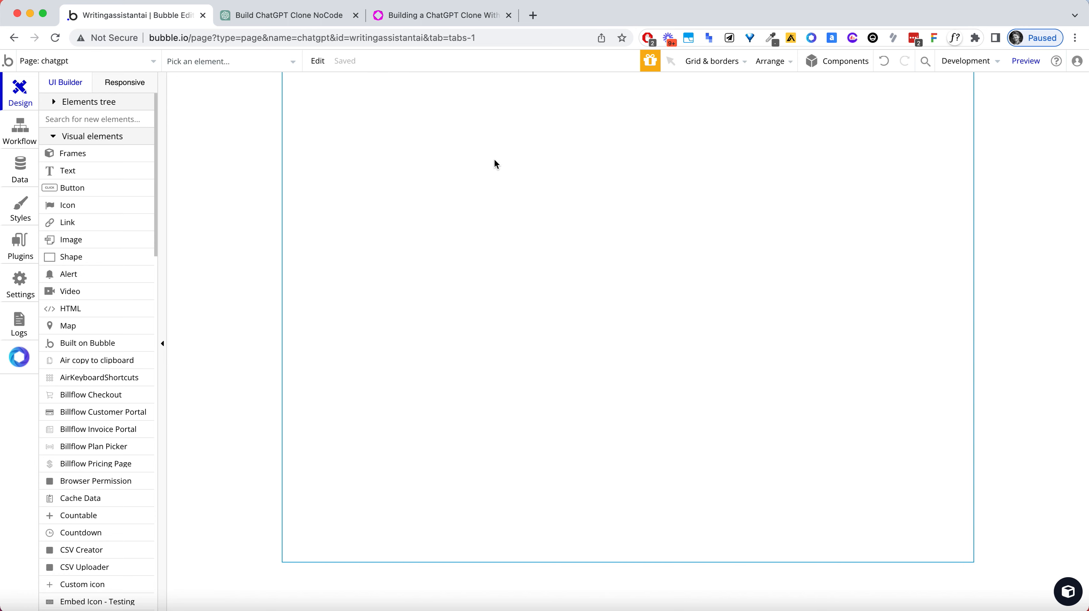
# Examine the ChatGPT page's layout as a reference for the blank Bubble page
pyautogui.click(312, 17)
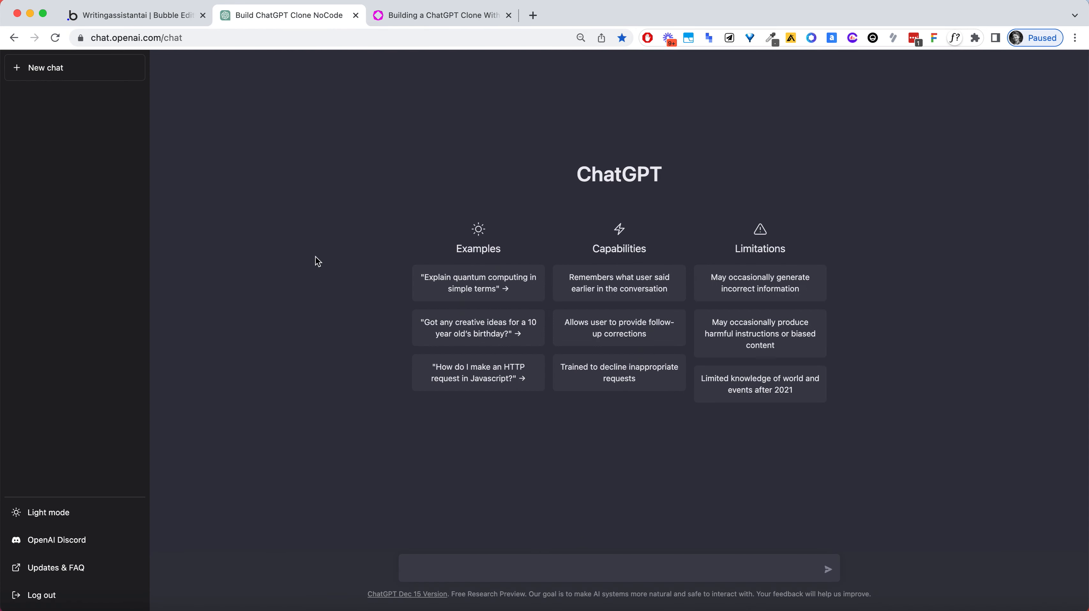
pyautogui.click(127, 15)
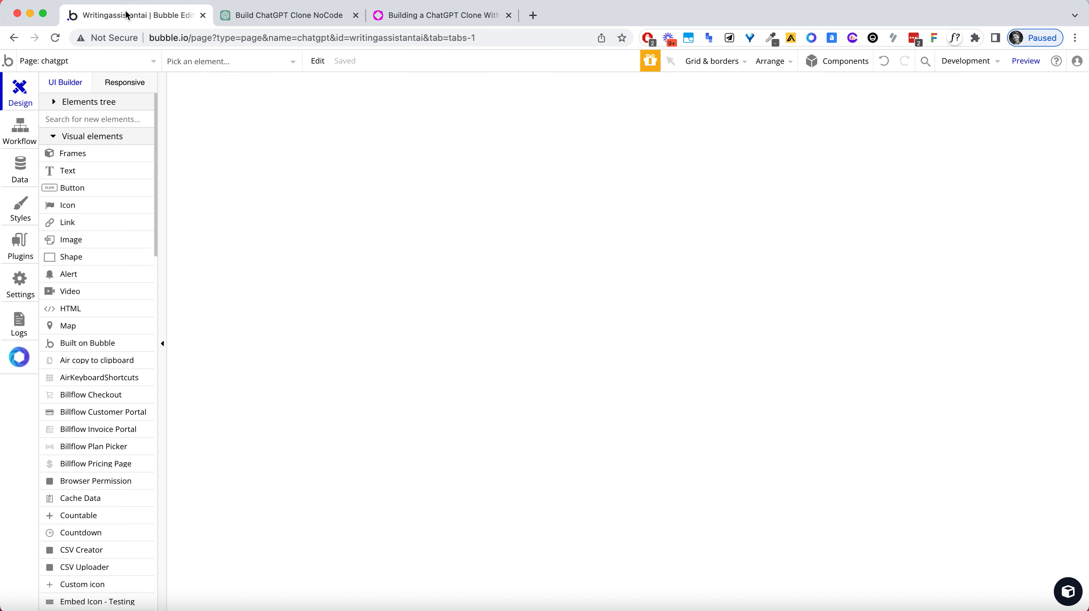
pyautogui.click(238, 21)
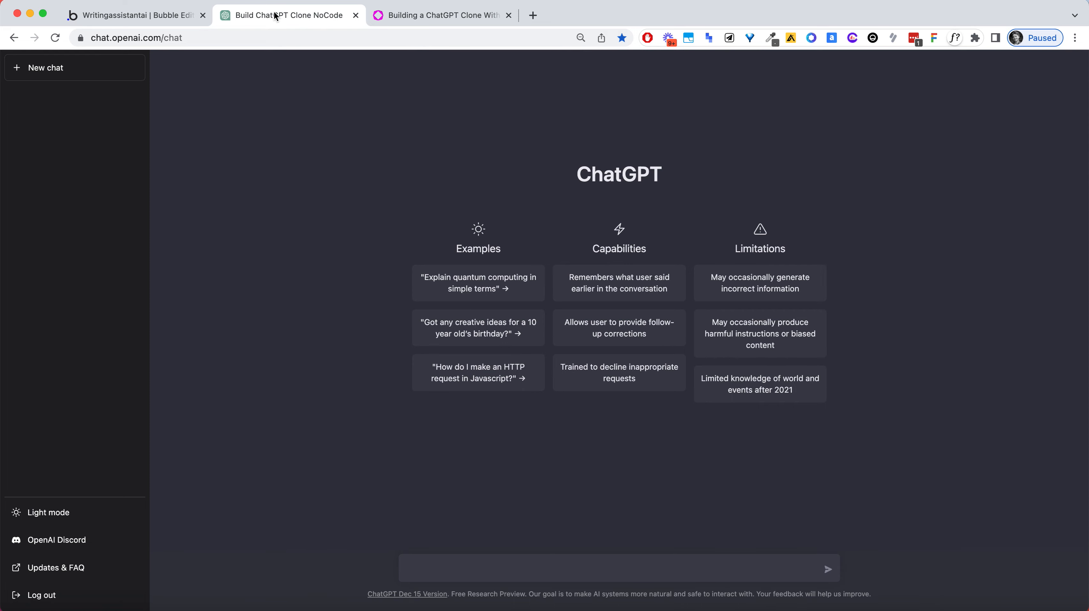
pyautogui.click(166, 20)
# Open the component library and browse its application page layouts
pyautogui.click(1069, 590)
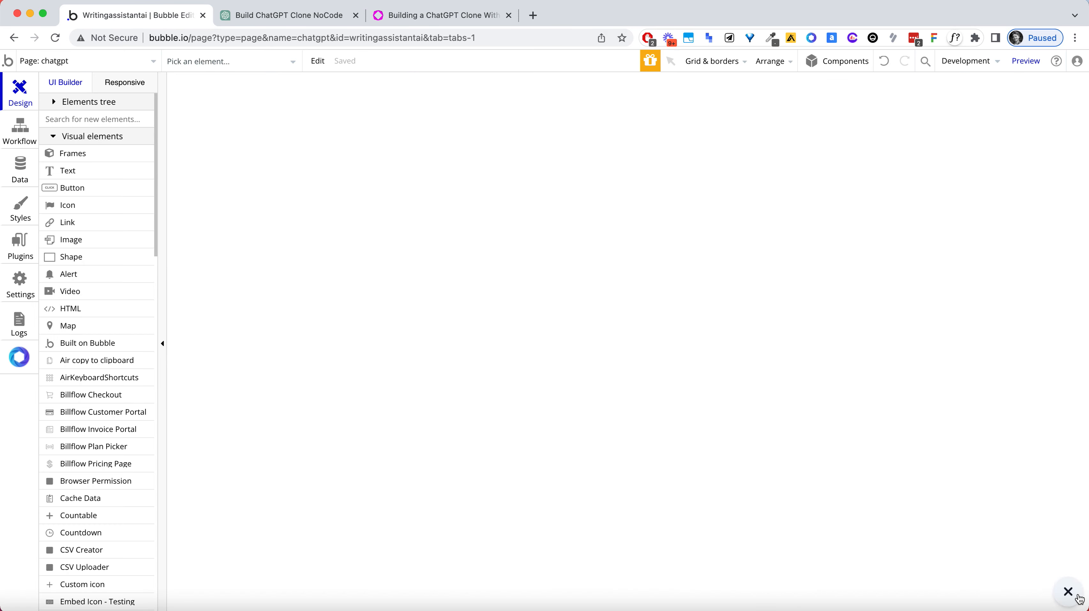
pyautogui.scroll(-6, 979, 338)
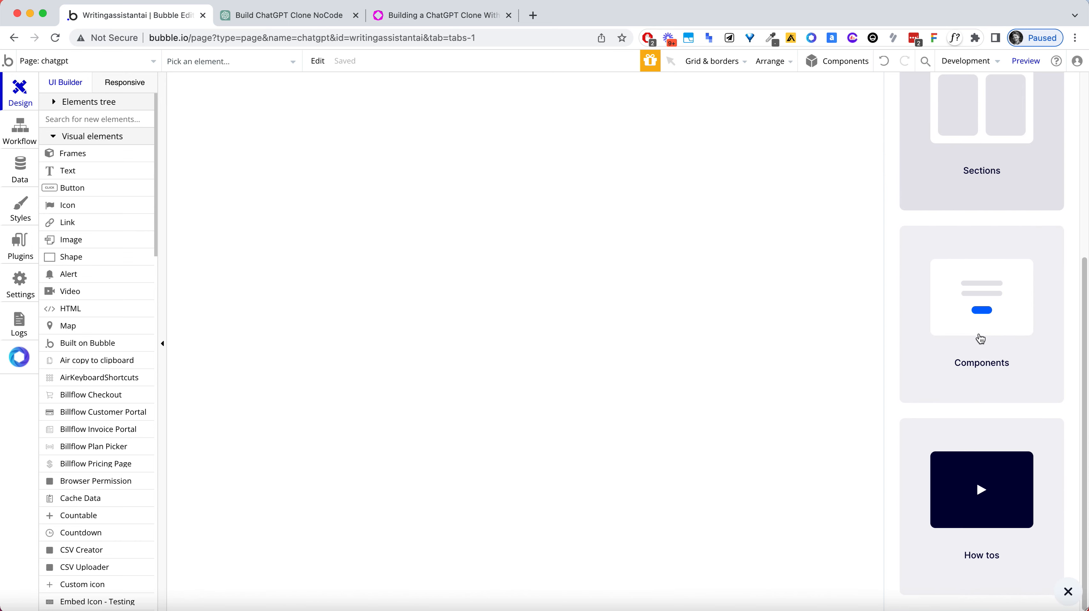
pyautogui.scroll(6, 981, 340)
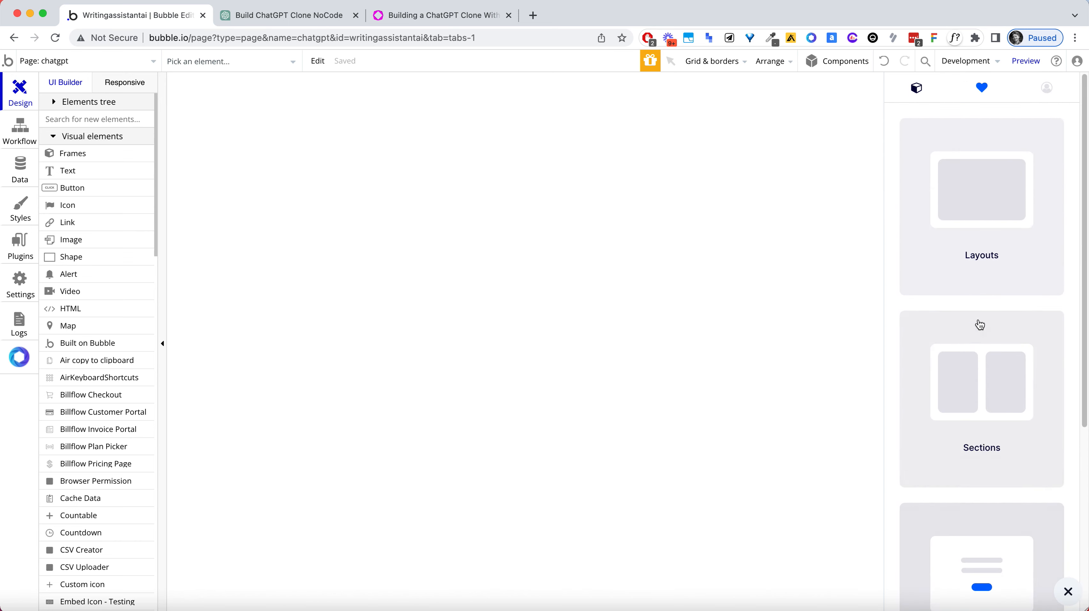
pyautogui.click(980, 207)
pyautogui.click(964, 195)
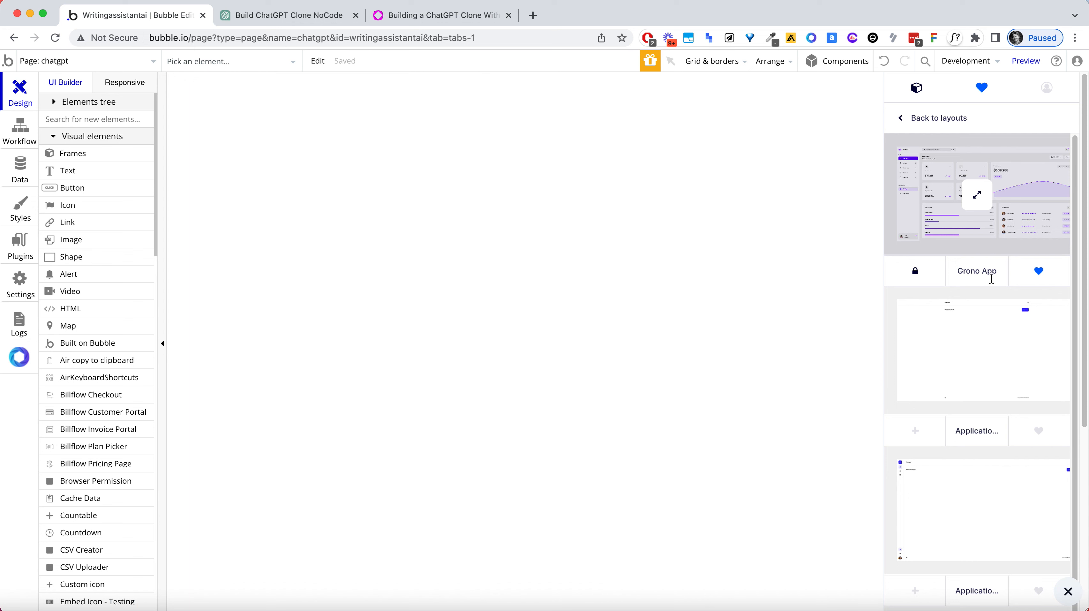
pyautogui.scroll(-5, 979, 356)
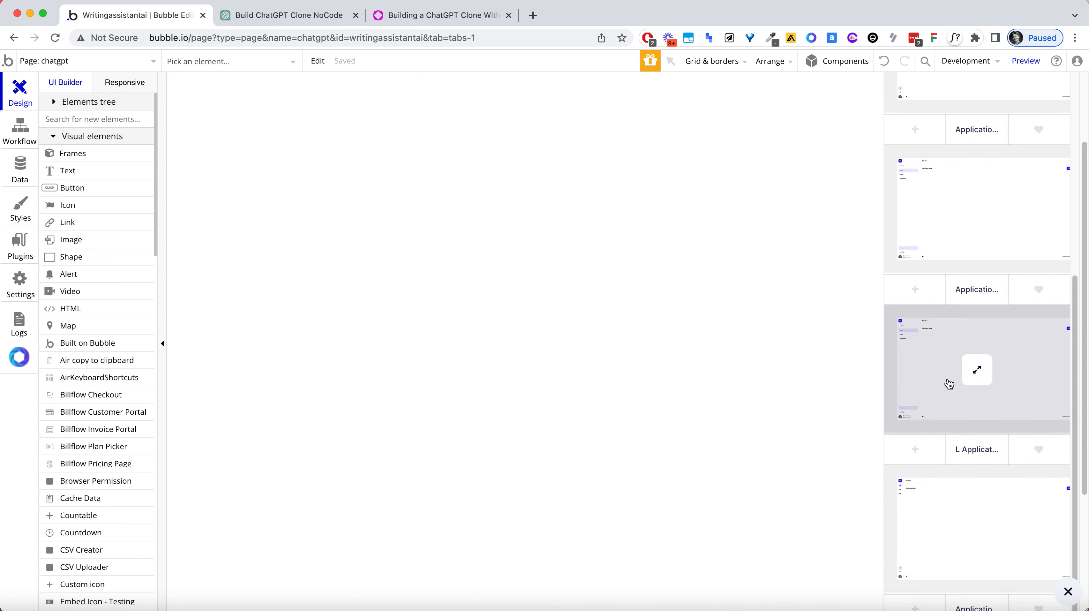
# Add the L Application layout to the app as a new page named chatgptmain
pyautogui.click(916, 449)
pyautogui.click(578, 141)
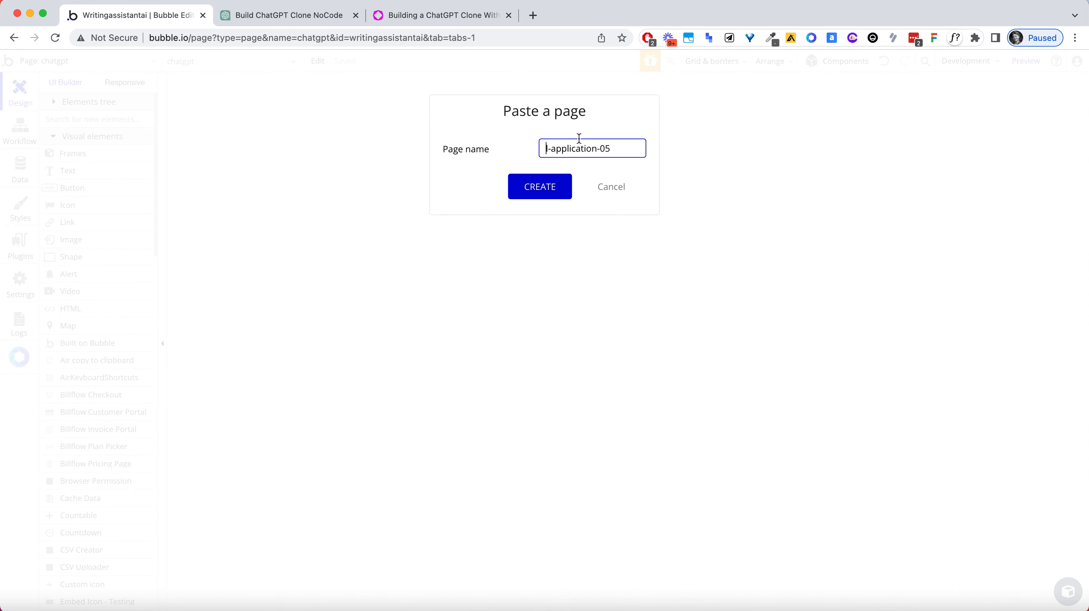
pyautogui.press('super+a')
pyautogui.write('chatG')
pyautogui.press('BackSpace')
pyautogui.write('gptmain')
pyautogui.press('Return')
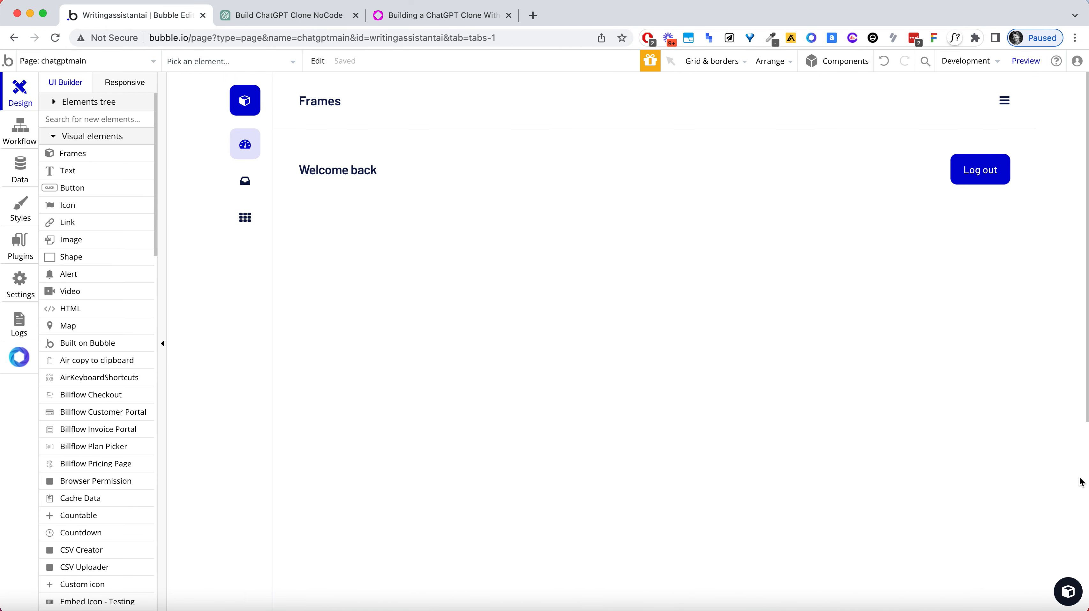
# Add the Application layout with the wide text-menu sidebar as a new page named chatgpt1
pyautogui.click(1068, 591)
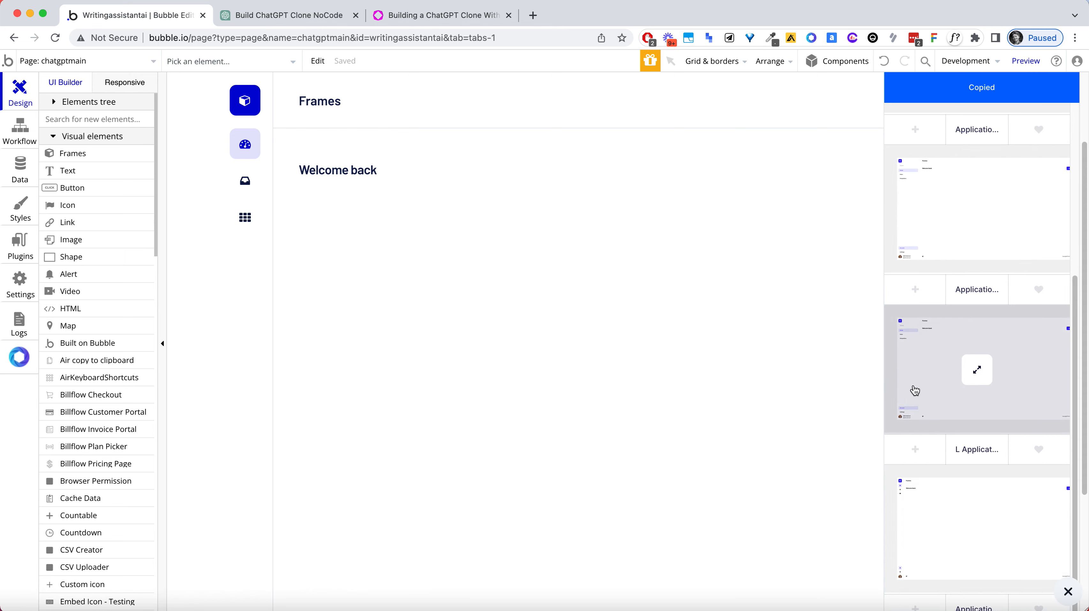
pyautogui.scroll(1, 924, 365)
pyautogui.scroll(2, 919, 355)
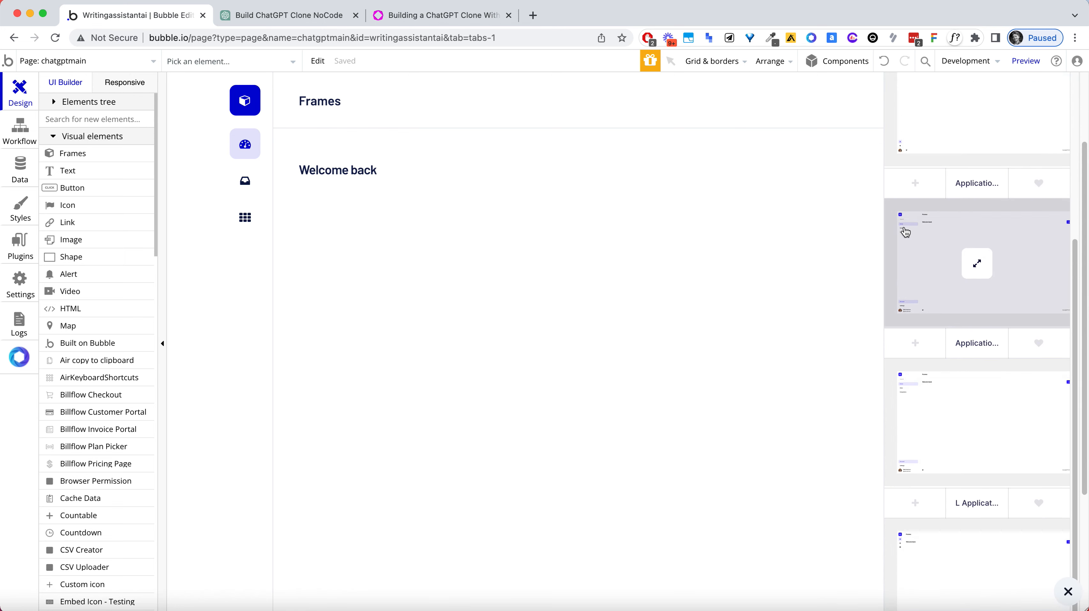
pyautogui.click(914, 339)
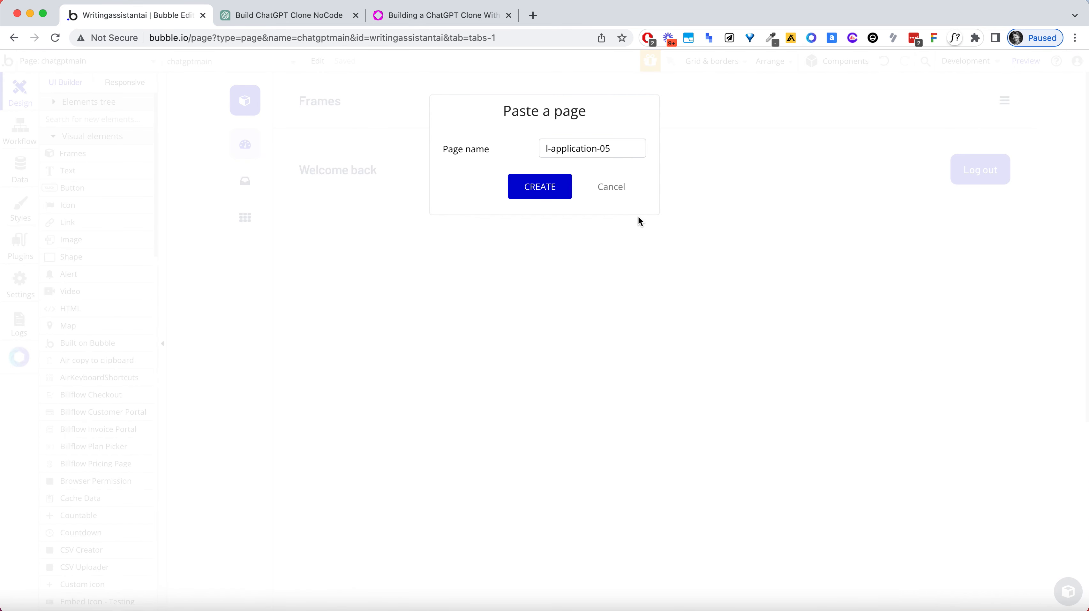
pyautogui.tripleClick(587, 145)
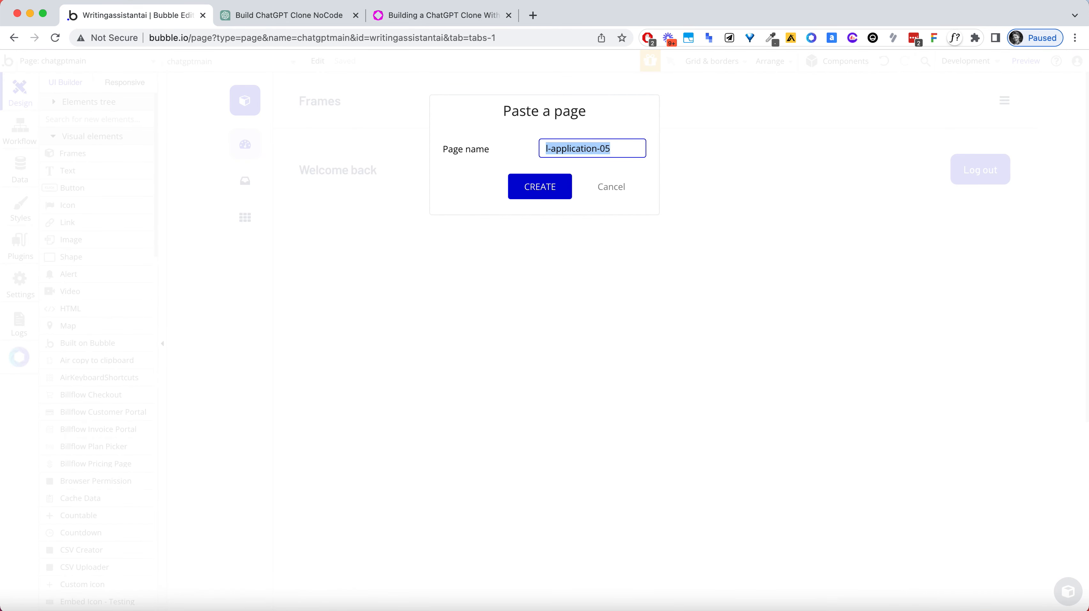
pyautogui.write('chatgpt1')
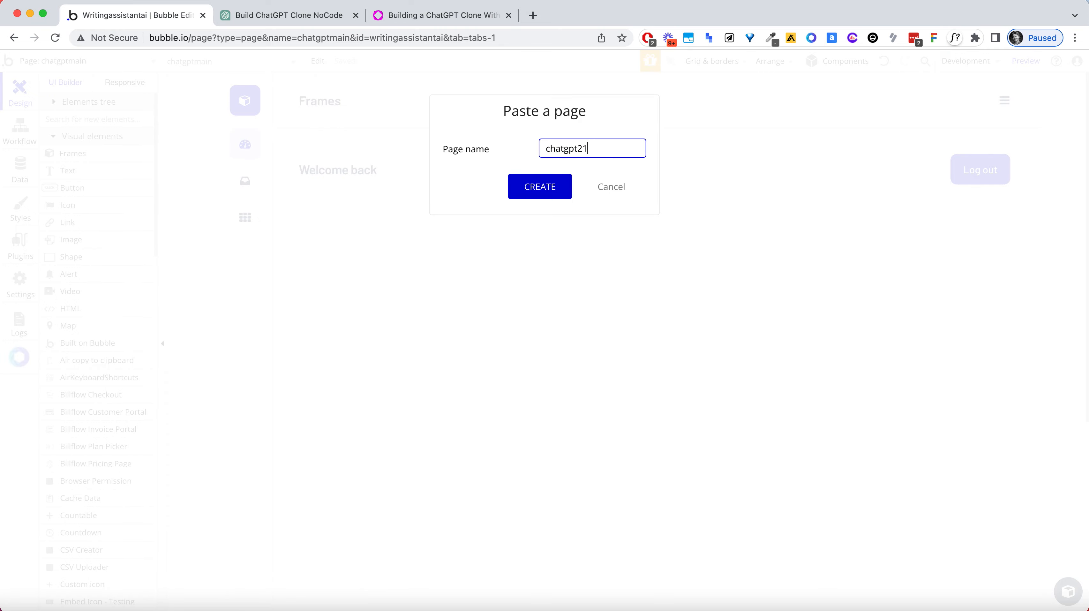
pyautogui.press('Return')
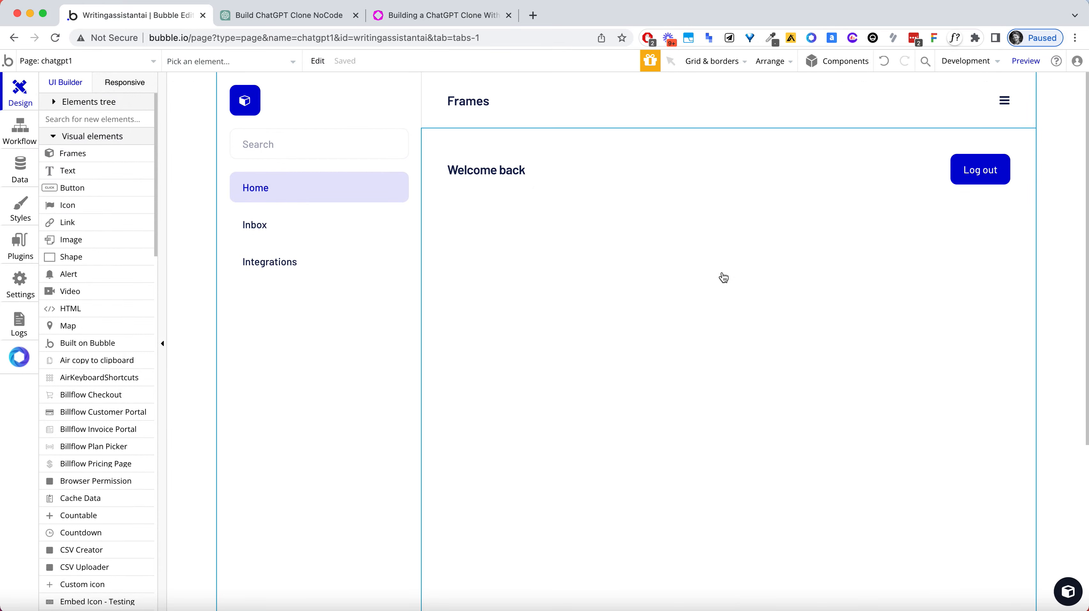
# Delete the header bar containing the Frames title and menu icon
pyautogui.click(705, 110)
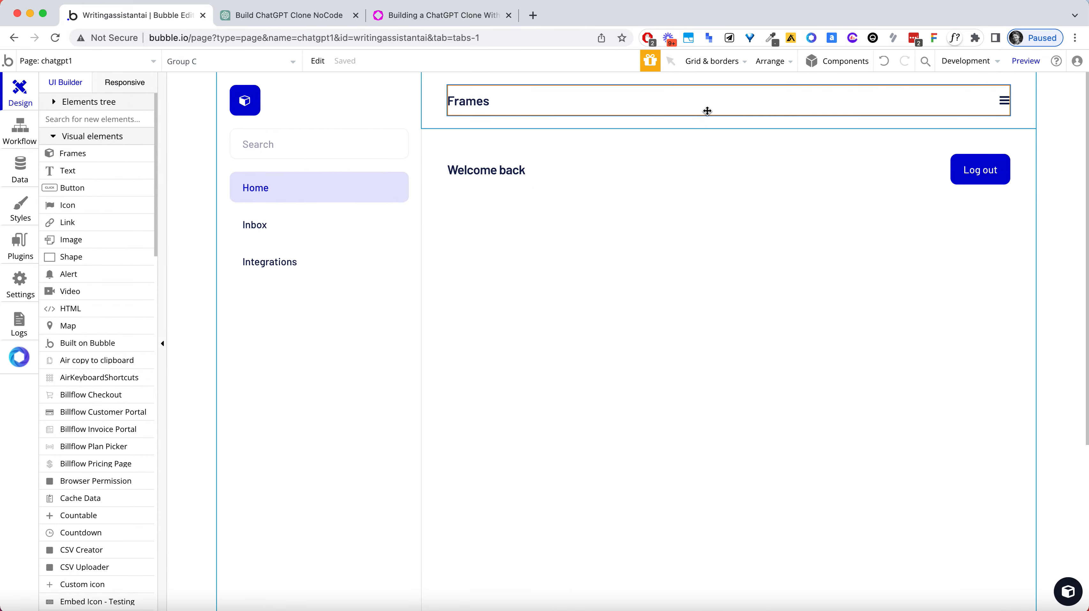
pyautogui.click(1023, 104)
pyautogui.press('Delete')
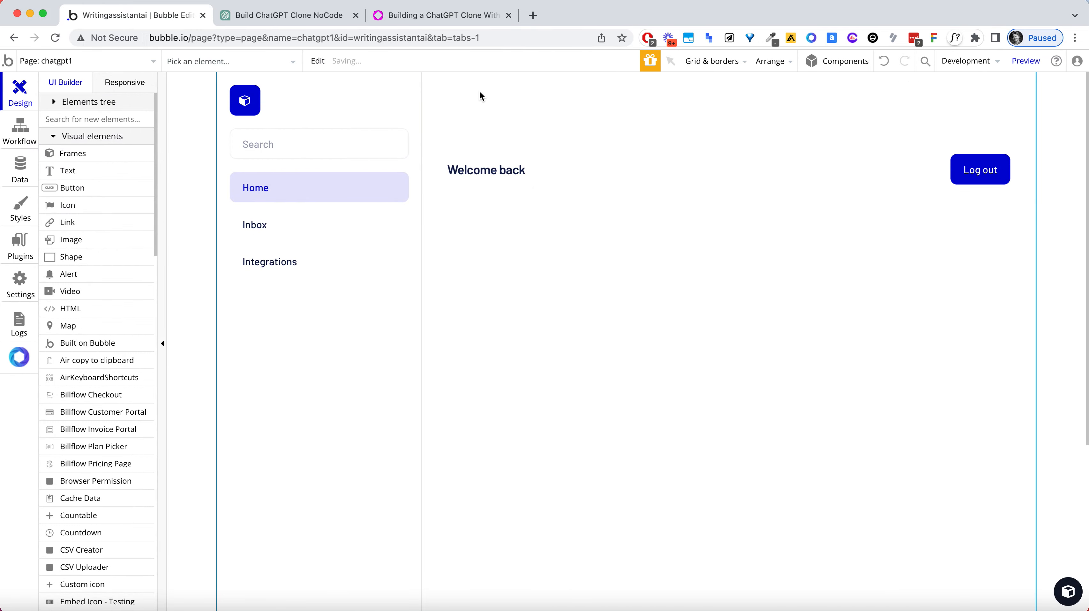
# Delete the cube icon from the sidebar and the "Welcome back" row with its Log out button
pyautogui.click(300, 105)
pyautogui.click(244, 101)
pyautogui.scroll(-8, 247, 107)
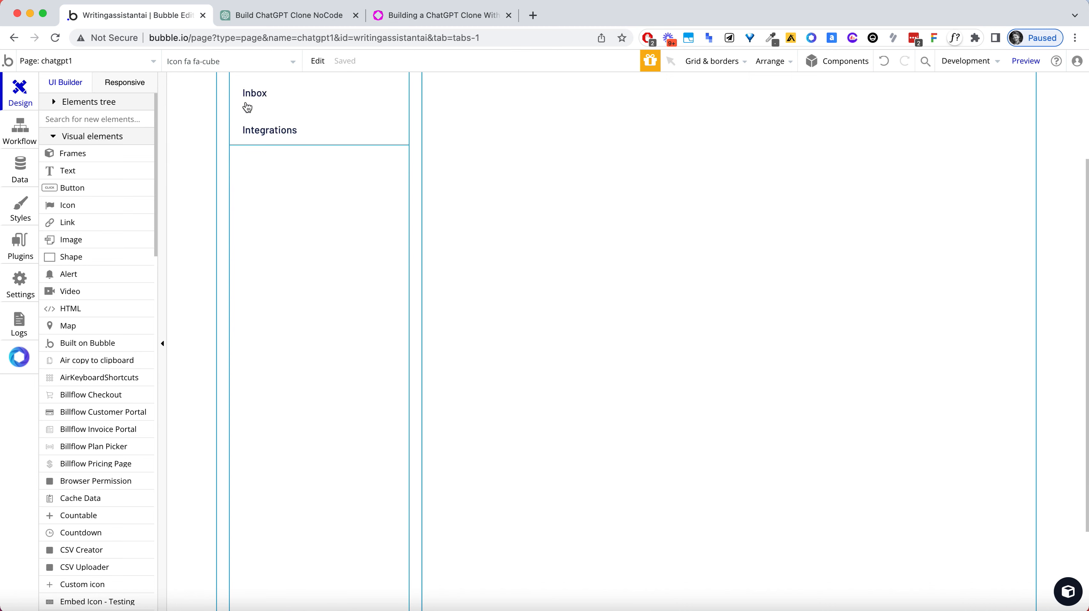
pyautogui.scroll(8, 317, 151)
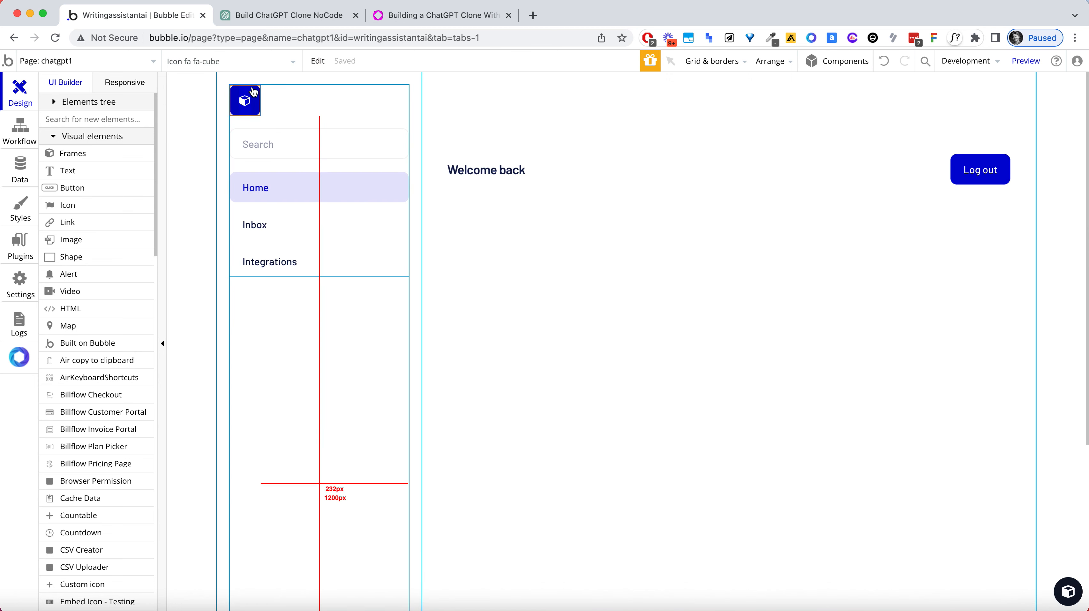
pyautogui.press('Delete')
pyautogui.click(540, 174)
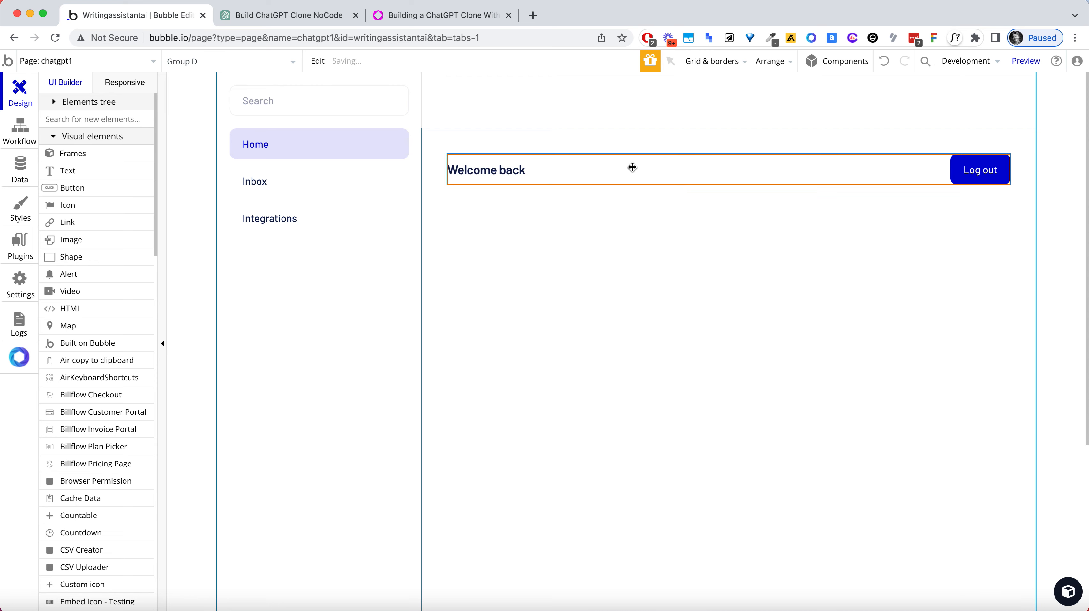
pyautogui.press('Delete')
# Set the top margin of Group A to 0 px and delete the copyright footer row inside it
pyautogui.click(622, 179)
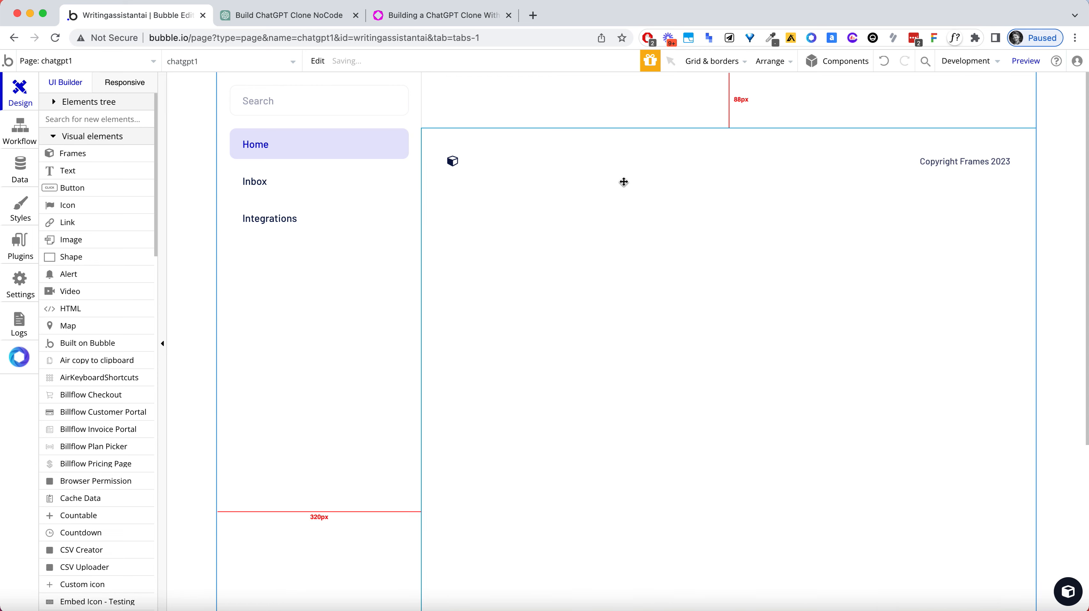
pyautogui.doubleClick(618, 172)
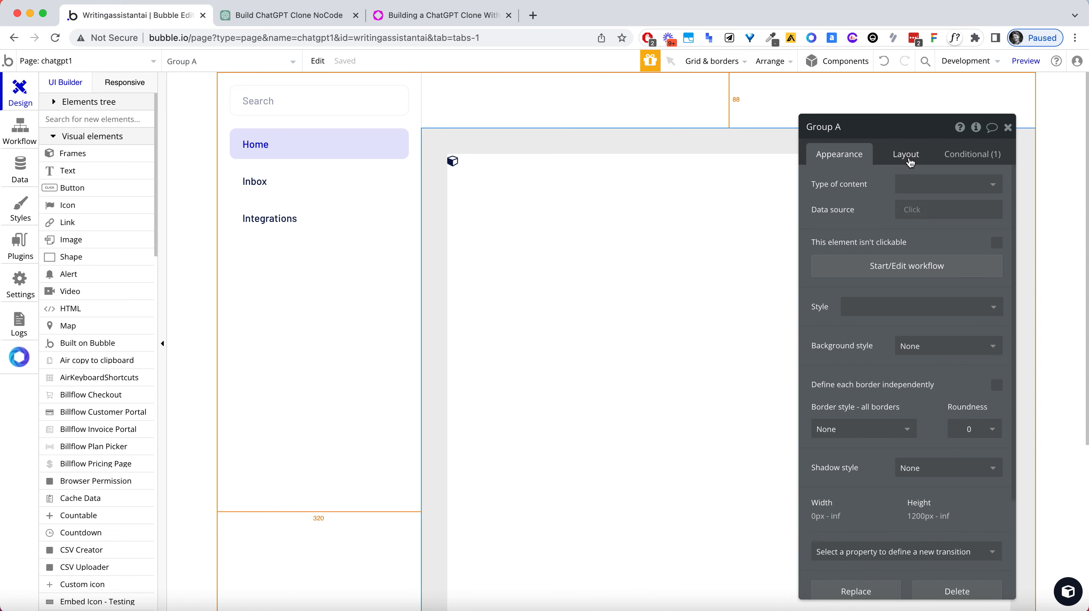
pyautogui.click(906, 155)
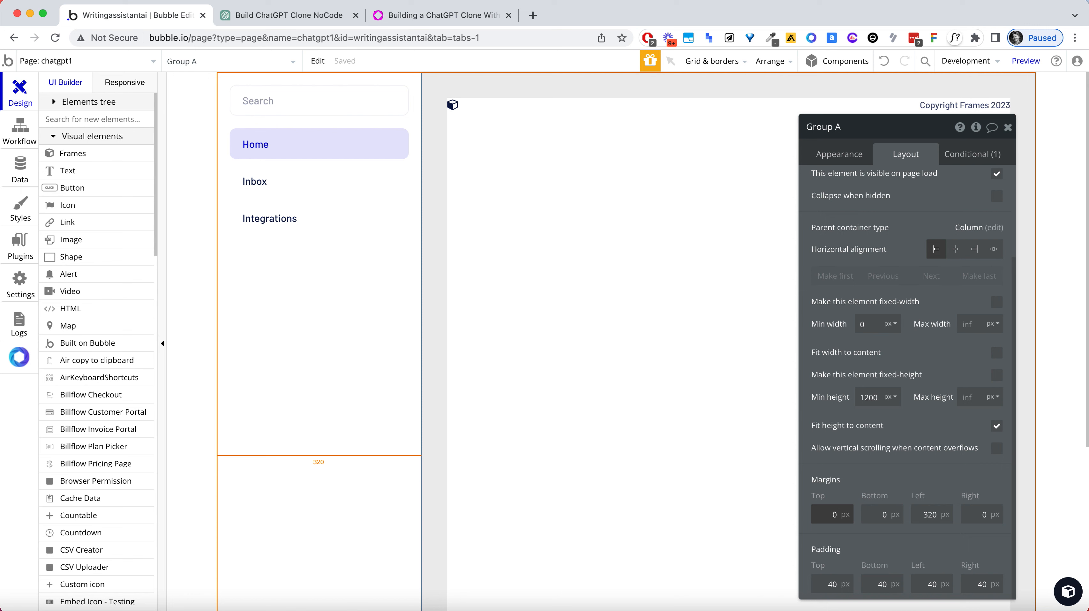
pyautogui.click(1008, 127)
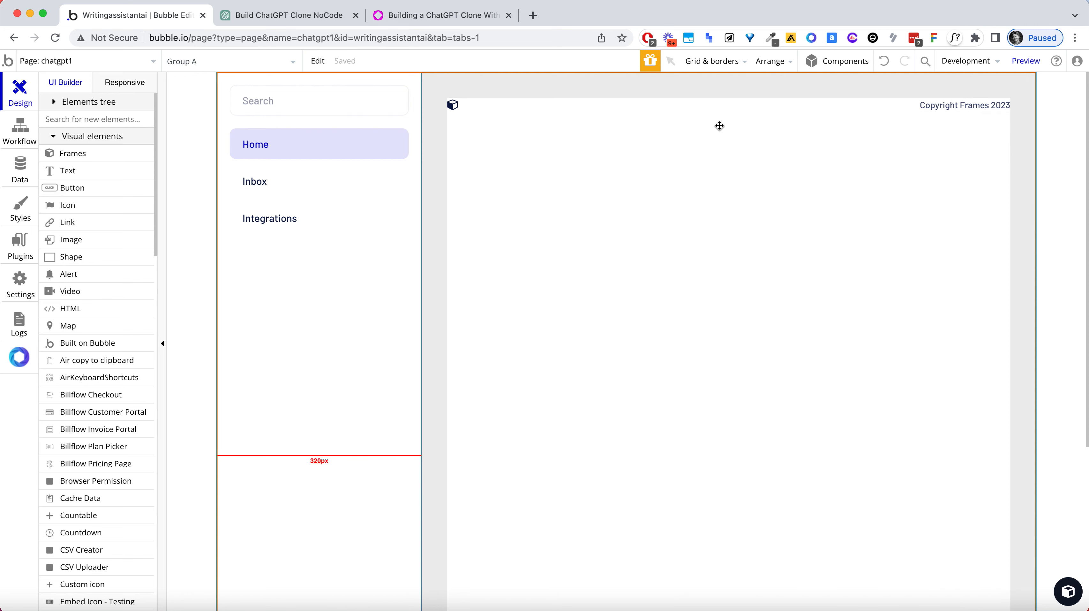
pyautogui.click(720, 106)
pyautogui.press('Escape')
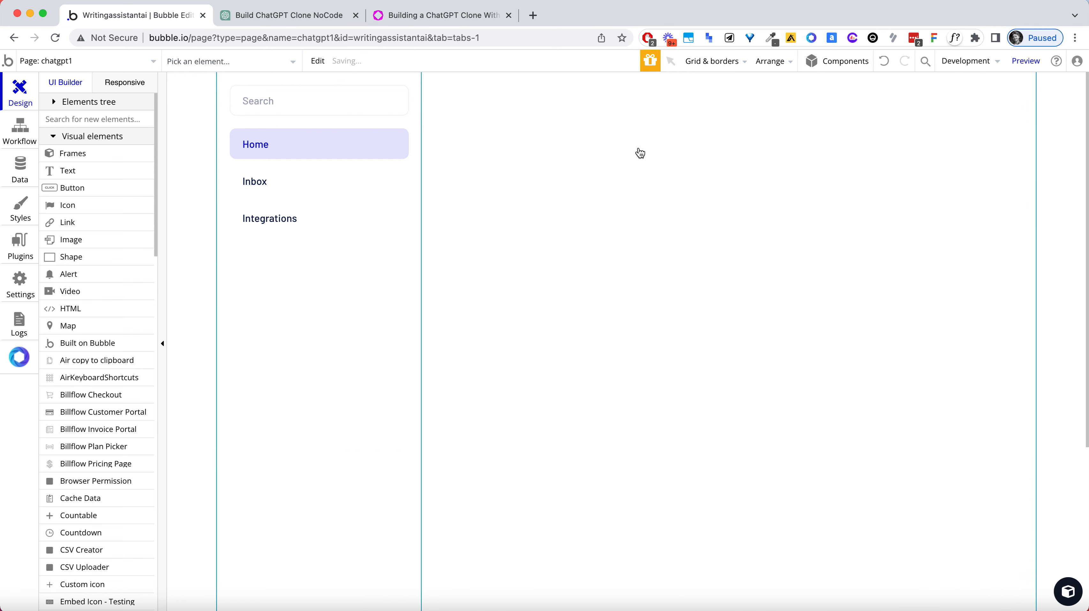
# Inspect the layout settings of Group A and the page, and review the sidebar's account and menu buttons
pyautogui.scroll(-10, 683, 328)
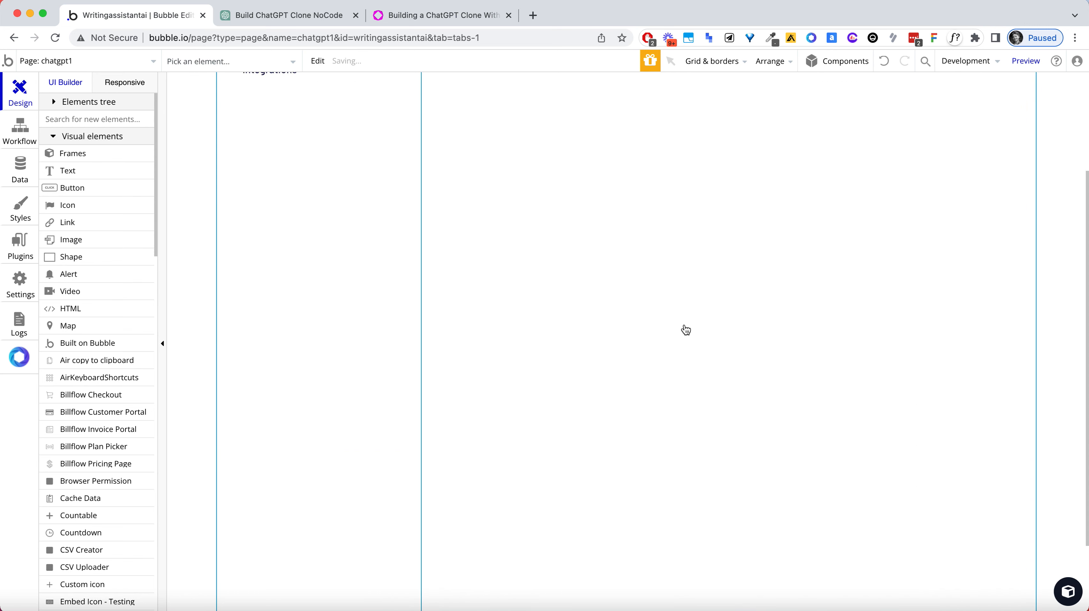
pyautogui.click(498, 523)
pyautogui.doubleClick(573, 444)
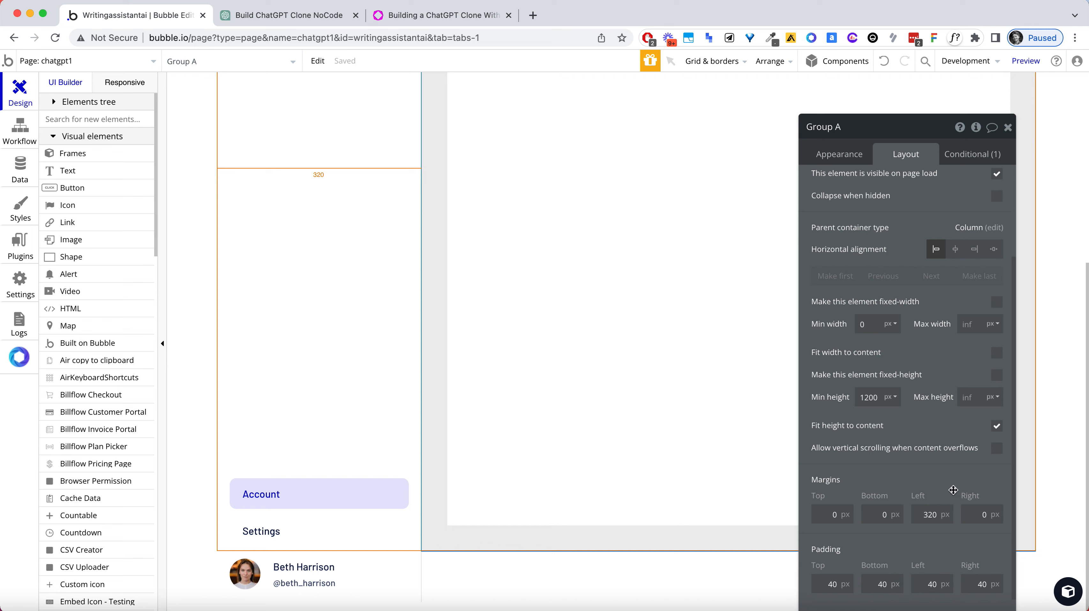
pyautogui.click(501, 584)
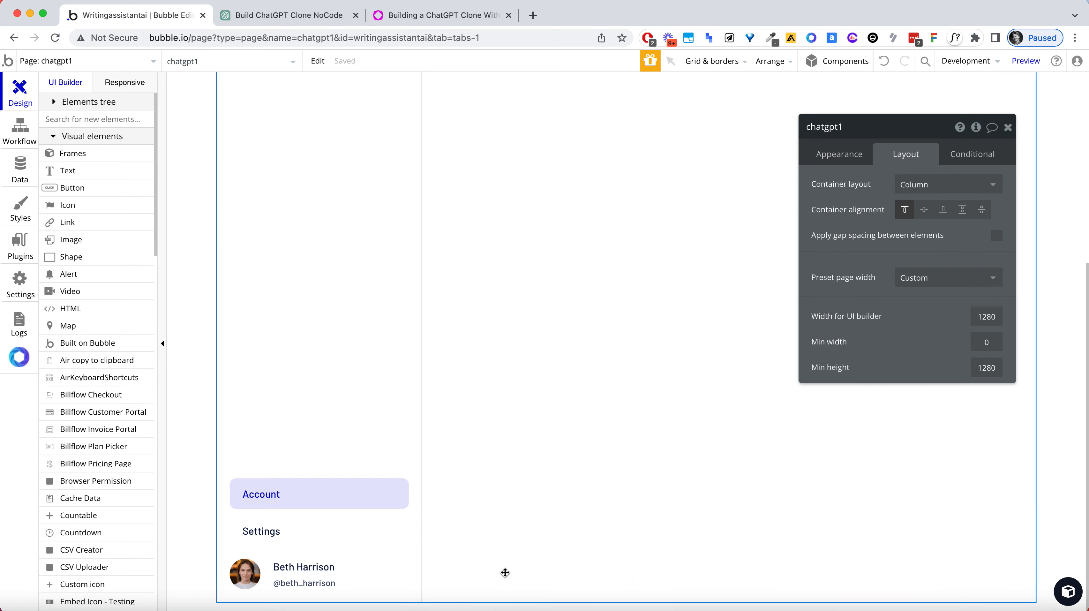
pyautogui.click(849, 154)
pyautogui.click(1009, 127)
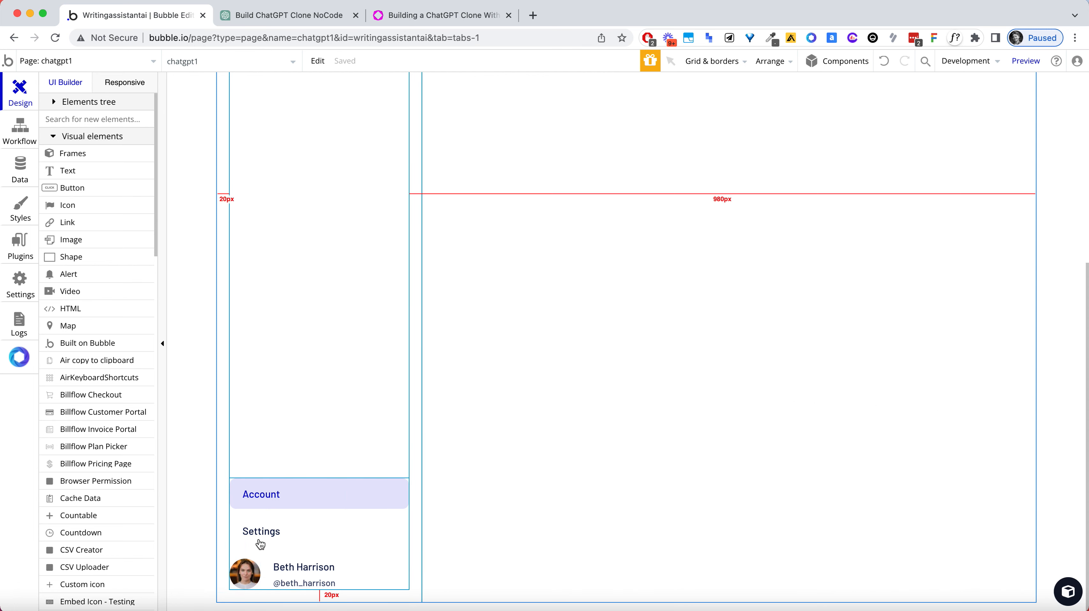
pyautogui.click(280, 522)
pyautogui.click(283, 500)
pyautogui.scroll(15, 306, 440)
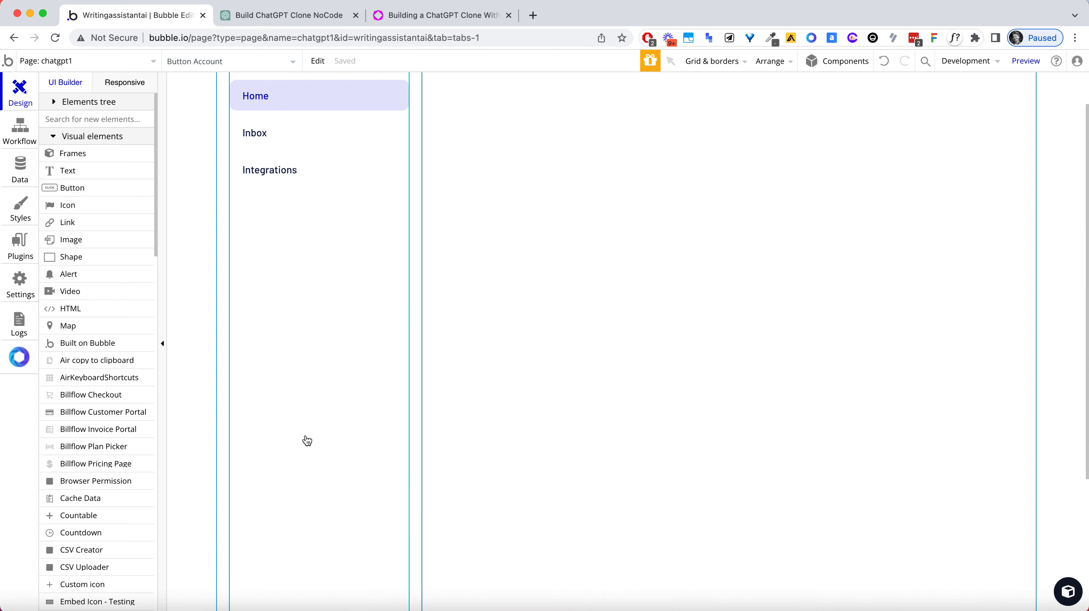
# Switch to the ChatGPT page and copy its main background colour, #343541, with the colour picker
pyautogui.click(286, 16)
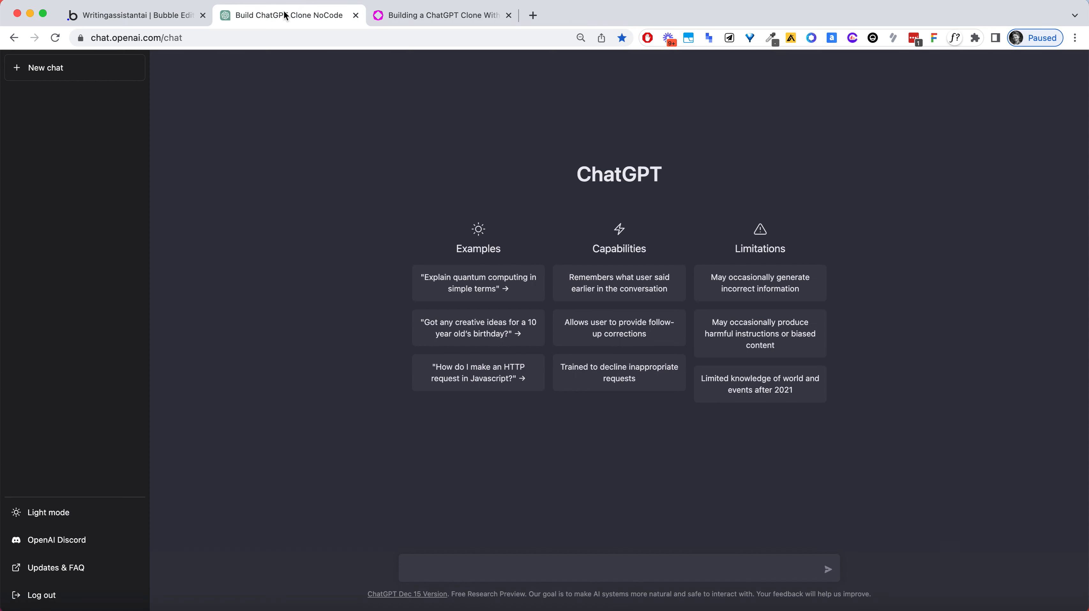
pyautogui.click(165, 15)
pyautogui.click(248, 18)
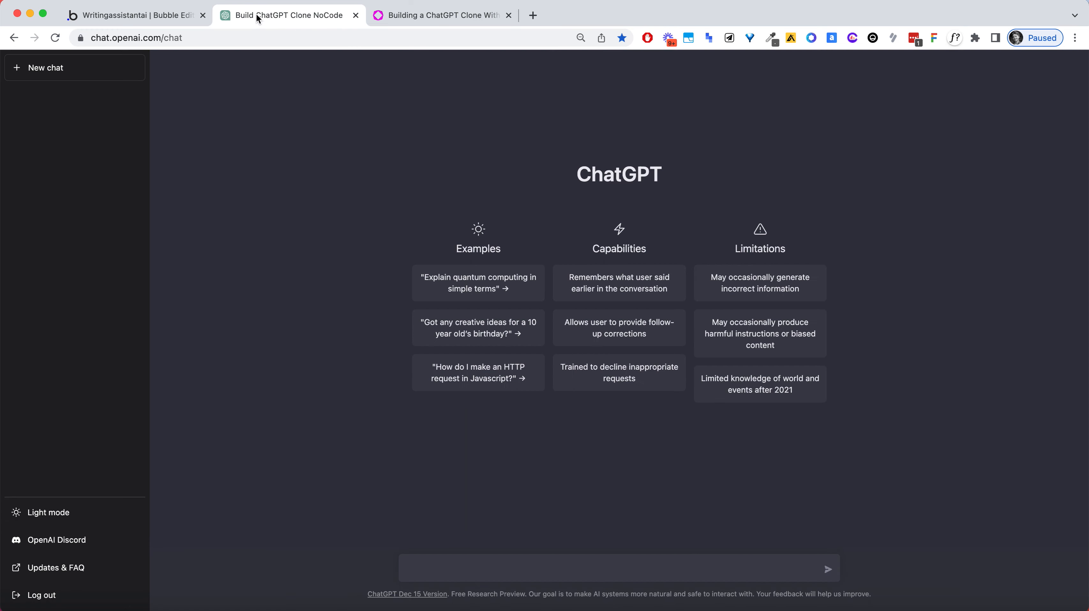
pyautogui.click(772, 37)
pyautogui.click(766, 56)
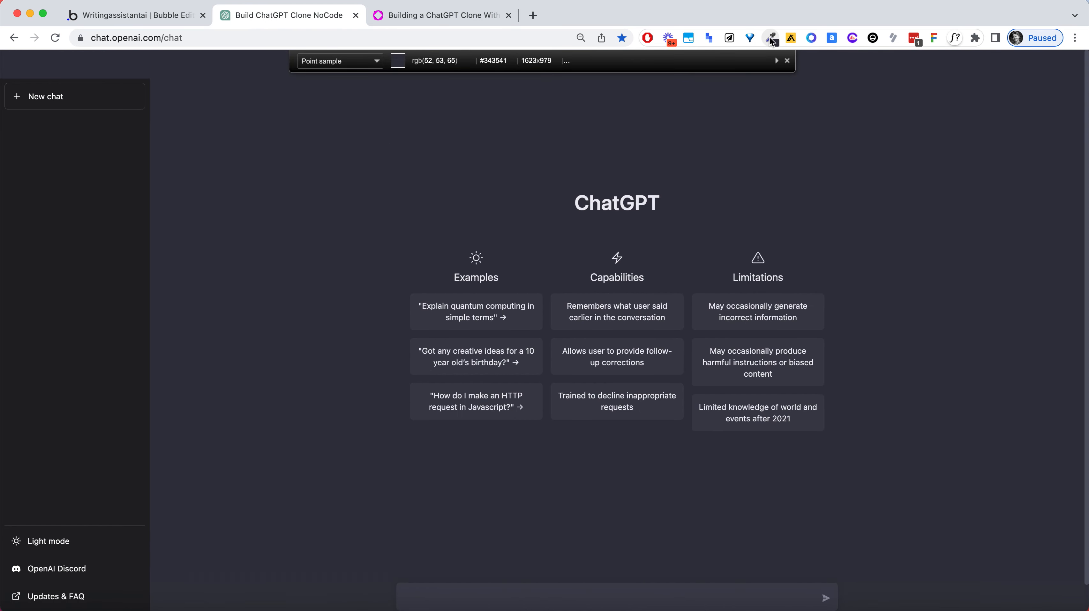
pyautogui.click(339, 212)
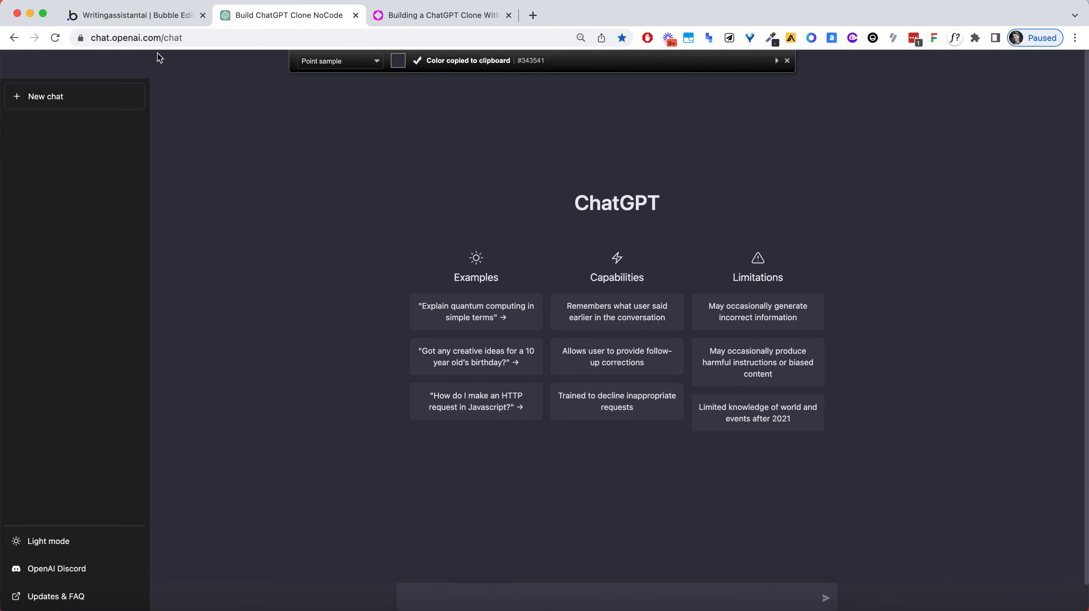
# Switch to the Bubble editor and give Group A a flat colour background of #343541
pyautogui.click(144, 25)
pyautogui.doubleClick(509, 195)
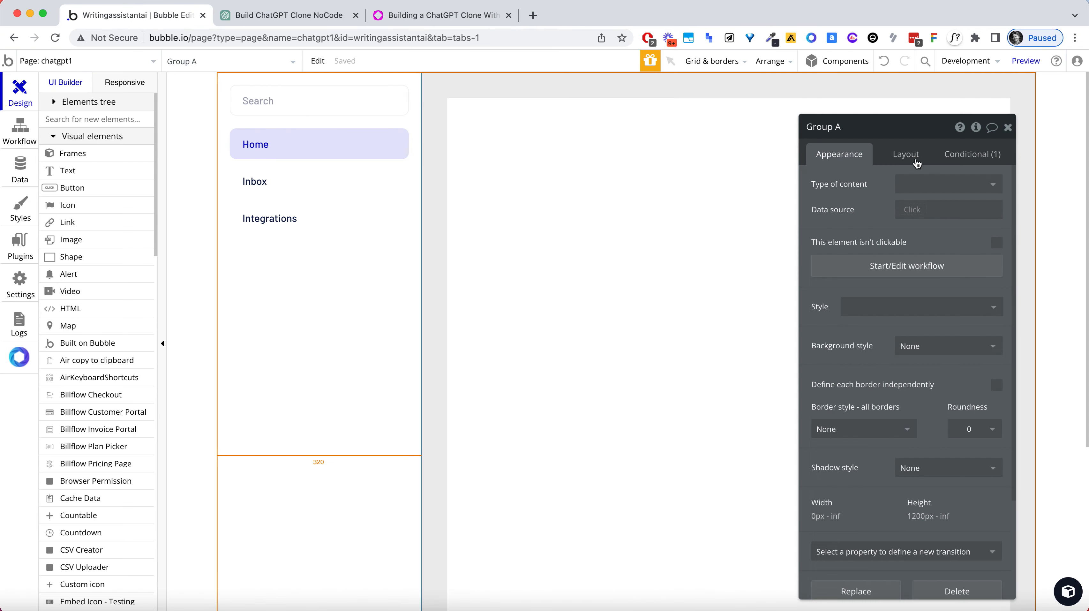
pyautogui.click(905, 155)
pyautogui.click(839, 154)
pyautogui.click(936, 347)
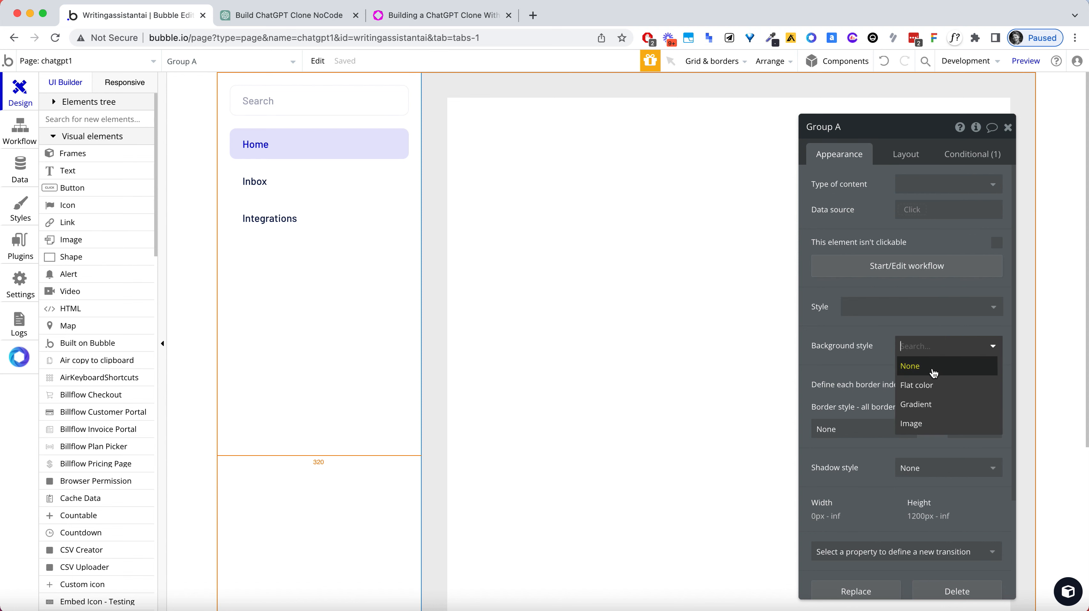
pyautogui.click(936, 387)
pyautogui.click(937, 371)
pyautogui.press('super+v')
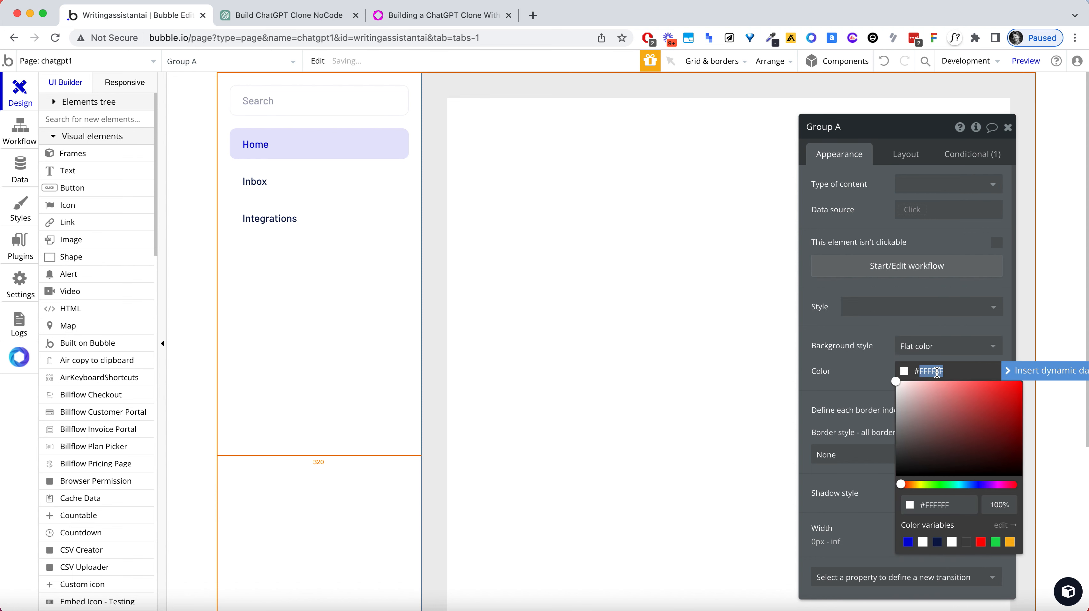
pyautogui.press('Return')
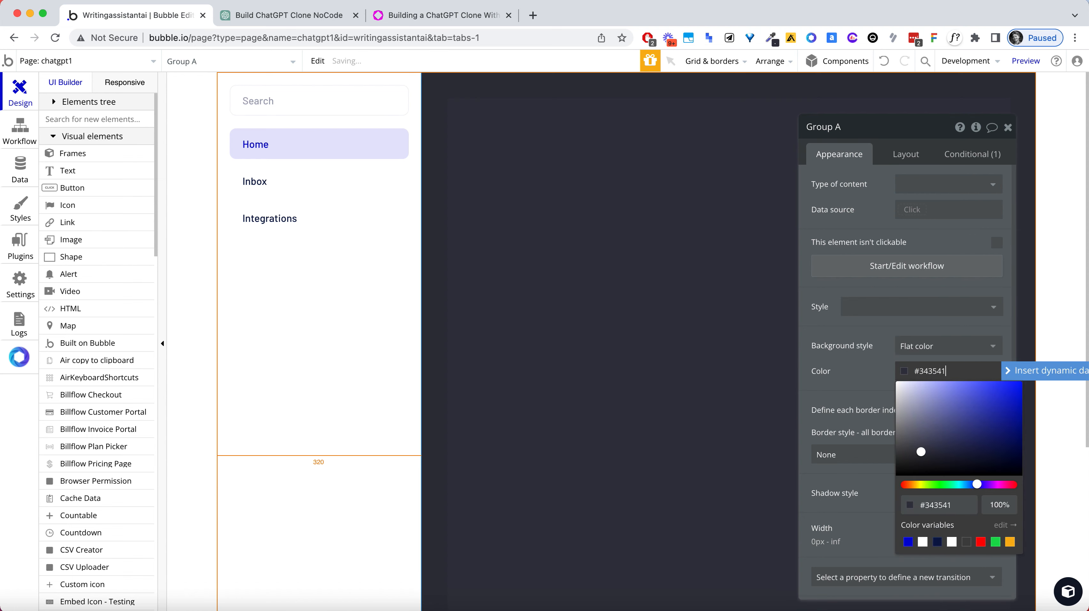
# Switch to the ChatGPT page and copy its sidebar background colour with the colour picker
pyautogui.click(440, 22)
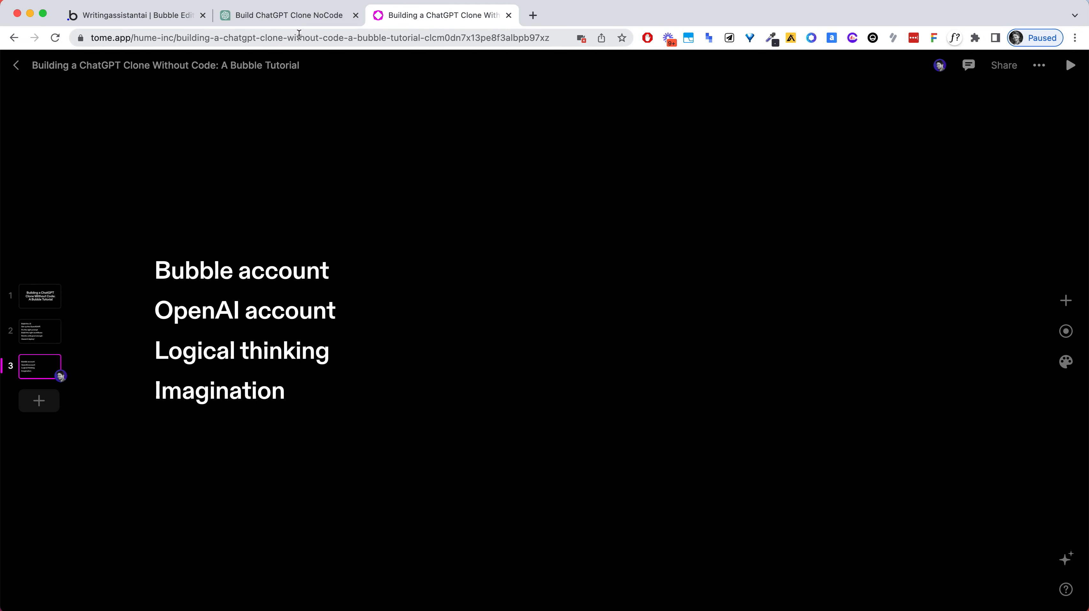
pyautogui.click(289, 15)
pyautogui.click(771, 38)
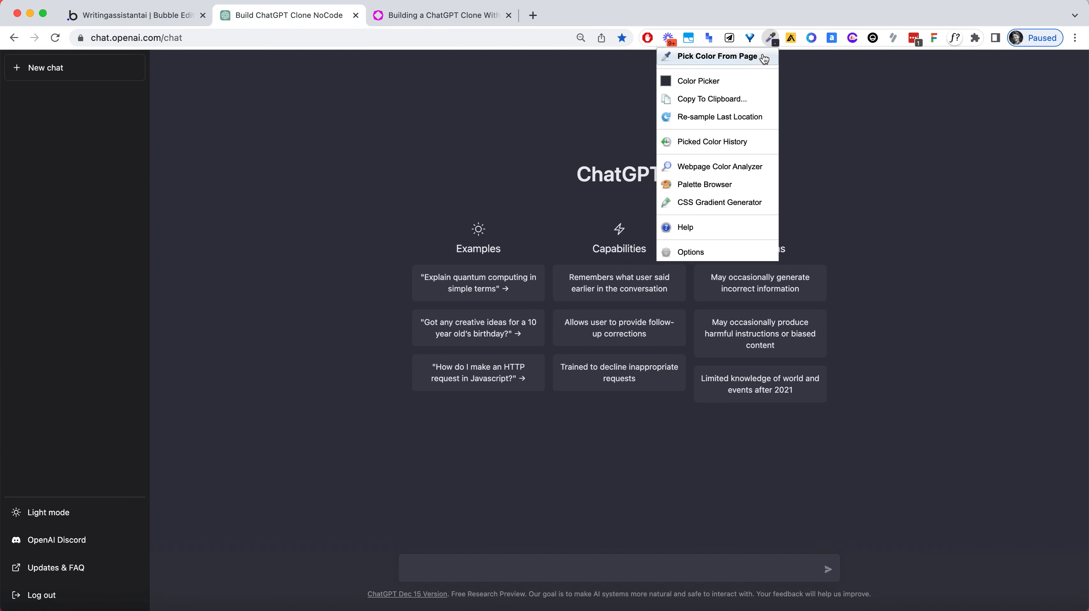
pyautogui.click(717, 56)
pyautogui.click(89, 253)
# Return to the Bubble editor and set the background colour of FloatingGroup B, the sidebar, to #202123
pyautogui.click(137, 15)
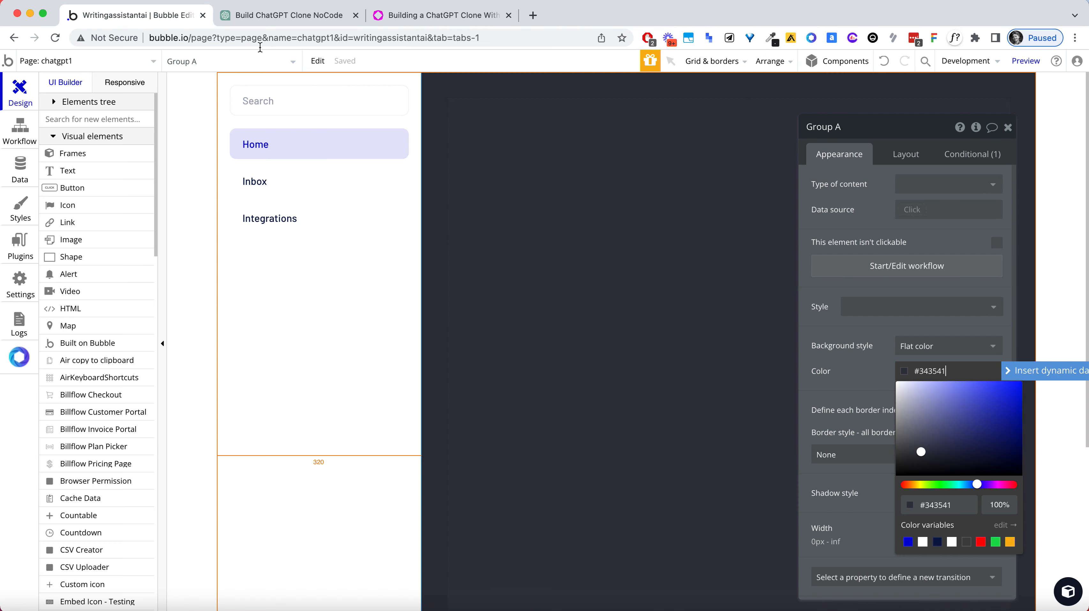
pyautogui.click(290, 351)
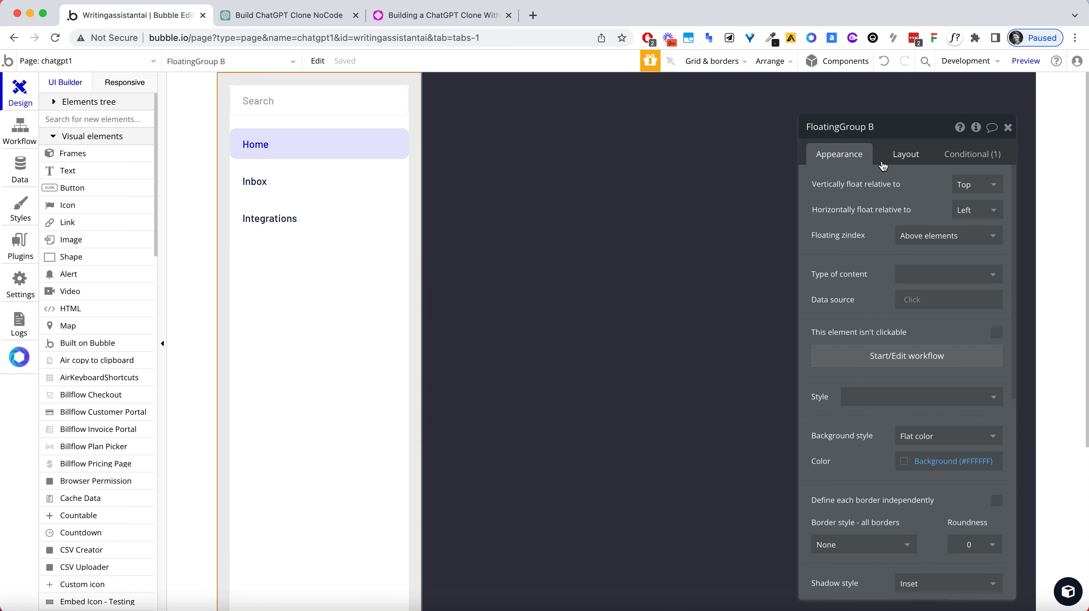
pyautogui.click(898, 154)
pyautogui.click(852, 157)
pyautogui.click(931, 439)
pyautogui.click(920, 471)
pyautogui.click(941, 461)
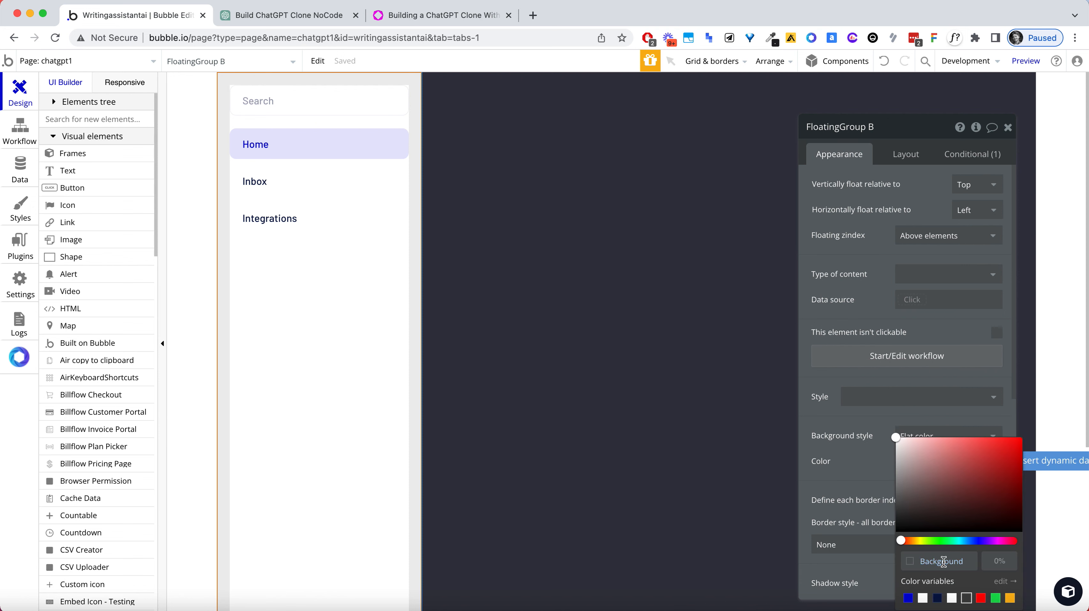
pyautogui.doubleClick(943, 562)
pyautogui.press('super+v')
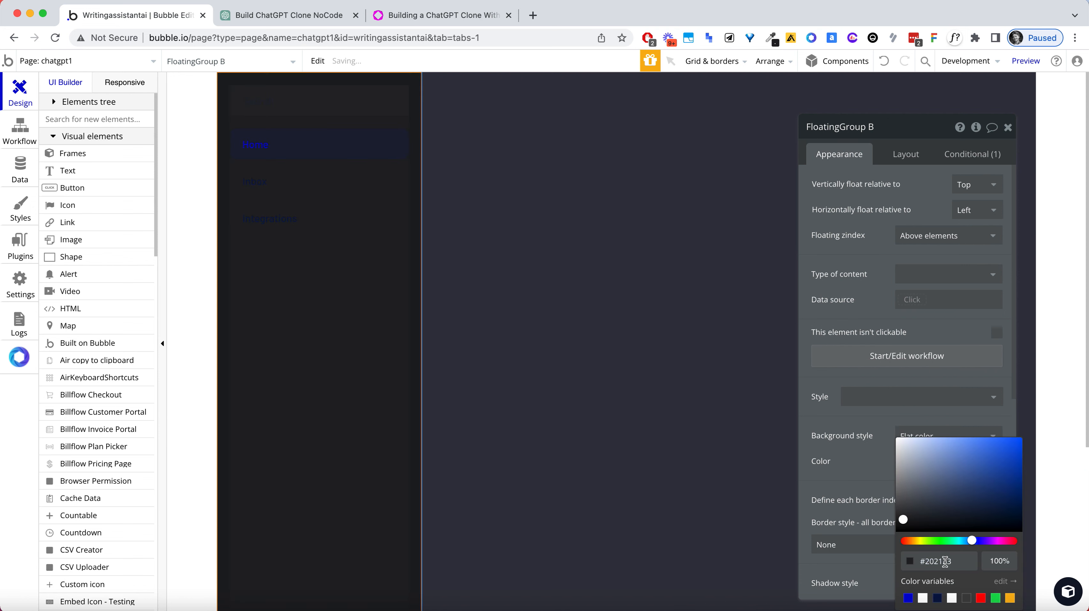
pyautogui.click(1008, 127)
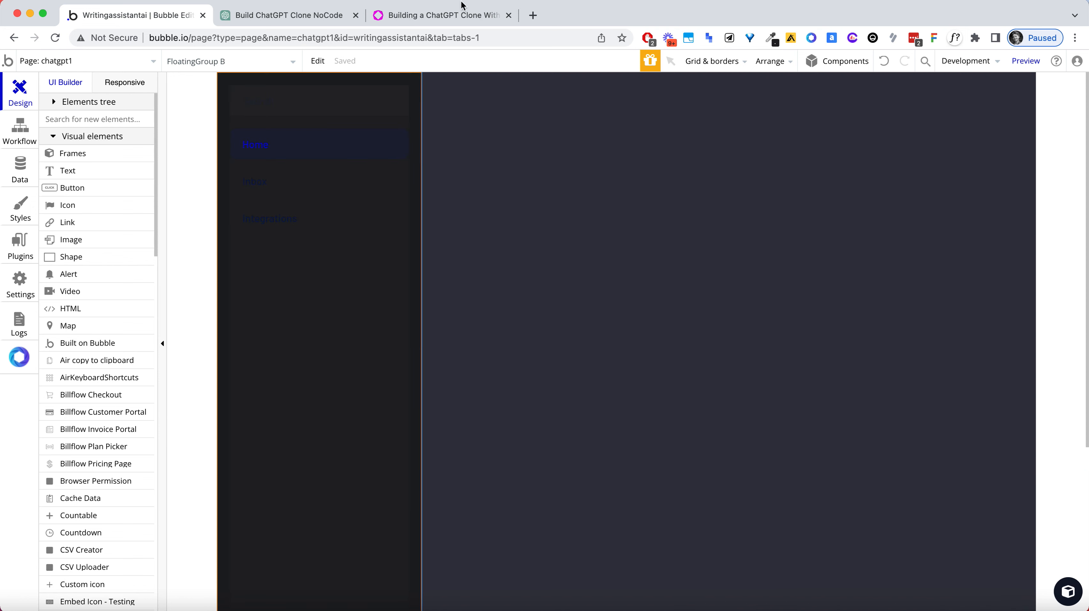
# Examine the ChatGPT page's sidebar and main layout at several zoom levels
pyautogui.click(292, 16)
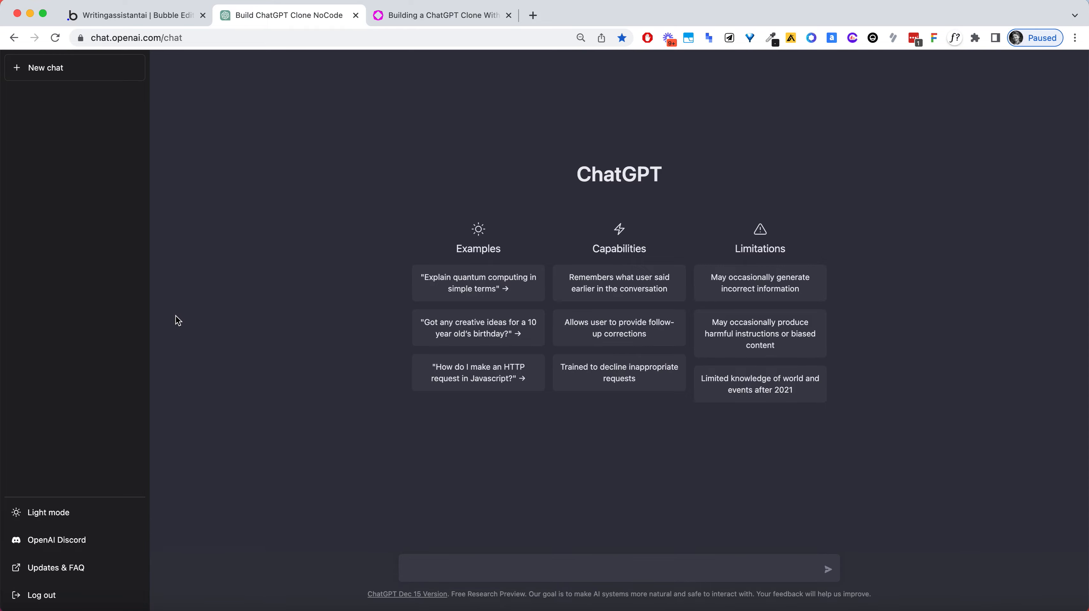
pyautogui.press('super+equal')
pyautogui.press('super+equal')
pyautogui.press('super+equal')
pyautogui.press('super+equal')
pyautogui.press('super+equal')
pyautogui.press('super+equal')
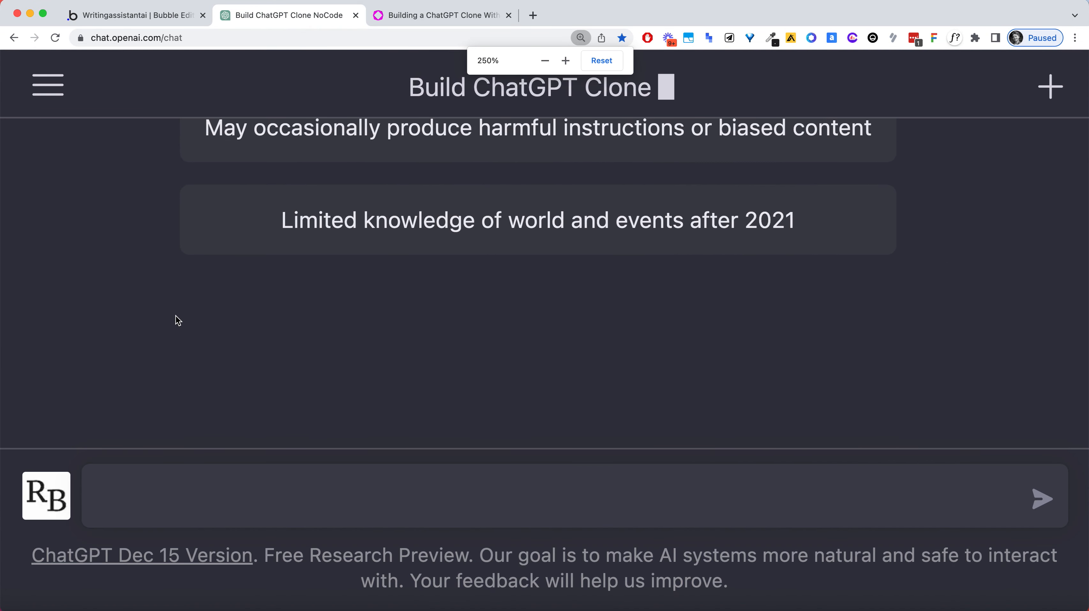
pyautogui.press('super+minus')
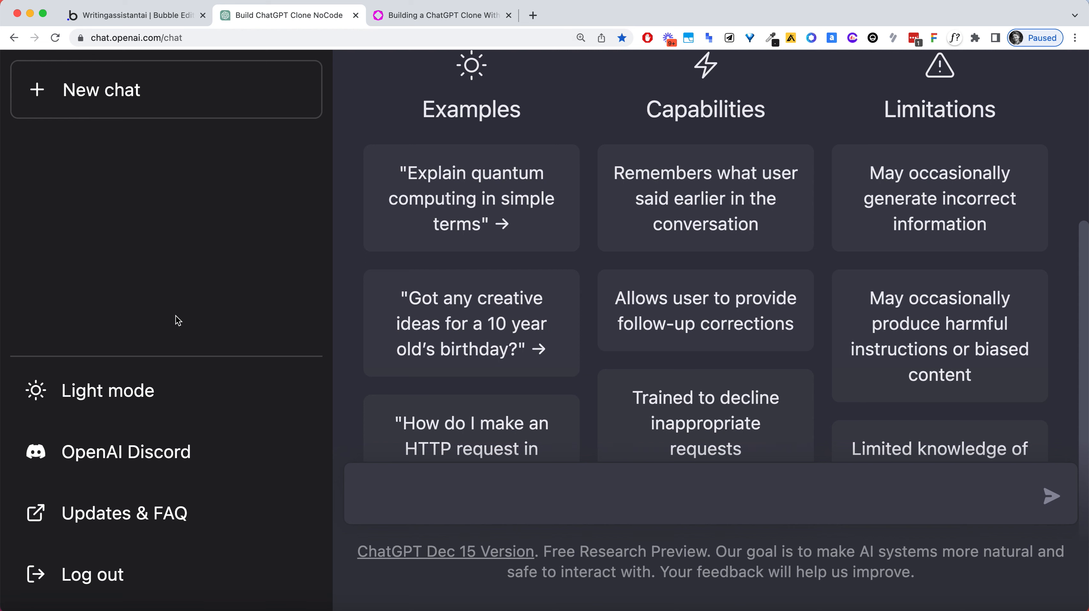
pyautogui.press('super+minus')
pyautogui.press('super+minus')
pyautogui.press('super+minus')
pyautogui.press('super+minus')
pyautogui.press('super+minus')
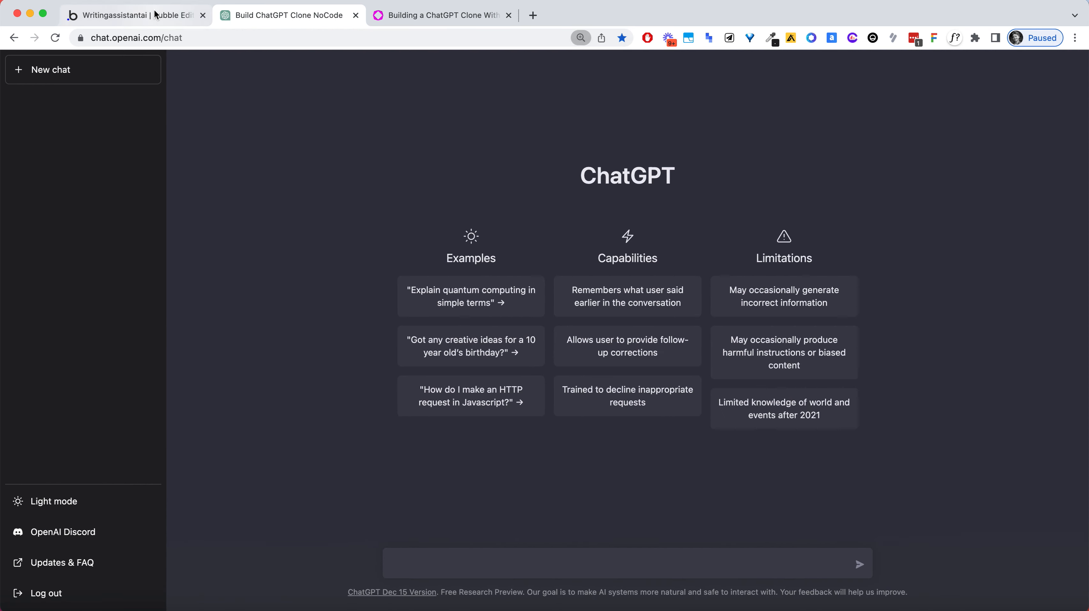
pyautogui.click(141, 15)
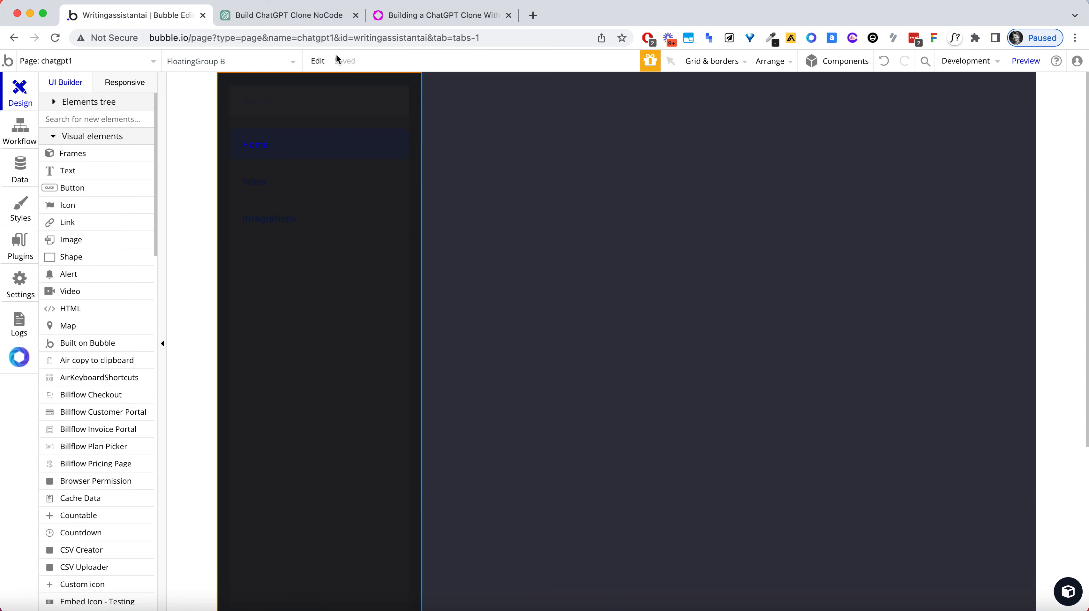
# Sample the colours around ChatGPT's sidebar items with the colour picker
pyautogui.click(293, 21)
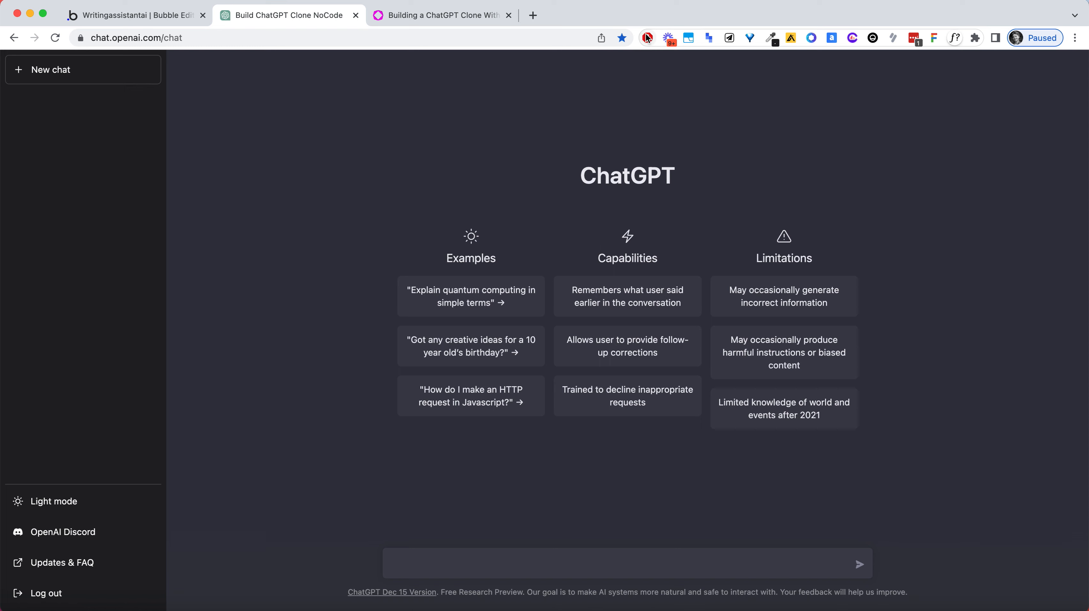
pyautogui.click(768, 43)
pyautogui.click(702, 55)
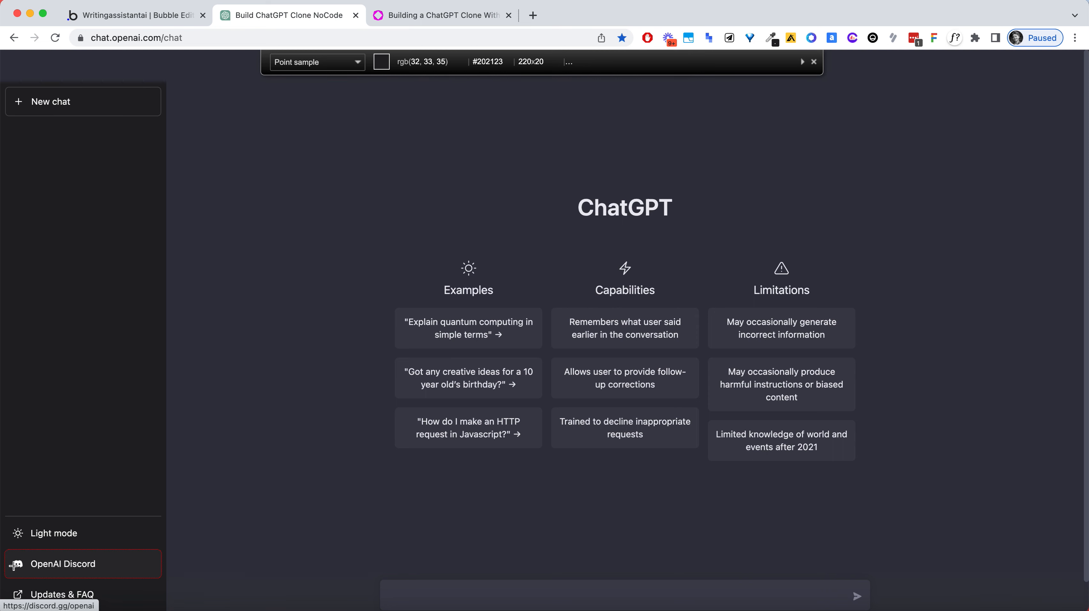
pyautogui.click(181, 112)
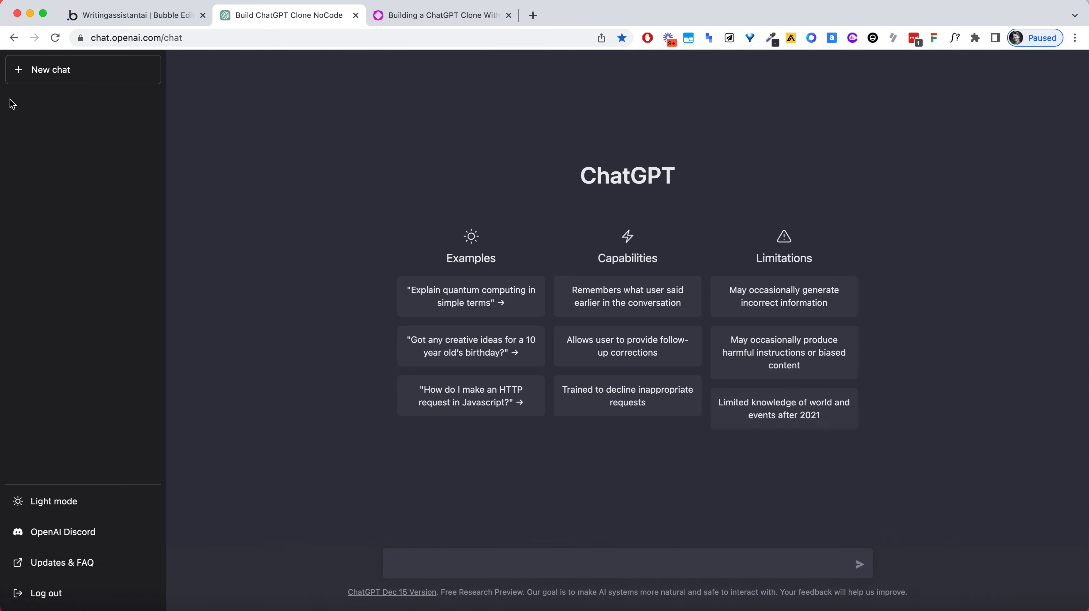
# Inspect the font of ChatGPT's New chat label with WhatFont
pyautogui.click(955, 37)
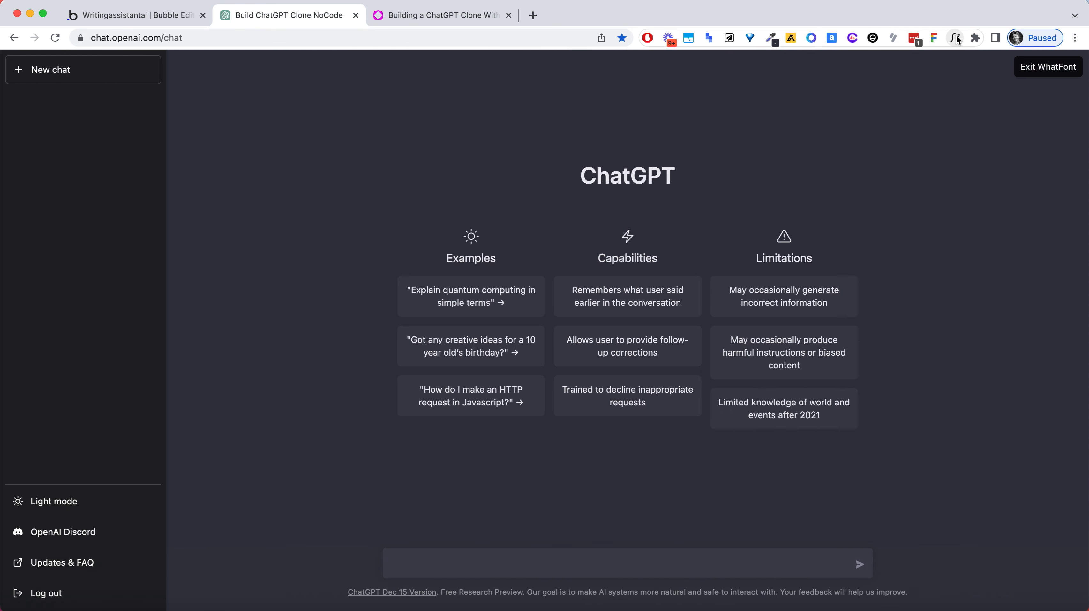
pyautogui.click(40, 73)
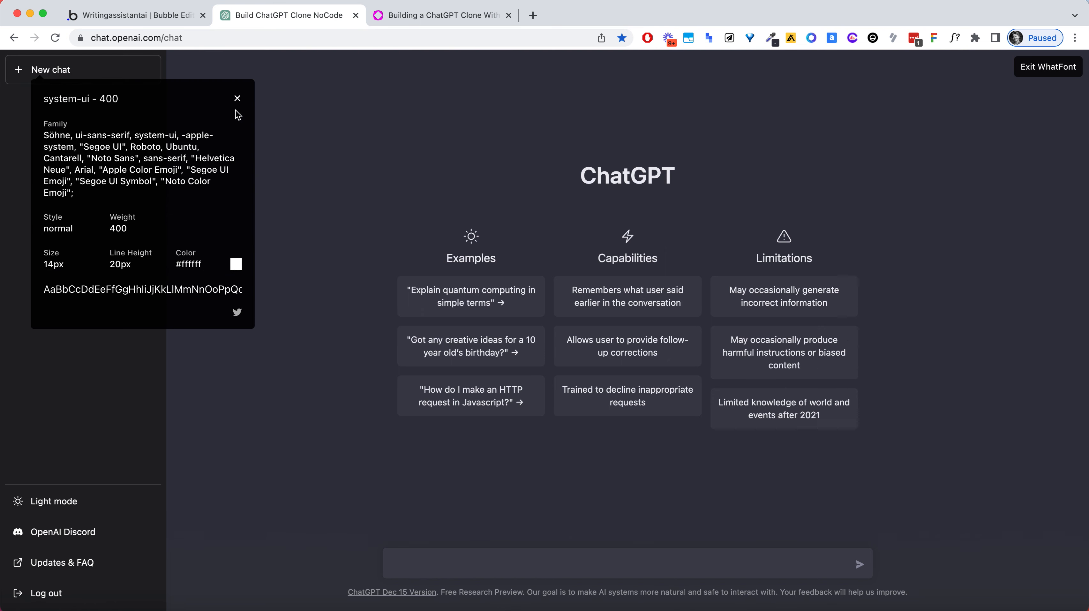
pyautogui.click(237, 99)
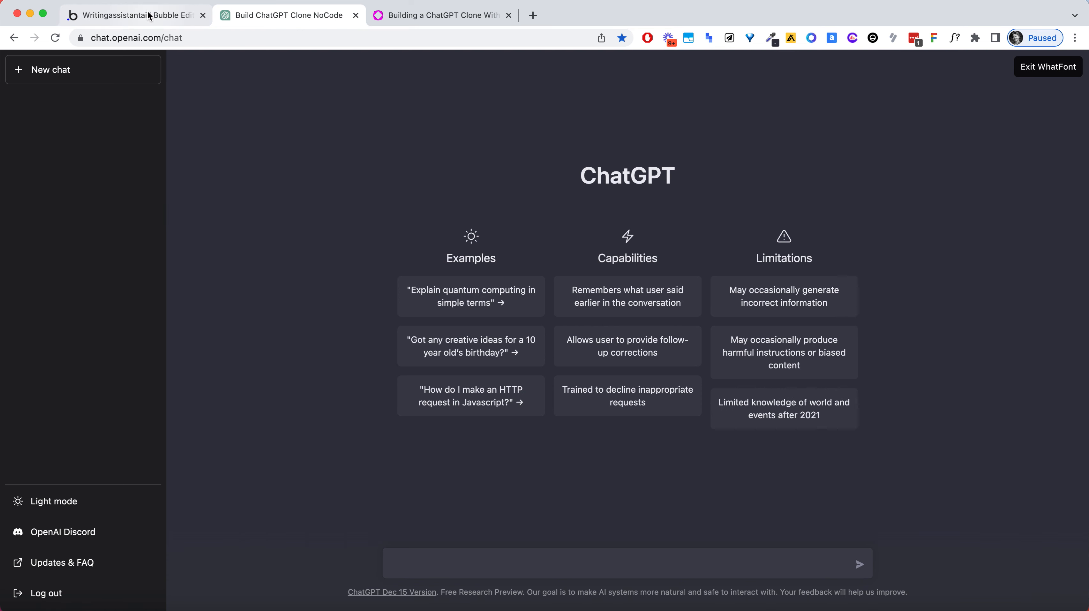
# In the Bubble editor, set the Home button's text colour to Primary contrast (#FFFFFF) and its font to Inter
pyautogui.click(141, 15)
pyautogui.doubleClick(251, 153)
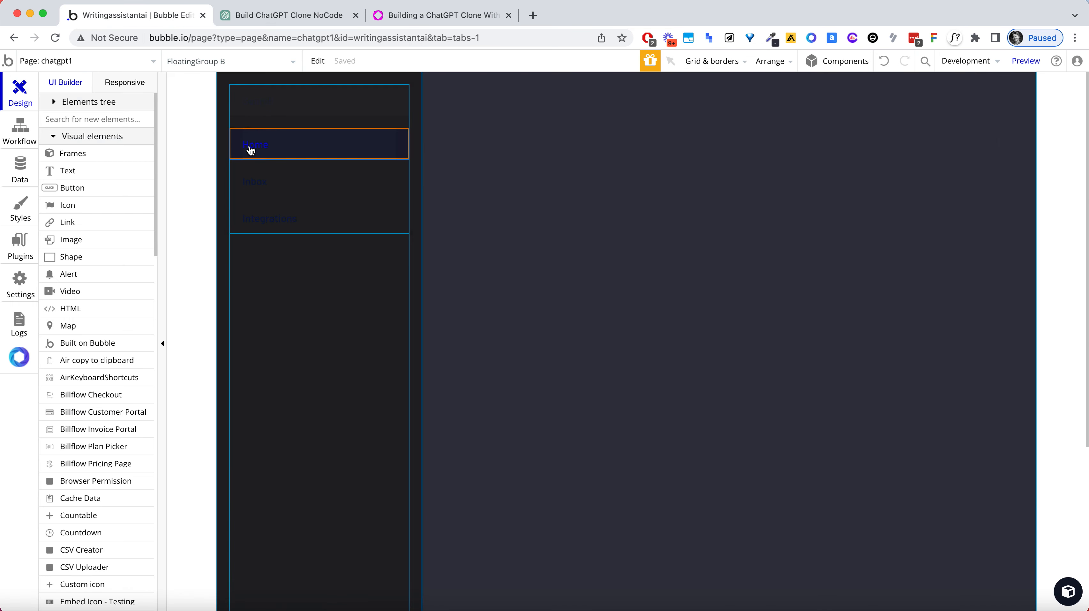
pyautogui.click(914, 371)
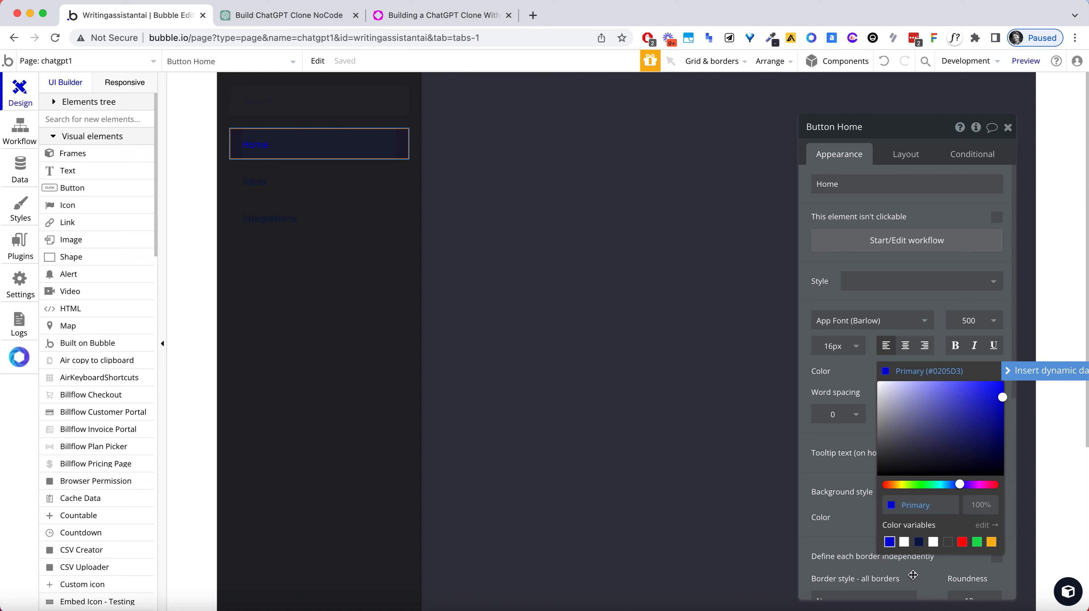
pyautogui.click(904, 541)
pyautogui.click(849, 327)
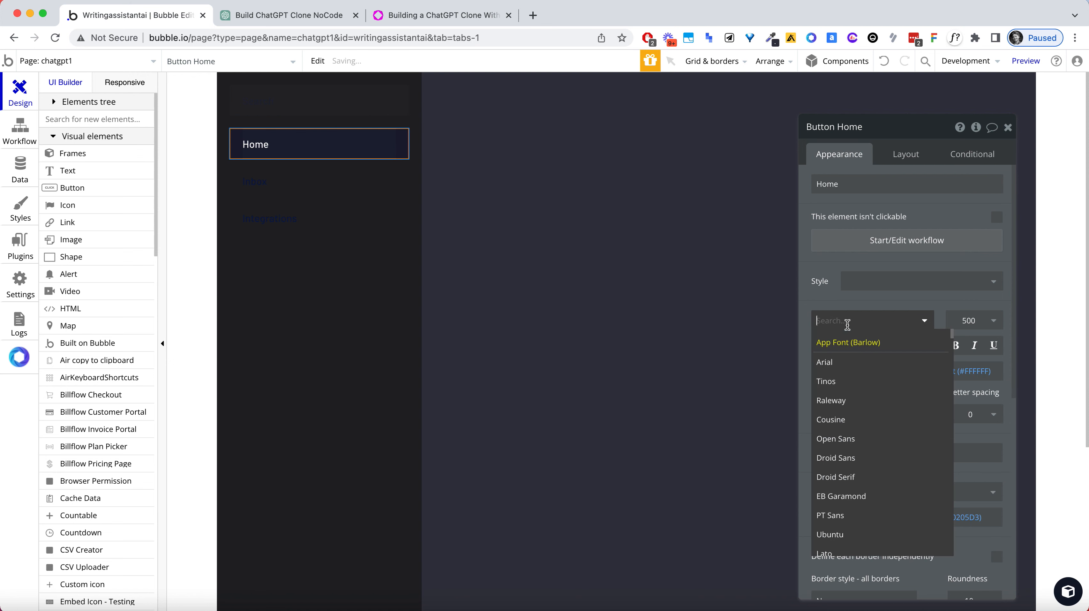
pyautogui.write('sys')
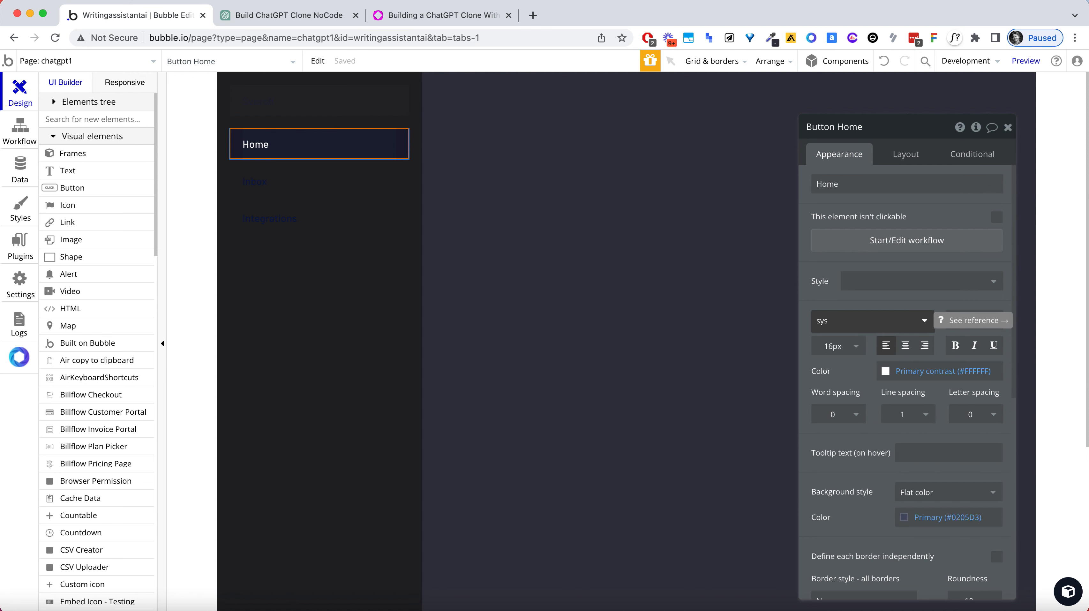
pyautogui.write('ter')
pyautogui.click(844, 340)
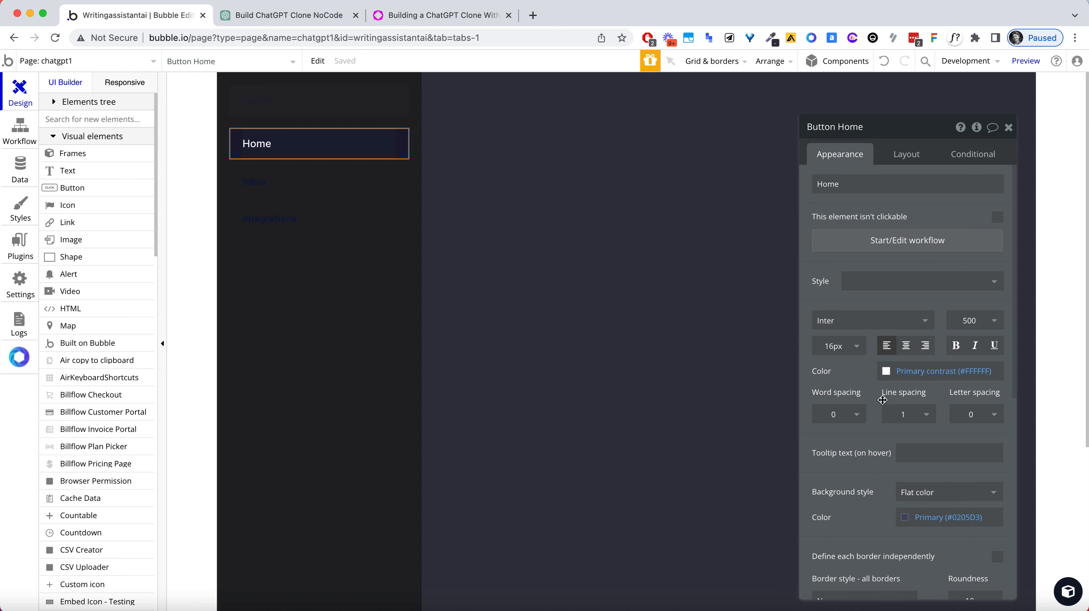
# Set the Home button's font size to 12 px
pyautogui.click(828, 346)
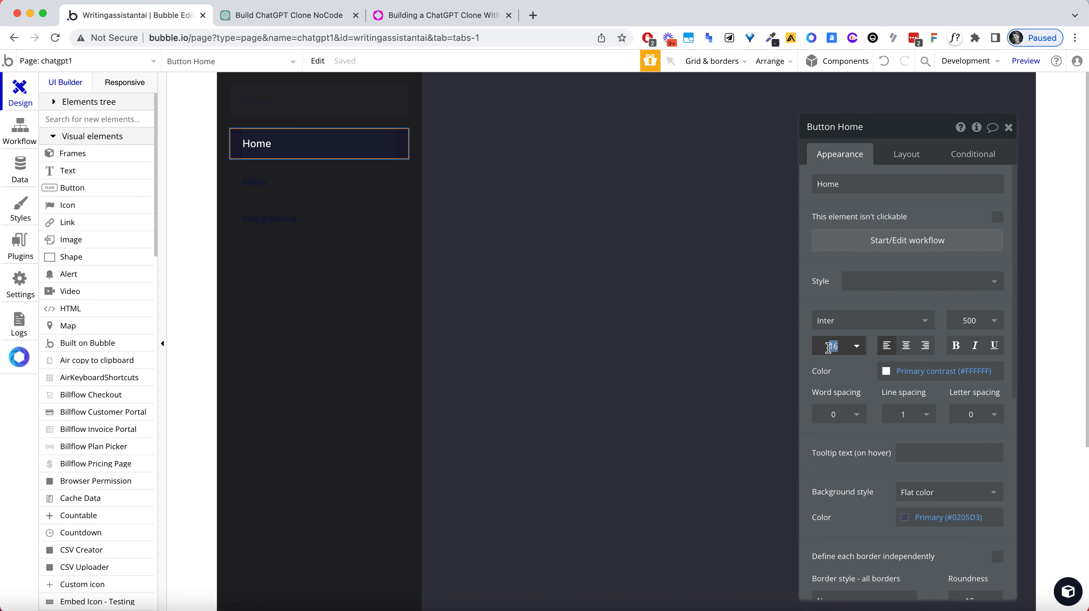
pyautogui.write('14')
pyautogui.press('super+l')
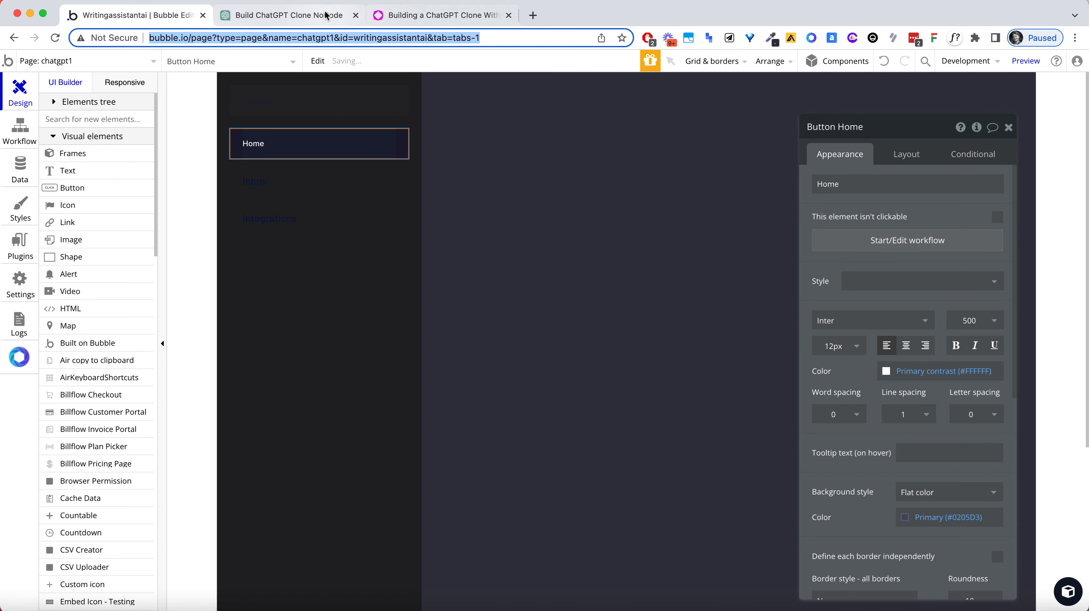
# Check the font size and style of ChatGPT's New chat label, sidebar links and main area text with WhatFont
pyautogui.click(318, 16)
pyautogui.click(36, 69)
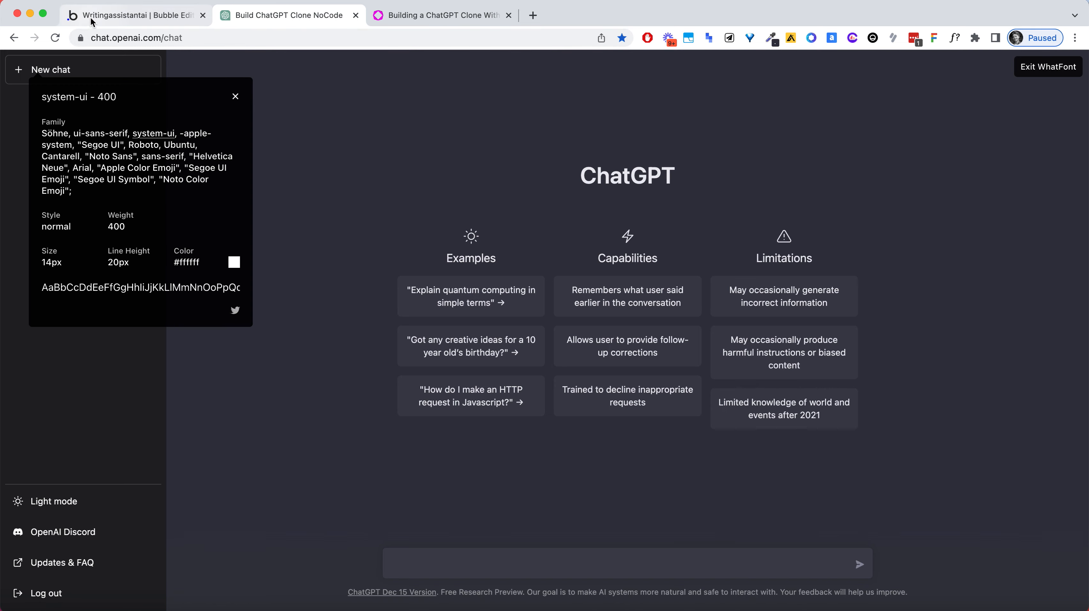
pyautogui.click(50, 527)
pyautogui.scroll(-4, 50, 527)
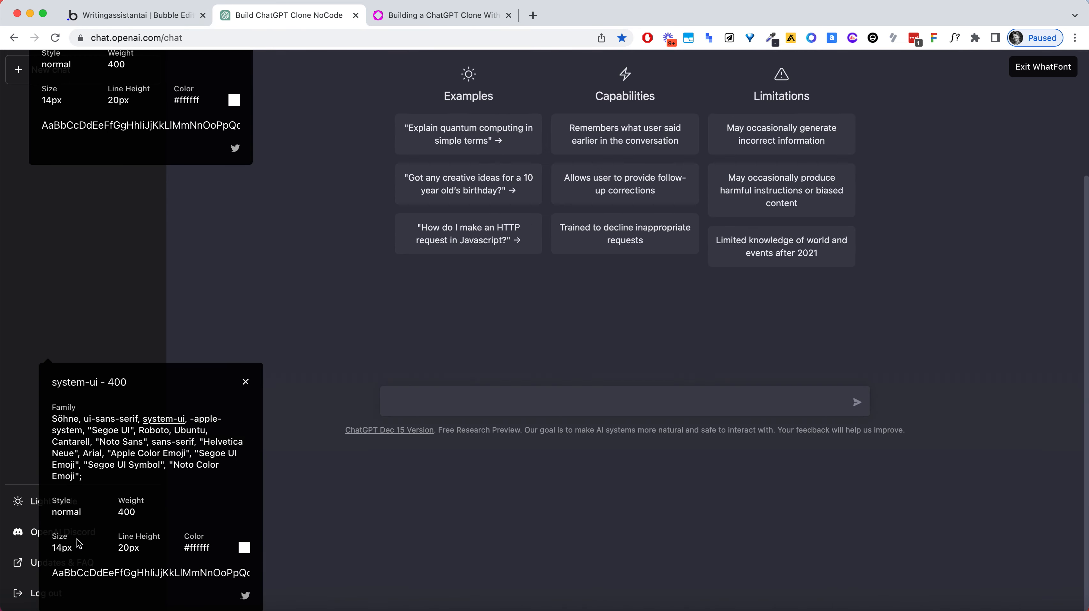
pyautogui.scroll(4, 78, 517)
pyautogui.click(360, 237)
pyautogui.click(385, 108)
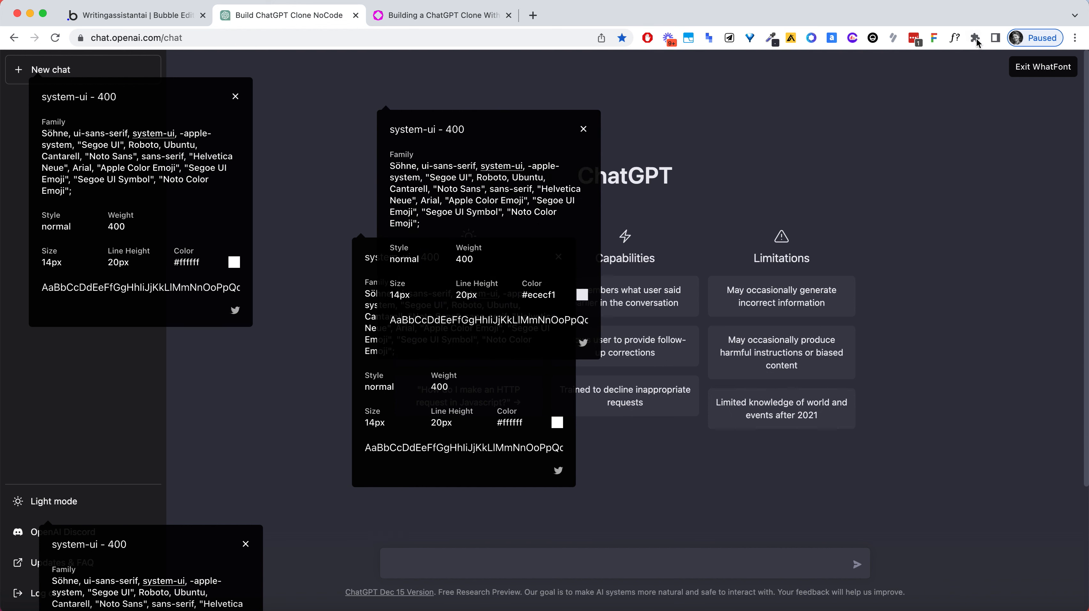
pyautogui.click(955, 38)
# Return to the Bubble editor and set the Home button's font size to 14 px
pyautogui.click(209, 13)
pyautogui.click(250, 37)
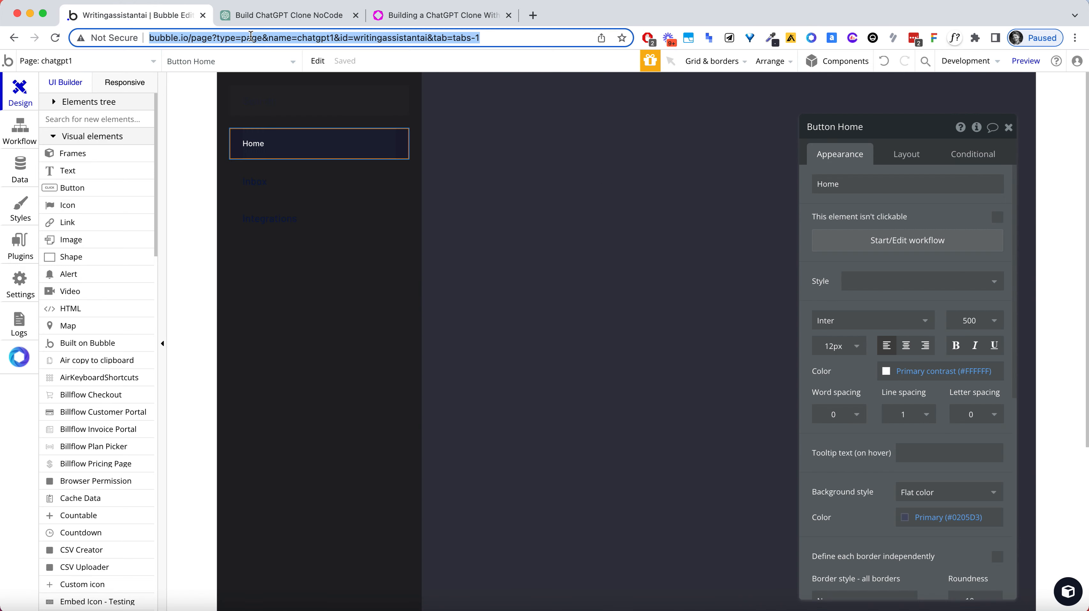
pyautogui.click(835, 346)
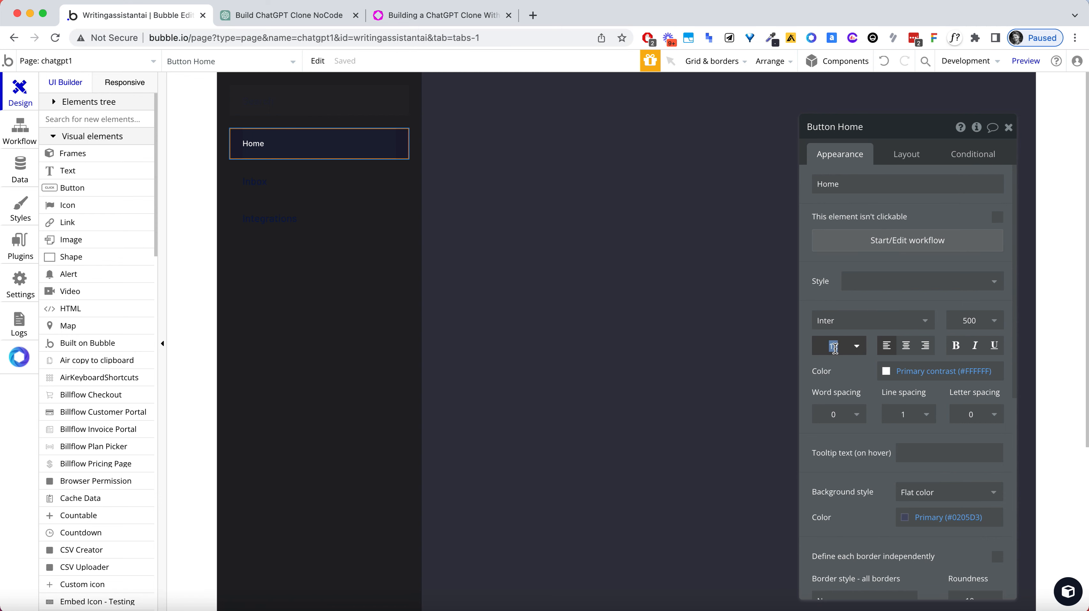
pyautogui.write('14')
pyautogui.press('Tab')
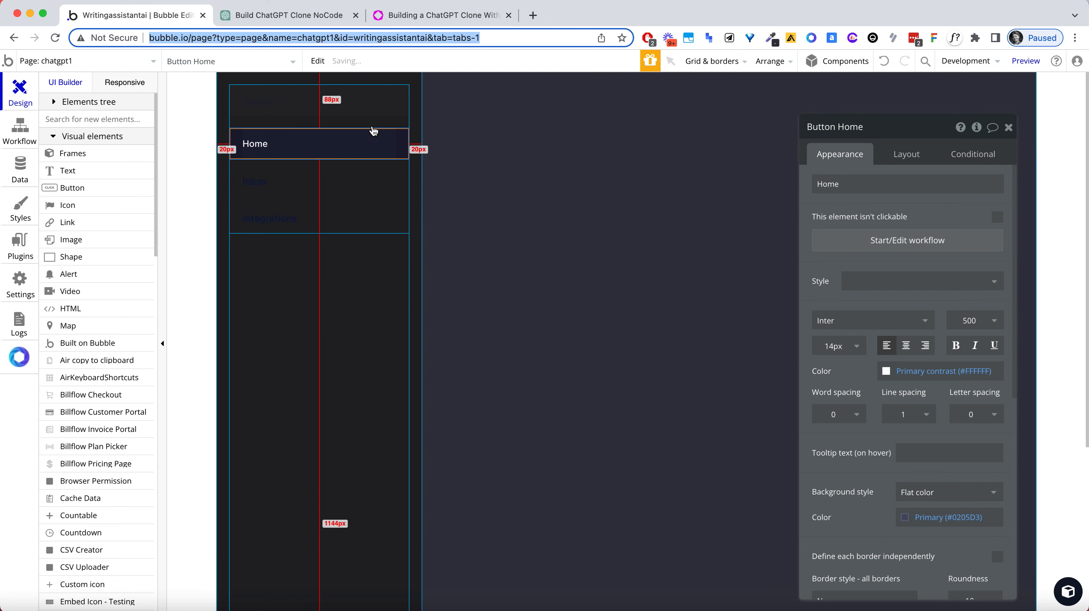
# Switch to the ChatGPT page and sample the background colour of its "Limited knowledge of world and events after 2021" card with the page eyedropper
pyautogui.click(302, 16)
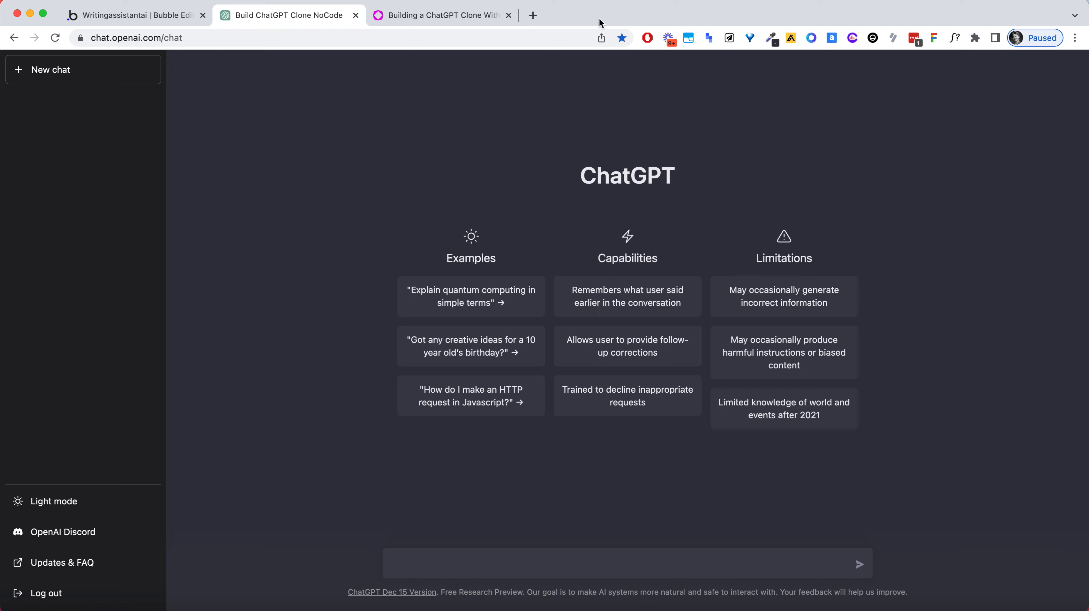
pyautogui.click(772, 39)
pyautogui.click(773, 57)
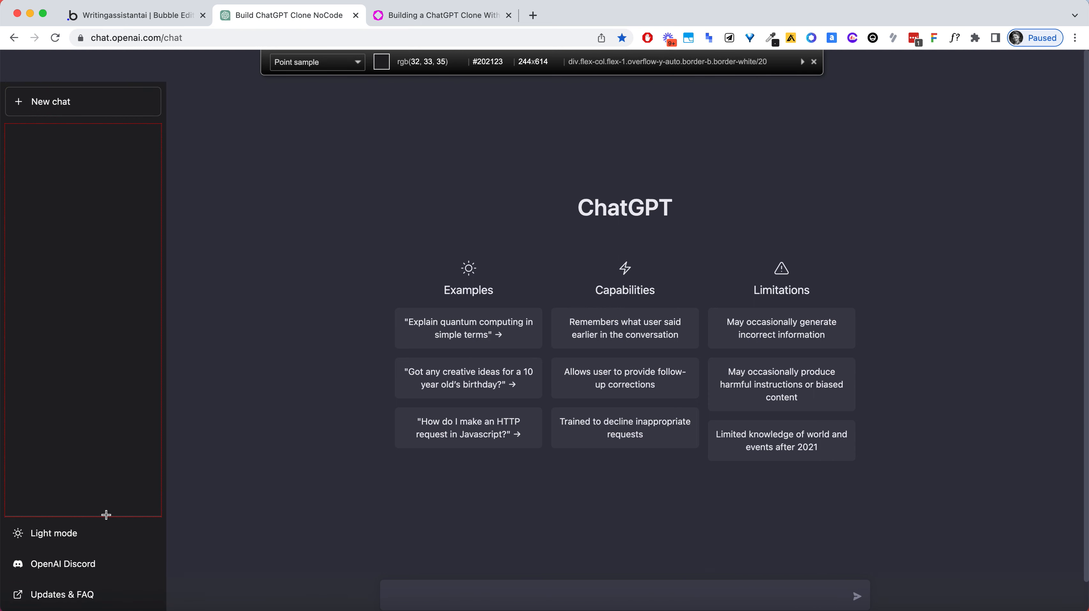
pyautogui.press('super+equal')
pyautogui.press('super+equal')
pyautogui.press('super+equal')
pyautogui.press('super+equal')
pyautogui.press('super+equal')
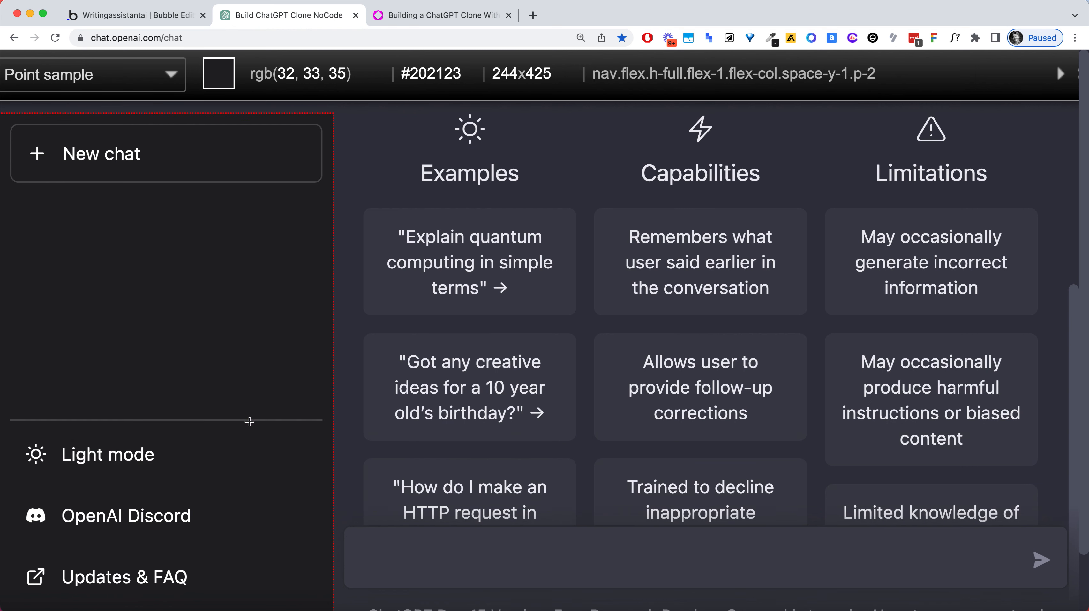
pyautogui.press('super+equal')
pyautogui.press('super+equal')
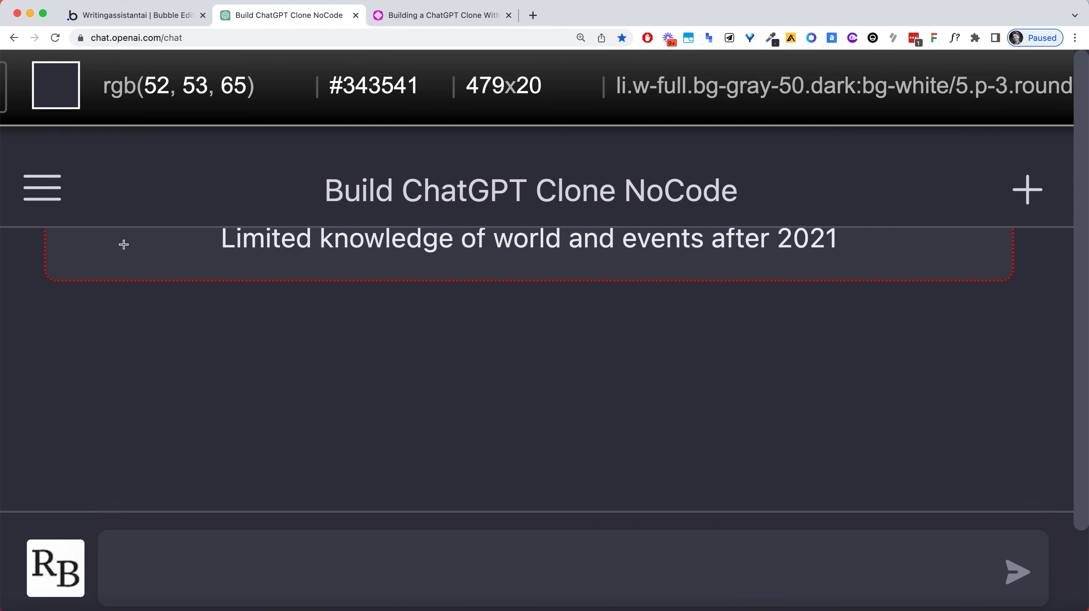
pyautogui.click(169, 260)
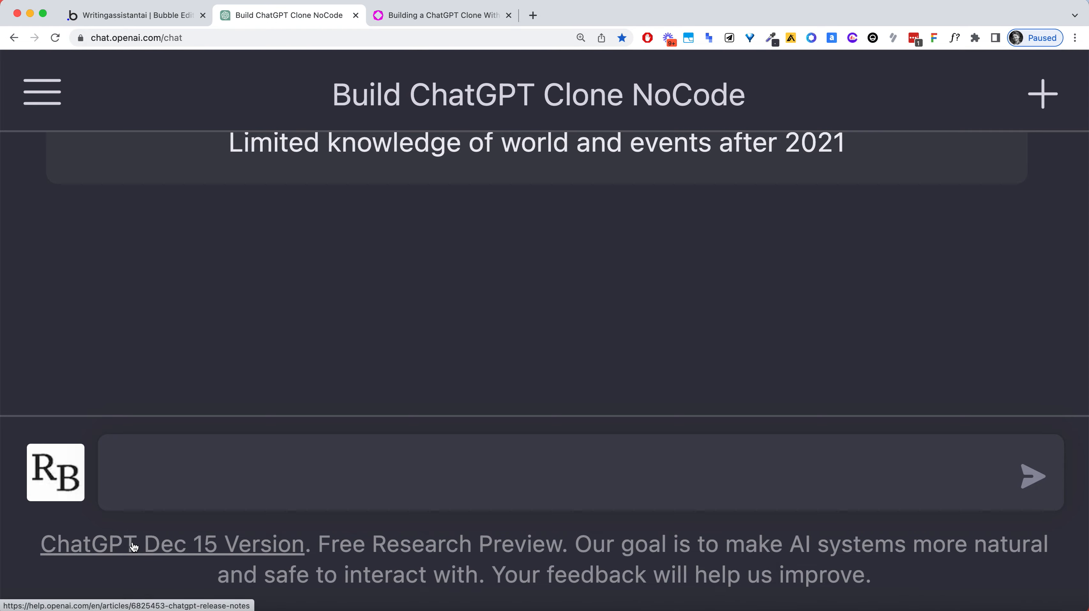
# Sample the fill colour of the same ChatGPT limitations card once more with the eyedropper
pyautogui.click(770, 38)
pyautogui.click(710, 153)
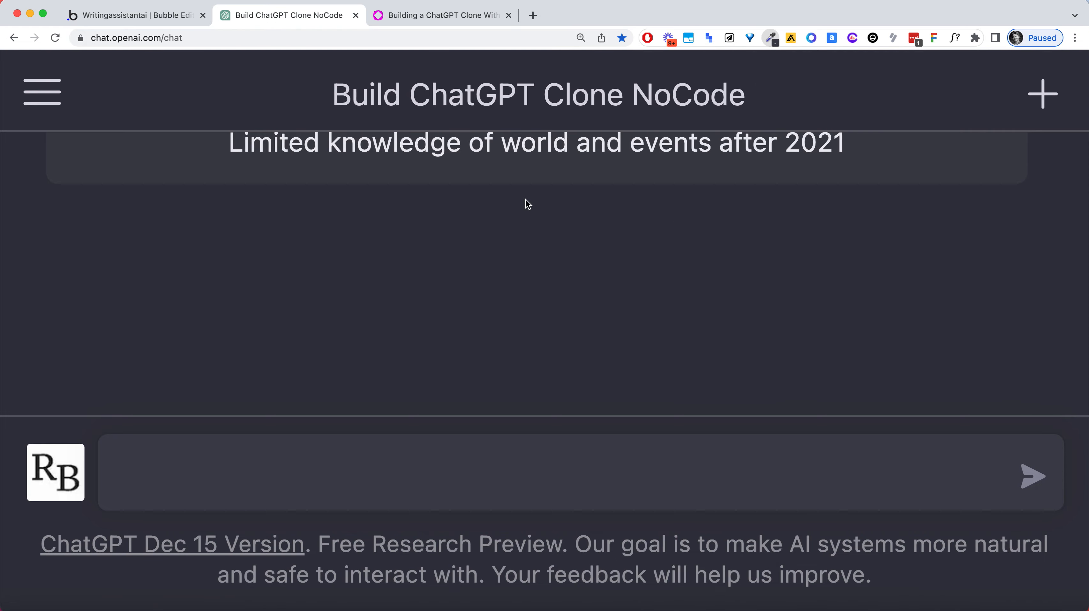
pyautogui.scroll(-3, 198, 509)
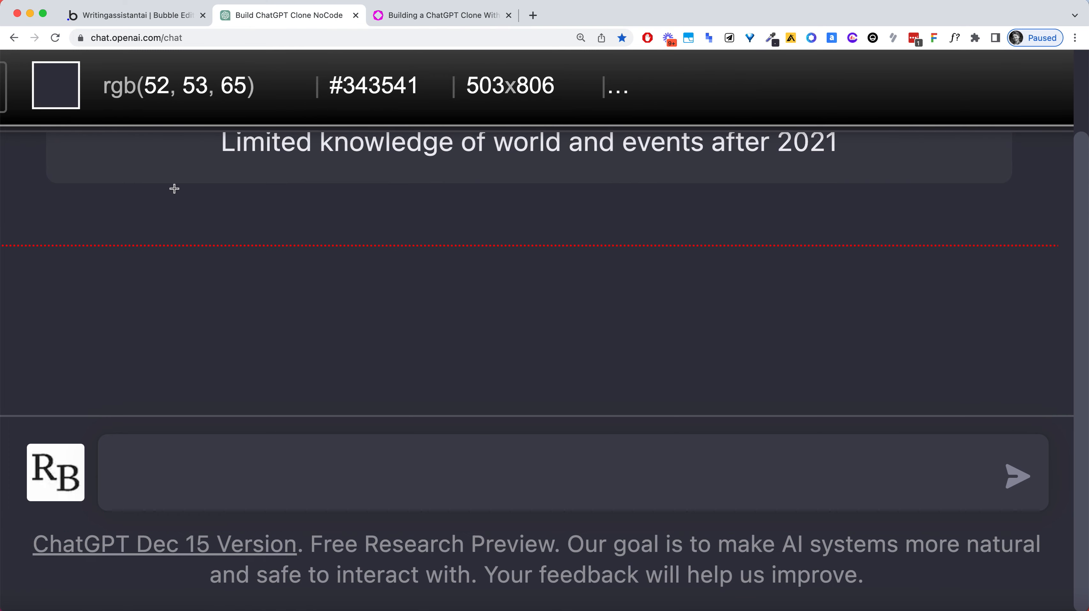
pyautogui.click(165, 173)
# Return to the Bubble editor and set the Home button's flat background colour to #3E3F4B
pyautogui.click(165, 15)
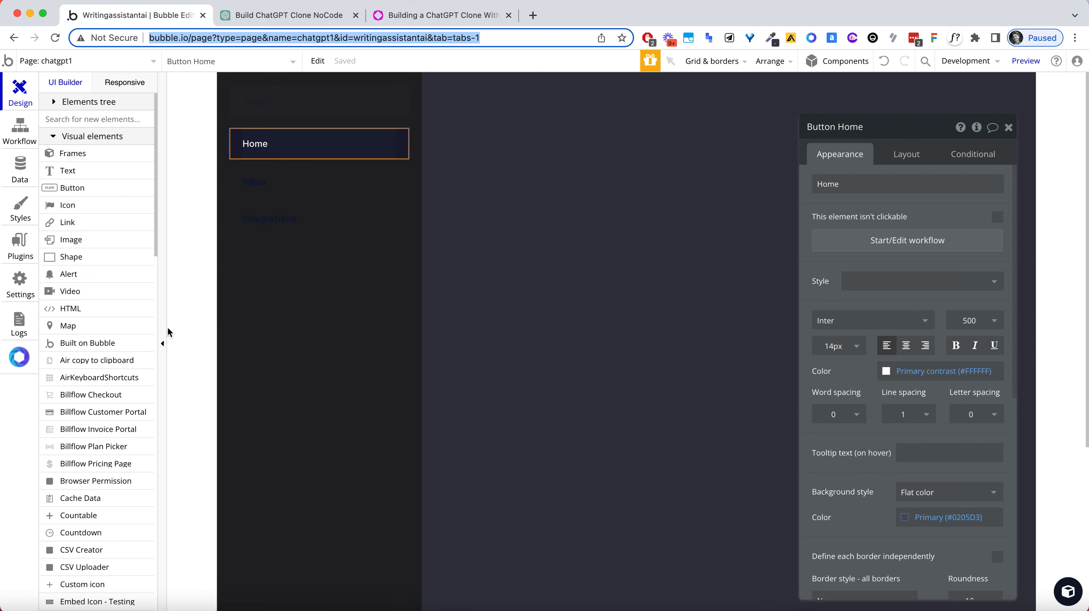
pyautogui.scroll(-2, 943, 350)
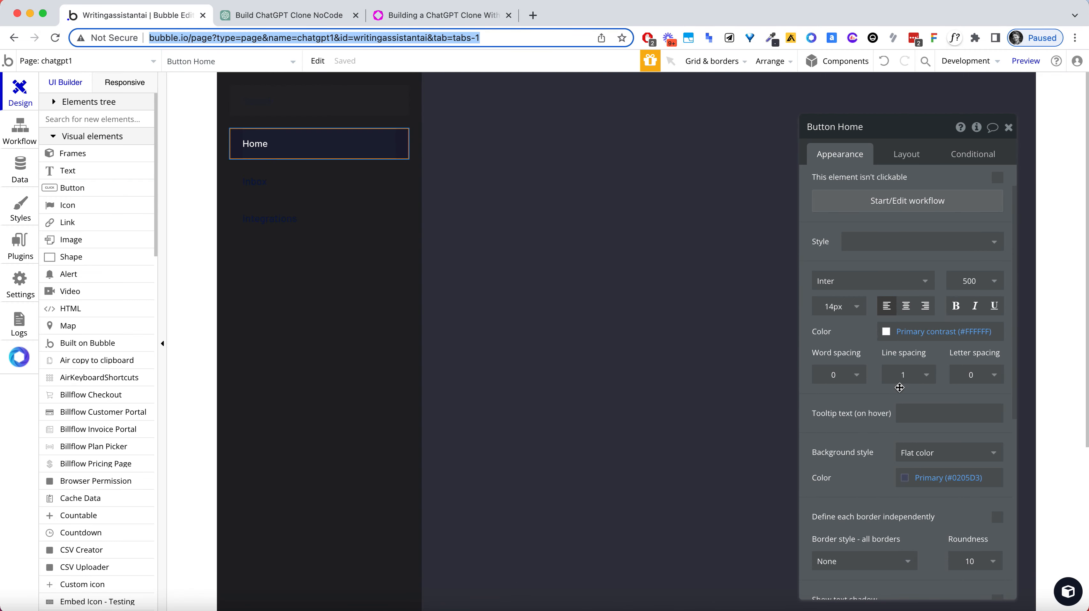
pyautogui.scroll(-4, 906, 418)
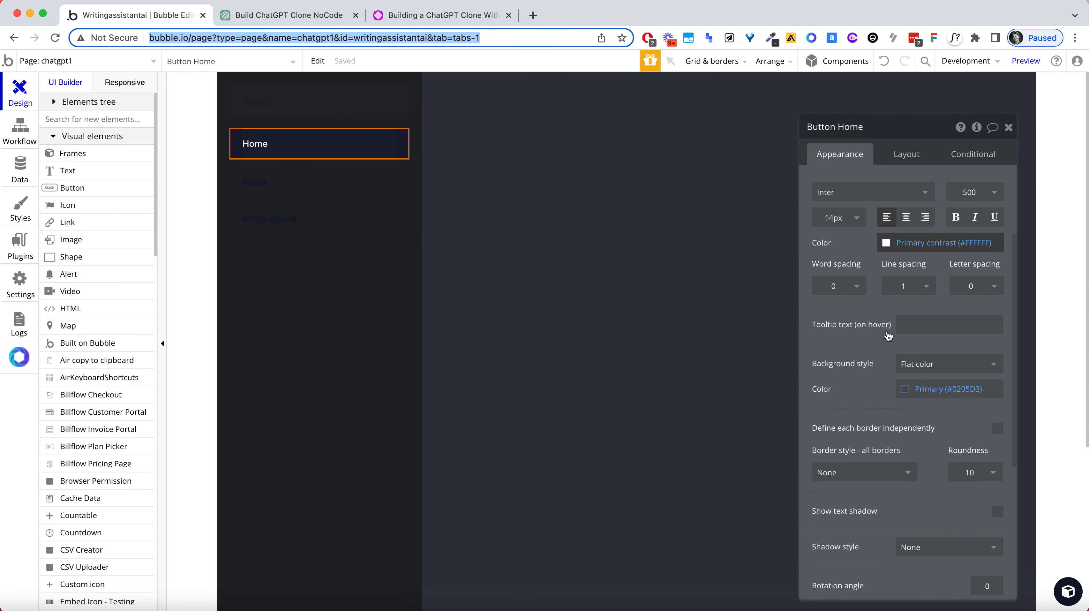
pyautogui.click(937, 390)
pyautogui.press('super+a')
pyautogui.write('#3E3F4B')
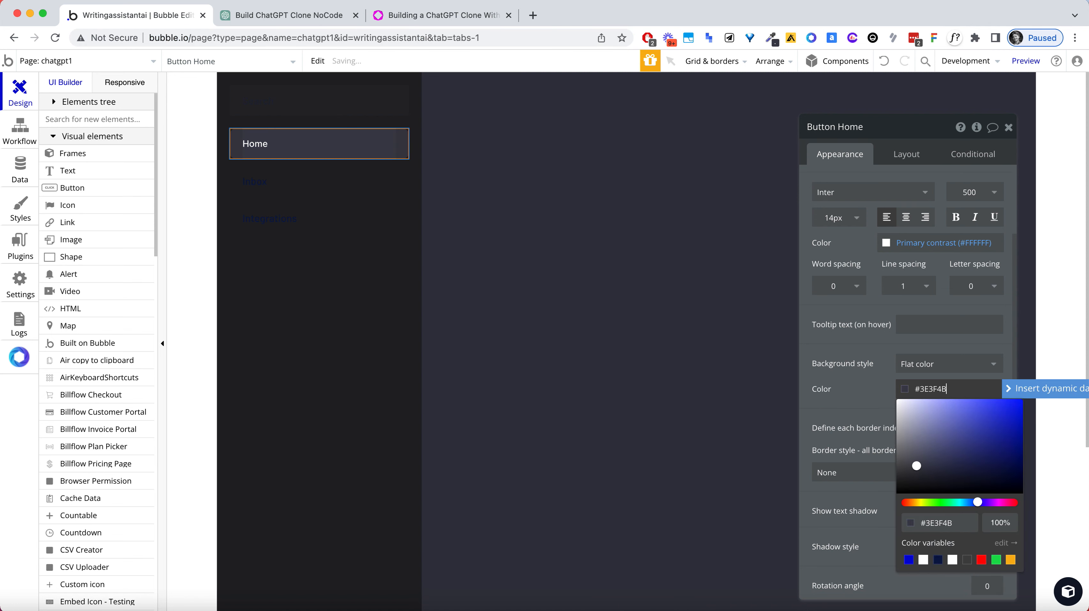
pyautogui.click(647, 239)
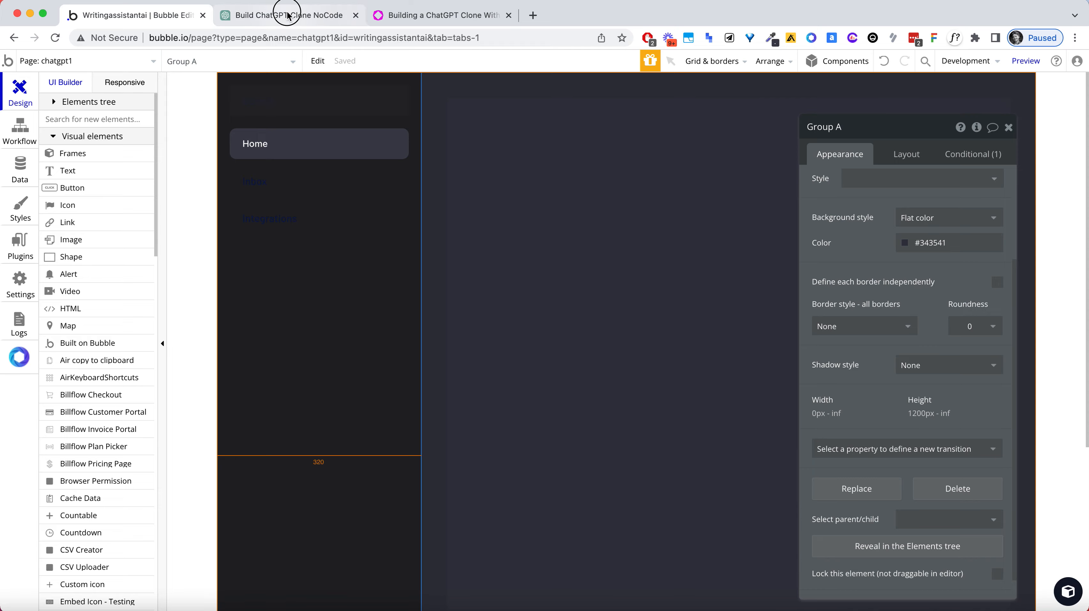
# Reset the ChatGPT page zoom to 100%, check the New chat button's styling and return to the Bubble editor
pyautogui.click(288, 15)
pyautogui.press('super+minus')
pyautogui.press('super+minus')
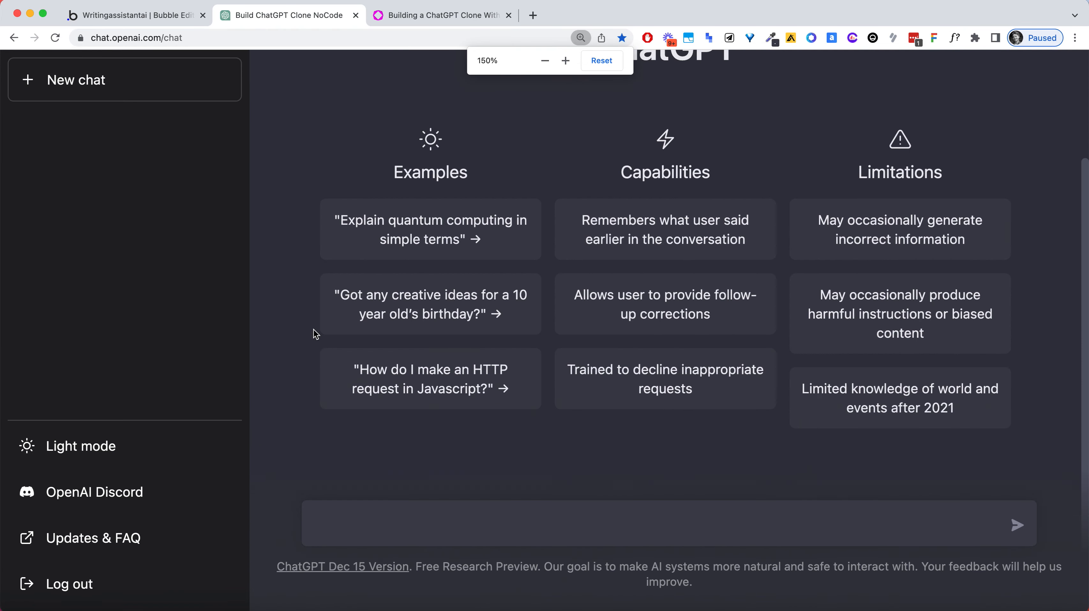
pyautogui.press('super+minus')
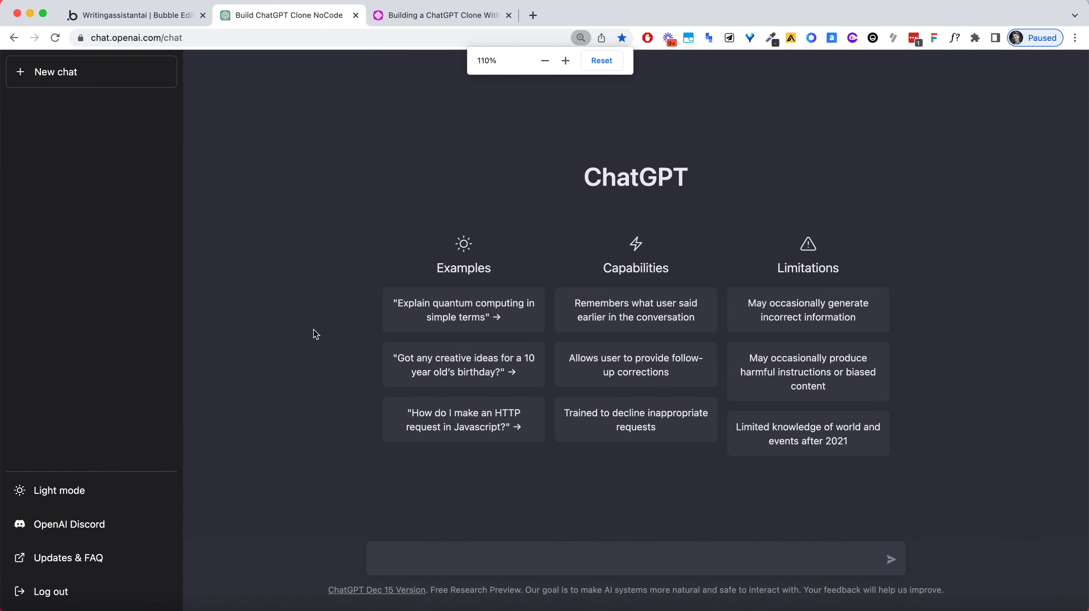
pyautogui.press('super+minus')
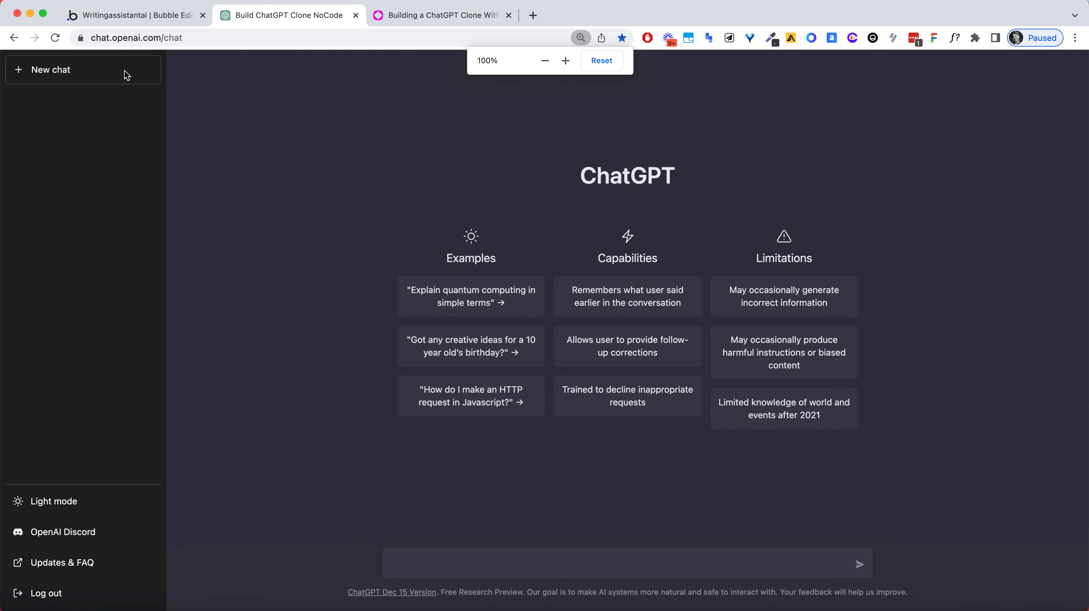
pyautogui.click(178, 20)
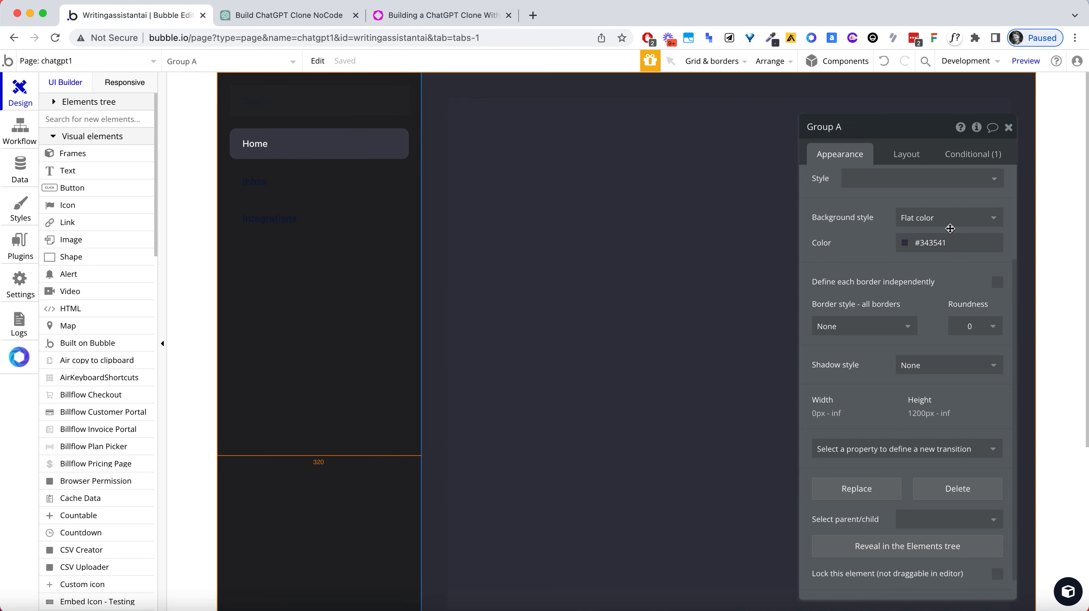
pyautogui.click(951, 230)
pyautogui.click(948, 237)
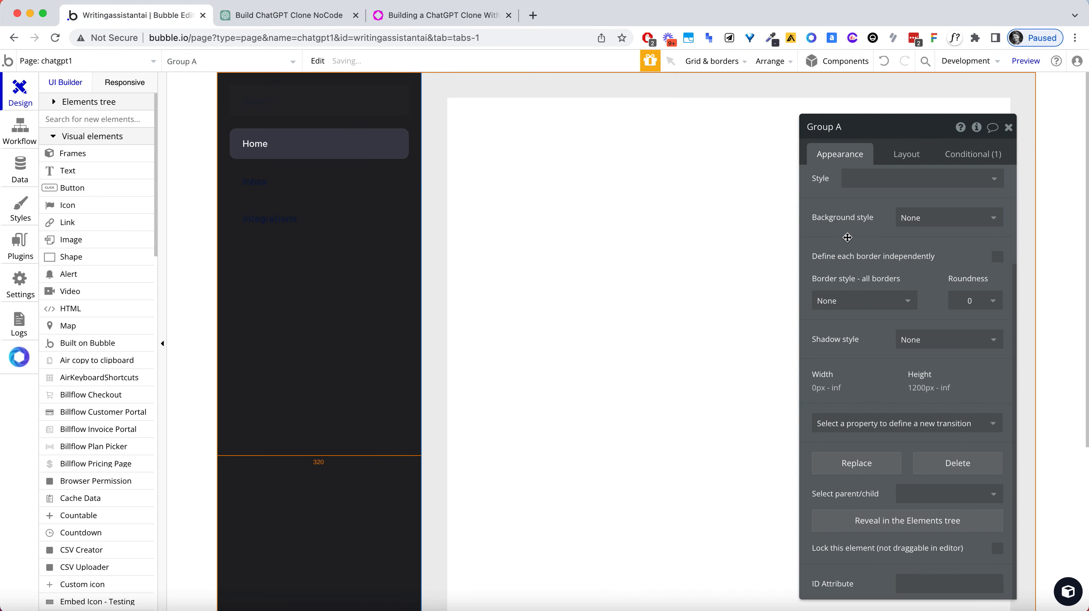
pyautogui.click(296, 158)
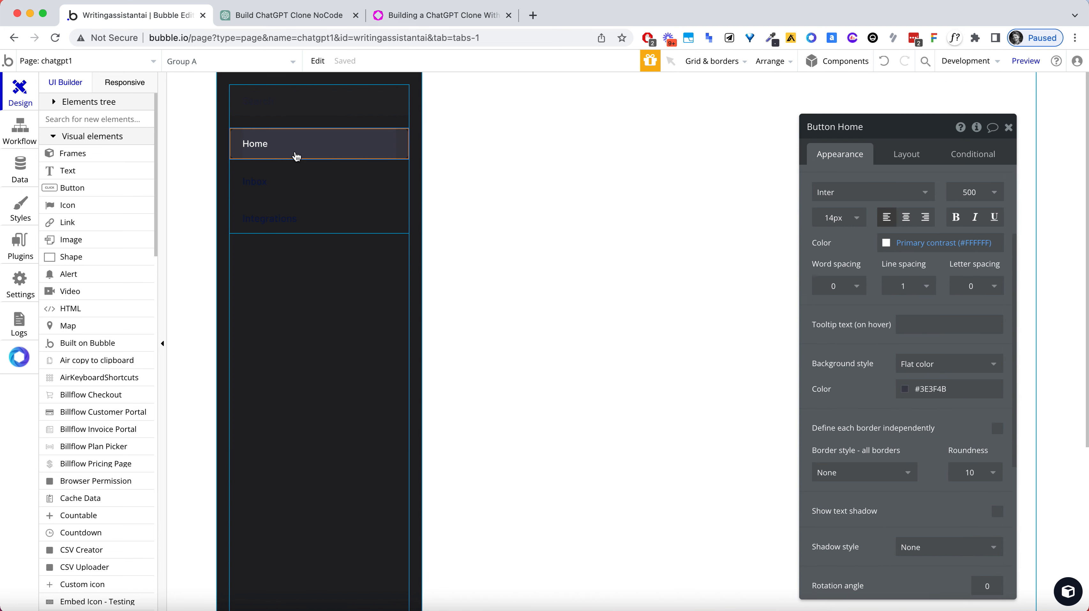
pyautogui.press('super+z')
# Set the Home button's background style to None and give it a solid border coloured #3E3F4B
pyautogui.click(929, 364)
pyautogui.click(916, 382)
pyautogui.click(856, 447)
pyautogui.click(854, 483)
pyautogui.click(887, 507)
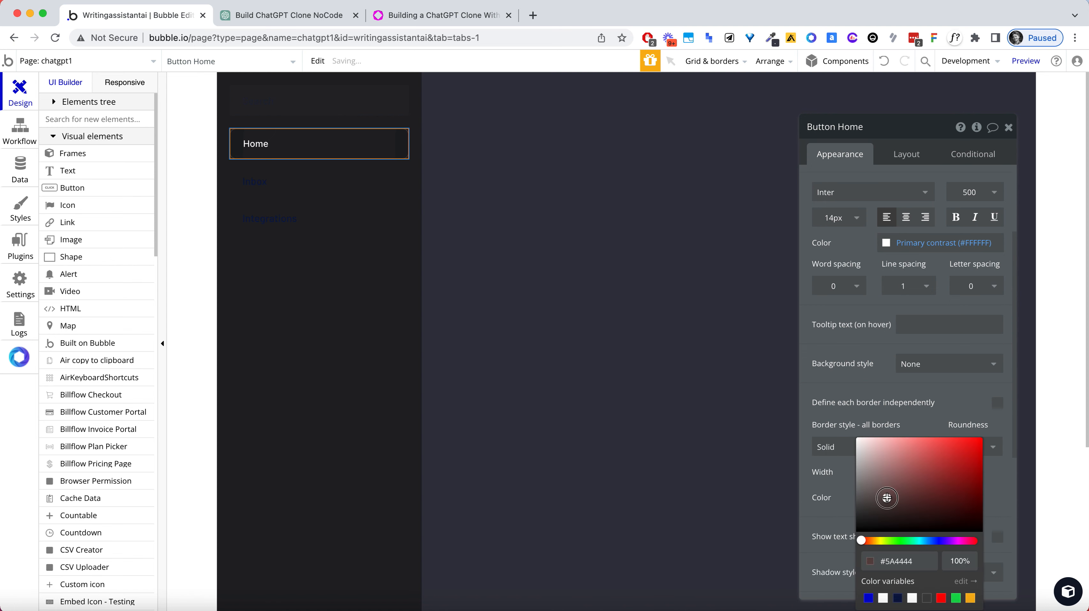
pyautogui.tripleClick(891, 558)
pyautogui.press('super+v')
pyautogui.click(687, 319)
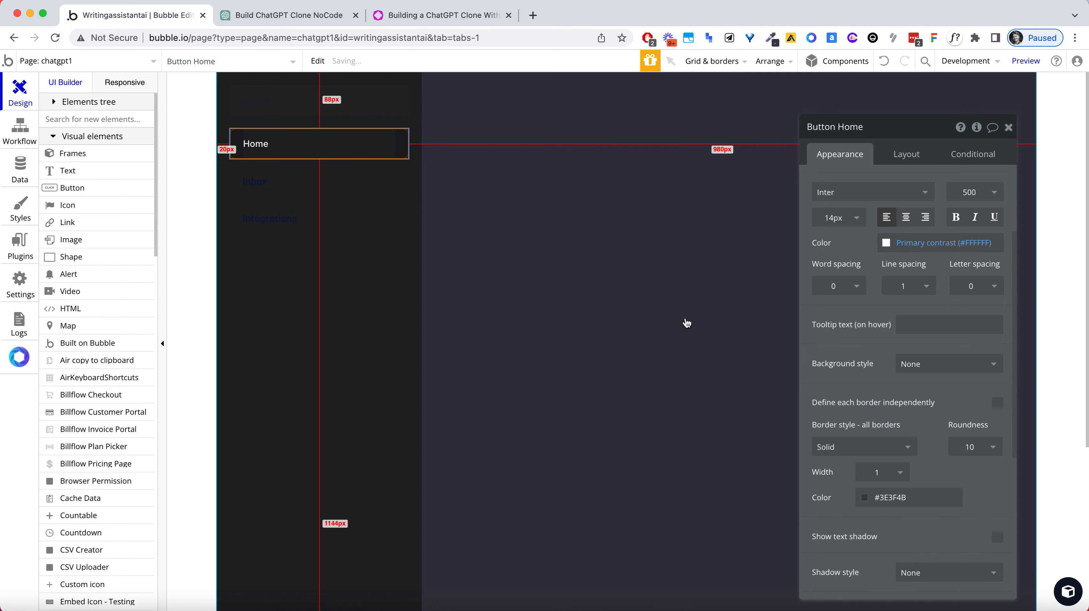
# Set the Home button's border roundness to 6
pyautogui.click(381, 155)
pyautogui.scroll(-4, 956, 357)
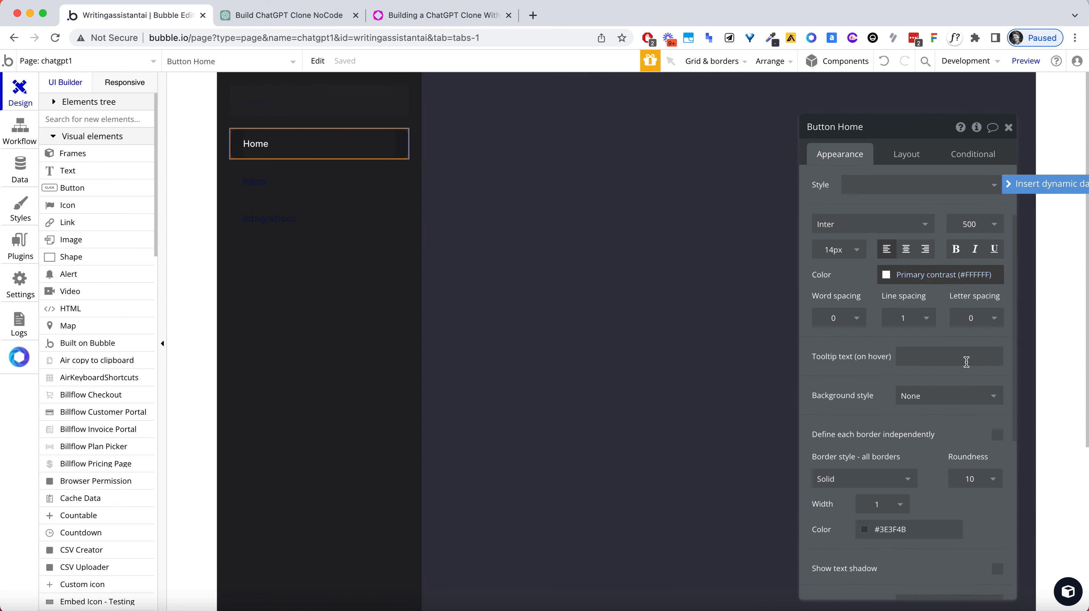
pyautogui.click(970, 407)
pyautogui.doubleClick(970, 406)
pyautogui.press('Tab')
pyautogui.click(705, 246)
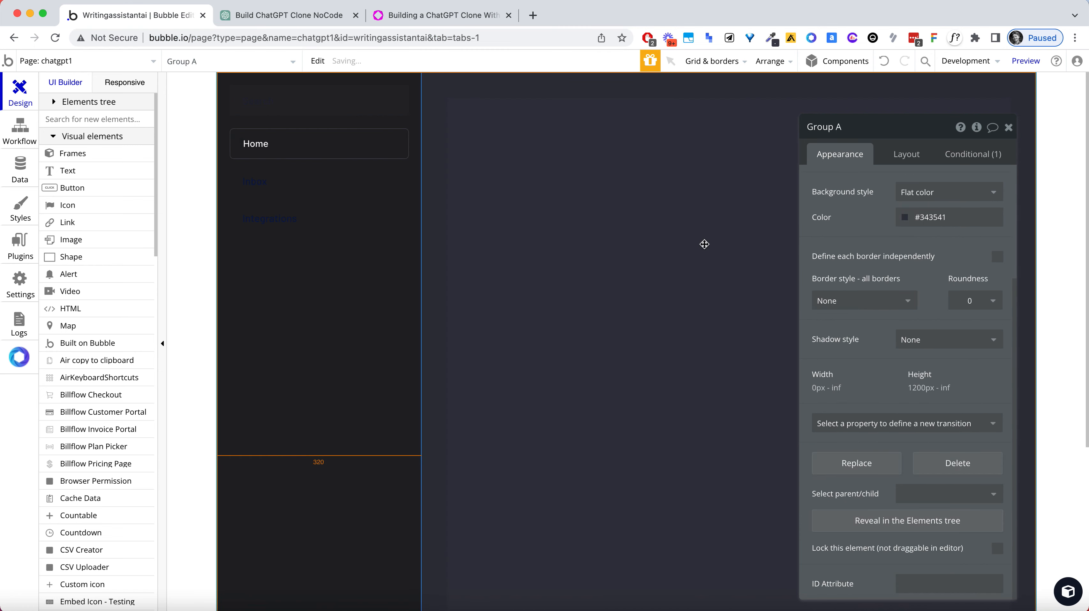
# Check ChatGPT's New chat button, then add a plus sign so the Home button's label reads "+ Home"
pyautogui.click(308, 16)
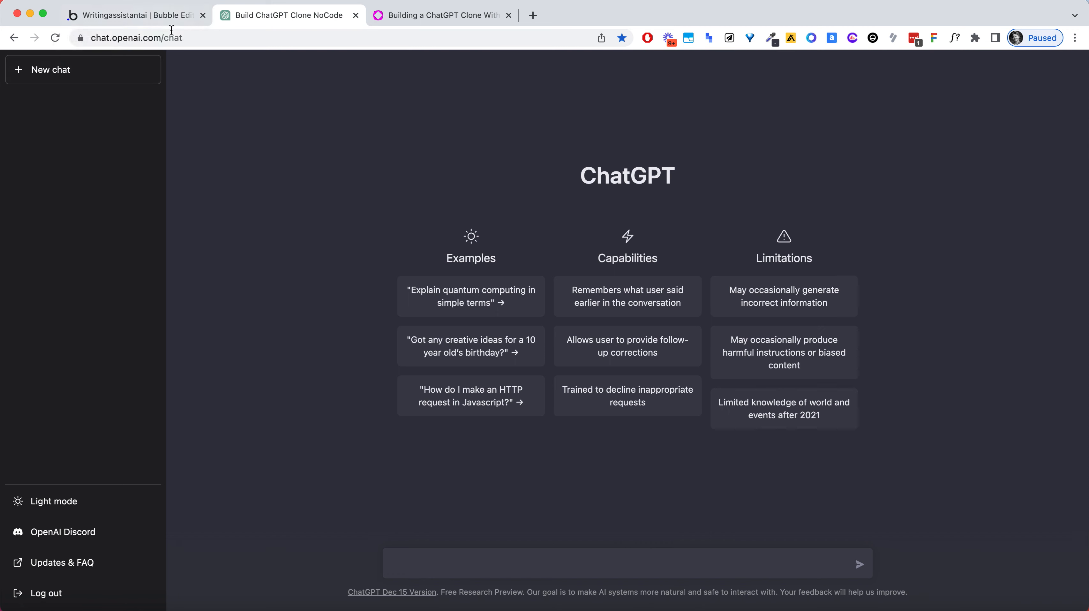
pyautogui.click(165, 18)
pyautogui.click(264, 141)
pyautogui.doubleClick(265, 143)
pyautogui.click(900, 190)
pyautogui.click(901, 189)
pyautogui.press('Left')
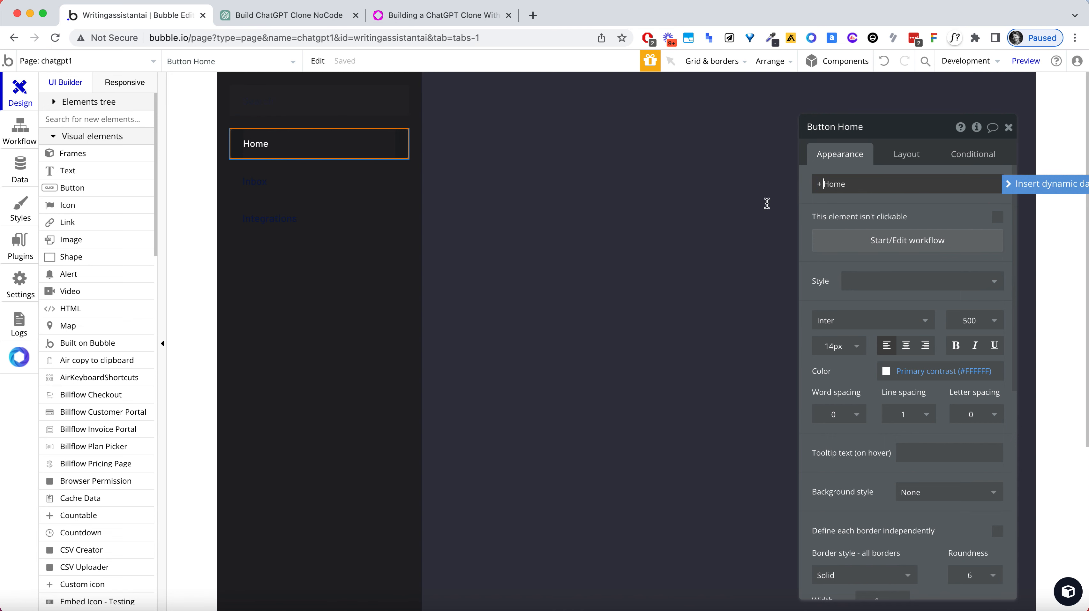
pyautogui.click(610, 197)
# Check the label wording on the ChatGPT page and change the button's text to "+ New chat"
pyautogui.click(302, 19)
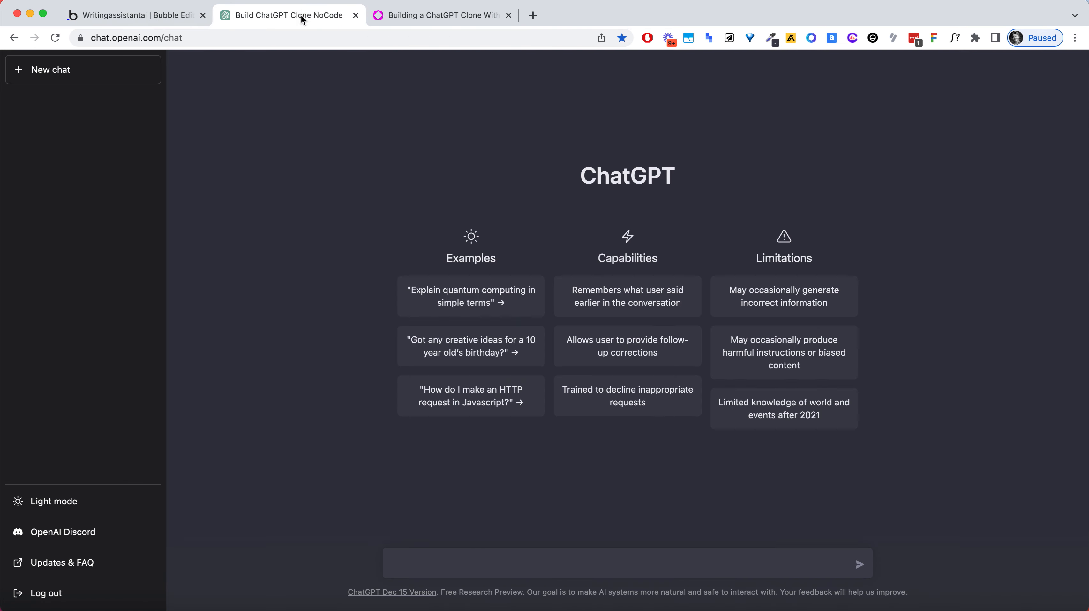
pyautogui.click(170, 21)
pyautogui.click(863, 178)
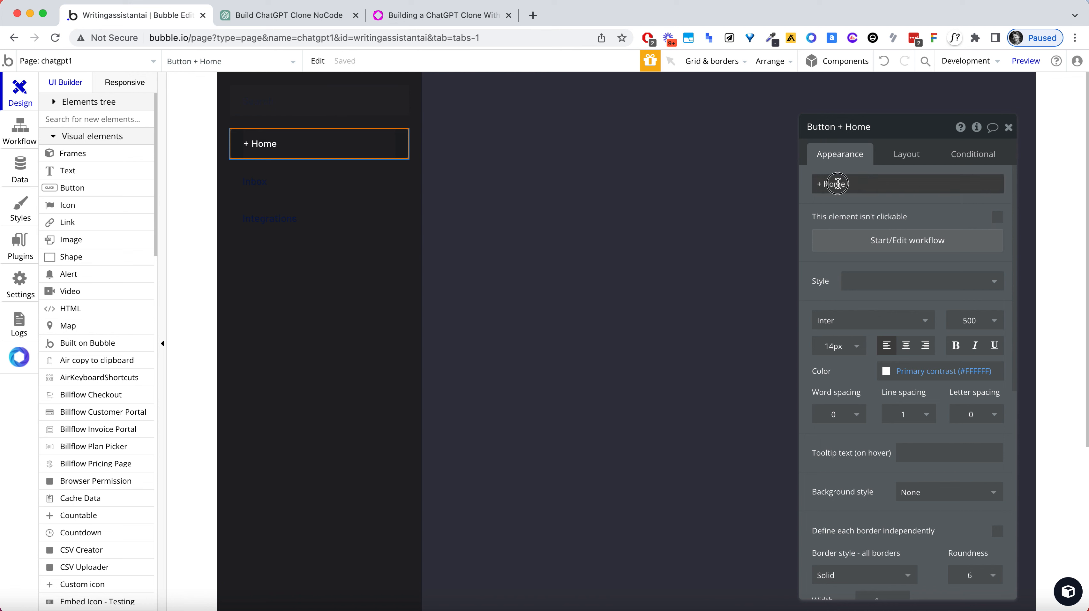
pyautogui.moveTo(846, 184); pyautogui.dragTo(824, 183)
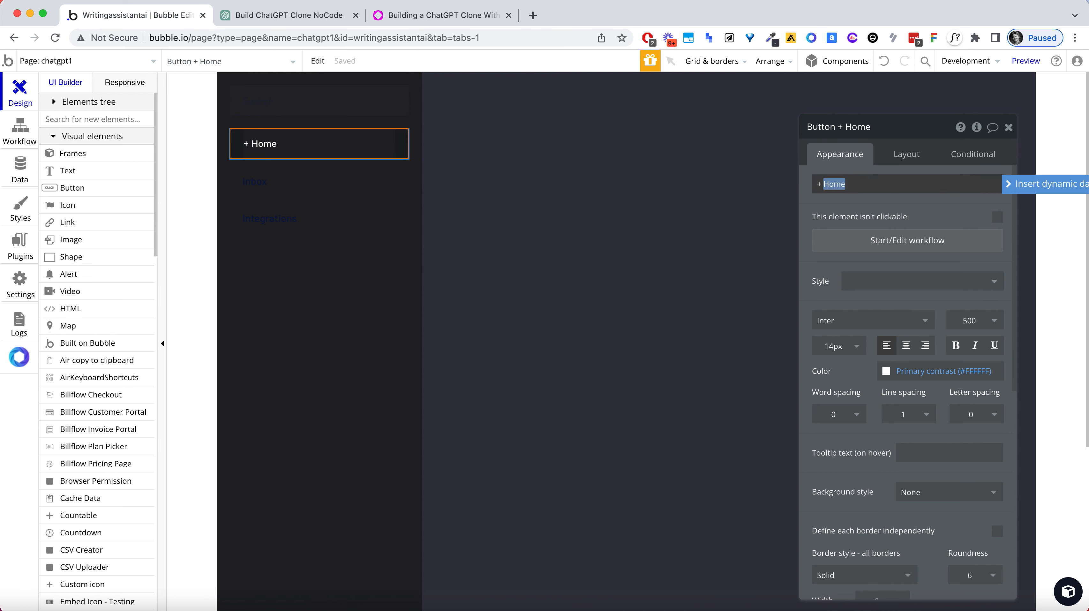
pyautogui.write('New chat')
pyautogui.press('Tab')
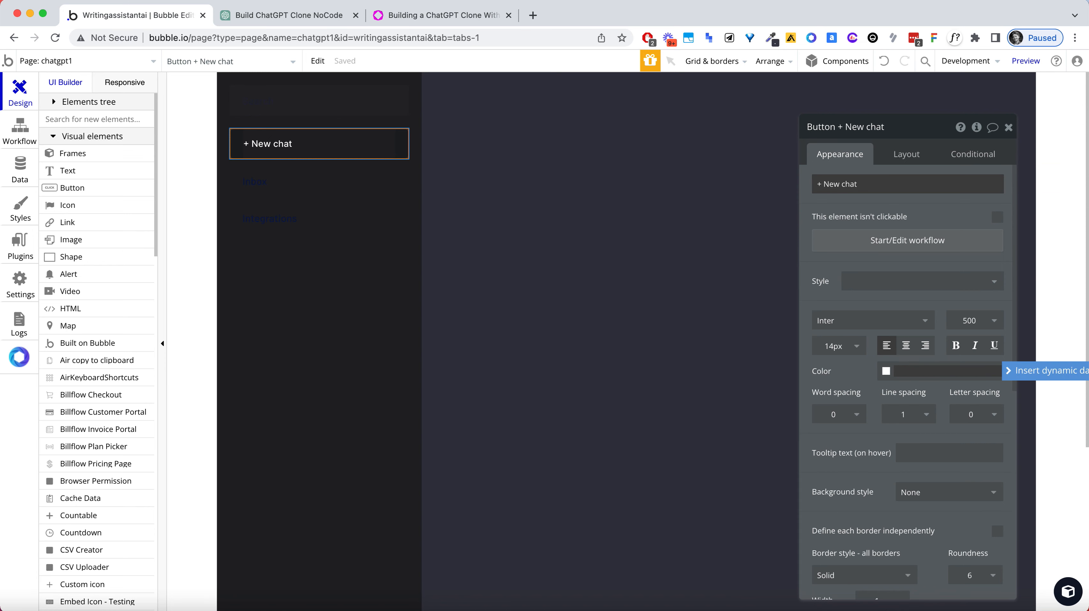
pyautogui.click(688, 199)
# Compare the button with ChatGPT's original and set the + New chat button's shadow style to Outset
pyautogui.click(257, 18)
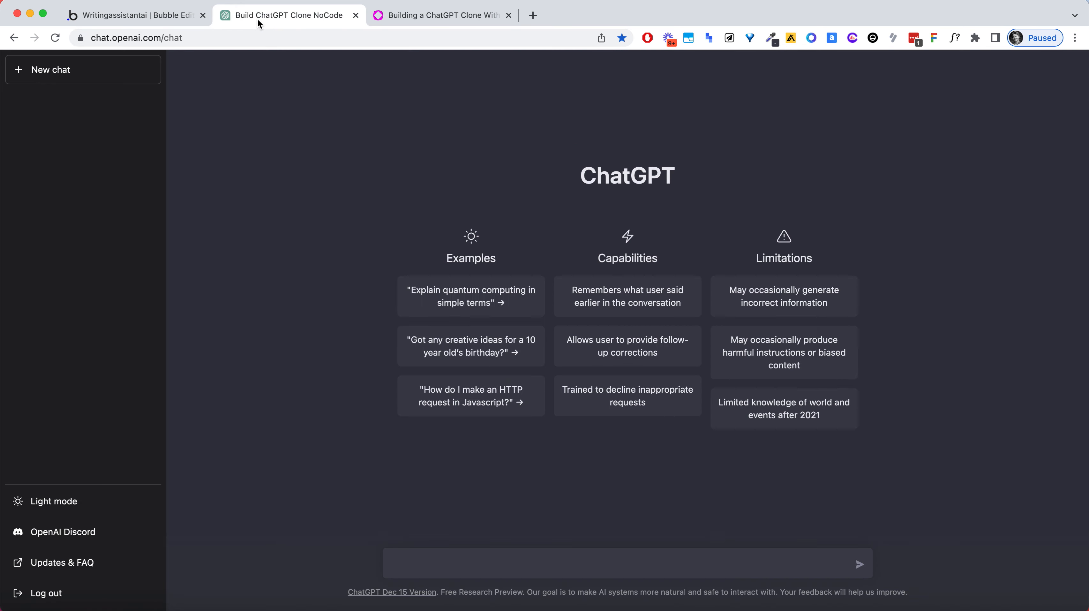
pyautogui.click(158, 21)
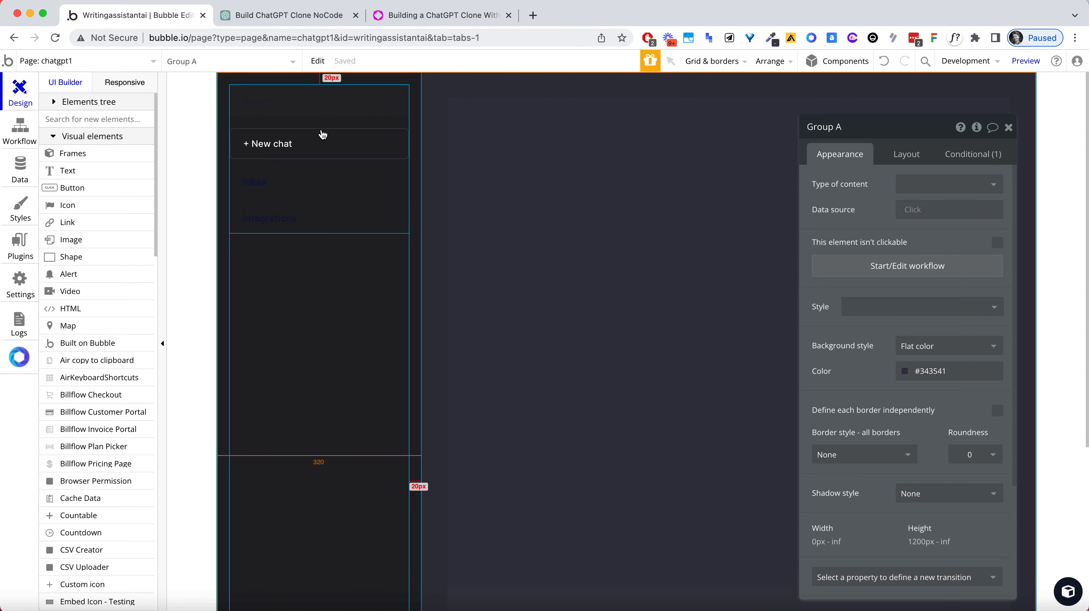
pyautogui.click(318, 141)
pyautogui.scroll(-4, 880, 359)
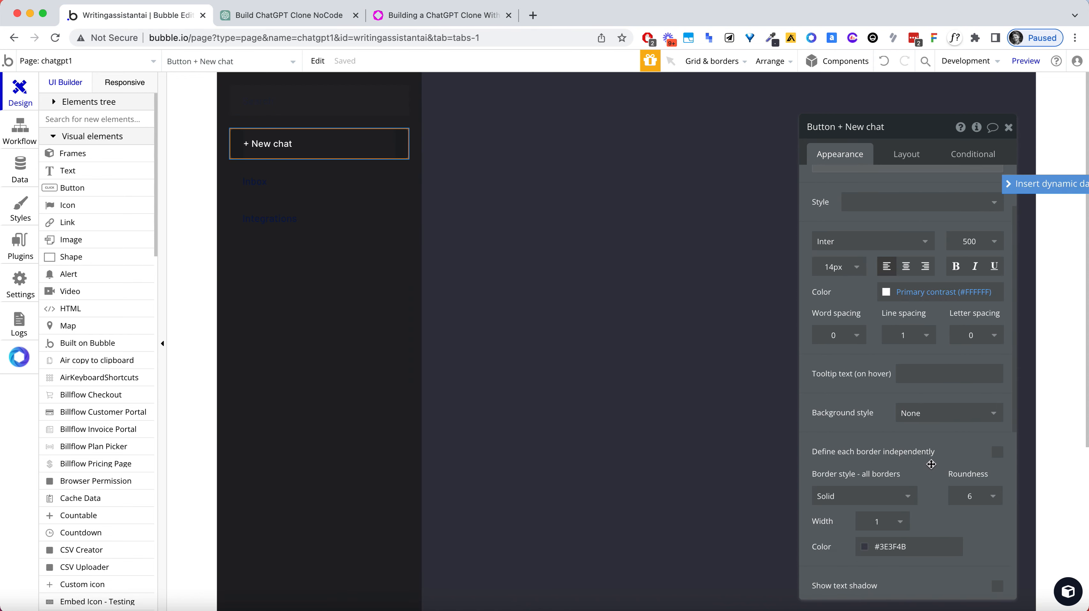
pyautogui.scroll(-3, 931, 464)
pyautogui.click(941, 572)
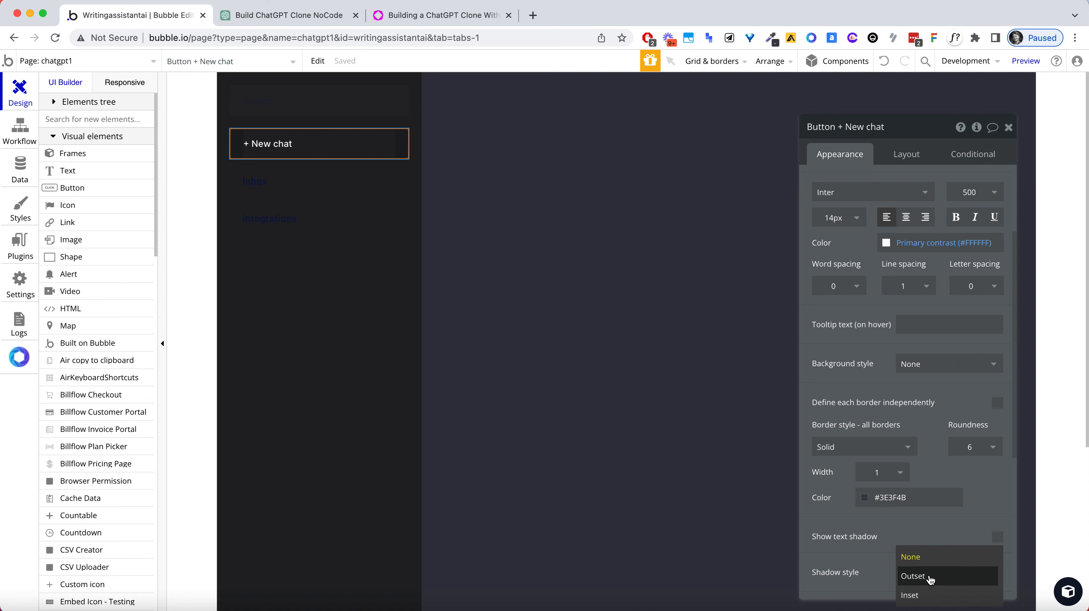
pyautogui.click(931, 582)
pyautogui.click(714, 219)
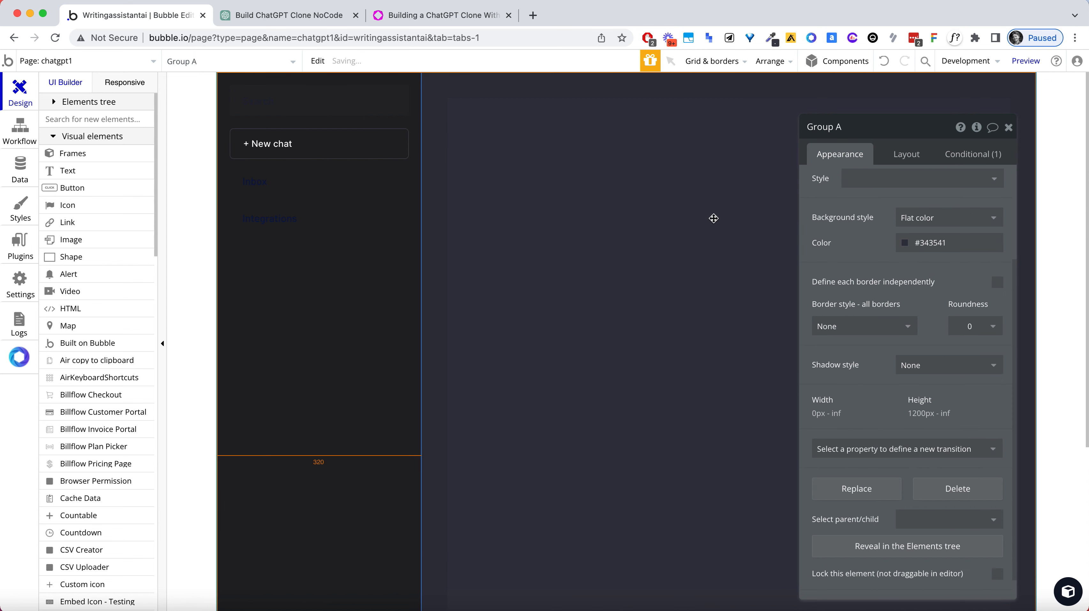
# Review the + New chat button's shadow settings and set its blur radius to 1
pyautogui.click(384, 150)
pyautogui.moveTo(898, 136); pyautogui.dragTo(646, 107)
pyautogui.scroll(-5, 665, 365)
pyautogui.click(668, 327)
pyautogui.click(664, 327)
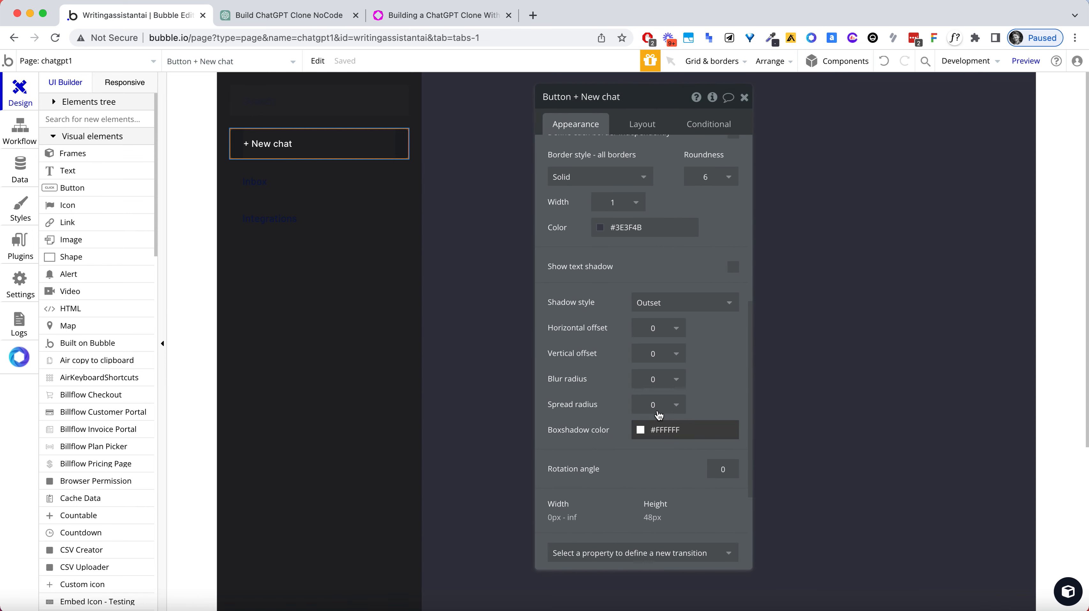
pyautogui.click(640, 430)
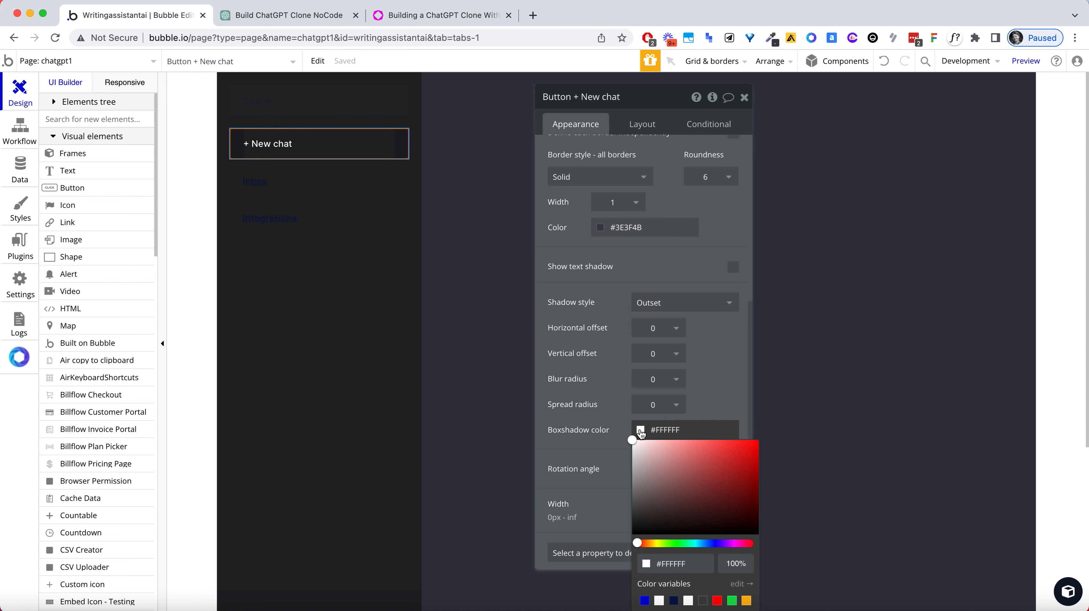
pyautogui.click(607, 402)
pyautogui.click(649, 385)
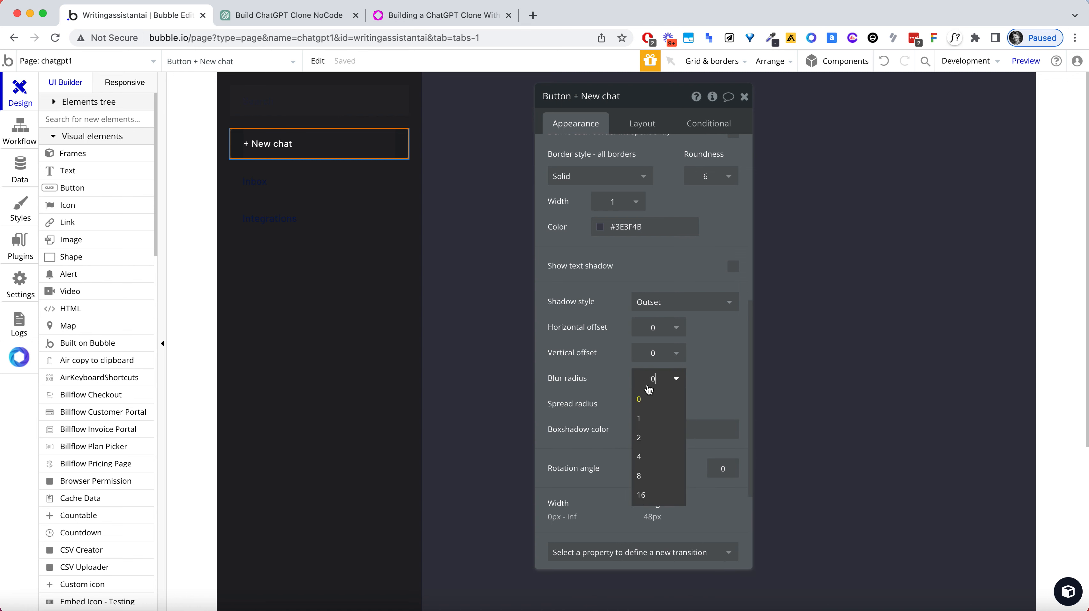
pyautogui.click(640, 418)
pyautogui.click(478, 246)
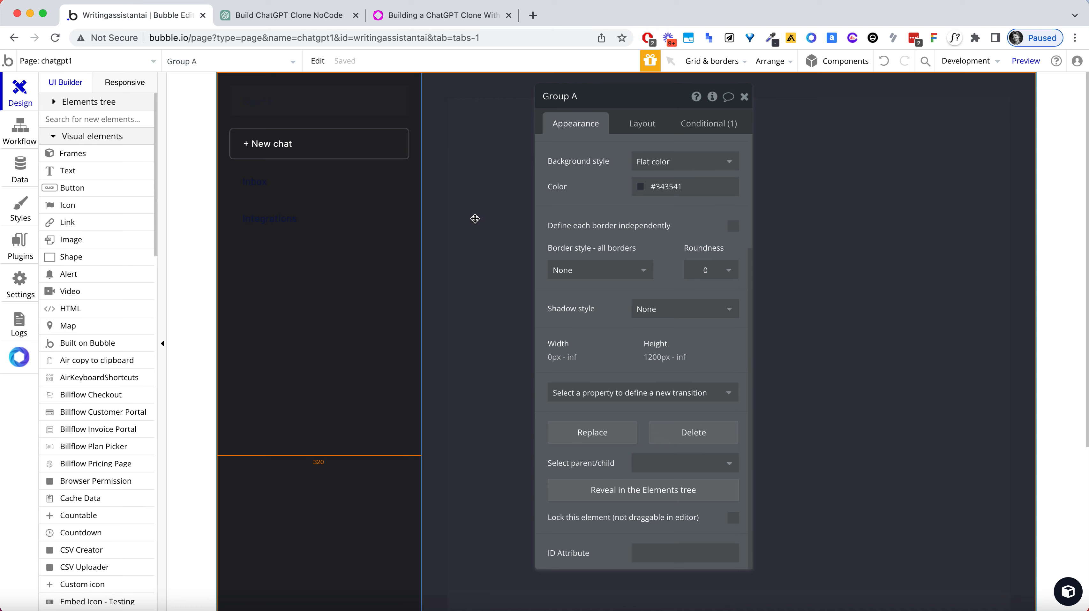
# Compare with the ChatGPT page and set the + New chat button's boxshadow color opacity to 30%
pyautogui.click(263, 17)
pyautogui.click(180, 16)
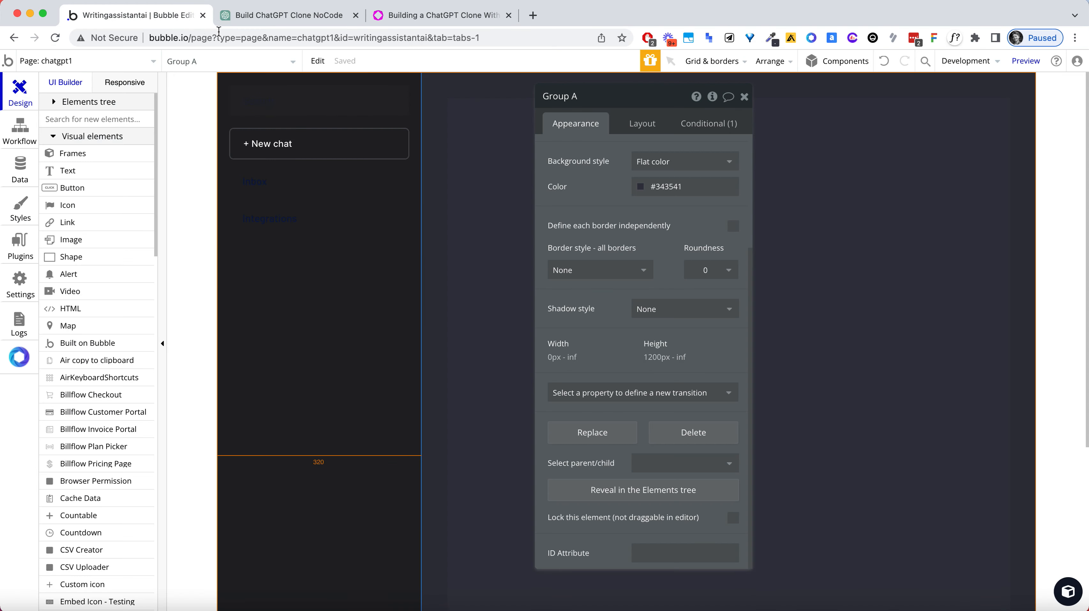
pyautogui.click(370, 138)
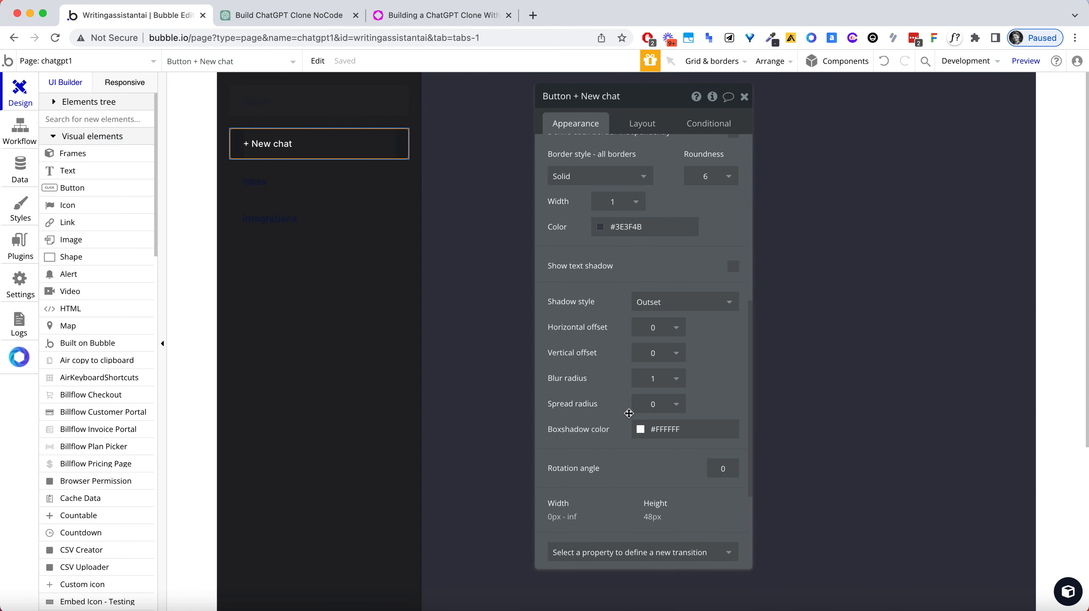
pyautogui.click(640, 429)
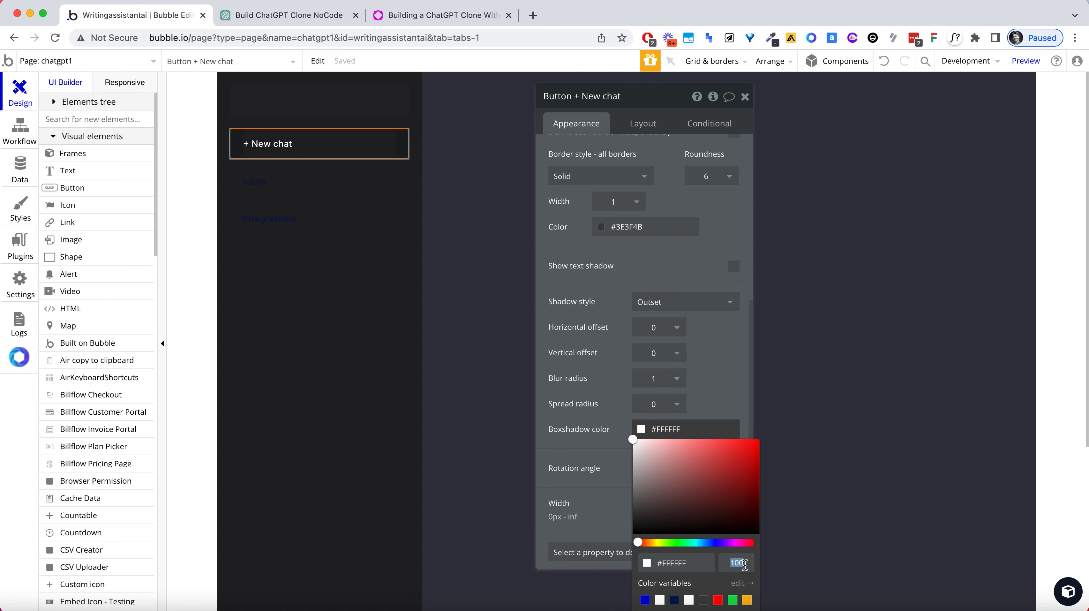
pyautogui.write('30')
pyautogui.press('Return')
pyautogui.click(948, 294)
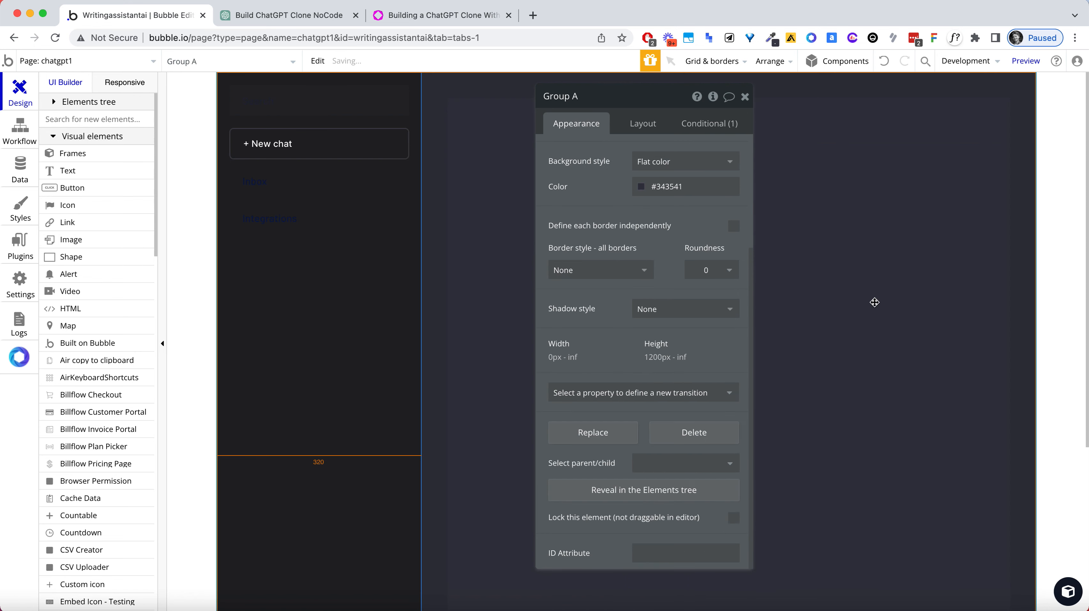
# Check ChatGPT's New chat button again and set the + New chat button's shadow blur radius to 0
pyautogui.click(290, 15)
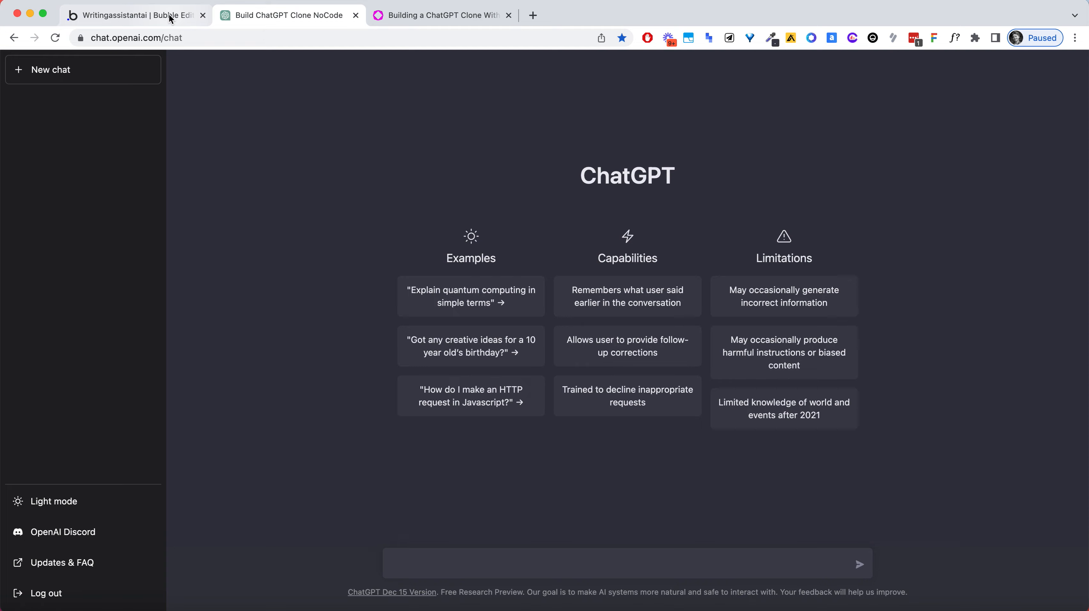
pyautogui.click(170, 18)
pyautogui.click(376, 144)
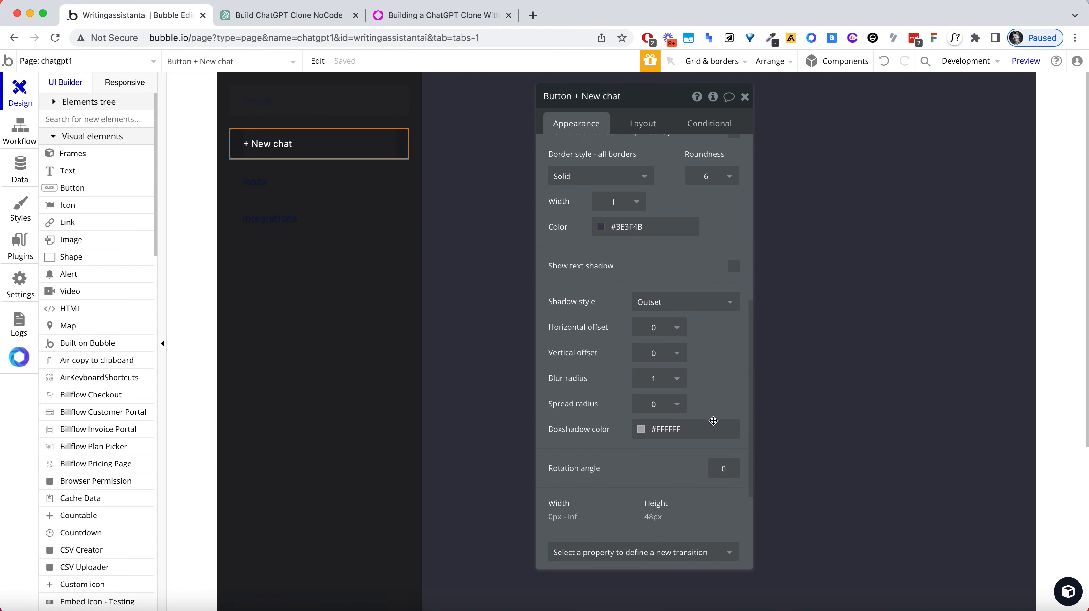
pyautogui.click(664, 382)
pyautogui.click(661, 396)
pyautogui.click(449, 243)
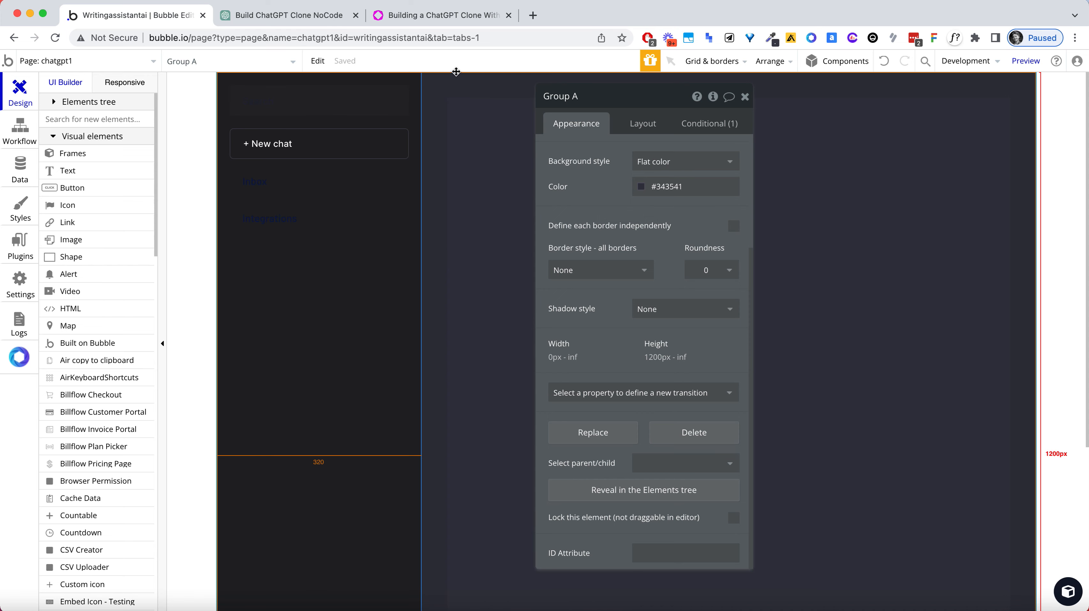
# Check ChatGPT's sidebar, then delete the search box and the leftover menu buttons below + New chat
pyautogui.click(230, 25)
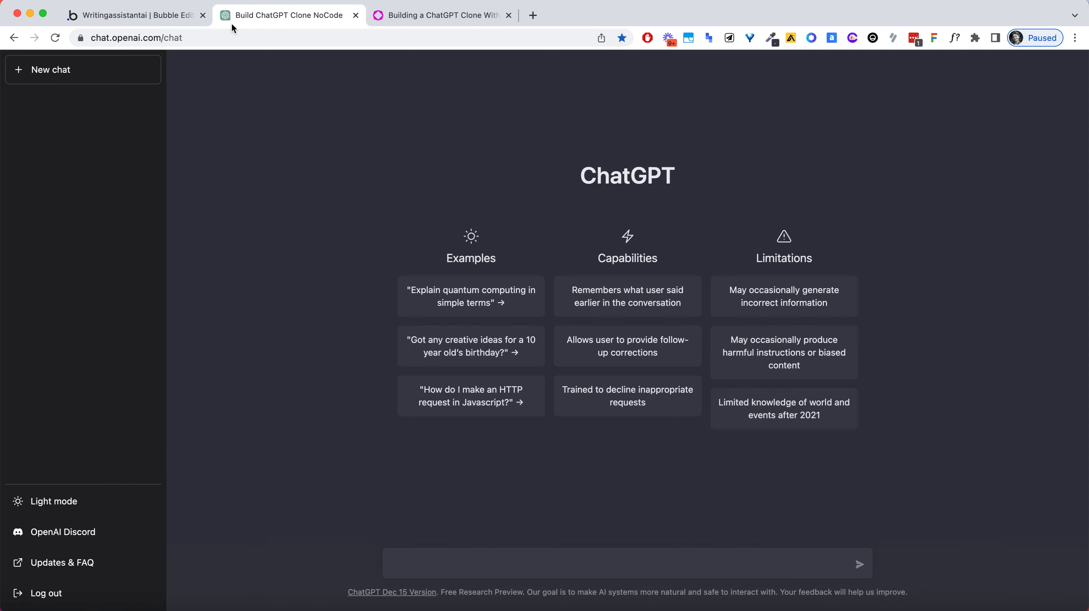
pyautogui.click(151, 20)
pyautogui.click(308, 110)
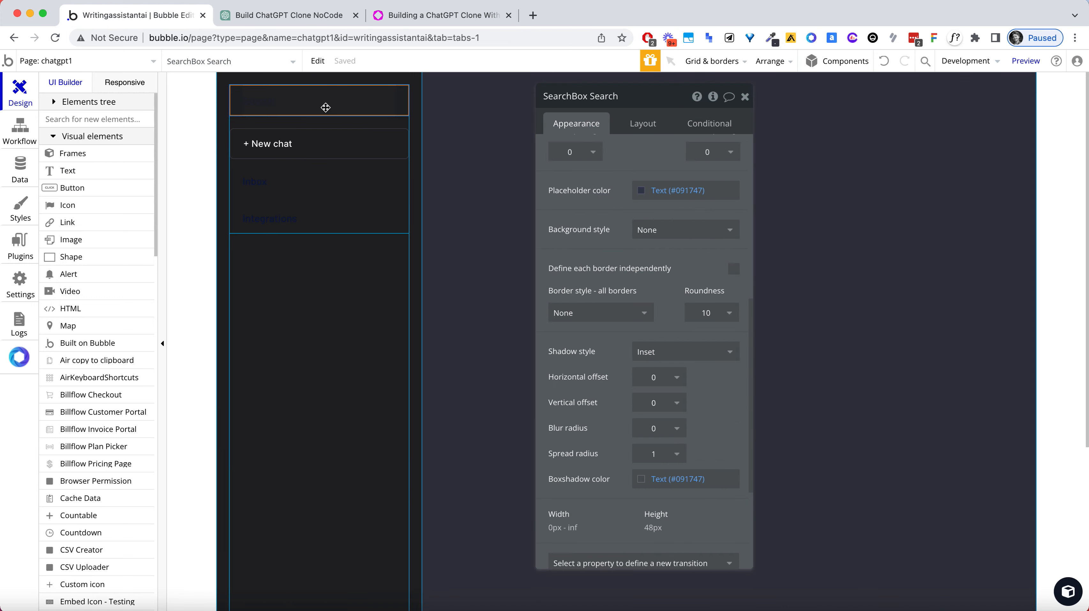
pyautogui.press('Delete')
pyautogui.click(338, 143)
pyautogui.press('Delete')
pyautogui.click(371, 273)
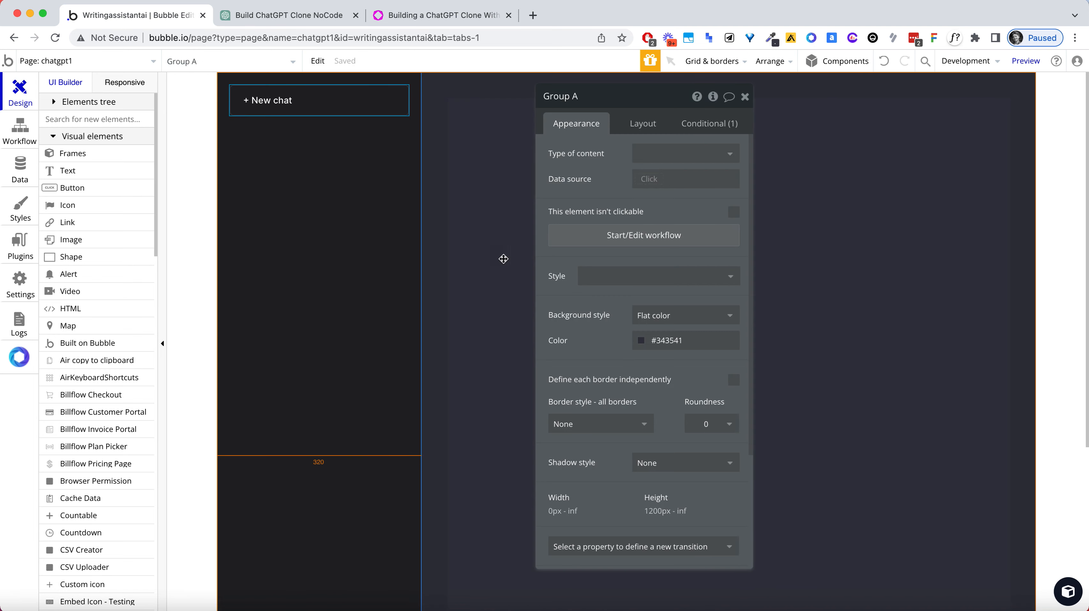
# Compare the lower sidebar items with ChatGPT's, then copy the + New chat button's border color
pyautogui.scroll(-3, 344, 288)
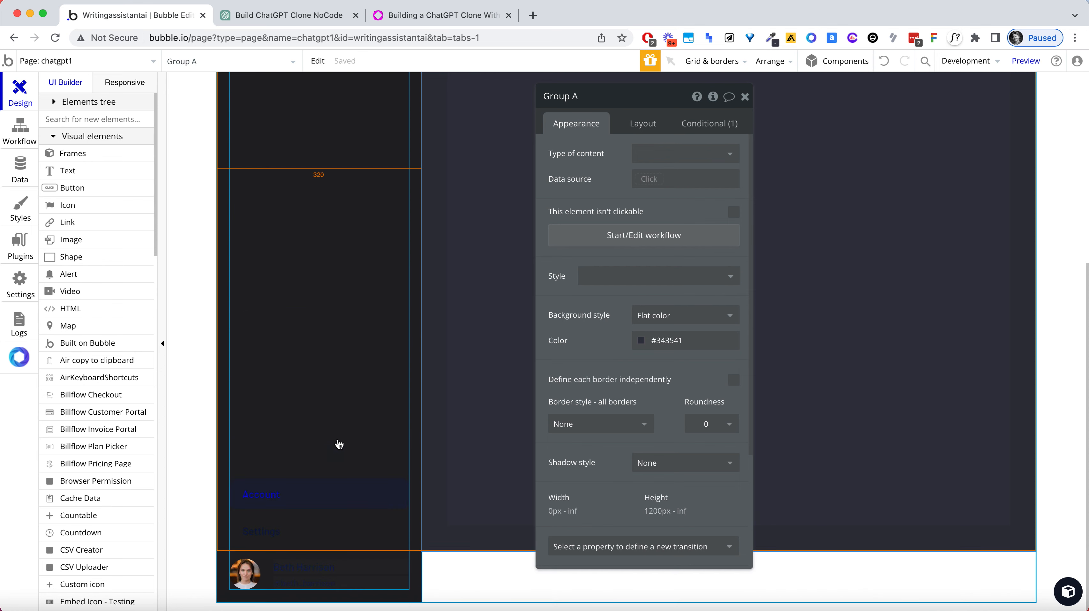
pyautogui.click(243, 14)
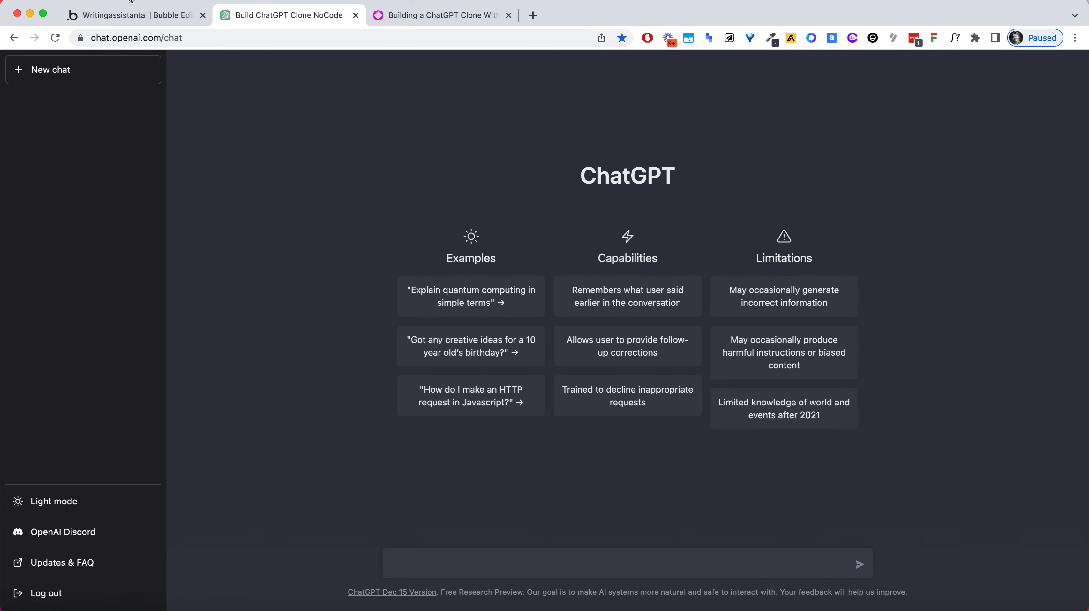
pyautogui.click(139, 16)
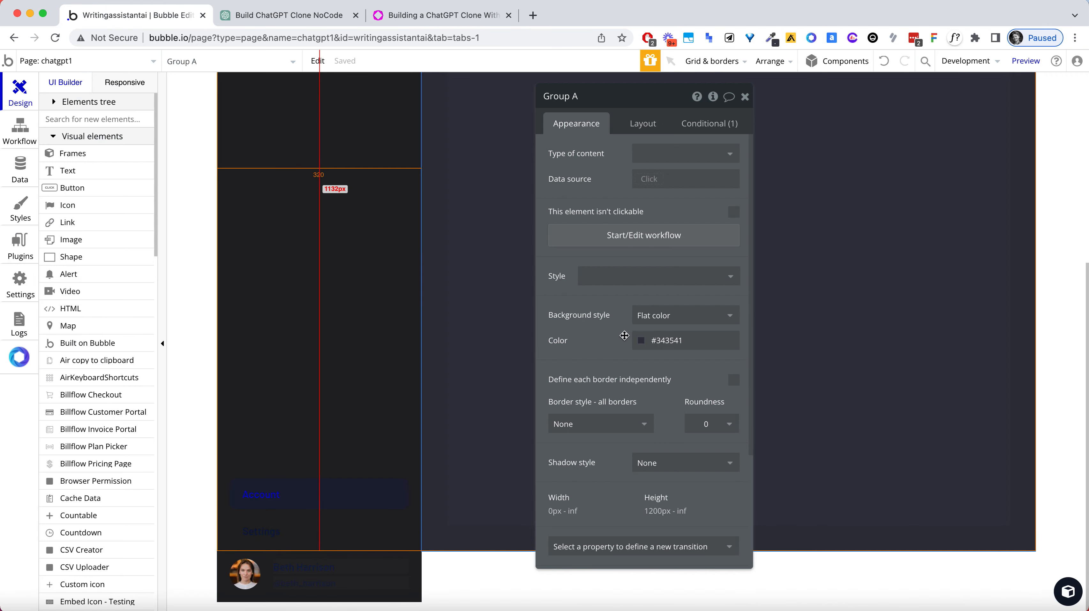
pyautogui.scroll(5, 364, 189)
pyautogui.click(345, 104)
pyautogui.scroll(-5, 652, 316)
pyautogui.click(644, 386)
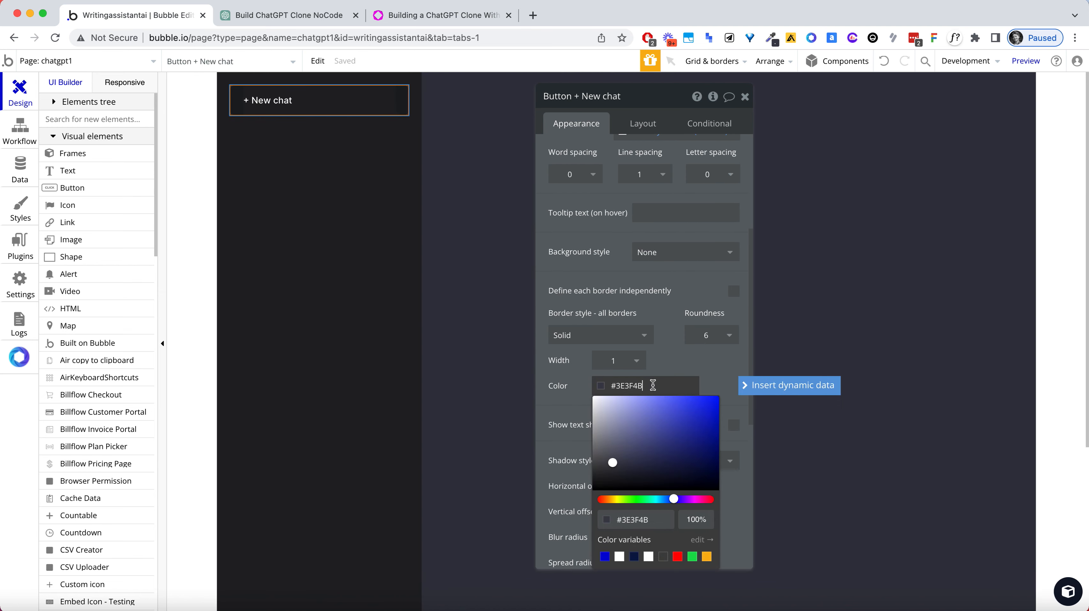
pyautogui.press('super+a')
pyautogui.click(661, 370)
# Define a condition on the + New chat button for when This Button is hovered
pyautogui.click(340, 101)
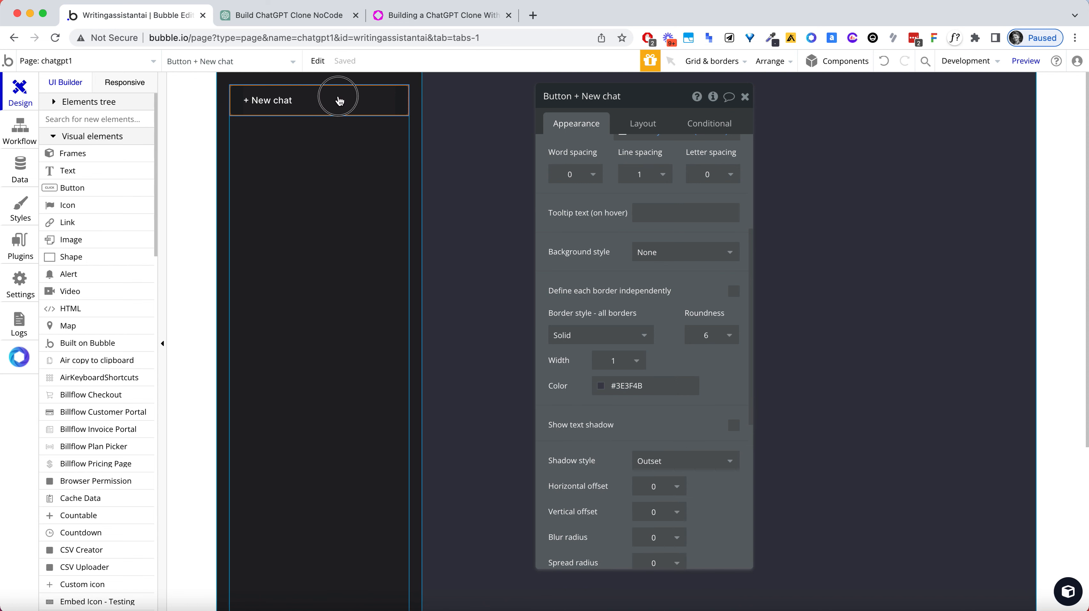
pyautogui.click(696, 122)
pyautogui.click(671, 165)
pyautogui.click(592, 159)
pyautogui.click(599, 176)
pyautogui.click(642, 232)
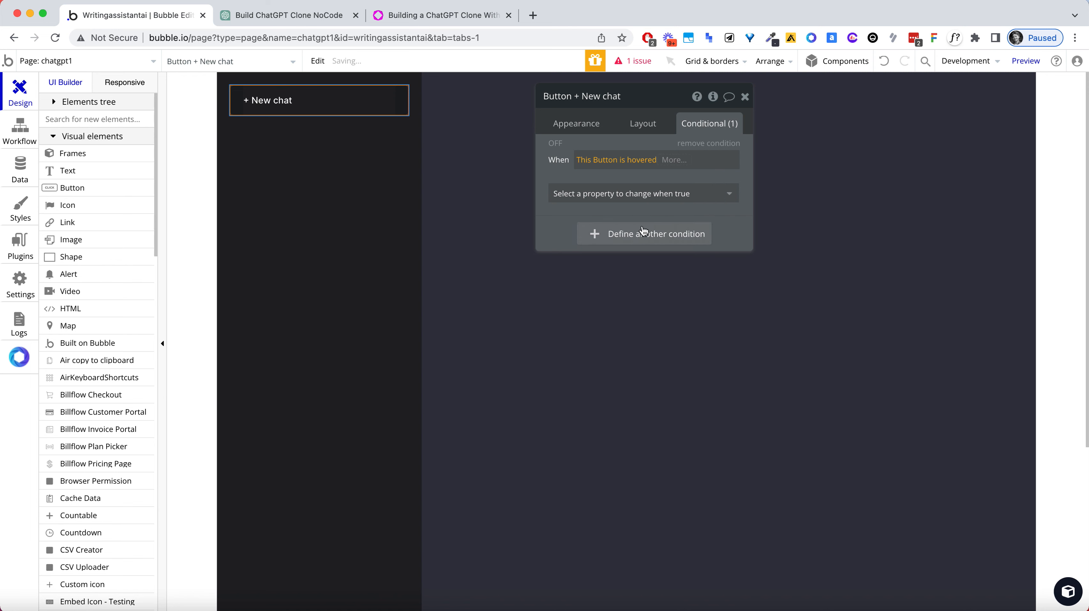
# Make the hover condition change the background style to Flat color with background color #3E3F4B
pyautogui.click(610, 194)
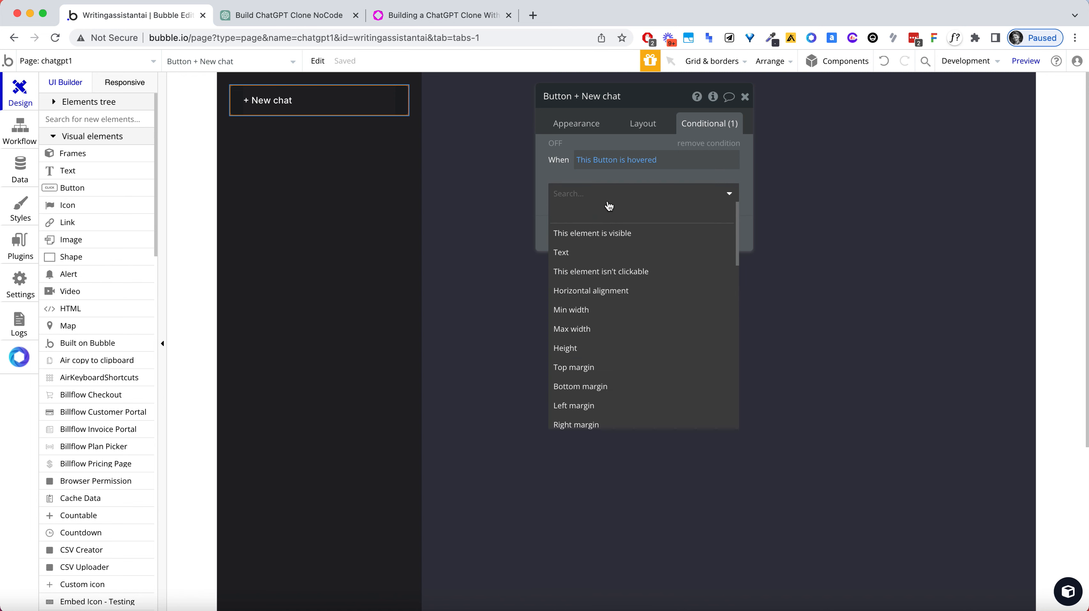
pyautogui.write('back')
pyautogui.click(608, 231)
pyautogui.click(672, 190)
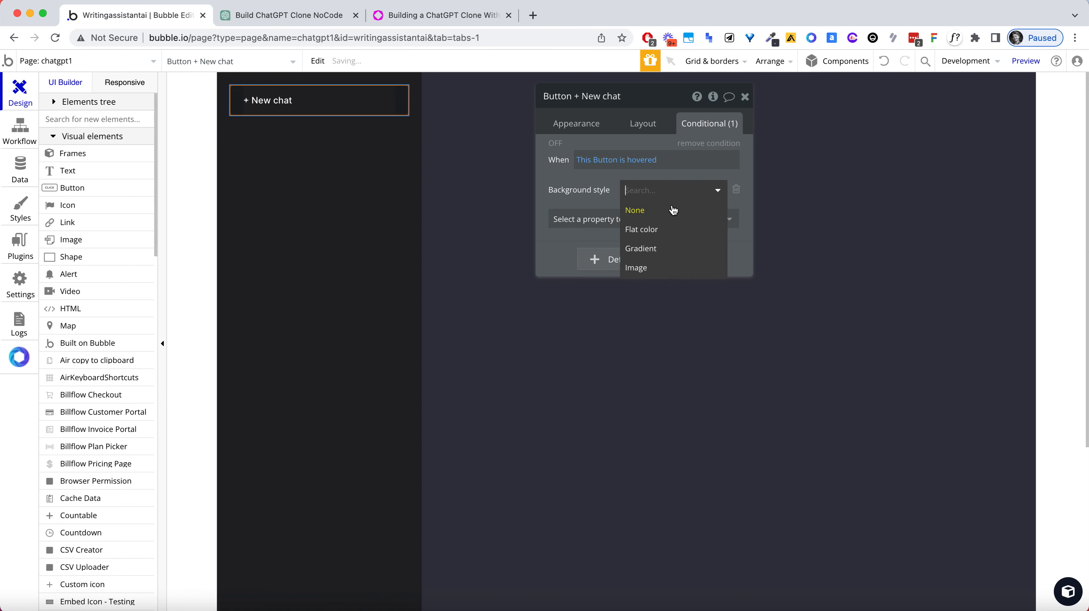
pyautogui.click(671, 229)
pyautogui.click(655, 219)
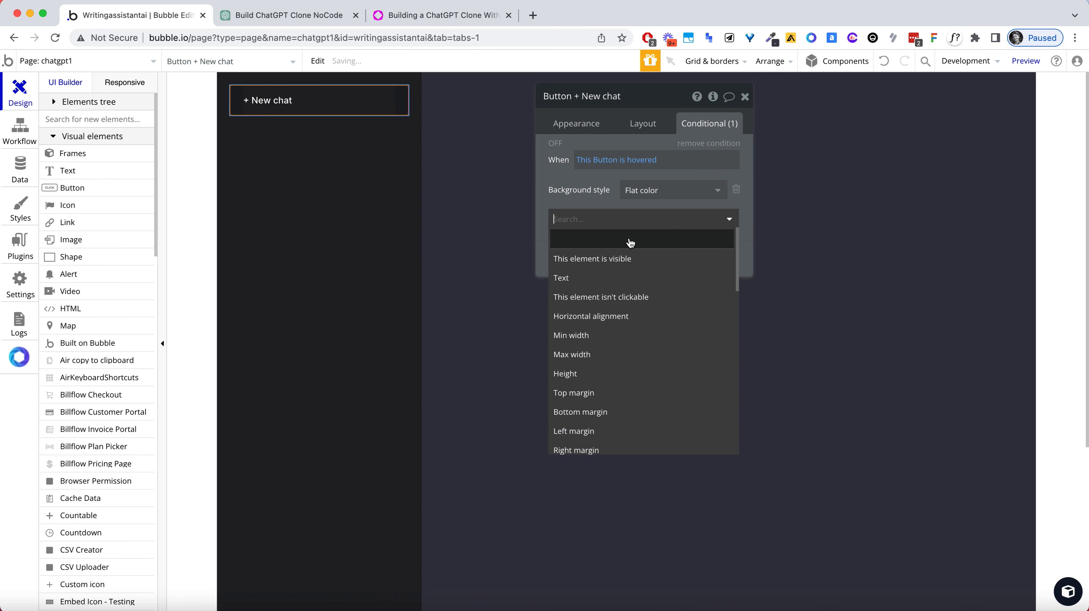
pyautogui.write('colo')
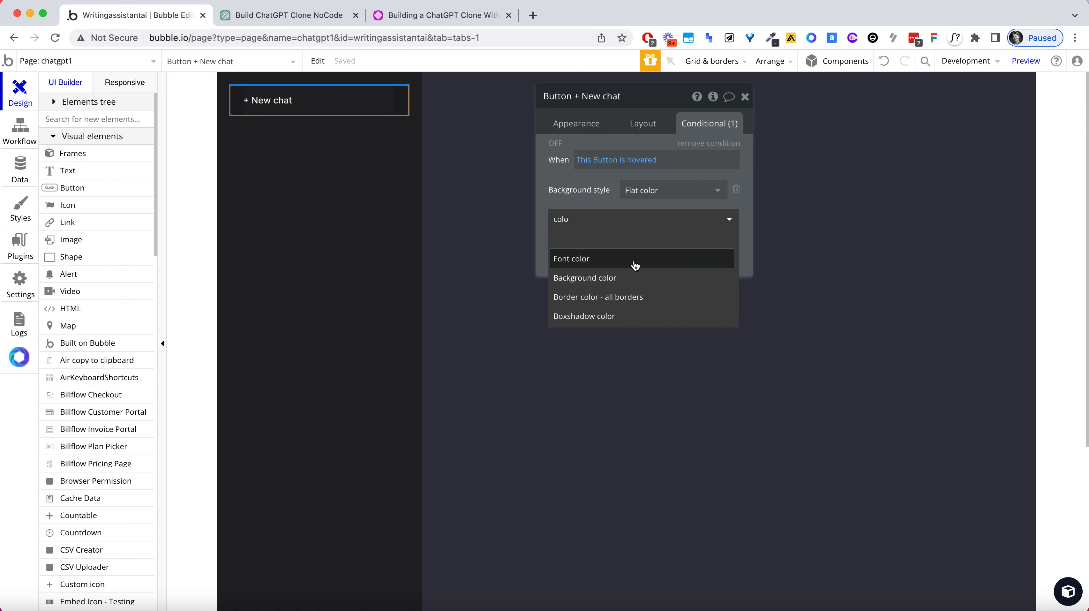
pyautogui.click(635, 277)
pyautogui.click(660, 216)
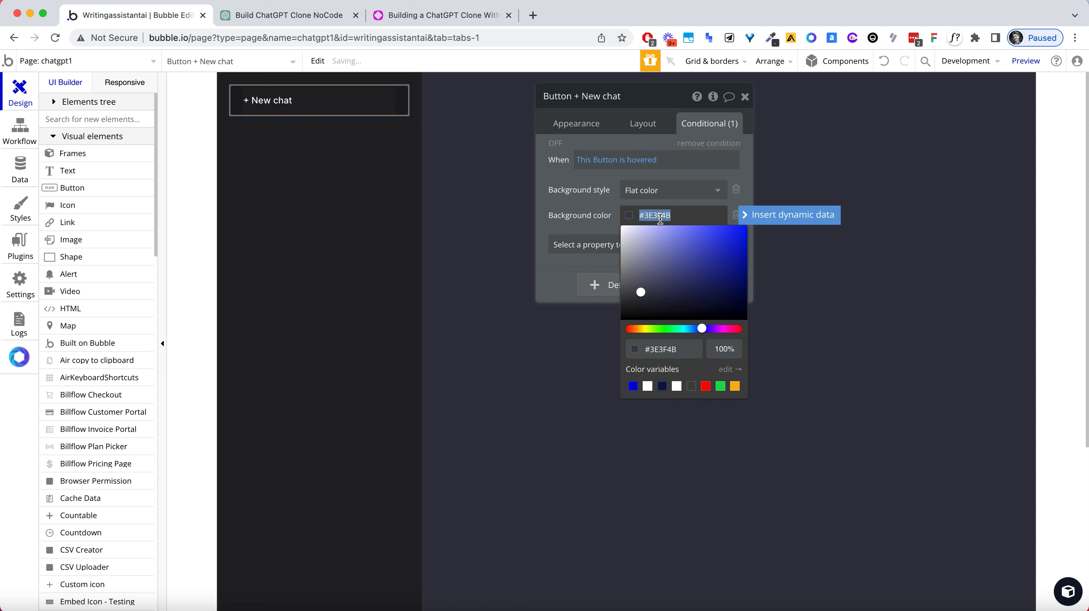
pyautogui.click(614, 193)
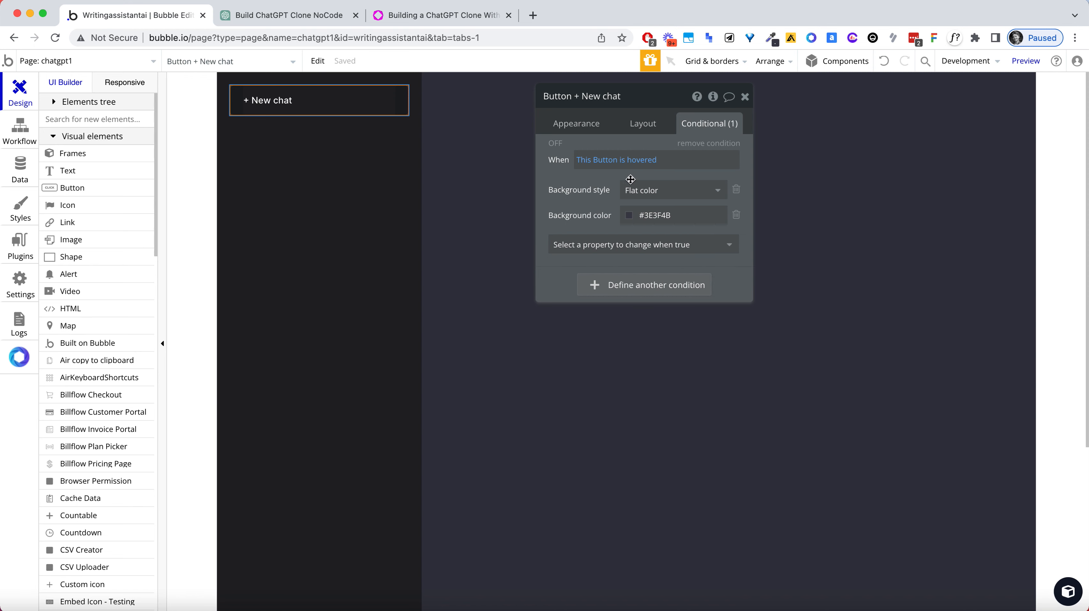
# Preview the page without the debug_mode parameter and compare the + New chat hover effect with ChatGPT's
pyautogui.click(1032, 66)
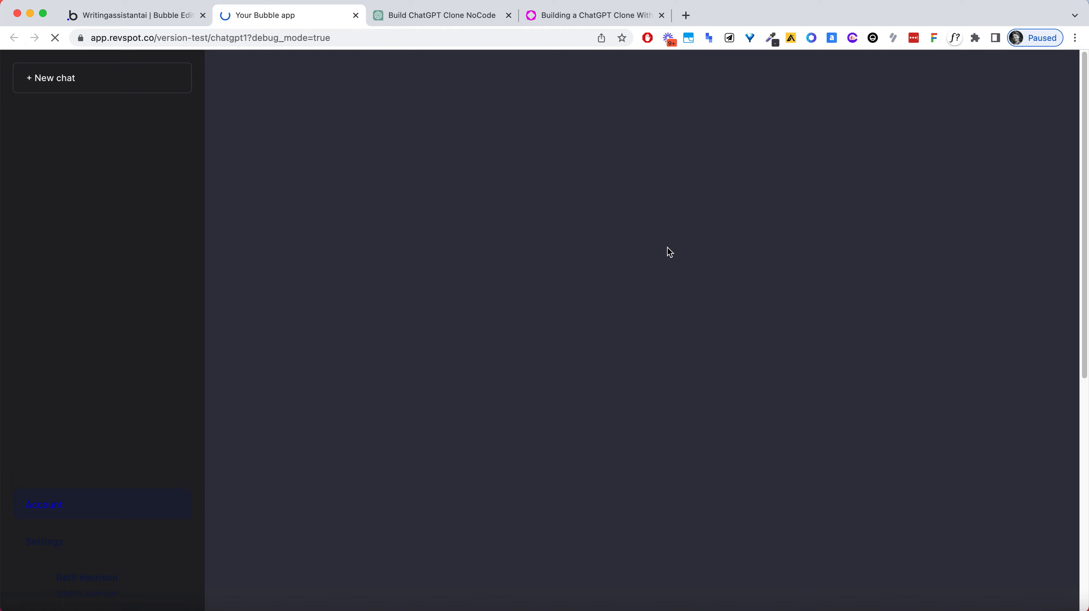
pyautogui.moveTo(250, 38); pyautogui.dragTo(440, 62)
pyautogui.press('BackSpace')
pyautogui.press('Return')
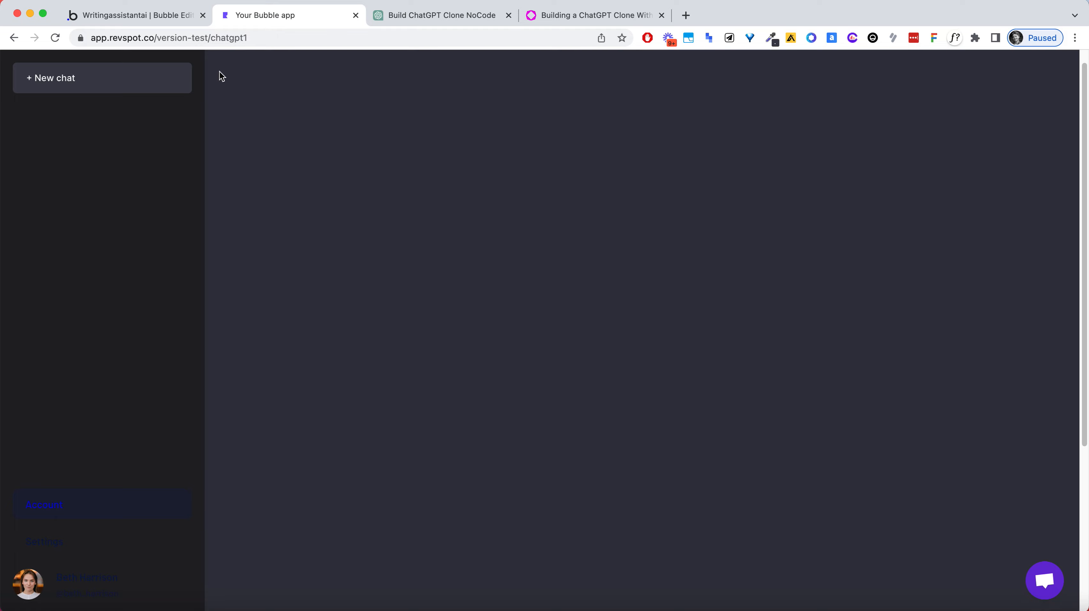
pyautogui.click(425, 17)
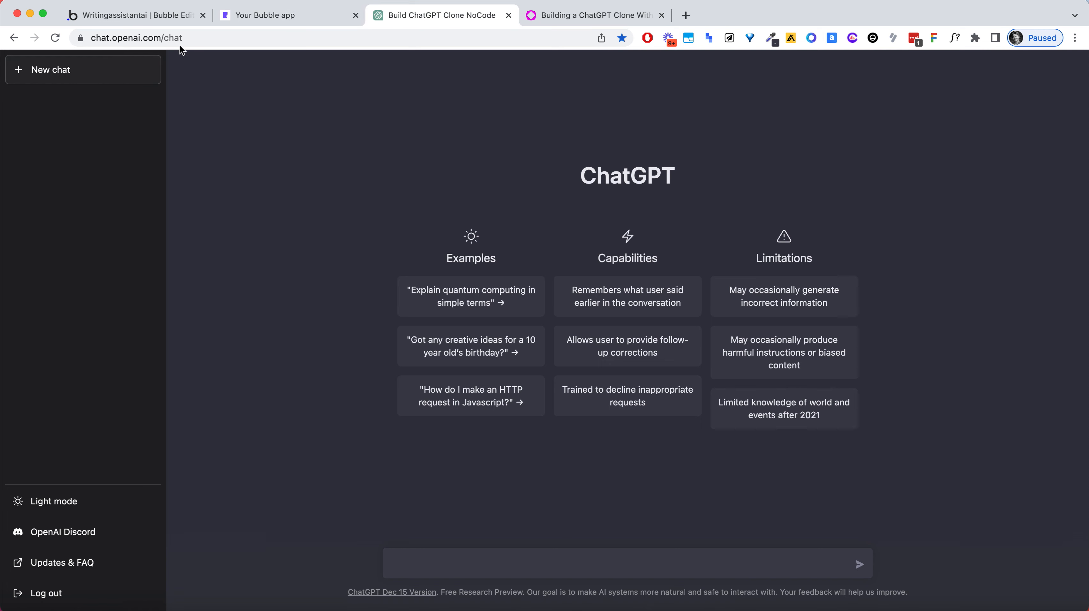
pyautogui.click(265, 18)
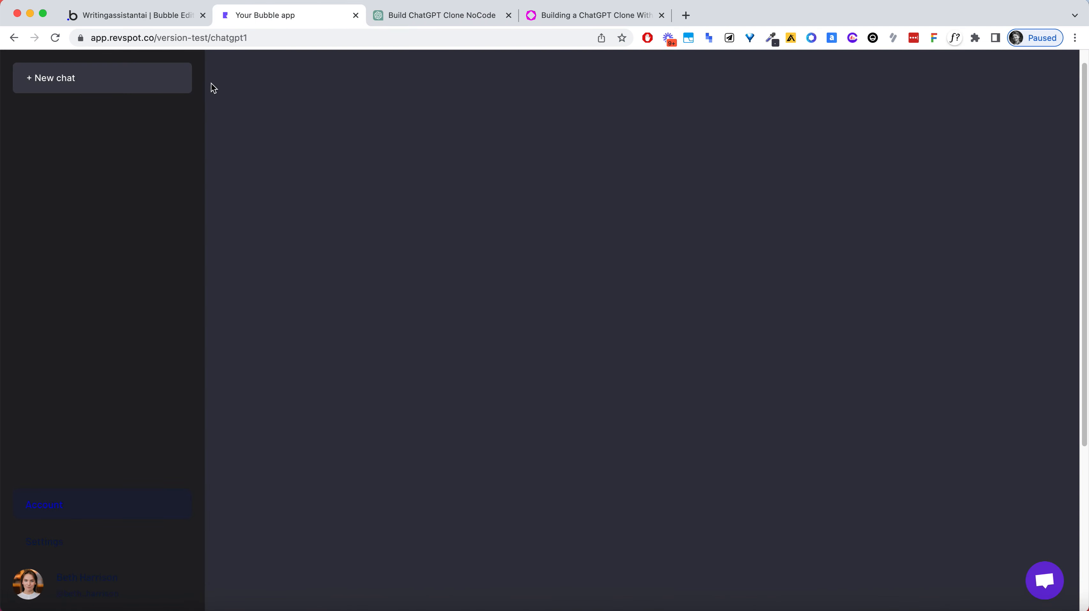
# Sample the hover background color of ChatGPT's New chat button with the page color picker
pyautogui.click(402, 15)
pyautogui.click(771, 37)
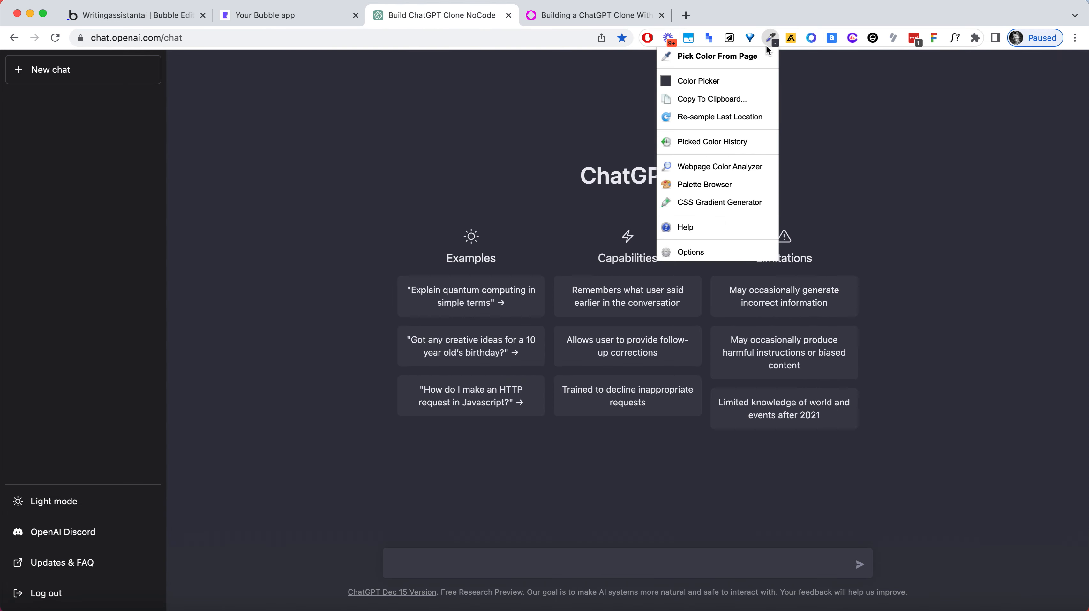
pyautogui.click(693, 55)
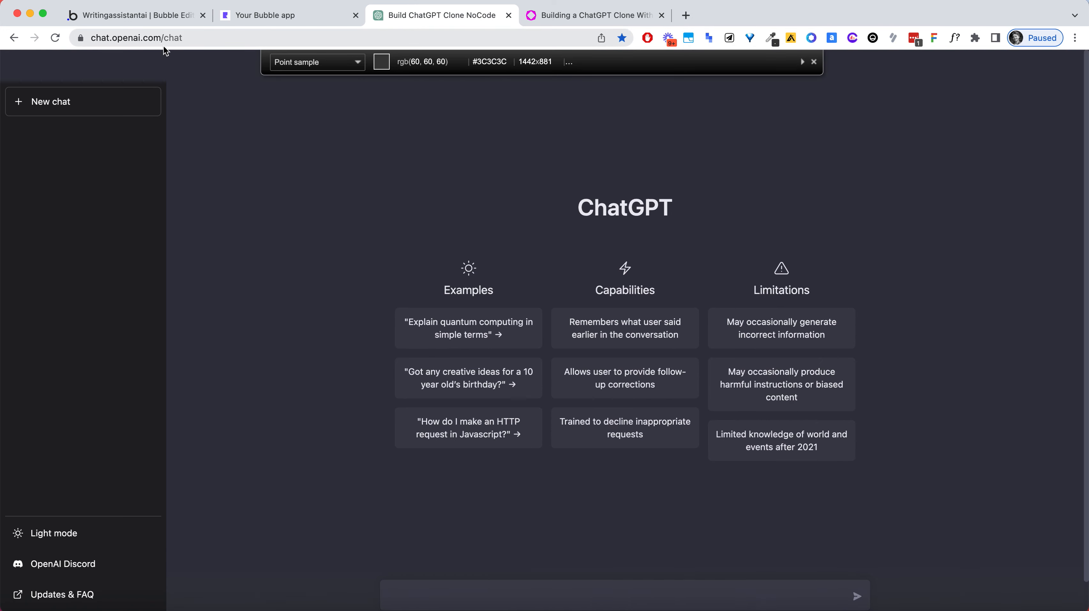
pyautogui.click(130, 102)
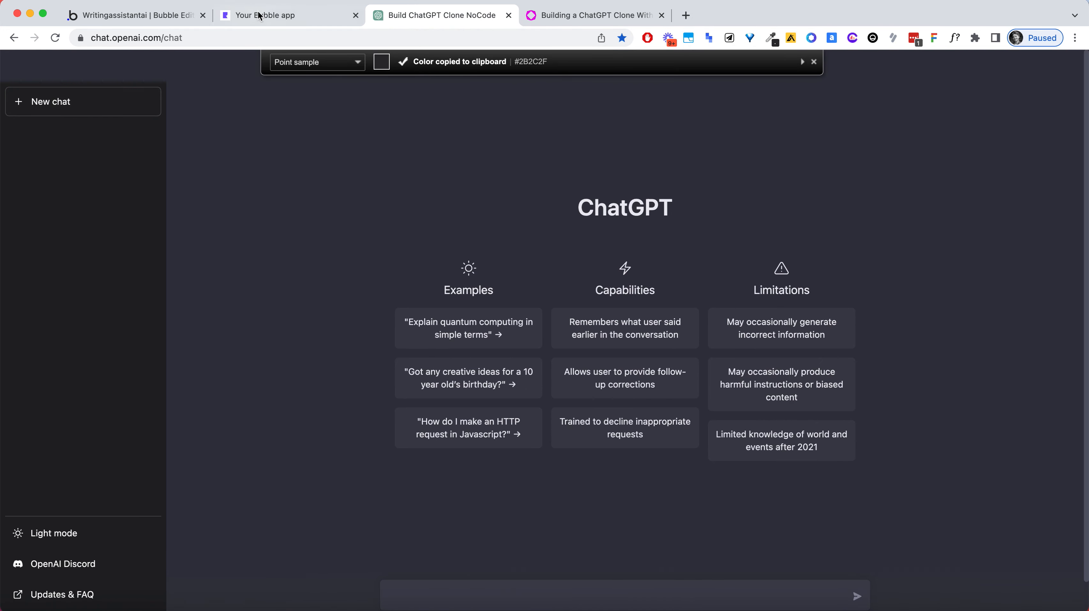
# Return to the Bubble editor and set the + New chat button's hovered background color to #2B2C2F
pyautogui.click(150, 15)
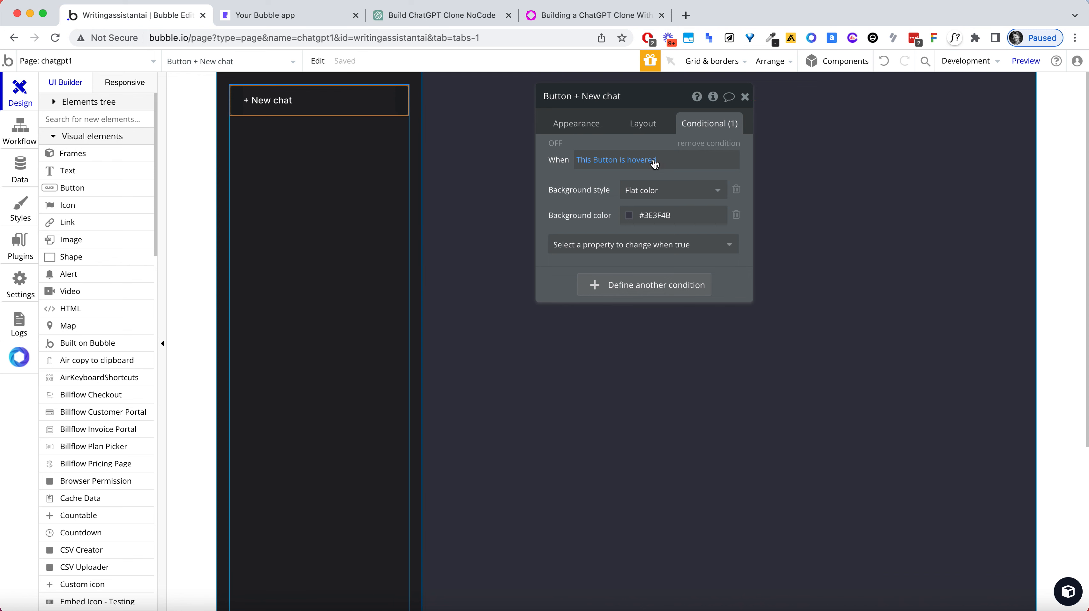
pyautogui.click(654, 215)
pyautogui.press('super+v')
pyautogui.click(601, 211)
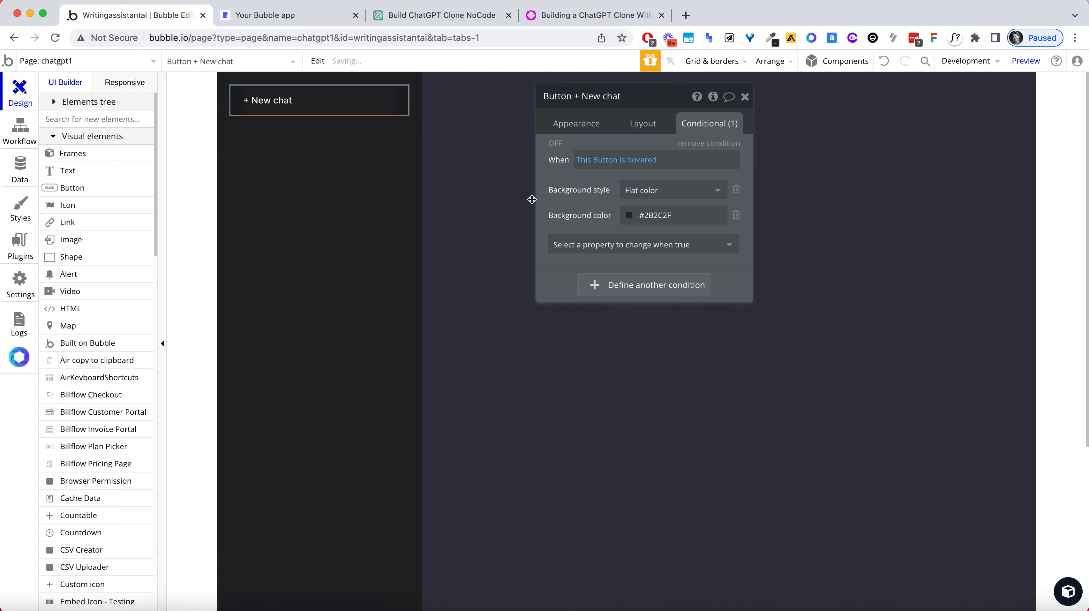
# Examine ChatGPT's home page layout and compare it with the refreshed preview of the Bubble page
pyautogui.click(452, 214)
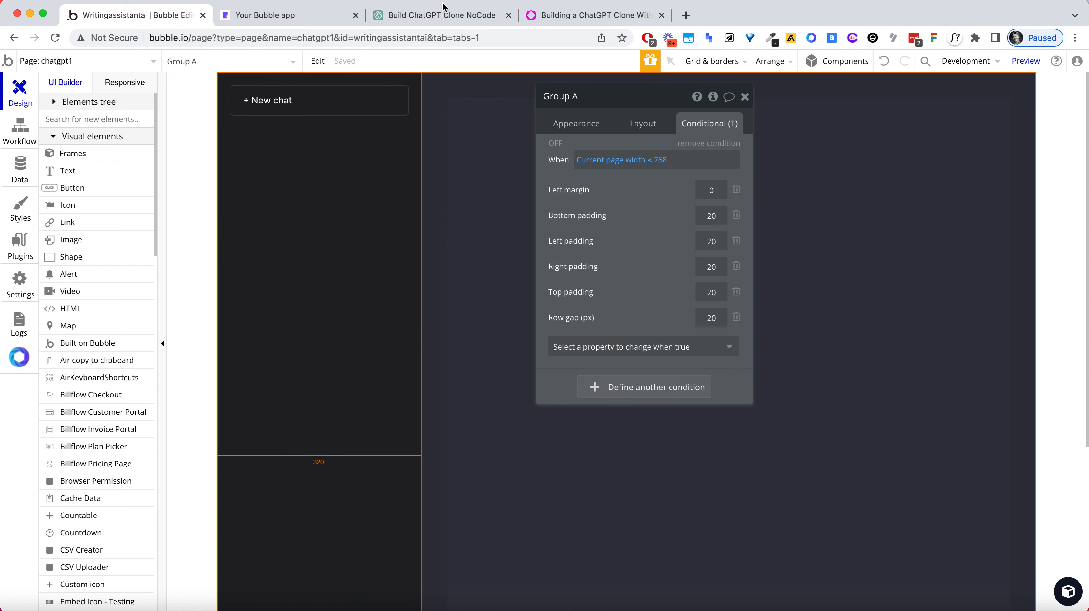
pyautogui.click(443, 15)
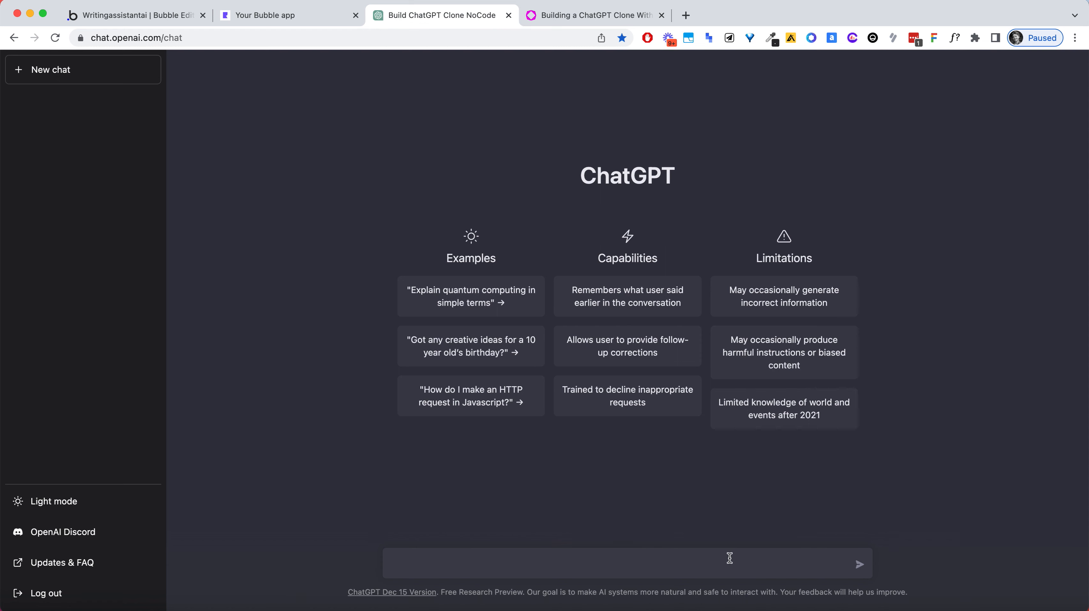
pyautogui.click(265, 22)
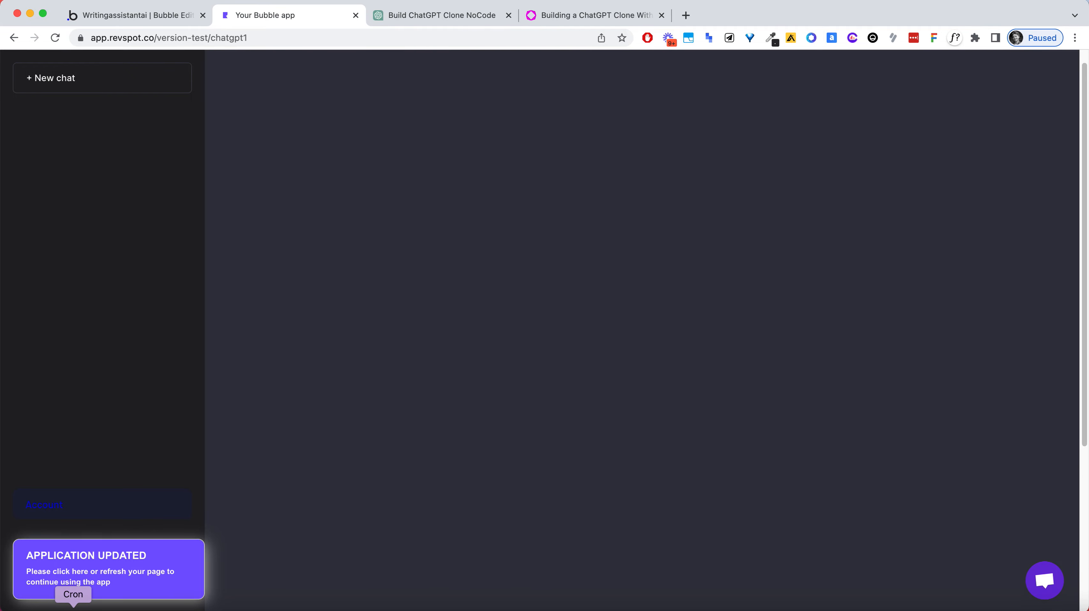
pyautogui.click(103, 582)
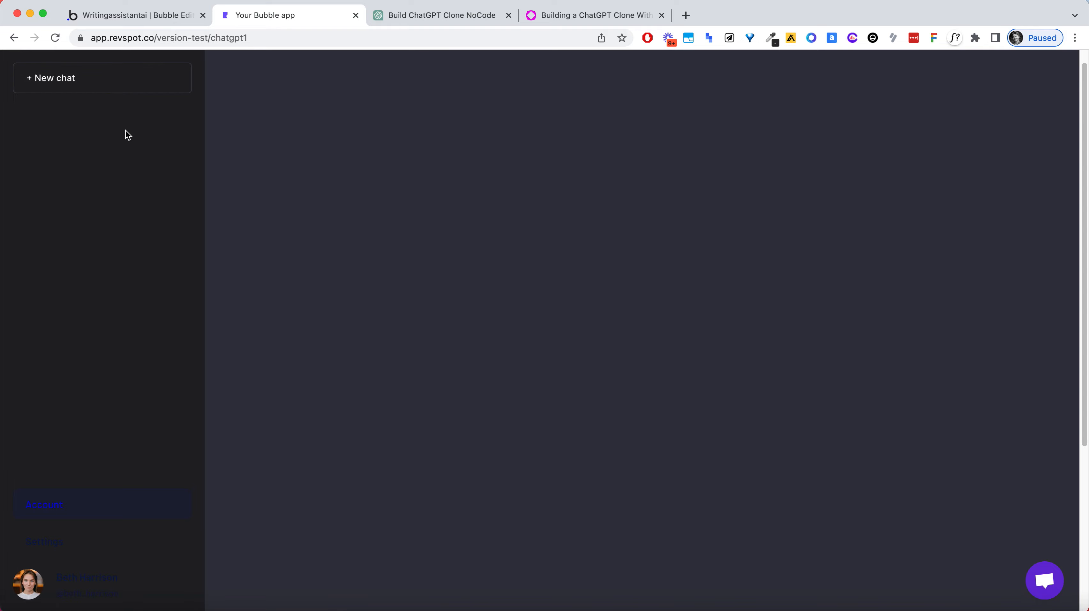
# Return to the Bubble editor and set the max width of the sidebar's FloatingGroup B to 300 px
pyautogui.click(155, 14)
pyautogui.click(299, 287)
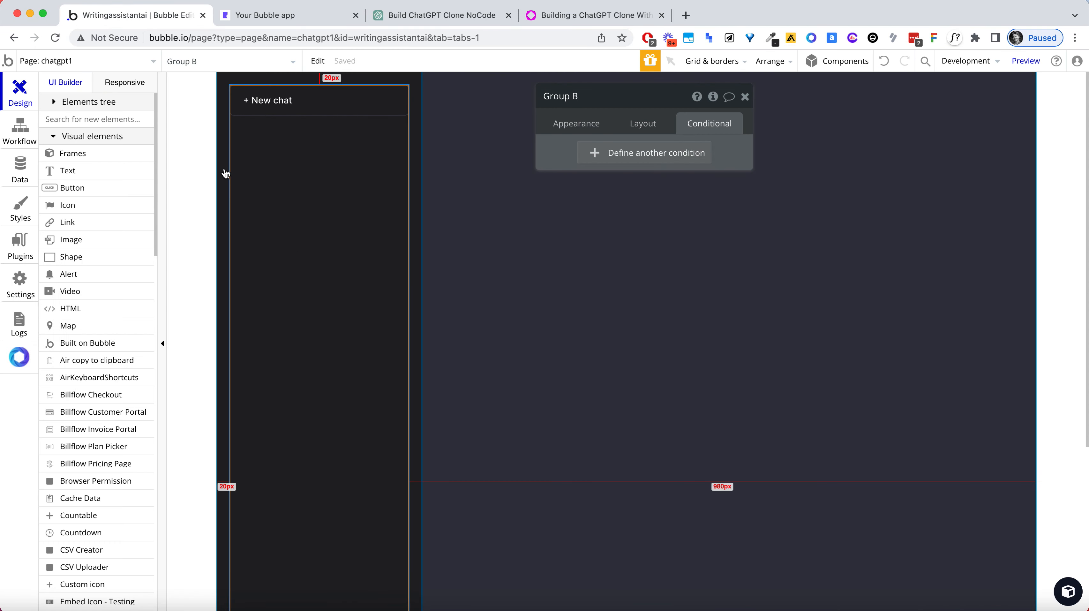
pyautogui.click(647, 126)
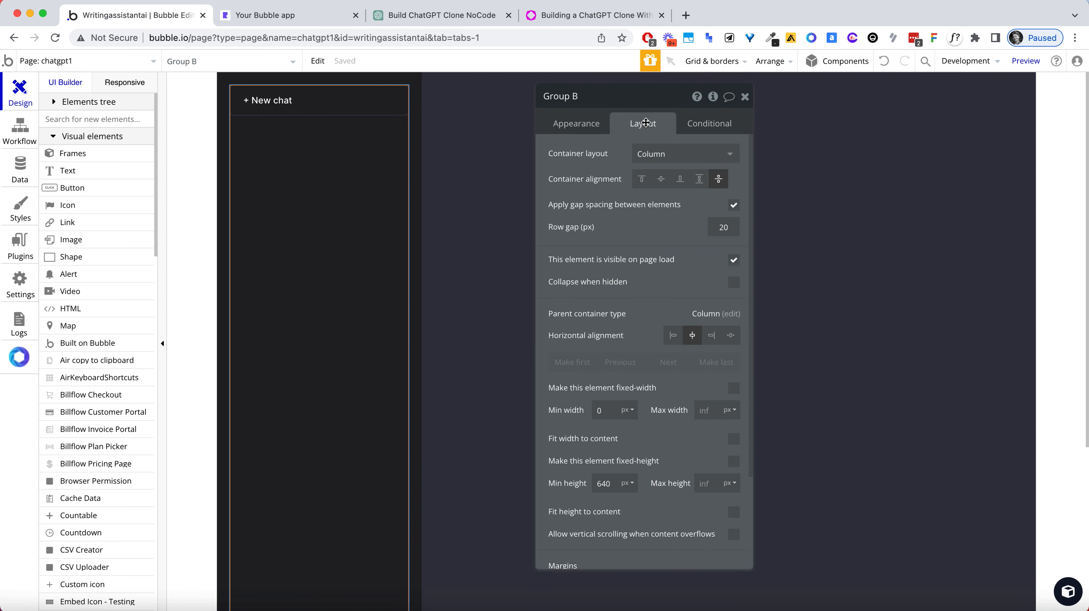
pyautogui.scroll(-1, 620, 318)
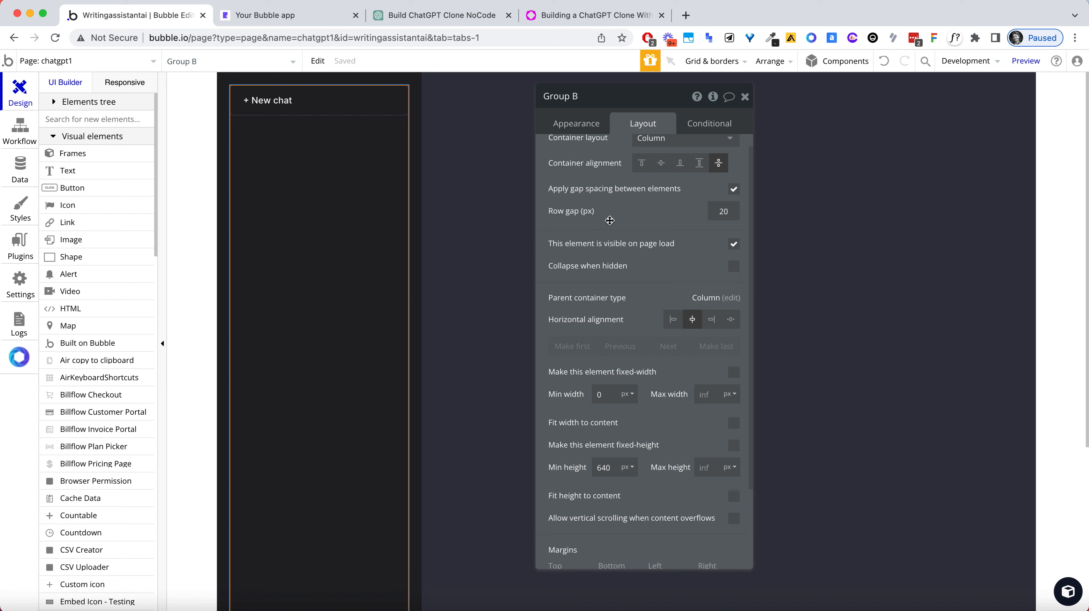
pyautogui.click(575, 123)
pyautogui.click(418, 102)
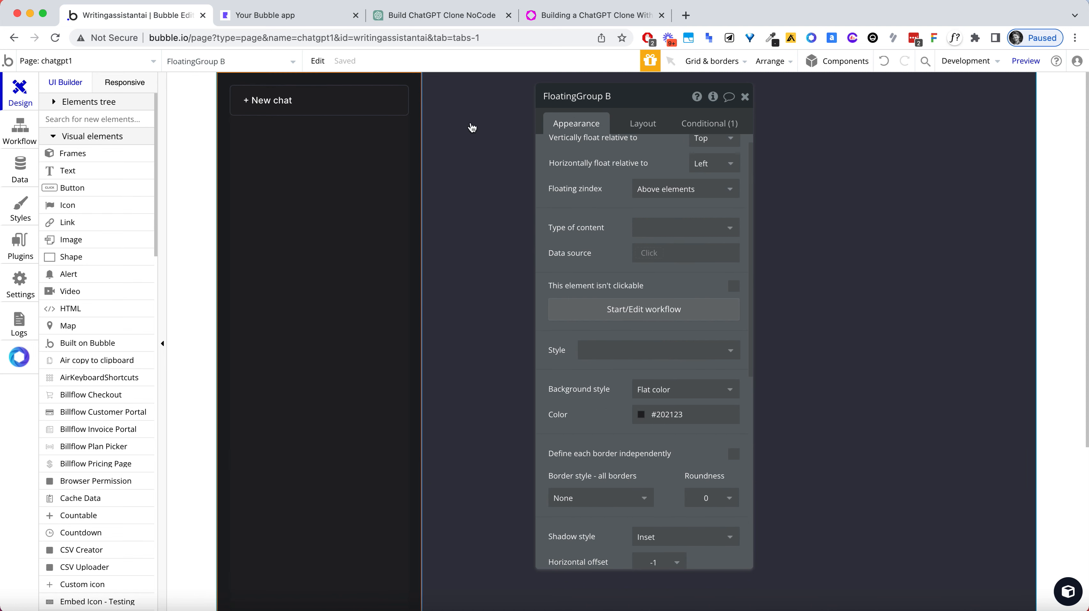
pyautogui.scroll(-5, 603, 299)
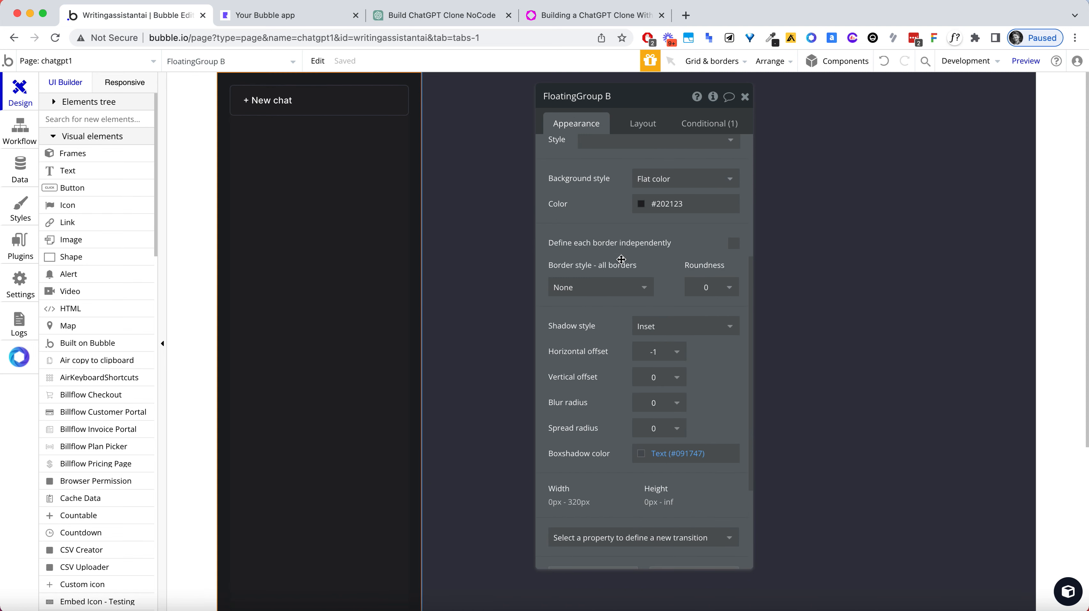
pyautogui.click(641, 119)
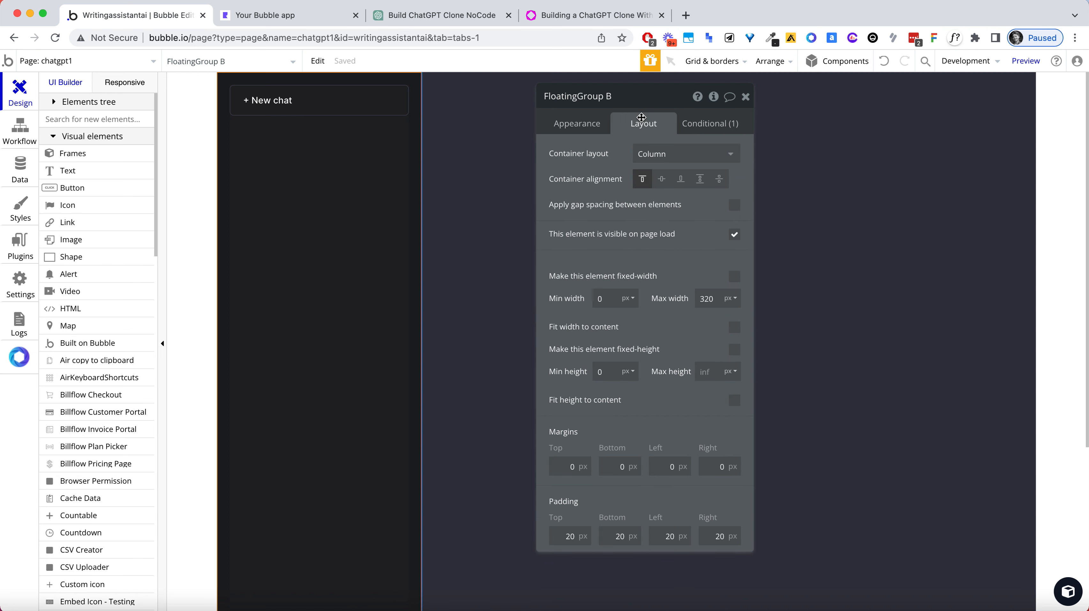
pyautogui.doubleClick(706, 299)
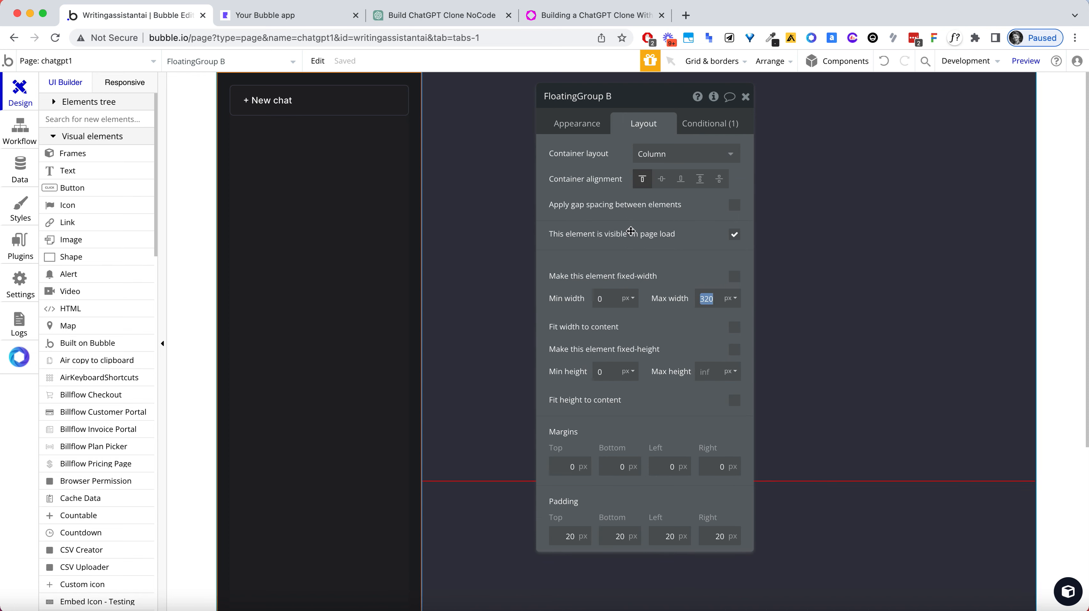
pyautogui.write('300')
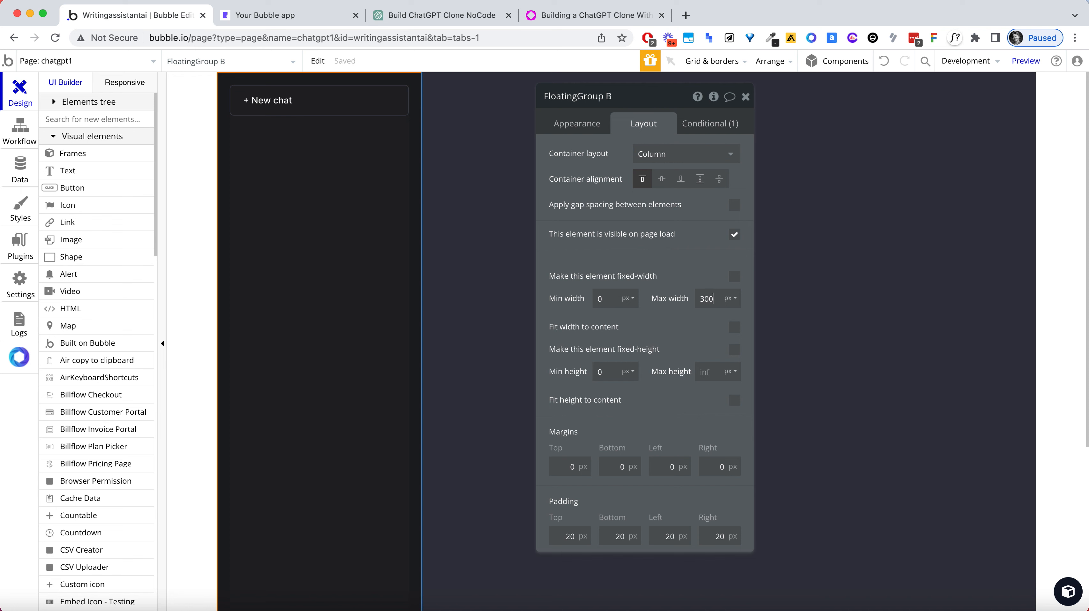
pyautogui.press('Tab')
# Set the left margin of Group A, the main content area, to 300 px
pyautogui.click(511, 83)
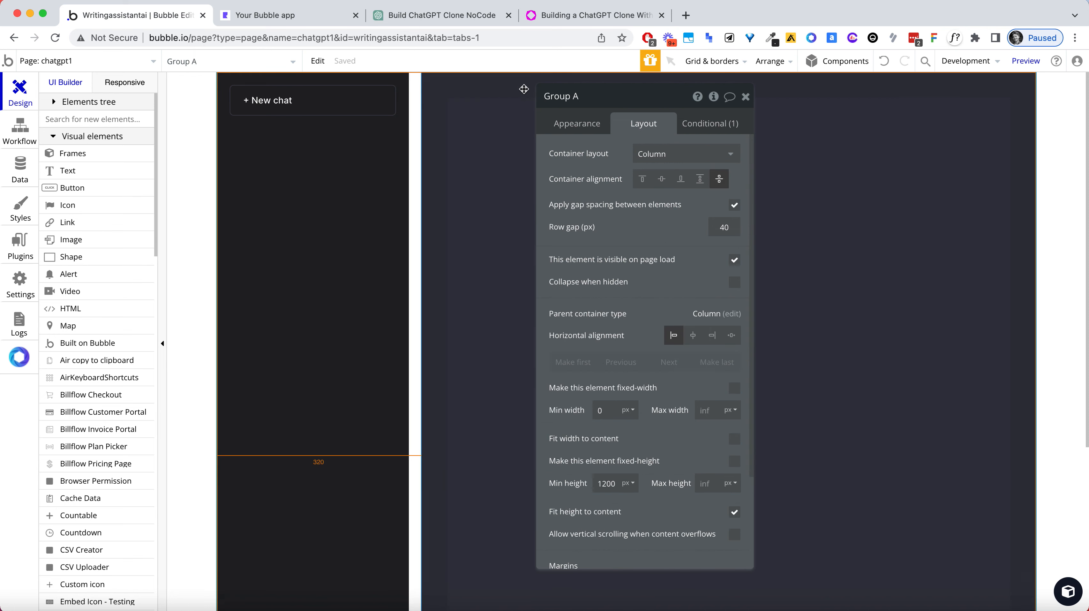
pyautogui.scroll(-4, 657, 338)
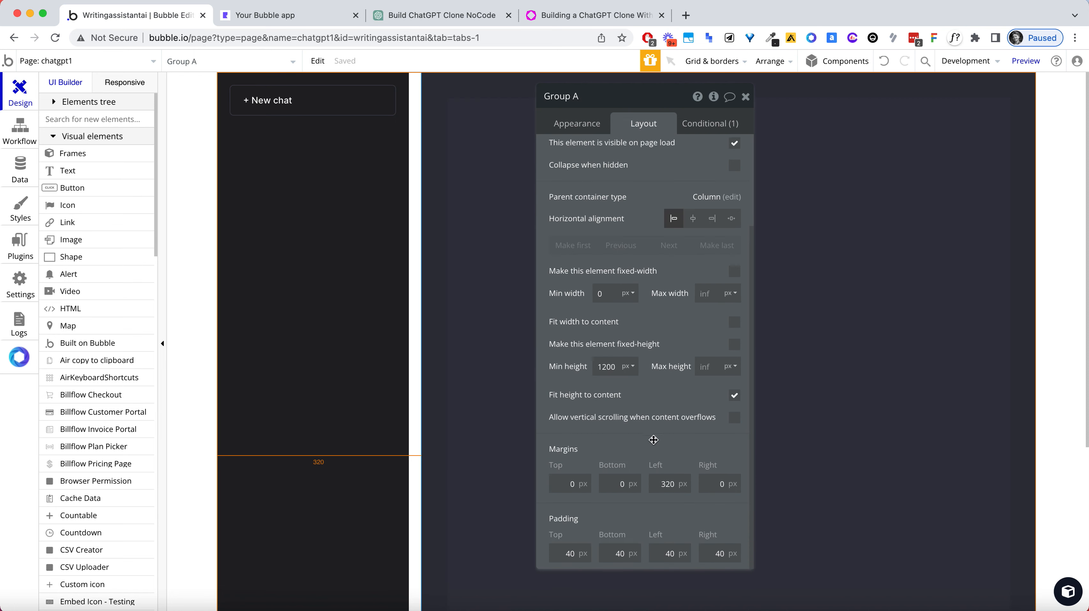
pyautogui.click(670, 490)
pyautogui.write('300')
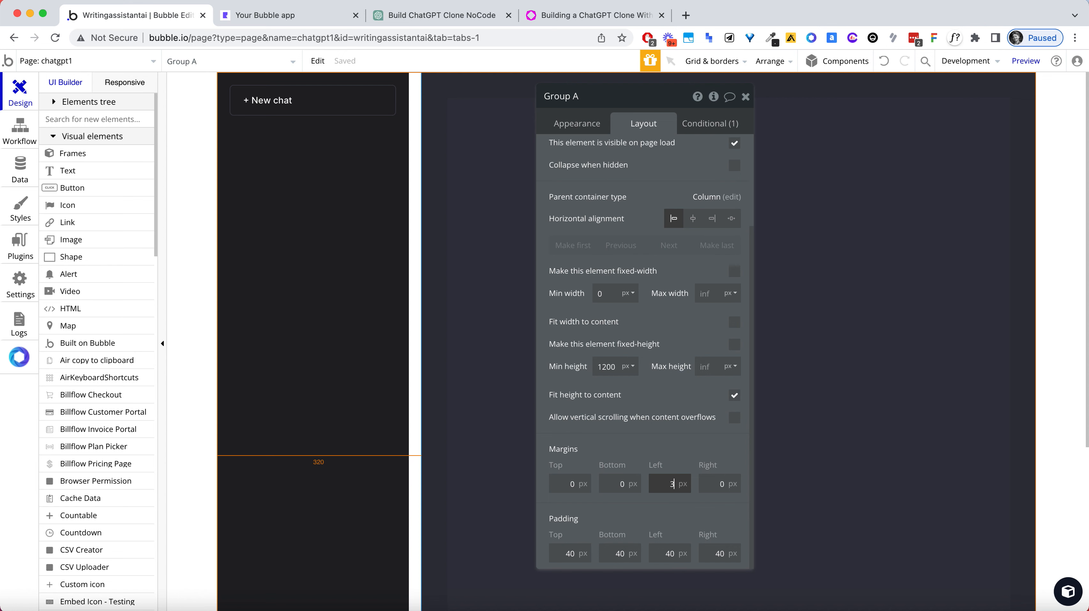
pyautogui.press('Tab')
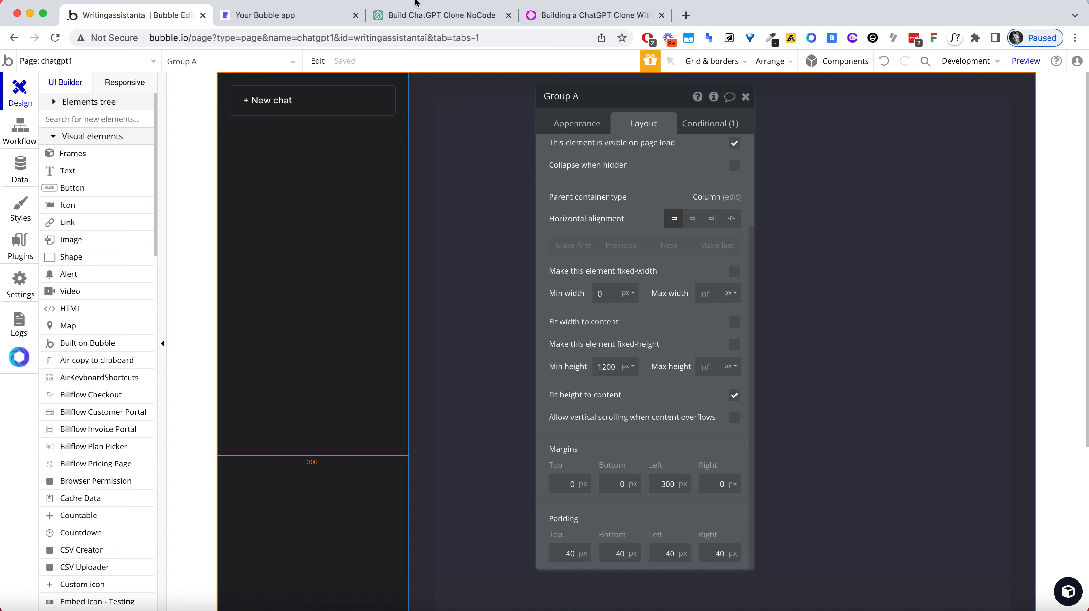
# Check ChatGPT's sidebar width and set FloatingGroup B's max width to 260 px in the Bubble editor
pyautogui.click(424, 17)
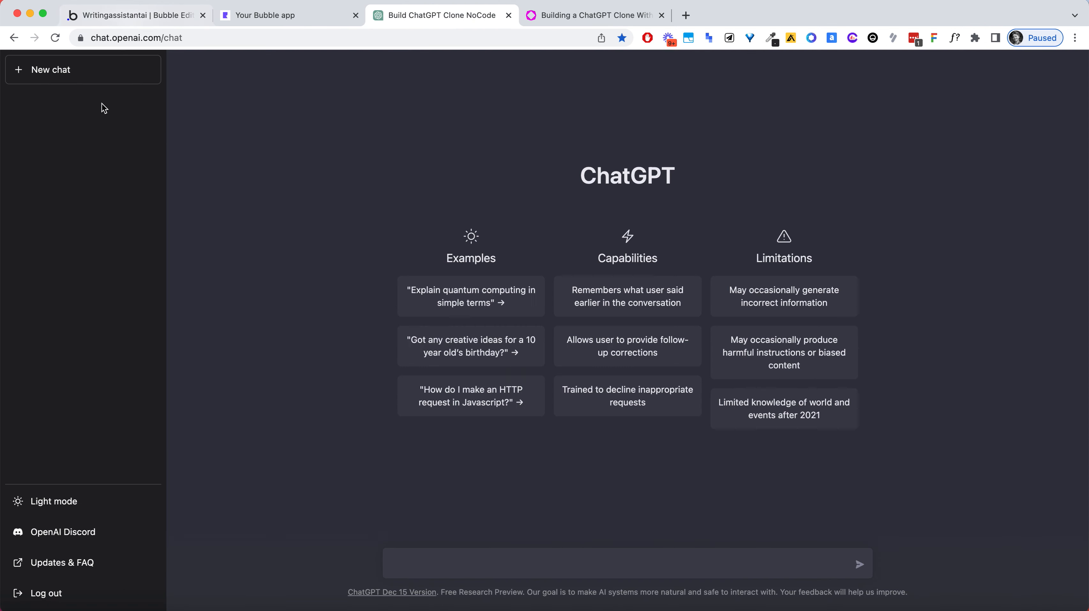
pyautogui.click(132, 19)
pyautogui.click(345, 187)
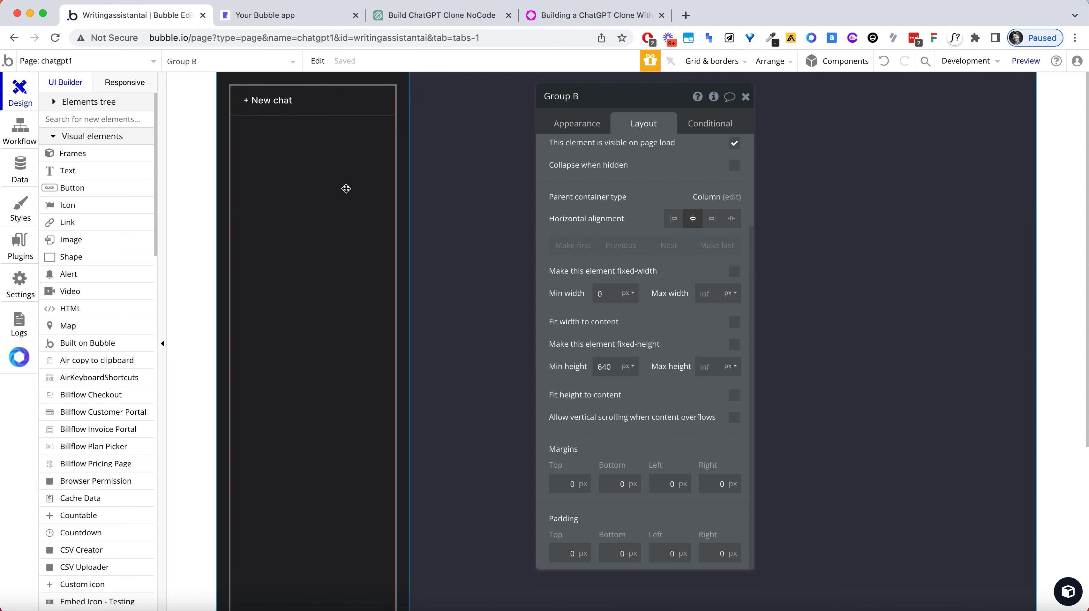
pyautogui.click(410, 152)
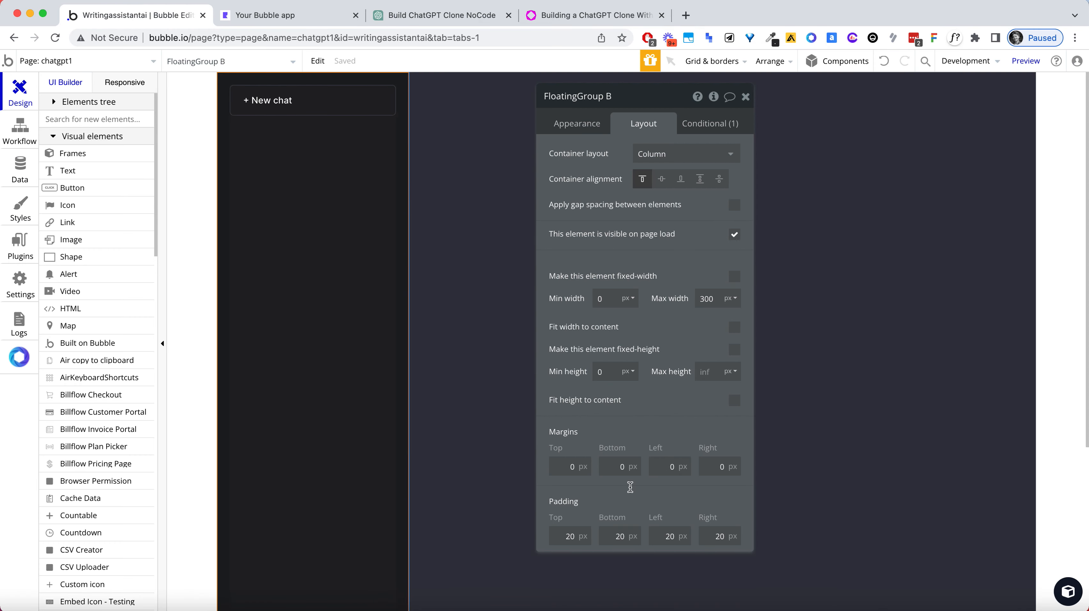
pyautogui.click(704, 297)
pyautogui.doubleClick(704, 298)
pyautogui.write('260')
pyautogui.press('Tab')
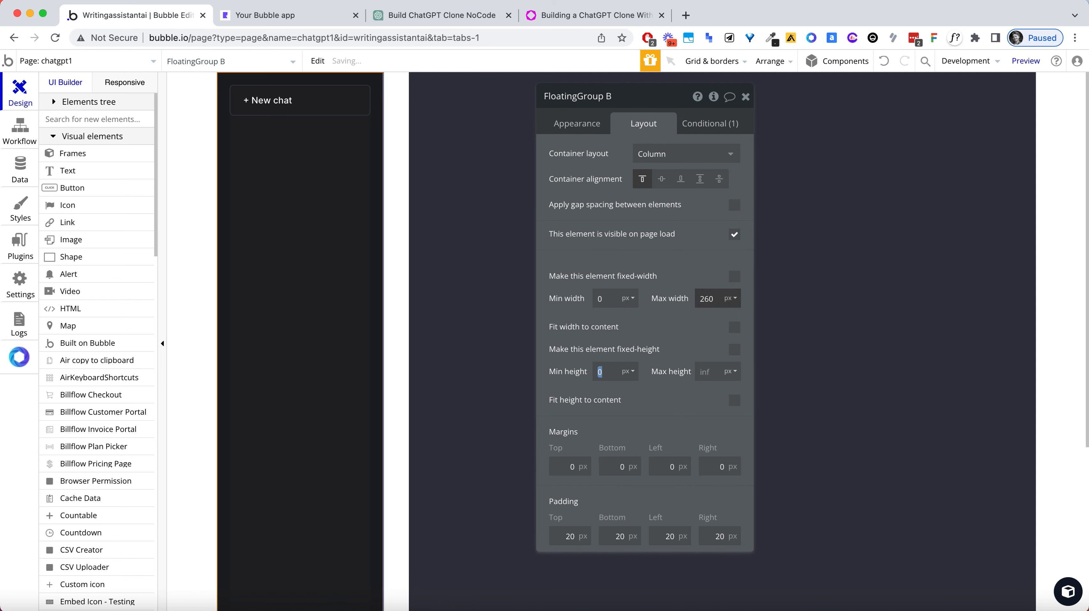
# Set Group A's left margin to 260 px to match the sidebar width
pyautogui.click(453, 201)
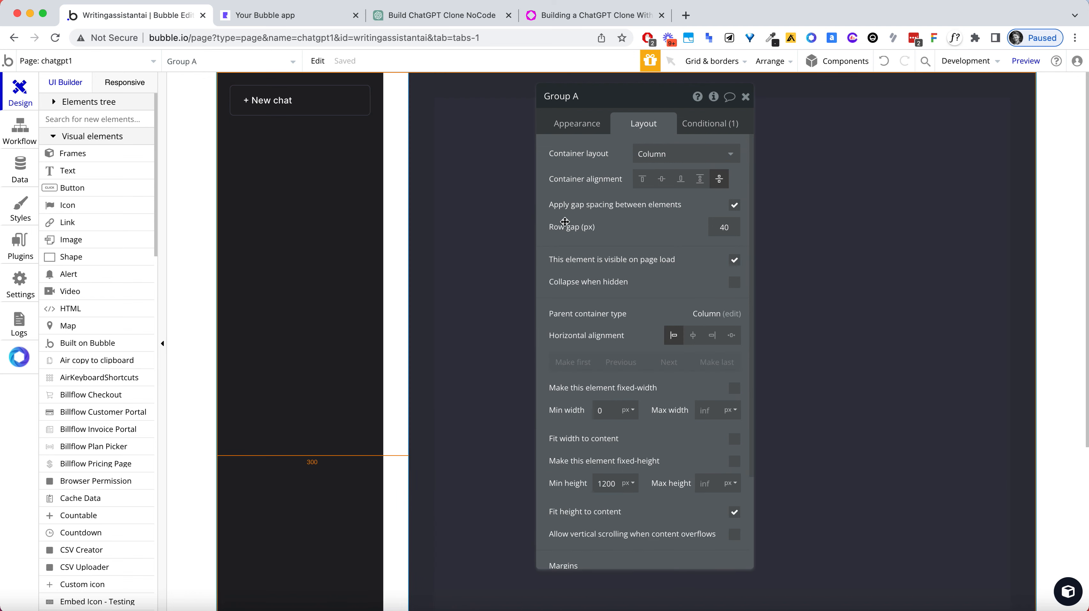
pyautogui.doubleClick(667, 483)
pyautogui.write('260')
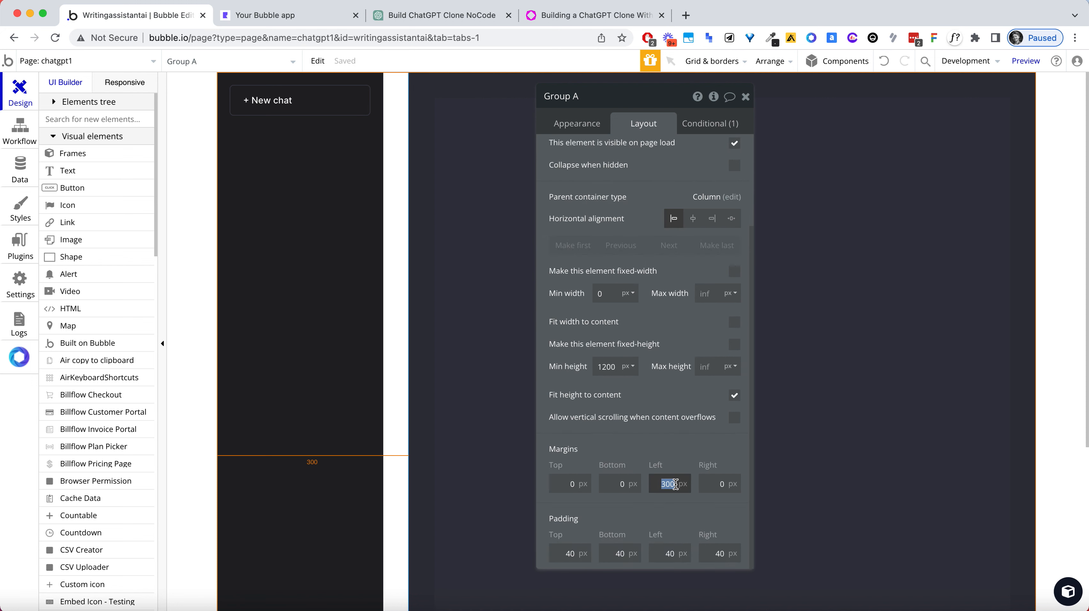
pyautogui.press('Tab')
# Compare the spacing around the + New chat button with ChatGPT's sidebar
pyautogui.click(285, 100)
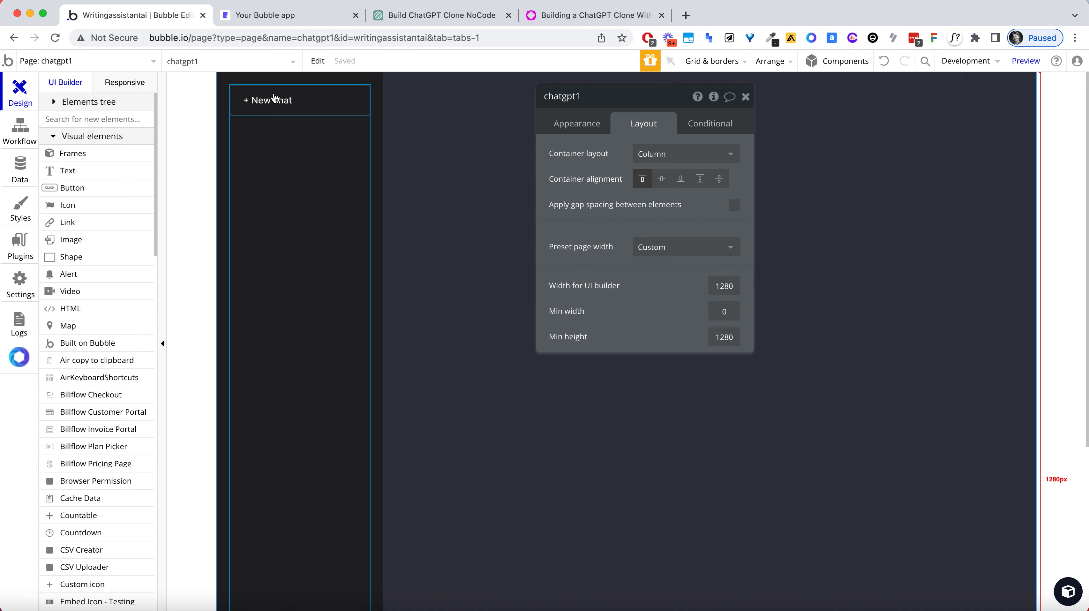
pyautogui.doubleClick(340, 107)
pyautogui.click(493, 191)
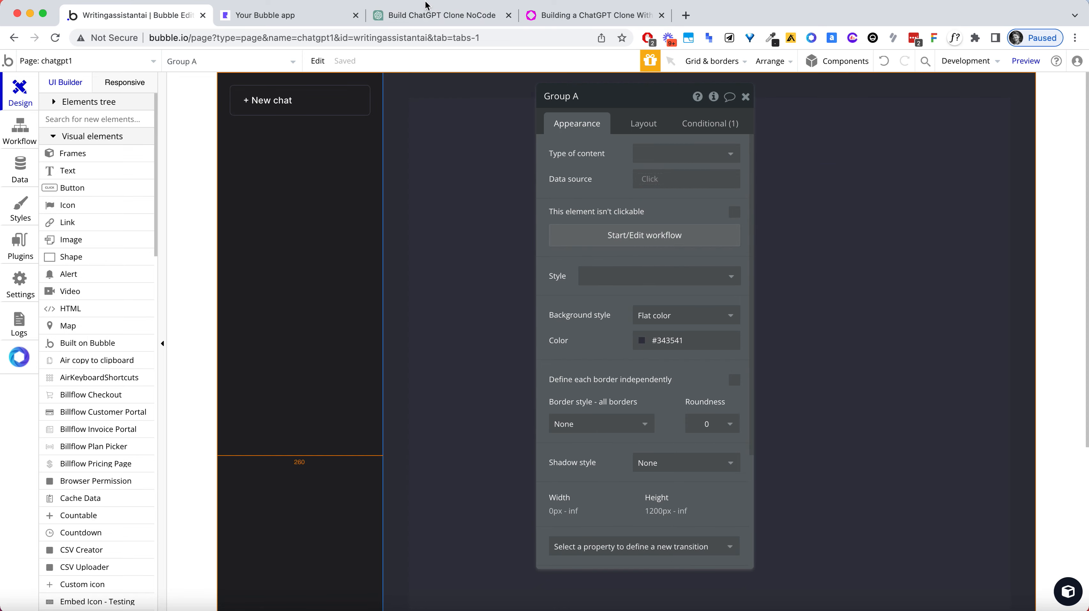
pyautogui.click(430, 16)
pyautogui.click(127, 17)
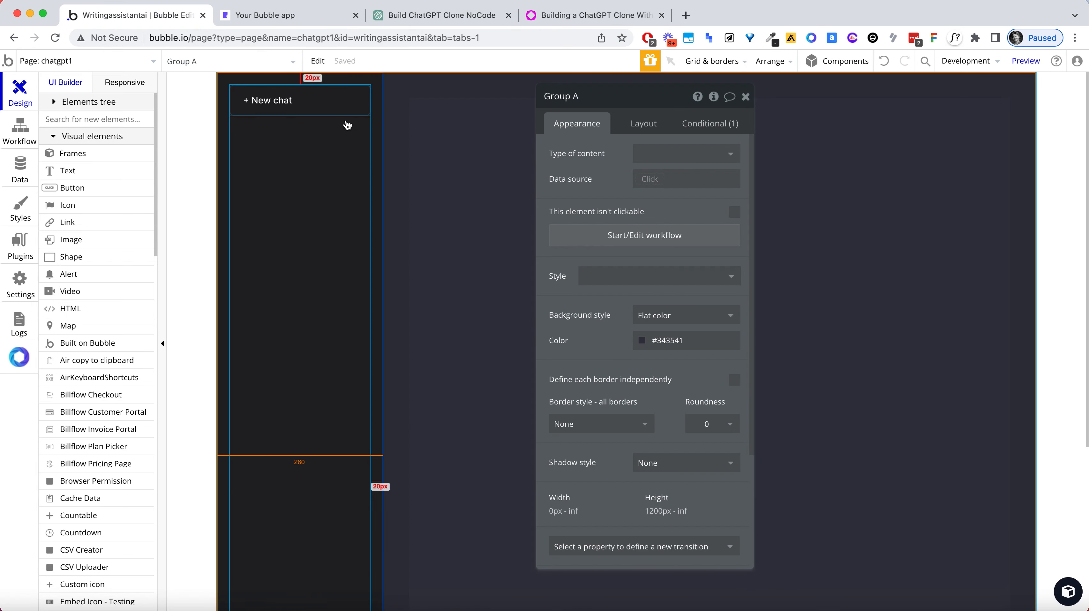
# Set FloatingGroup B's top, bottom, left and right padding to 10 px each
pyautogui.click(376, 144)
pyautogui.scroll(-8, 652, 249)
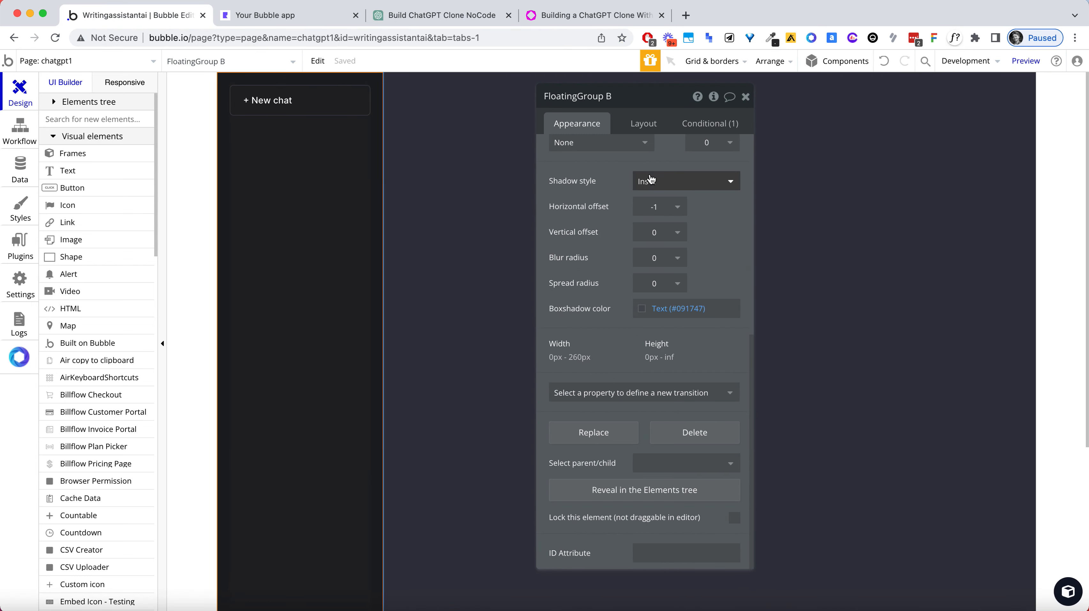
pyautogui.click(644, 124)
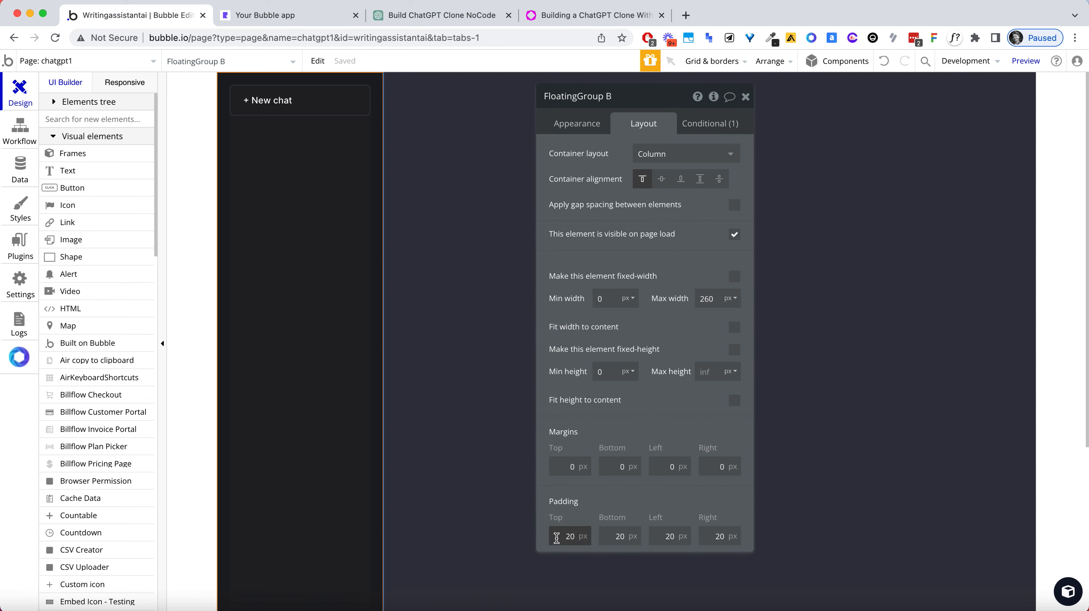
pyautogui.write('10')
pyautogui.press('Tab')
pyautogui.write('10')
pyautogui.press('Tab')
pyautogui.write('10')
pyautogui.press('Tab')
pyautogui.write('10')
pyautogui.press('Tab')
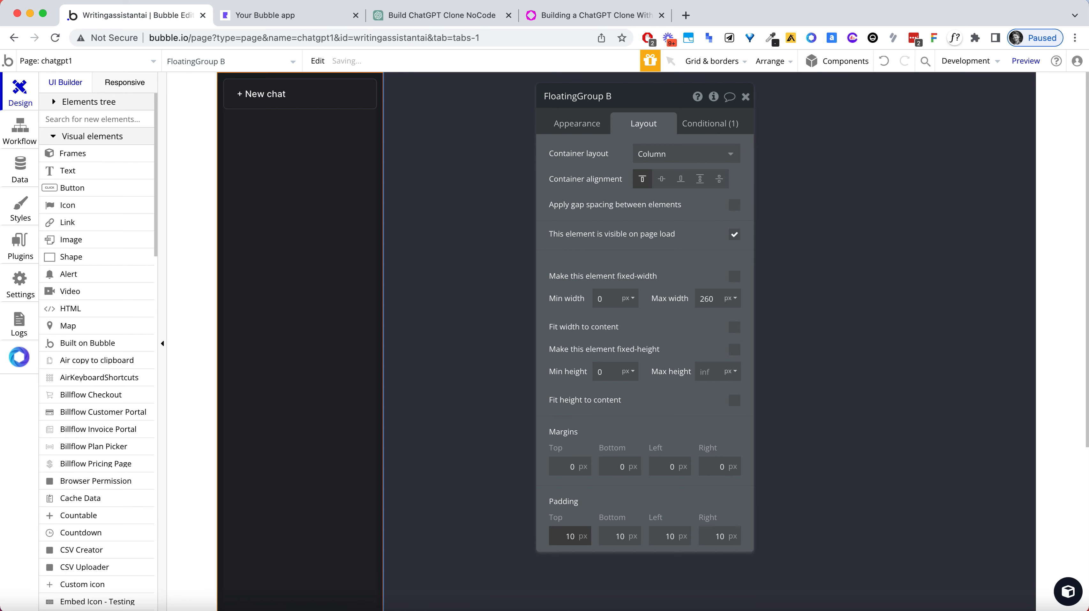
# Compare the + New chat button with ChatGPT's and set its fixed height to 45 px
pyautogui.click(491, 301)
pyautogui.click(421, 17)
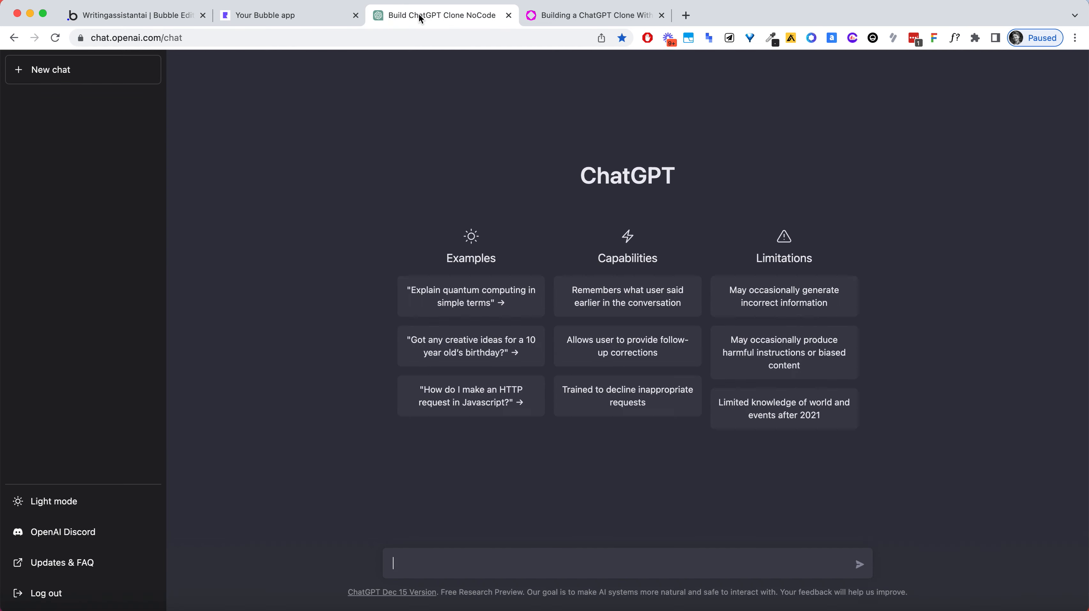
pyautogui.click(181, 17)
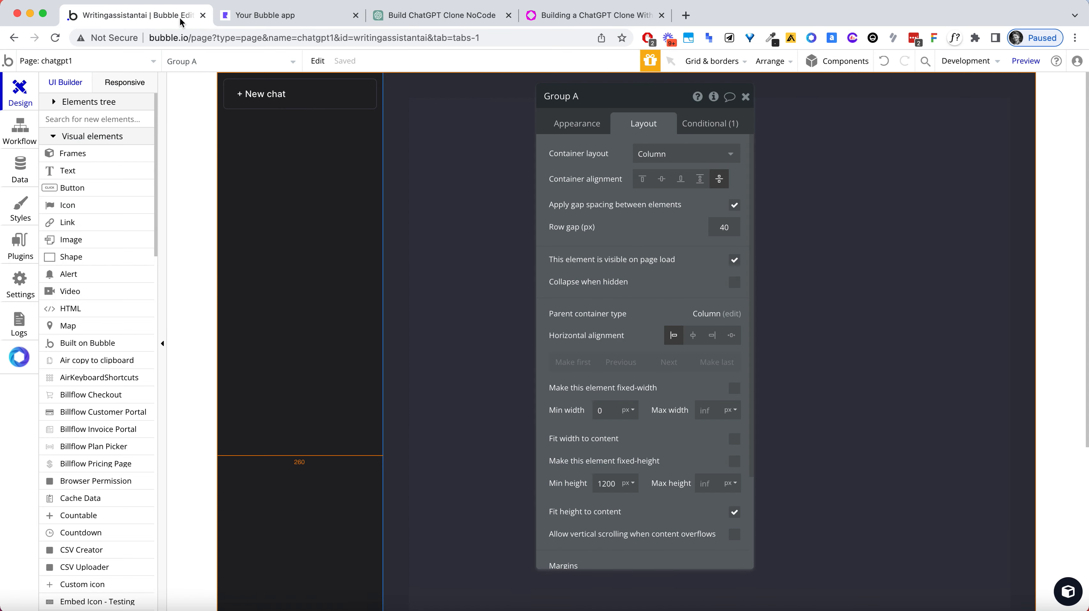
pyautogui.click(356, 107)
pyautogui.click(423, 16)
pyautogui.click(128, 19)
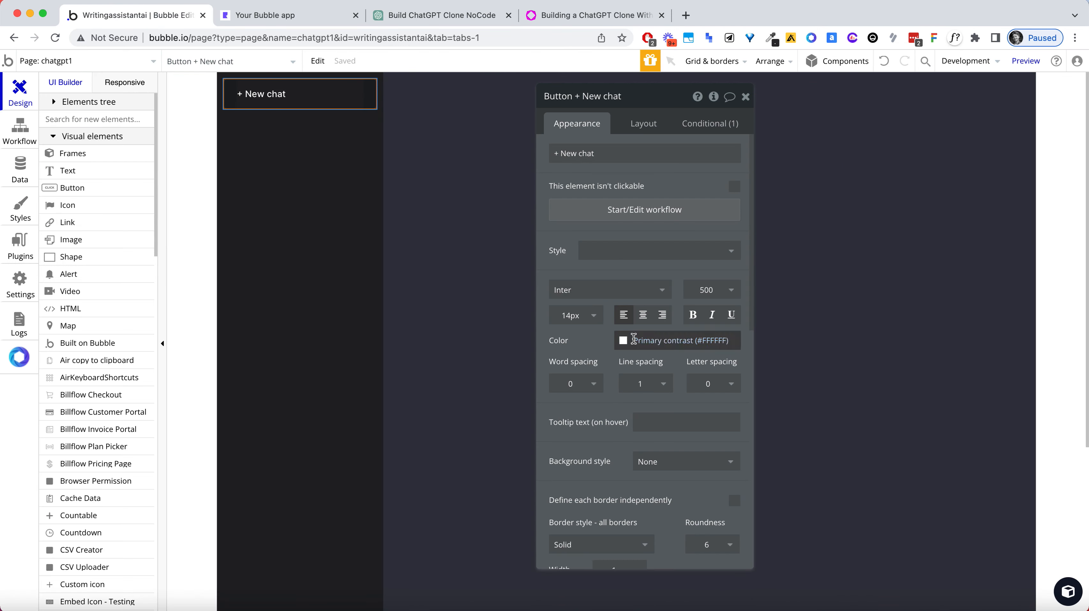
pyautogui.click(648, 131)
pyautogui.click(615, 371)
pyautogui.write('45')
pyautogui.press('Tab')
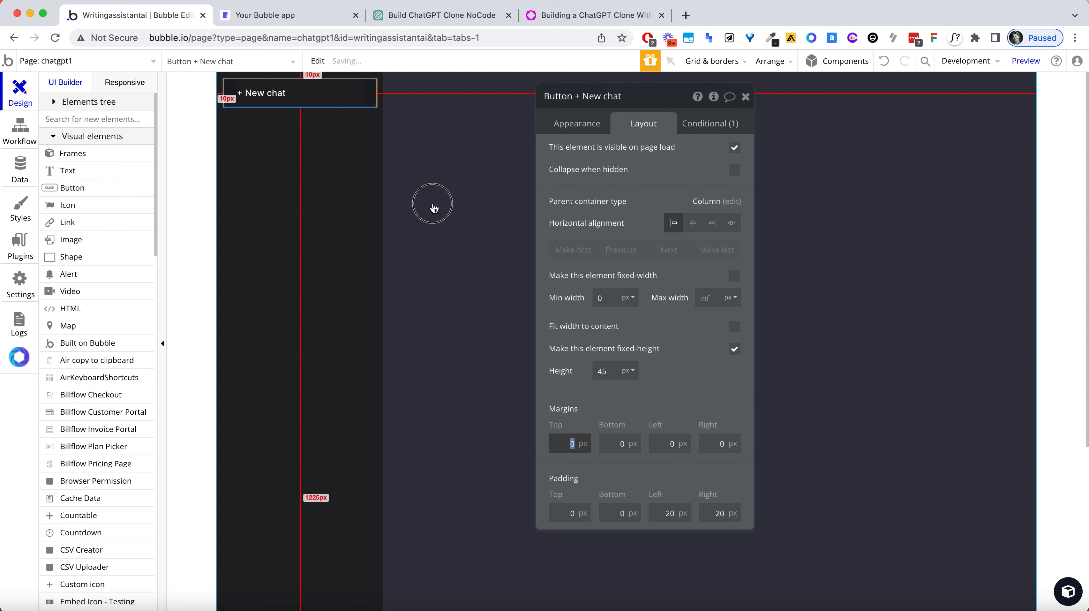
pyautogui.click(433, 206)
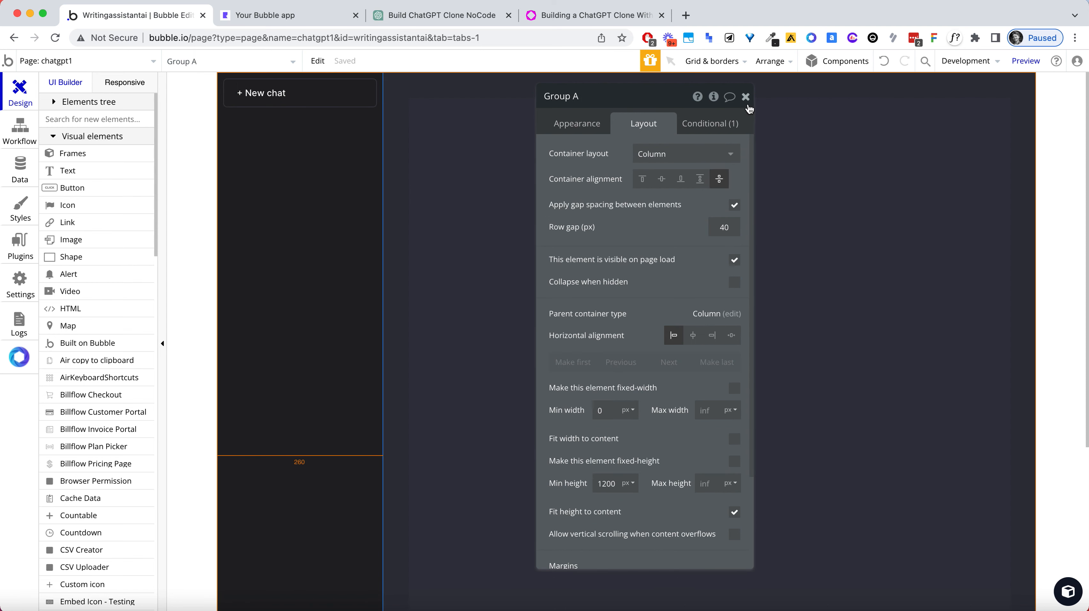
# Place a + New chat button above Settings near the sidebar's bottom, replacing the Account item, and open its properties
pyautogui.click(745, 97)
pyautogui.click(323, 105)
pyautogui.scroll(-3, 369, 280)
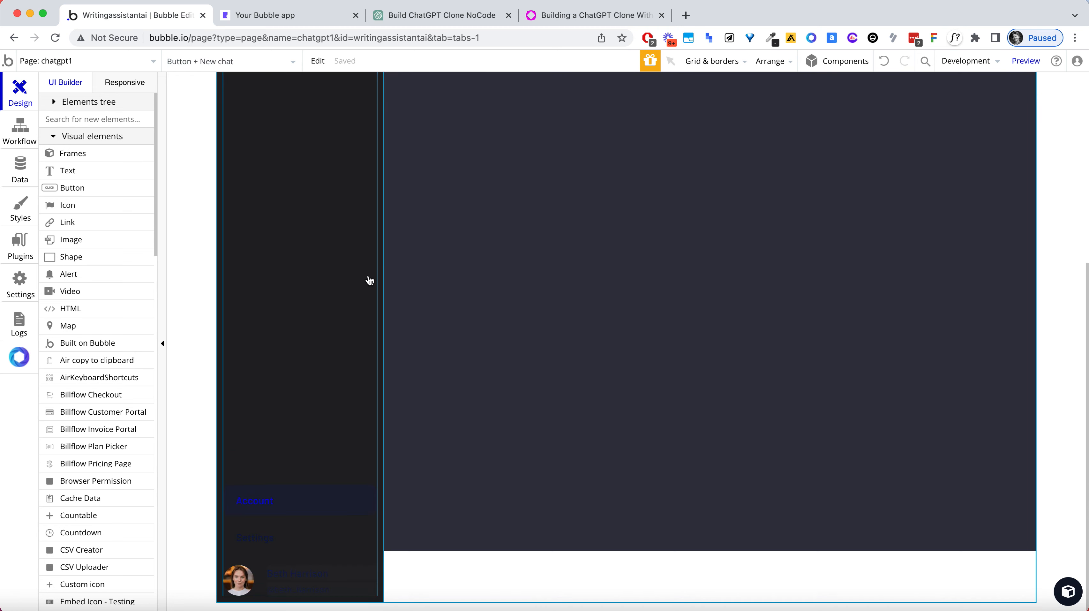
pyautogui.moveTo(322, 425); pyautogui.dragTo(322, 491)
pyautogui.doubleClick(323, 491)
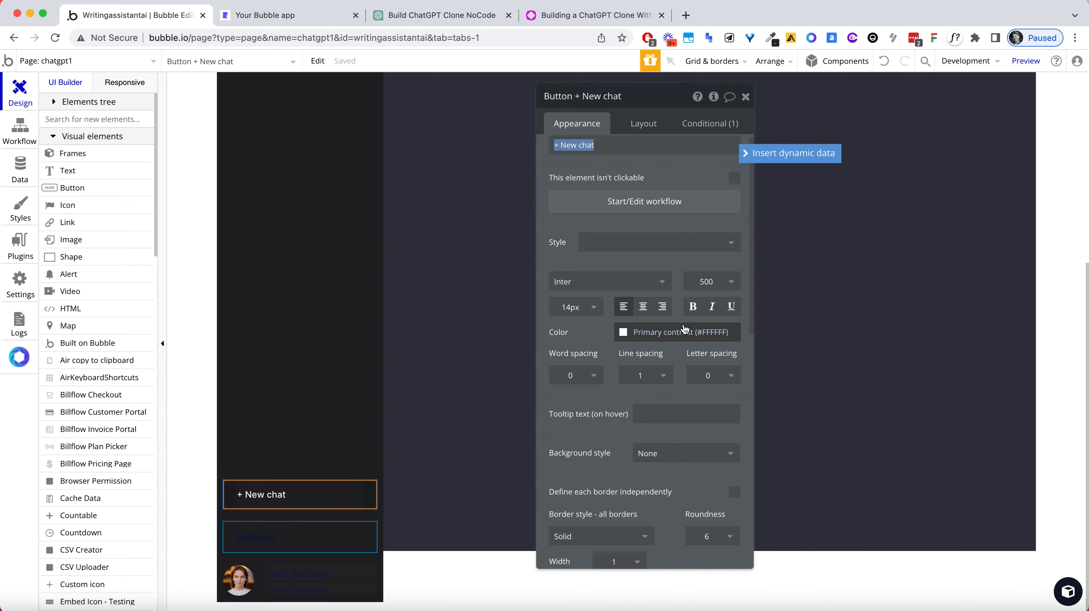
# Set the border style of the lower + New chat button to None
pyautogui.scroll(-5, 597, 395)
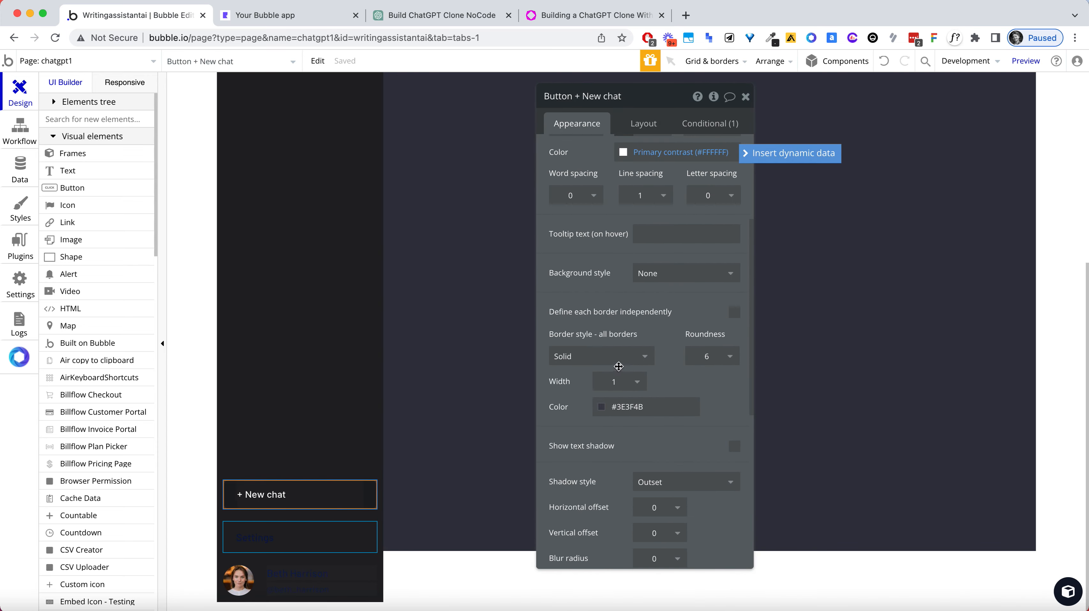
pyautogui.click(616, 363)
pyautogui.click(486, 338)
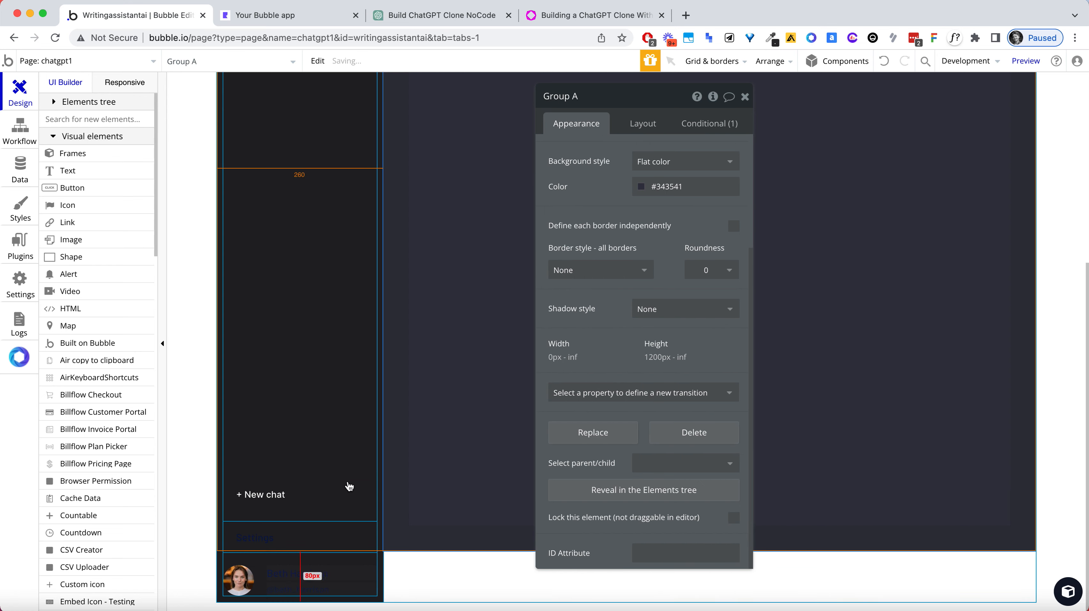
# Compare the sidebar's bottom menu in the page preview with ChatGPT's bottom menu
pyautogui.click(290, 15)
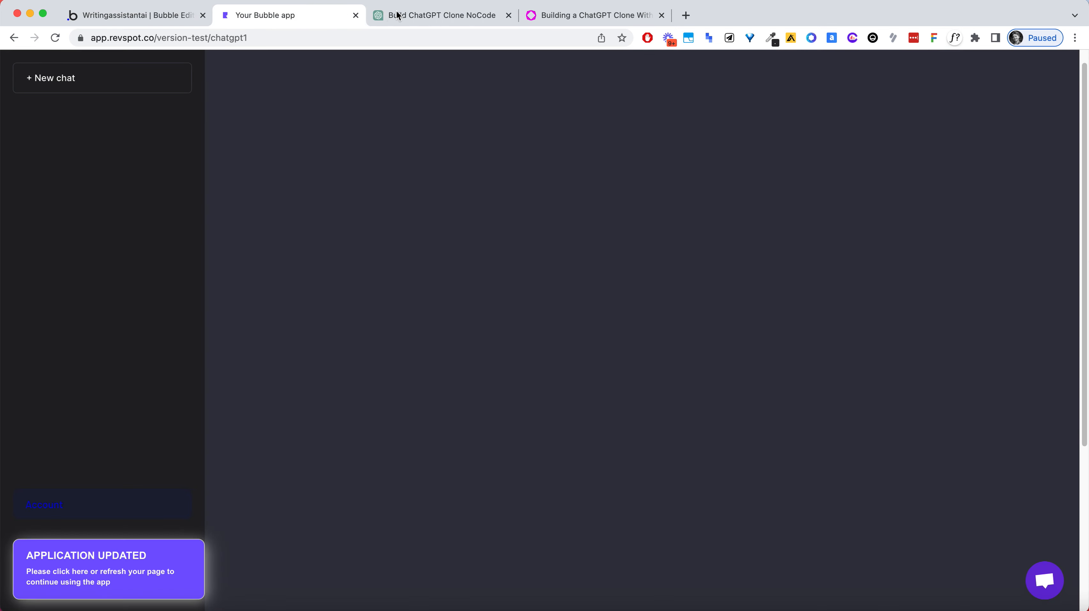
pyautogui.click(441, 15)
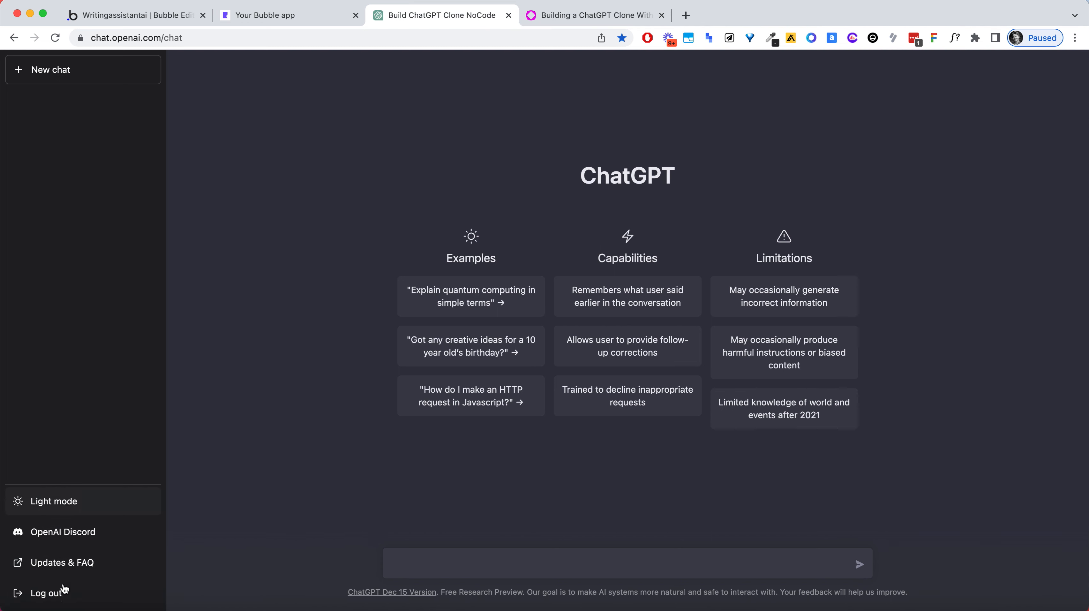
pyautogui.click(287, 18)
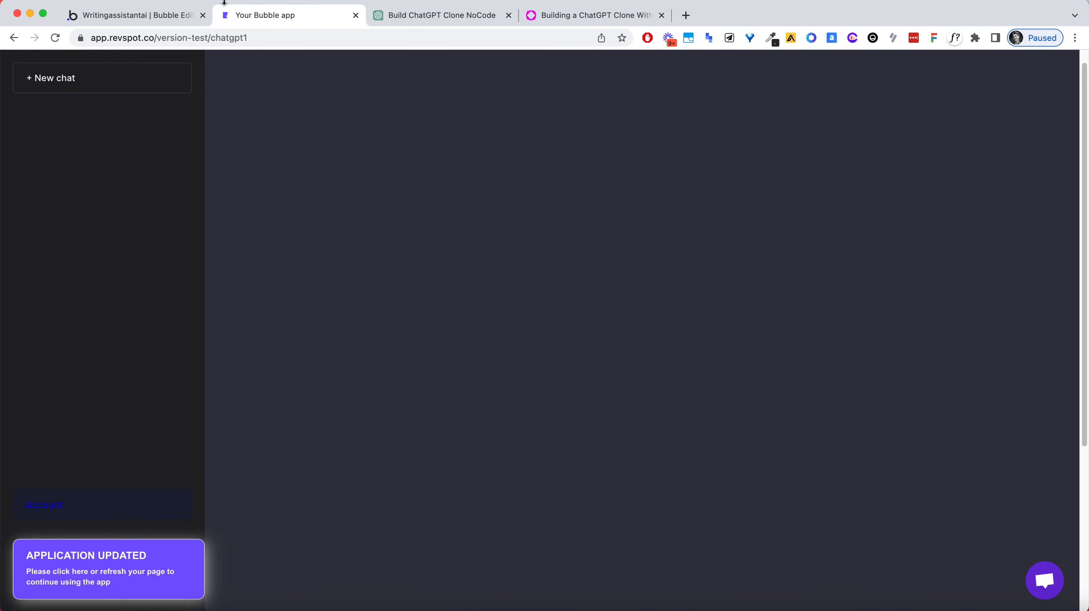
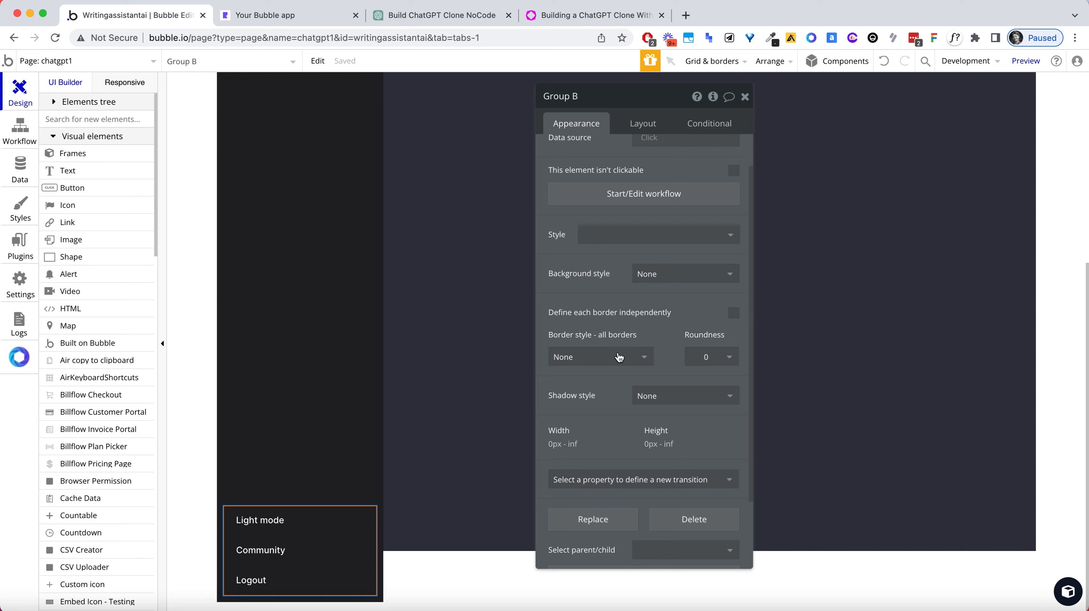
# Define Group B's borders independently, with a Solid top border and a top-left roundness of 1
pyautogui.click(733, 312)
pyautogui.click(630, 359)
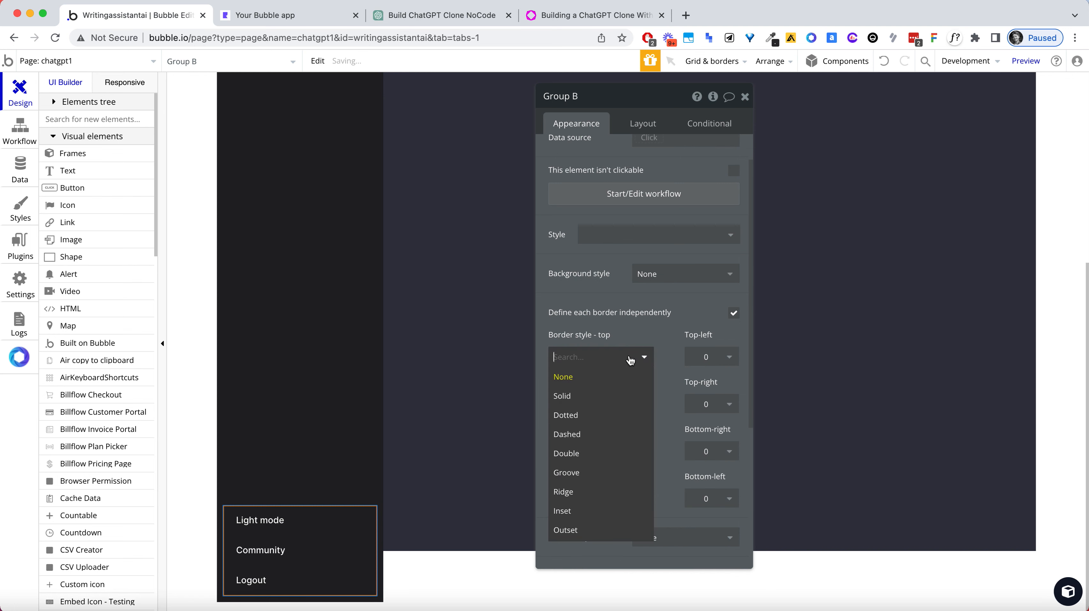
pyautogui.click(629, 391)
pyautogui.click(706, 357)
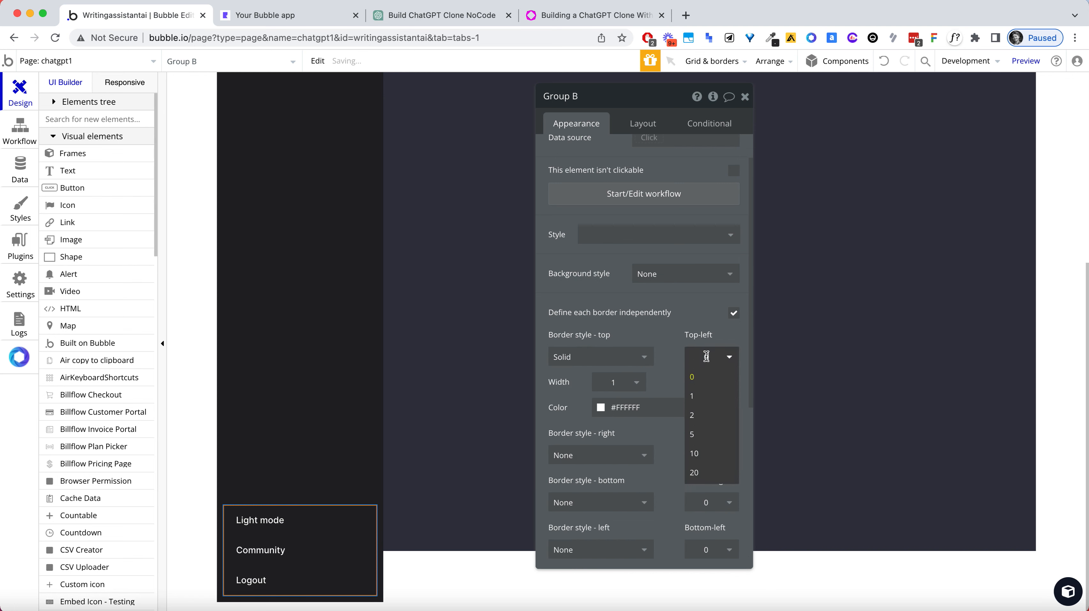
pyautogui.click(706, 395)
# Set the color of Group B's top border to #CCCCCC
pyautogui.click(650, 407)
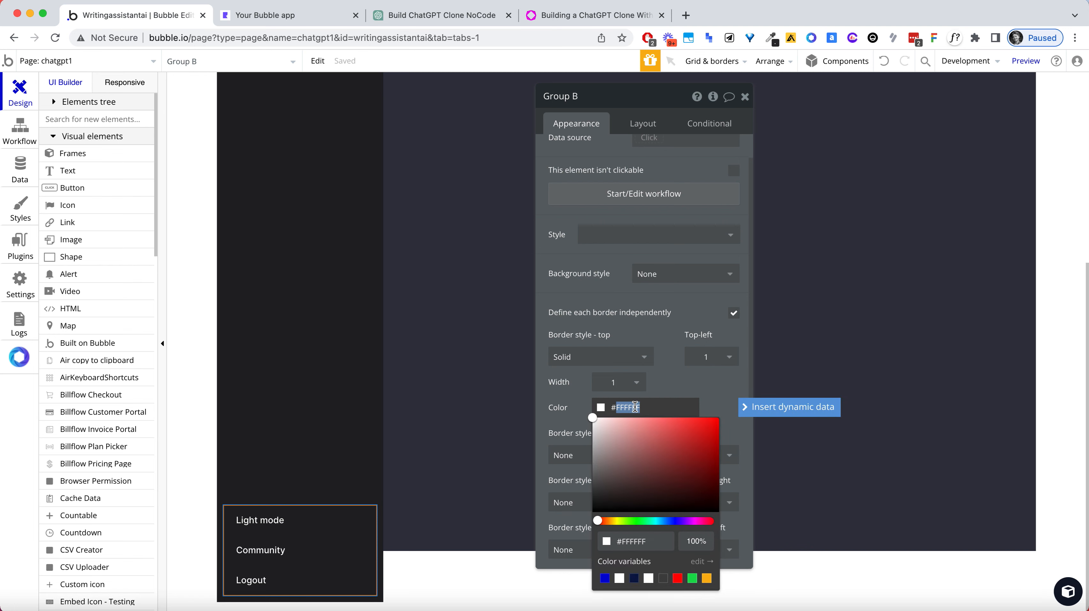
pyautogui.write('cccccc')
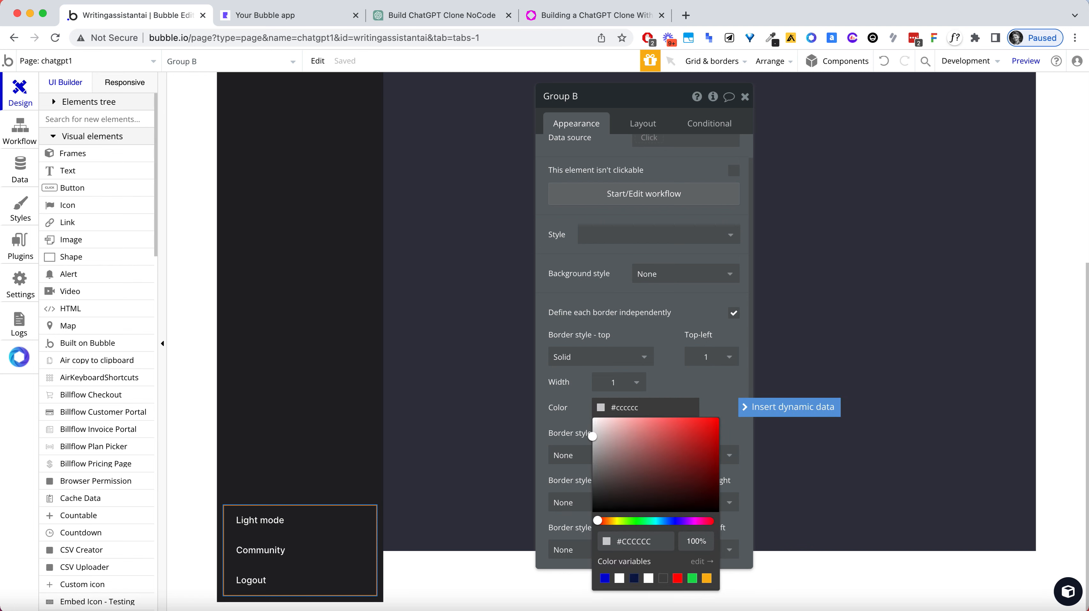
pyautogui.click(775, 490)
pyautogui.click(892, 503)
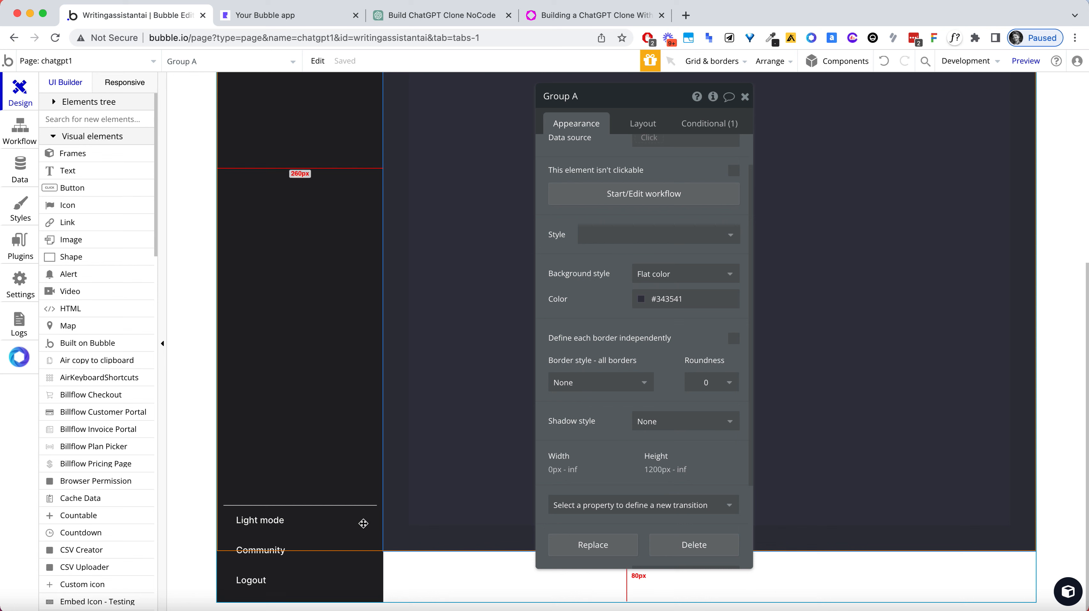
# Set the color of Group B's top border to #333333
pyautogui.click(300, 518)
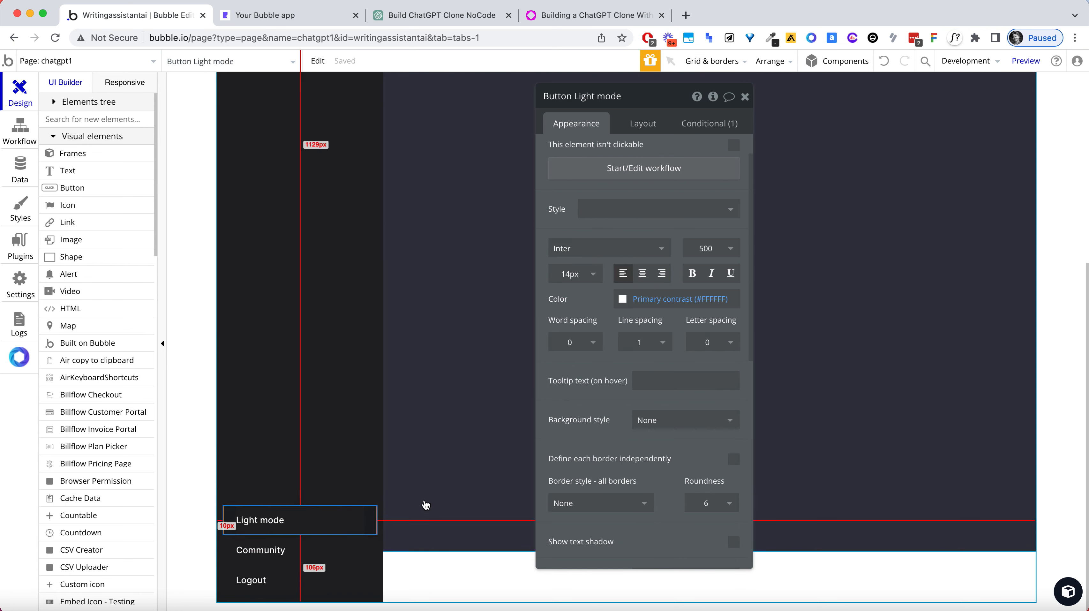
pyautogui.click(361, 540)
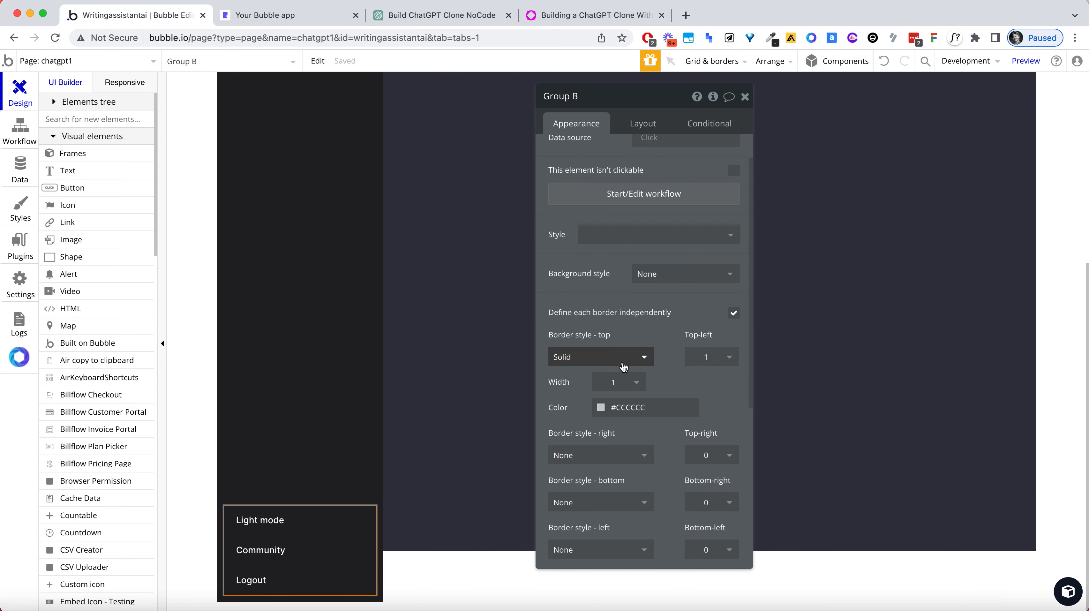
pyautogui.doubleClick(615, 407)
pyautogui.write('333333')
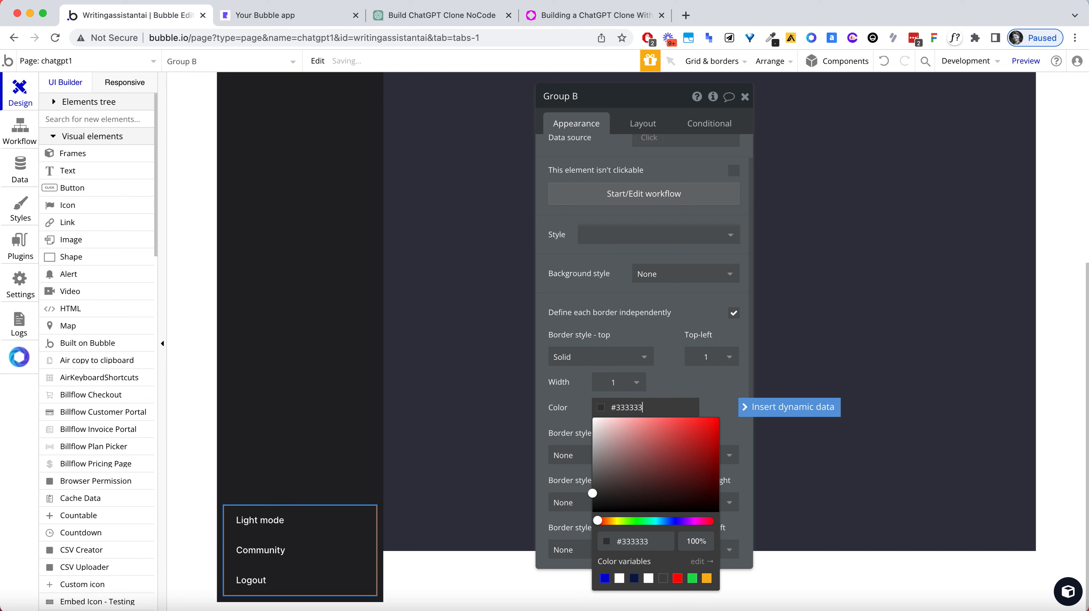
pyautogui.click(485, 568)
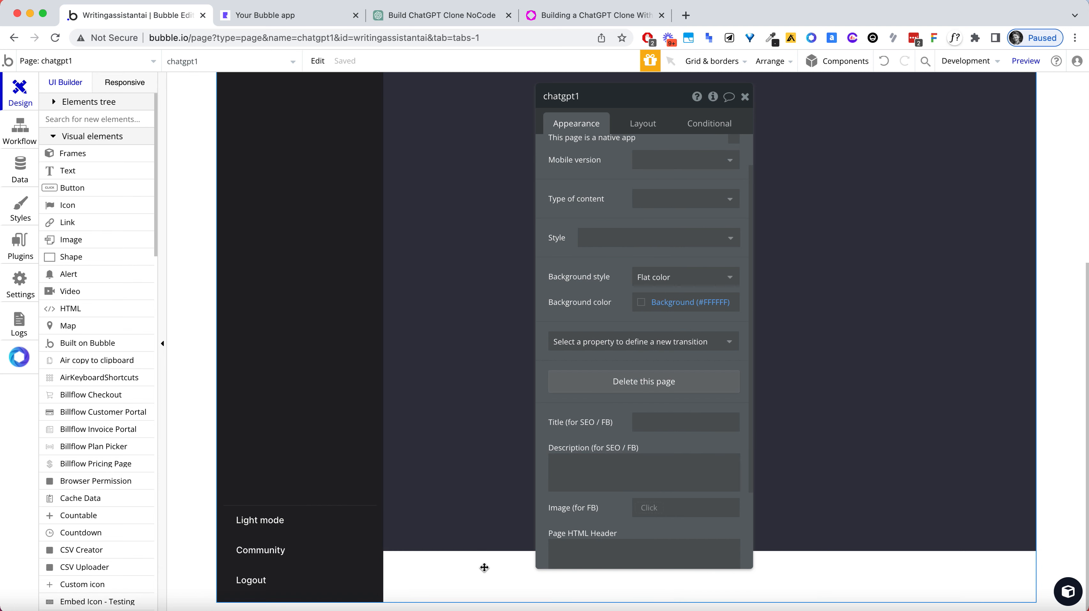
# Check the border color of the + New chat button at the head of the sidebar
pyautogui.scroll(3, 323, 222)
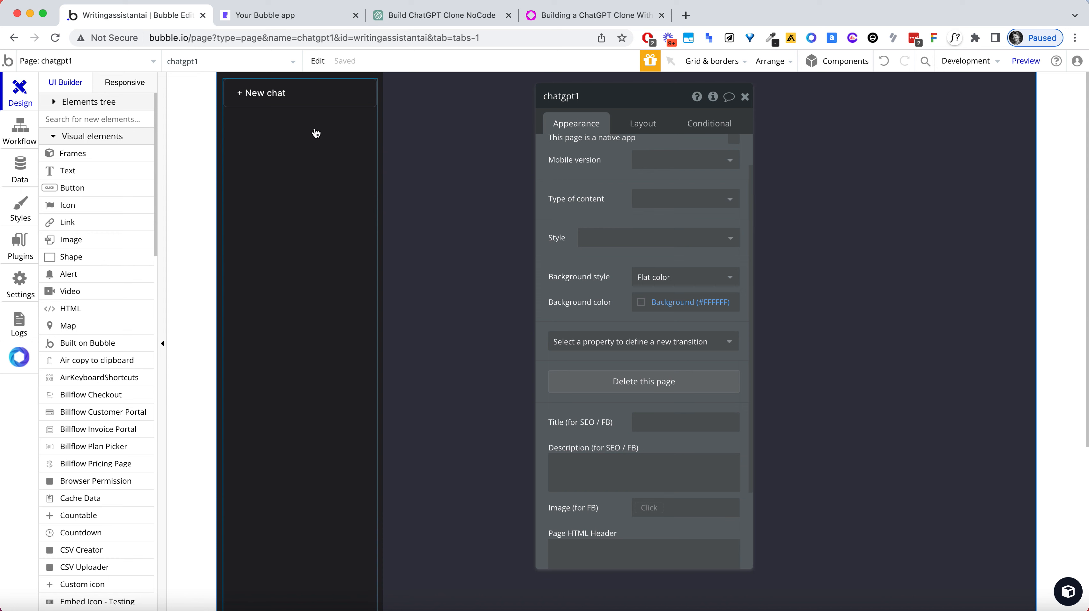
pyautogui.click(312, 106)
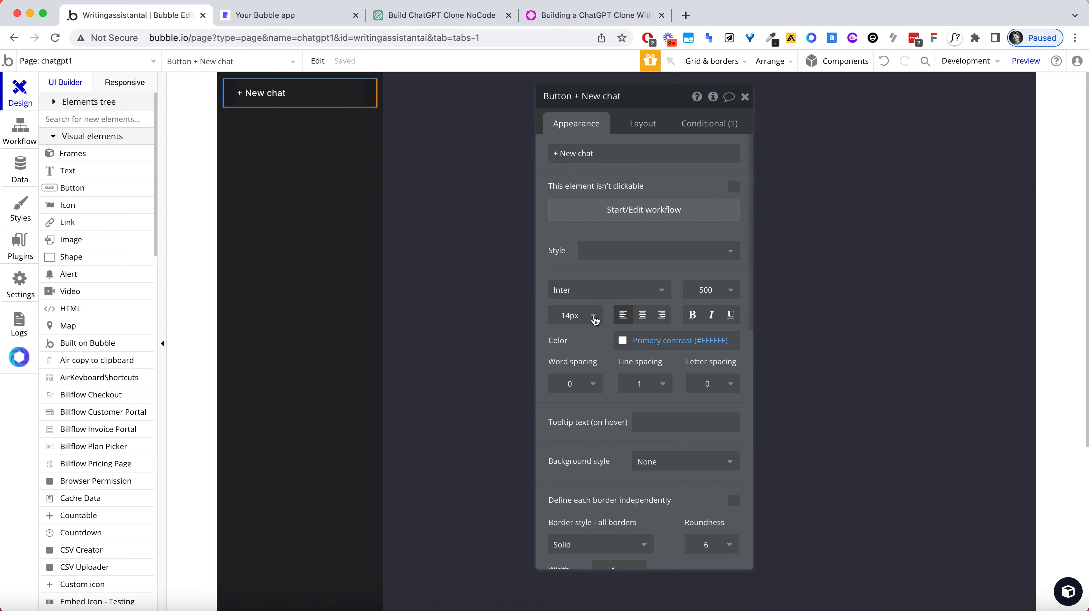
pyautogui.scroll(-10, 657, 396)
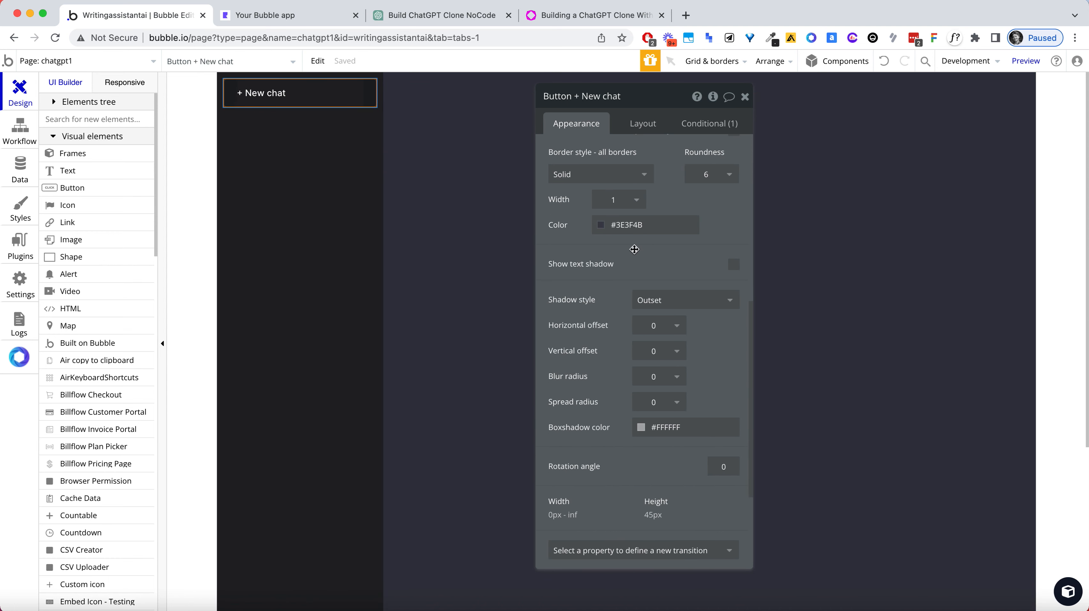
pyautogui.click(629, 225)
pyautogui.click(744, 97)
# Duplicate Group A beneath the original and open the copy's properties
pyautogui.scroll(-7, 599, 342)
pyautogui.click(471, 492)
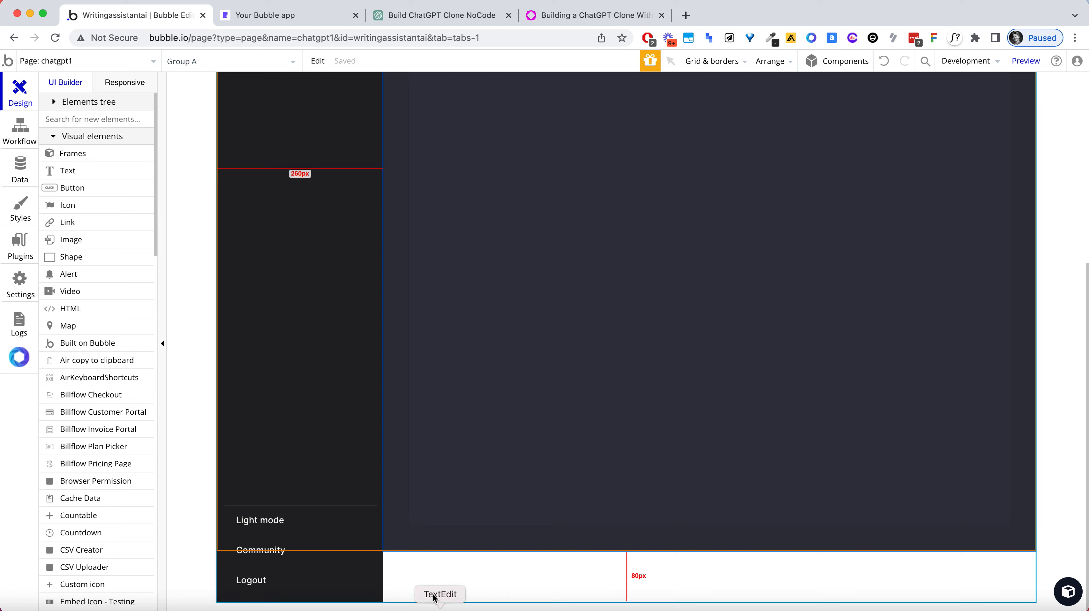
pyautogui.click(435, 578)
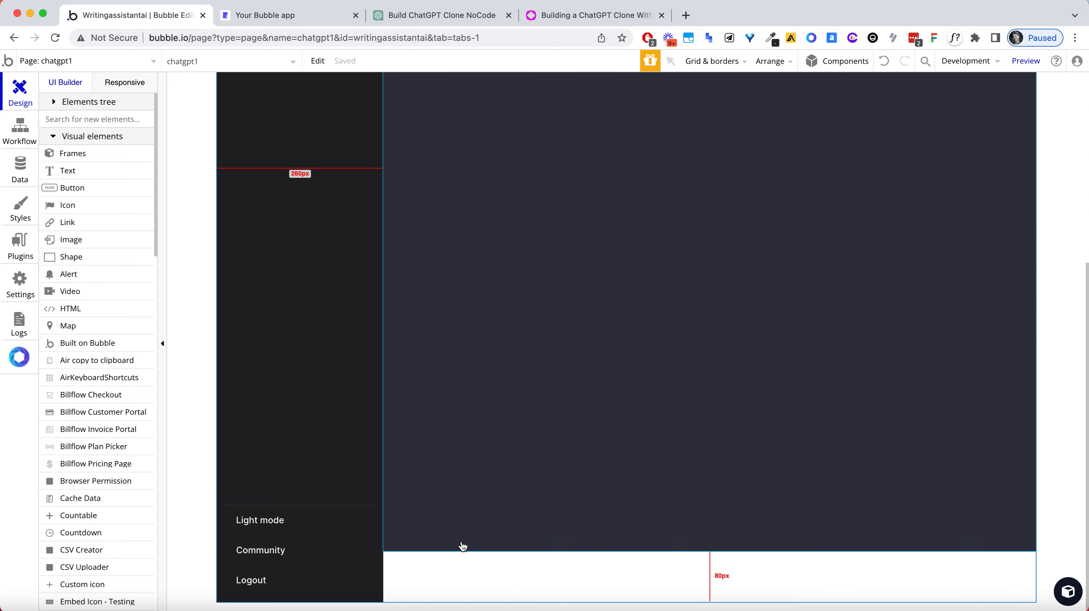
pyautogui.click(476, 516)
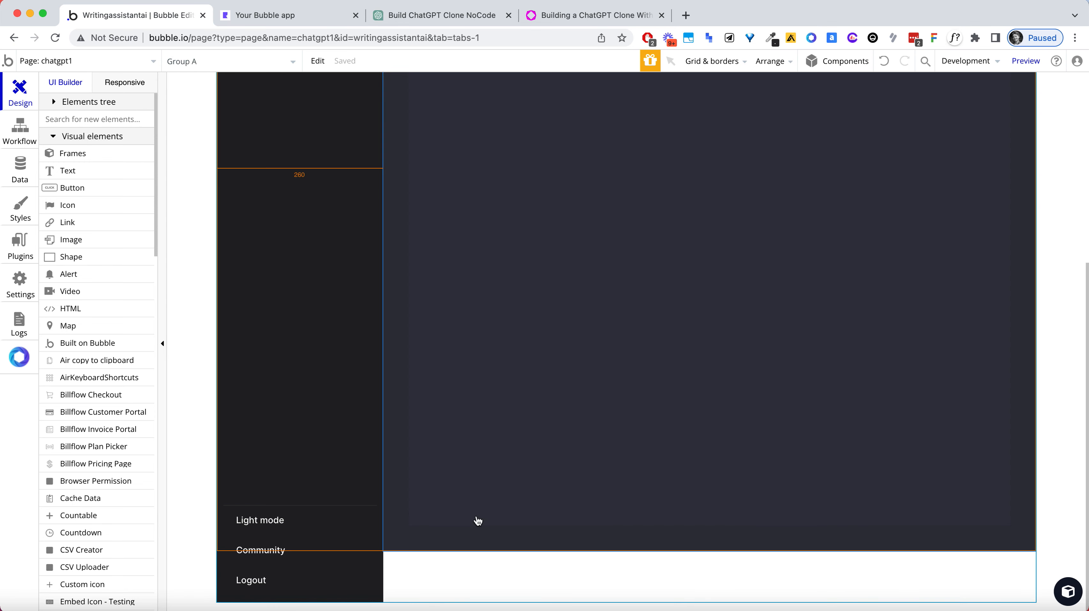
pyautogui.doubleClick(554, 309)
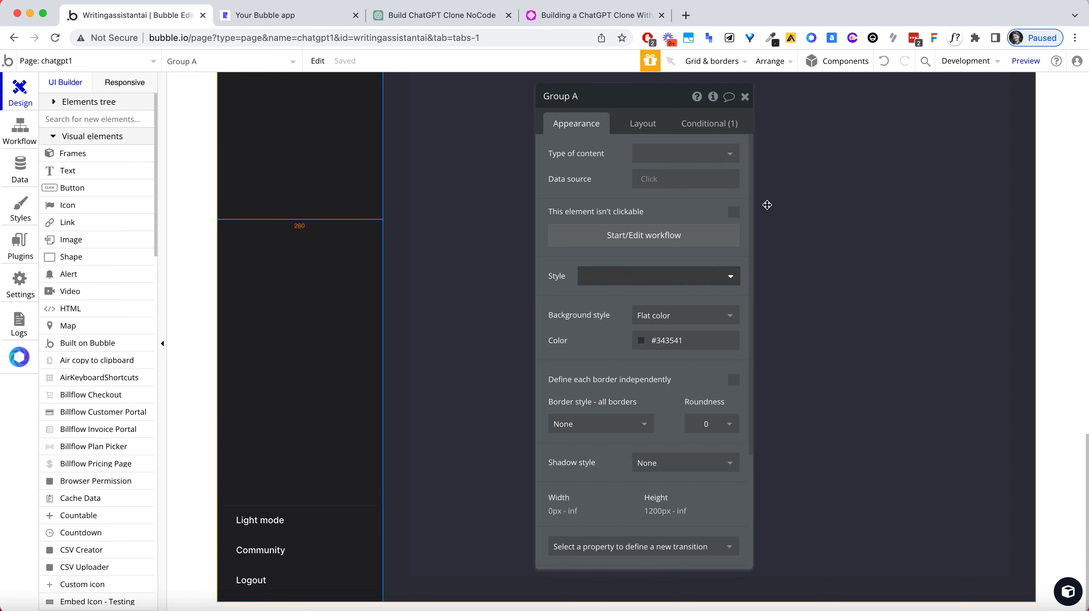
# Set the Group A copy's minimum height to 80 px and rename it Group commandInput
pyautogui.click(647, 123)
pyautogui.doubleClick(616, 479)
pyautogui.write('80')
pyautogui.press('Tab')
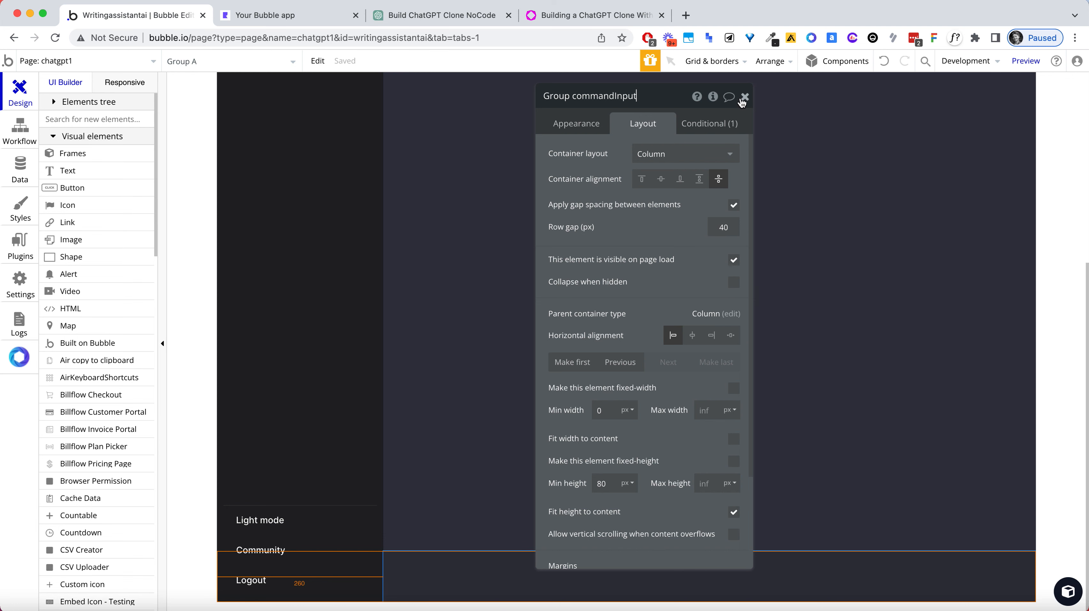
pyautogui.click(745, 97)
pyautogui.click(1056, 198)
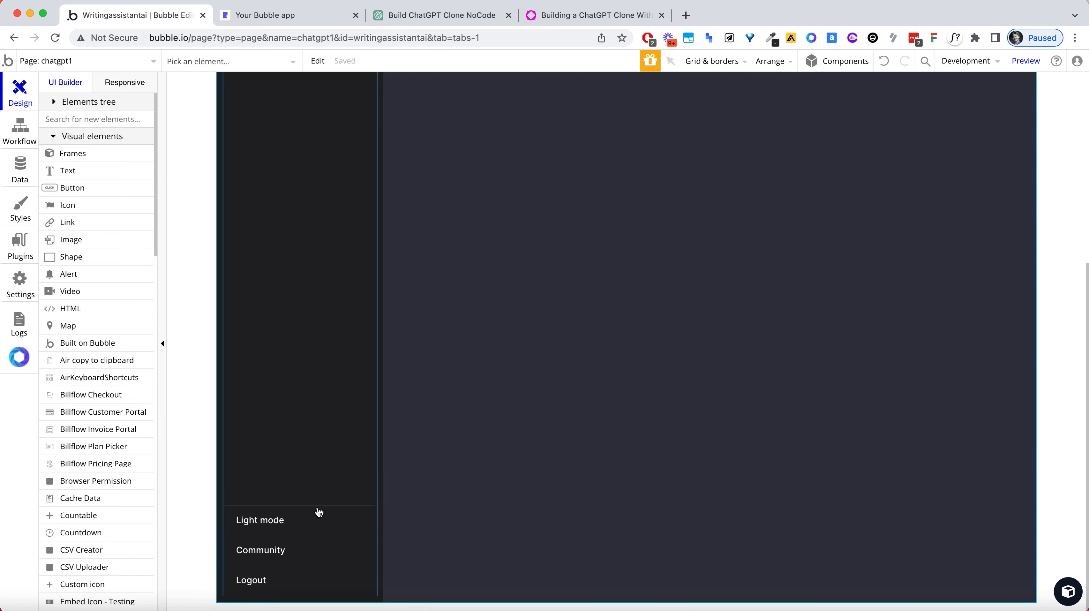
pyautogui.click(447, 587)
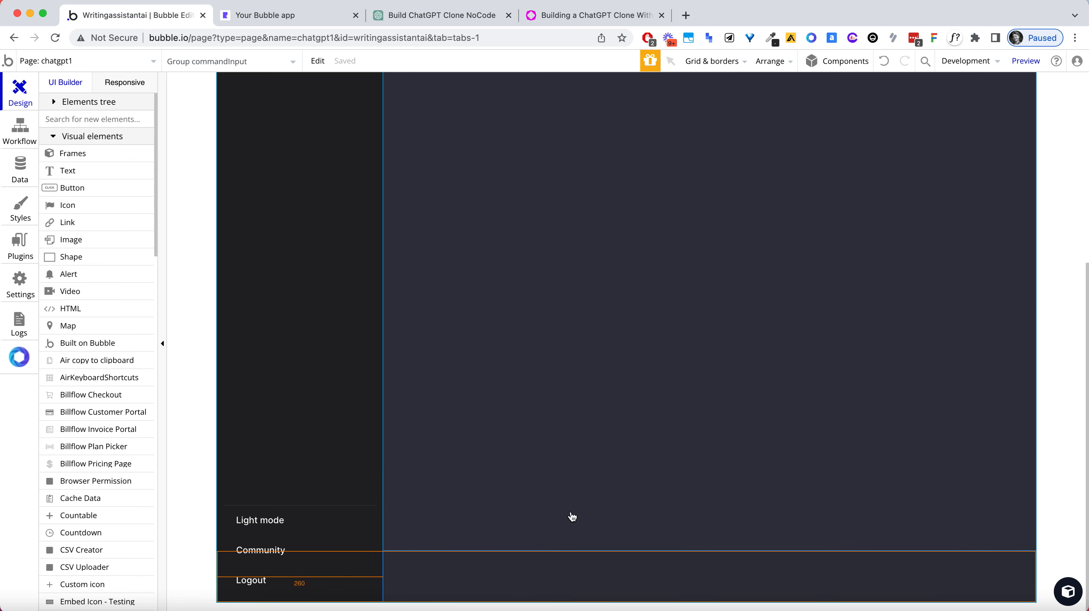
# Look at ChatGPT's message input area and the page preview, and return to the Bubble editor
pyautogui.click(427, 21)
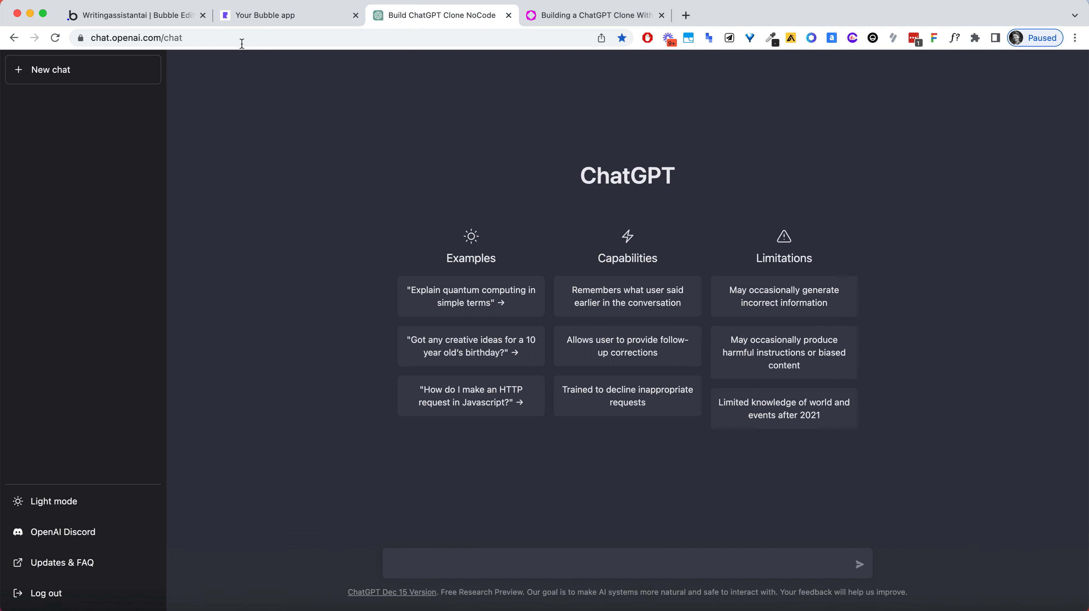
pyautogui.click(265, 17)
pyautogui.click(165, 21)
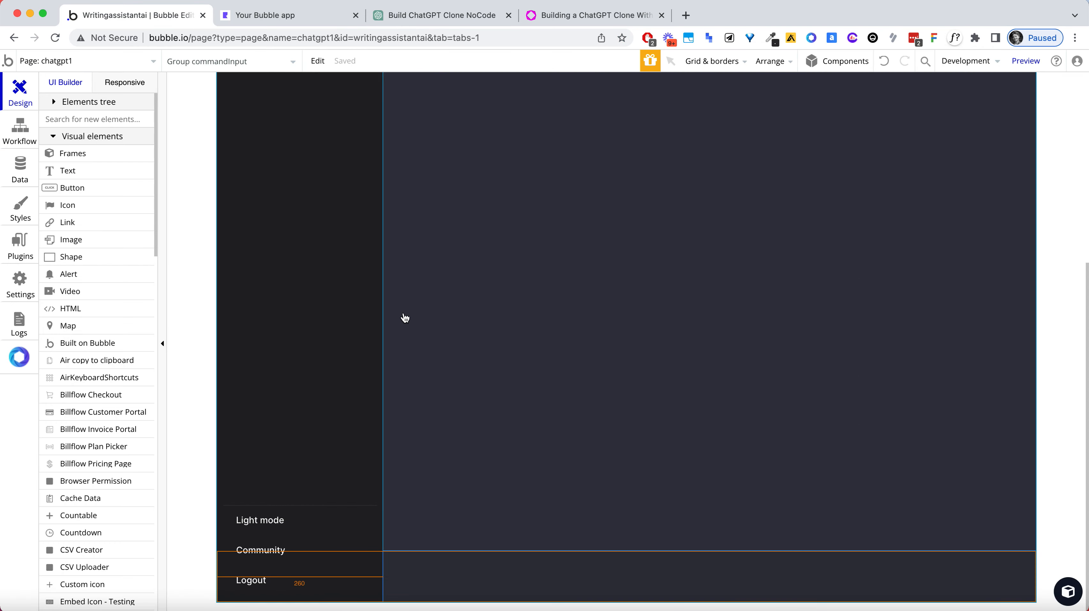
pyautogui.press('super+f')
pyautogui.write('input')
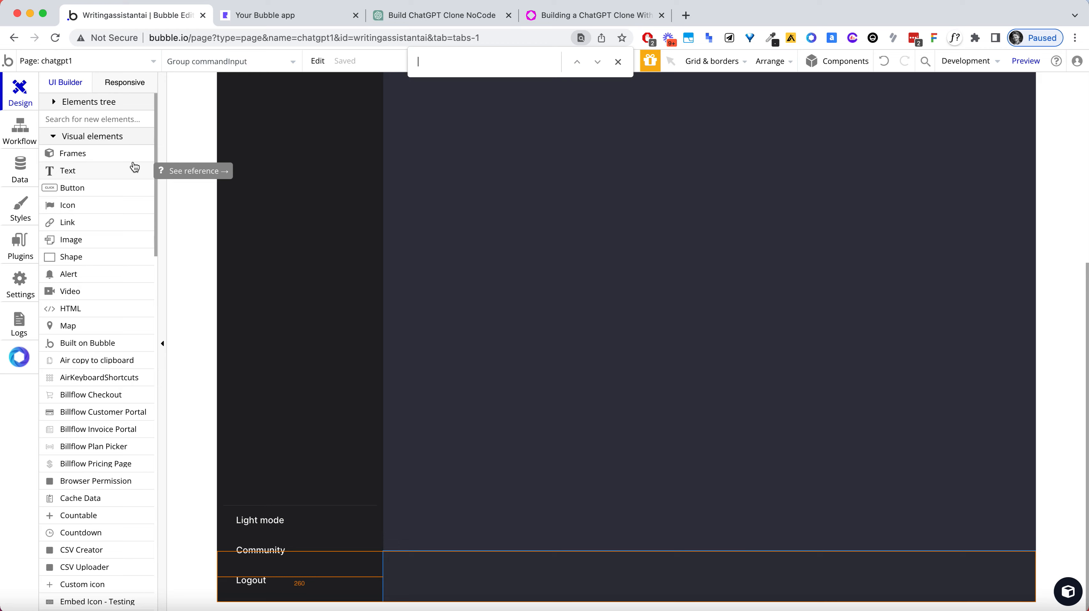
pyautogui.click(618, 61)
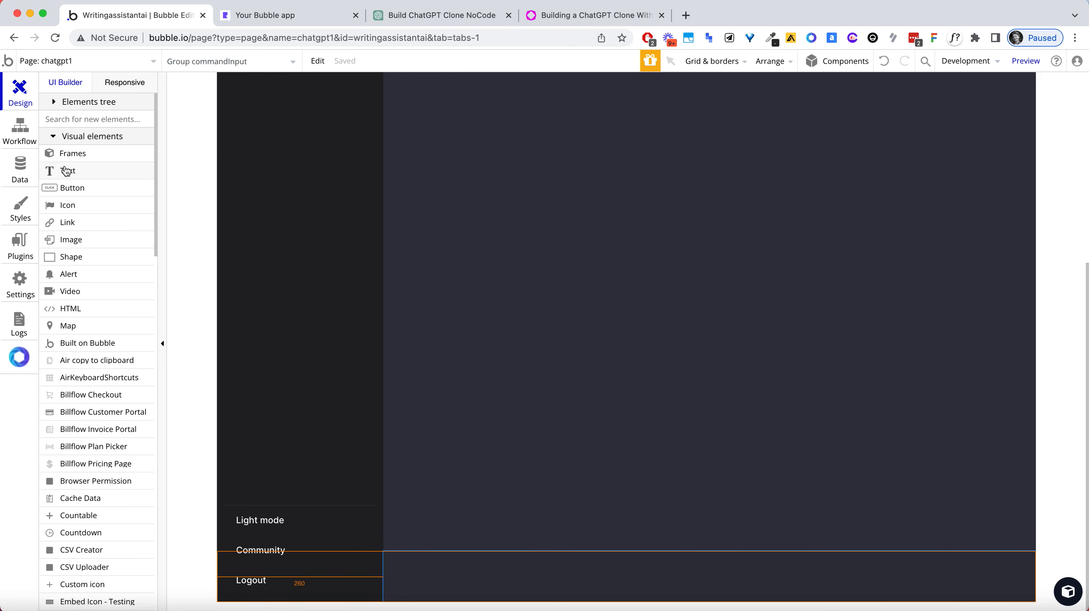
# Draw a group about 585 by 32 px inside Group commandInput and set its container layout to Row
pyautogui.scroll(-15, 85, 214)
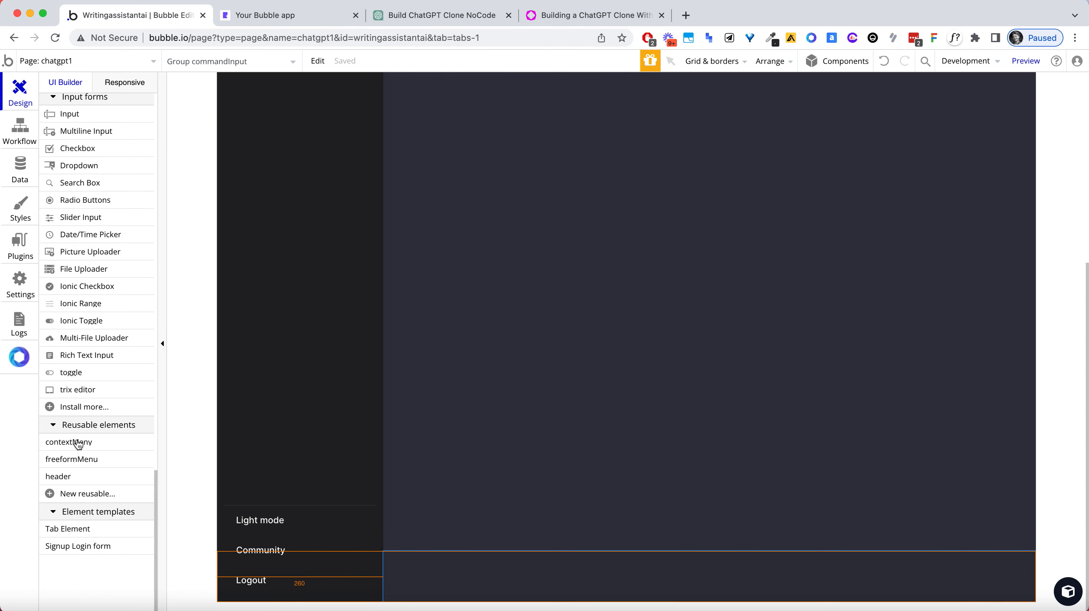
pyautogui.scroll(15, 80, 440)
pyautogui.click(53, 138)
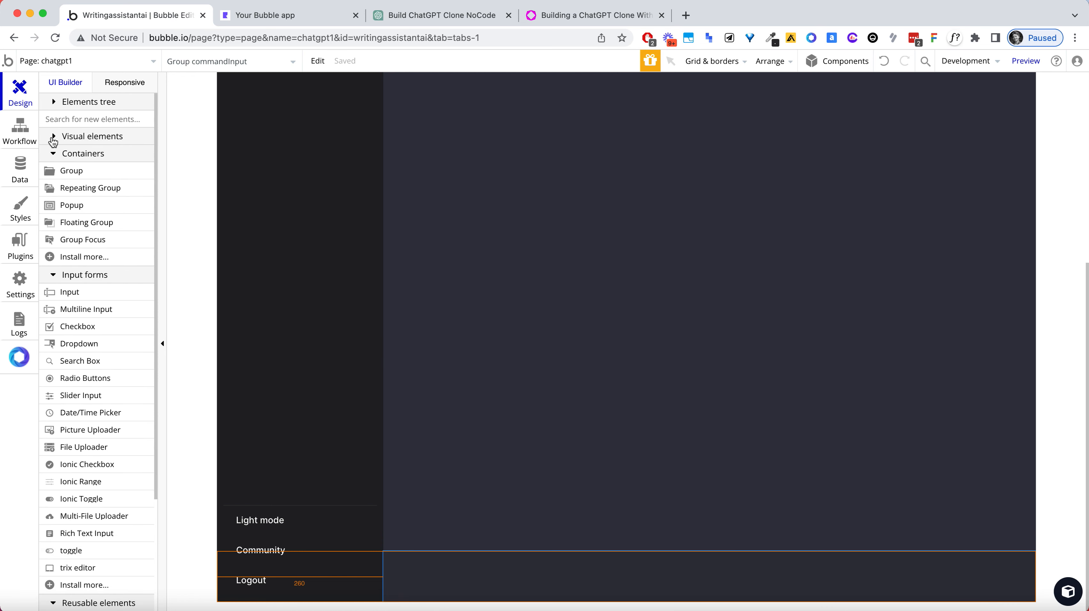
pyautogui.click(56, 173)
pyautogui.moveTo(556, 562); pyautogui.dragTo(940, 587)
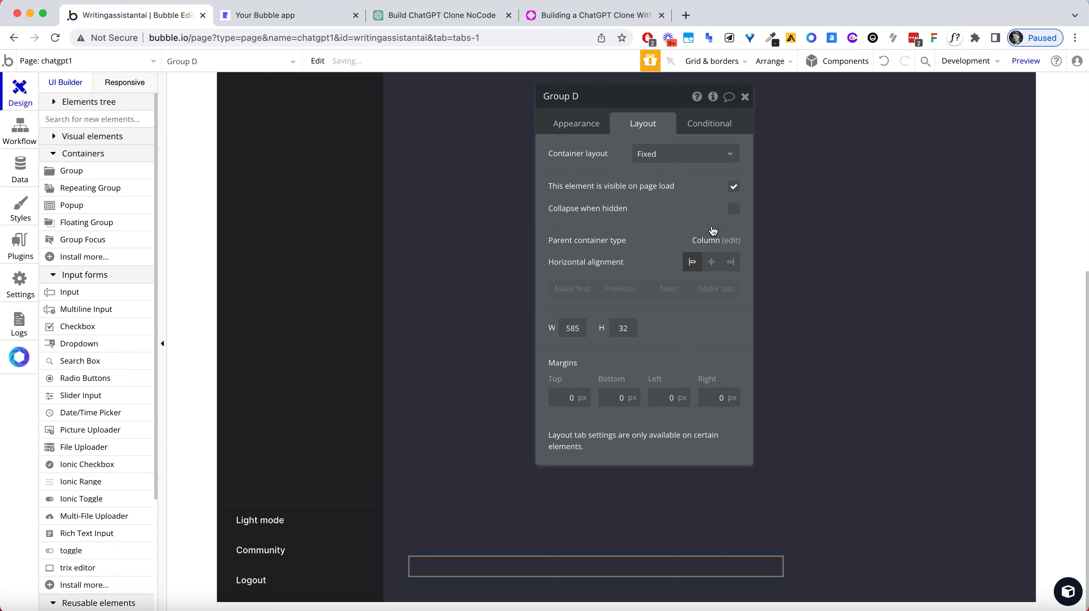
pyautogui.click(673, 153)
pyautogui.click(665, 209)
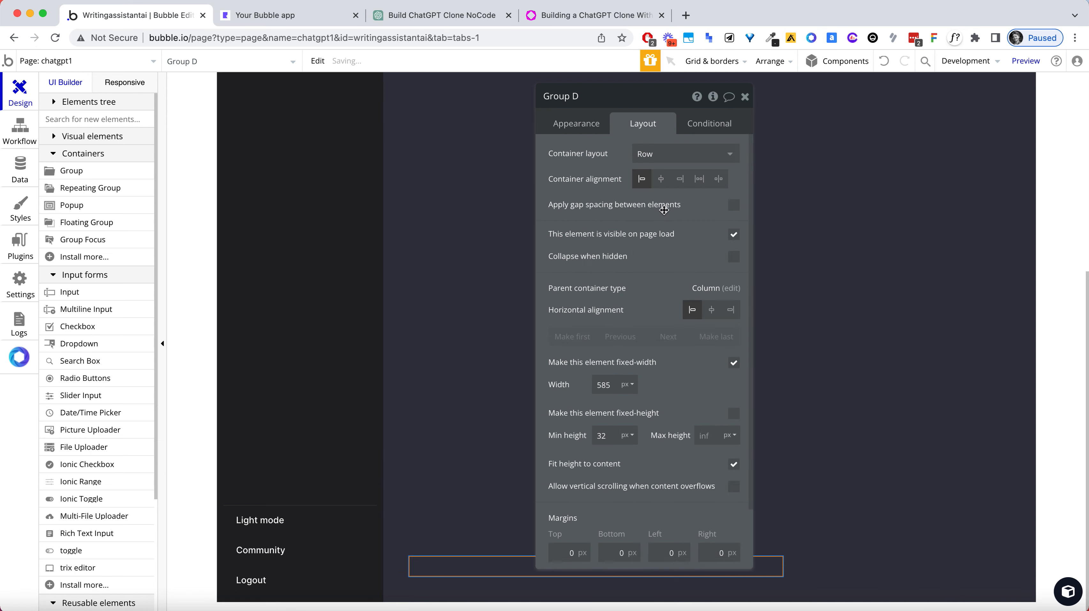
# Check ChatGPT's message input and the page preview, and centre Group D's container alignment and horizontal alignment in the Bubble editor
pyautogui.click(437, 23)
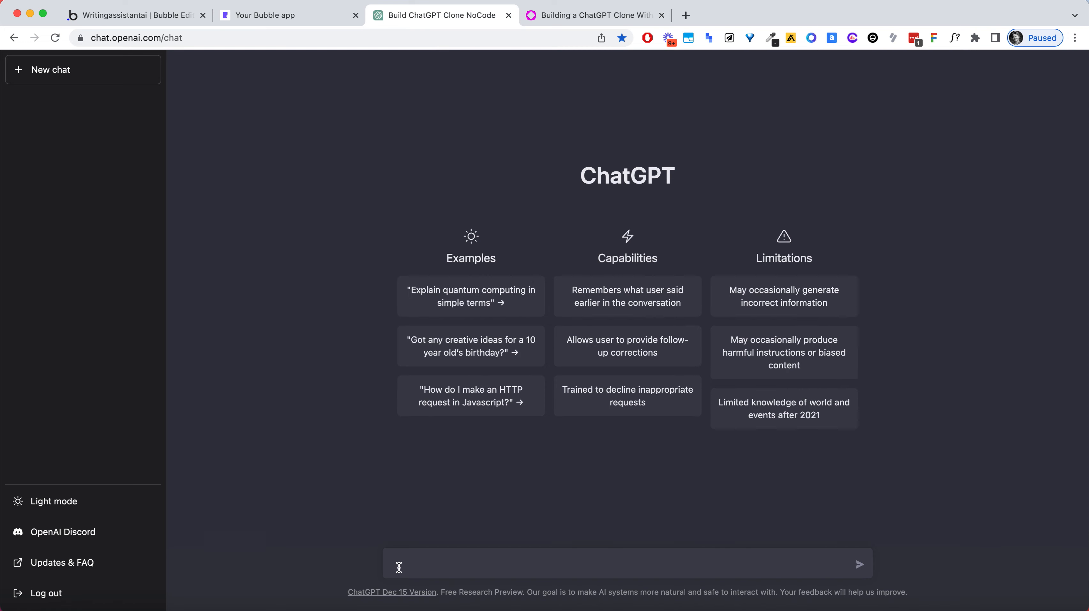
pyautogui.click(255, 21)
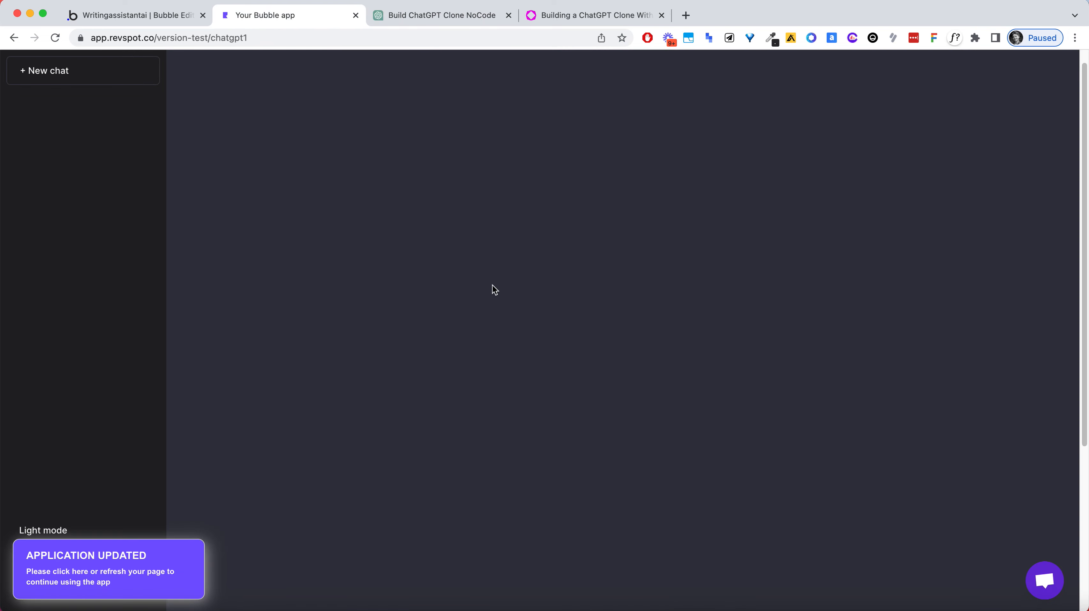
pyautogui.click(170, 18)
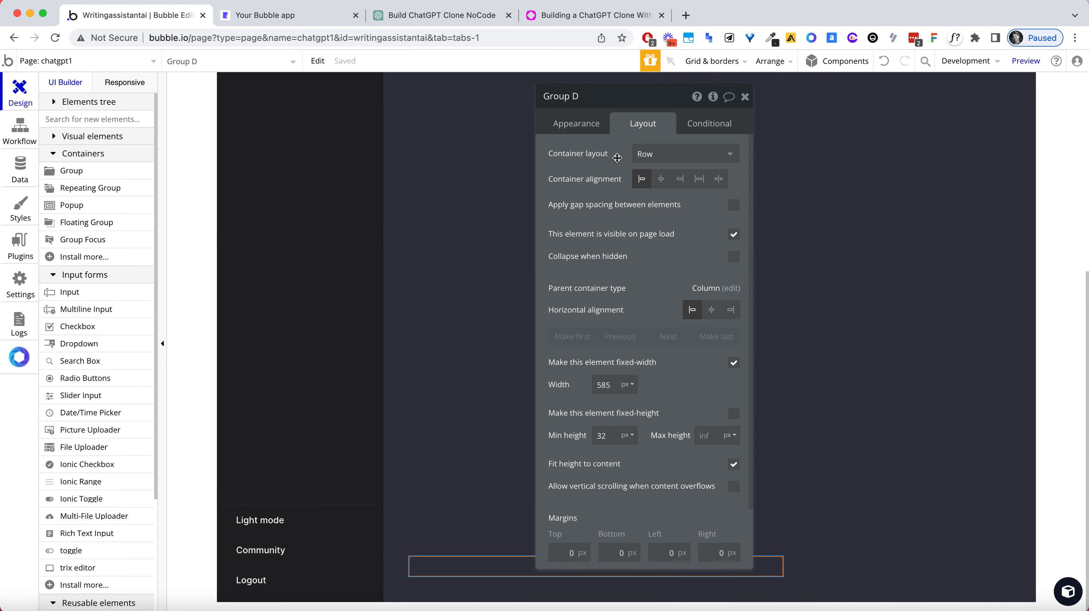
pyautogui.click(662, 179)
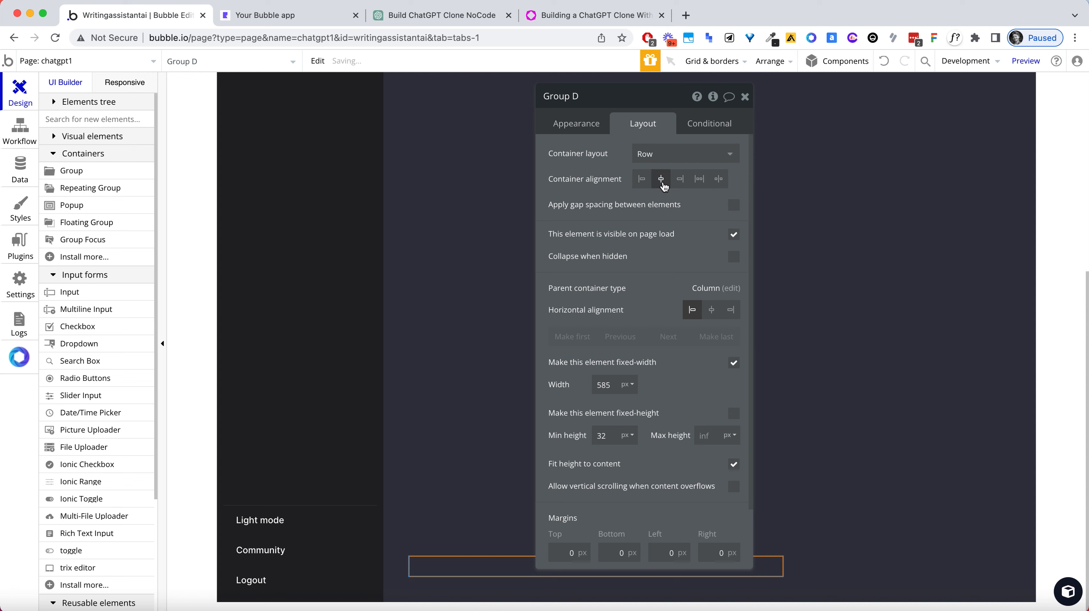
pyautogui.click(715, 316)
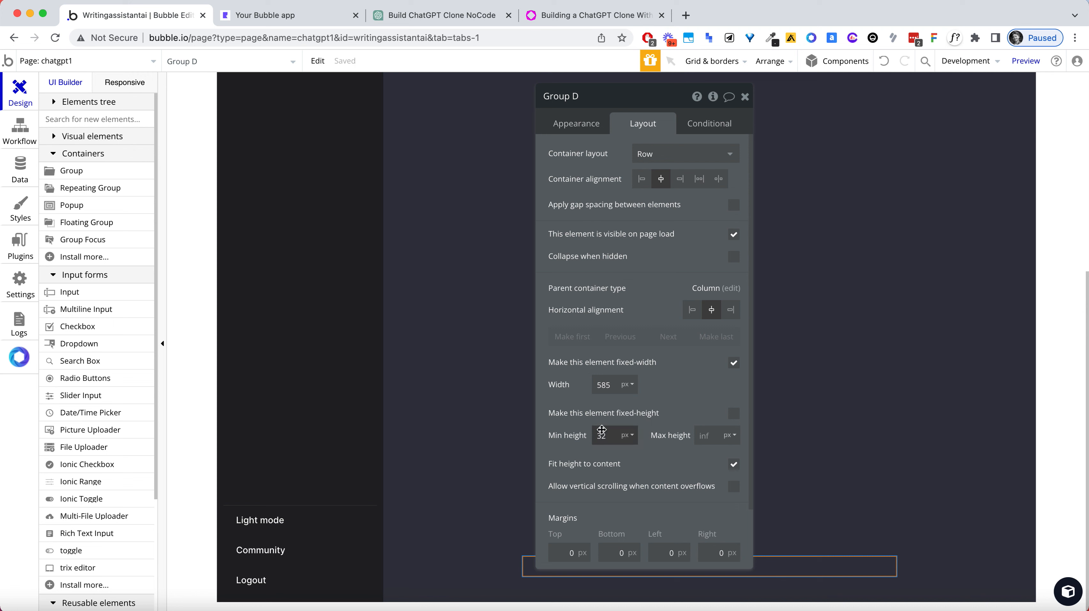
# Set Group D's fixed width to 600 px and its minimum height to 50 px
pyautogui.doubleClick(606, 385)
pyautogui.write('600')
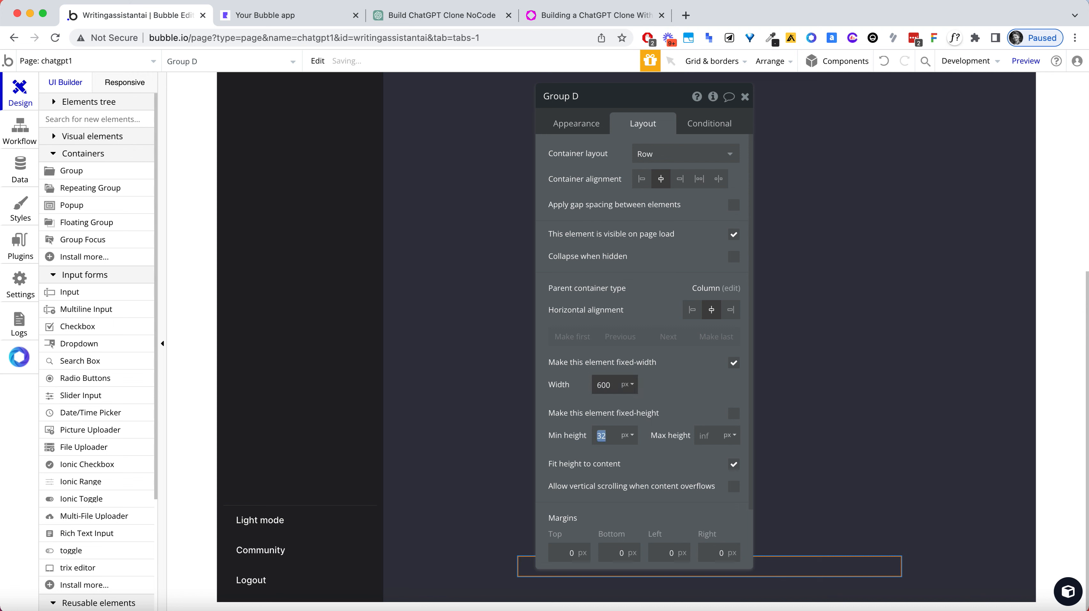
pyautogui.press('Tab')
pyautogui.write('80')
pyautogui.doubleClick(617, 433)
pyautogui.write('50')
pyautogui.press('Tab')
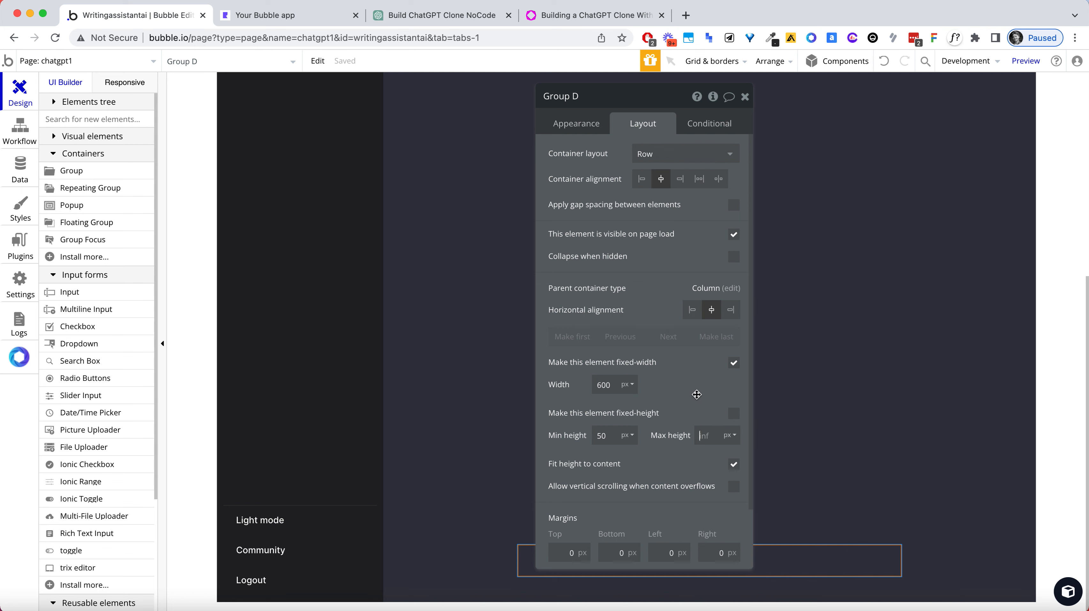
pyautogui.scroll(-3, 702, 407)
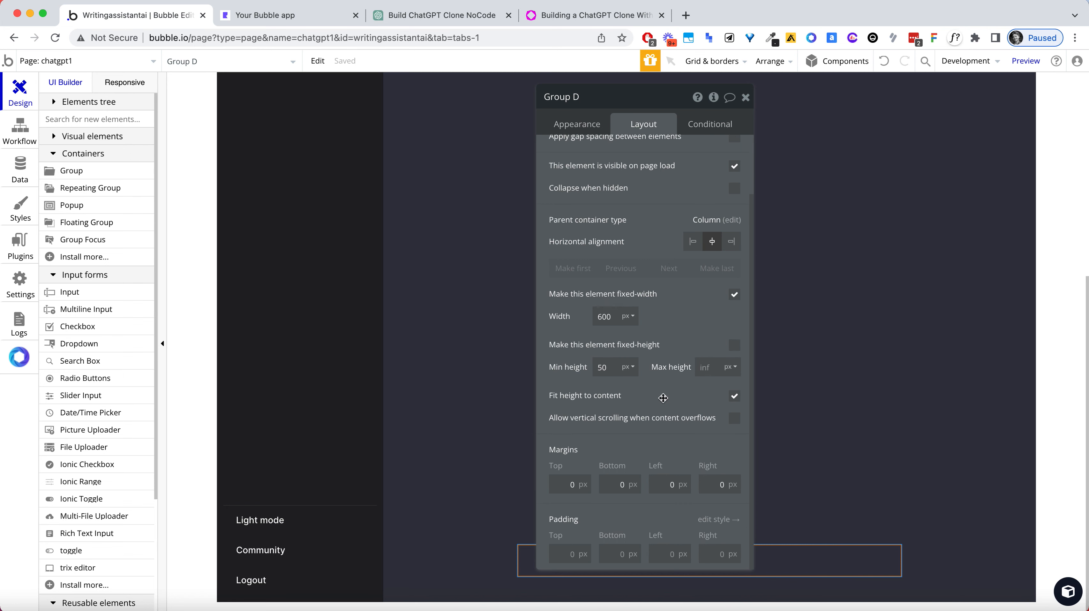
# Remove the Default Group style from Group D and set its border roundness to 8
pyautogui.click(575, 123)
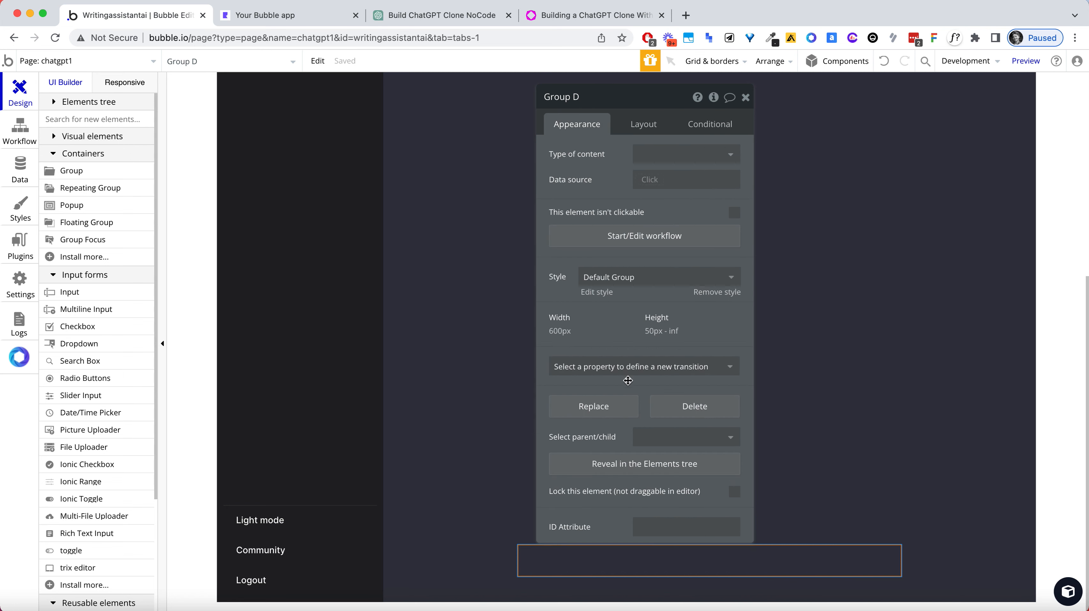
pyautogui.click(717, 292)
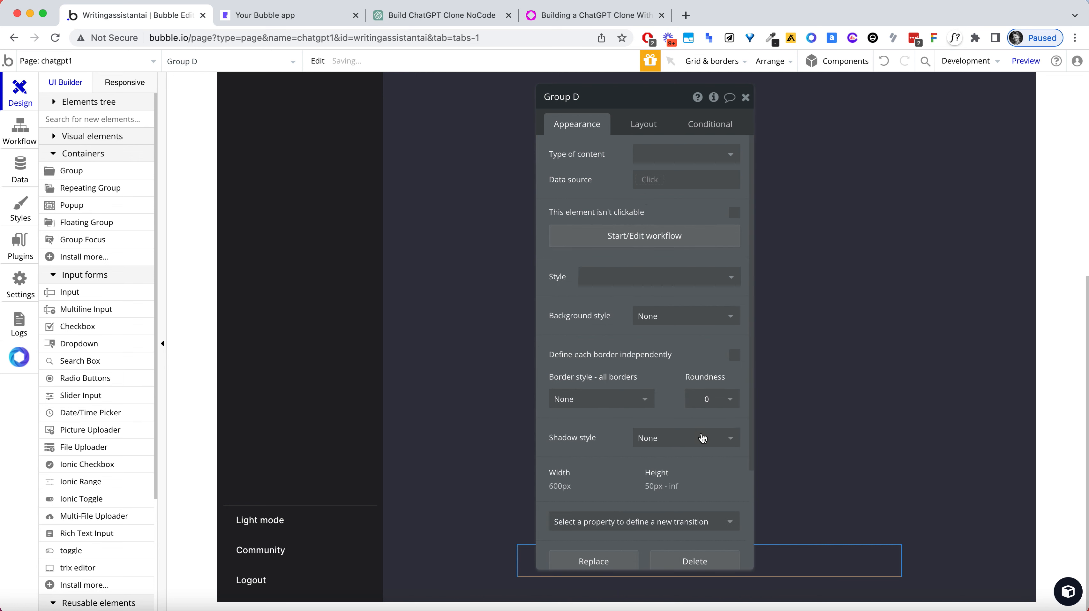
pyautogui.scroll(-1, 703, 439)
pyautogui.click(704, 374)
pyautogui.doubleClick(709, 377)
pyautogui.press('Return')
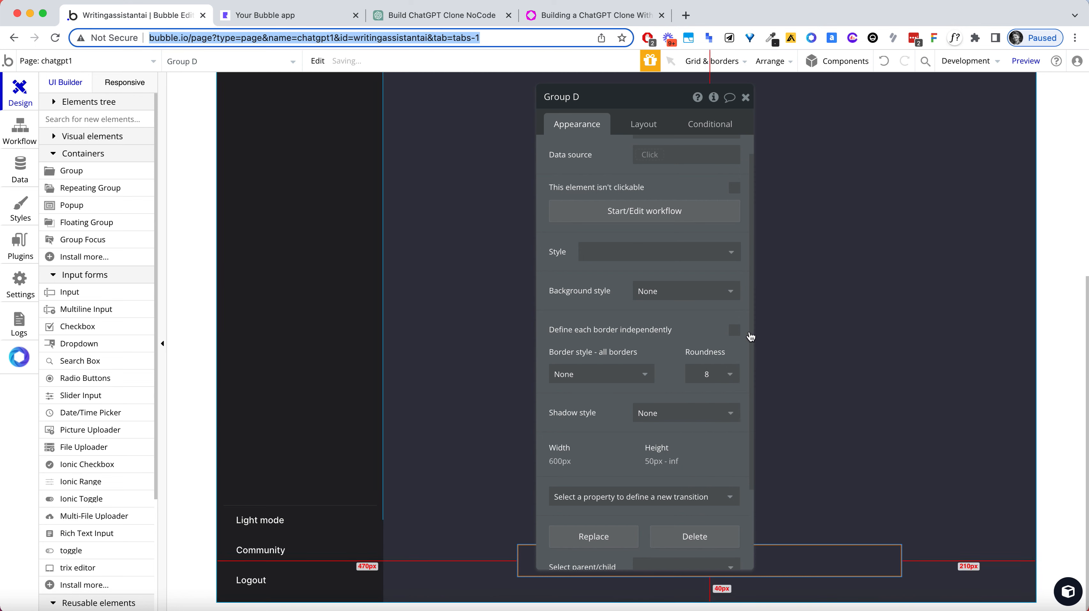
pyautogui.click(746, 97)
# Pick the colour #343541 from the ChatGPT page near its message input and return to the Bubble editor
pyautogui.click(482, 16)
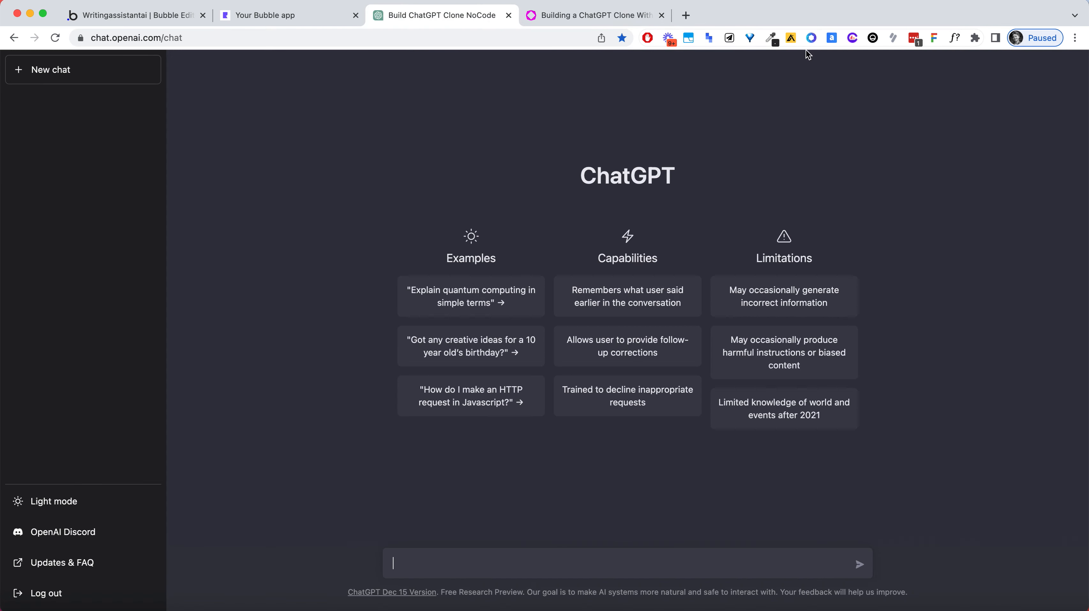
pyautogui.click(770, 37)
pyautogui.click(761, 56)
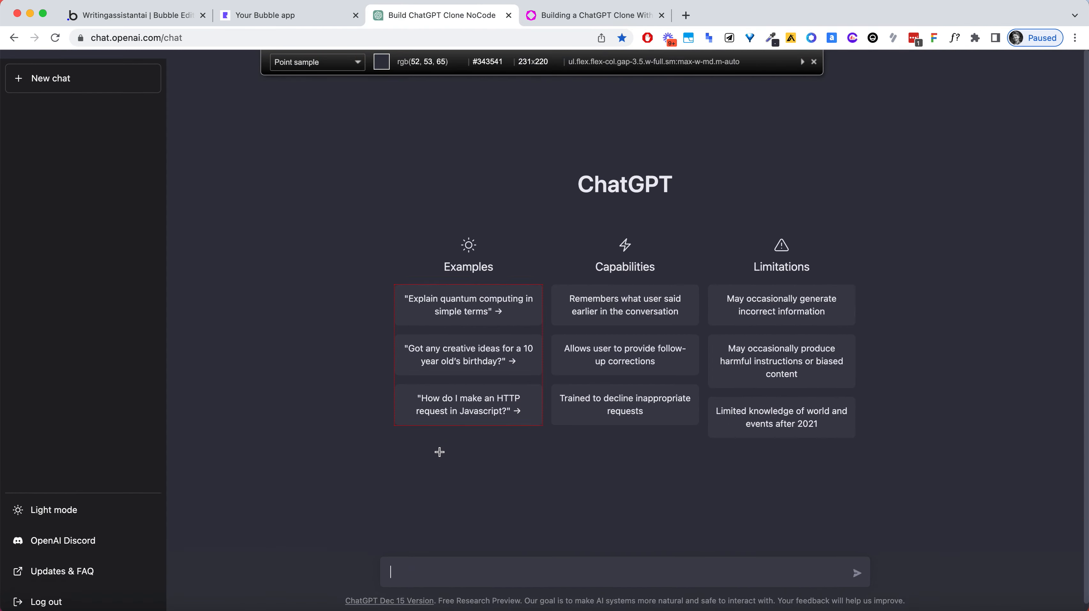
pyautogui.click(473, 594)
pyautogui.click(132, 12)
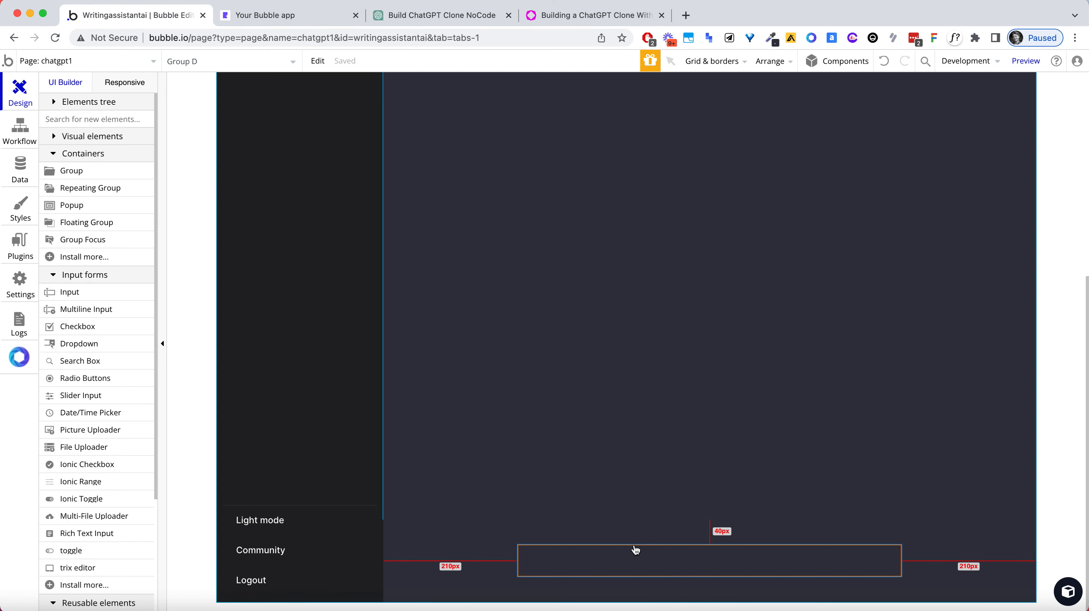
# Give Group D a flat colour background and set the colour to #343541
pyautogui.click(646, 565)
pyautogui.click(653, 292)
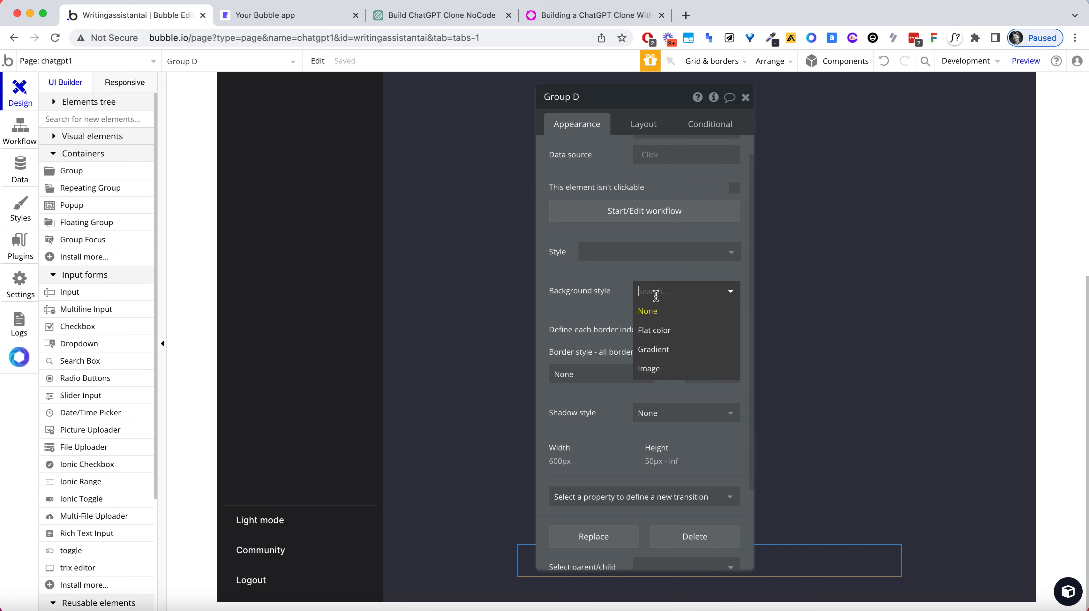
pyautogui.click(653, 329)
pyautogui.click(652, 315)
pyautogui.click(651, 315)
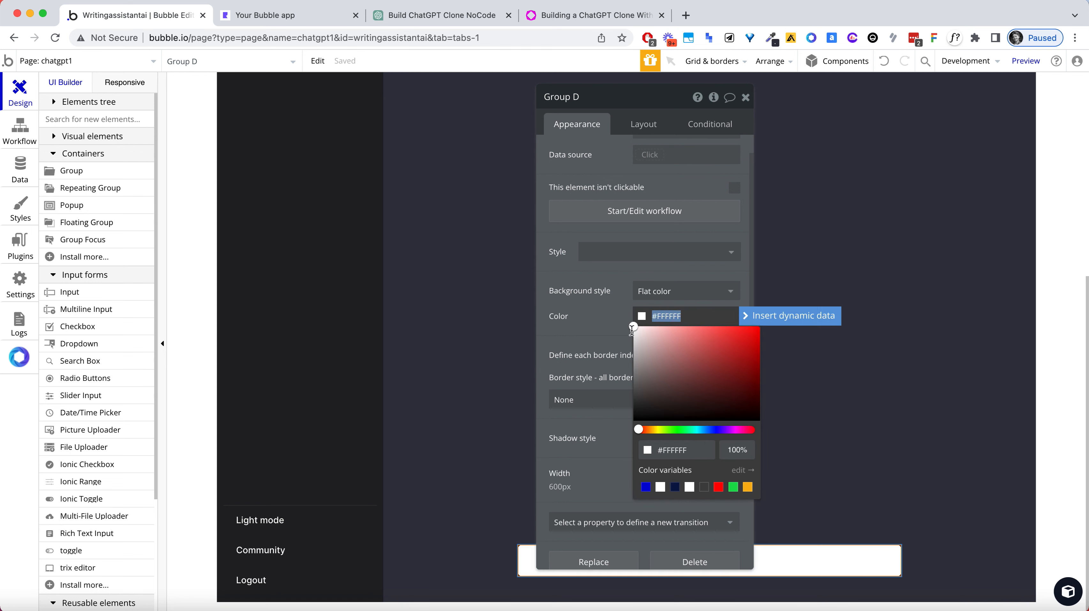
pyautogui.press('super+v')
pyautogui.click(842, 374)
pyautogui.click(871, 546)
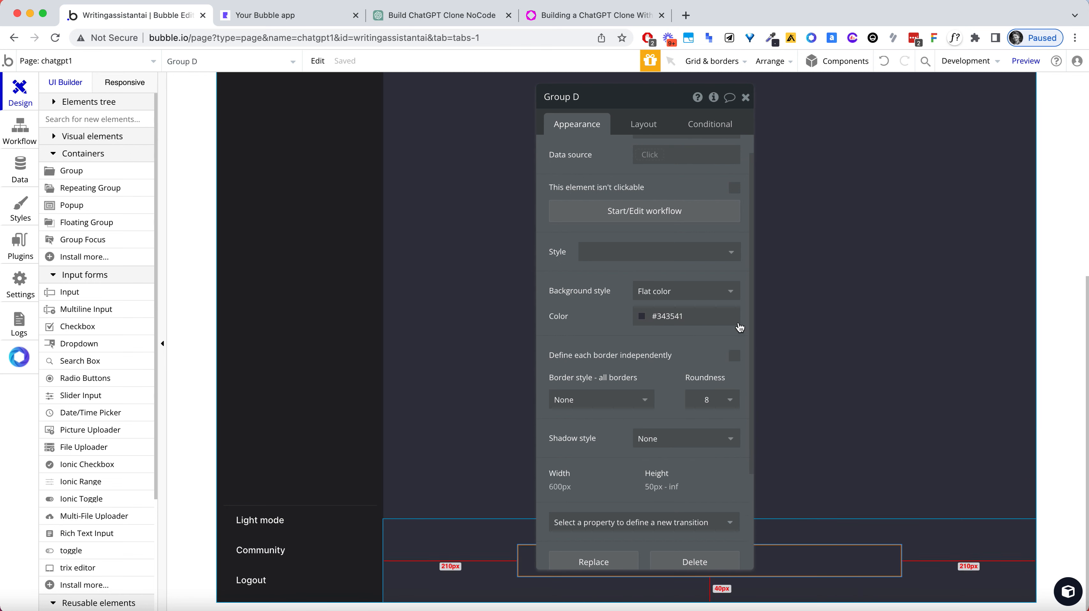
# Pick the colour #40414F from ChatGPT's message input box and return to the Bubble editor
pyautogui.click(382, 16)
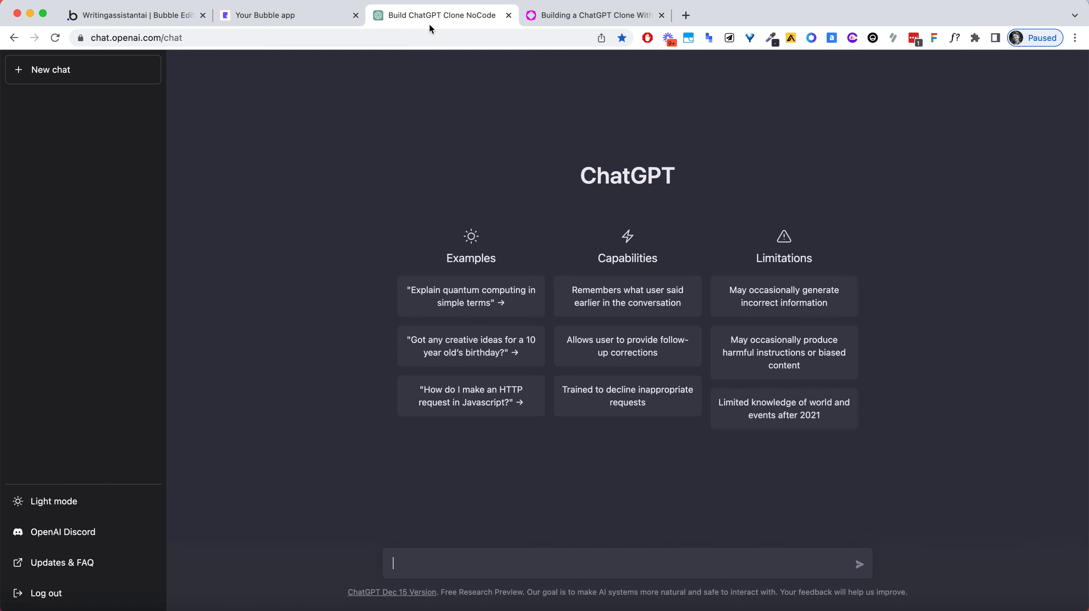
pyautogui.click(771, 40)
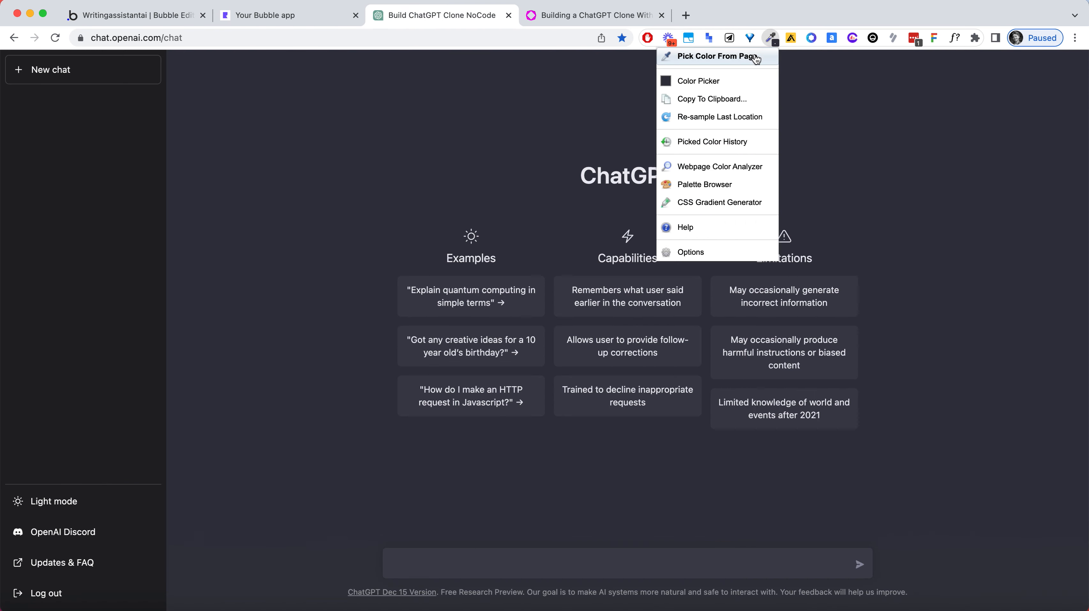
pyautogui.click(723, 56)
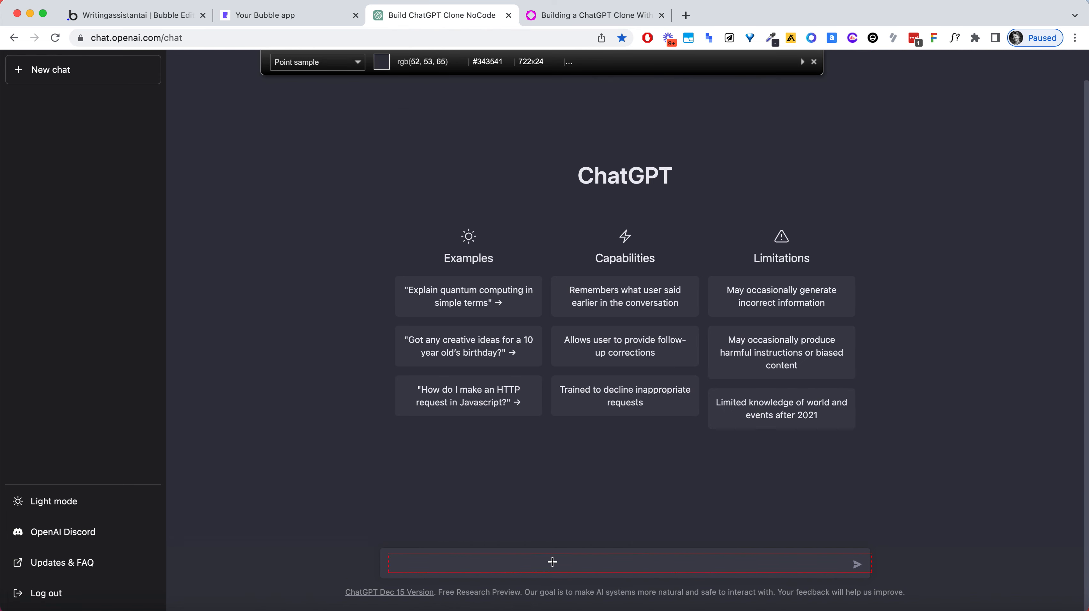
pyautogui.click(549, 519)
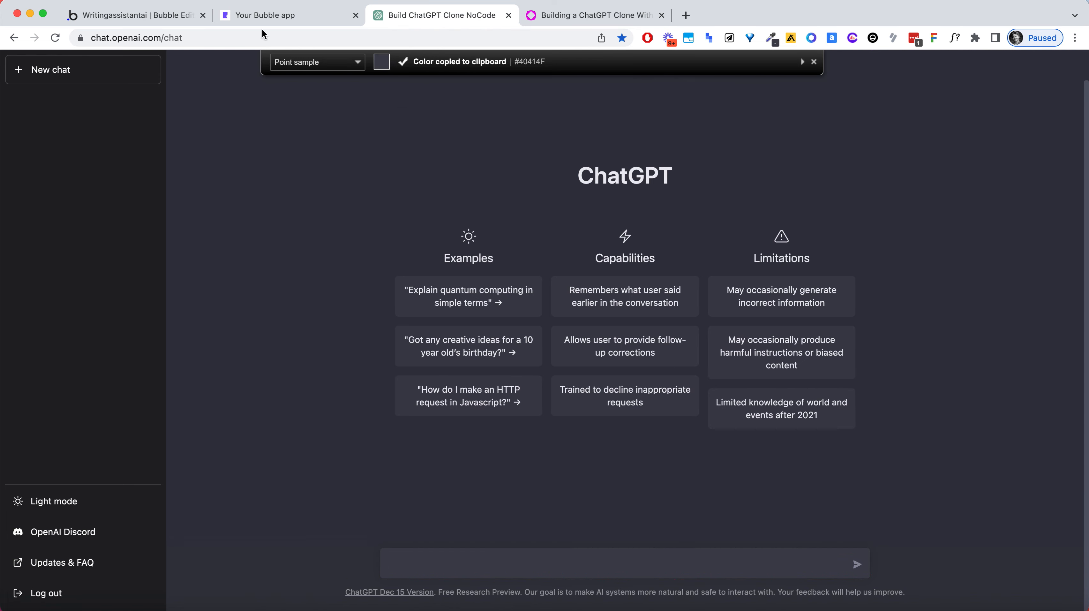
pyautogui.click(141, 15)
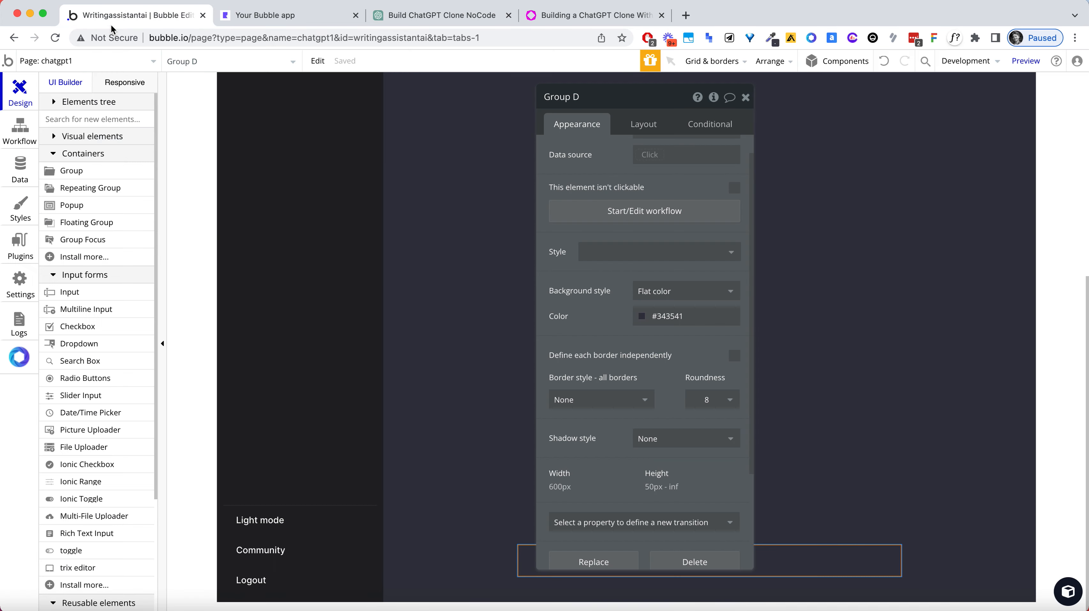
# Set Group D's background colour to #40414F and close its properties
pyautogui.click(670, 316)
pyautogui.press('super+v')
pyautogui.click(608, 322)
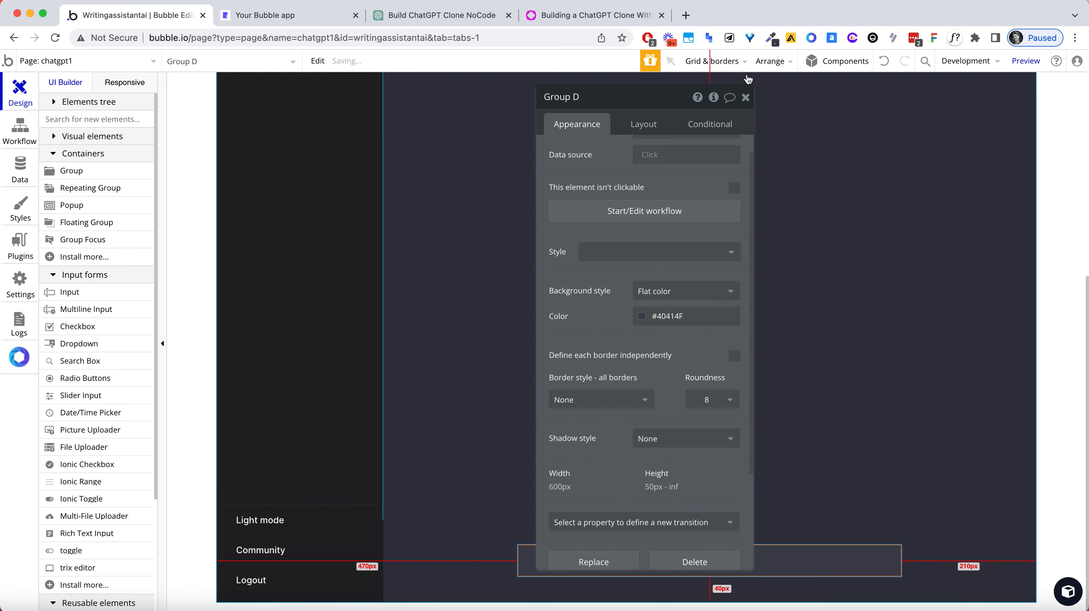
pyautogui.click(746, 97)
pyautogui.click(810, 157)
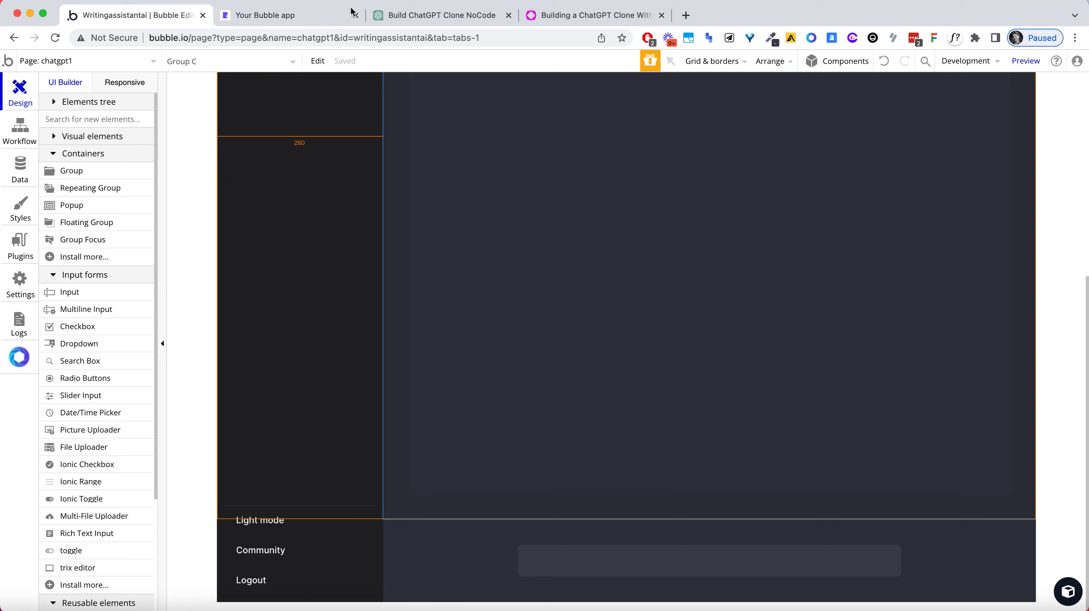
# Compare the input box with the page preview and ChatGPT, and set Group D's minimum height to 48 px
pyautogui.click(312, 16)
pyautogui.click(407, 17)
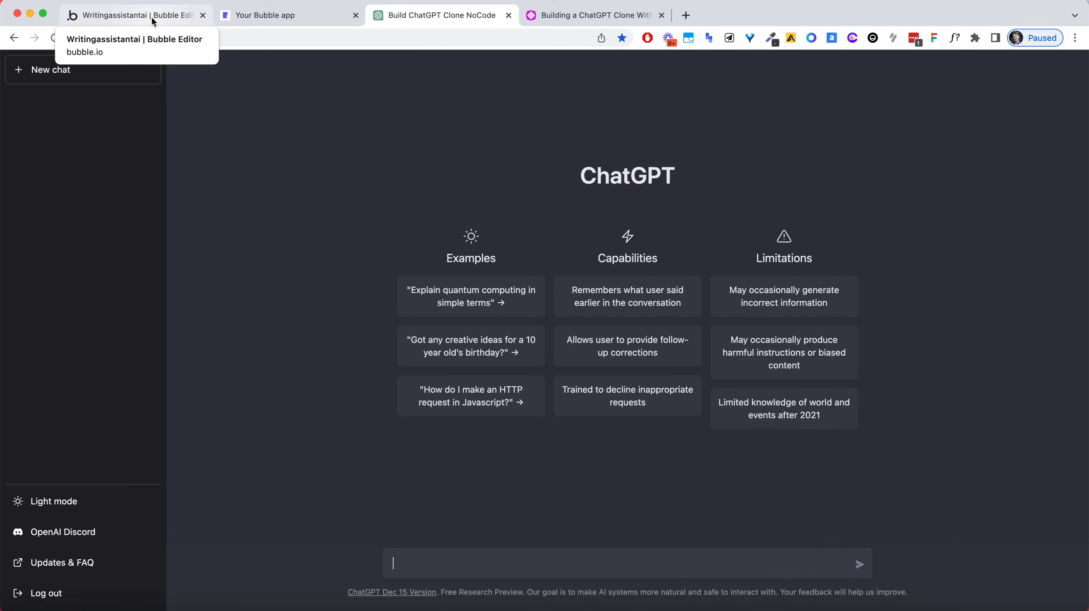
pyautogui.click(153, 17)
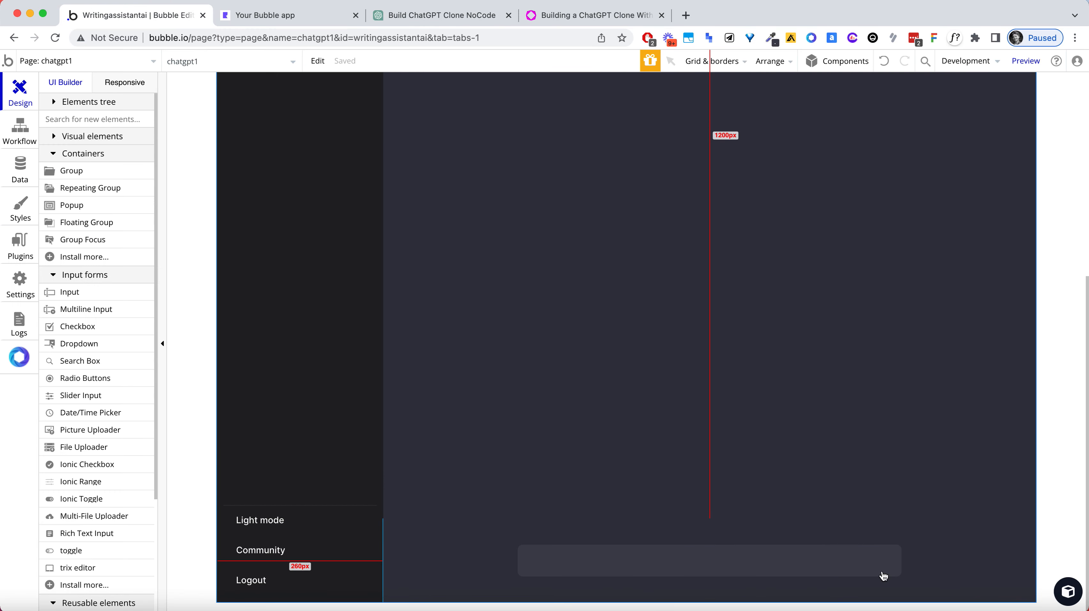
pyautogui.doubleClick(851, 551)
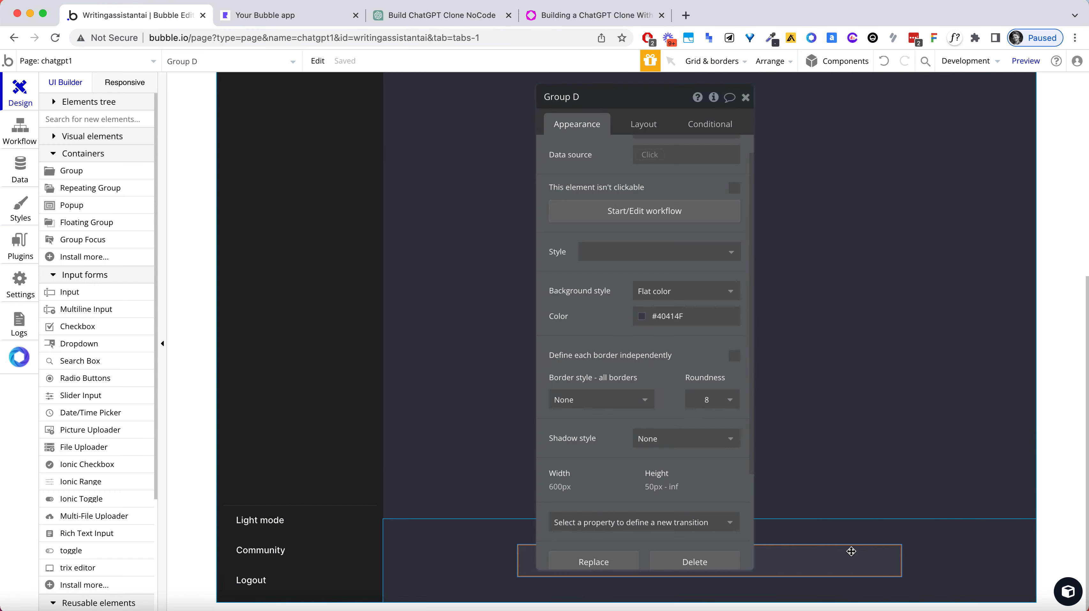
pyautogui.doubleClick(710, 399)
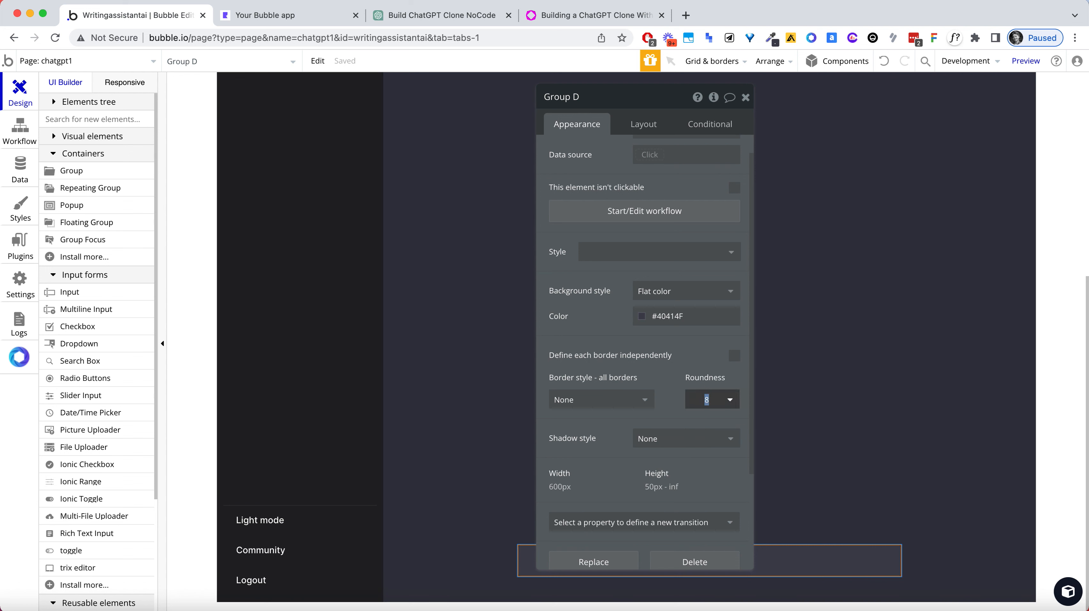
pyautogui.click(640, 125)
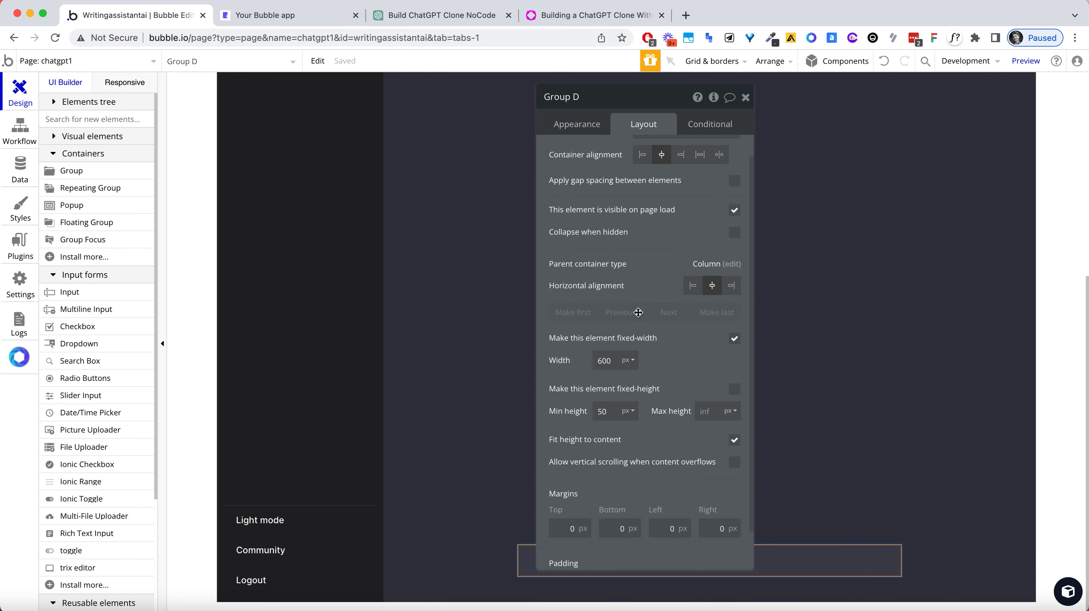
pyautogui.click(609, 409)
pyautogui.write('48')
pyautogui.press('Tab')
pyautogui.click(891, 490)
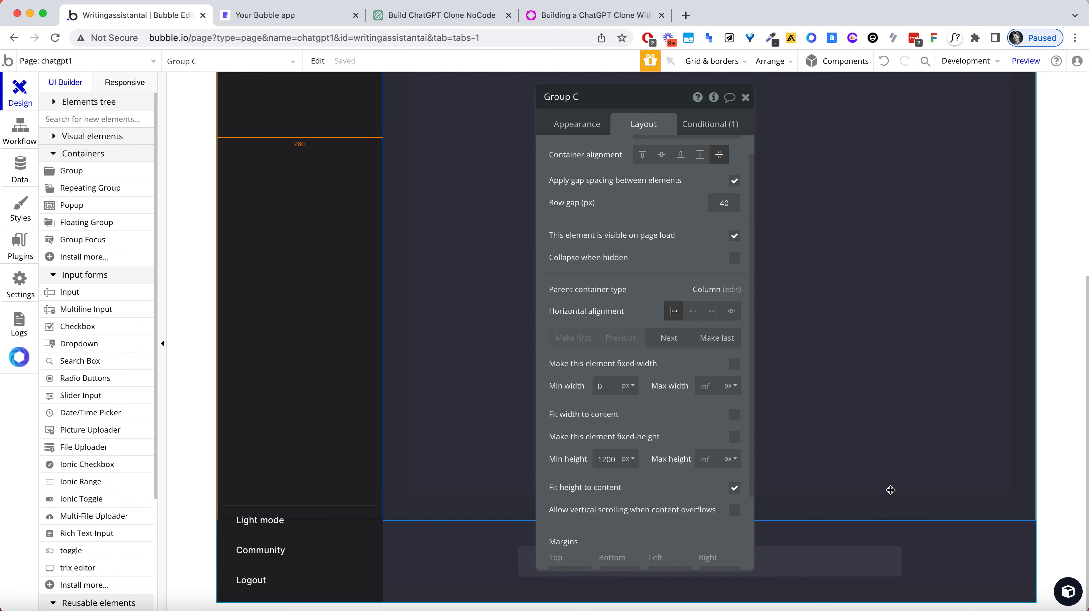
# Set Group D's fixed width to 800 px, compare it with ChatGPT's input box, and close its properties
pyautogui.click(894, 564)
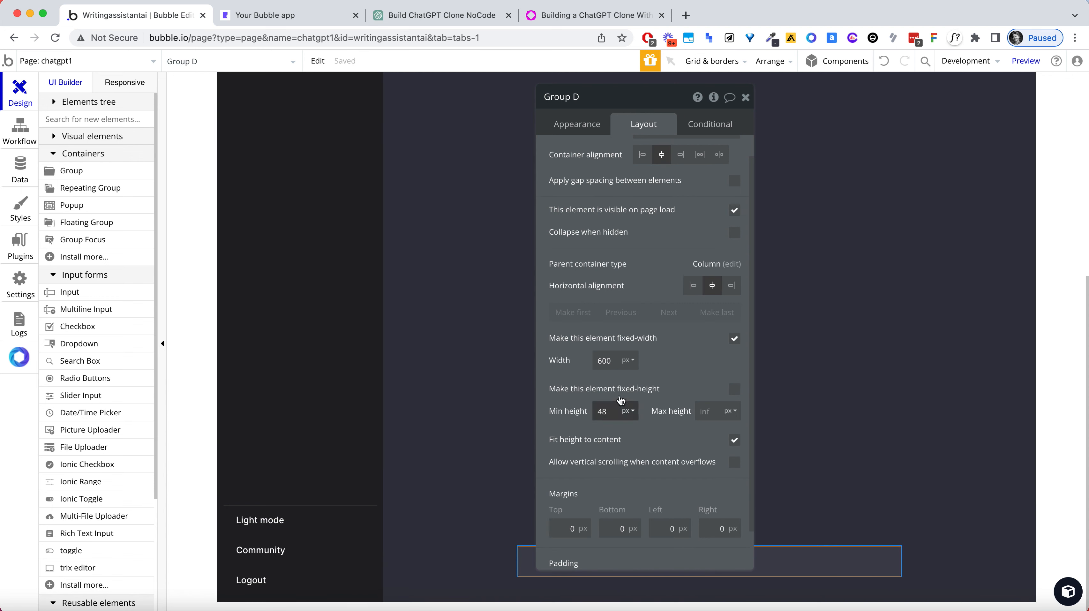
pyautogui.doubleClick(605, 361)
pyautogui.write('800')
pyautogui.press('Tab')
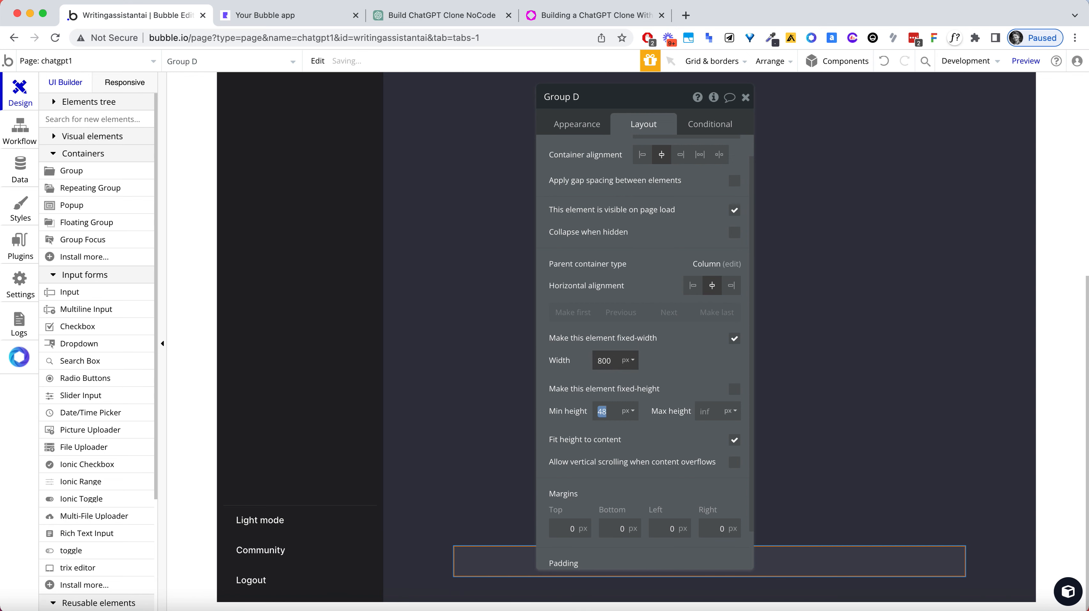
pyautogui.click(440, 14)
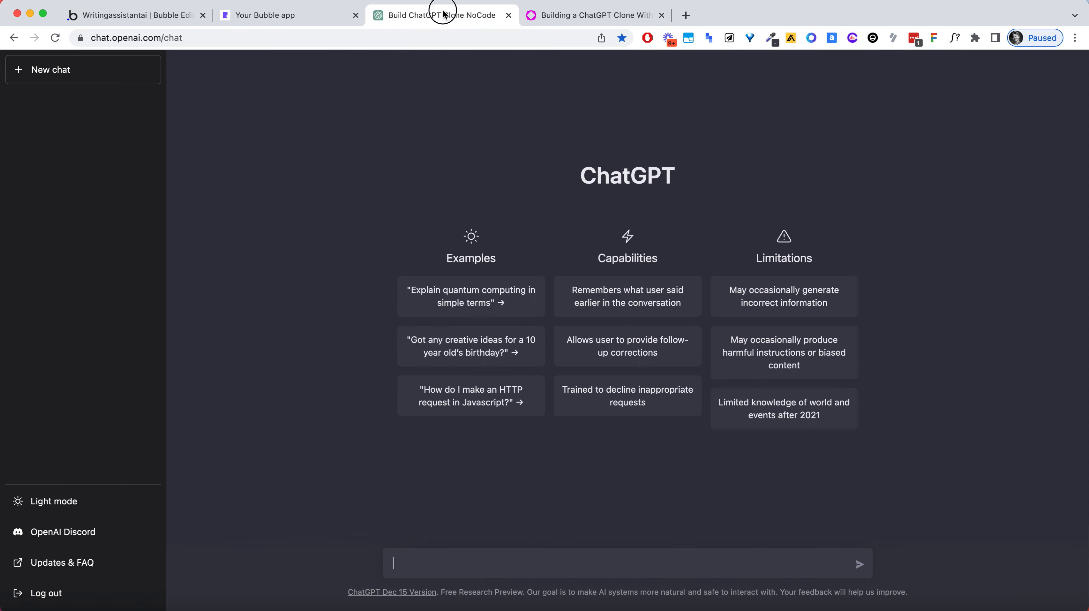
pyautogui.click(127, 15)
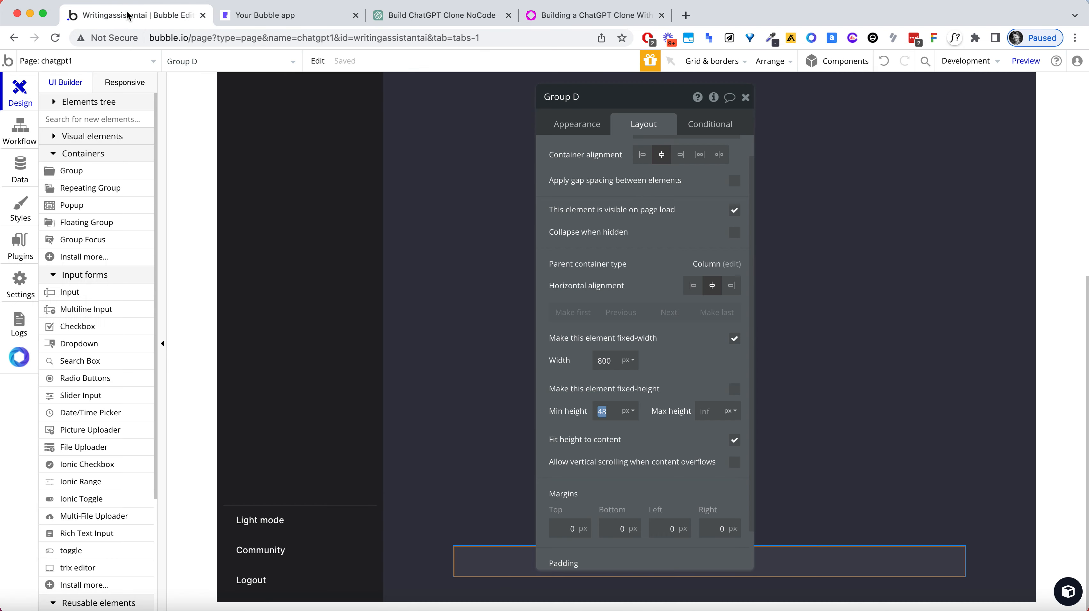
pyautogui.click(745, 98)
pyautogui.click(1057, 162)
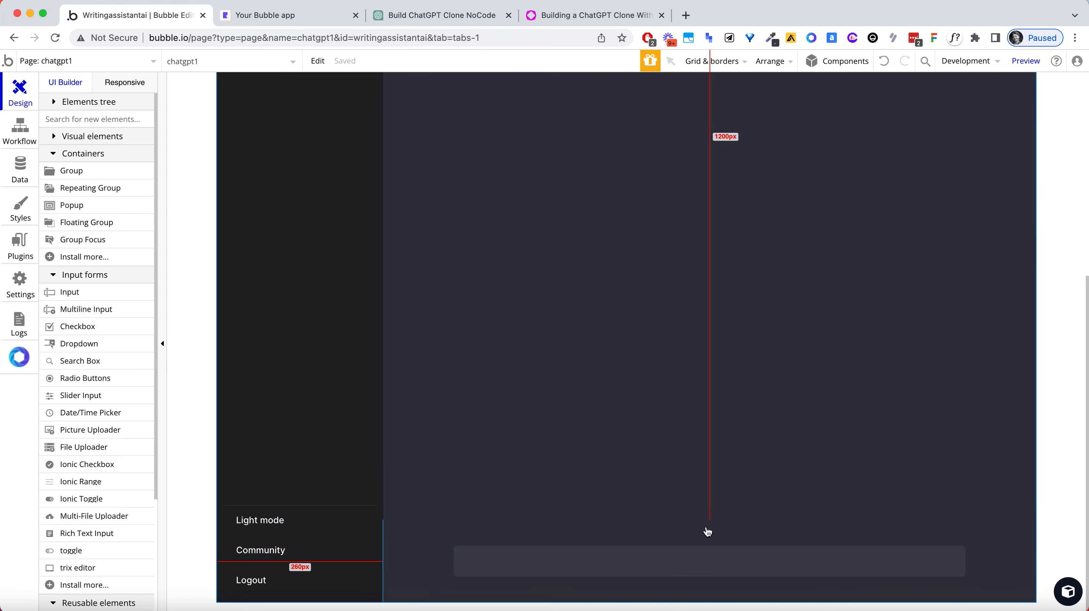
# Give Group D an Outset shadow with the box shadow colour #000000
pyautogui.doubleClick(711, 555)
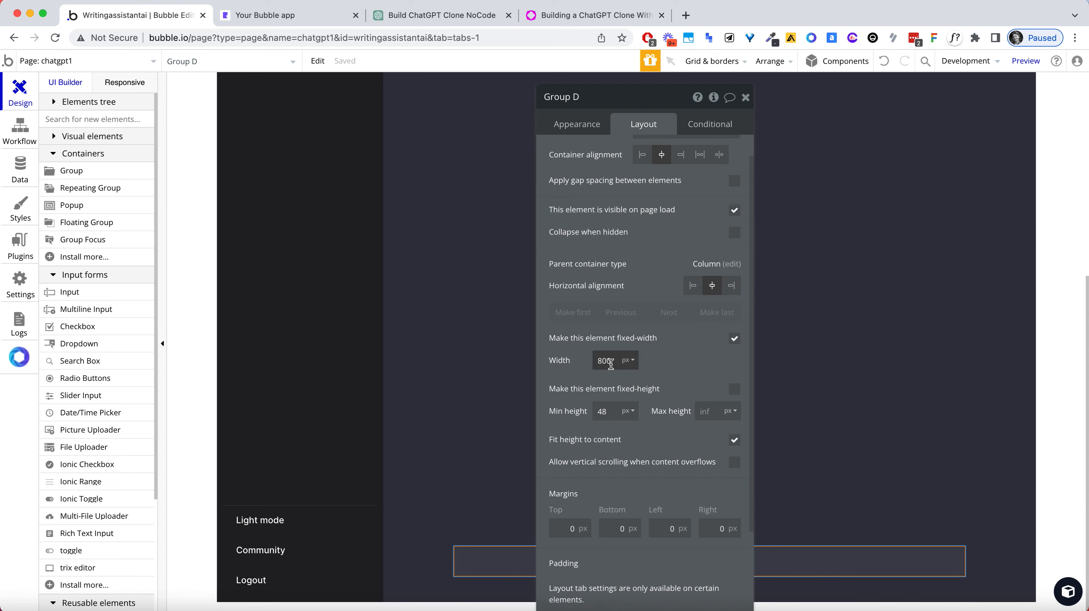
pyautogui.scroll(-2, 615, 361)
pyautogui.click(577, 124)
pyautogui.scroll(-2, 621, 280)
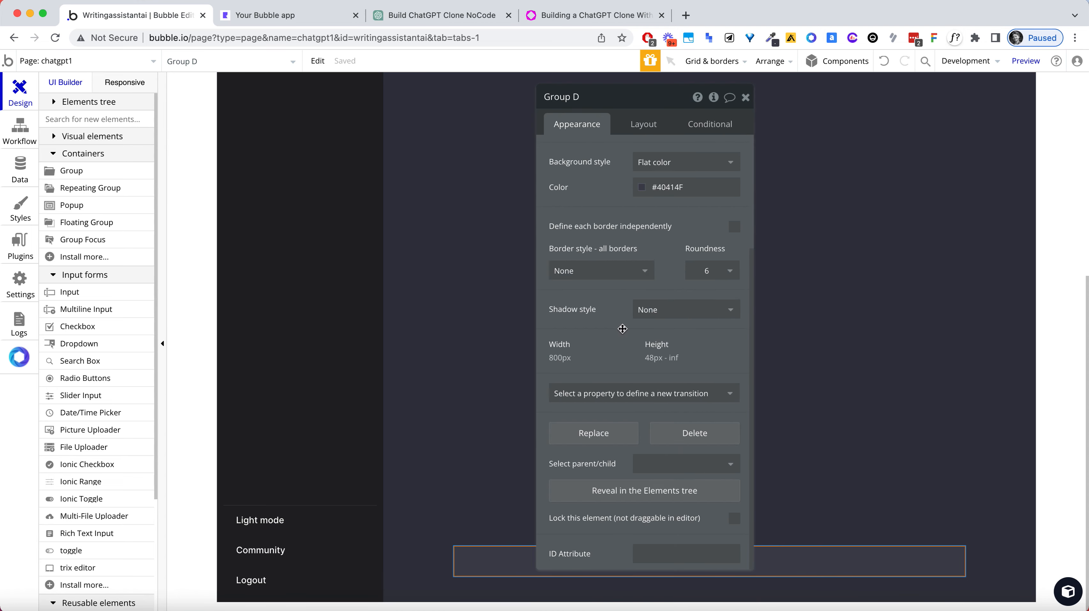
pyautogui.click(666, 311)
pyautogui.click(670, 355)
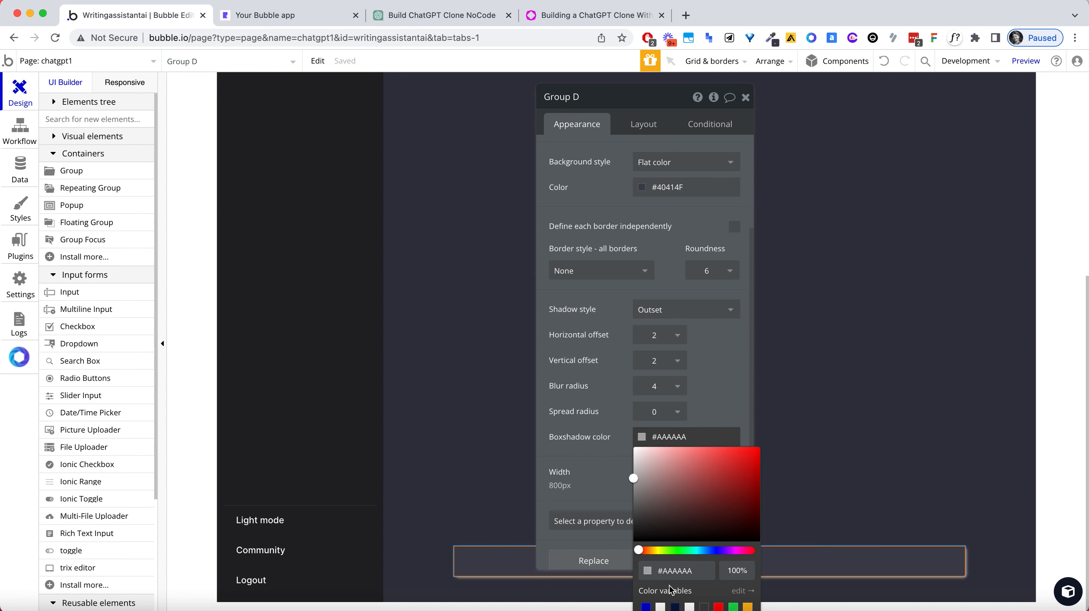
pyautogui.click(663, 572)
pyautogui.write('000000')
pyautogui.press('Tab')
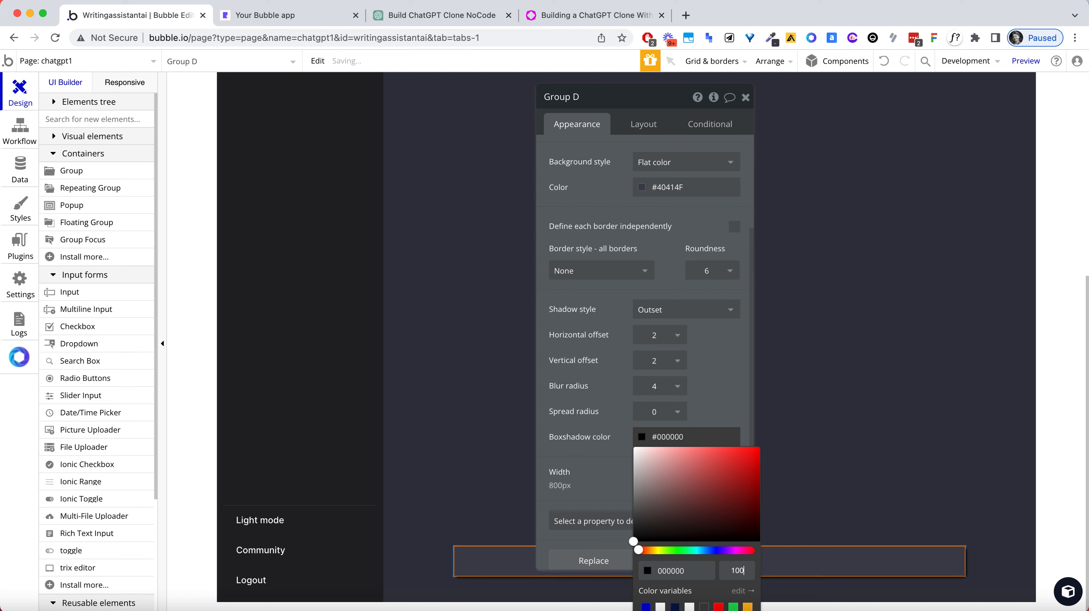
pyautogui.click(720, 377)
# Set Group D's shadow to horizontal offset 0, vertical offset 2 and blur radius 1, and view it on the canvas
pyautogui.click(671, 338)
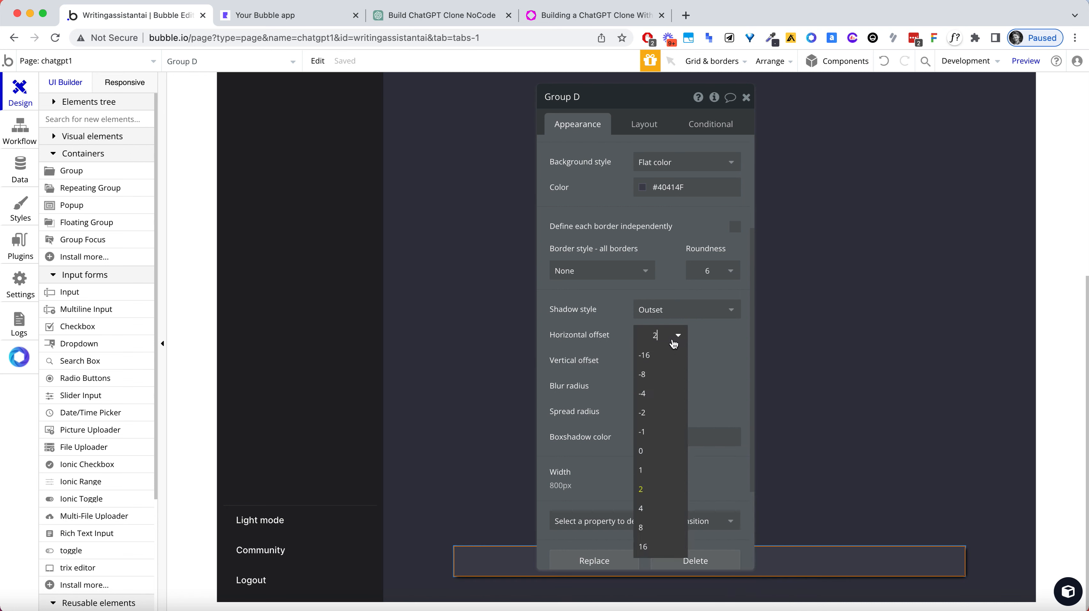
pyautogui.click(663, 453)
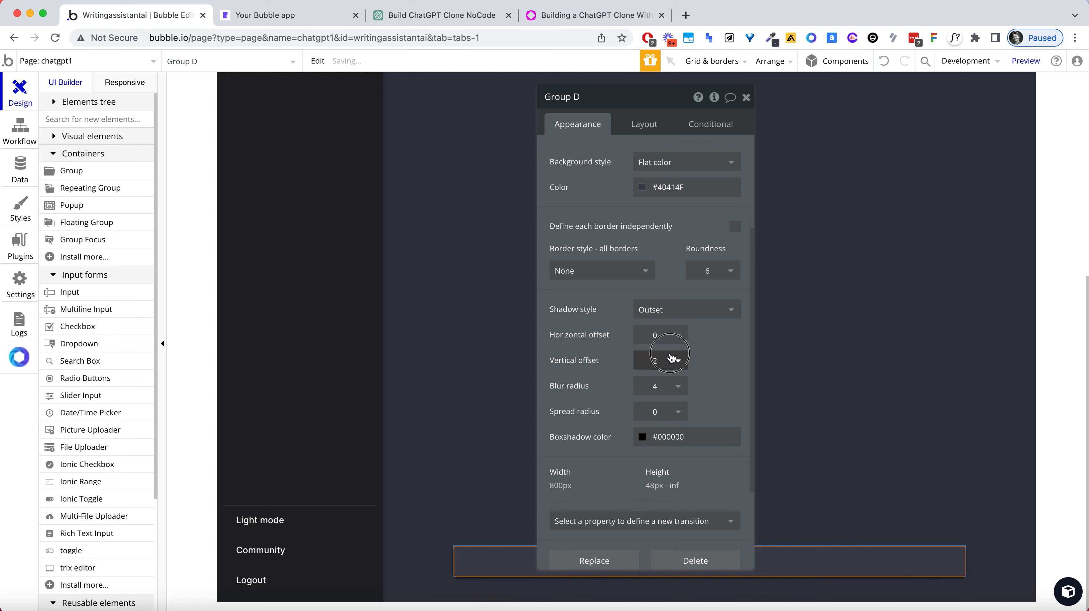
pyautogui.click(657, 361)
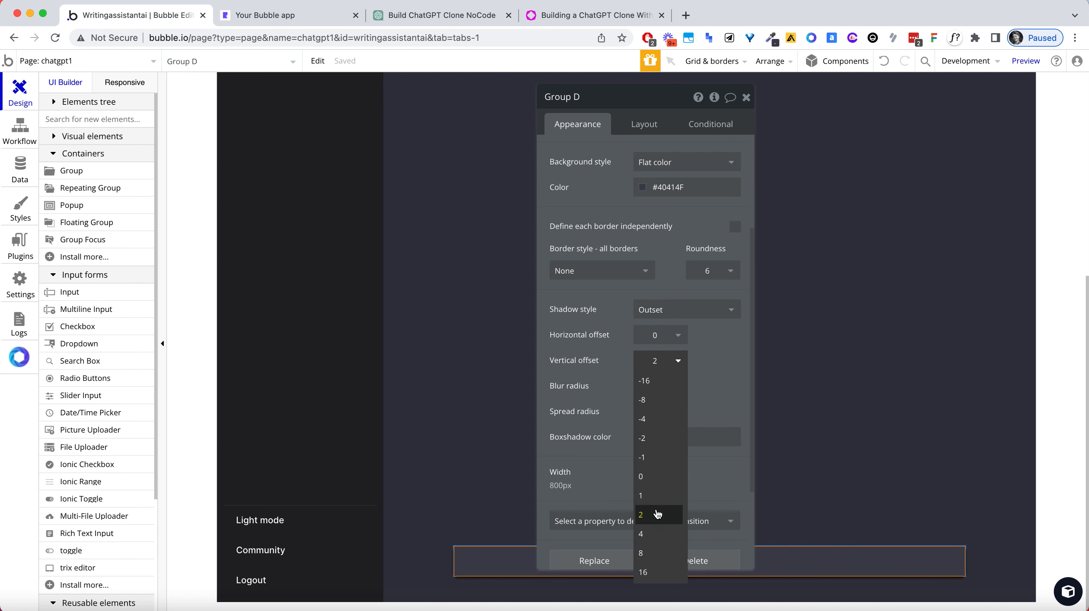
pyautogui.click(657, 514)
pyautogui.click(668, 385)
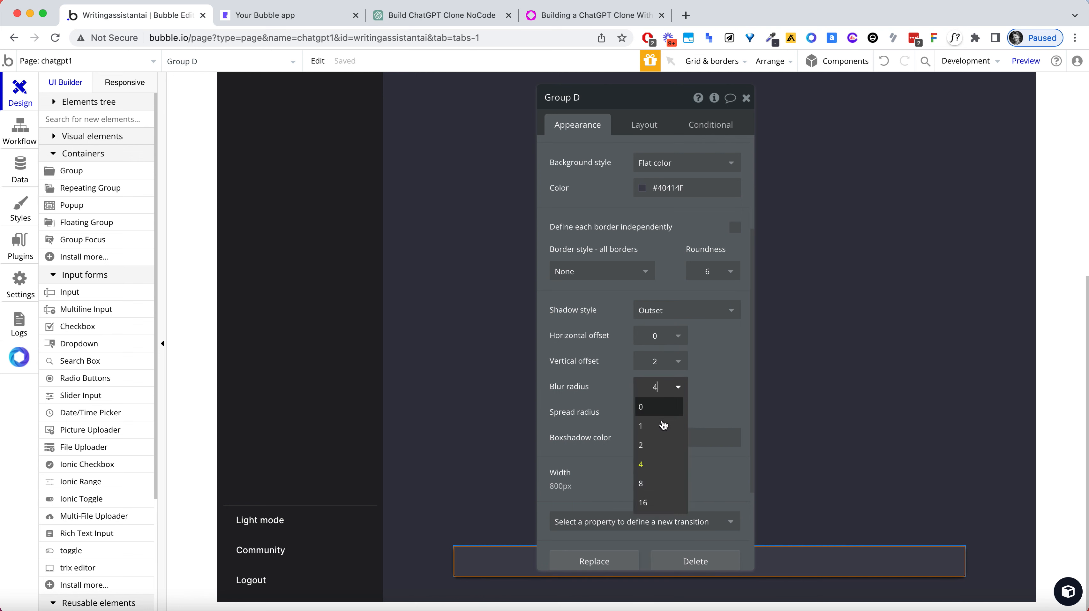
pyautogui.click(659, 424)
pyautogui.click(924, 432)
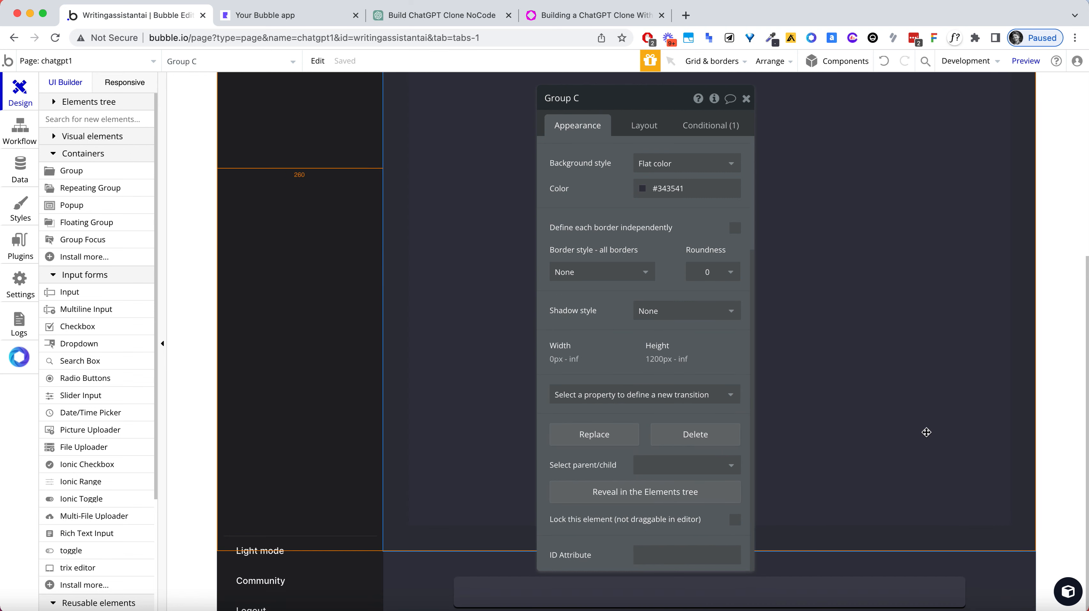
# Set Group D's shadow blur radius to 4 and shadow colour opacity to 15%, and compare it with ChatGPT's input box
pyautogui.click(837, 554)
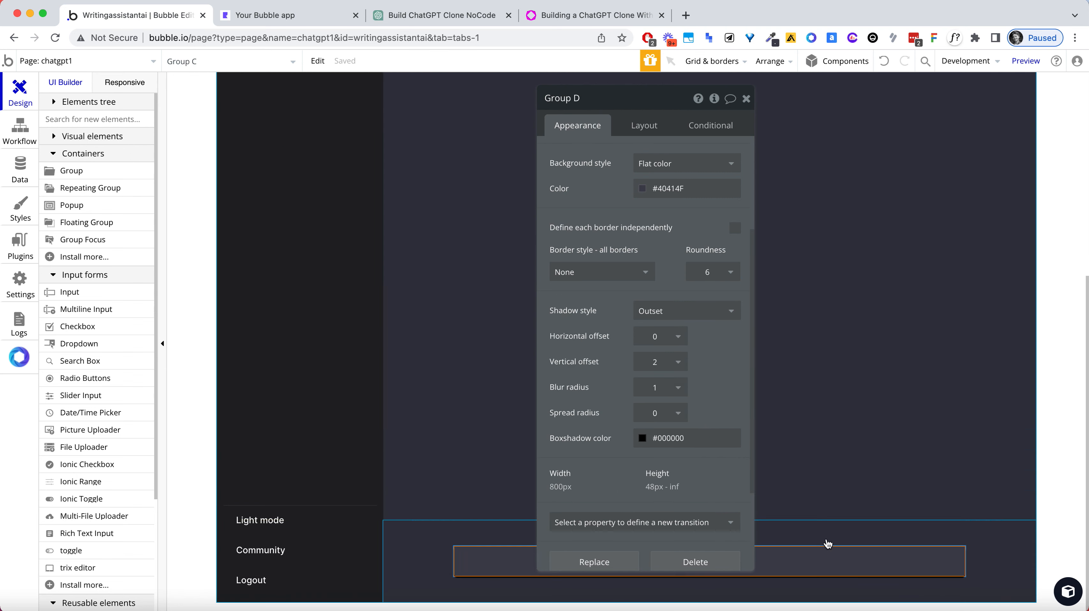
pyautogui.click(668, 387)
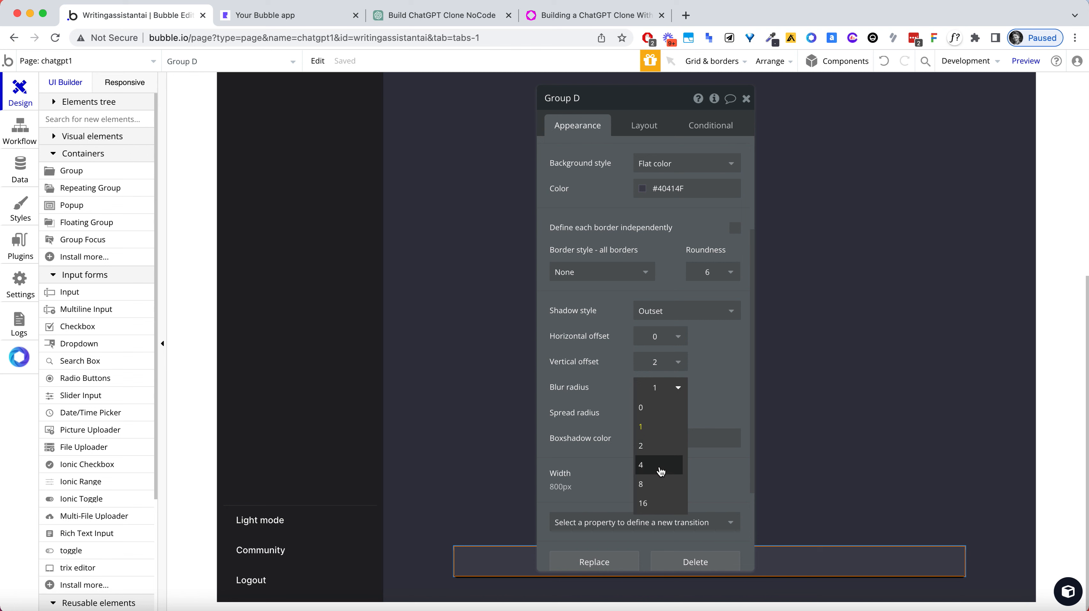
pyautogui.click(662, 461)
pyautogui.click(653, 441)
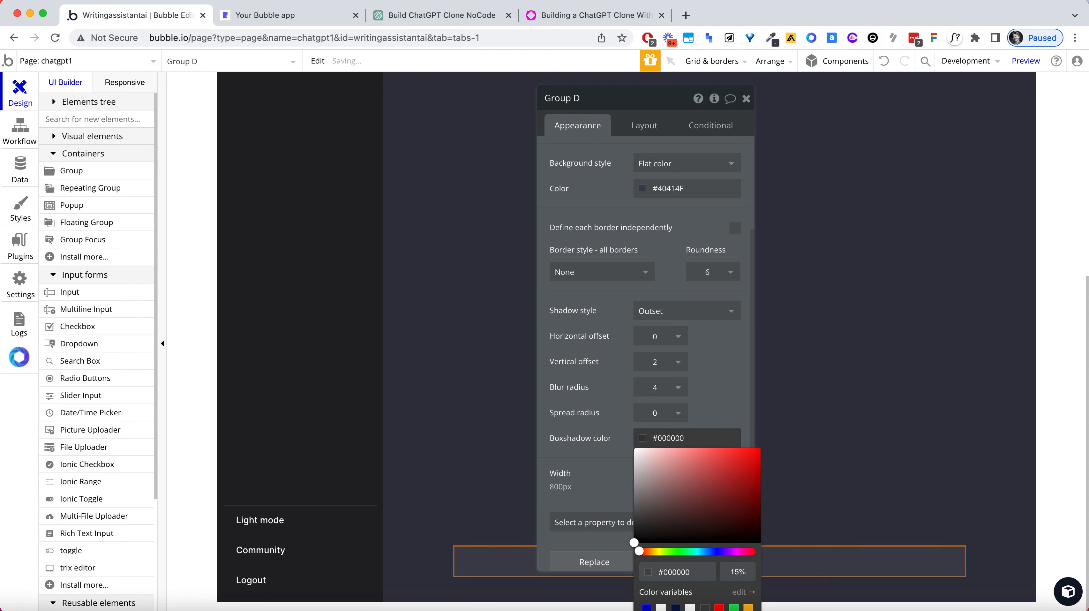
pyautogui.click(933, 504)
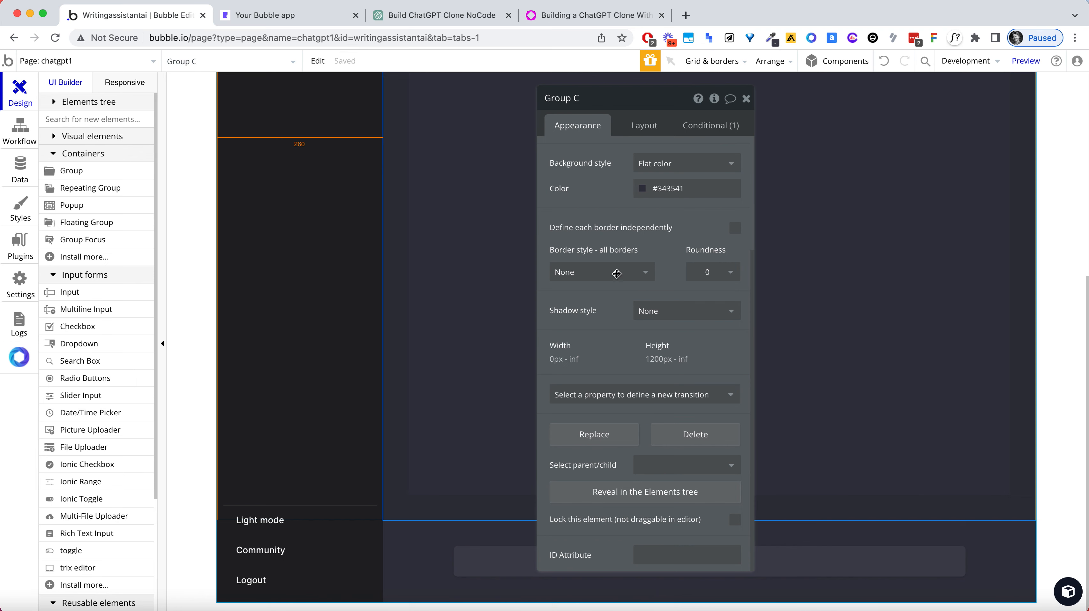
pyautogui.click(411, 17)
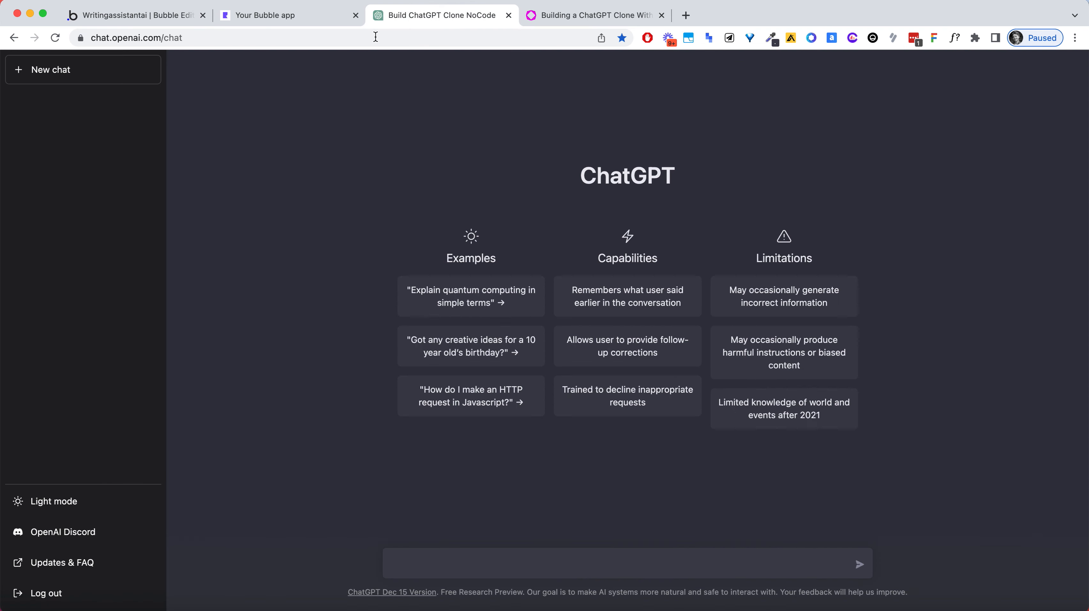
pyautogui.click(148, 15)
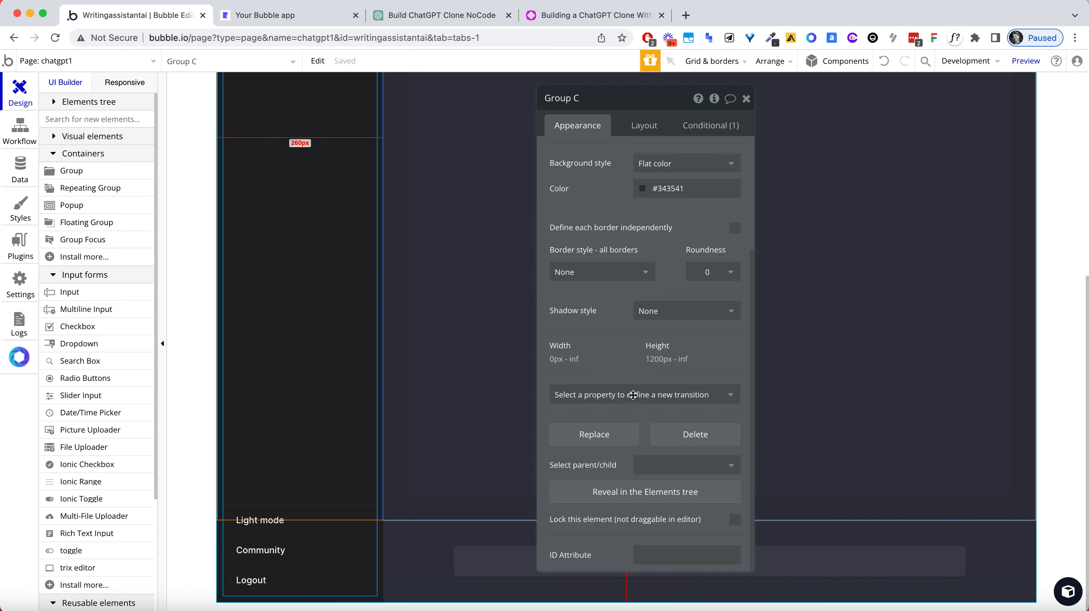
# Set Group D's shadow vertical offset to 0 and blur radius to 8, checking each change on the canvas
pyautogui.click(860, 561)
pyautogui.click(659, 362)
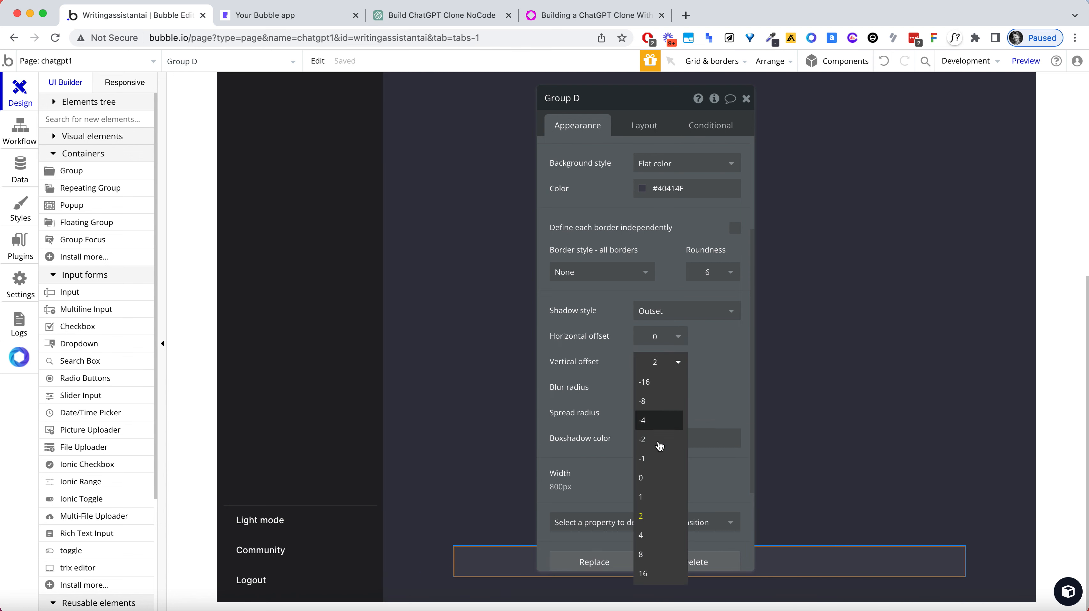
pyautogui.click(651, 483)
pyautogui.click(894, 453)
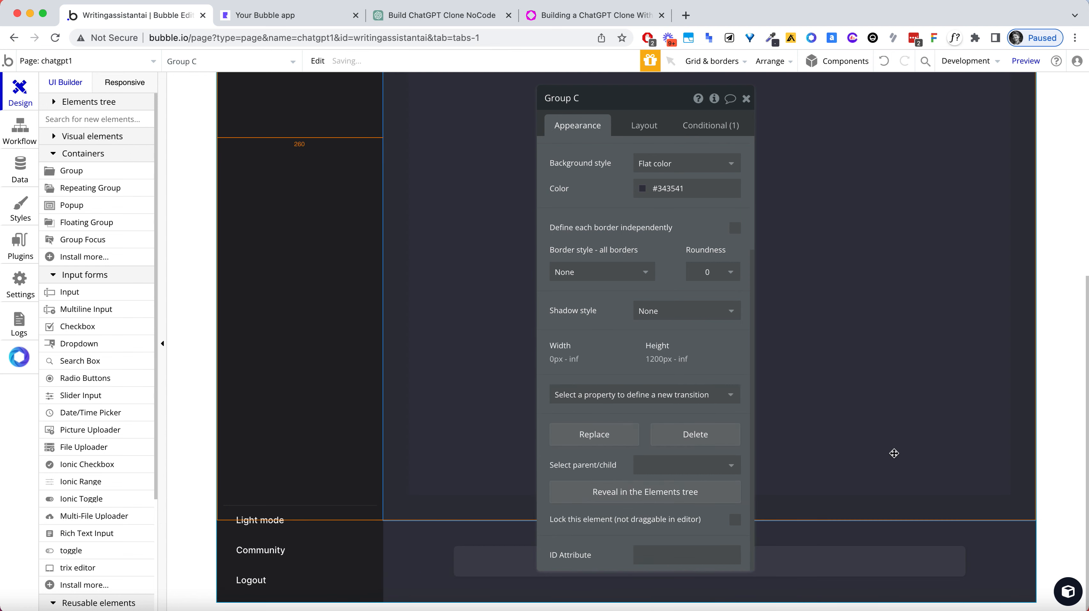
pyautogui.click(881, 573)
pyautogui.click(652, 386)
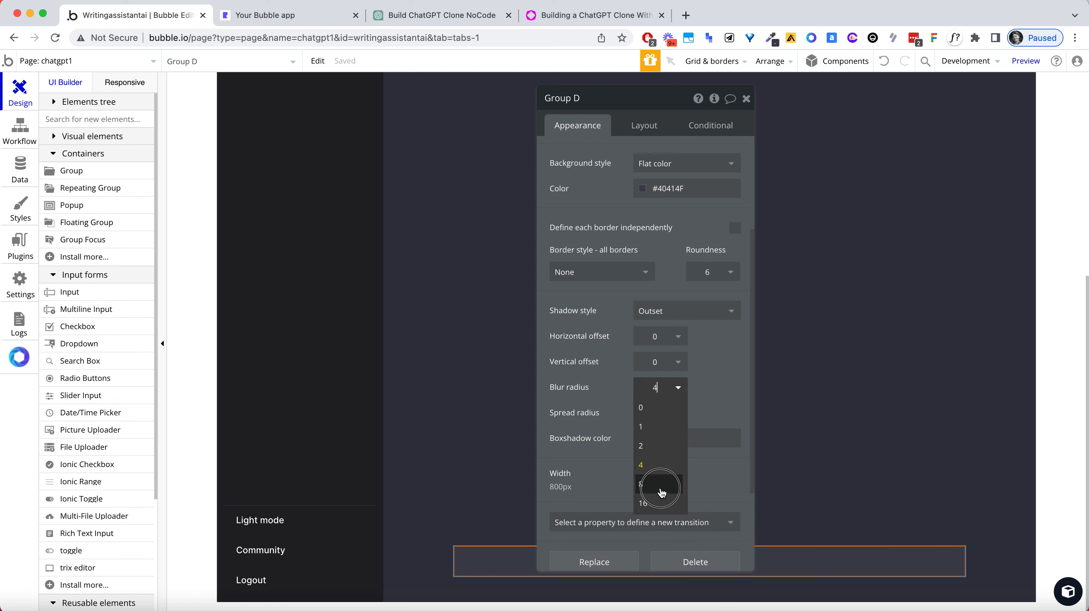
pyautogui.click(641, 484)
pyautogui.click(837, 469)
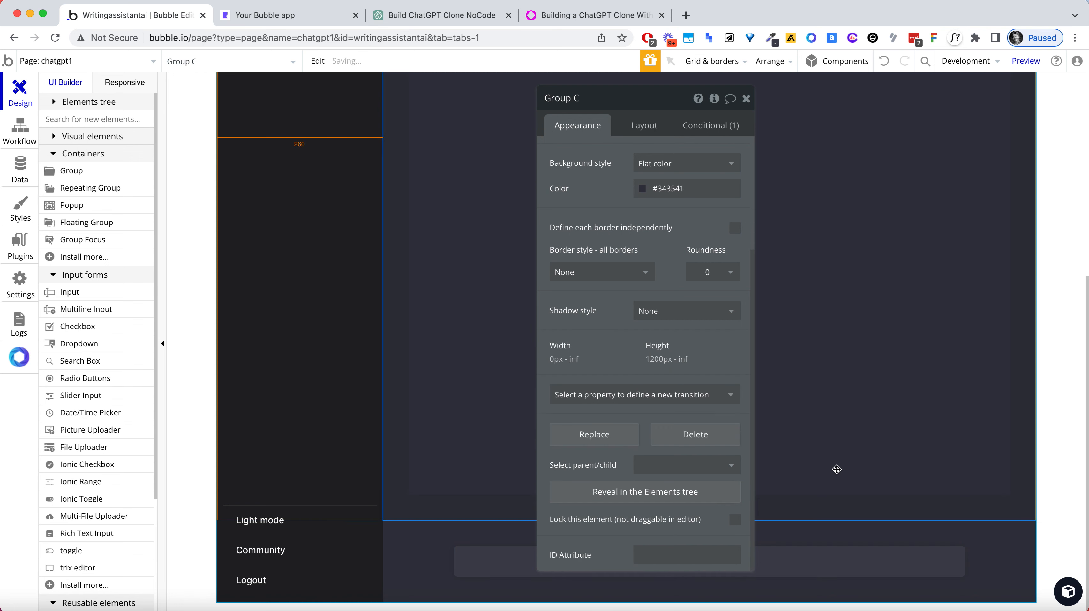
# Lower Group D's shadow colour opacity to 10%, check the look on the canvas and close the properties
pyautogui.click(841, 557)
pyautogui.click(643, 438)
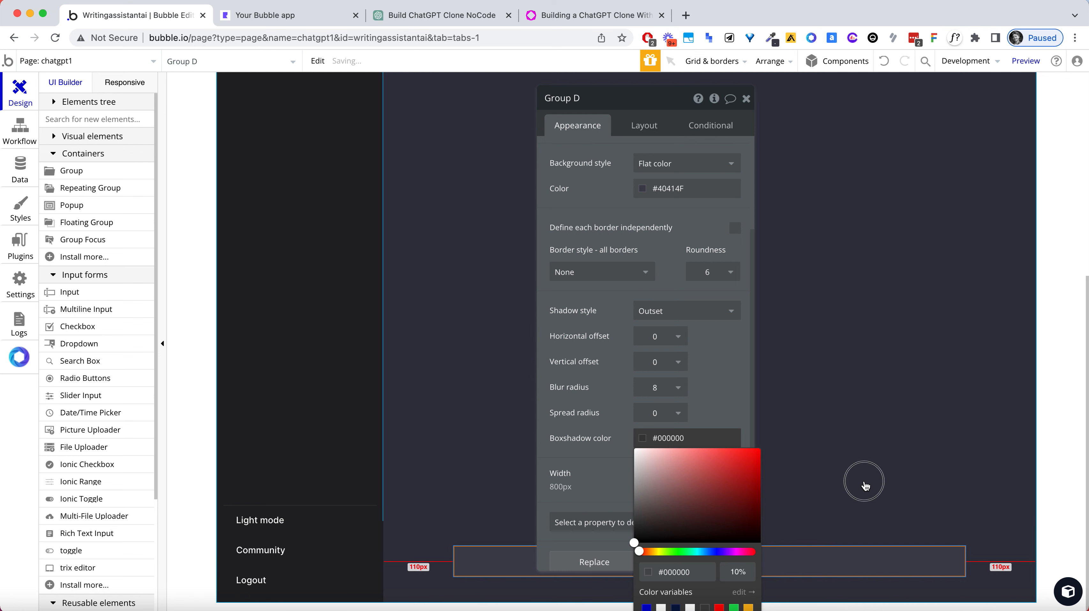
pyautogui.click(865, 481)
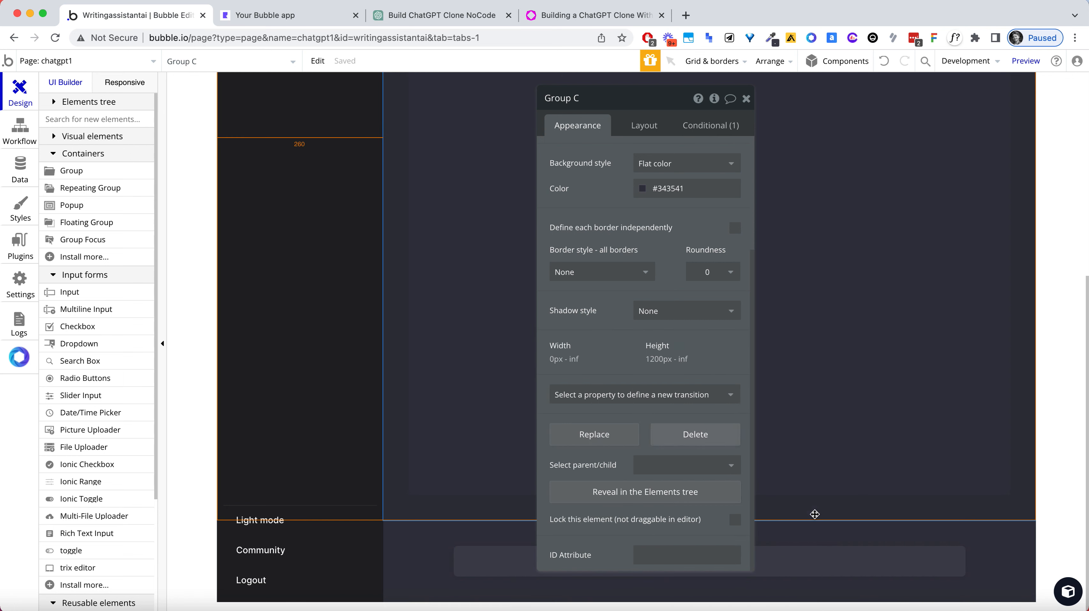
pyautogui.click(810, 552)
pyautogui.click(640, 443)
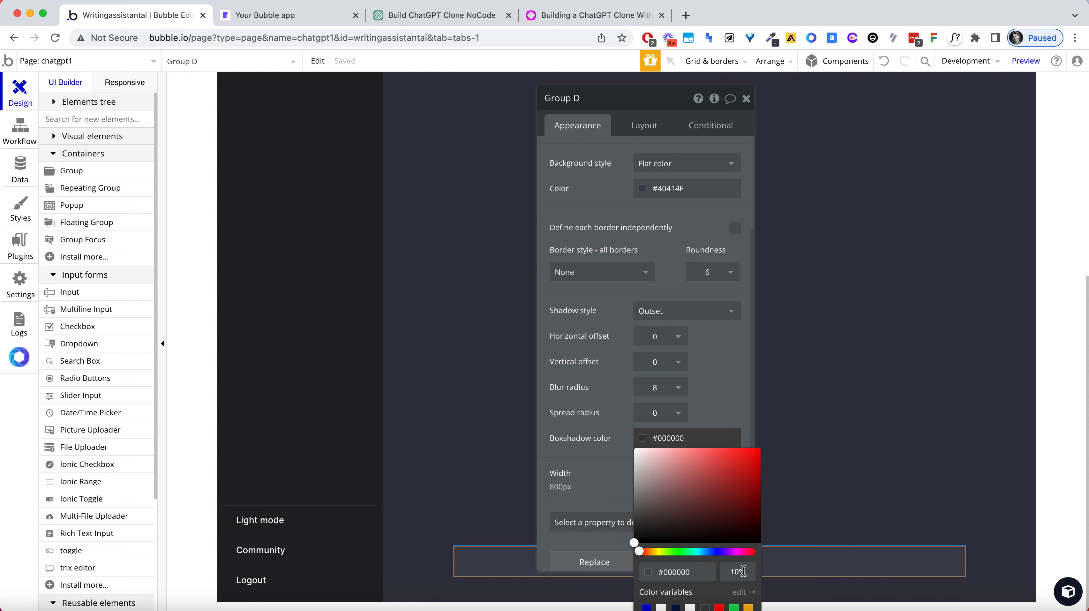
pyautogui.click(939, 425)
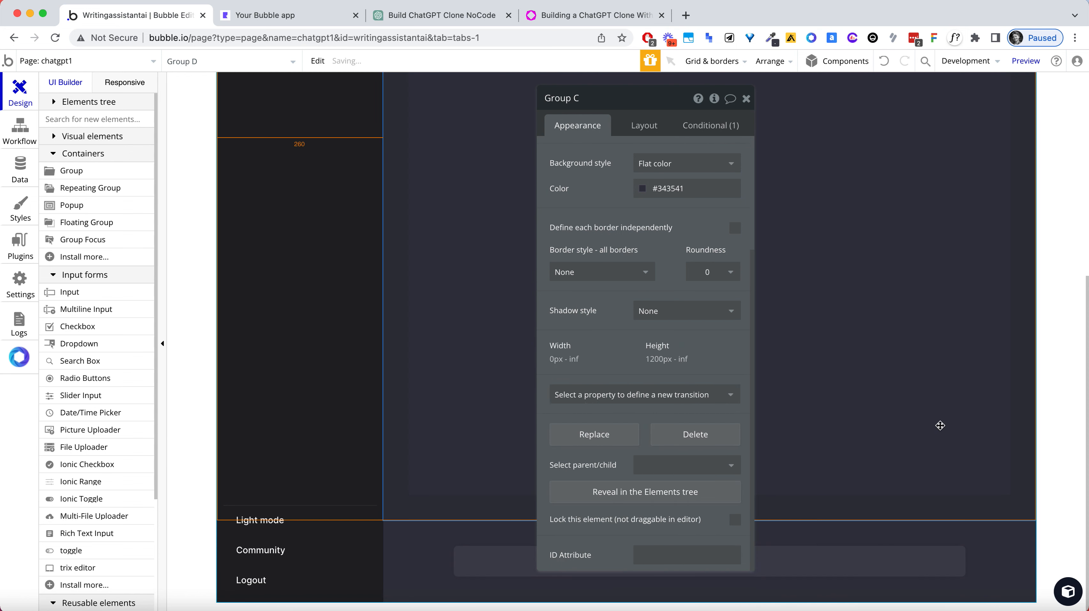
pyautogui.click(747, 98)
# Expand the visual elements in the element palette and search the page for "icon"
pyautogui.click(793, 564)
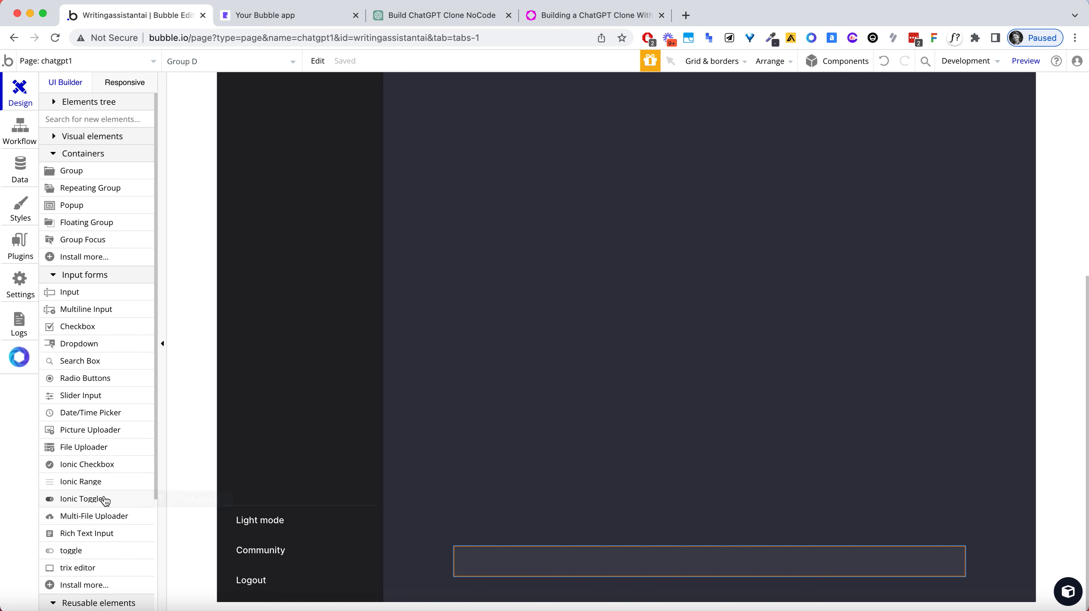
pyautogui.press('super+f')
pyautogui.write('icon')
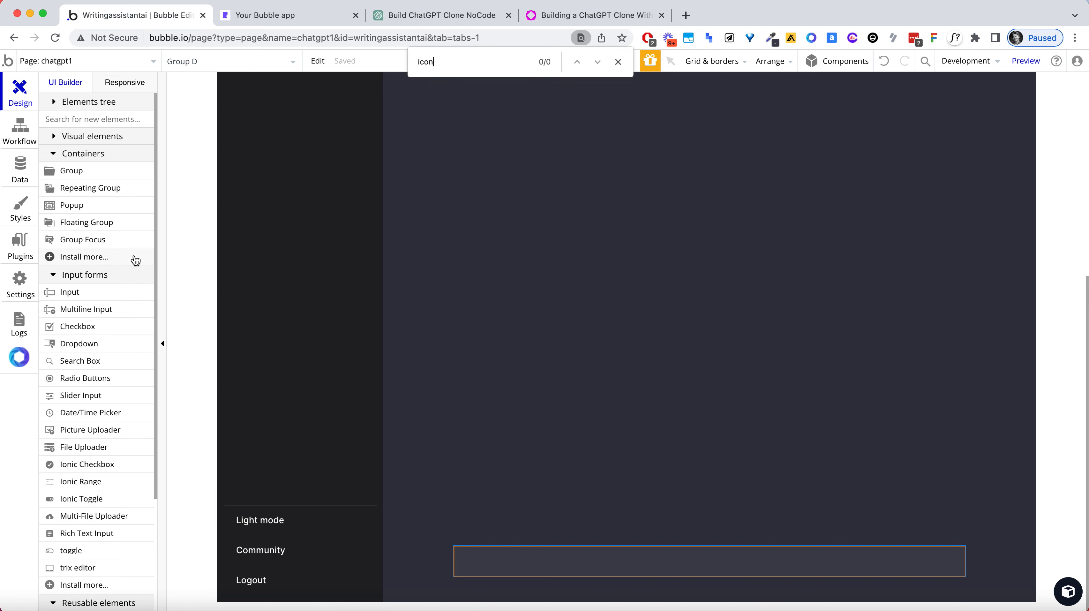
pyautogui.scroll(-3, 115, 294)
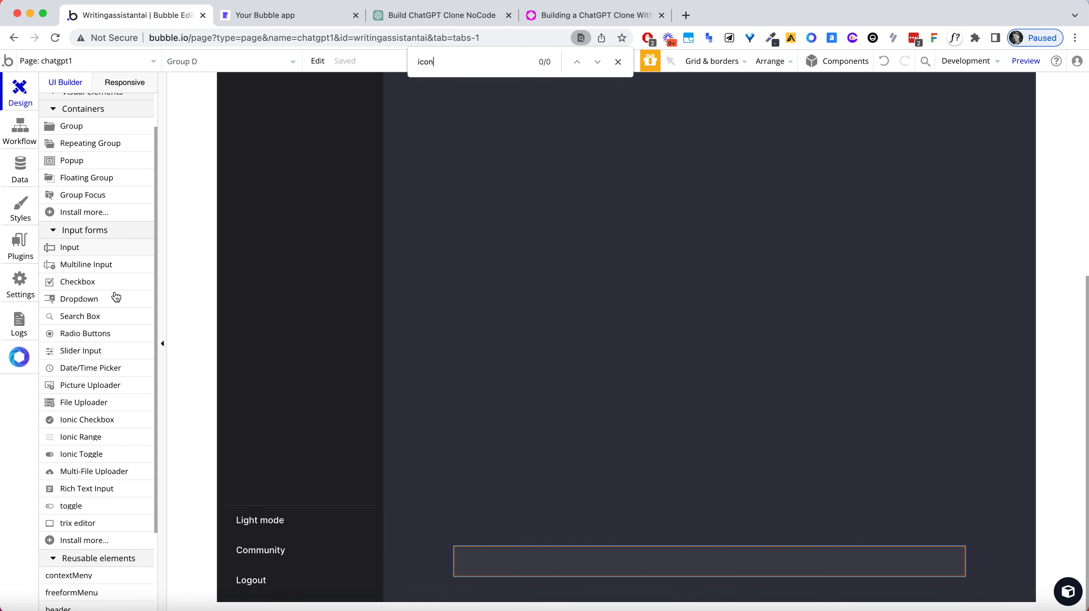
pyautogui.scroll(3, 116, 296)
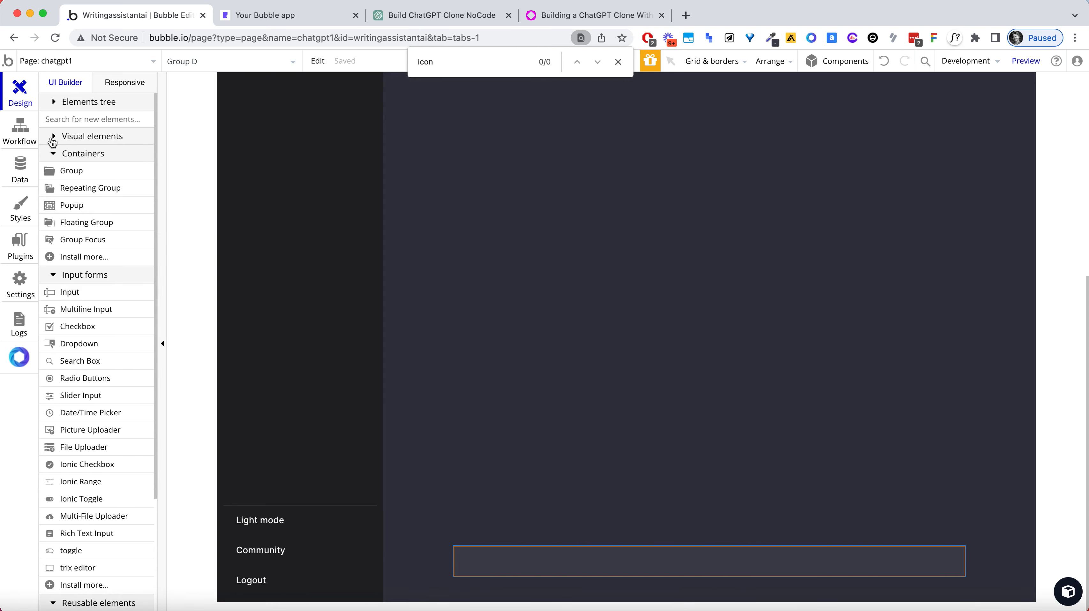
pyautogui.click(53, 137)
pyautogui.press('Return')
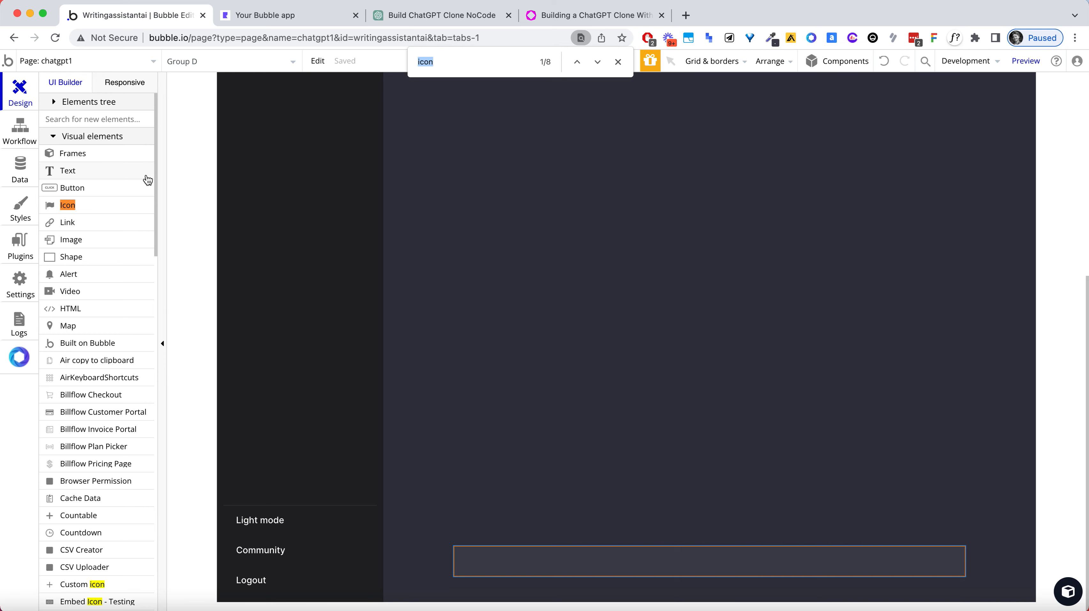
# Place an Ionic Icon in the message input box and choose the send icon, ion-android-send
pyautogui.scroll(-1, 74, 502)
pyautogui.scroll(-6, 106, 552)
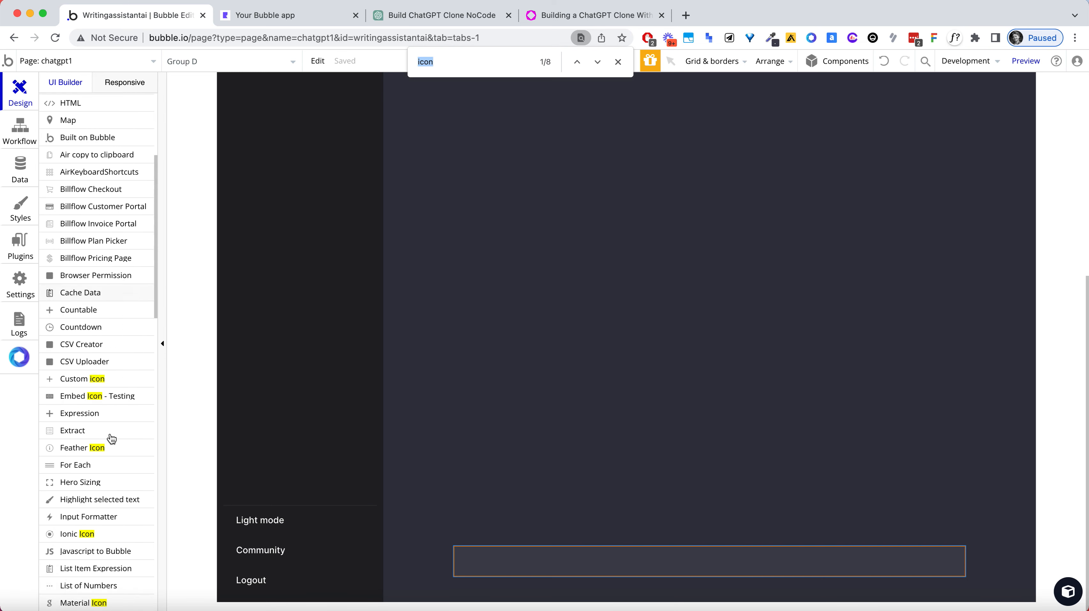
pyautogui.click(104, 463)
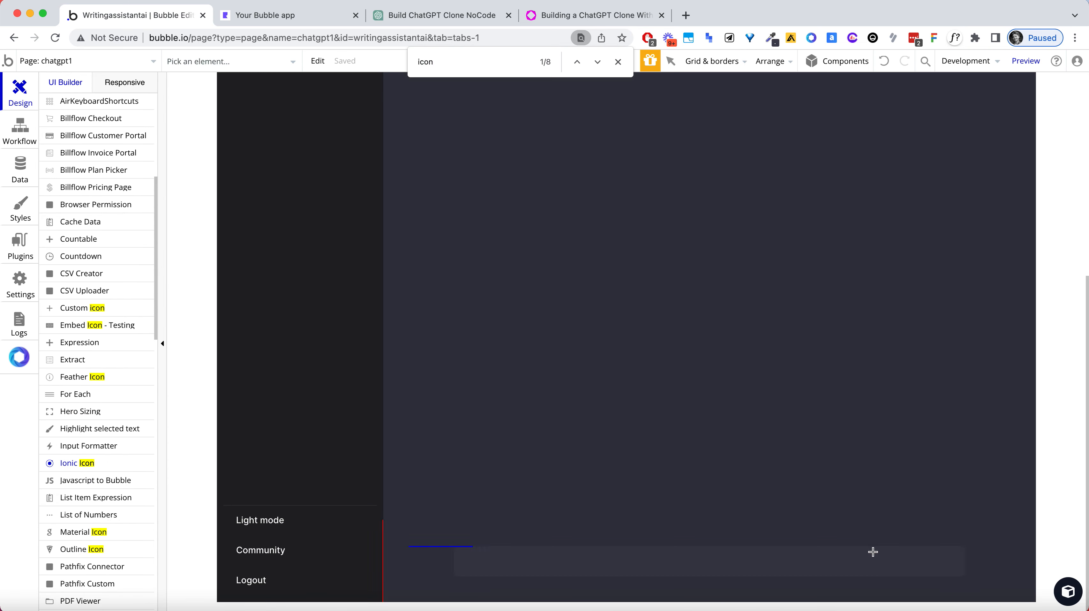
pyautogui.click(912, 567)
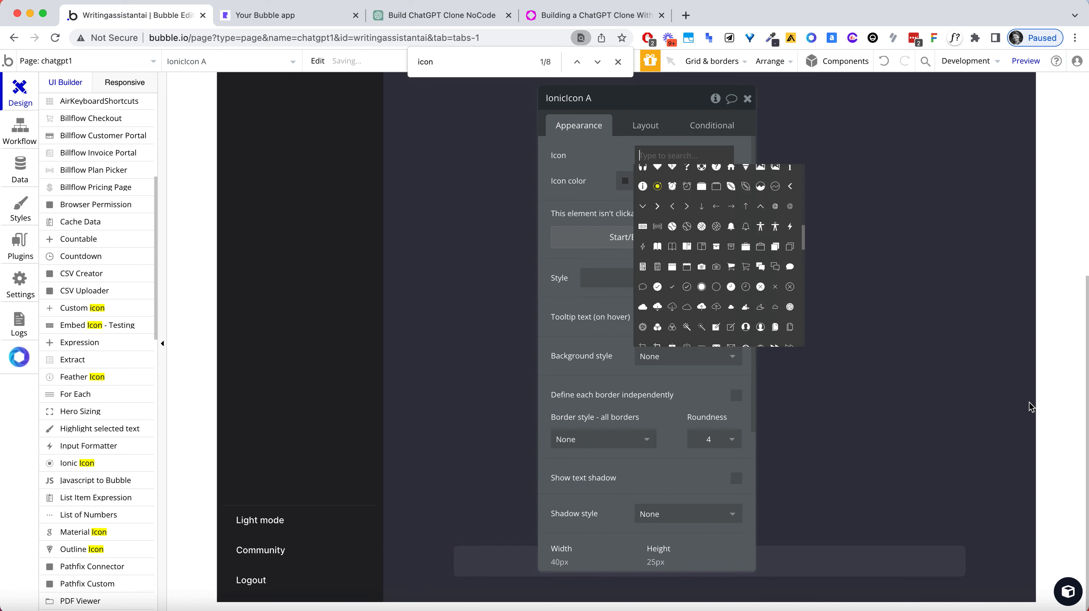
pyautogui.write('send')
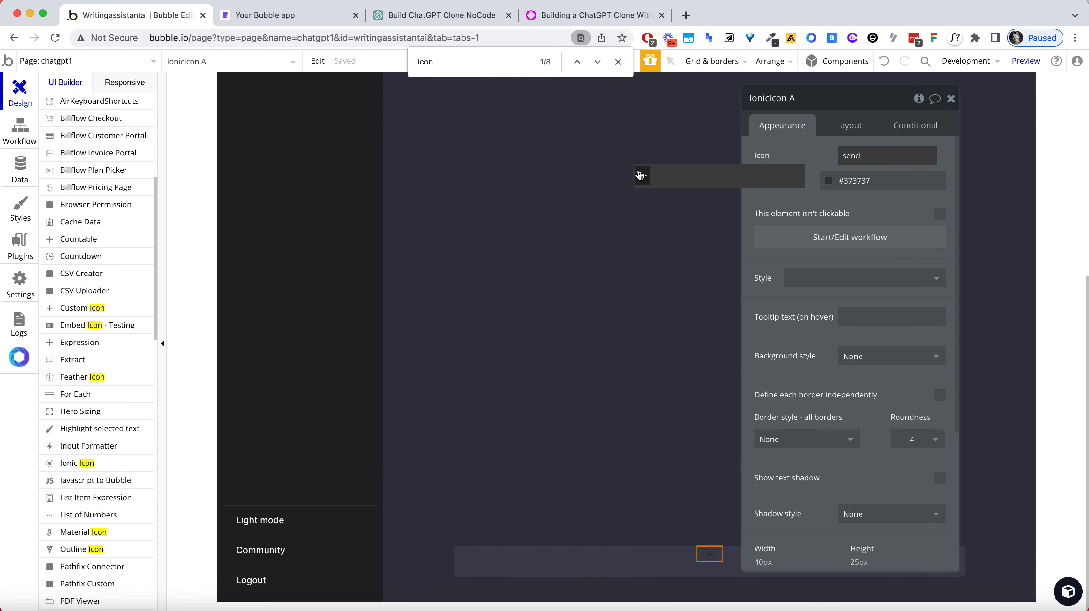
pyautogui.click(641, 176)
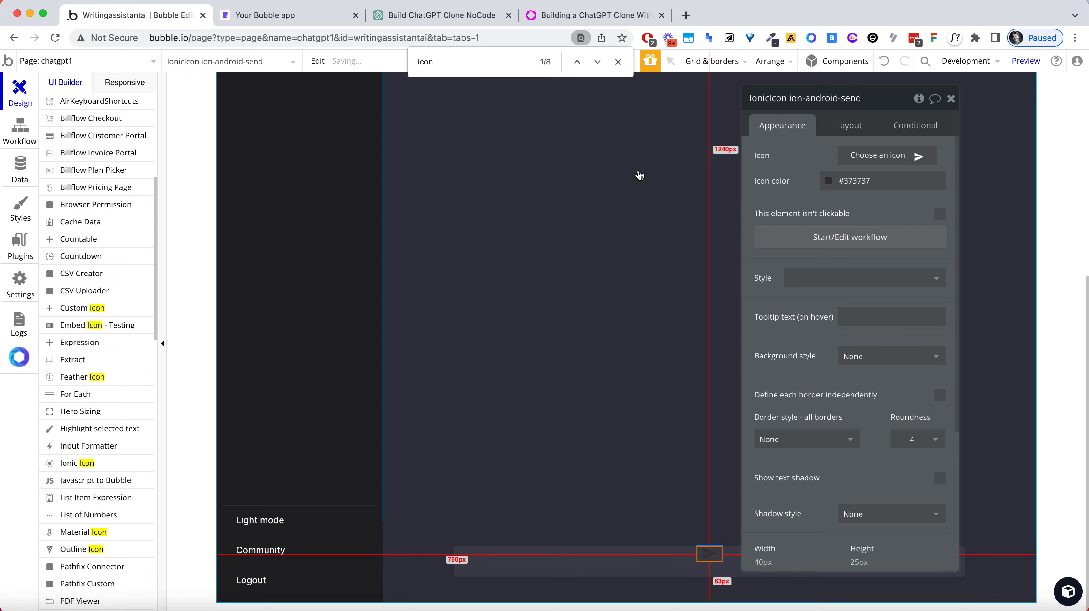
# Switch to the ChatGPT page and sample the colour around the message box's send icon with the page colour picker
pyautogui.click(479, 15)
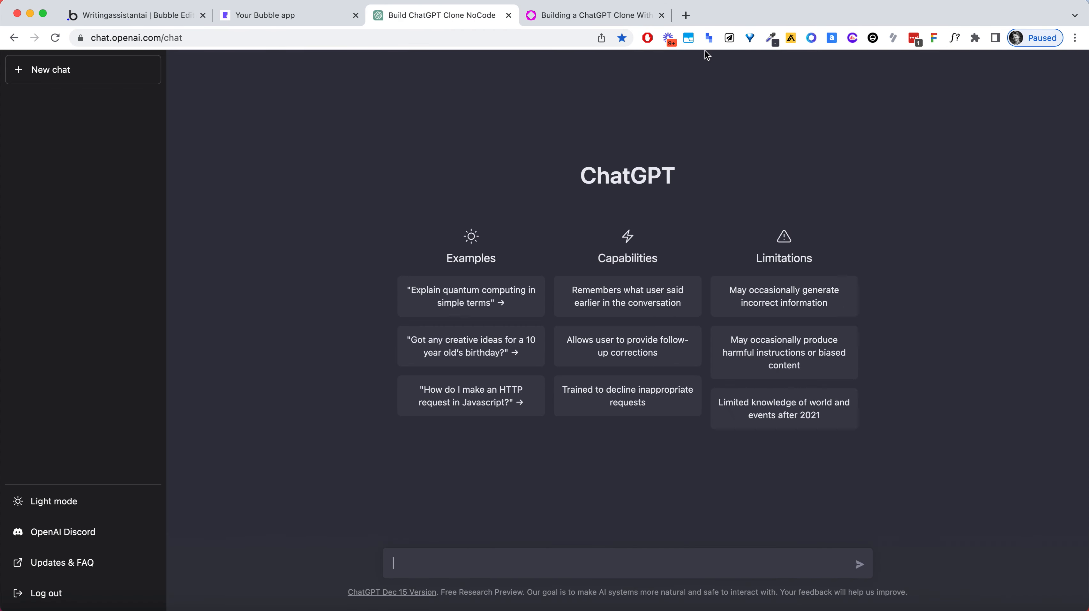
pyautogui.click(770, 39)
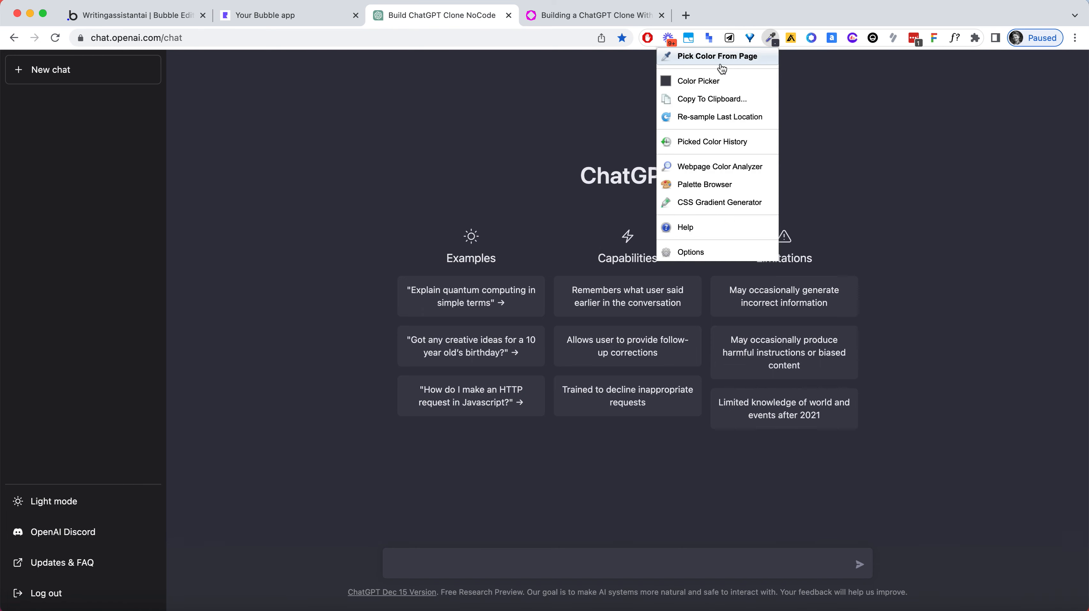
pyautogui.click(723, 62)
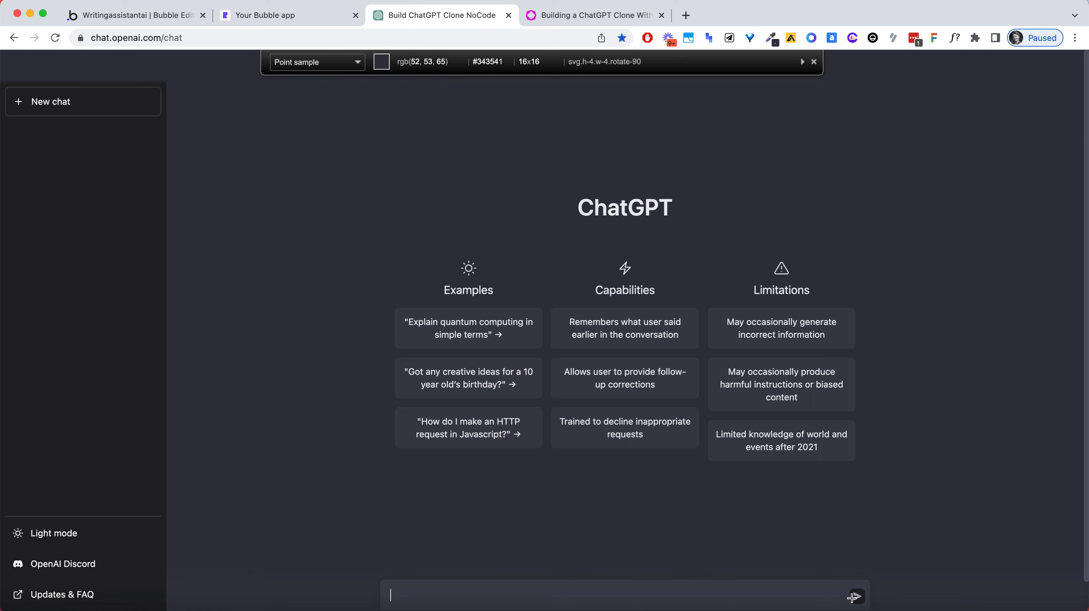
pyautogui.scroll(-2, 854, 595)
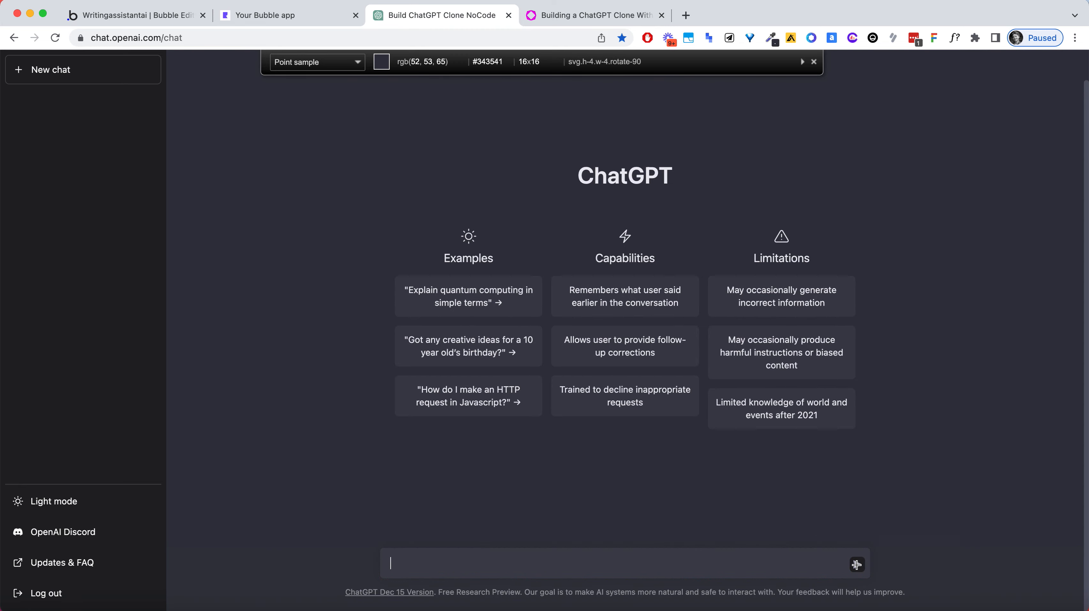
pyautogui.press('super+equal')
pyautogui.press('super+equal')
pyautogui.press('super+equal')
pyautogui.press('super+equal')
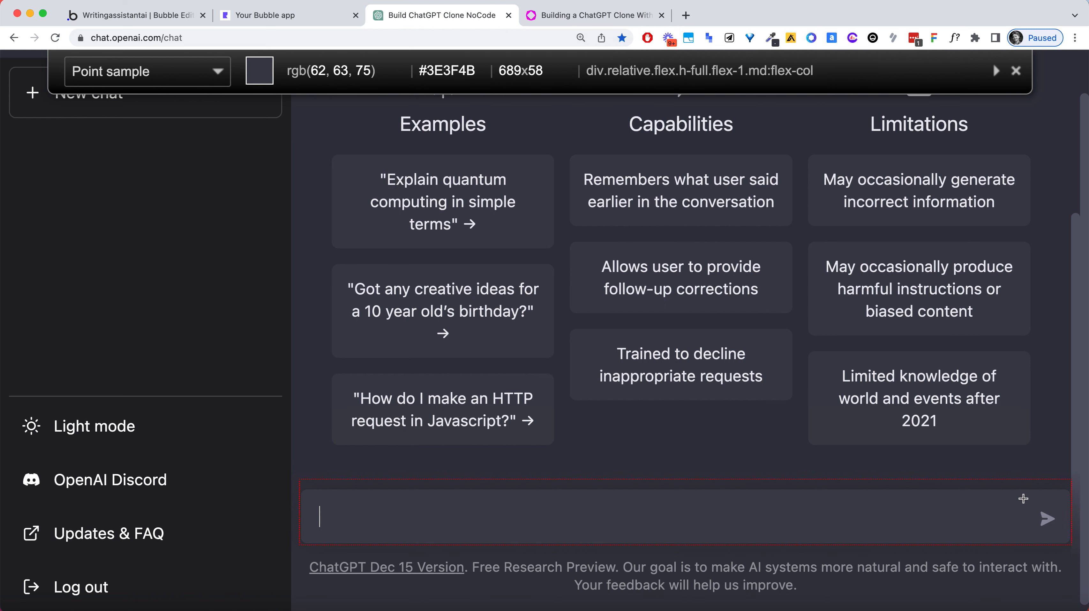
pyautogui.click(1056, 529)
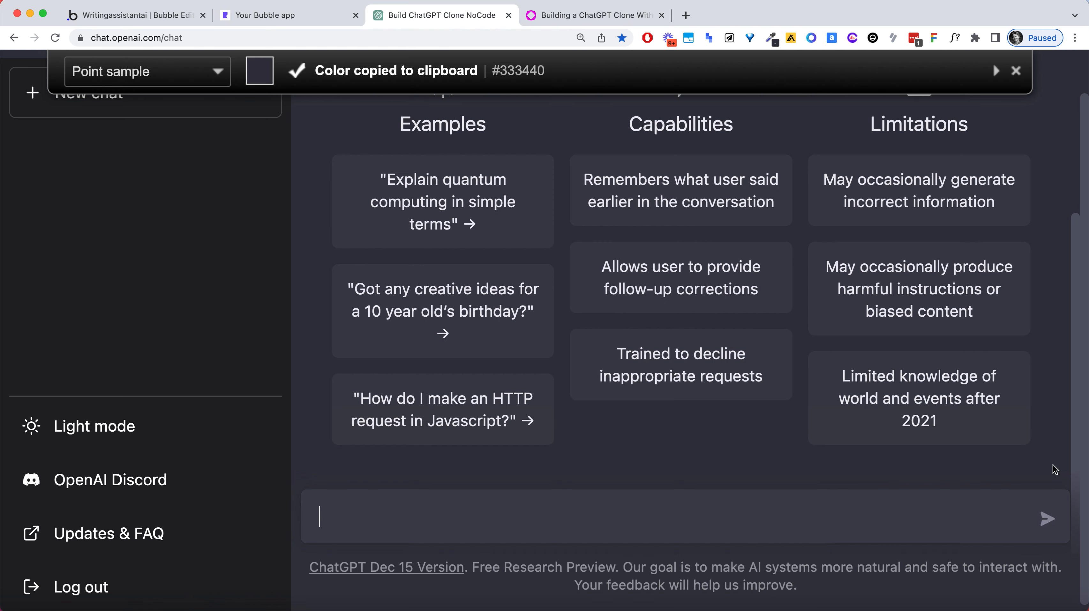
# Examine the ChatGPT send button at normal zoom and return to the send icon's colour setting in the Bubble editor
pyautogui.press('Escape')
pyautogui.hotkey('ctrl', '-')
pyautogui.hotkey('ctrl', '-')
pyautogui.hotkey('ctrl', '-')
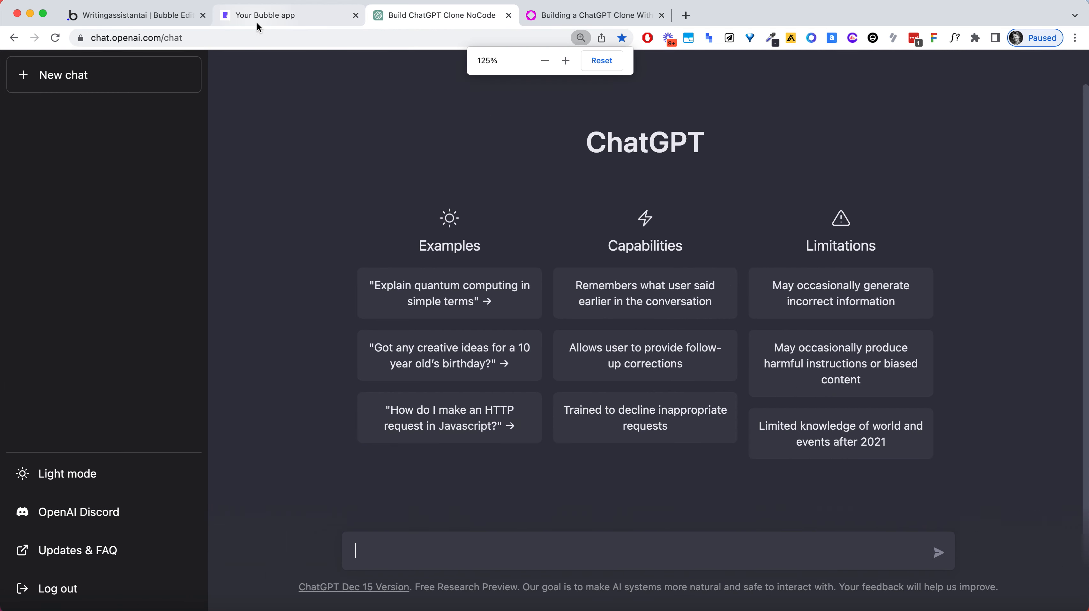
pyautogui.hotkey('ctrl', '-')
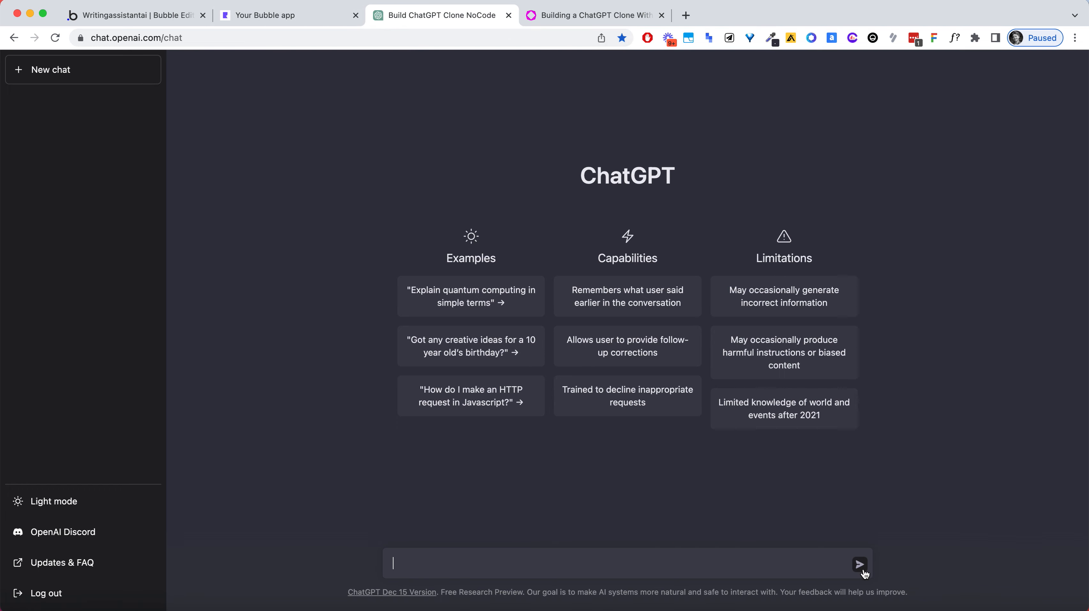
pyautogui.click(169, 19)
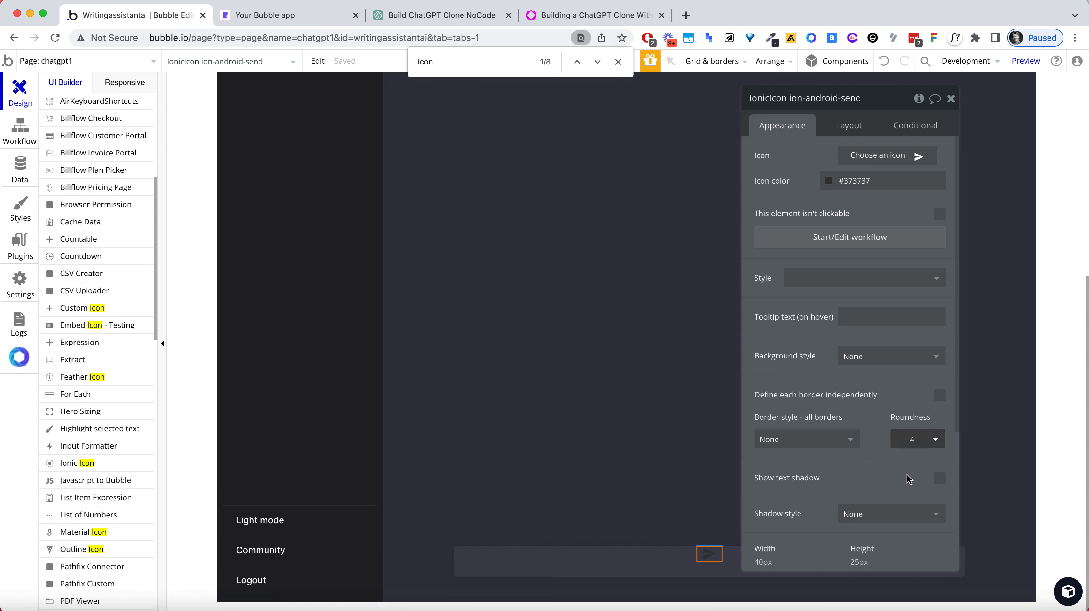
pyautogui.click(847, 181)
pyautogui.click(821, 162)
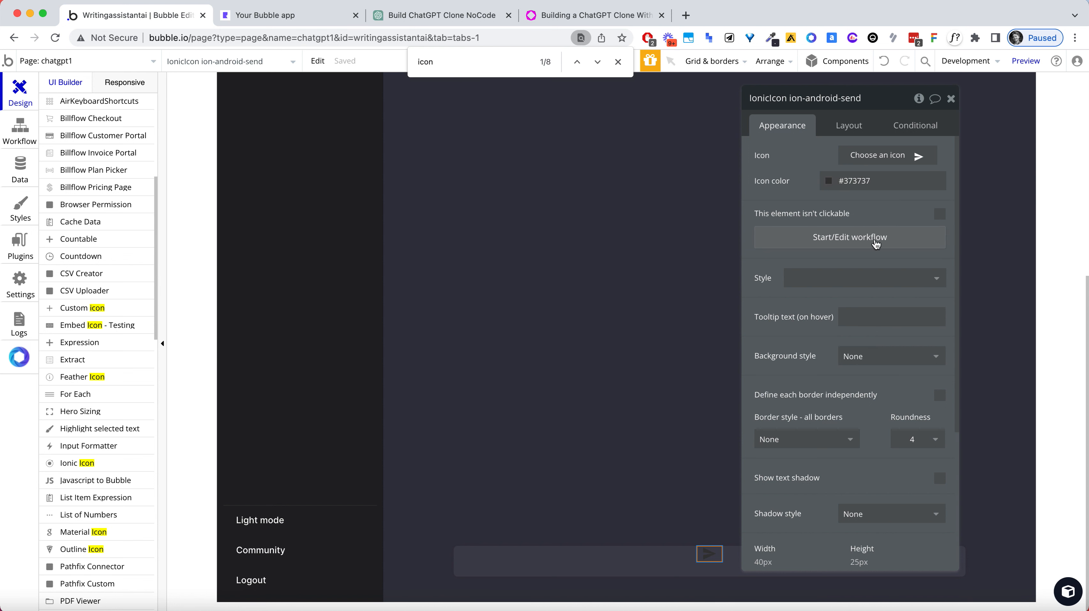
# Set the send icon's fixed width and fixed height to 20 px each
pyautogui.click(848, 125)
pyautogui.click(818, 296)
pyautogui.write('25')
pyautogui.press('Tab')
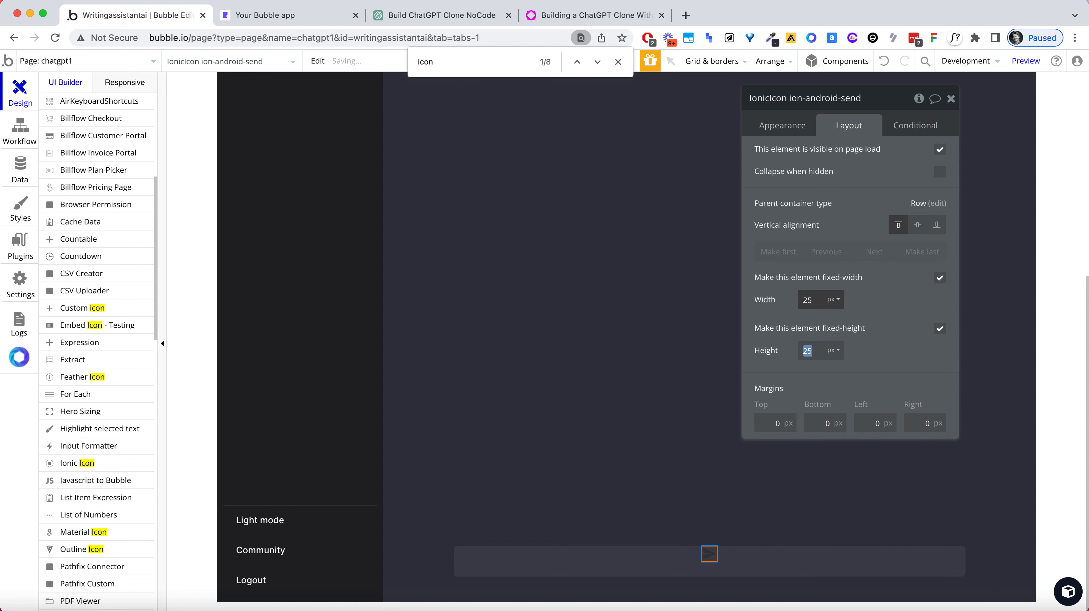
pyautogui.click(818, 297)
pyautogui.write('20')
pyautogui.press('Tab')
pyautogui.write('20')
pyautogui.press('Tab')
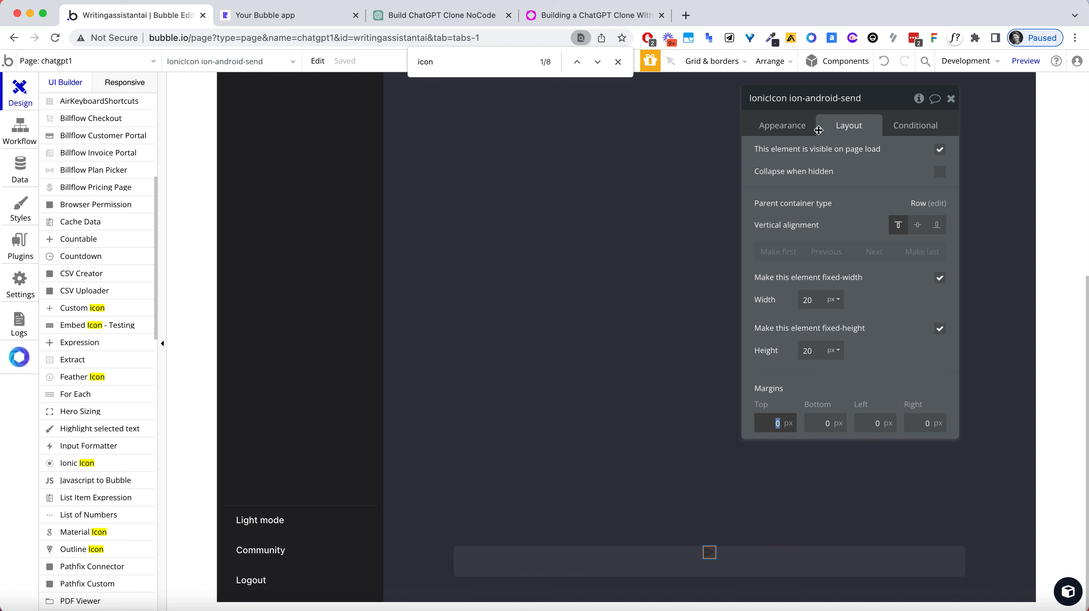
# Try 2 px margins on all four sides of the send icon
pyautogui.write('2')
pyautogui.press('Tab')
pyautogui.write('2')
pyautogui.press('Tab')
pyautogui.write('2')
pyautogui.press('Tab')
pyautogui.write('2')
pyautogui.press('Tab')
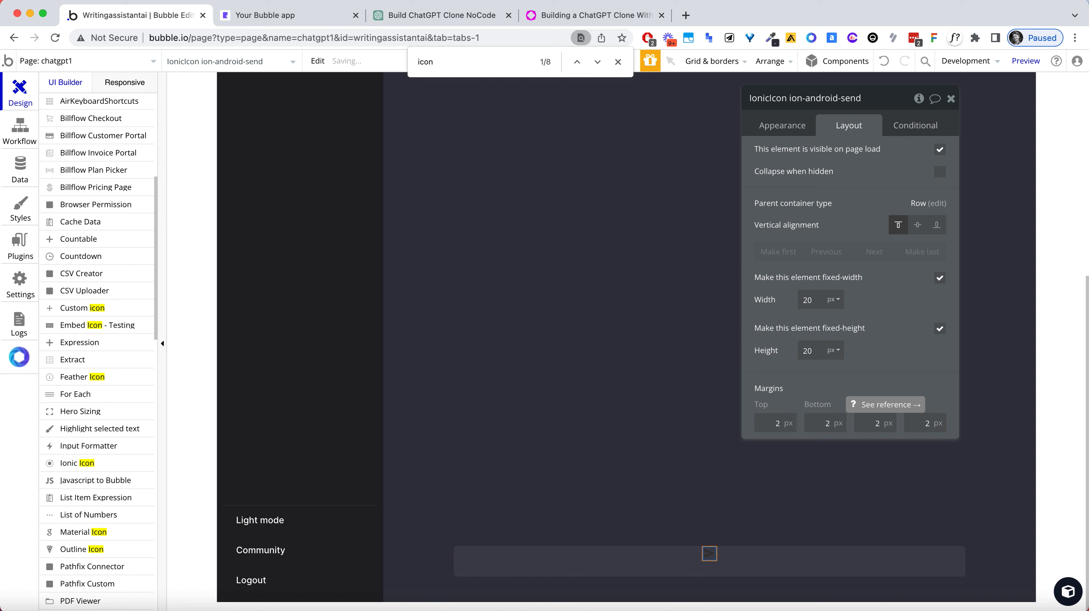
# Set the send icon's top, bottom, left and right margins to 4 px
pyautogui.doubleClick(775, 421)
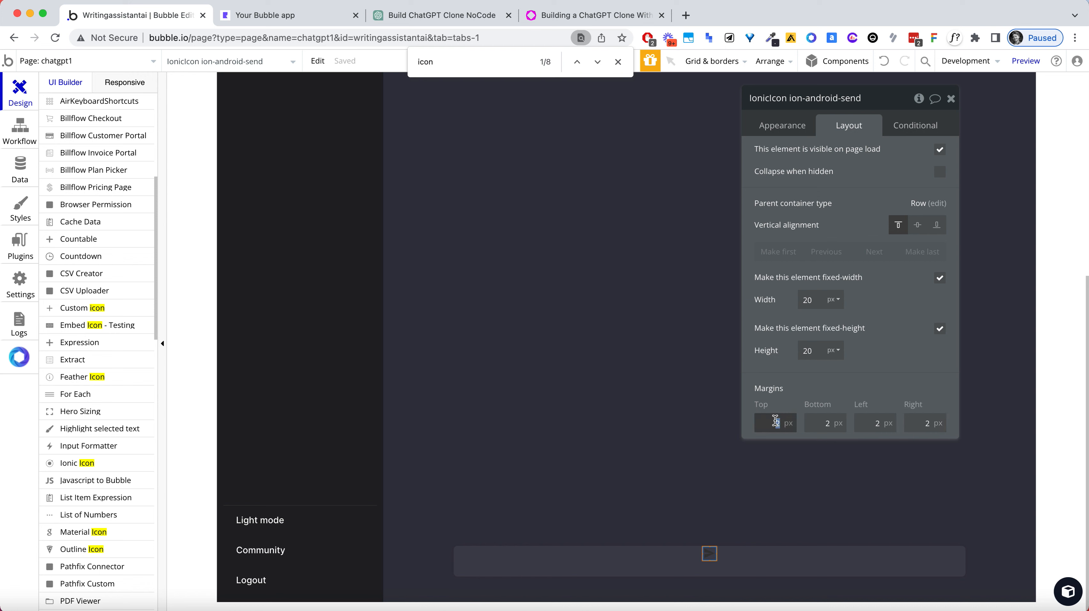
pyautogui.write('4')
pyautogui.press('Tab')
pyautogui.write('4')
pyautogui.press('Tab')
pyautogui.write('4')
pyautogui.press('Tab')
pyautogui.write('4')
pyautogui.press('Tab')
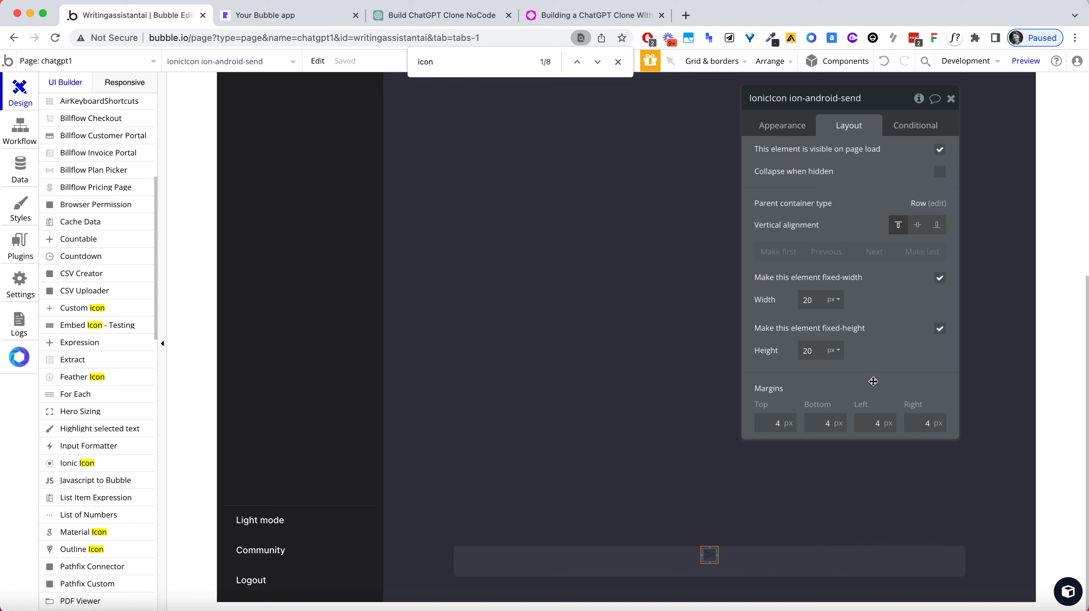
# Set the send icon's colour to Primary contrast (#FFFFFF) at 20% opacity, check it on the canvas and close the properties
pyautogui.click(789, 133)
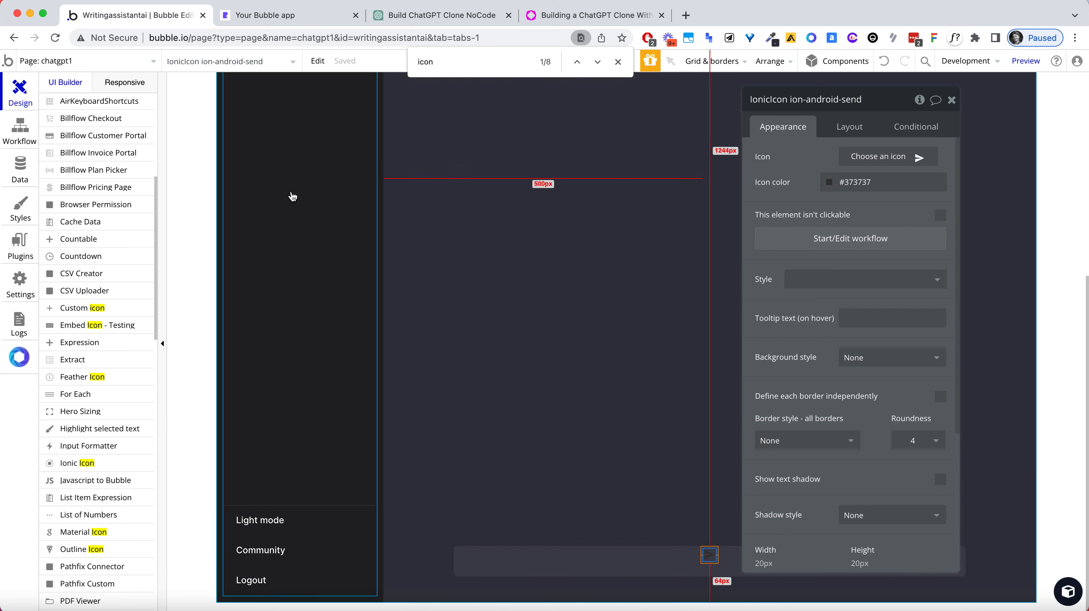
pyautogui.click(957, 100)
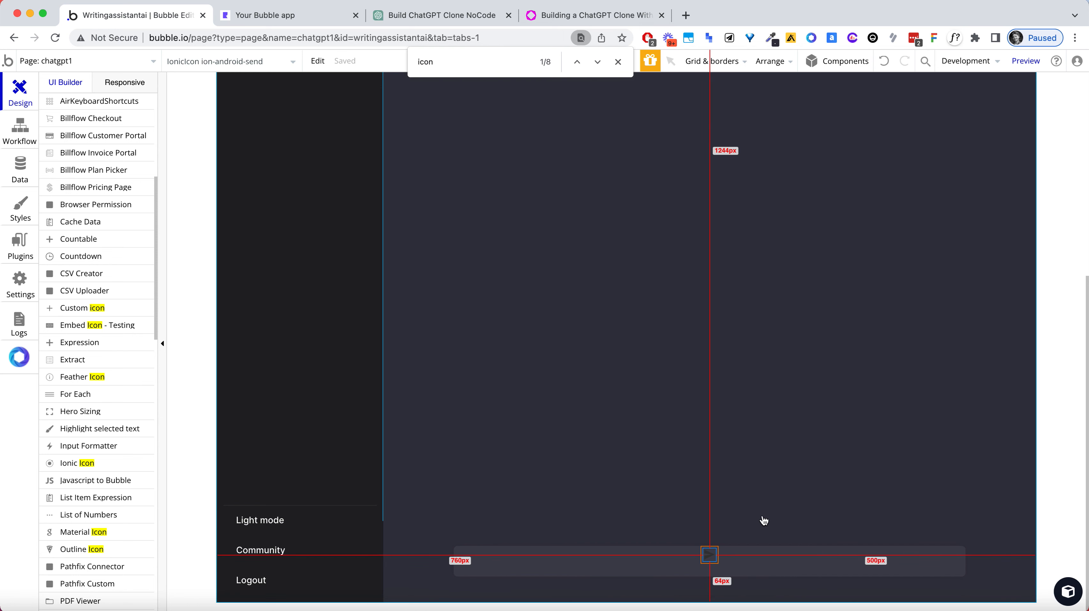
pyautogui.doubleClick(711, 556)
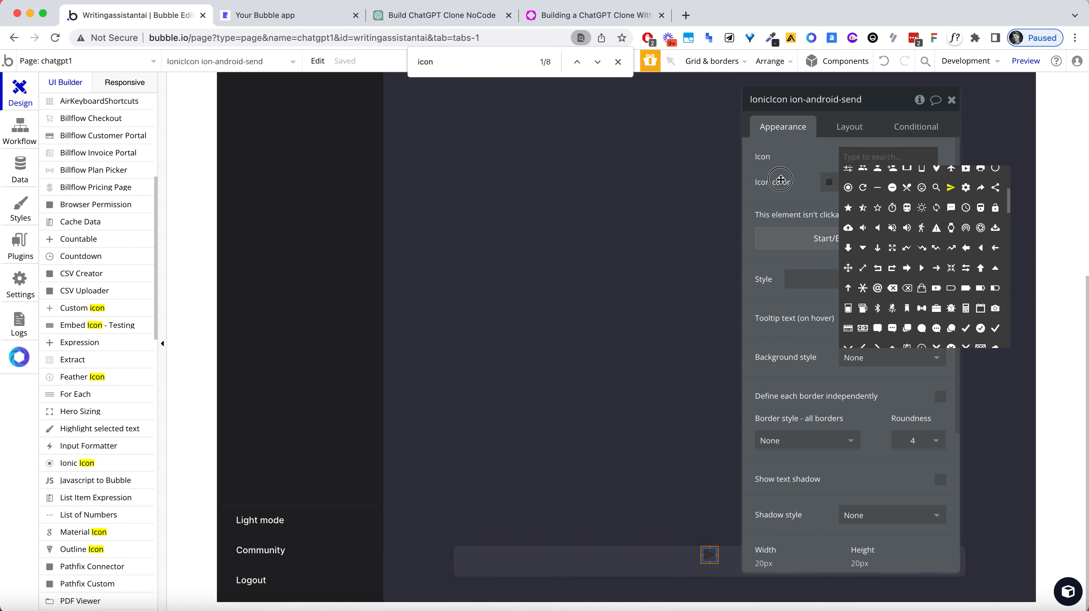
pyautogui.click(781, 180)
pyautogui.click(830, 182)
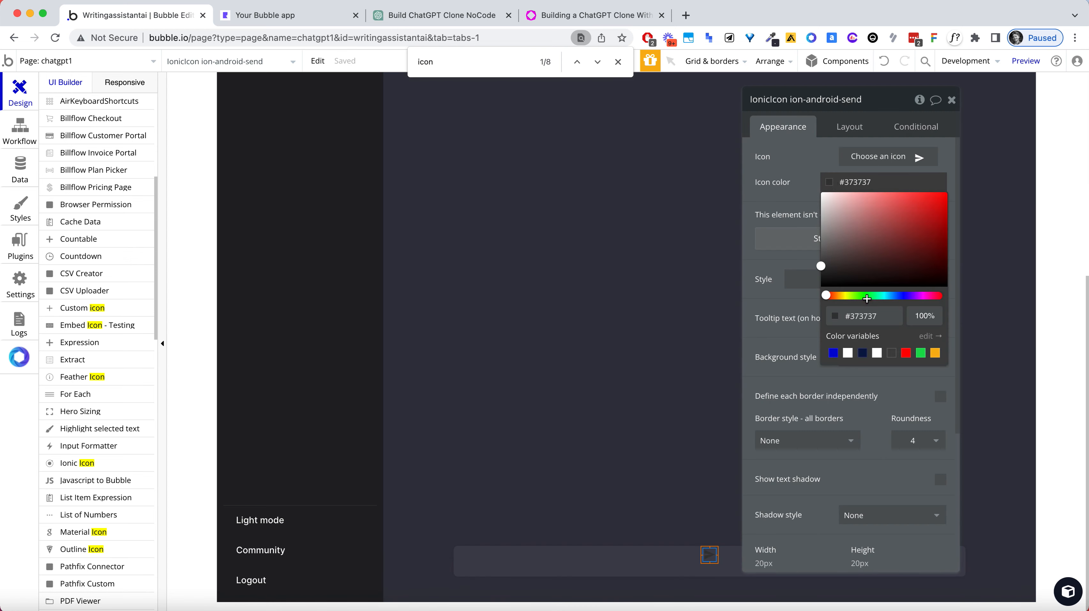
pyautogui.click(848, 353)
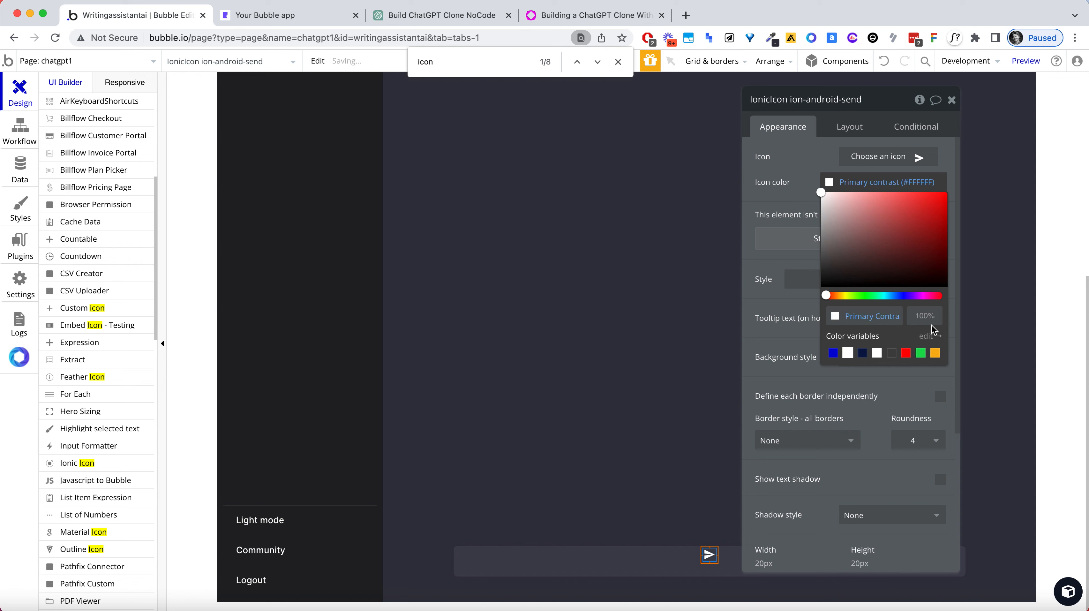
pyautogui.write('20')
pyautogui.click(769, 315)
pyautogui.click(720, 316)
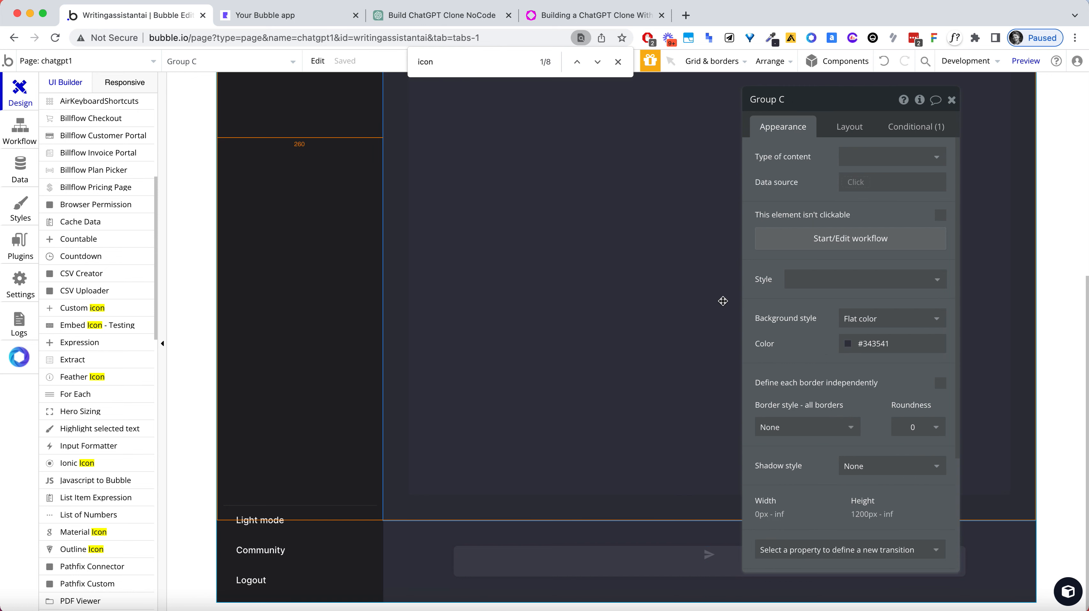
pyautogui.click(952, 100)
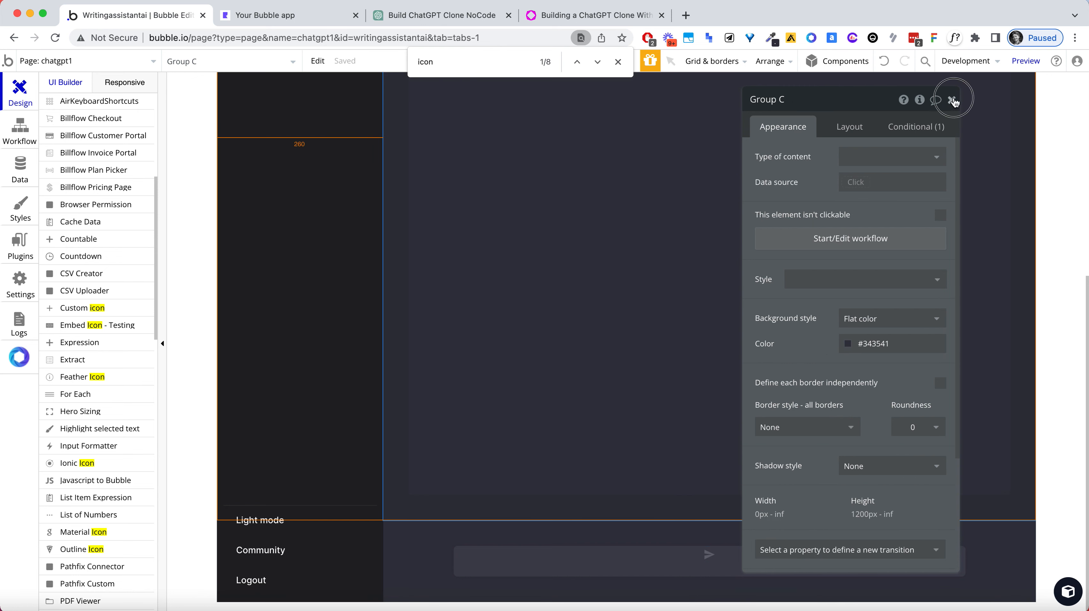
# Find the Group container in the element palette and draw a group about 35 by 23 px inside the message input box
pyautogui.scroll(-7, 83, 347)
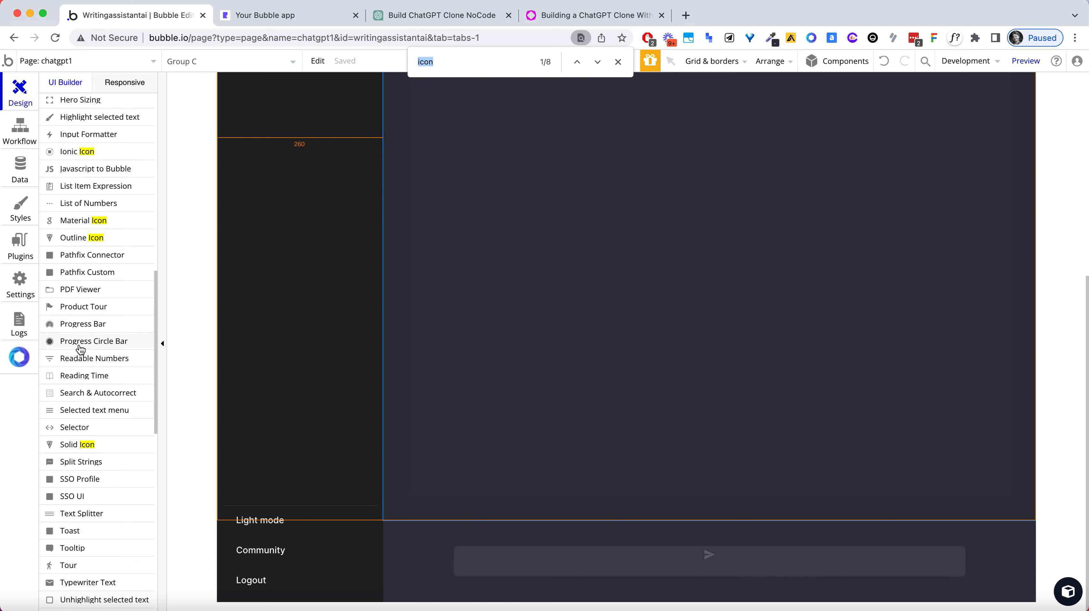
pyautogui.write('up')
pyautogui.click(95, 358)
pyautogui.click(652, 564)
pyautogui.moveTo(651, 563); pyautogui.dragTo(668, 572)
# Cut the send icon, paste it into the newly drawn small group and check its placement
pyautogui.click(721, 556)
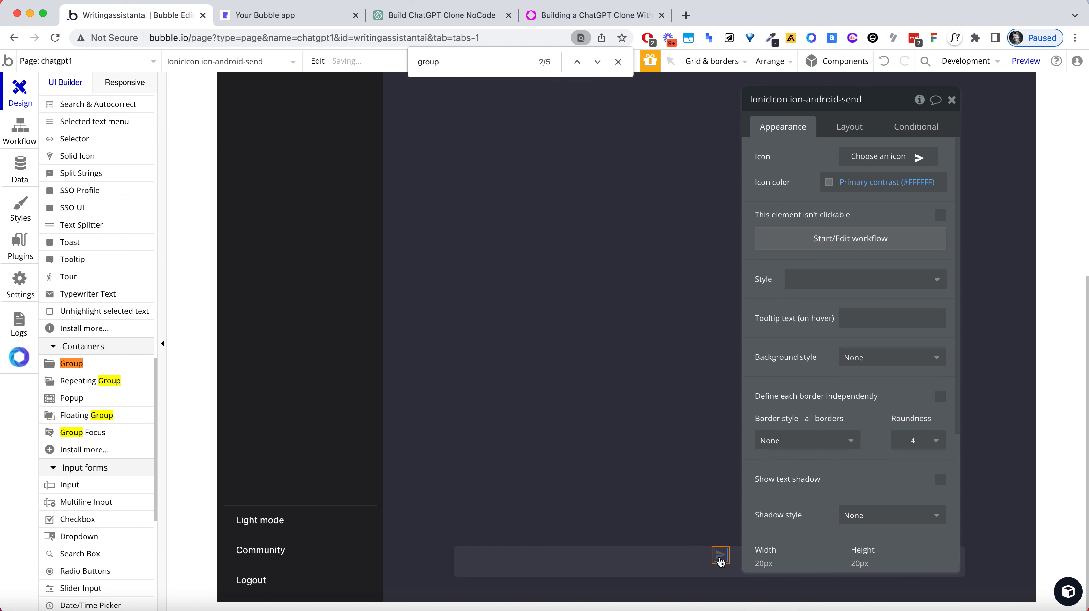
pyautogui.press('super+x')
pyautogui.click(706, 556)
pyautogui.press('super+v')
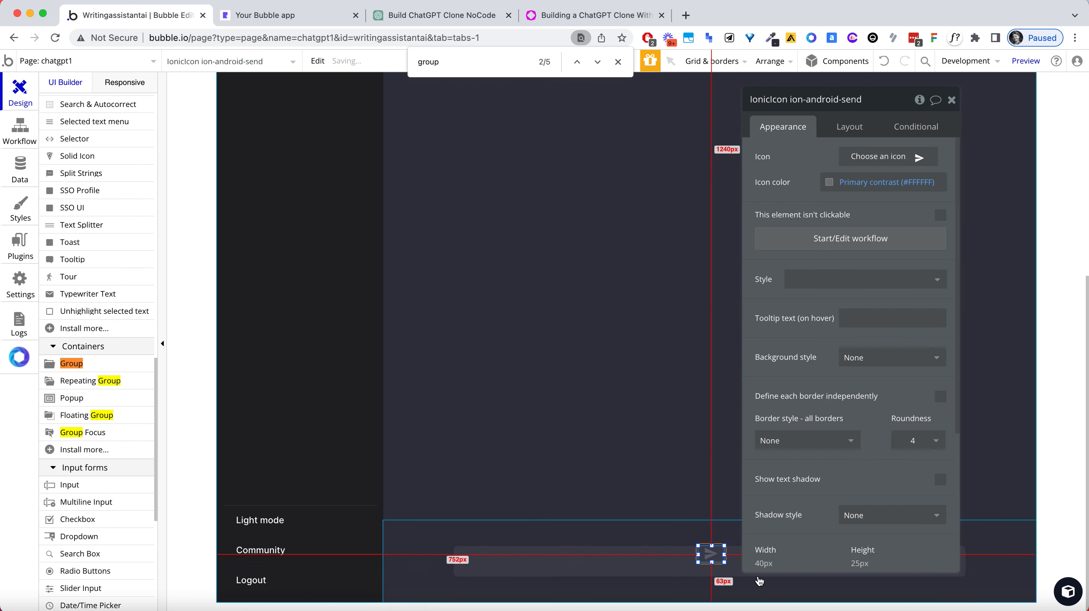
pyautogui.click(728, 563)
pyautogui.click(723, 556)
pyautogui.click(725, 559)
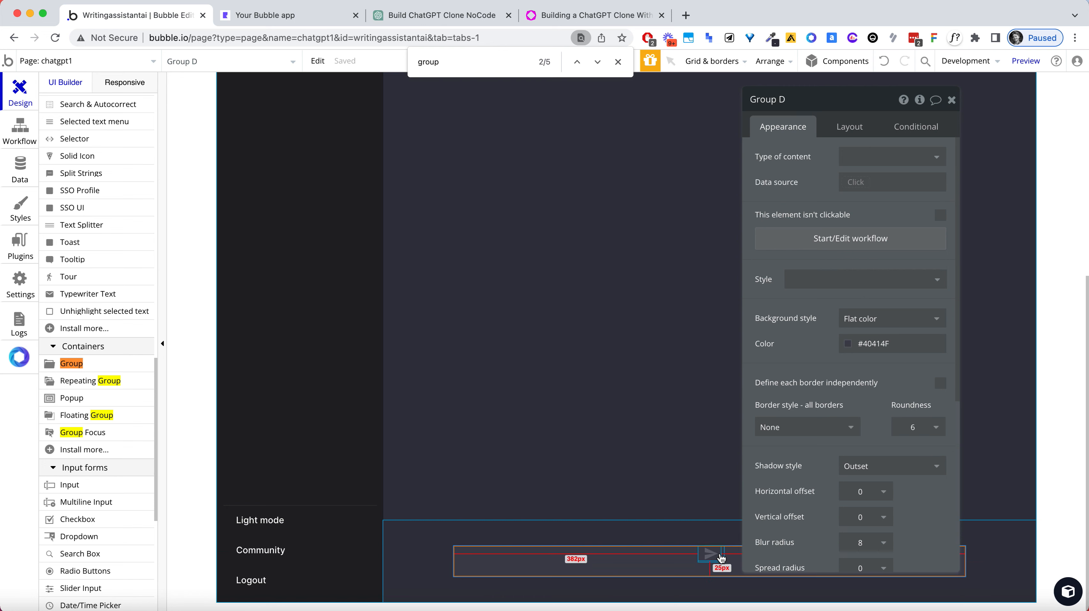
pyautogui.click(723, 558)
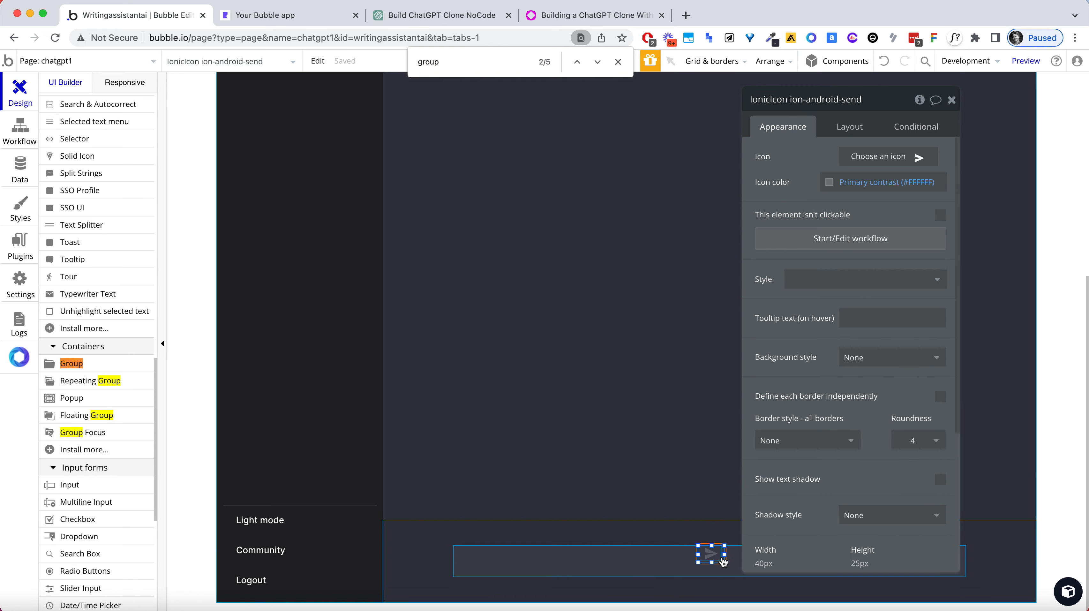
# Show all elements in the elements tree, expand Group commandInput and Group D, and select Group E
pyautogui.scroll(15, 109, 175)
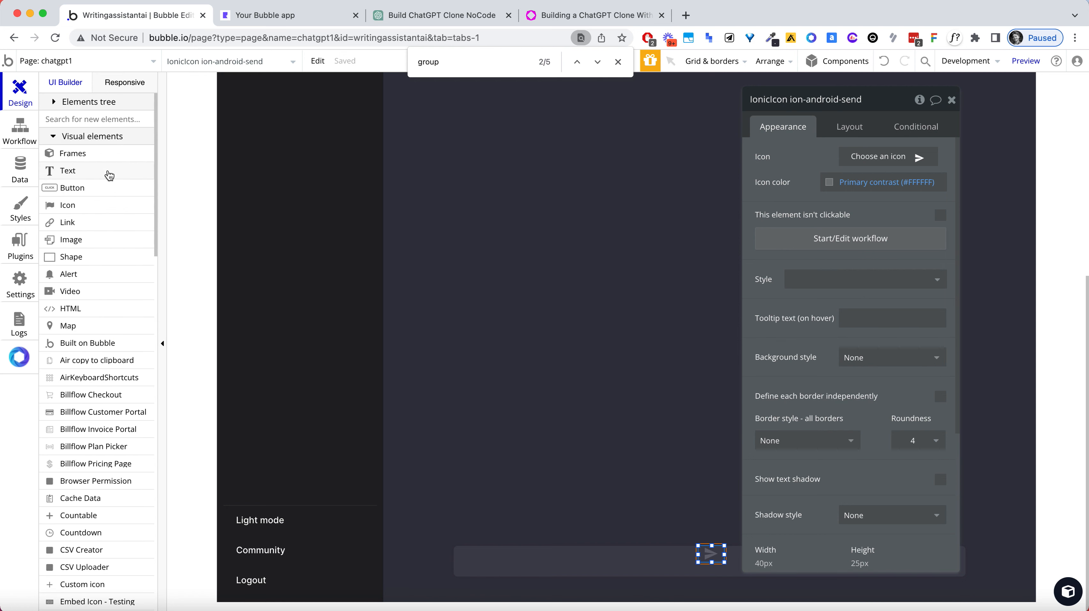
pyautogui.click(76, 104)
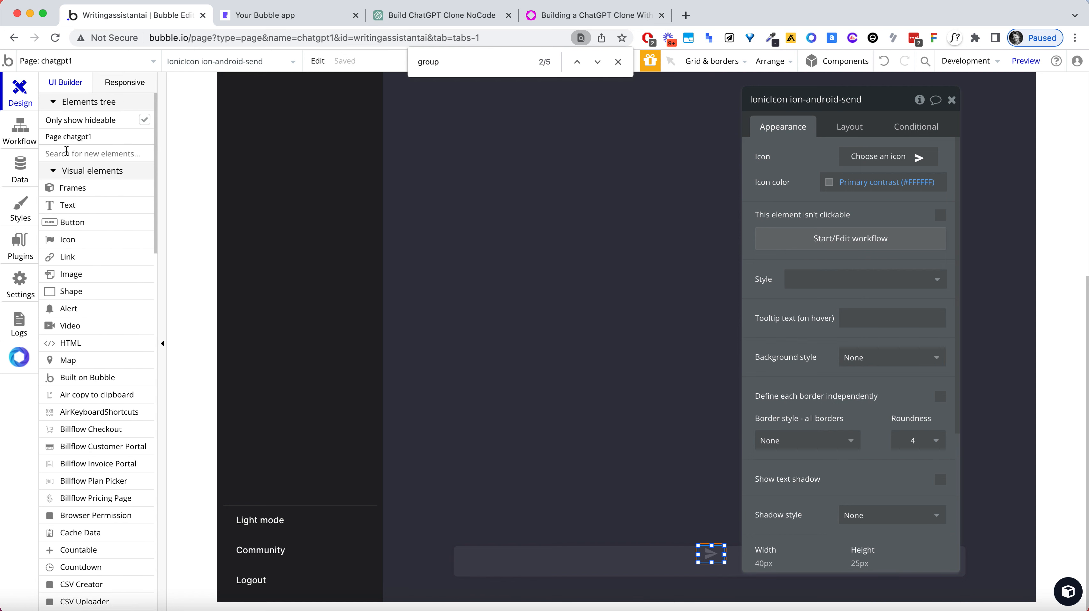
pyautogui.click(65, 141)
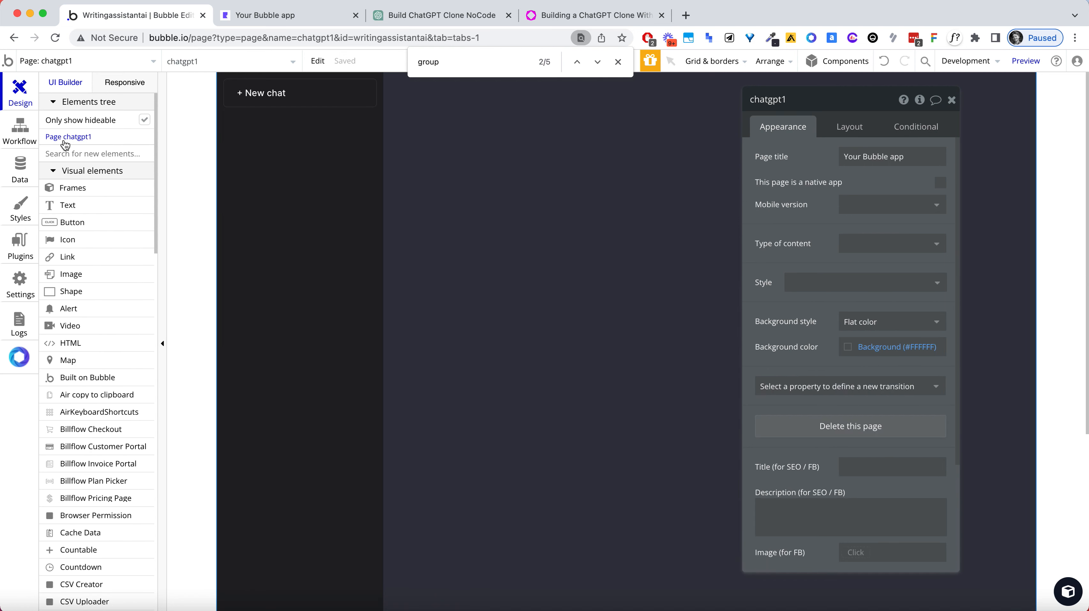
pyautogui.click(144, 121)
pyautogui.click(46, 176)
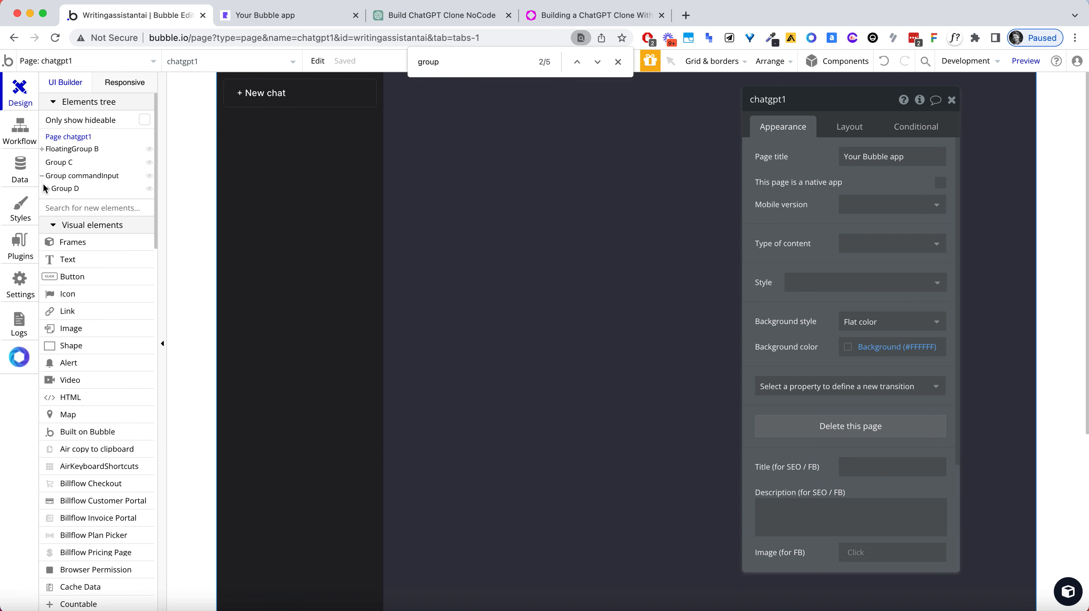
pyautogui.click(48, 188)
pyautogui.click(69, 201)
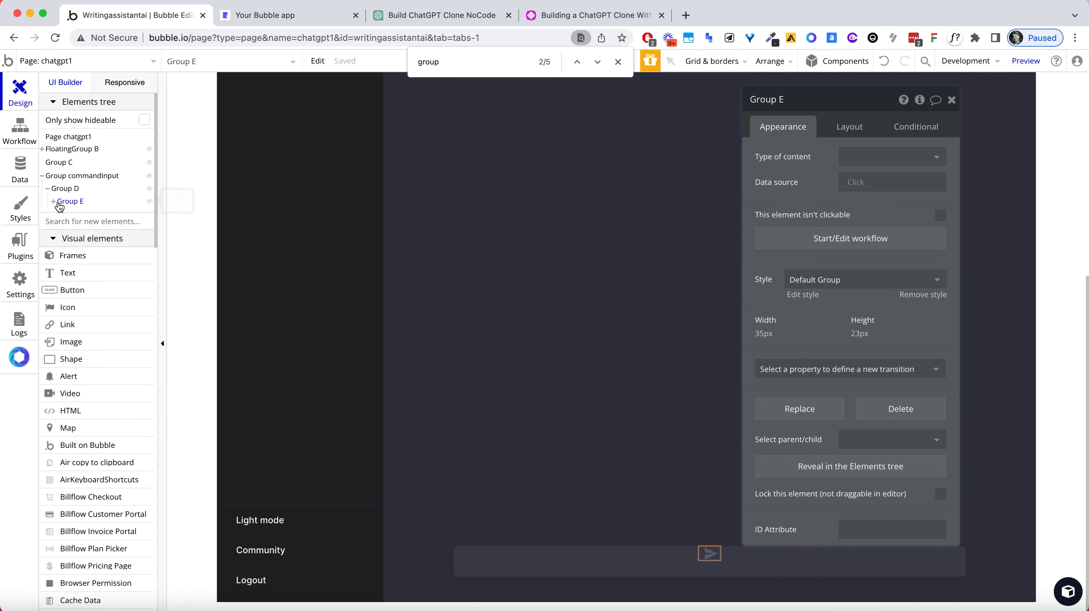
# Change Group E's container layout to Row and its container alignment to space around
pyautogui.click(849, 127)
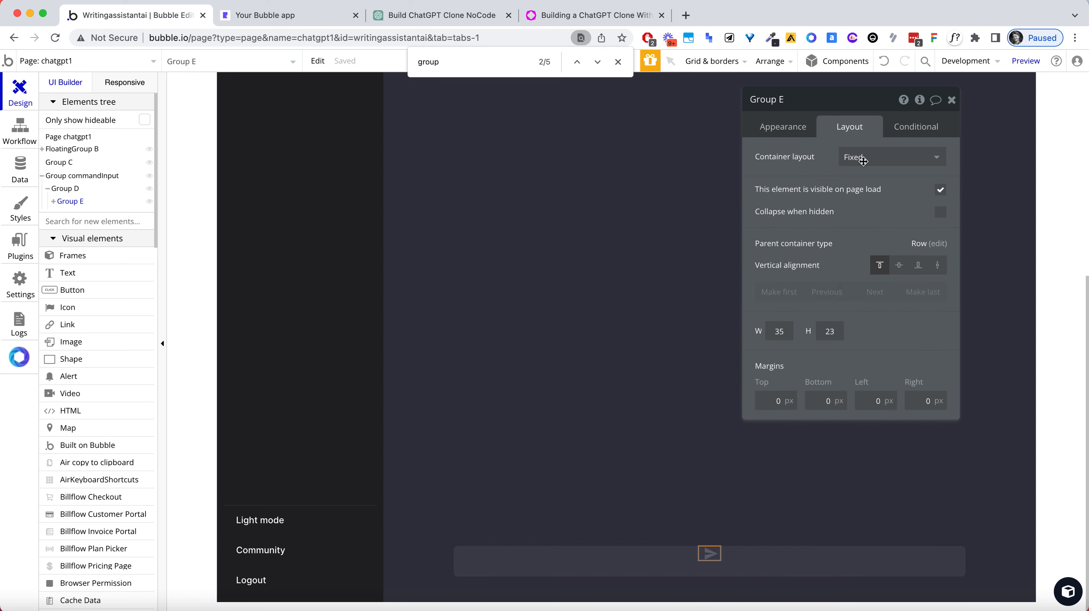
pyautogui.click(890, 156)
pyautogui.click(877, 210)
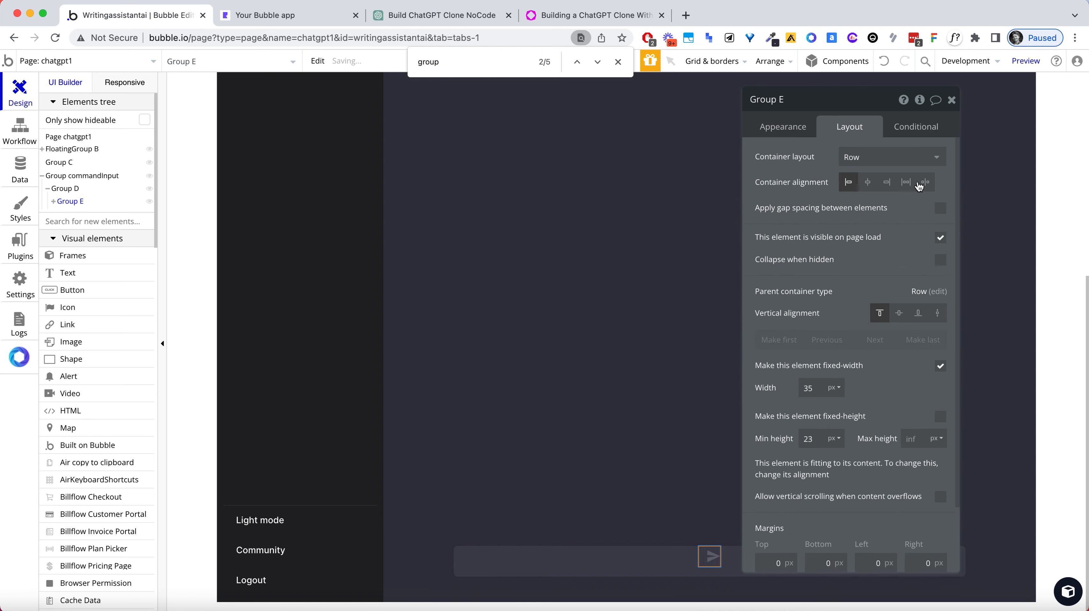
pyautogui.click(887, 183)
pyautogui.moveTo(881, 113); pyautogui.dragTo(541, 122)
pyautogui.click(586, 193)
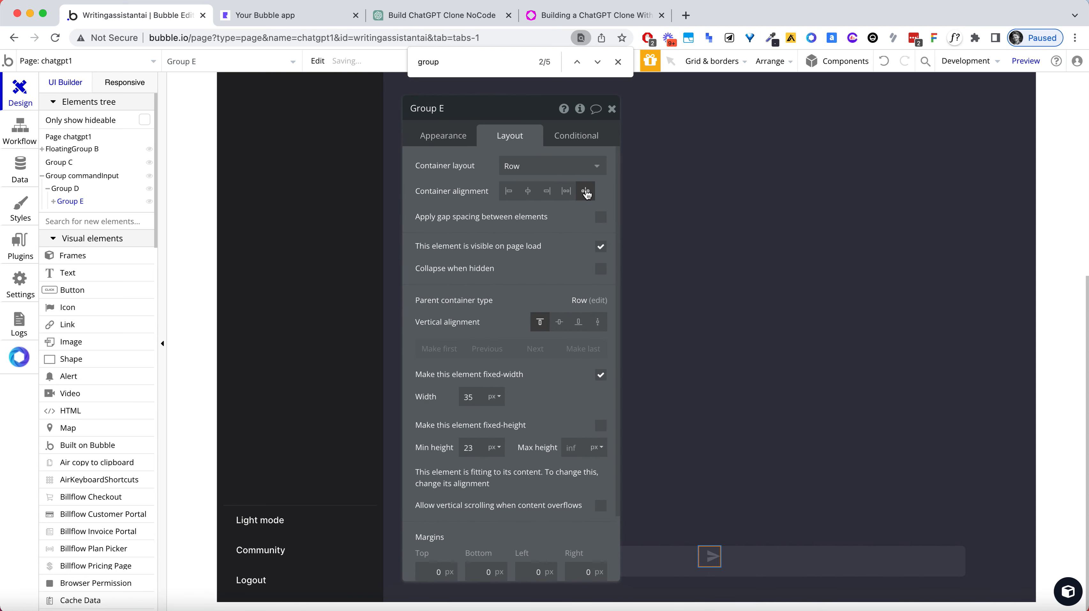
# Set Group E's container alignment to space between and try 20 px, then 25 px, for its width and minimum height
pyautogui.click(569, 192)
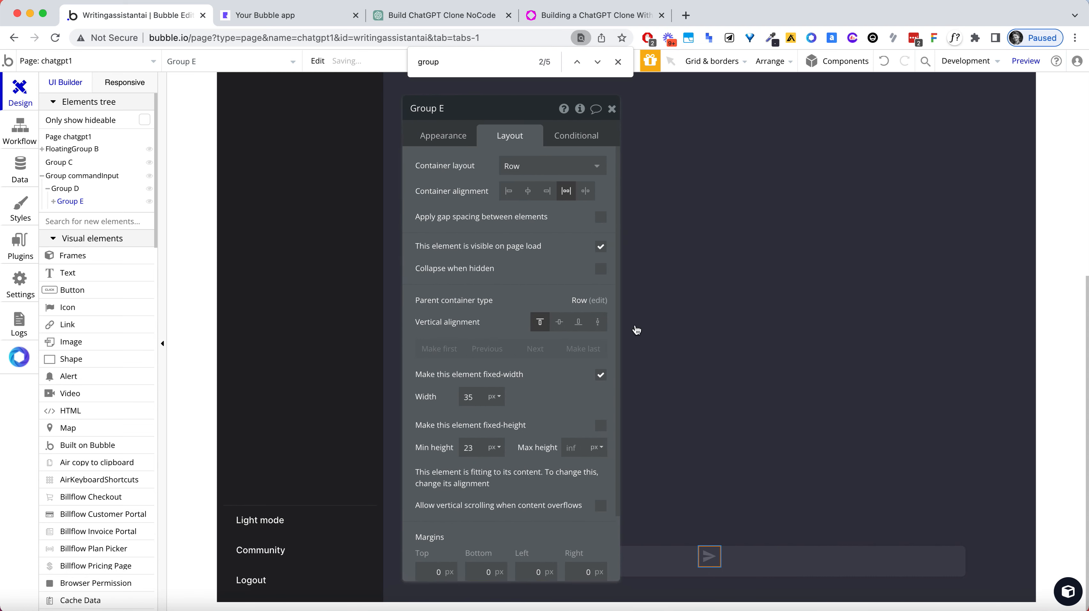
pyautogui.doubleClick(471, 397)
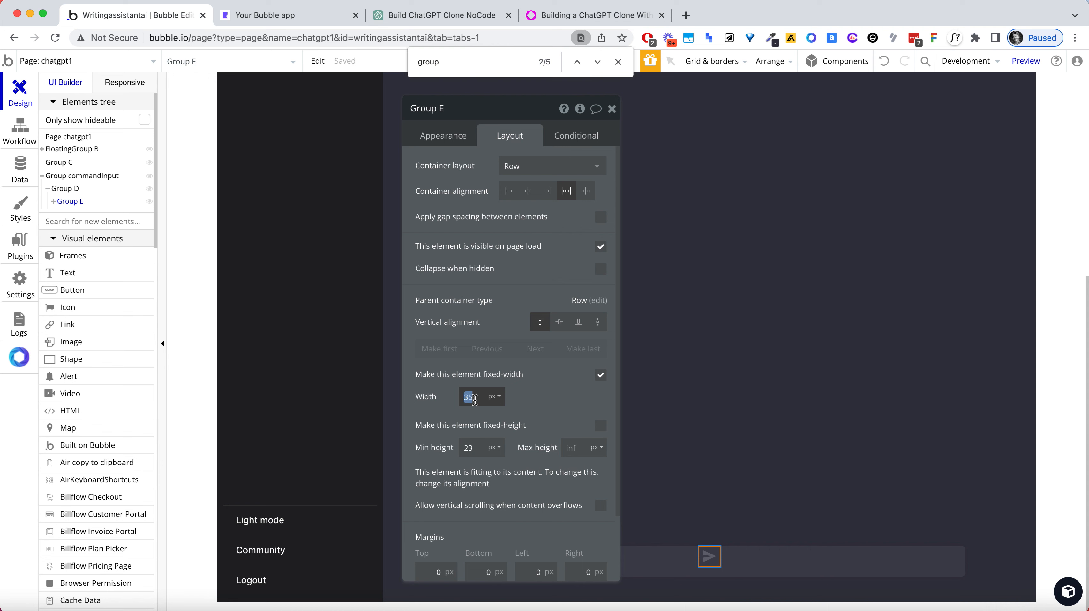
pyautogui.write('20')
pyautogui.press('Tab')
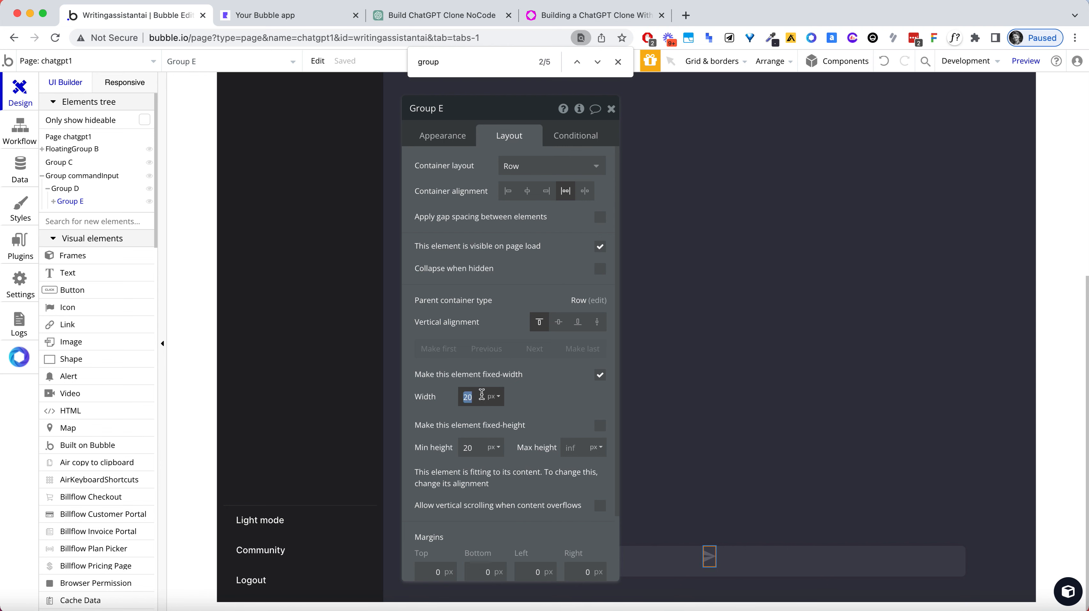
pyautogui.write('25')
pyautogui.press('Tab')
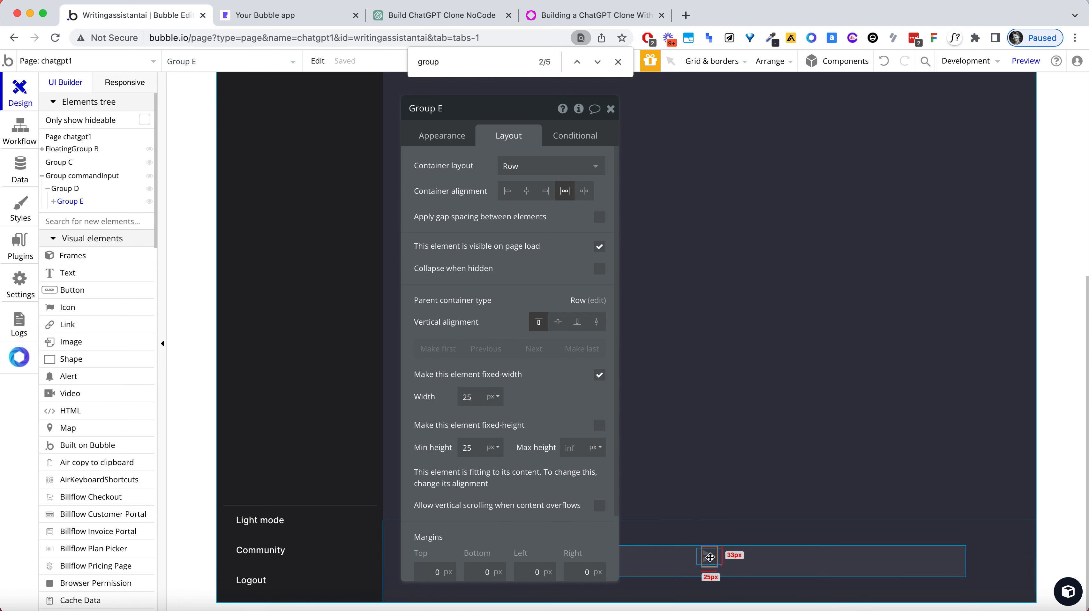
# Set the send icon's fixed width and height to 20 px
pyautogui.click(710, 557)
pyautogui.doubleClick(469, 322)
pyautogui.write('20')
pyautogui.press('Tab')
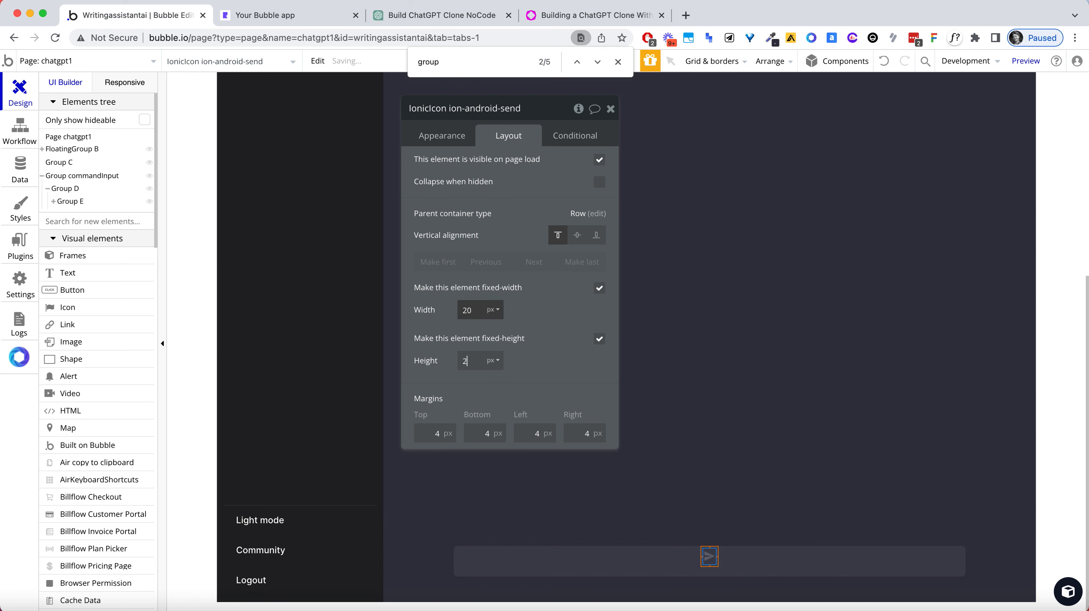
pyautogui.click(765, 481)
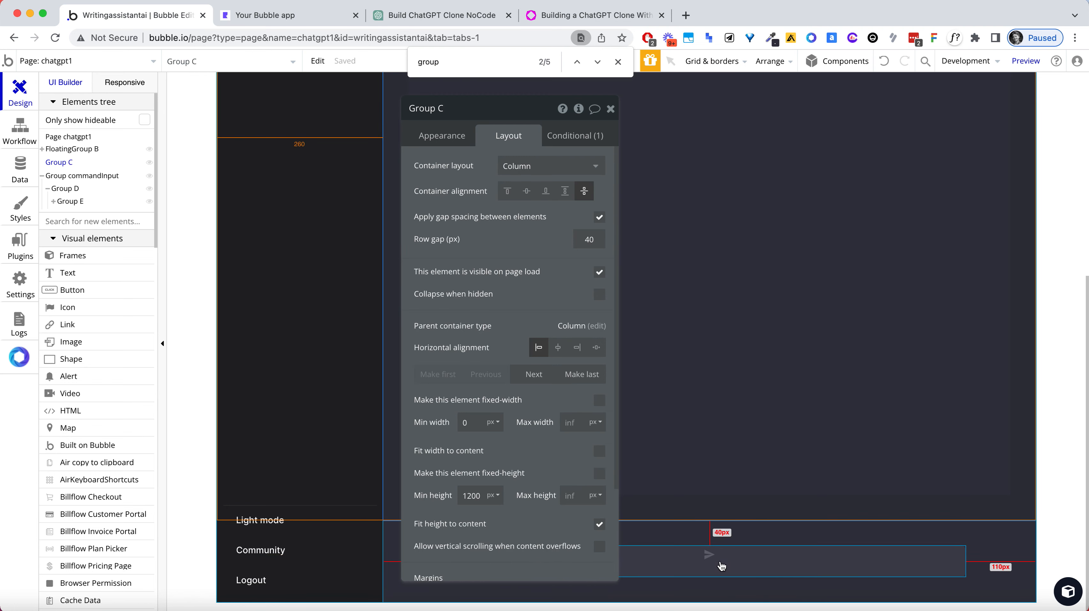
# Remove the default style from Group E and set its corner roundness to 4
pyautogui.click(721, 565)
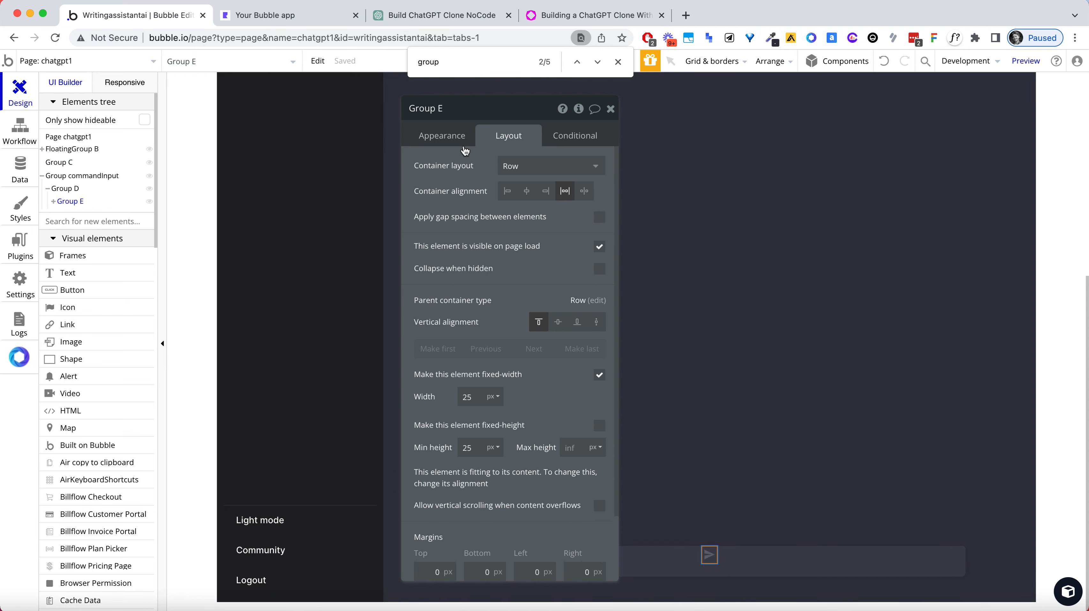
pyautogui.click(460, 146)
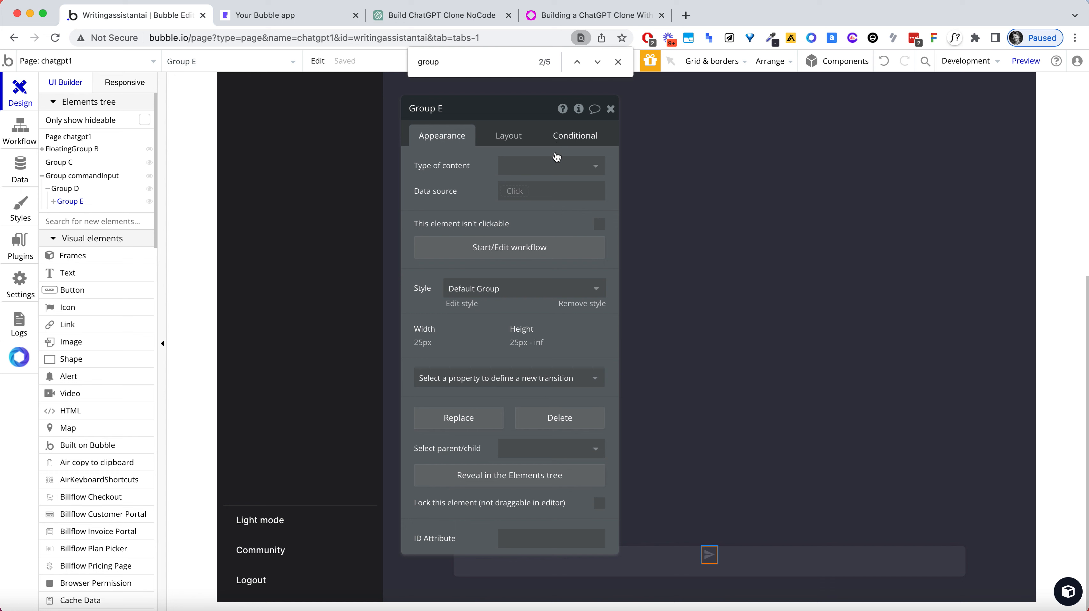
pyautogui.click(585, 303)
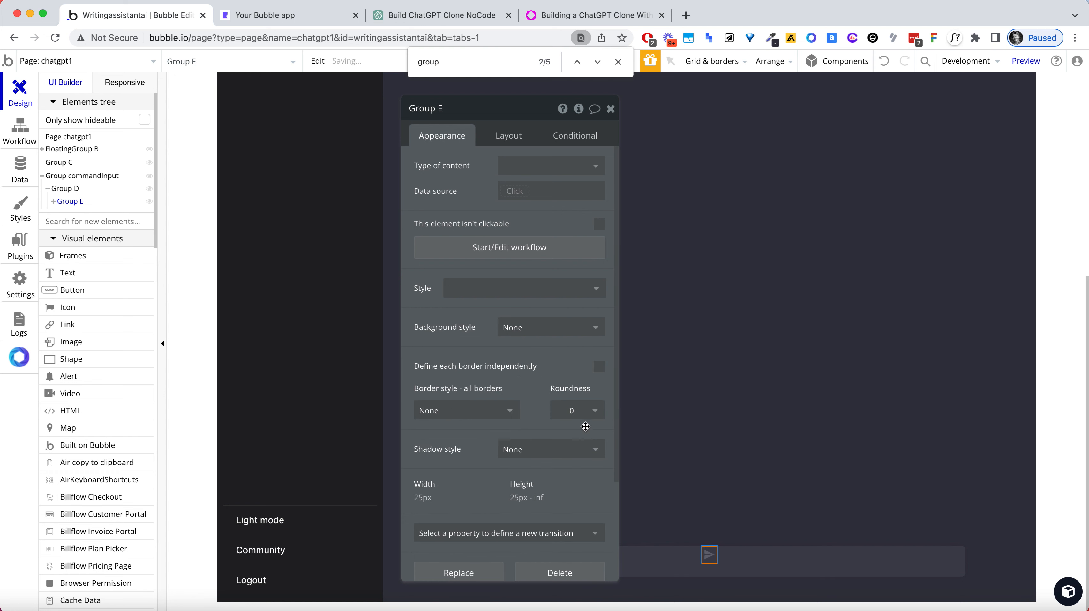
pyautogui.click(575, 412)
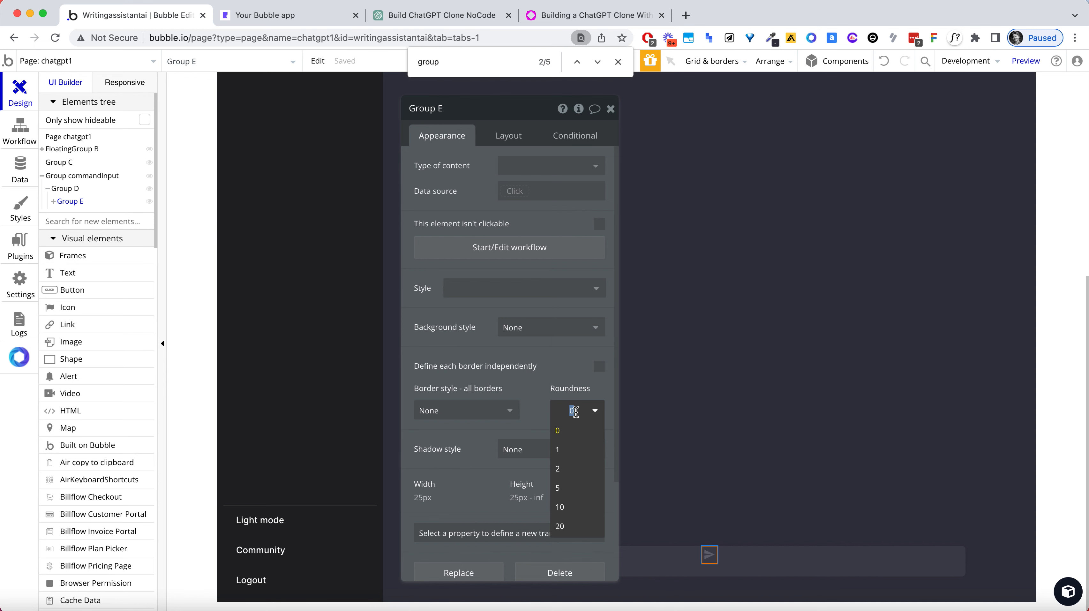
pyautogui.write('4')
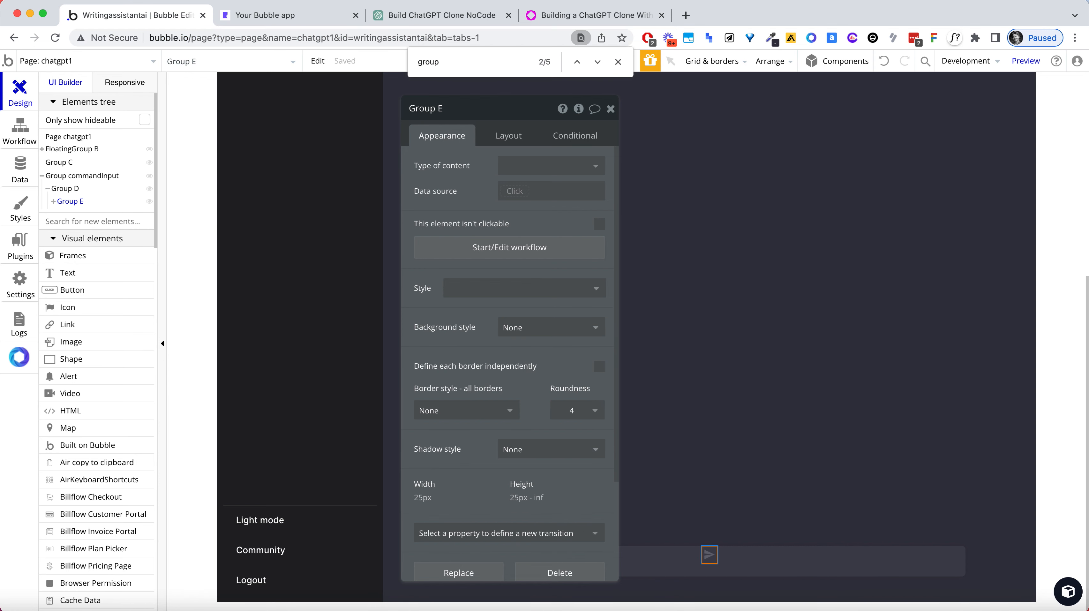
# Examine the send button in the original ChatGPT page's message box and return to the Bubble editor
pyautogui.click(428, 17)
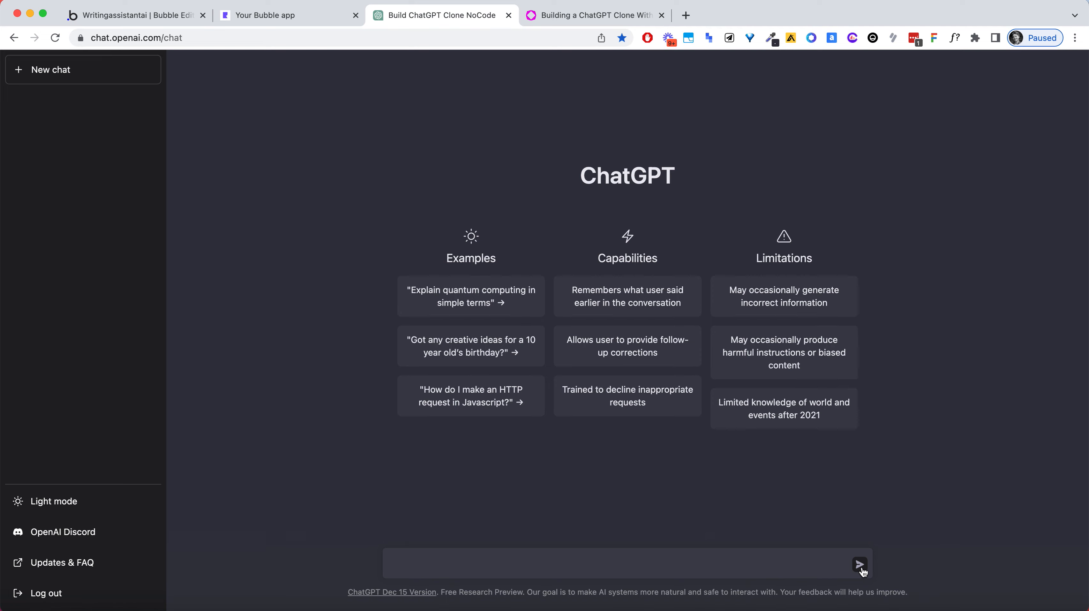
pyautogui.click(287, 16)
pyautogui.click(187, 22)
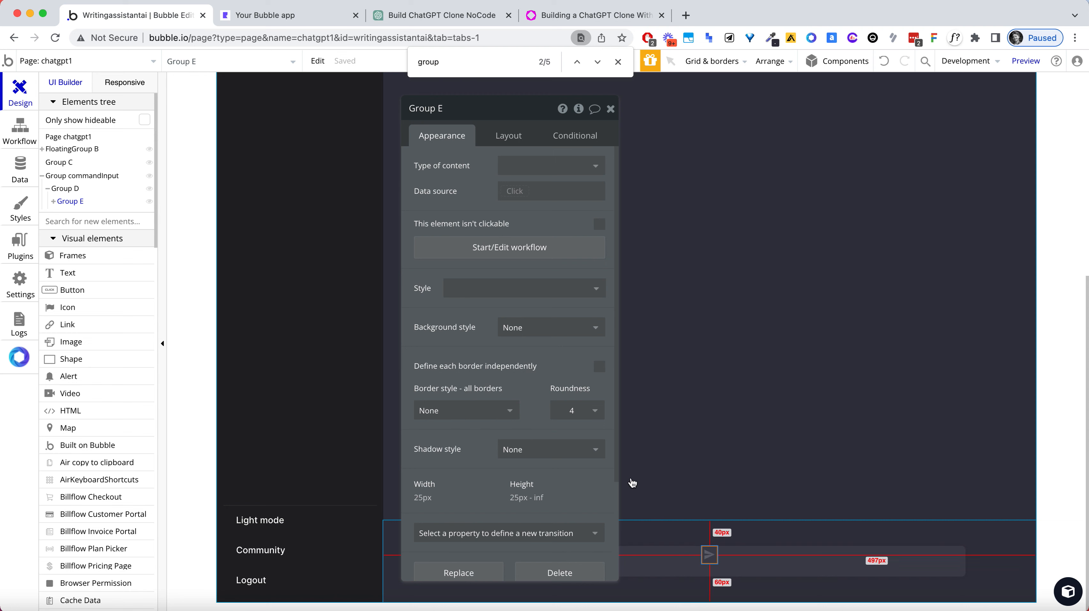
# Select the send icon inside Group E and set its fixed width and height to 15 px
pyautogui.click(510, 136)
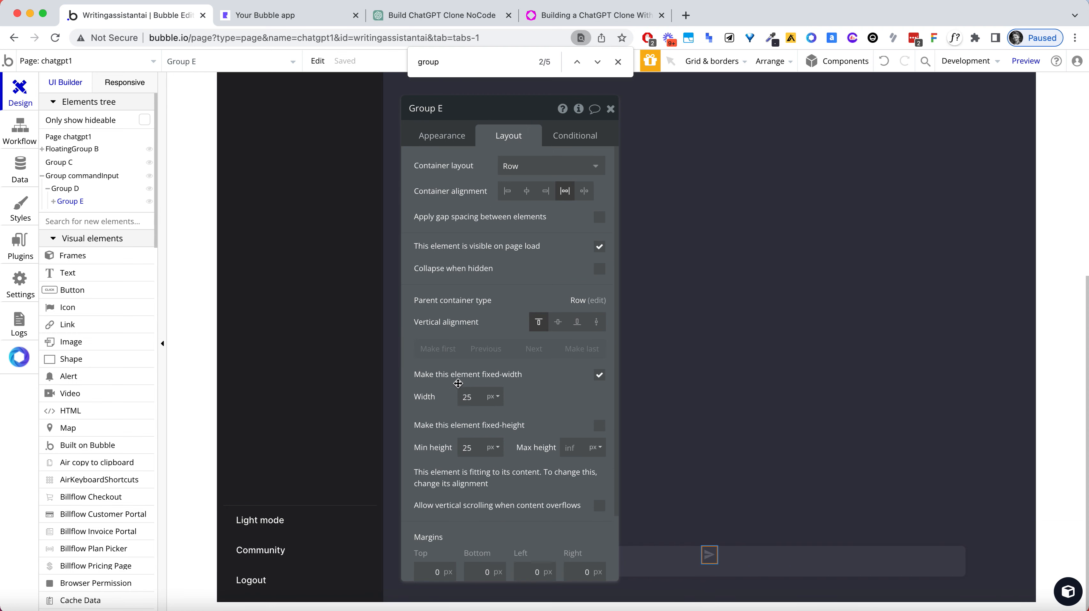
pyautogui.click(467, 397)
pyautogui.click(709, 555)
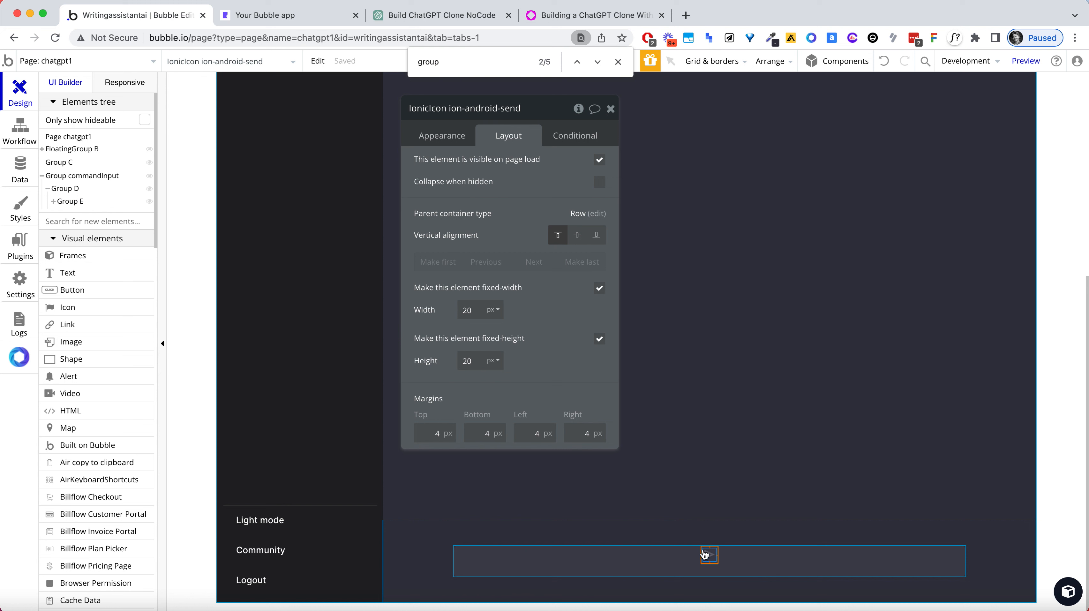
pyautogui.click(479, 310)
pyautogui.press('BackSpace')
pyautogui.press('BackSpace')
pyautogui.write('15')
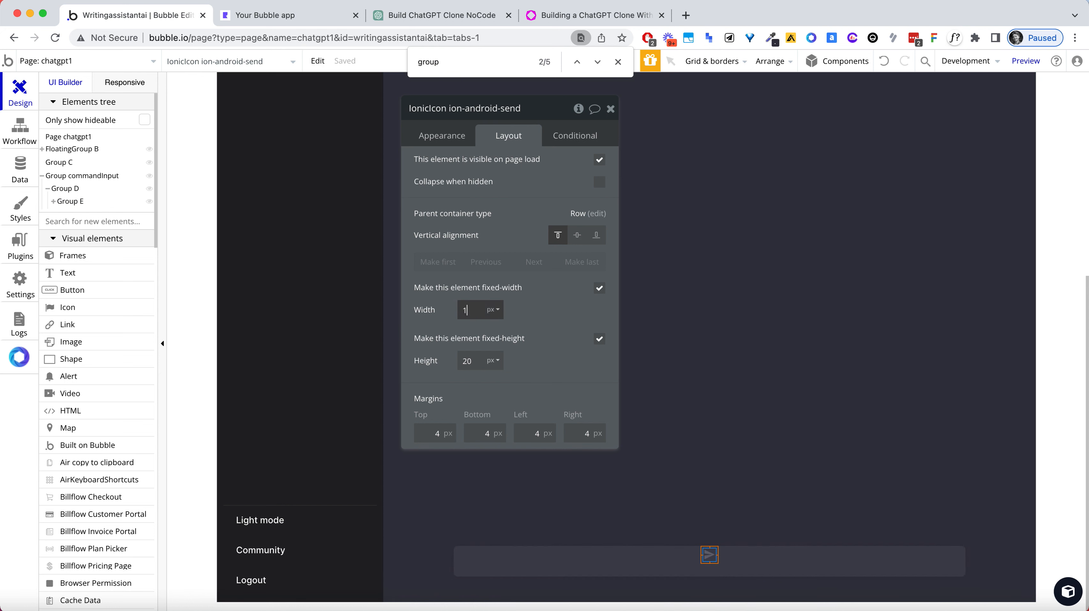
pyautogui.press('Tab')
pyautogui.write('15')
pyautogui.press('Tab')
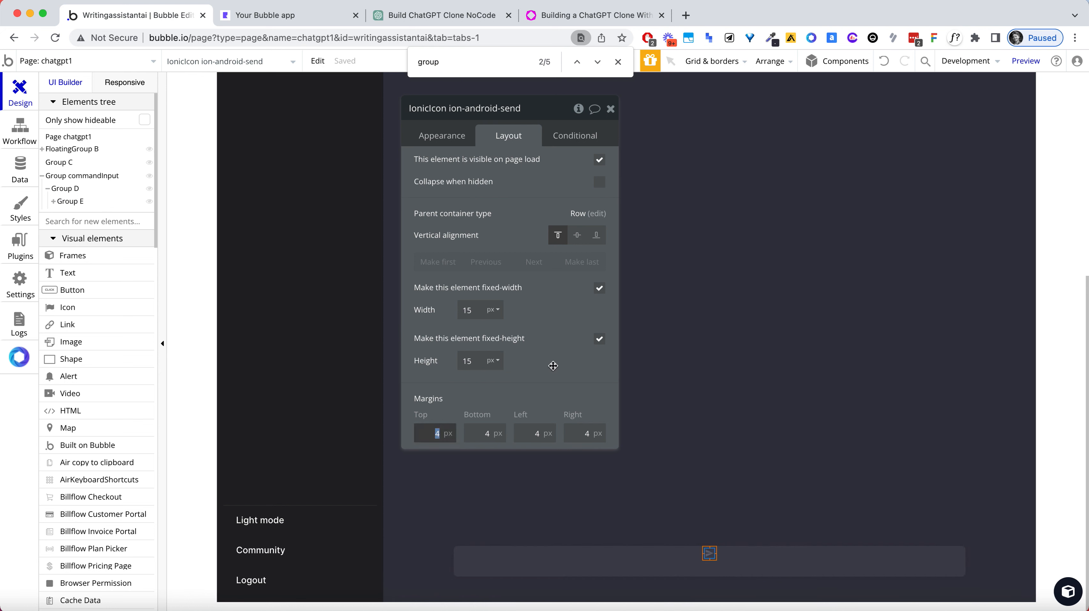
# Set Group E's fixed width and minimum height to 20 px
pyautogui.click(718, 557)
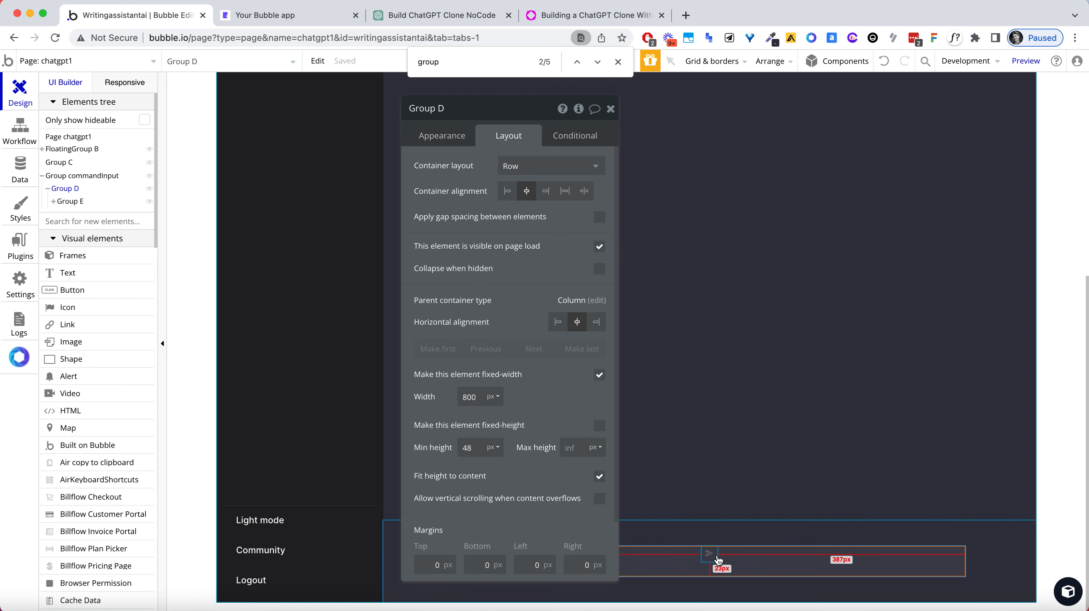
pyautogui.click(718, 557)
pyautogui.click(469, 399)
pyautogui.doubleClick(469, 398)
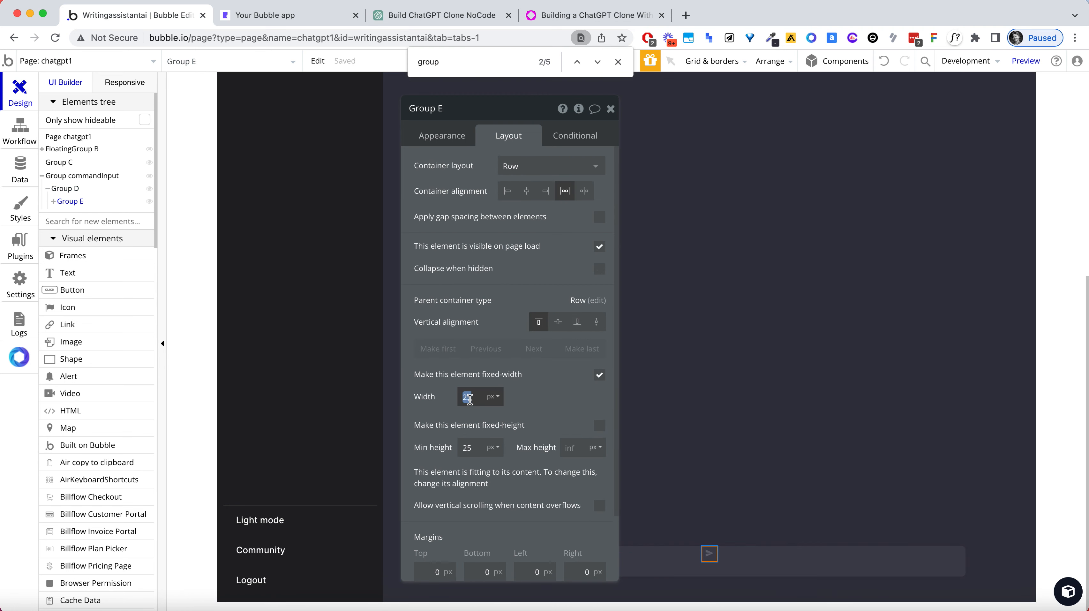
pyautogui.press('Tab')
pyautogui.write('20')
pyautogui.press('Tab')
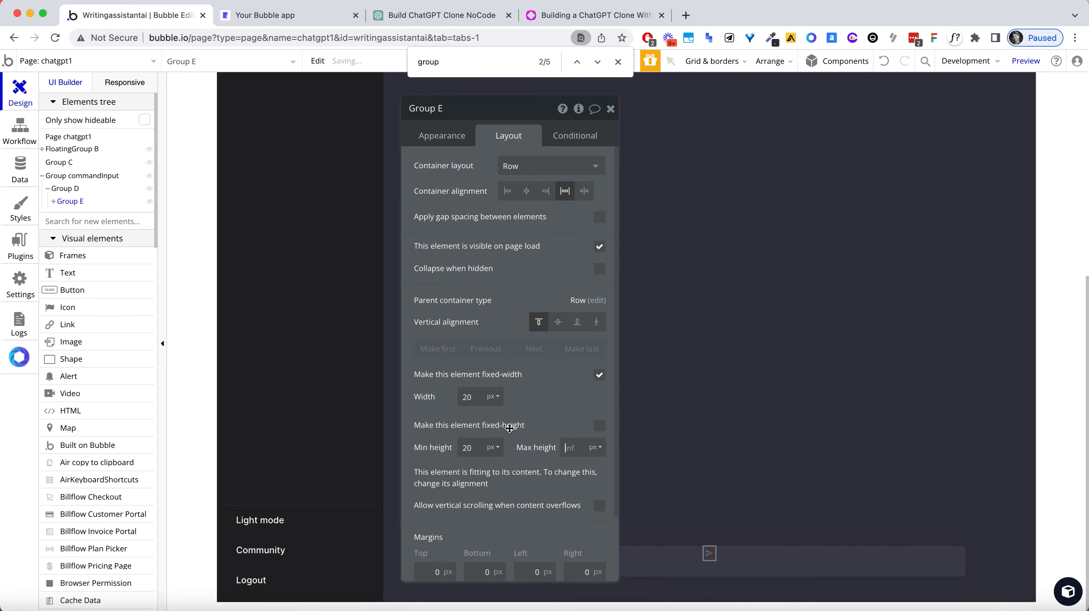
# Center the send icon vertically within Group E
pyautogui.click(709, 553)
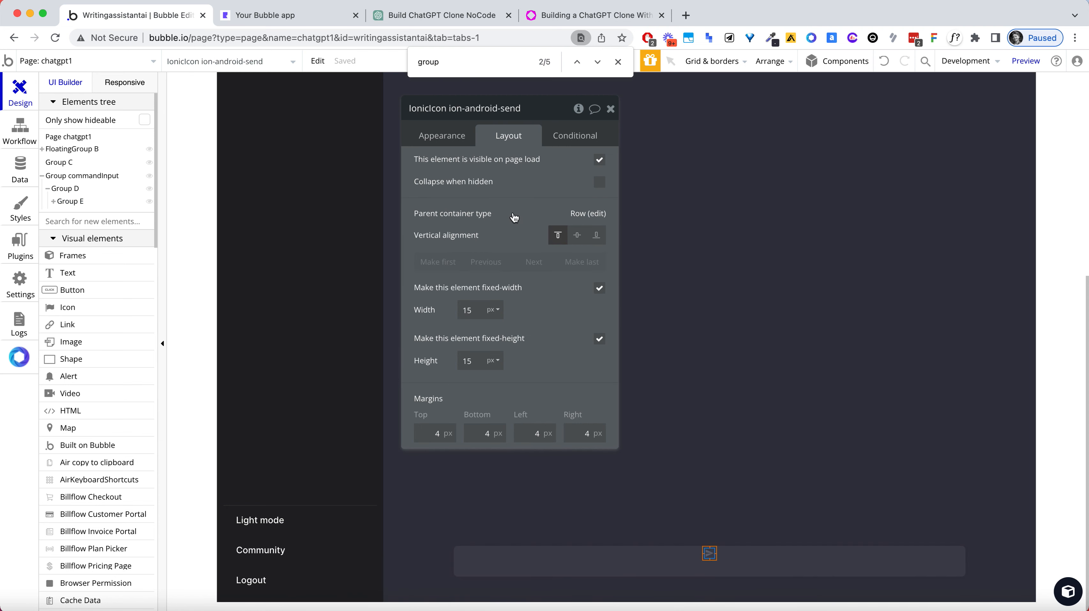
pyautogui.click(577, 236)
pyautogui.click(779, 382)
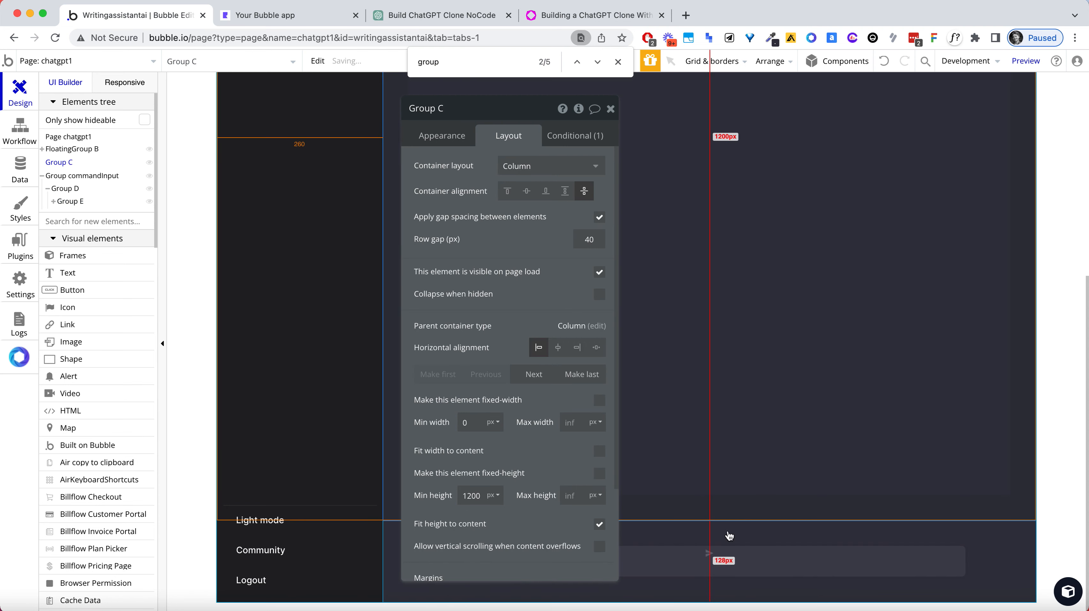
# Compare the app preview with the original ChatGPT page and return to the Bubble editor
pyautogui.click(717, 563)
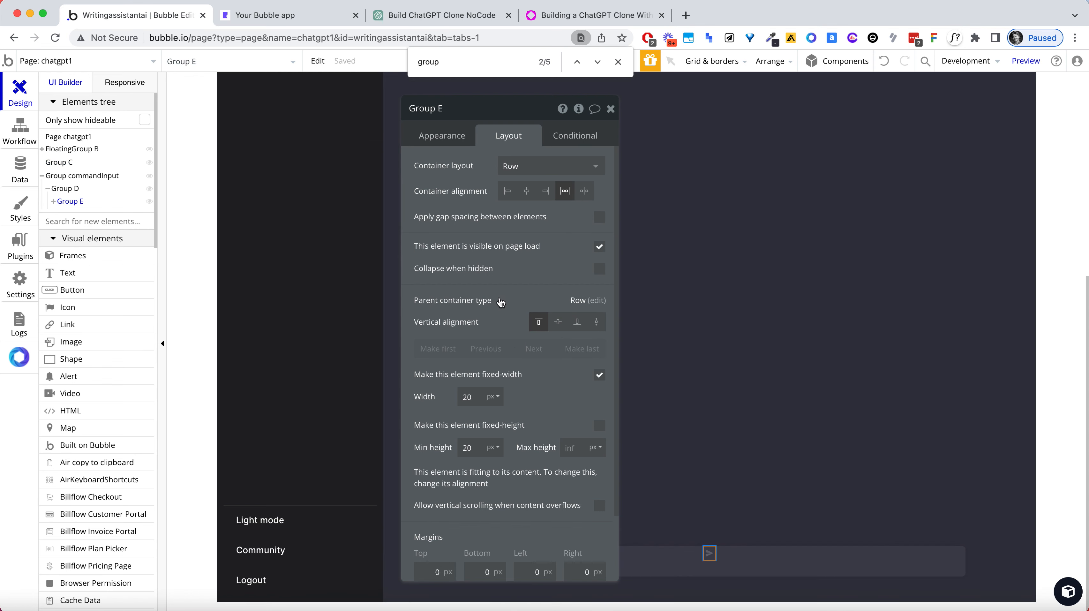
pyautogui.click(296, 25)
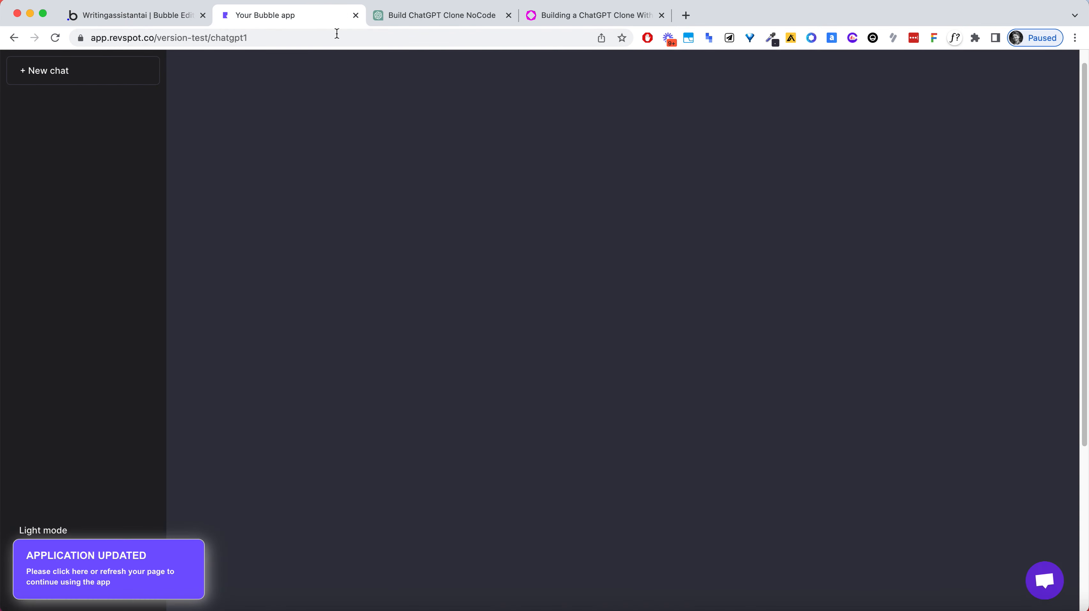
pyautogui.click(396, 15)
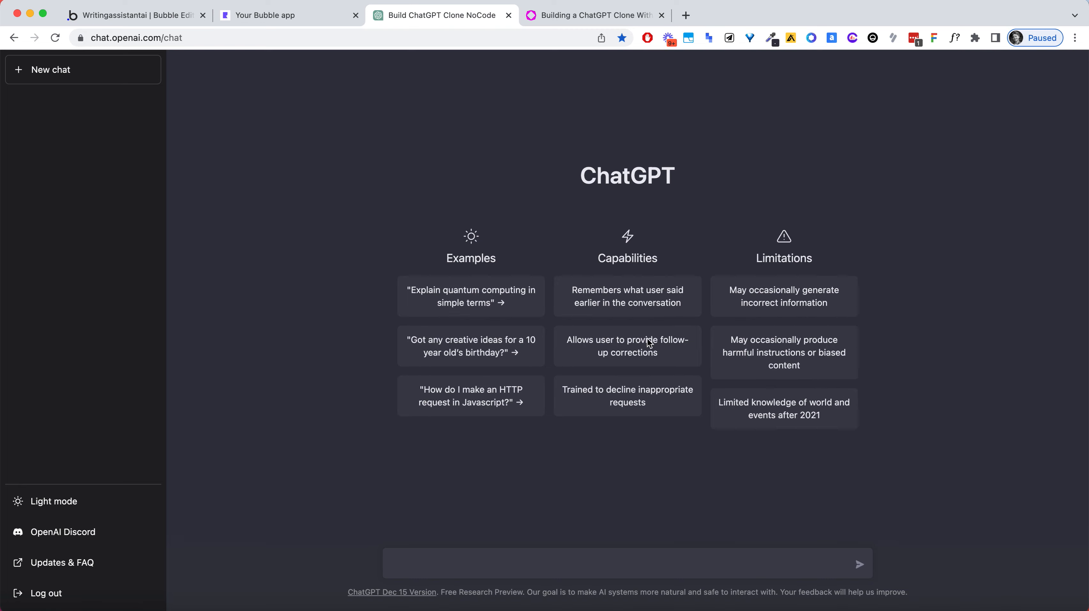
pyautogui.click(248, 13)
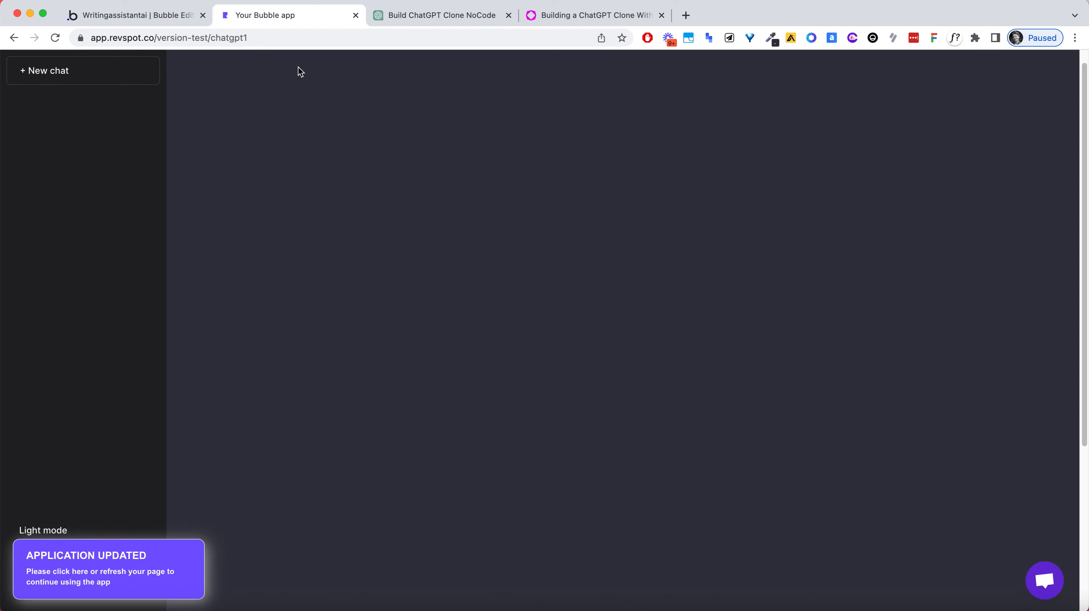
pyautogui.click(171, 15)
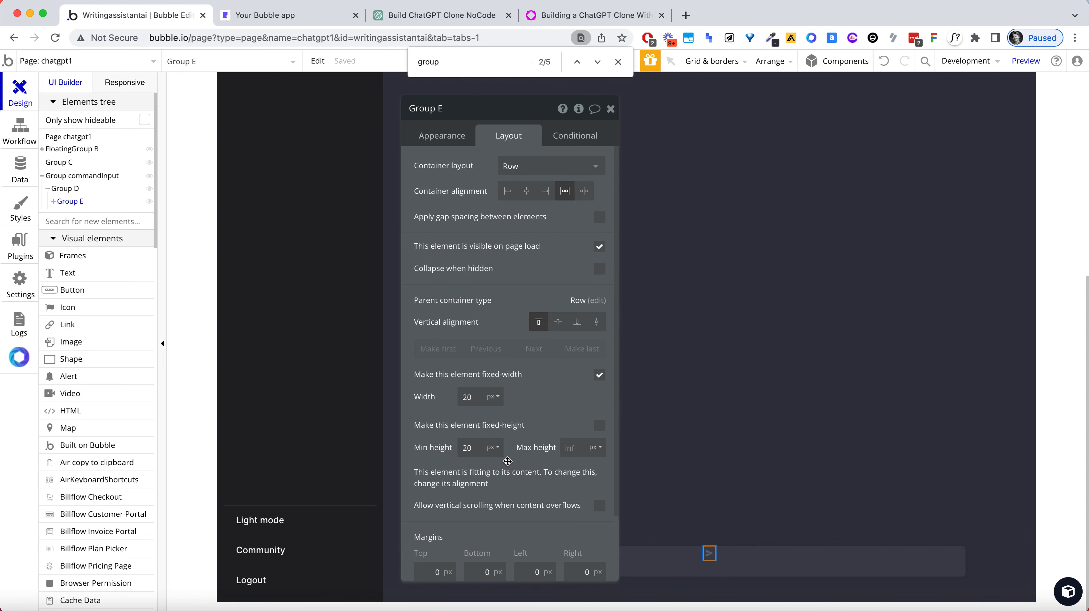
# Set the send icon's top, bottom, left and right margins to 0 px
pyautogui.scroll(-3, 507, 457)
pyautogui.click(712, 552)
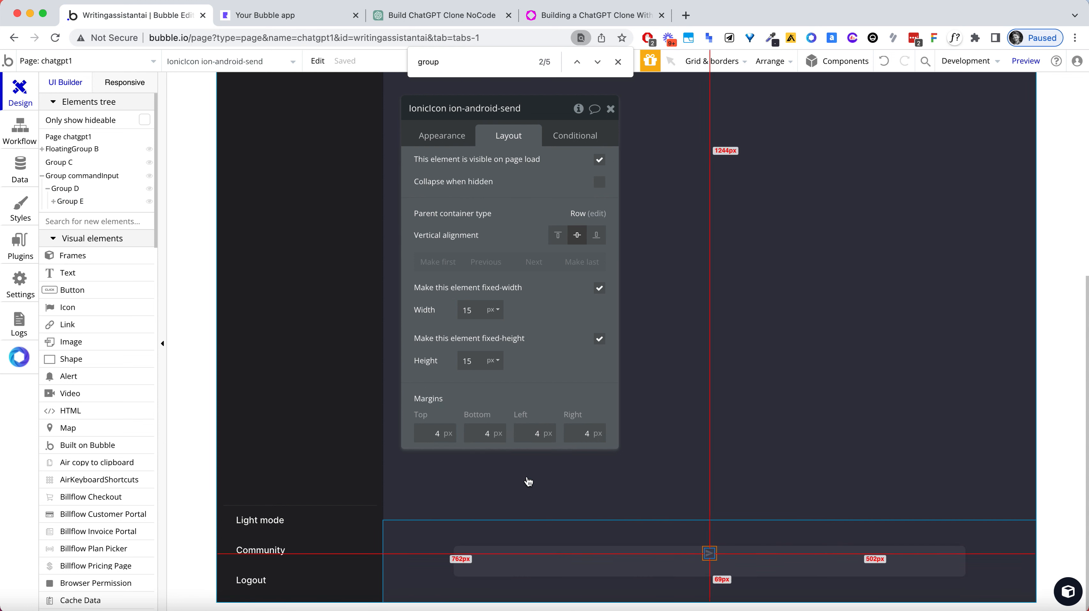
pyautogui.doubleClick(436, 429)
pyautogui.press('Tab')
pyautogui.write('0')
pyautogui.press('Tab')
pyautogui.write('0')
pyautogui.press('Tab')
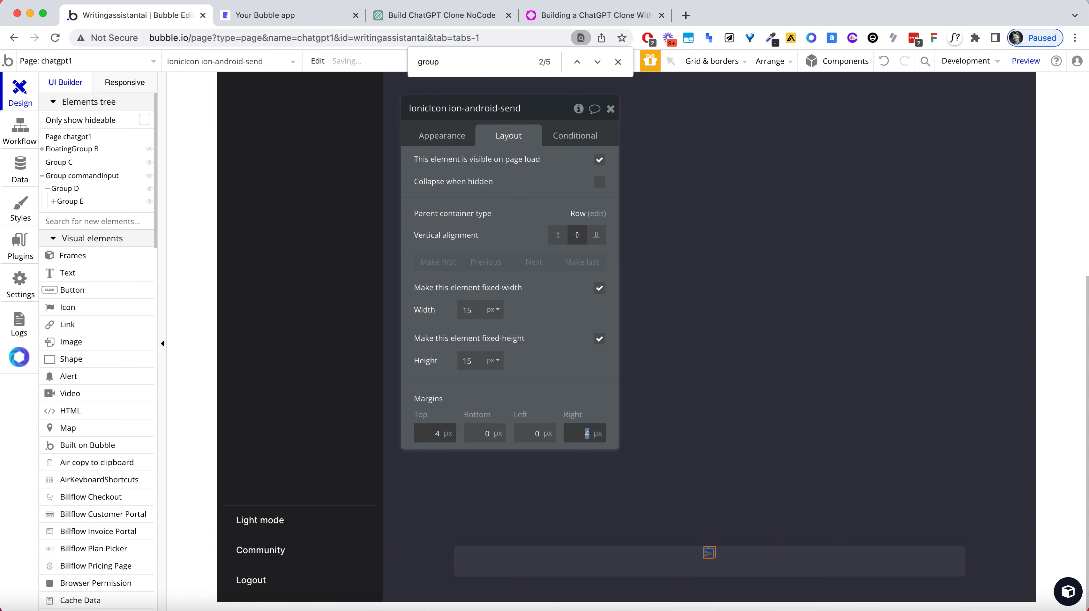
pyautogui.hotkey('shift', 'Tab')
pyautogui.hotkey('shift', 'Tab')
pyautogui.hotkey('shift', 'Tab')
pyautogui.write('0')
pyautogui.press('Tab')
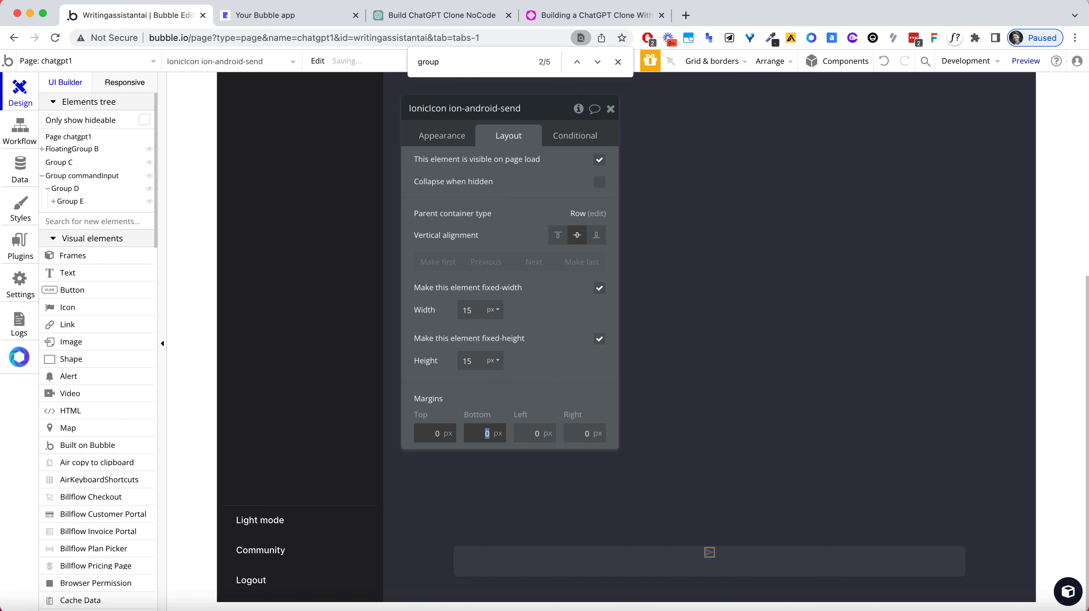
pyautogui.click(758, 437)
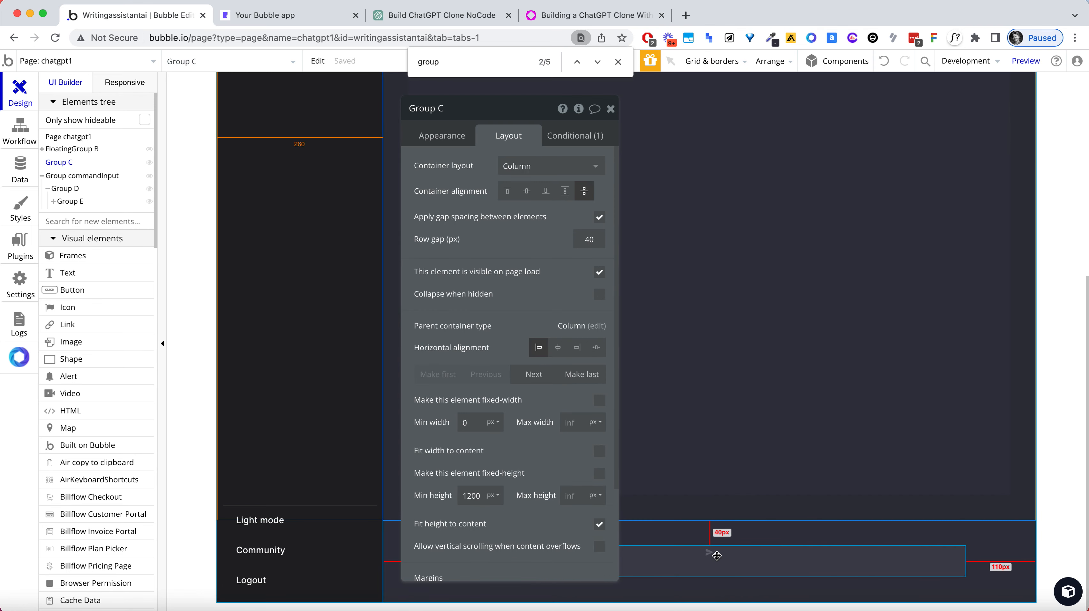
# Center Group E vertically in the message input box and set its container alignment to center
pyautogui.click(717, 561)
pyautogui.click(712, 553)
pyautogui.click(717, 554)
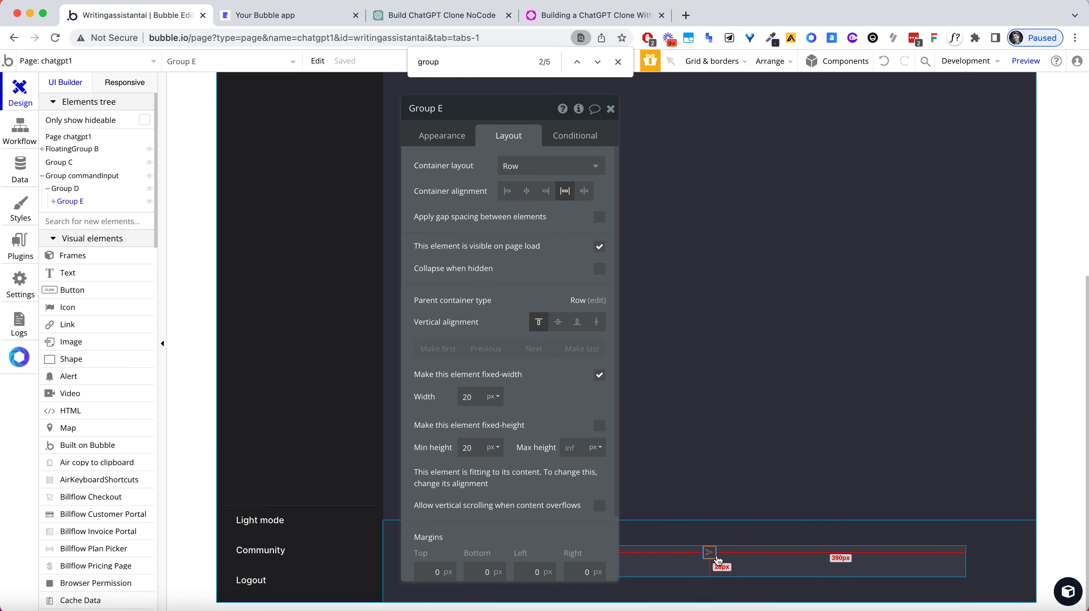
pyautogui.click(558, 322)
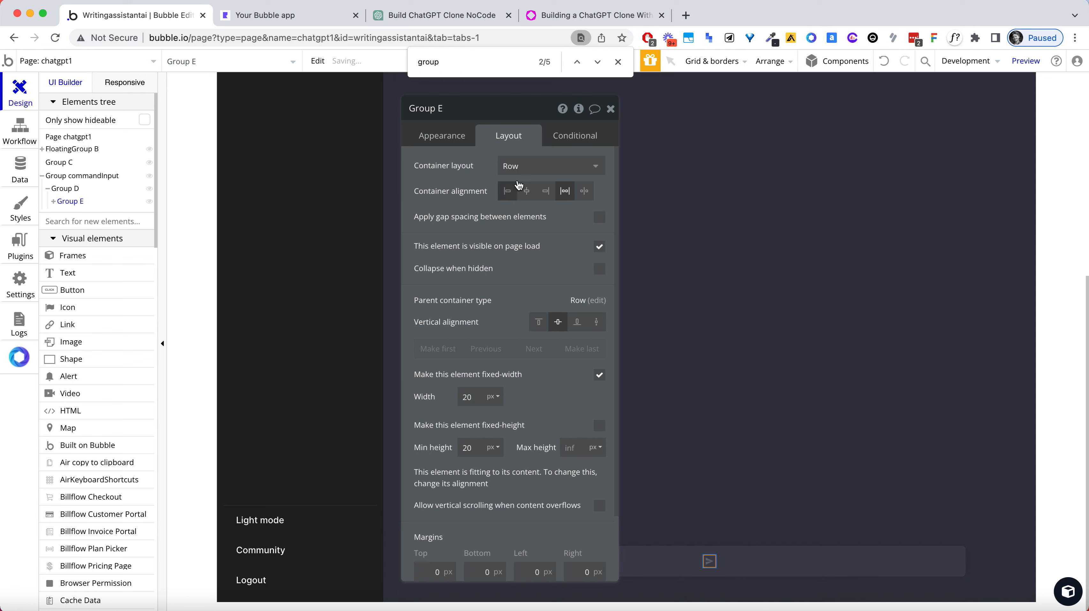
pyautogui.click(531, 193)
# Add a condition to Group E that applies when This Group is hovered
pyautogui.click(565, 136)
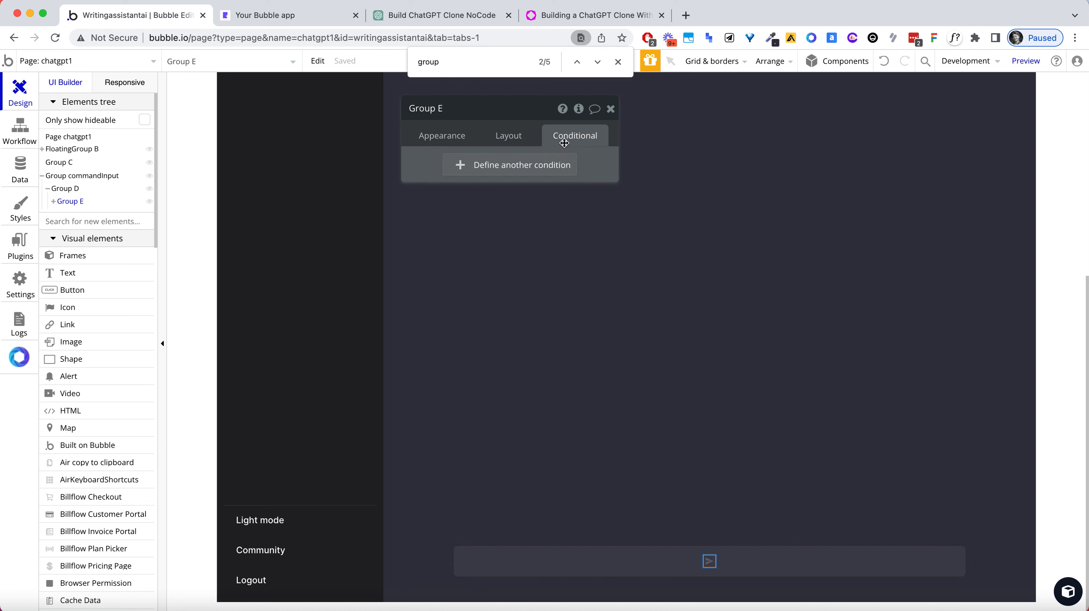
pyautogui.click(496, 172)
pyautogui.click(453, 180)
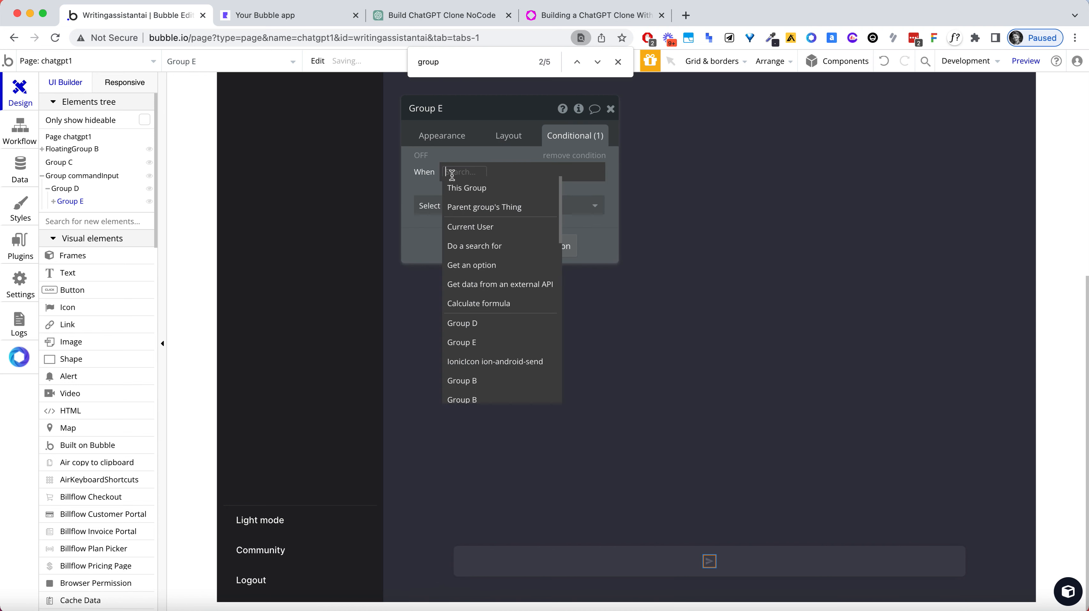
pyautogui.click(475, 187)
pyautogui.click(518, 245)
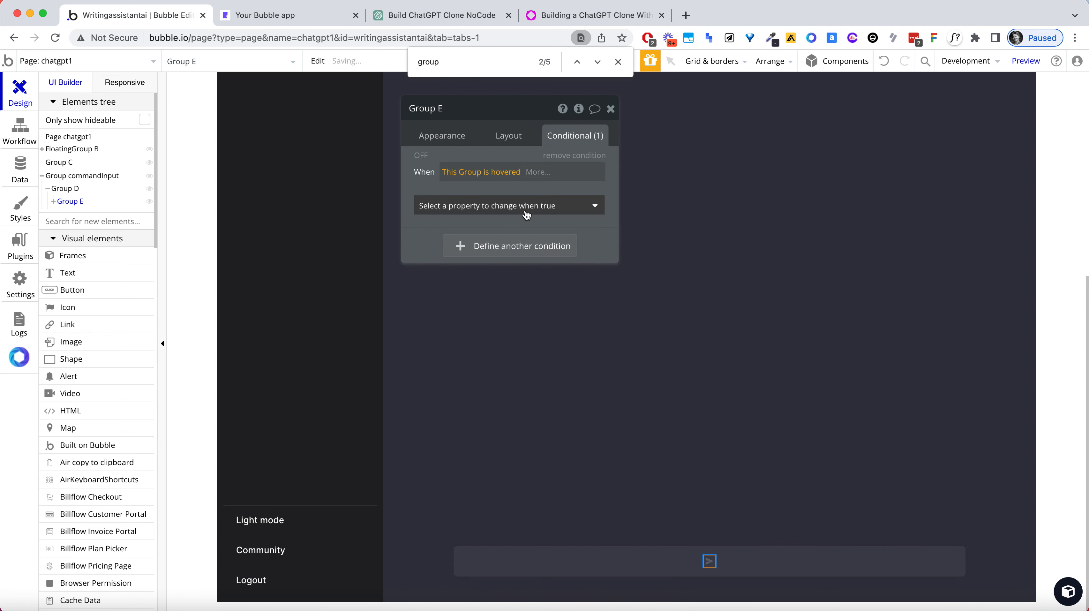
# Make Group E's hover condition change the background style to Flat color
pyautogui.click(526, 210)
pyautogui.write('back')
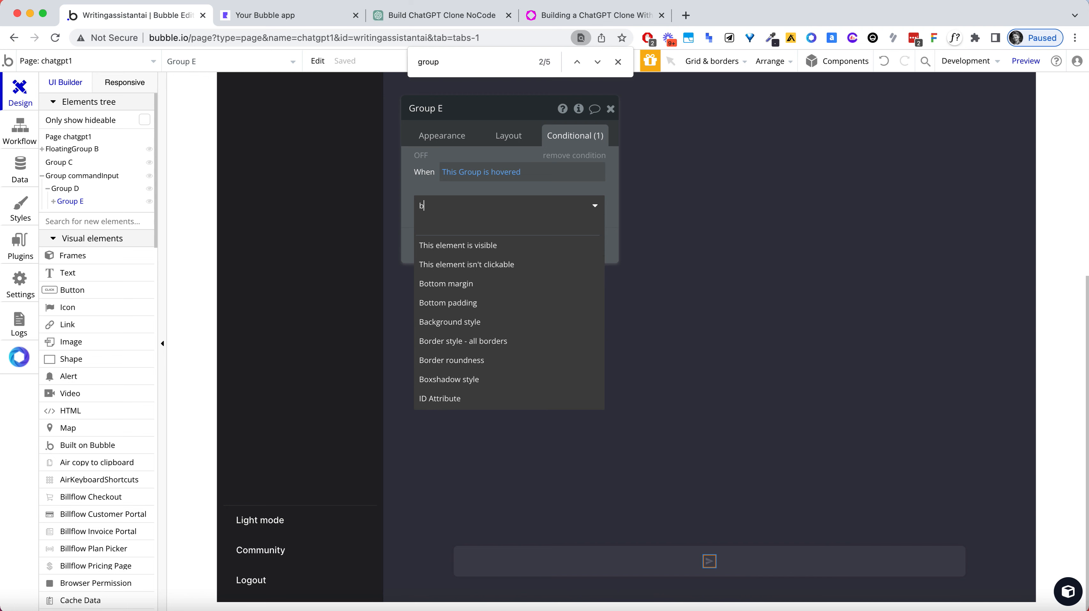
pyautogui.press('super+a')
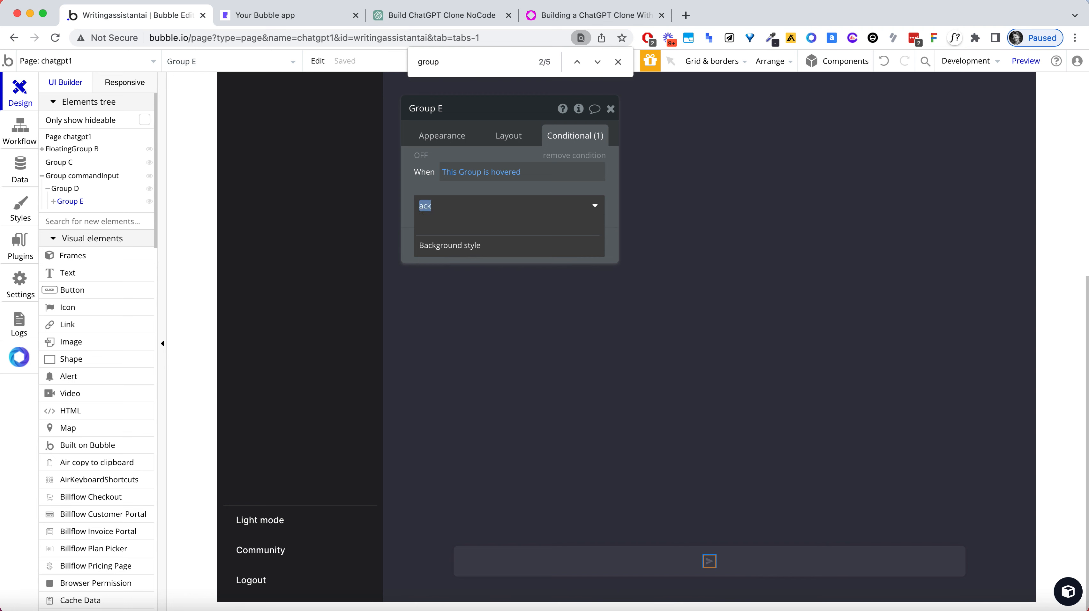
pyautogui.write('colorb')
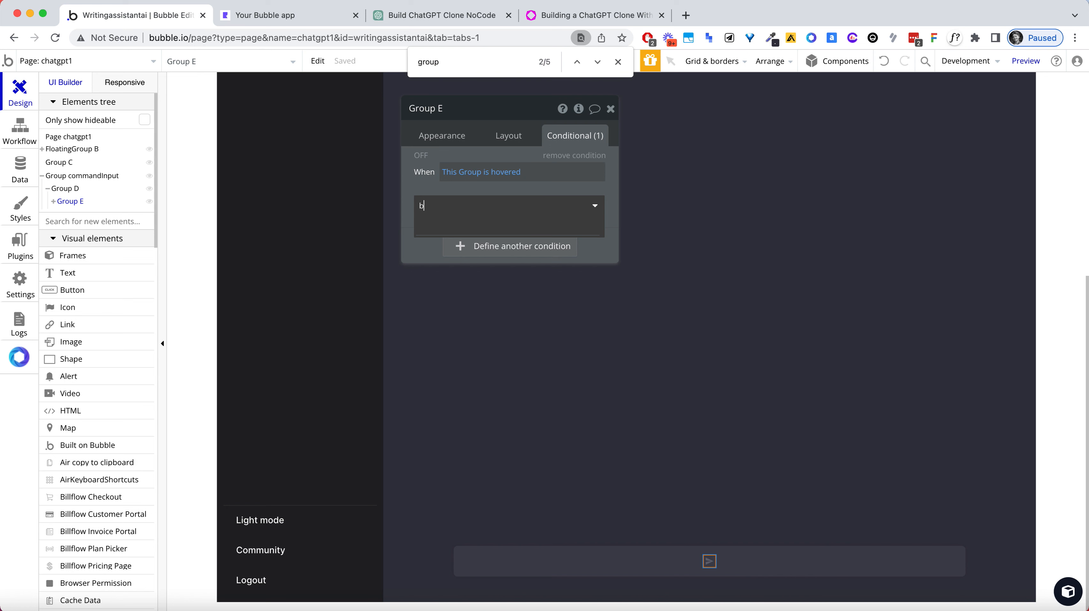
pyautogui.write('ack')
pyautogui.click(564, 246)
pyautogui.click(551, 204)
pyautogui.click(537, 240)
# Add a background color to Group E's hover condition and set it to #202123, copied from FloatingGroup B
pyautogui.click(530, 231)
pyautogui.write('back')
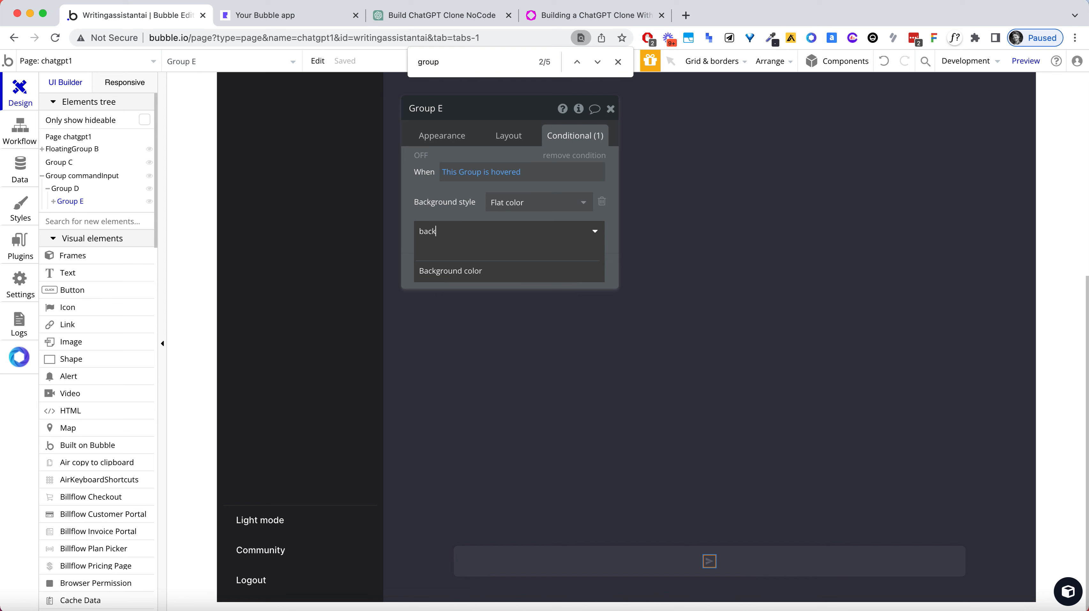
pyautogui.click(528, 274)
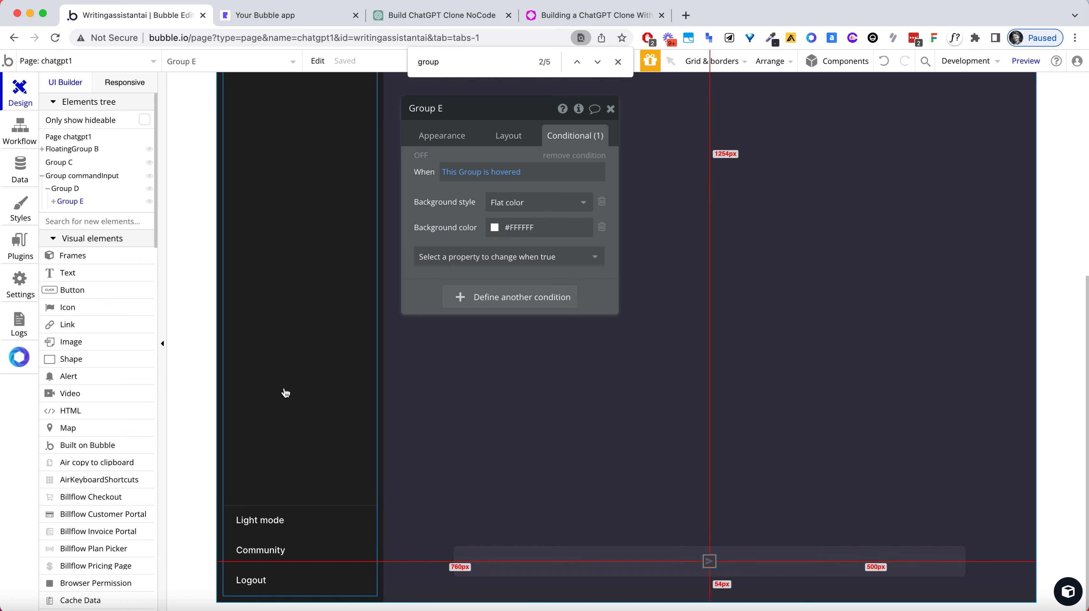
pyautogui.click(377, 259)
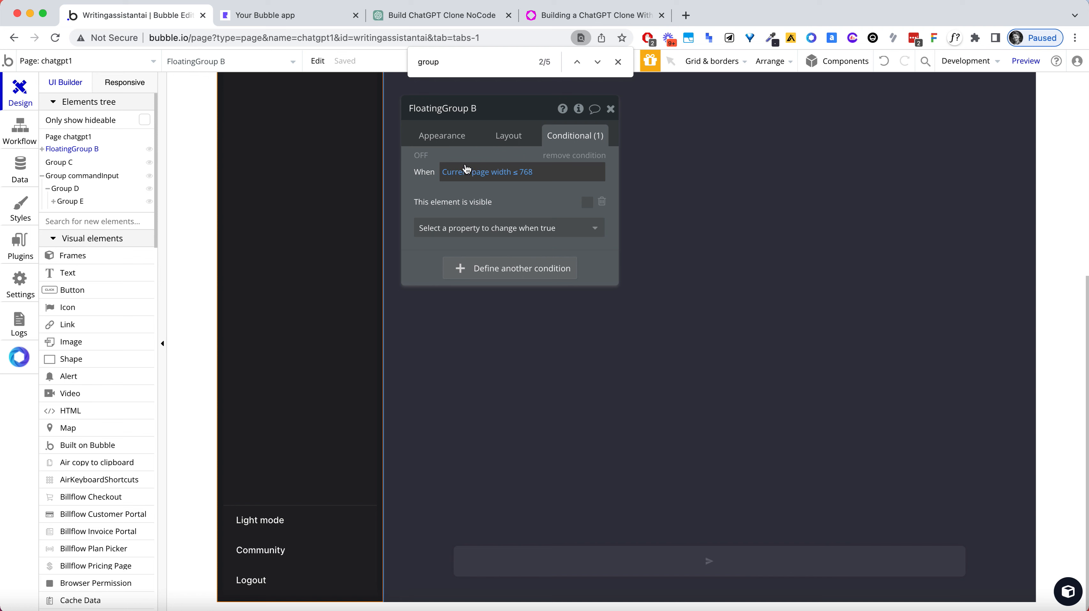
pyautogui.click(447, 136)
pyautogui.doubleClick(535, 441)
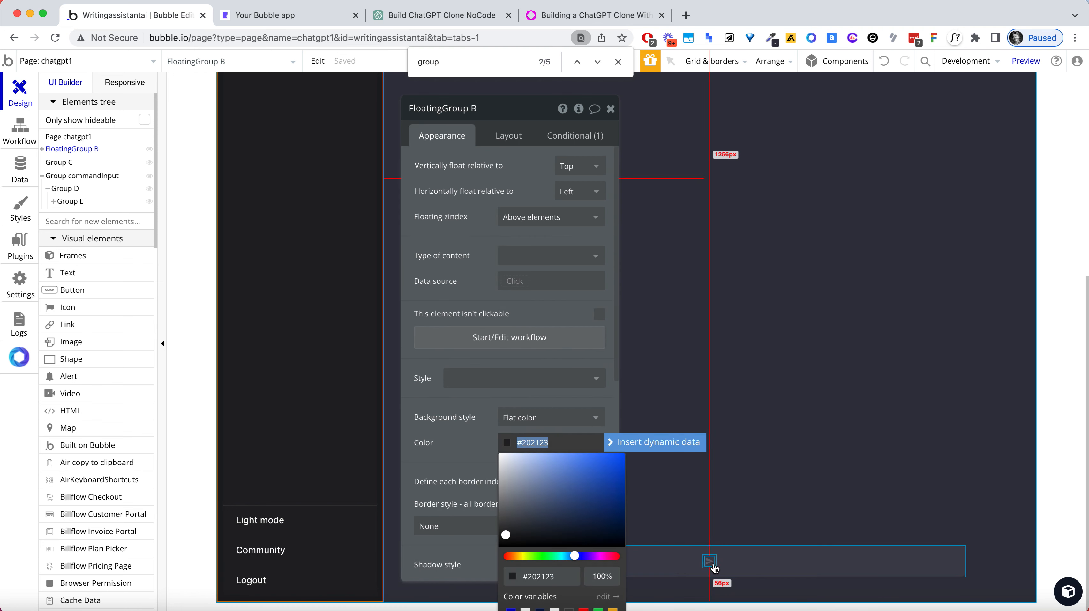
pyautogui.click(713, 563)
pyautogui.click(516, 327)
pyautogui.click(515, 327)
pyautogui.click(559, 131)
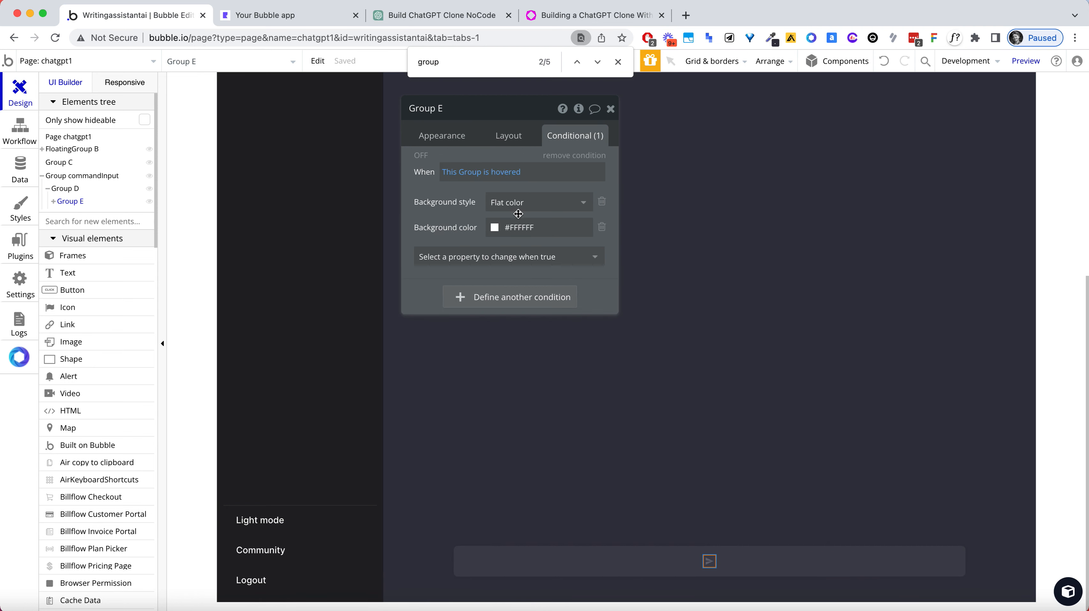
pyautogui.click(520, 227)
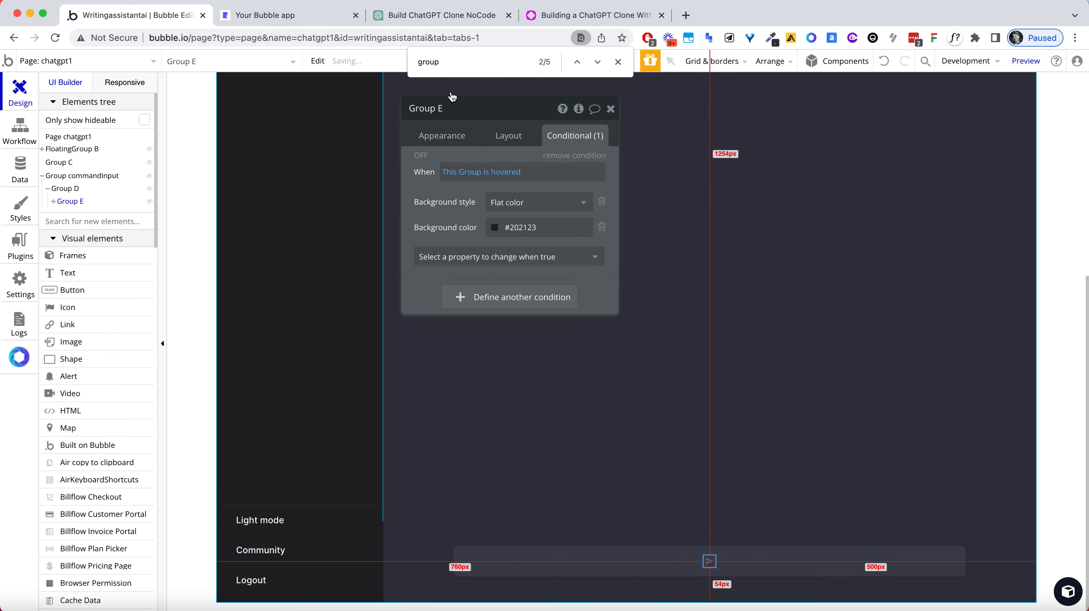
# Reload the app preview to check the send button's hover effect, compare it with the original ChatGPT page, and return to the Bubble editor
pyautogui.click(327, 26)
pyautogui.click(328, 35)
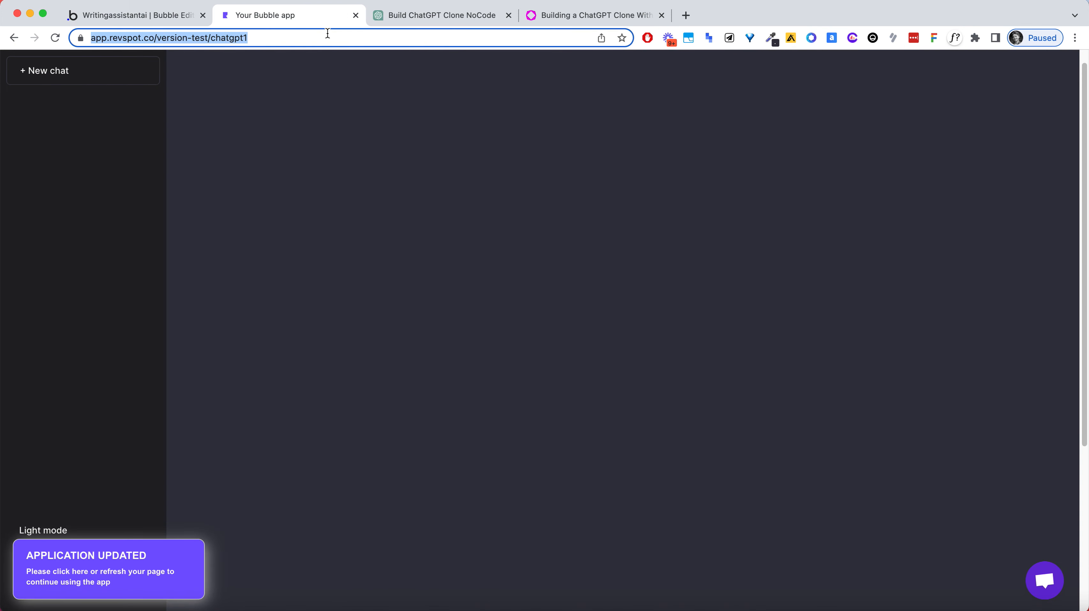
pyautogui.press('Return')
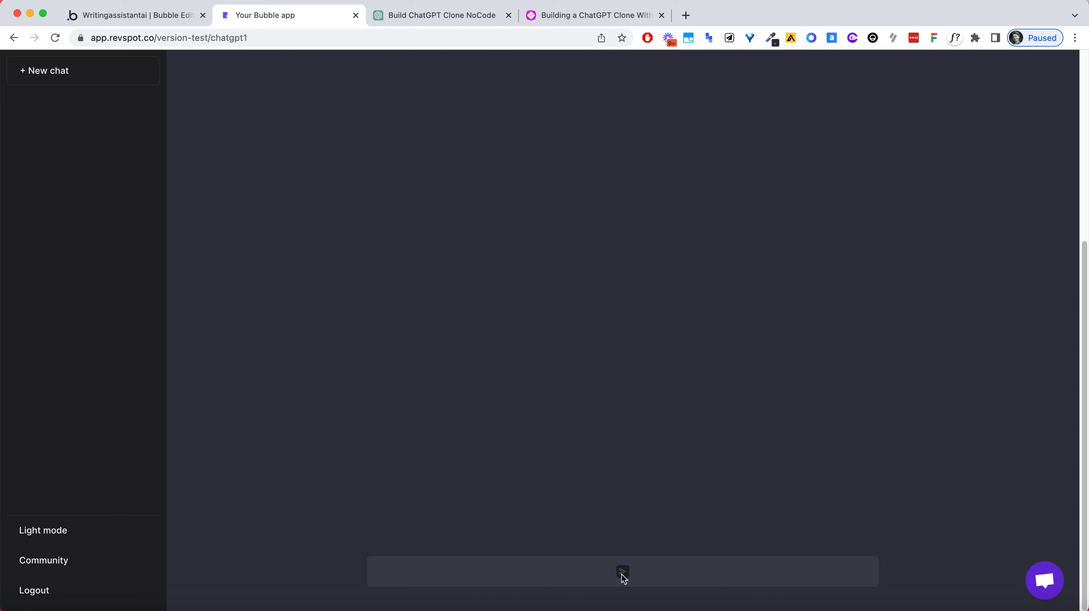
pyautogui.click(423, 14)
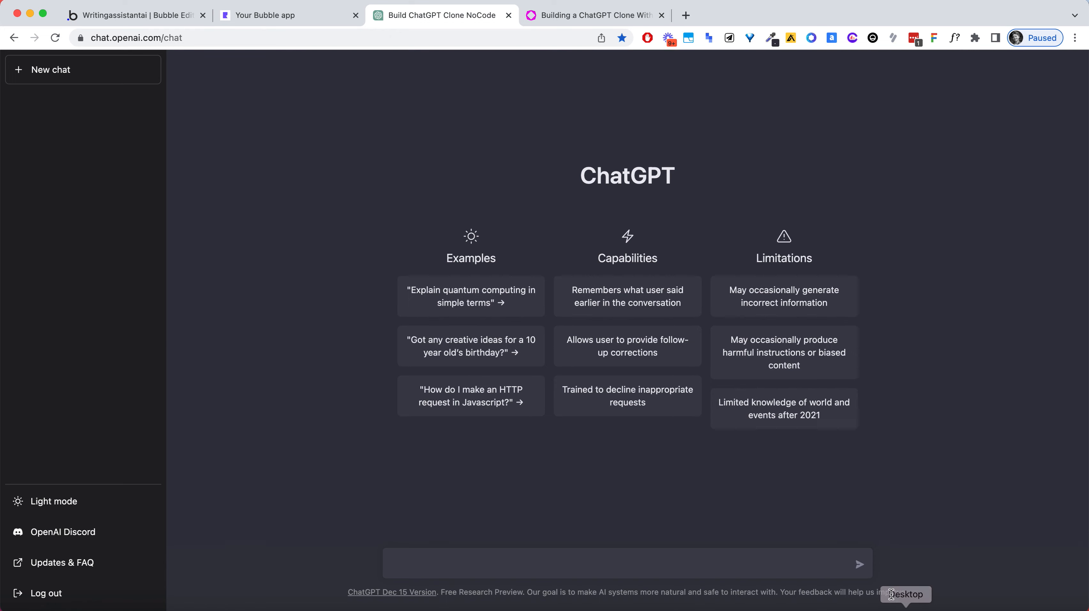
pyautogui.click(152, 16)
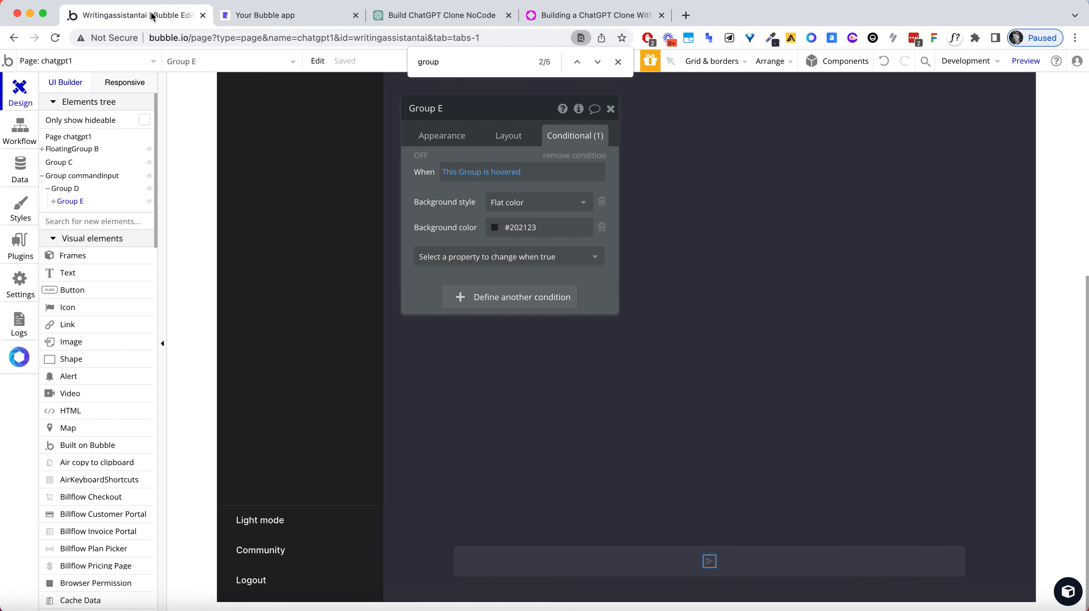
# Set the send icon's Primary contrast color opacity to 40% and close the property editor
pyautogui.doubleClick(710, 562)
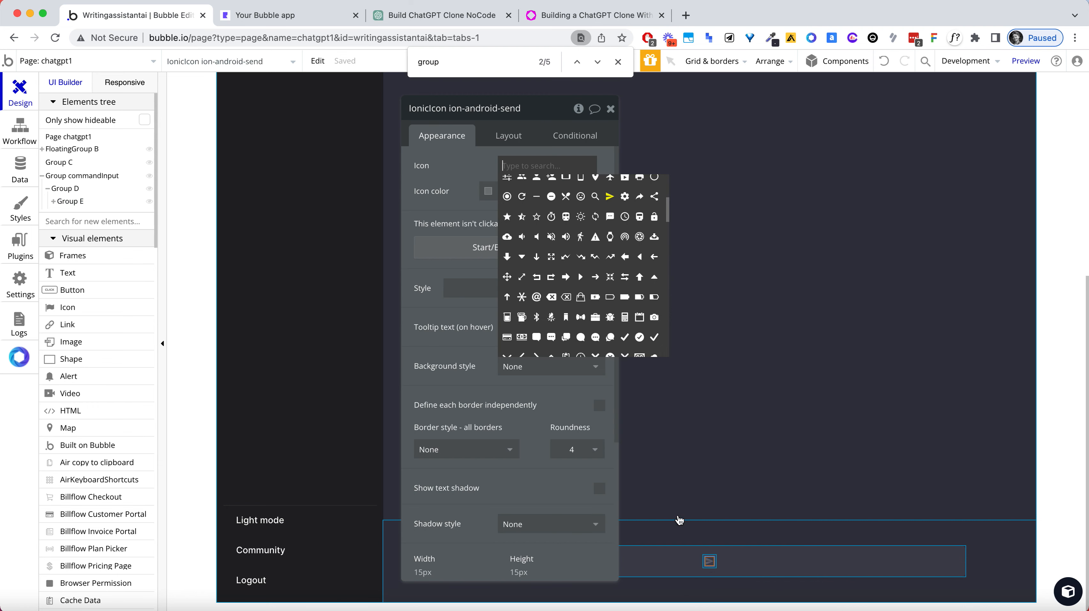
pyautogui.click(456, 155)
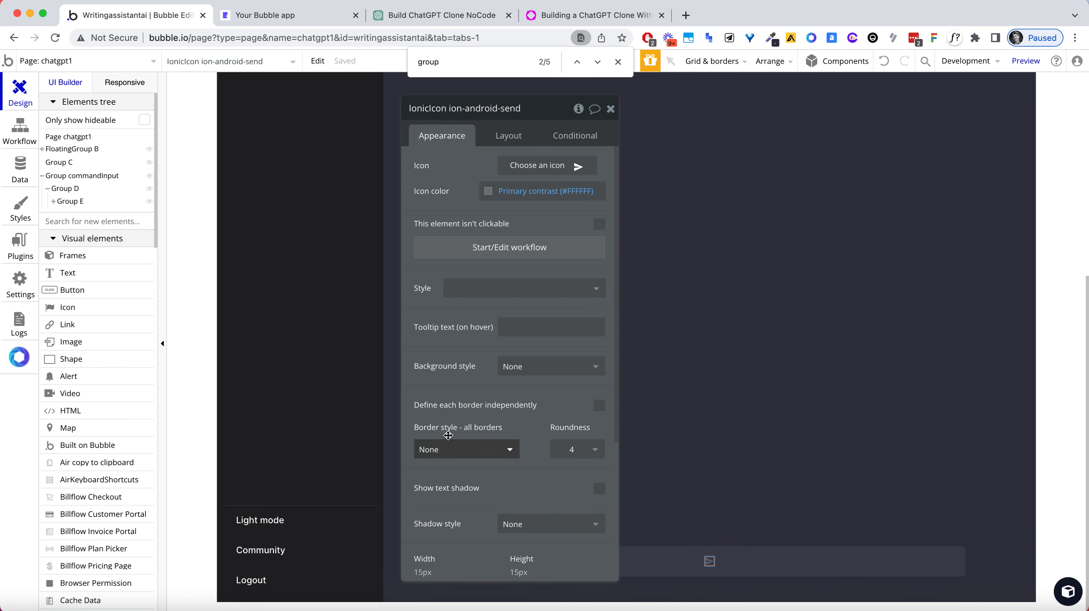
pyautogui.click(490, 191)
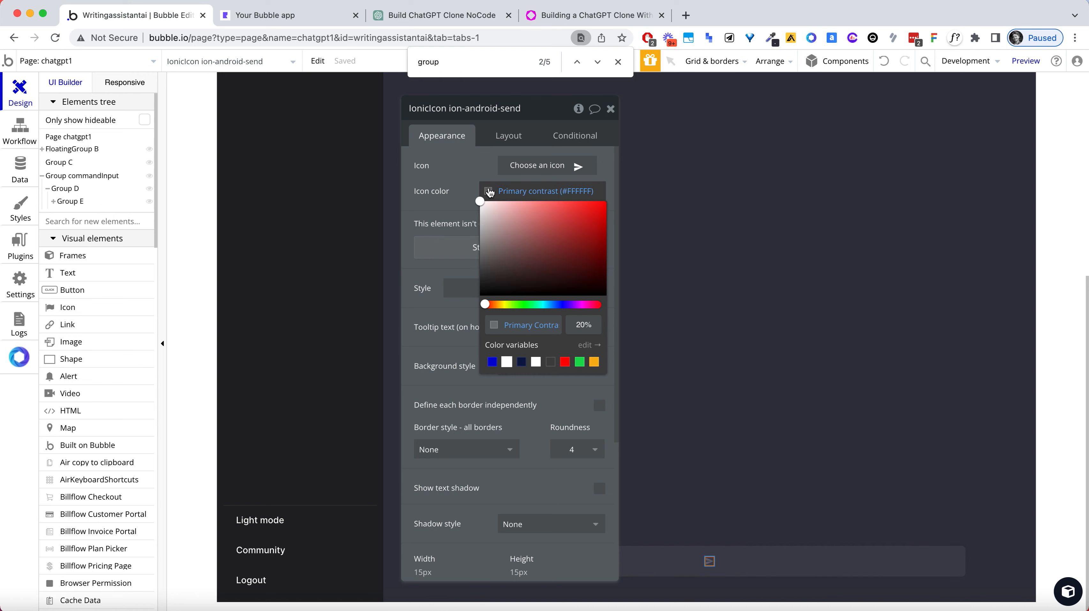
pyautogui.doubleClick(584, 326)
pyautogui.write('40')
pyautogui.press('Return')
pyautogui.click(705, 336)
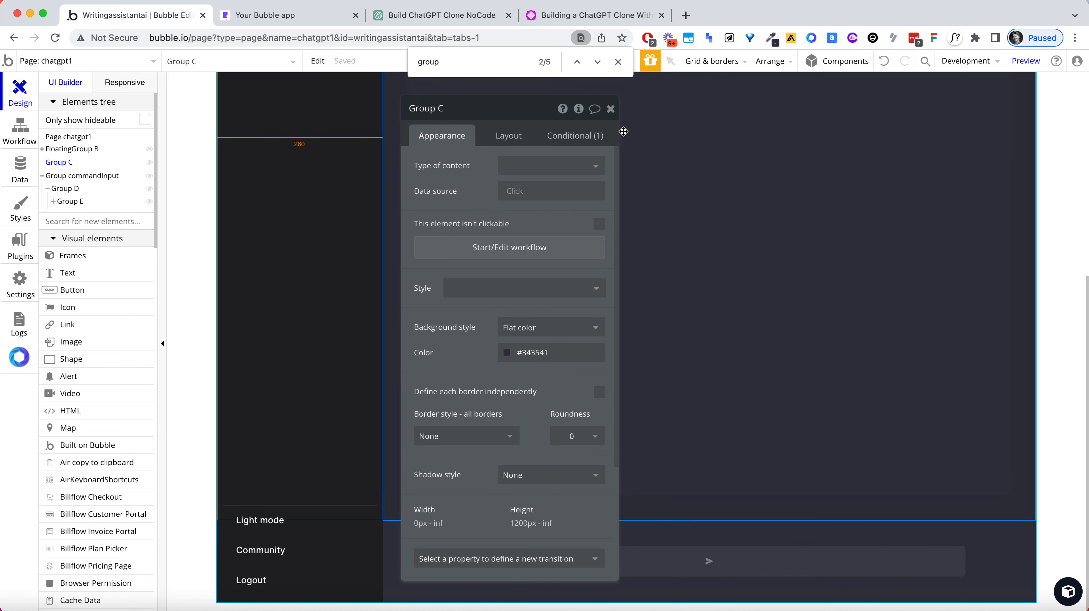
pyautogui.click(611, 109)
# Set Group D's container alignment to right so the send button sits at the end of the message input box
pyautogui.doubleClick(763, 560)
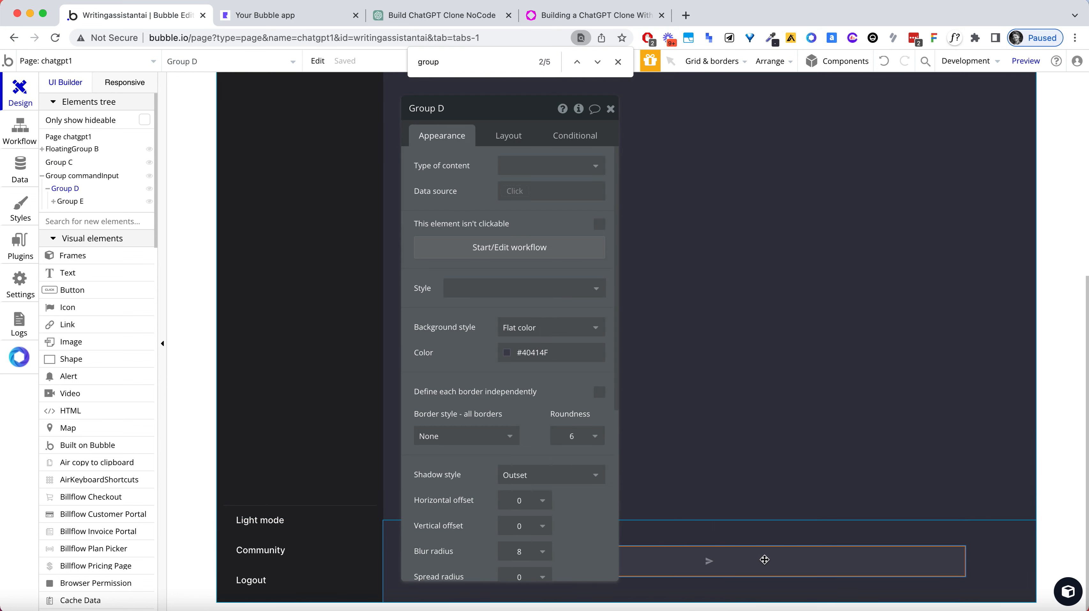
pyautogui.click(503, 134)
pyautogui.moveTo(505, 107); pyautogui.dragTo(268, 88)
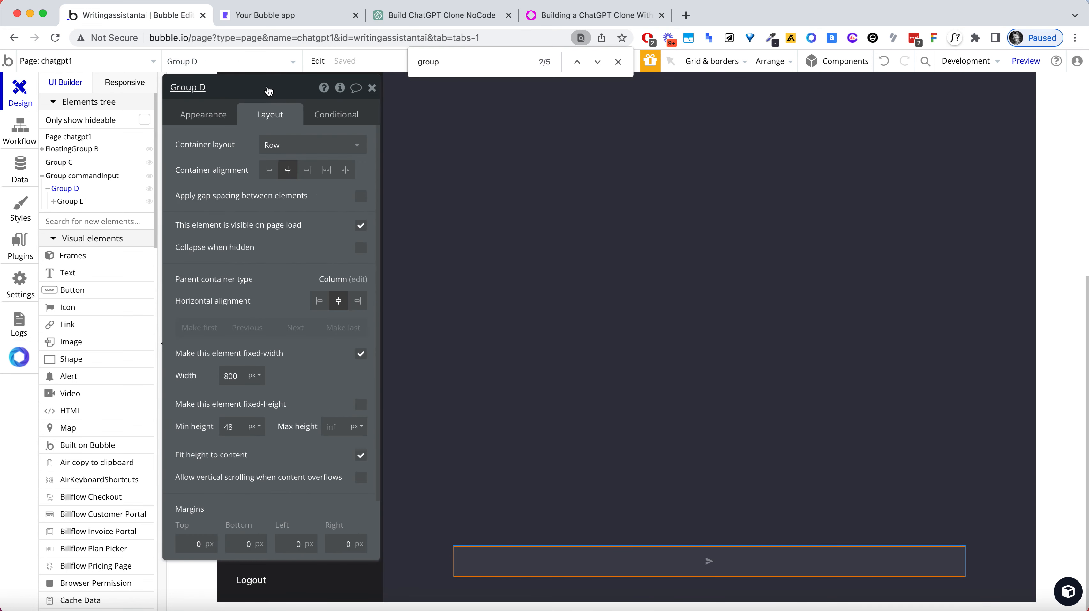
pyautogui.click(327, 170)
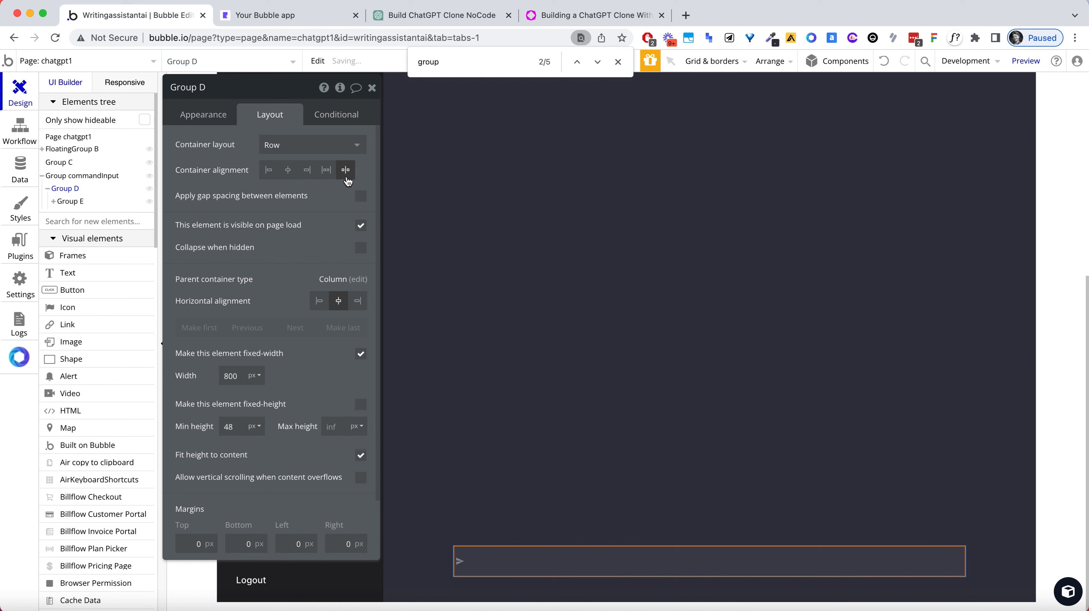
pyautogui.click(333, 173)
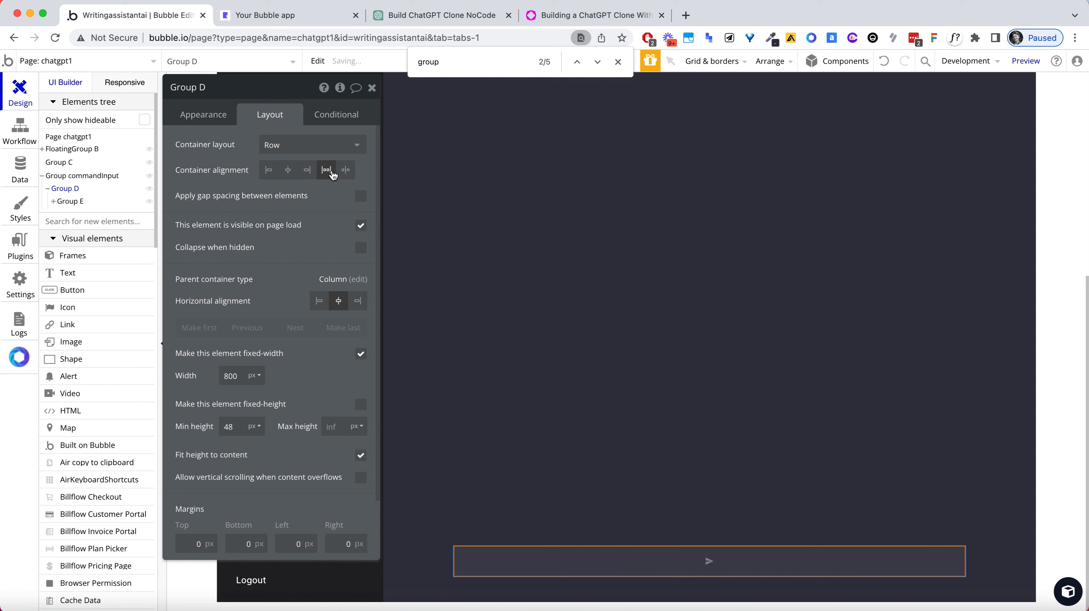
pyautogui.click(306, 171)
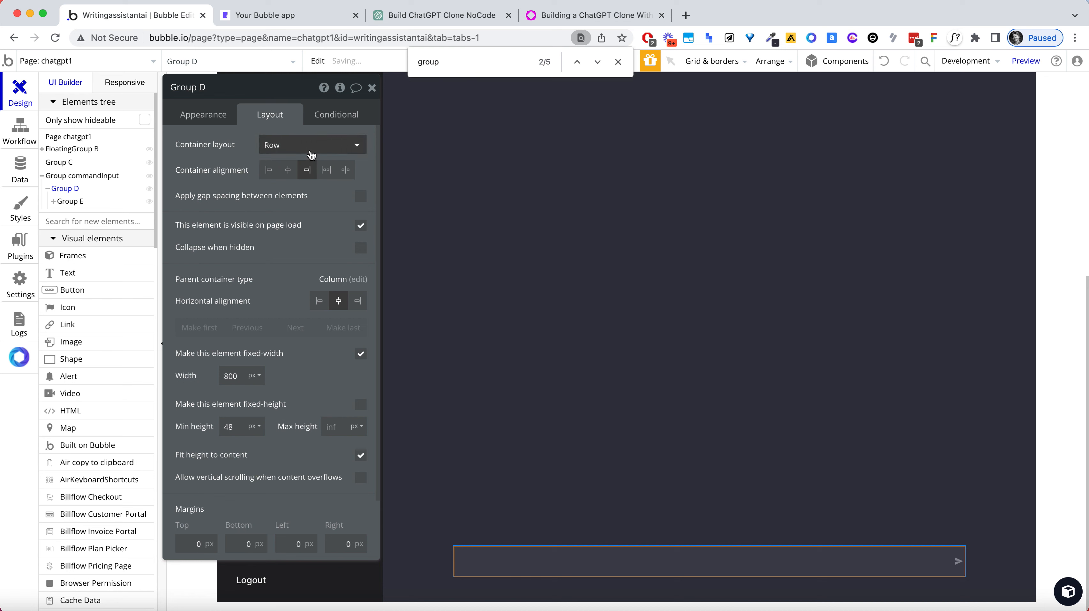
# Set Group D's left and right padding to 15 px
pyautogui.scroll(-3, 217, 485)
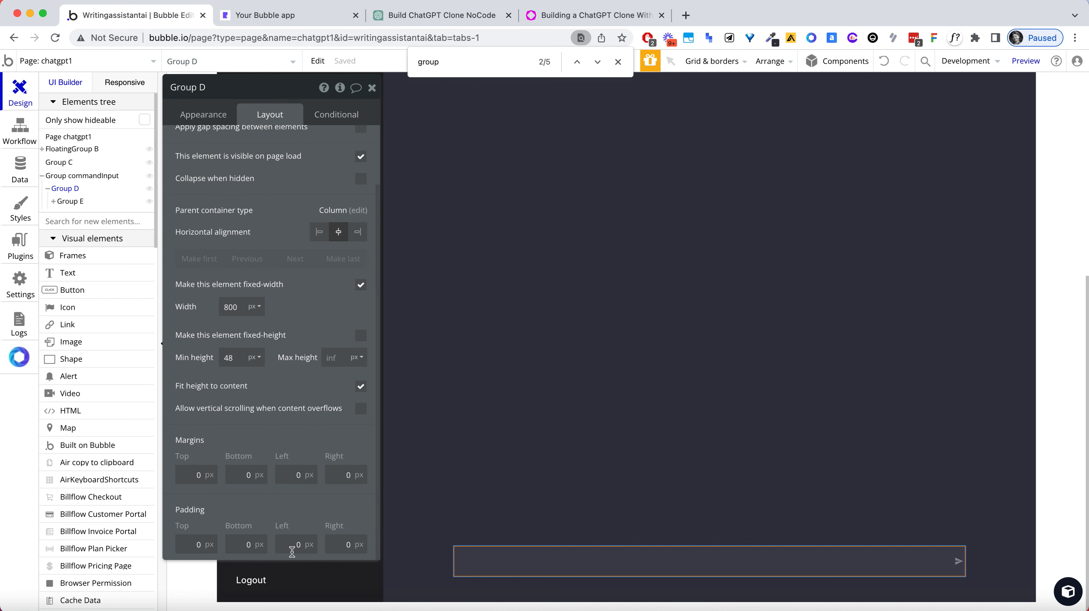
pyautogui.click(302, 543)
pyautogui.write('15')
pyautogui.press('Tab')
pyautogui.write('15')
pyautogui.press('Tab')
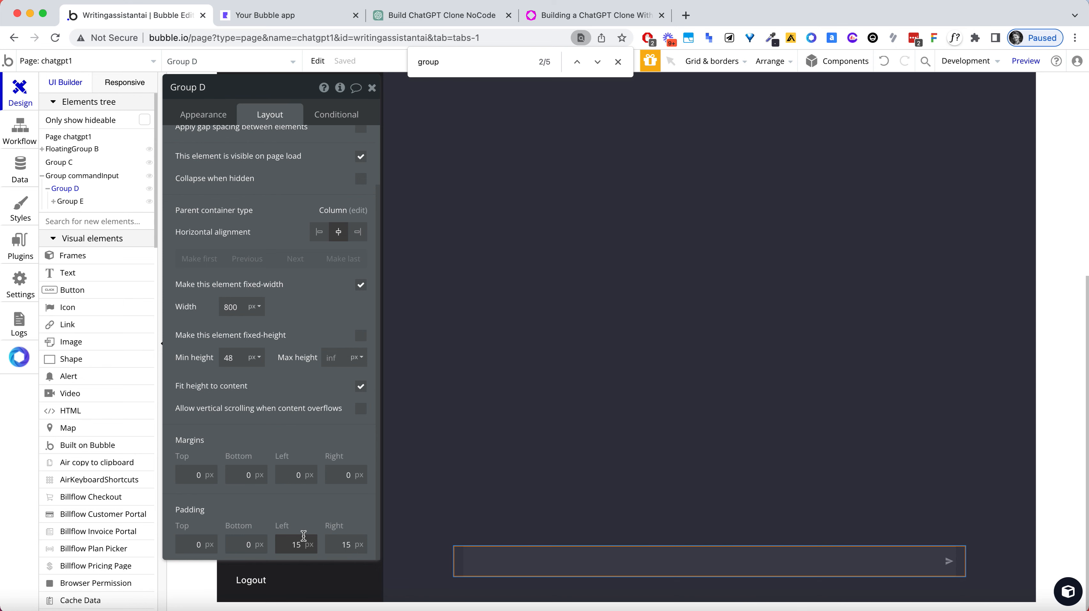
# Check the send button's placement on the original ChatGPT page, return to the Bubble editor and close Group D's properties
pyautogui.click(409, 17)
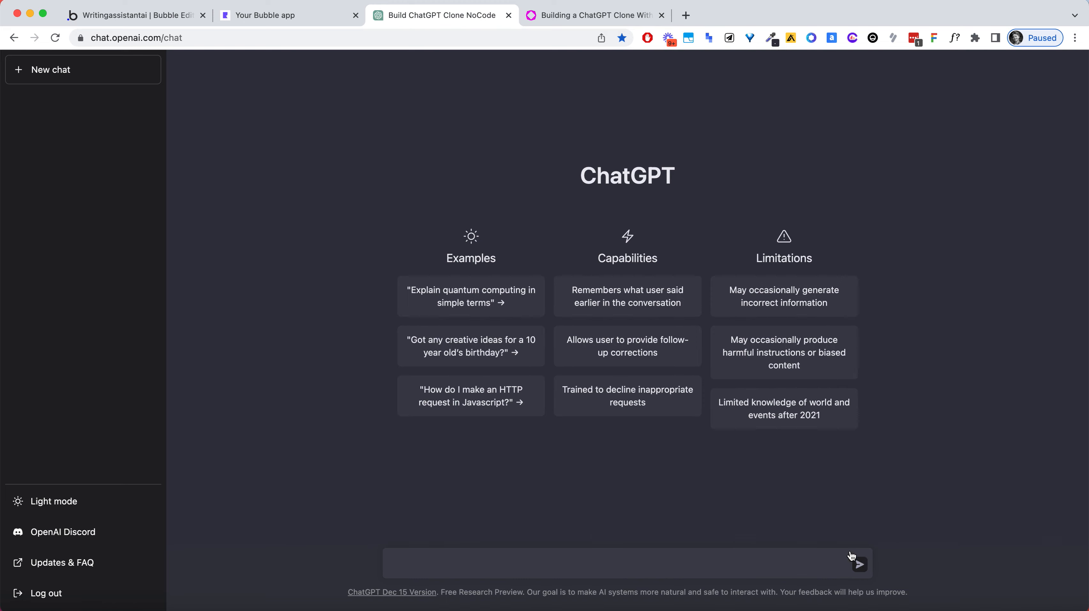
pyautogui.click(162, 17)
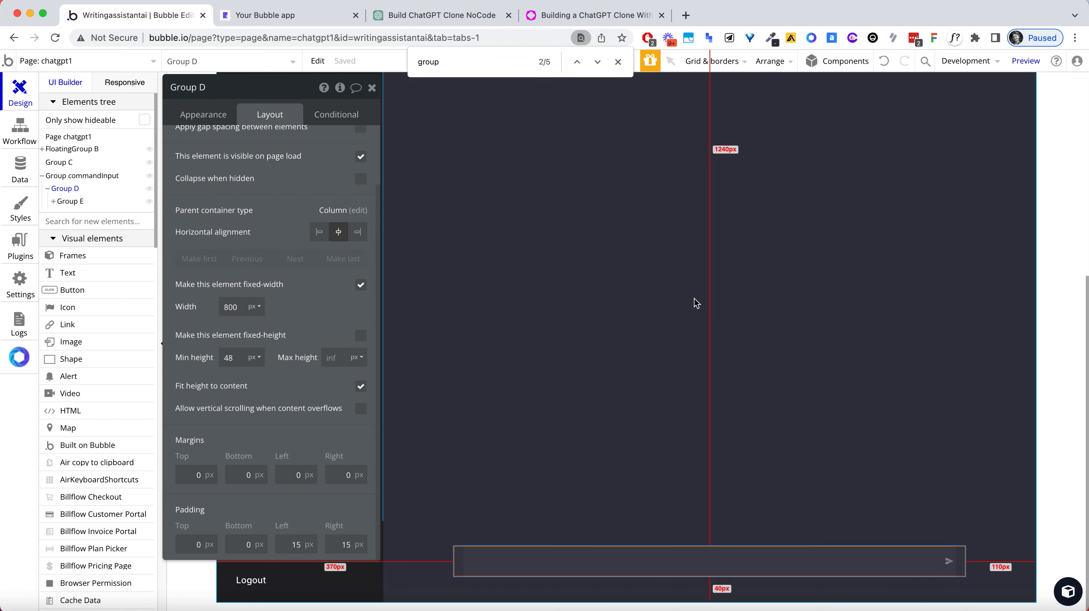
pyautogui.click(372, 87)
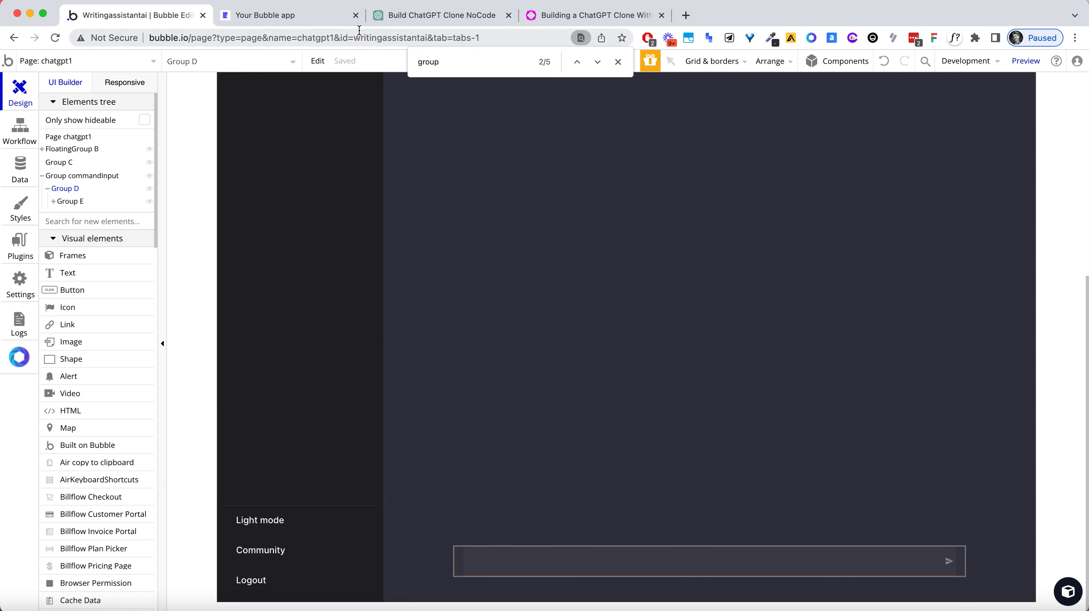
# Reload the chatgpt1 preview page and compare its message bar and send icon with the original ChatGPT page
pyautogui.click(306, 17)
pyautogui.doubleClick(466, 567)
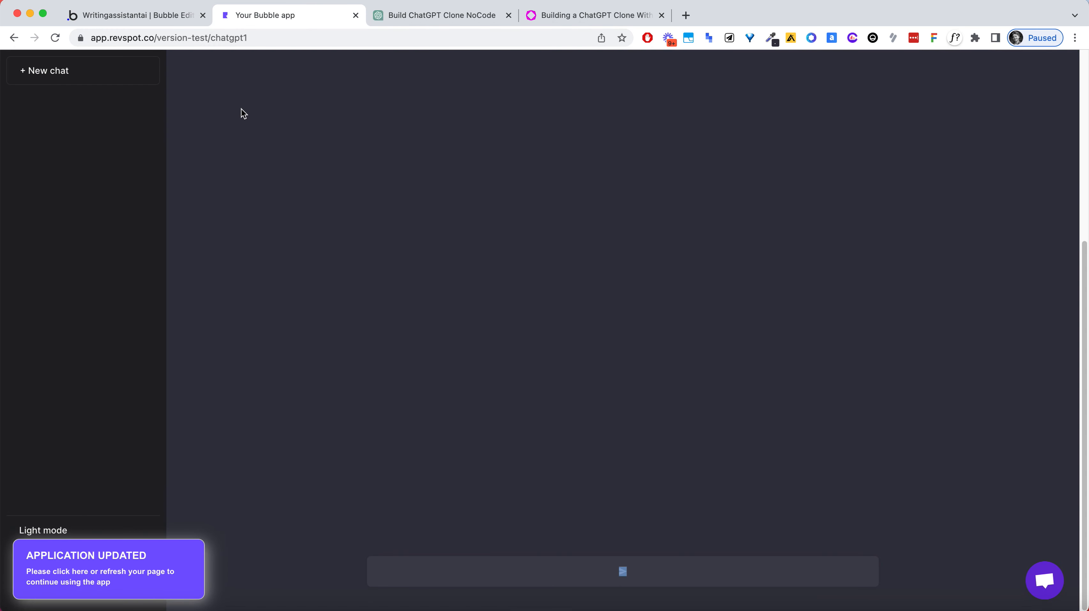
pyautogui.click(247, 40)
pyautogui.write('+')
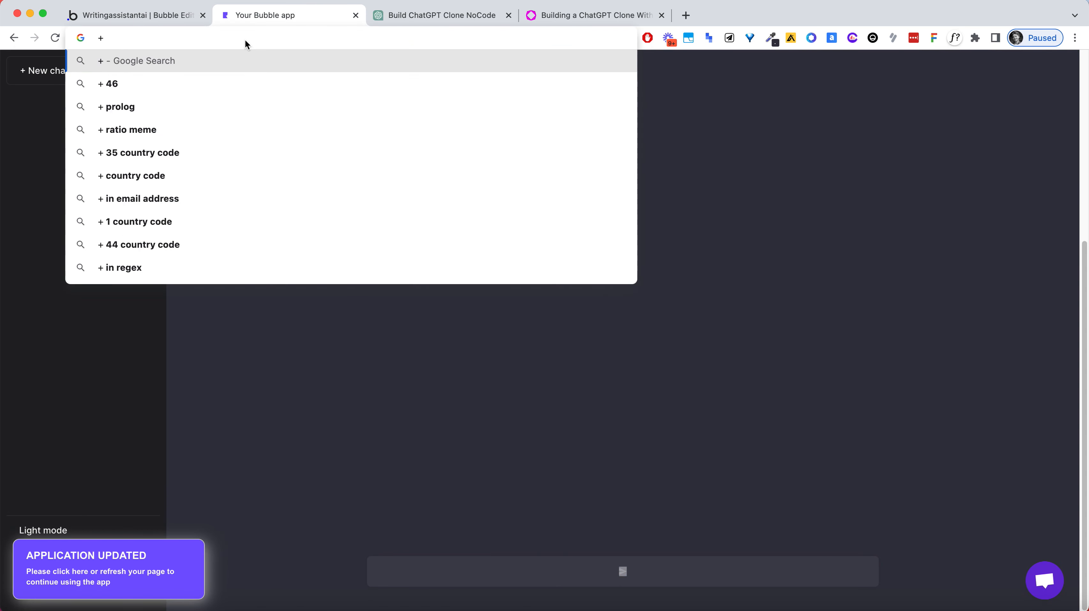
pyautogui.press('BackSpace')
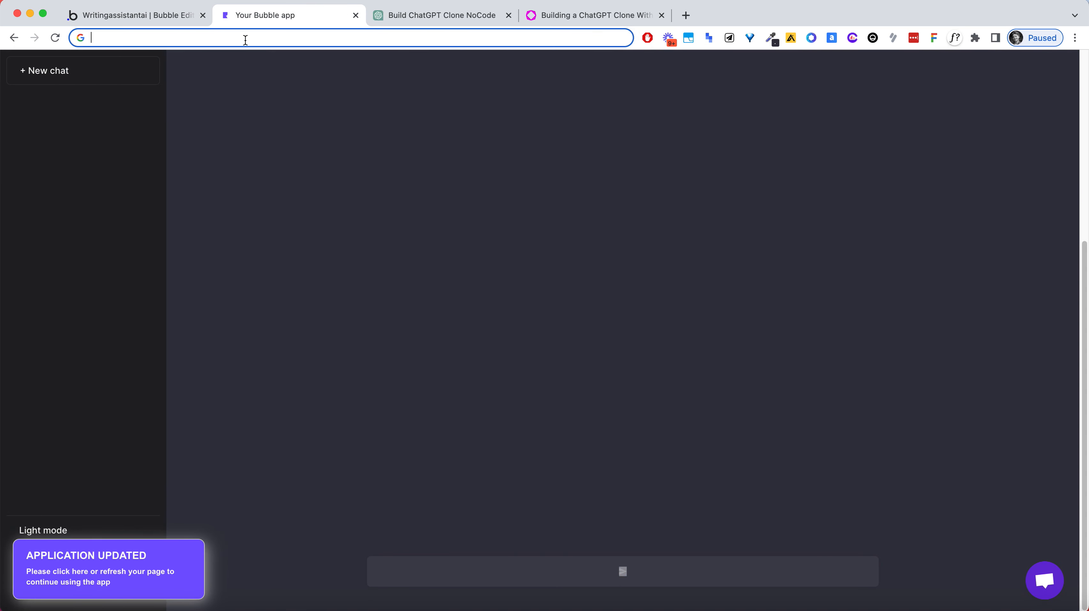
pyautogui.click(55, 38)
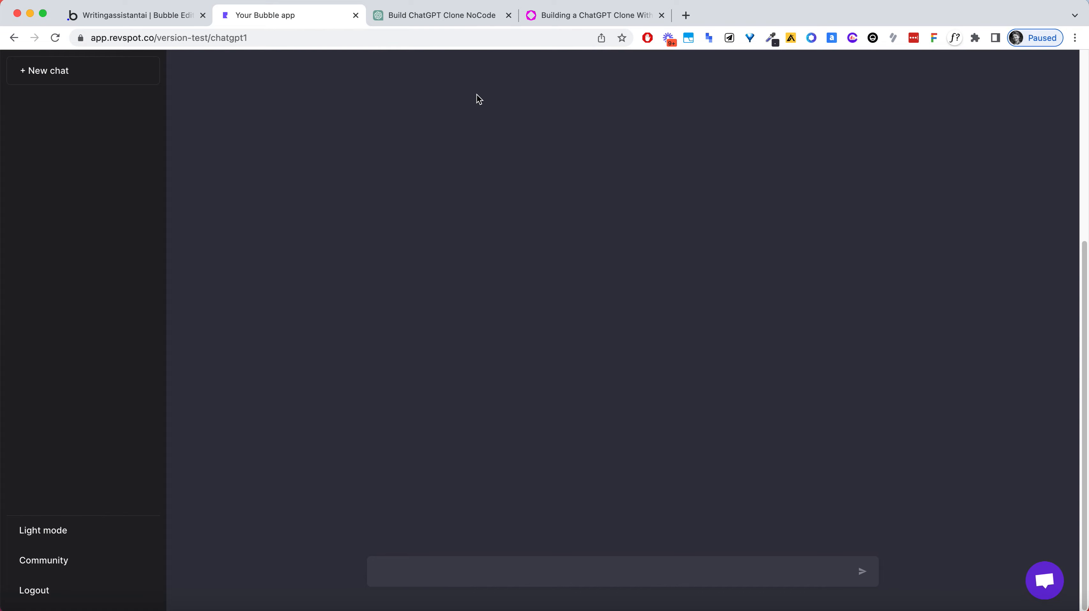
pyautogui.click(417, 17)
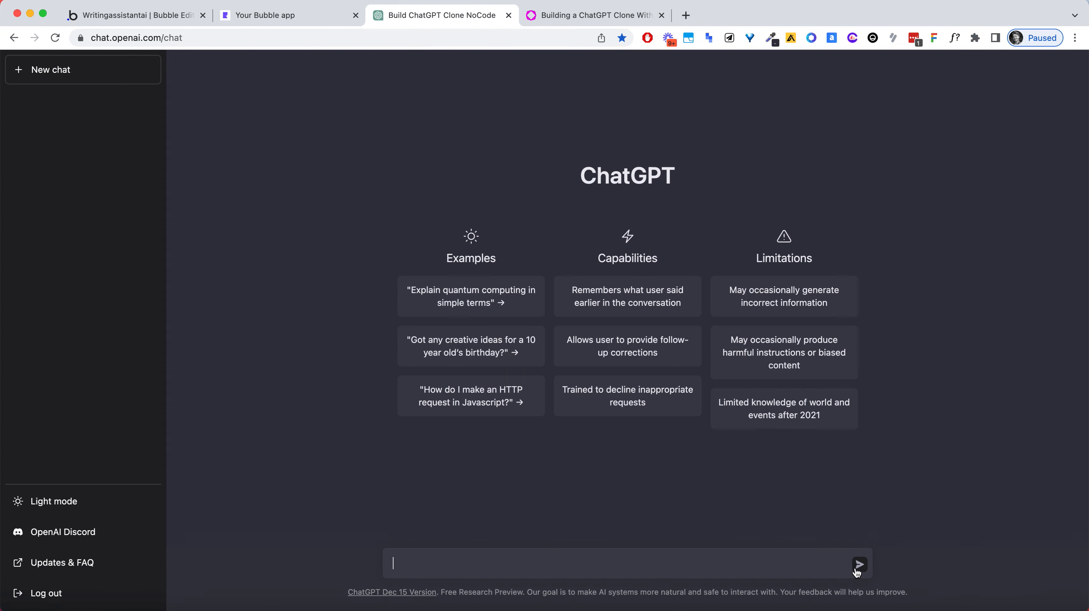
pyautogui.click(296, 18)
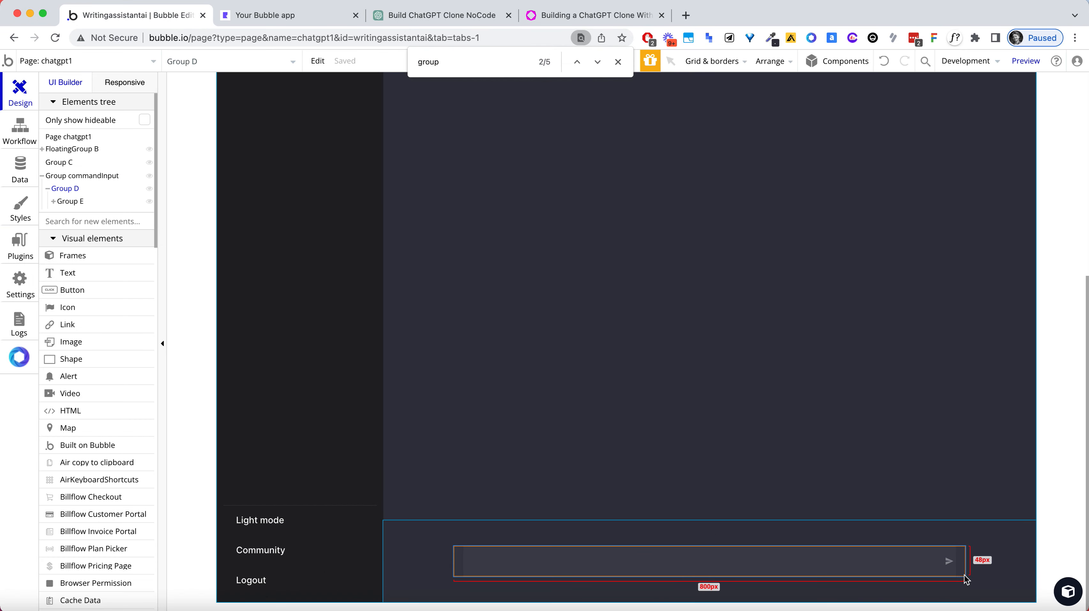
# Set the corner roundness of Group E, the send icon's container in the message bar, to 6
pyautogui.doubleClick(952, 561)
pyautogui.click(955, 557)
pyautogui.click(267, 113)
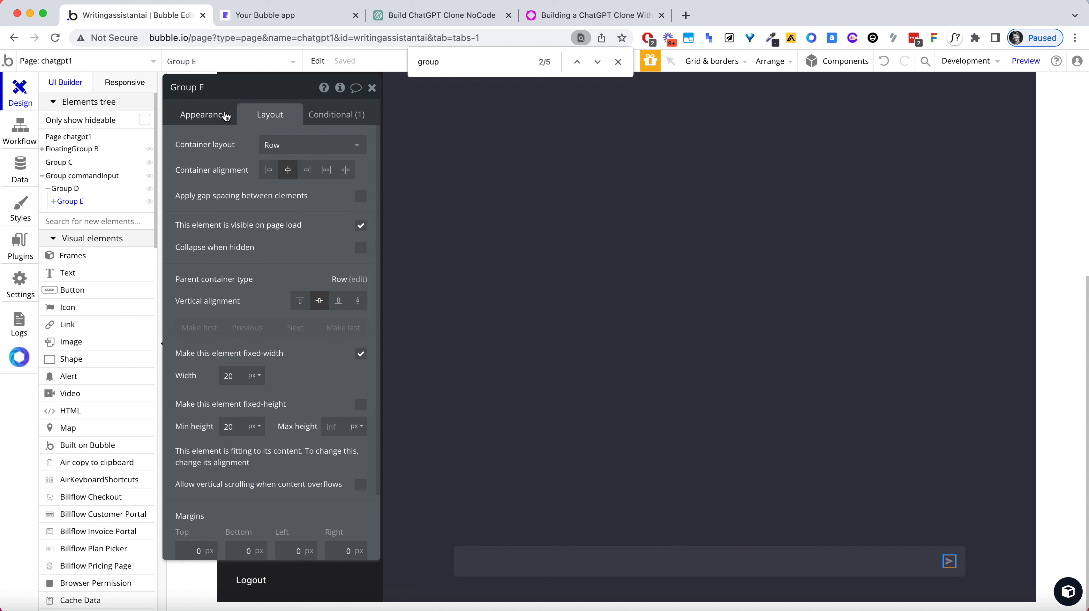
pyautogui.scroll(-1, 316, 292)
pyautogui.click(213, 114)
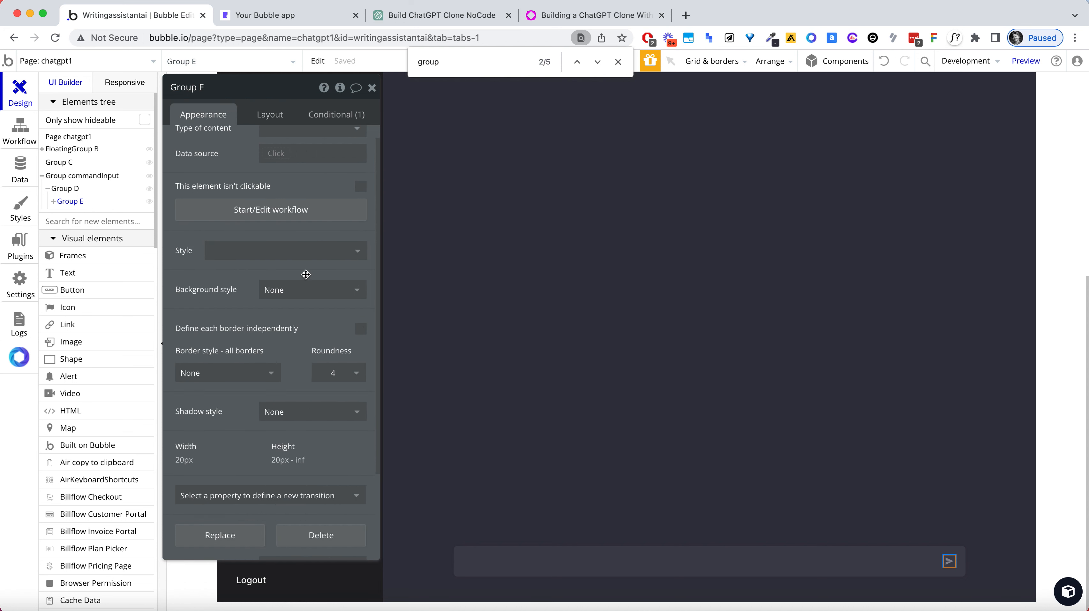
pyautogui.click(332, 345)
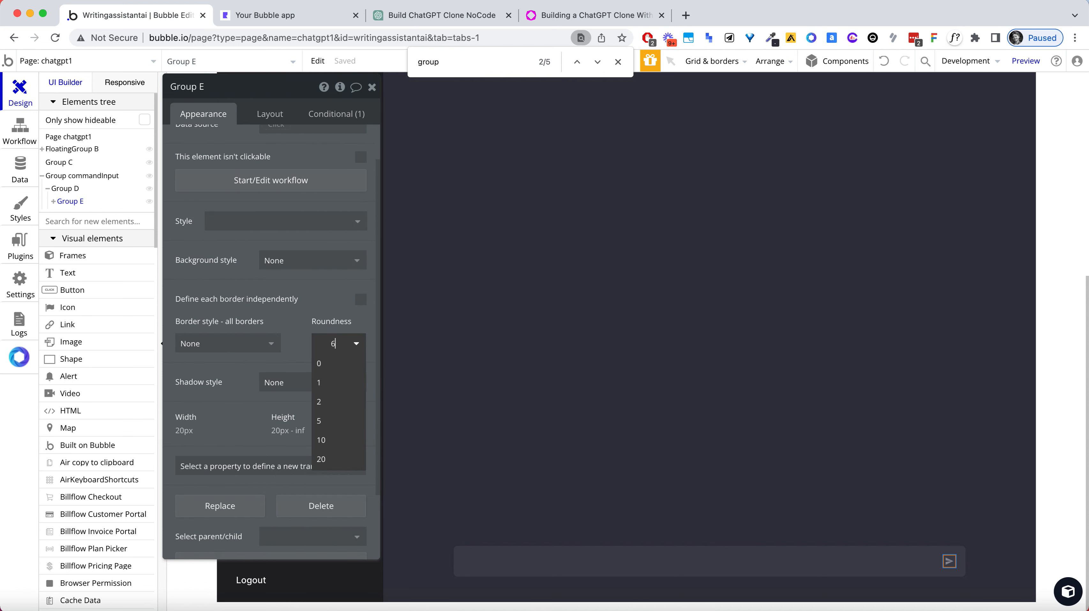
pyautogui.press('Tab')
# Set Group E's fixed width and minimum height to 25 px
pyautogui.click(278, 115)
pyautogui.click(236, 333)
pyautogui.write('25')
pyautogui.press('Tab')
pyautogui.write('25')
pyautogui.press('Tab')
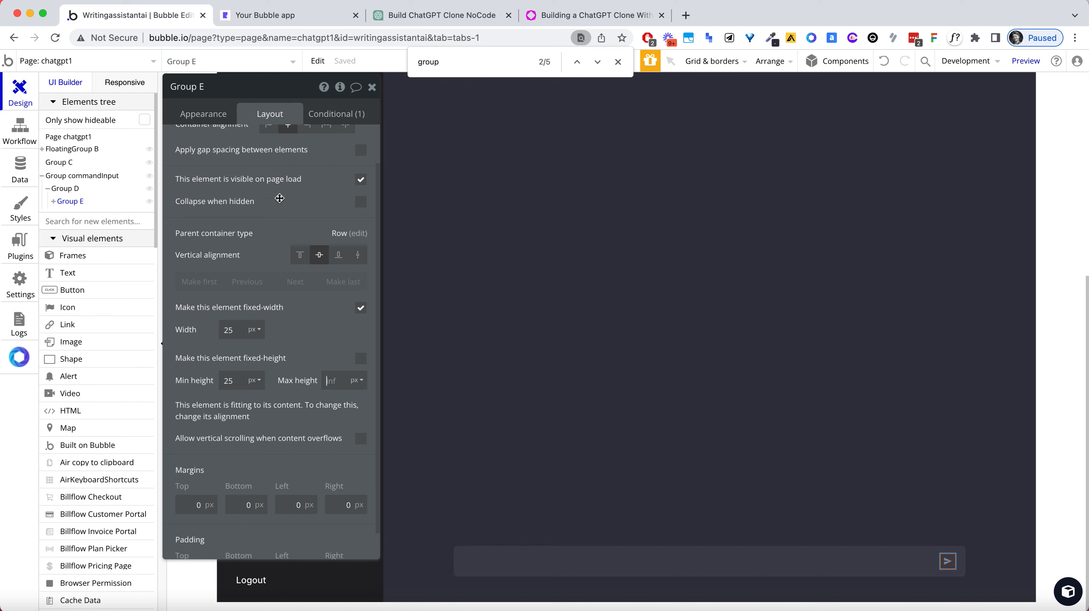
# Set Group E's fixed width and minimum height to 22 px and close its properties
pyautogui.doubleClick(224, 329)
pyautogui.write('22')
pyautogui.press('Tab')
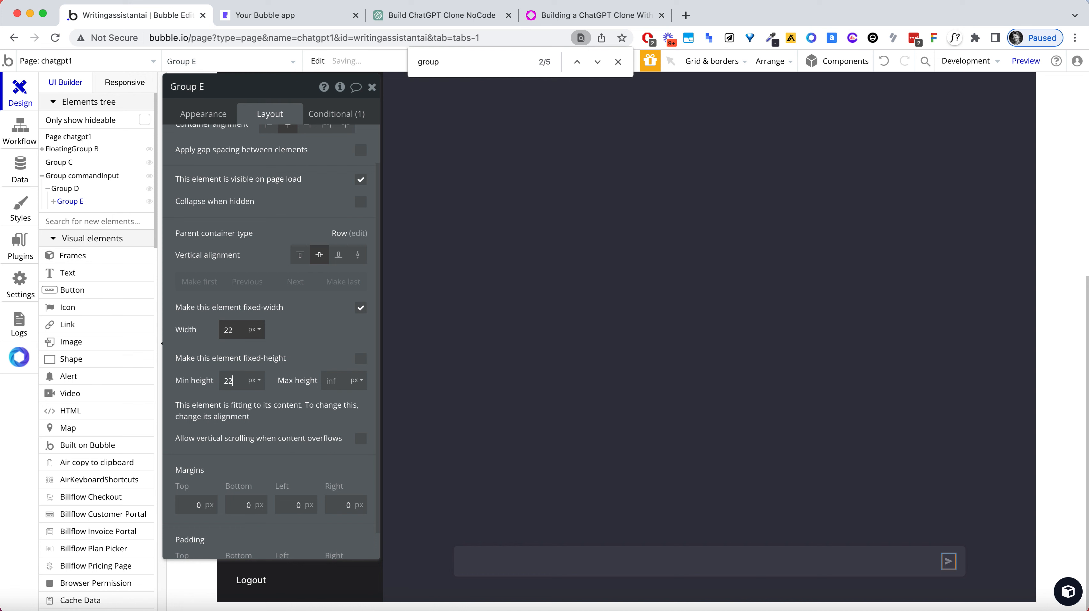
pyautogui.write('22')
pyautogui.click(372, 87)
# Examine how Group C fills the page beside the sidebar and how Group commandInput sits below it
pyautogui.click(846, 267)
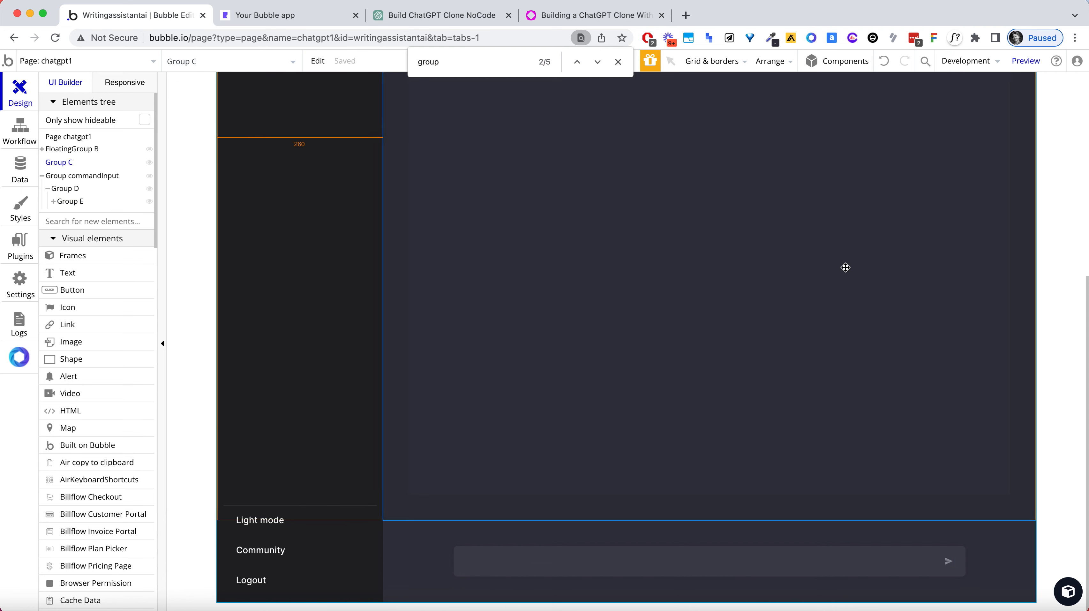
pyautogui.scroll(3, 687, 206)
pyautogui.click(1042, 209)
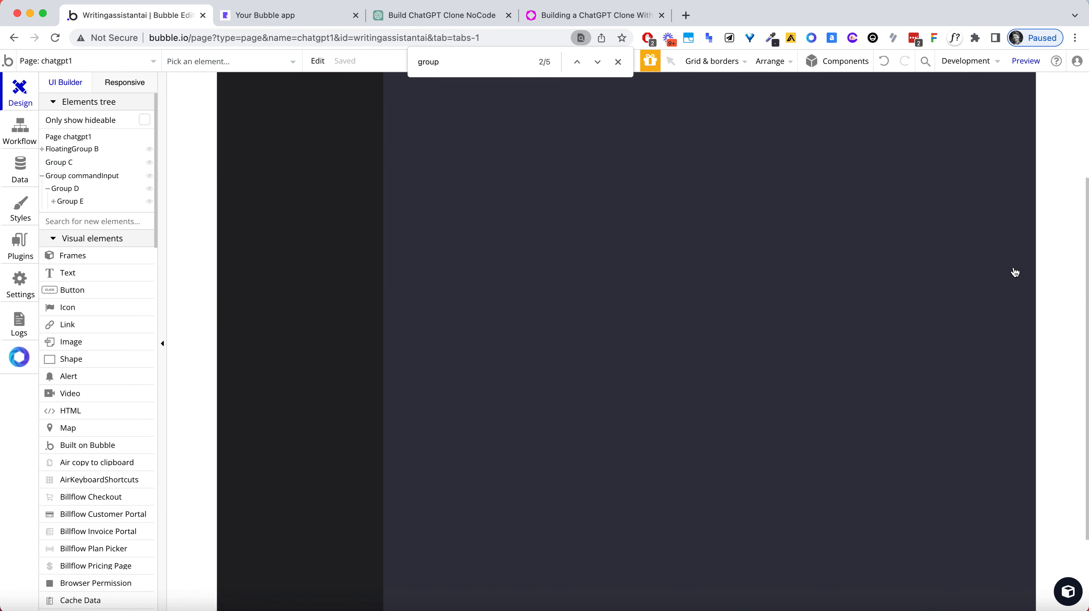
pyautogui.scroll(-3, 576, 263)
pyautogui.click(585, 309)
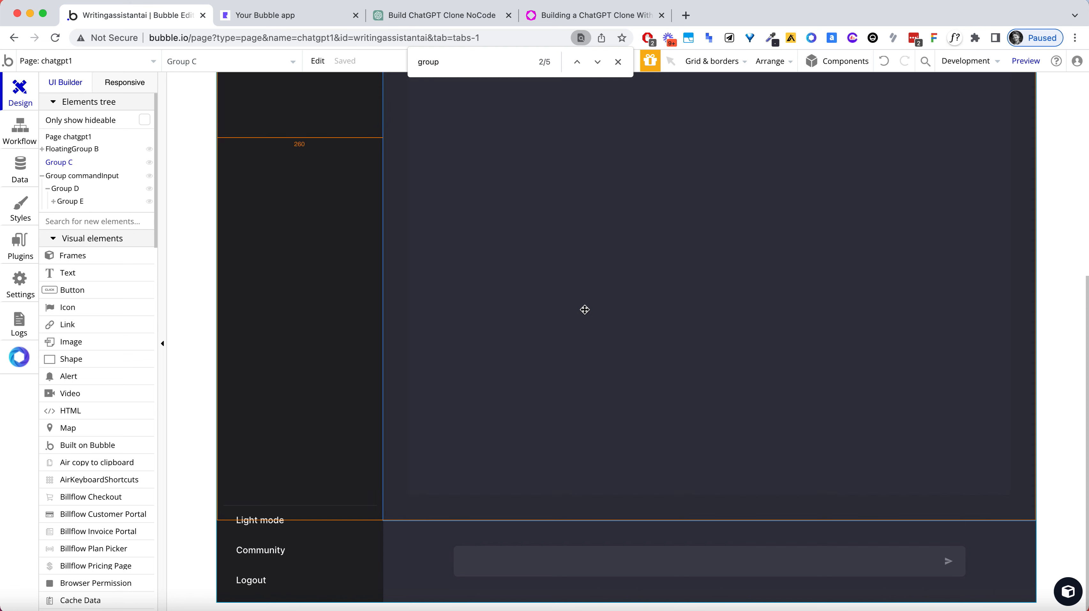
pyautogui.scroll(6, 510, 337)
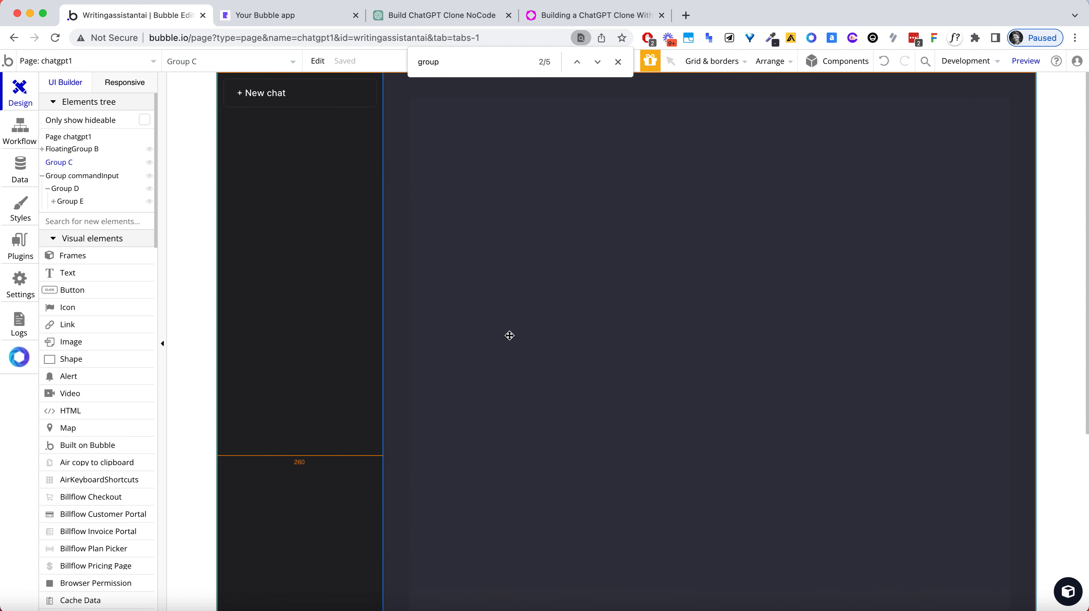
pyautogui.scroll(-6, 510, 336)
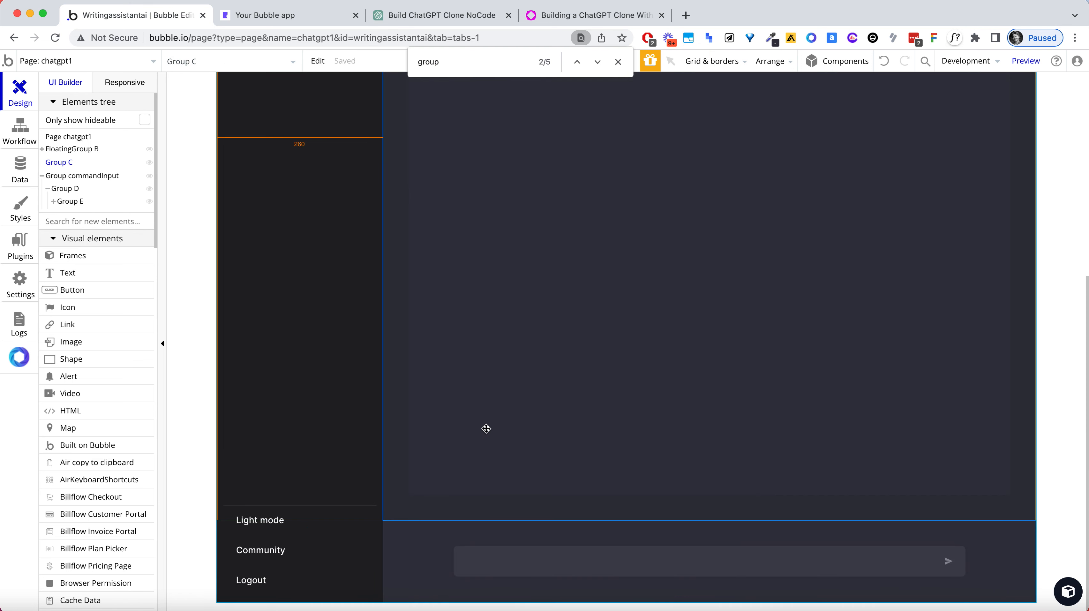
pyautogui.click(426, 541)
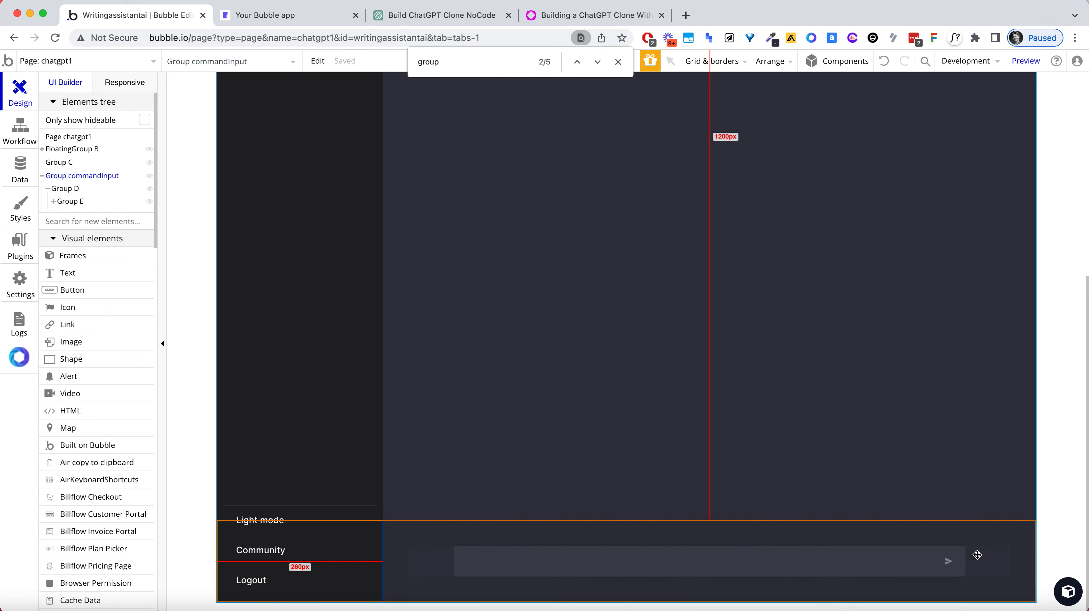
# Find the existing floating group in the elements tree and review the layout settings of FloatingGroup B
pyautogui.press('super+f')
pyautogui.write('float')
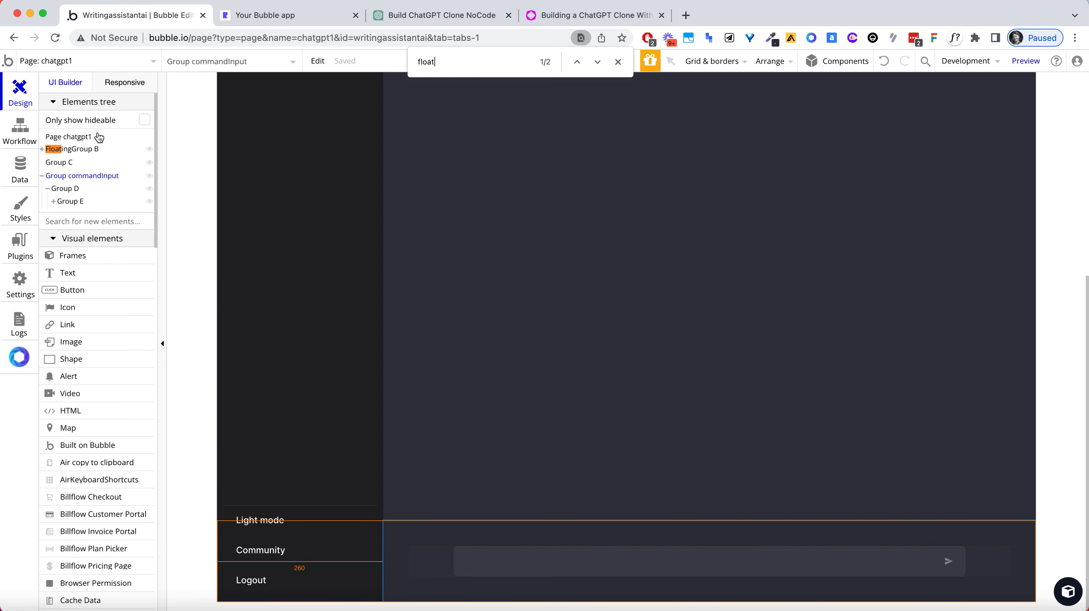
pyautogui.scroll(7, 456, 344)
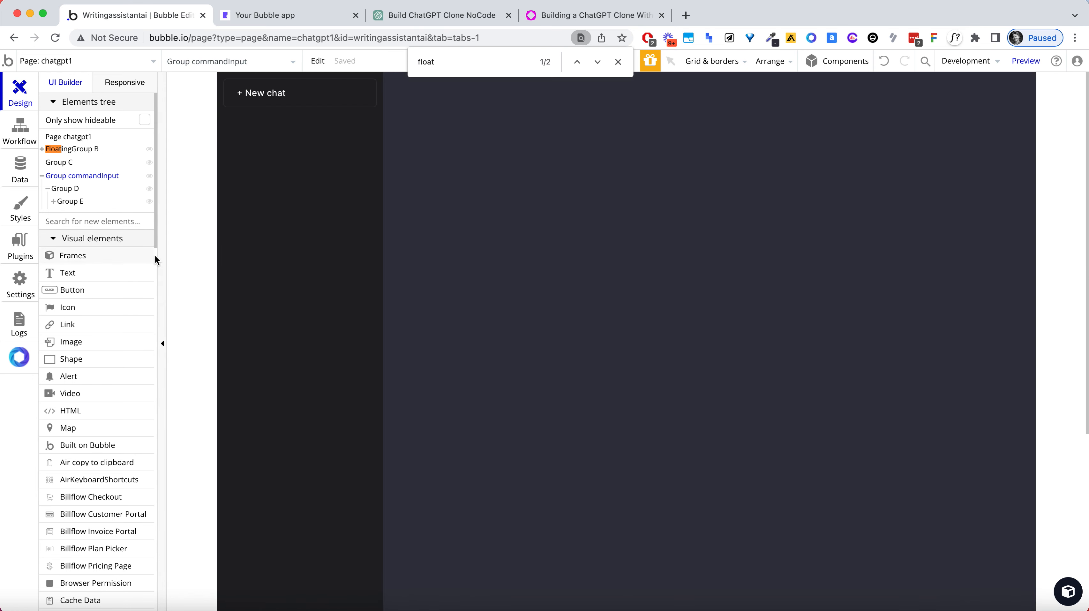
pyautogui.click(88, 149)
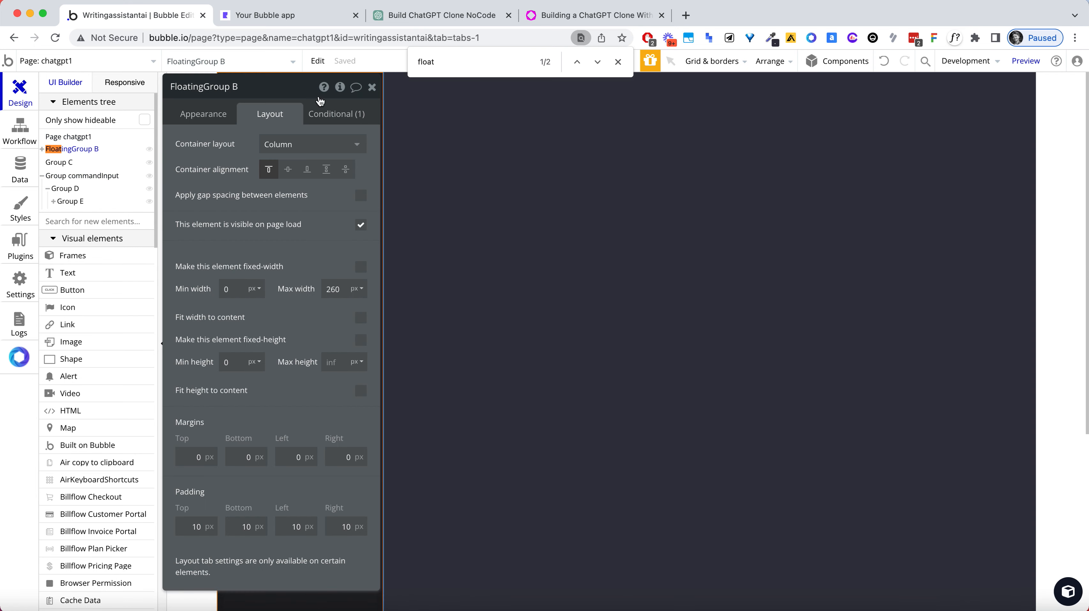
pyautogui.click(371, 88)
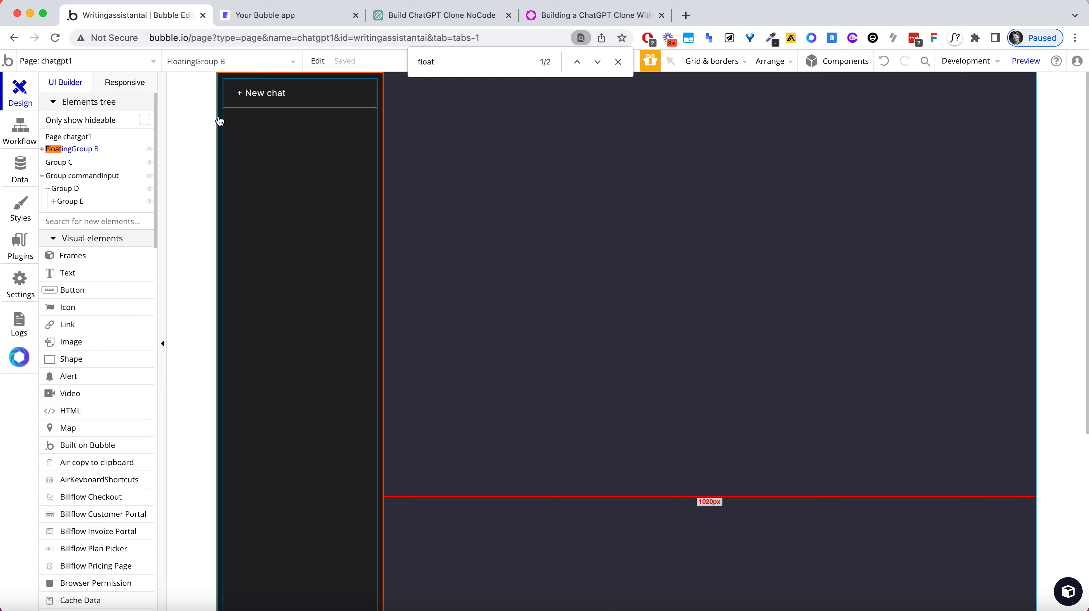
pyautogui.click(90, 178)
pyautogui.click(85, 151)
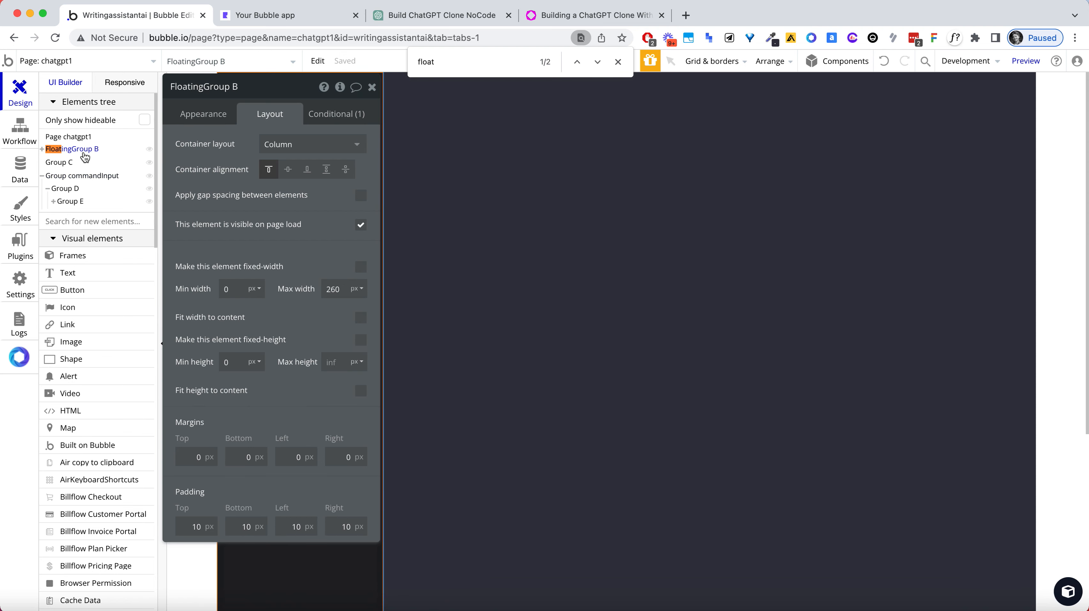
pyautogui.click(372, 87)
pyautogui.click(196, 184)
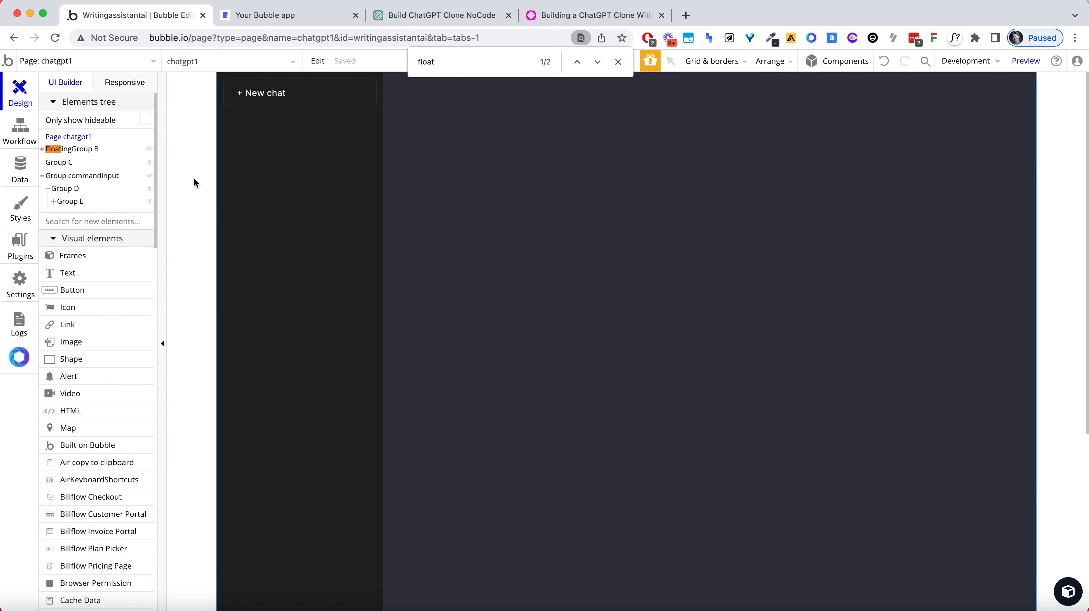
# Find the Floating Group container and draw one about 956 by 139 px over the dark content area
pyautogui.scroll(-5, 477, 338)
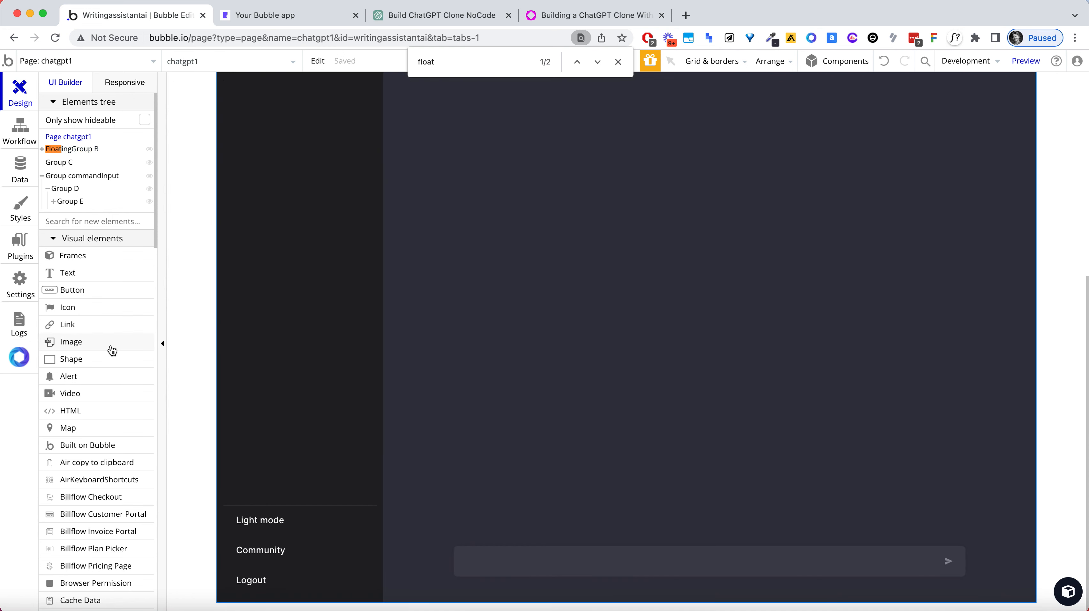
pyautogui.press('super+f')
pyautogui.write('floating grou')
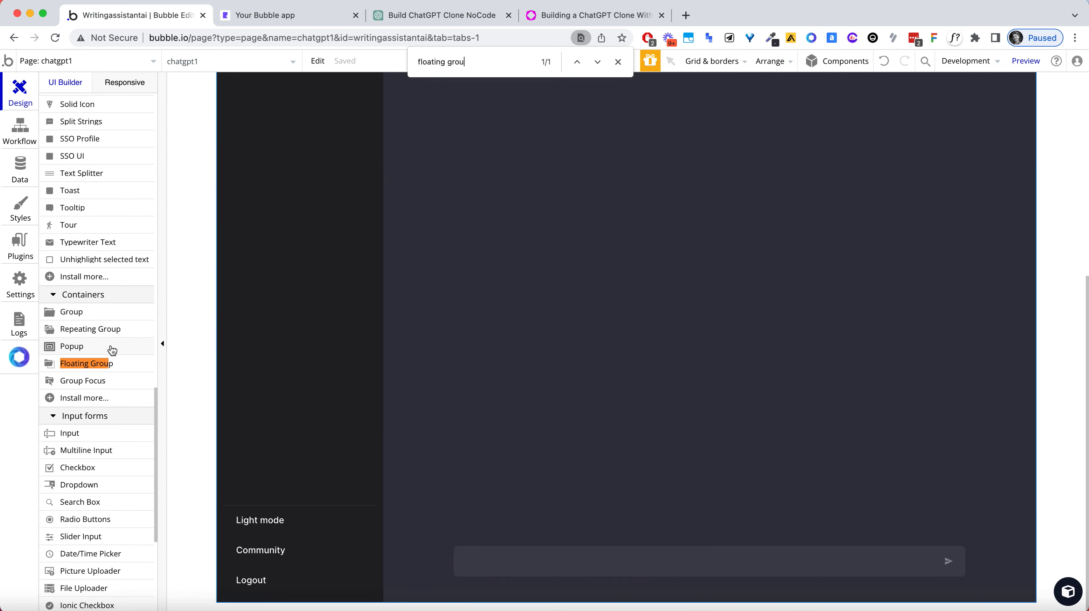
pyautogui.click(109, 363)
pyautogui.moveTo(420, 267); pyautogui.dragTo(1033, 355)
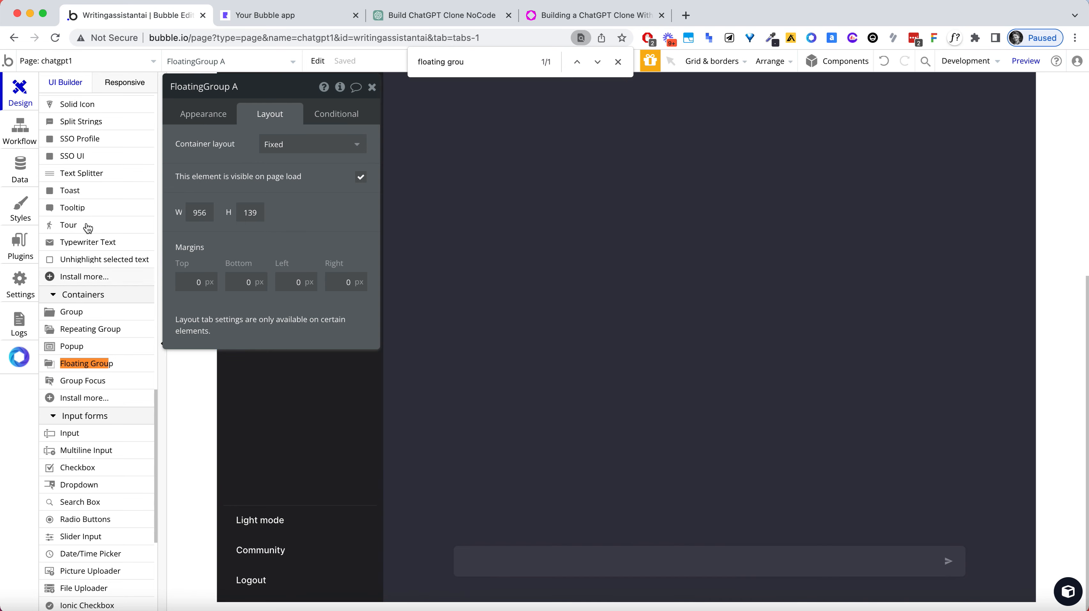
# Move Group commandInput from the bottom of the page into FloatingGroup A
pyautogui.scroll(10, 86, 217)
pyautogui.scroll(5, 87, 217)
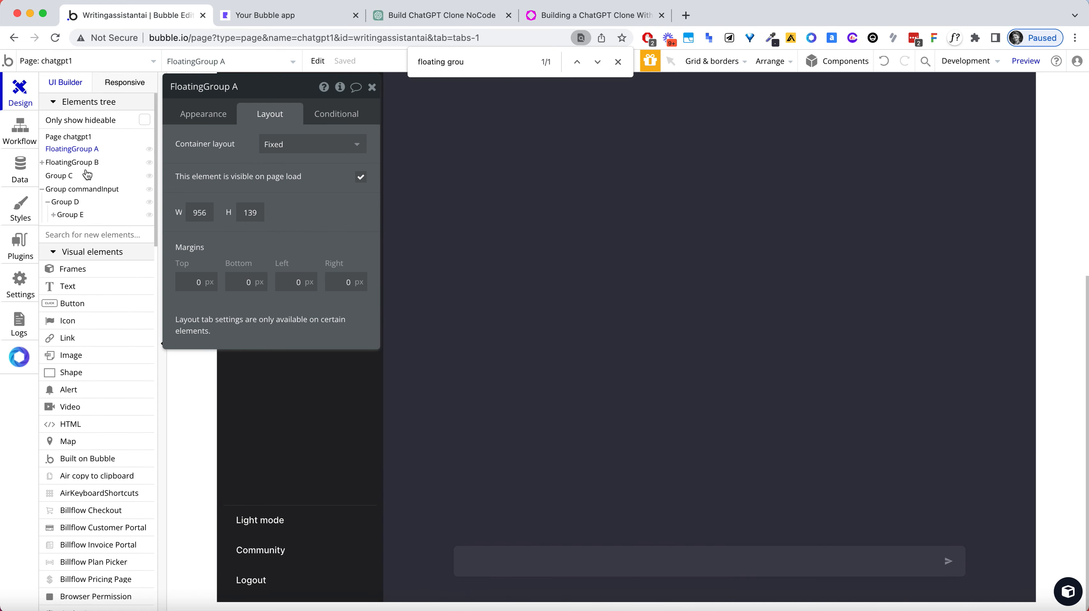
pyautogui.click(93, 150)
pyautogui.click(93, 150)
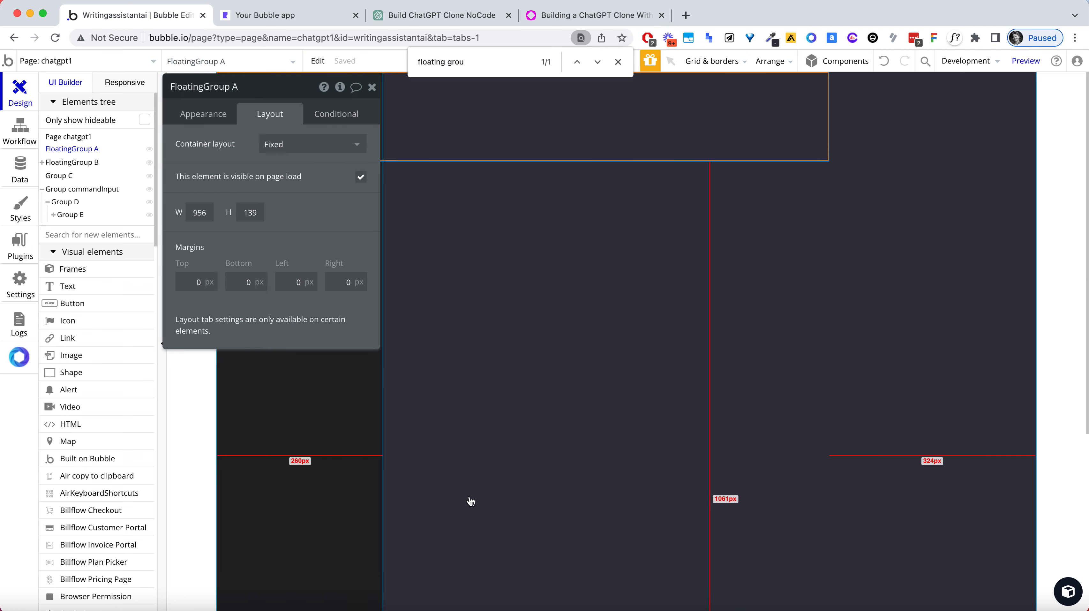
pyautogui.click(396, 552)
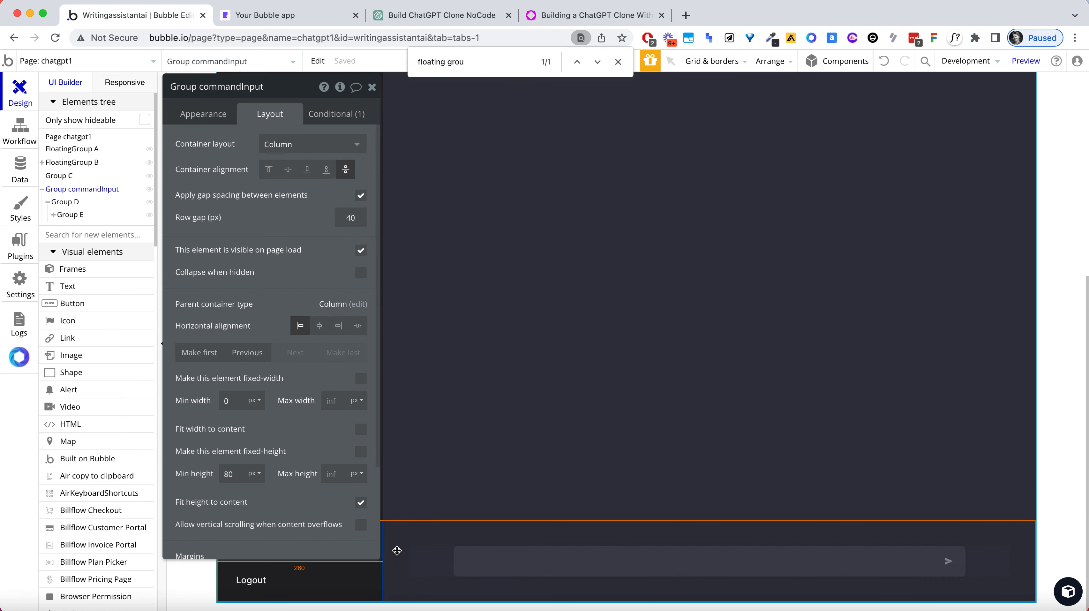
pyautogui.press('Escape')
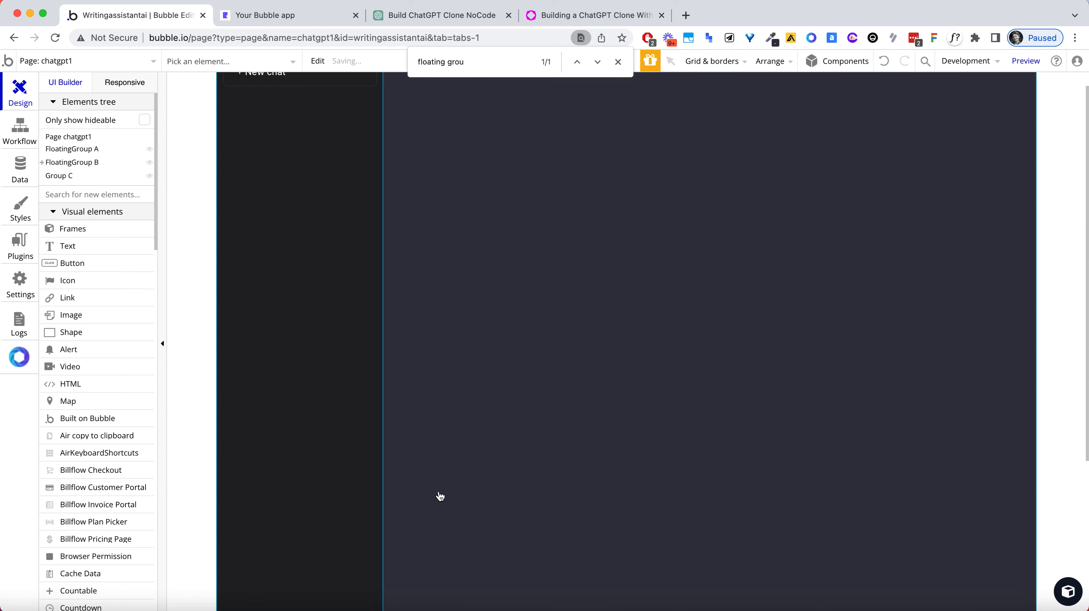
pyautogui.click(461, 114)
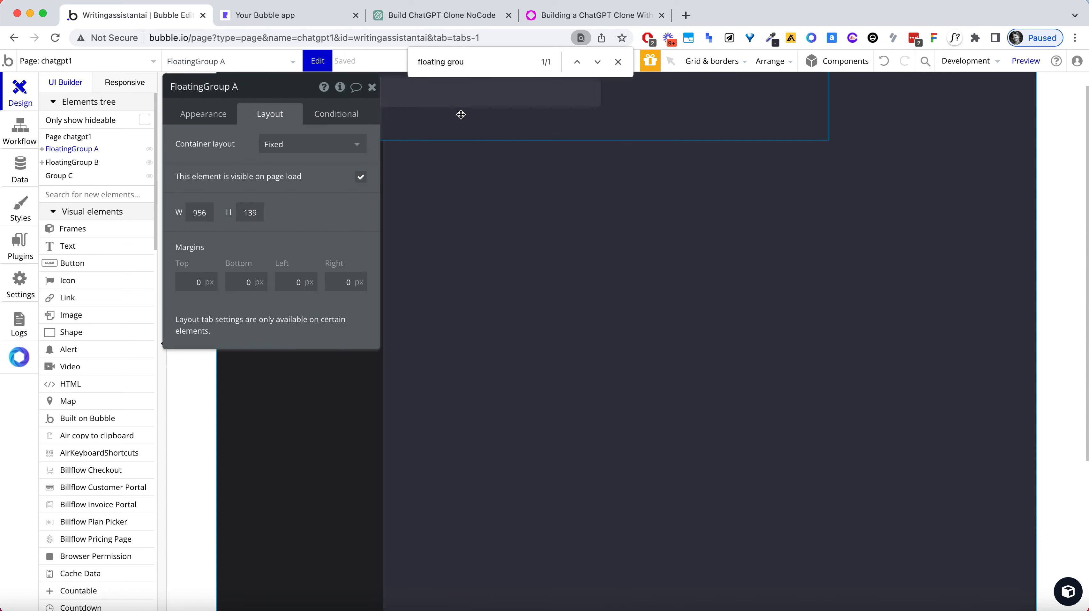
pyautogui.click(466, 116)
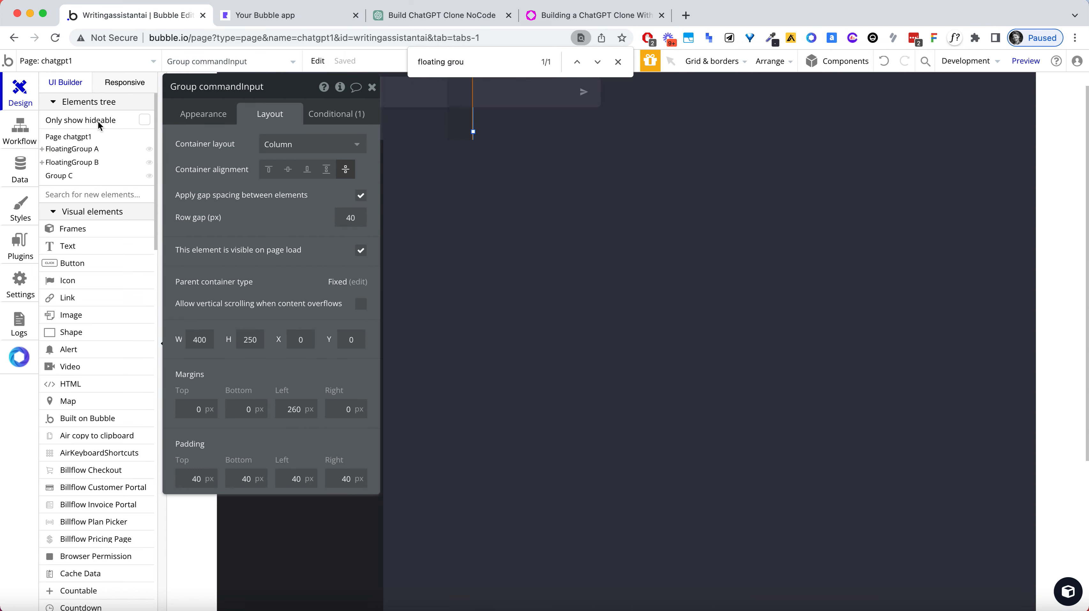
# Set FloatingGroup A's container layout to Row and make it float vertically relative to Bottom
pyautogui.click(82, 149)
pyautogui.click(272, 145)
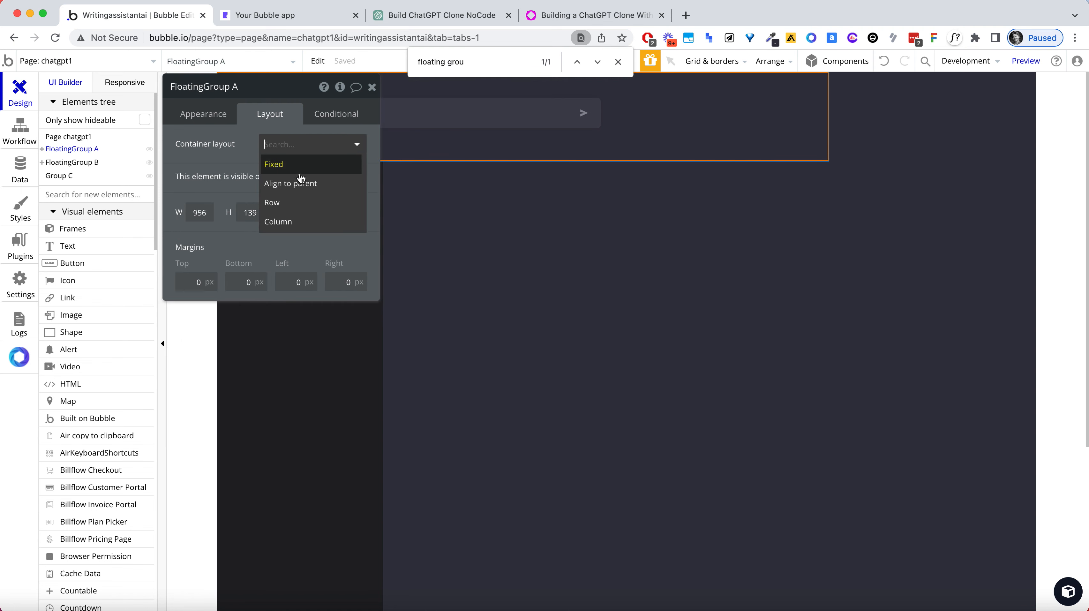
pyautogui.click(296, 202)
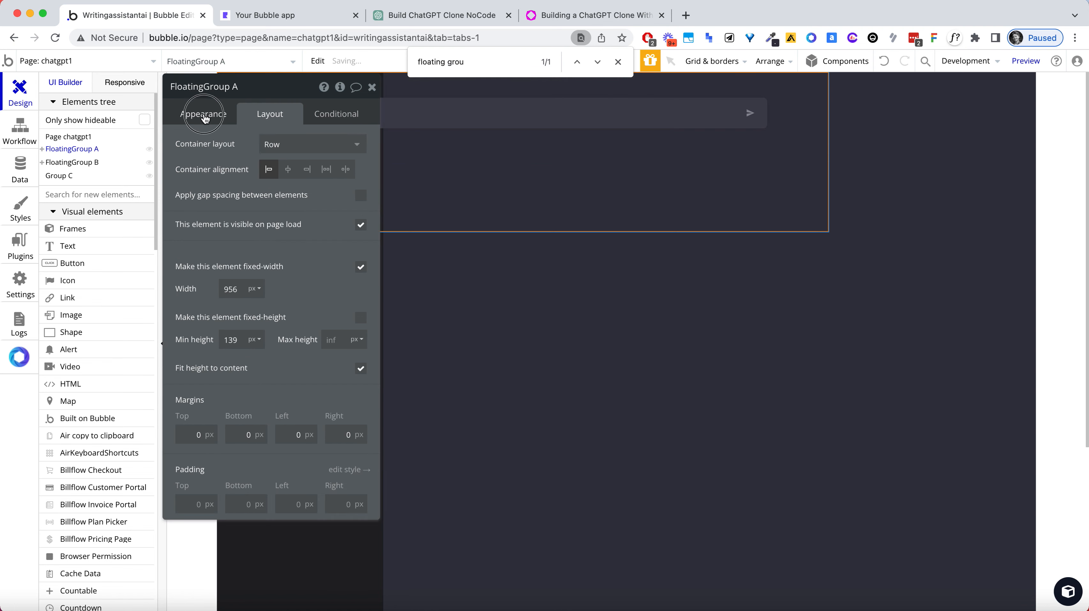
pyautogui.click(224, 116)
pyautogui.click(338, 144)
pyautogui.click(338, 183)
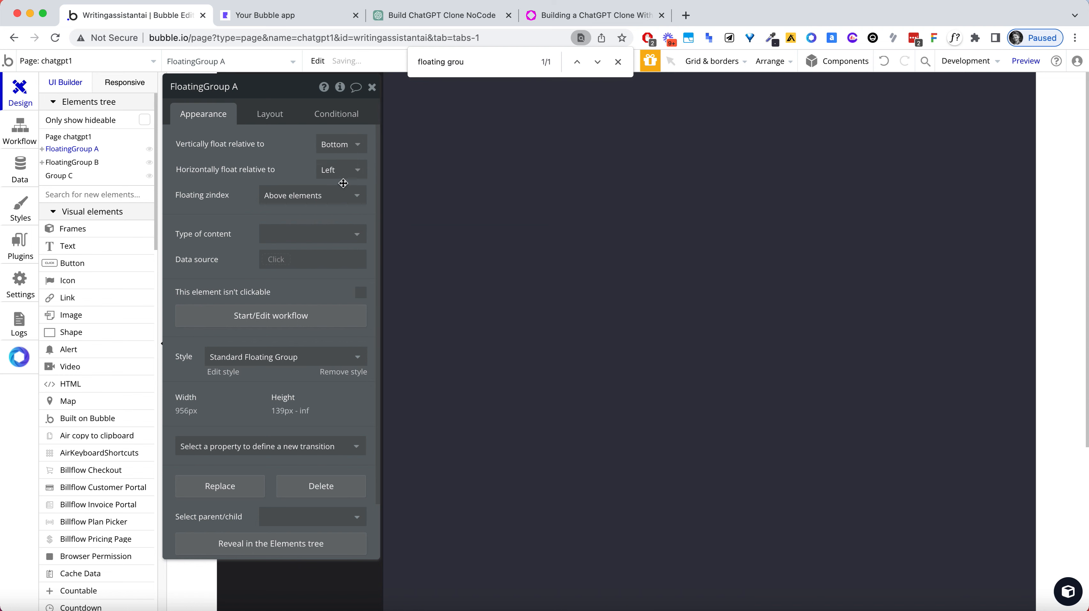
# Make FloatingGroup A float horizontally relative to Right, and close its property editor
pyautogui.click(340, 170)
pyautogui.click(340, 209)
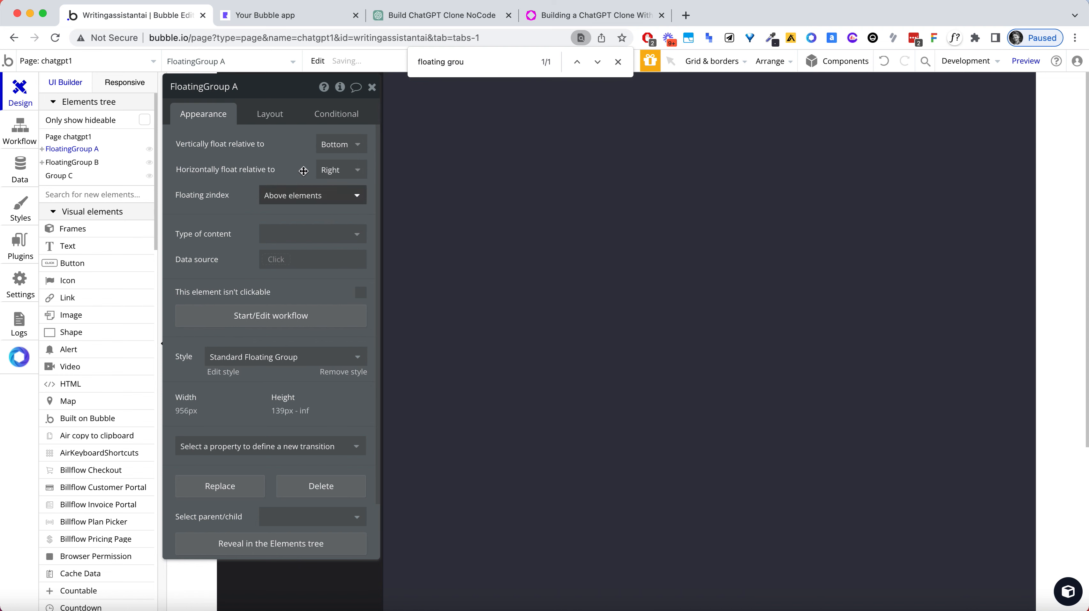
pyautogui.click(372, 86)
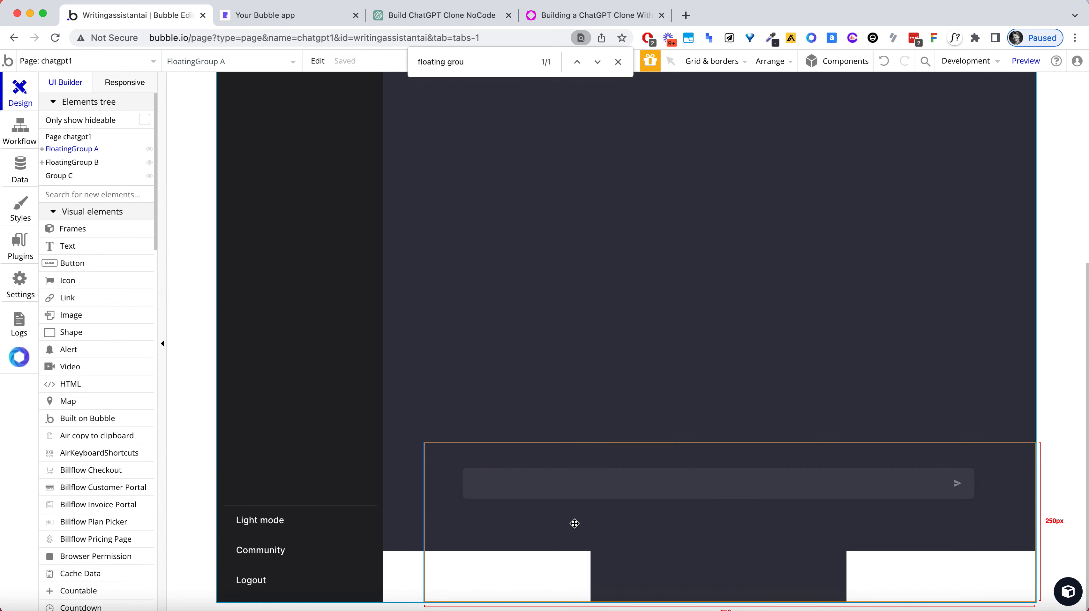
# Set Group commandInput's width to 700 px and turn off its fixed width so the value acts as a minimum
pyautogui.click(712, 562)
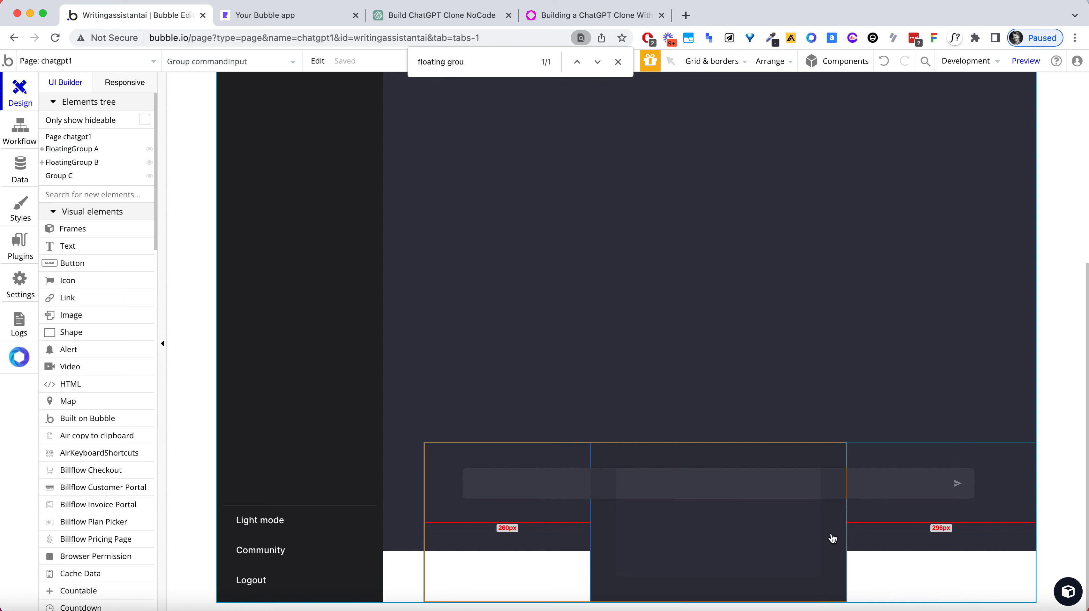
pyautogui.doubleClick(770, 546)
pyautogui.click(266, 113)
pyautogui.scroll(-1, 239, 350)
pyautogui.scroll(-2, 239, 350)
pyautogui.doubleClick(242, 312)
pyautogui.write('700')
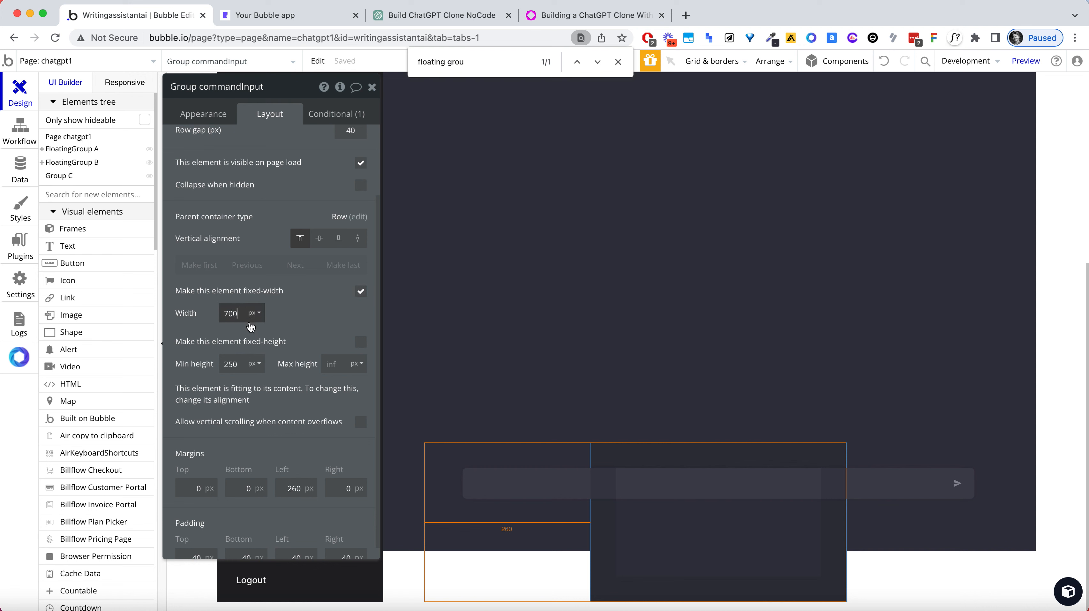
pyautogui.click(302, 314)
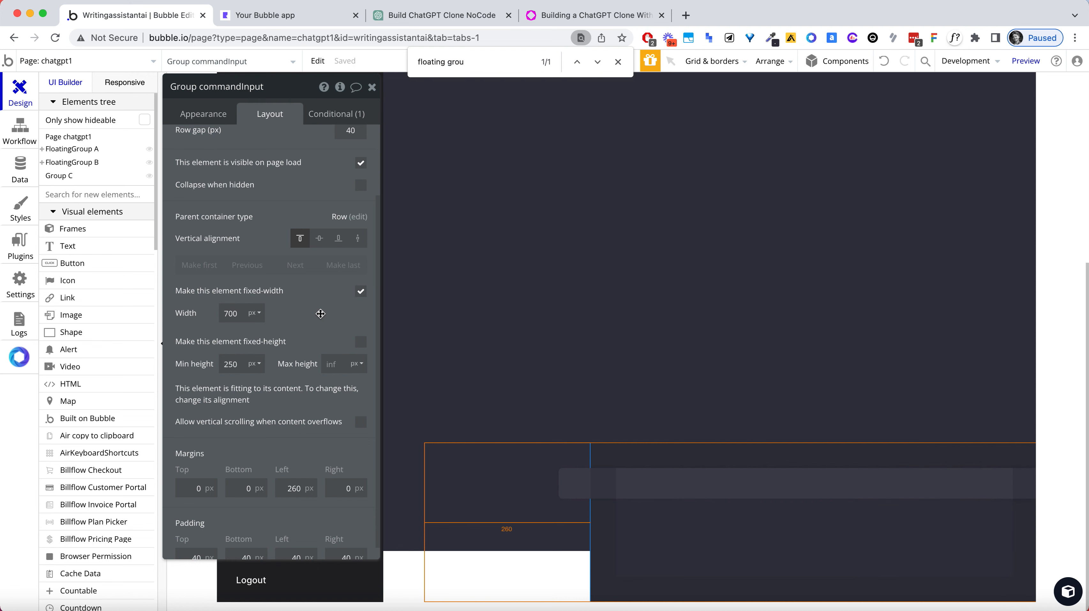
pyautogui.click(361, 291)
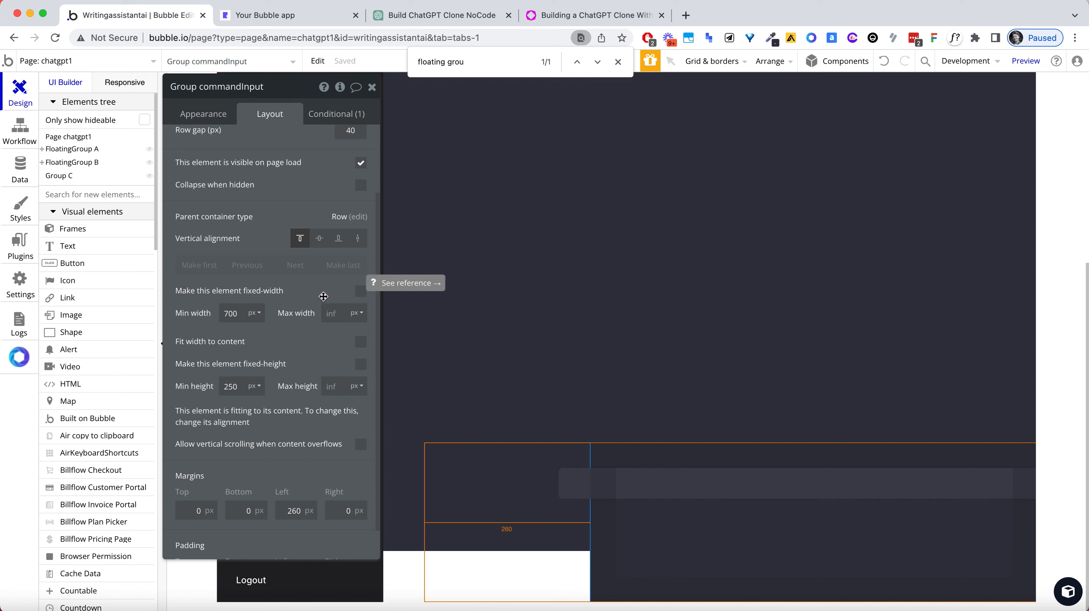
# Set Group commandInput's minimum height to 48 px
pyautogui.doubleClick(234, 391)
pyautogui.write('48')
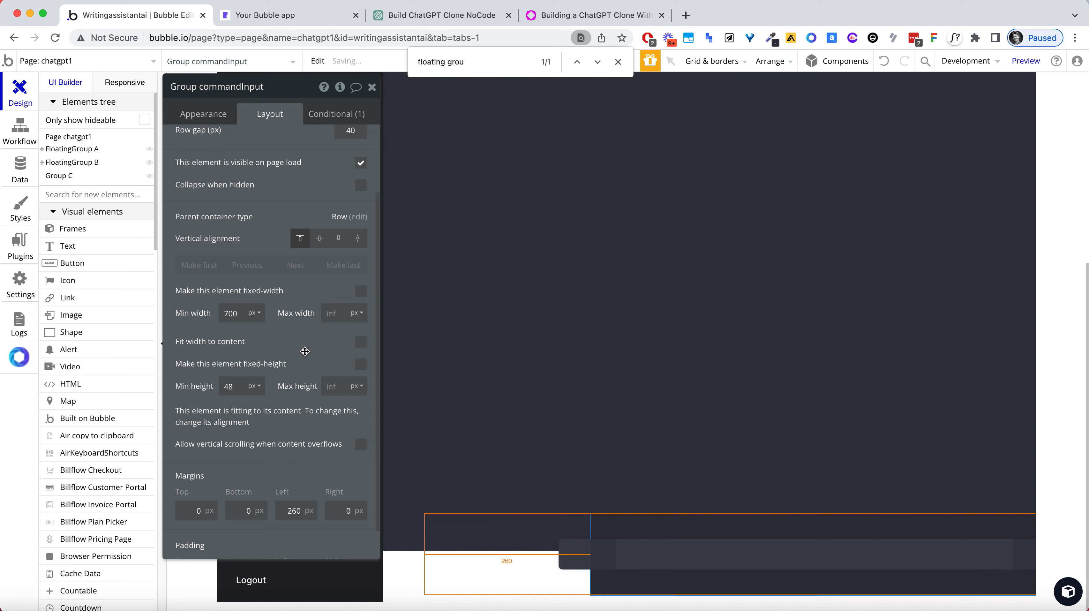
pyautogui.click(372, 88)
# Check FloatingGroup A's layout settings, expand it in the elements tree and open Group commandInput's layout settings
pyautogui.click(501, 541)
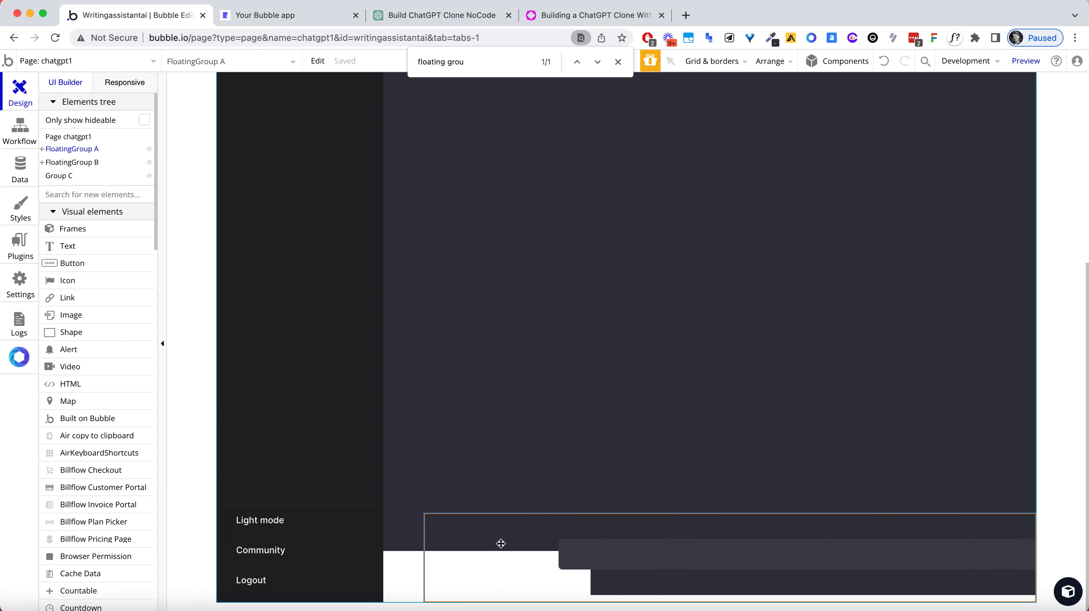
pyautogui.doubleClick(604, 600)
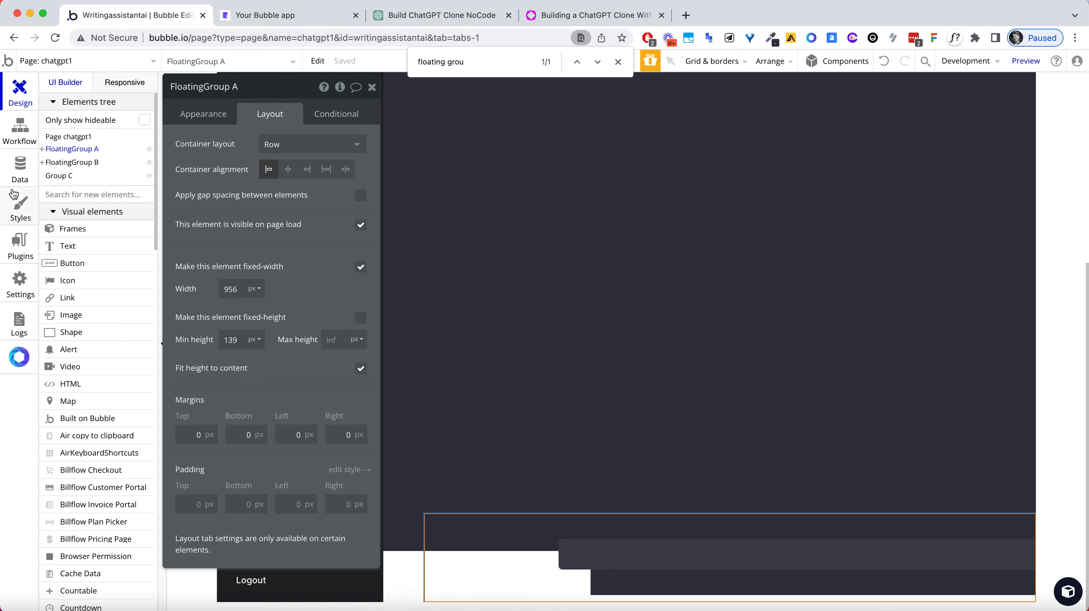
pyautogui.click(44, 150)
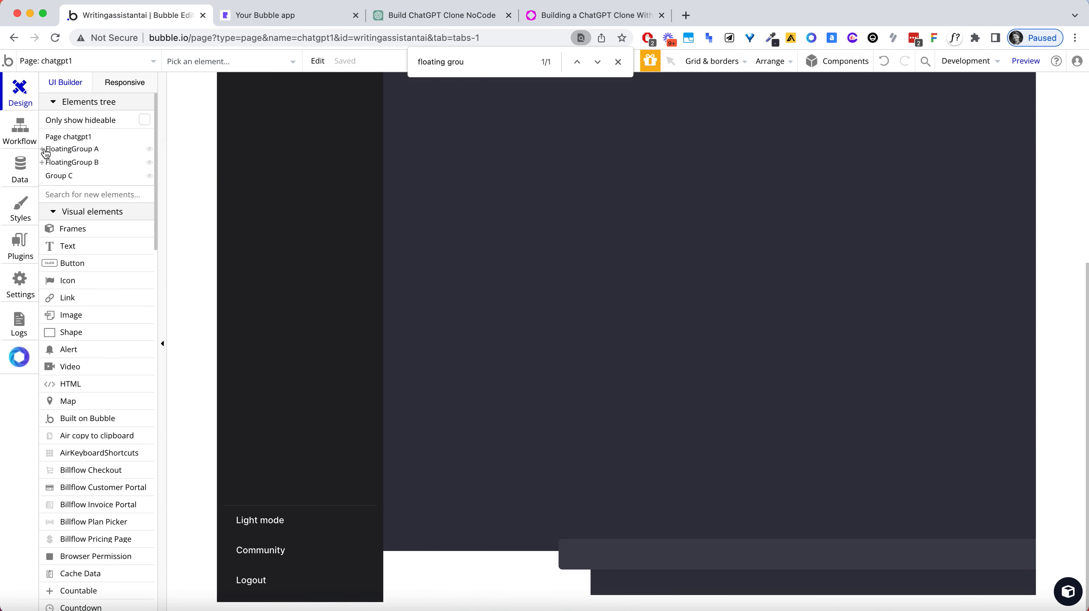
pyautogui.click(47, 150)
pyautogui.click(42, 149)
pyautogui.click(62, 162)
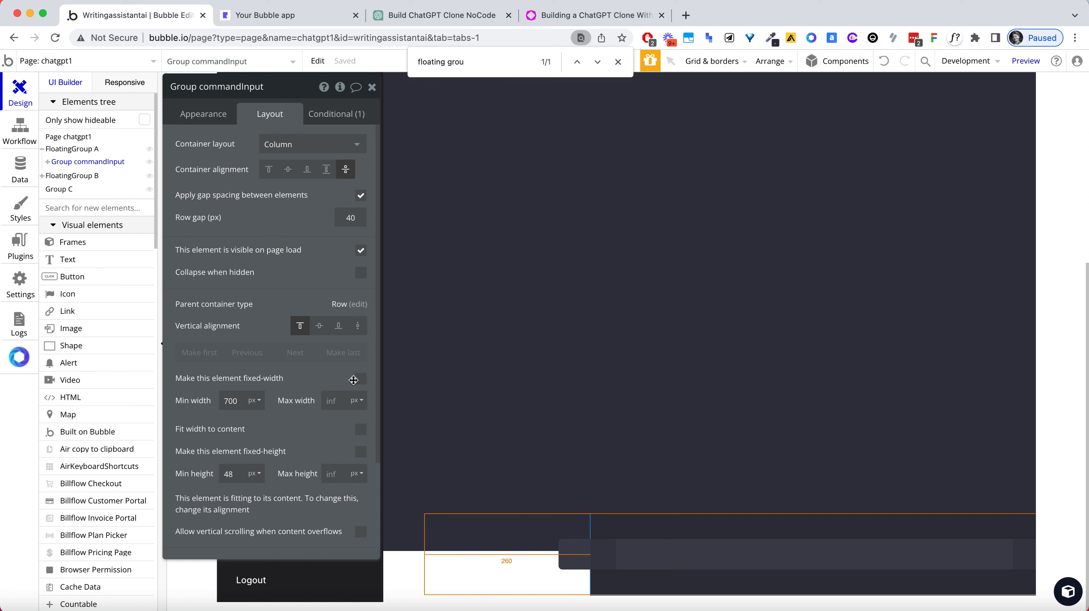
# Check Group commandInput's fixed-width option and its appearance settings
pyautogui.click(360, 379)
pyautogui.click(360, 380)
pyautogui.click(198, 118)
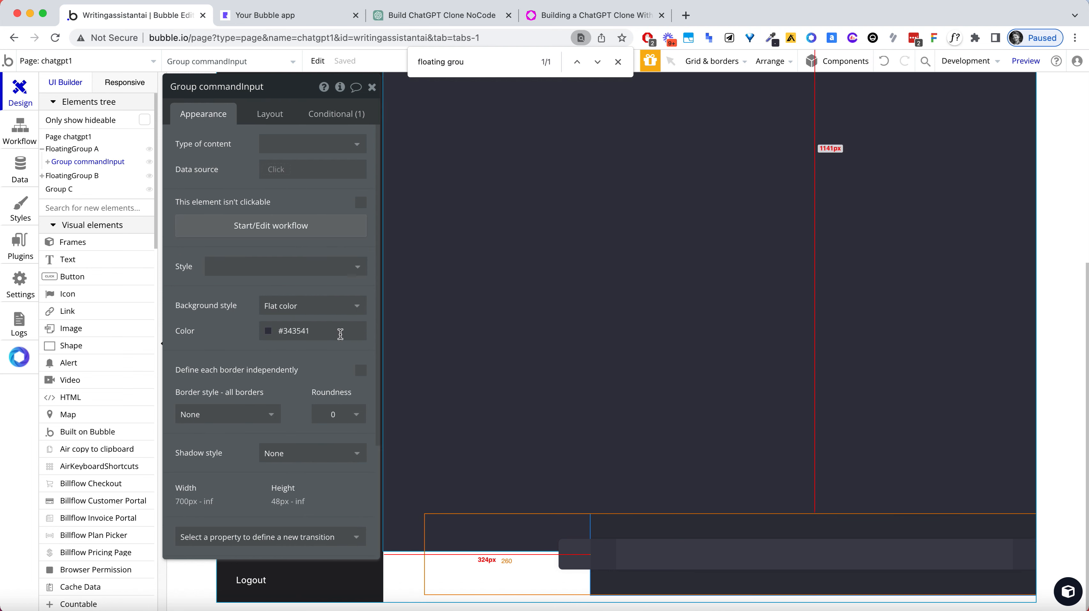
pyautogui.click(274, 114)
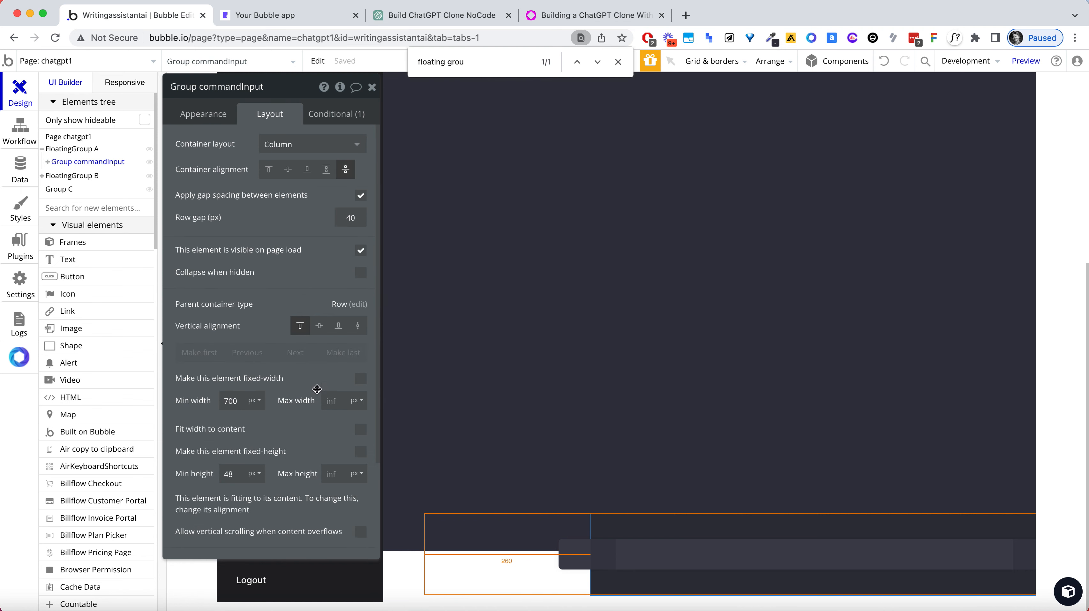
# Change Group commandInput's container layout to Row
pyautogui.scroll(-1, 315, 387)
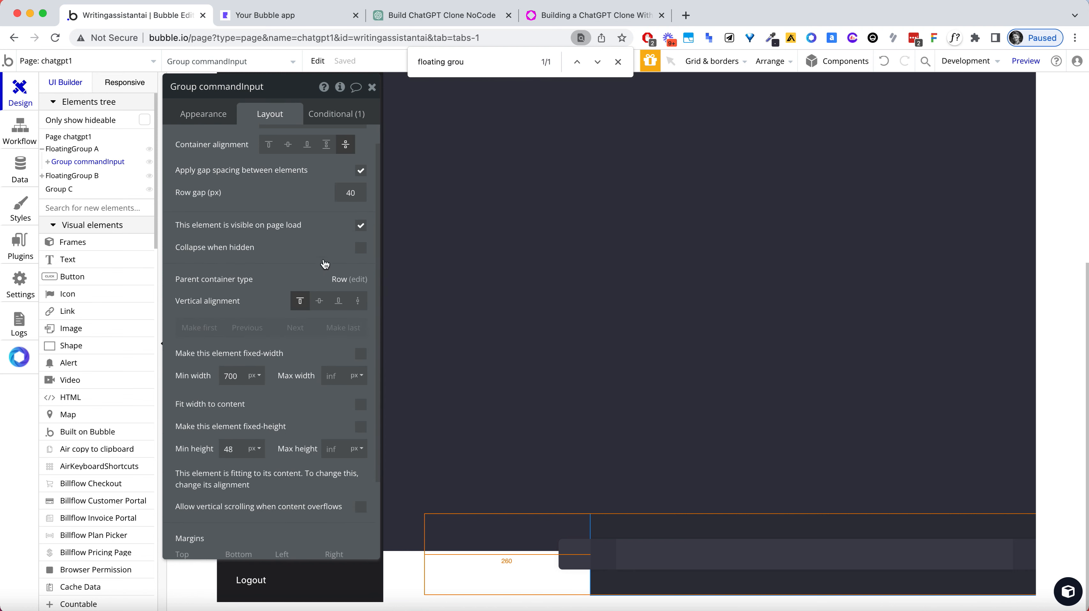
pyautogui.scroll(1, 327, 297)
pyautogui.click(313, 143)
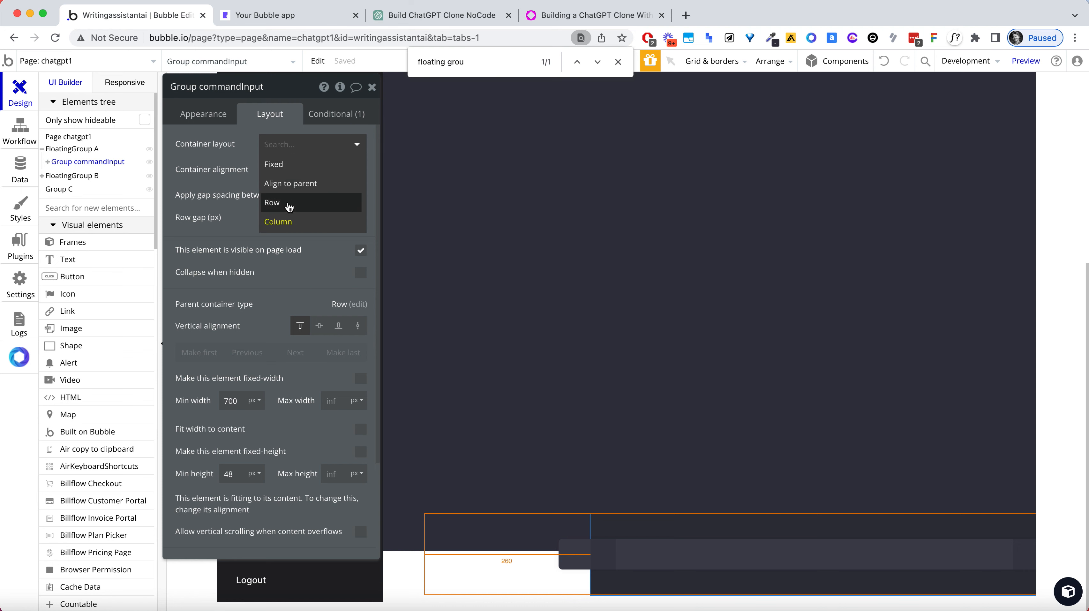
pyautogui.click(286, 202)
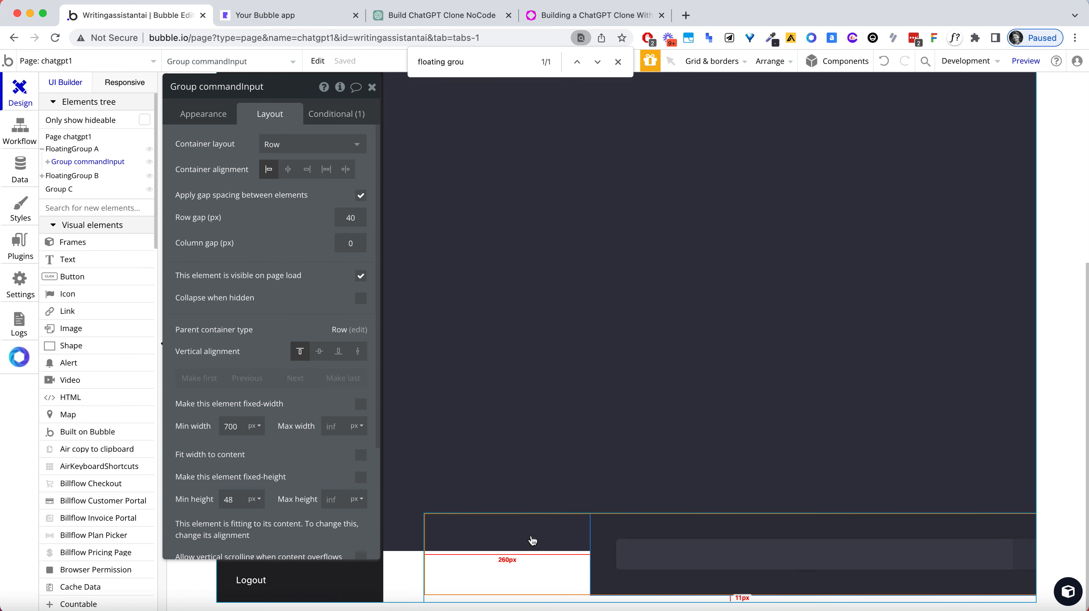
# Turn off fixed width for FloatingGroup A, and set Group commandInput's container alignment to centered
pyautogui.click(530, 538)
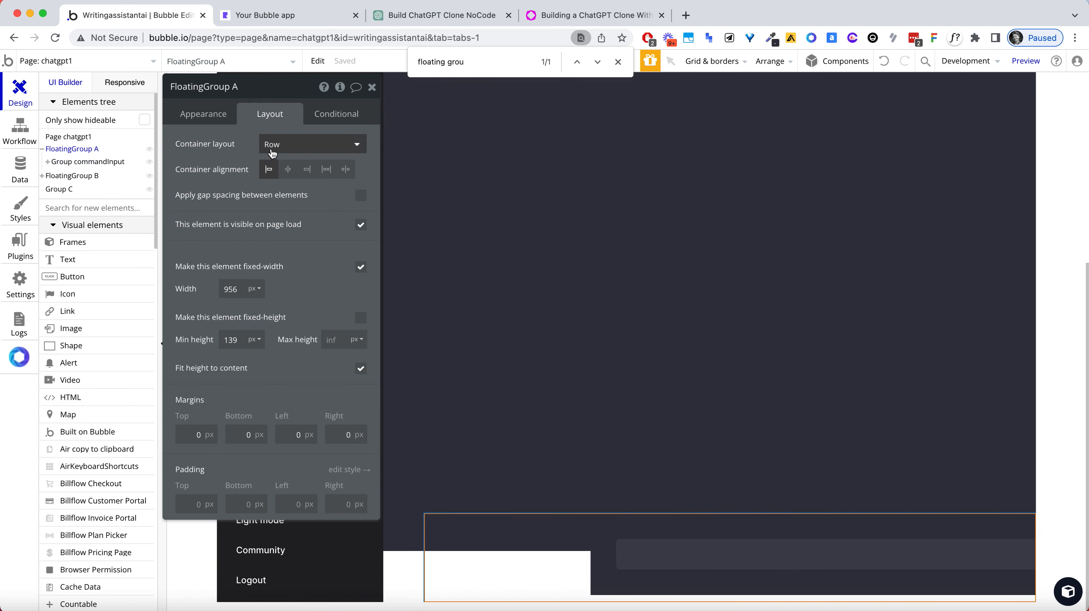
pyautogui.click(361, 268)
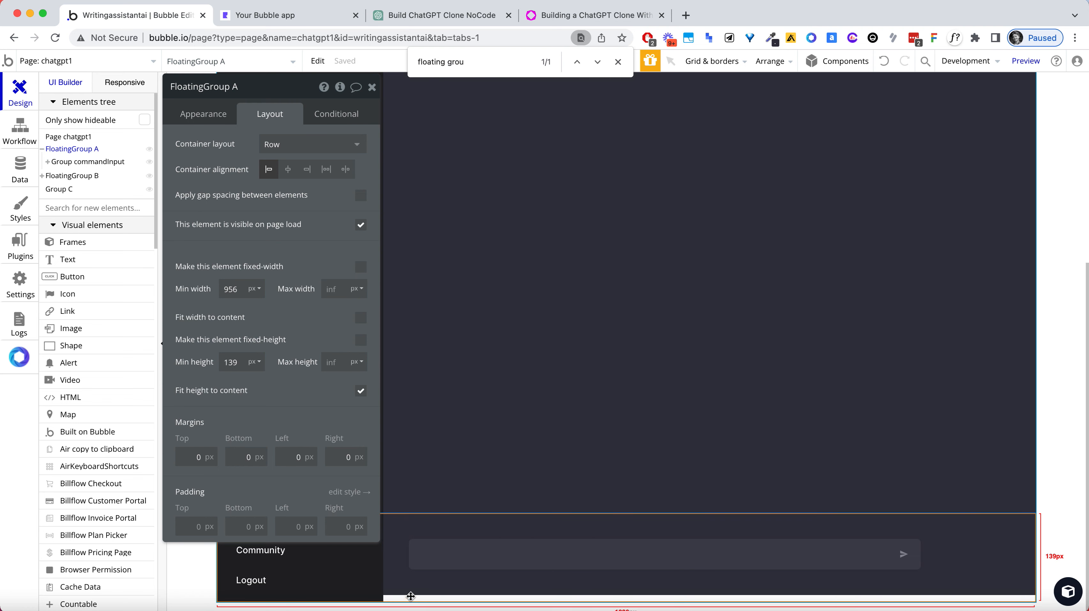
pyautogui.click(896, 544)
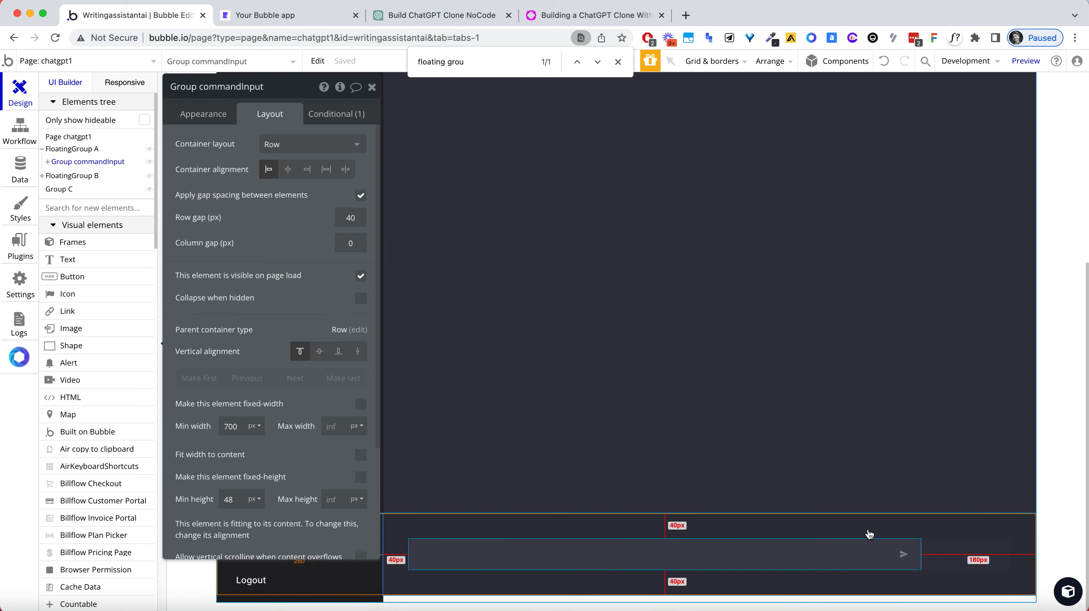
pyautogui.click(289, 170)
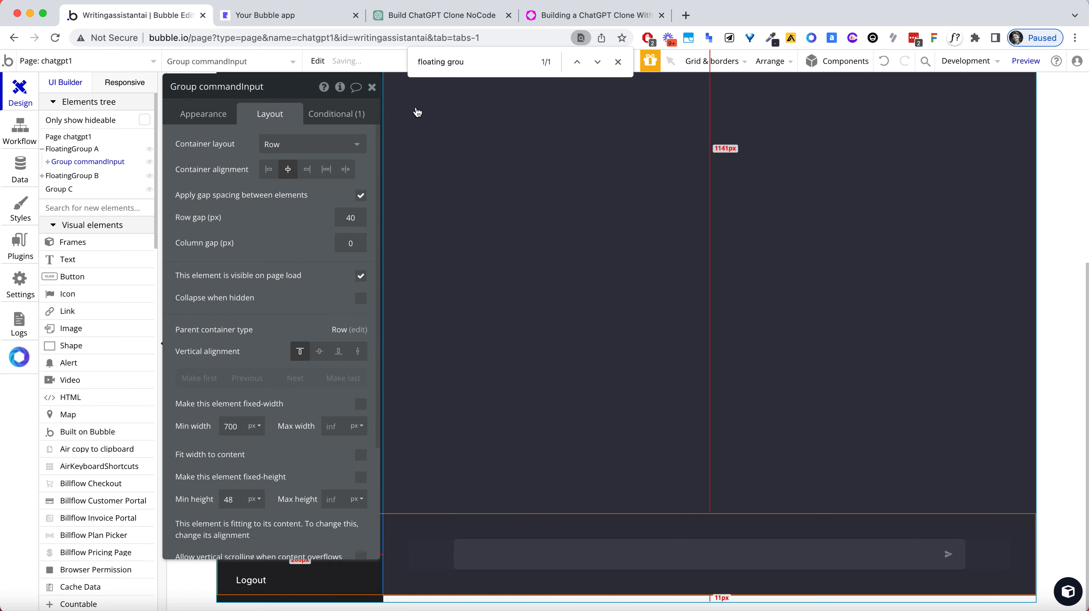
# Set FloatingGroup A's minimum height to 0 px so it fits around the message input, and close its editor
pyautogui.click(413, 602)
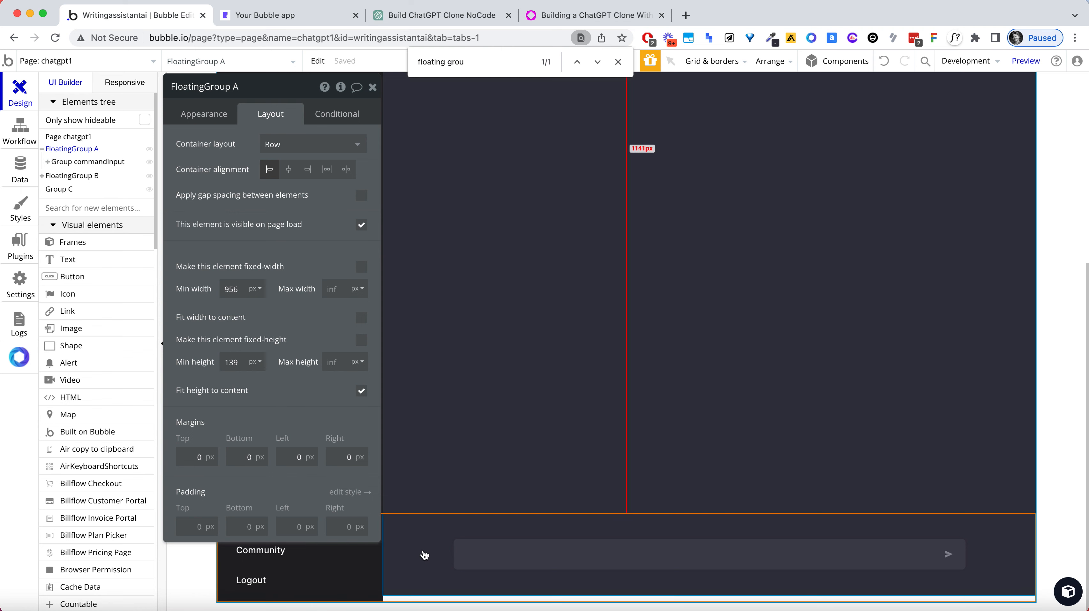
pyautogui.click(429, 573)
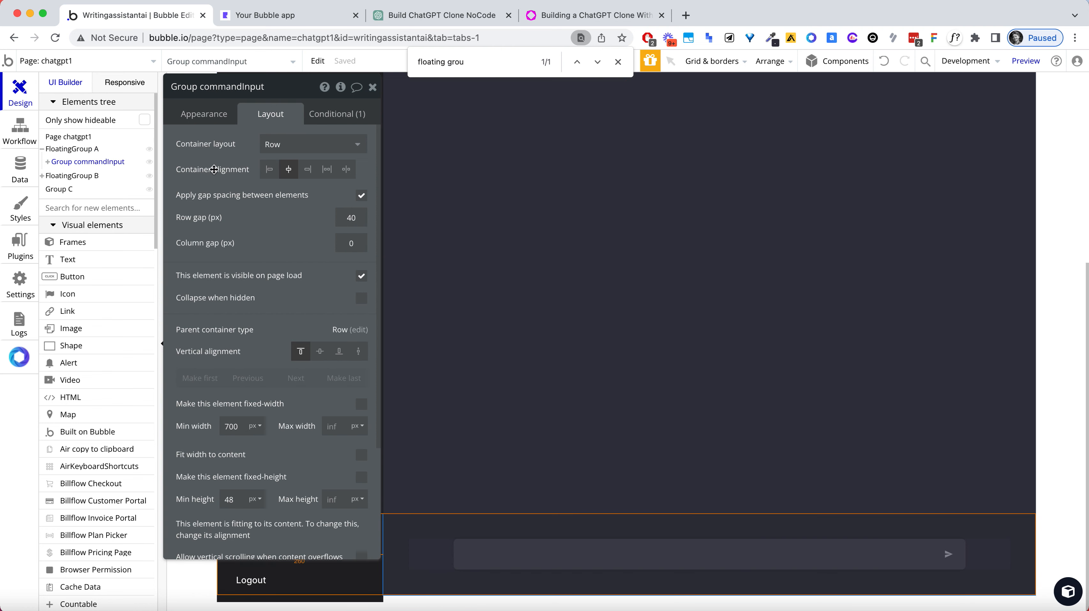
pyautogui.click(97, 152)
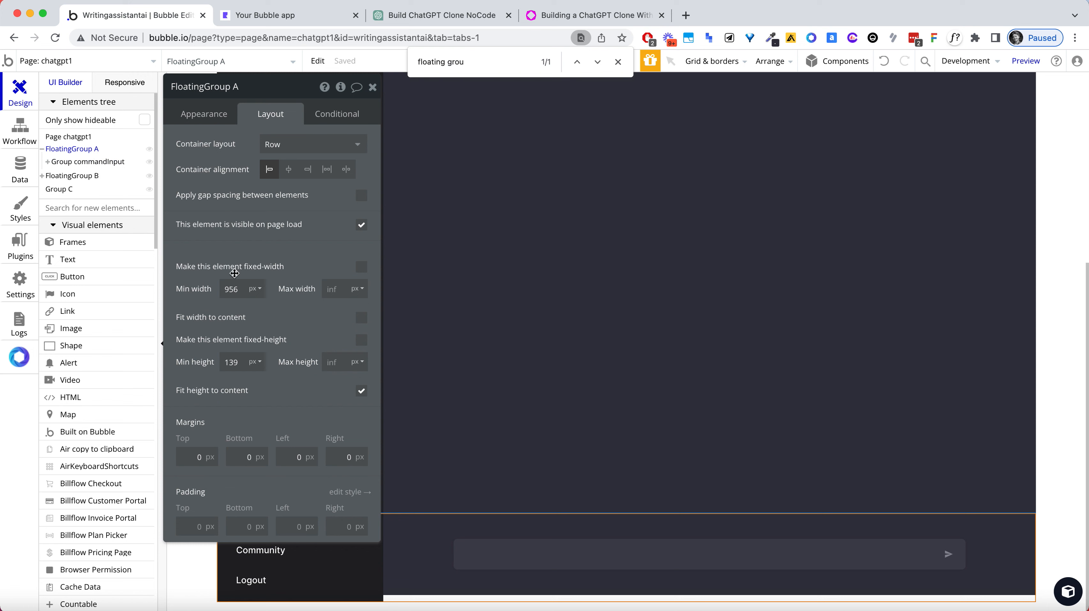
pyautogui.doubleClick(233, 362)
pyautogui.write('0')
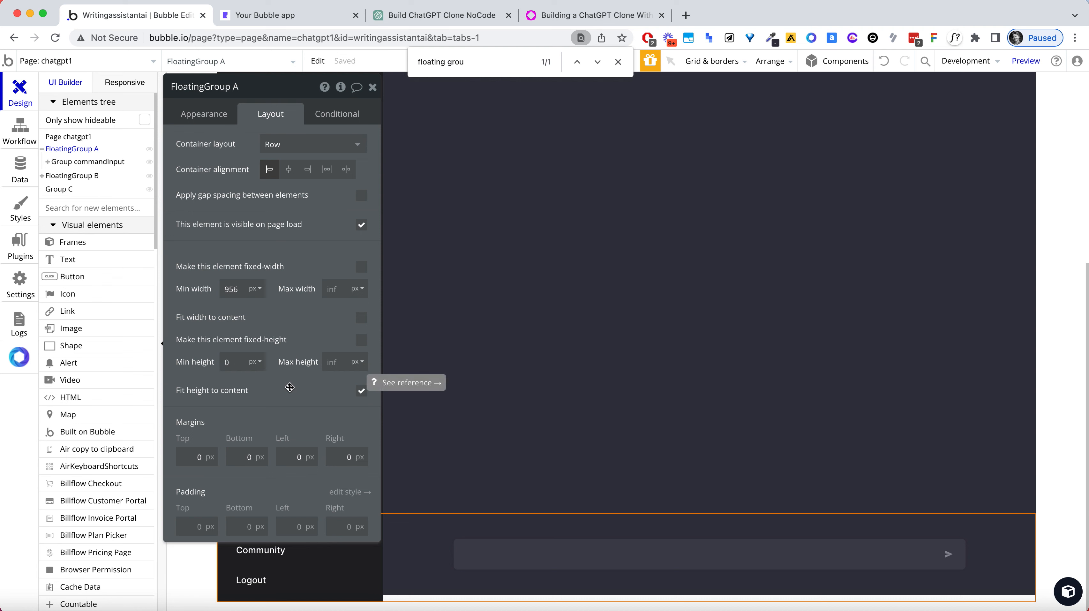
pyautogui.moveTo(290, 387); pyautogui.dragTo(290, 393)
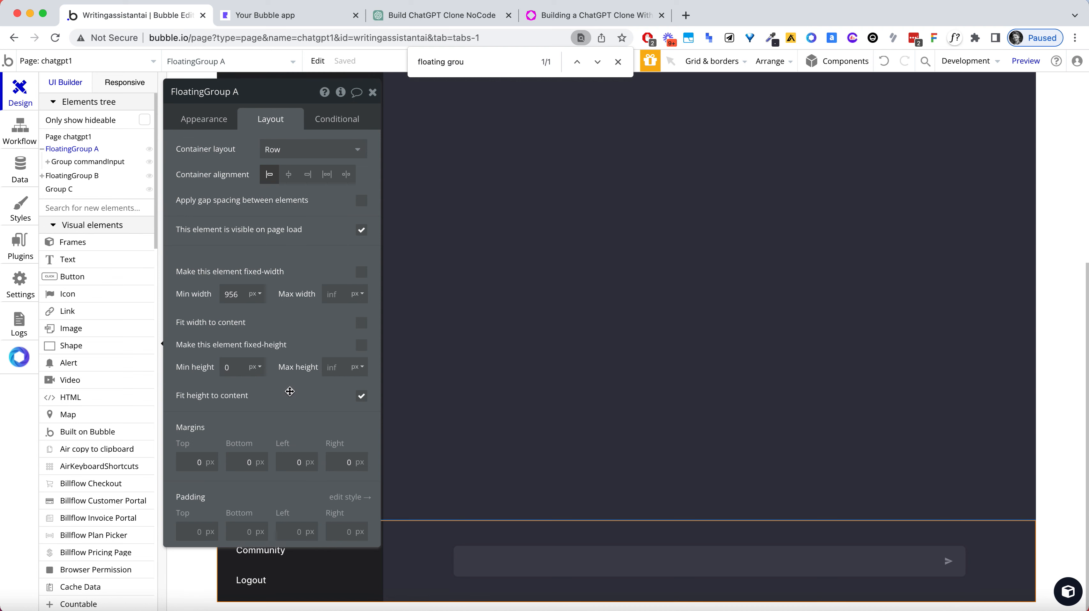
pyautogui.click(373, 92)
pyautogui.click(551, 309)
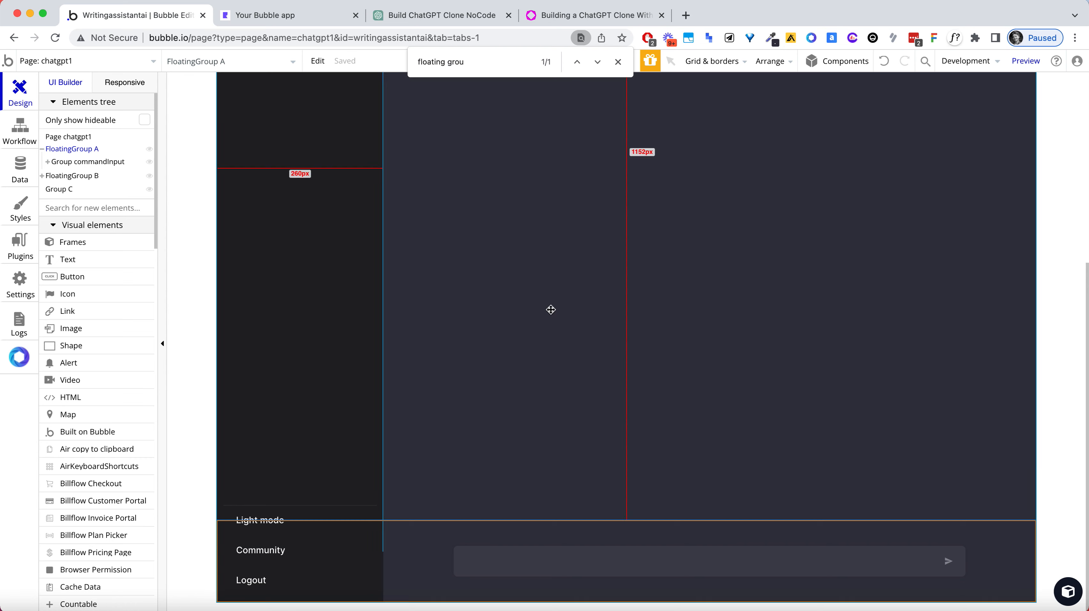
# Review Group commandInput's layout settings, including its margins and padding
pyautogui.doubleClick(432, 580)
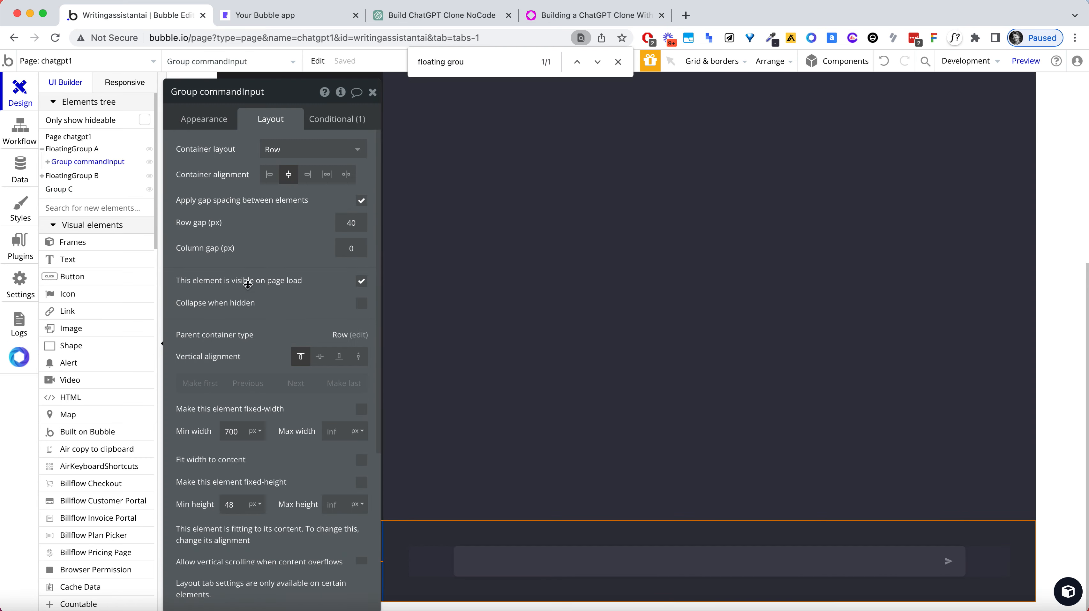
pyautogui.scroll(-3, 248, 284)
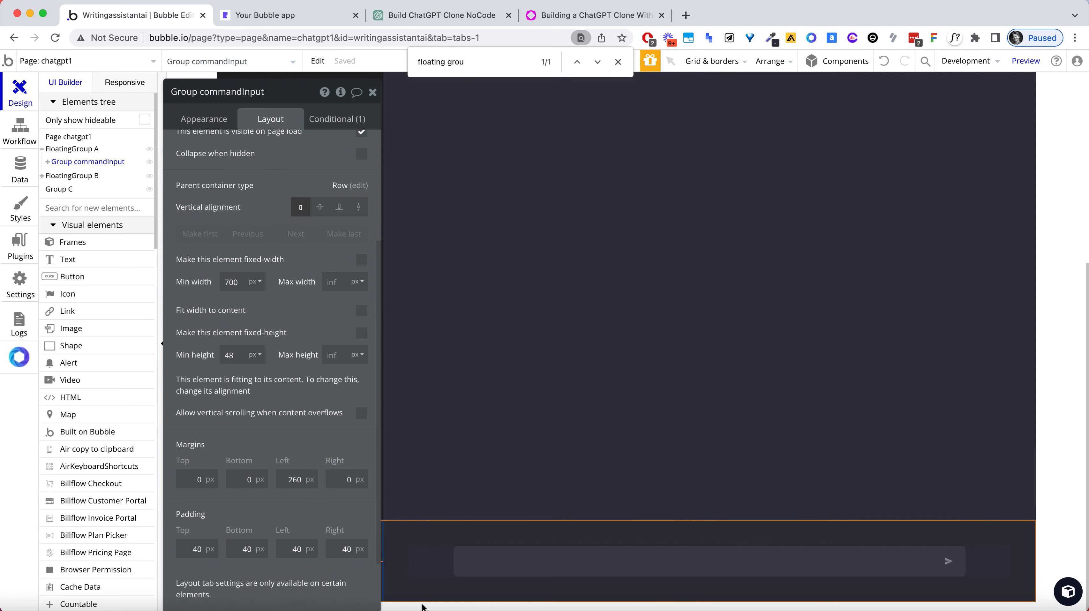
pyautogui.click(372, 91)
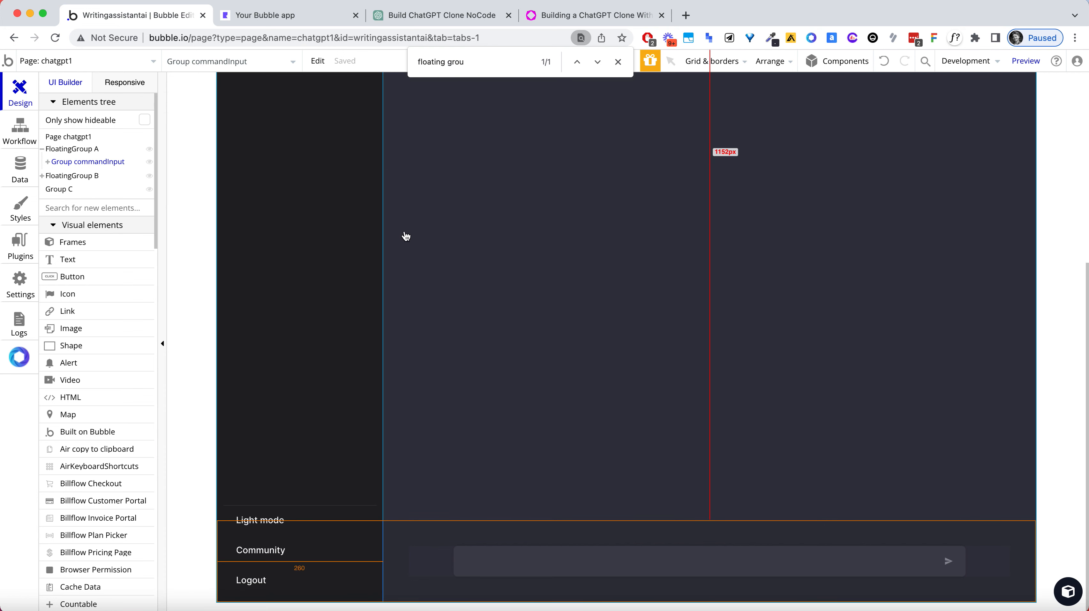
# Set Group C's bottom padding to 48 px
pyautogui.doubleClick(475, 448)
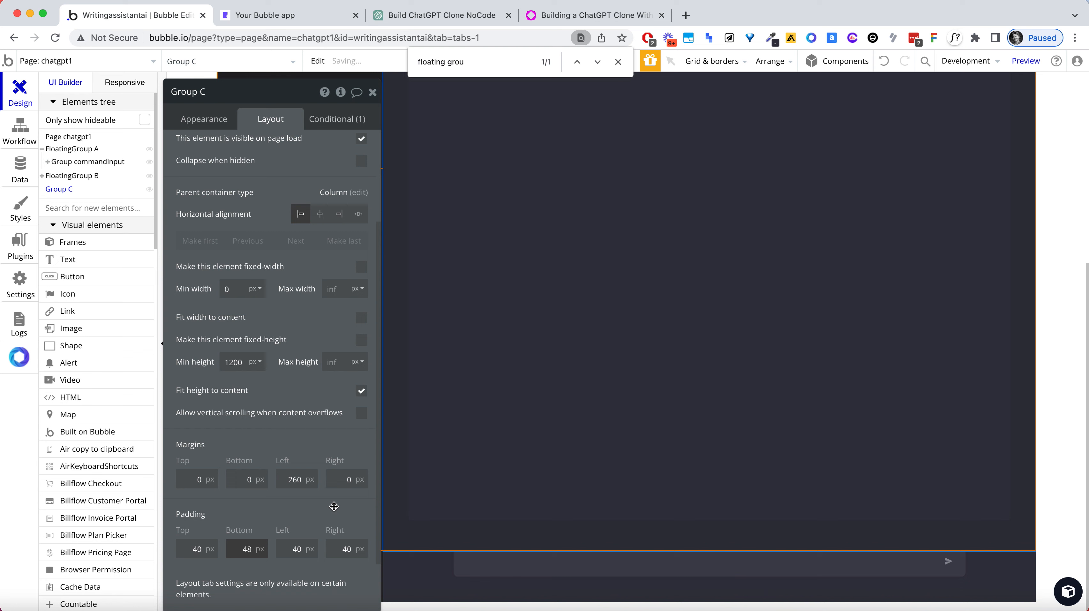
pyautogui.click(333, 506)
pyautogui.click(484, 560)
pyautogui.click(413, 535)
pyautogui.click(418, 492)
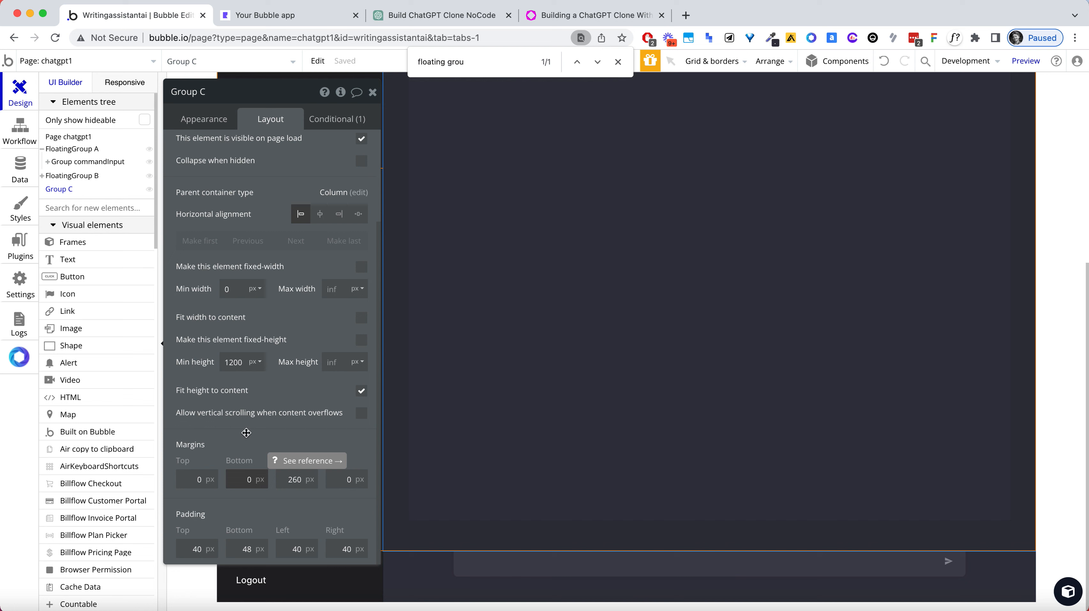
# Look through Group C's layout settings and try switching its fit-height-to-content option off and back on
pyautogui.scroll(3, 247, 433)
pyautogui.scroll(-3, 246, 434)
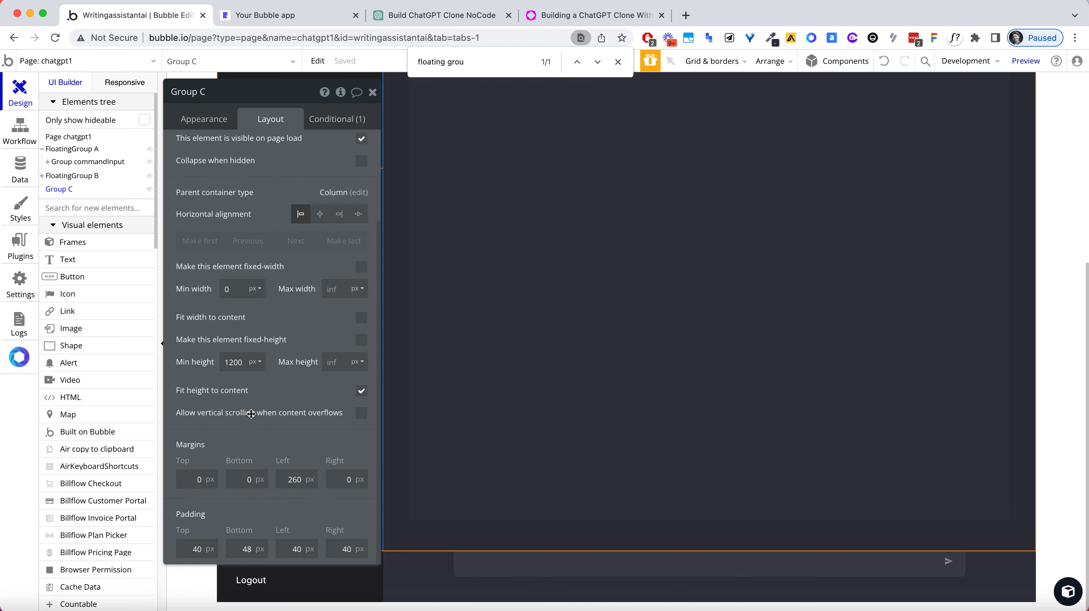
pyautogui.click(362, 392)
pyautogui.click(363, 395)
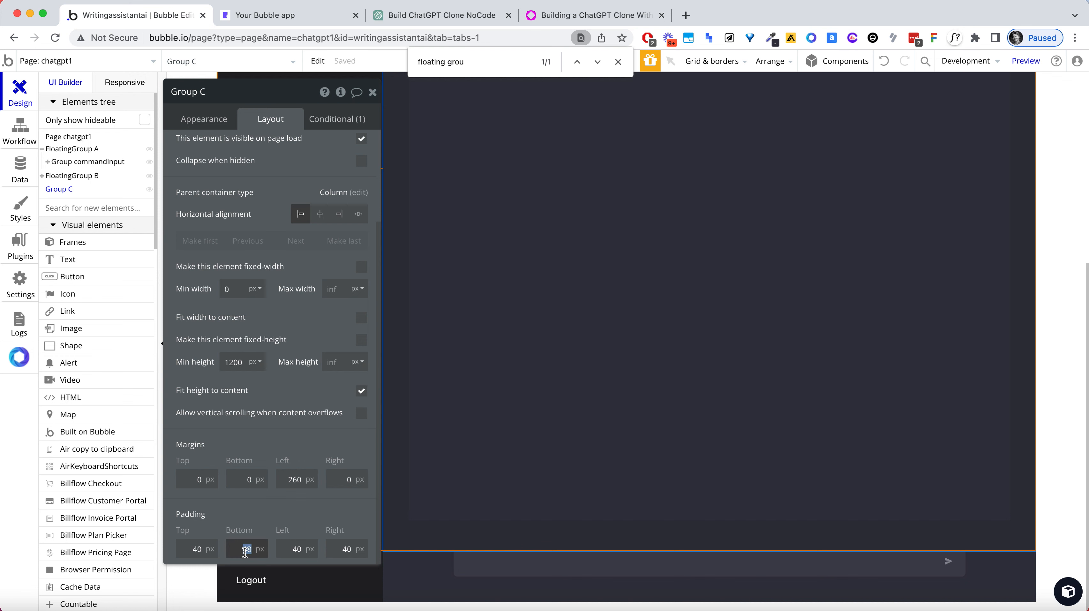
# Set Group C's bottom padding to 40 px
pyautogui.click(294, 521)
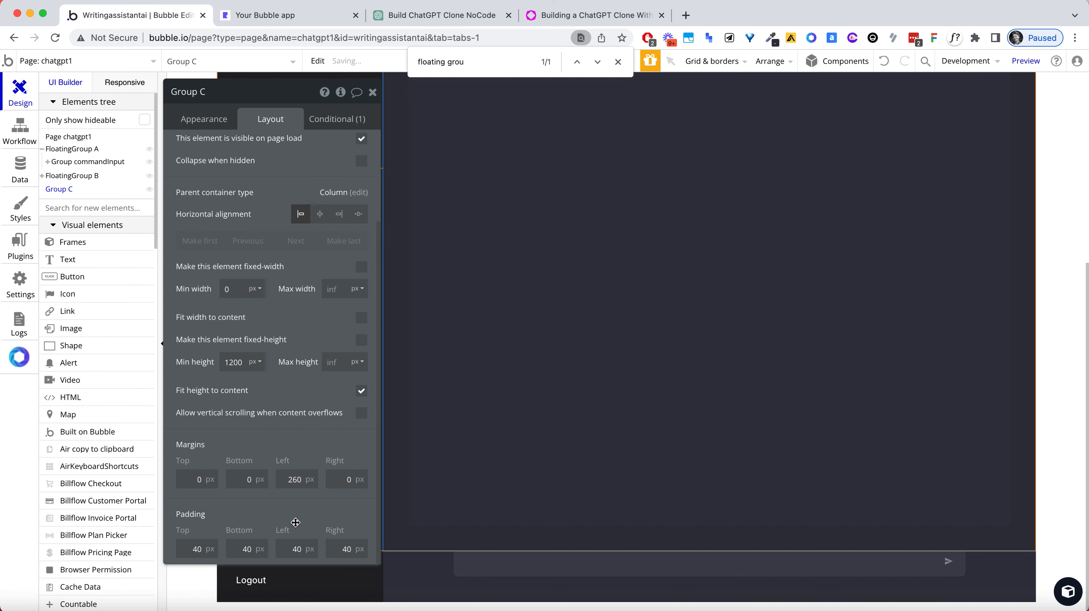
pyautogui.click(397, 588)
pyautogui.click(435, 498)
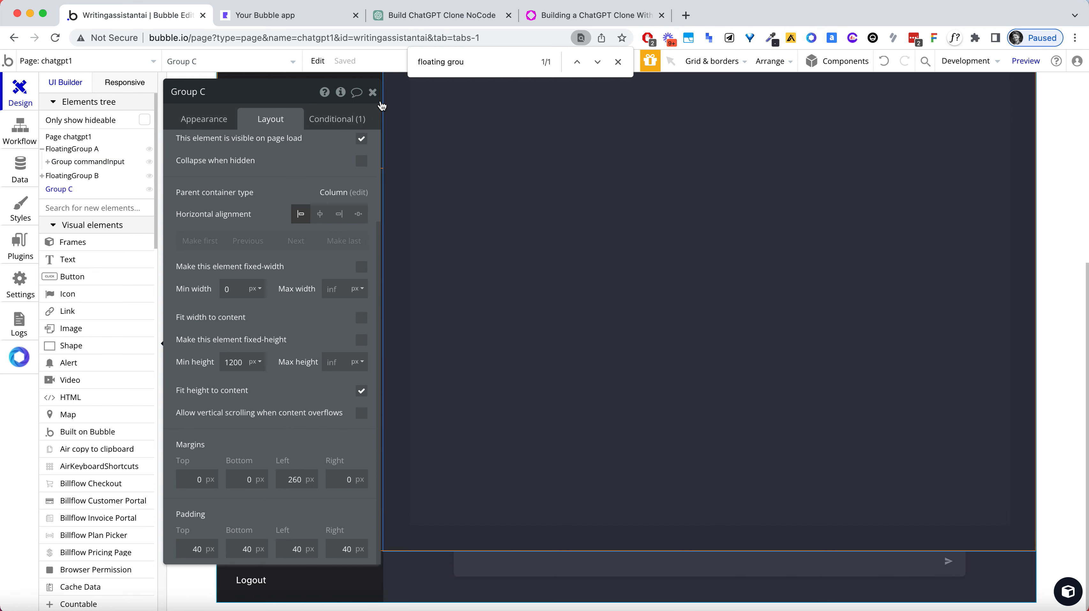
# Close Group C's settings and check the message input bar in the app preview while scrolling the page
pyautogui.click(372, 92)
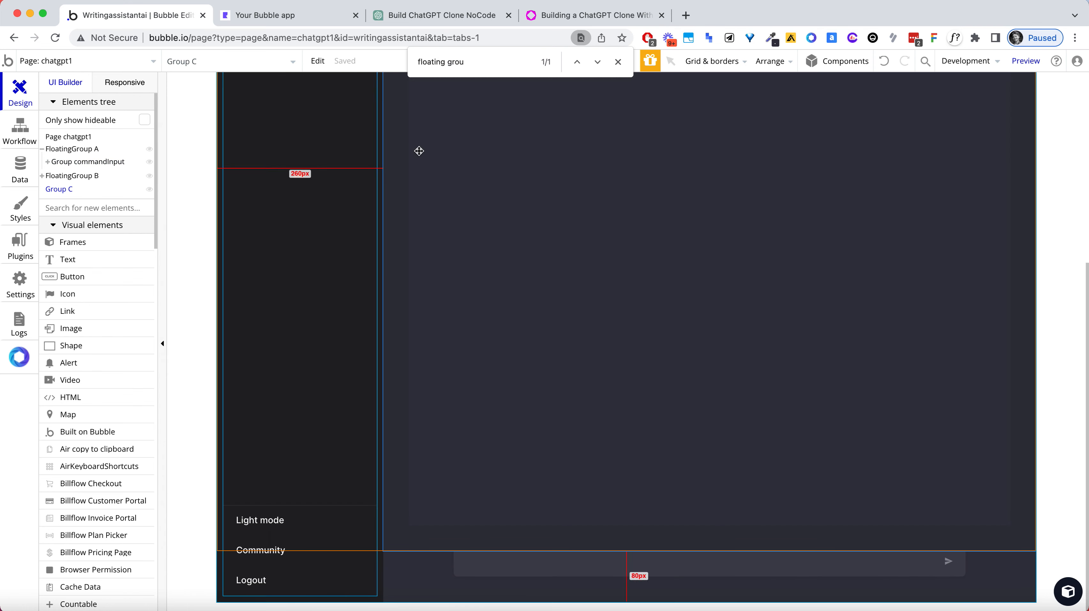
pyautogui.click(253, 18)
pyautogui.click(138, 542)
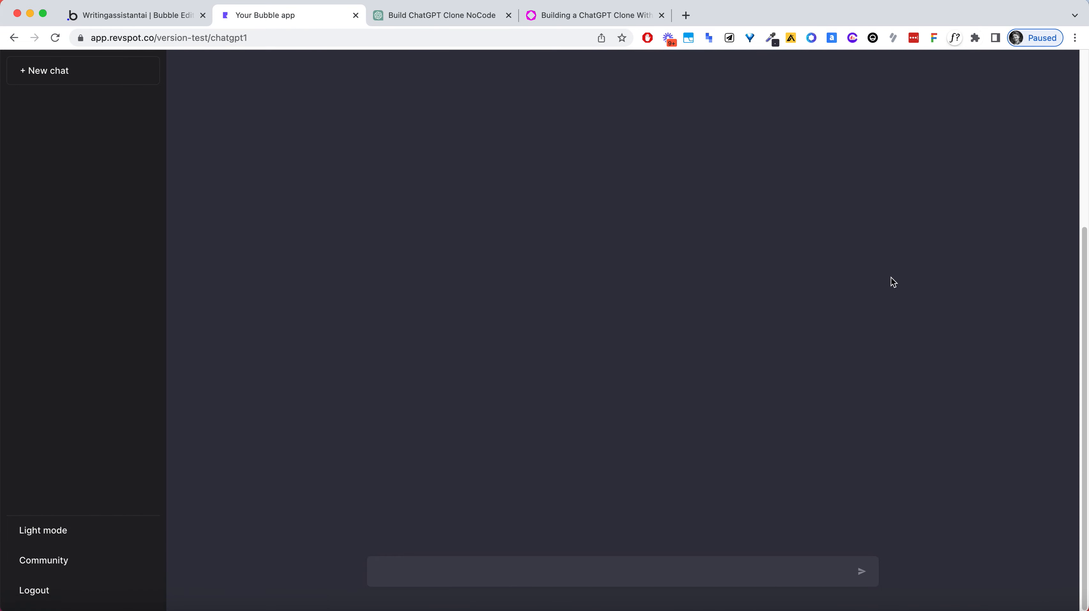
pyautogui.click(682, 571)
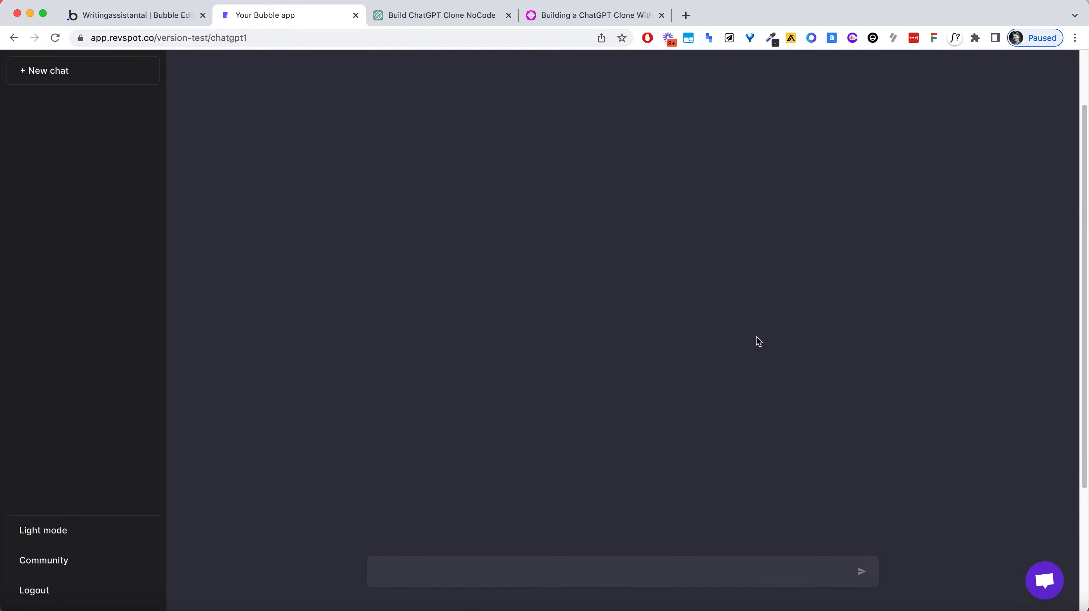
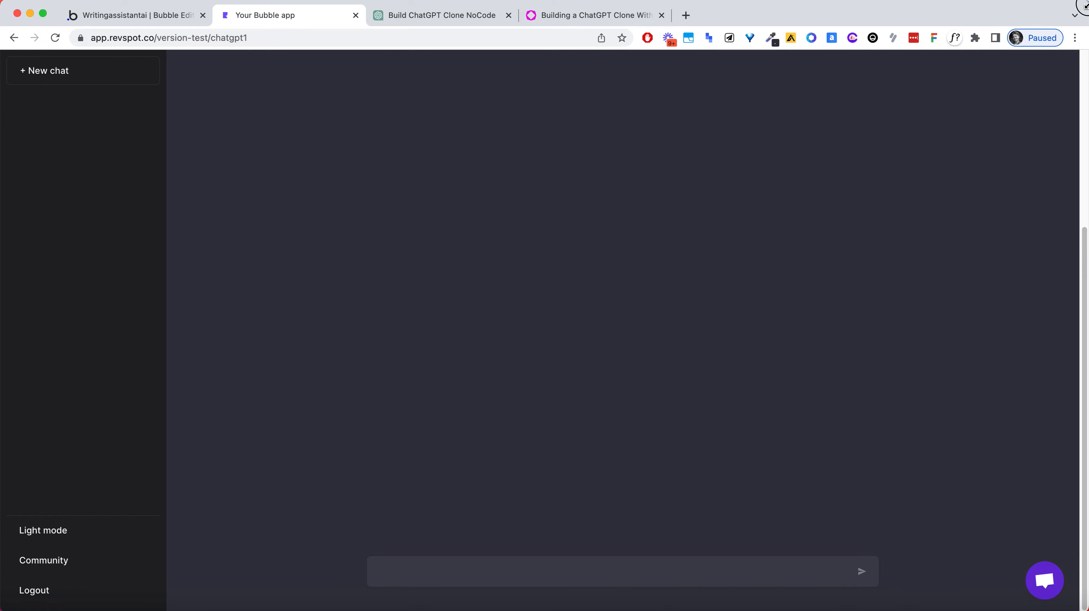
pyautogui.moveTo(1084, 5)
pyautogui.mouseDown()
pyautogui.moveTo(510, 2)
pyautogui.moveTo(1088, 2)
pyautogui.mouseUp()
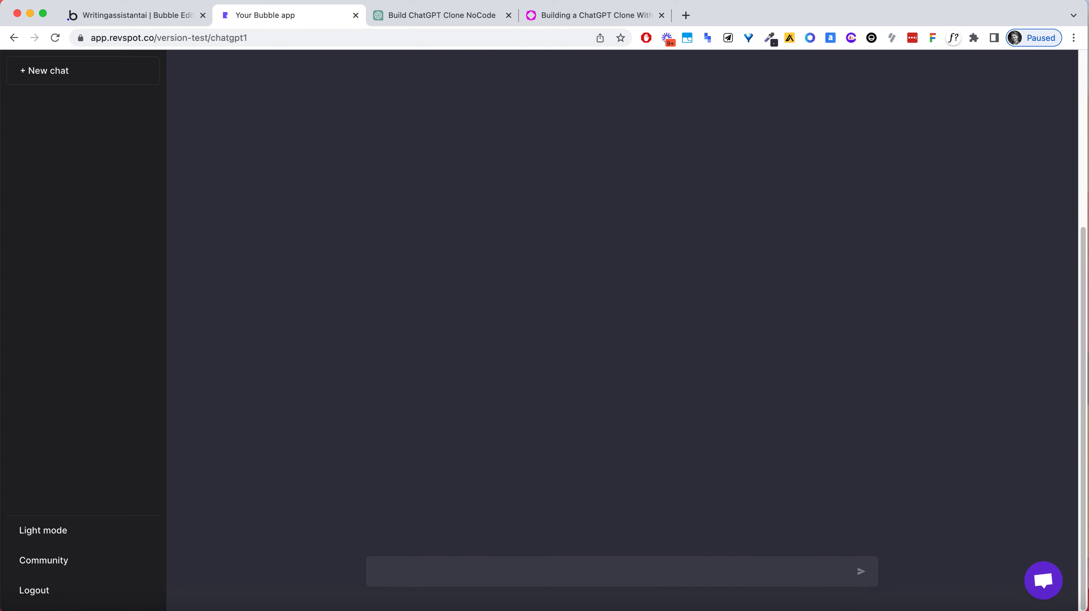
# In the Bubble editor, search for "input" and pick the Multiline Input element from the input forms
pyautogui.click(159, 18)
pyautogui.scroll(-1, 126, 334)
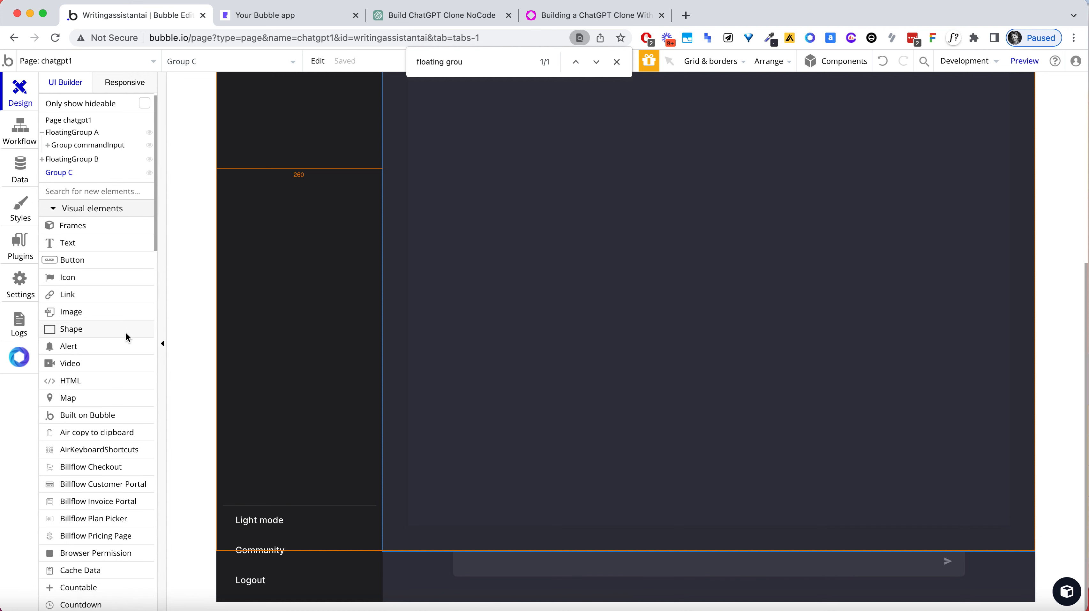
pyautogui.write('in')
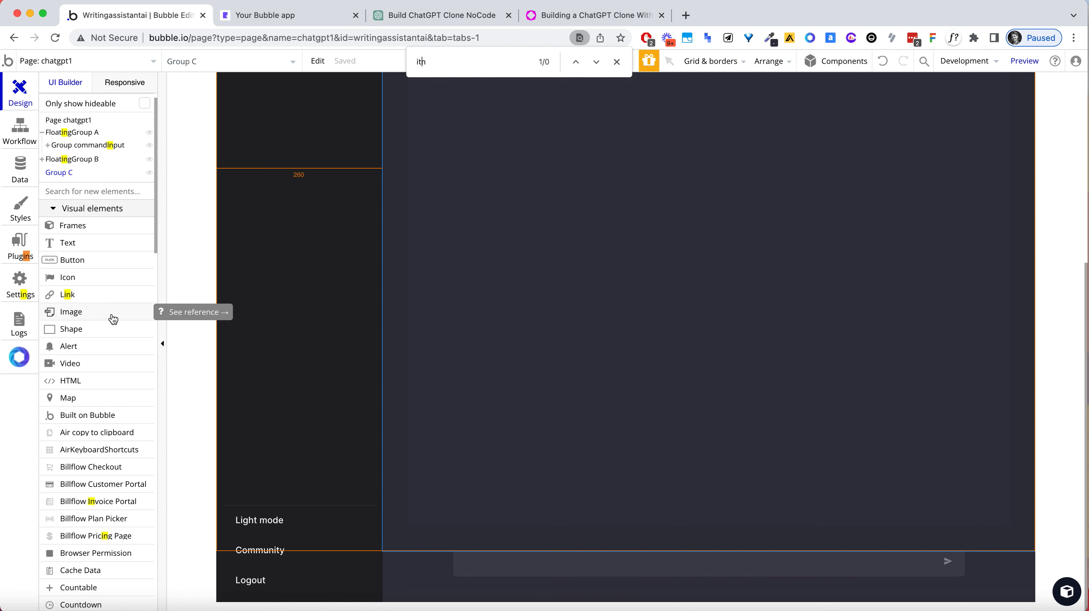
pyautogui.write('ou')
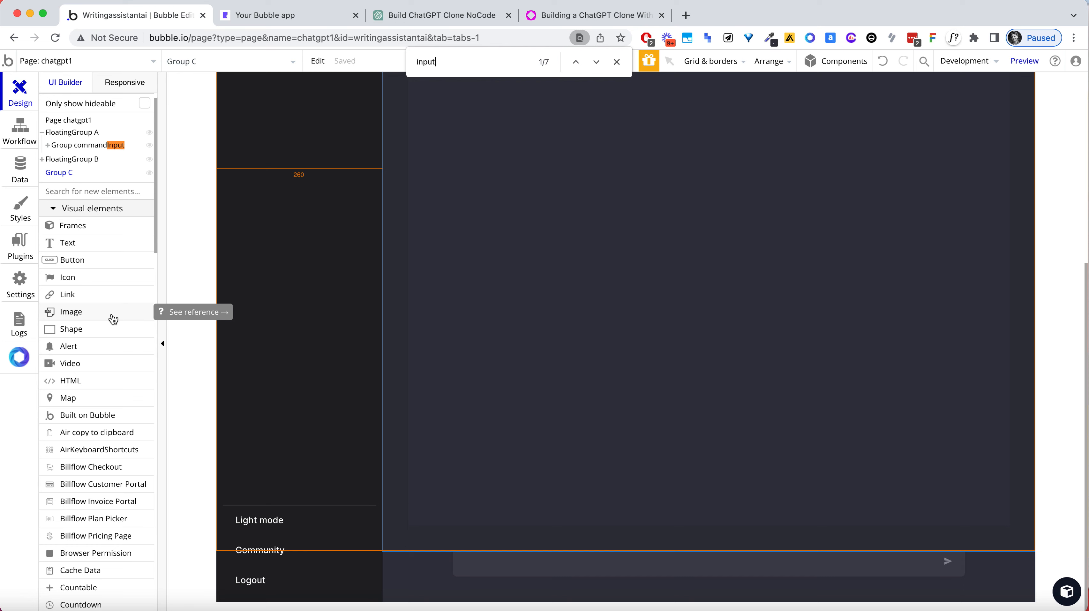
pyautogui.scroll(-15, 113, 319)
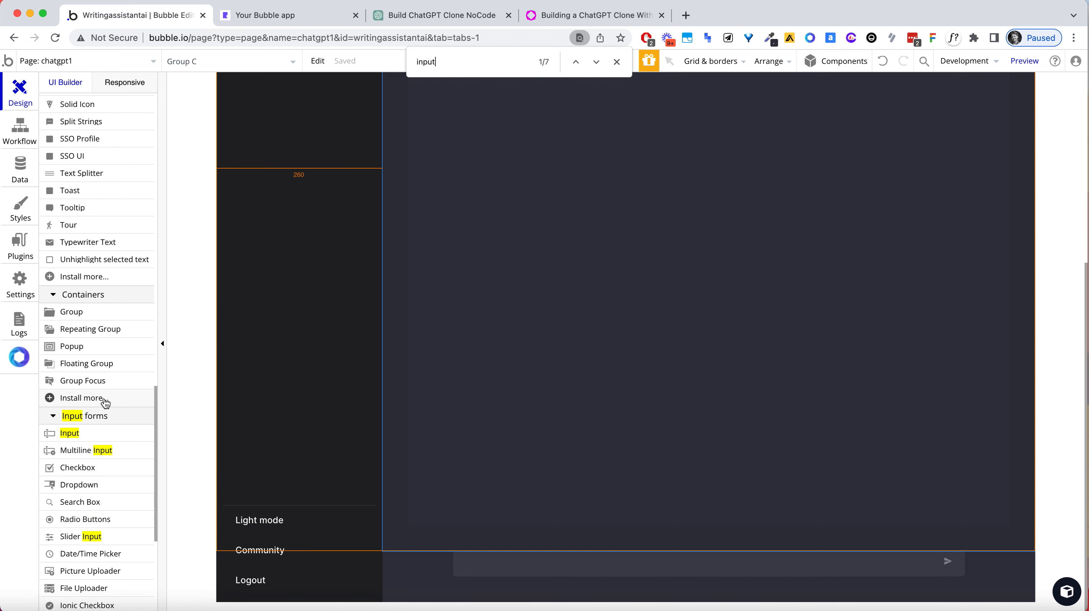
pyautogui.click(82, 433)
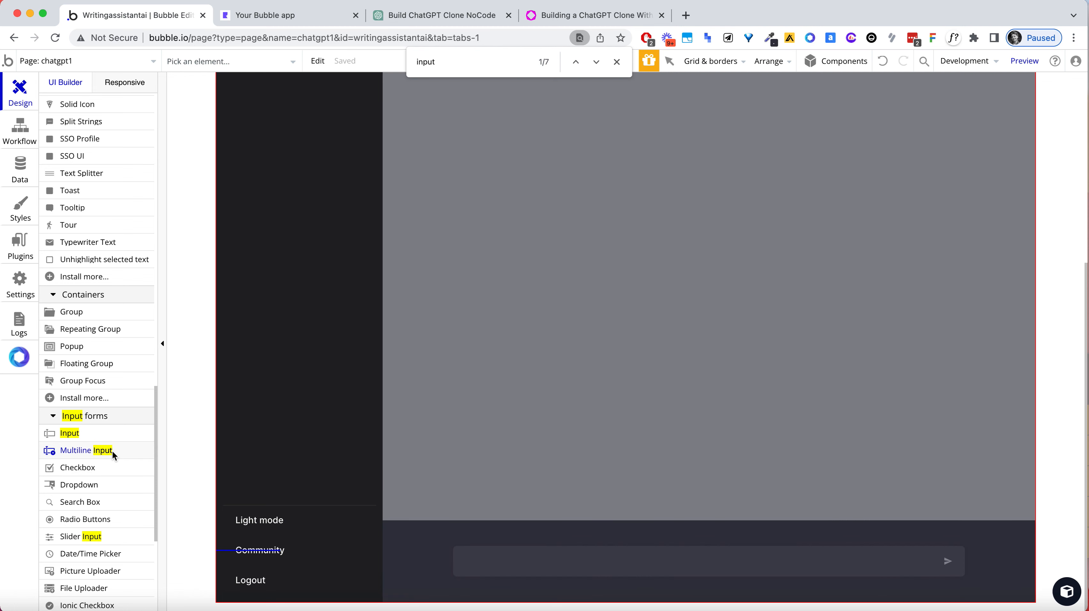
pyautogui.click(84, 452)
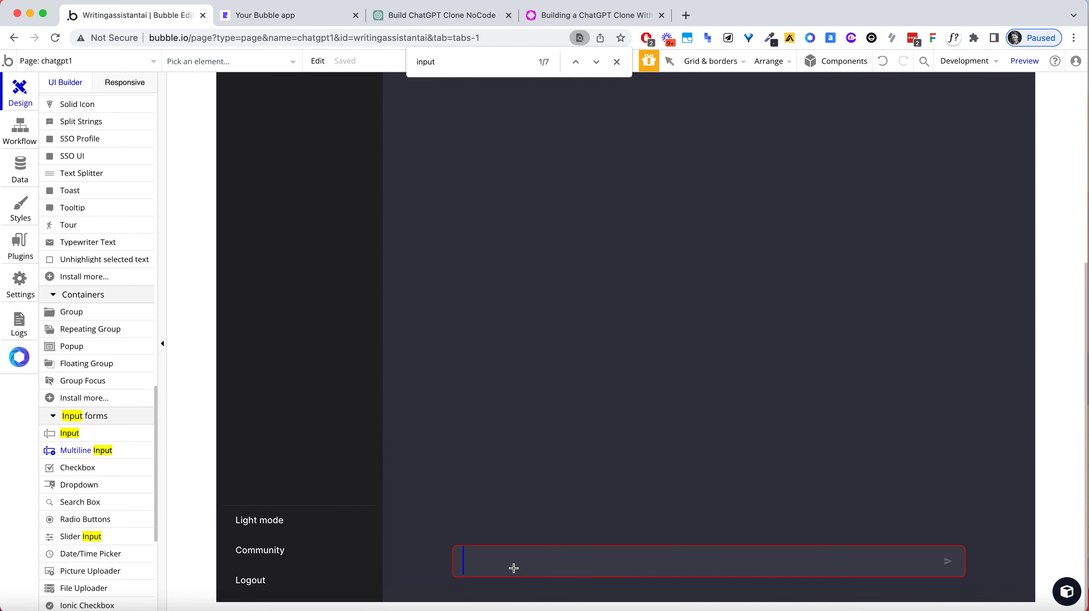
# Switch to ChatGPT and send the messages "hello write a story please" and "about an astrounat"
pyautogui.click(414, 15)
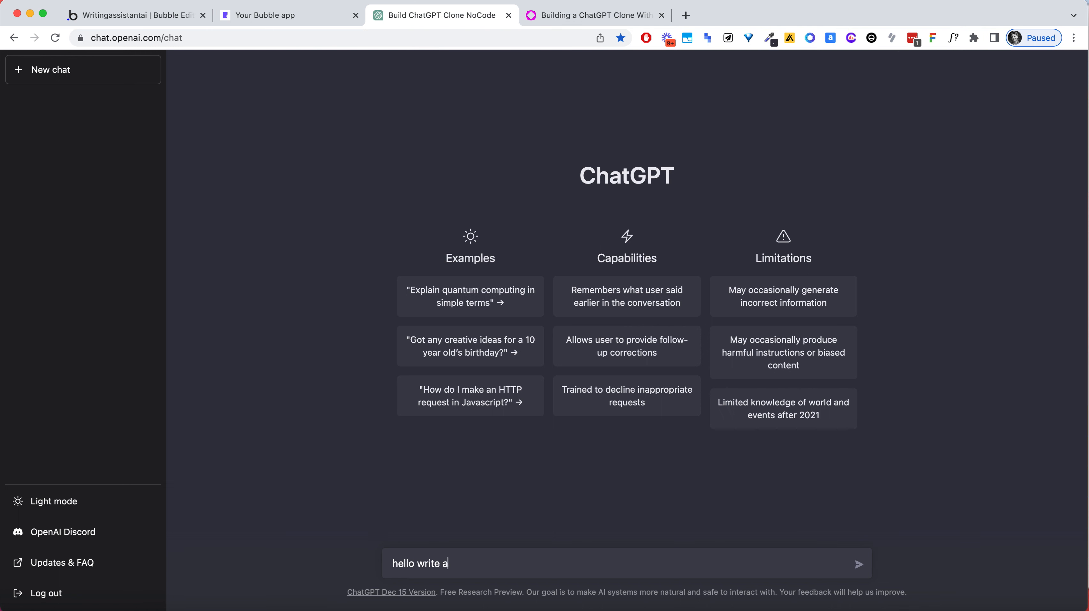
pyautogui.write('ase')
pyautogui.press('Return')
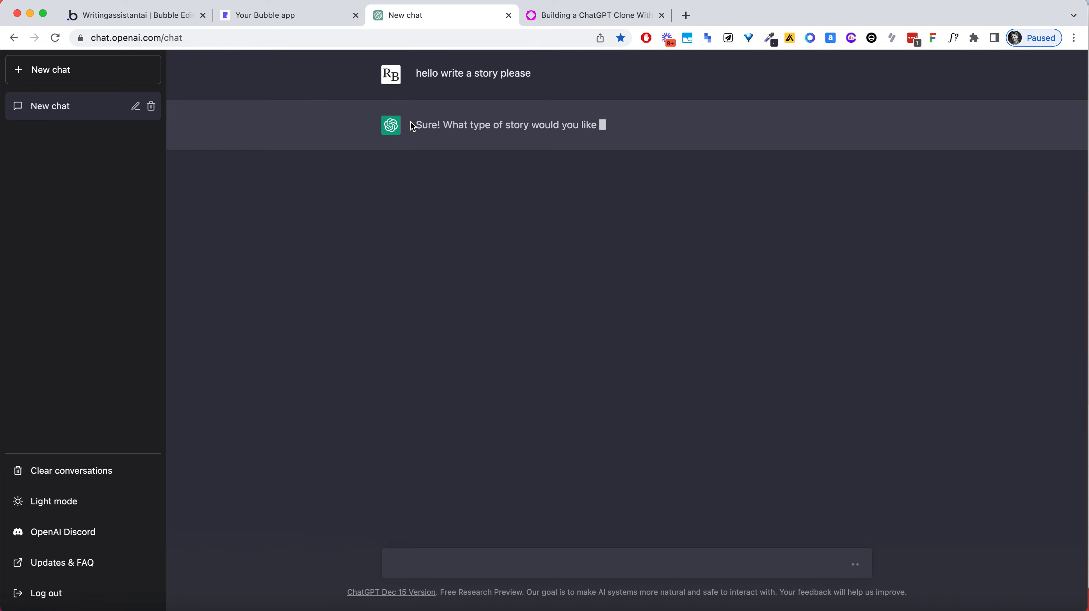
pyautogui.write('about a n astrounat')
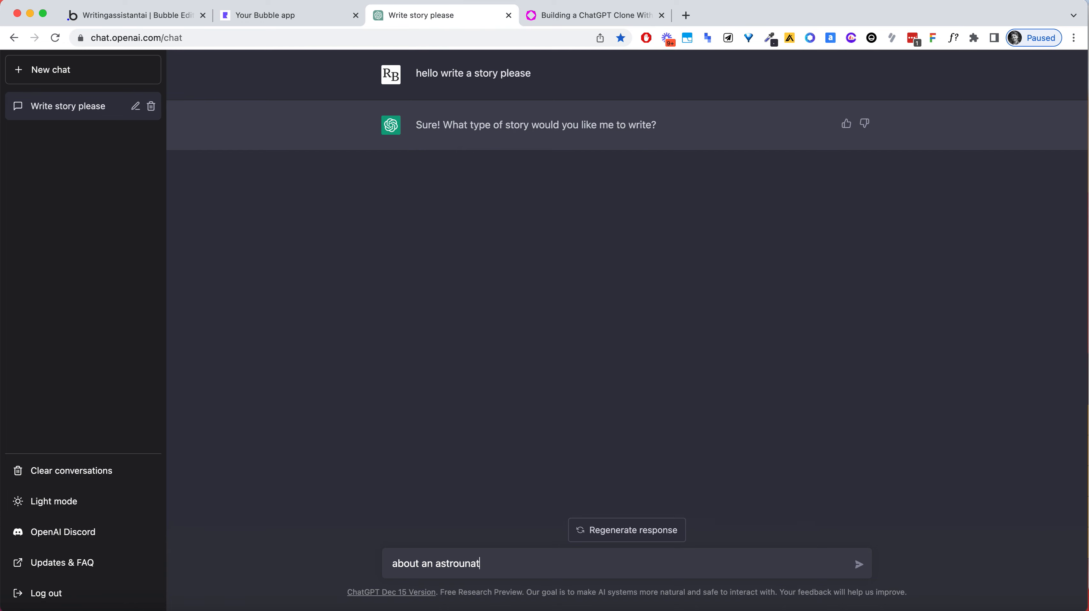
pyautogui.press('Return')
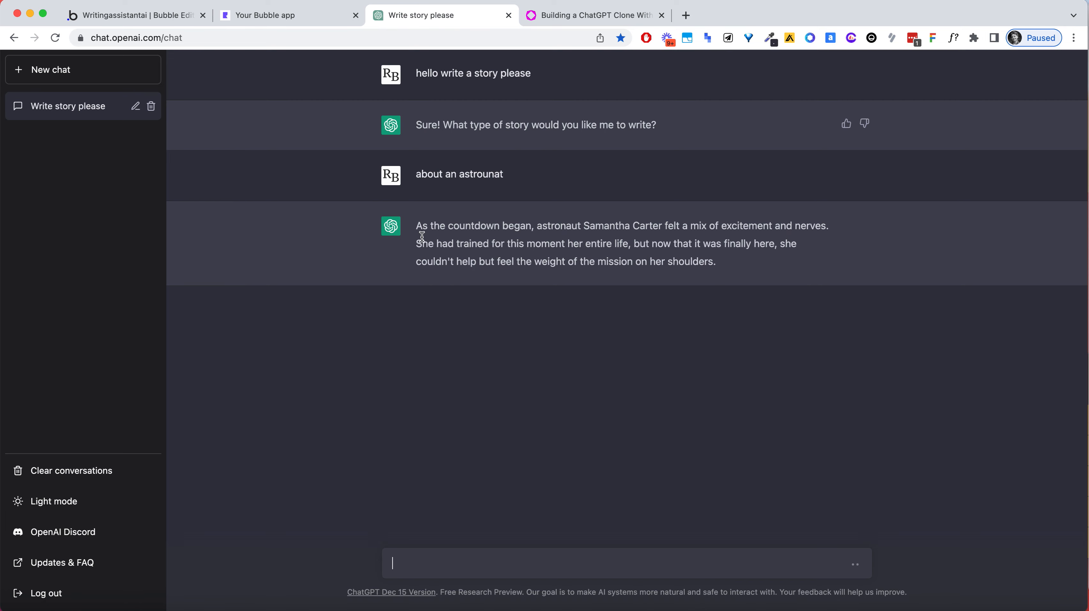
# Copy the first paragraph of ChatGPT's story and paste it repeatedly into the message box to examine how the box grows and scrolls
pyautogui.moveTo(419, 225); pyautogui.dragTo(665, 272)
pyautogui.hotkey('ctrl', 'c')
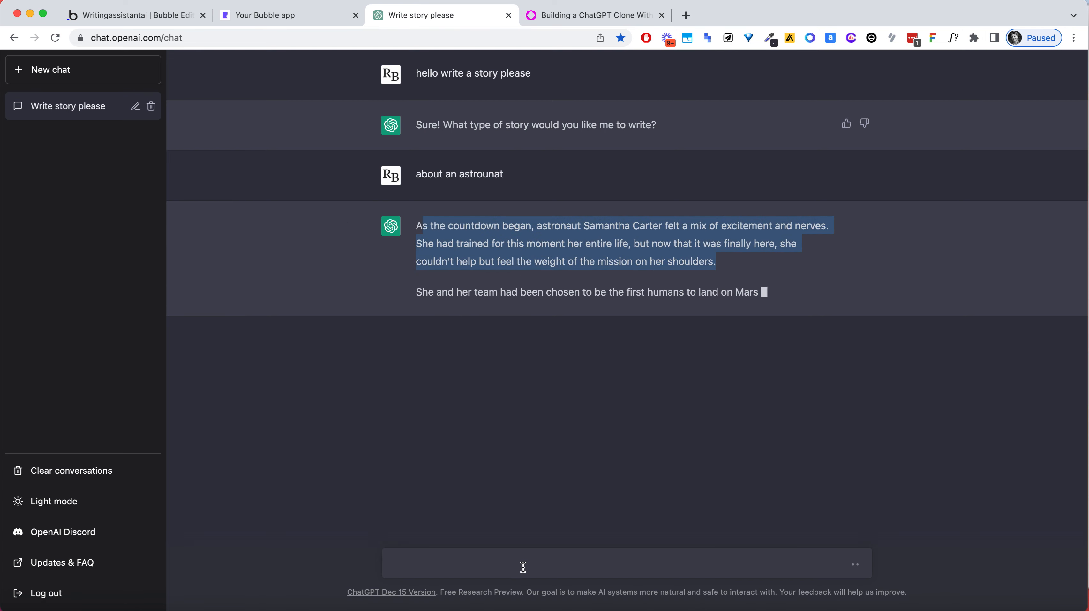
pyautogui.click(523, 566)
pyautogui.hotkey('ctrl', 'v')
pyautogui.hotkey('ctrl', 'v')
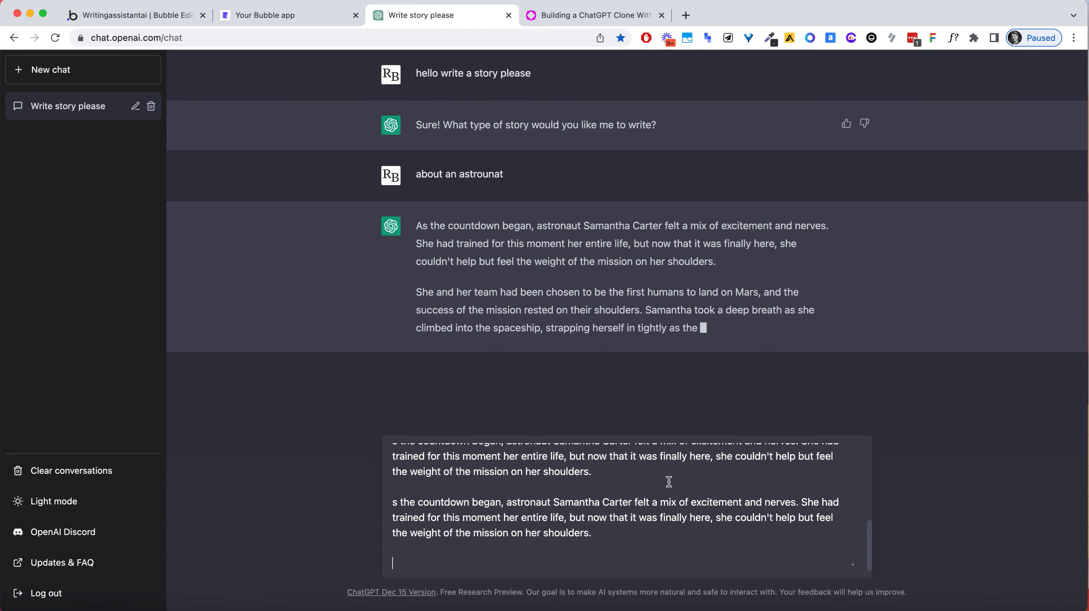
pyautogui.scroll(5, 727, 484)
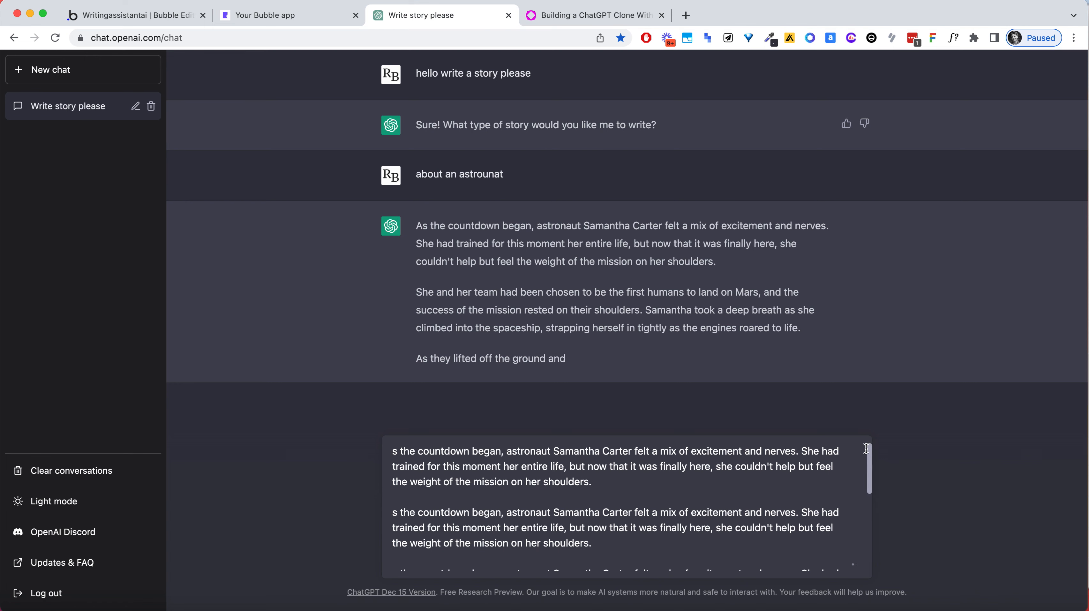
pyautogui.scroll(-1, 827, 485)
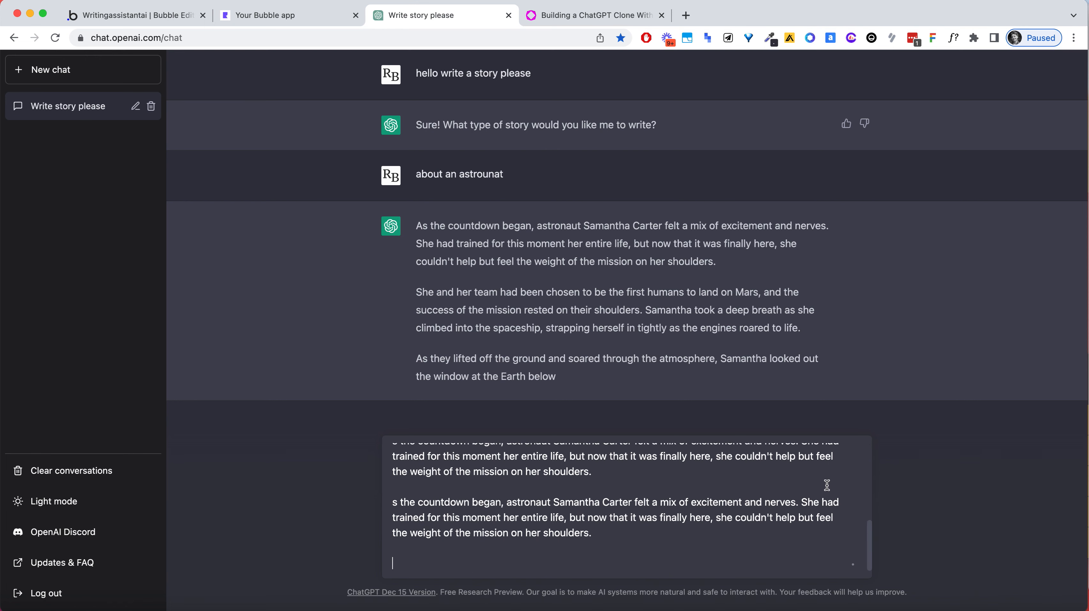
pyautogui.scroll(1, 826, 485)
# Switch to the Bubble editor and draw a Multiline Input inside the message input group, spanning most of its width before the send icon
pyautogui.click(297, 15)
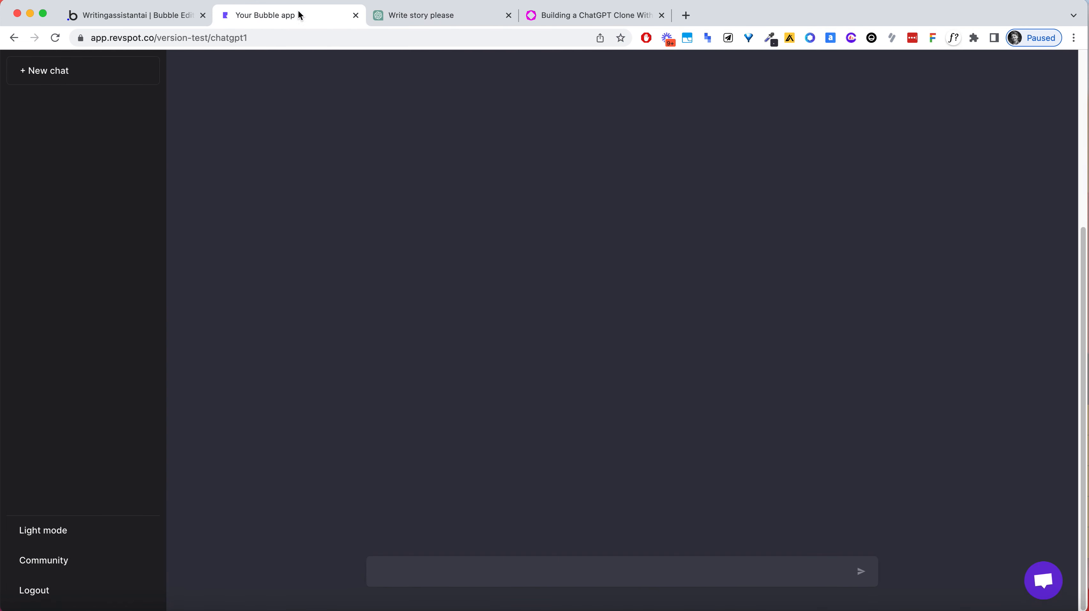
pyautogui.click(160, 17)
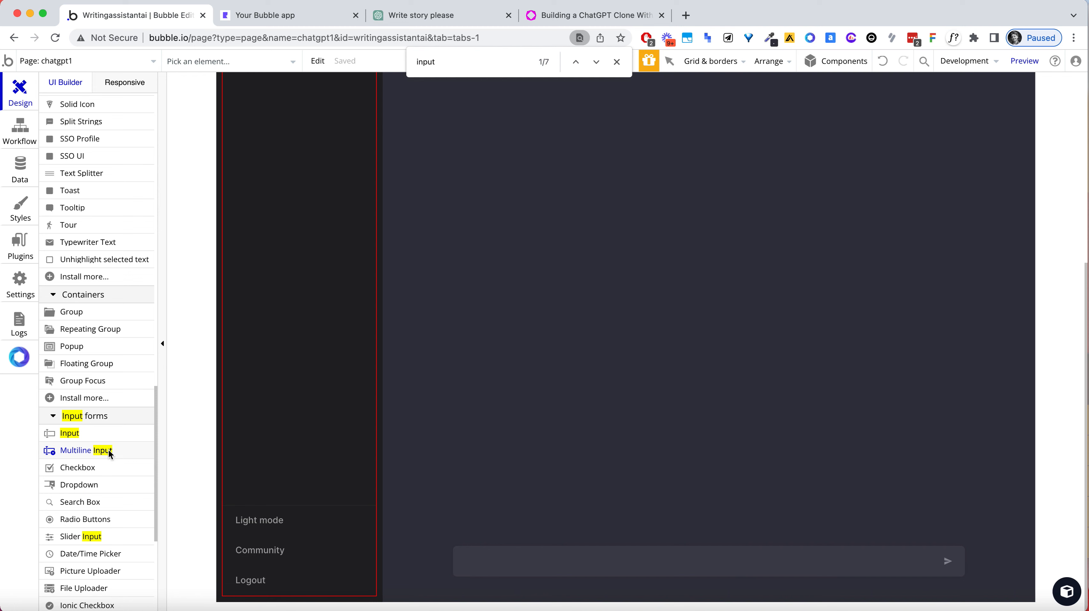
pyautogui.click(108, 450)
pyautogui.moveTo(486, 554); pyautogui.dragTo(937, 570)
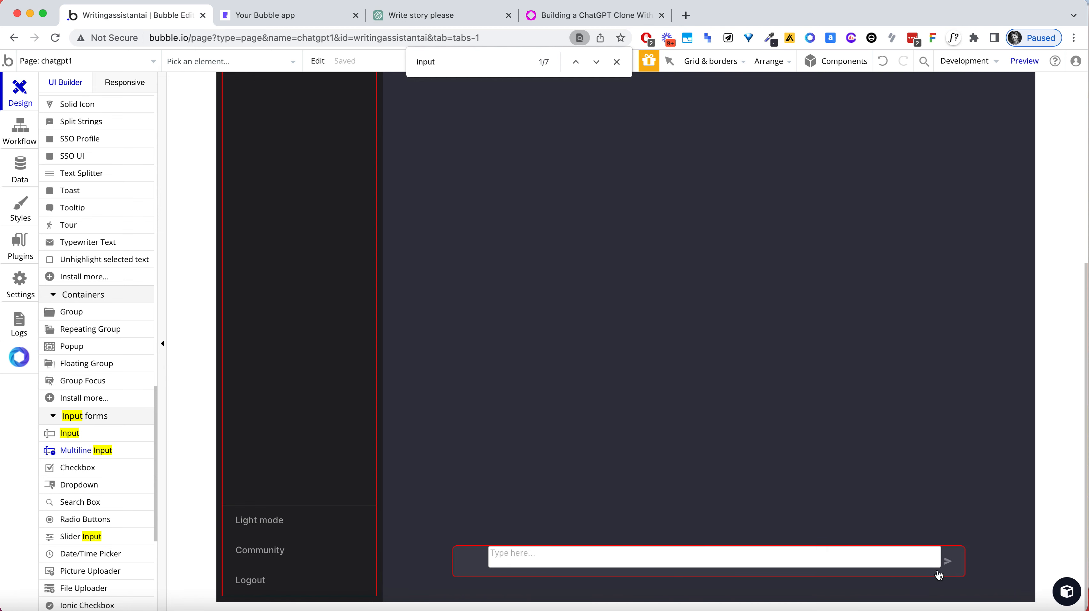
# Compare the app preview with ChatGPT's message box, examining how the long pasted text fits and scrolls inside it
pyautogui.click(291, 16)
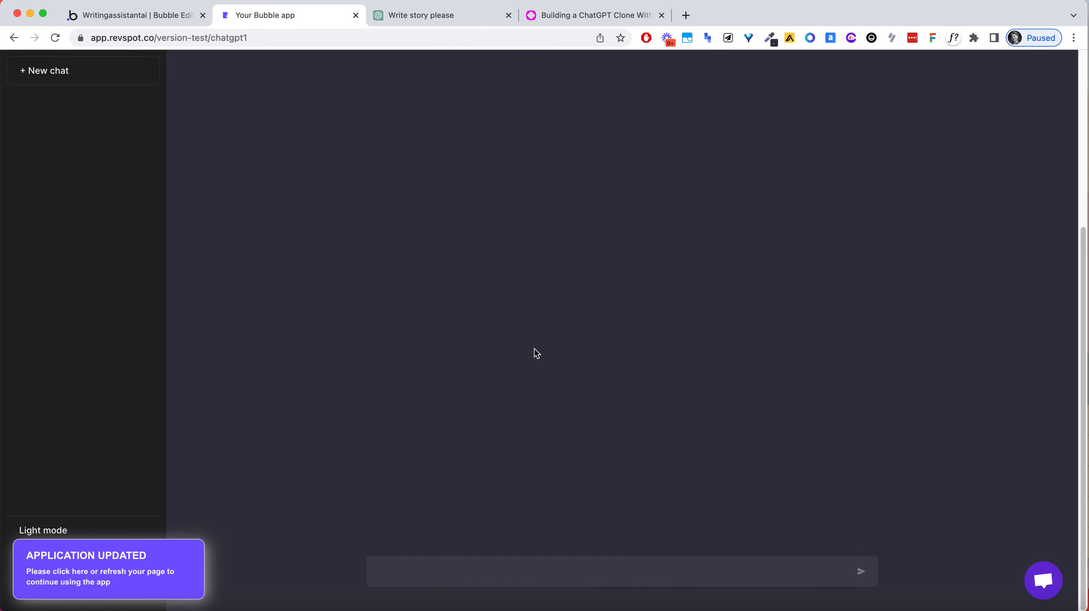
pyautogui.click(425, 18)
pyautogui.click(583, 516)
pyautogui.scroll(1, 576, 515)
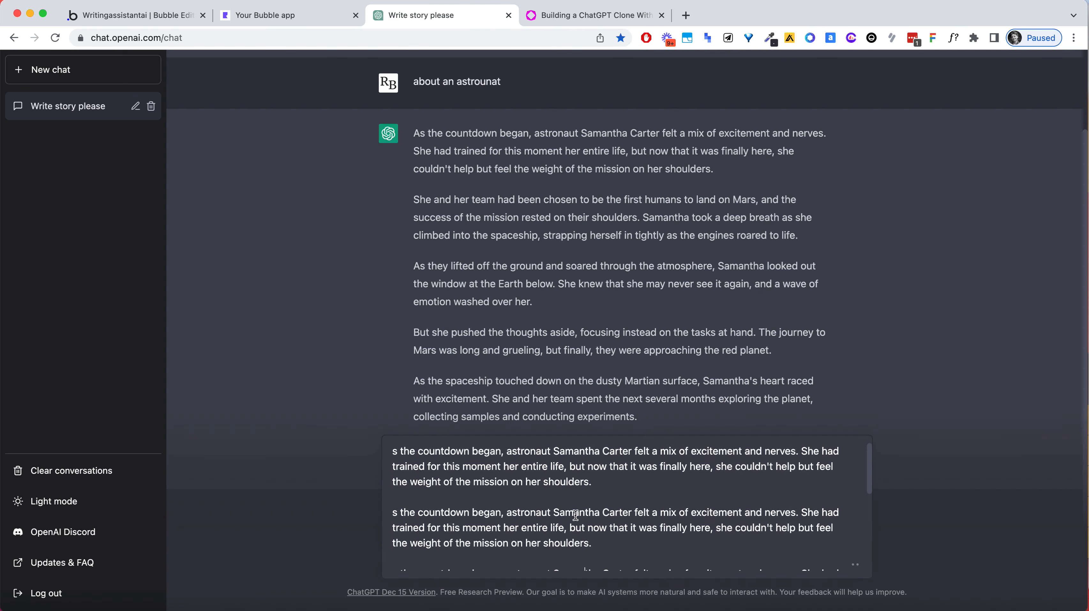
pyautogui.tripleClick(434, 470)
pyautogui.press('super+a')
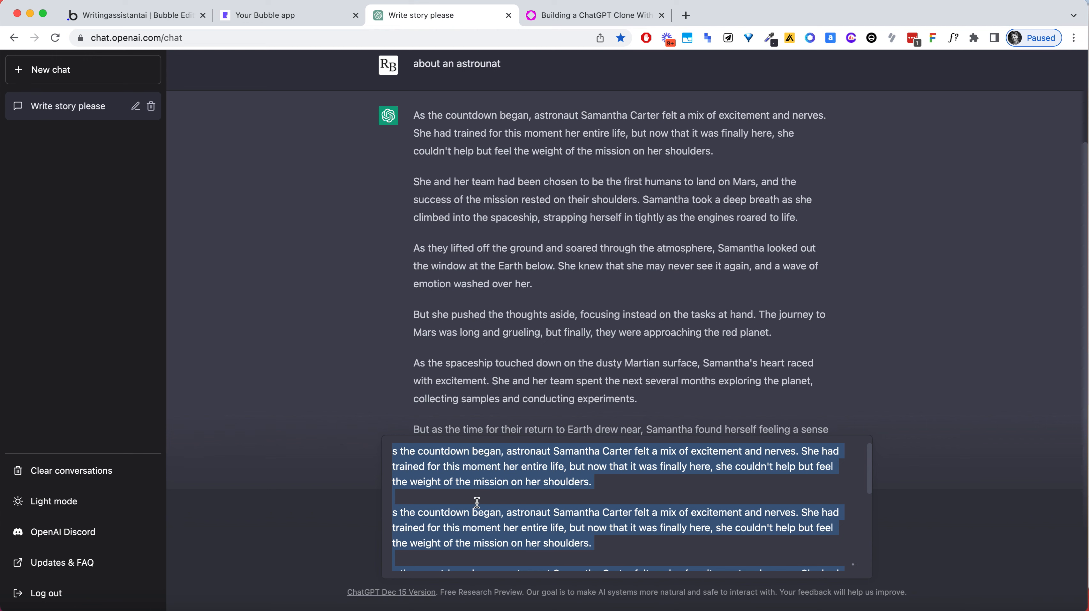
pyautogui.scroll(-2, 476, 502)
pyautogui.scroll(1, 858, 478)
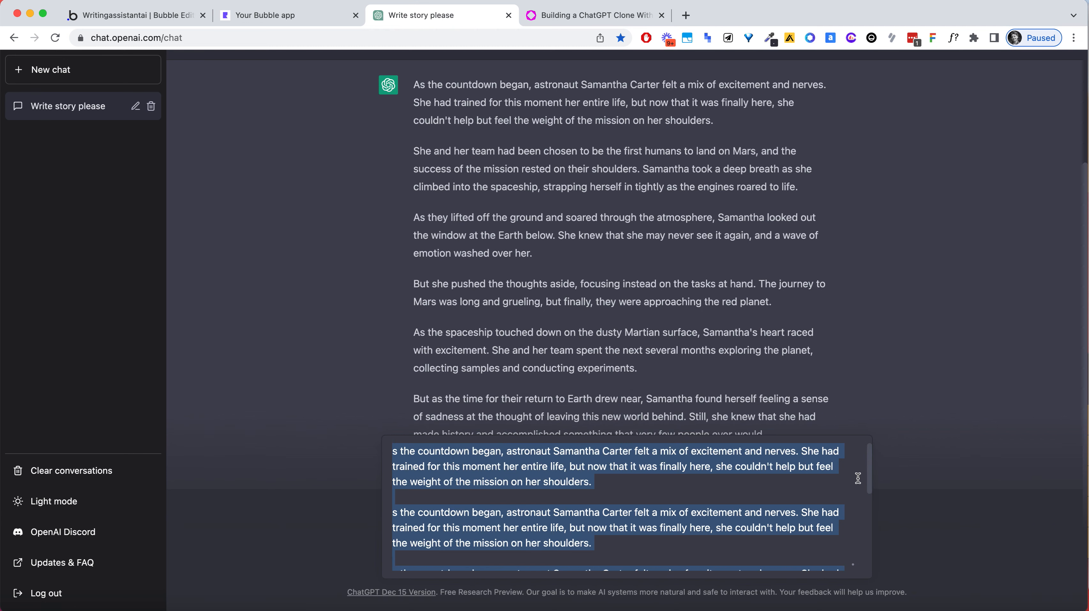
# Inspect the font settings of ChatGPT's message box text and its reply text with WhatFont
pyautogui.click(255, 17)
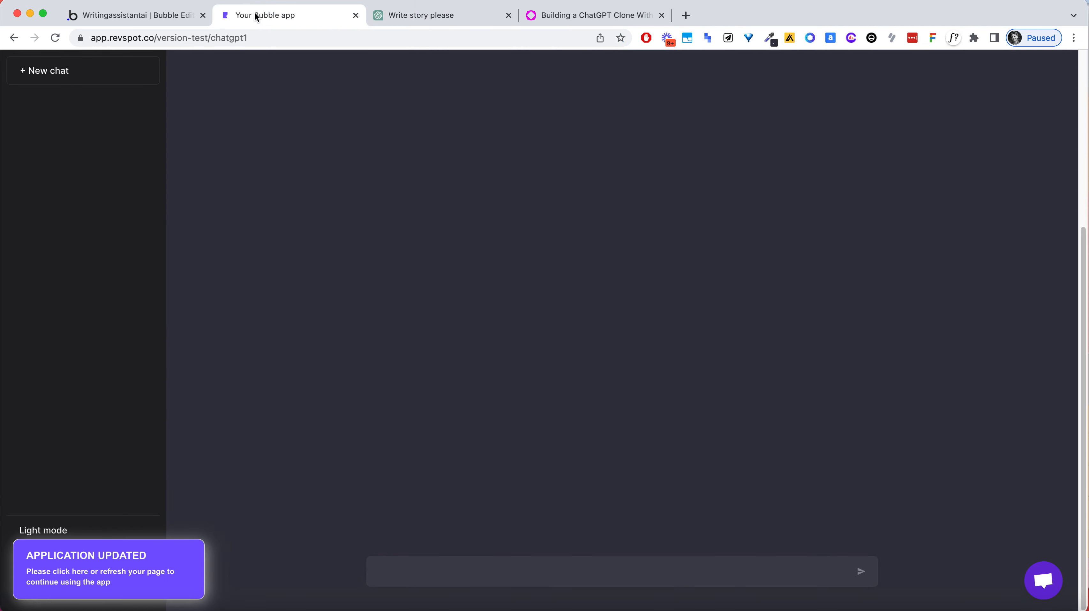
pyautogui.click(430, 15)
pyautogui.click(522, 488)
pyautogui.click(953, 38)
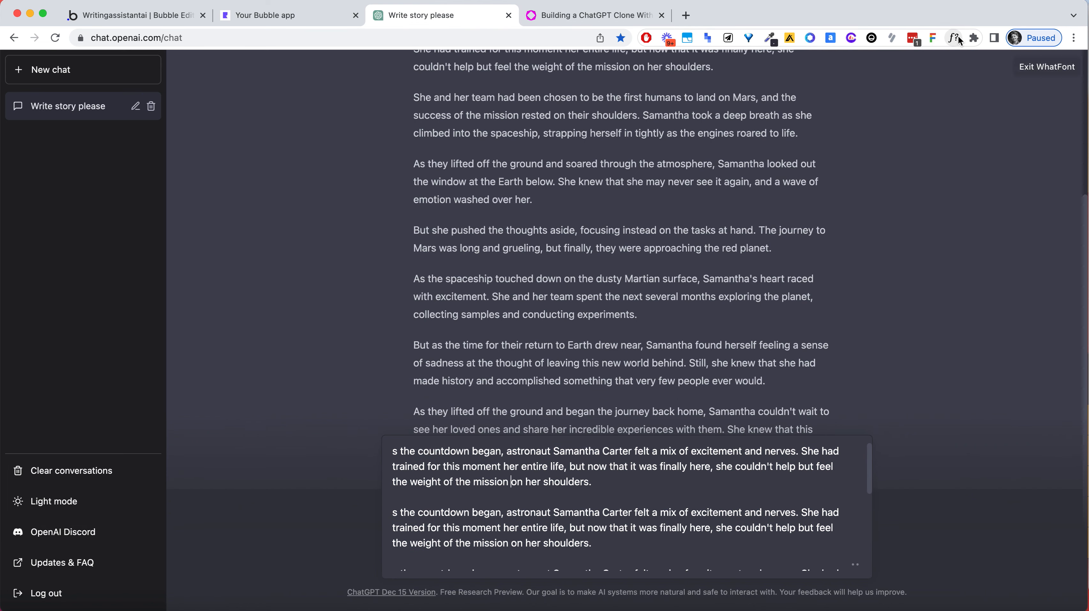
pyautogui.click(685, 464)
pyautogui.scroll(-4, 739, 541)
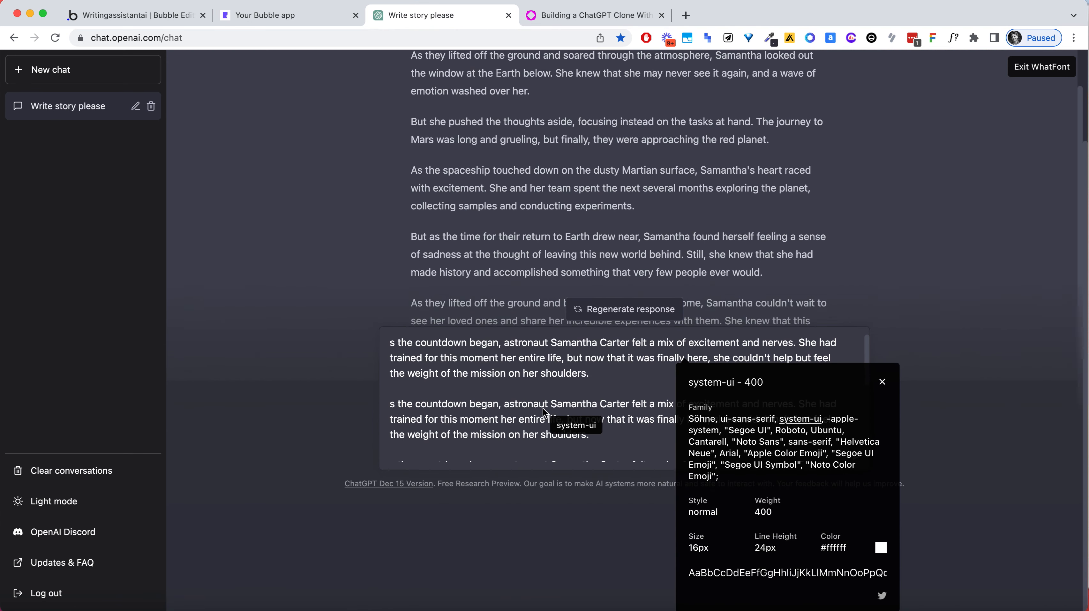
pyautogui.click(494, 128)
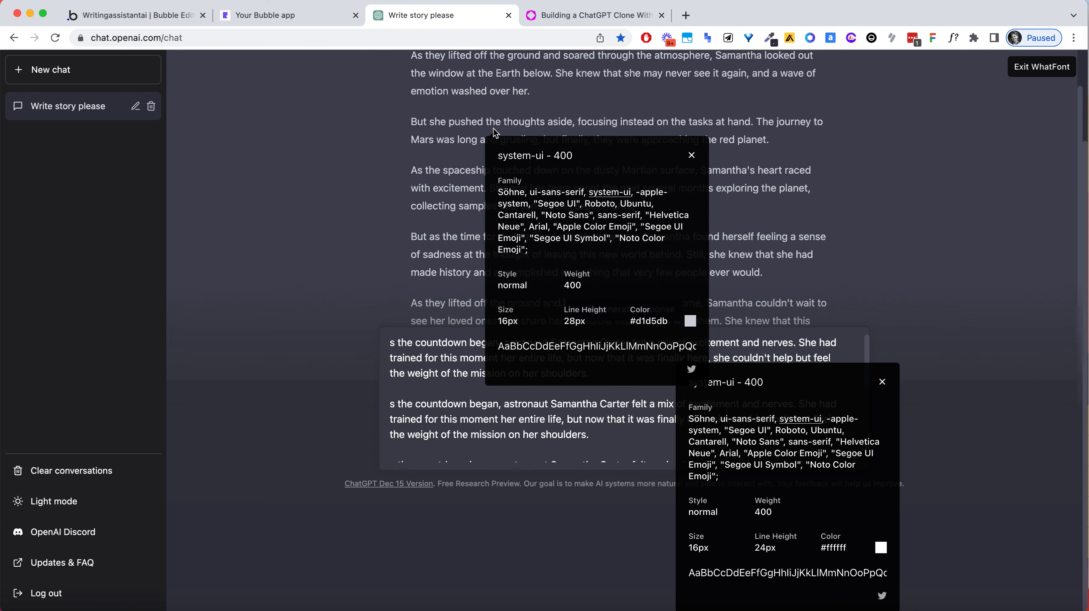
# Return to the Bubble editor and review the multiline input's font and placeholder settings
pyautogui.click(112, 15)
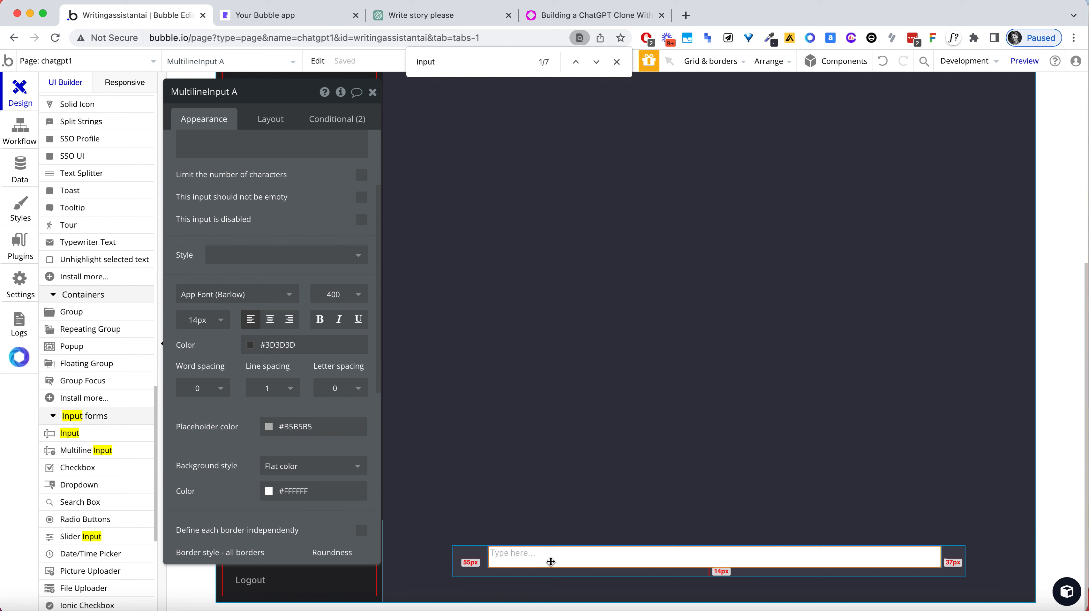
pyautogui.click(551, 562)
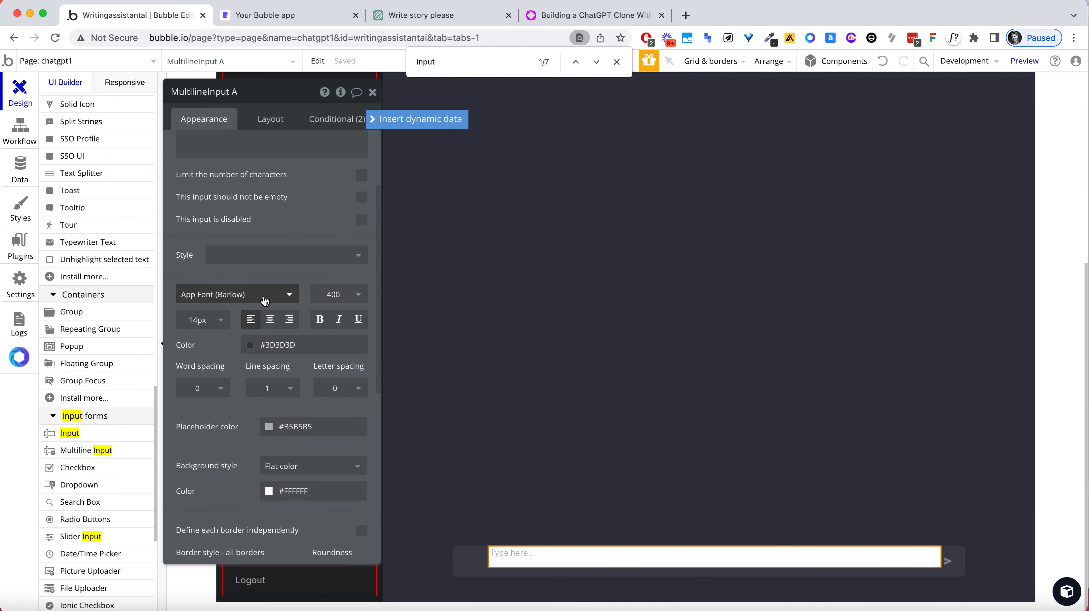
pyautogui.scroll(5, 264, 181)
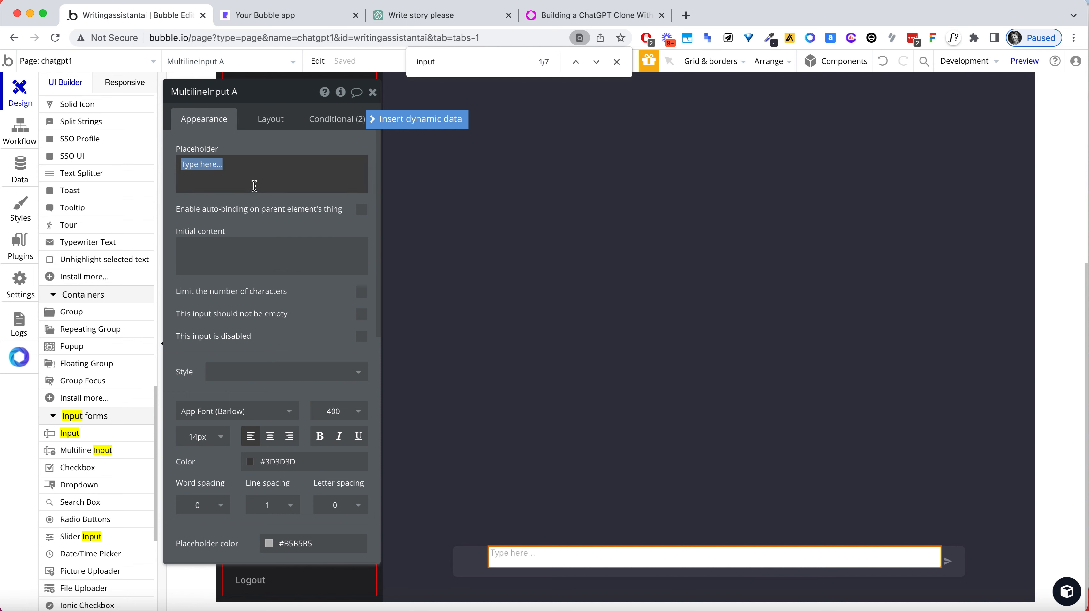
# Switch to ChatGPT and clear all the pasted text from its message box
pyautogui.click(421, 15)
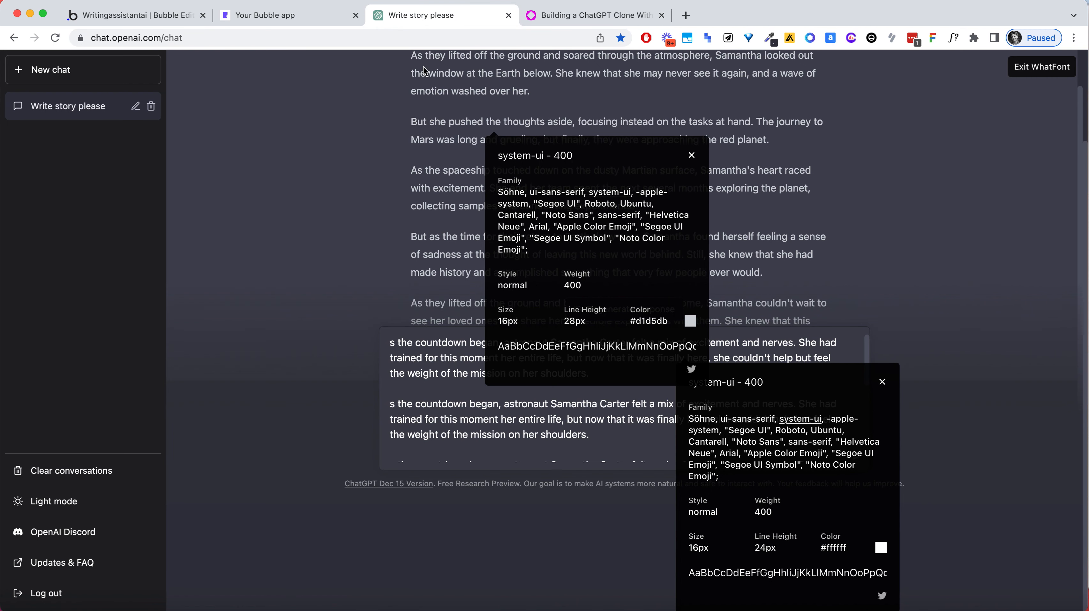
pyautogui.click(434, 448)
pyautogui.hotkey('ctrl', 'a')
pyautogui.press('BackSpace')
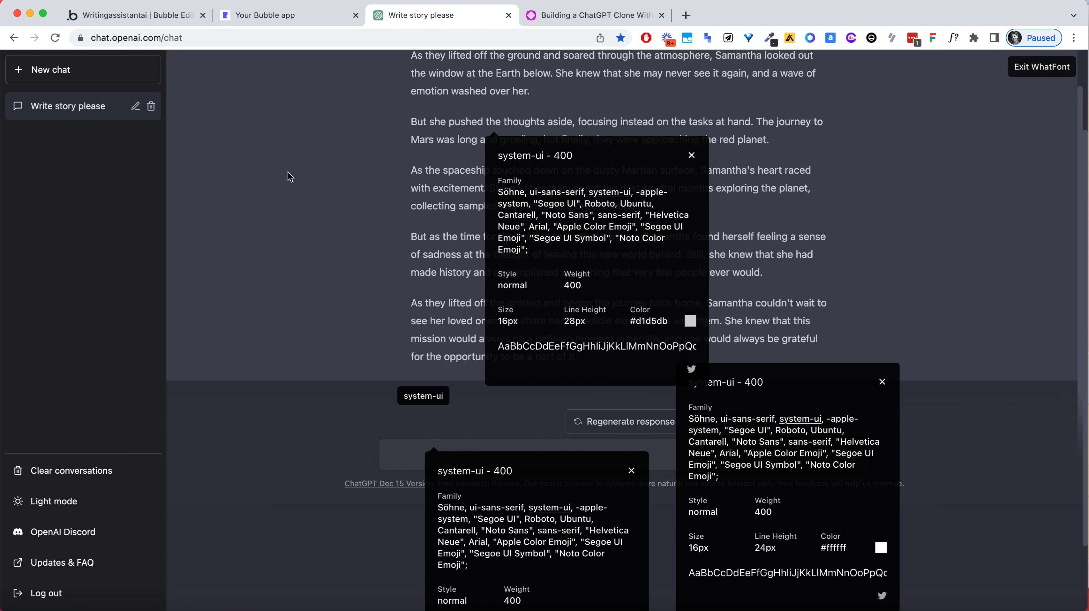
# Return to the Bubble editor and set the multiline input's font to Inter at 16px
pyautogui.click(136, 15)
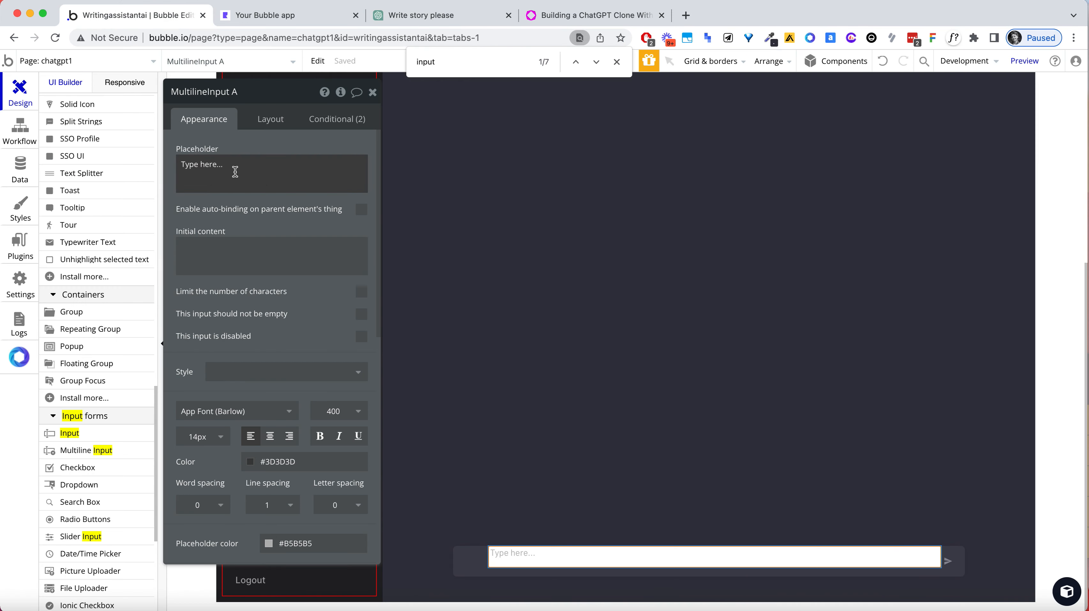
pyautogui.click(228, 270)
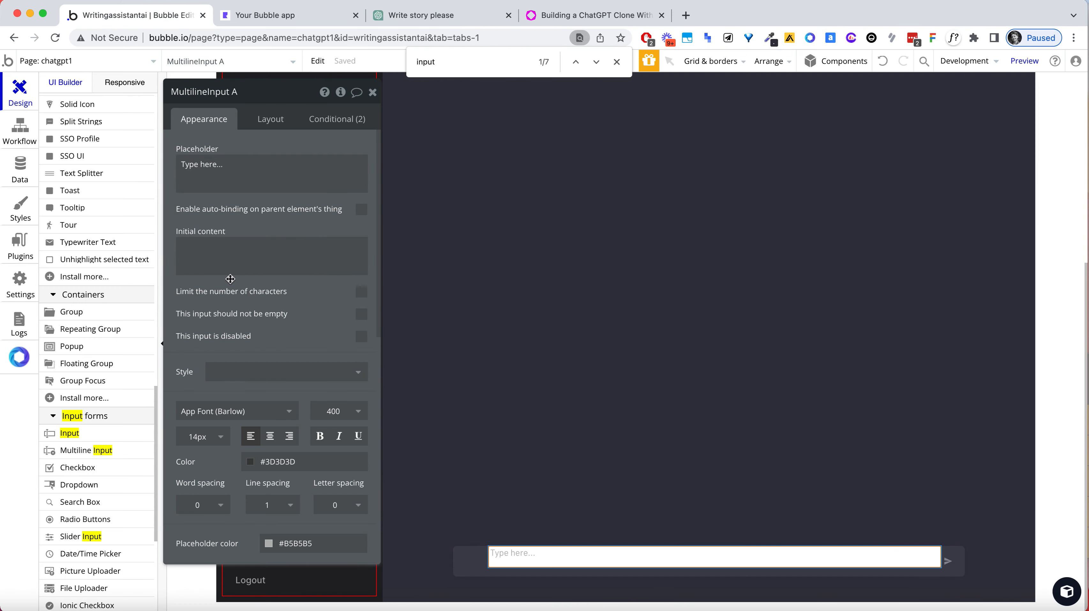
pyautogui.click(249, 410)
pyautogui.write('inter')
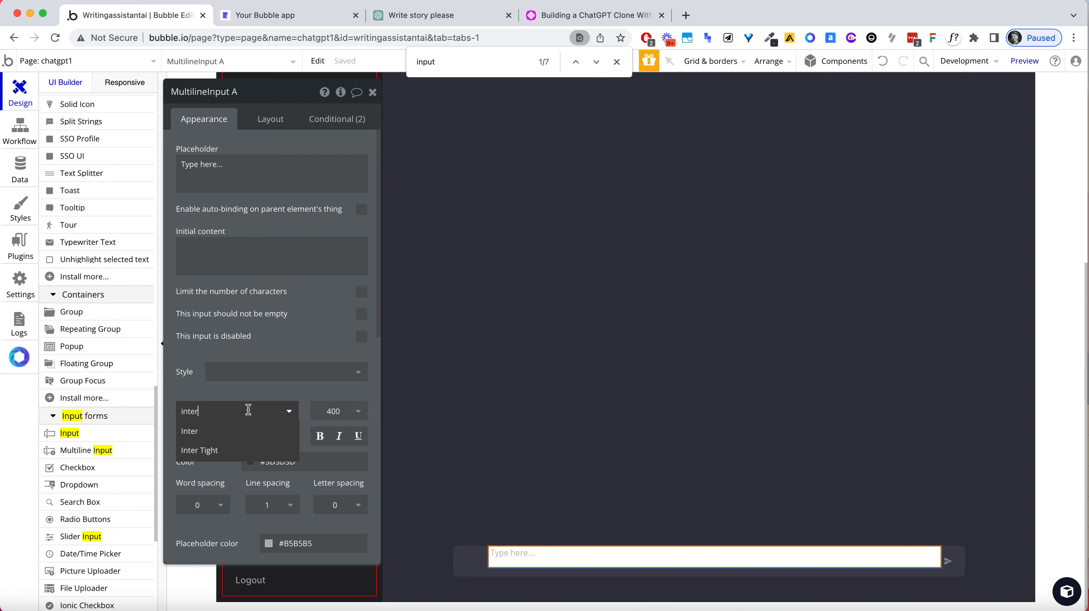
pyautogui.click(246, 431)
pyautogui.click(217, 437)
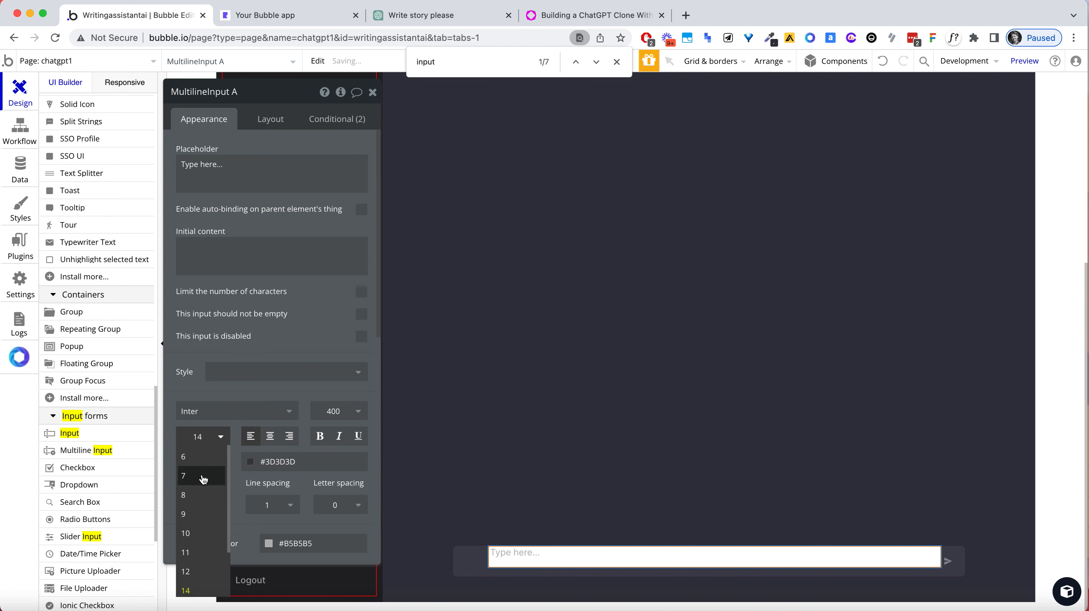
pyautogui.scroll(-1, 216, 511)
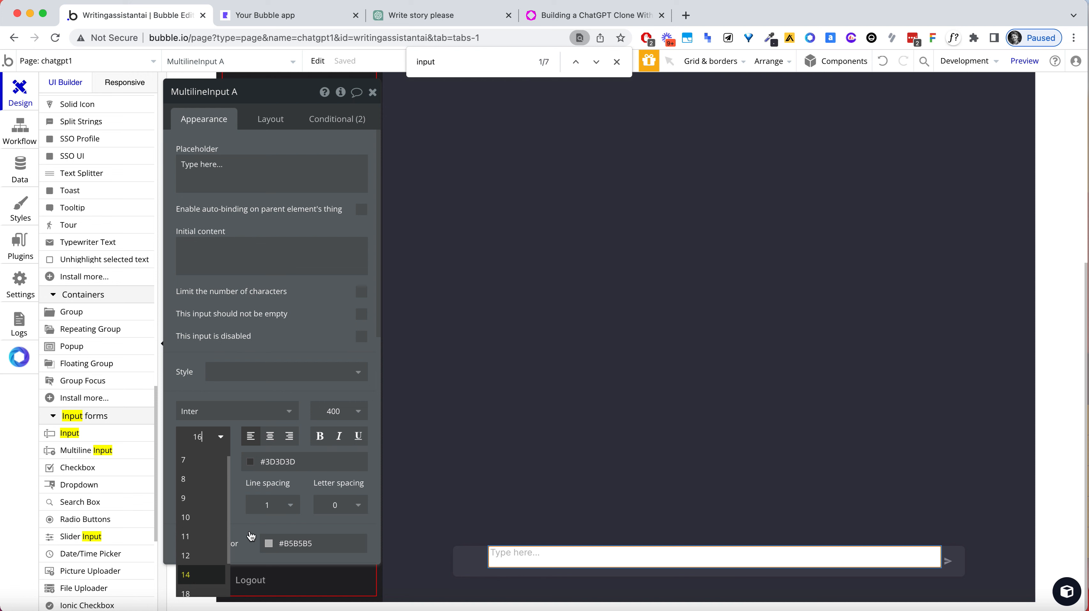
pyautogui.click(329, 373)
# Set the multiline input's text color to the Primary contrast (#FFFFFF) color variable
pyautogui.click(277, 464)
pyautogui.click(277, 464)
pyautogui.click(226, 486)
pyautogui.click(299, 466)
pyautogui.click(269, 598)
# Make the multiline input's placeholder text transparent by setting its color opacity to 0%
pyautogui.scroll(-3, 253, 405)
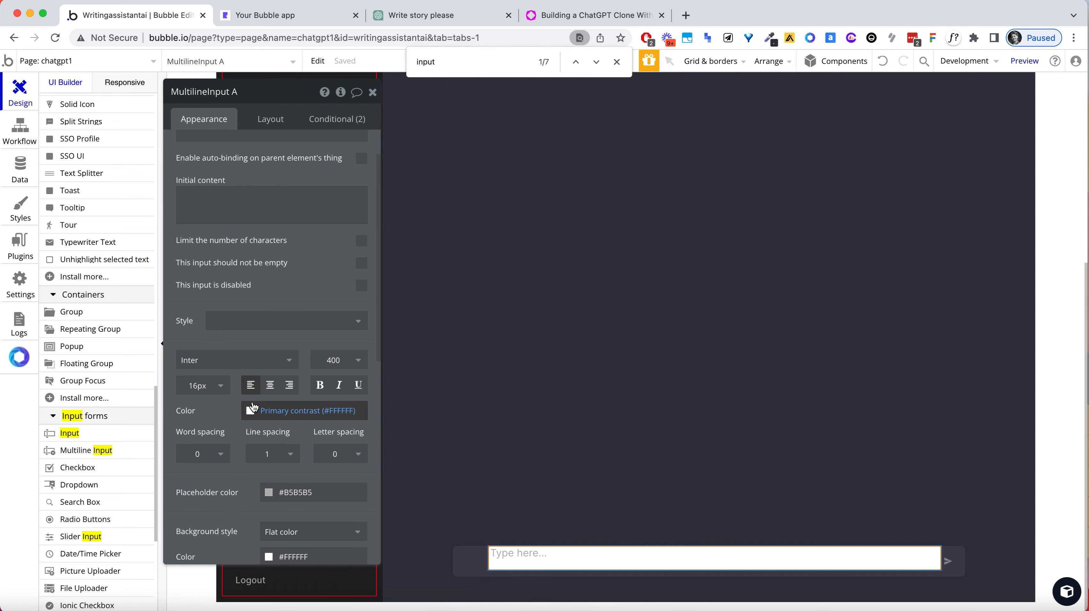
pyautogui.scroll(-5, 253, 406)
pyautogui.click(276, 295)
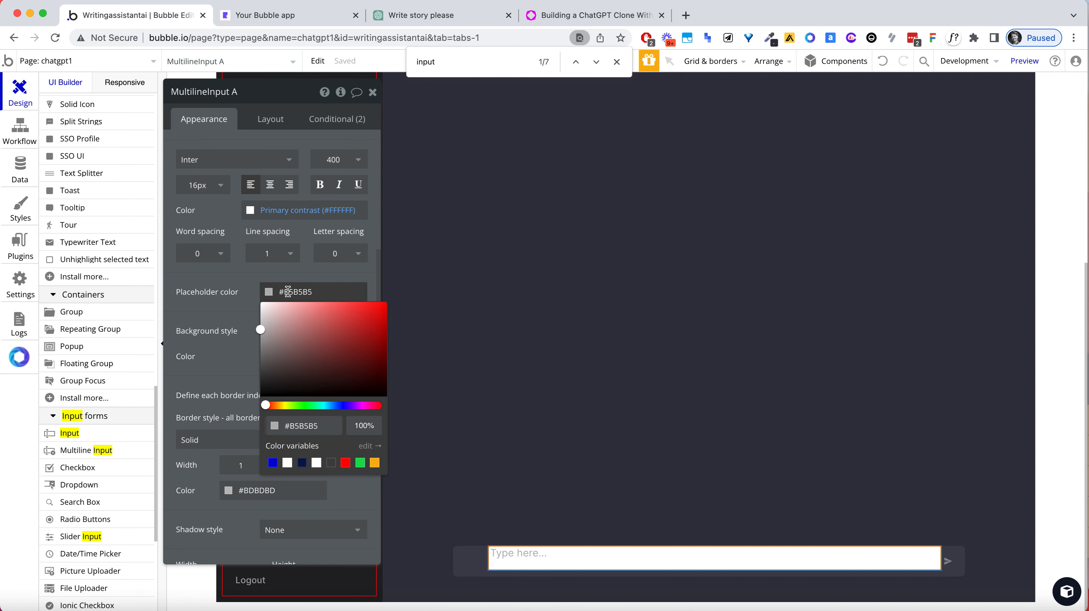
pyautogui.write('0')
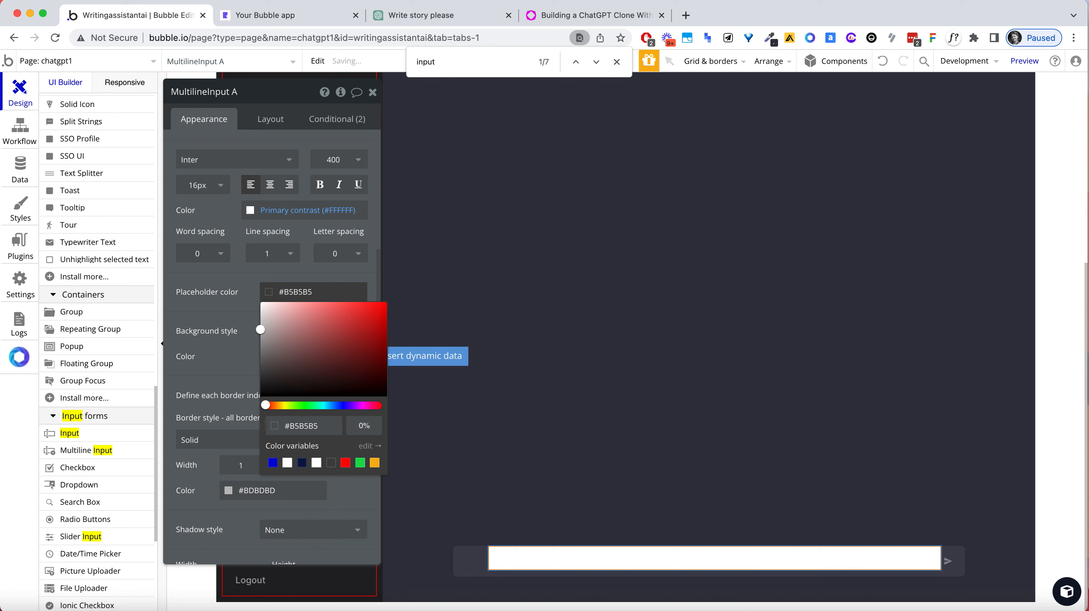
pyautogui.click(241, 372)
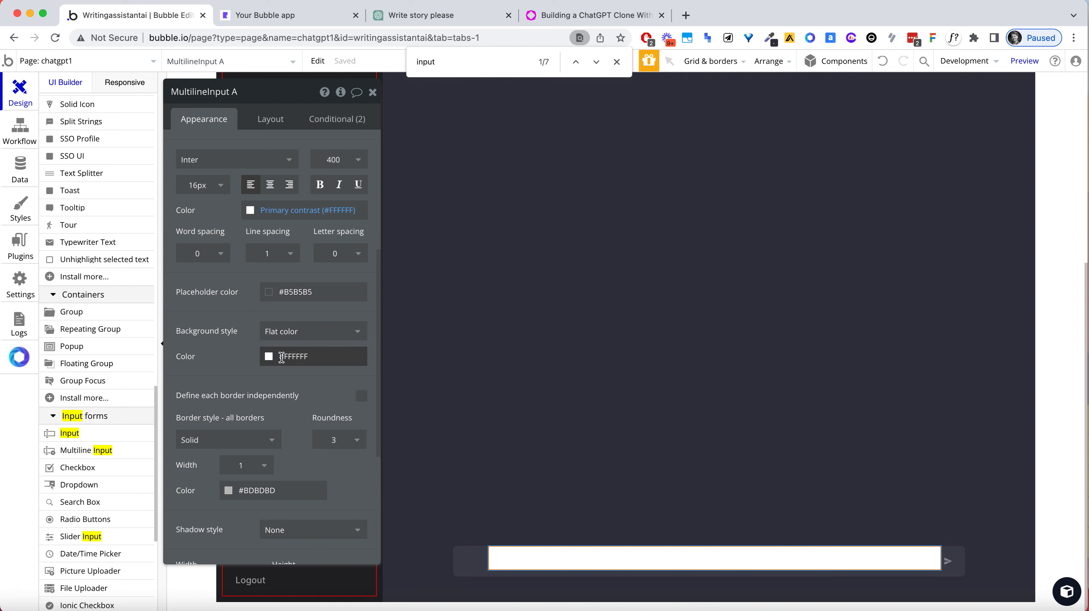
# Make the multiline input's flat background transparent by setting its color opacity to 0%
pyautogui.click(276, 361)
pyautogui.click(232, 367)
pyautogui.click(277, 359)
pyautogui.click(375, 495)
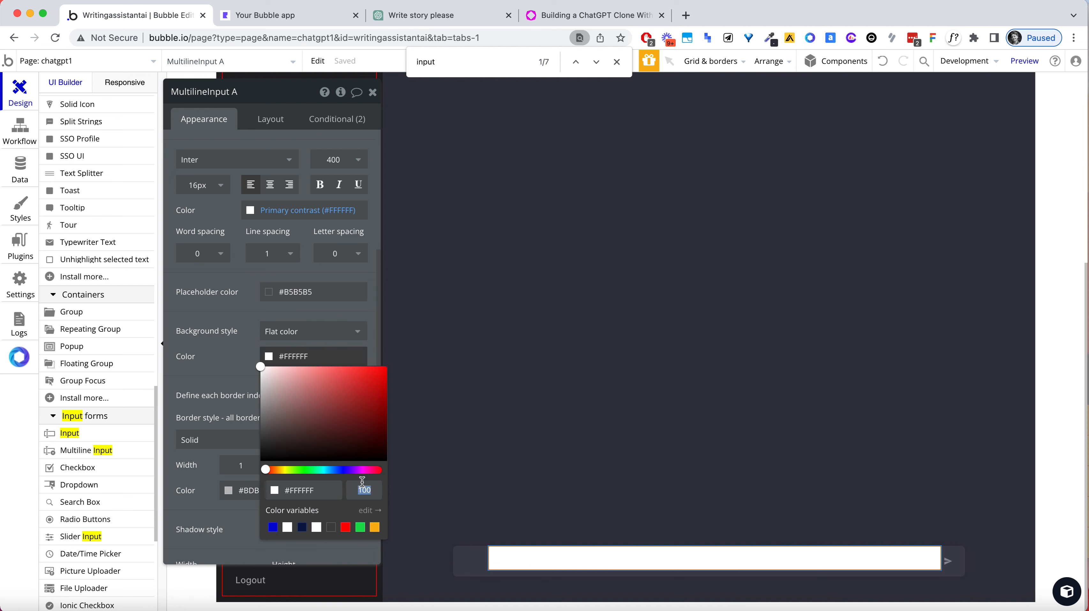
pyautogui.write('0')
pyautogui.press('Tab')
pyautogui.click(244, 429)
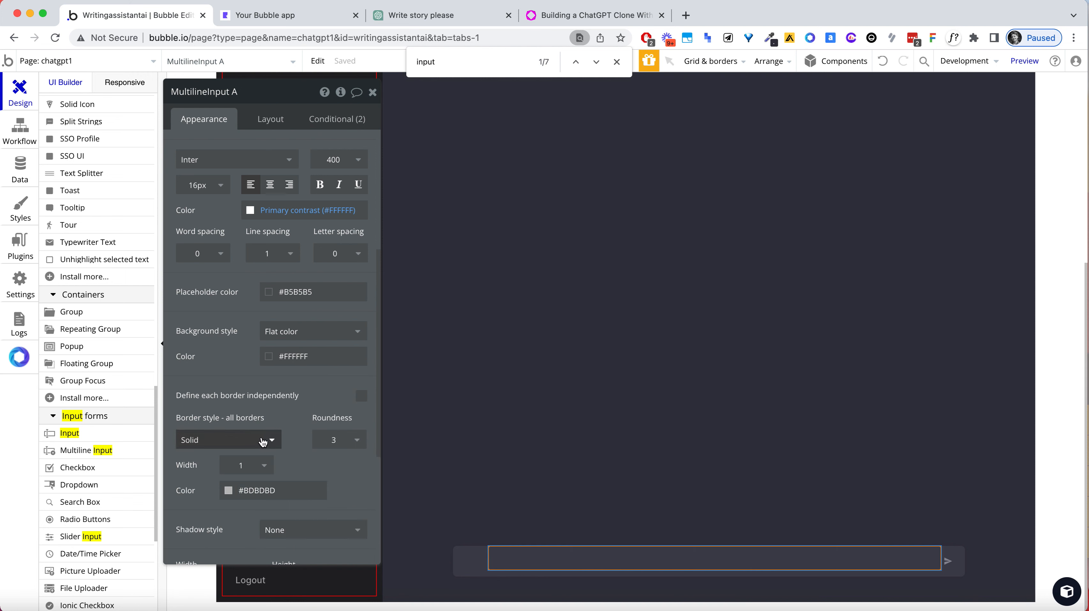
# Set the container alignment of Group A, which holds the input and send icon, to space between
pyautogui.click(608, 516)
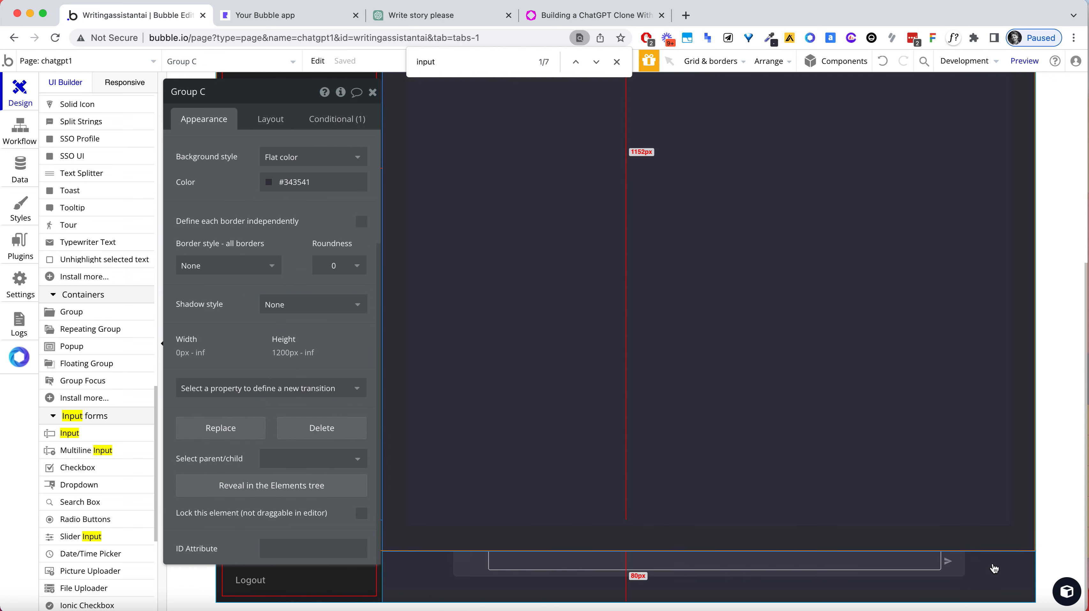
pyautogui.click(851, 553)
pyautogui.click(851, 554)
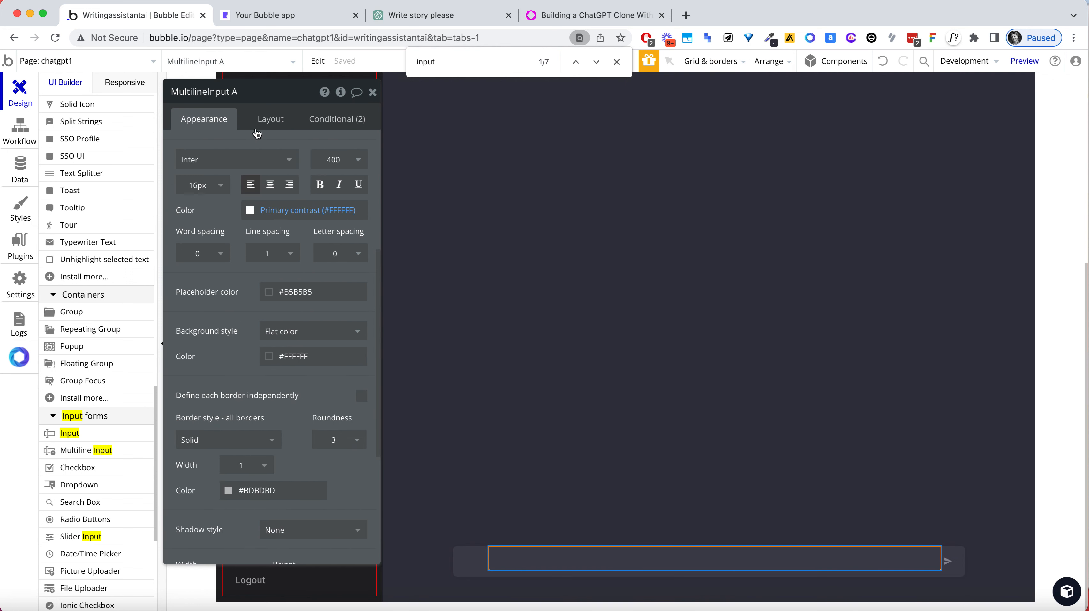
pyautogui.click(268, 120)
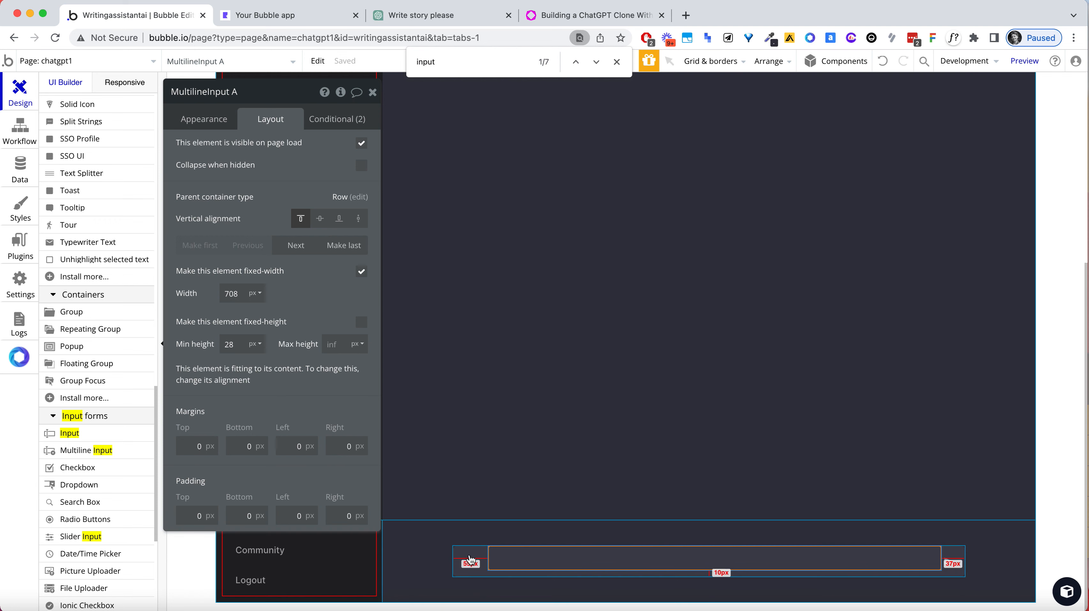
pyautogui.click(471, 558)
pyautogui.click(326, 176)
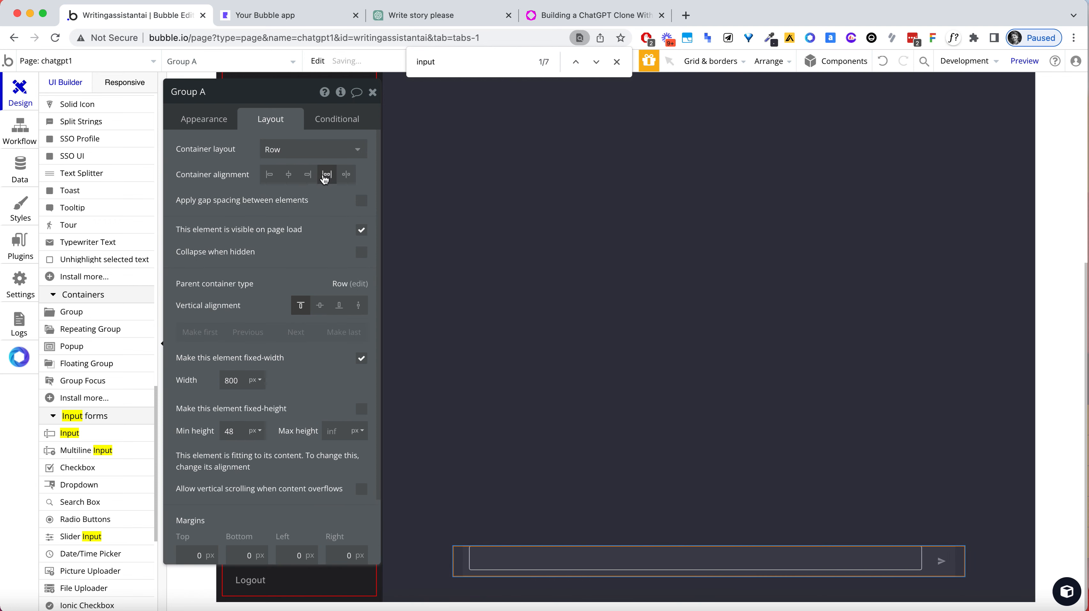
pyautogui.click(346, 174)
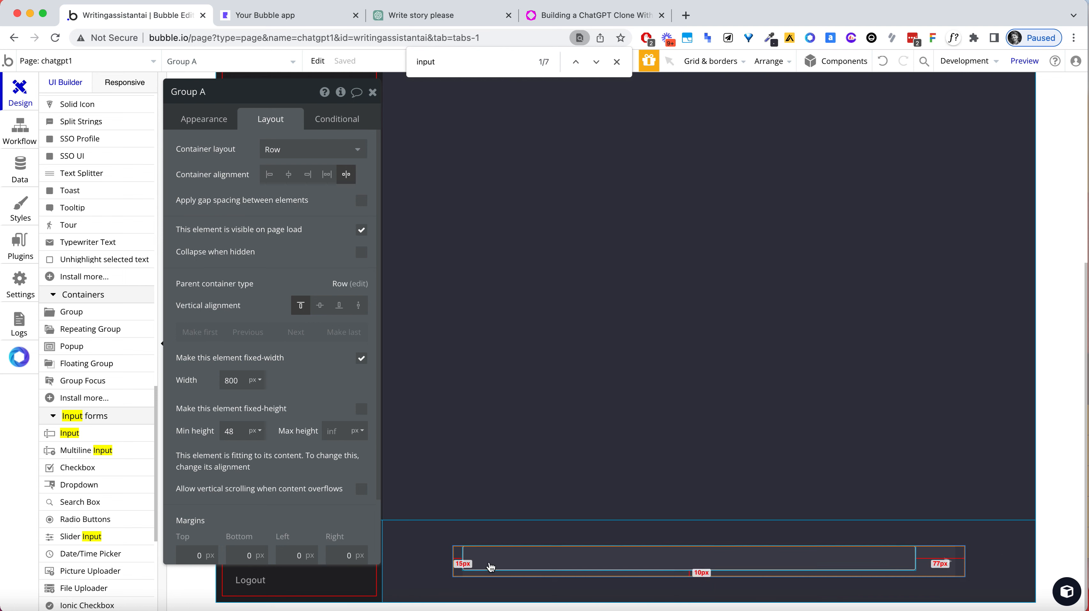
# Set Group A's padding to 5 px on the top and bottom and 10 px on the left and right
pyautogui.scroll(-3, 306, 472)
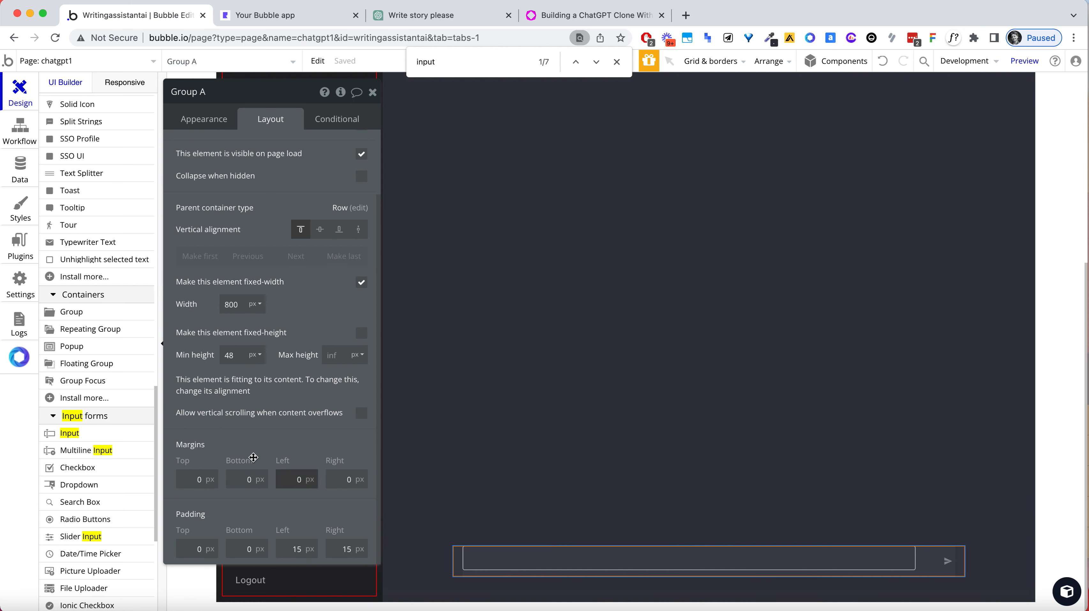
pyautogui.click(205, 548)
pyautogui.write('5')
pyautogui.press('Tab')
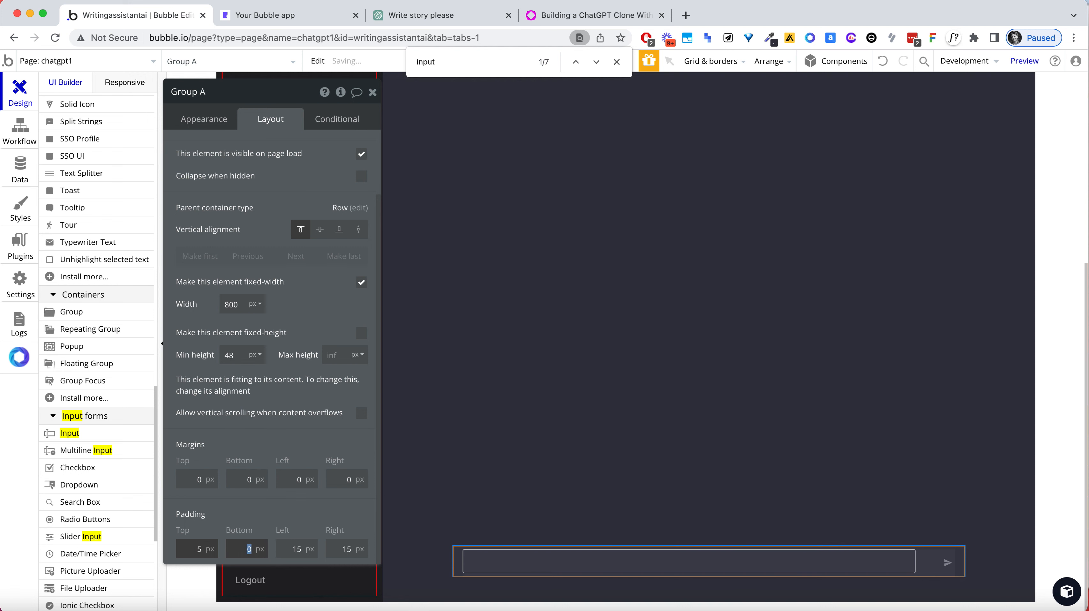
pyautogui.write('5')
pyautogui.press('Tab')
pyautogui.write('1')
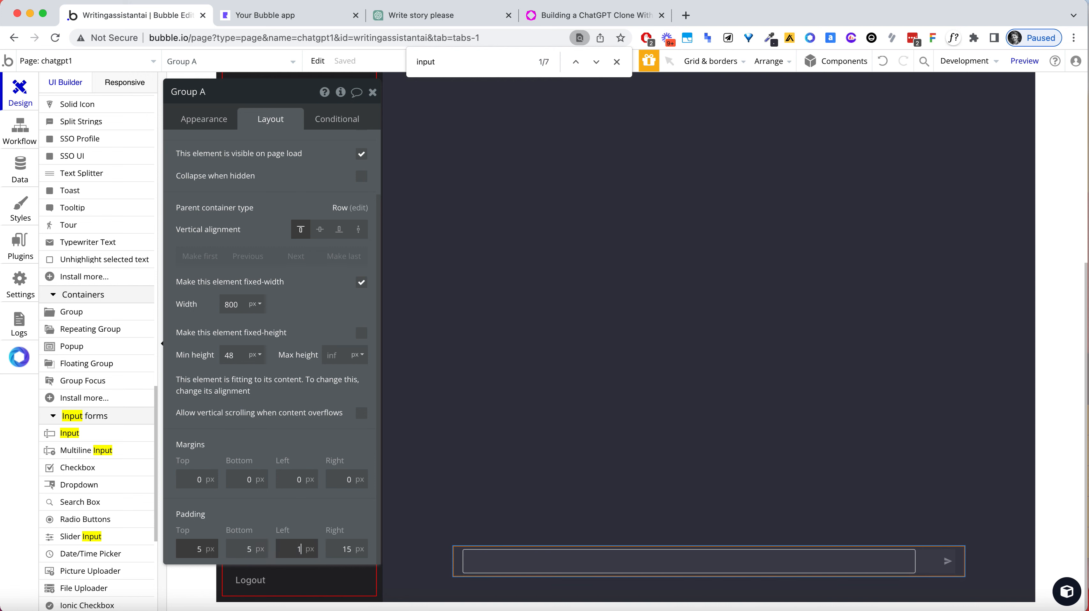
pyautogui.write('0')
pyautogui.press('Tab')
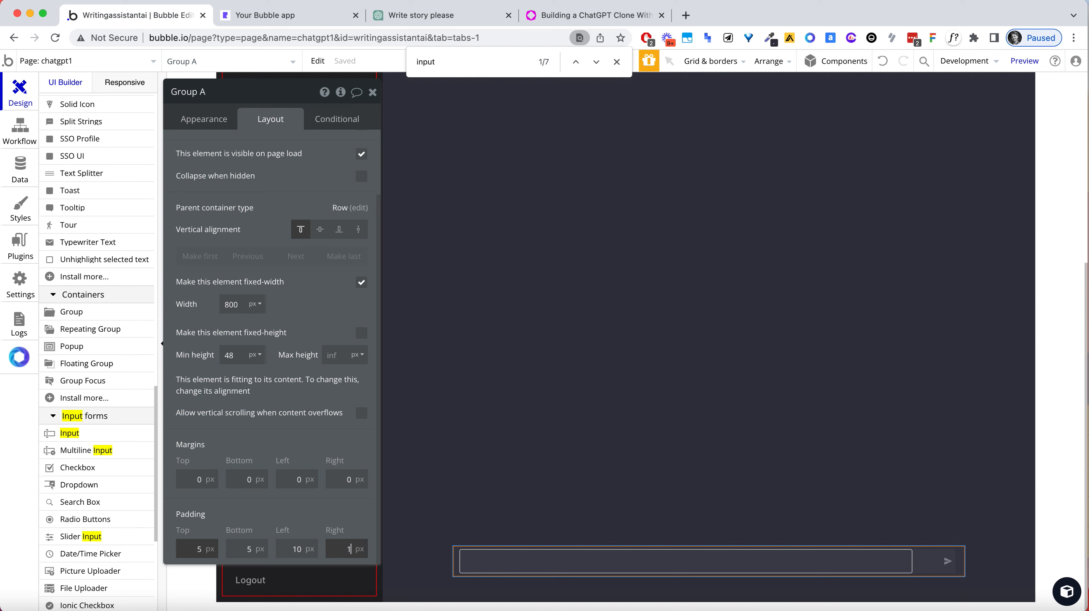
# Remove the multiline input's fixed-width restriction and set its border style to None
pyautogui.click(522, 570)
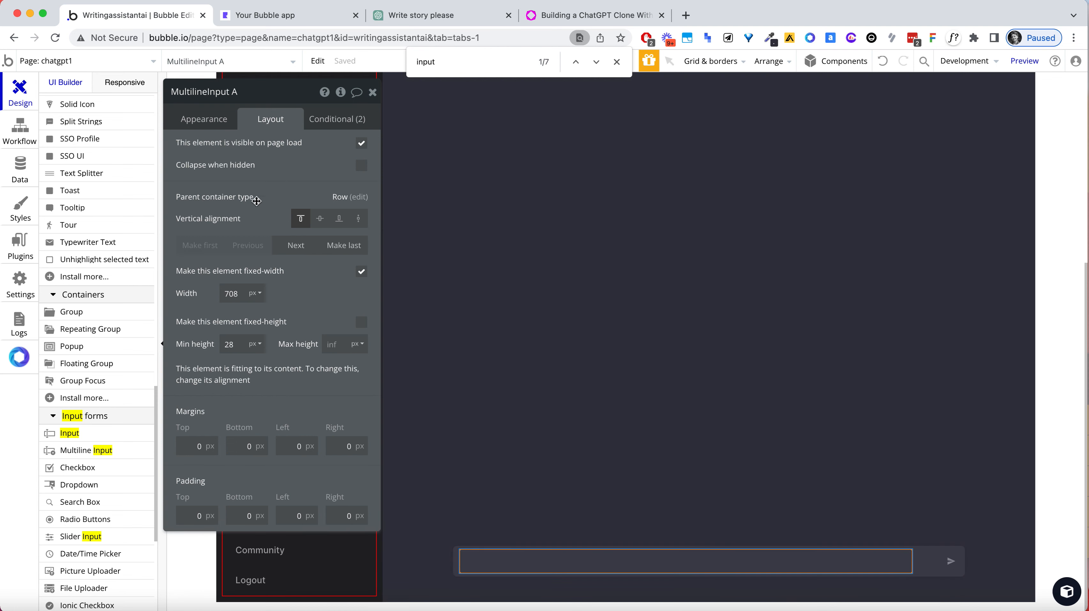
pyautogui.click(360, 273)
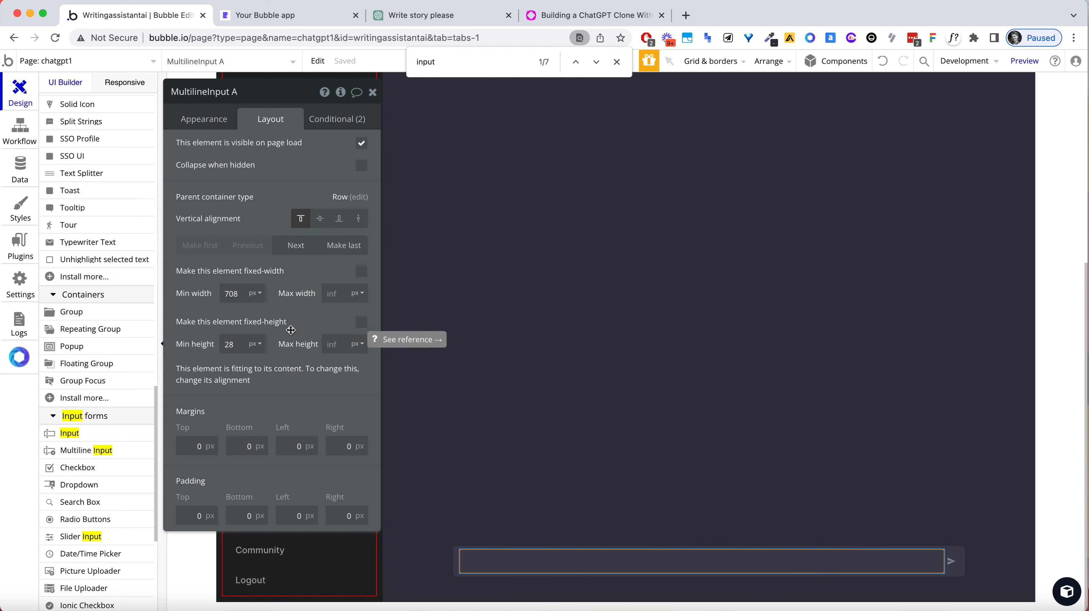
pyautogui.click(204, 118)
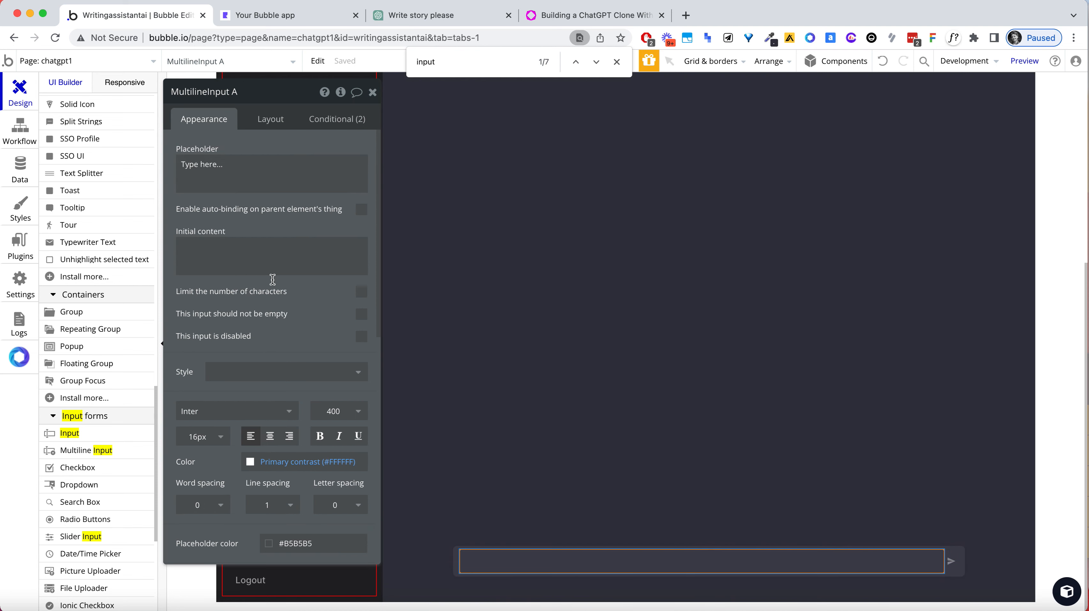
pyautogui.scroll(-3, 273, 358)
pyautogui.scroll(-5, 306, 394)
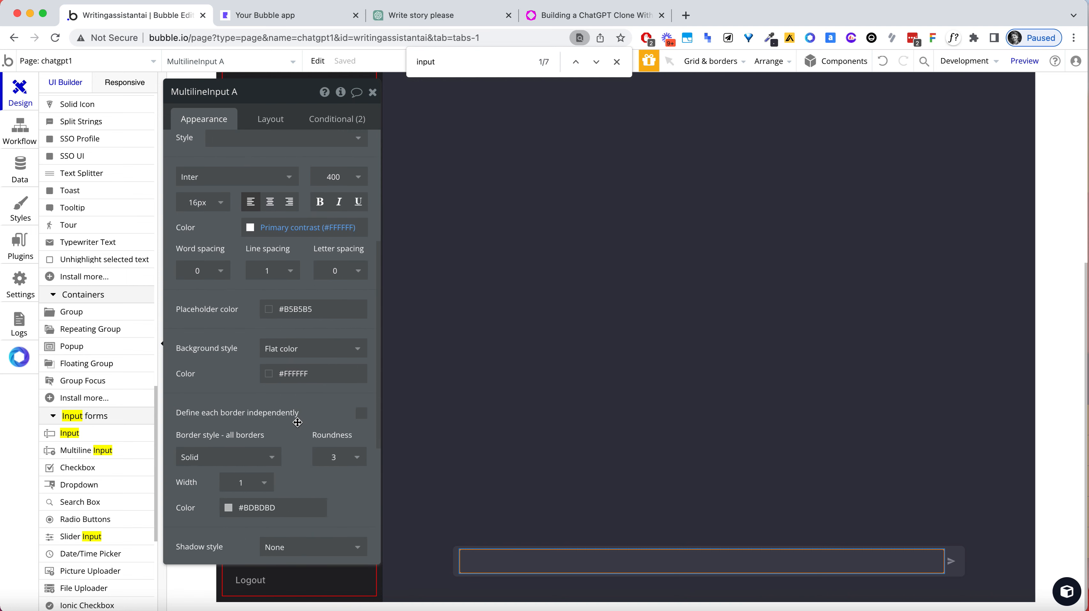
pyautogui.click(272, 411)
pyautogui.click(245, 427)
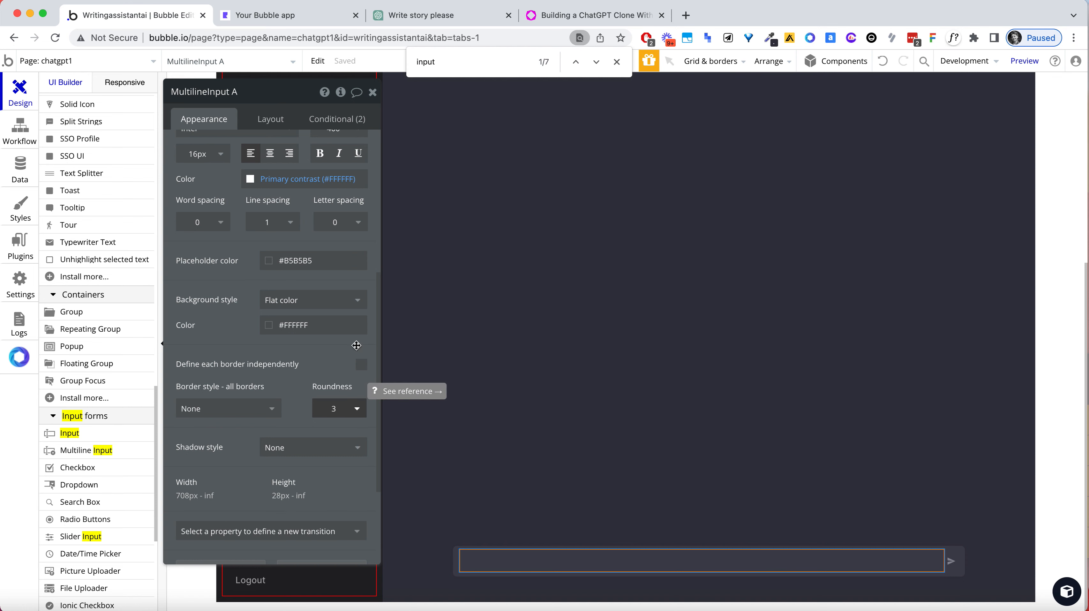
# Switch to the app preview and reload it with the restyled message input
pyautogui.click(314, 24)
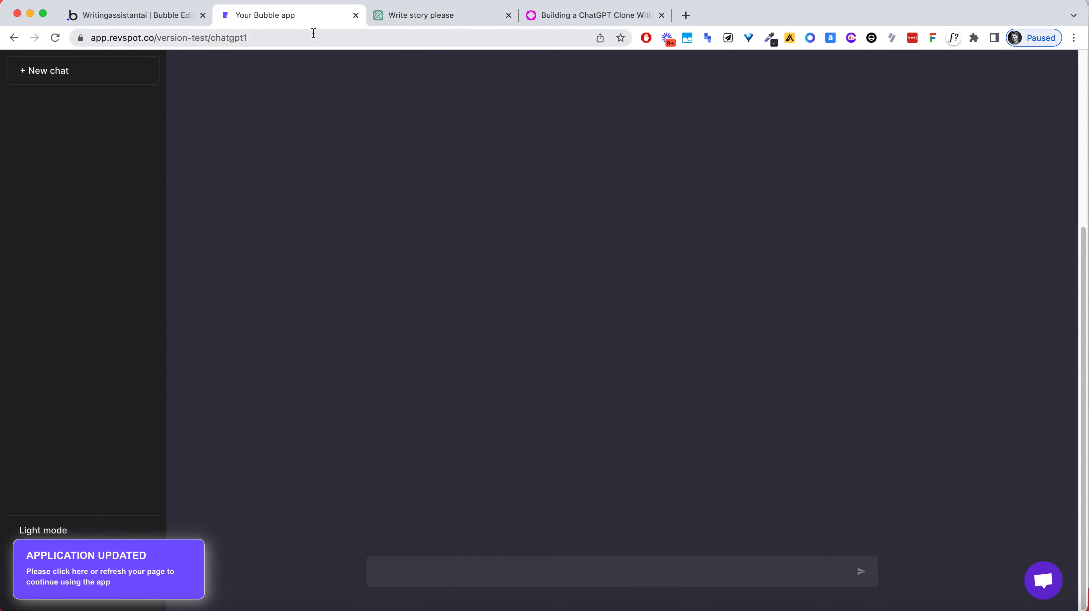
pyautogui.click(313, 37)
pyautogui.write('+')
pyautogui.press('BackSpace')
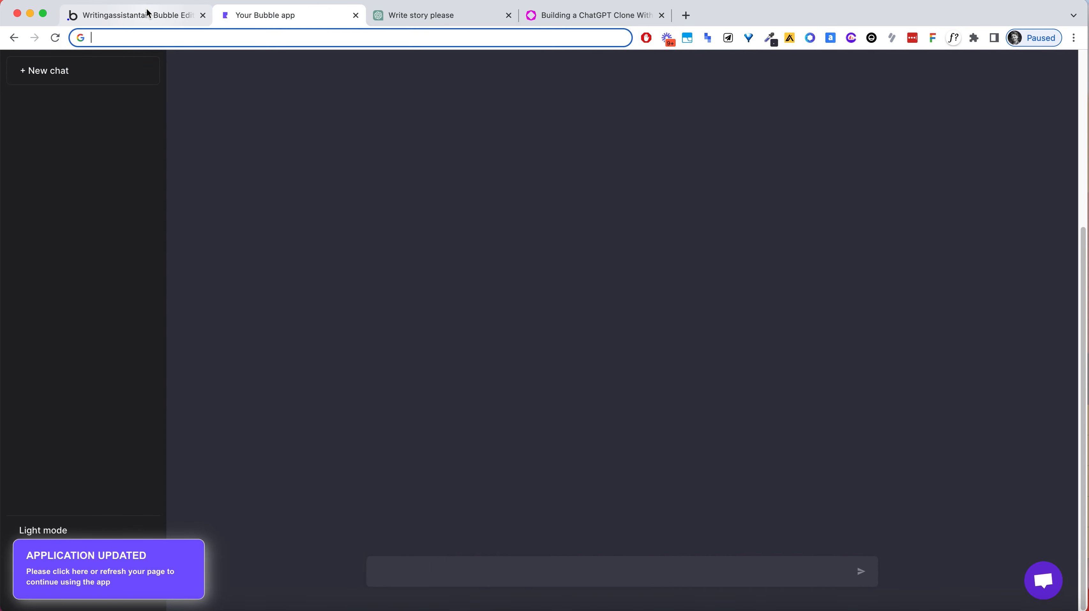
# Return to the Bubble editor and set the chatgpt1 page's title to "ChatGPT Clone Without Code"
pyautogui.click(103, 16)
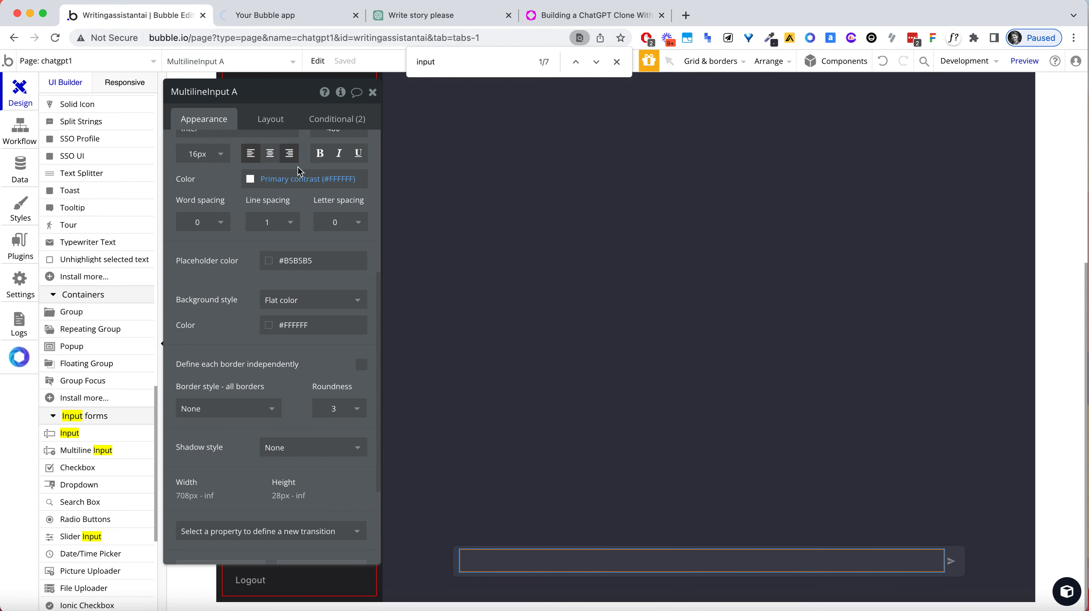
pyautogui.scroll(10, 118, 147)
pyautogui.click(196, 63)
pyautogui.click(205, 107)
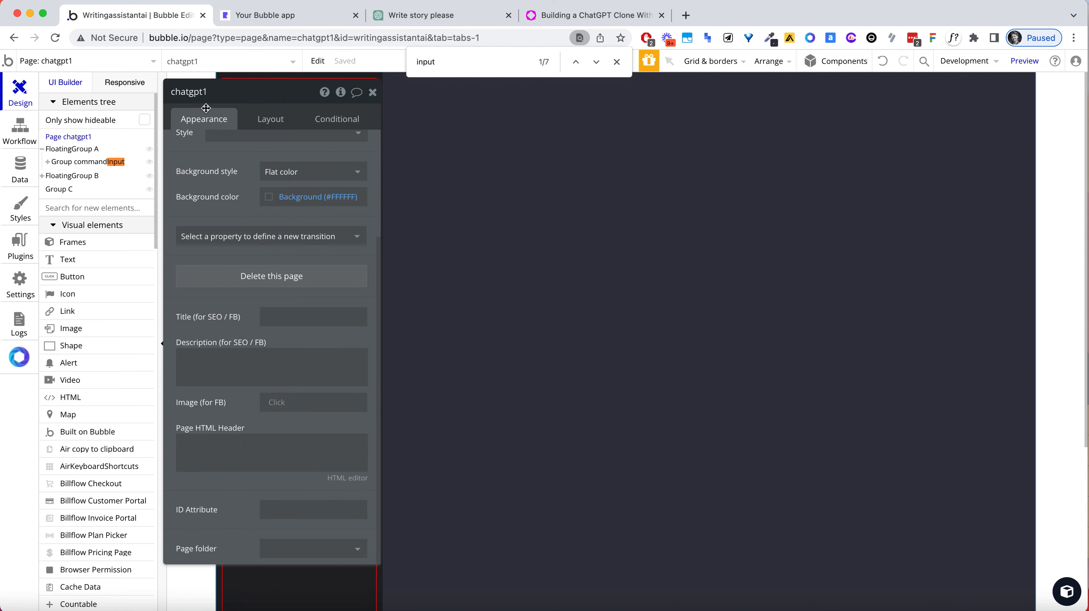
pyautogui.scroll(3, 281, 149)
pyautogui.click(282, 149)
pyautogui.doubleClick(282, 150)
pyautogui.doubleClick(283, 154)
pyautogui.tripleClick(283, 154)
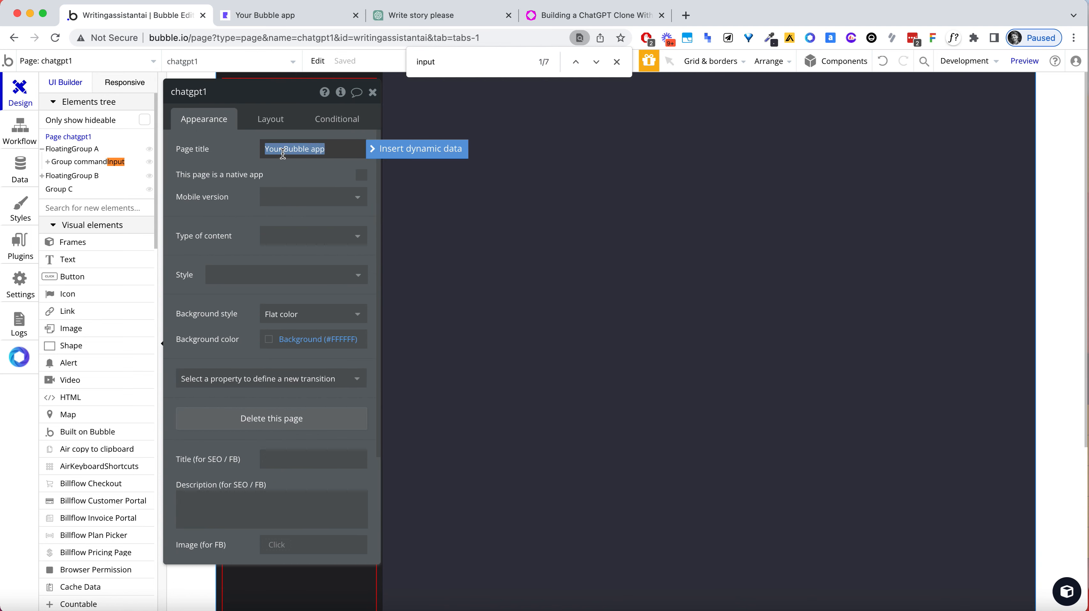
pyautogui.write('Chat')
pyautogui.write('GPT Clone Without Code')
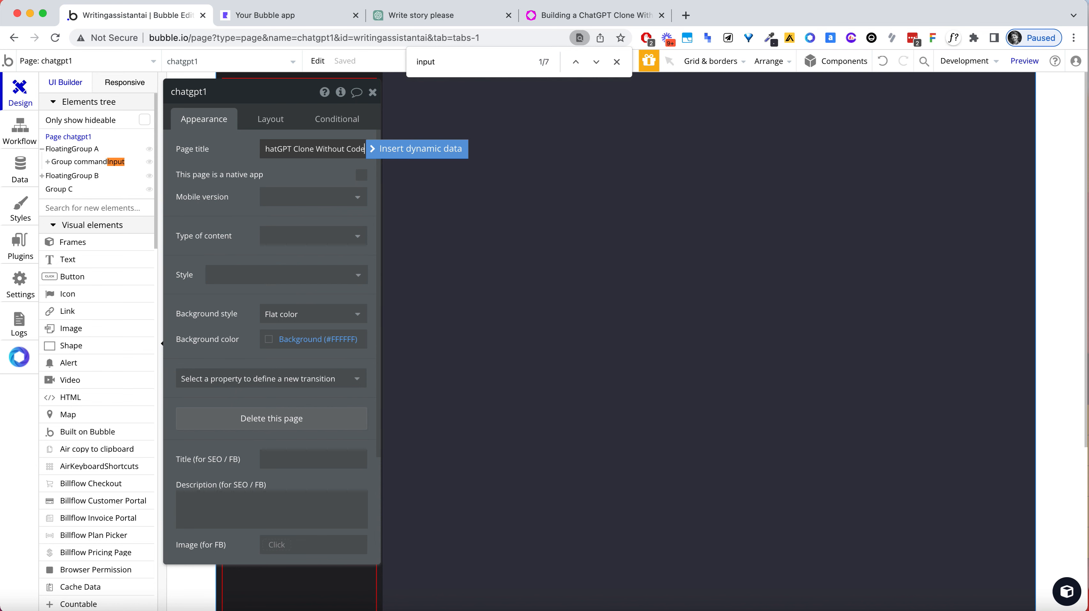
# Reload the app preview with the new page title and focus the message input to check its appearance
pyautogui.click(334, 14)
pyautogui.click(330, 38)
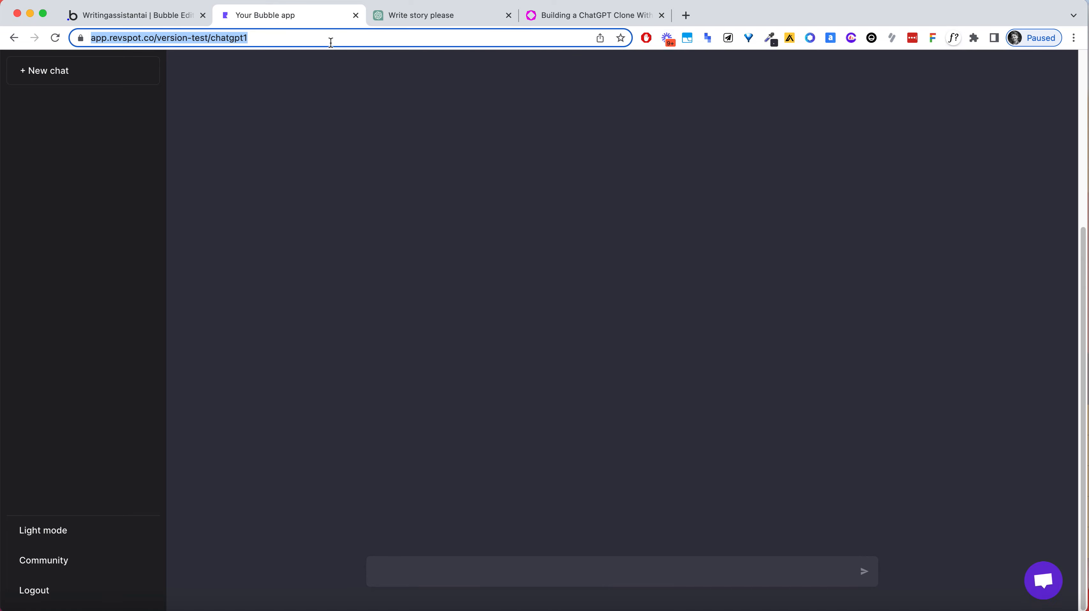
pyautogui.click(639, 280)
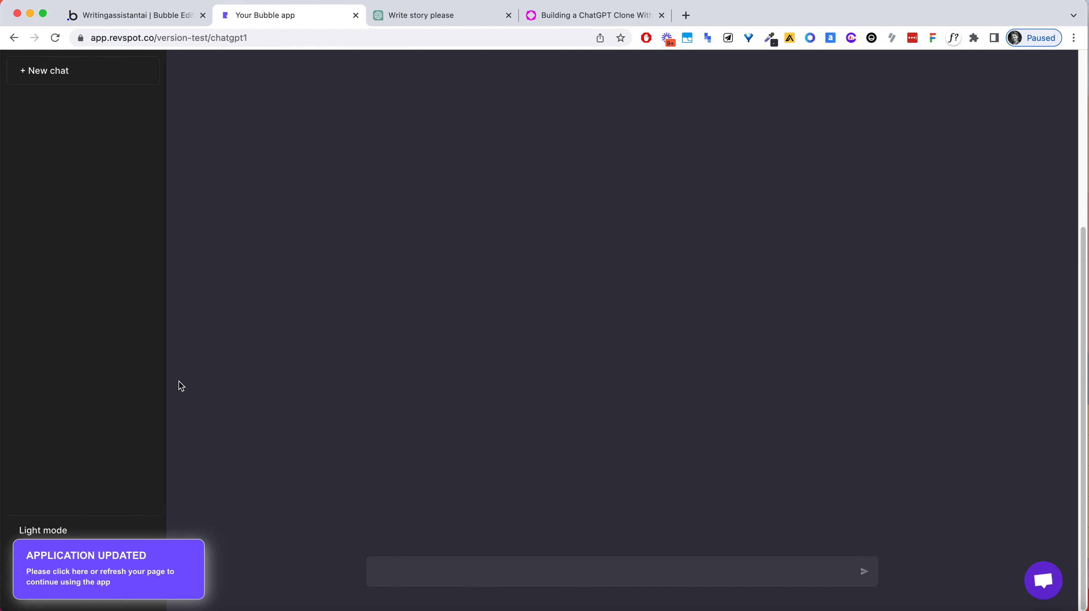
pyautogui.click(212, 39)
pyautogui.press('Return')
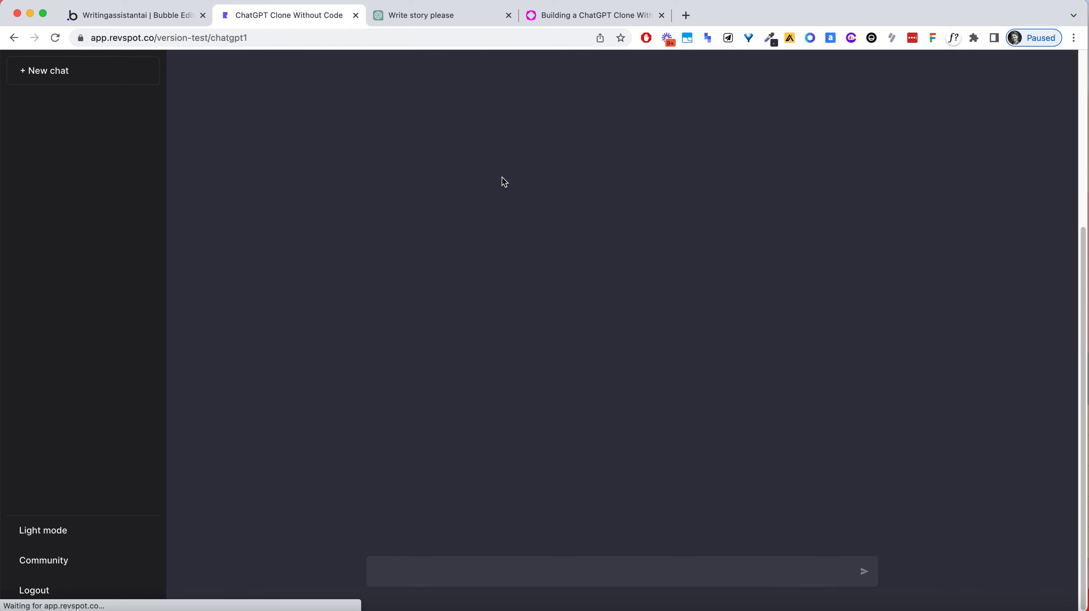
pyautogui.click(454, 573)
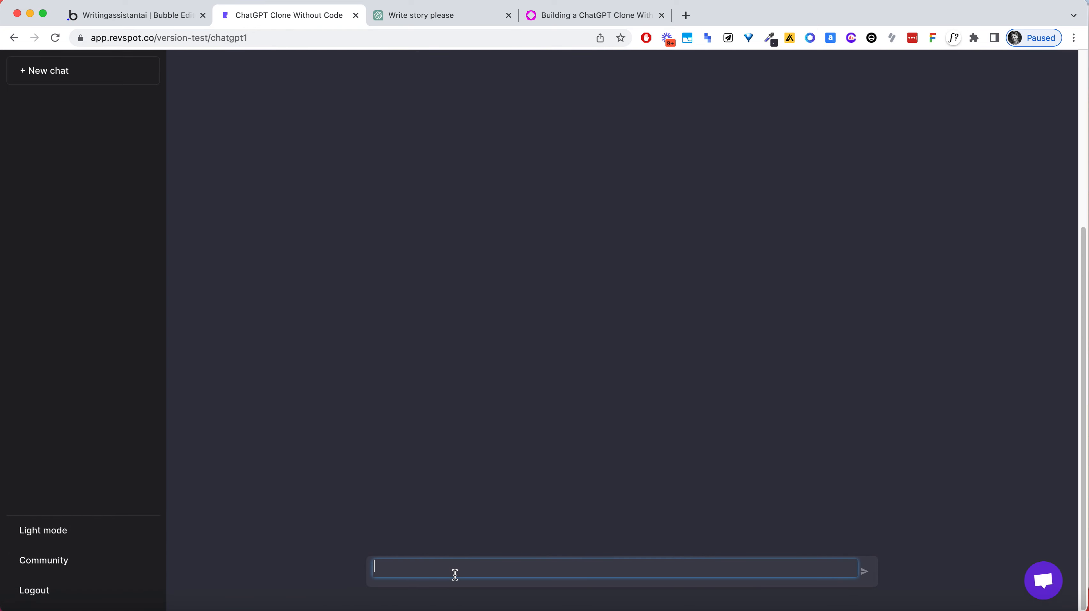
# Check how the message input's outline looks when focused and unfocused in the app preview
pyautogui.click(495, 519)
pyautogui.click(496, 571)
pyautogui.click(550, 555)
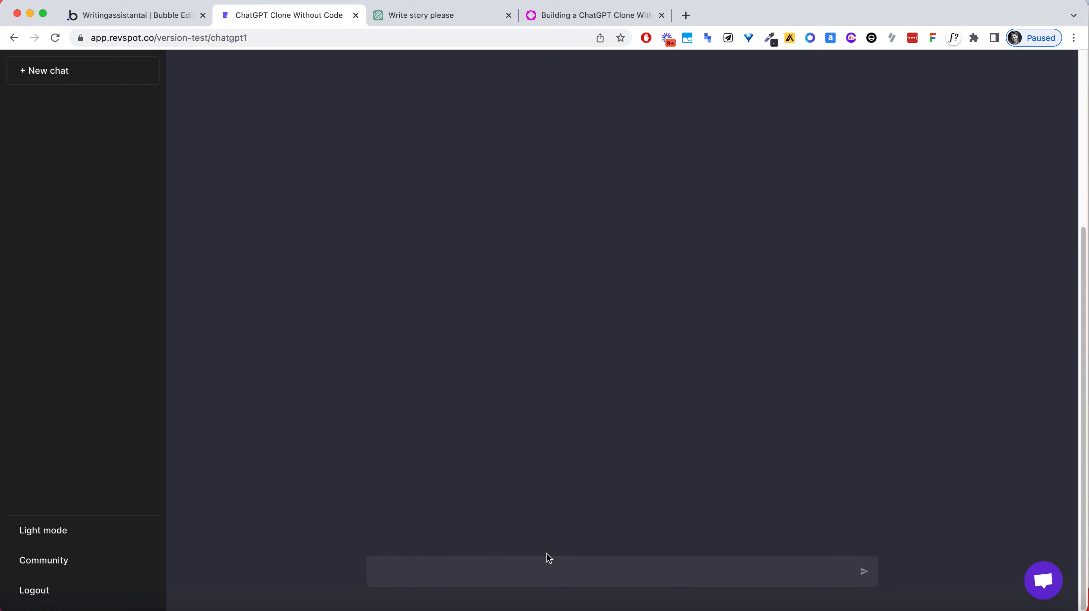
pyautogui.click(546, 566)
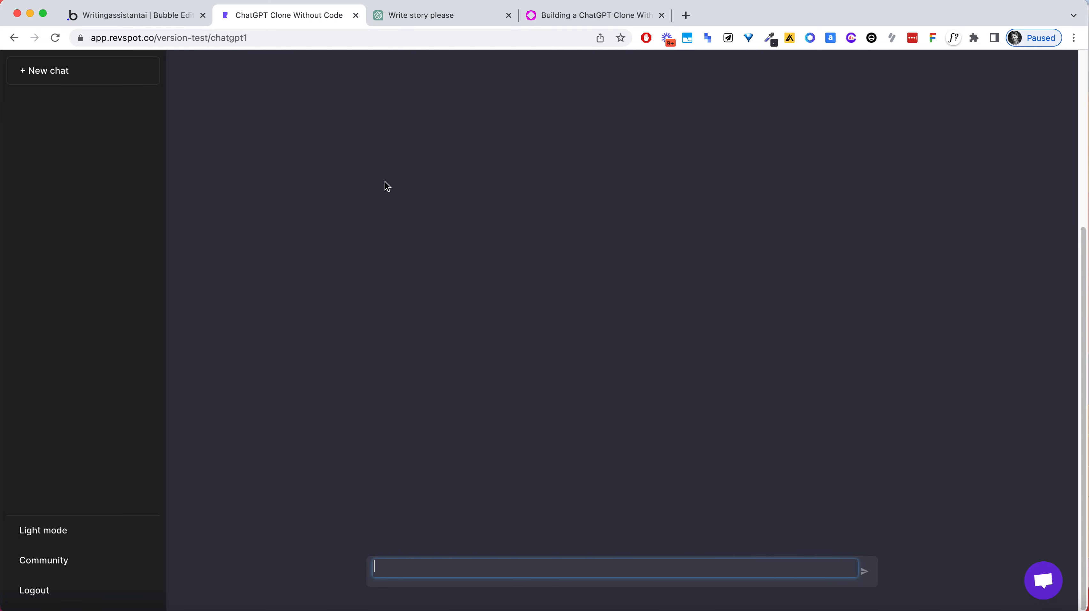
# Return to the Bubble editor and make Group A, the container around the message input, fixed-height
pyautogui.click(135, 16)
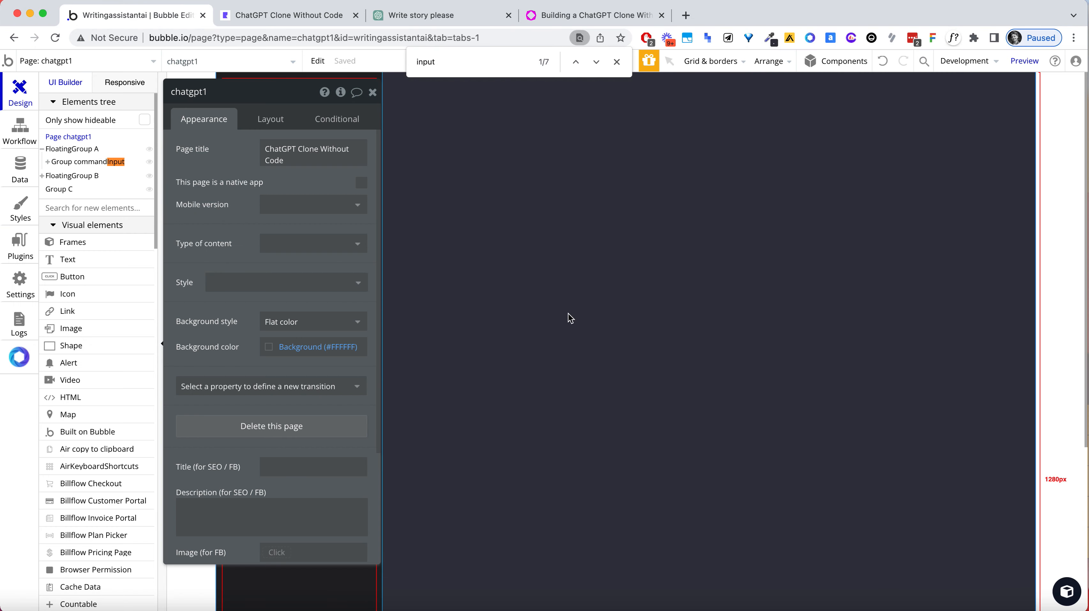
pyautogui.click(373, 92)
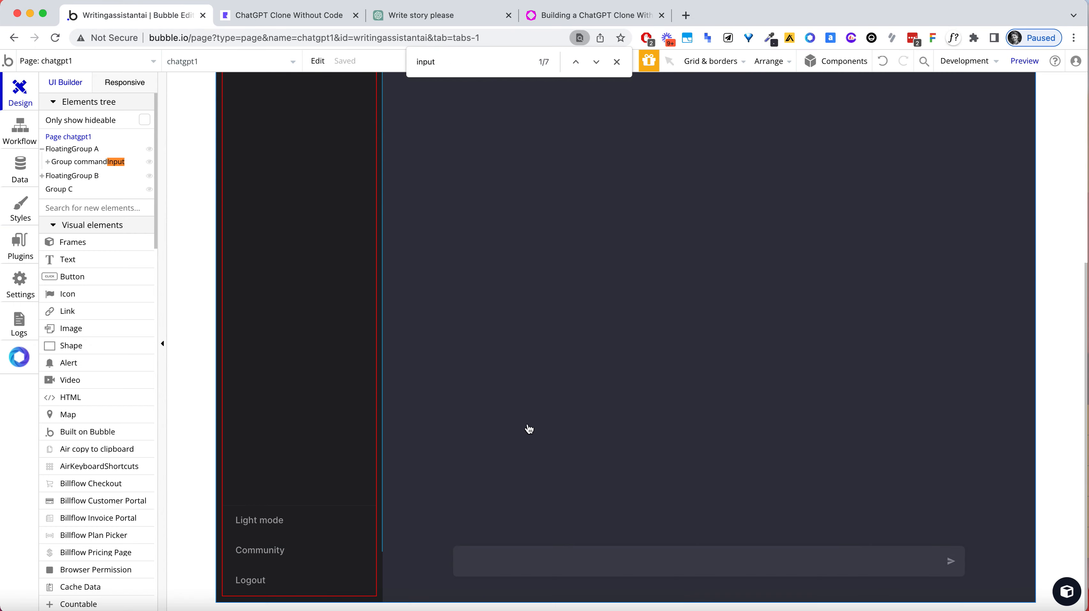
pyautogui.doubleClick(537, 568)
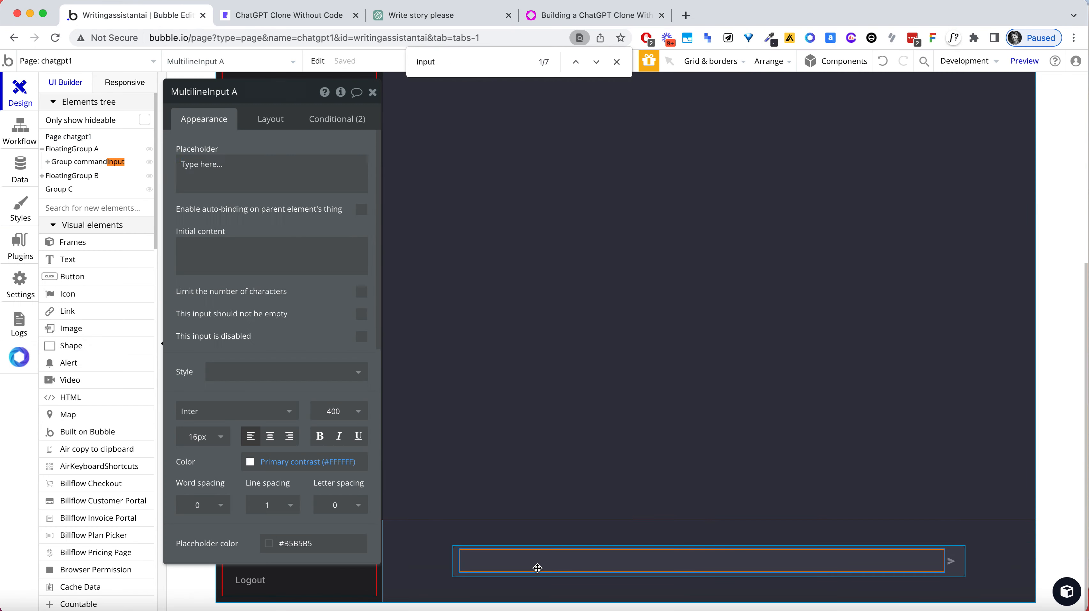
pyautogui.click(455, 569)
pyautogui.scroll(-10, 274, 448)
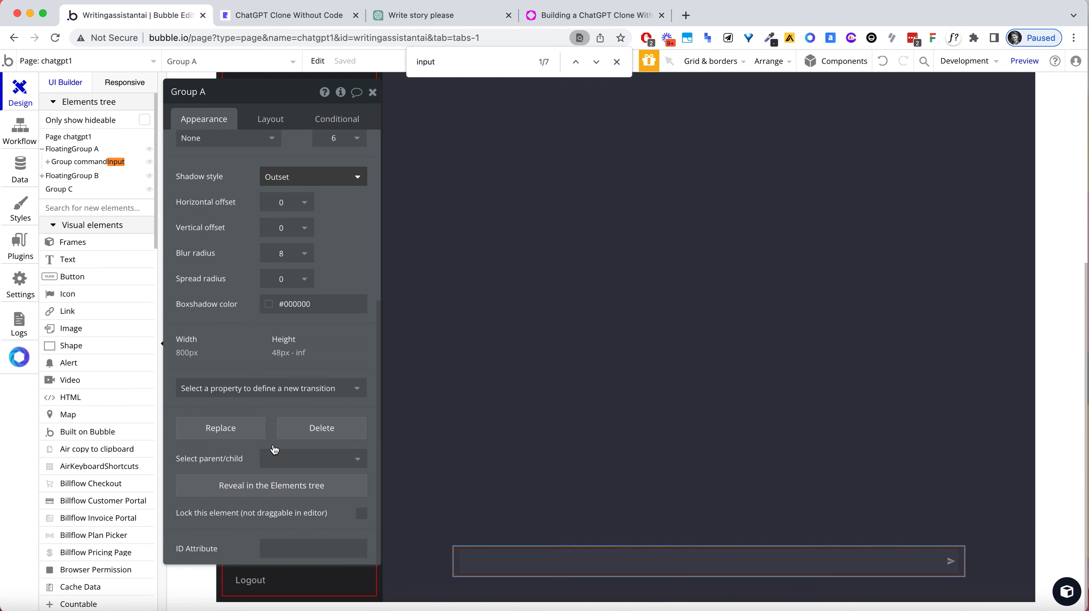
pyautogui.click(268, 118)
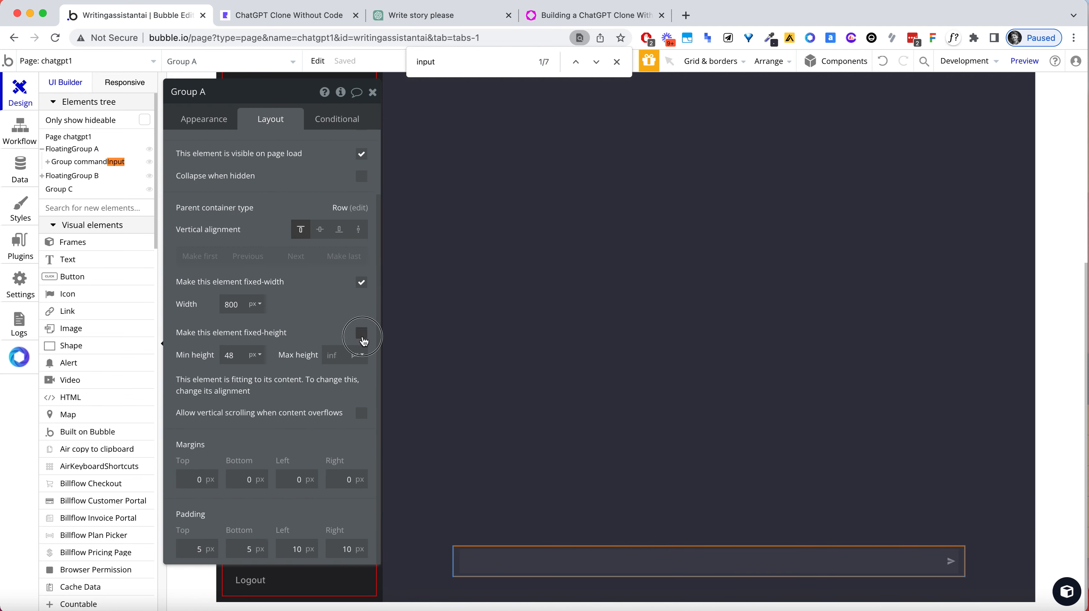
pyautogui.click(361, 333)
# Remove the "is focused" and "isn't valid" conditions from the multiline input
pyautogui.click(473, 557)
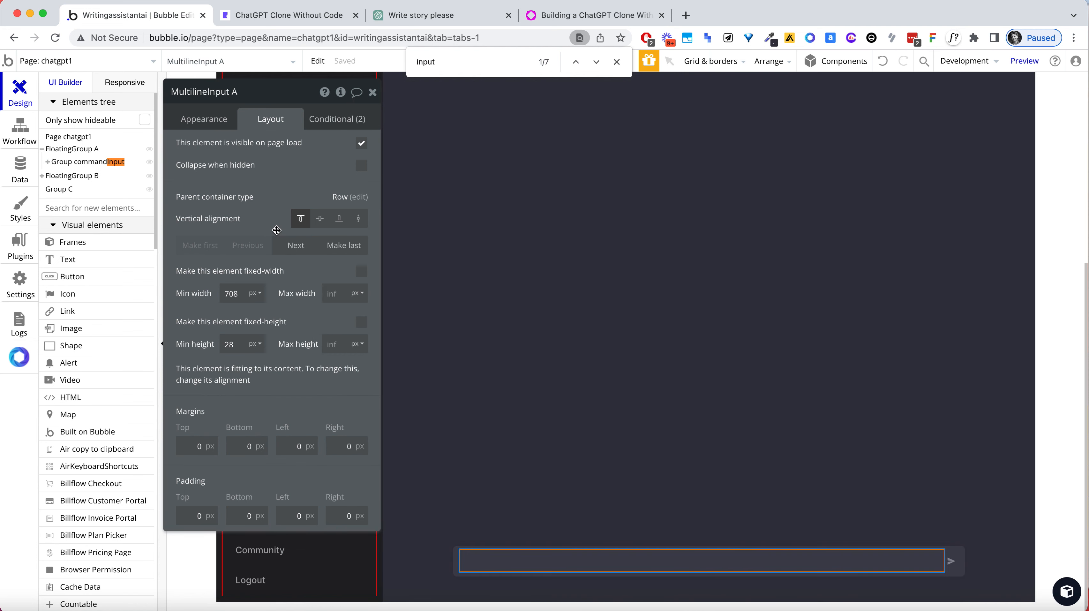
pyautogui.click(338, 119)
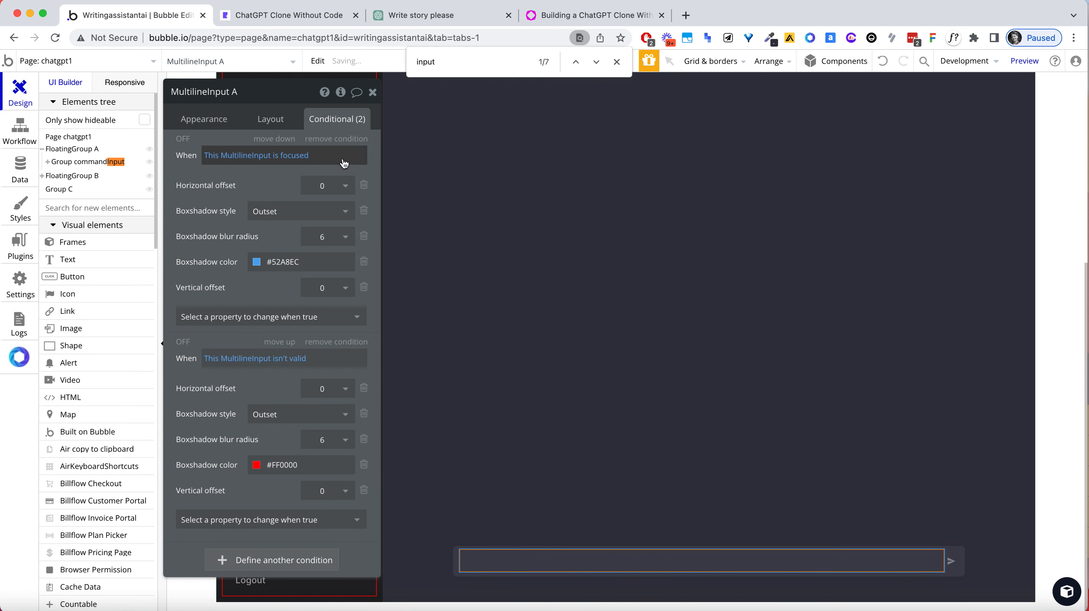
pyautogui.click(353, 139)
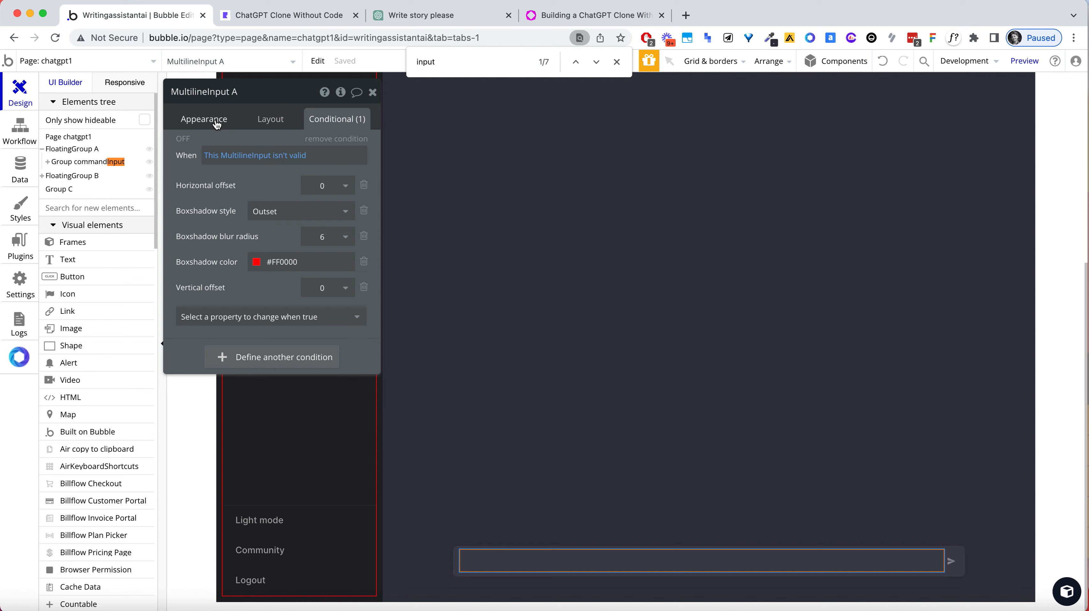
pyautogui.click(337, 139)
pyautogui.click(226, 123)
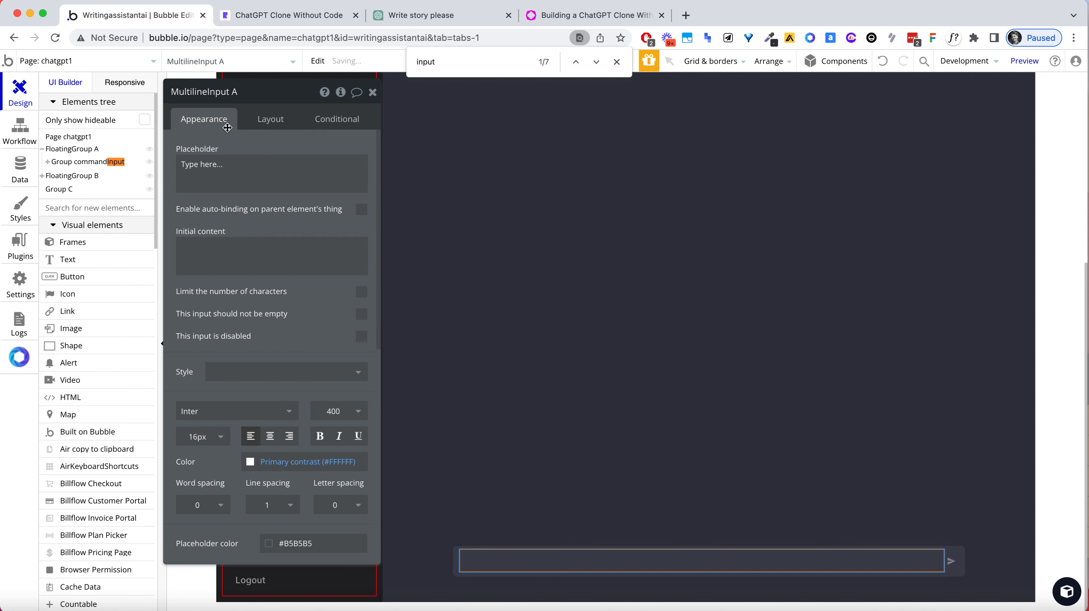
# Set the left padding of Group A, the message input's container, to 5 px
pyautogui.click(599, 442)
pyautogui.click(535, 563)
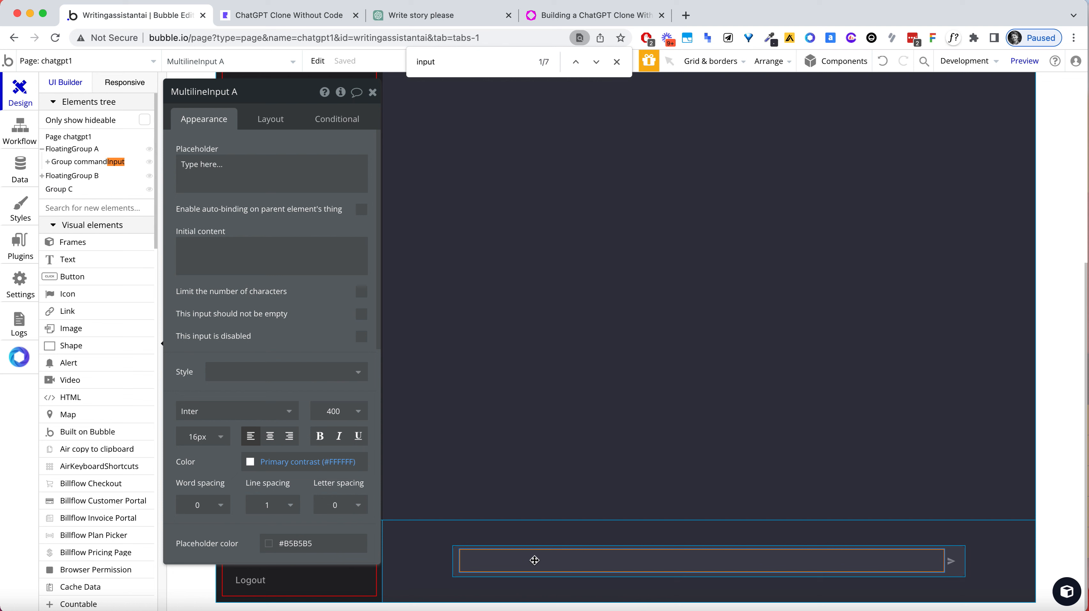
pyautogui.click(455, 564)
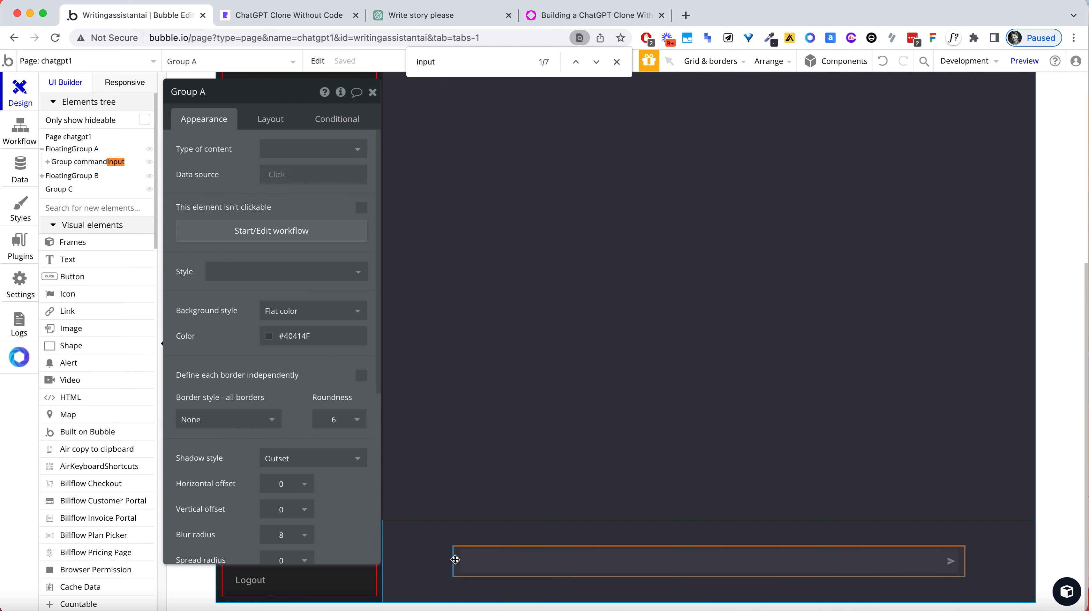
pyautogui.click(270, 119)
pyautogui.scroll(-2, 201, 495)
pyautogui.click(197, 544)
pyautogui.press('Tab')
pyautogui.press('Tab')
pyautogui.write('5')
pyautogui.press('Tab')
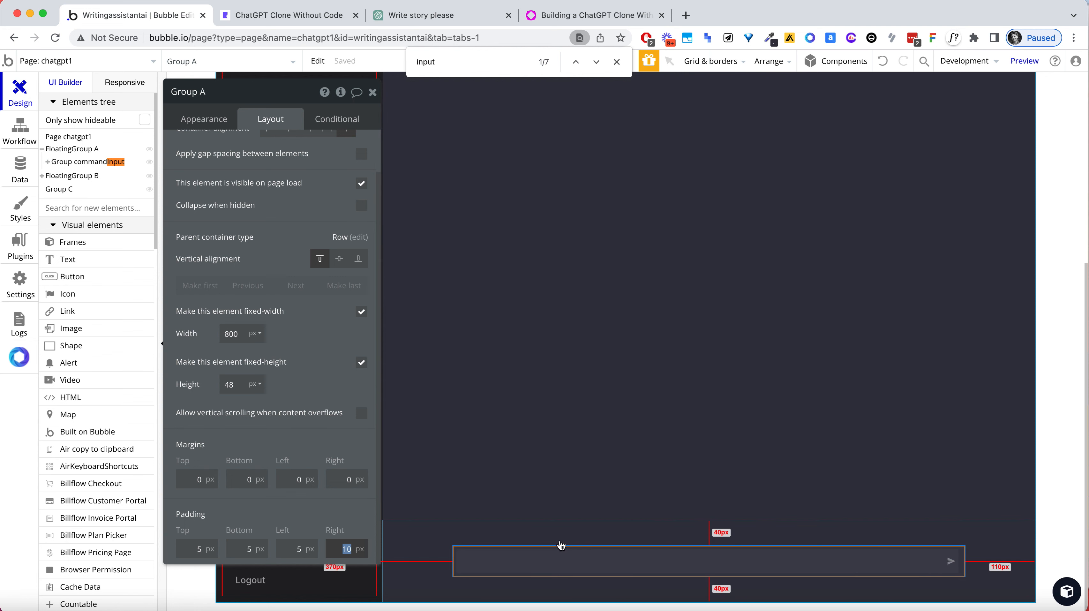
# Create a "Page is loaded" workflow with an action that sets focus to MultilineInput A
pyautogui.click(562, 560)
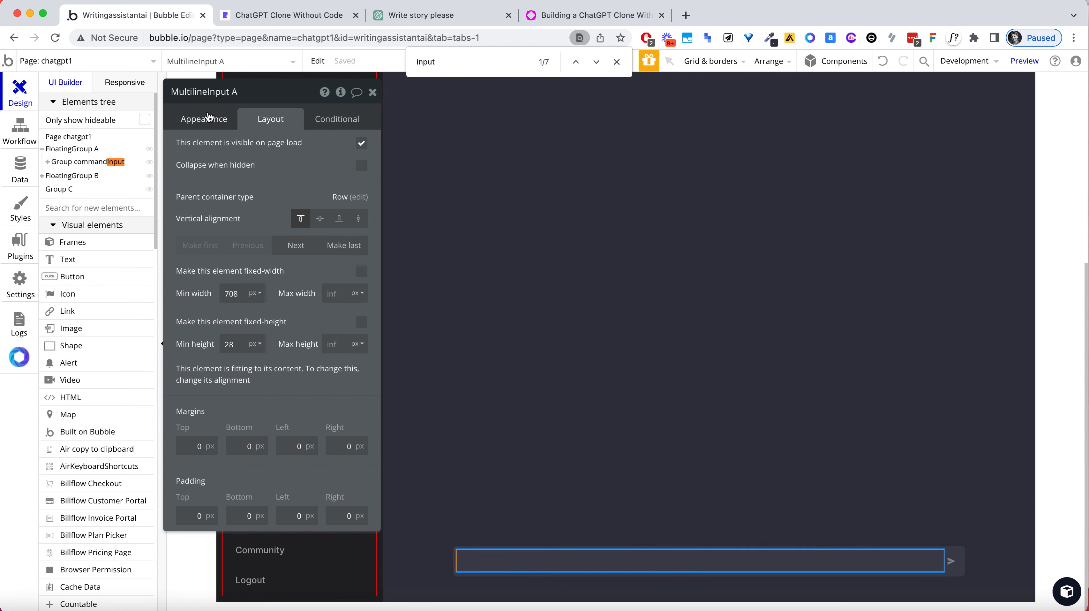
pyautogui.click(20, 131)
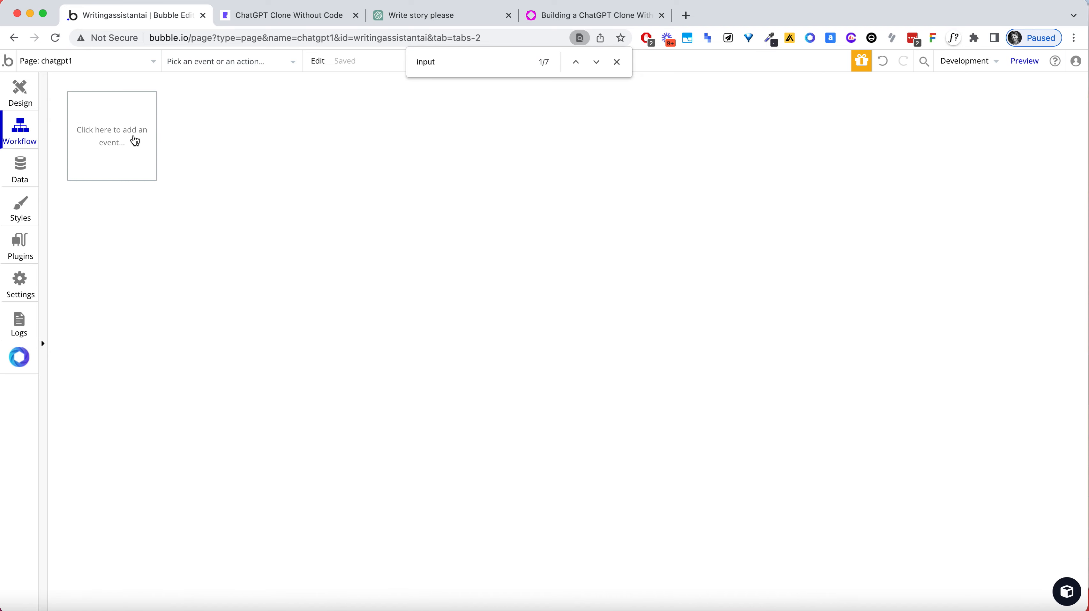
pyautogui.click(134, 141)
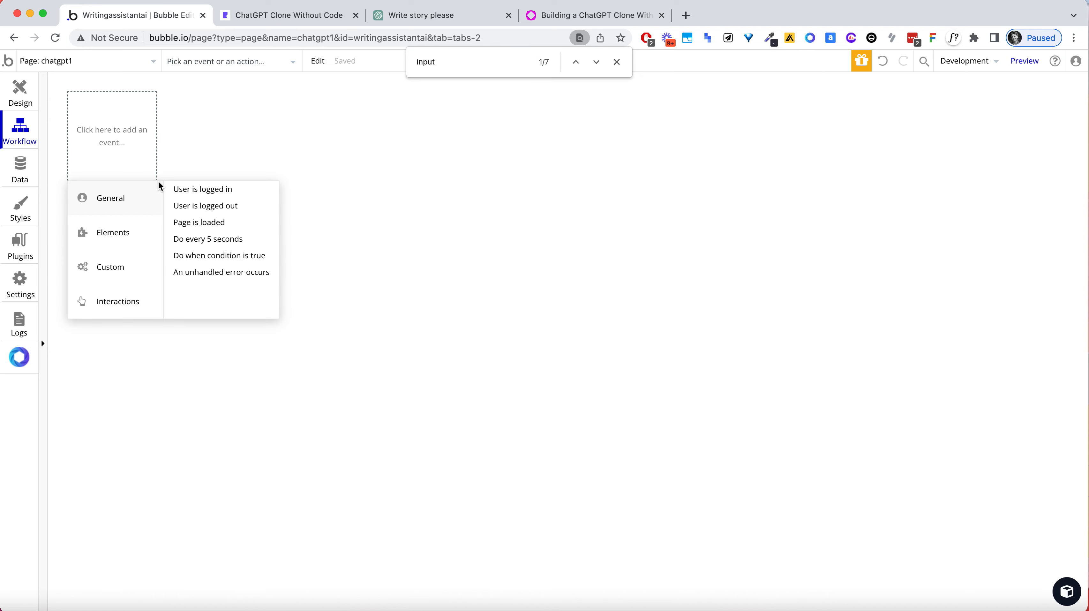
pyautogui.click(194, 222)
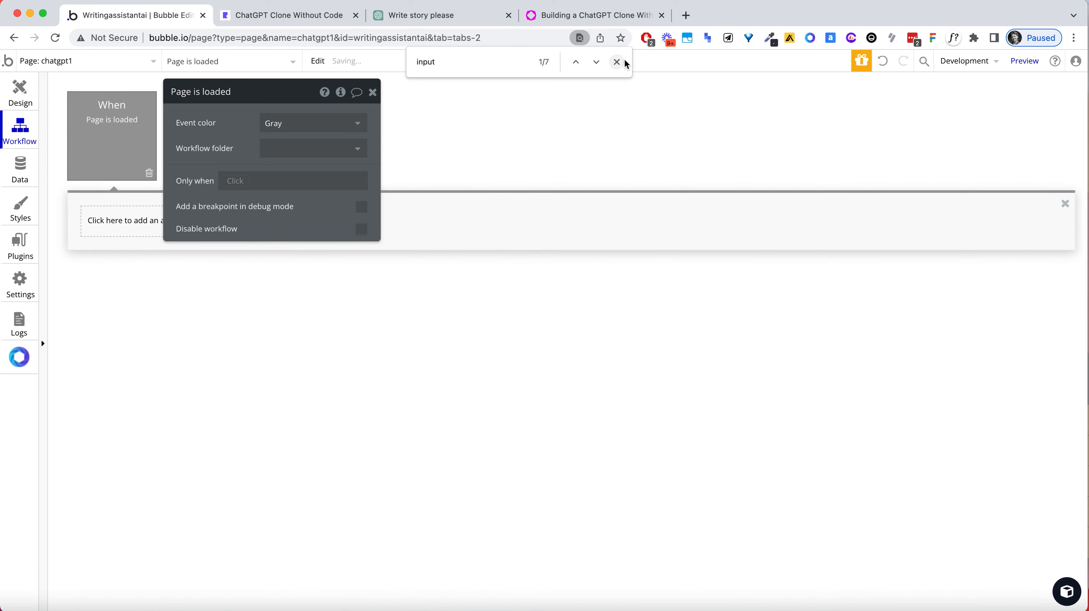
pyautogui.click(617, 62)
pyautogui.click(139, 231)
pyautogui.write('set fo')
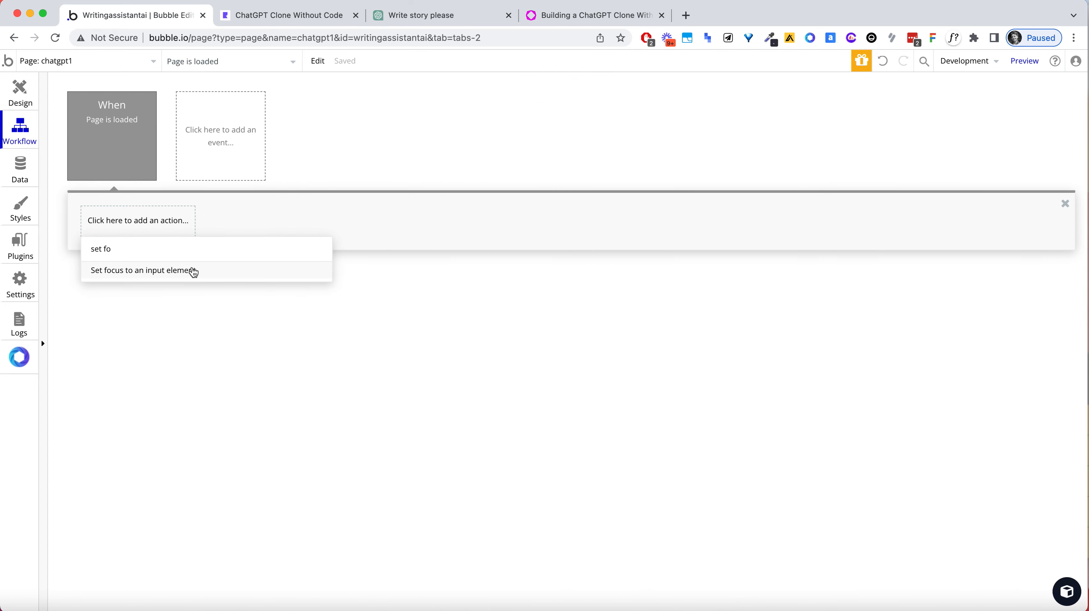
pyautogui.click(195, 270)
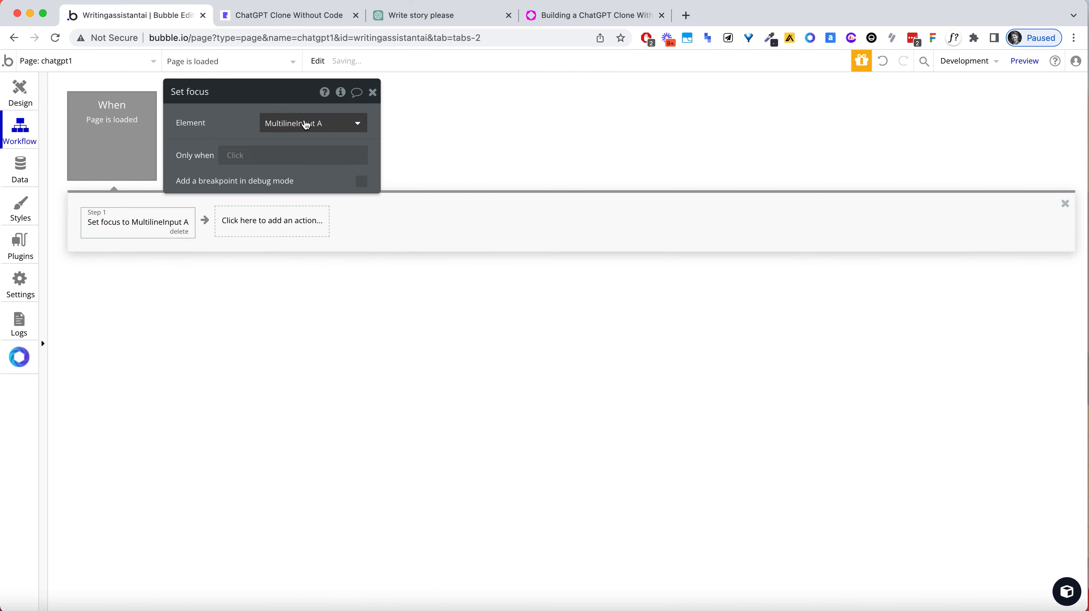
# Reload the app preview to check the message input's focus on page load
pyautogui.click(332, 15)
pyautogui.click(262, 38)
pyautogui.press('Return')
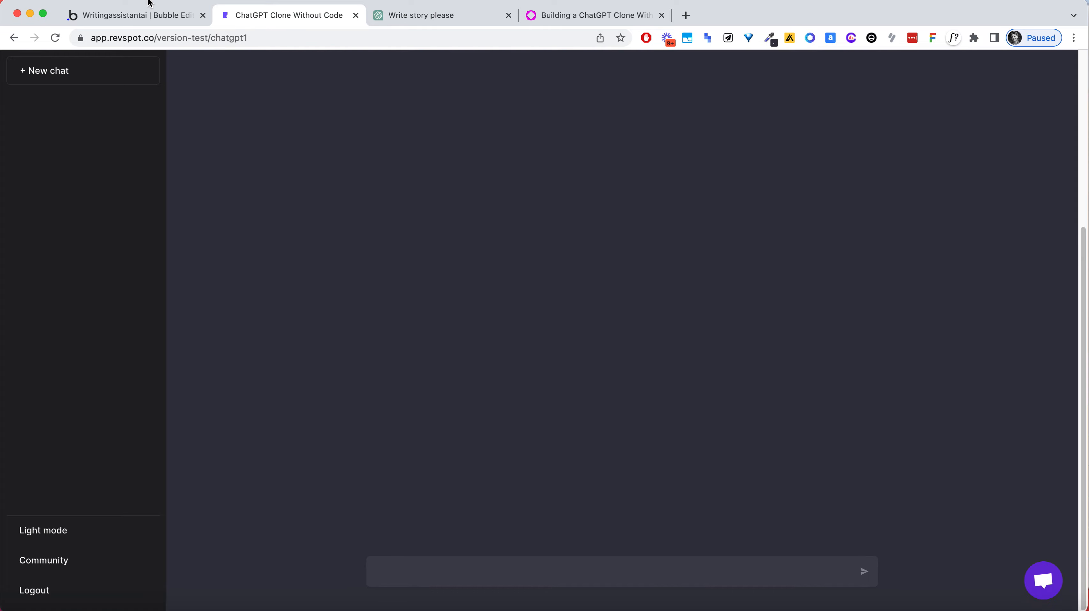
# Return to the page design in the Bubble editor and set the multiline input's minimum height to 38 px, trying 48, 44 and 40 px first
pyautogui.click(152, 16)
pyautogui.click(38, 96)
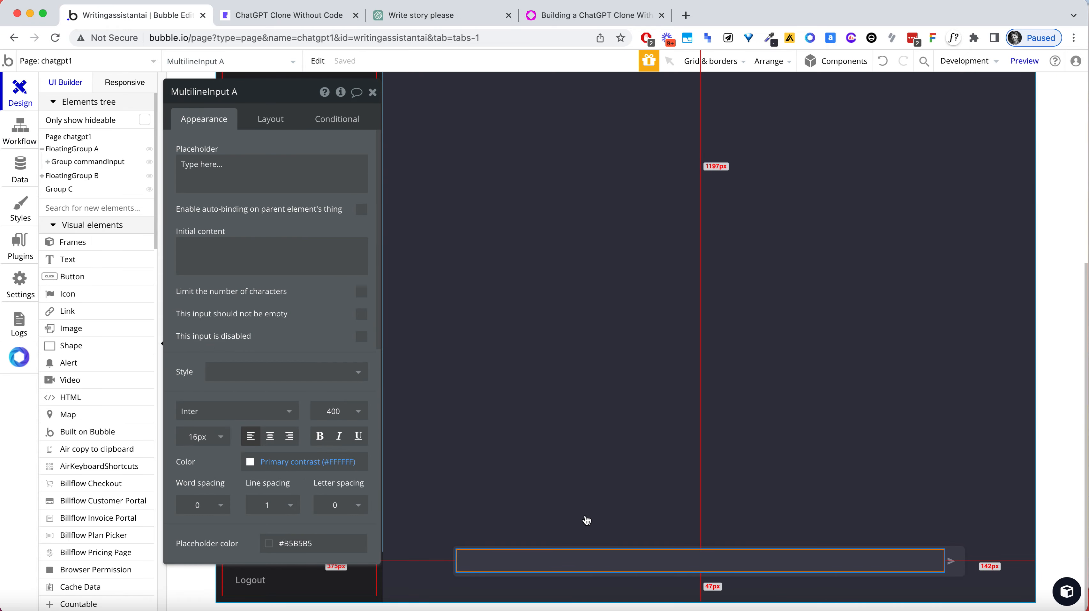
pyautogui.doubleClick(555, 557)
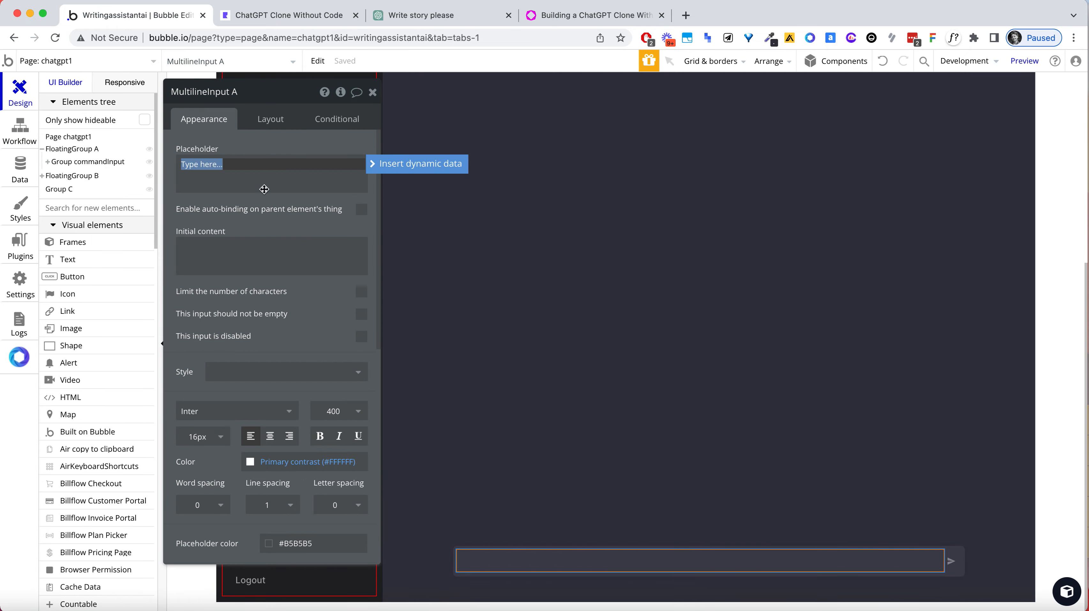
pyautogui.click(274, 118)
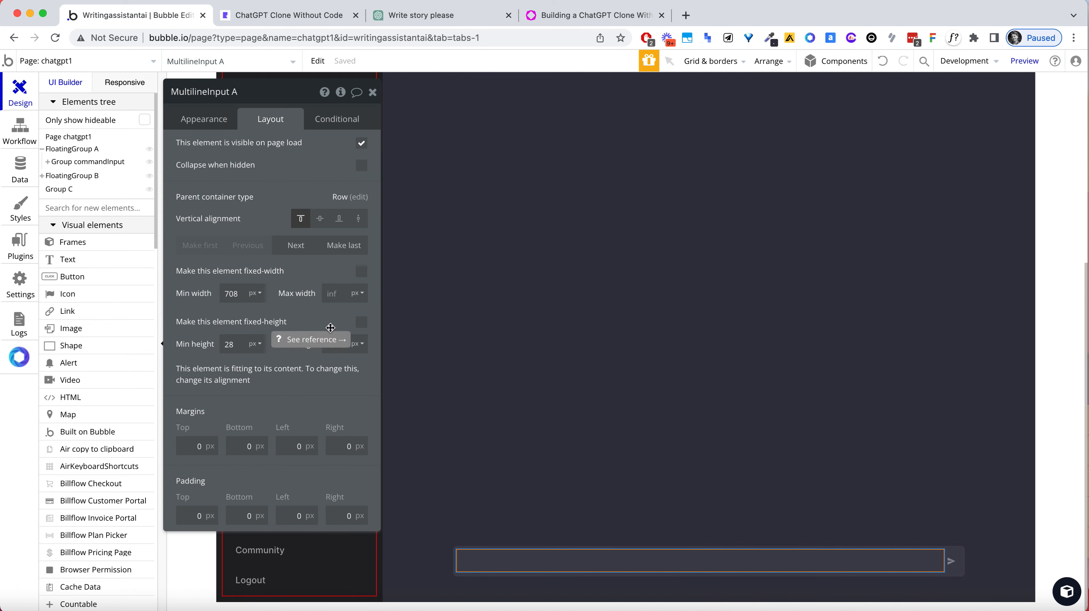
pyautogui.click(361, 323)
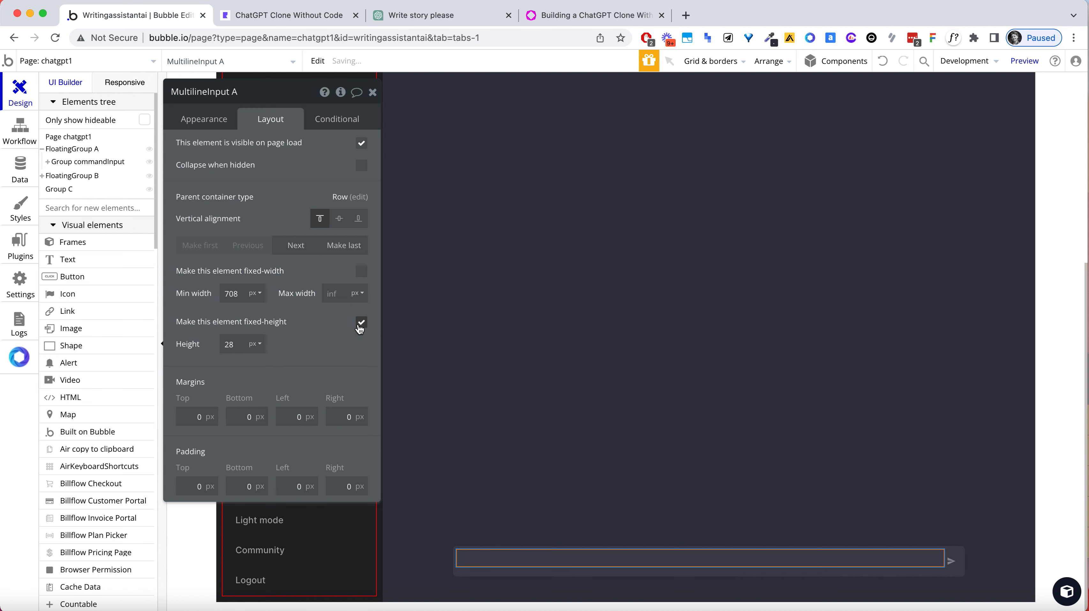
pyautogui.click(360, 323)
pyautogui.doubleClick(230, 345)
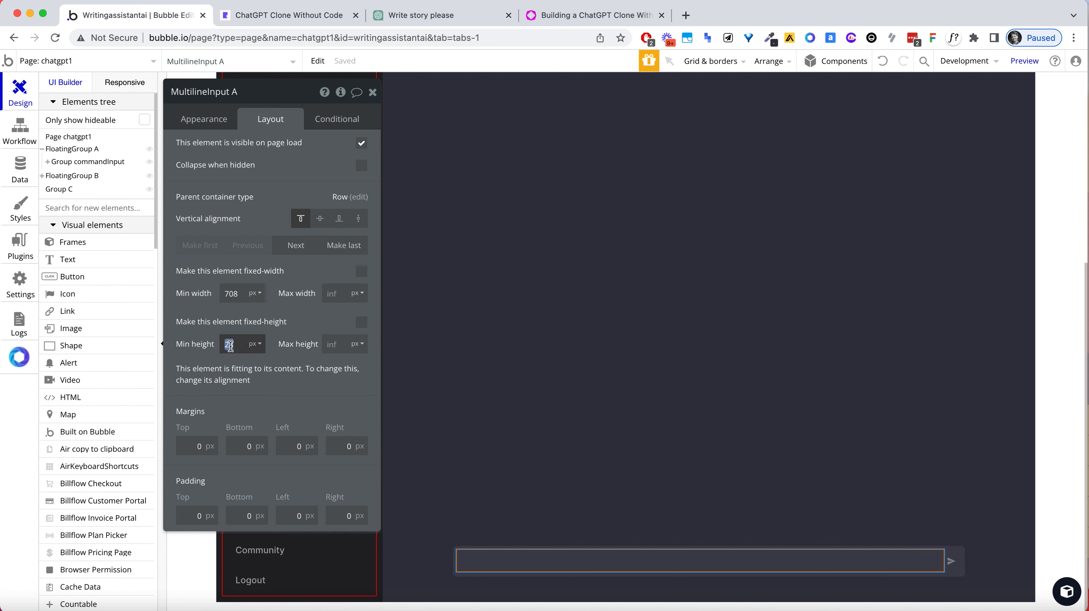
pyautogui.click(257, 386)
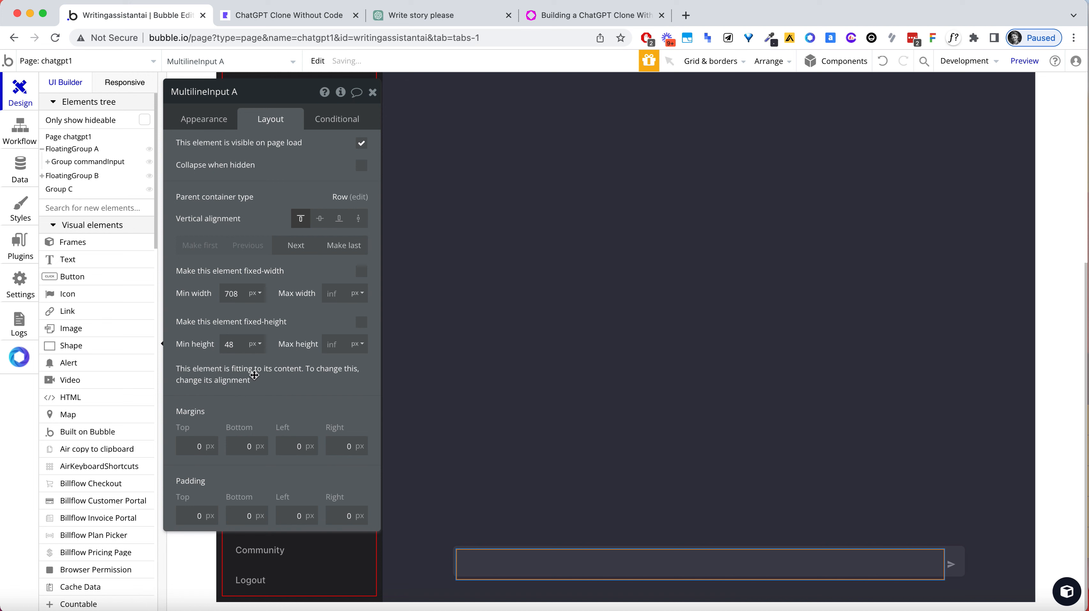
pyautogui.doubleClick(233, 344)
pyautogui.write('44')
pyautogui.doubleClick(233, 344)
pyautogui.write('40')
pyautogui.doubleClick(235, 343)
pyautogui.write('38')
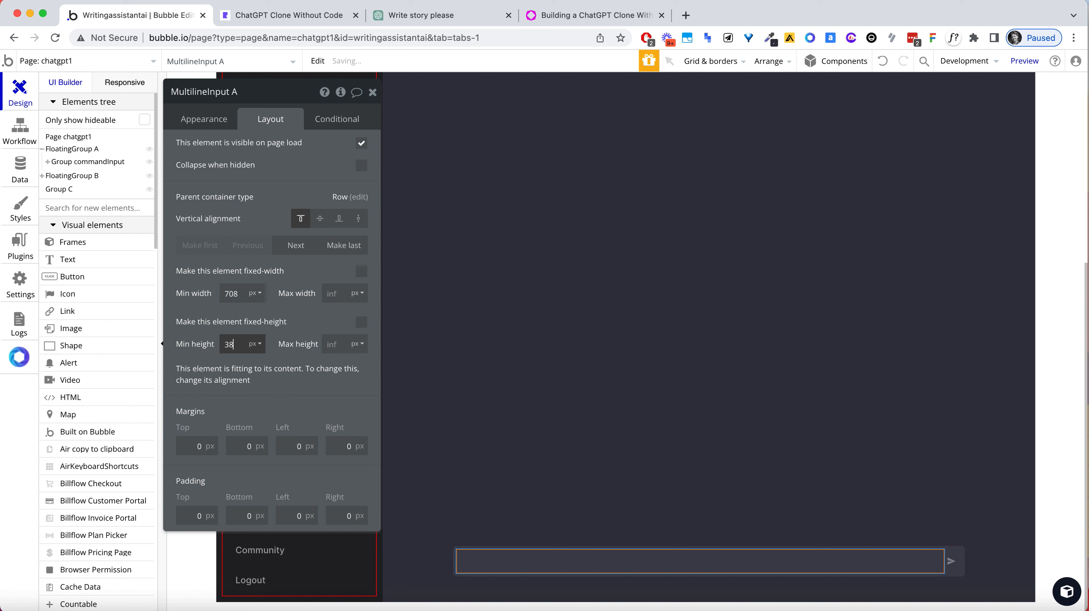
# Set the multiline input's line spacing to 1.5
pyautogui.click(209, 122)
pyautogui.scroll(-3, 223, 415)
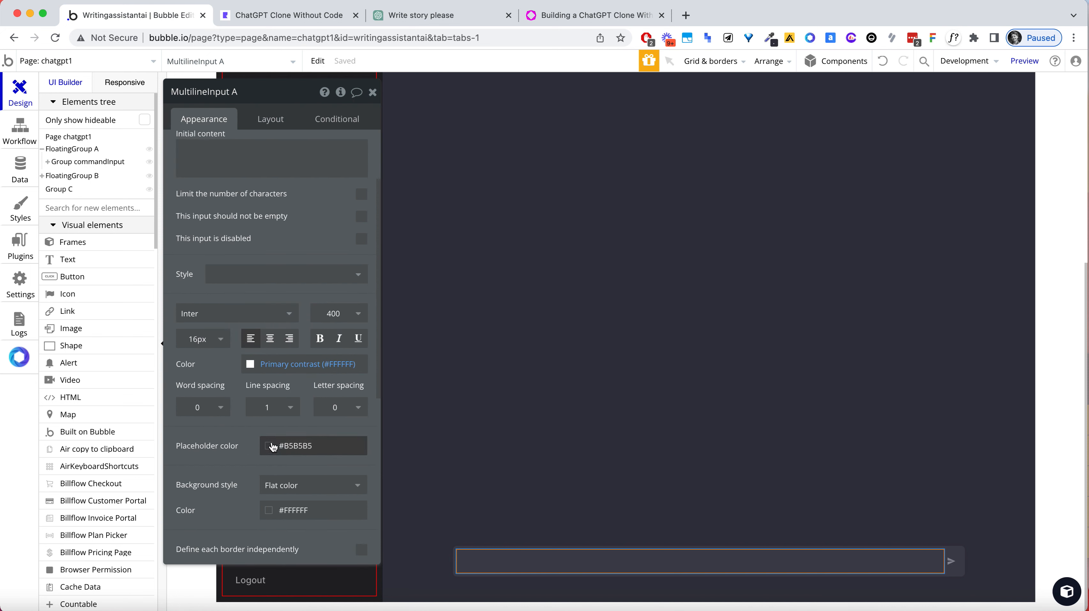
pyautogui.click(268, 406)
pyautogui.click(269, 462)
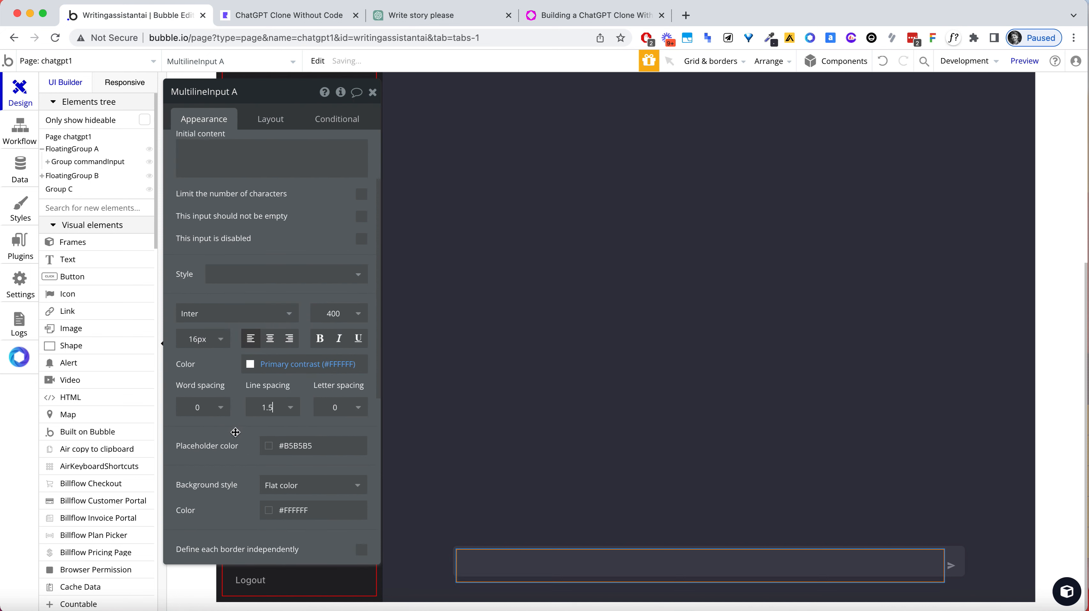
# Try a fixed height and a 30 px minimum height on the multiline input, and undo the height change
pyautogui.click(264, 126)
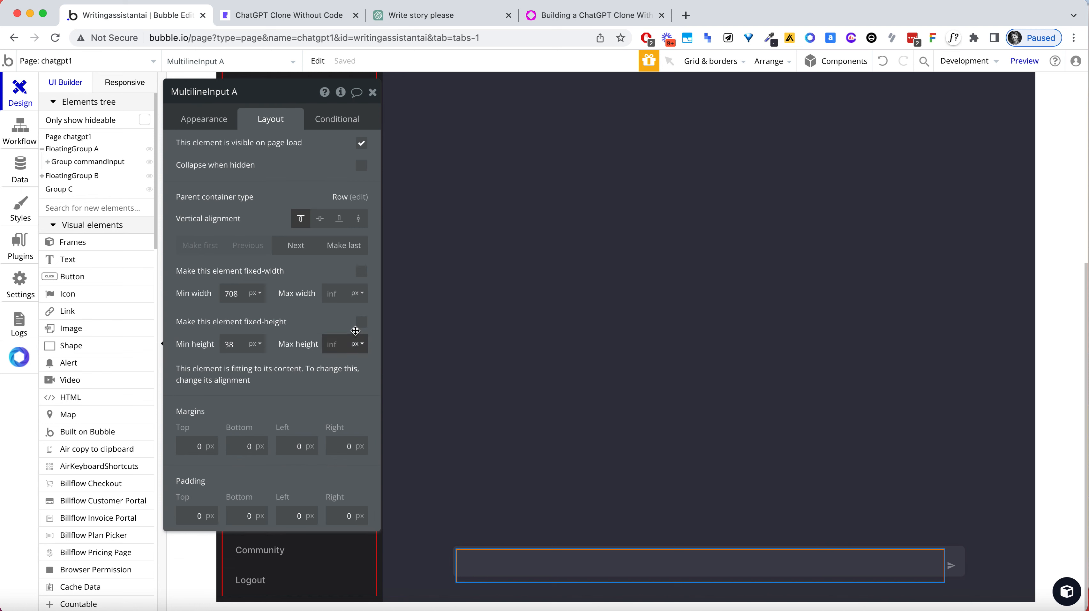
pyautogui.click(361, 323)
pyautogui.click(362, 323)
pyautogui.click(362, 323)
pyautogui.click(362, 325)
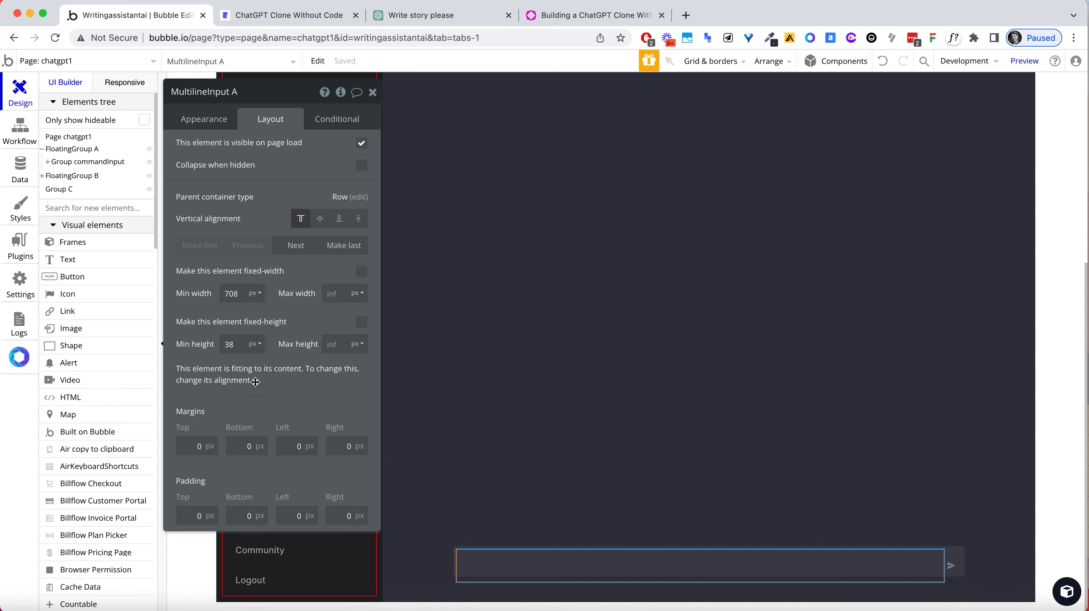
pyautogui.doubleClick(242, 347)
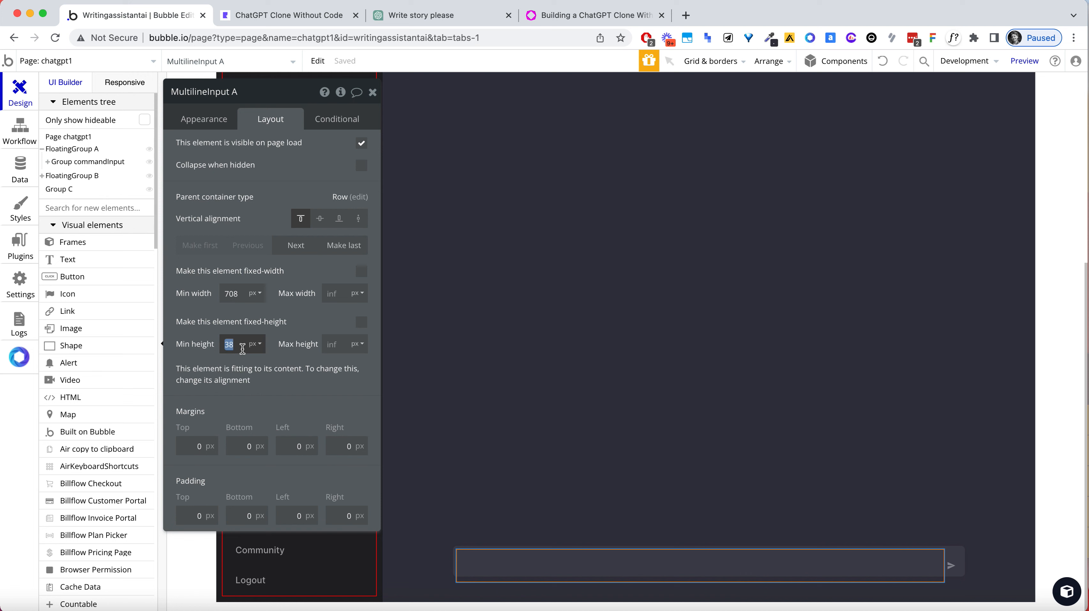
pyautogui.write('30')
pyautogui.press('super+z')
pyautogui.click(272, 282)
# Switch to the app preview and reload it with the message input's new height and line spacing
pyautogui.click(328, 14)
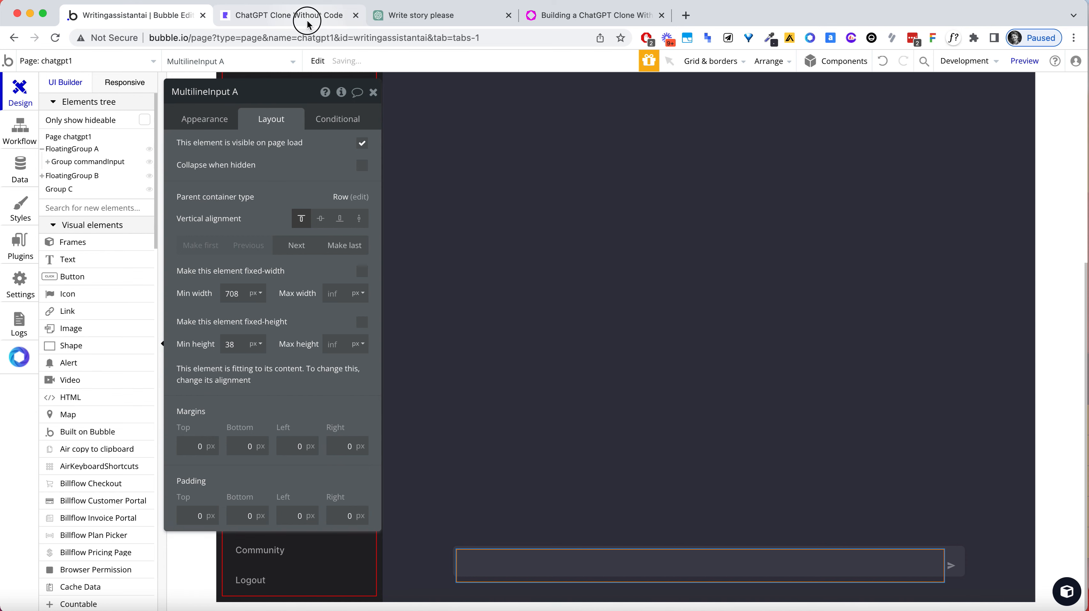
pyautogui.click(304, 37)
pyautogui.press('Return')
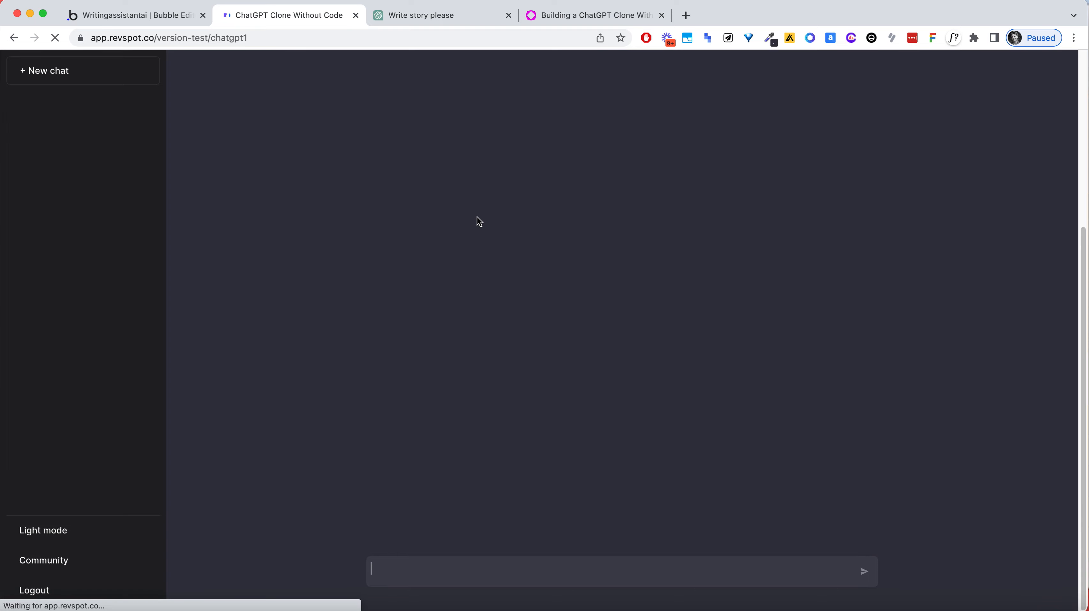
# Try placeholder letters in the preview's message input, clear them, and enter "this is a test"
pyautogui.write('dddd')
pyautogui.press('super+a')
pyautogui.press('BackSpace')
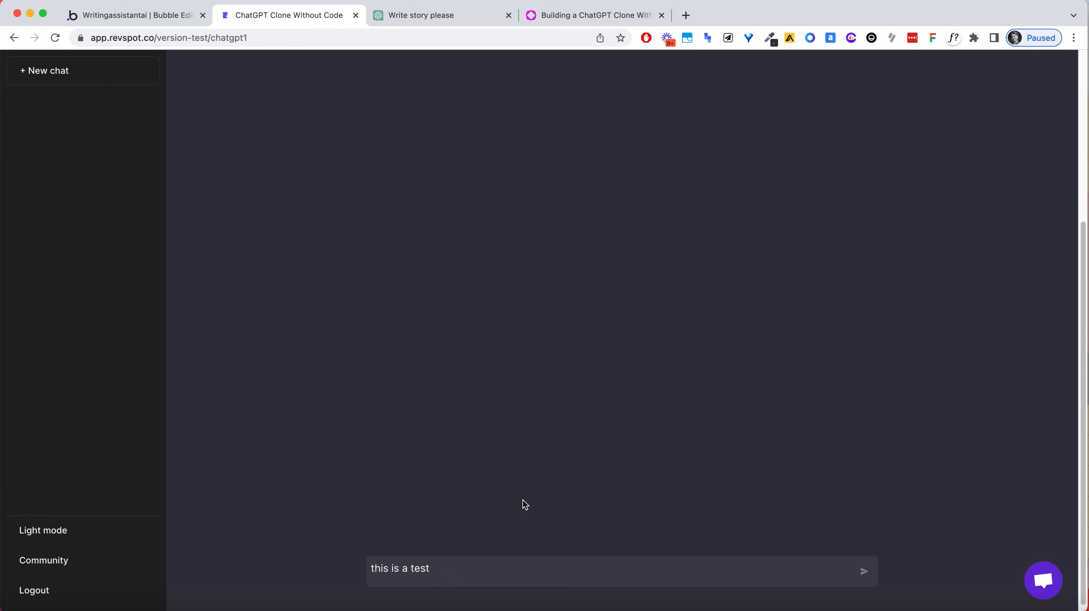
# Switch to the ChatGPT page, turn off the WhatFont overlay, and compare its message input with the one in the app preview
pyautogui.click(402, 21)
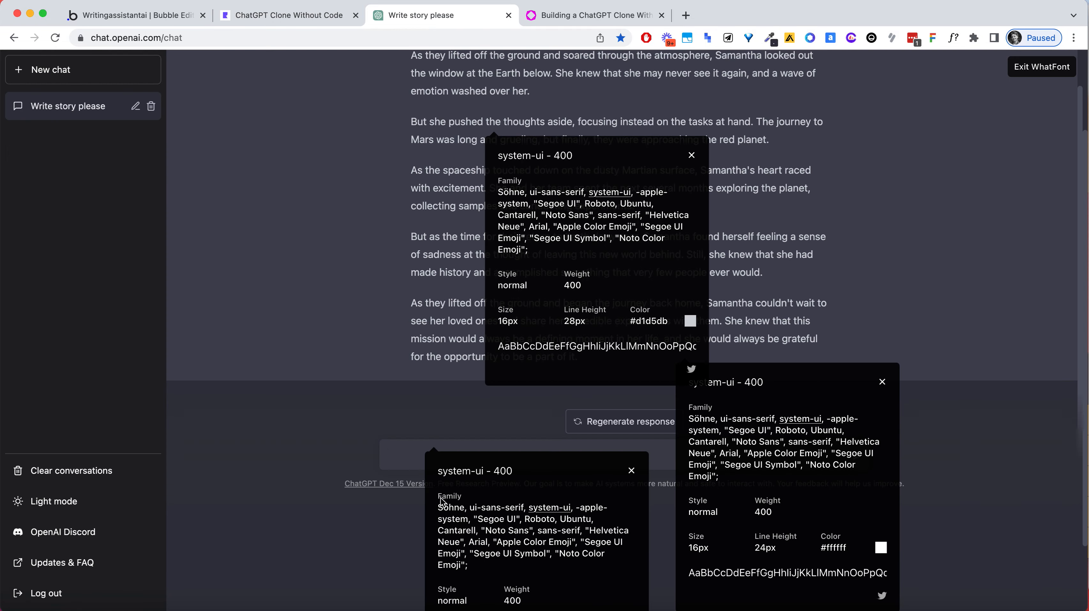
pyautogui.click(433, 401)
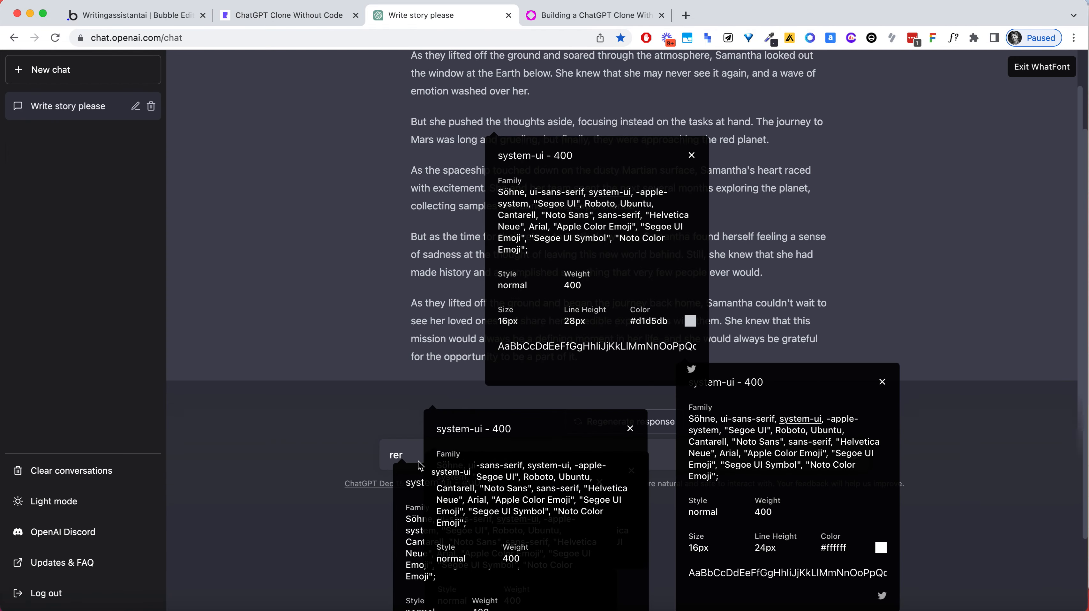
pyautogui.click(953, 37)
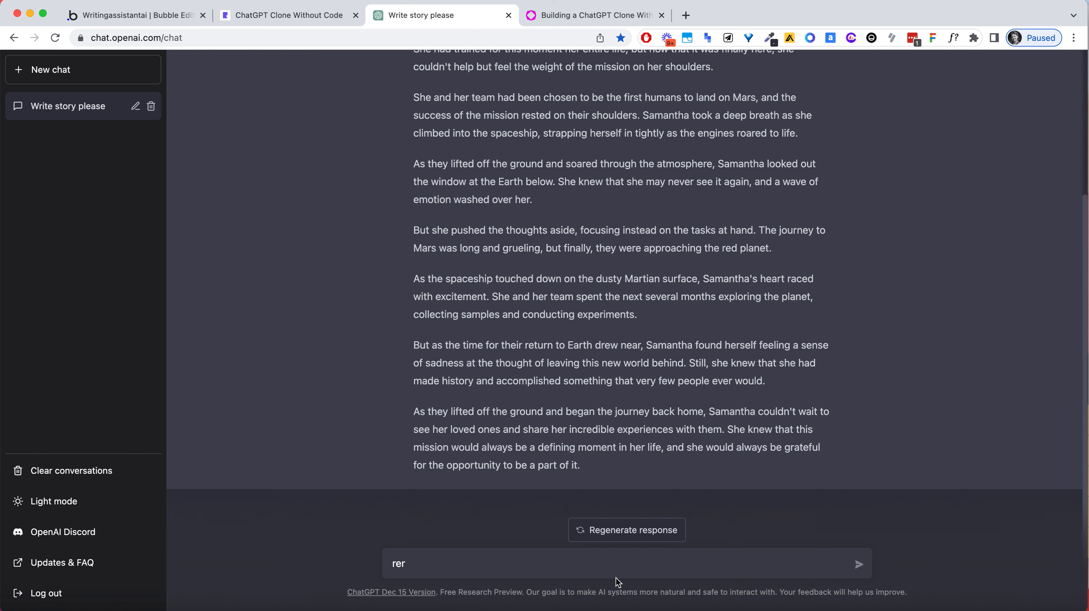
pyautogui.click(315, 23)
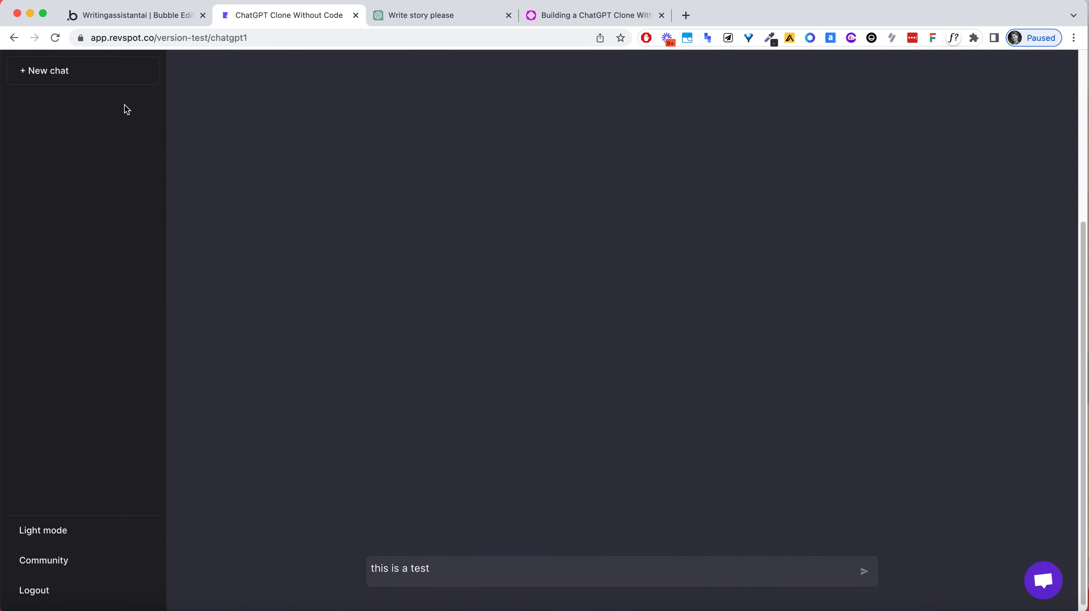
# Return to the Bubble editor and set the multiline input's minimum height to 30 px
pyautogui.click(126, 20)
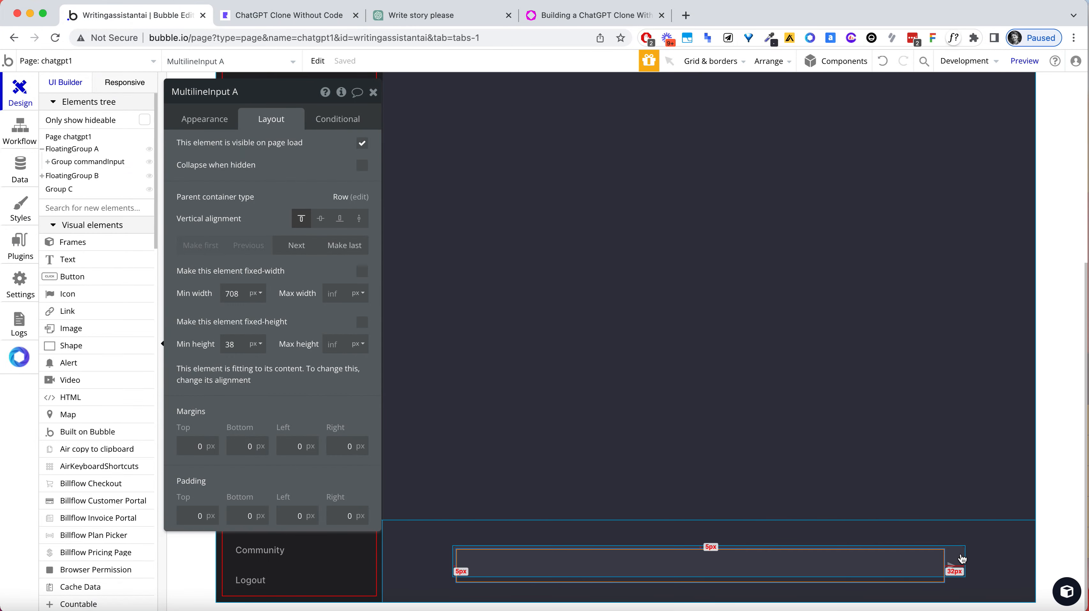
pyautogui.doubleClick(229, 344)
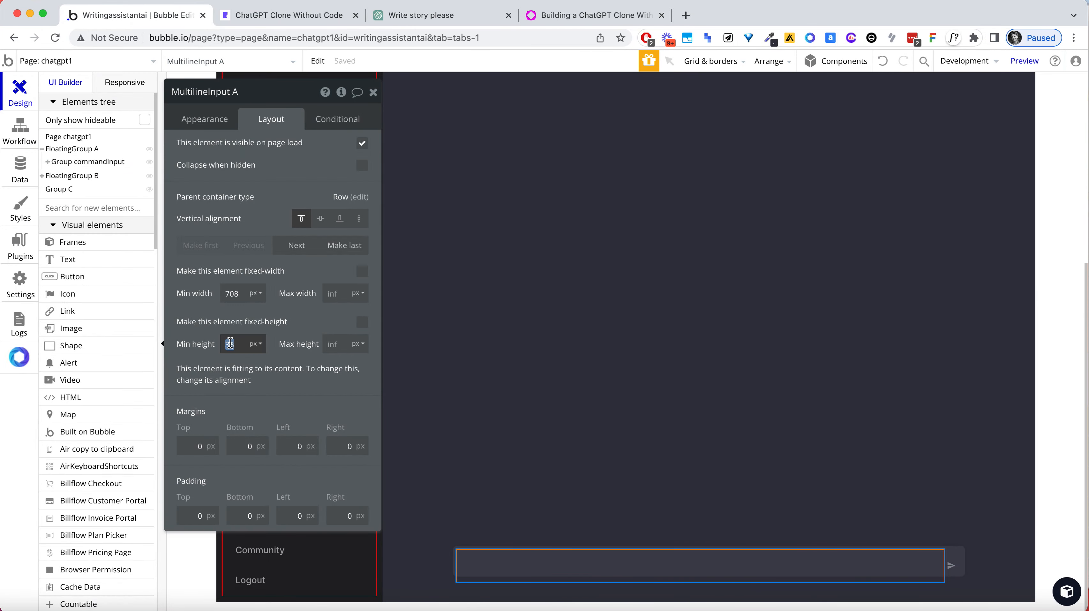
pyautogui.write('30')
pyautogui.press('Tab')
# Set the multiline input's line spacing to 1 and review its remaining appearance settings
pyautogui.moveTo(181, 125); pyautogui.dragTo(187, 125)
pyautogui.click(217, 123)
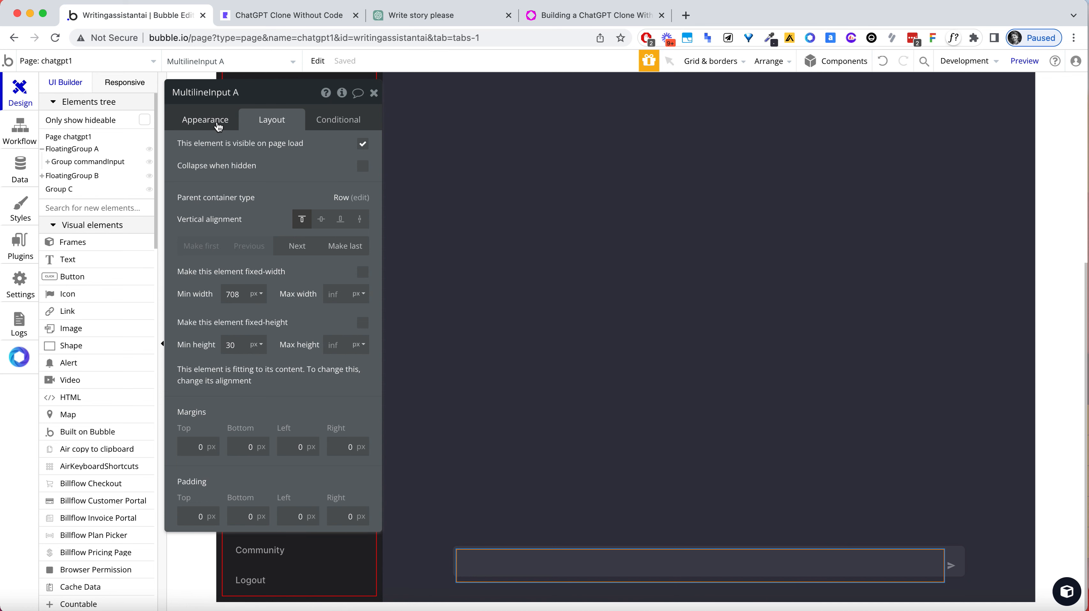
pyautogui.click(285, 506)
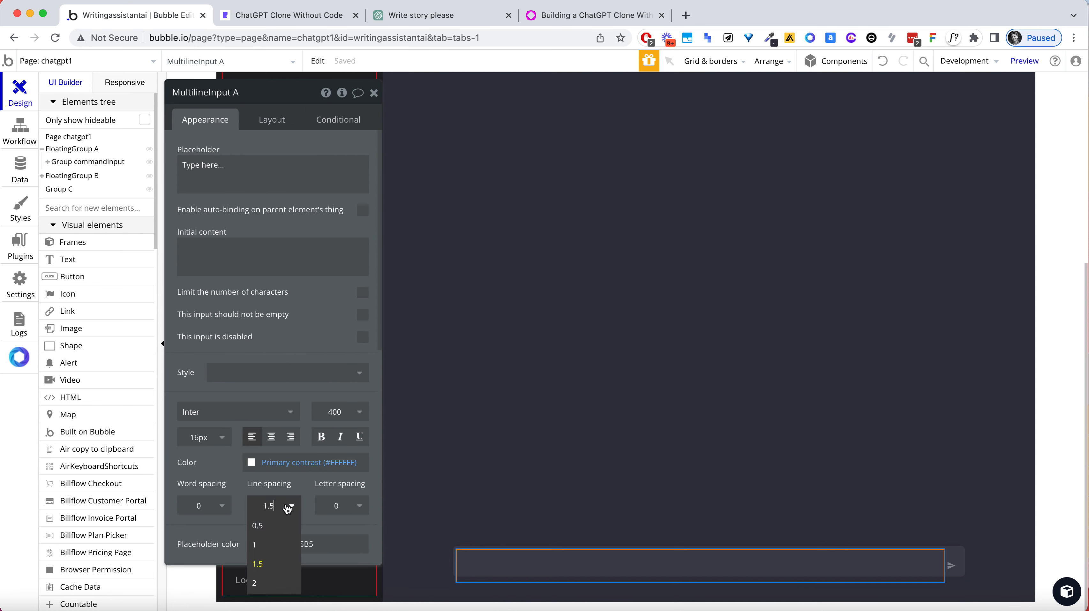
pyautogui.click(268, 542)
pyautogui.scroll(-1, 233, 530)
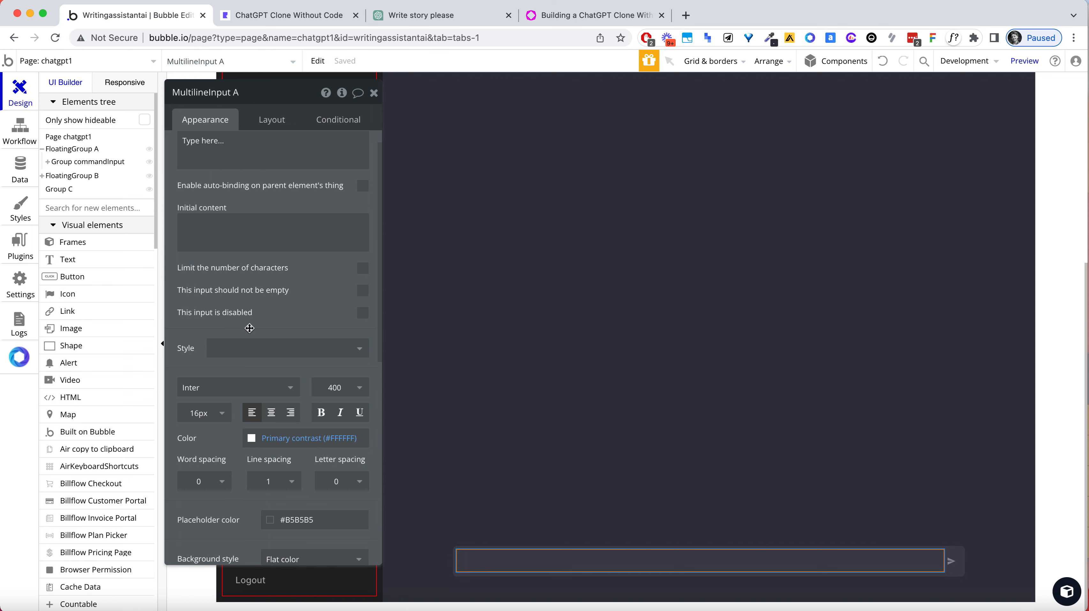
pyautogui.scroll(-6, 248, 331)
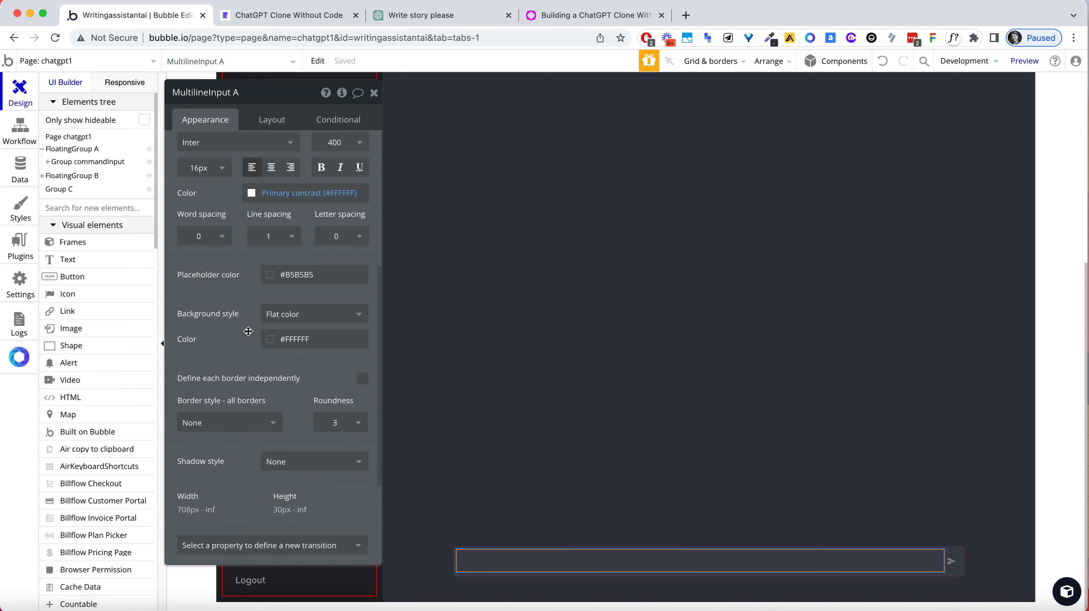
pyautogui.scroll(-2, 248, 330)
pyautogui.scroll(1, 245, 331)
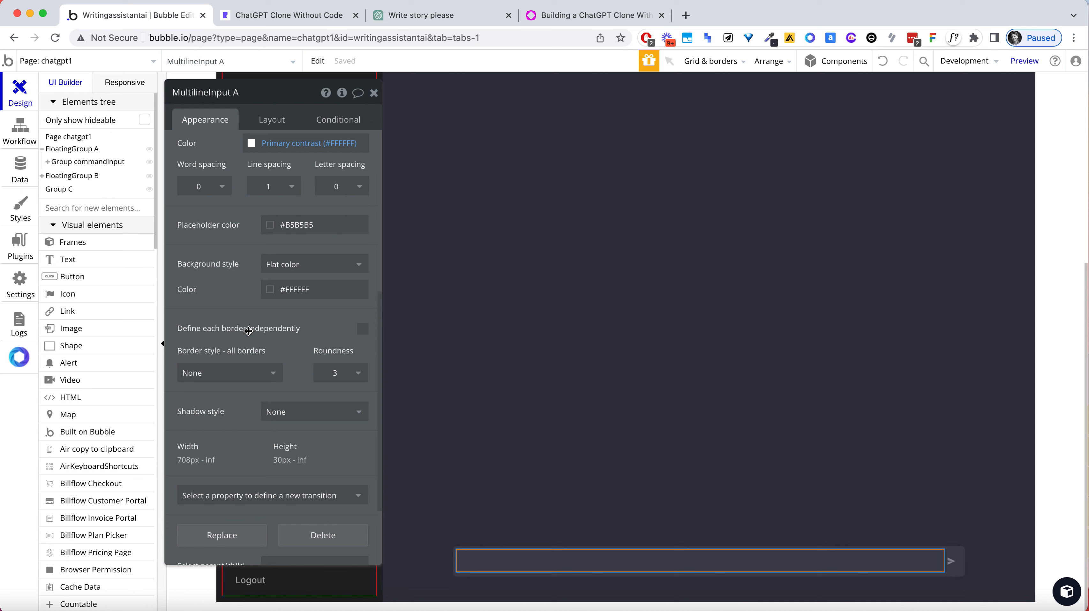
pyautogui.scroll(7, 245, 331)
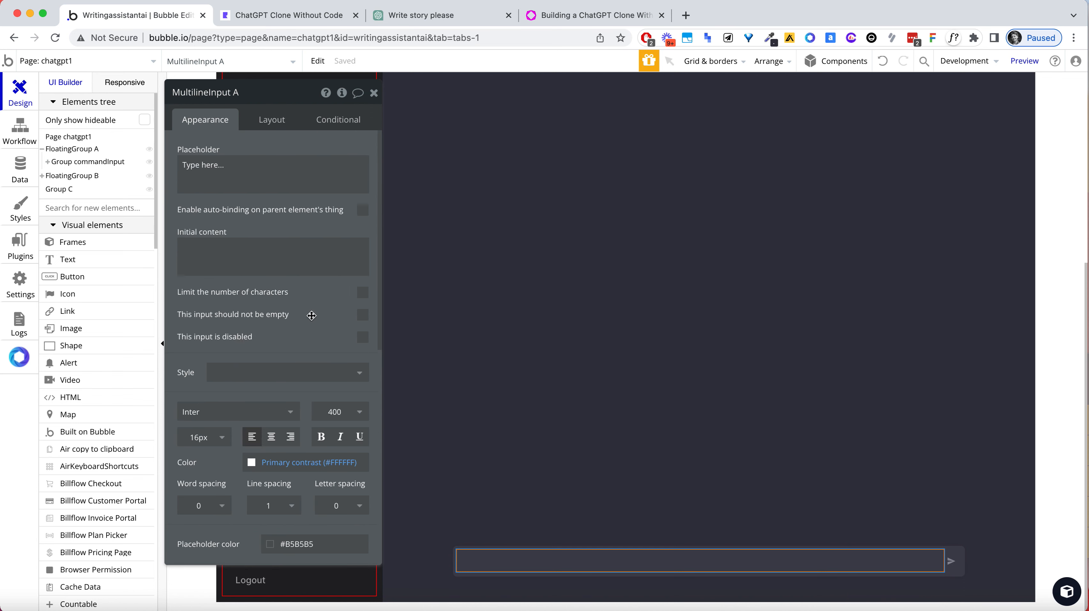
# Set the fixed height of Group A, which holds the message input, to 40 px
pyautogui.click(961, 552)
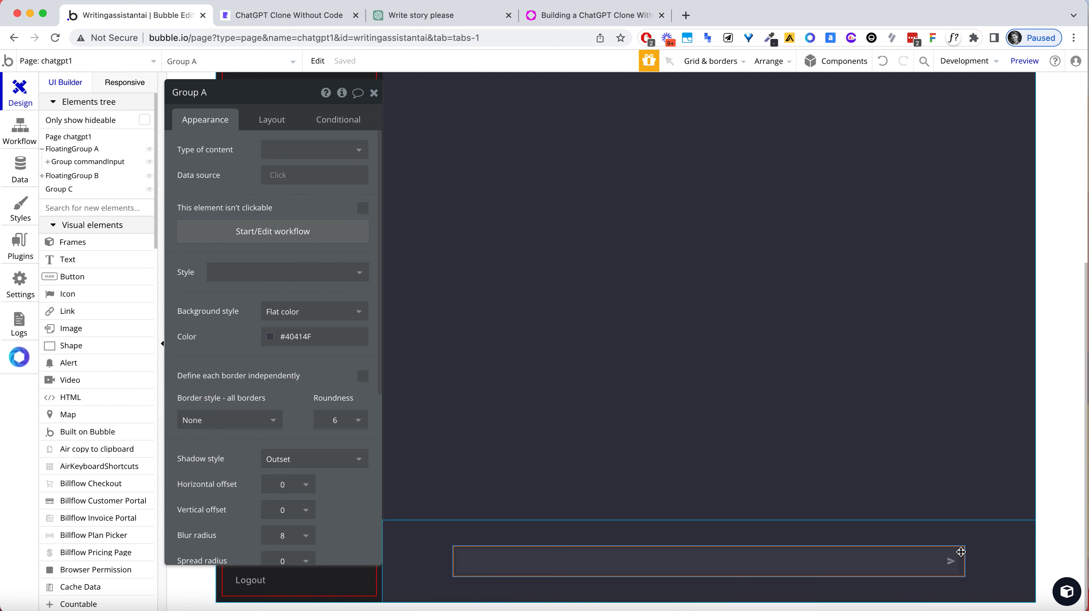
pyautogui.click(267, 124)
pyautogui.click(239, 430)
pyautogui.press('BackSpace')
pyautogui.write('0')
pyautogui.press('Tab')
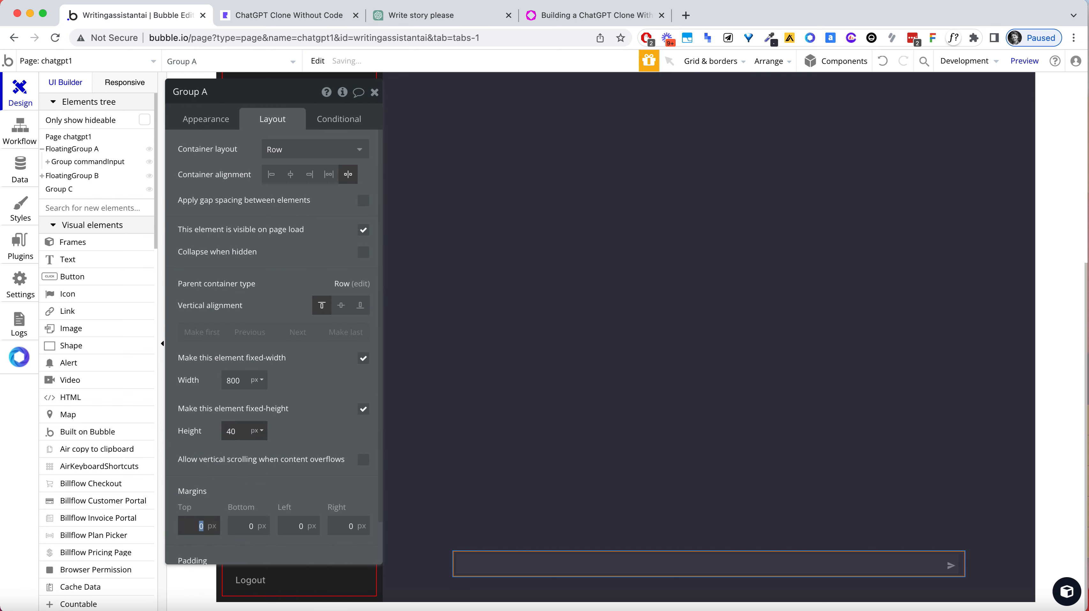
# Make the multiline input fixed-height at 30 px and reload the app preview
pyautogui.click(514, 566)
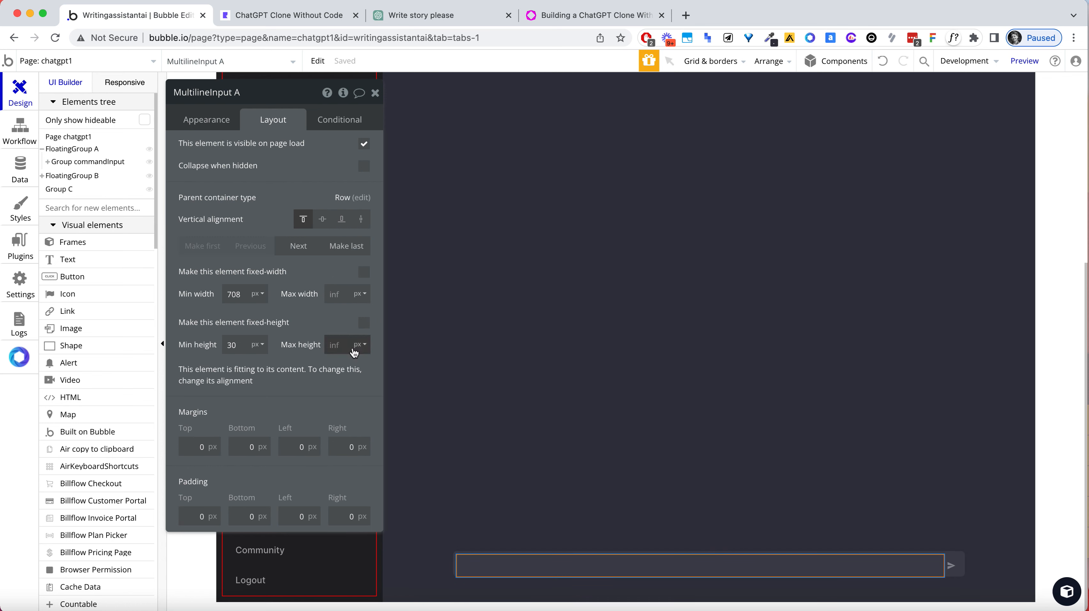
pyautogui.click(365, 328)
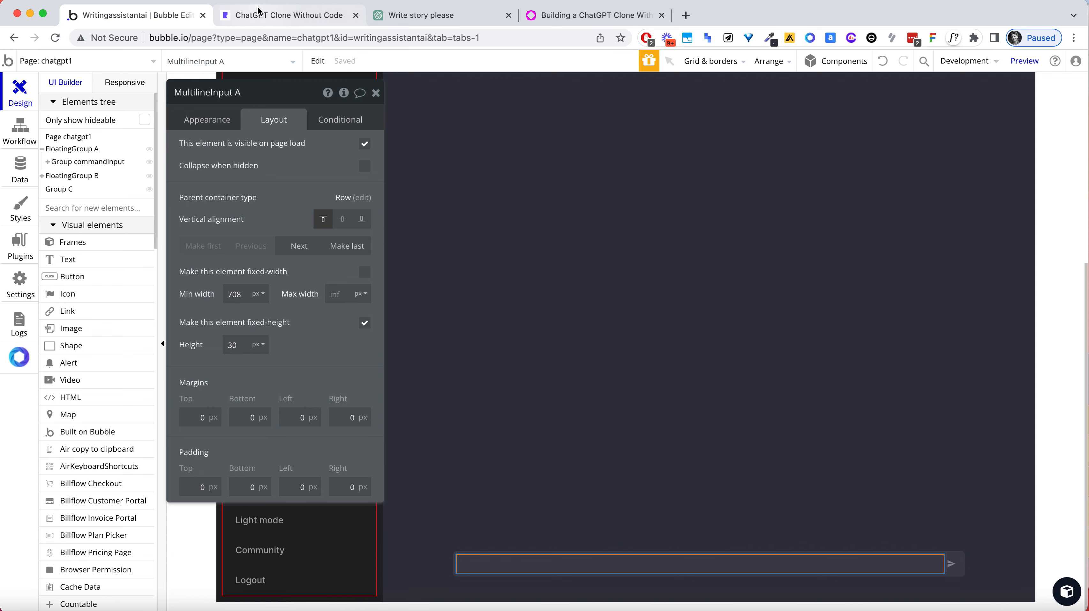
pyautogui.click(263, 15)
pyautogui.click(262, 38)
pyautogui.press('Return')
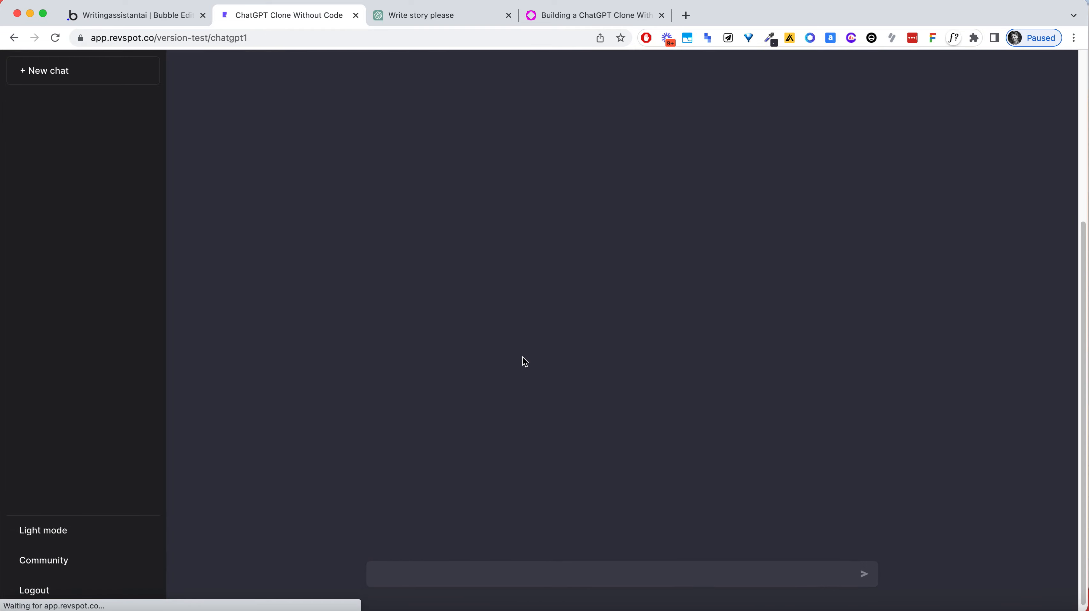
# Compare ChatGPT's message input with the preview's and place the cursor in the preview's input
pyautogui.click(449, 15)
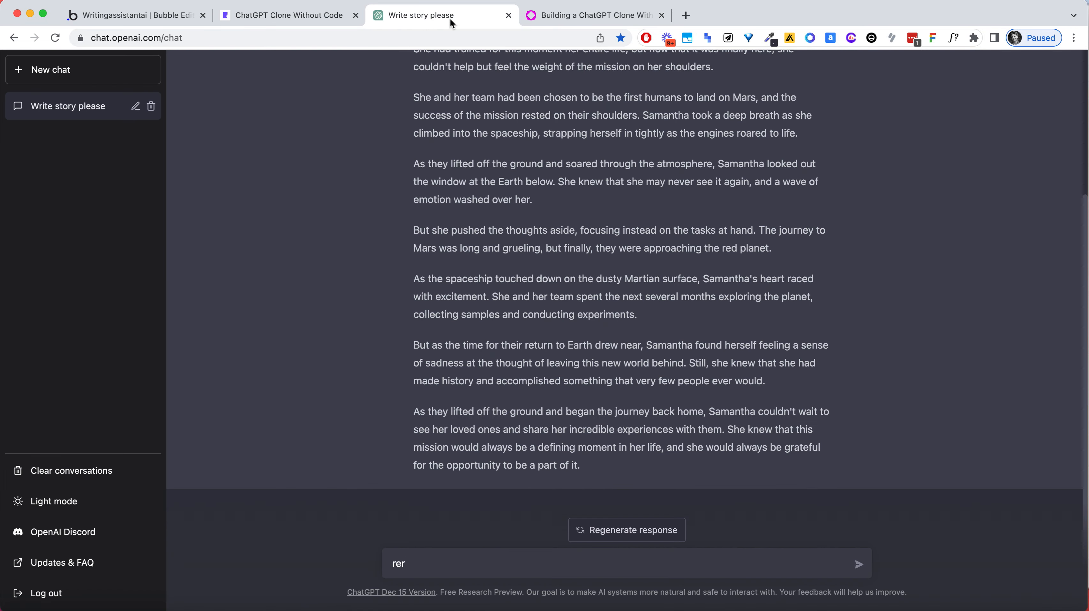
pyautogui.click(279, 7)
pyautogui.click(412, 575)
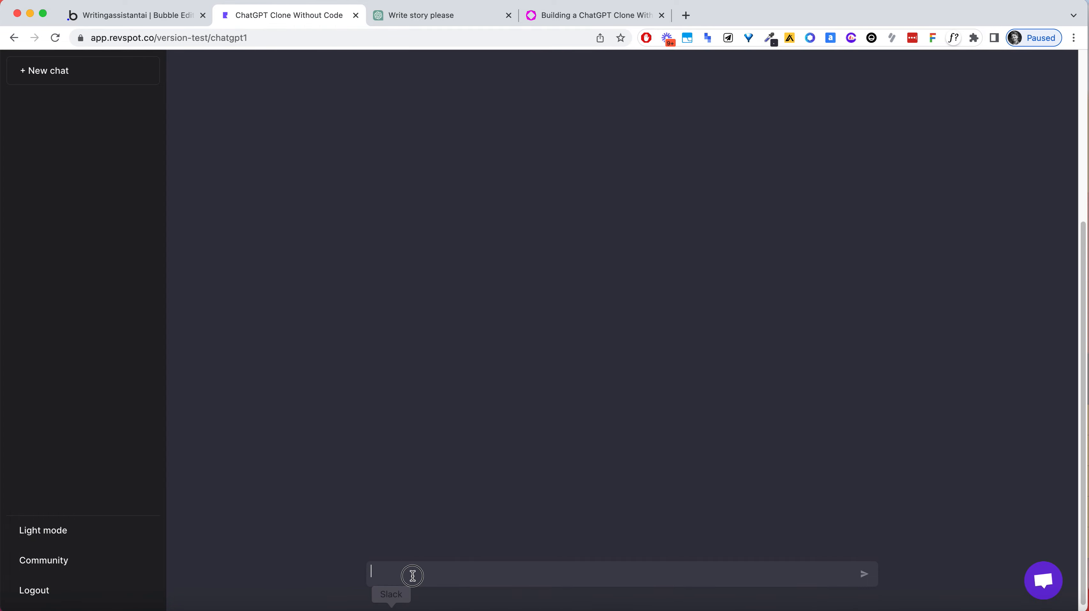
# Return to the Bubble editor and set Group A's fixed height to 45 px
pyautogui.click(189, 17)
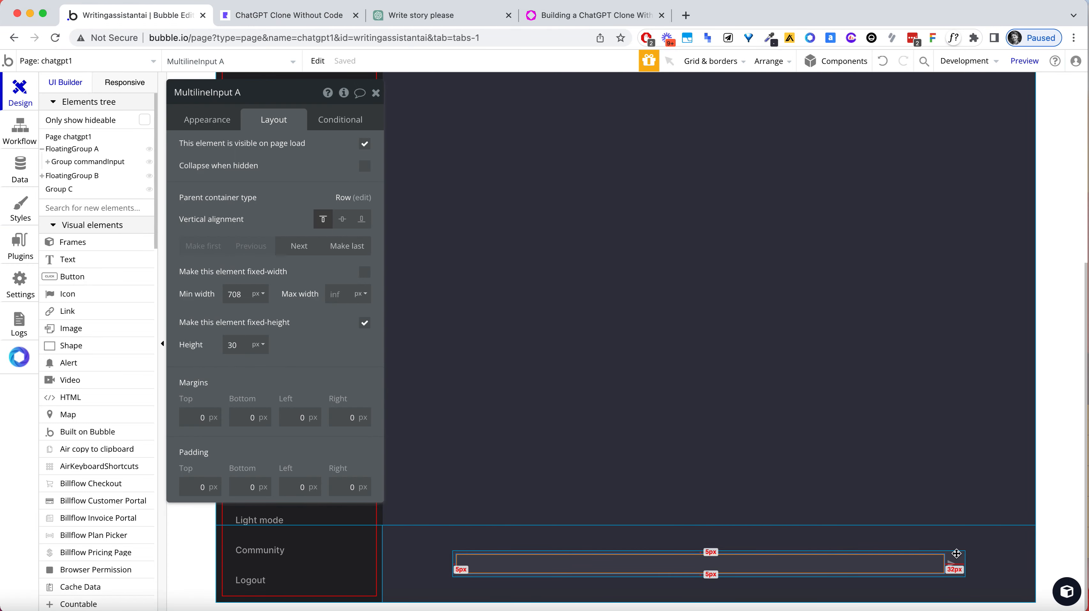
pyautogui.click(956, 553)
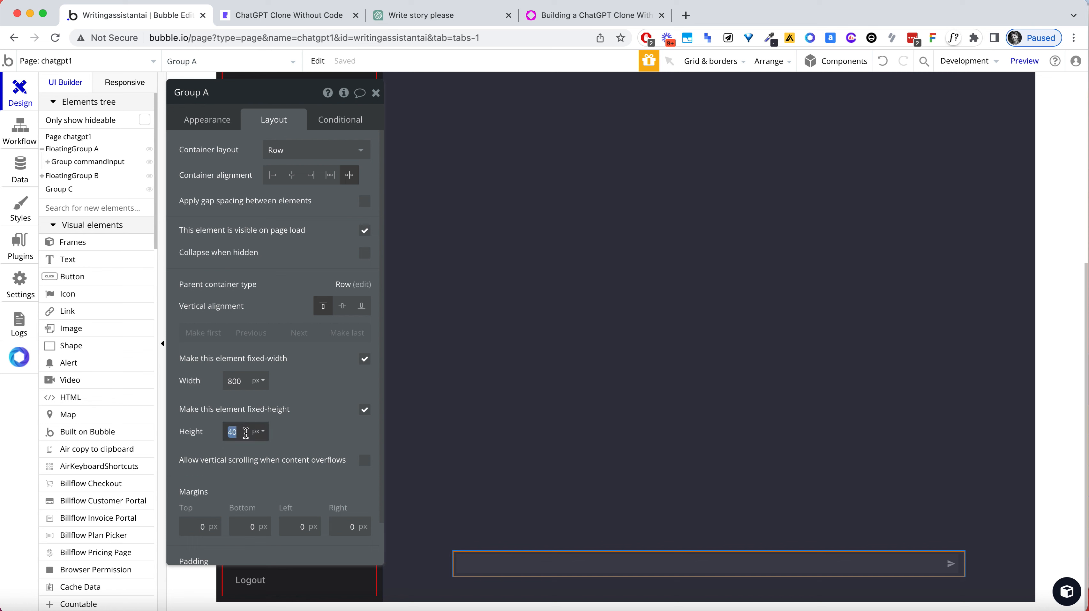
pyautogui.click(471, 561)
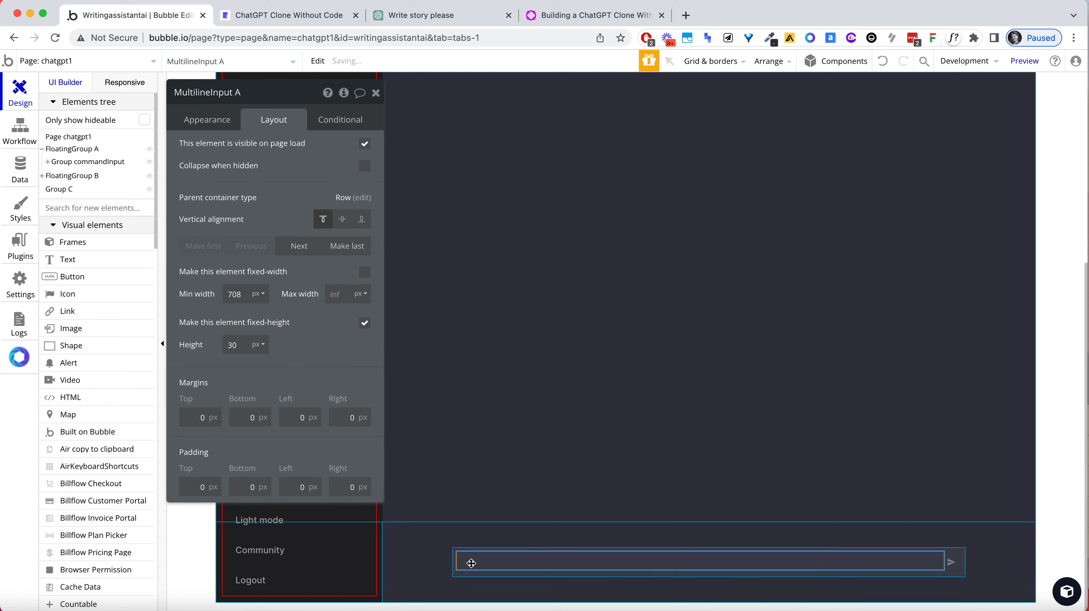
# Set the left padding of Group A to 8 px
pyautogui.click(955, 555)
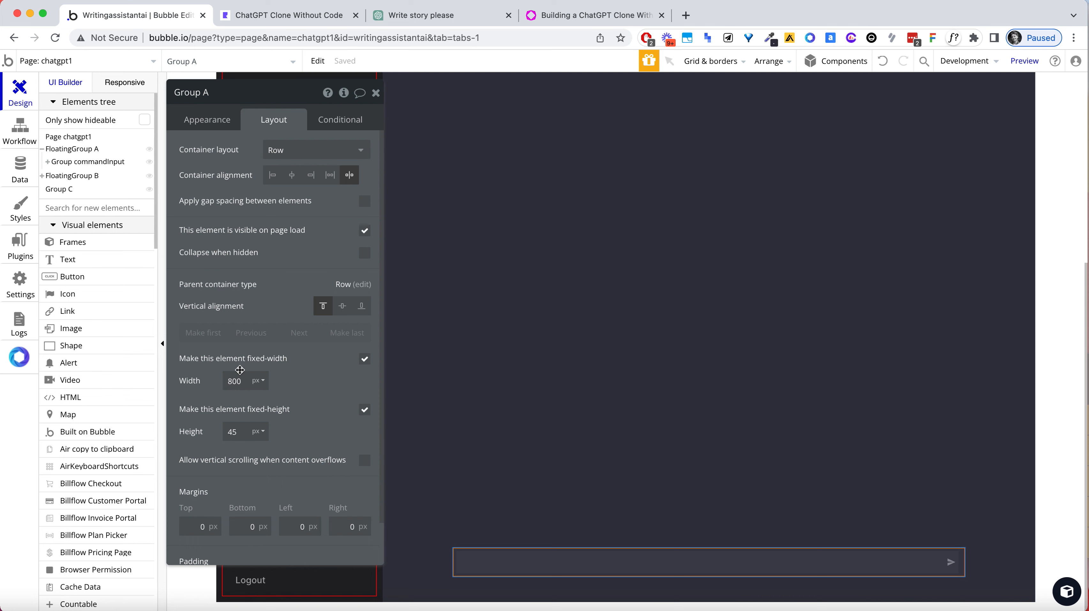
pyautogui.scroll(-2, 241, 428)
pyautogui.click(295, 549)
pyautogui.write('8')
pyautogui.press('Tab')
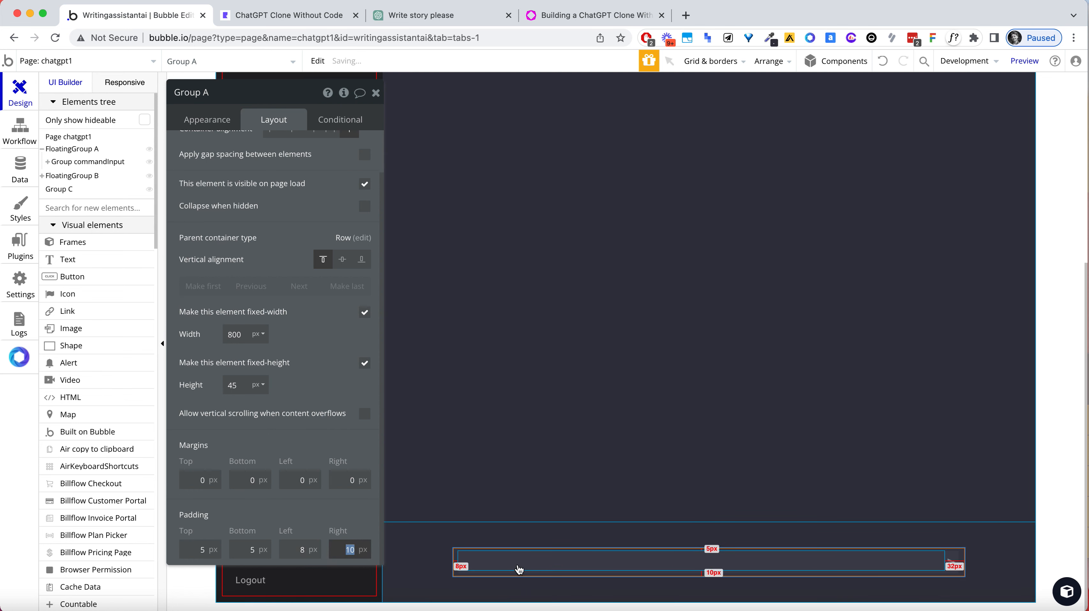
# Give the multiline input a non-fixed height with a 40 px minimum, and set Group A's top and bottom padding to 4 px
pyautogui.click(518, 567)
pyautogui.click(519, 574)
pyautogui.scroll(-5, 273, 470)
pyautogui.click(200, 549)
pyautogui.write('4')
pyautogui.press('Tab')
pyautogui.write('4')
pyautogui.press('Tab')
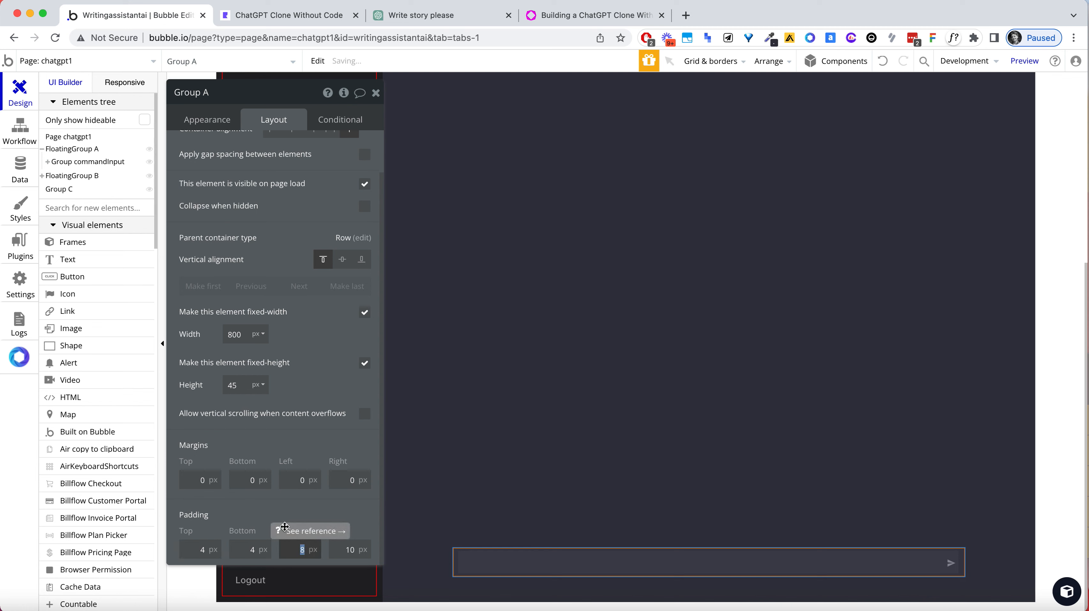
# Set the multiline input's line spacing to 1.5
pyautogui.click(529, 557)
pyautogui.click(532, 558)
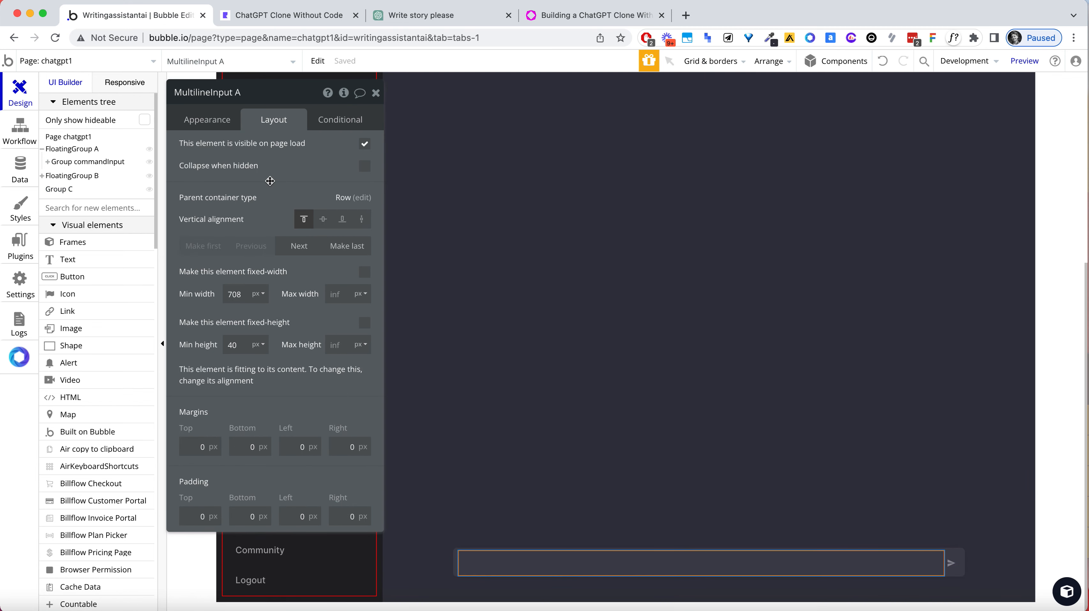
pyautogui.click(216, 124)
pyautogui.scroll(-1, 260, 306)
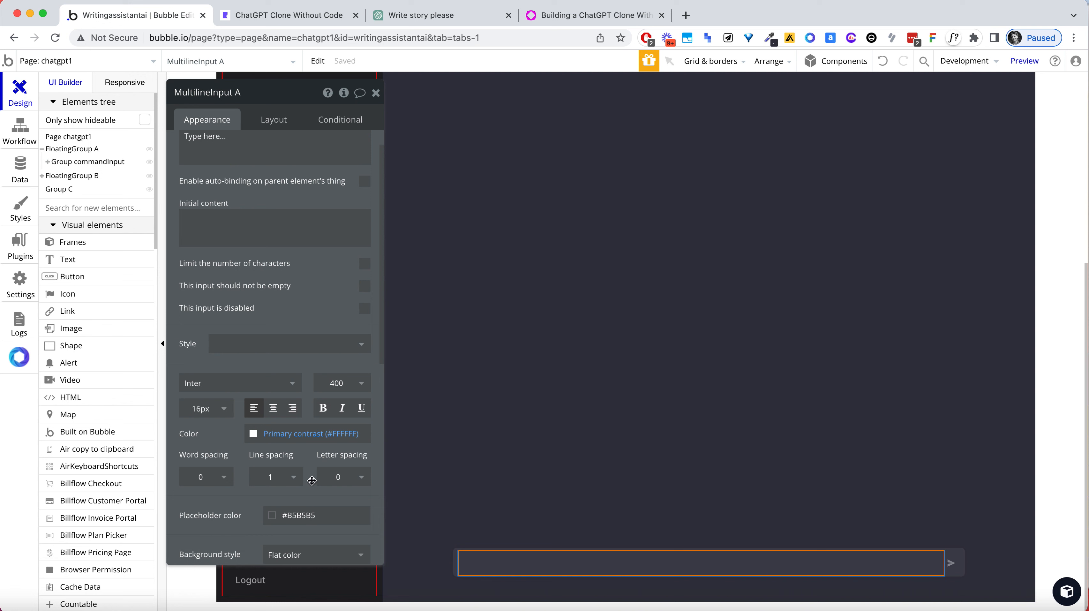
pyautogui.click(287, 476)
pyautogui.click(275, 541)
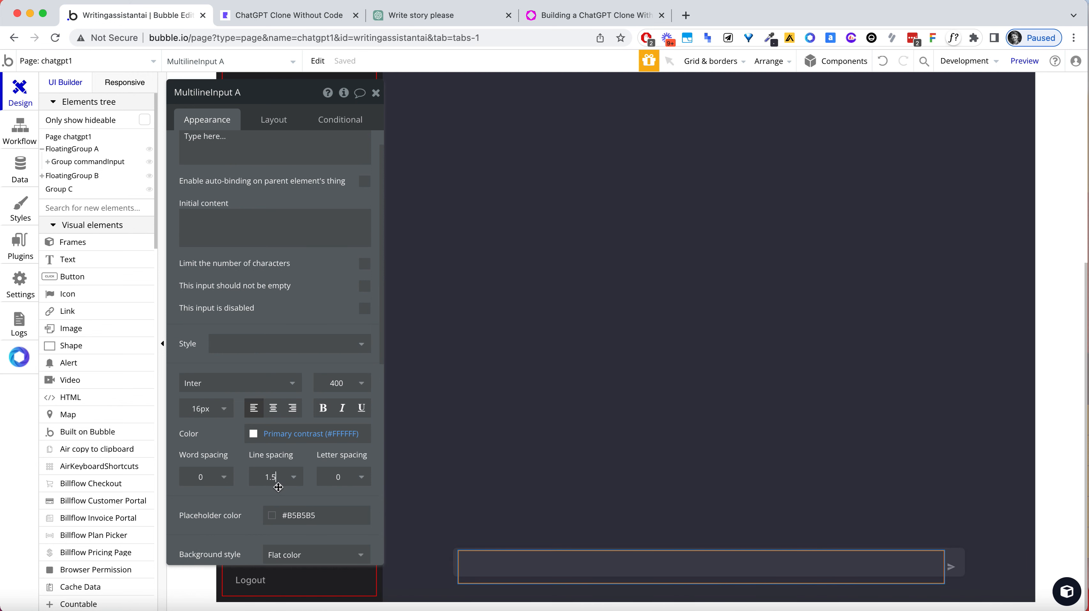
# Switch to the app preview, reload it, and place the cursor in the message input to check its text position
pyautogui.click(299, 18)
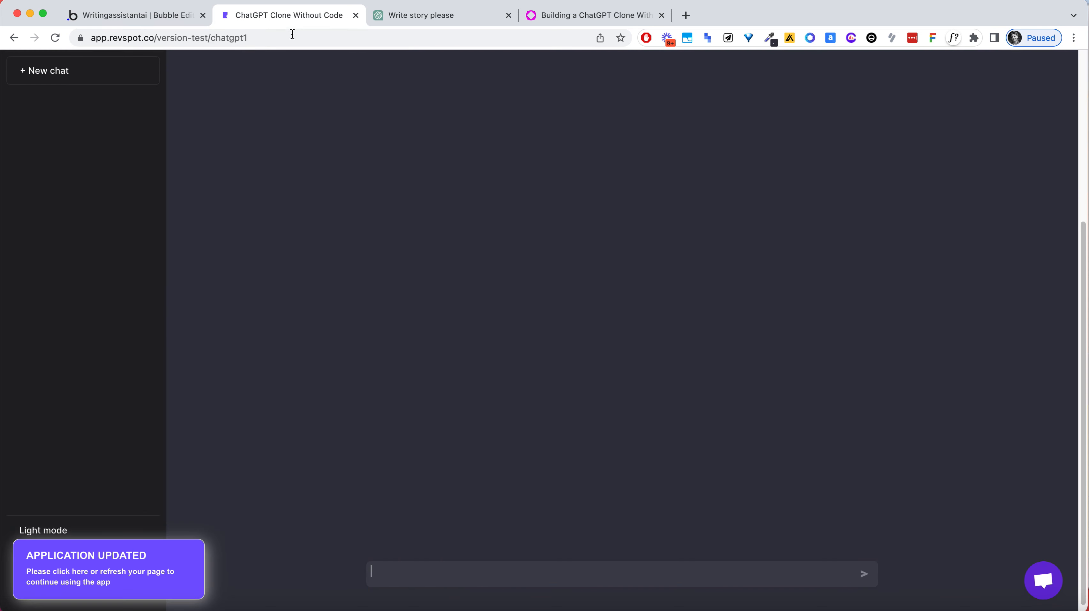
pyautogui.click(292, 36)
pyautogui.press('Return')
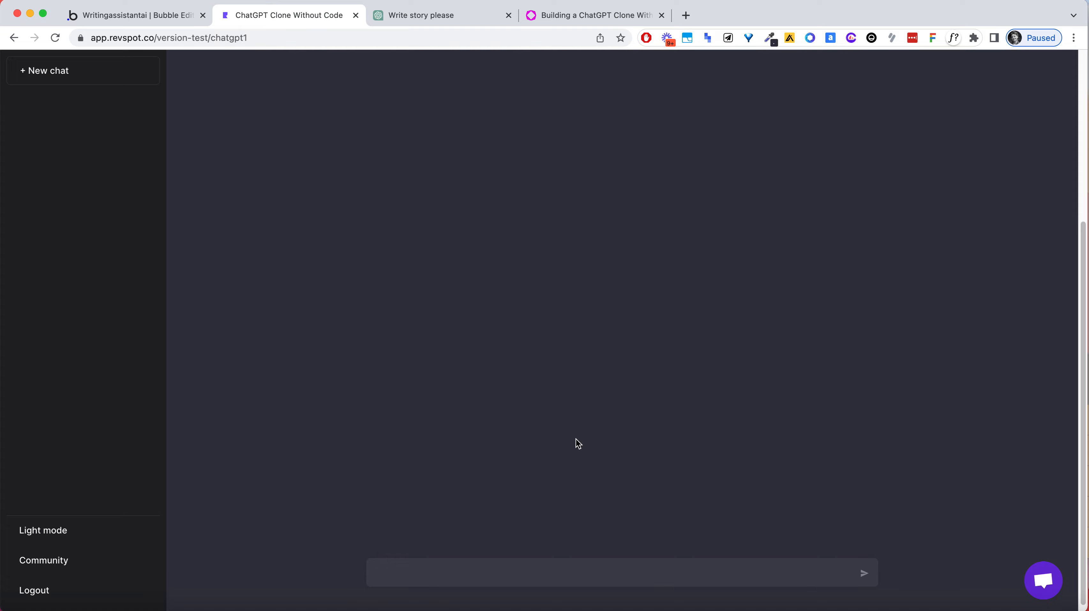
pyautogui.click(383, 570)
# Return to the Bubble editor and center the multiline input vertically within its parent group
pyautogui.click(137, 15)
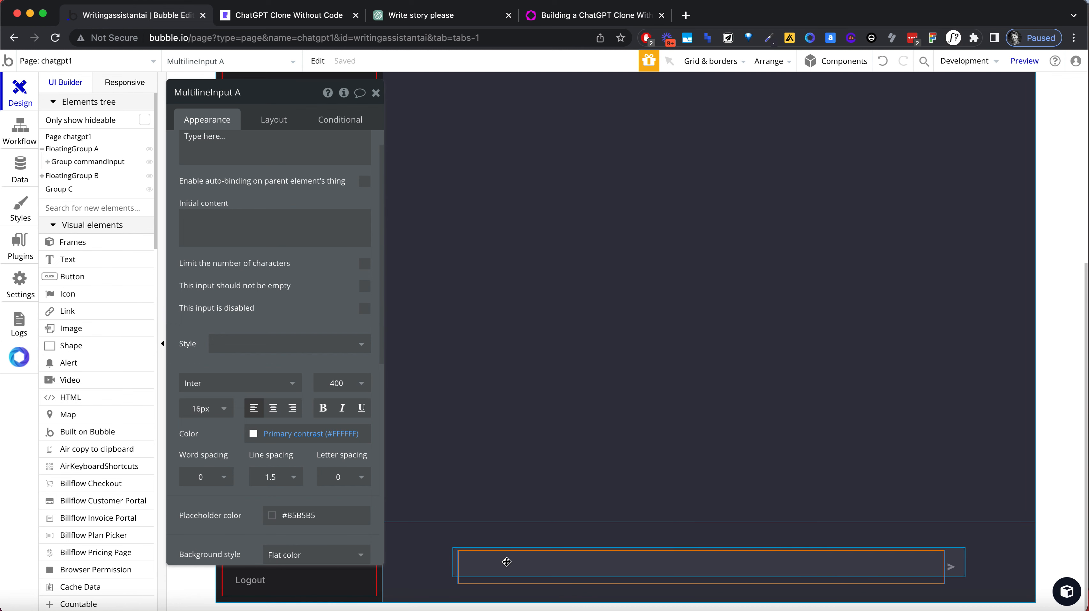
pyautogui.click(274, 120)
pyautogui.click(323, 219)
# Reload the app preview to check the message input's vertical alignment
pyautogui.click(341, 21)
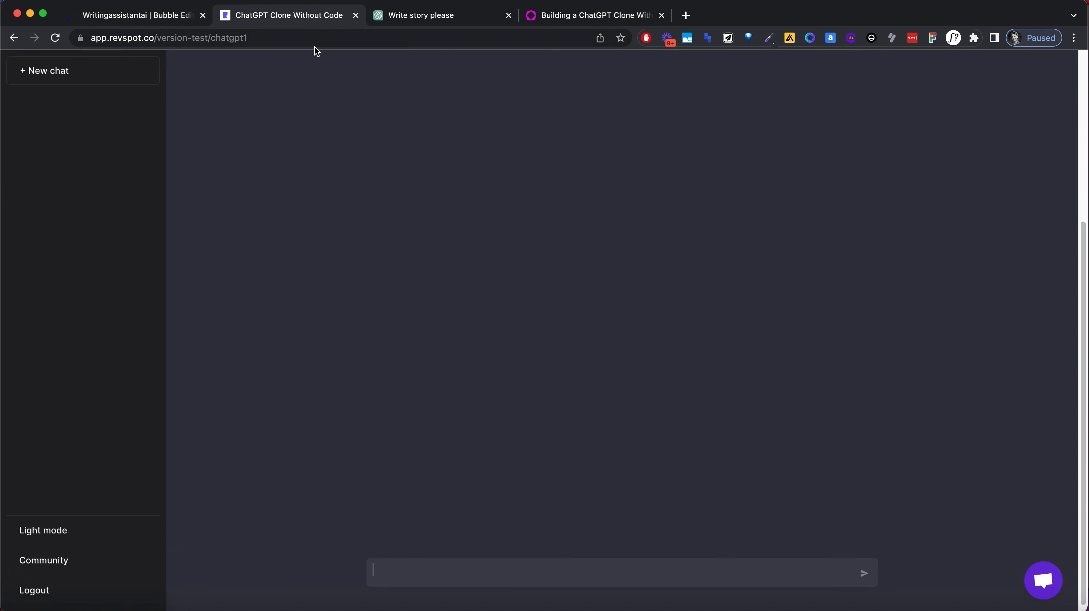
pyautogui.click(318, 39)
pyautogui.press('Return')
# Return to the Bubble editor and center Group A vertically within its parent container
pyautogui.click(164, 18)
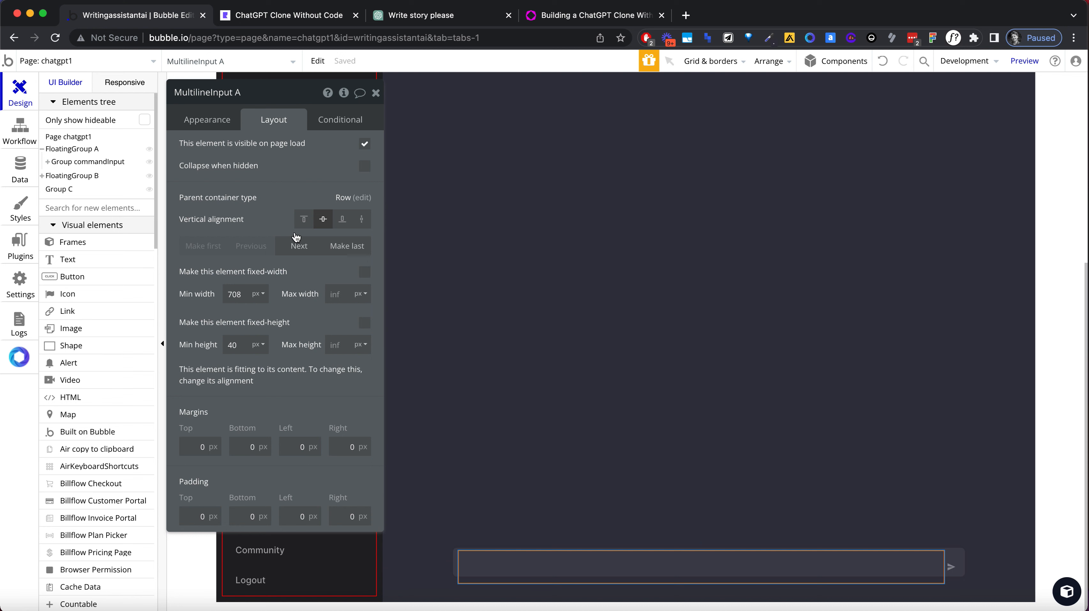
pyautogui.click(455, 558)
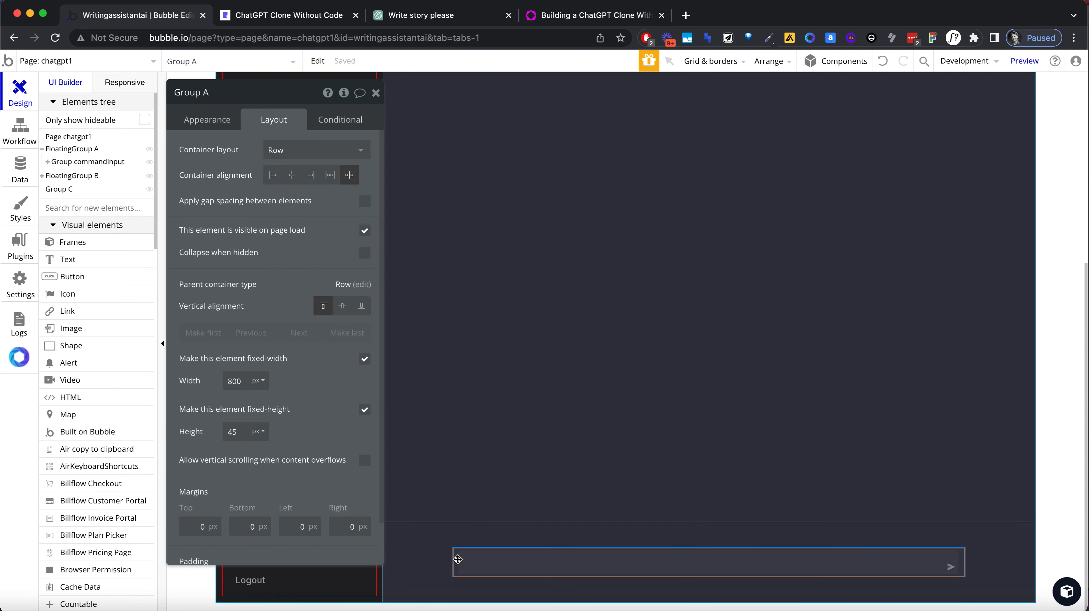
pyautogui.click(343, 305)
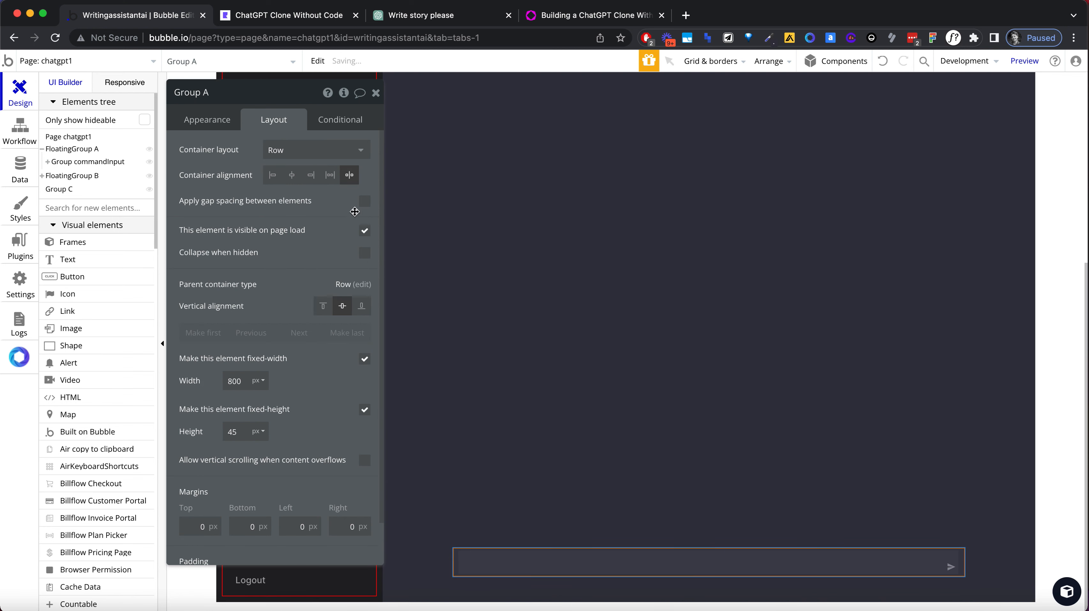
# Reload the app preview and enter "why are you not in tze middle" in the message input
pyautogui.click(307, 16)
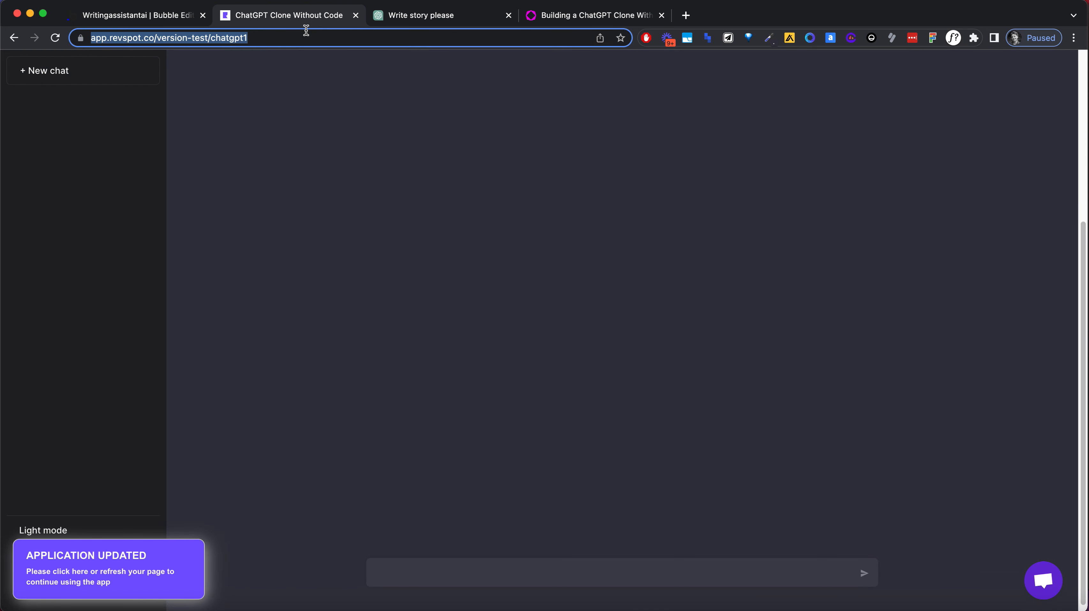
pyautogui.press('Return')
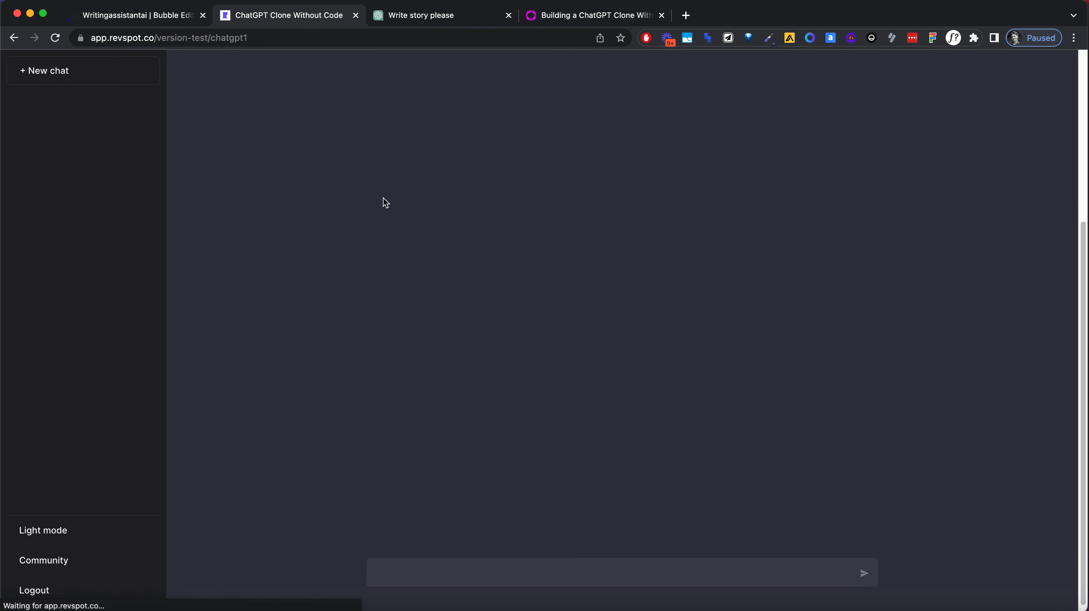
pyautogui.click(400, 568)
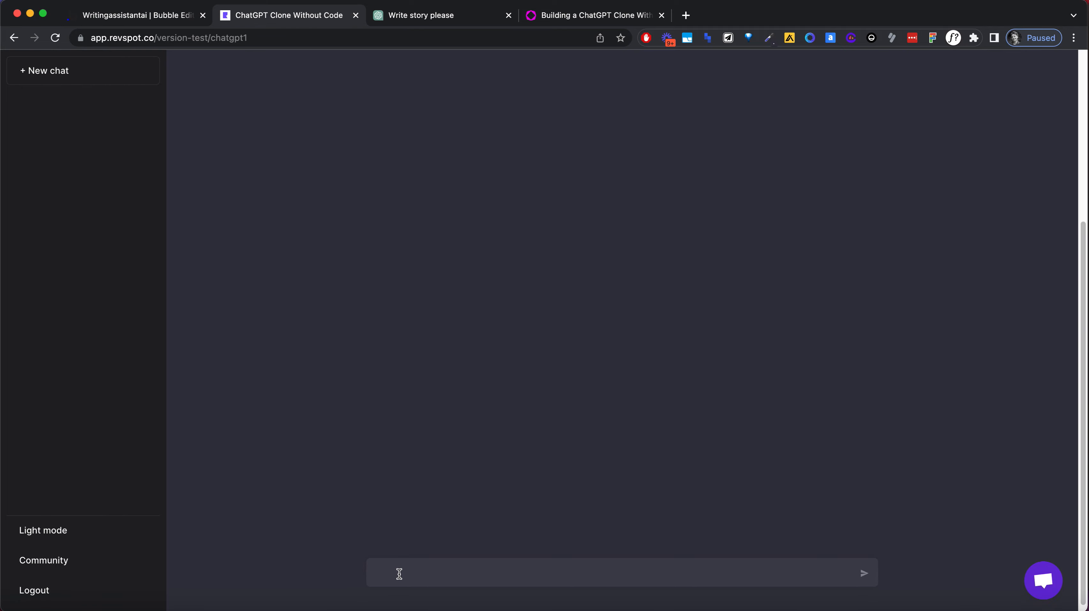
pyautogui.write('why are you not th')
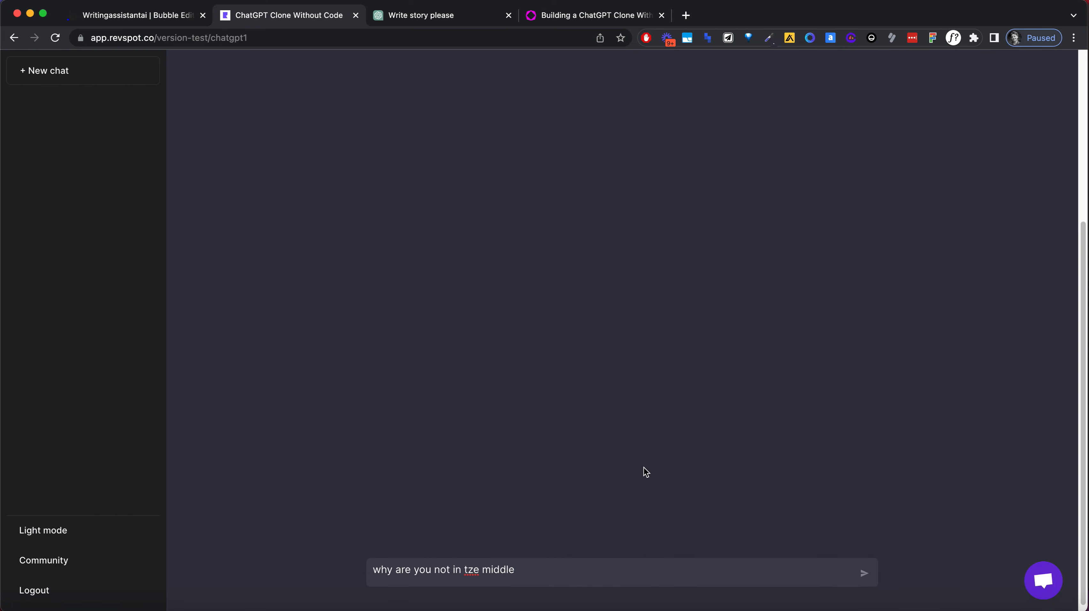
# Copy the sample sentence and paste it repeatedly into the message input to check how it handles multiple lines
pyautogui.tripleClick(567, 574)
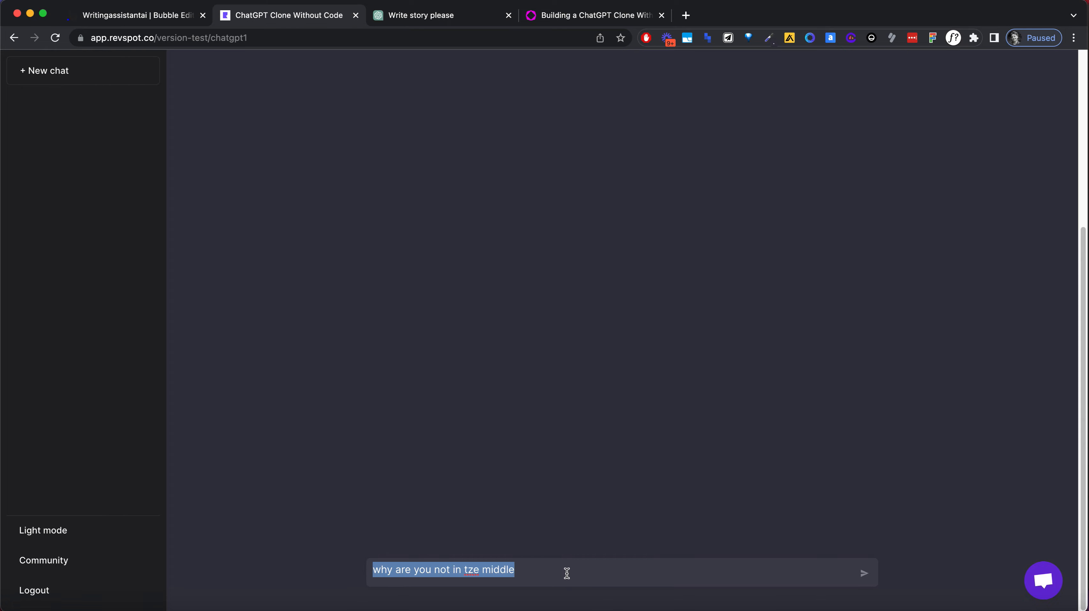
pyautogui.hotkey('ctrl', 'c')
pyautogui.hotkey('ctrl', 'v')
pyautogui.hotkey('ctrl', 'v')
pyautogui.hotkey('ctrl', 'v')
pyautogui.hotkey('ctrl', 'v')
pyautogui.hotkey('ctrl', 'v')
pyautogui.hotkey('ctrl', 'v')
pyautogui.hotkey('ctrl', 'v')
pyautogui.hotkey('ctrl', 'v')
pyautogui.hotkey('ctrl', 'v')
pyautogui.hotkey('ctrl', 'v')
pyautogui.hotkey('ctrl', 'v')
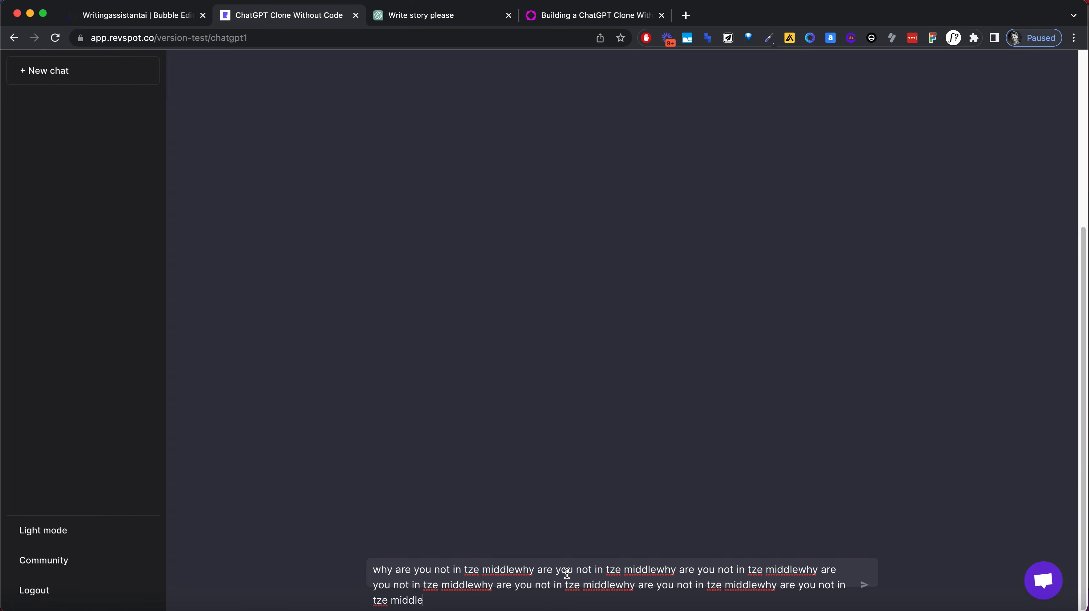
pyautogui.hotkey('ctrl', 'v')
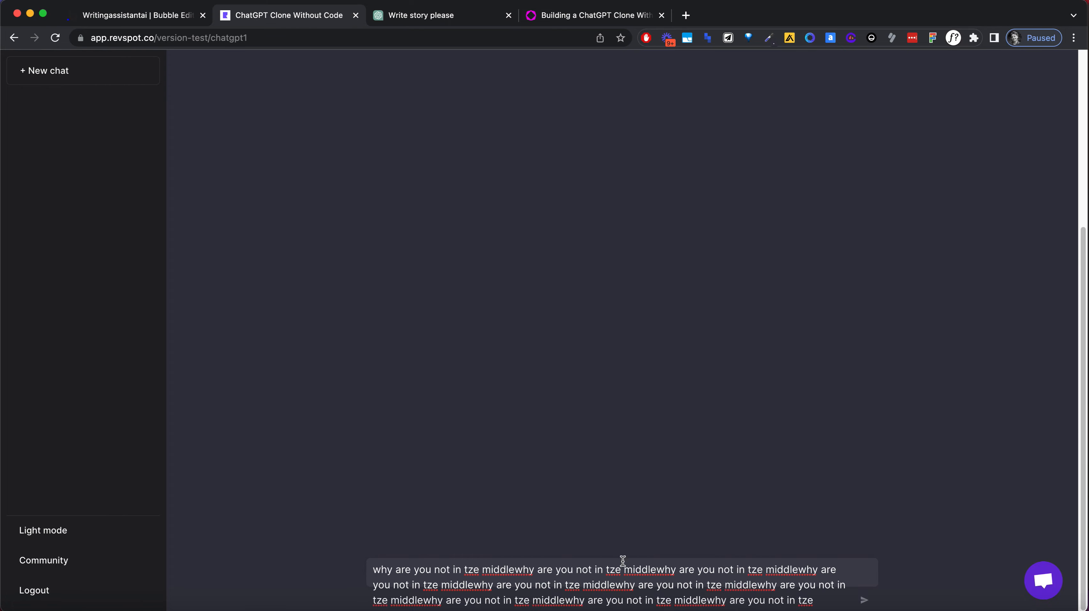
pyautogui.scroll(10, 639, 506)
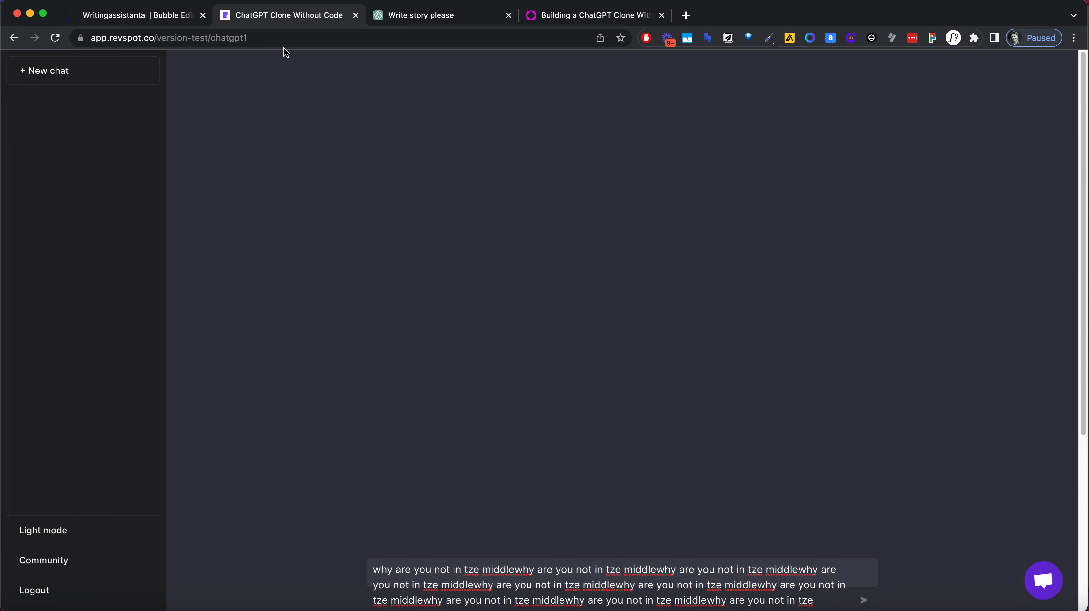
# Return to the Bubble editor and change Group A's container layout to Align to parent
pyautogui.click(154, 17)
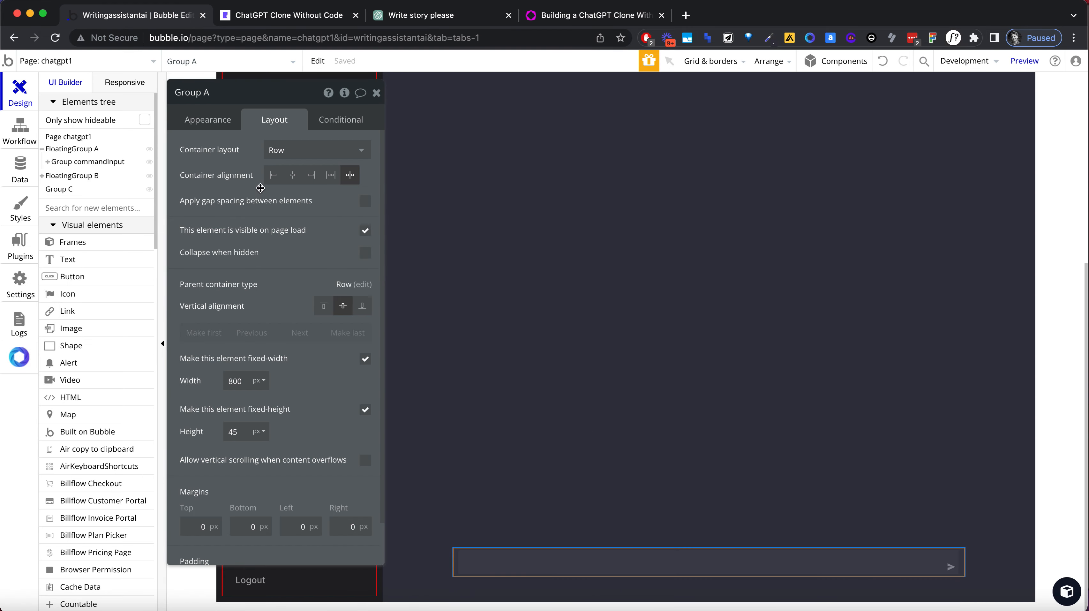
pyautogui.click(529, 564)
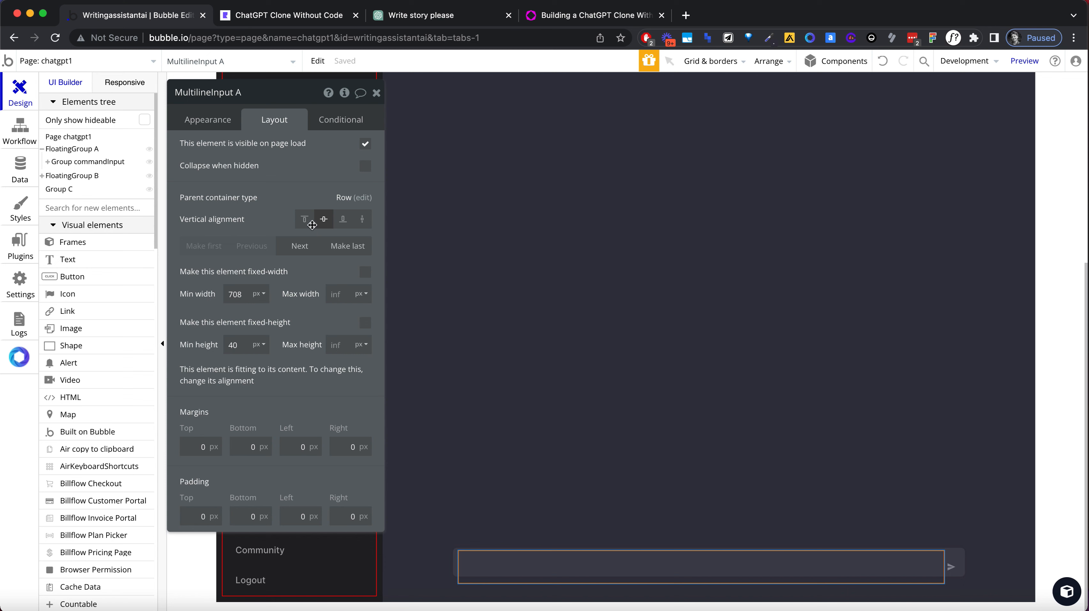
pyautogui.click(341, 198)
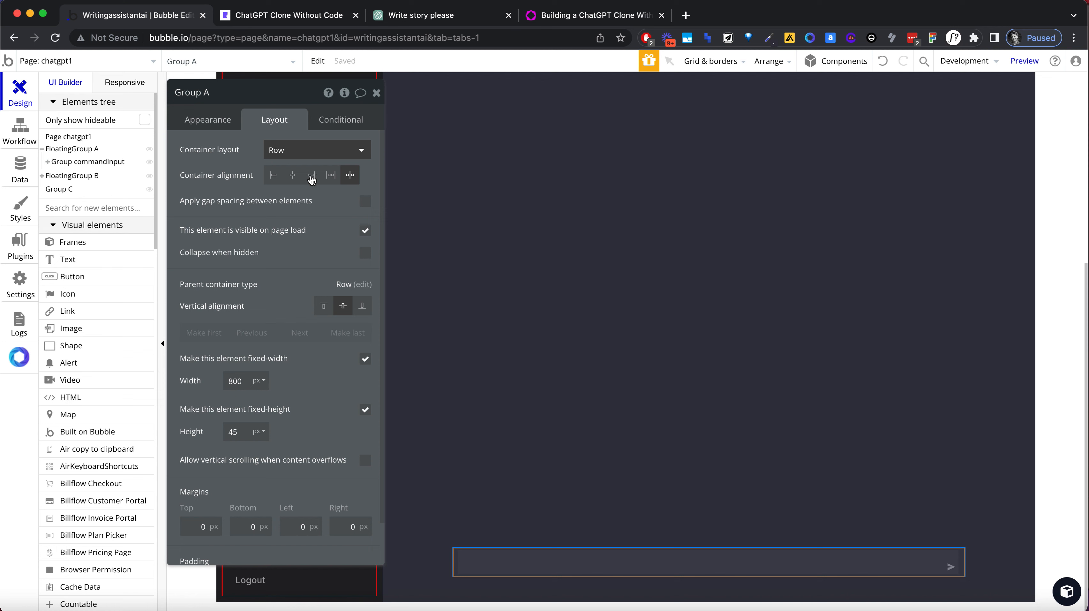
pyautogui.click(307, 151)
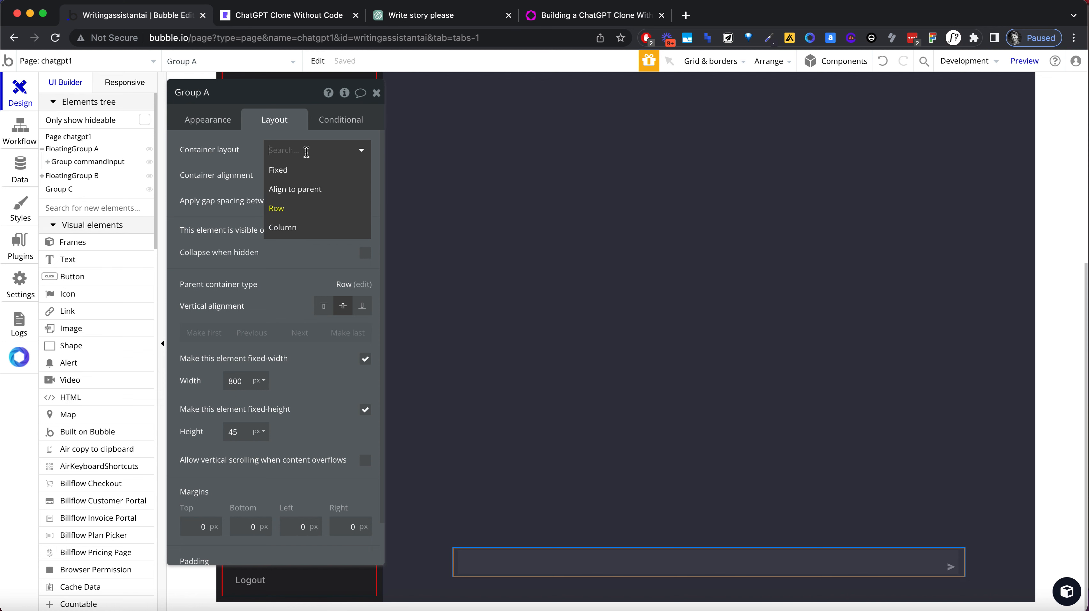
pyautogui.click(307, 191)
pyautogui.click(486, 565)
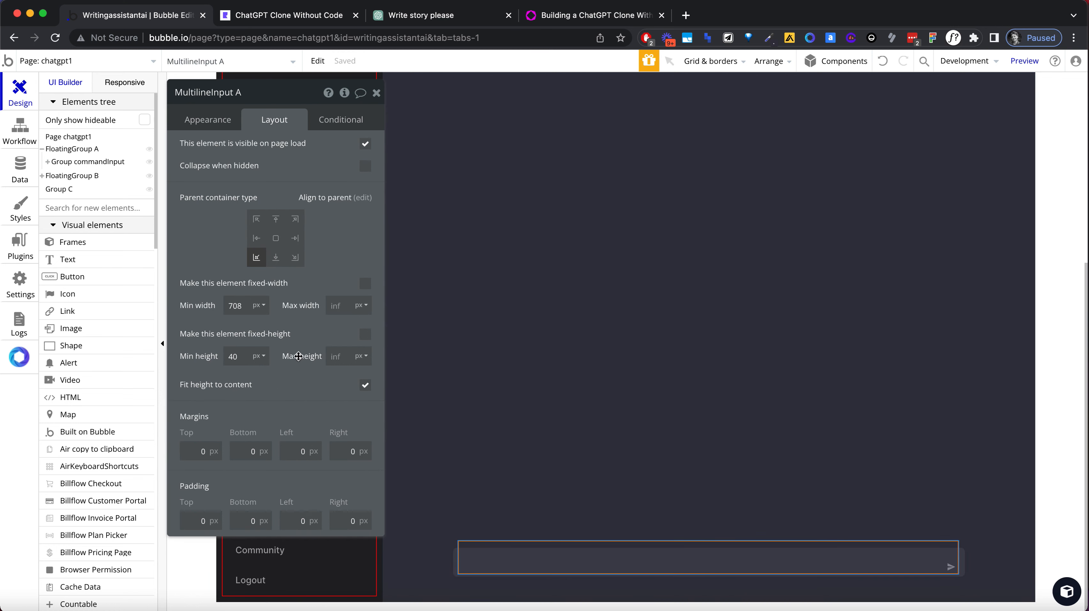
pyautogui.click(364, 386)
pyautogui.click(365, 386)
# Turn off the fixed height on Group A, the container around the message input
pyautogui.click(455, 561)
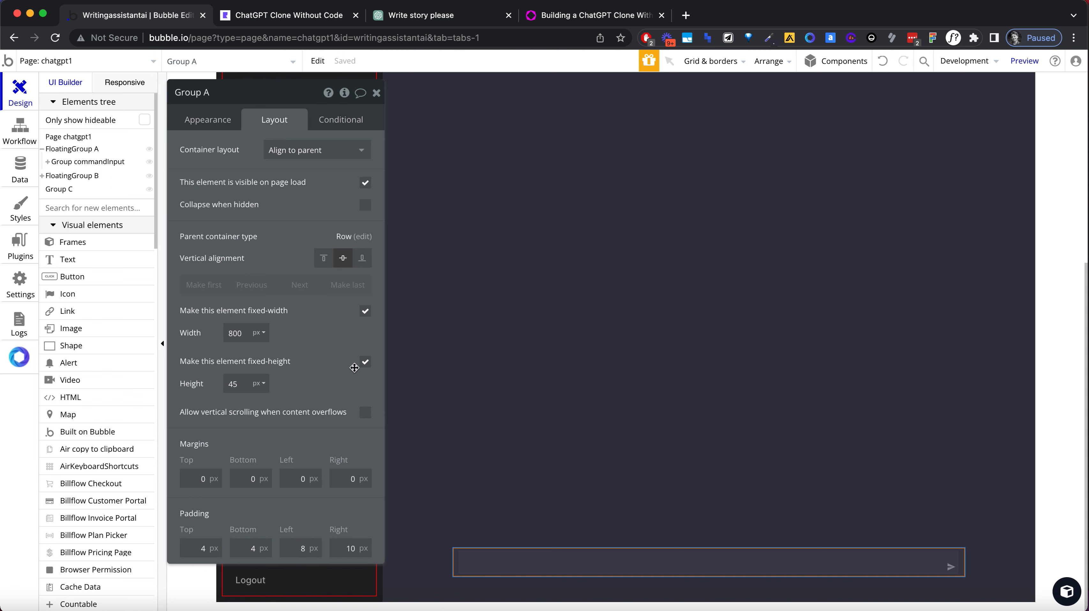
pyautogui.click(364, 363)
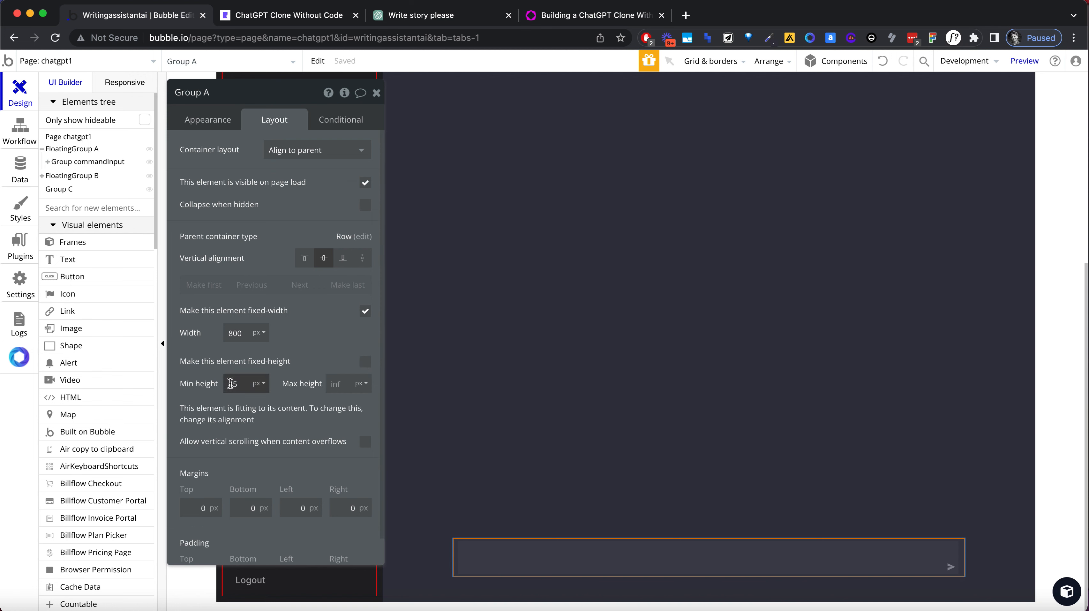
pyautogui.moveTo(290, 422)
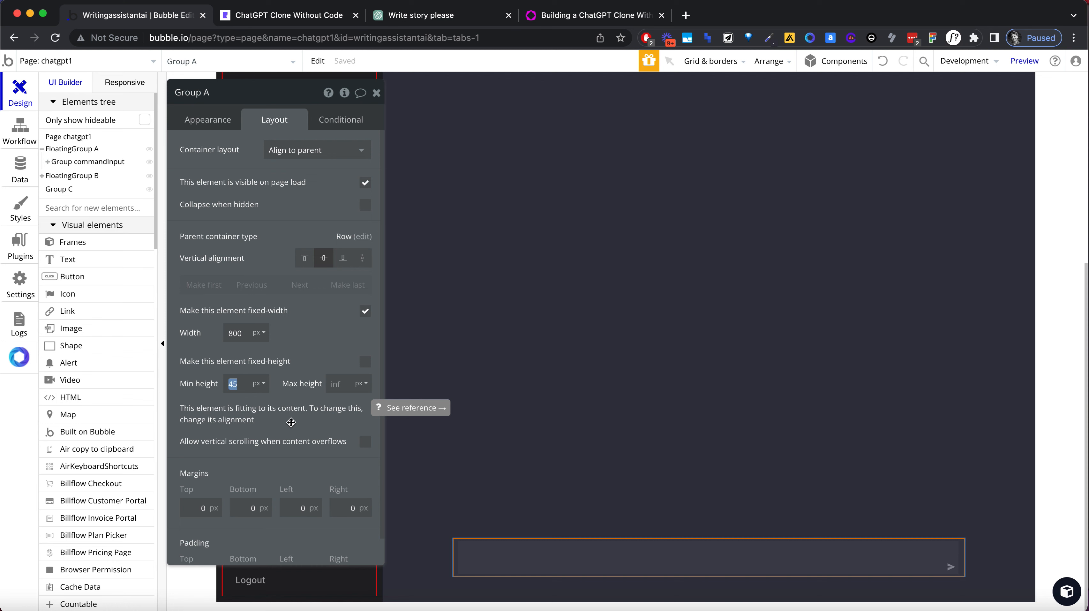
# Try a minimum height of 20 px on the multiline input, and set it back to 40 px
pyautogui.click(488, 562)
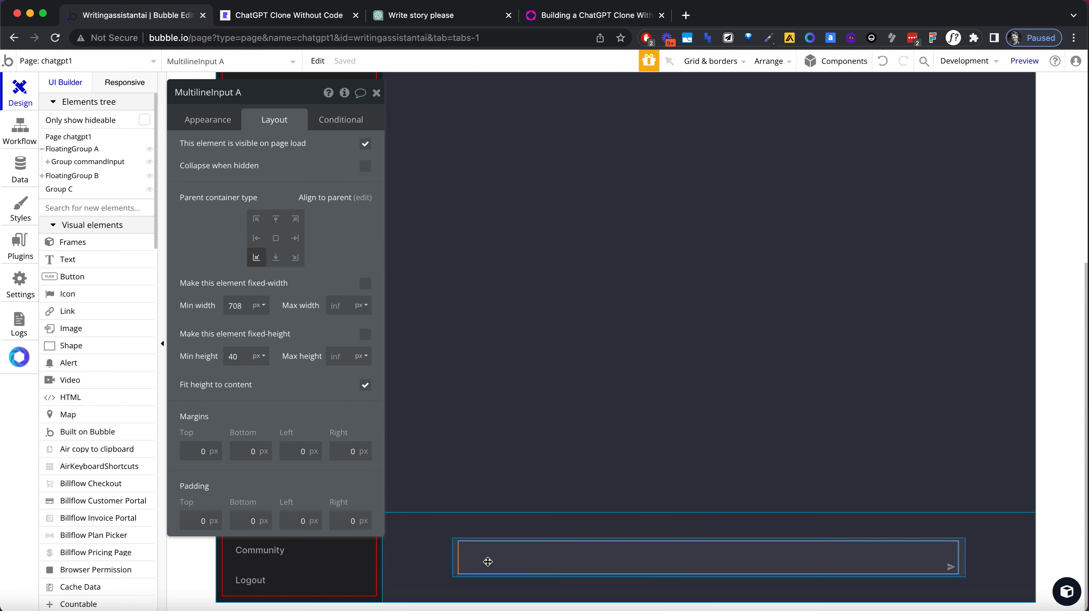
pyautogui.moveTo(361, 386); pyautogui.dragTo(363, 387)
pyautogui.click(367, 387)
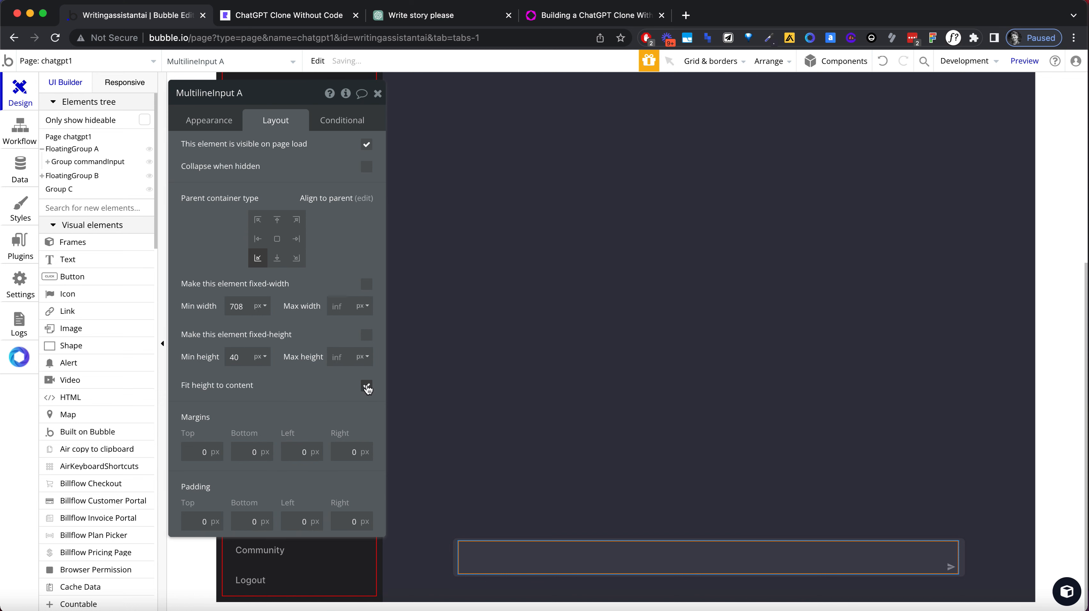
pyautogui.click(240, 358)
pyautogui.doubleClick(239, 358)
pyautogui.write('20')
pyautogui.press('Tab')
pyautogui.click(240, 357)
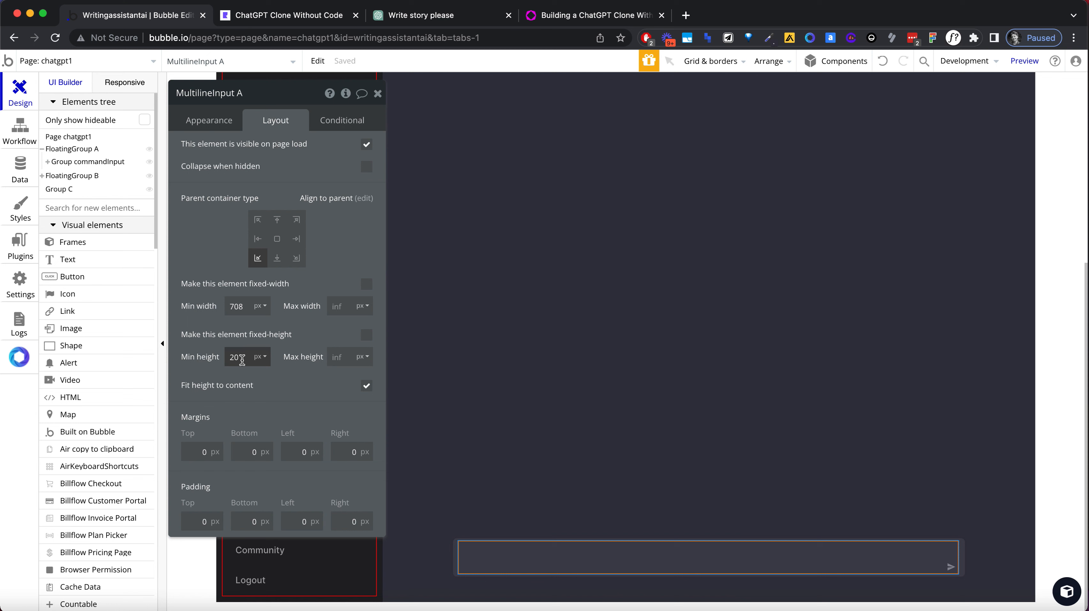
pyautogui.doubleClick(242, 359)
pyautogui.write('40')
pyautogui.press('Tab')
# Set the multiline input's line spacing to 1
pyautogui.click(216, 126)
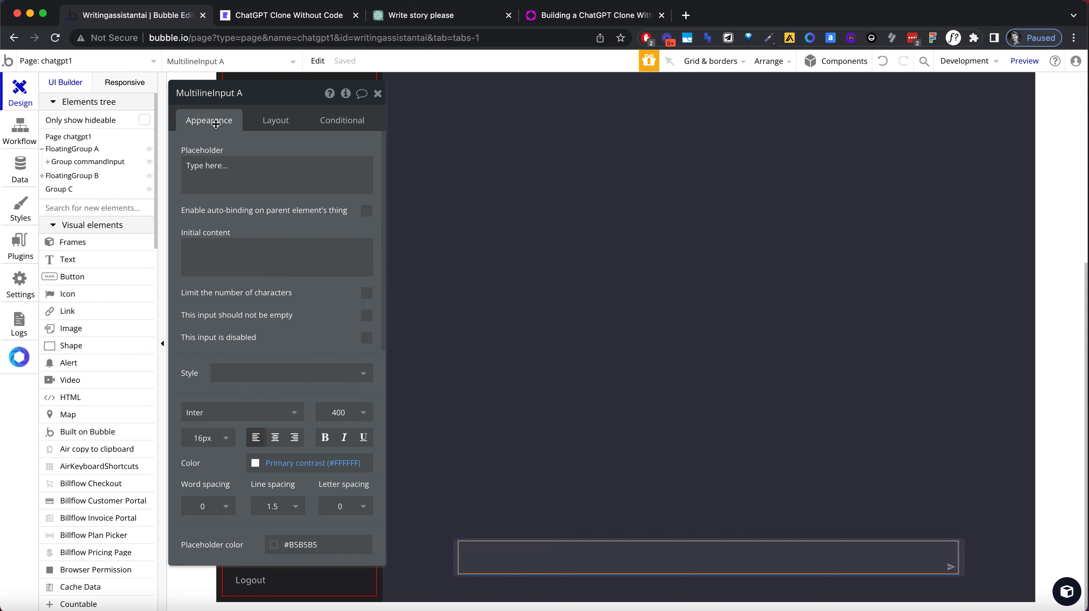
pyautogui.scroll(-5, 284, 361)
pyautogui.click(286, 301)
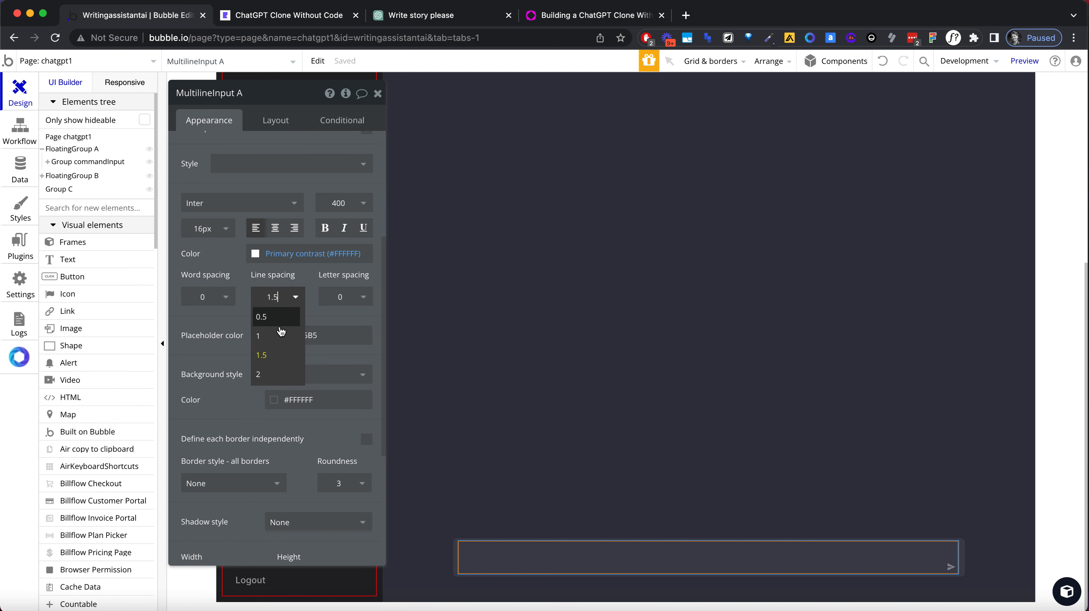
pyautogui.click(280, 336)
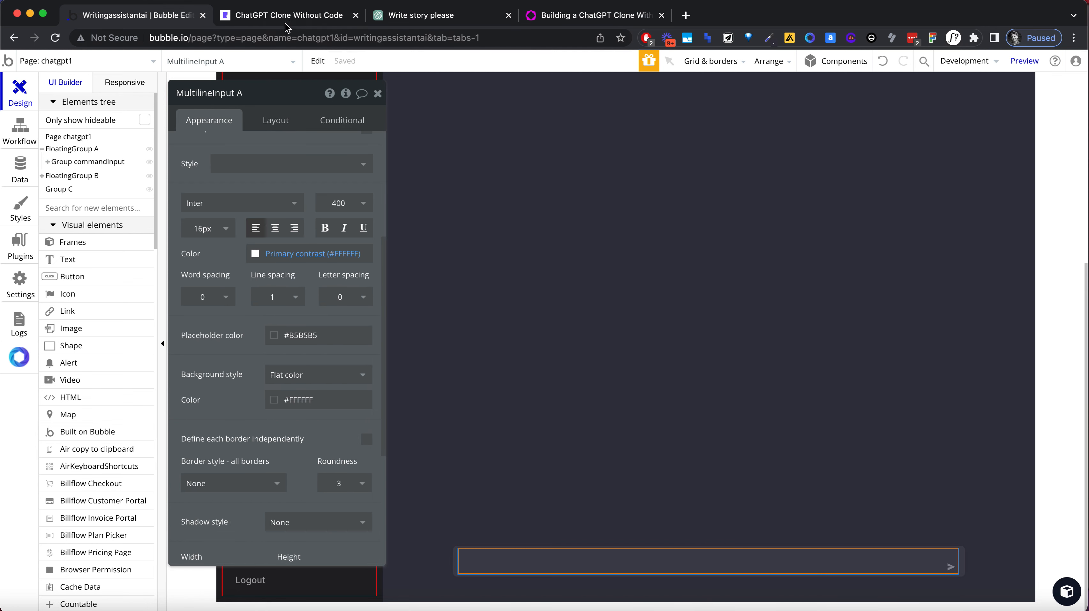
# Reload the app preview, paste the sample sentence repeatedly into the message input to check its growth, and clear it
pyautogui.click(282, 15)
pyautogui.click(282, 37)
pyautogui.press('Return')
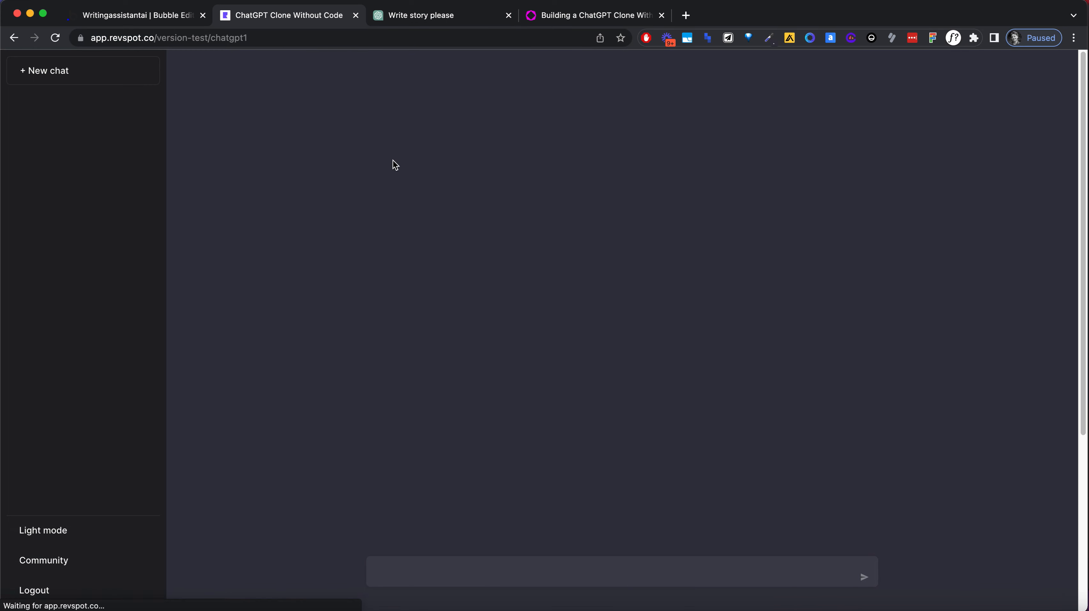
pyautogui.write('d')
pyautogui.press('super+v')
pyautogui.press('super+v')
pyautogui.press('super+v')
pyautogui.press('super+v')
pyautogui.press('super+v')
pyautogui.press('super+v')
pyautogui.press('super+v')
pyautogui.press('super+v')
pyautogui.press('super+v')
pyautogui.press('super+v')
pyautogui.press('super+v')
pyautogui.press('super+v')
pyautogui.press('super+v')
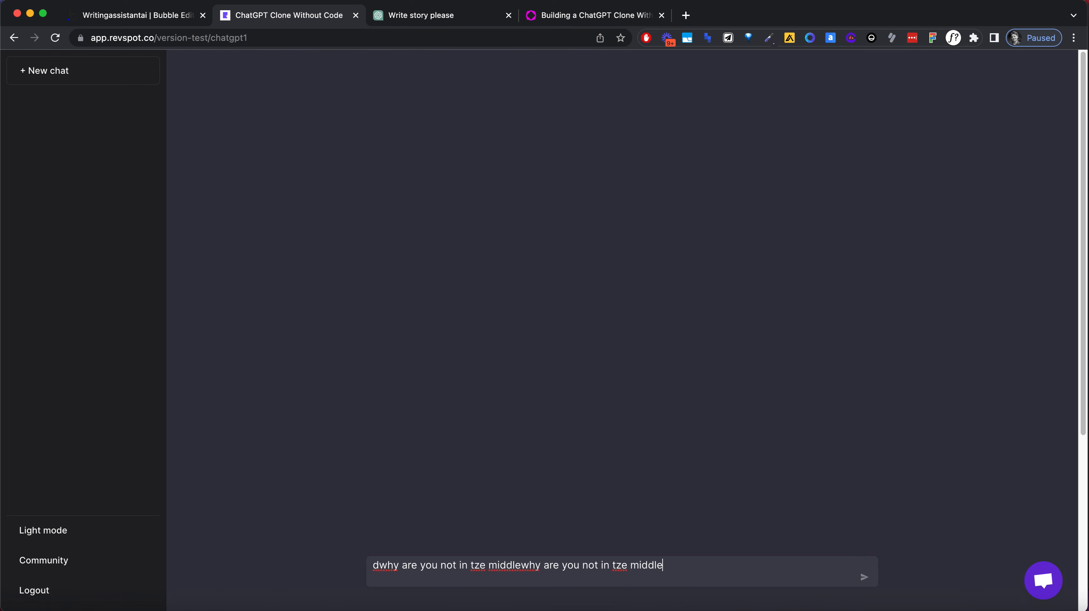
pyautogui.press('super+v')
pyautogui.press('super+v')
pyautogui.press('super+v')
pyautogui.press('super+v')
pyautogui.press('super+v')
pyautogui.press('super+v')
pyautogui.press('super+v')
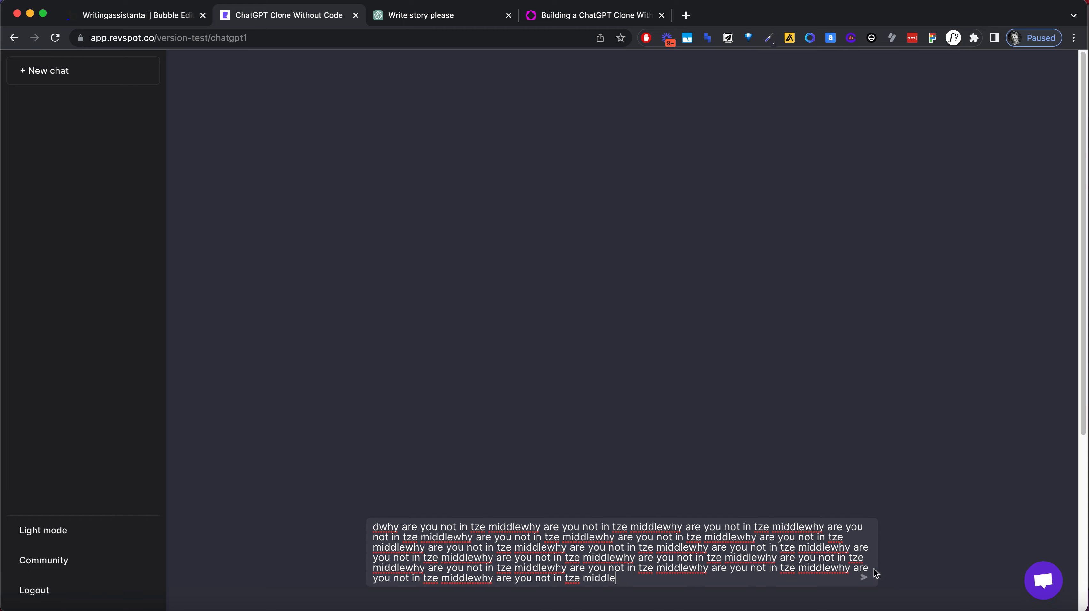
pyautogui.press('super+a')
pyautogui.press('BackSpace')
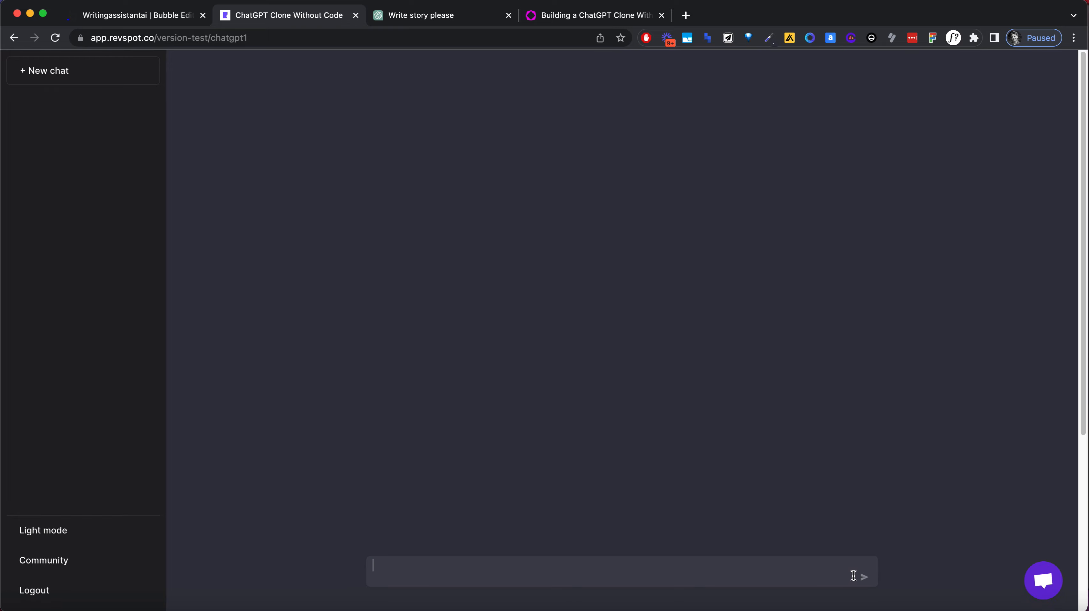
# Return to the Bubble editor and set Group A's container layout to Row
pyautogui.click(166, 14)
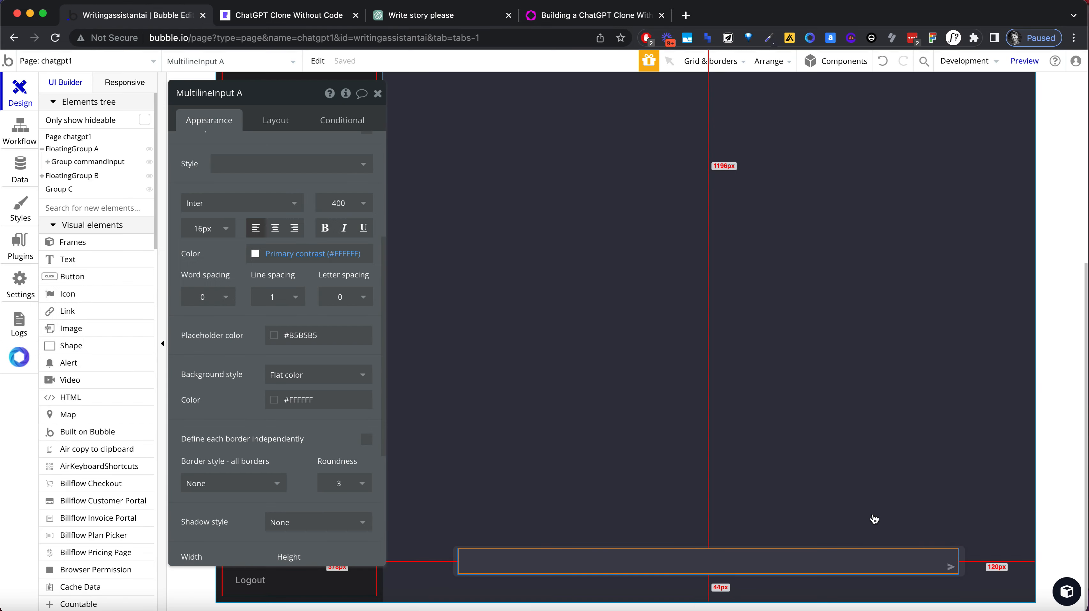
pyautogui.click(972, 563)
pyautogui.click(960, 563)
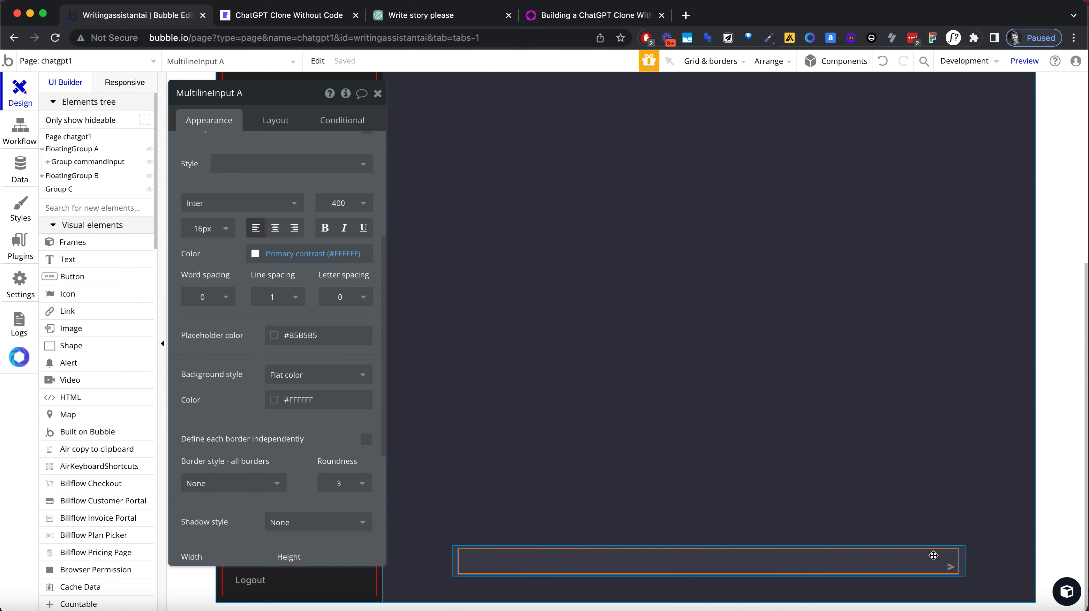
pyautogui.scroll(5, 278, 257)
pyautogui.click(285, 122)
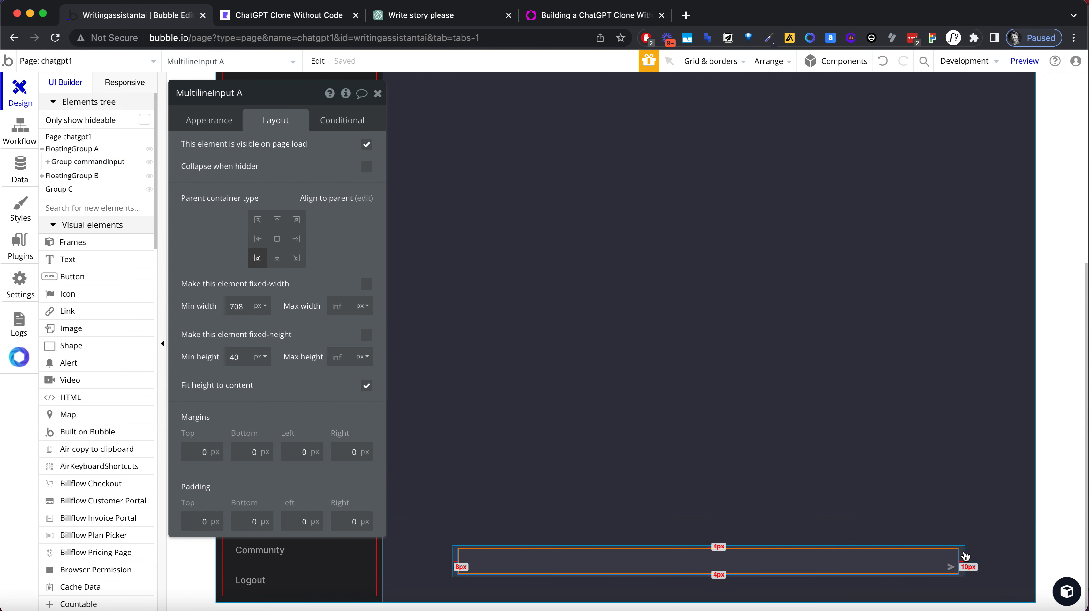
pyautogui.click(963, 551)
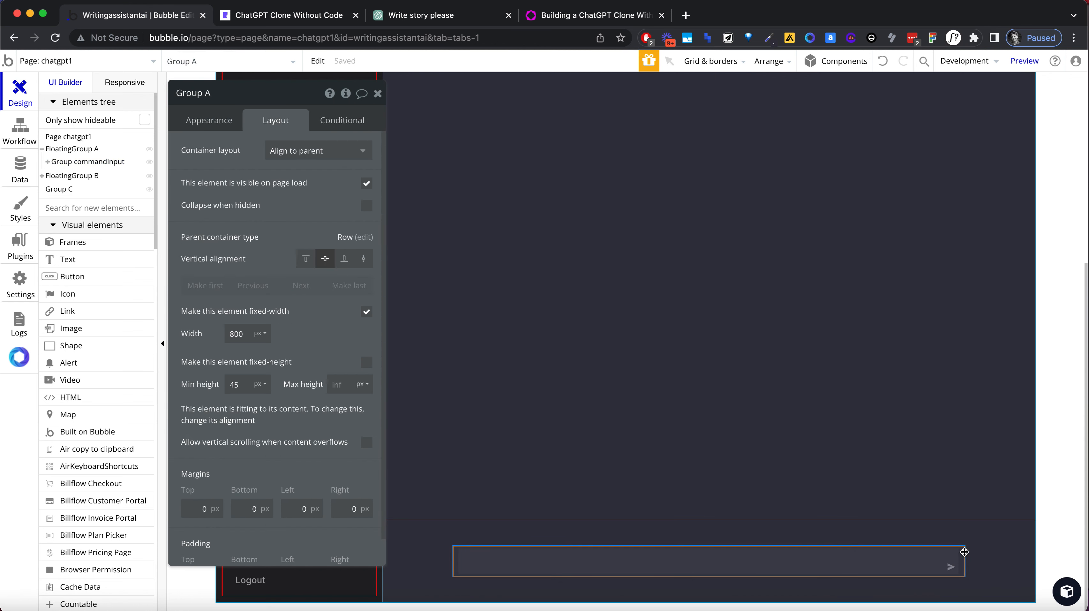
pyautogui.click(298, 154)
pyautogui.click(292, 206)
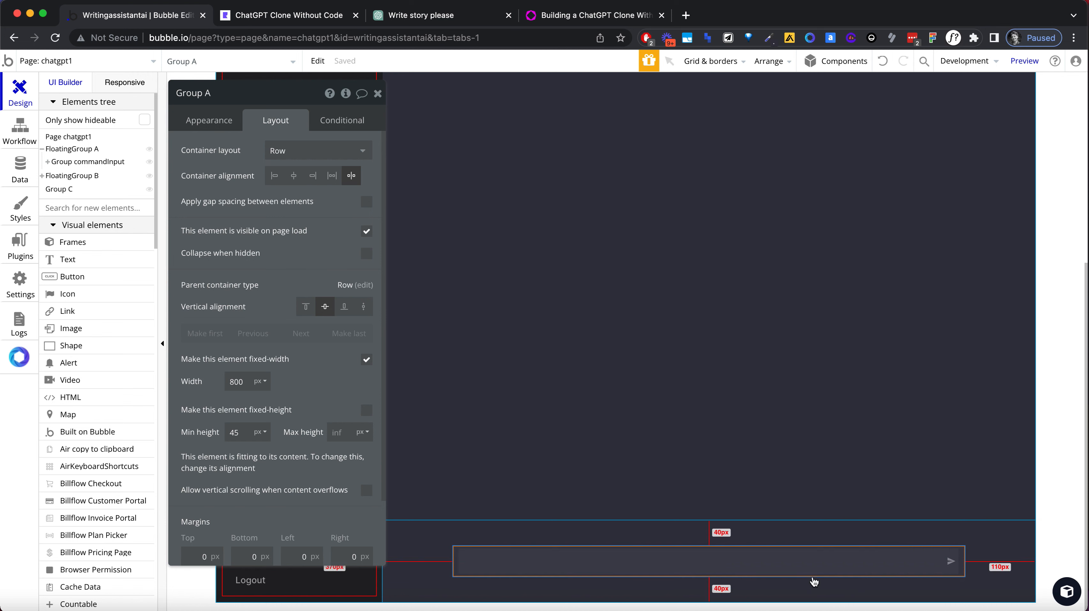
# Reload the app preview to check the send icon's vertical alignment in the message input
pyautogui.click(278, 15)
pyautogui.click(278, 31)
pyautogui.press('Return')
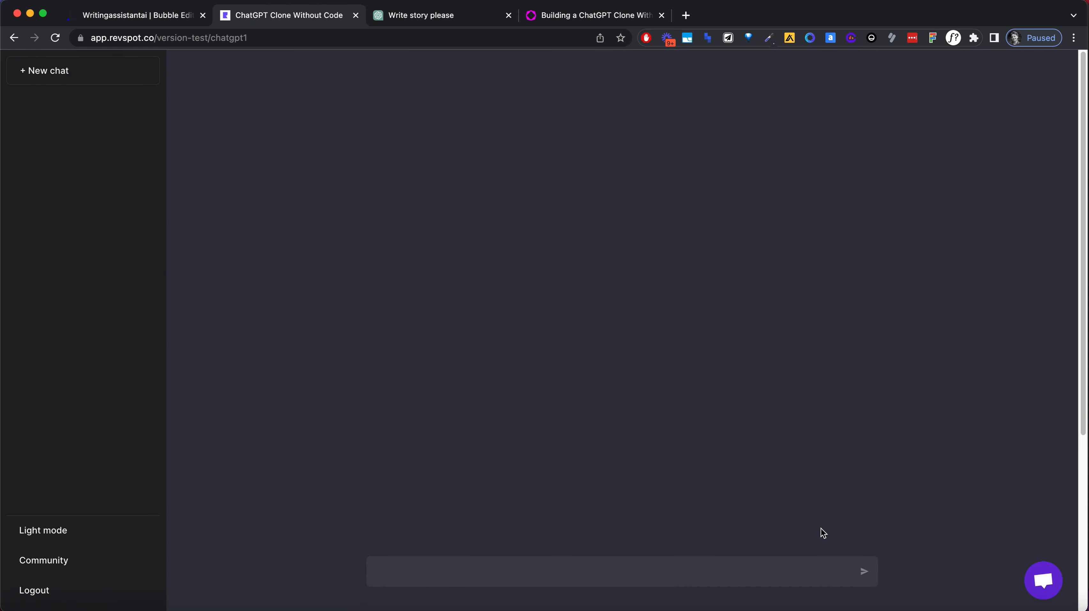
# Paste the sample sentence repeatedly into the message input to check its growth and send icon alignment, and clear it
pyautogui.press('super+v')
pyautogui.press('super+v')
pyautogui.press('super+v')
pyautogui.press('super+v')
pyautogui.press('super+v')
pyautogui.press('super+v')
pyautogui.press('super+v')
pyautogui.press('super+v')
pyautogui.press('super+v')
pyautogui.press('super+v')
pyautogui.press('super+v')
pyautogui.press('super+v')
pyautogui.press('super+v')
pyautogui.press('super+v')
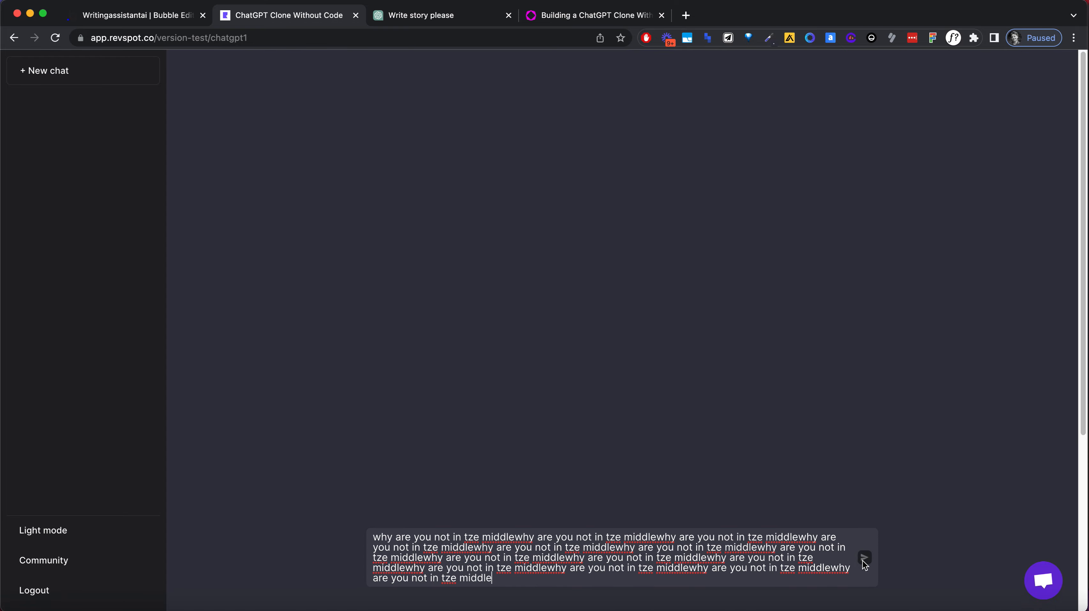
pyautogui.press('super+a')
pyautogui.press('BackSpace')
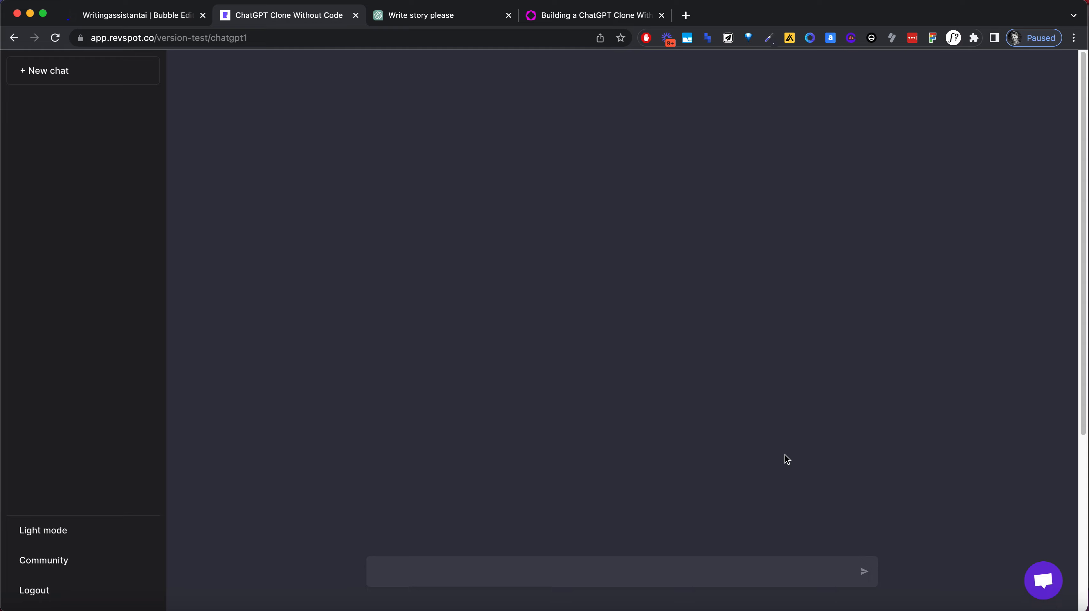
# Switch to the original ChatGPT page and start a new chat to examine its start screen
pyautogui.click(151, 15)
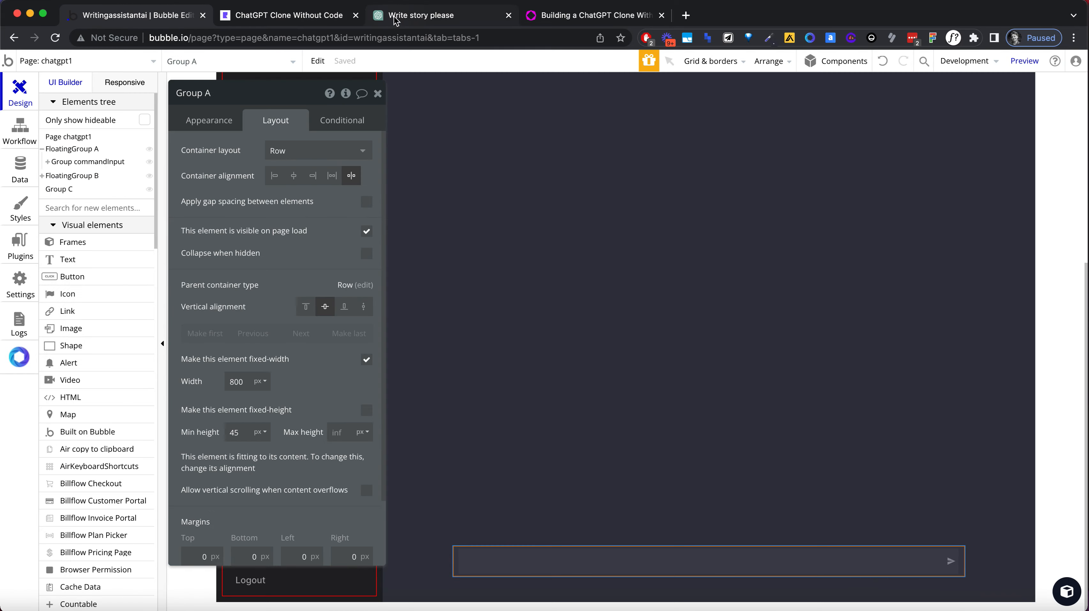
pyautogui.click(398, 19)
pyautogui.scroll(15, 580, 222)
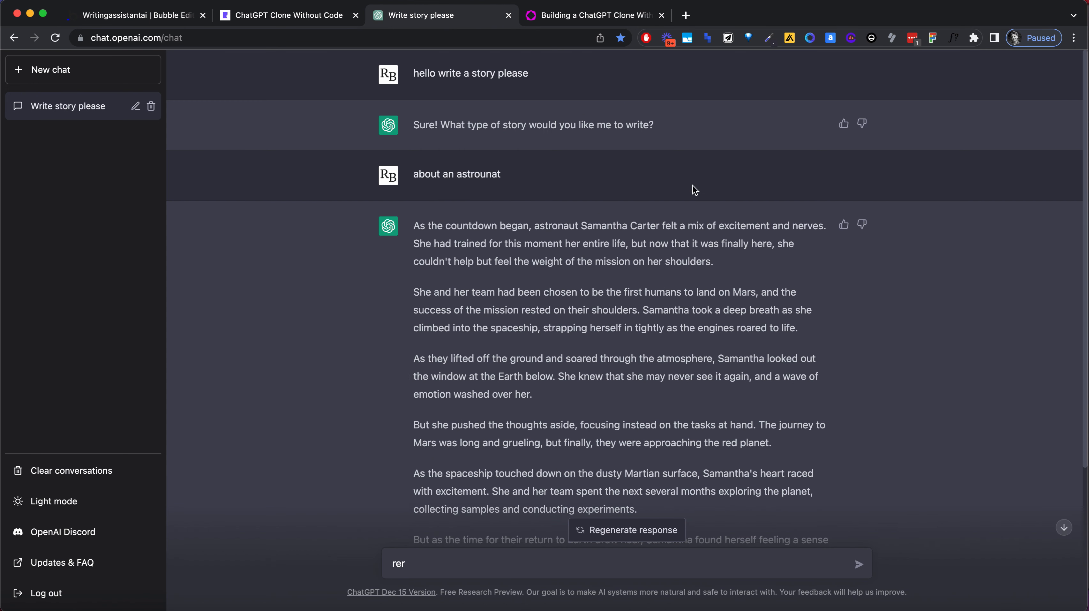
pyautogui.click(70, 71)
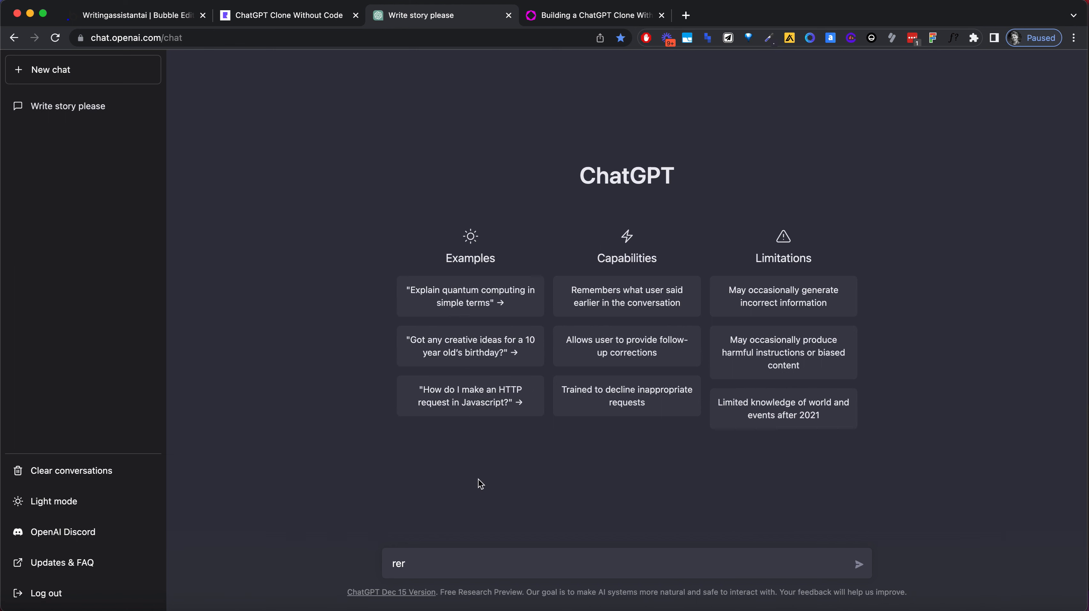
# Replace the leftover text in ChatGPT's message input with "hello" and send it to observe the conversation view
pyautogui.press('BackSpace')
pyautogui.press('BackSpace')
pyautogui.press('BackSpace')
pyautogui.click(452, 560)
pyautogui.write('hello')
pyautogui.press('Return')
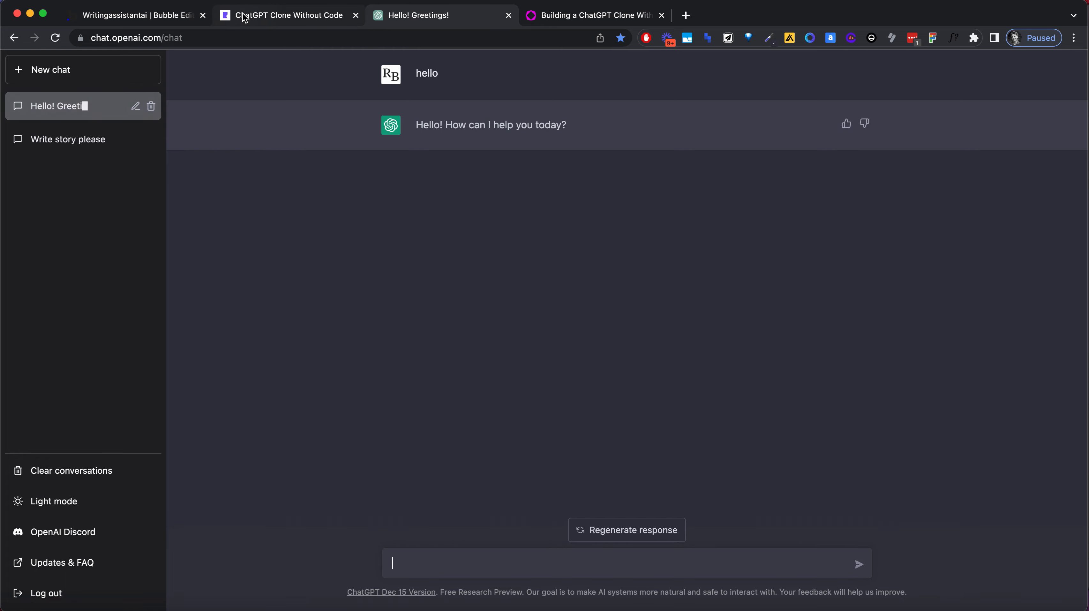
# Open a new ChatGPT chat and inspect the fonts of the title, the Examples heading and an example prompt with WhatFont
pyautogui.click(46, 69)
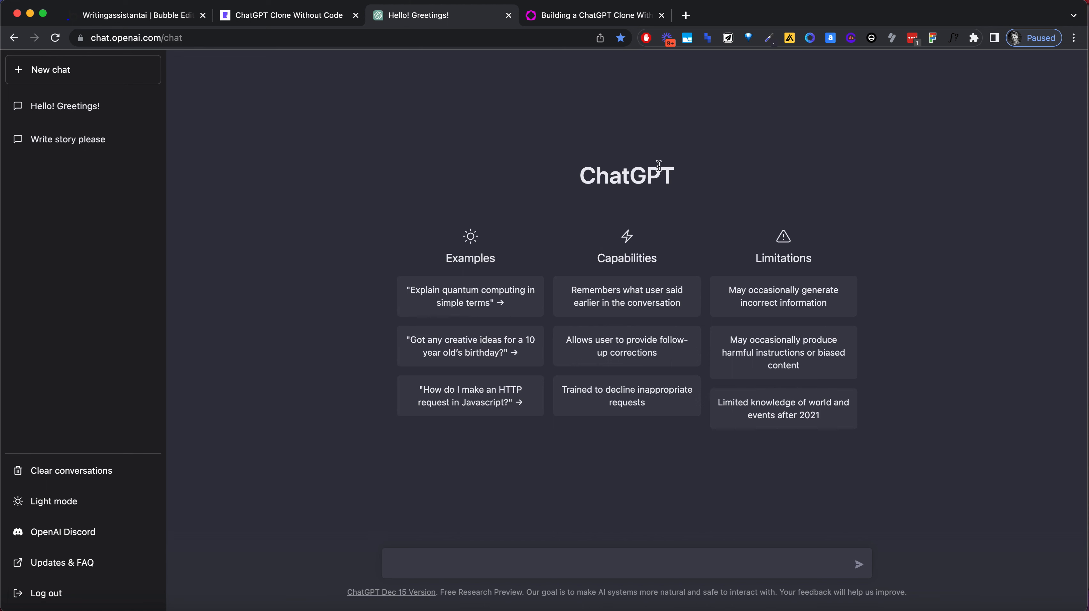
pyautogui.click(955, 39)
pyautogui.click(651, 179)
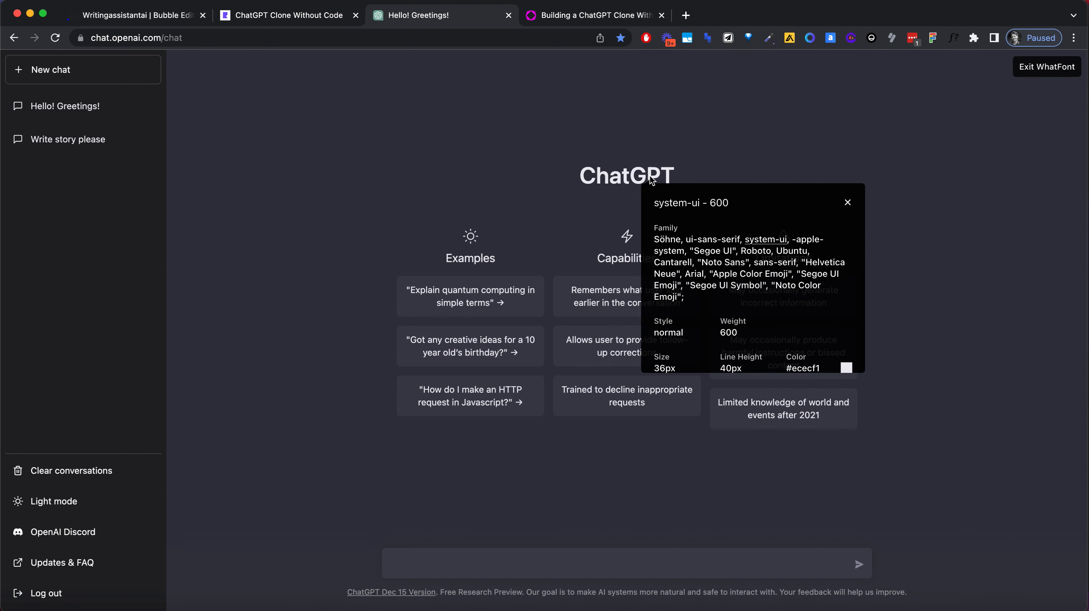
pyautogui.click(471, 262)
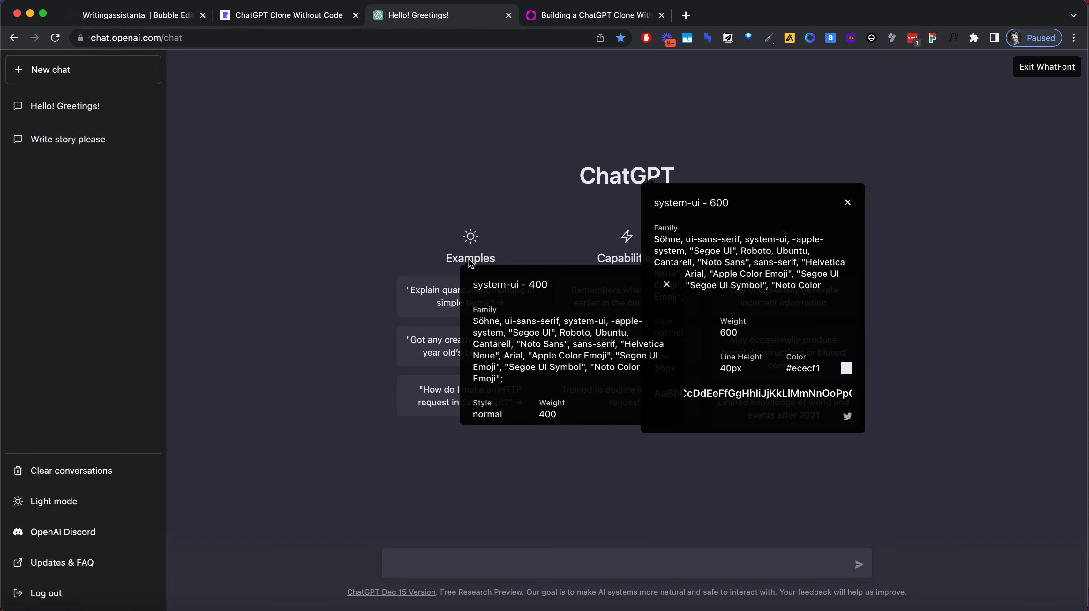
pyautogui.click(441, 301)
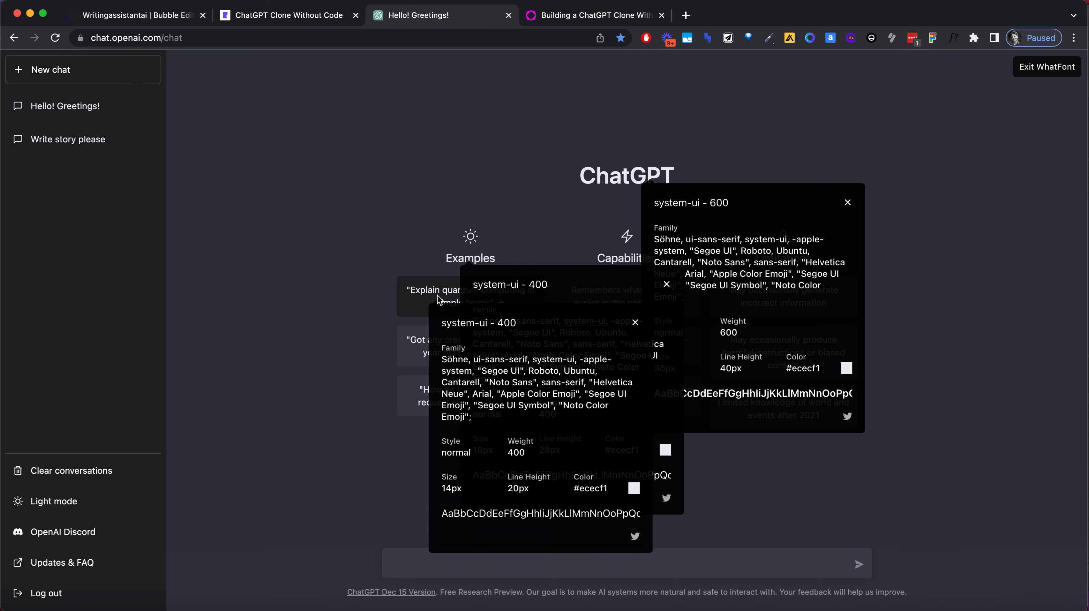
pyautogui.click(961, 42)
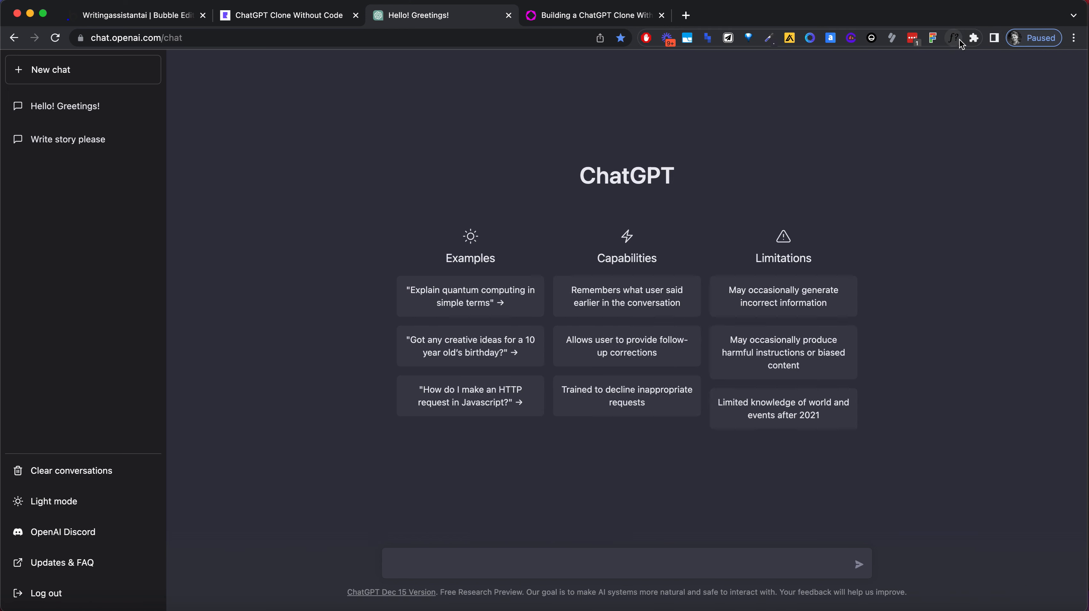
# Return to the Bubble editor and draw a new group about 734 by 546 px inside Group C
pyautogui.click(103, 16)
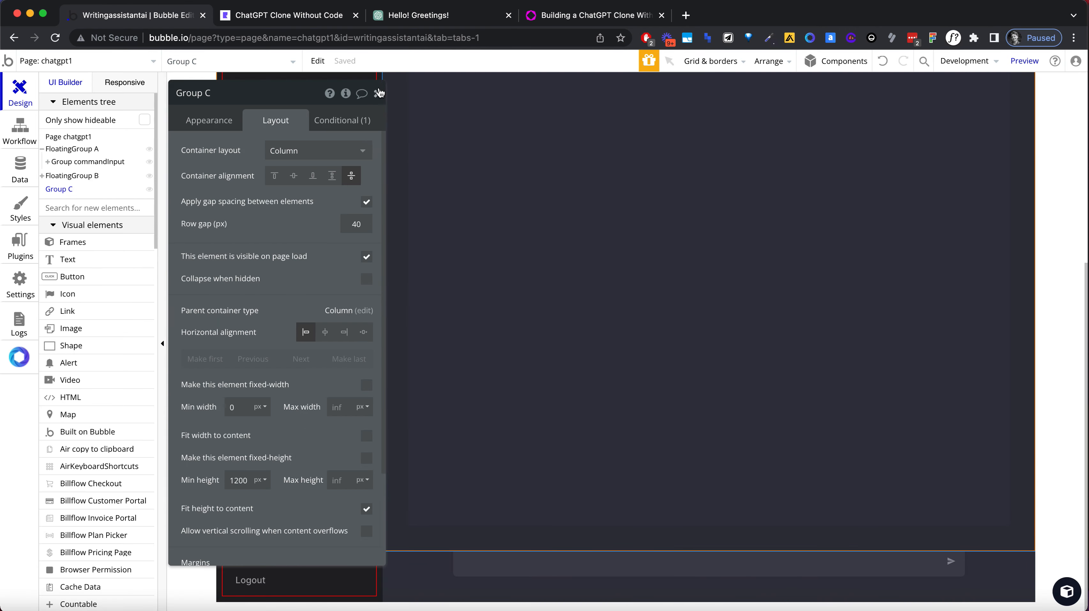
pyautogui.click(378, 93)
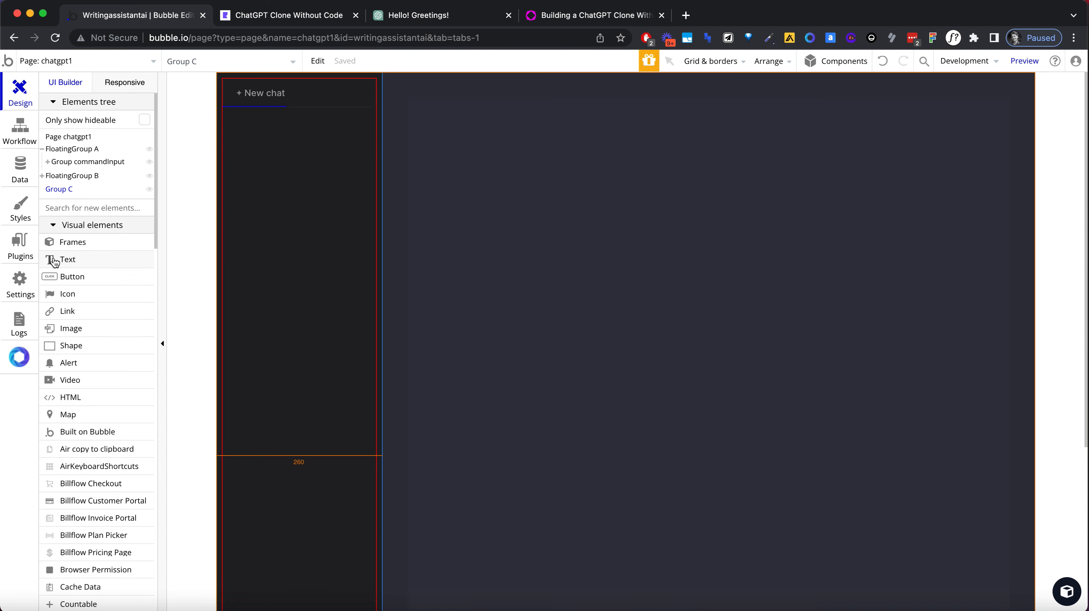
pyautogui.press('super+f')
pyautogui.write('group')
pyautogui.scroll(-15, 54, 261)
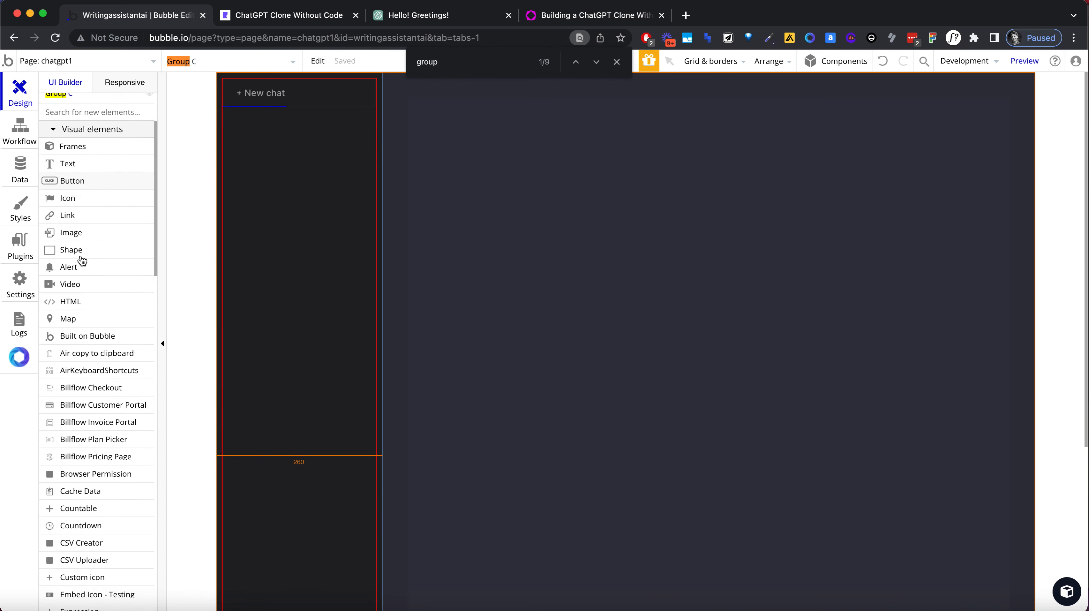
pyautogui.click(97, 447)
pyautogui.moveTo(479, 161); pyautogui.dragTo(926, 492)
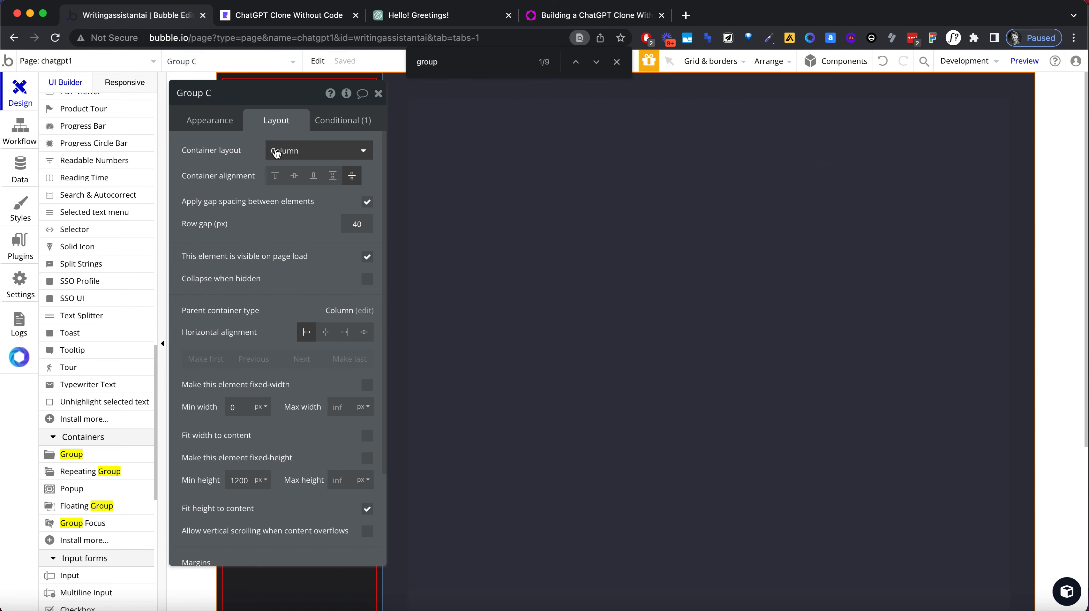
# Set Group C's container alignment to middle and its horizontal alignment to centered
pyautogui.click(294, 176)
pyautogui.click(326, 332)
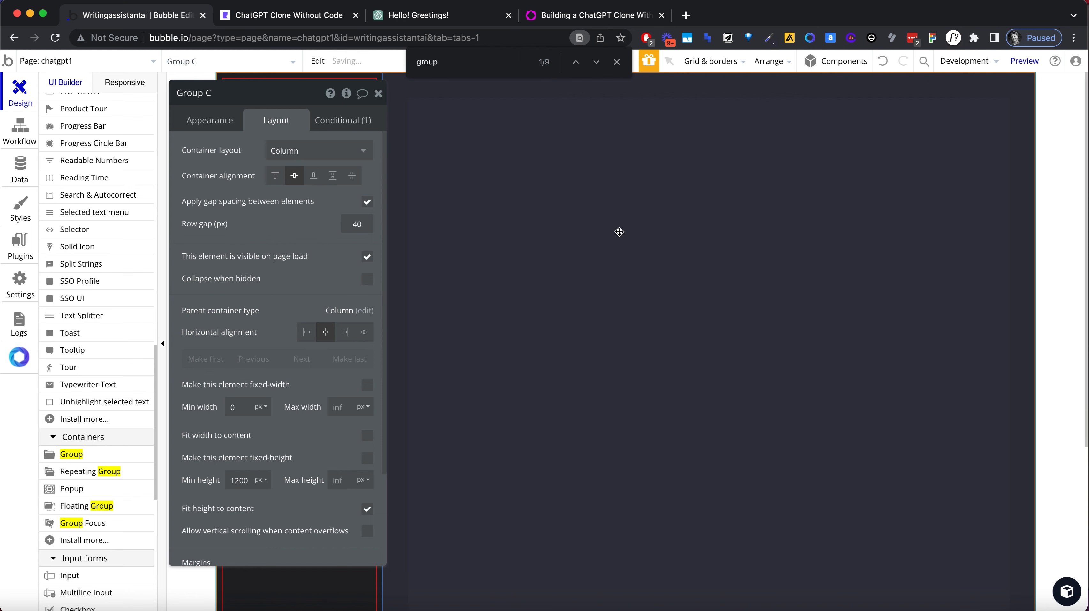
pyautogui.click(378, 93)
# Give Group D a Row container layout with centered container alignment, and center the group horizontally in its parent
pyautogui.doubleClick(634, 300)
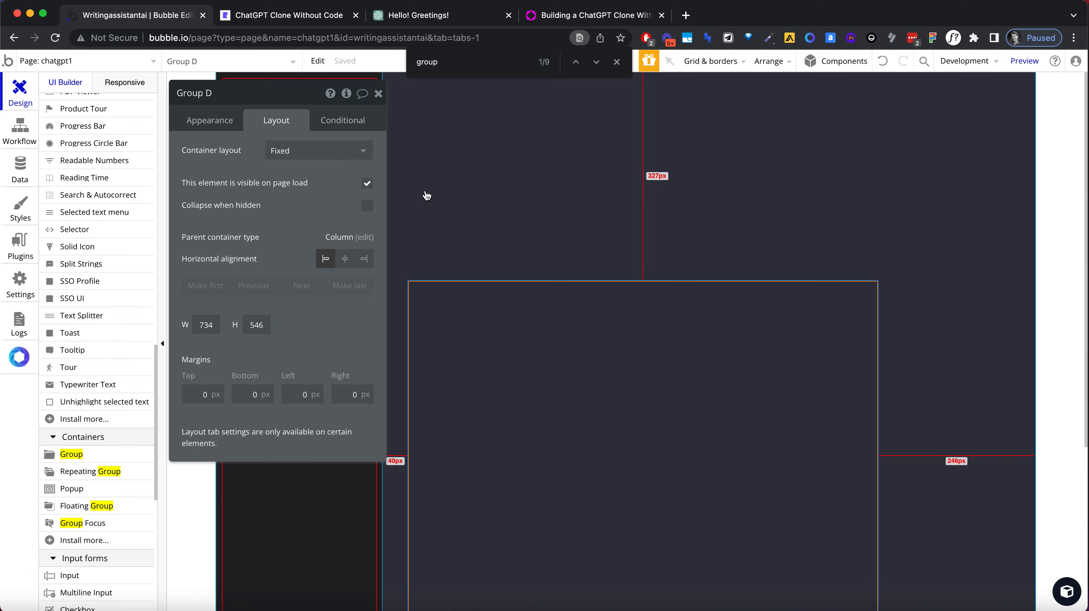
pyautogui.click(318, 151)
pyautogui.click(297, 190)
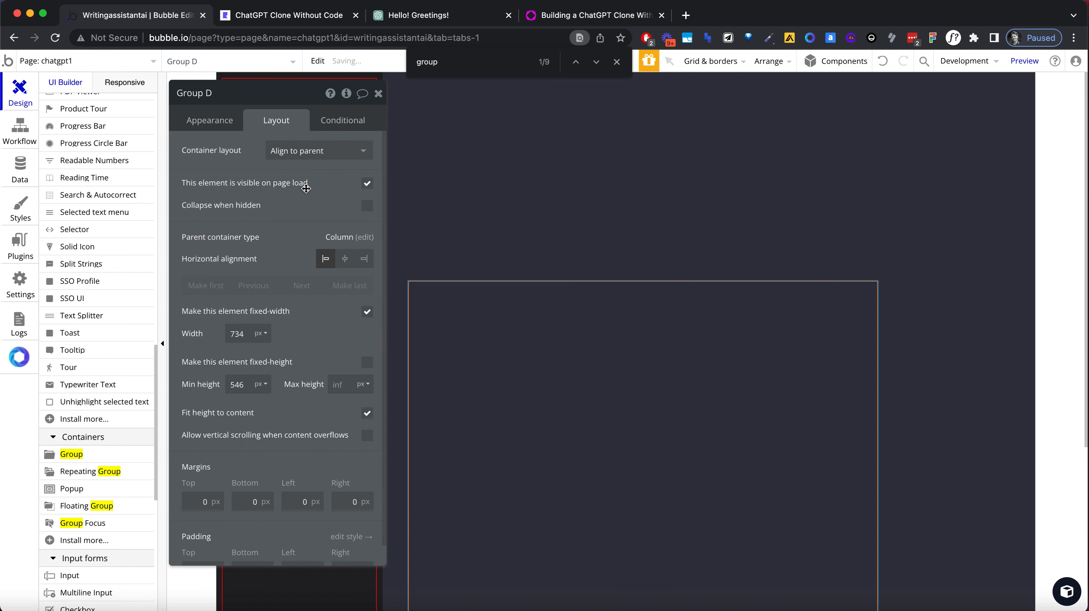
pyautogui.click(345, 258)
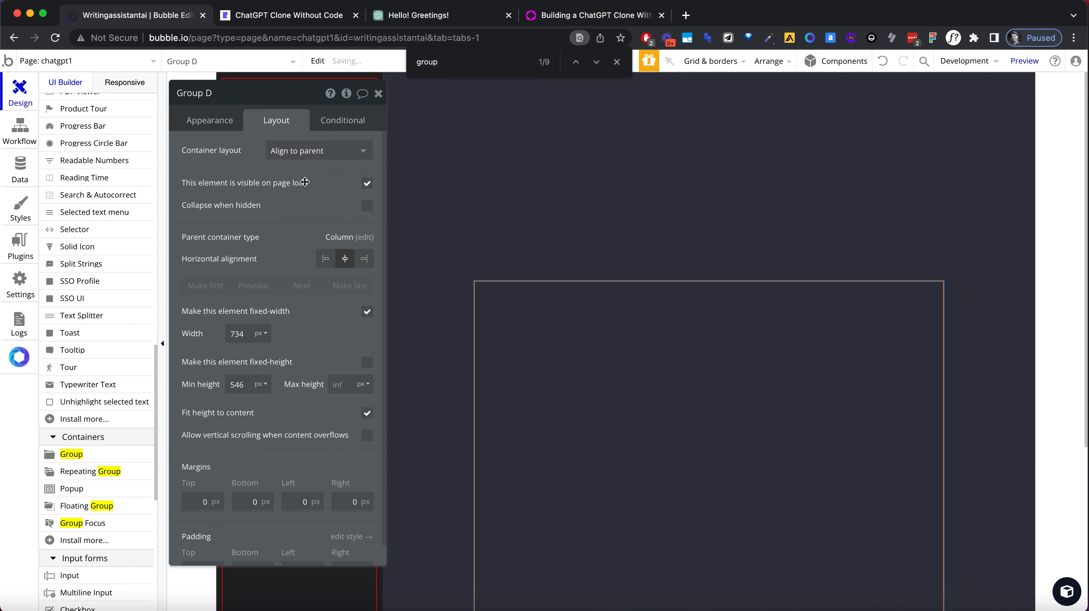
pyautogui.click(295, 152)
pyautogui.click(298, 208)
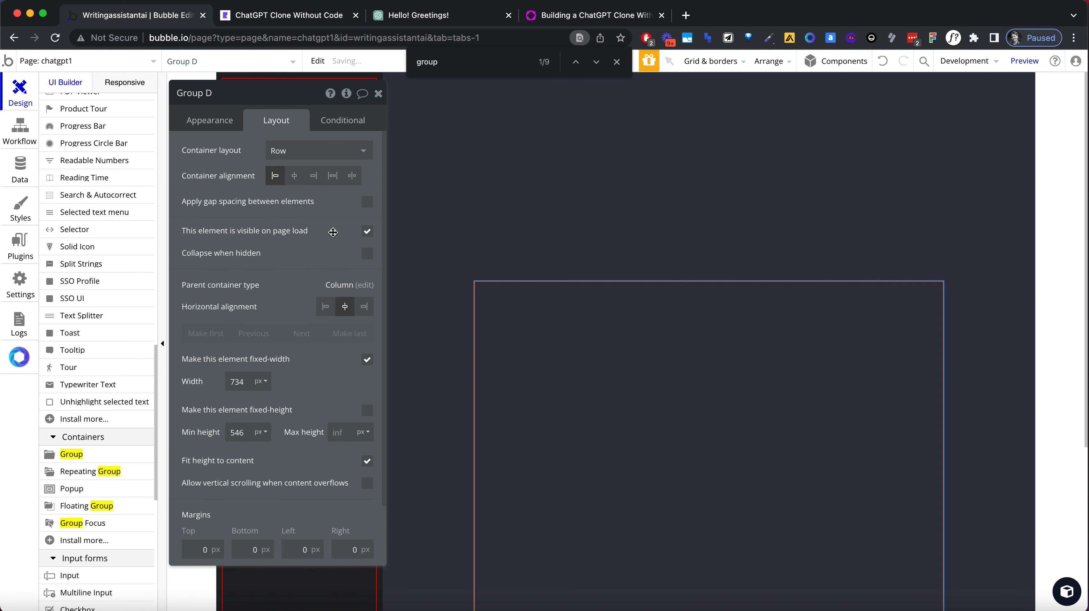
pyautogui.click(300, 176)
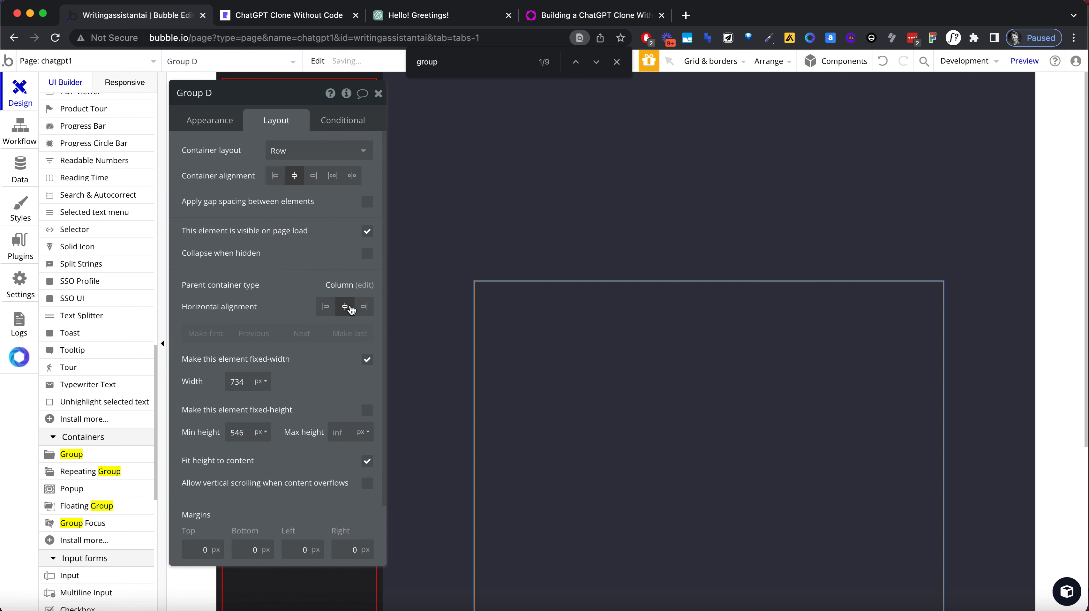
# Set Group C's container alignment to top and check the page layout
pyautogui.click(469, 211)
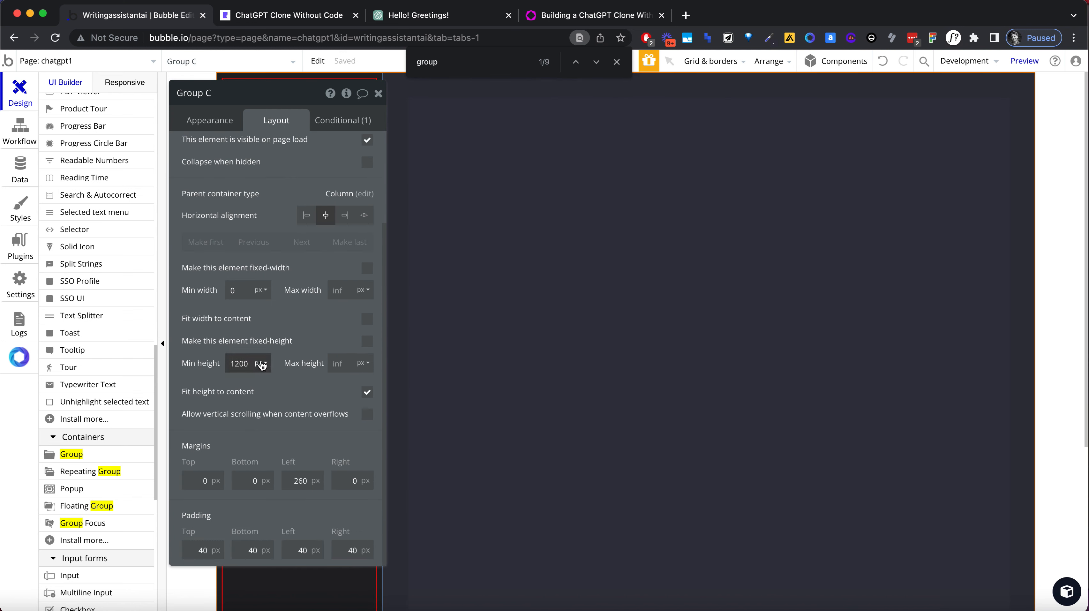
pyautogui.scroll(3, 283, 193)
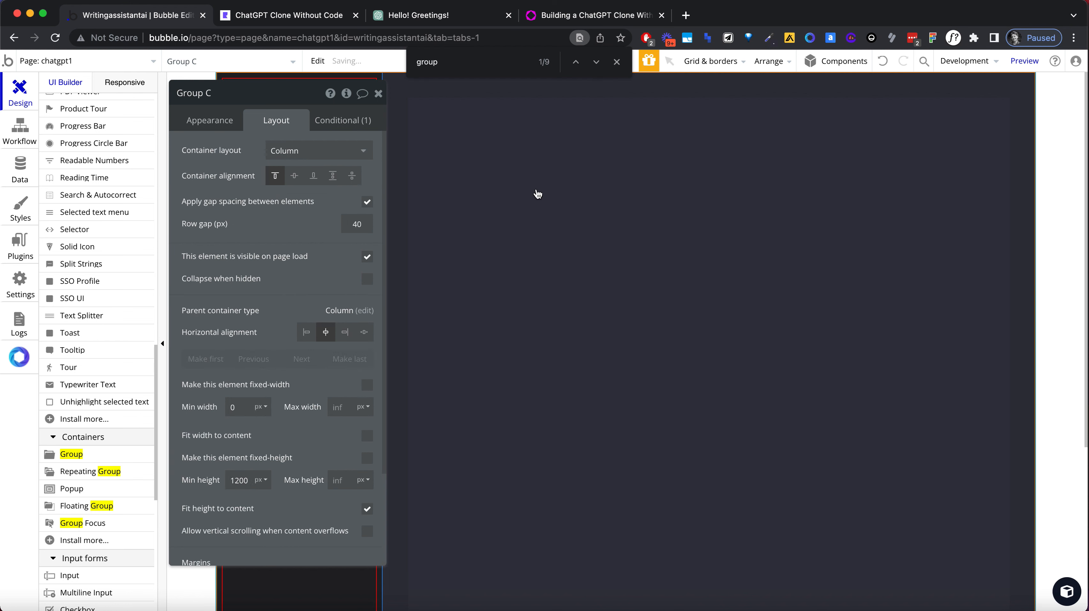
pyautogui.click(594, 192)
pyautogui.click(378, 94)
pyautogui.scroll(-10, 418, 280)
pyautogui.click(500, 387)
pyautogui.scroll(5, 499, 387)
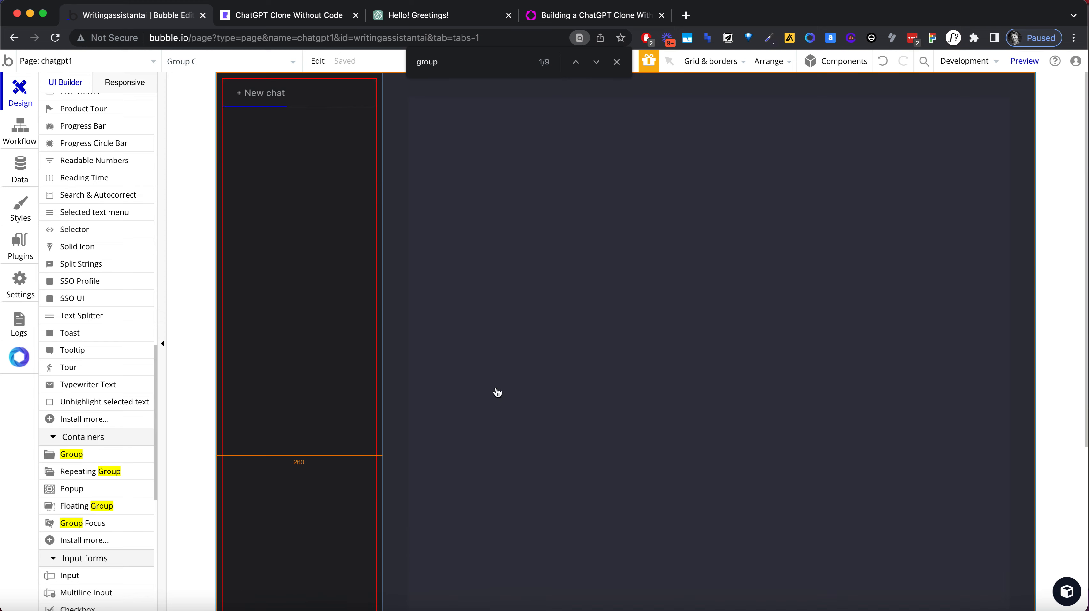
# Try a min height of 800 px for Group C, check the page, and set it back to 1200 px
pyautogui.doubleClick(492, 388)
pyautogui.click(243, 477)
pyautogui.write('800')
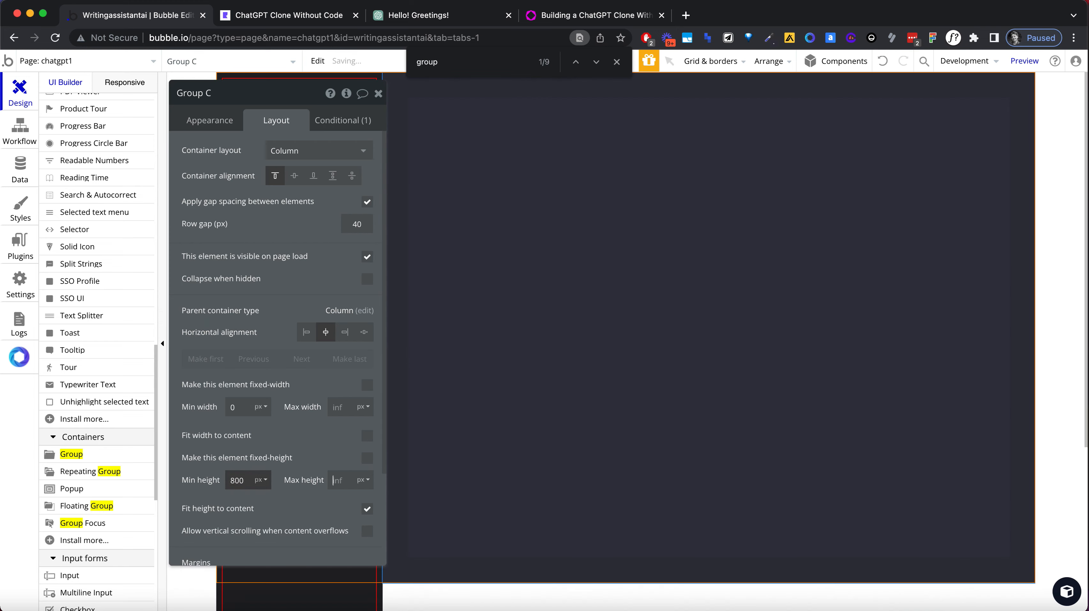
pyautogui.click(379, 94)
pyautogui.scroll(-5, 491, 356)
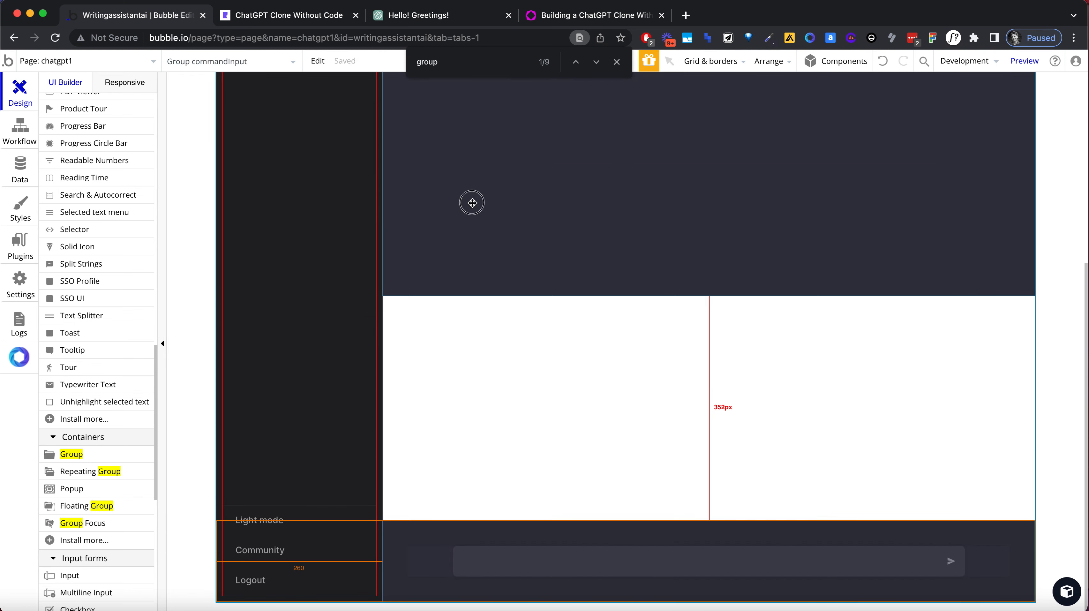
pyautogui.doubleClick(478, 373)
pyautogui.click(478, 373)
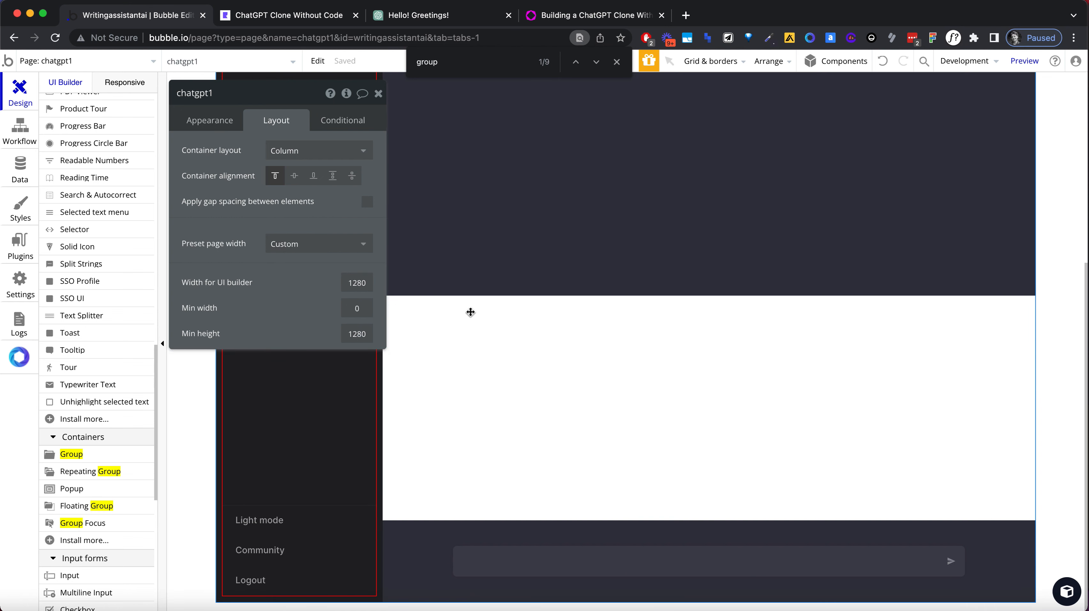
pyautogui.click(464, 252)
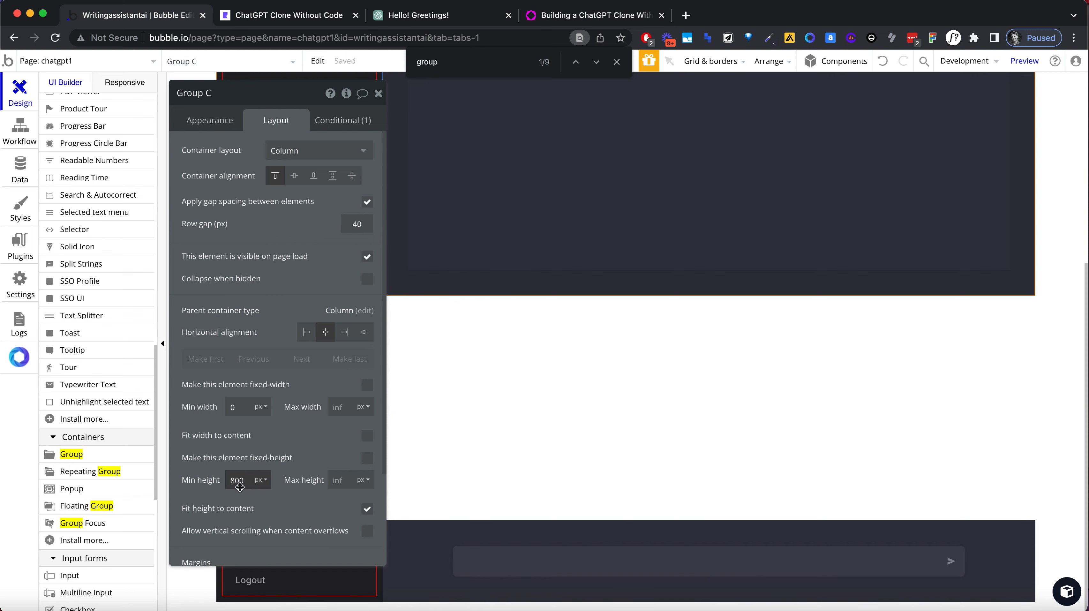
pyautogui.write('1200')
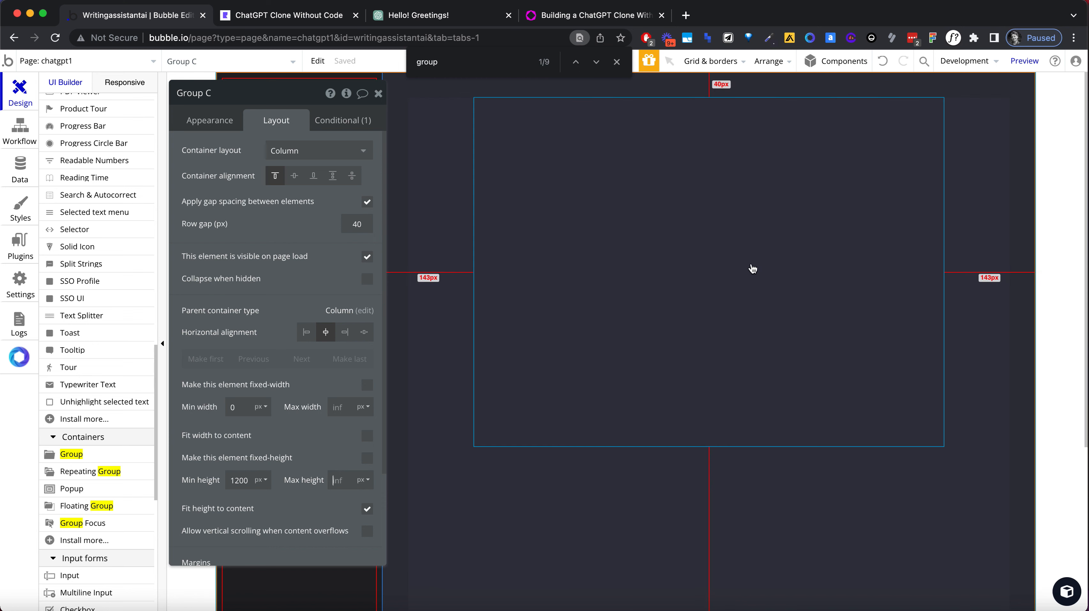
# Draw a group about 591 by 320 px inside Group D and set its container layout to Column
pyautogui.click(564, 183)
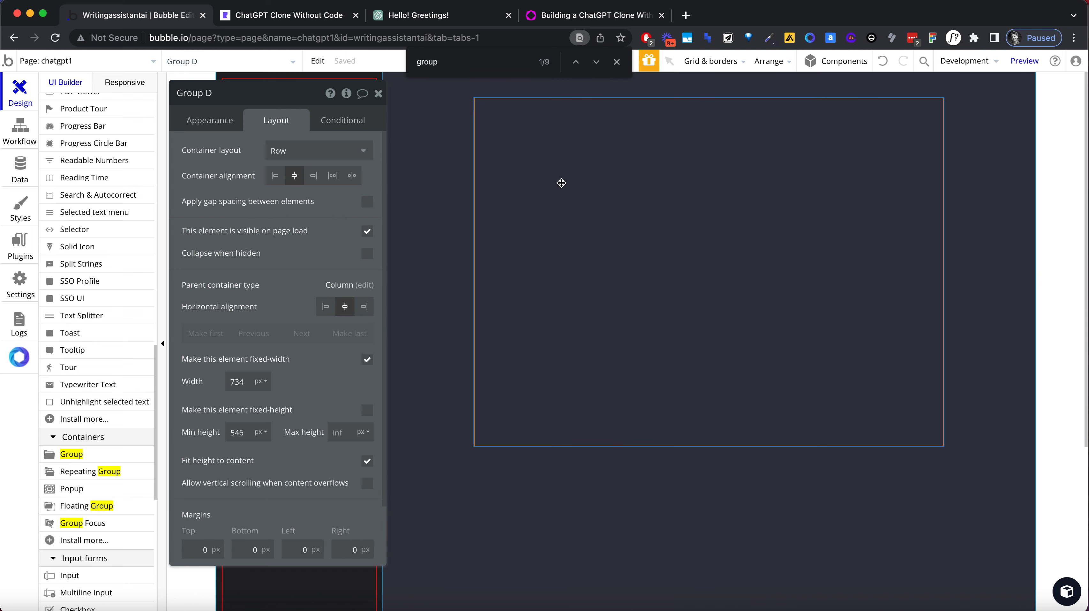
pyautogui.click(378, 94)
pyautogui.scroll(-1, 87, 354)
pyautogui.scroll(-5, 87, 354)
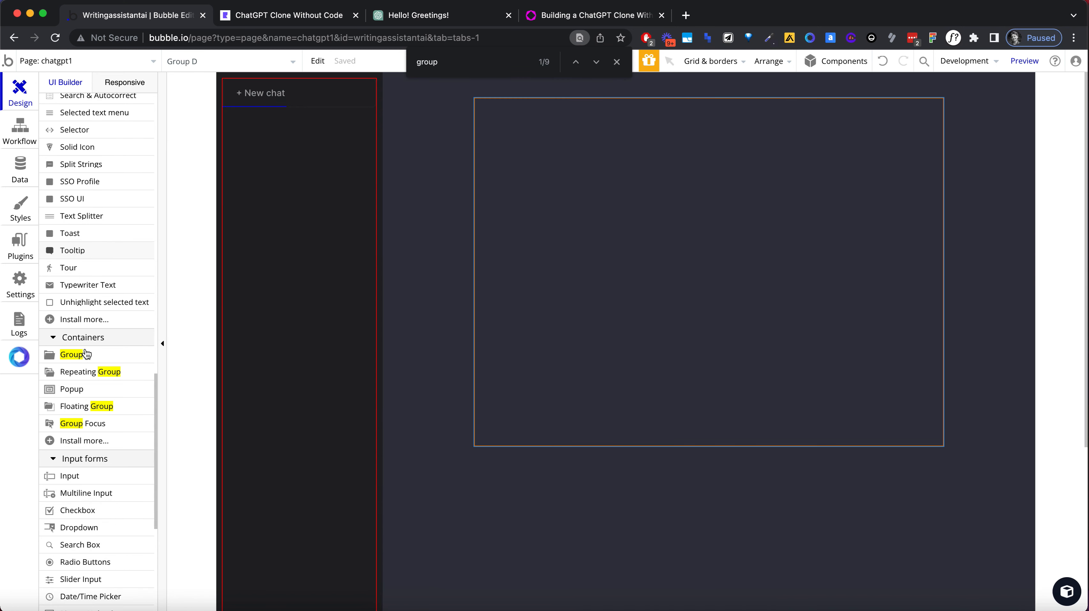
pyautogui.click(81, 287)
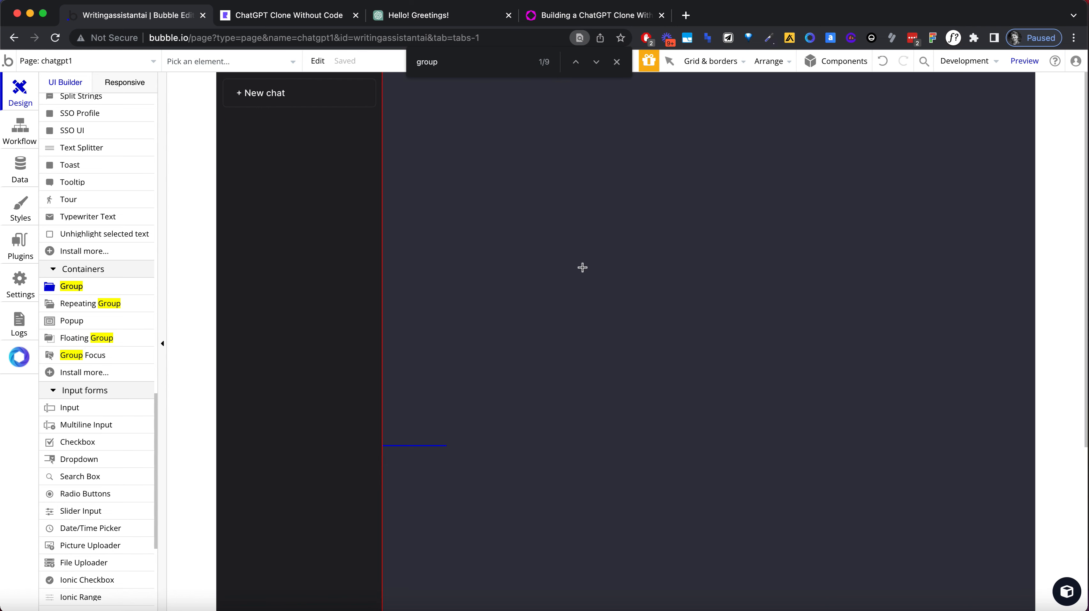
pyautogui.moveTo(527, 210); pyautogui.dragTo(907, 418)
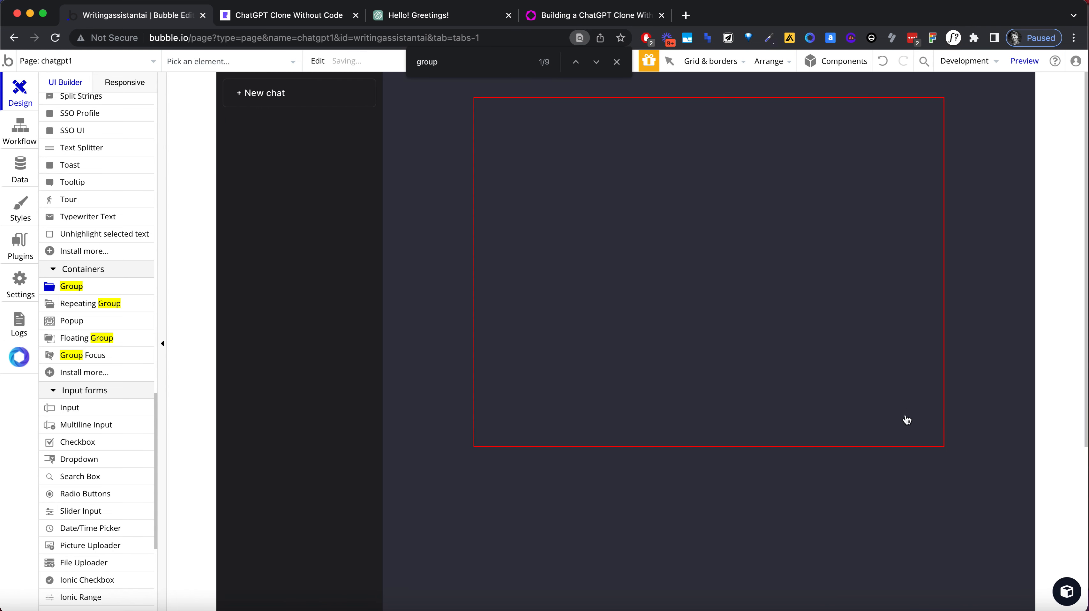
pyautogui.click(316, 150)
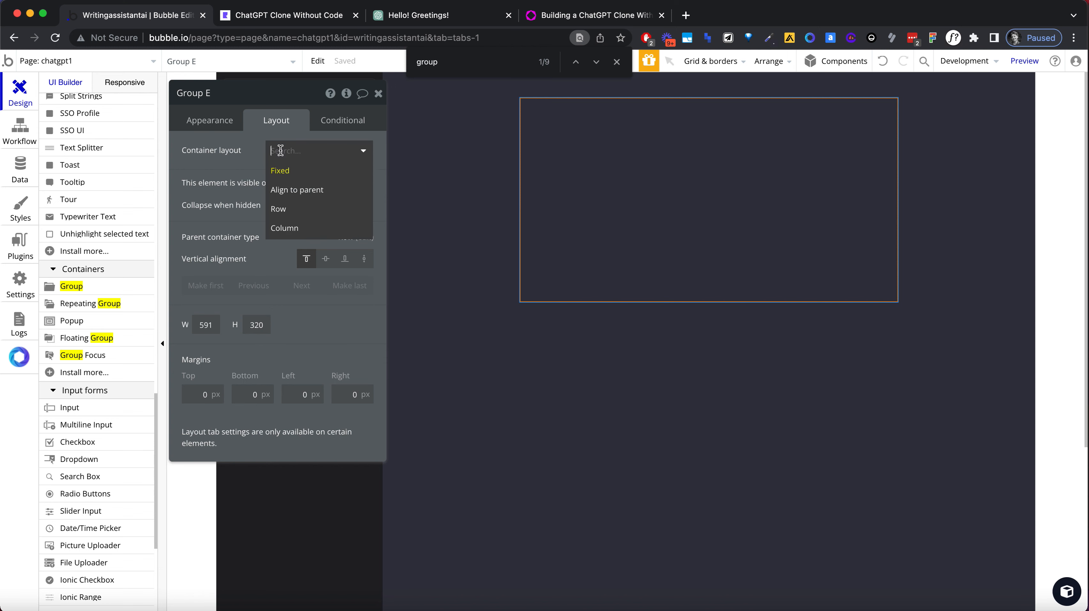
pyautogui.click(298, 228)
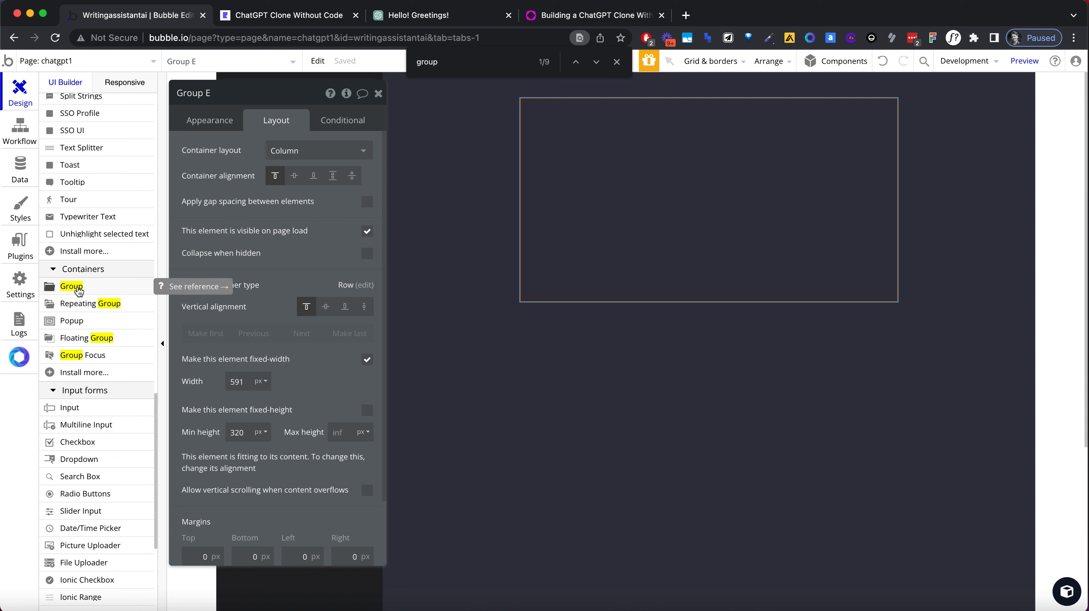
# Draw a group about 244 by 166 px inside Group E and set its container layout to Row
pyautogui.click(73, 287)
pyautogui.moveTo(550, 139); pyautogui.dragTo(706, 247)
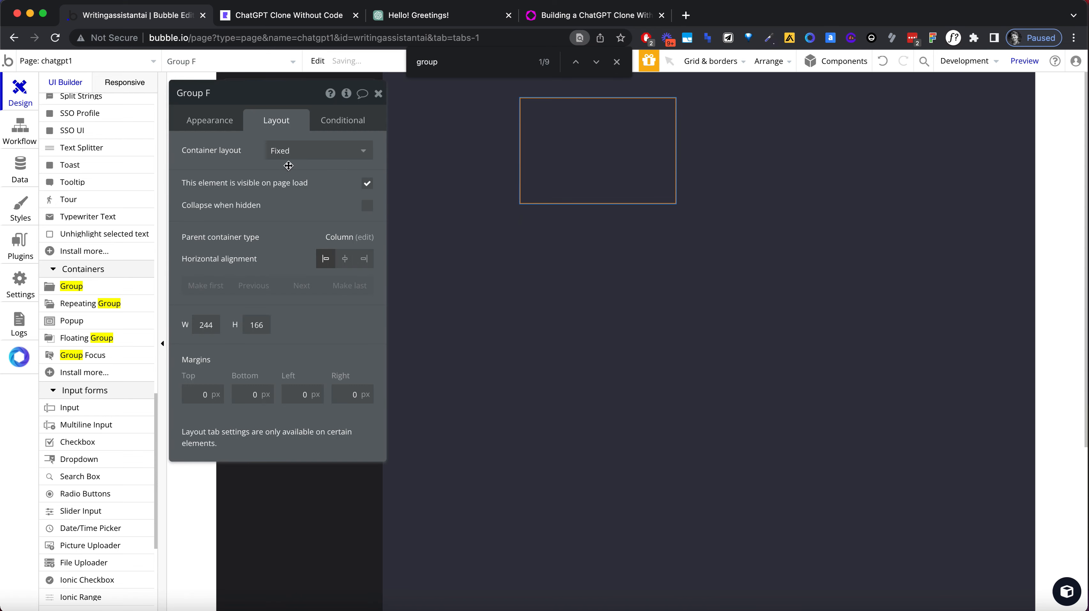
pyautogui.click(295, 152)
pyautogui.click(305, 190)
pyautogui.click(307, 152)
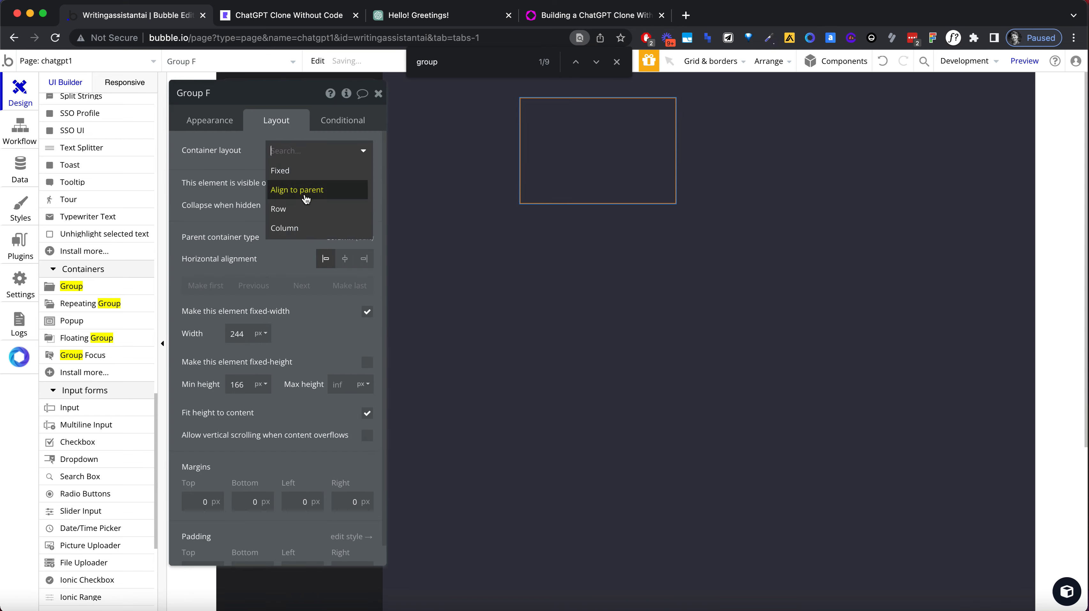
pyautogui.click(300, 209)
pyautogui.click(379, 93)
# Switch to the ChatGPT page to examine its Examples heading and cards, and compare them with the cloned page
pyautogui.click(458, 17)
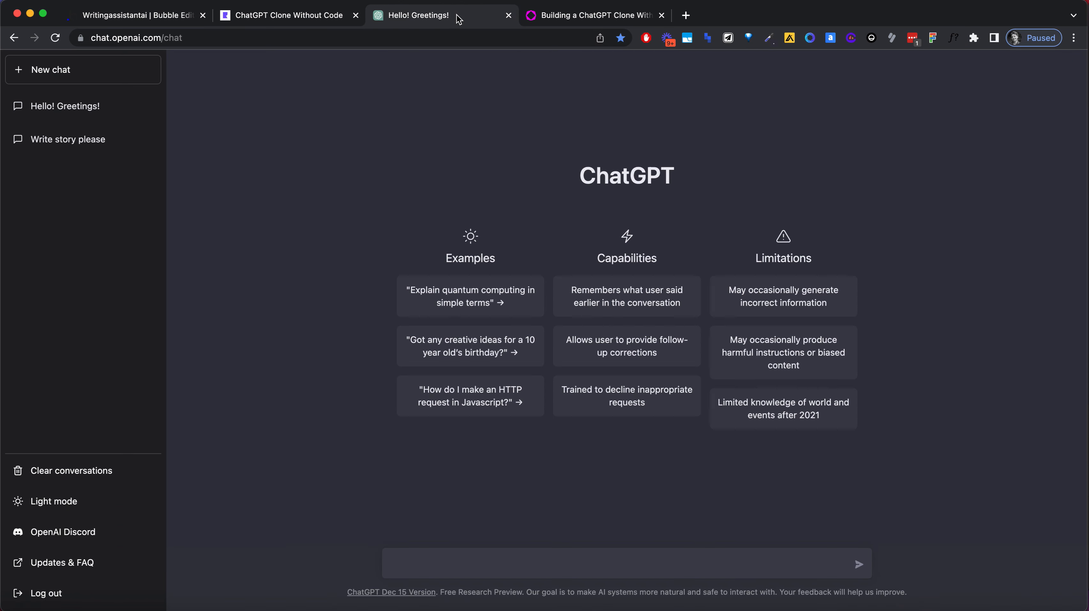
pyautogui.doubleClick(463, 257)
pyautogui.click(460, 303)
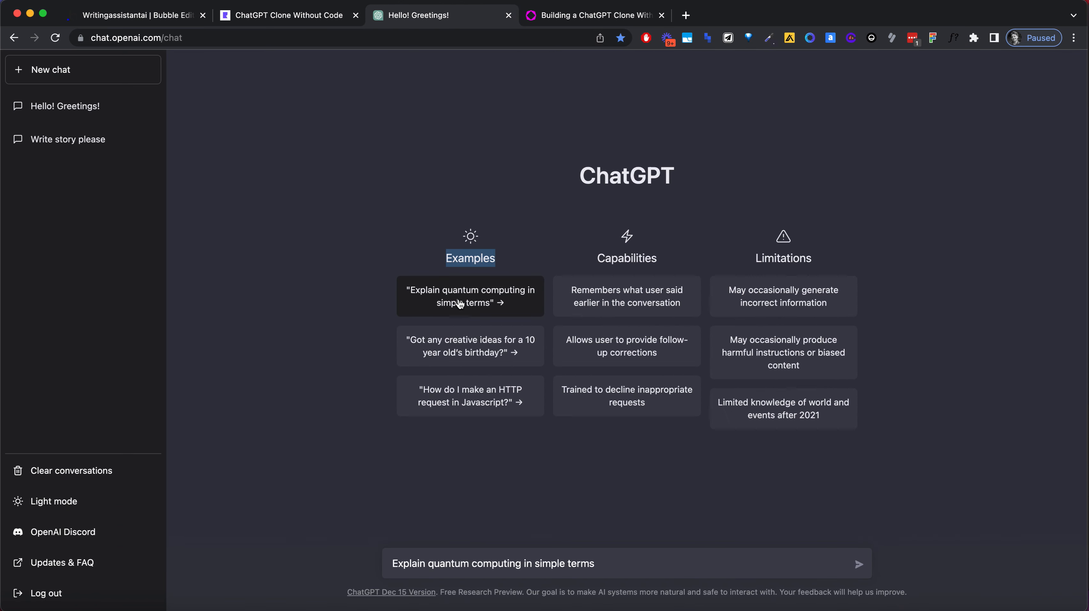
pyautogui.click(276, 20)
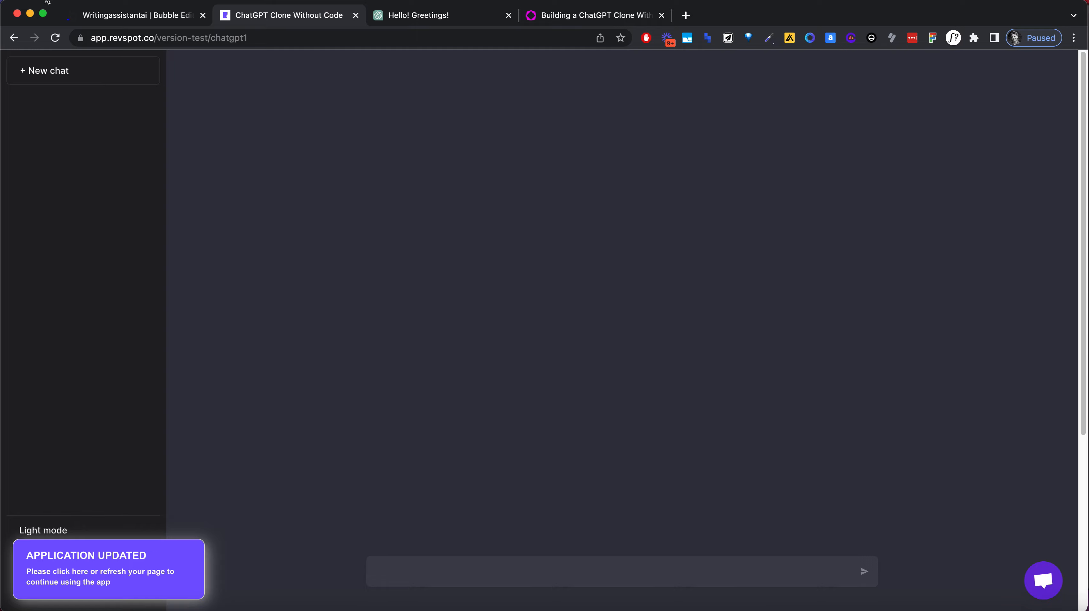
pyautogui.click(120, 16)
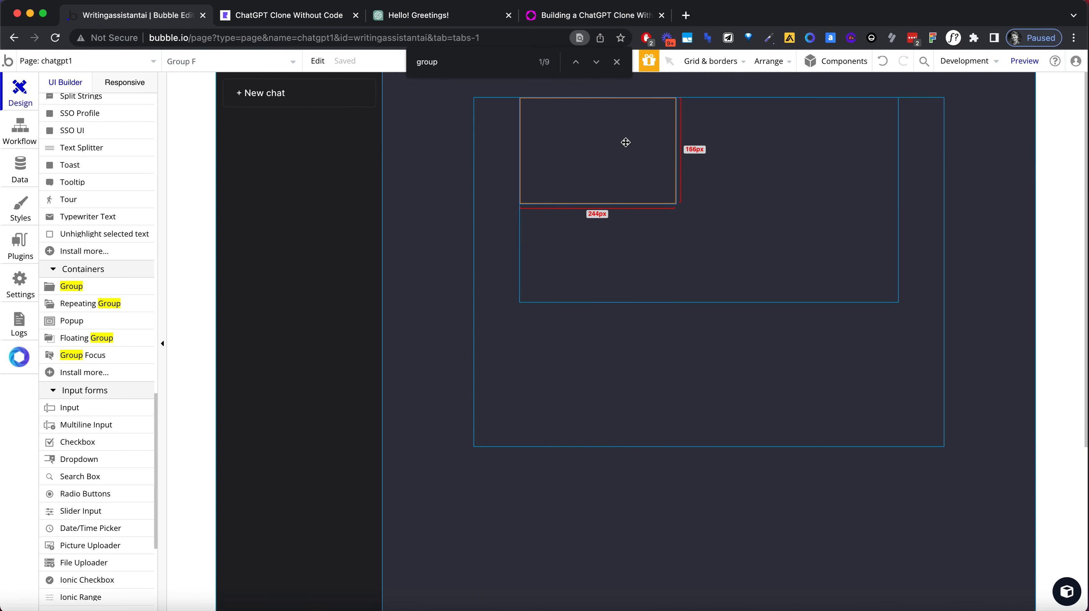
pyautogui.click(272, 17)
pyautogui.click(188, 22)
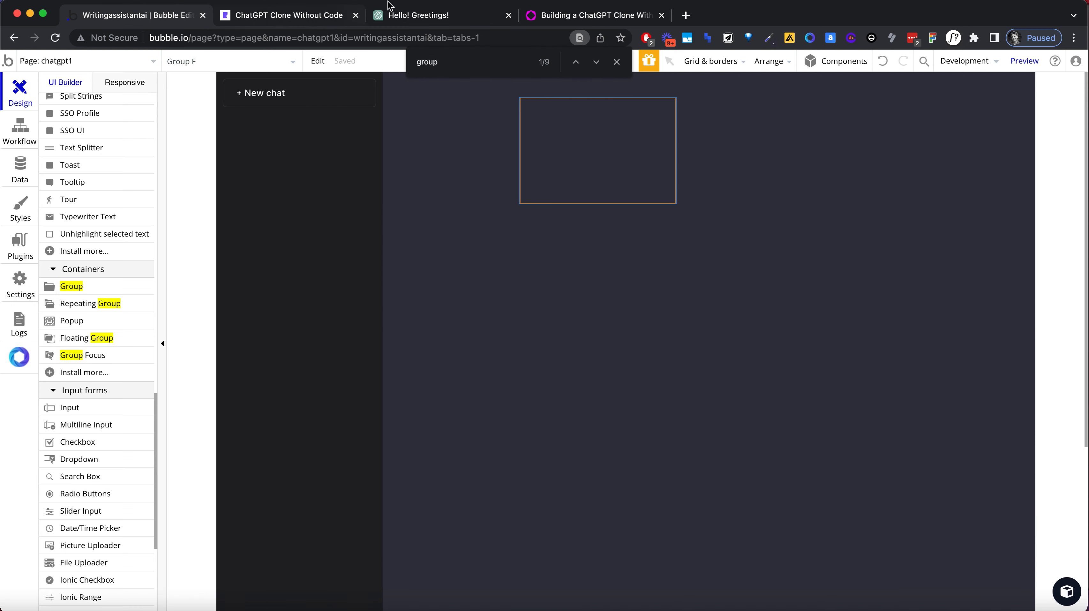
# Sample the hovered background color #202123 of the quantum computing example card on the ChatGPT page
pyautogui.click(405, 19)
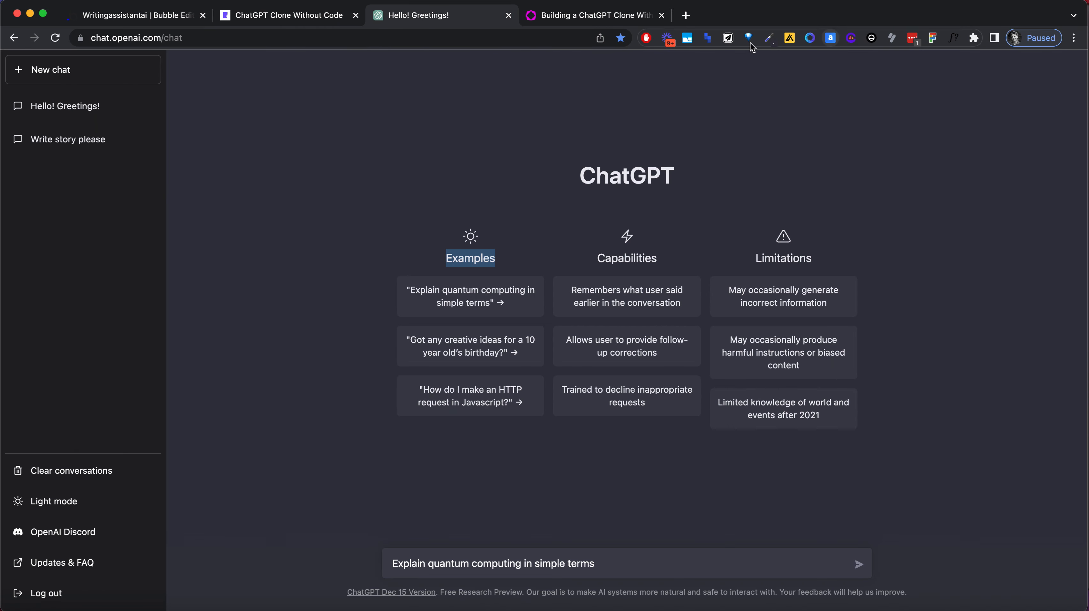
pyautogui.click(769, 39)
pyautogui.click(768, 51)
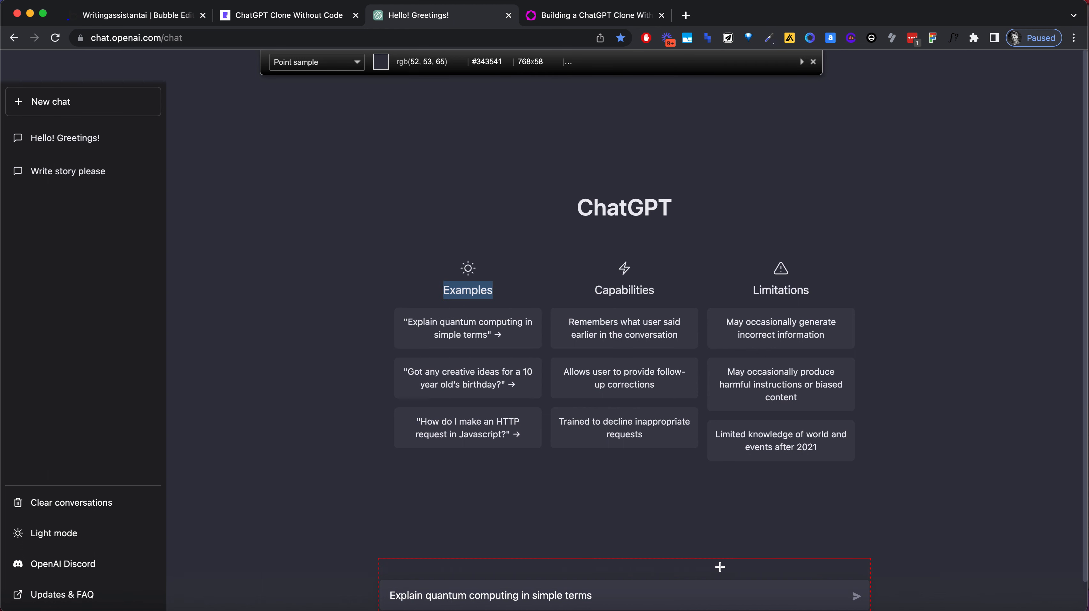
pyautogui.click(523, 343)
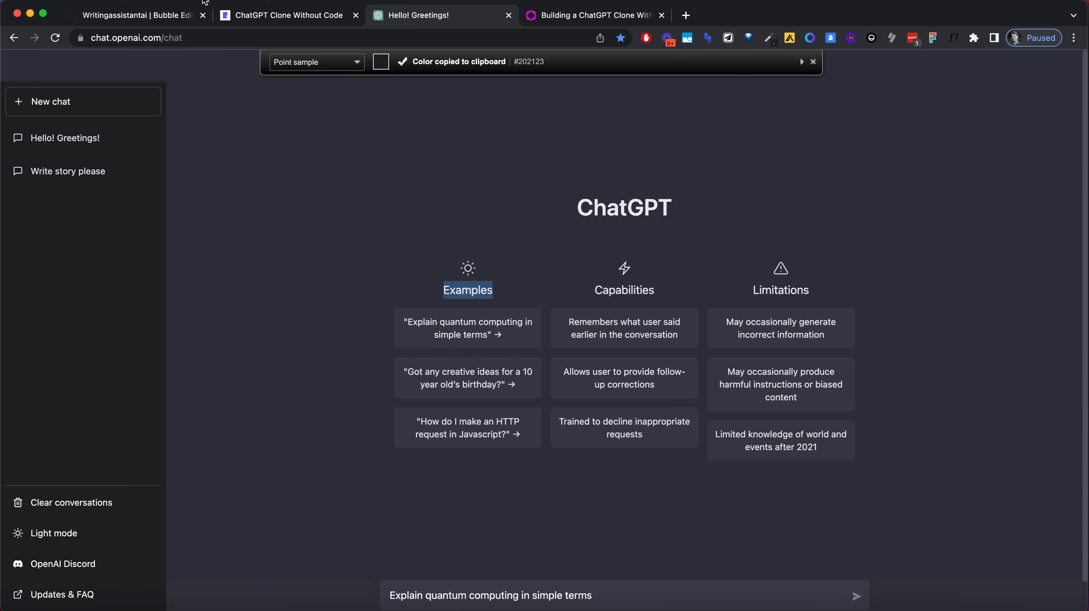
# Return to the Bubble editor and check the hover background color in Group A's condition
pyautogui.click(162, 21)
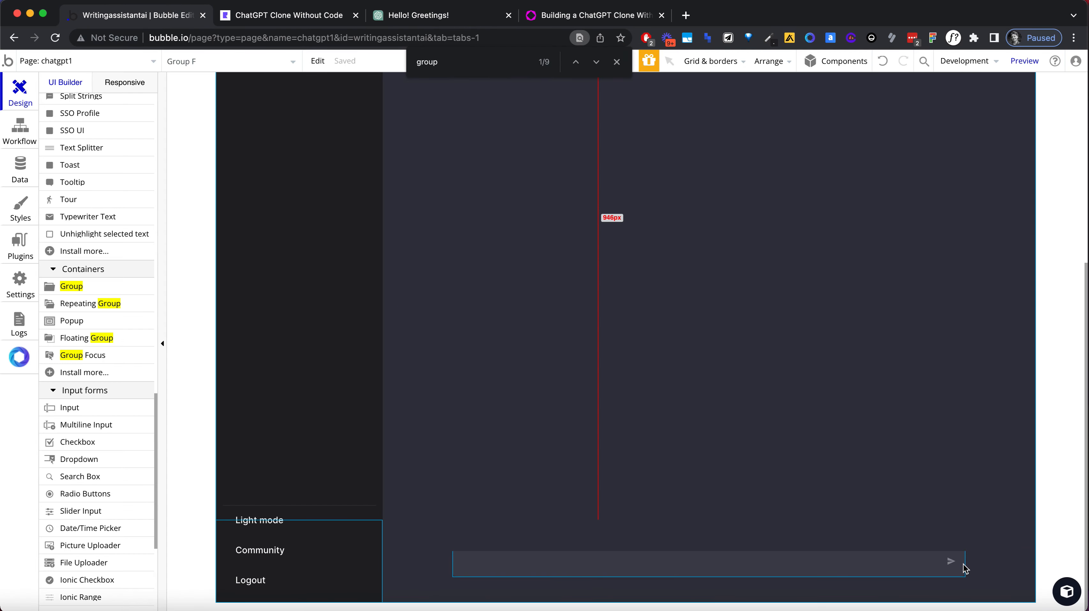
pyautogui.click(957, 560)
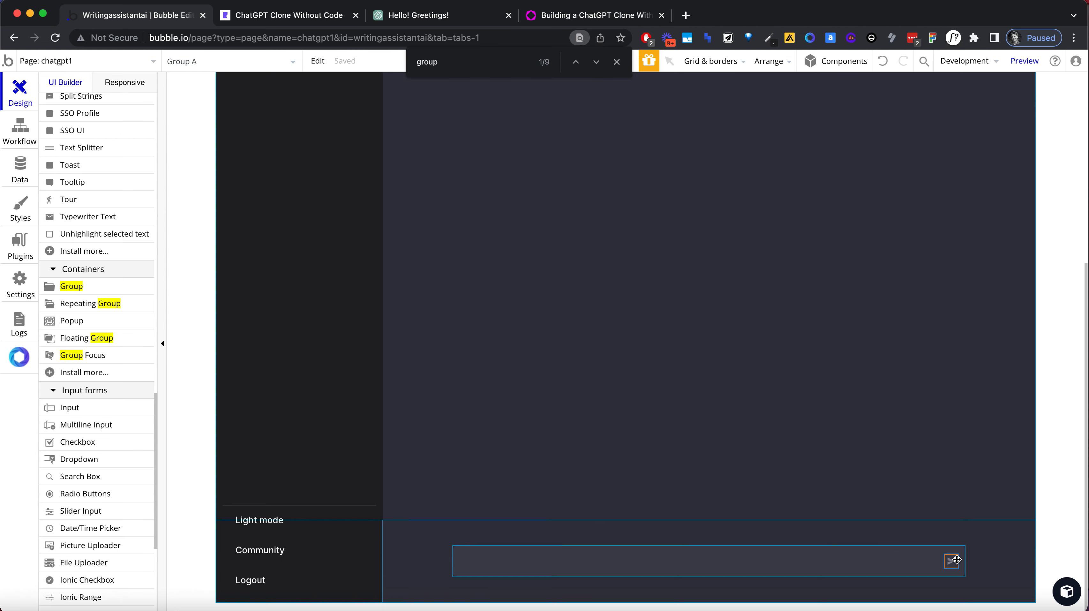
pyautogui.doubleClick(956, 561)
pyautogui.click(343, 120)
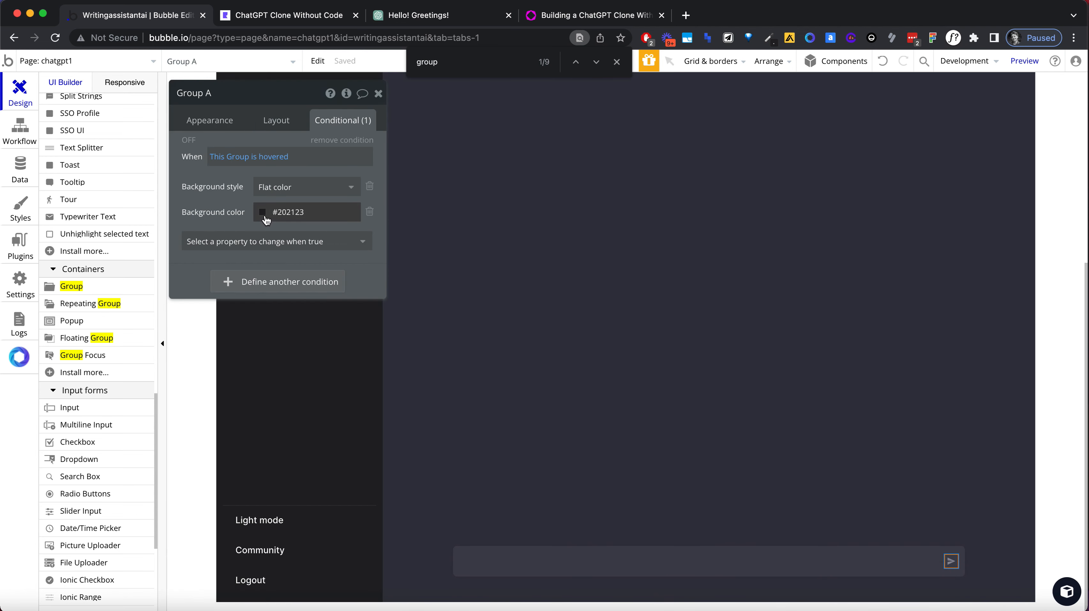
pyautogui.click(306, 210)
pyautogui.click(363, 108)
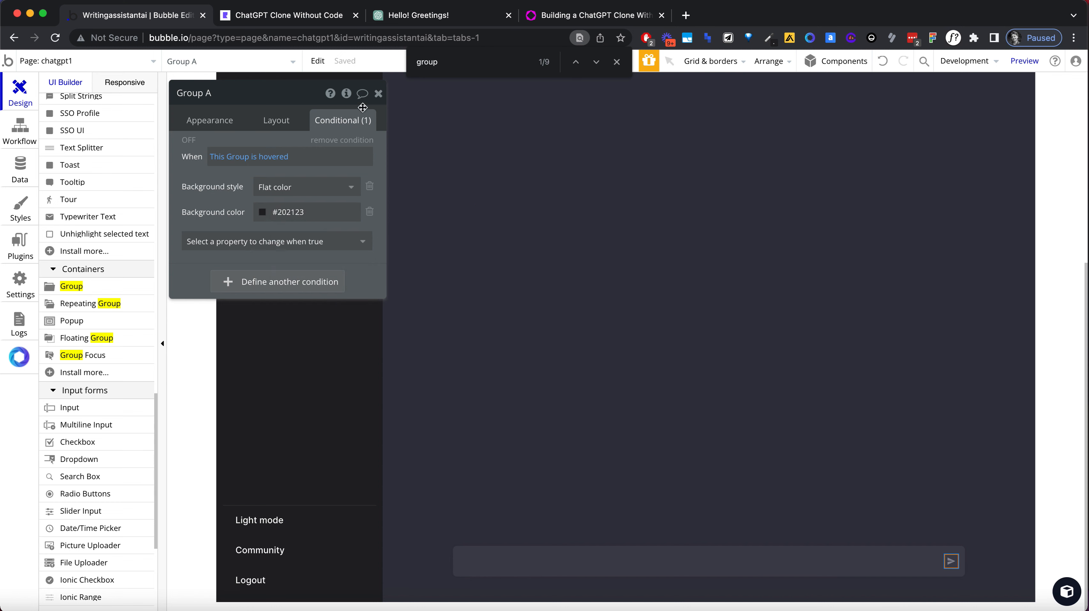
pyautogui.click(378, 95)
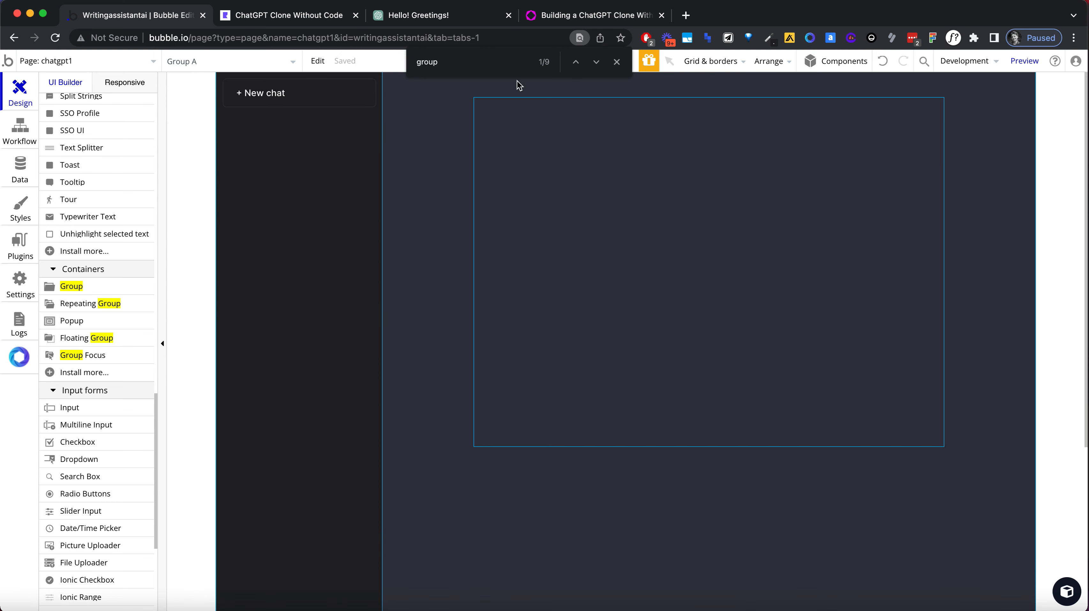
# Remove the predefined style from Group F
pyautogui.doubleClick(618, 166)
pyautogui.click(210, 121)
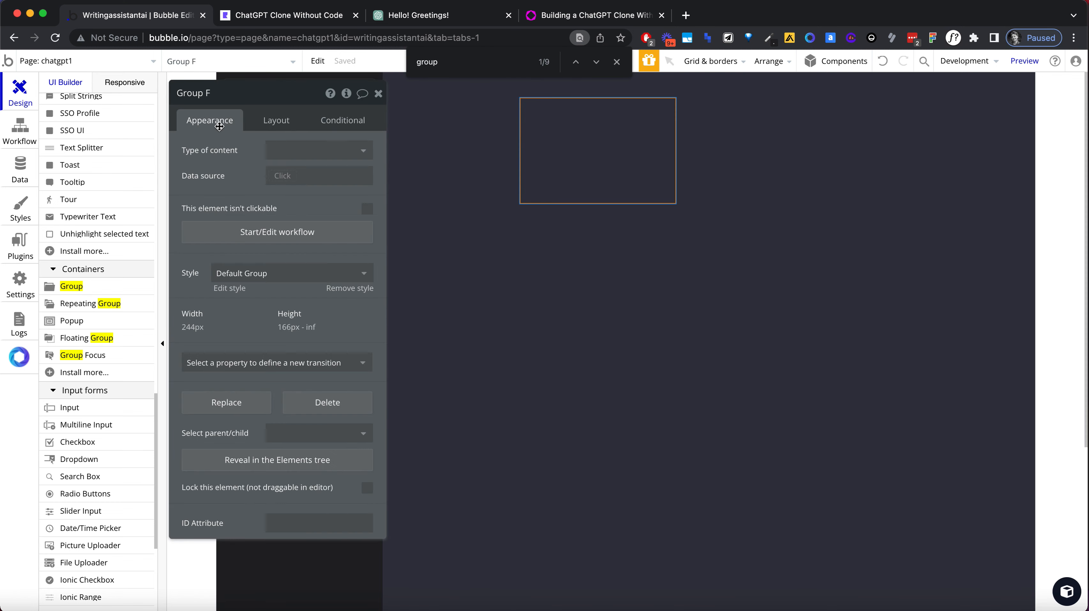
pyautogui.click(350, 288)
pyautogui.scroll(-3, 324, 272)
pyautogui.click(378, 93)
pyautogui.scroll(-10, 294, 230)
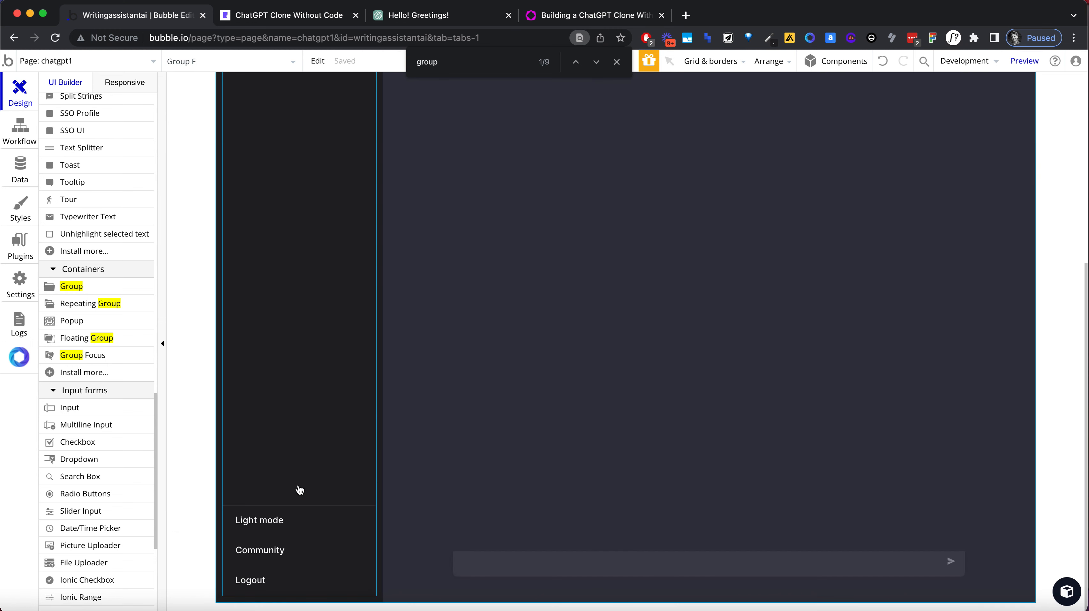
pyautogui.scroll(10, 464, 370)
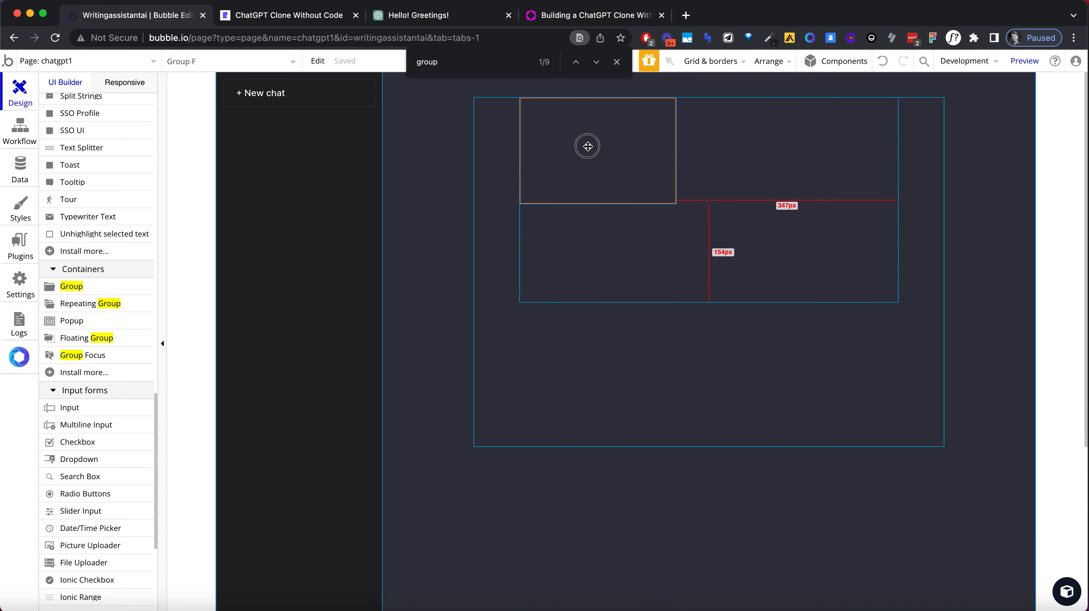
pyautogui.doubleClick(578, 157)
pyautogui.click(459, 156)
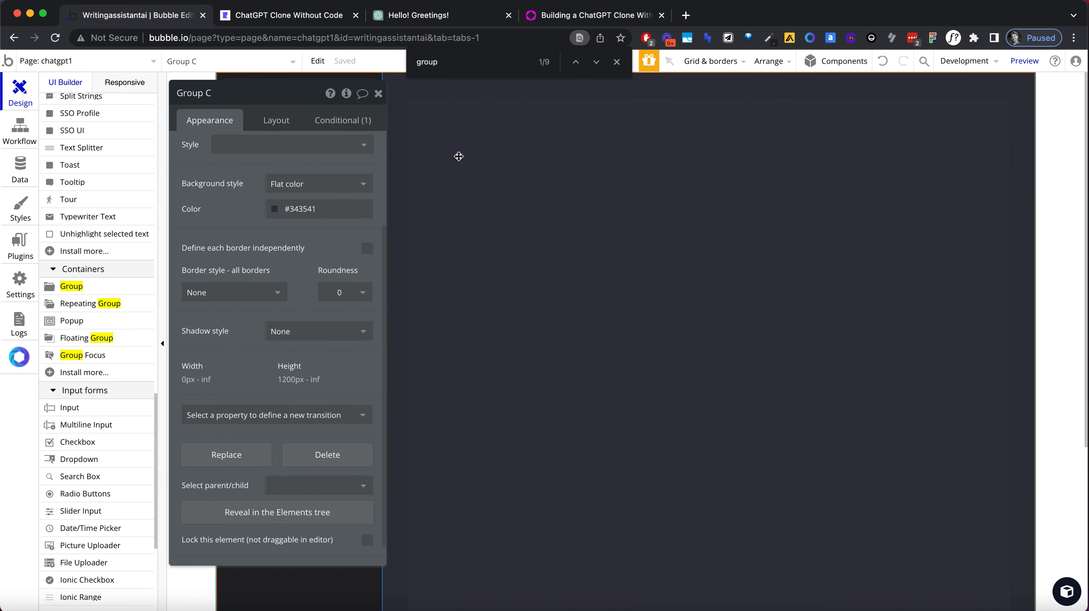
pyautogui.click(578, 141)
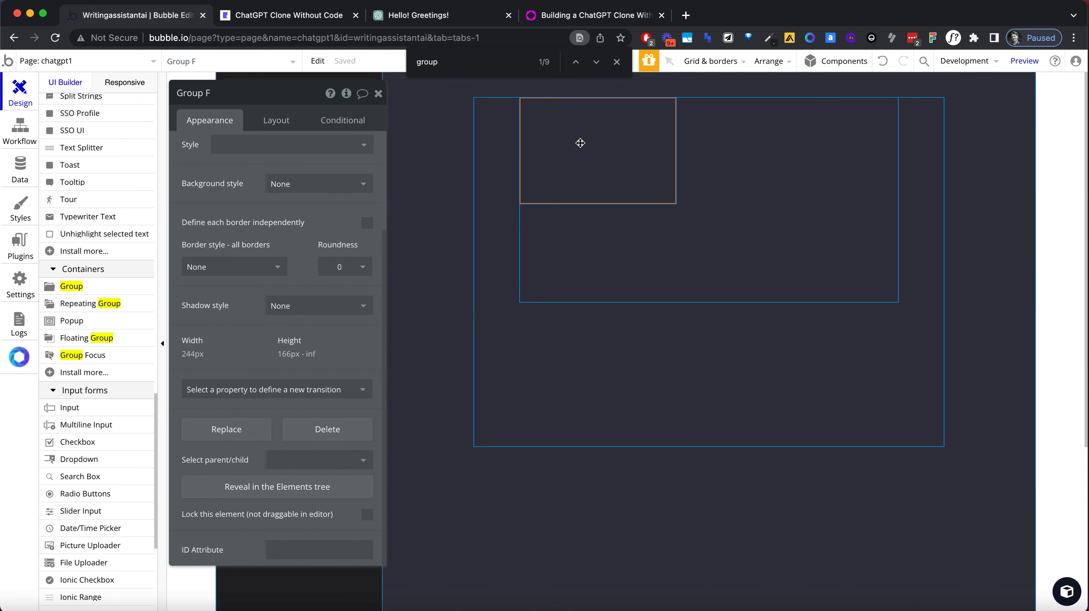
pyautogui.click(379, 94)
# Copy the formatting of the Light mode button onto Group F and check the group's conditions
pyautogui.scroll(-10, 312, 320)
pyautogui.rightClick(308, 525)
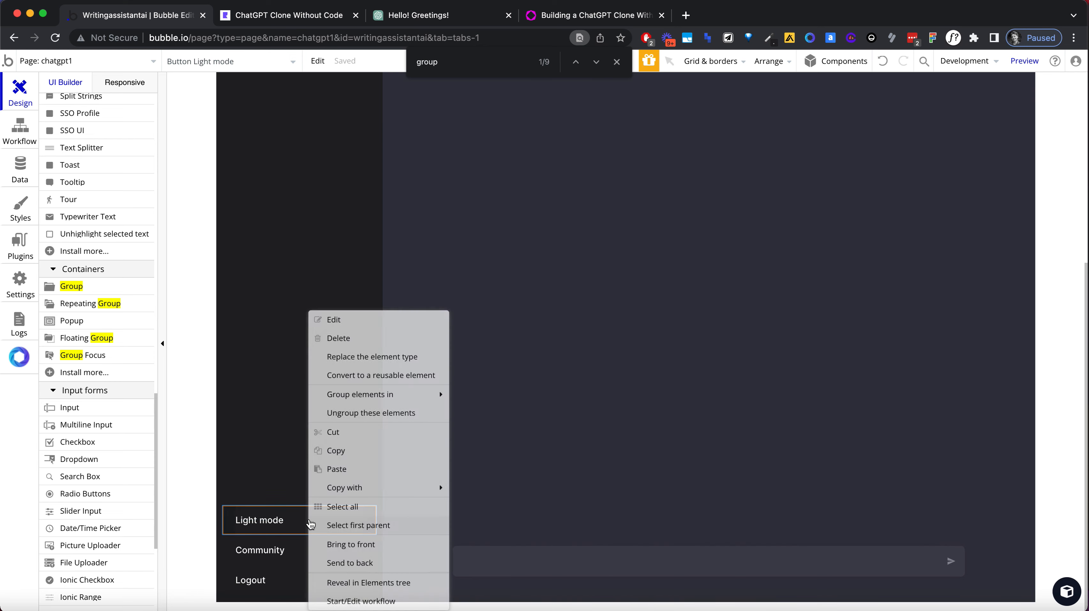
pyautogui.moveTo(359, 488)
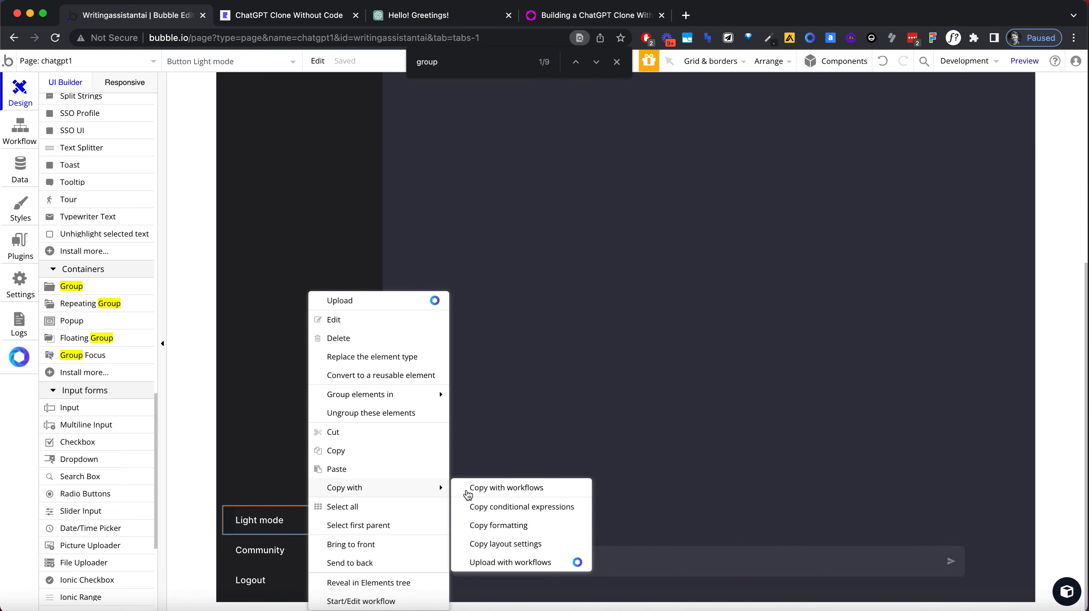
pyautogui.click(500, 513)
pyautogui.scroll(10, 505, 513)
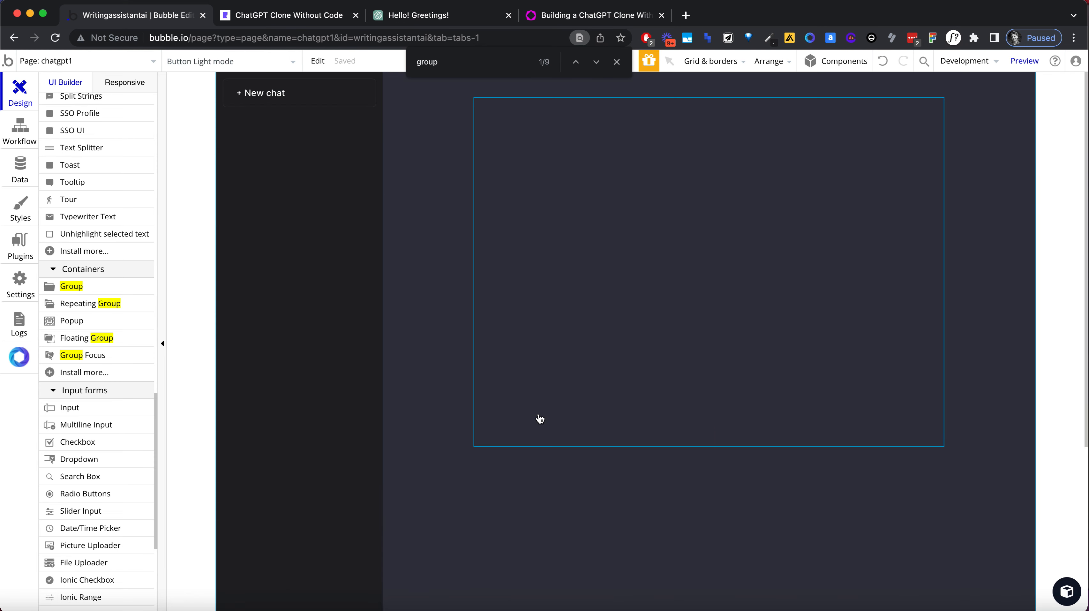
pyautogui.rightClick(564, 178)
pyautogui.moveTo(633, 393)
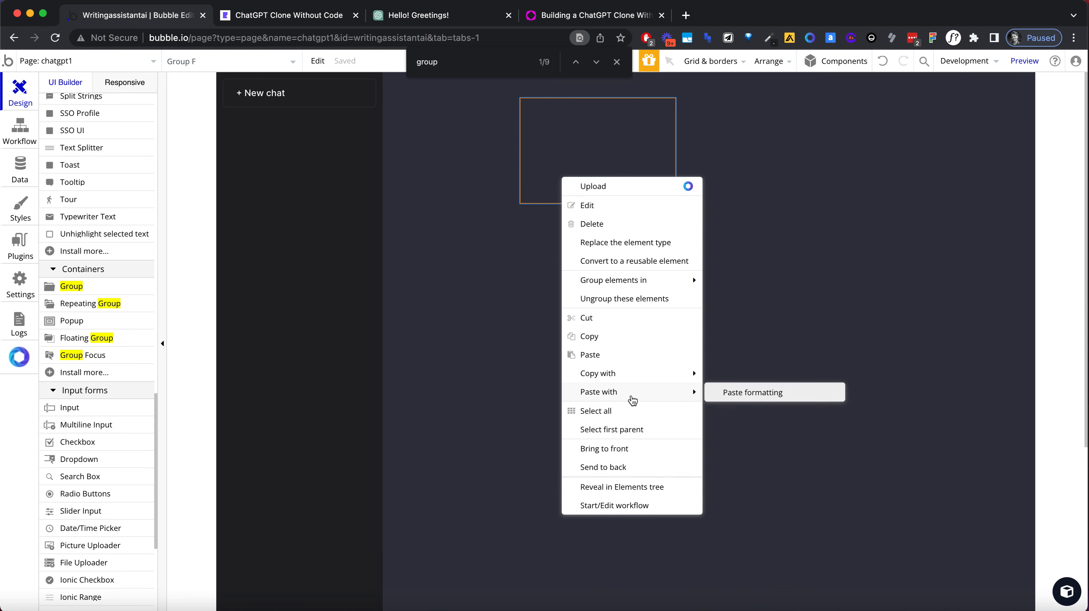
pyautogui.click(745, 402)
pyautogui.doubleClick(608, 114)
pyautogui.click(358, 125)
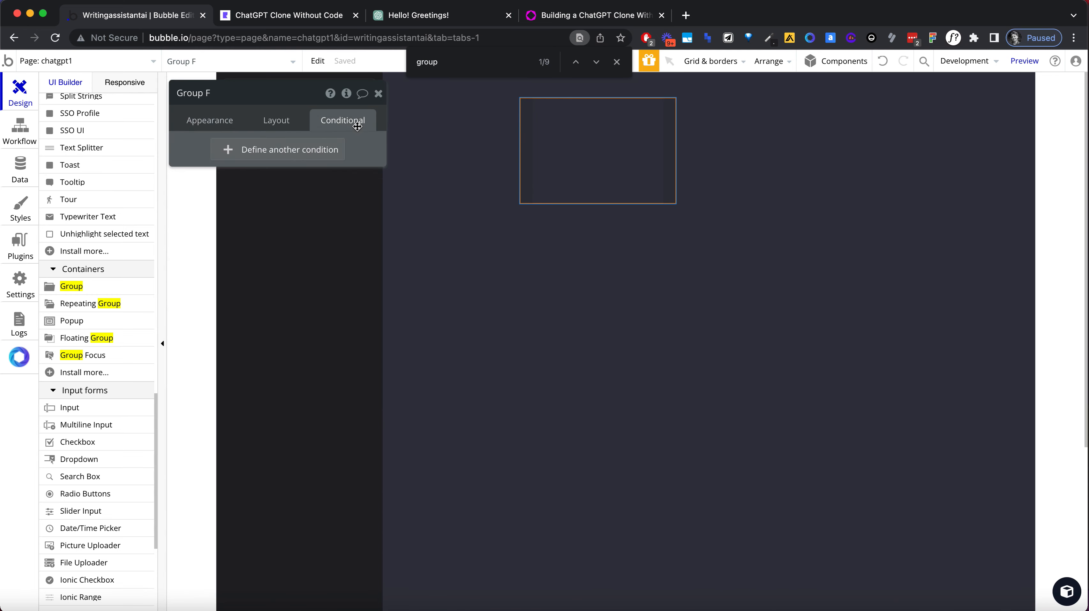
# Copy the Light mode button's hover condition to Group F and set its hover background color to #202123
pyautogui.scroll(-5, 341, 411)
pyautogui.rightClick(295, 525)
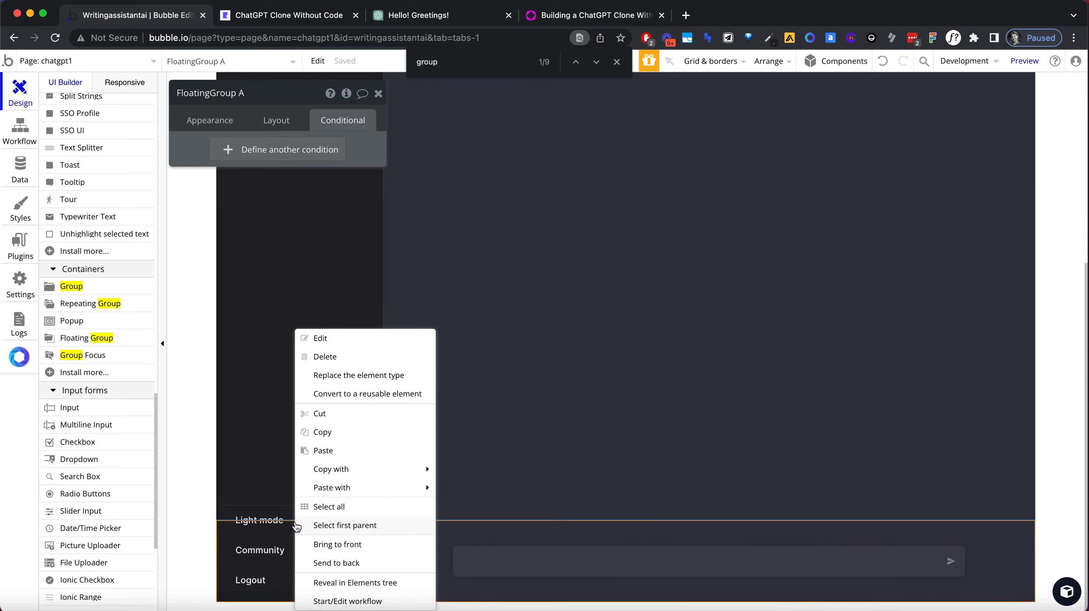
pyautogui.click(287, 520)
pyautogui.rightClick(287, 520)
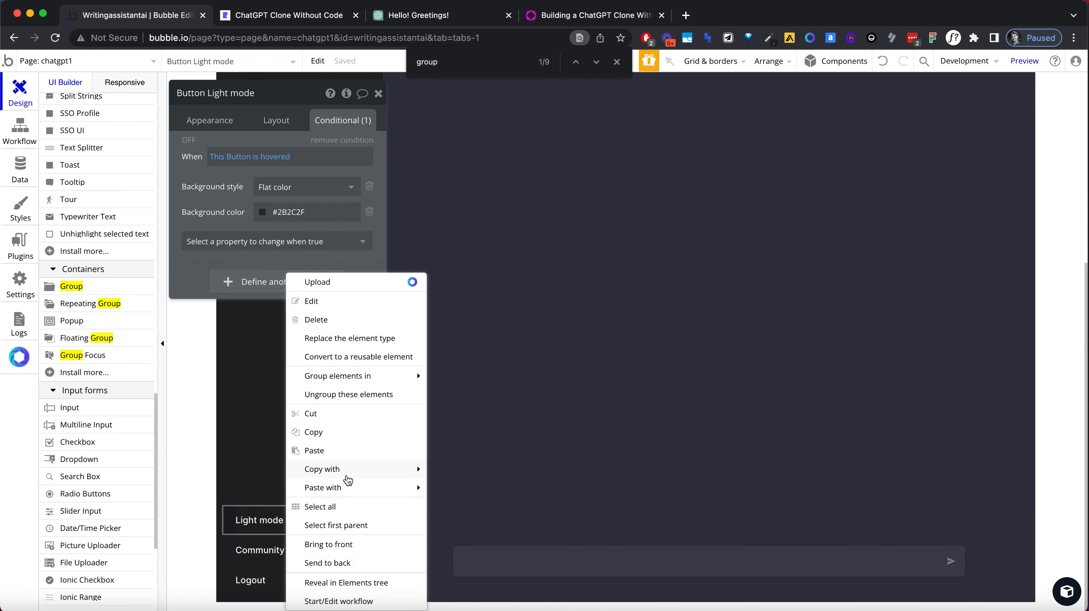
pyautogui.moveTo(349, 471)
pyautogui.click(499, 492)
pyautogui.scroll(5, 542, 233)
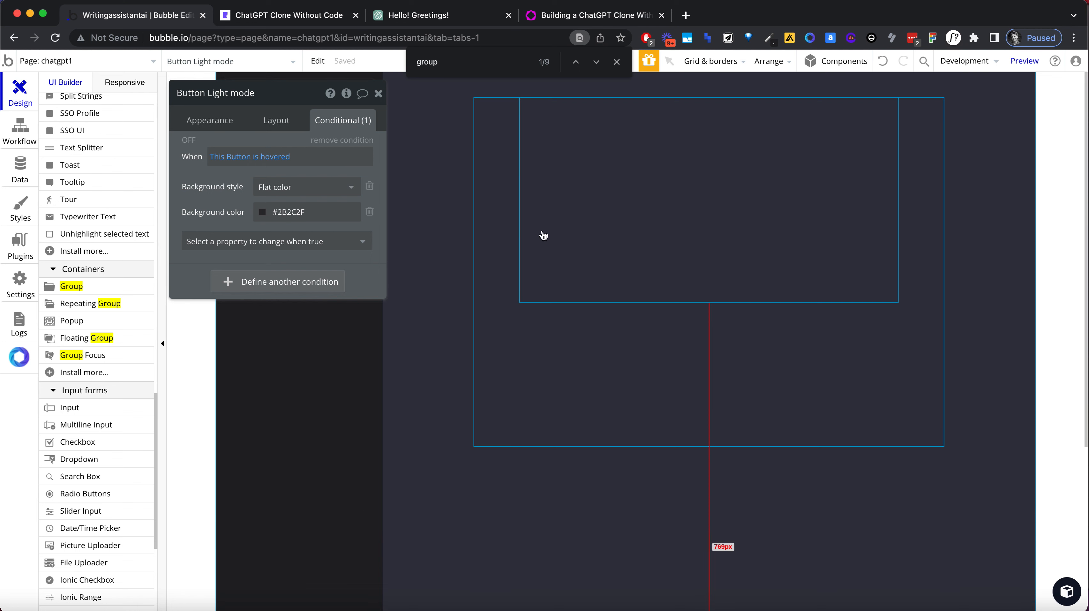
pyautogui.rightClick(601, 168)
pyautogui.moveTo(694, 381)
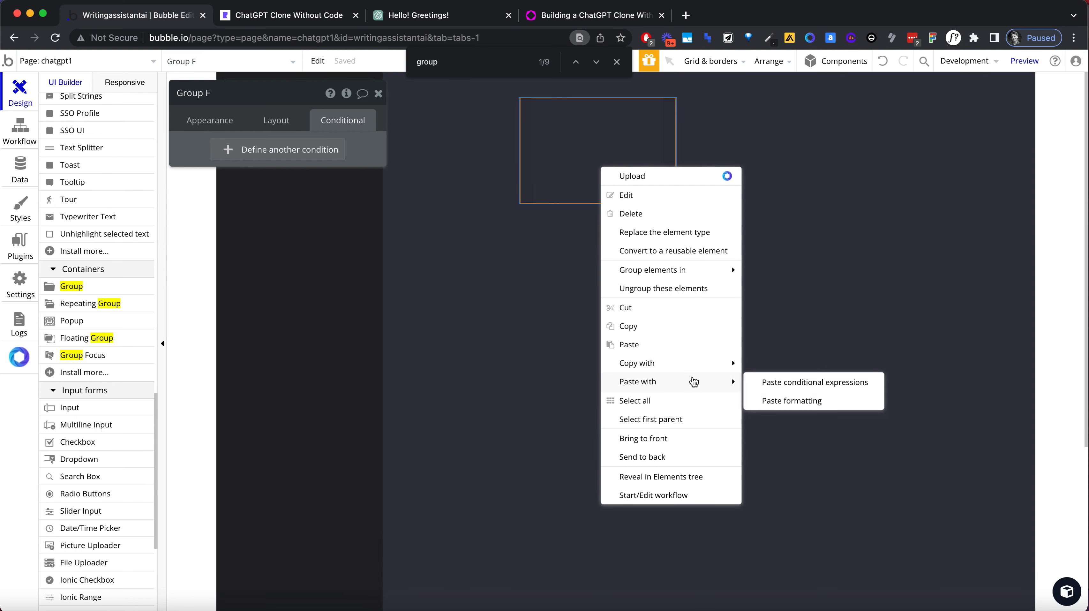
pyautogui.click(785, 391)
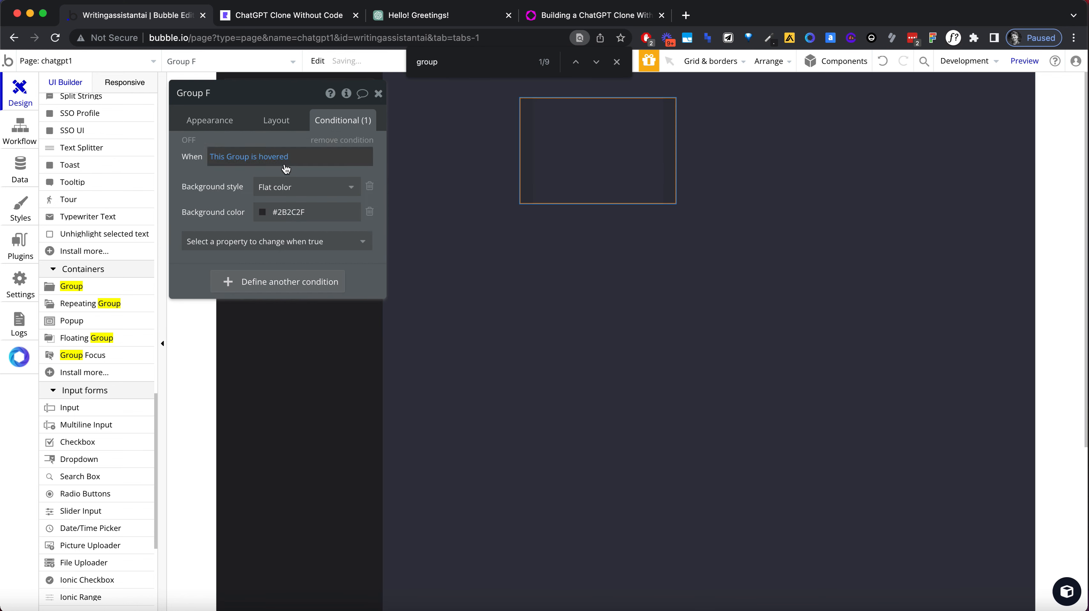
pyautogui.click(291, 210)
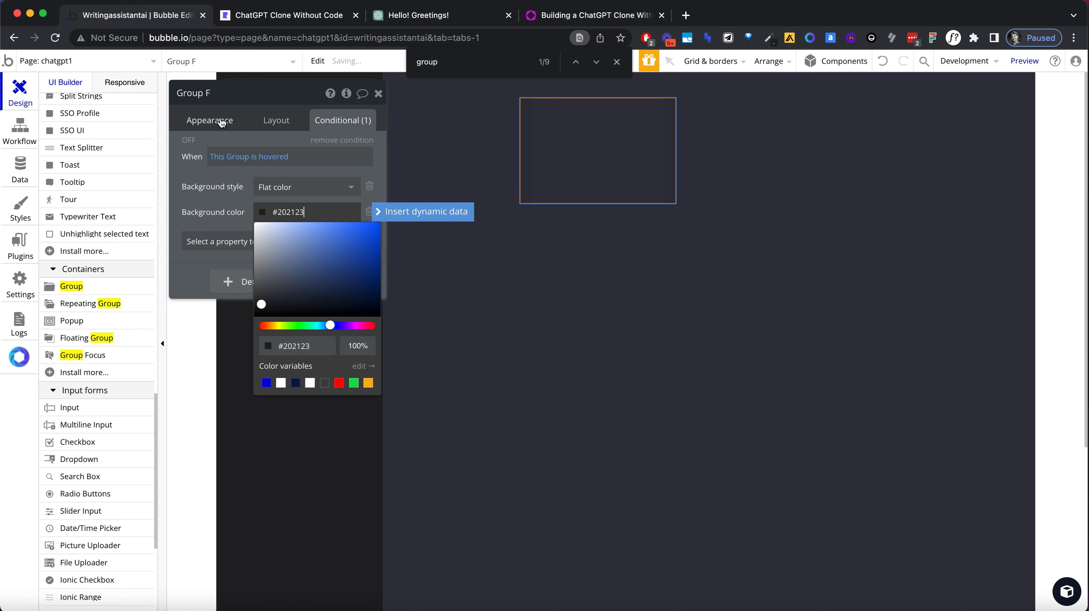
# Set Group F's background style to Flat color and check the fill on the page
pyautogui.click(216, 117)
pyautogui.scroll(-5, 297, 340)
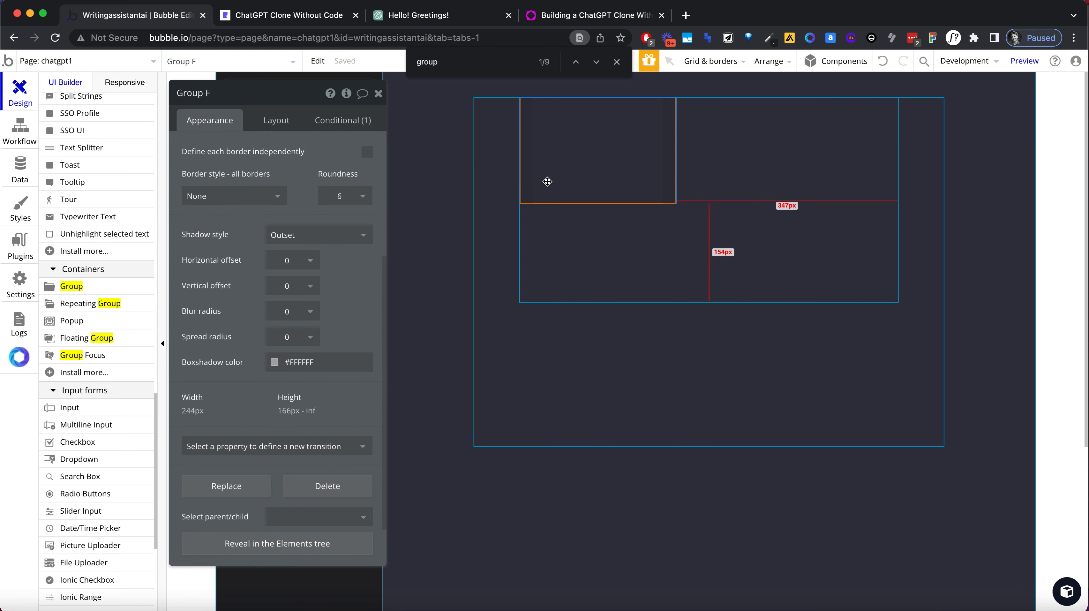
pyautogui.scroll(5, 244, 321)
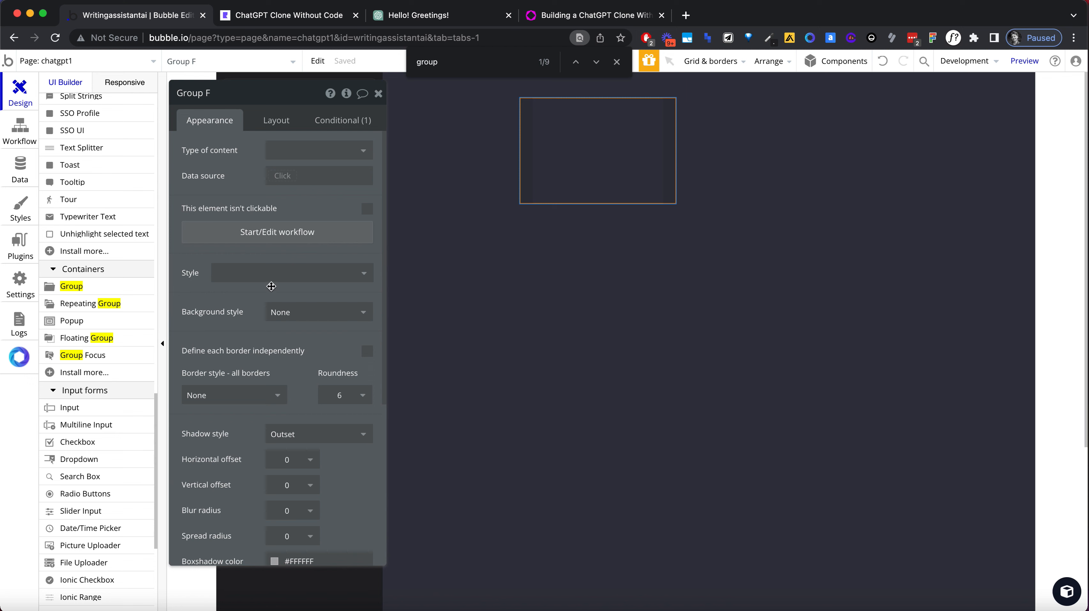
pyautogui.click(277, 312)
pyautogui.click(287, 350)
pyautogui.click(499, 154)
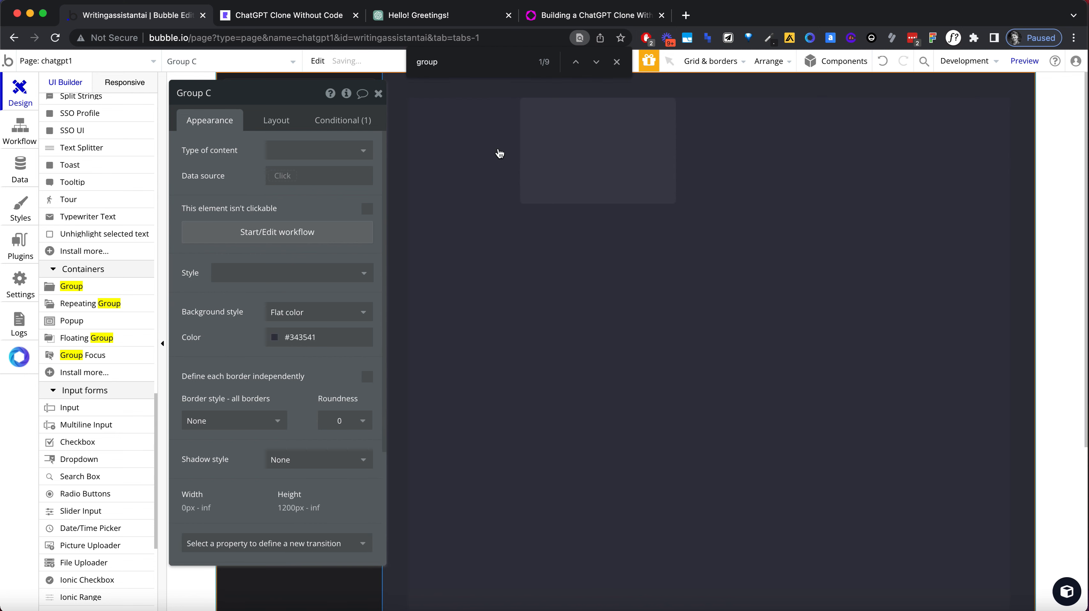
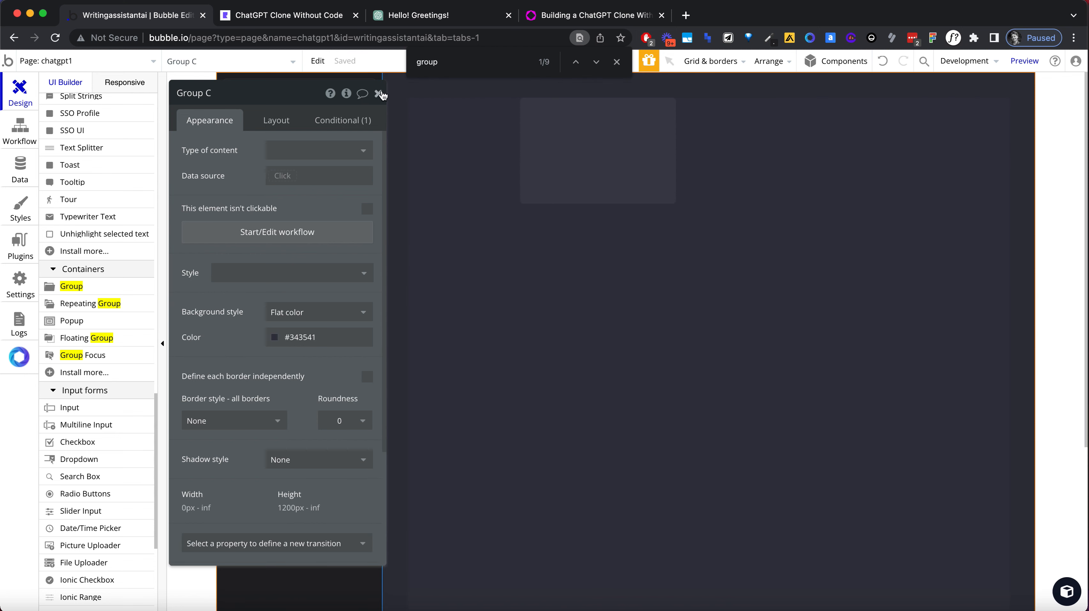
# Check the card styling on the ChatGPT reference page and set Group F's shadow style to None
pyautogui.click(379, 94)
pyautogui.click(414, 17)
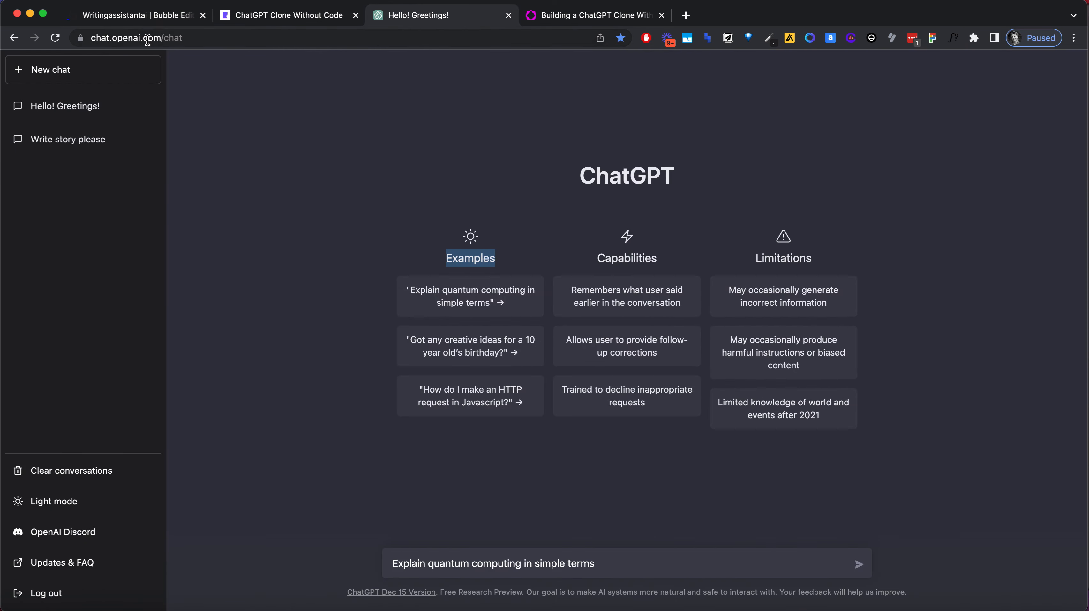
pyautogui.click(142, 17)
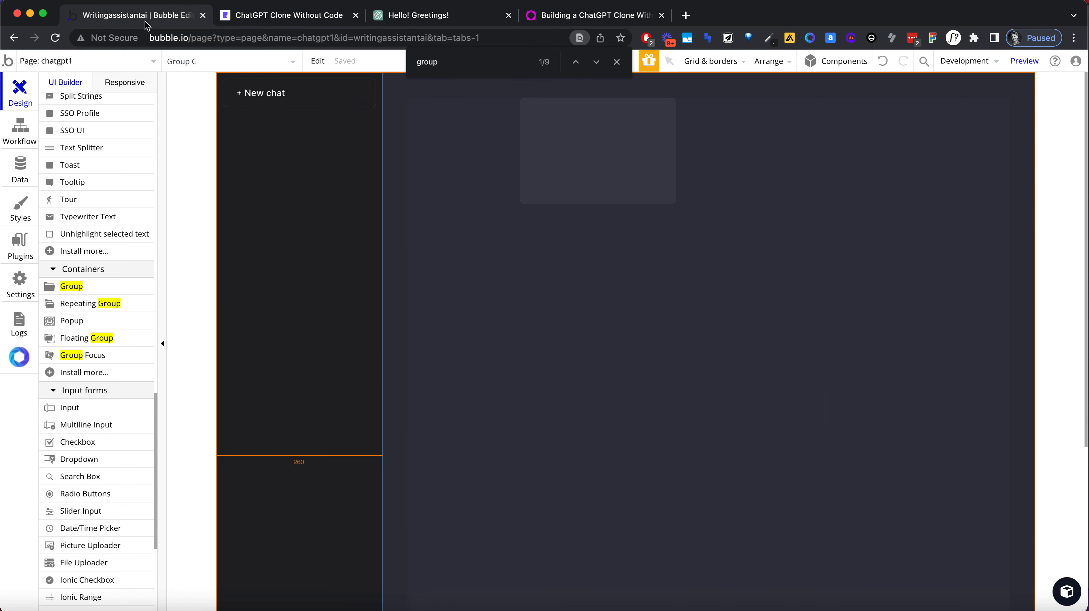
pyautogui.doubleClick(598, 164)
pyautogui.scroll(-5, 274, 317)
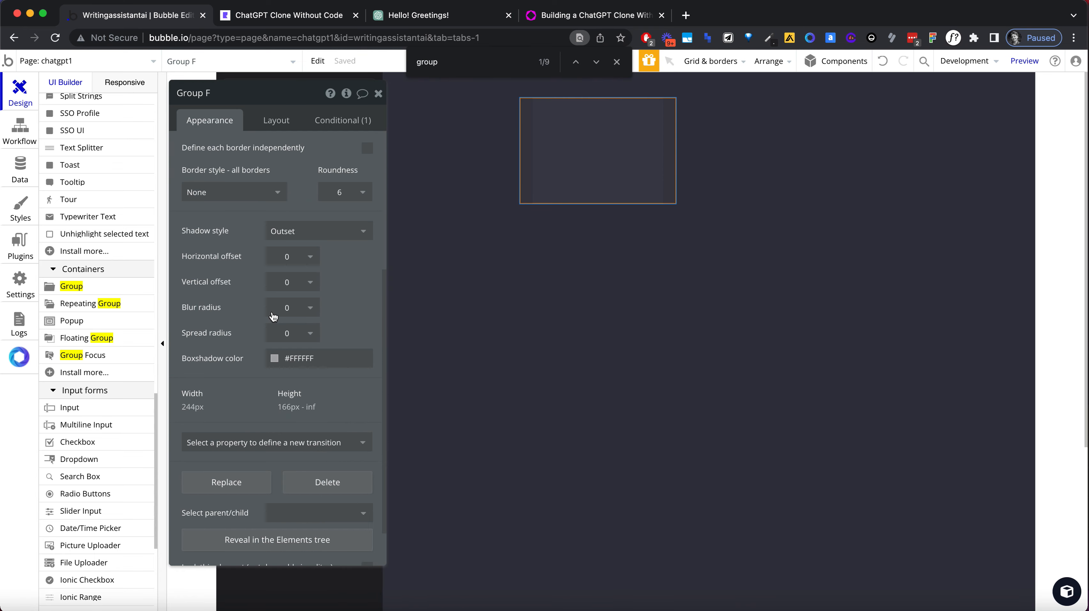
pyautogui.click(295, 223)
pyautogui.click(292, 243)
pyautogui.click(565, 322)
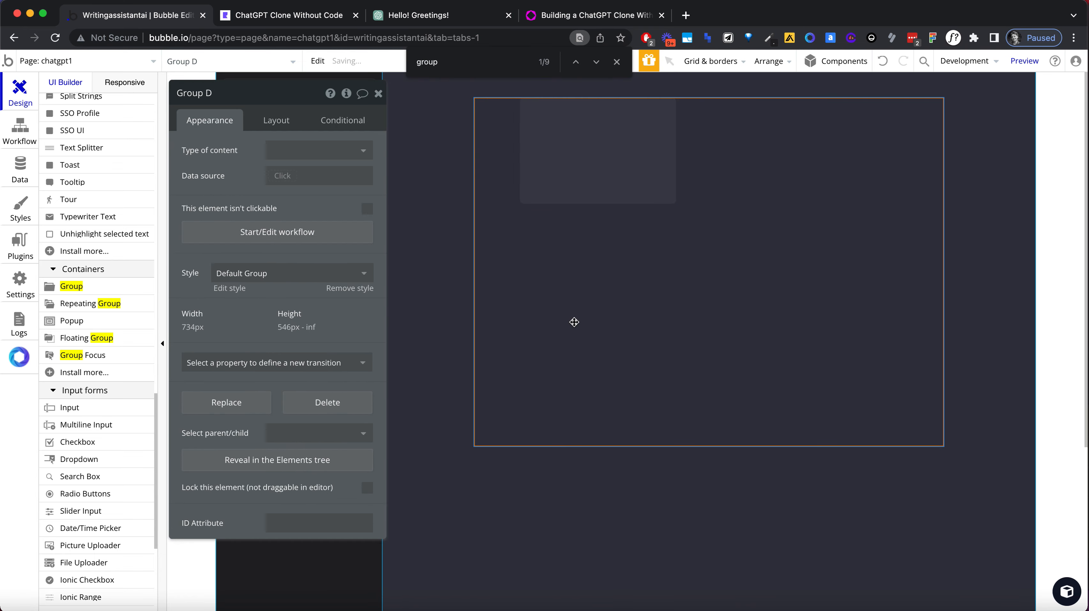
# Set Group F's minimum height to 45 px
pyautogui.click(634, 190)
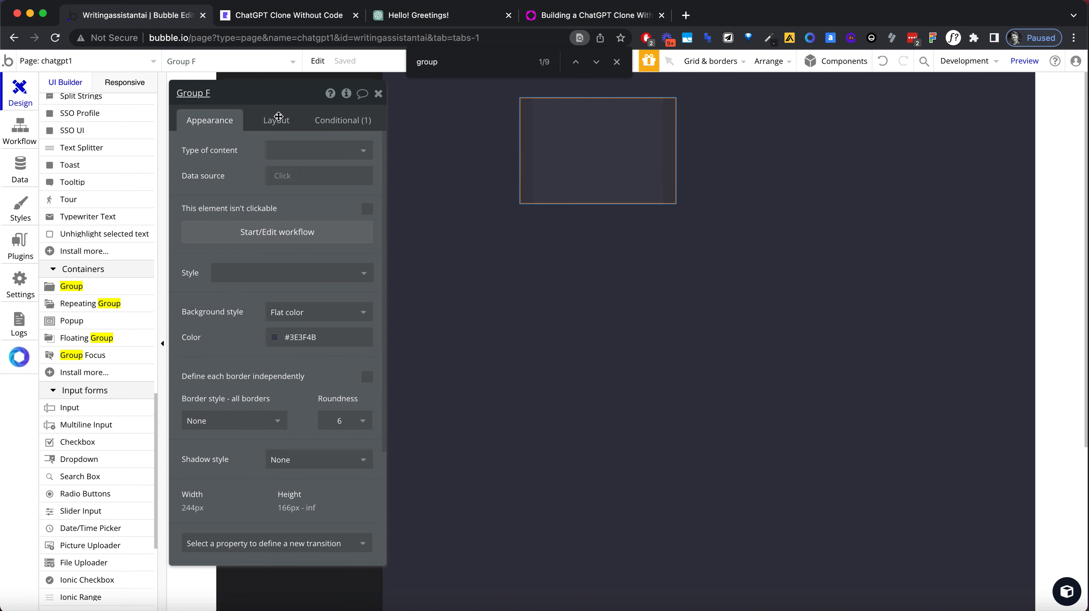
pyautogui.click(379, 93)
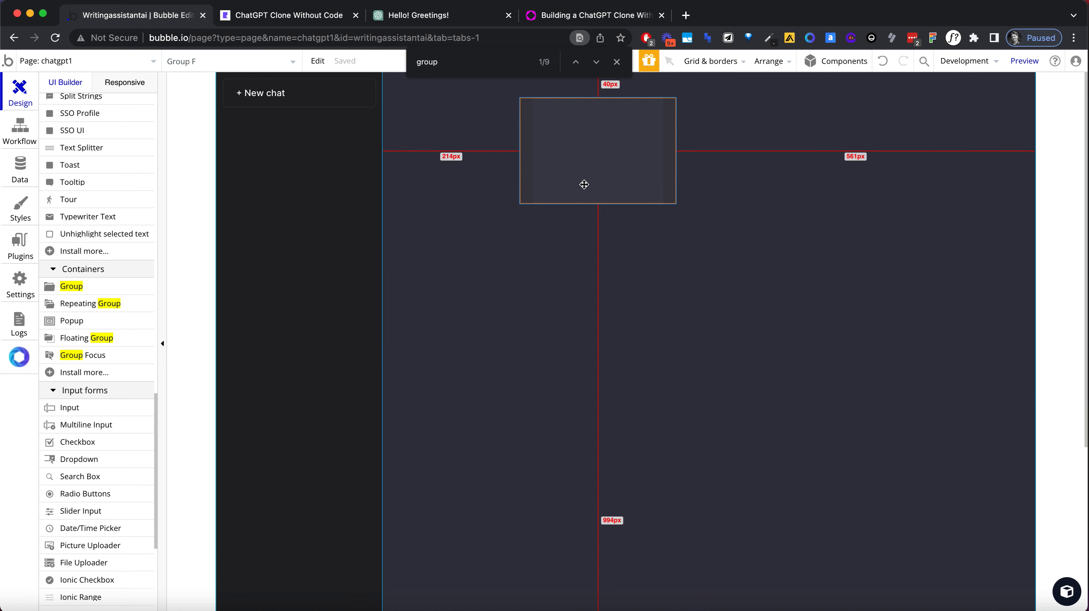
pyautogui.doubleClick(642, 153)
pyautogui.click(275, 120)
pyautogui.scroll(-3, 274, 385)
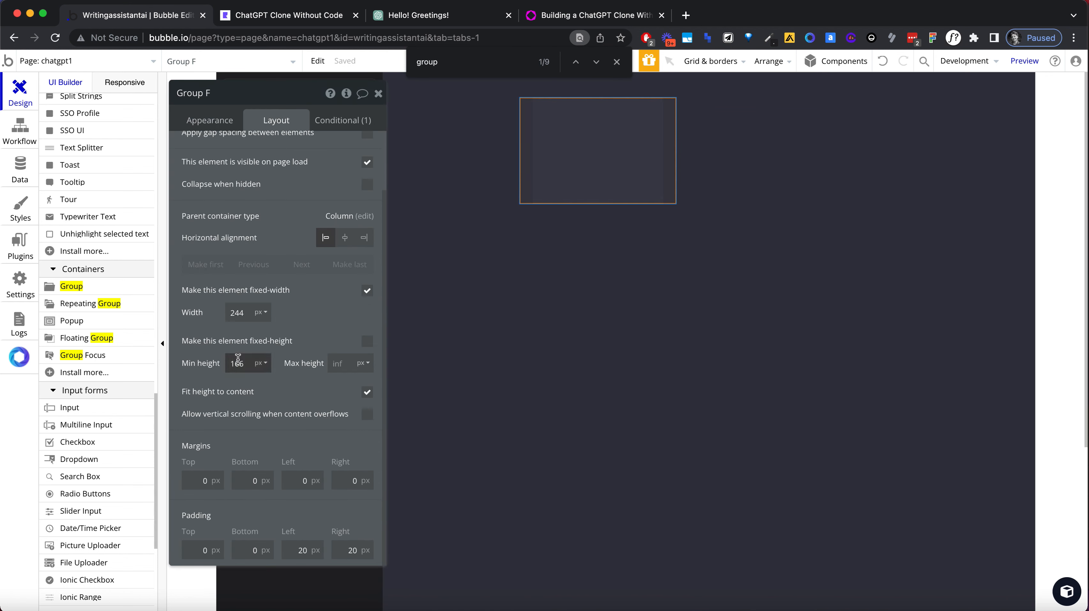
pyautogui.write('5')
pyautogui.press('Tab')
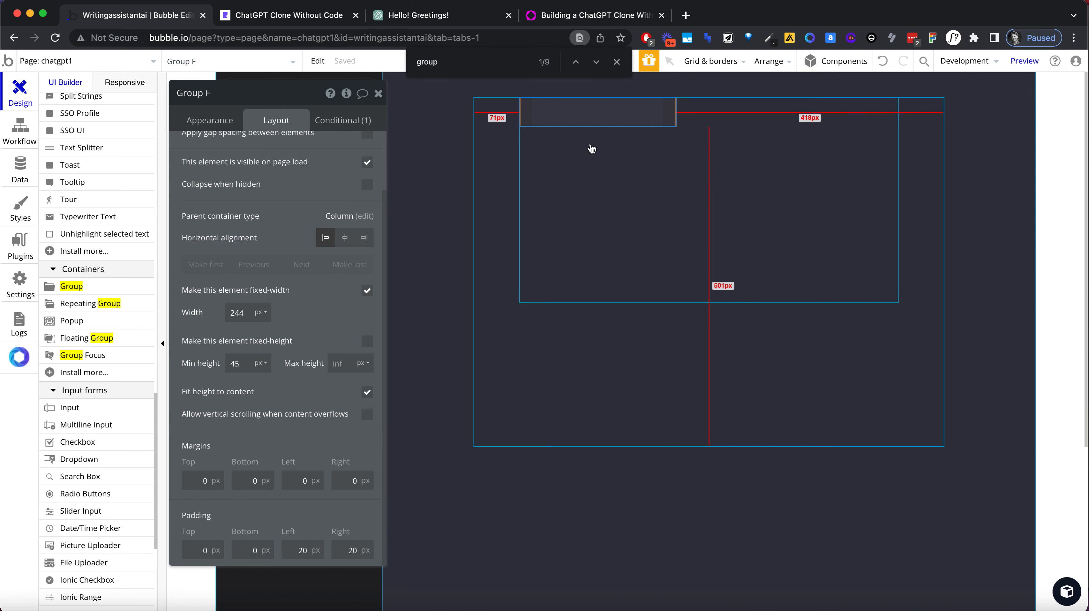
# Duplicate Group F to get three cards inside Group E and set Group E's container layout to Row
pyautogui.moveTo(625, 108); pyautogui.dragTo(641, 170)
pyautogui.click(380, 95)
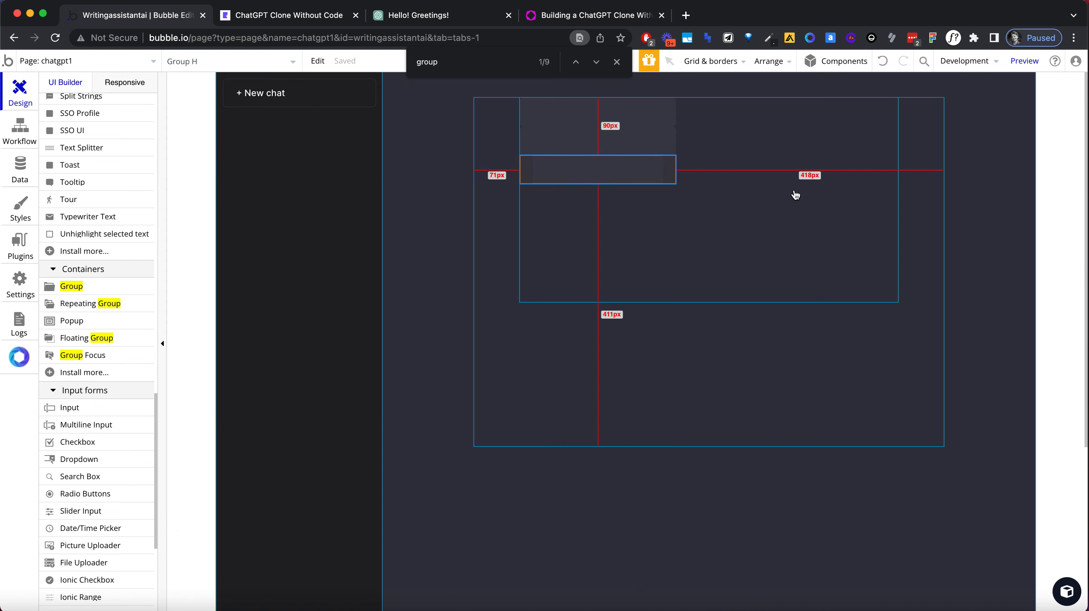
pyautogui.doubleClick(512, 151)
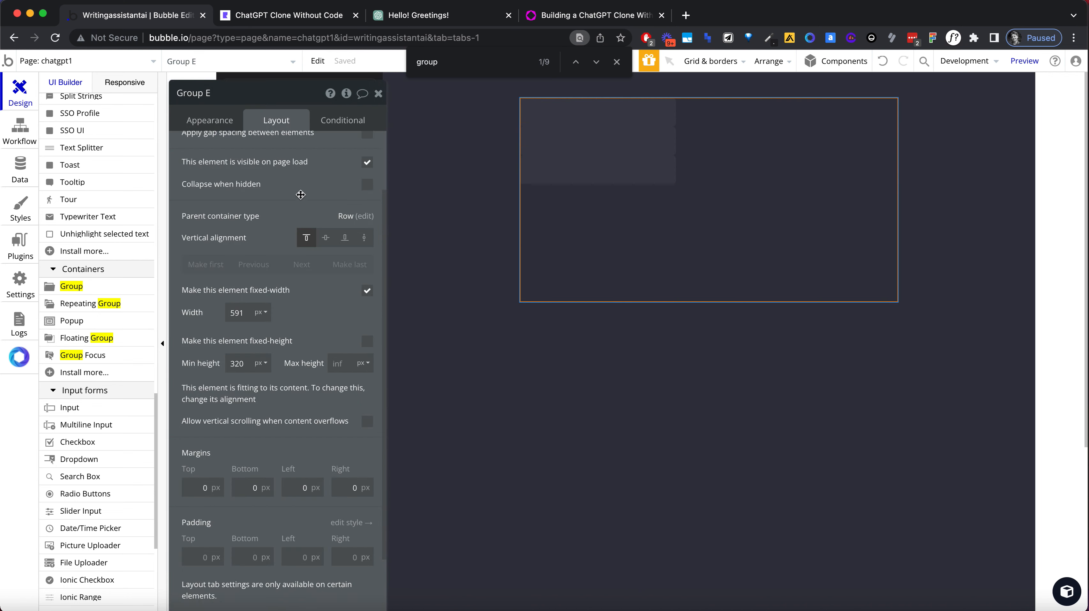
pyautogui.scroll(3, 300, 195)
pyautogui.click(299, 150)
pyautogui.click(295, 208)
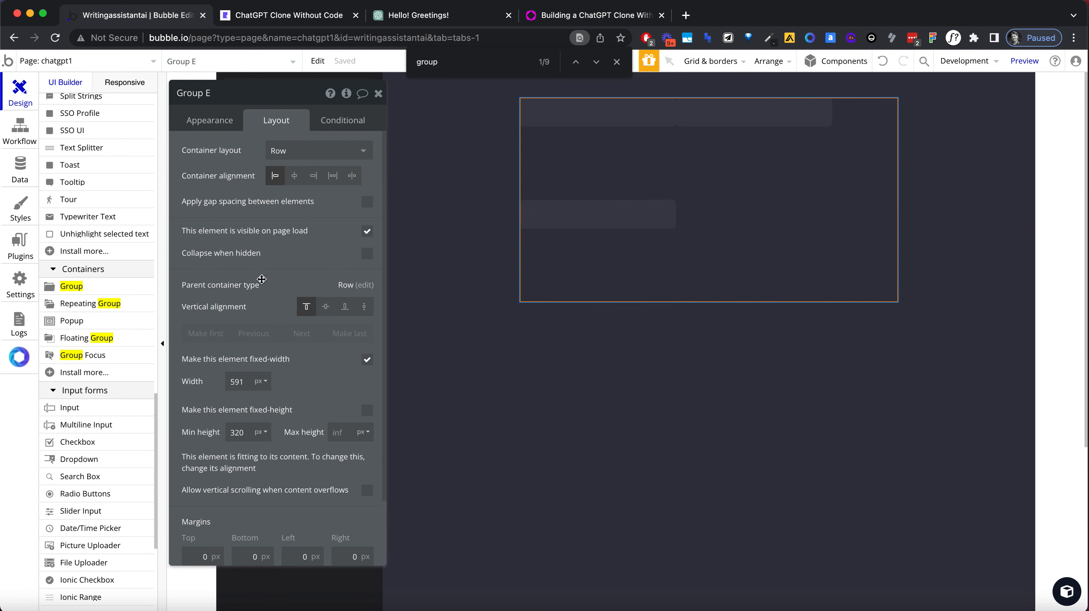
# Turn off the fixed width of Group E and set its minimum width to 250 px
pyautogui.scroll(-3, 263, 355)
pyautogui.click(366, 286)
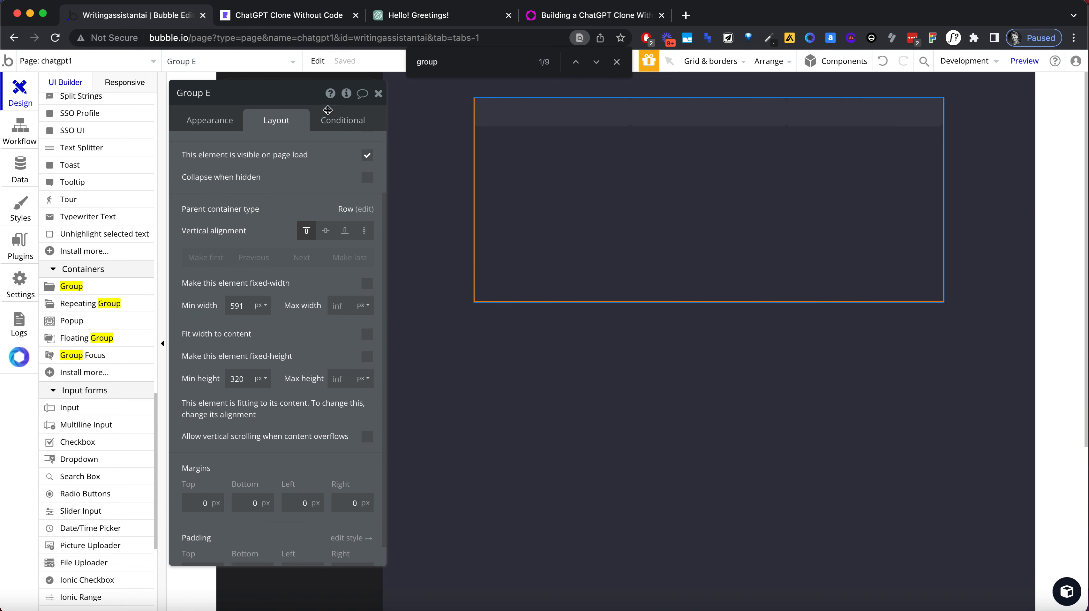
pyautogui.click(314, 14)
pyautogui.click(418, 15)
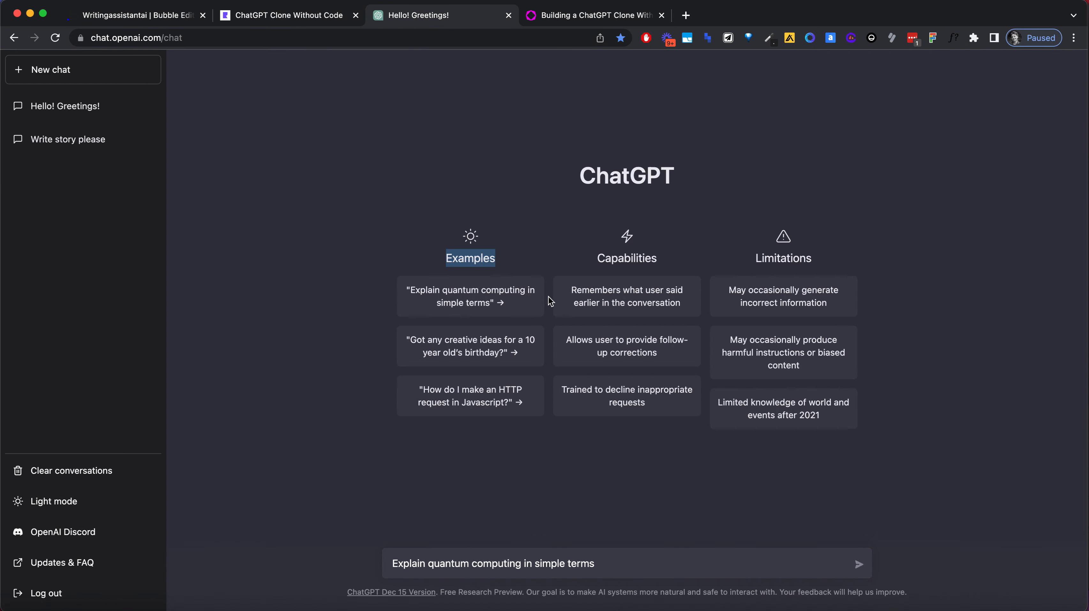
pyautogui.click(110, 11)
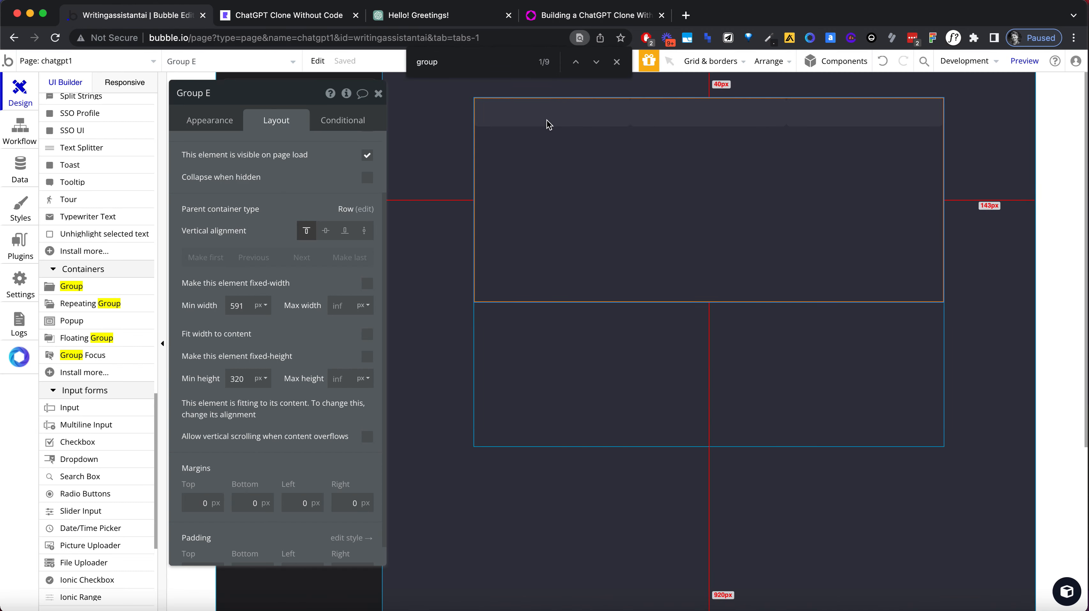
pyautogui.doubleClick(236, 379)
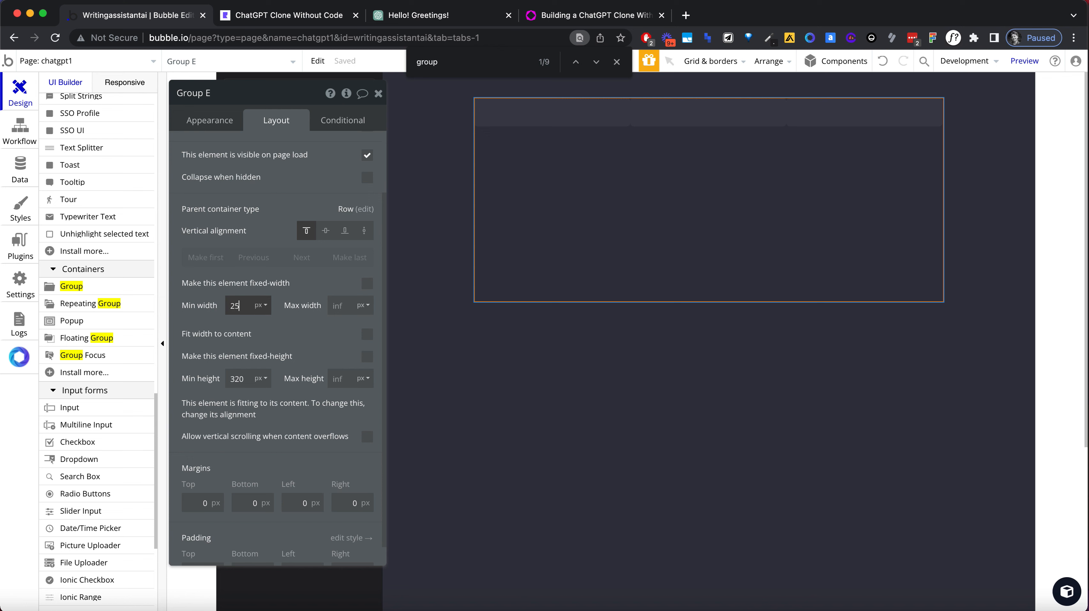
# Keep Group F fixed-width and set its width to 200 px
pyautogui.click(547, 121)
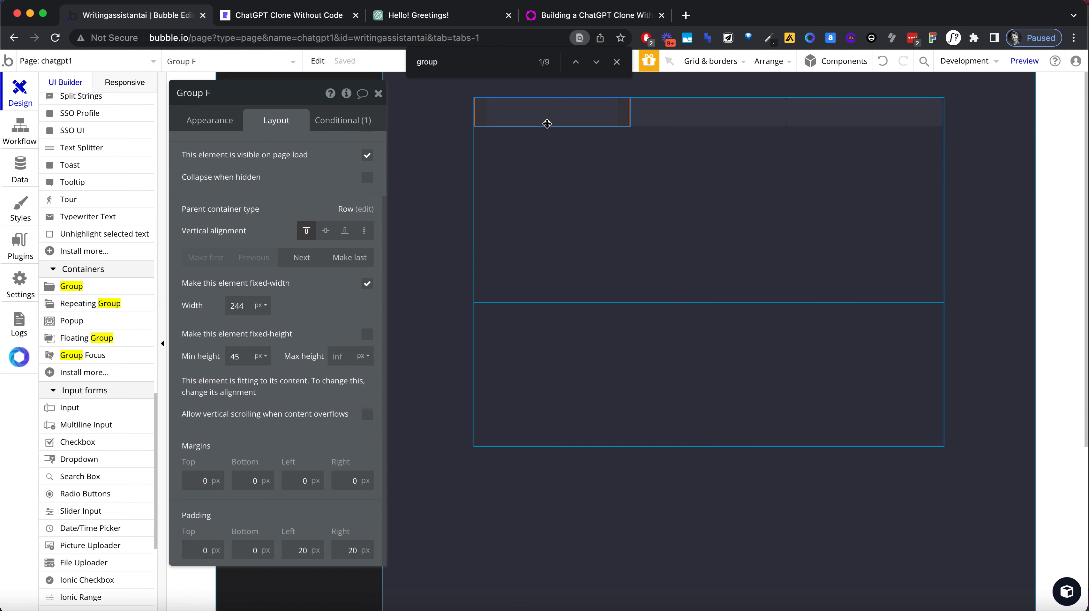
pyautogui.click(367, 285)
pyautogui.click(367, 284)
pyautogui.doubleClick(240, 306)
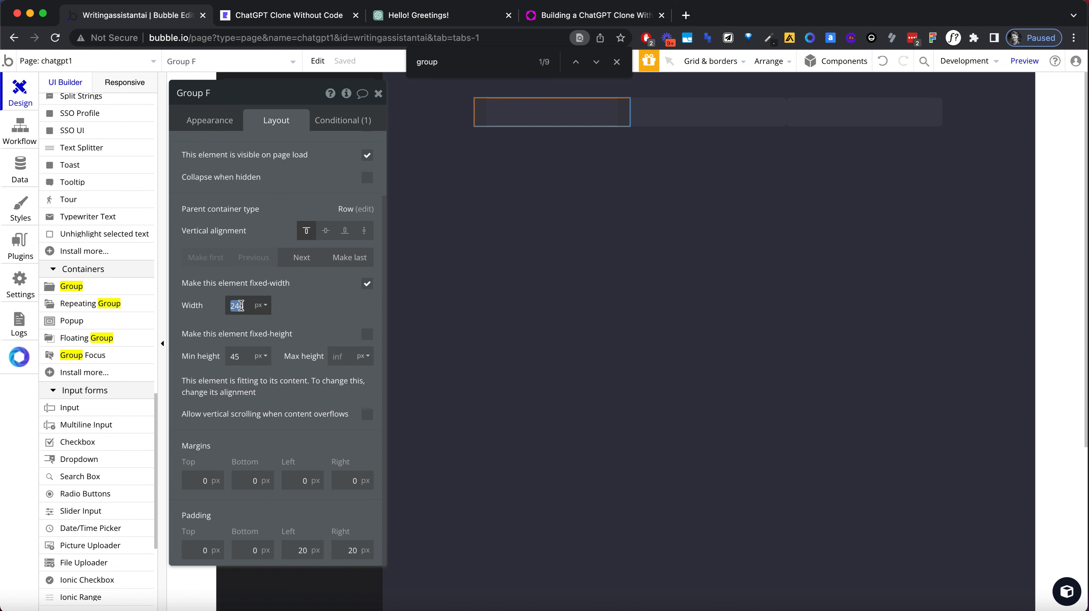
pyautogui.write('200')
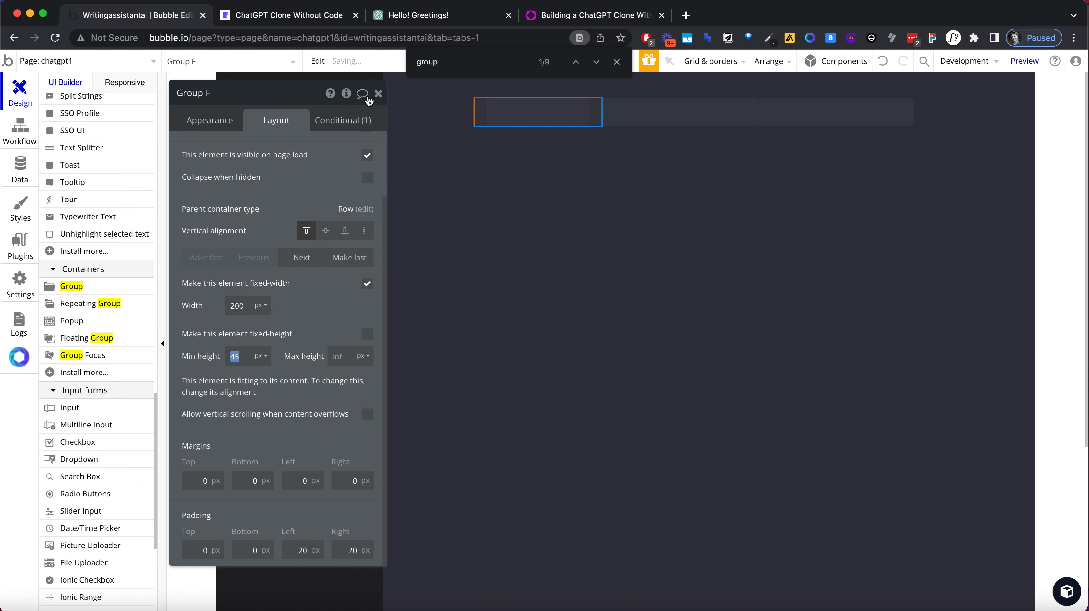
# Replace the other two cards with copies of the resized Group F and distribute the three cards across Group E with space around them
pyautogui.click(378, 93)
pyautogui.click(792, 122)
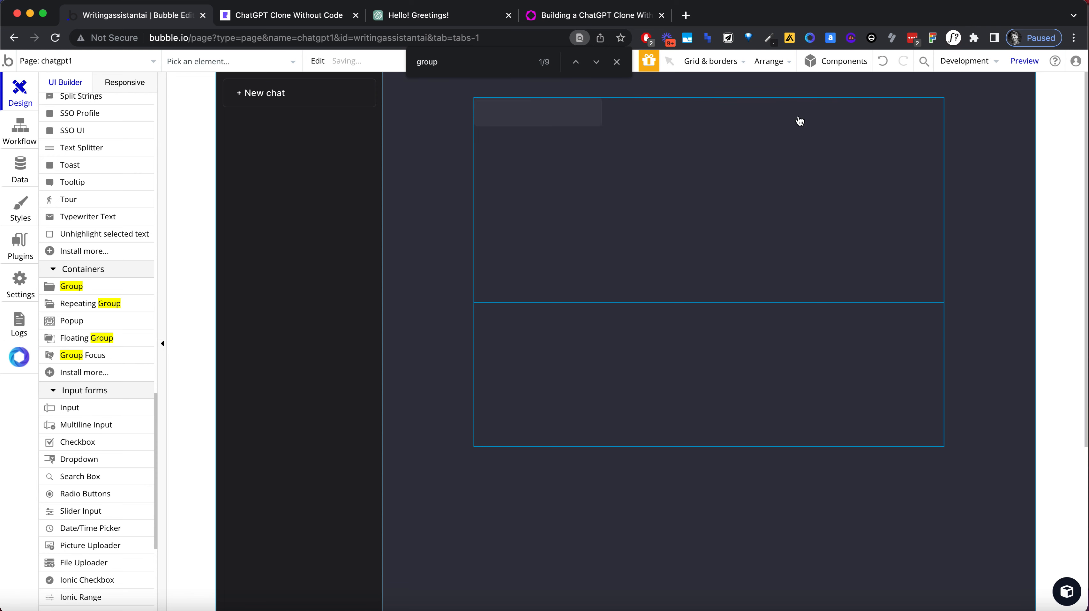
pyautogui.click(793, 200)
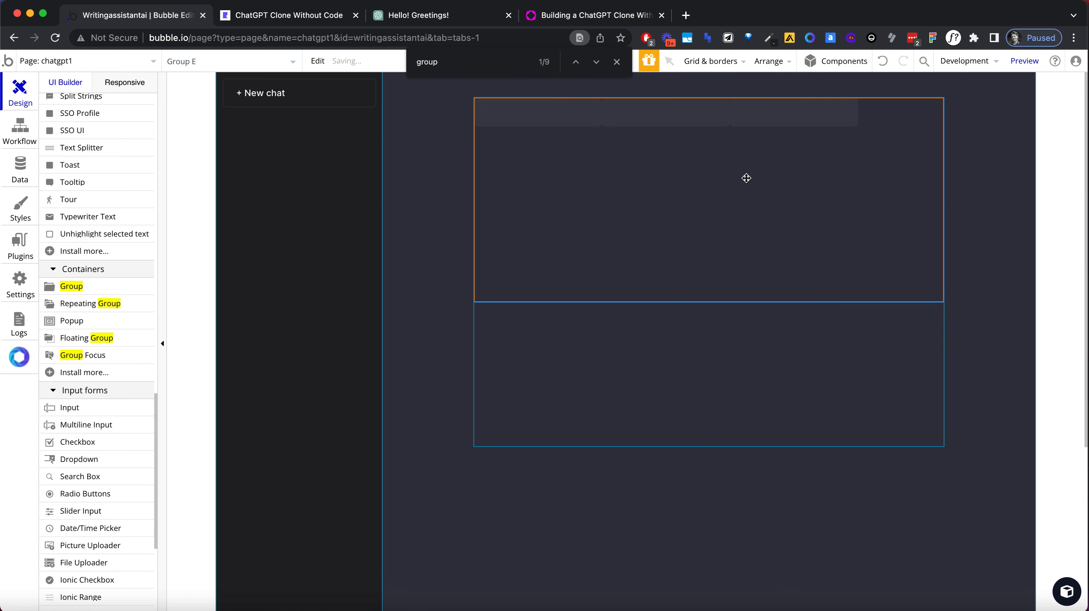
pyautogui.doubleClick(659, 175)
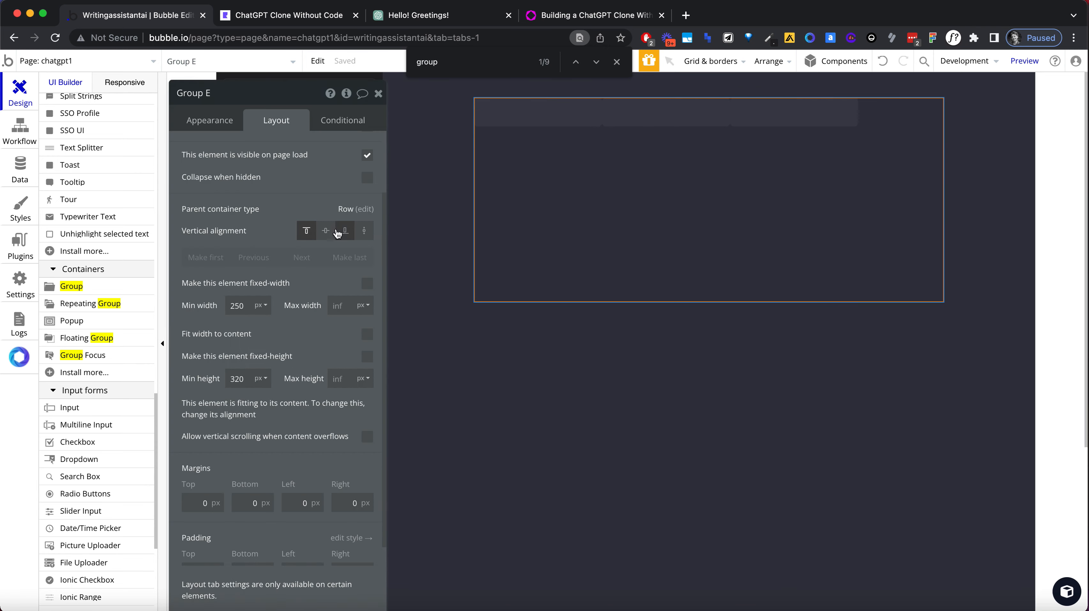
pyautogui.click(332, 175)
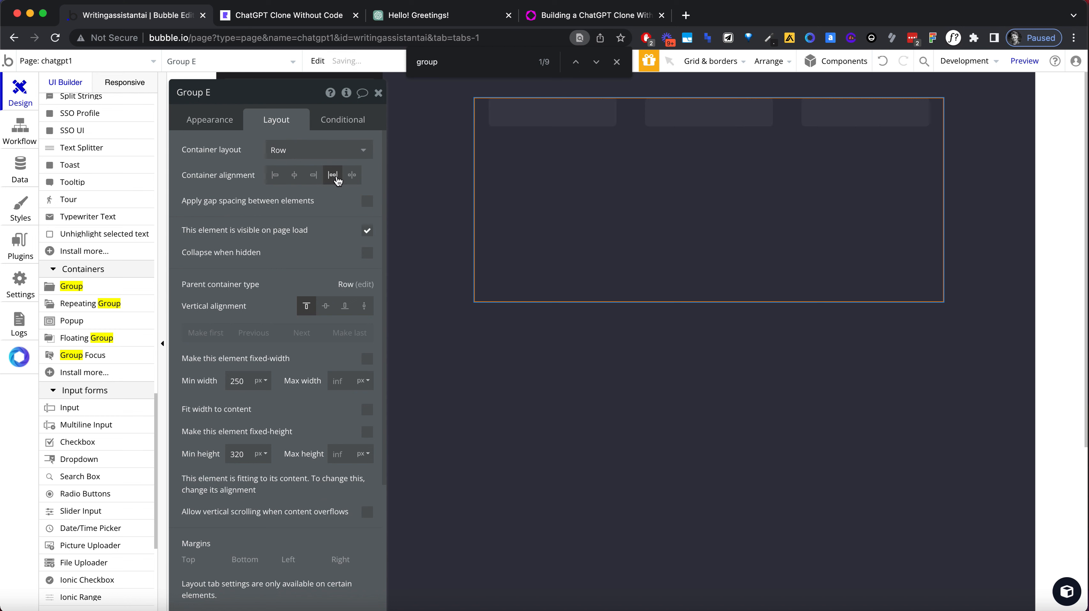
# Try to add a second row by copying the three cards and pasting them inside Group E
pyautogui.click(788, 116)
pyautogui.keyDown('shift'); pyautogui.click(720, 119); pyautogui.keyUp('shift')
pyautogui.keyDown('shift'); pyautogui.click(589, 116); pyautogui.keyUp('shift')
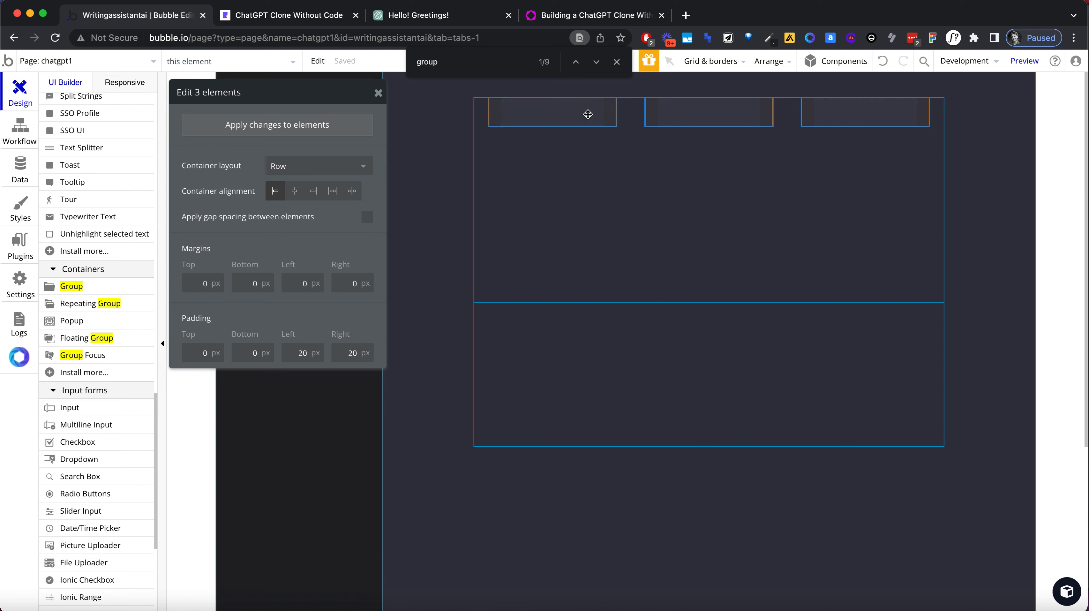
pyautogui.press('super+c')
pyautogui.press('super+v')
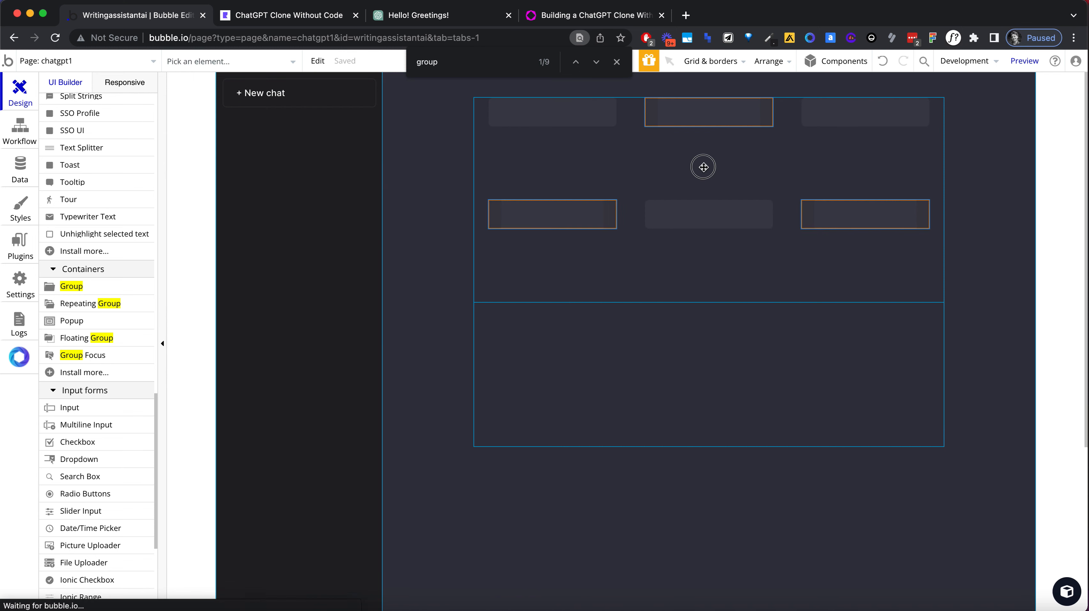
pyautogui.click(704, 167)
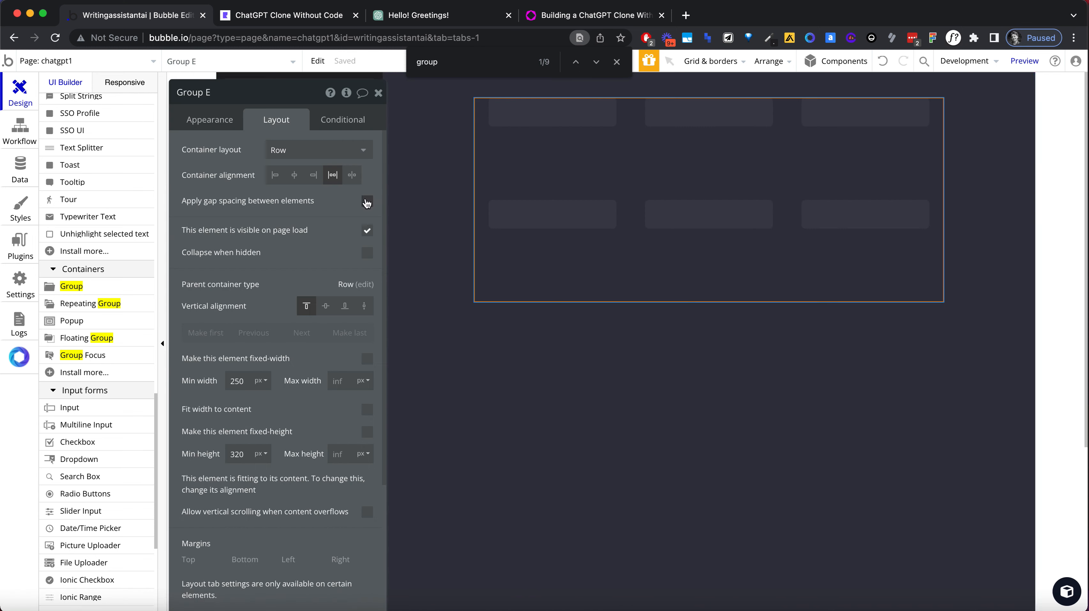
pyautogui.press('super+z')
pyautogui.click(612, 122)
pyautogui.keyDown('shift'); pyautogui.click(693, 117); pyautogui.keyUp('shift')
pyautogui.keyDown('shift'); pyautogui.click(822, 114); pyautogui.keyUp('shift')
# Set Group E's minimum height to 0 px
pyautogui.click(805, 214)
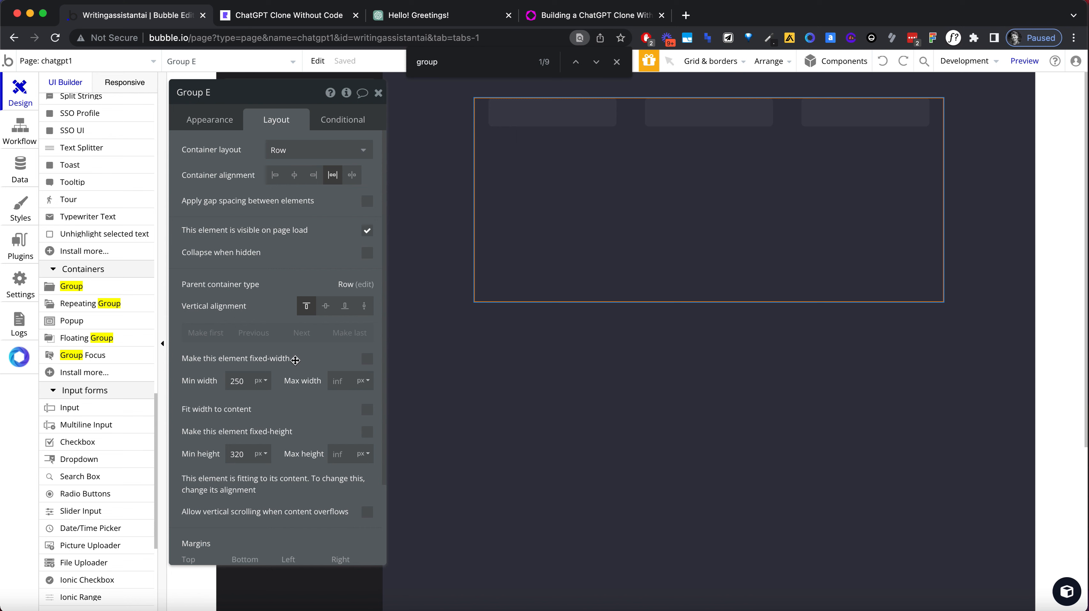
pyautogui.click(245, 454)
pyautogui.write('0')
pyautogui.press('Tab')
# Duplicate the whole card row Group E inside Group D and set Group D's container layout to Column
pyautogui.click(792, 115)
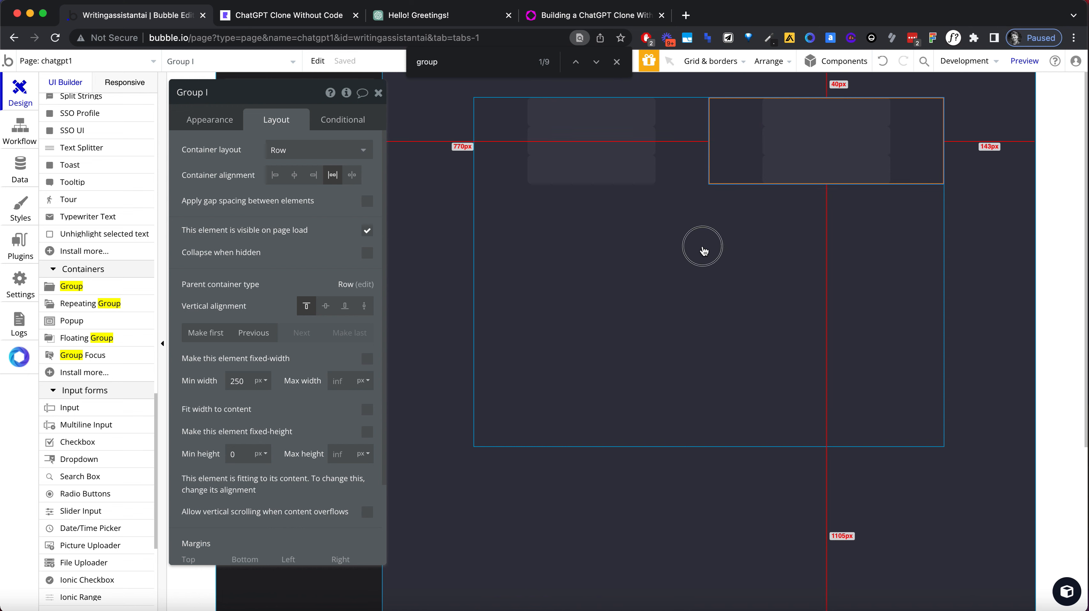
pyautogui.click(700, 245)
pyautogui.click(299, 150)
pyautogui.click(292, 231)
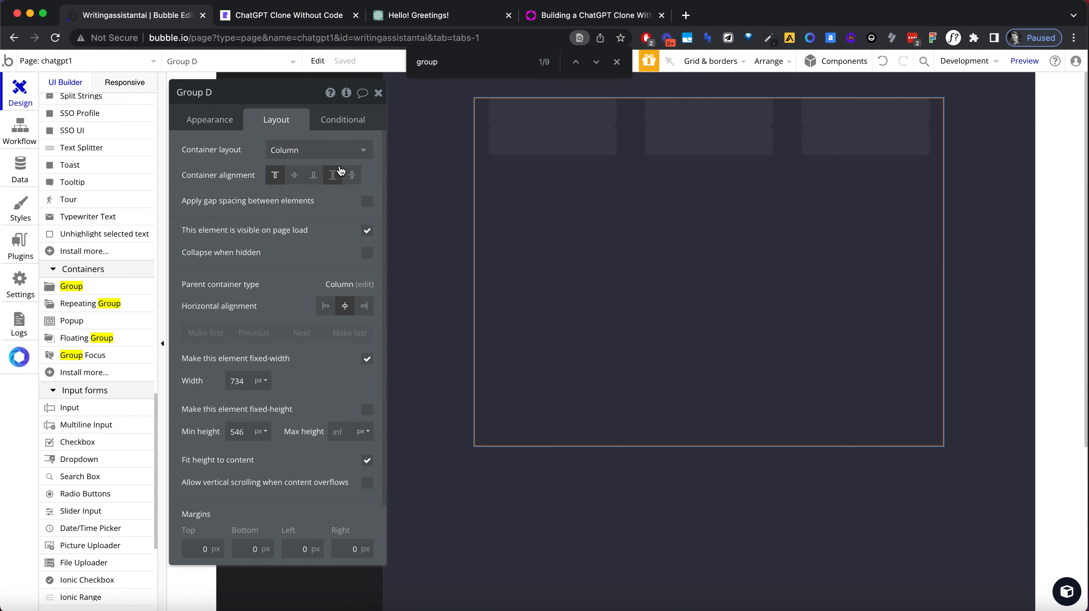
# Apply gap spacing between the elements of Group D with a row gap of 12 px
pyautogui.click(368, 201)
pyautogui.click(368, 221)
pyautogui.write('8')
pyautogui.click(369, 221)
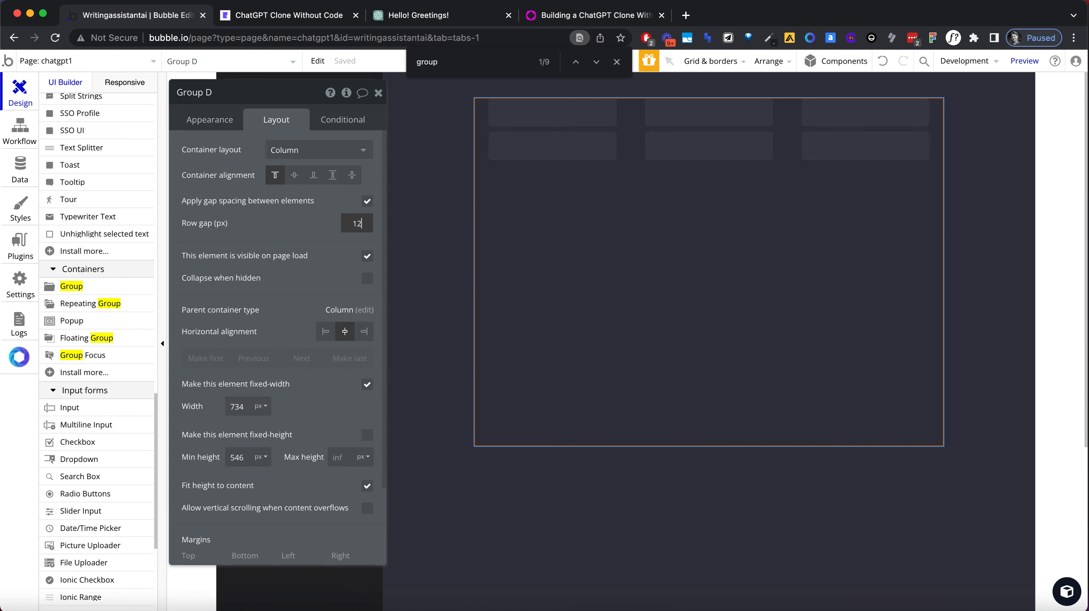
# Duplicate the second card row, Group I, to add a third row in Group D and compare the grid with the ChatGPT reference page
pyautogui.click(795, 141)
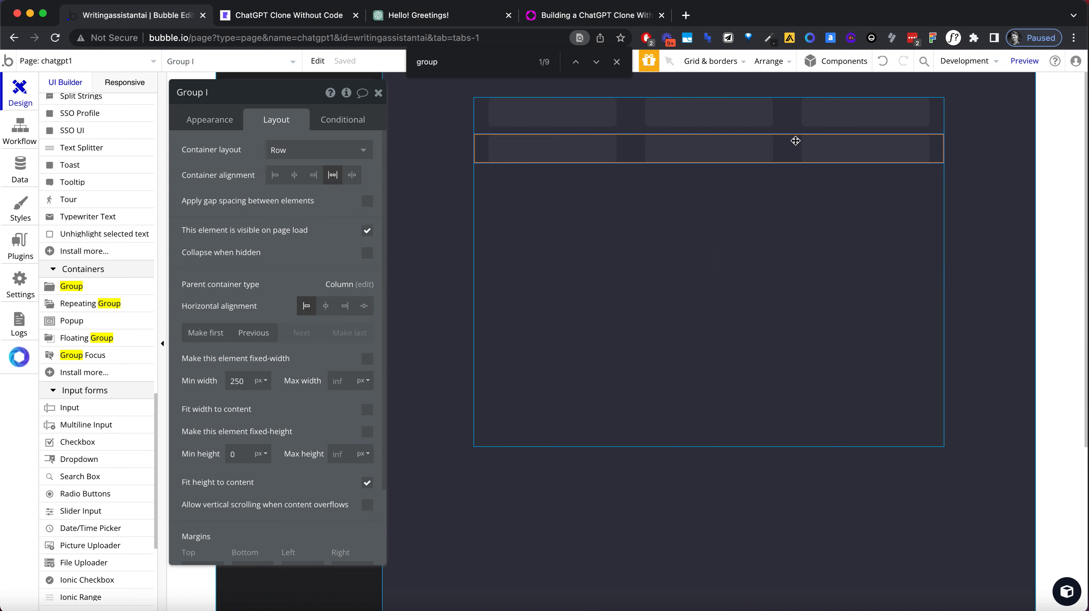
pyautogui.click(652, 187)
pyautogui.click(309, 16)
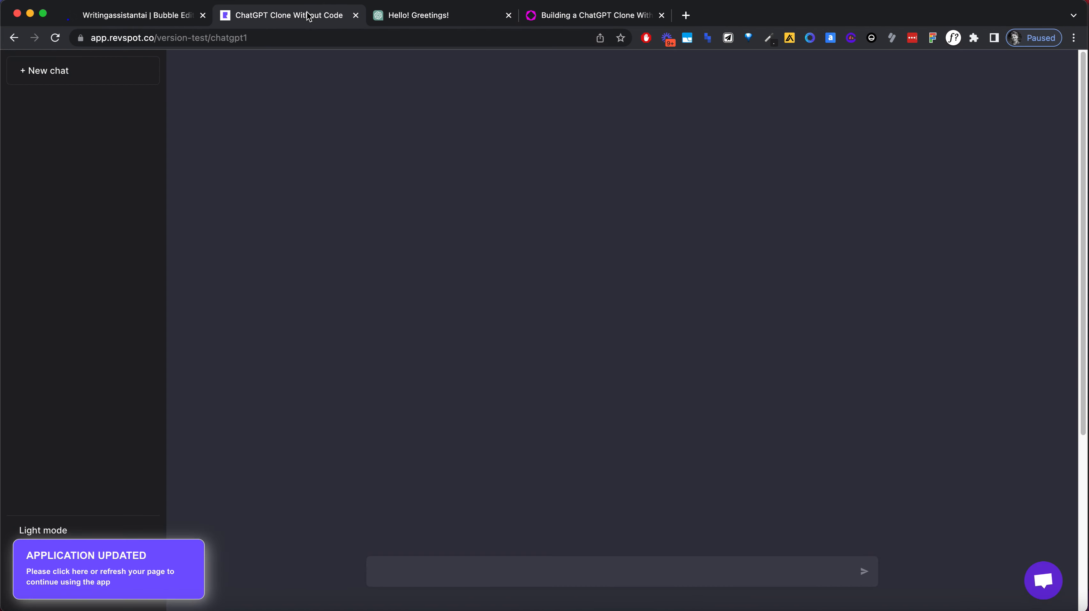
pyautogui.click(453, 20)
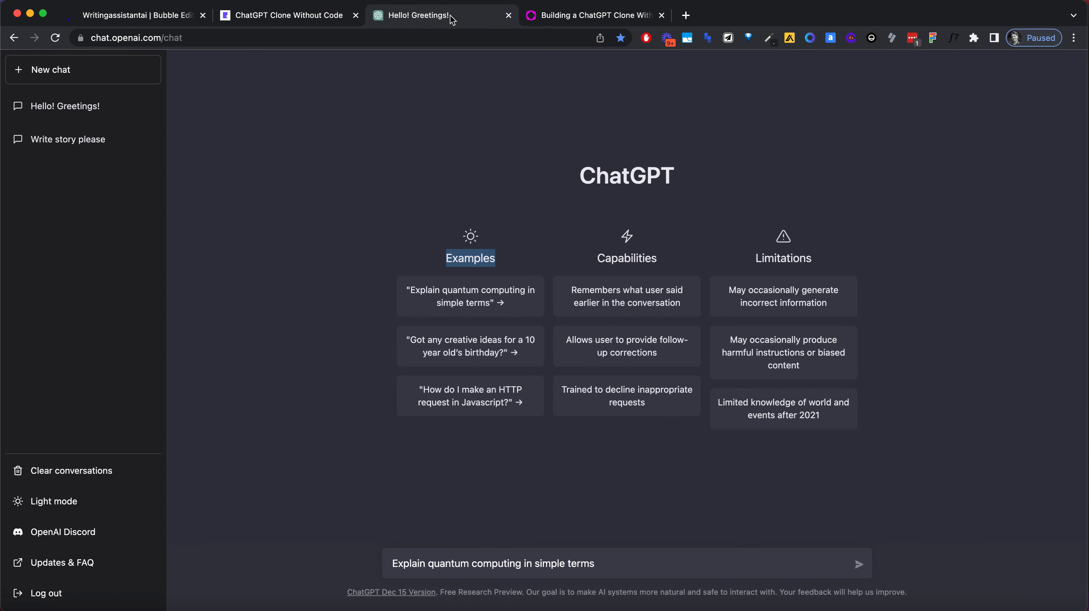
pyautogui.click(79, 10)
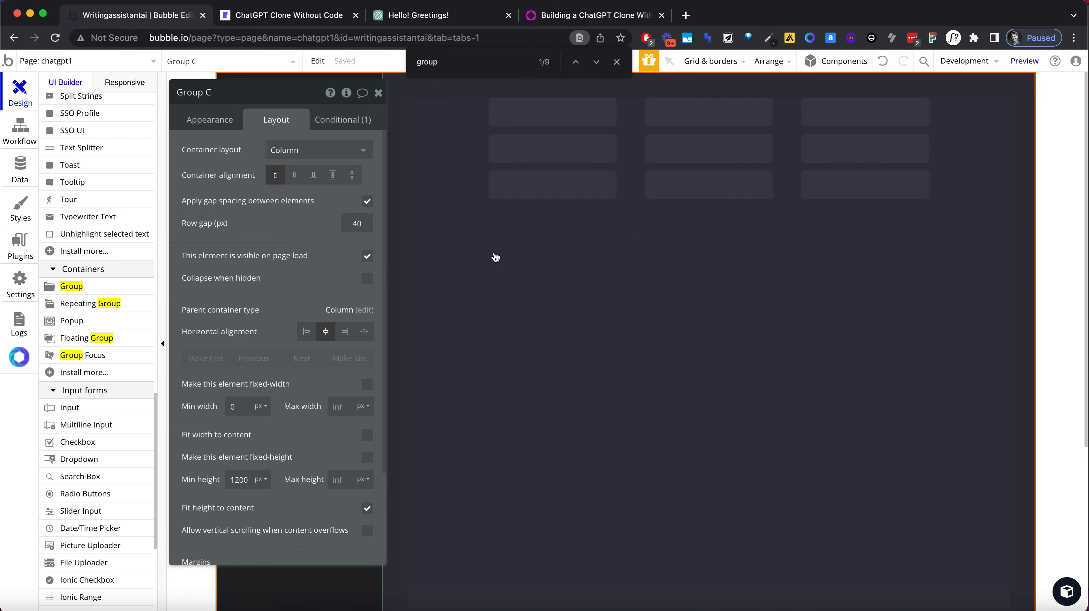
pyautogui.click(378, 93)
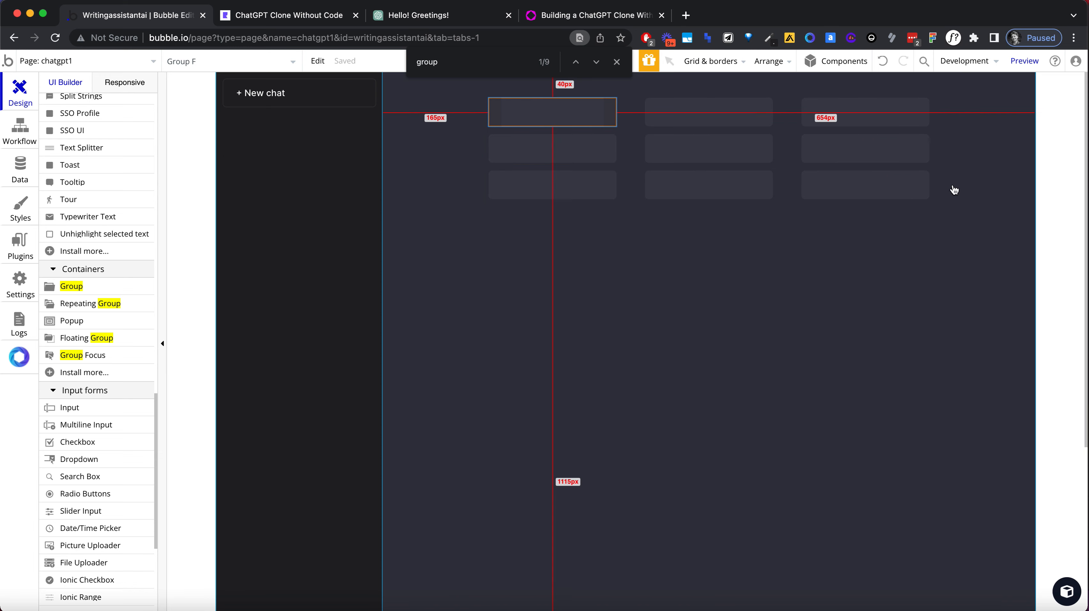
pyautogui.click(781, 239)
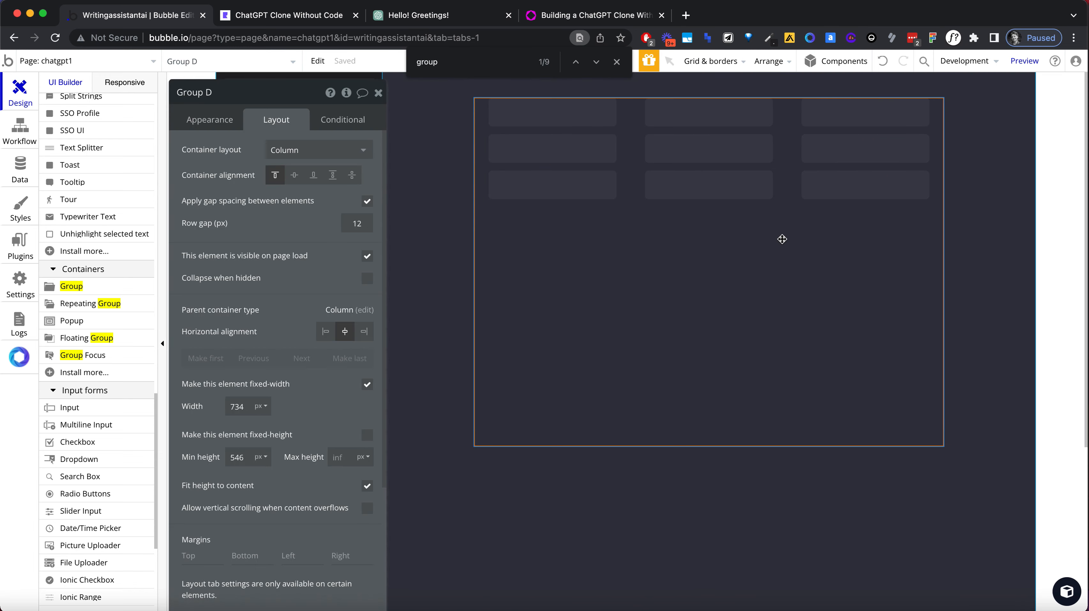
# Centre Group D's content vertically and add a text element about 386 by 103 px reading "ChatGPT" above the card rows
pyautogui.click(294, 175)
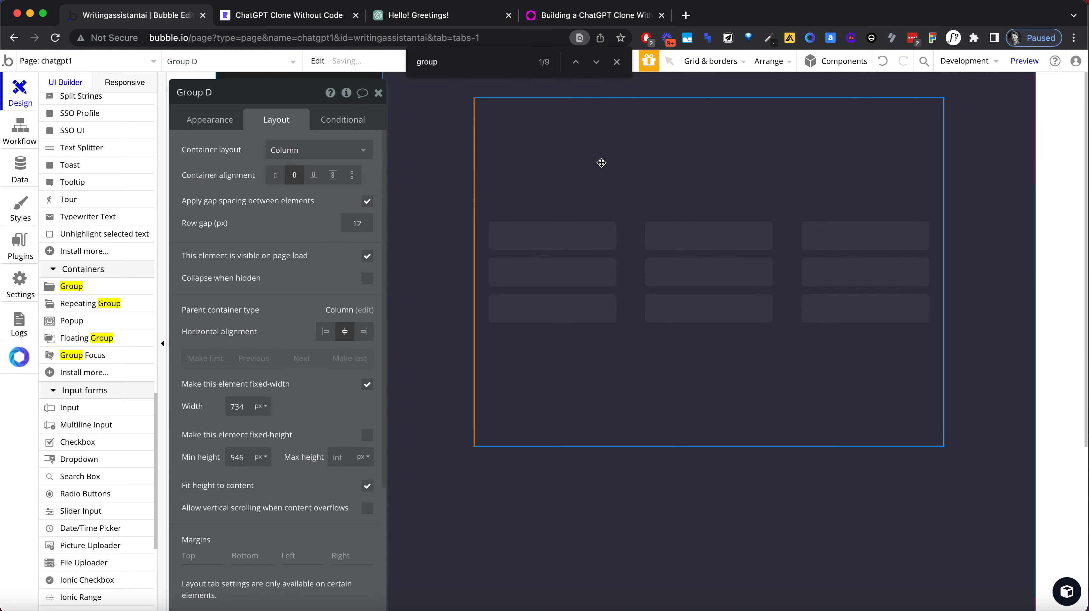
pyautogui.press('Escape')
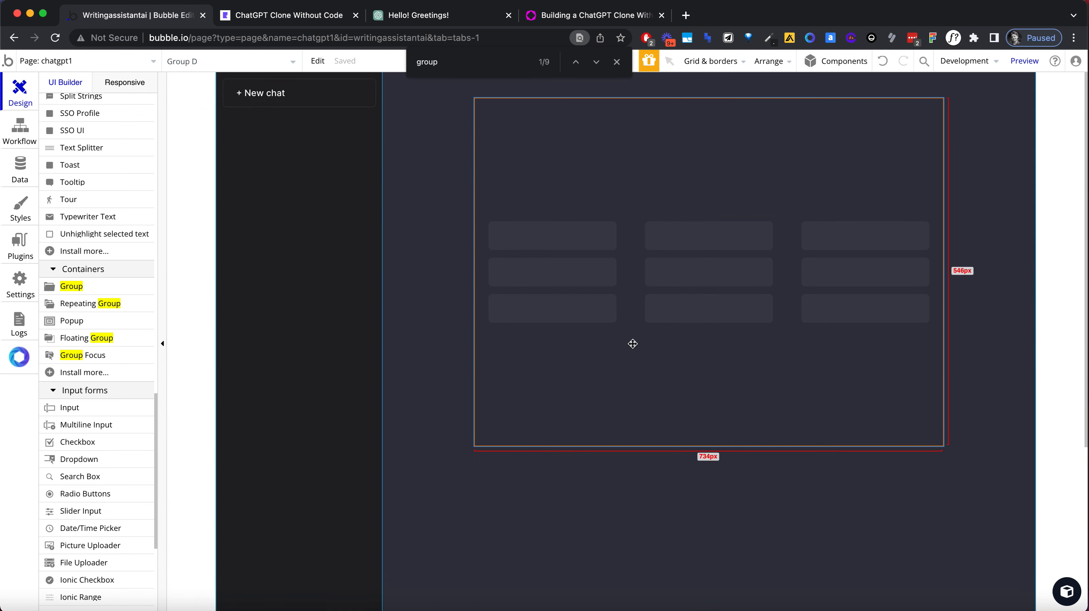
pyautogui.scroll(-1, 129, 324)
pyautogui.scroll(15, 94, 383)
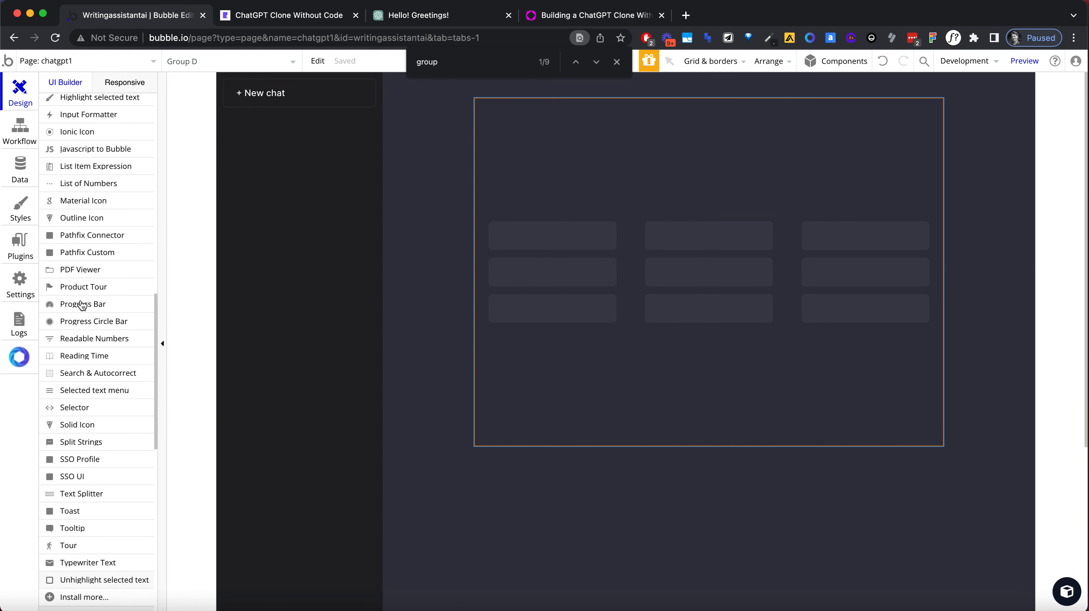
pyautogui.click(68, 156)
pyautogui.moveTo(642, 118); pyautogui.dragTo(872, 181)
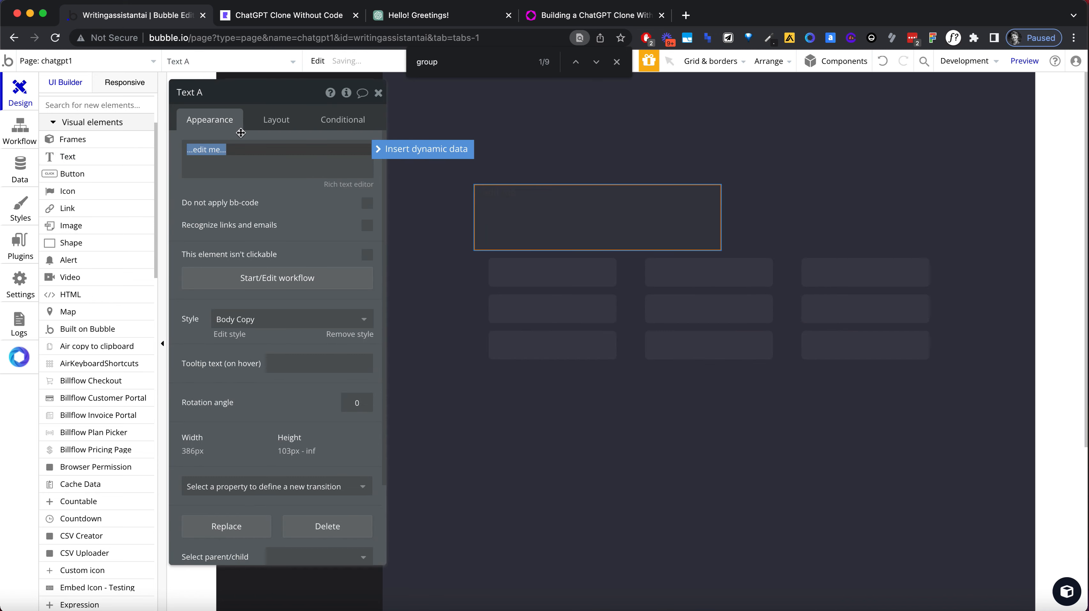
pyautogui.write('Ch')
# Remove the preset style from the ChatGPT title and set its font to Inter at 36 px
pyautogui.click(350, 333)
pyautogui.click(216, 410)
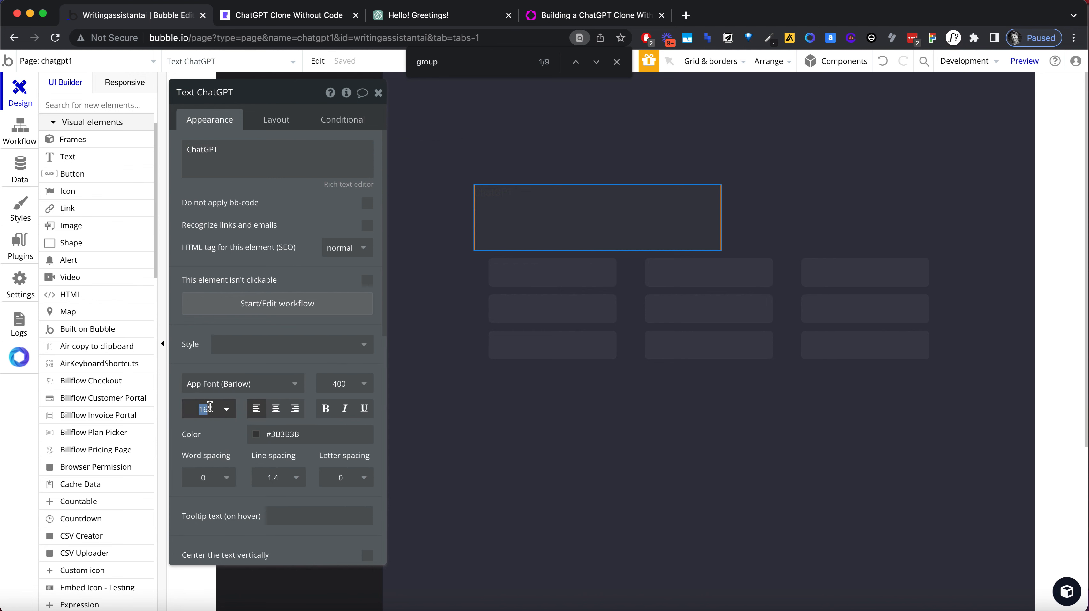
pyautogui.write('36')
pyautogui.press('Tab')
pyautogui.click(231, 388)
pyautogui.write('inter')
pyautogui.click(231, 404)
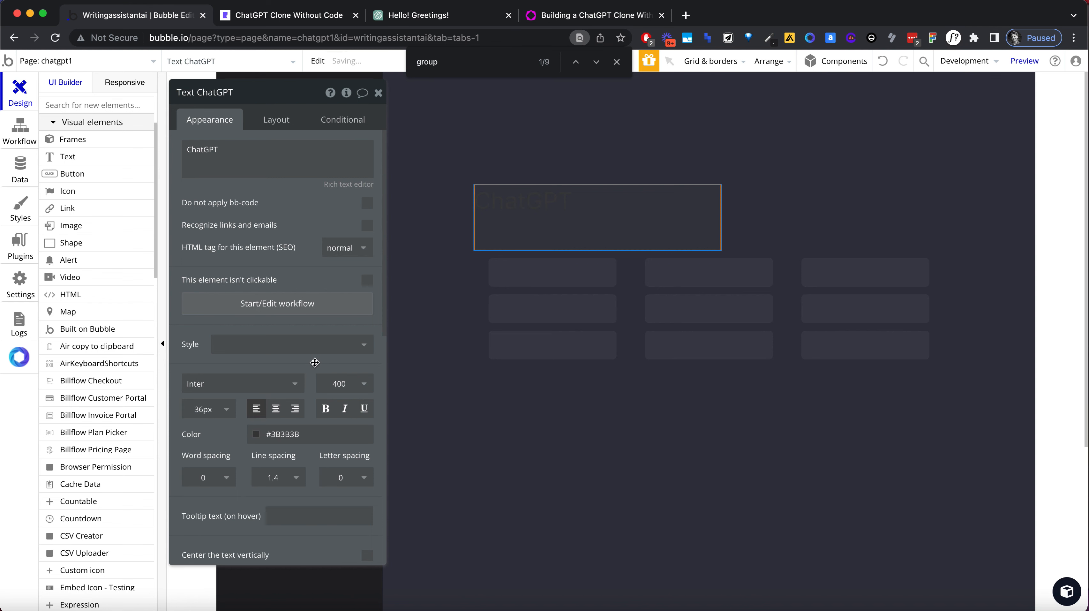
# Colour the ChatGPT title with the white Primary contrast variable at 80% opacity
pyautogui.scroll(-2, 314, 363)
pyautogui.click(258, 391)
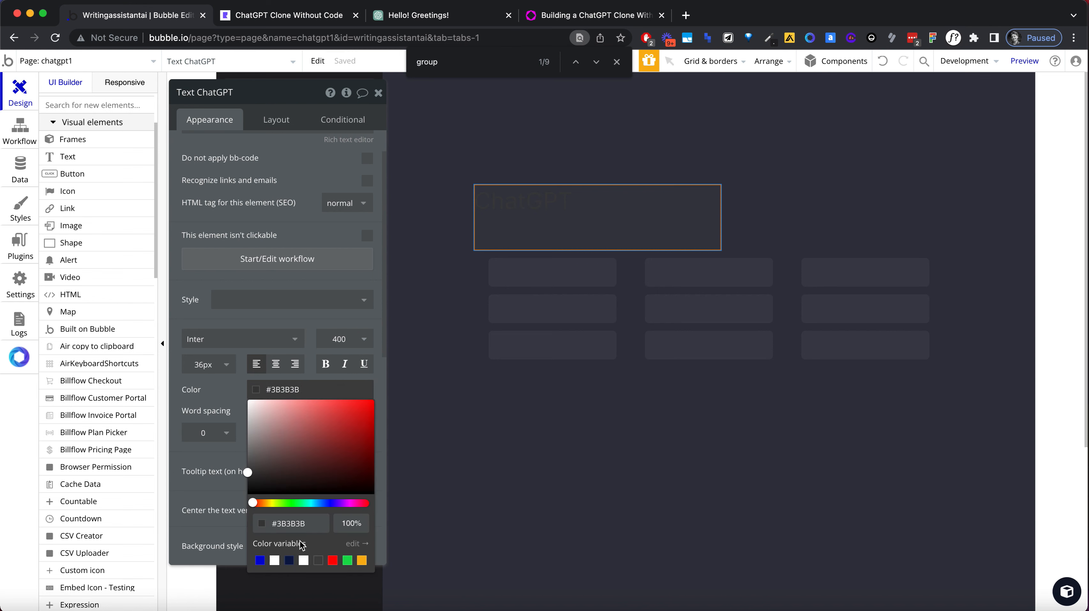
pyautogui.click(275, 561)
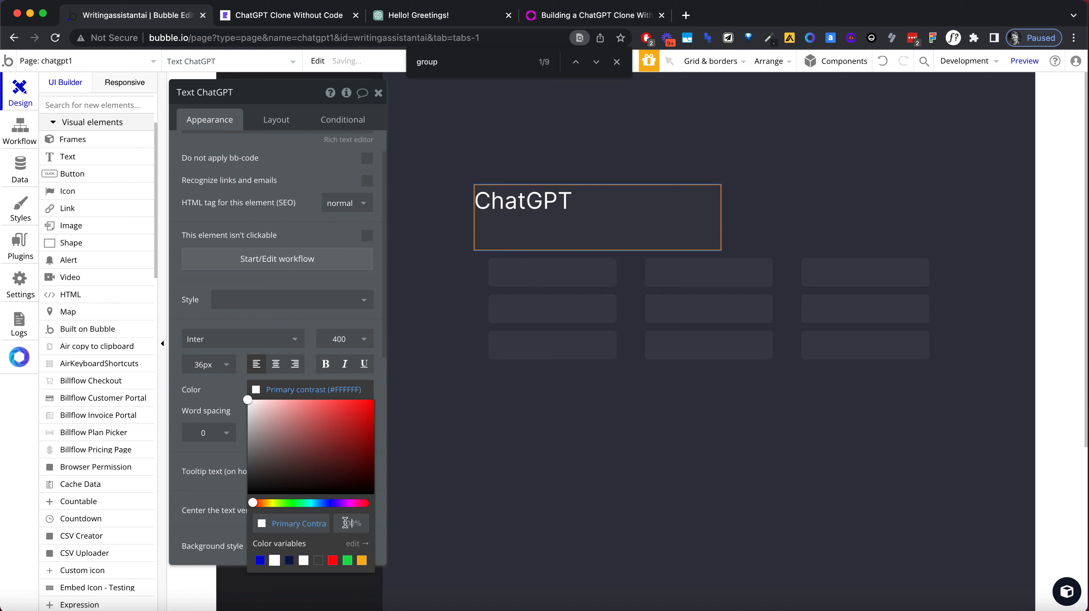
pyautogui.write('80')
pyautogui.press('Tab')
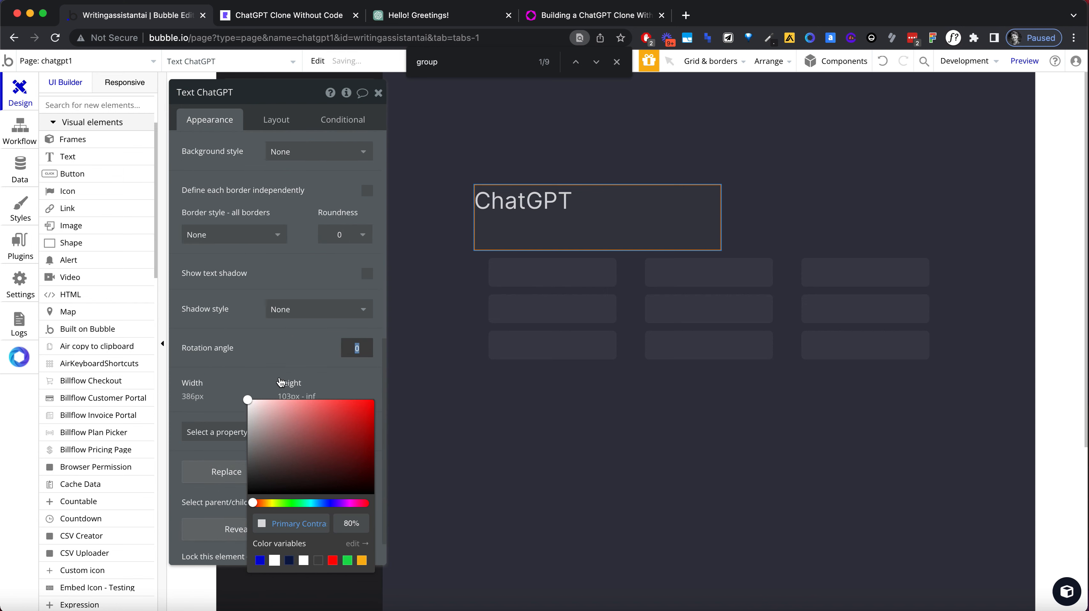
pyautogui.click(283, 314)
pyautogui.click(258, 260)
pyautogui.scroll(10, 258, 260)
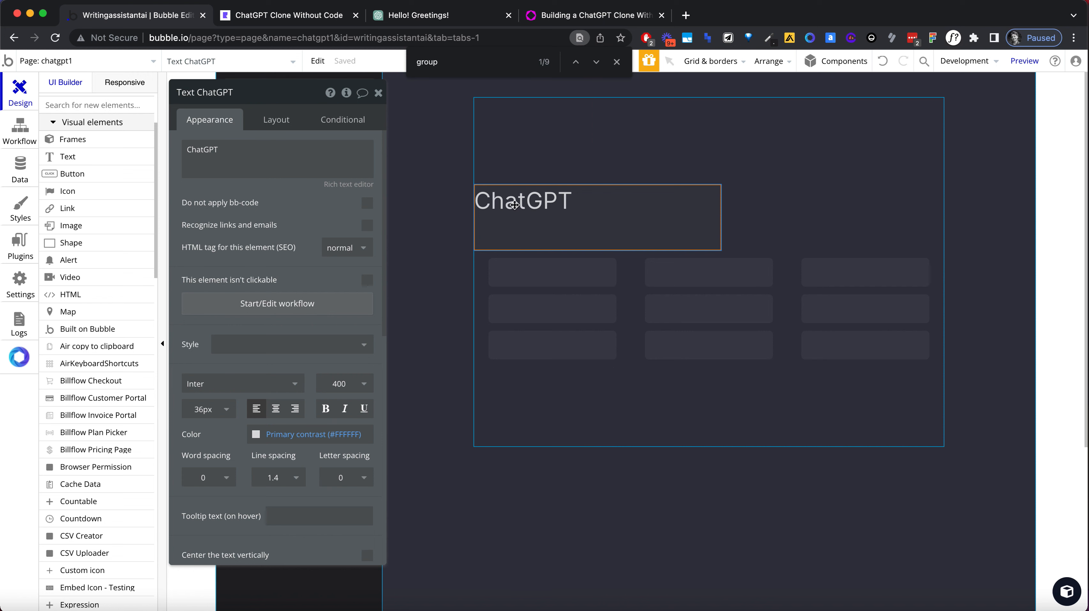
# Set the ChatGPT title's font weight to 600 (Semi Bold) and centre its text
pyautogui.click(345, 384)
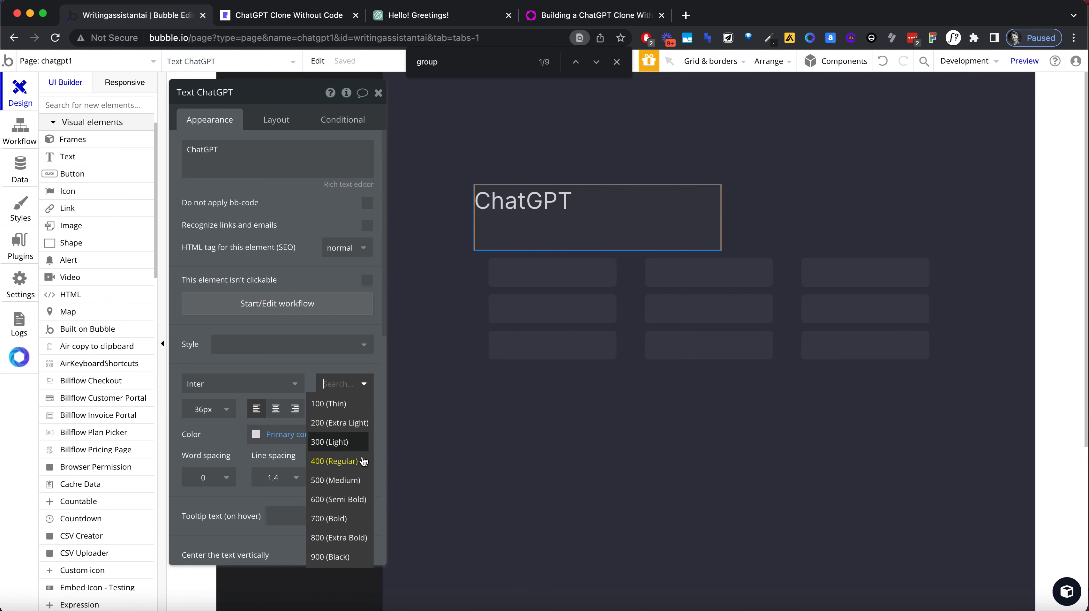
pyautogui.click(354, 518)
pyautogui.click(364, 384)
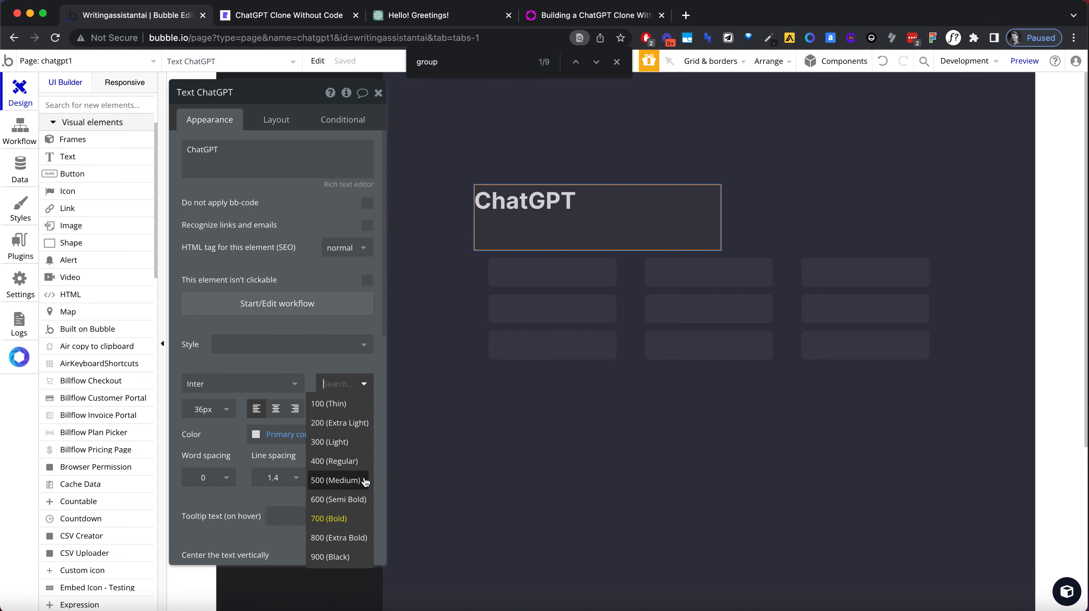
pyautogui.click(342, 499)
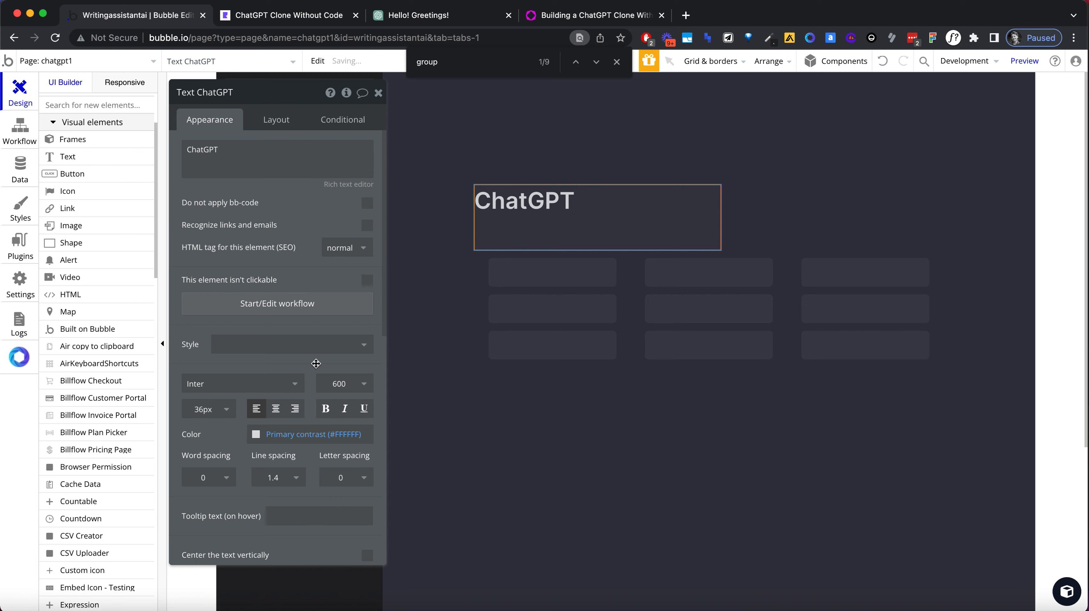
pyautogui.click(276, 409)
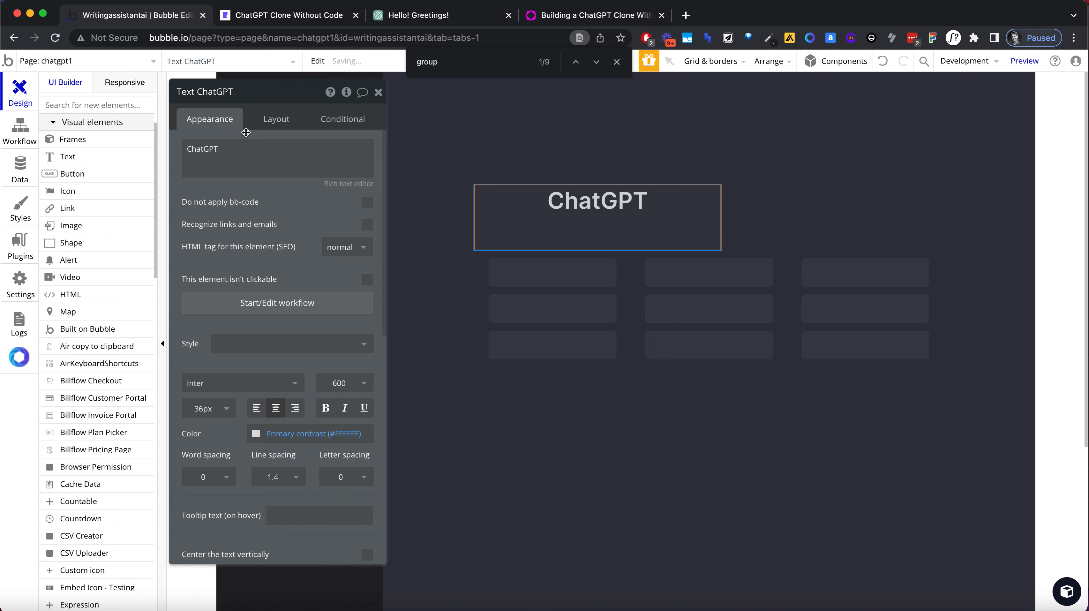
# Centre the title element horizontally in Group D, turn off its fixed width and set its minimum height to 50 px
pyautogui.click(276, 119)
pyautogui.click(345, 219)
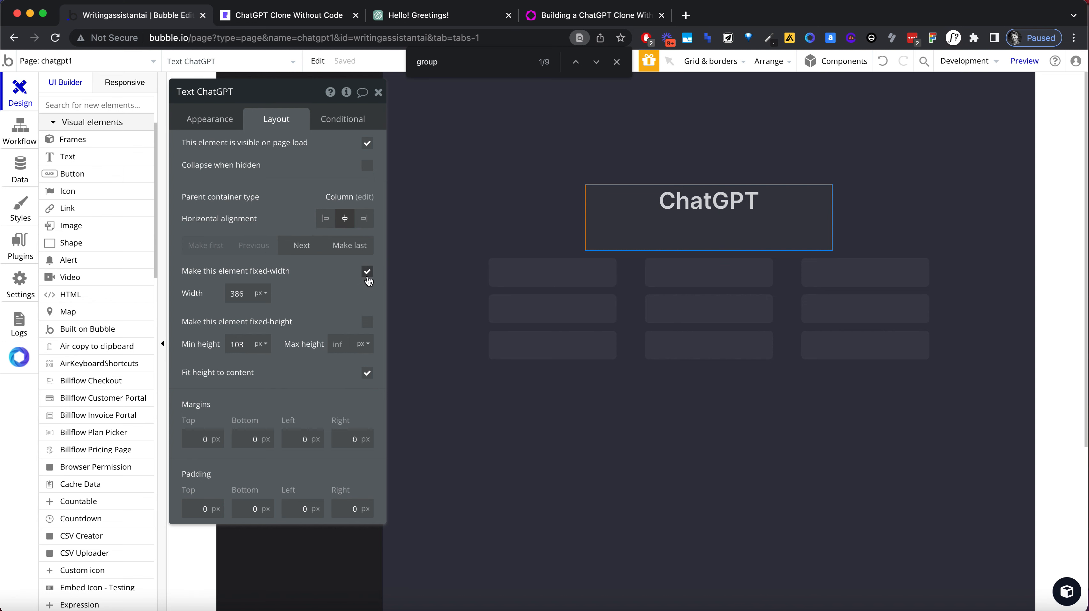
pyautogui.click(367, 271)
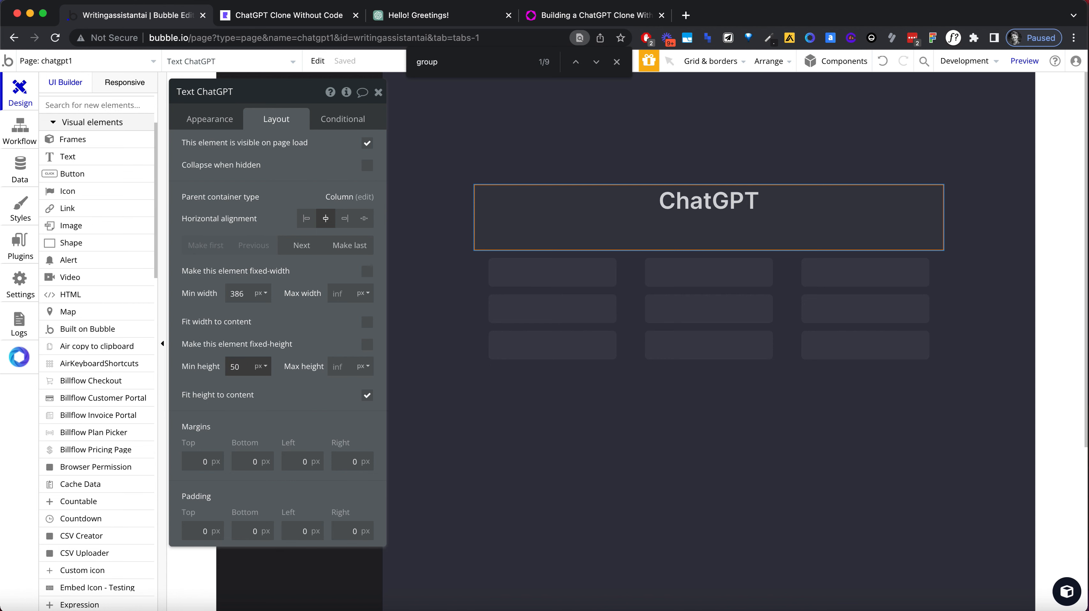
pyautogui.click(379, 98)
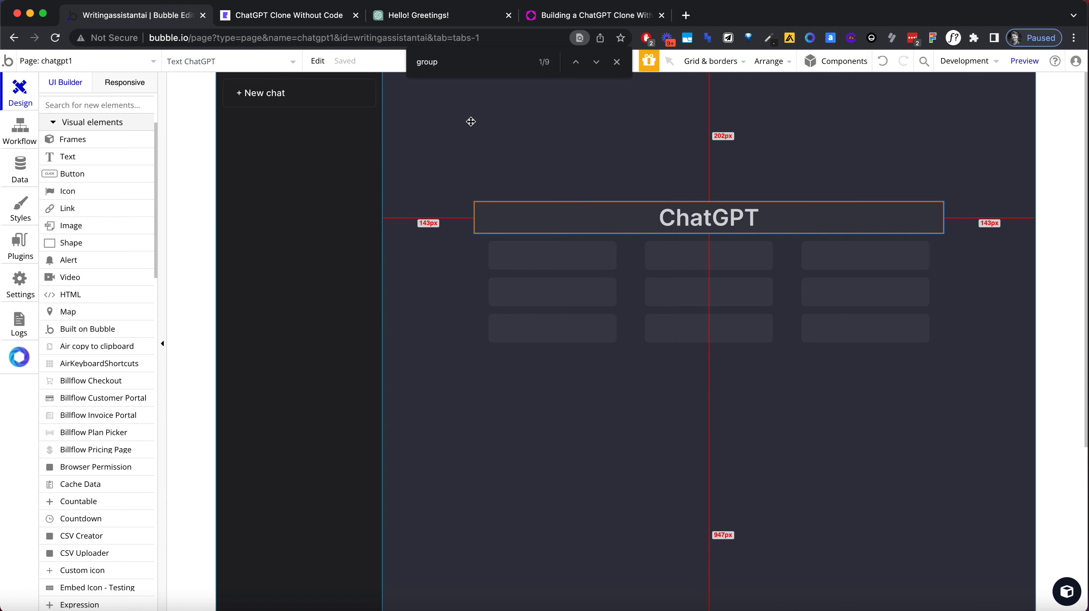
# Check the ChatGPT reference page, and draw a text element about 133 by 32 px inside the first card of the upper row
pyautogui.click(429, 17)
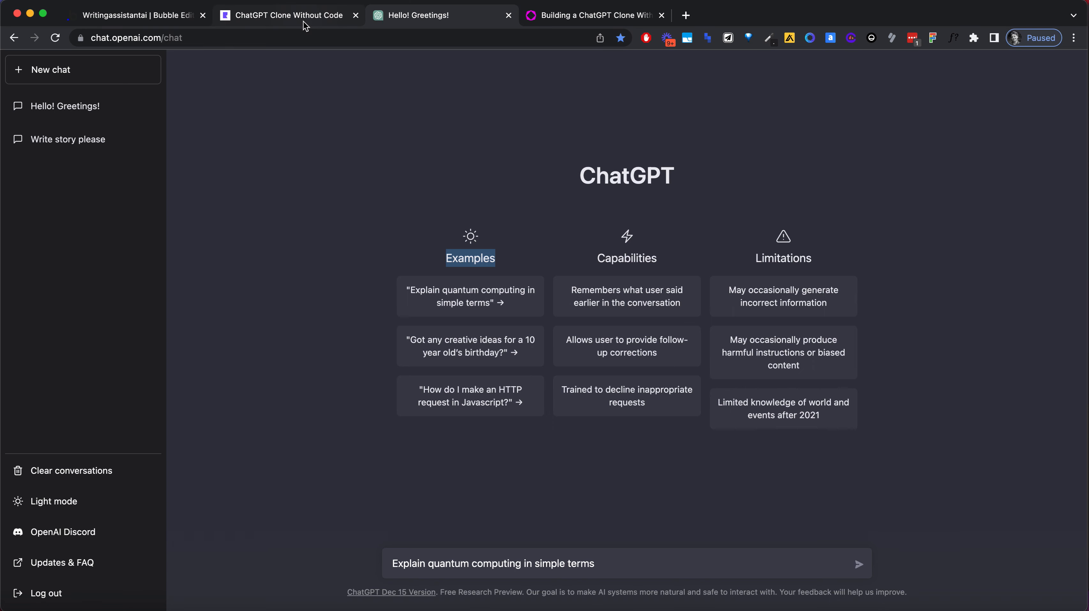
pyautogui.click(162, 20)
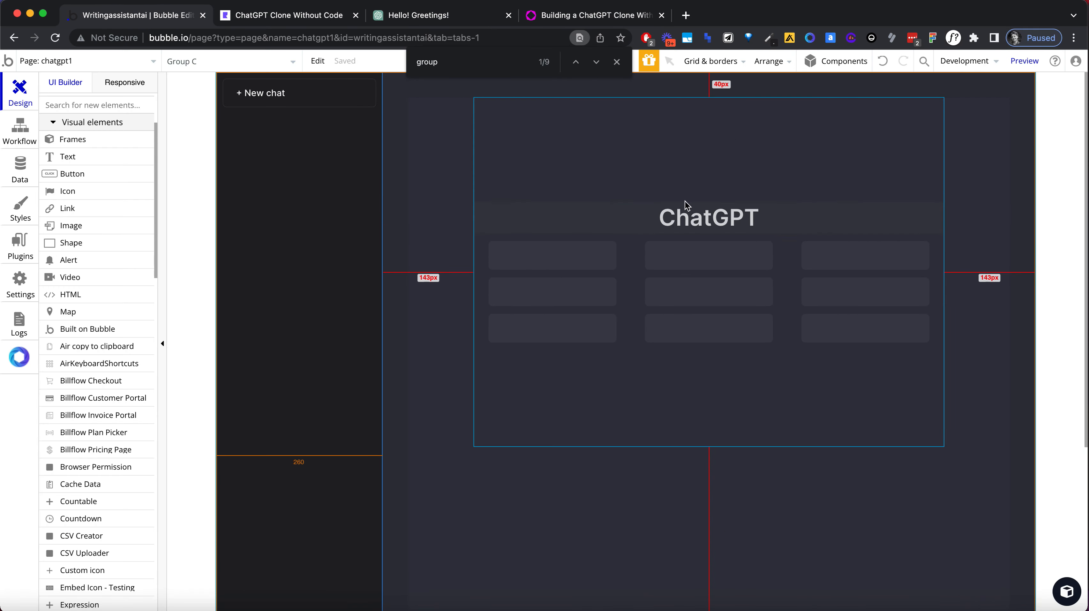
pyautogui.scroll(3, 141, 202)
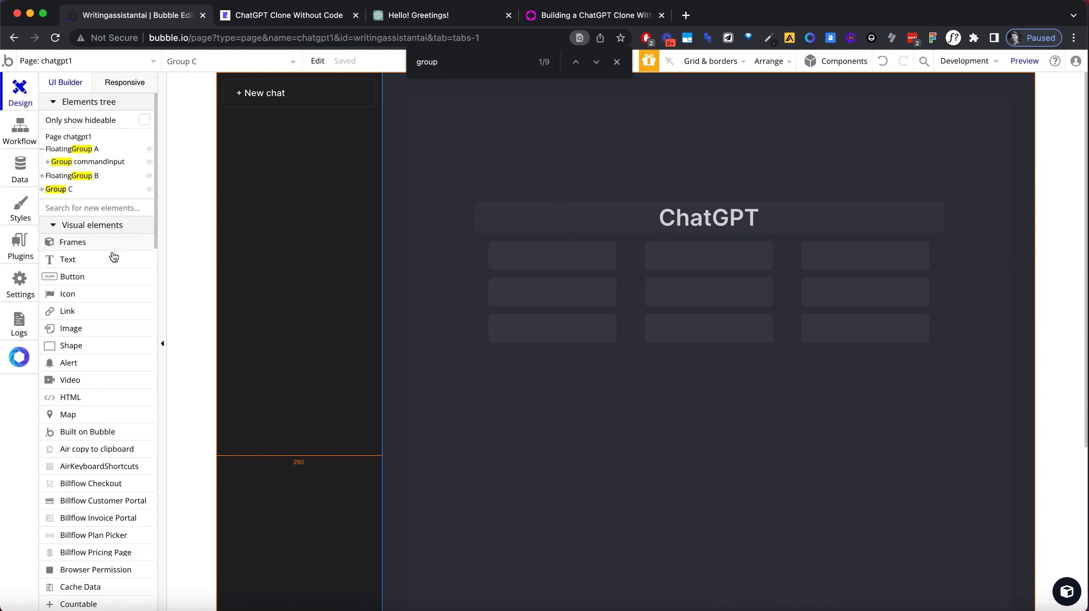
pyautogui.click(83, 259)
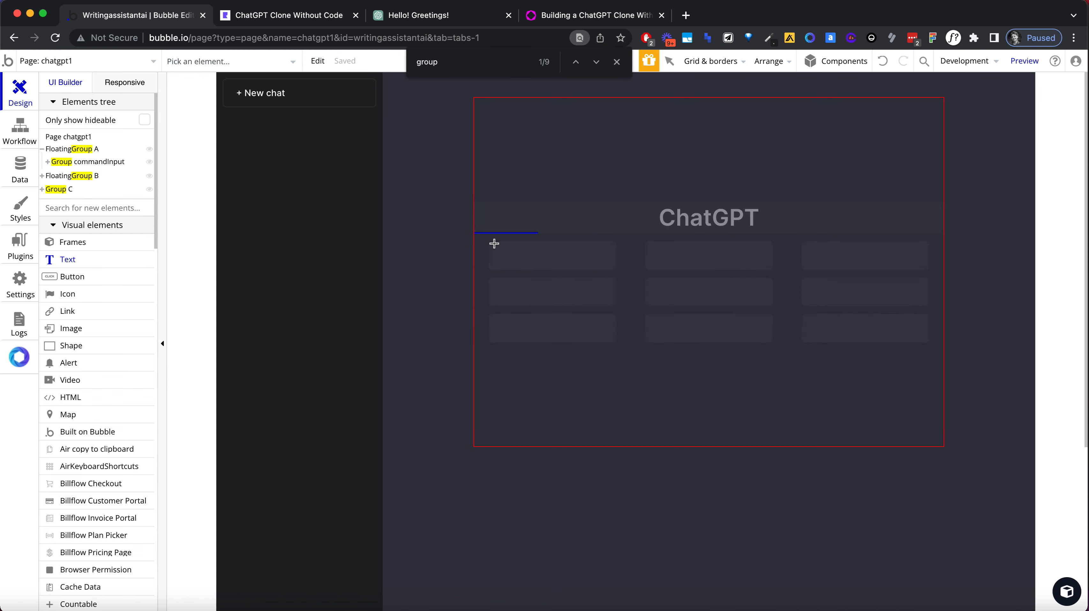
pyautogui.moveTo(513, 245); pyautogui.dragTo(598, 270)
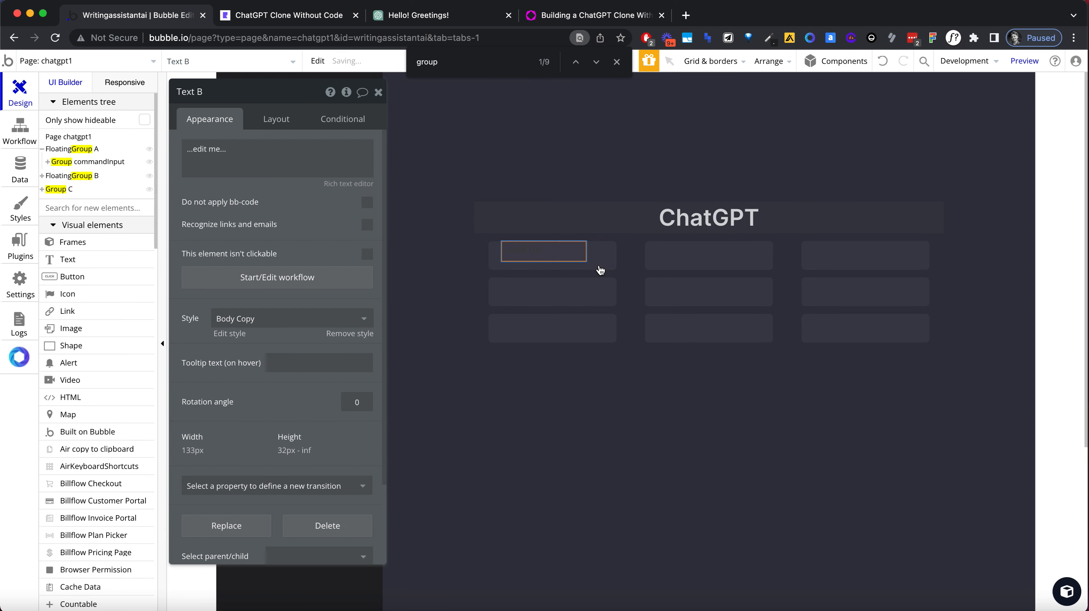
# Remove the preset style from the first card's text, set its font to Inter at 14 px and open its text colour for editing
pyautogui.click(338, 321)
pyautogui.click(341, 300)
pyautogui.click(349, 334)
pyautogui.click(207, 382)
pyautogui.write('inter')
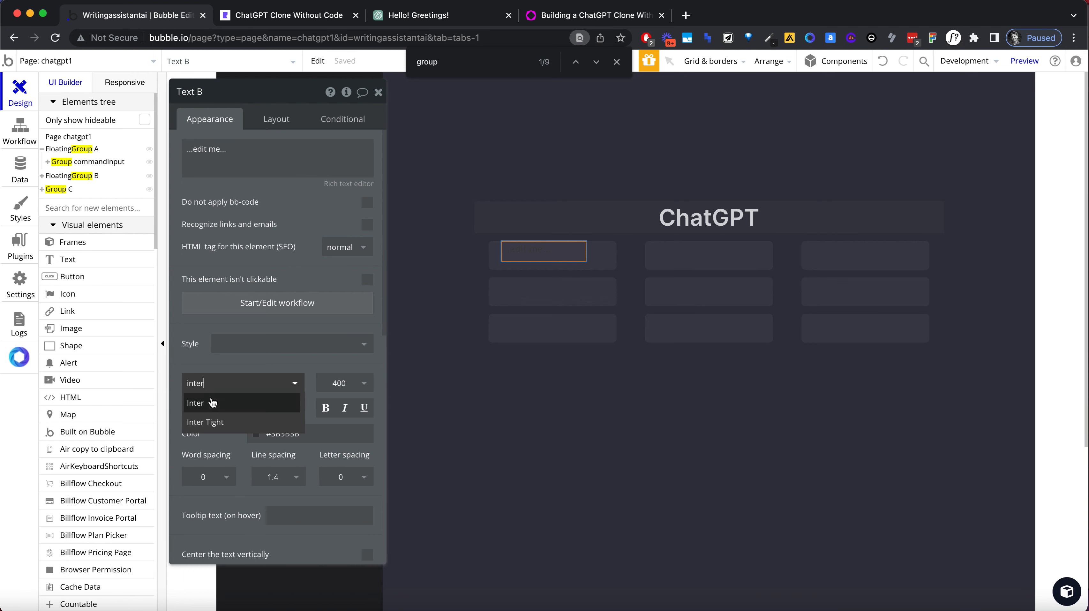
pyautogui.click(196, 402)
pyautogui.click(204, 409)
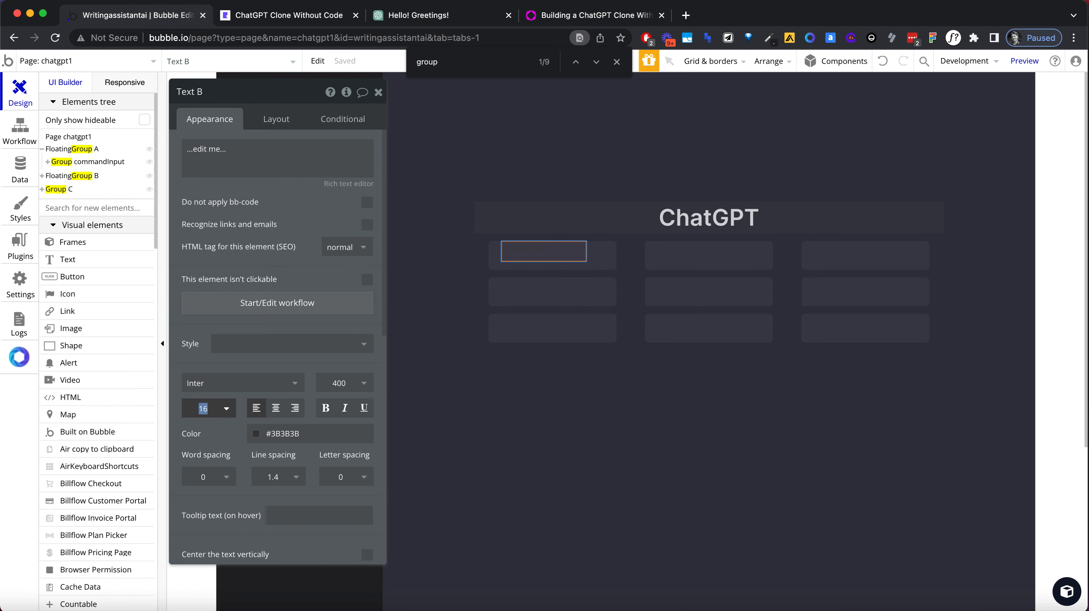
pyautogui.write('14')
pyautogui.click(269, 434)
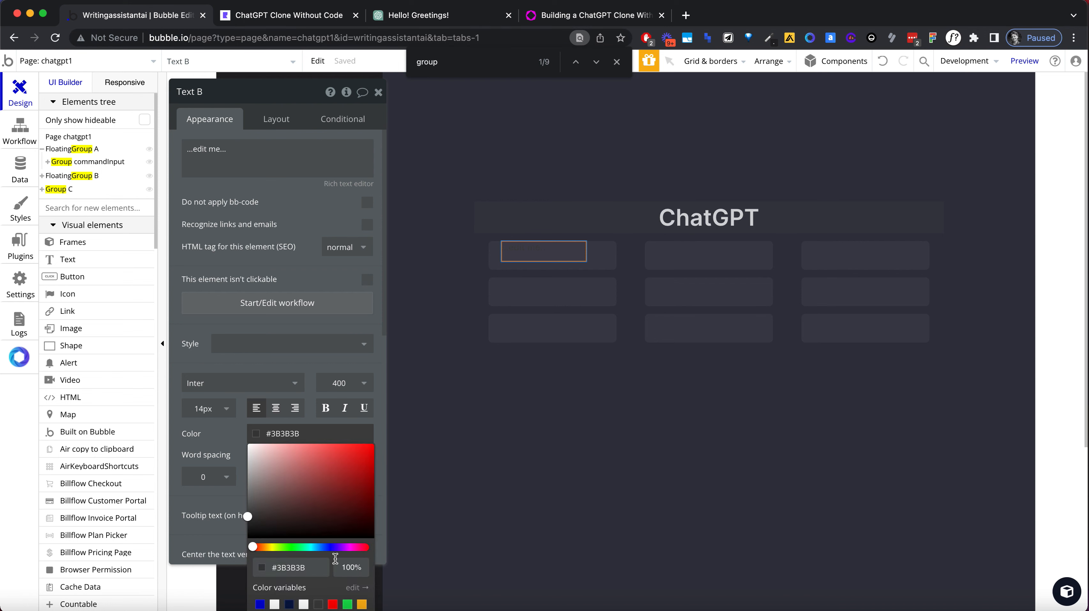
# Set the new text's colour to Primary contrast (#FFFFFF) and centre it vertically within its card
pyautogui.click(274, 604)
pyautogui.click(232, 370)
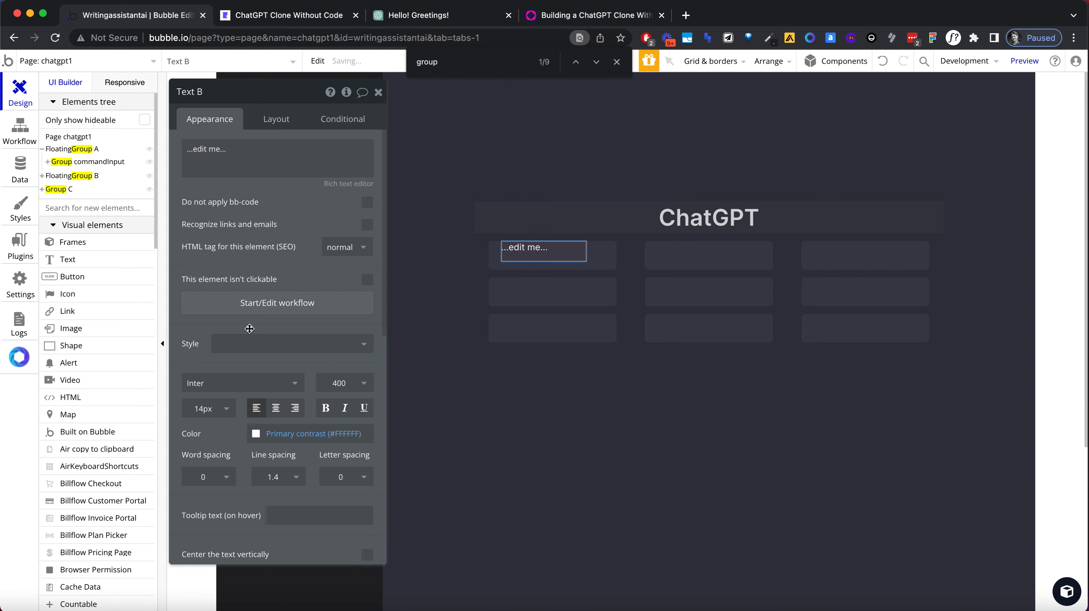
pyautogui.click(277, 120)
pyautogui.click(326, 219)
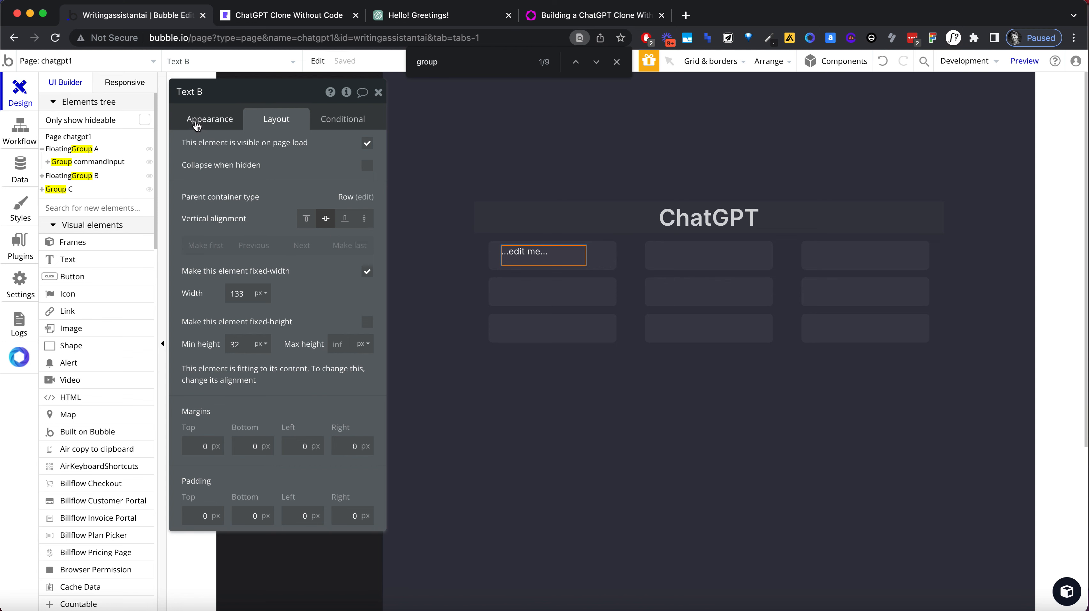
# Copy the prompt "Explain quantum computing in simple terms" from the message box on the ChatGPT page
pyautogui.click(196, 125)
pyautogui.click(423, 24)
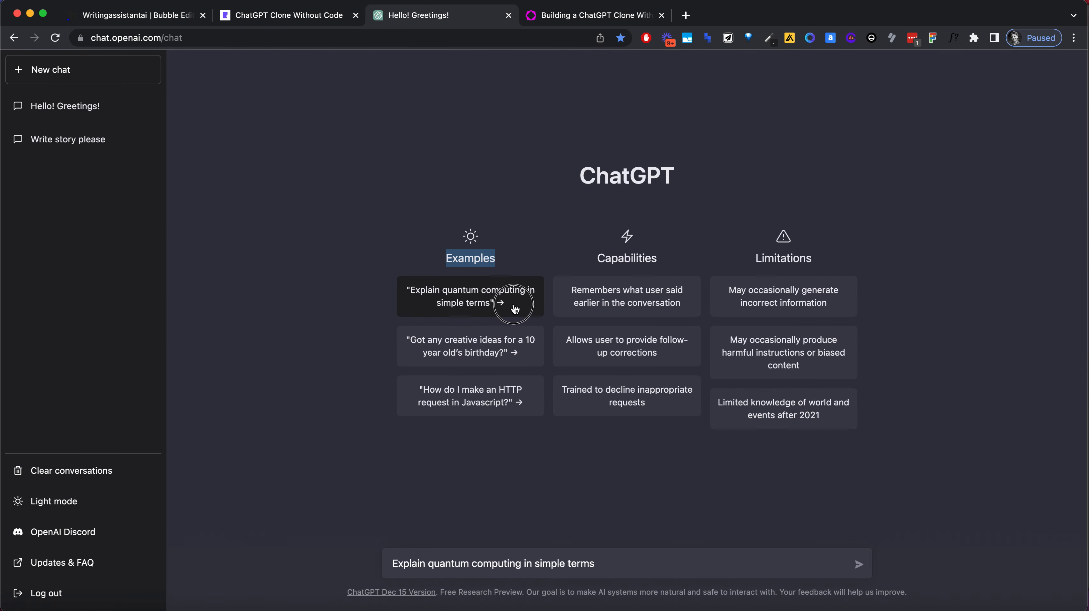
pyautogui.click(532, 568)
pyautogui.press('super+a')
pyautogui.press('super+c')
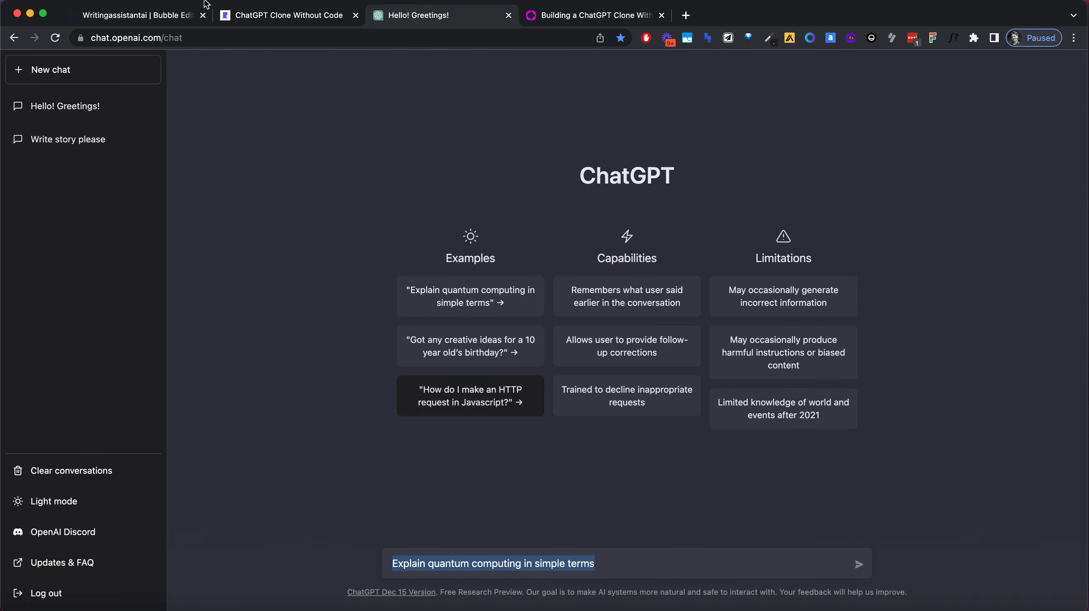
# Back in the Bubble editor, replace the placeholder text with "Explain quantum computing in simple terms", enclosed in double quotes
pyautogui.click(256, 15)
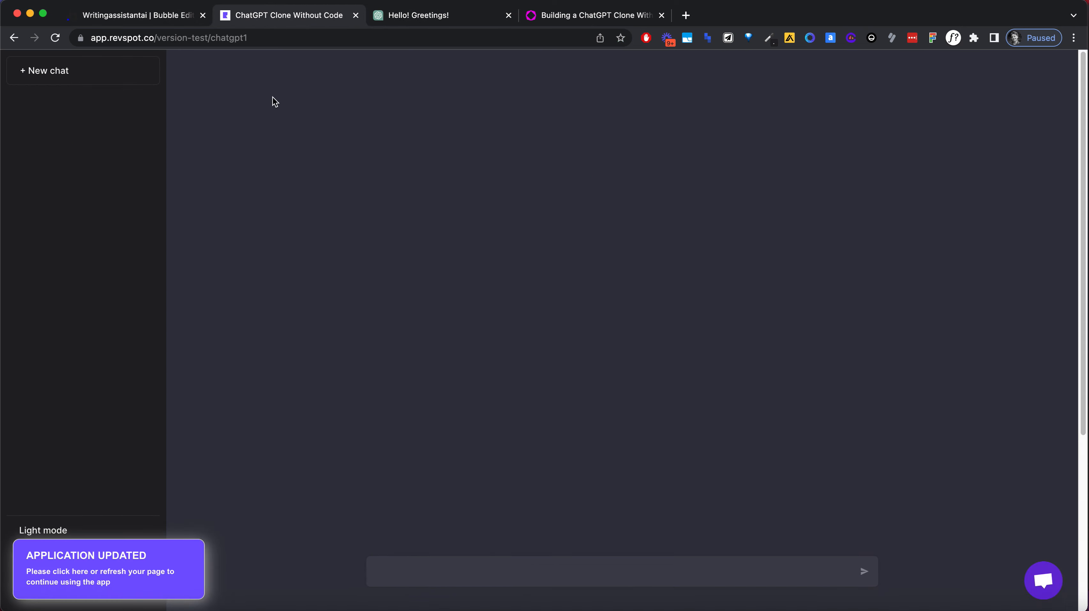
pyautogui.click(155, 15)
pyautogui.click(245, 152)
pyautogui.press('super+a')
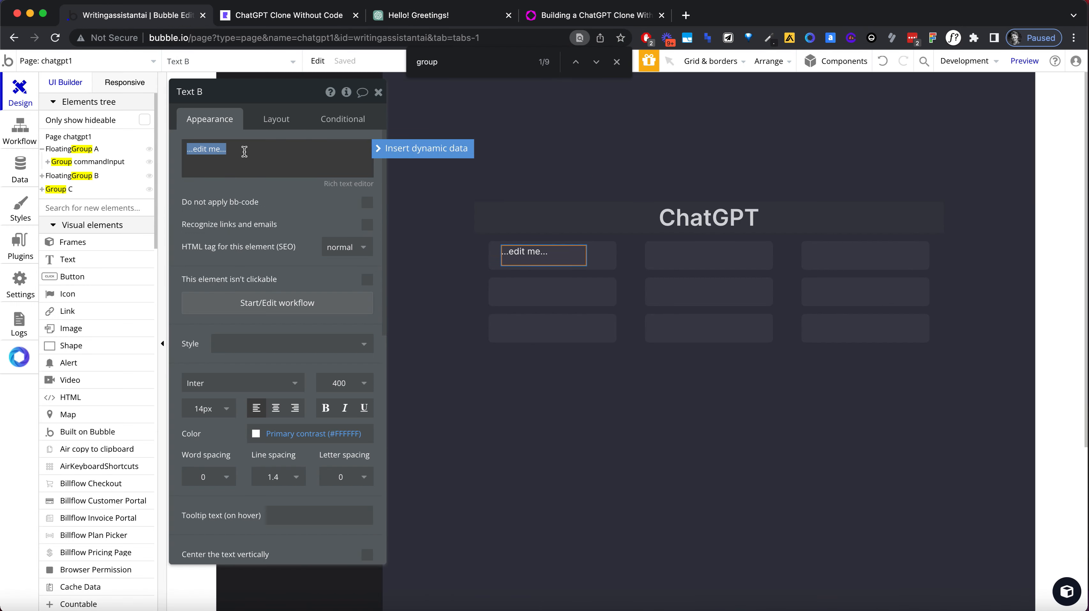
pyautogui.write('"')
pyautogui.press('super+v')
pyautogui.write('"')
pyautogui.click(307, 220)
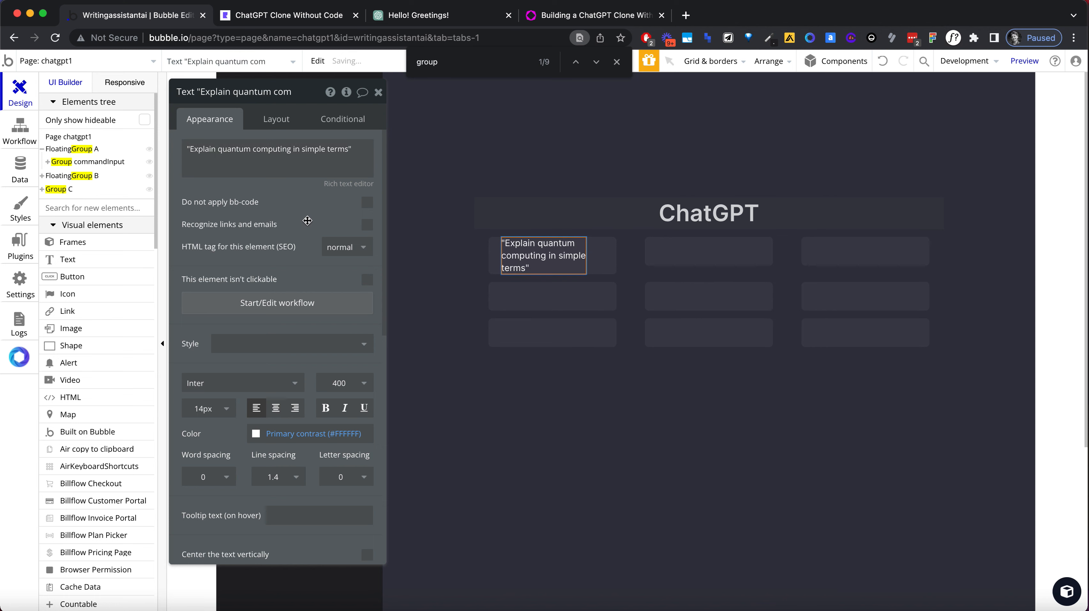
# Remove the text's fixed width and set its card group's padding to 8 px on all four sides
pyautogui.click(276, 118)
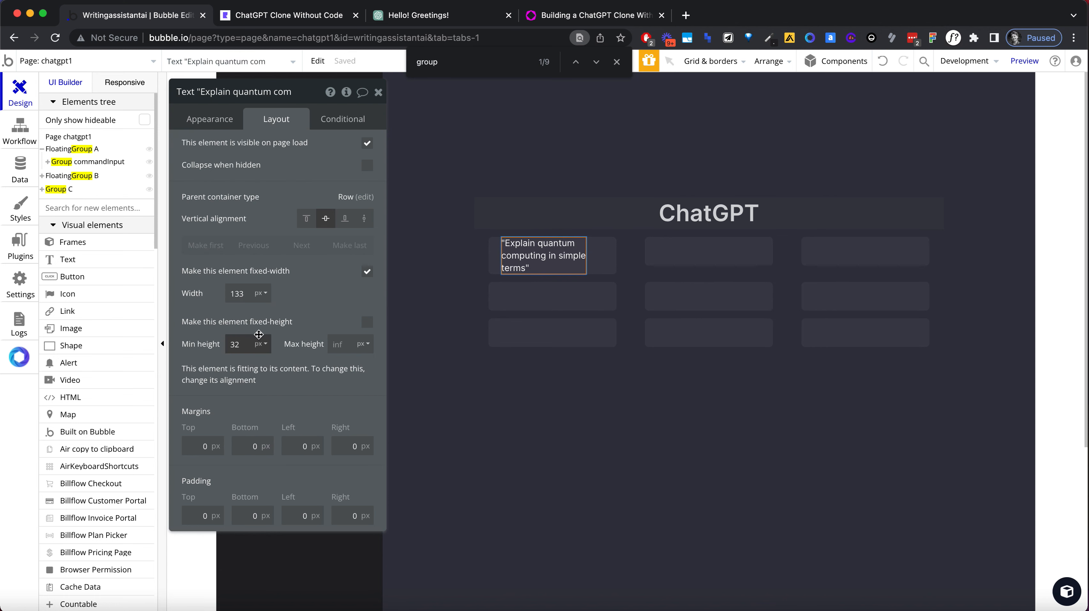
pyautogui.click(367, 271)
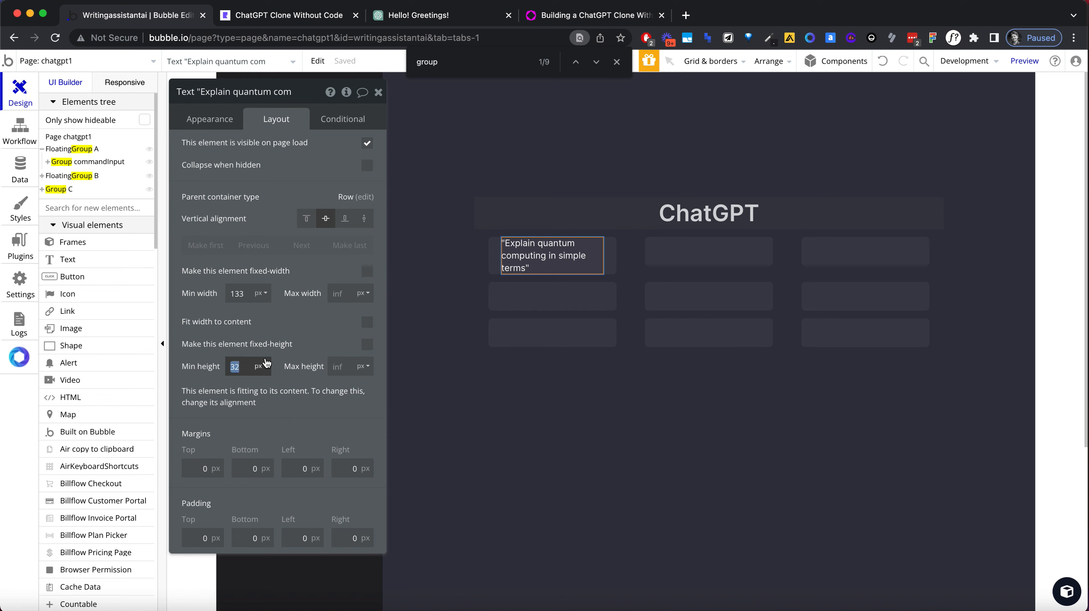
pyautogui.click(493, 255)
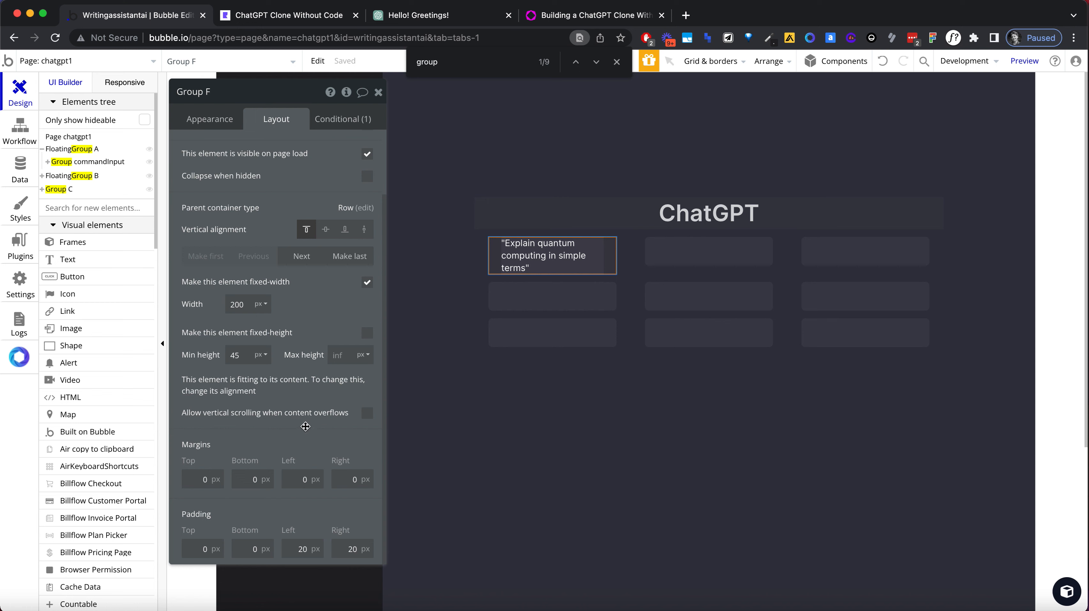
pyautogui.write('8')
pyautogui.press('Tab')
pyautogui.write('8')
pyautogui.click(196, 550)
pyautogui.write('8')
pyautogui.press('Tab')
pyautogui.write('8')
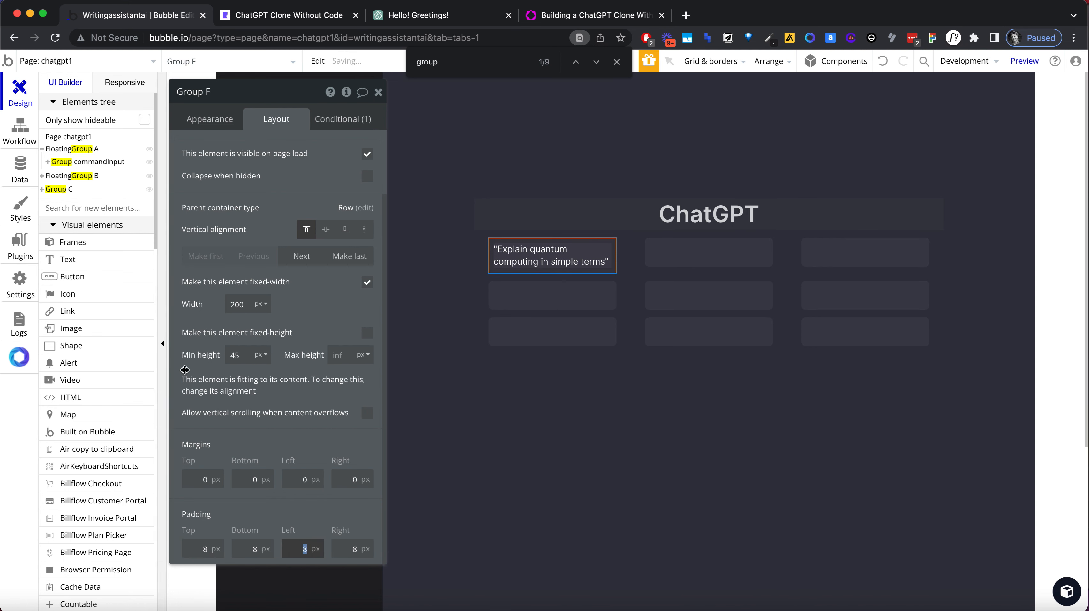
pyautogui.click(378, 92)
# Centre-align the quantum computing text in the first card, matching the example on the ChatGPT page
pyautogui.click(624, 464)
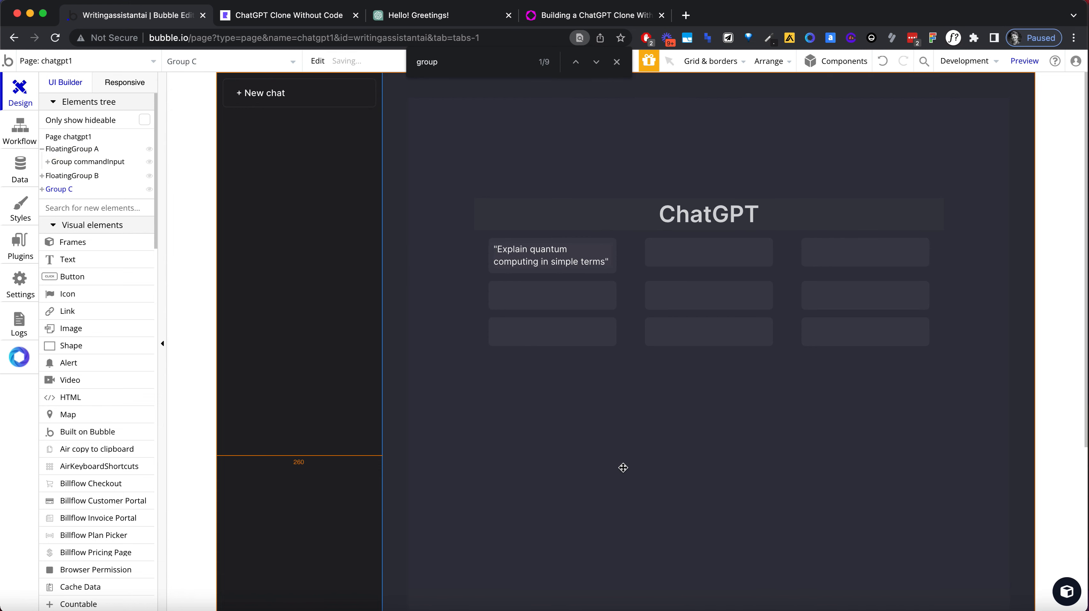
pyautogui.click(453, 25)
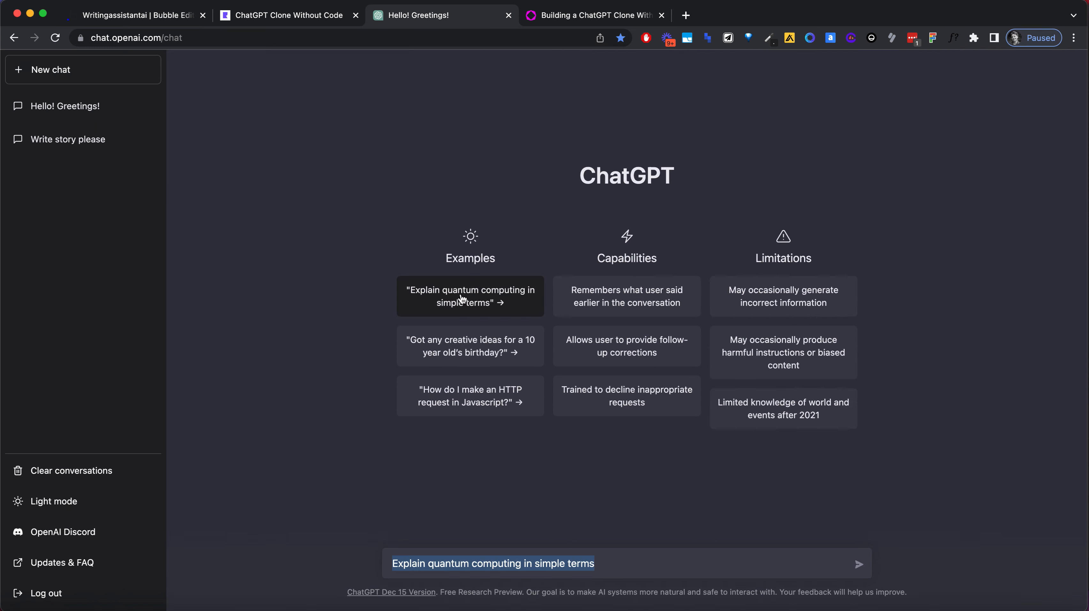
pyautogui.click(148, 25)
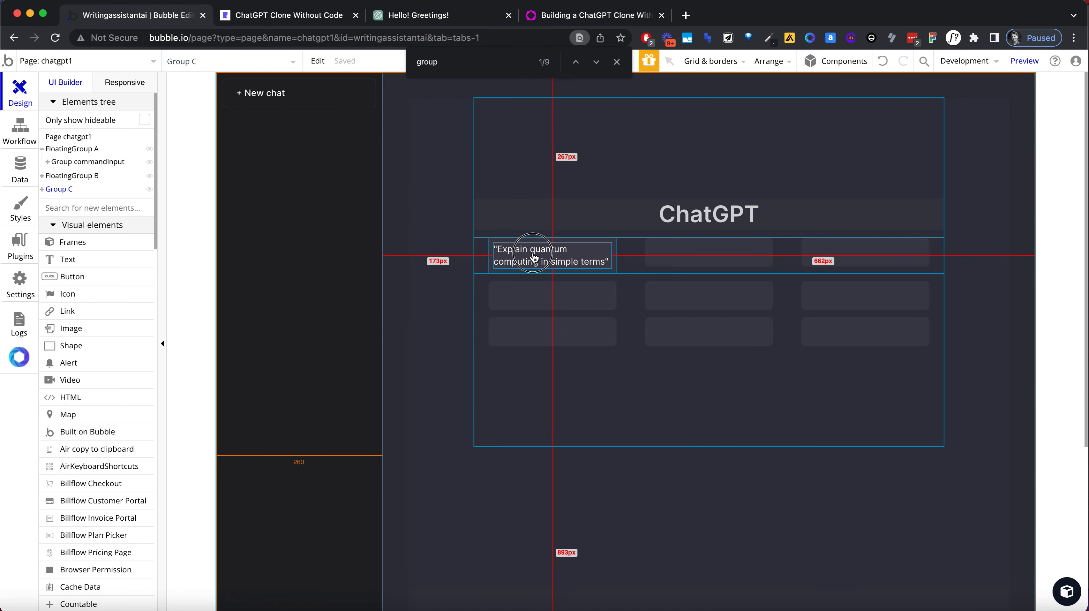
pyautogui.doubleClick(547, 255)
pyautogui.click(282, 411)
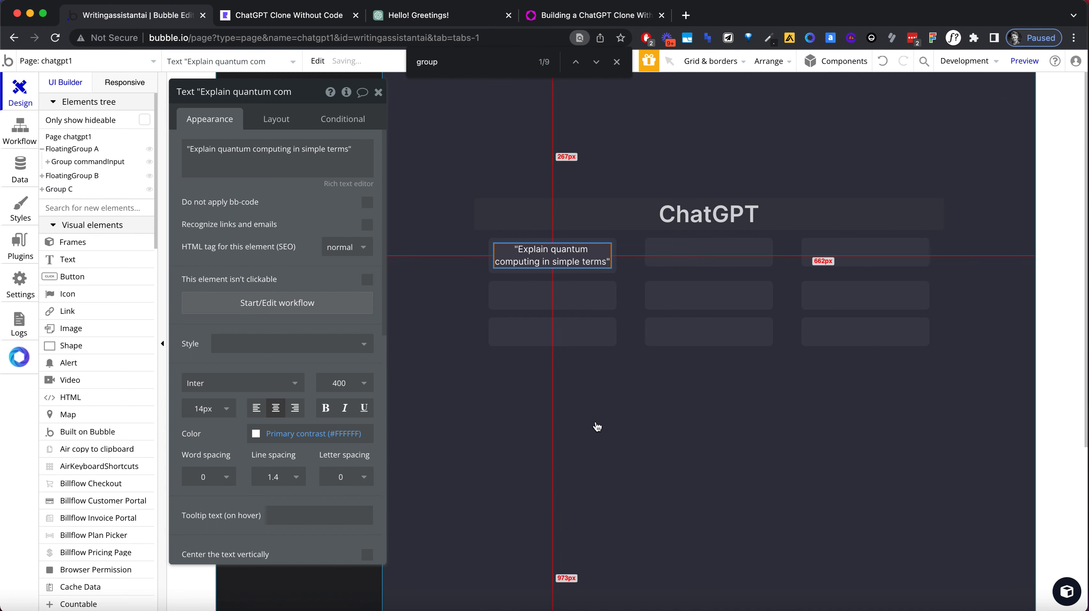
pyautogui.click(568, 426)
# Inspect the font, size and colour of the first example card on the ChatGPT page with WhatFont
pyautogui.click(310, 16)
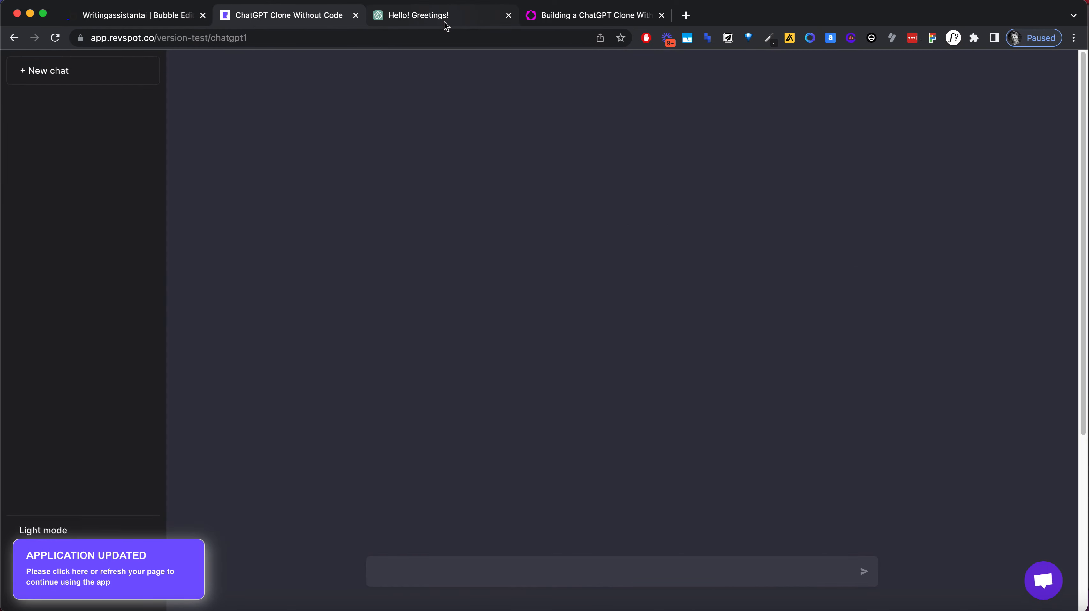
pyautogui.click(445, 24)
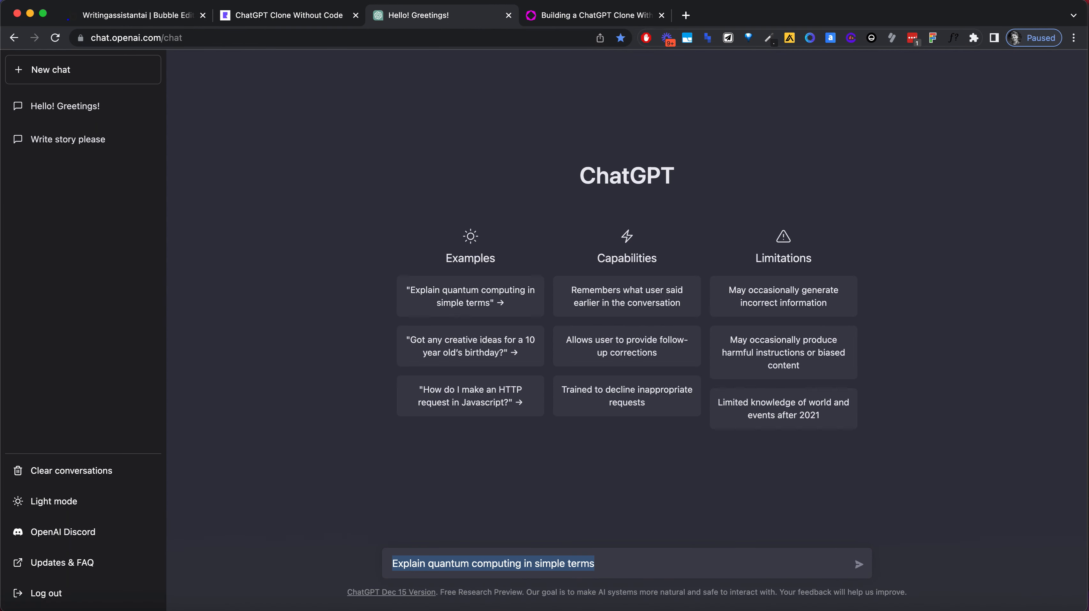
pyautogui.click(952, 40)
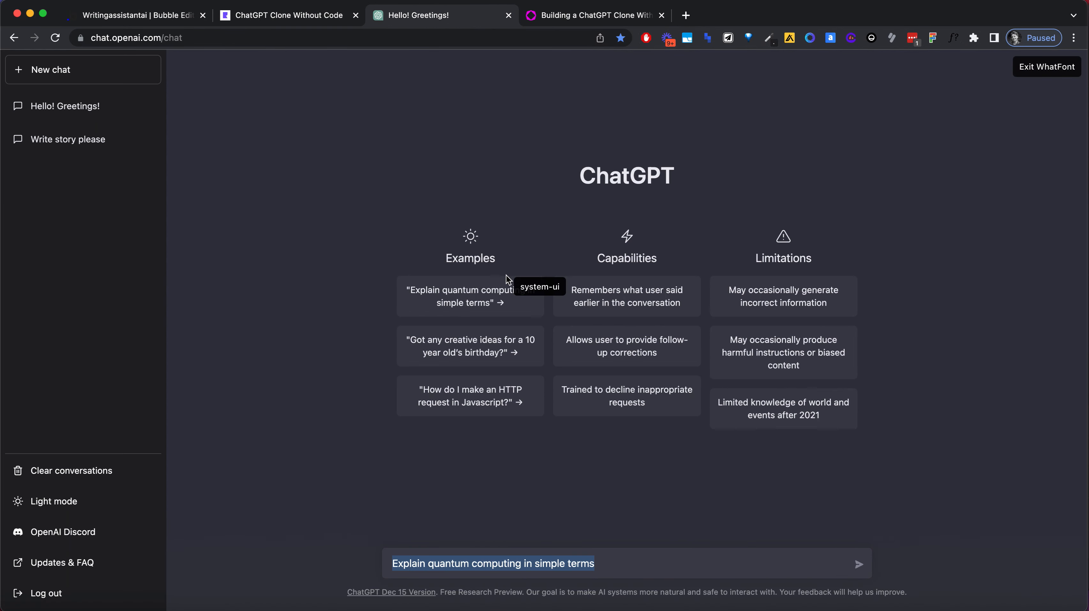
pyautogui.click(478, 297)
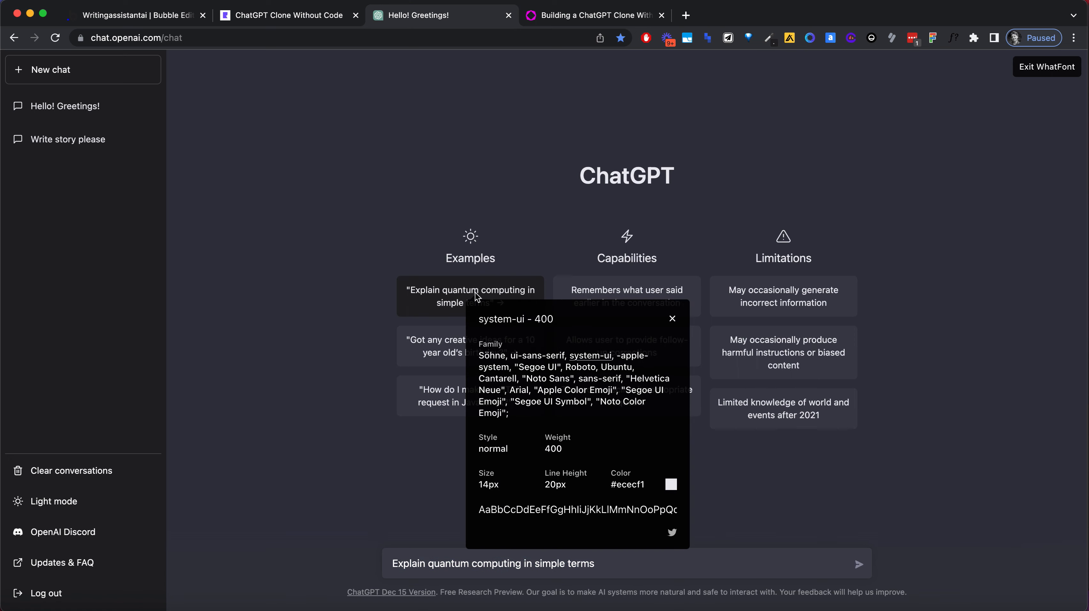
pyautogui.click(959, 343)
pyautogui.click(360, 221)
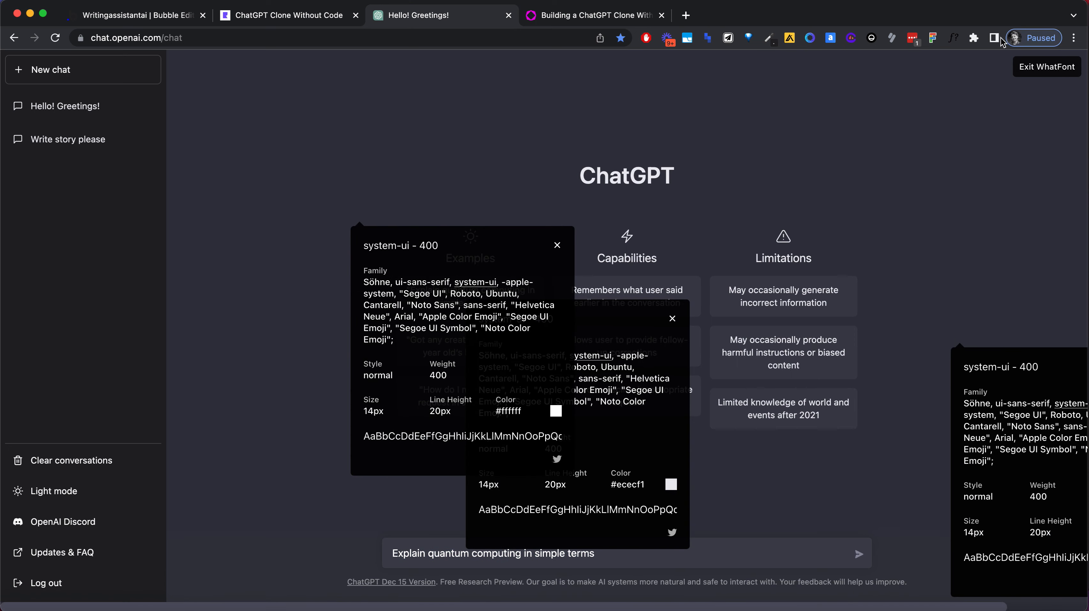
pyautogui.click(951, 39)
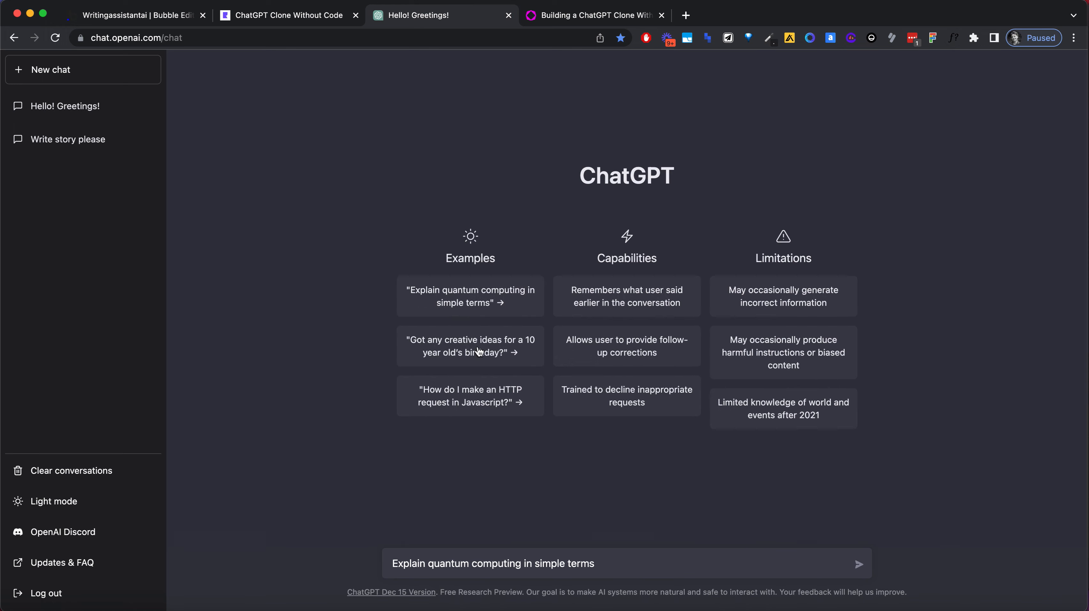
# In the Bubble editor, set the fixed width of the quantum computing card to 220 px
pyautogui.click(166, 13)
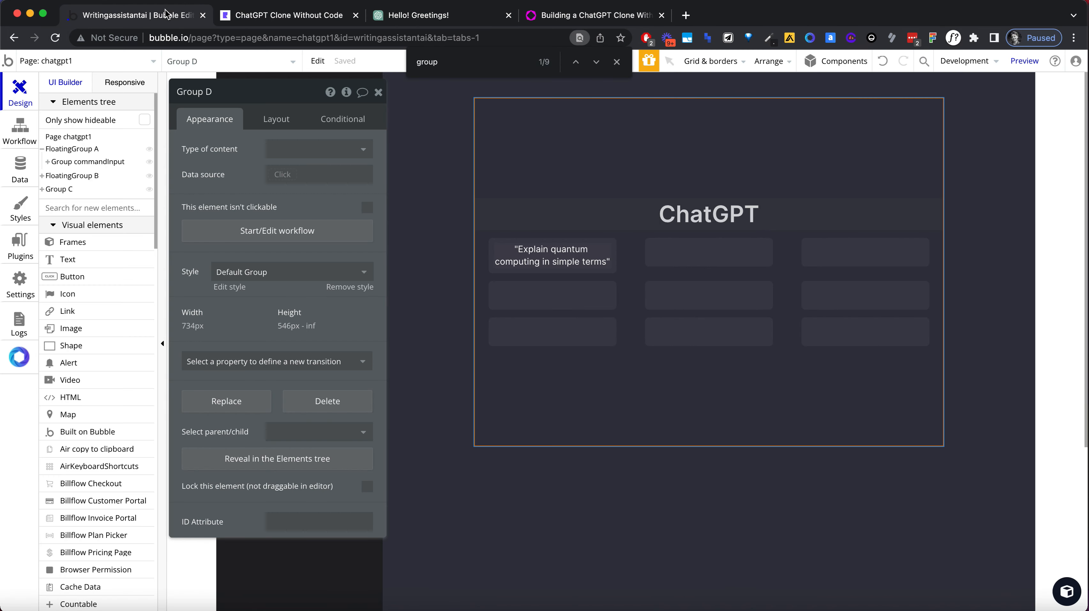
pyautogui.click(613, 247)
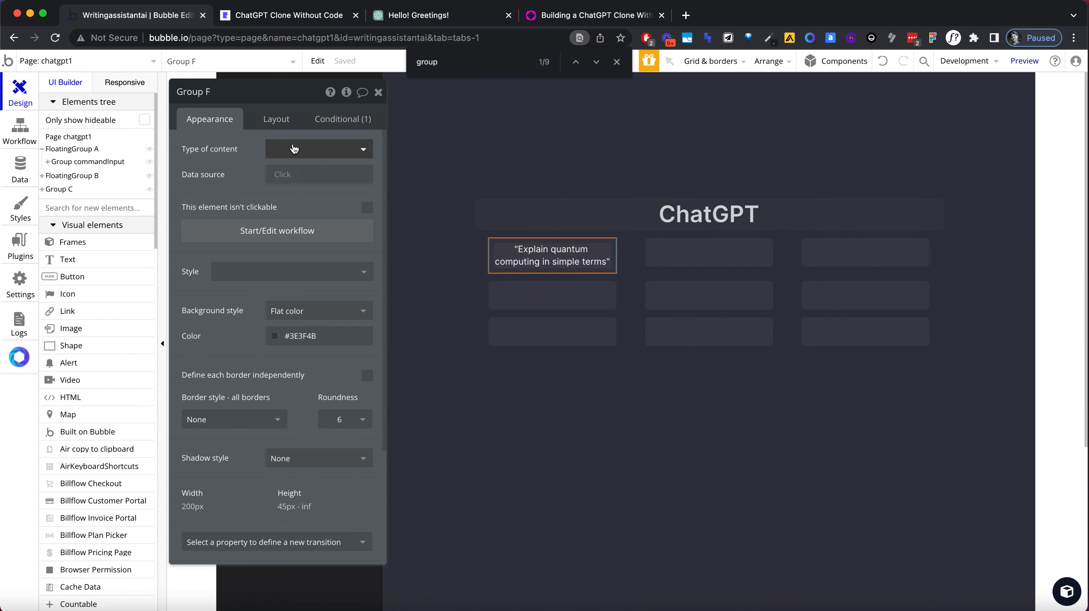
pyautogui.click(276, 118)
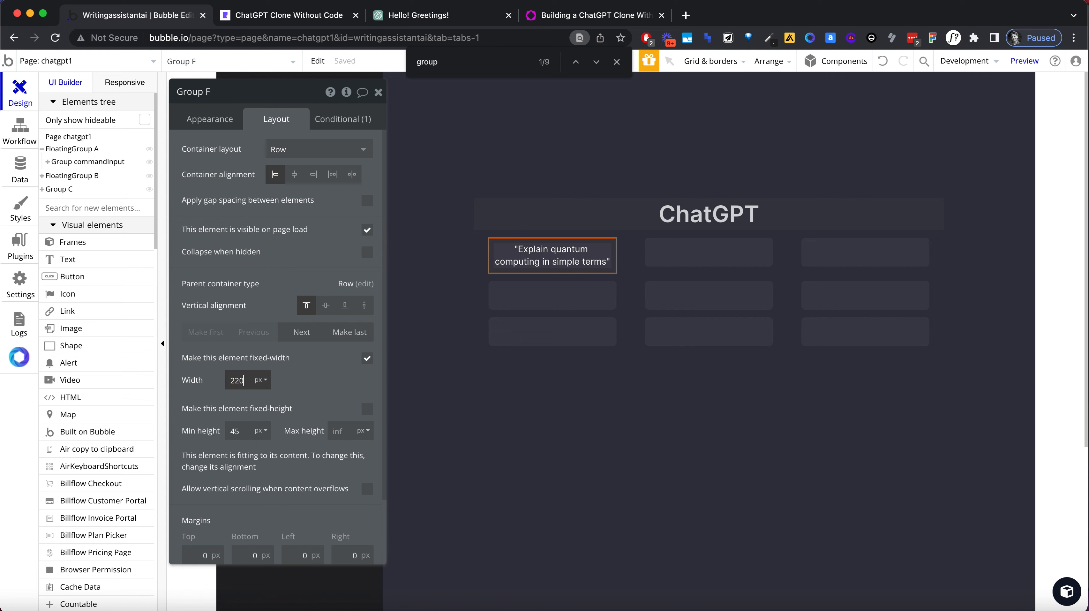
pyautogui.press('Tab')
# Delete the two empty cards beside the quantum computing card in the first row
pyautogui.click(701, 245)
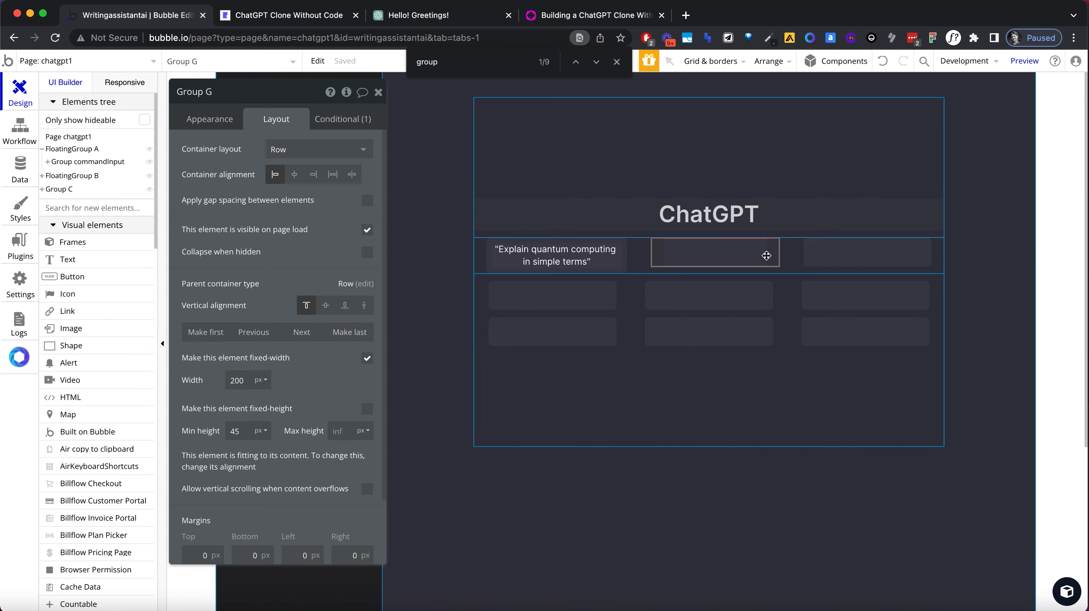
pyautogui.press('Delete')
pyautogui.click(821, 252)
pyautogui.press('Delete')
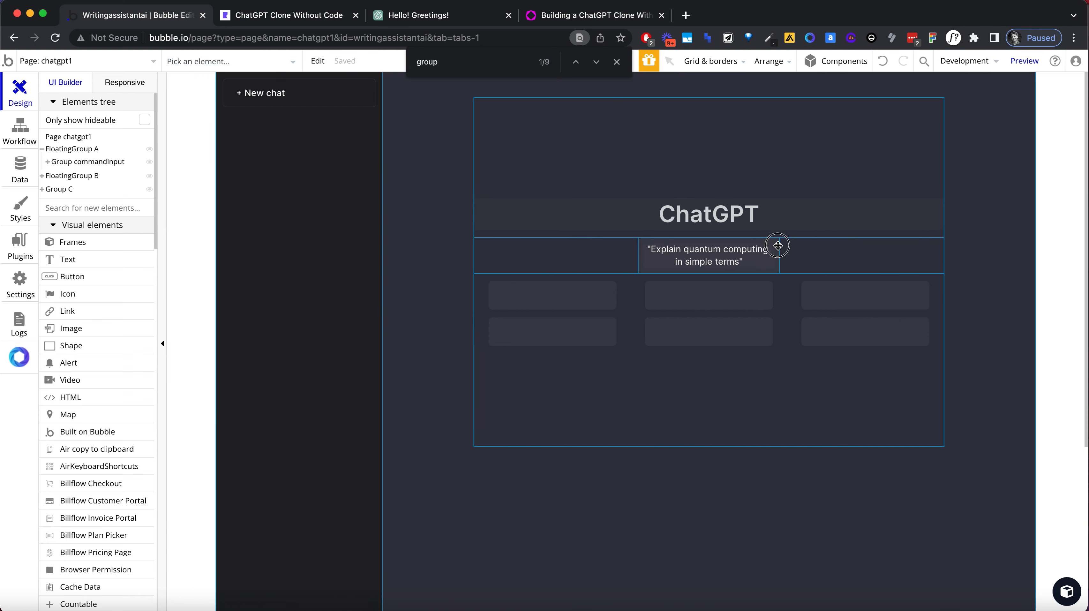
# Duplicate the quantum computing card twice to fill the row with three cards
pyautogui.click(777, 251)
pyautogui.hotkey('ctrl', 'd')
pyautogui.hotkey('ctrl', 'd')
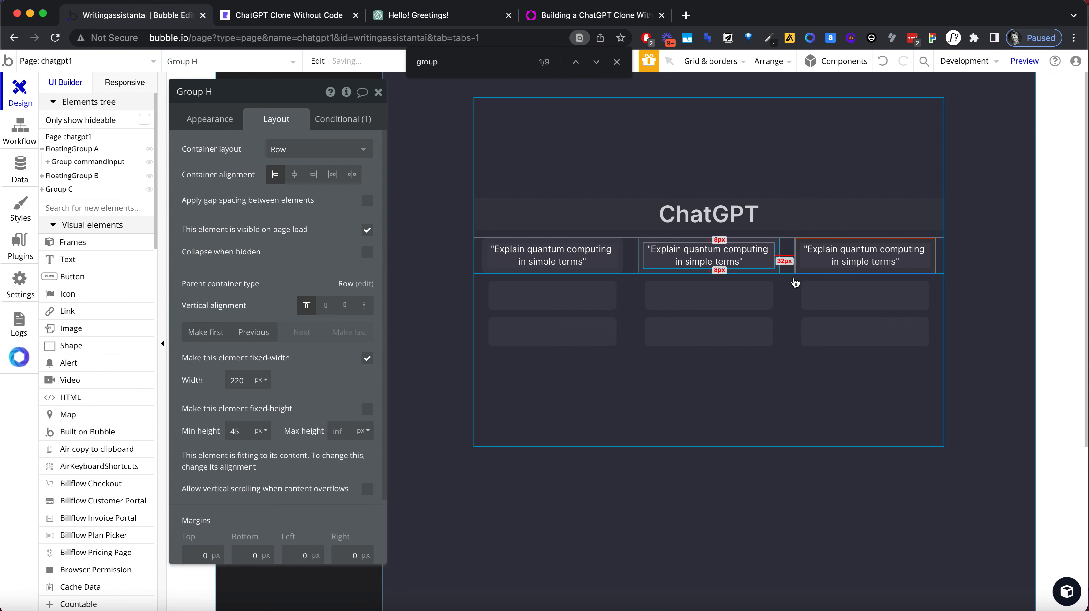
# Delete the two rows of empty cards below the first row
pyautogui.click(795, 305)
pyautogui.press('Delete')
pyautogui.click(795, 311)
pyautogui.press('Delete')
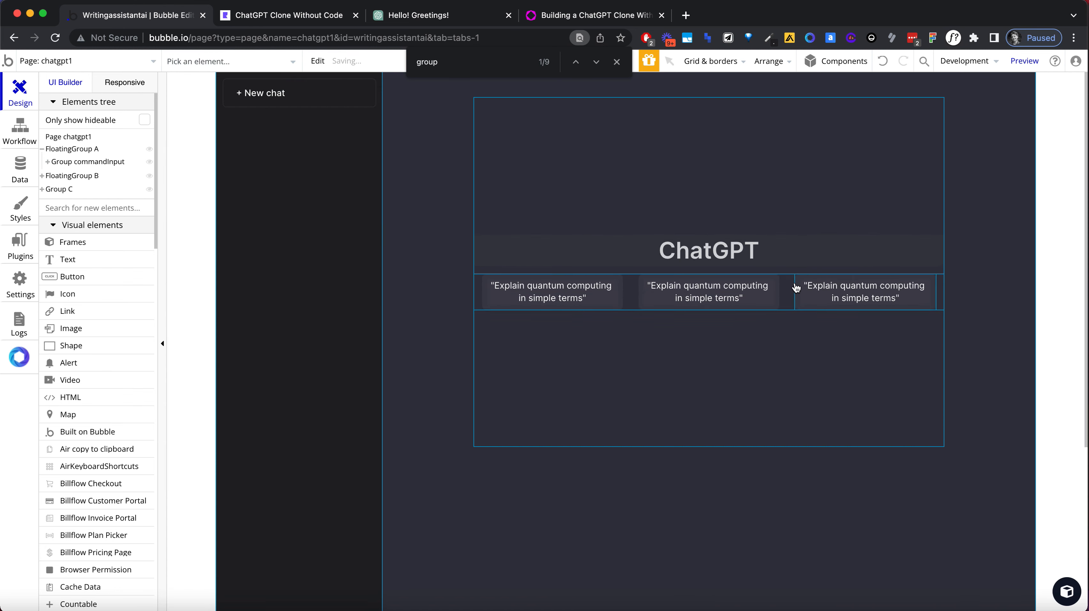
# Change the card row's container alignment to space between and set the first card's width to 225 px
pyautogui.click(791, 286)
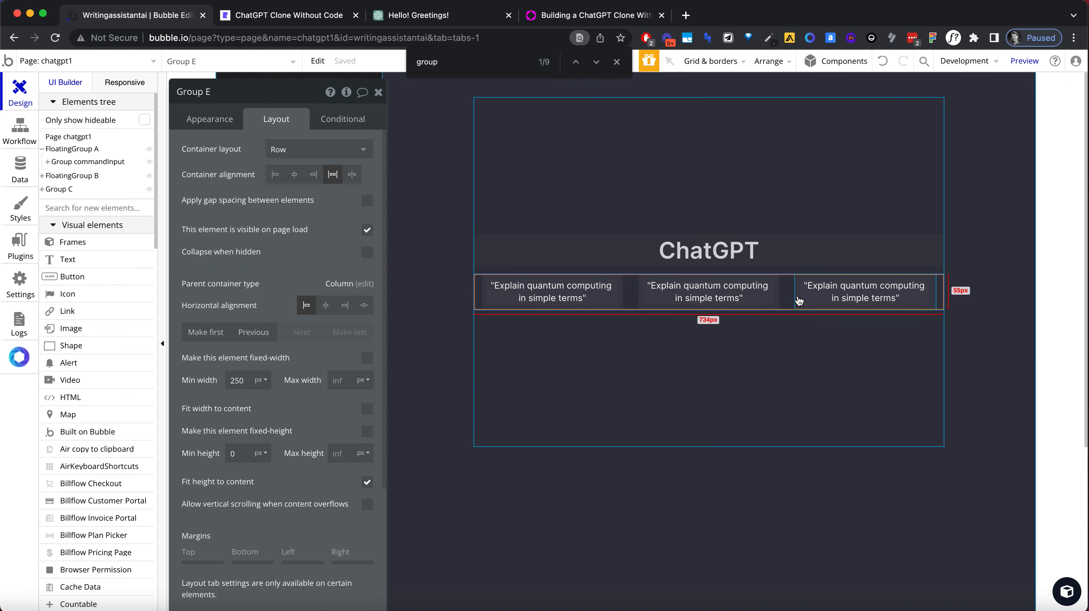
pyautogui.click(352, 174)
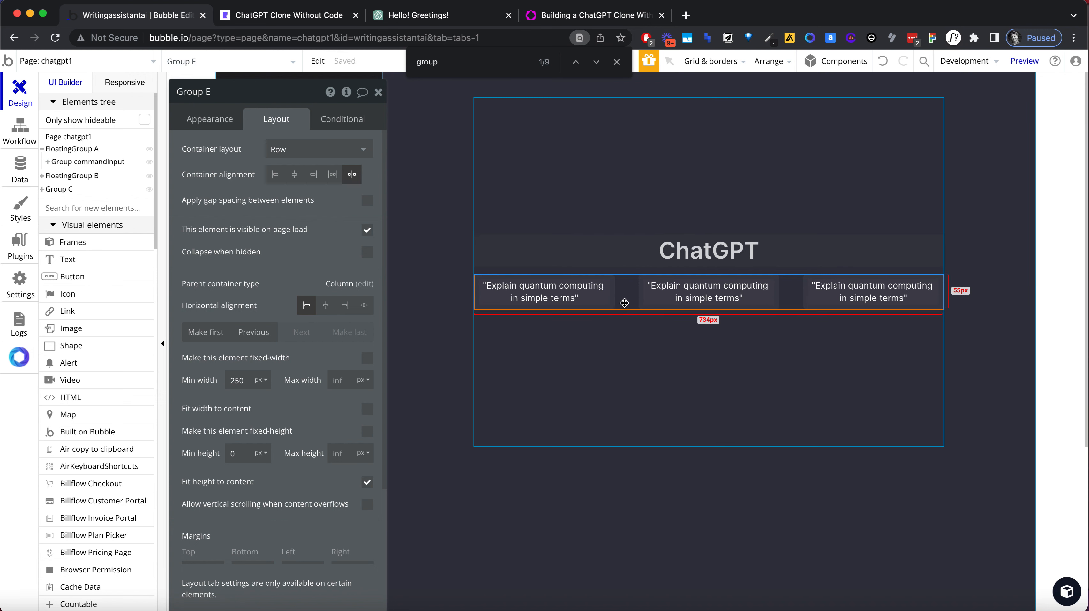
pyautogui.click(610, 295)
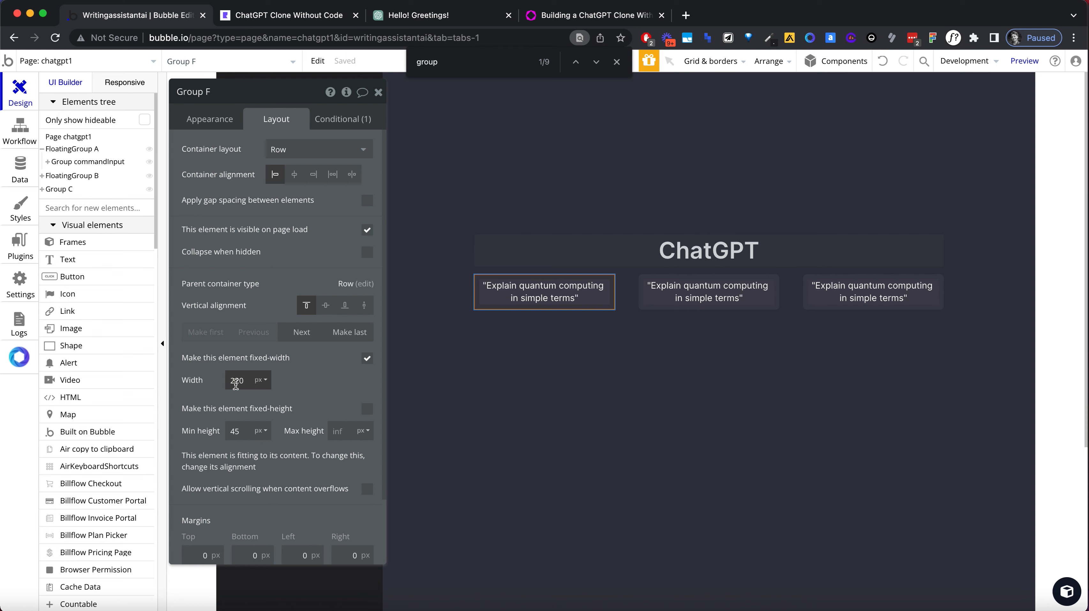
pyautogui.write('2')
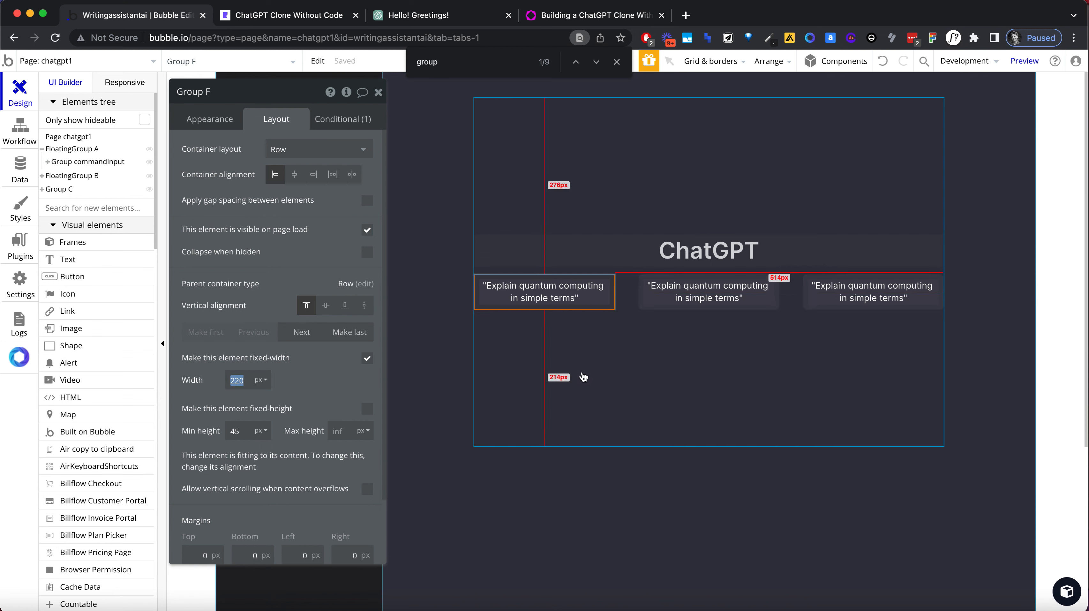
pyautogui.write('25')
pyautogui.press('Tab')
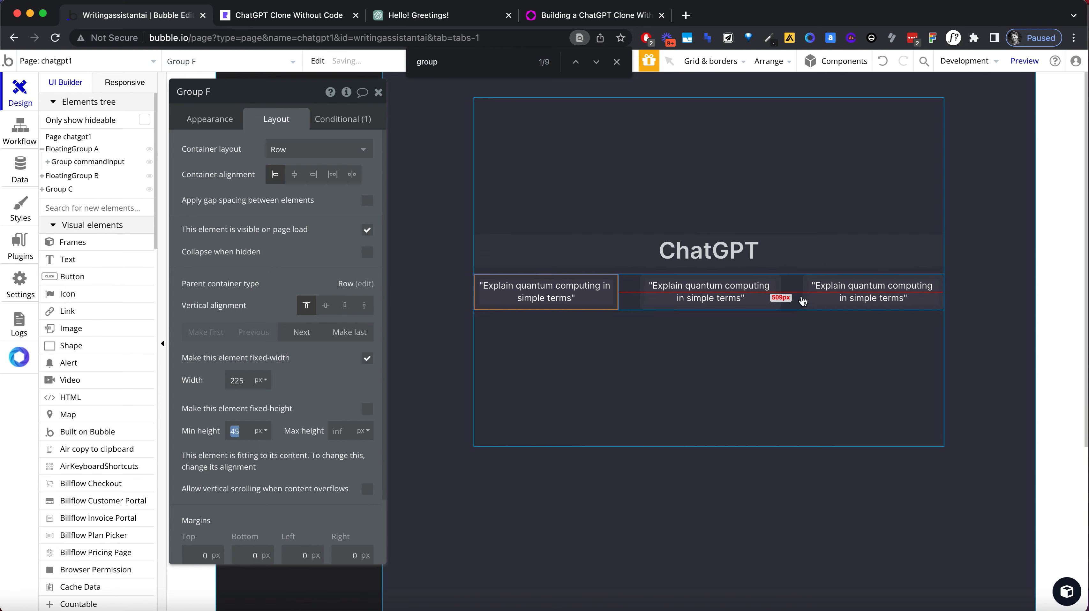
# Delete the second and third quantum computing cards, keeping only the first one in the row
pyautogui.click(777, 299)
pyautogui.press('Delete')
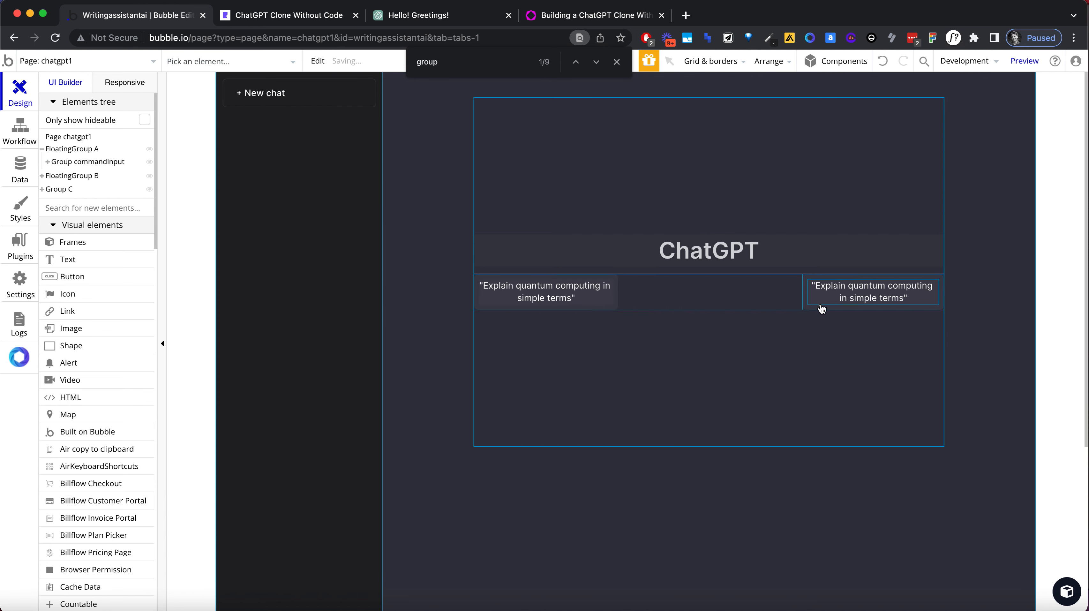
pyautogui.click(817, 306)
pyautogui.press('Delete')
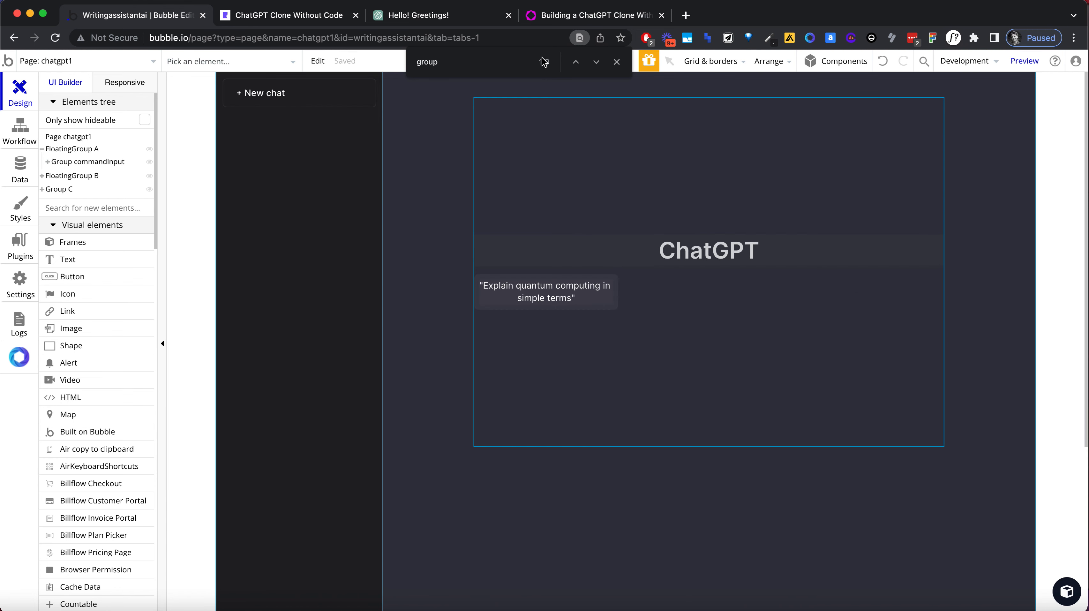
# Set the padding of the remaining quantum computing card to 10 px on all four sides
pyautogui.click(428, 18)
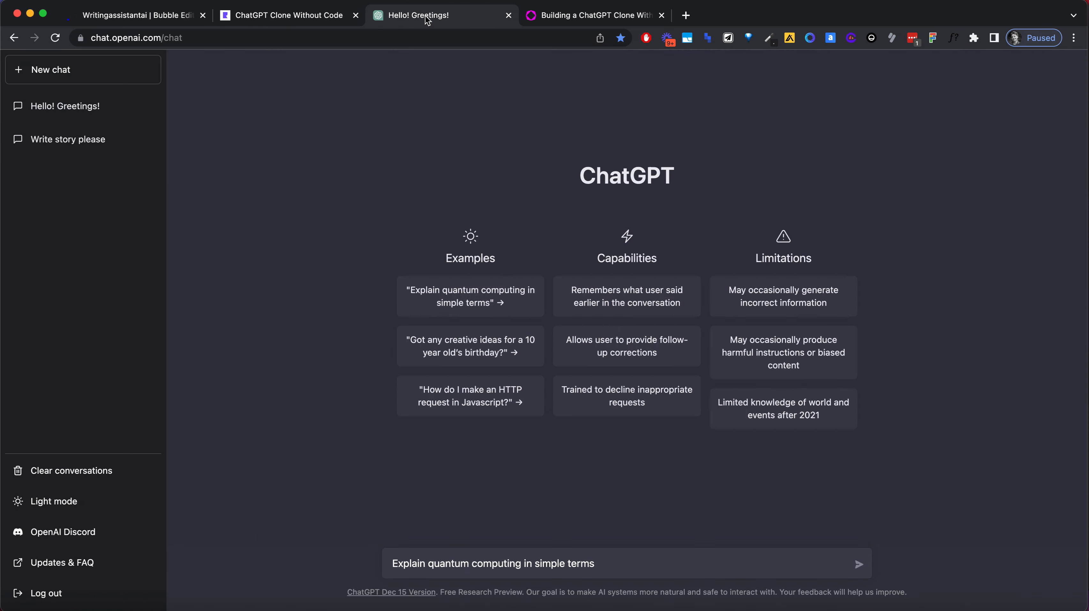
pyautogui.click(127, 22)
pyautogui.doubleClick(604, 278)
pyautogui.scroll(-2, 278, 427)
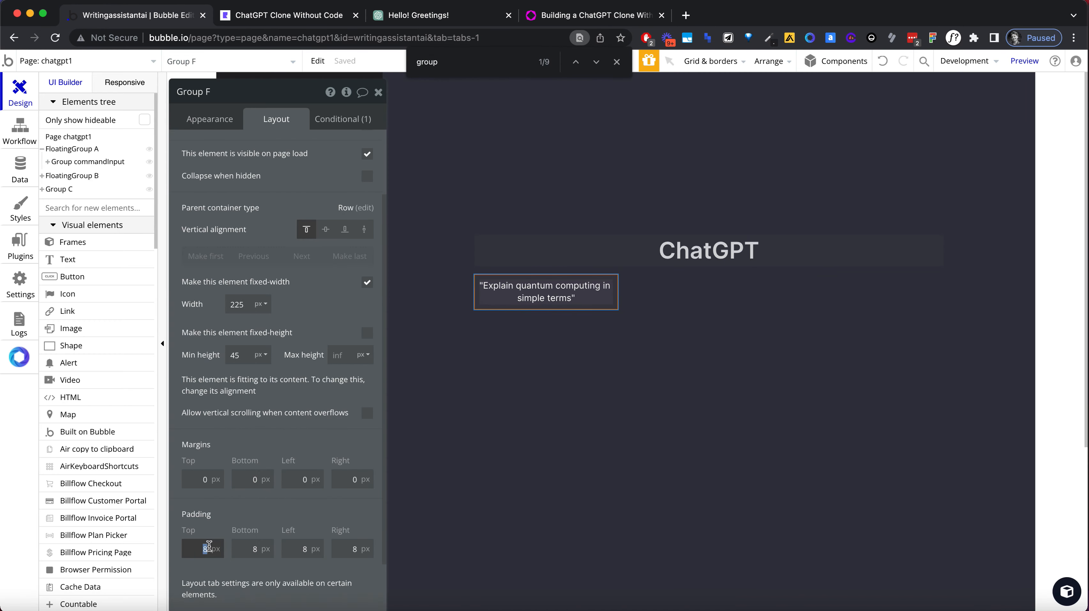
pyautogui.write('10')
pyautogui.press('Tab')
pyautogui.write('10')
pyautogui.press('Tab')
pyautogui.write('10')
pyautogui.press('Tab')
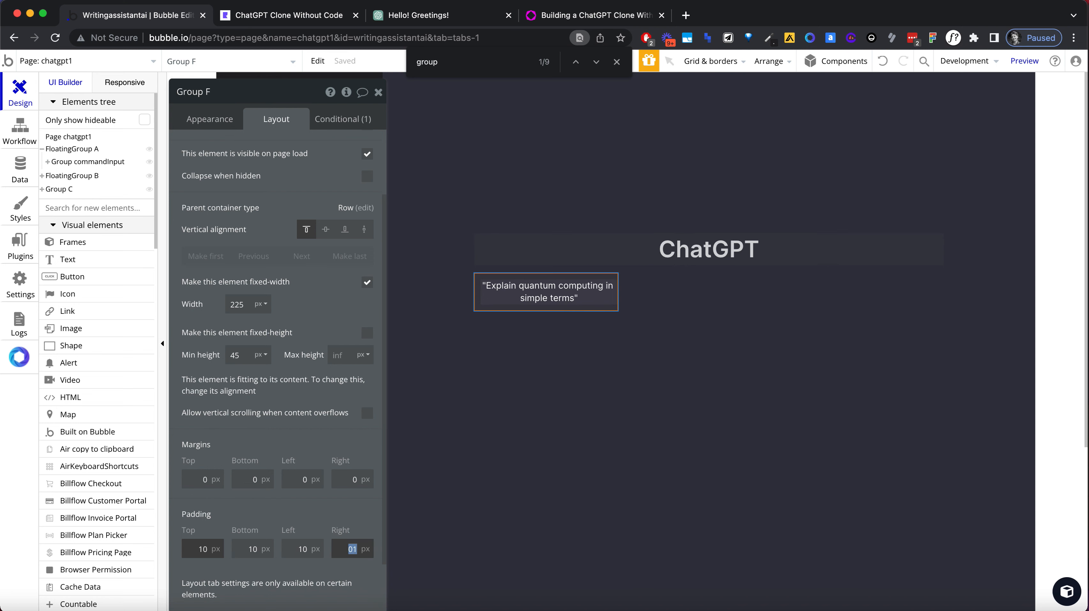
# Duplicate the quantum computing card twice to fill the row and set the enclosing group's fixed width to 700 px
pyautogui.click(568, 296)
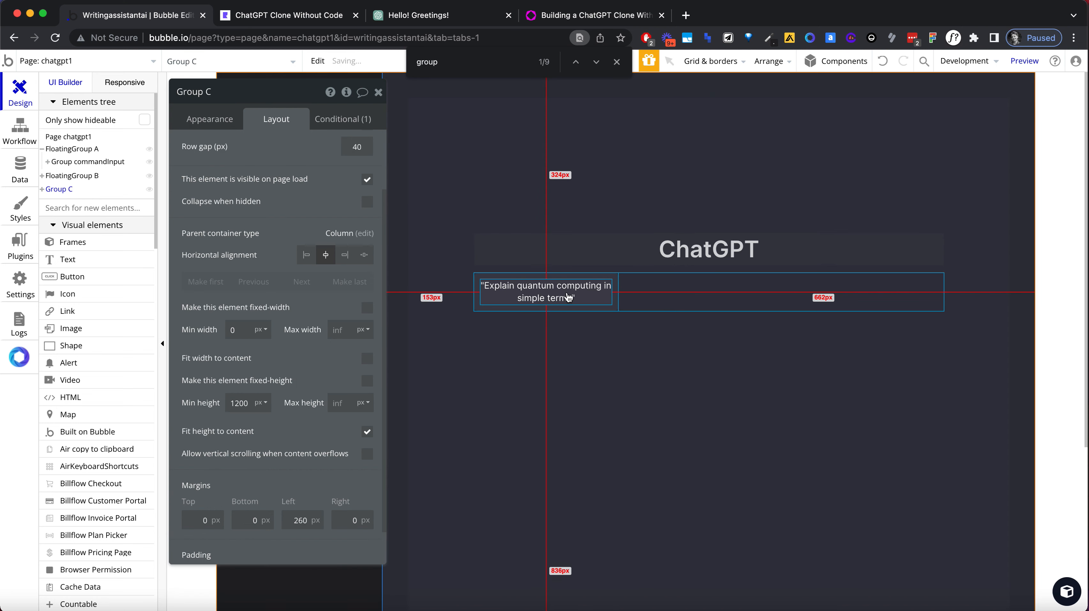
pyautogui.click(617, 283)
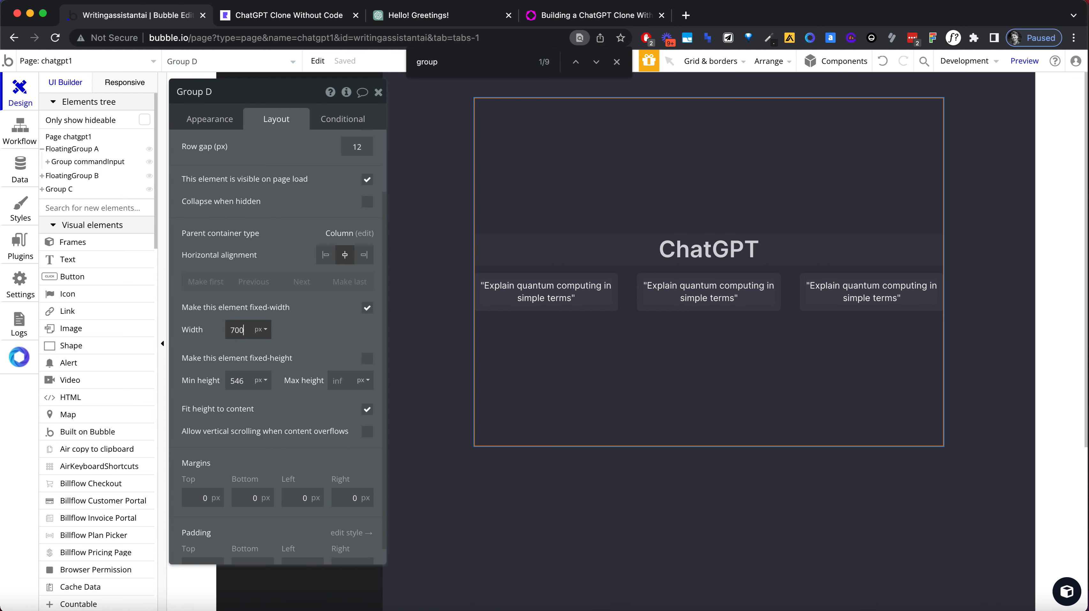
pyautogui.click(844, 333)
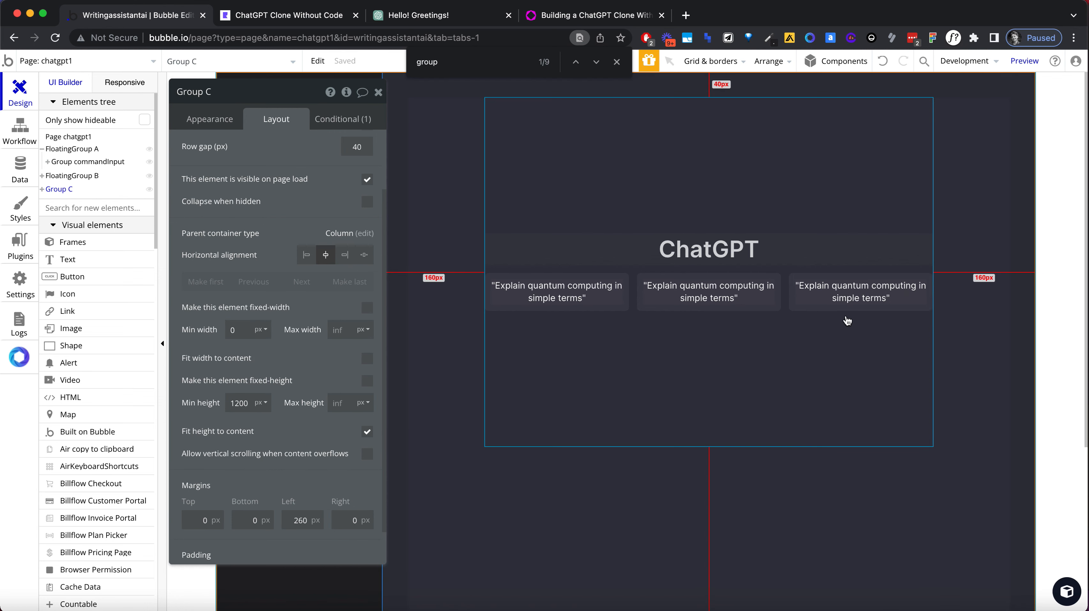
# Duplicate the row of three cards twice to form a three-by-three grid
pyautogui.click(788, 295)
pyautogui.press('super+d')
pyautogui.press('super+d')
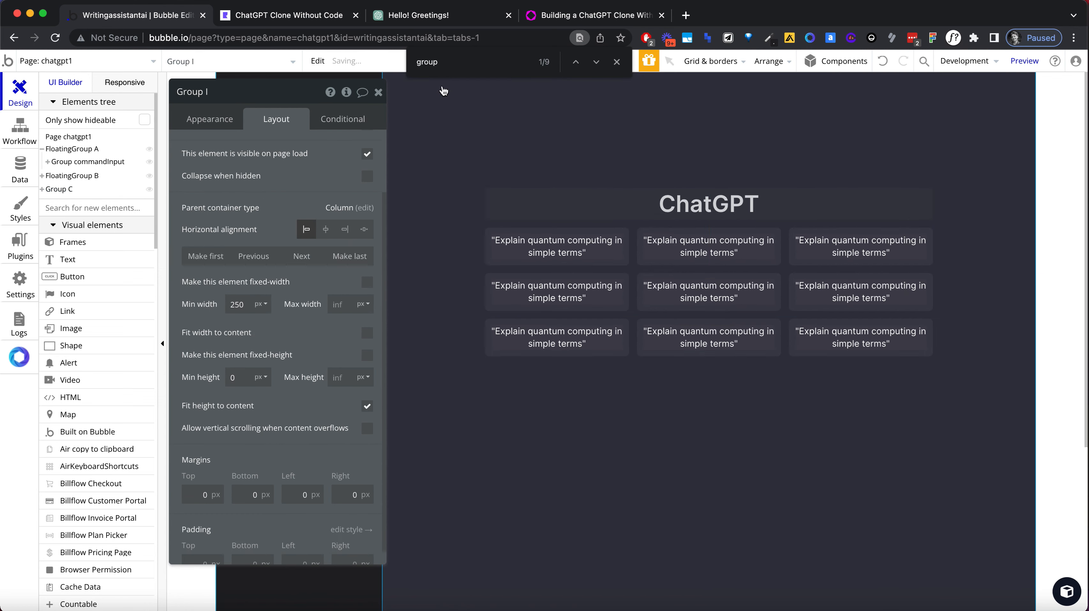
pyautogui.click(378, 91)
# Set the minimum height of the ChatGPT title text to 100 px
pyautogui.click(821, 215)
pyautogui.doubleClick(670, 213)
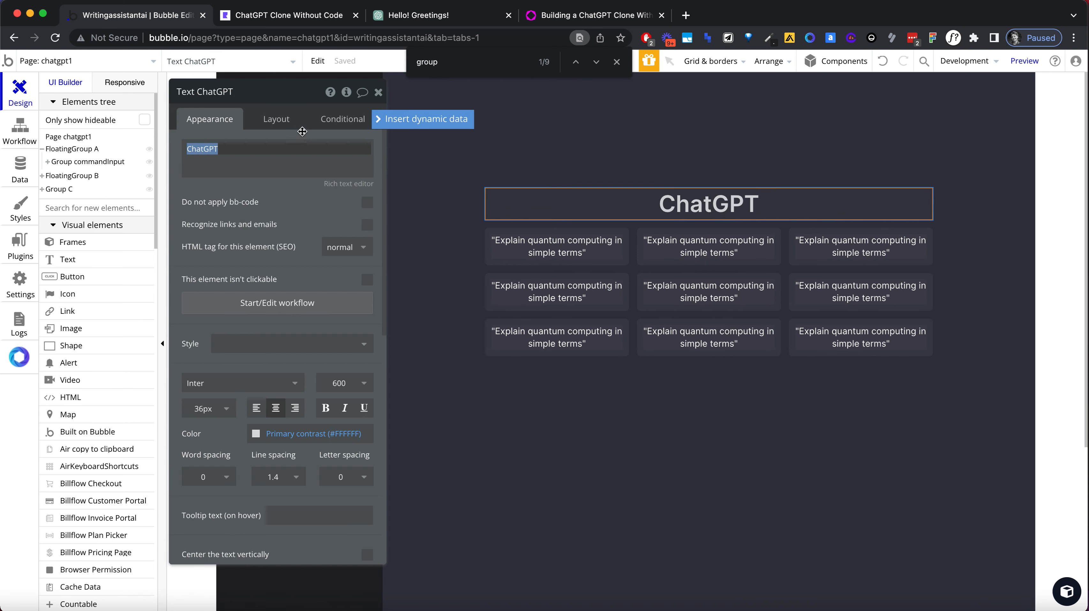
pyautogui.click(277, 119)
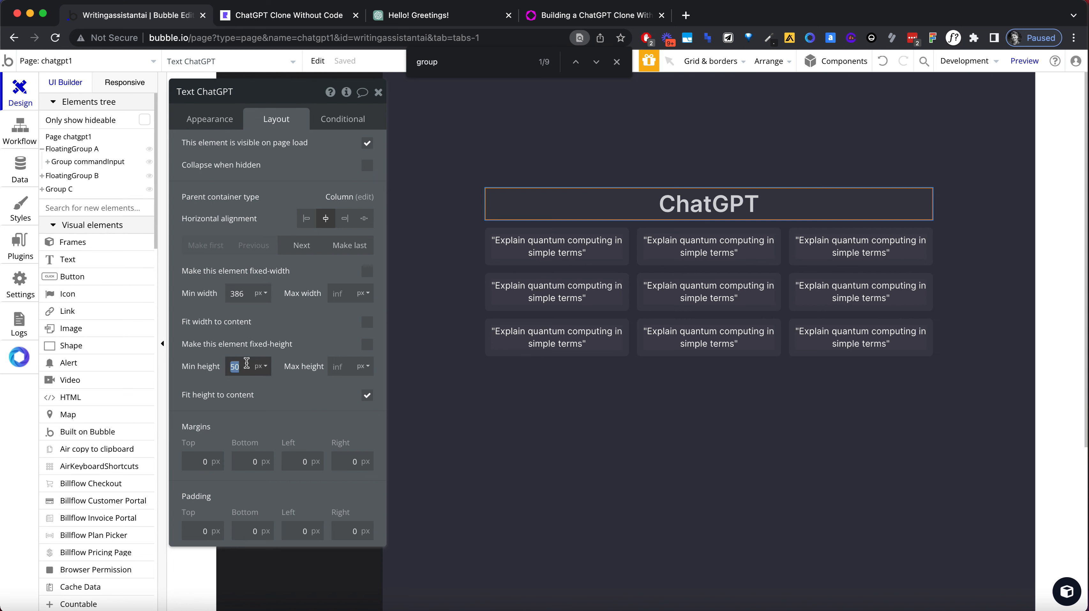
pyautogui.write('100')
pyautogui.press('Tab')
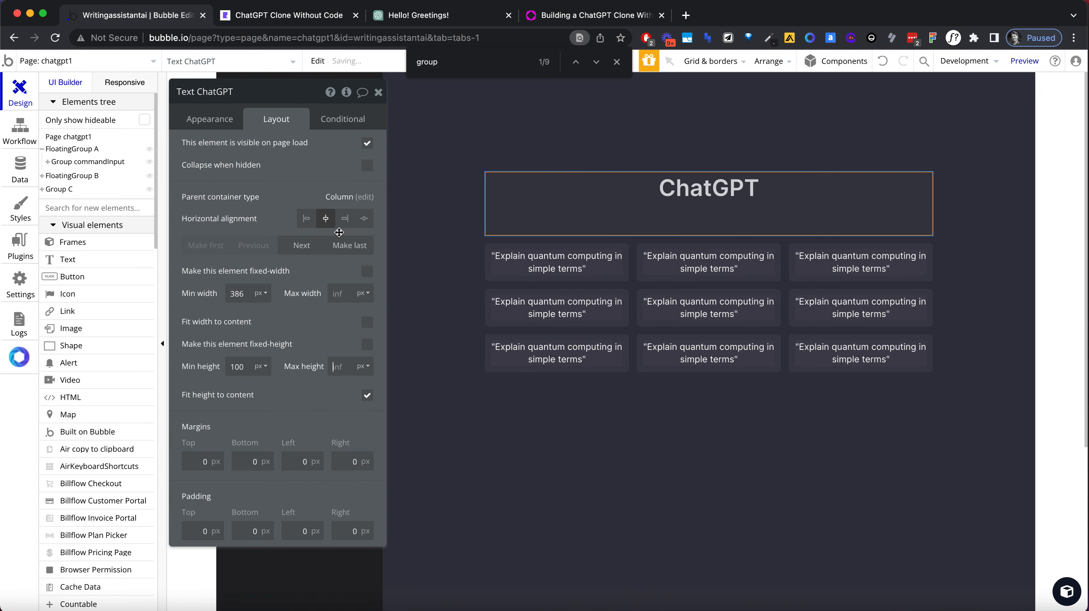
pyautogui.click(783, 151)
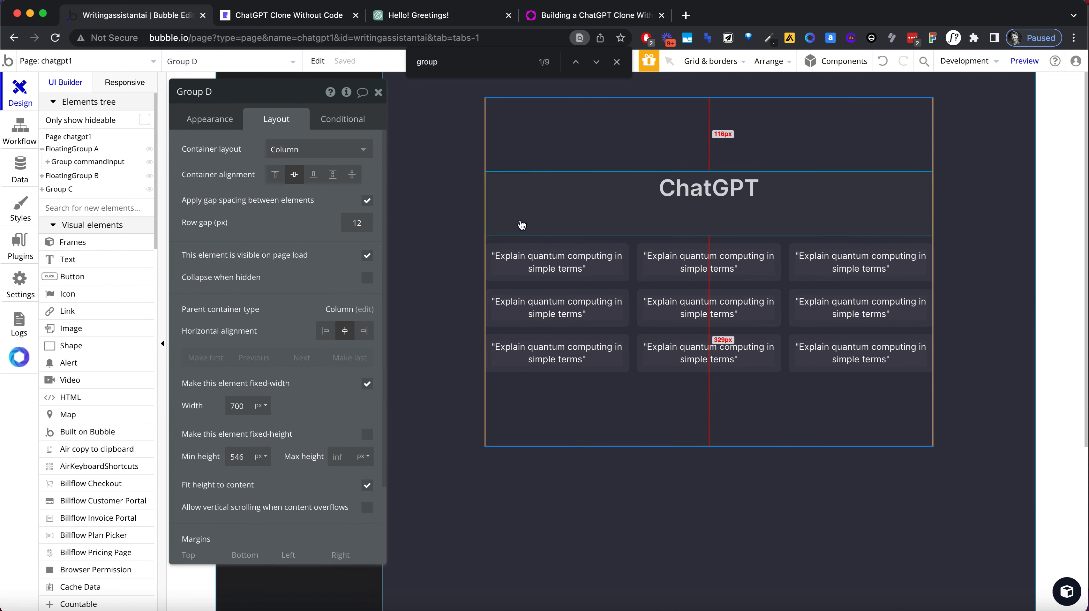
pyautogui.click(380, 93)
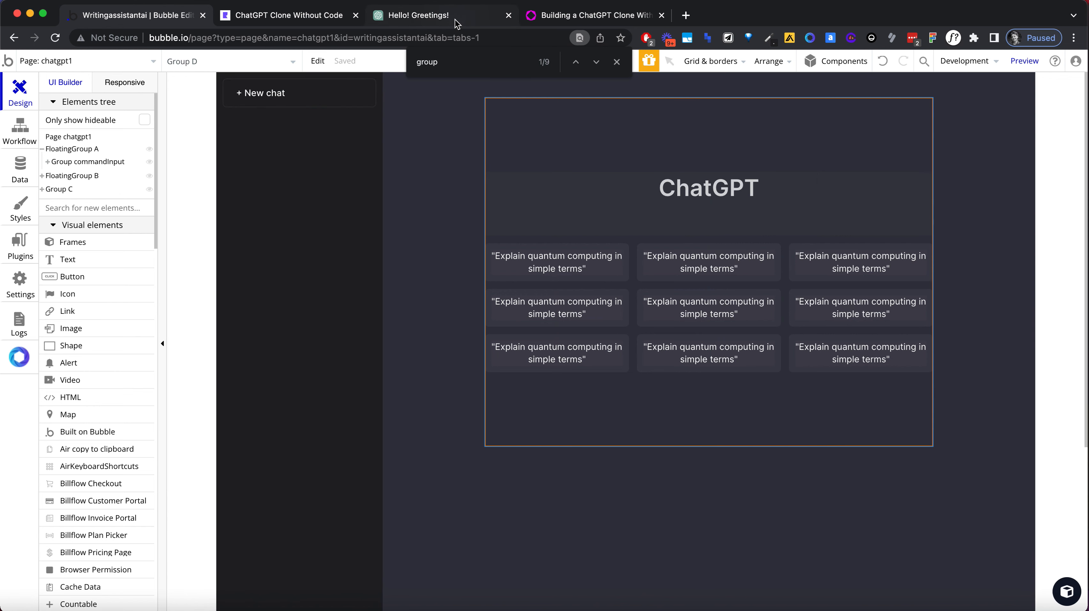
# Replace the first row's middle card text with "Remembers what user said earlier in the conversation" copied from the ChatGPT page
pyautogui.press('super+3')
pyautogui.moveTo(572, 291); pyautogui.dragTo(679, 307)
pyautogui.hotkey('ctrl', 'c')
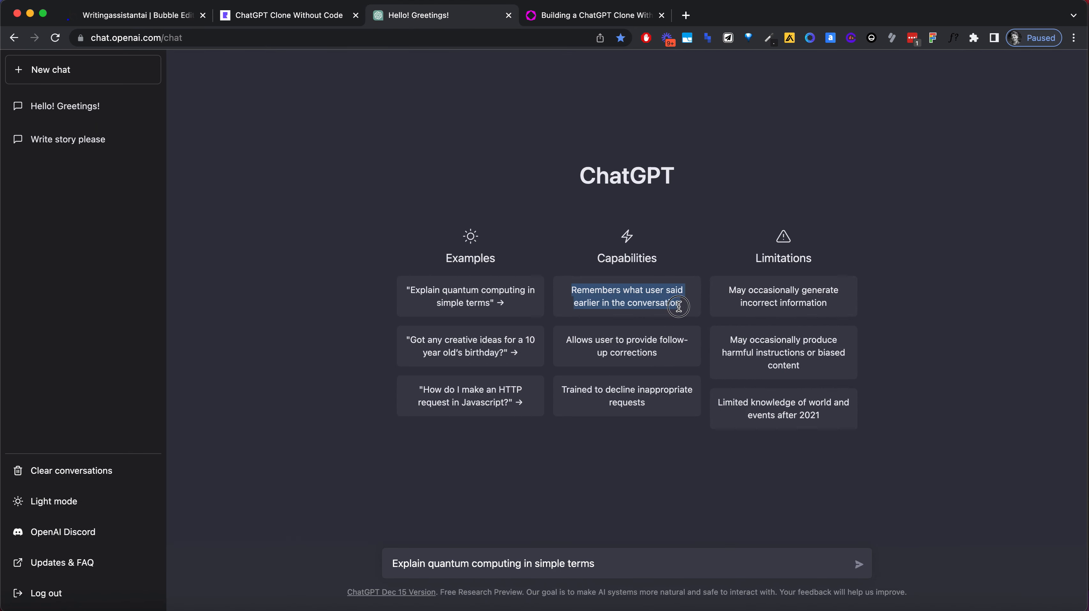
pyautogui.click(279, 14)
pyautogui.click(158, 15)
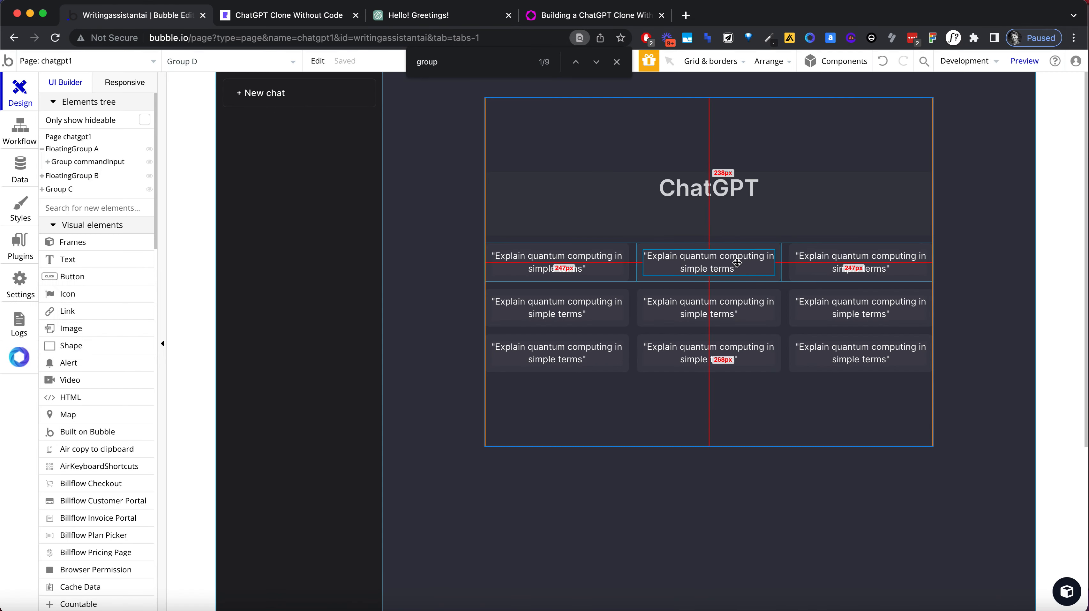
pyautogui.doubleClick(737, 263)
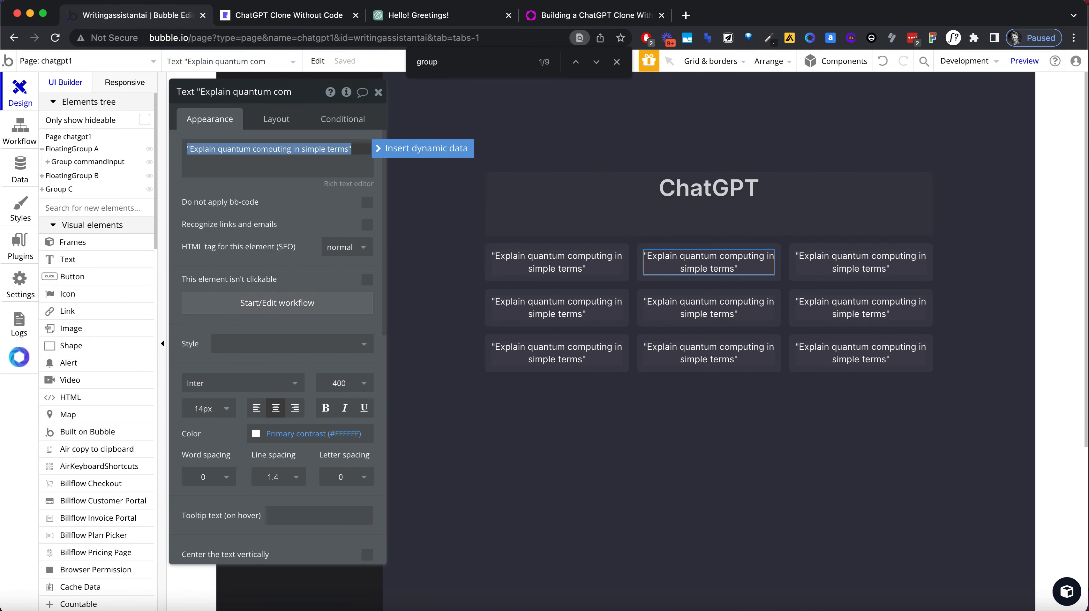
pyautogui.click(408, 19)
pyautogui.click(137, 25)
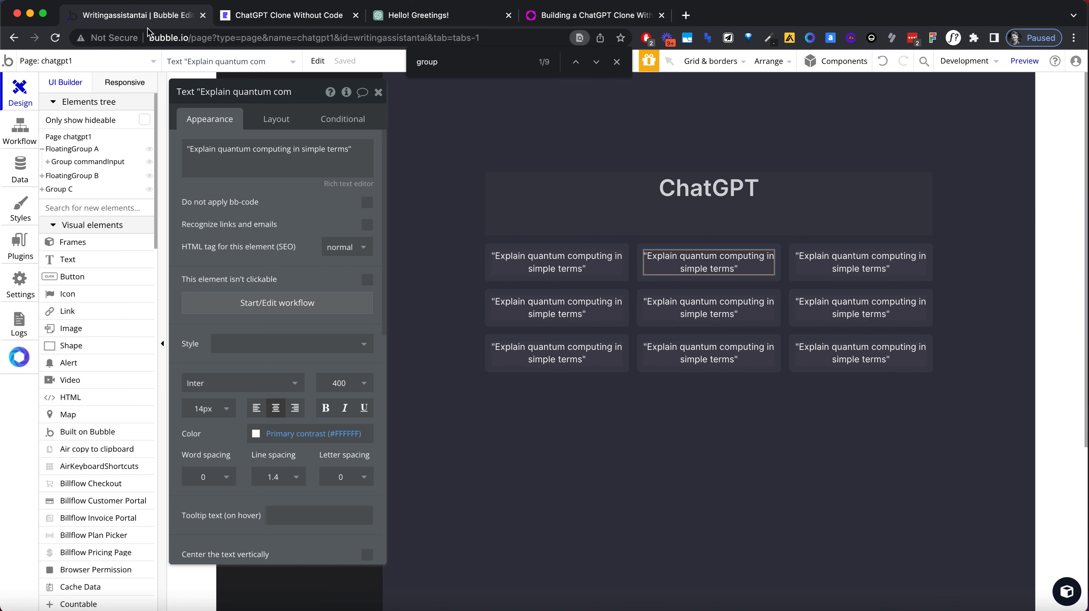
pyautogui.click(231, 154)
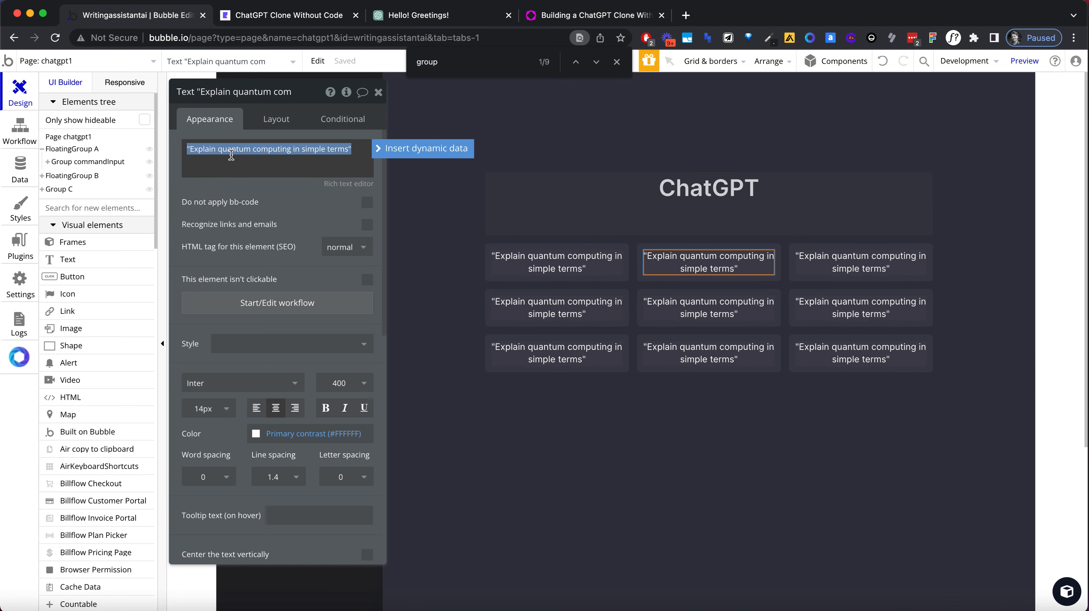
pyautogui.hotkey('ctrl', 'v')
# Copy "Allows user to provide follow-up corrections" from the ChatGPT page and put it in the first row's middle card
pyautogui.click(428, 19)
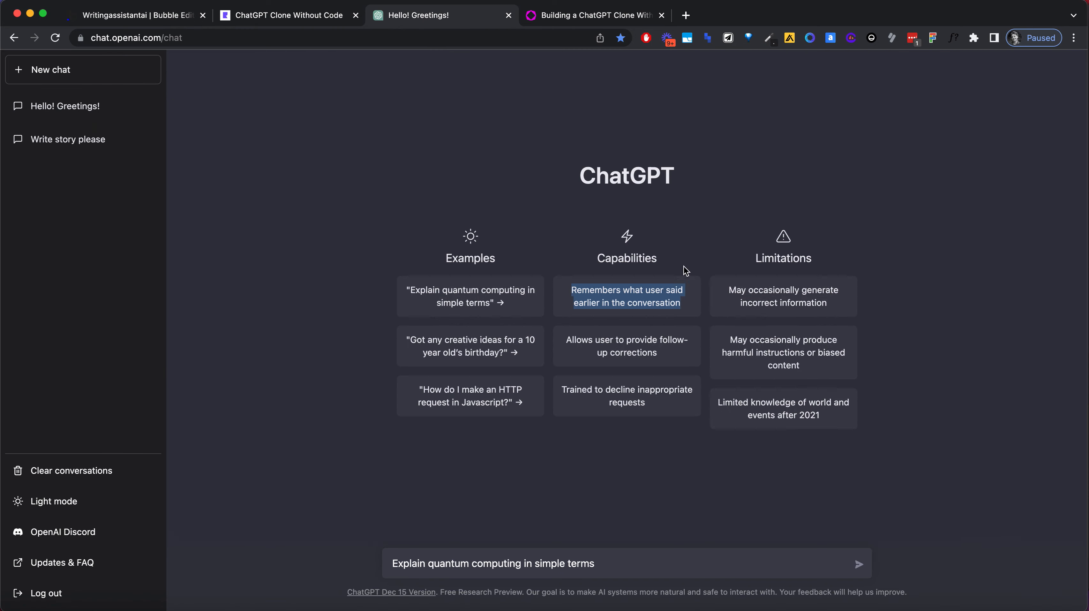
pyautogui.tripleClick(625, 348)
pyautogui.hotkey('ctrl', 'c')
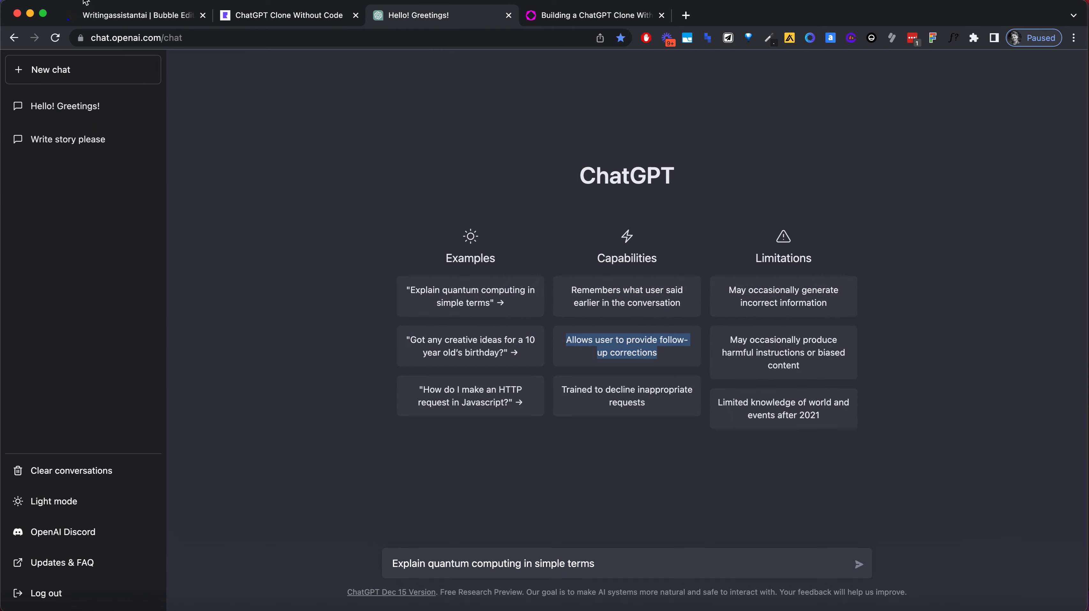
pyautogui.click(112, 16)
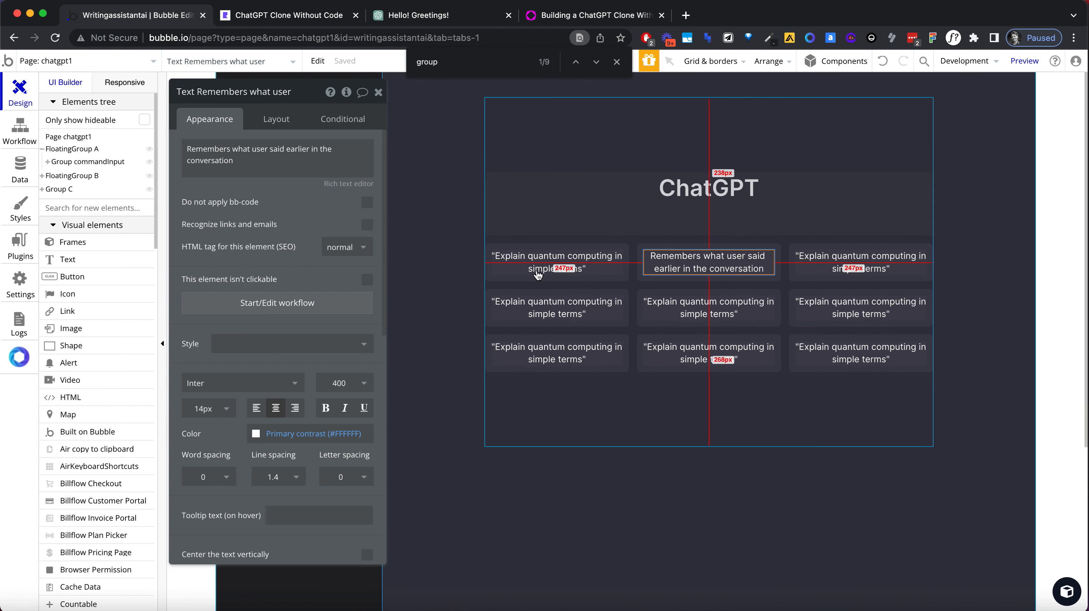
pyautogui.click(281, 142)
pyautogui.hotkey('ctrl', 'a')
pyautogui.hotkey('ctrl', 'v')
# Copy "Trained to decline inappropriate requests" from the ChatGPT page and return to the Bubble editor
pyautogui.click(413, 16)
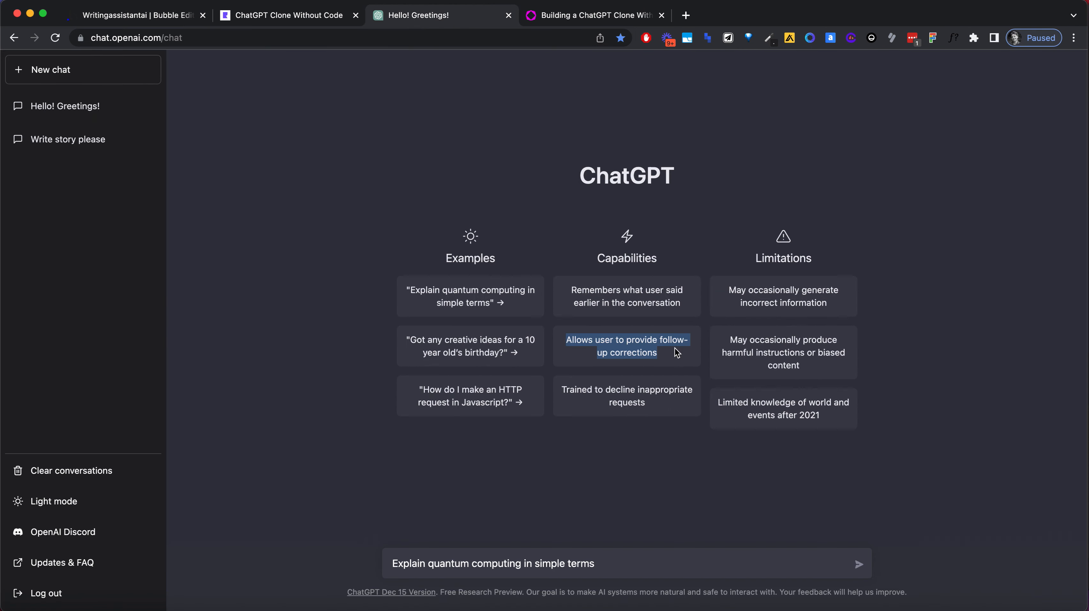
pyautogui.tripleClick(634, 397)
pyautogui.hotkey('ctrl', 'c')
pyautogui.click(167, 17)
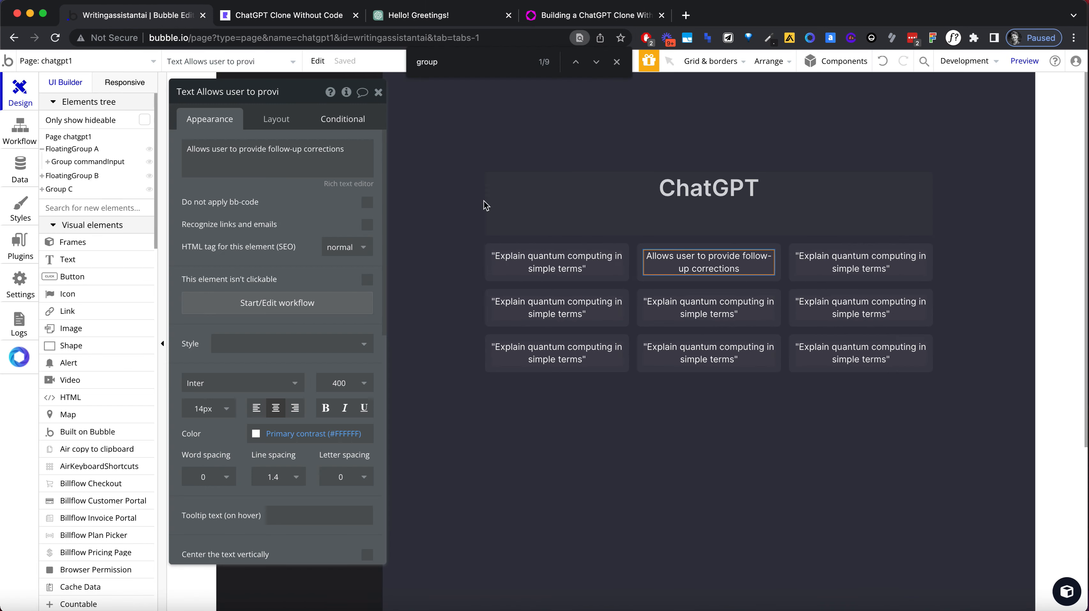
pyautogui.click(709, 353)
pyautogui.click(241, 144)
pyautogui.hotkey('ctrl', 'a')
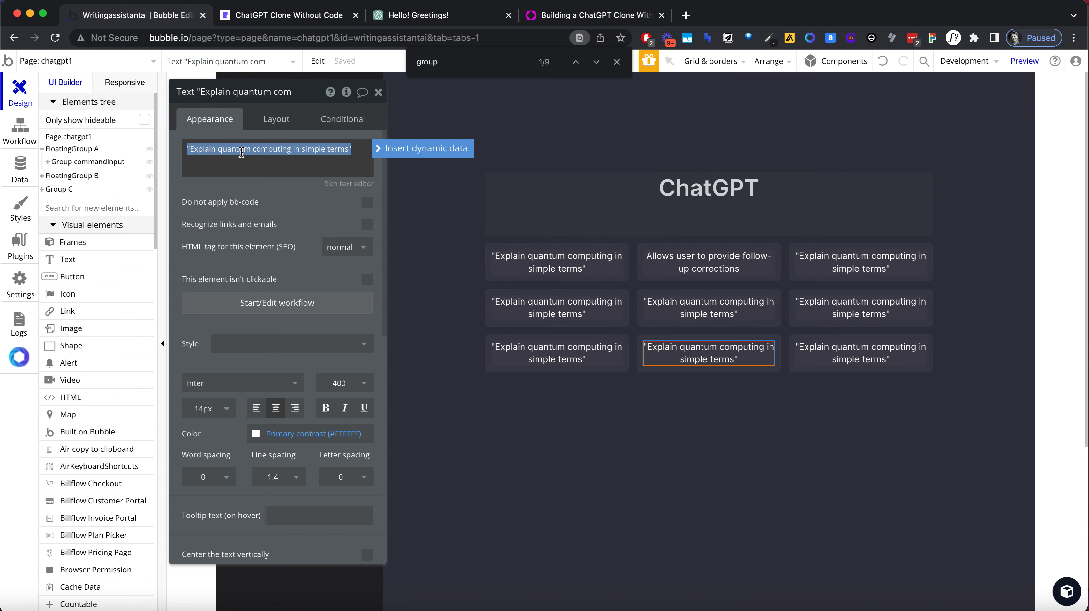
pyautogui.press('super+v')
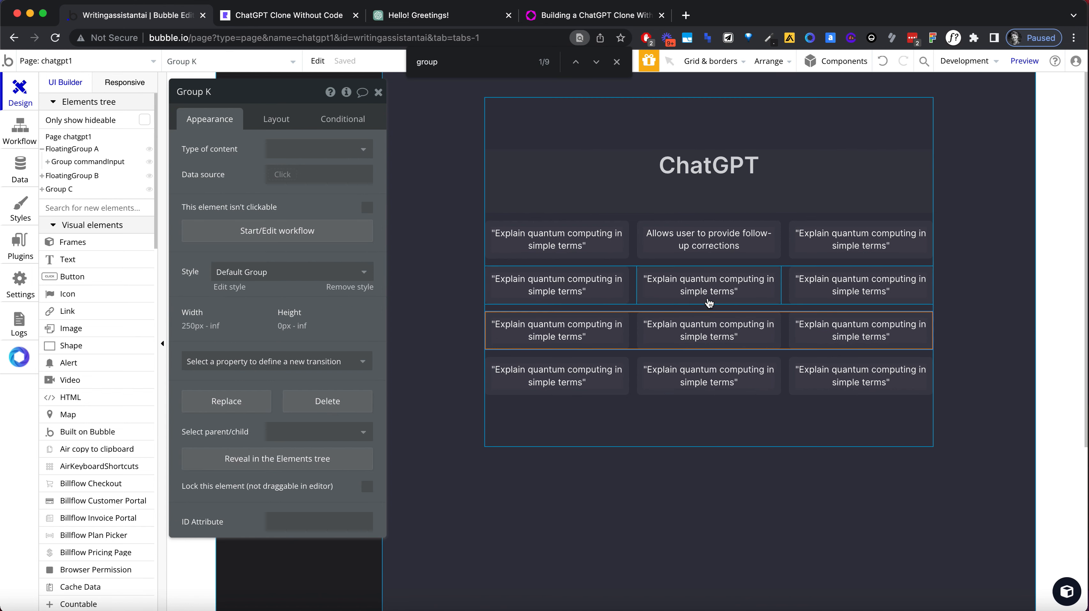
pyautogui.click(932, 440)
pyautogui.press('super+z')
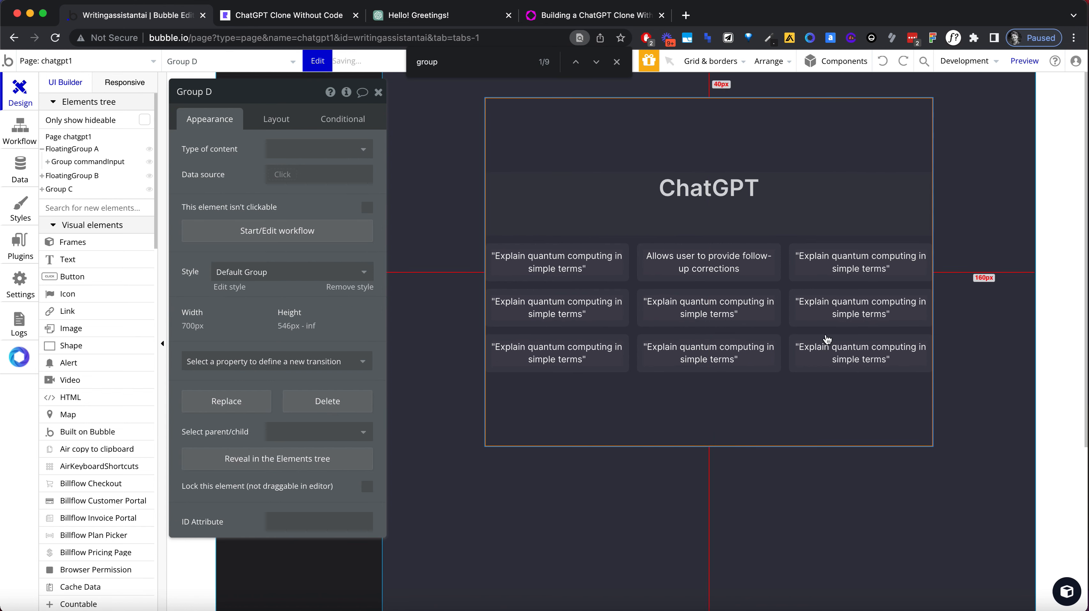
# Replace the second row's middle card text with the copied "Trained to decline inappropriate requests"
pyautogui.click(711, 308)
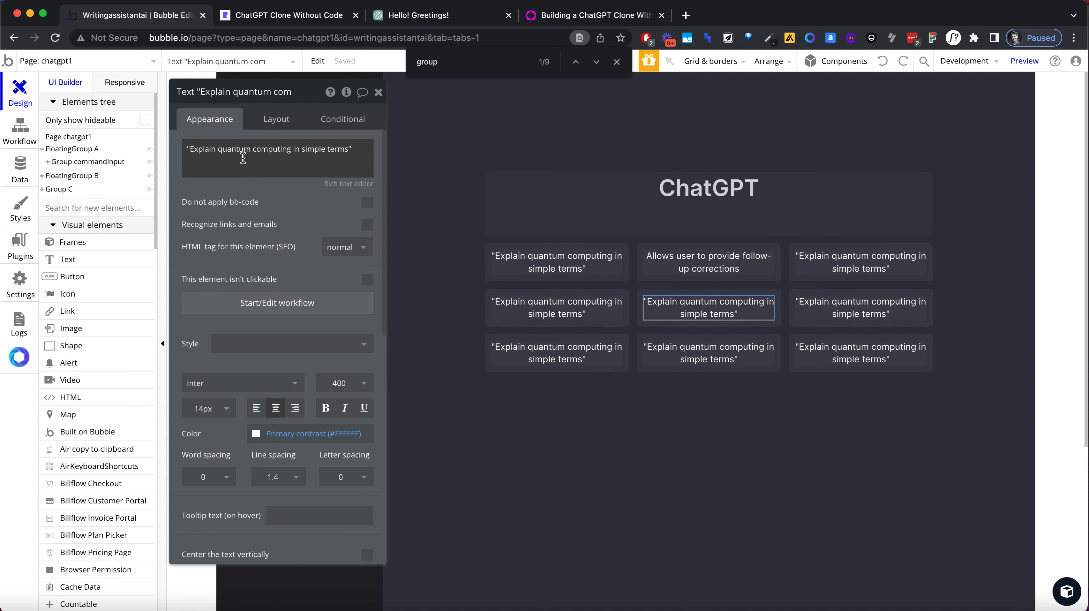
pyautogui.click(288, 156)
pyautogui.hotkey('ctrl', 'a')
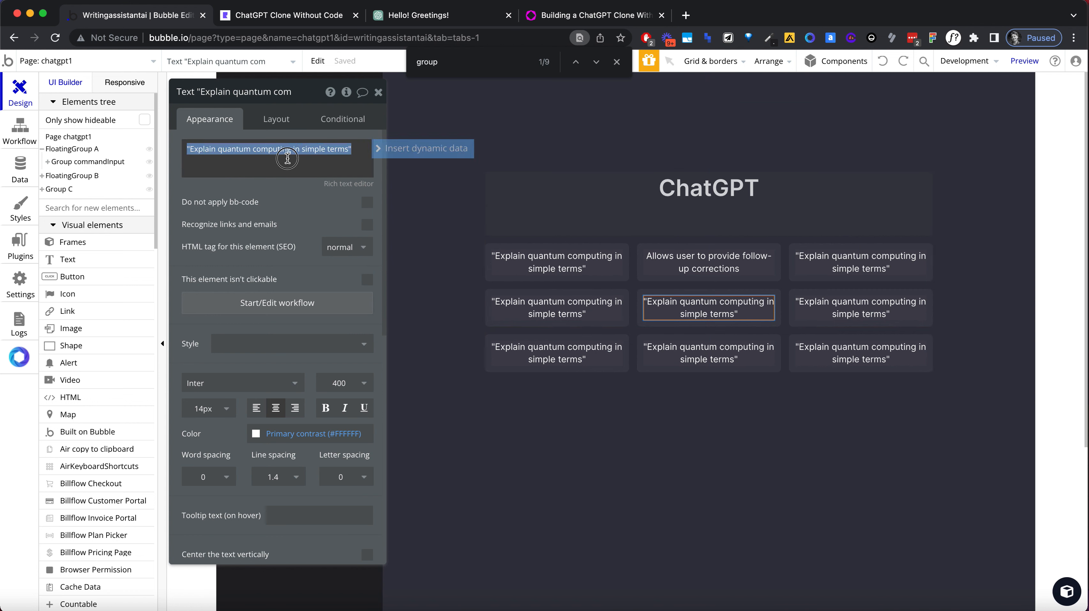
pyautogui.hotkey('ctrl', 'v')
pyautogui.click(293, 199)
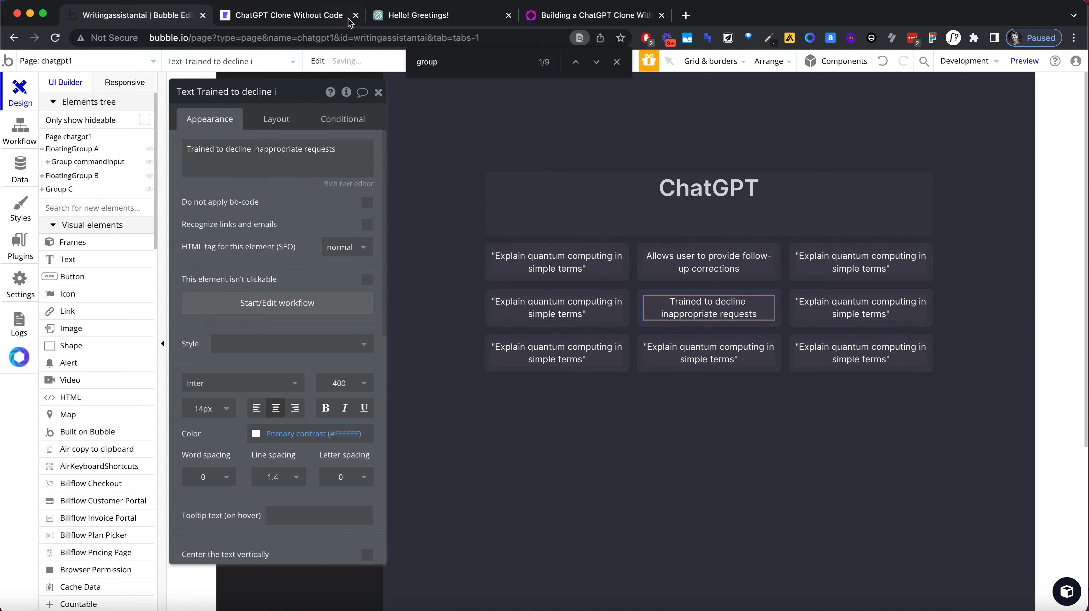
# Replace the third row's middle card text with "Trained to decline inappropriate requests"
pyautogui.click(401, 20)
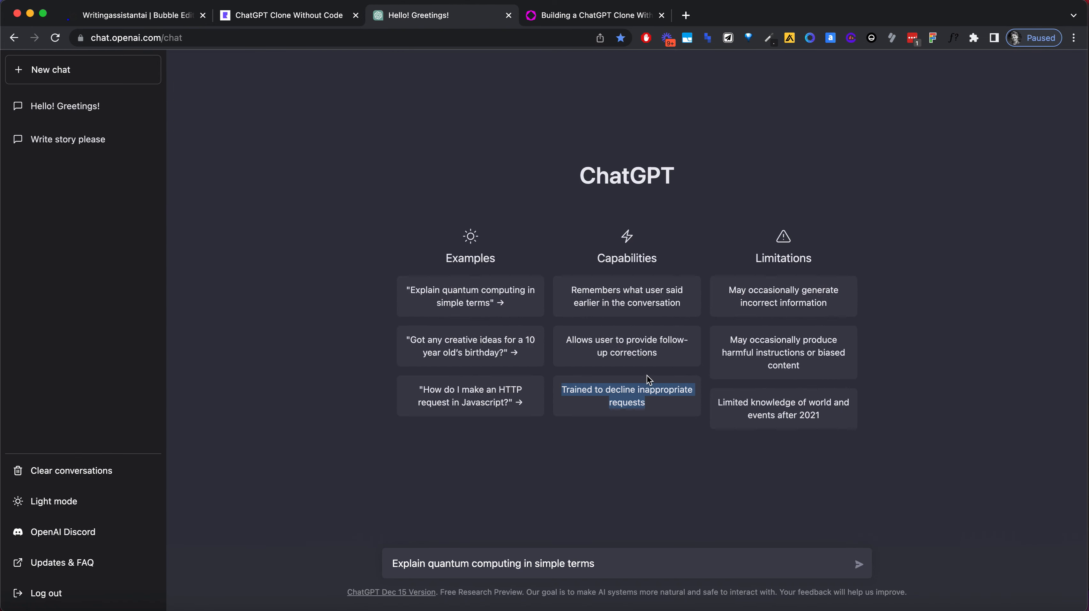
pyautogui.click(287, 16)
pyautogui.click(177, 17)
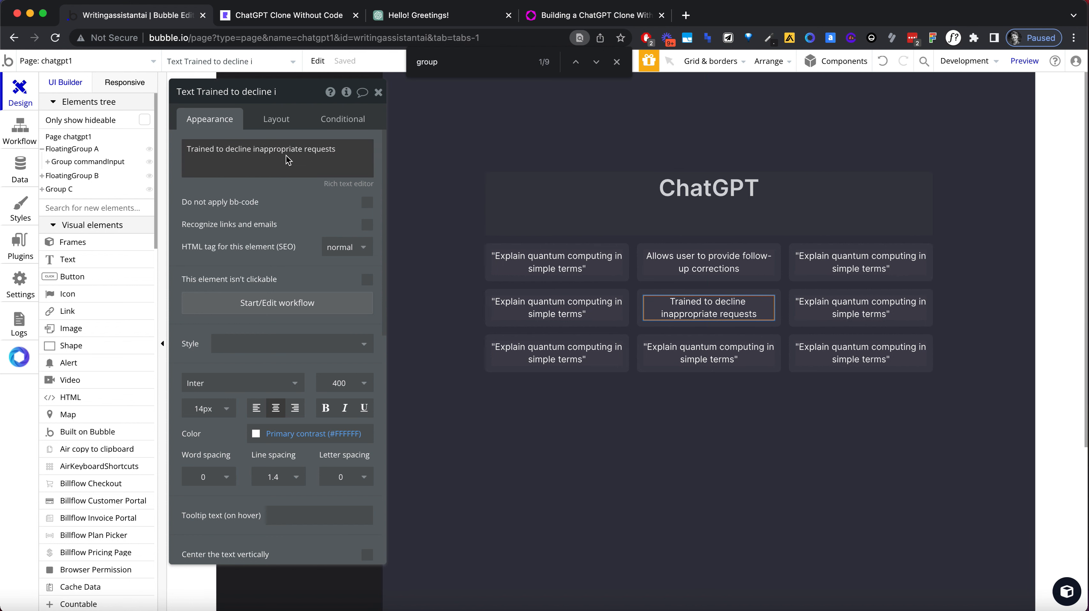
pyautogui.click(693, 357)
pyautogui.click(274, 154)
pyautogui.hotkey('ctrl', 'a')
pyautogui.hotkey('ctrl', 'v')
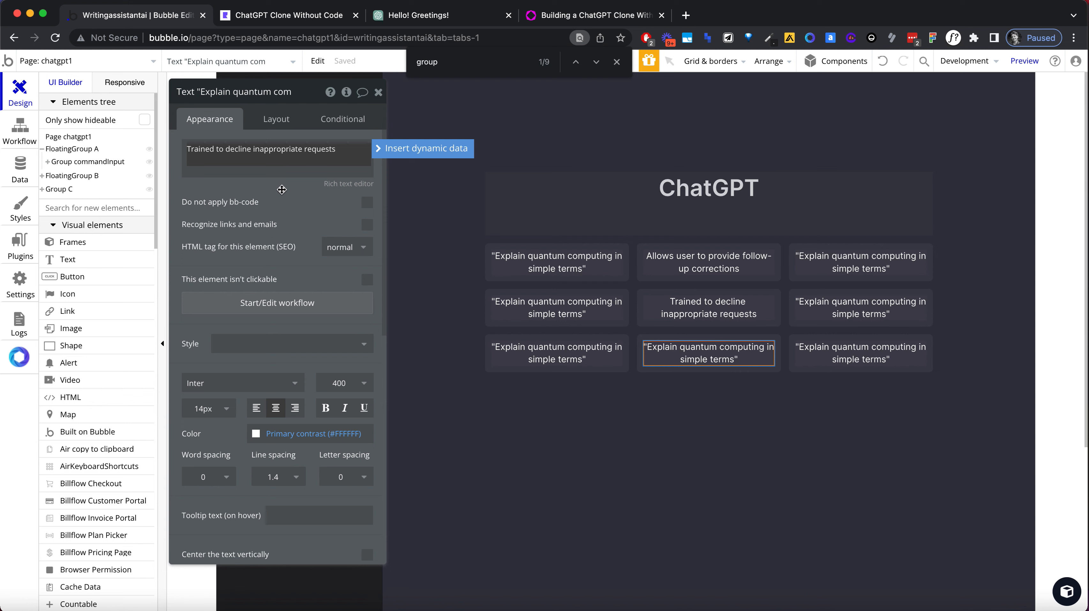
# Copy "Allows user to provide follow-up corrections" from the ChatGPT page and return to the Bubble editor
pyautogui.click(388, 17)
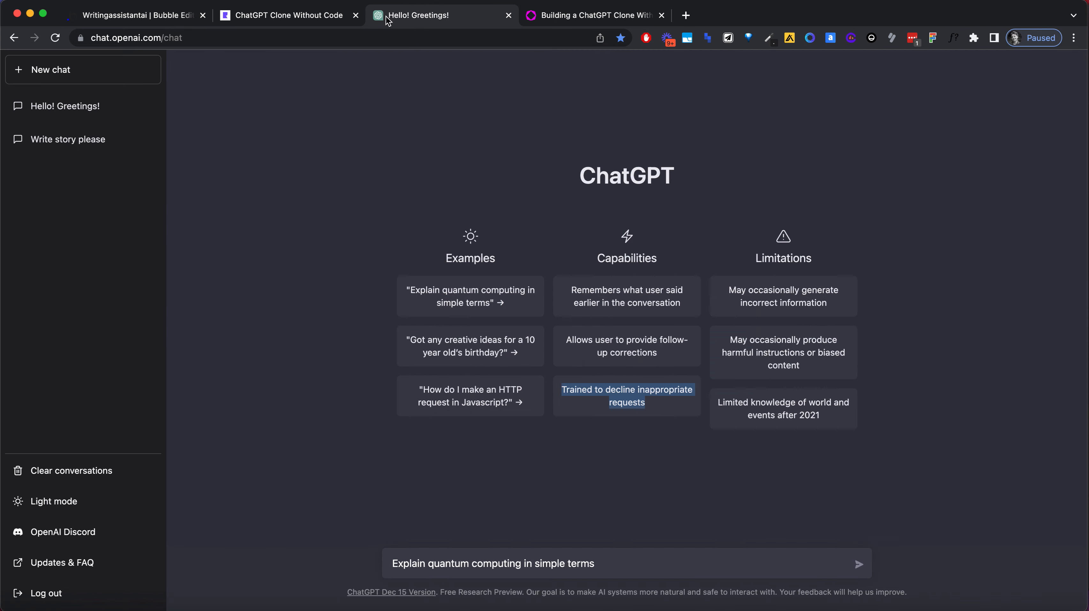
pyautogui.tripleClick(637, 340)
pyautogui.hotkey('ctrl', 'c')
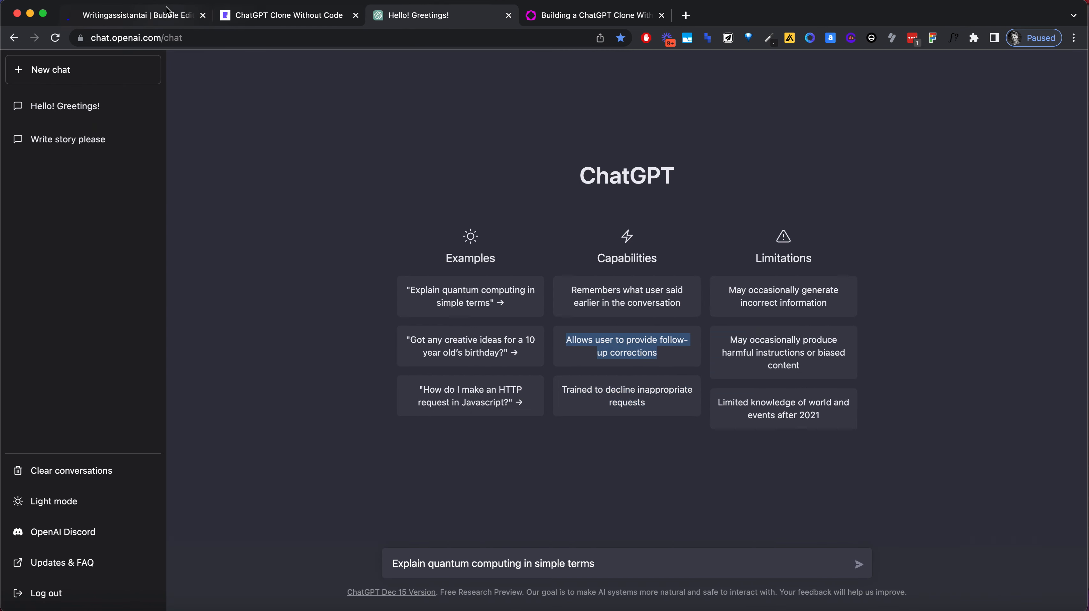
pyautogui.click(167, 10)
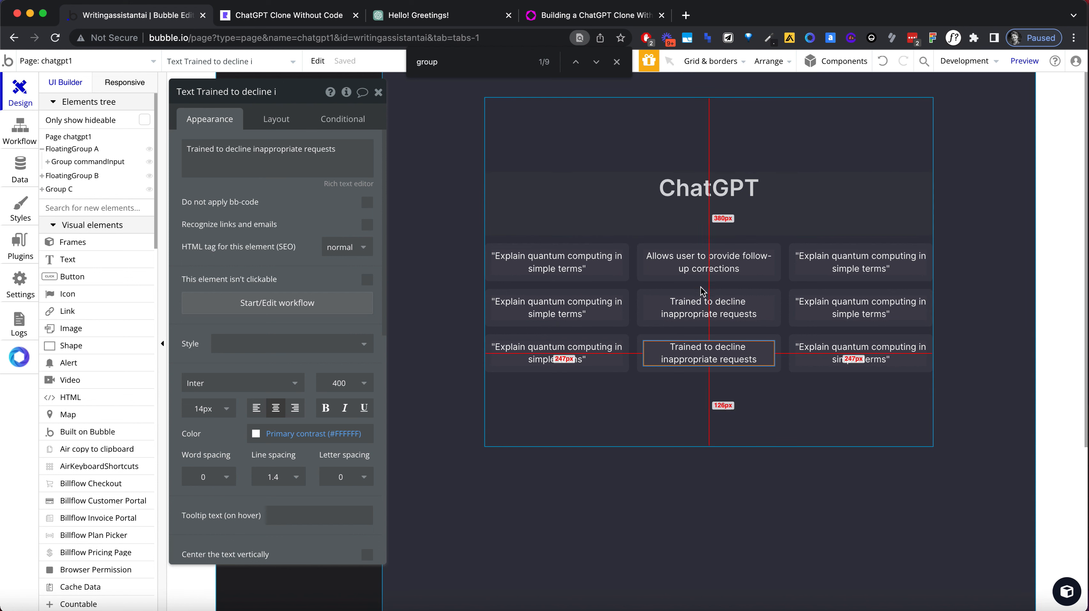
pyautogui.click(258, 172)
pyautogui.hotkey('ctrl', 'a')
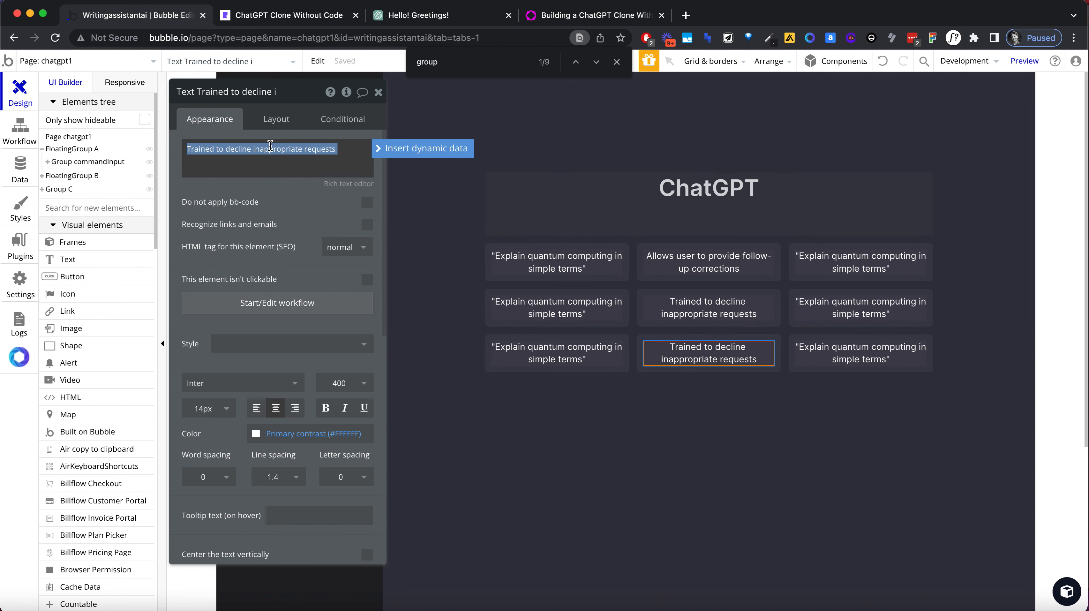
pyautogui.hotkey('ctrl', 'v')
pyautogui.click(296, 204)
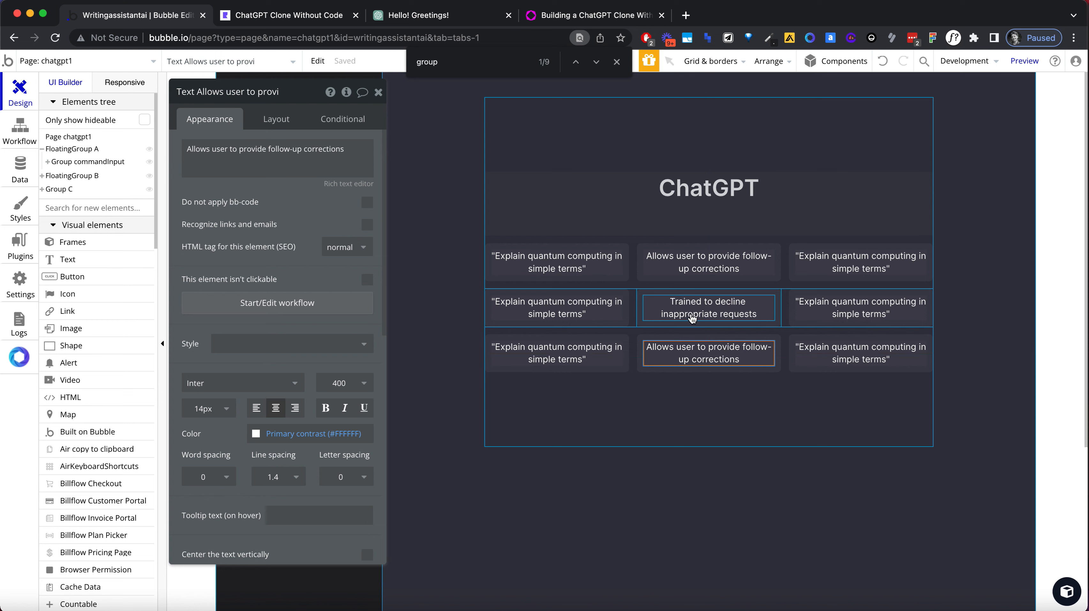
pyautogui.click(1040, 399)
pyautogui.press('super+z')
# Replace the second row's middle card text with the copied "Allows user to provide follow-up corrections"
pyautogui.click(734, 305)
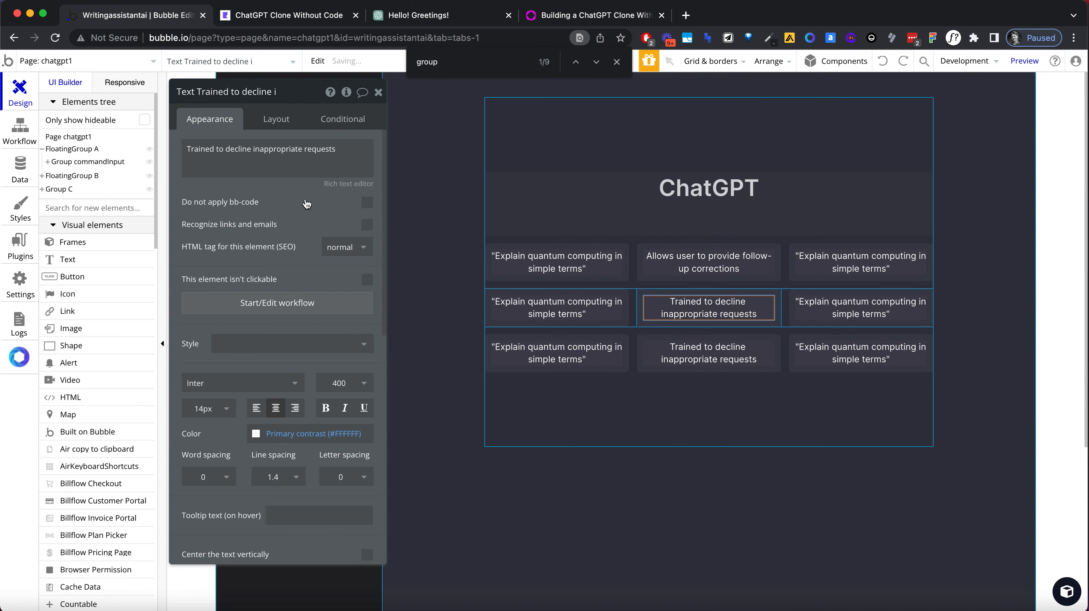
pyautogui.click(270, 161)
pyautogui.press('super+a')
pyautogui.press('super+v')
pyautogui.click(722, 417)
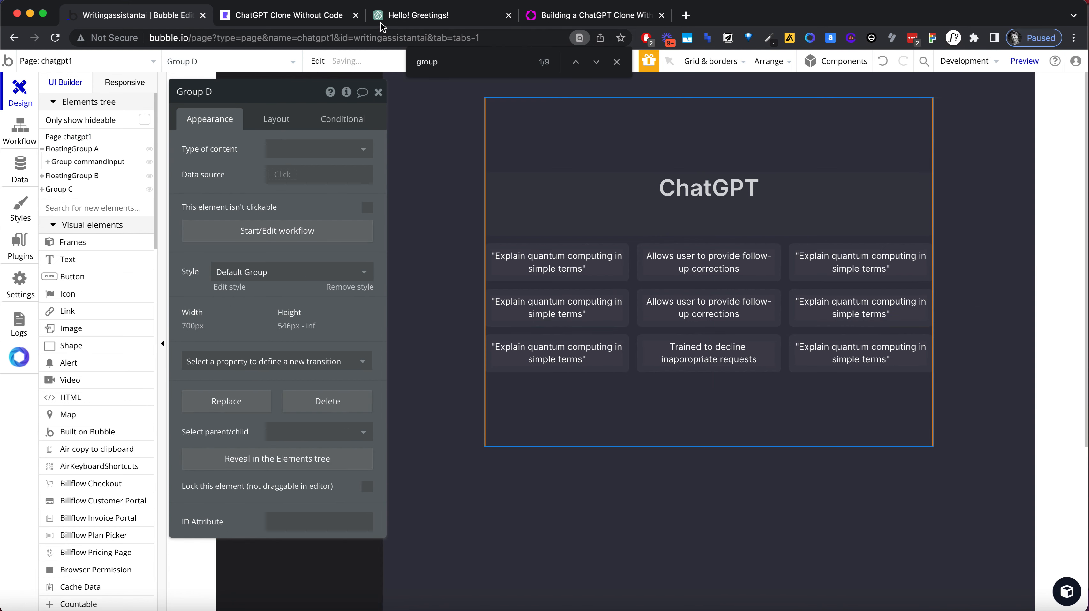
# Copy "May occasionally generate incorrect information" from the ChatGPT page and put it in the first row's third card in Bubble
pyautogui.click(397, 21)
pyautogui.tripleClick(766, 290)
pyautogui.hotkey('ctrl', 'c')
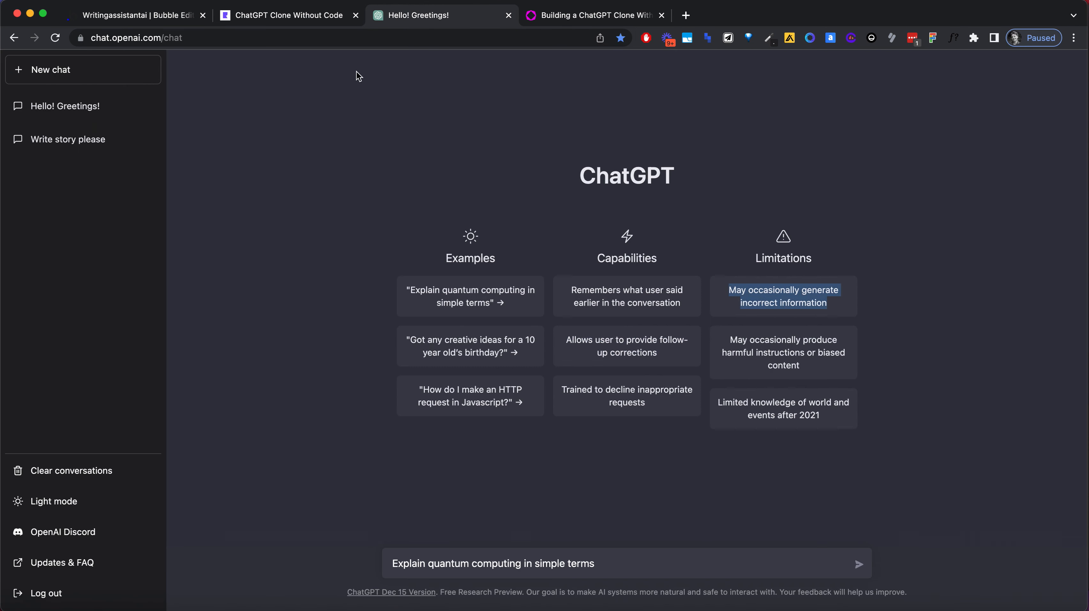
pyautogui.click(167, 25)
pyautogui.click(839, 262)
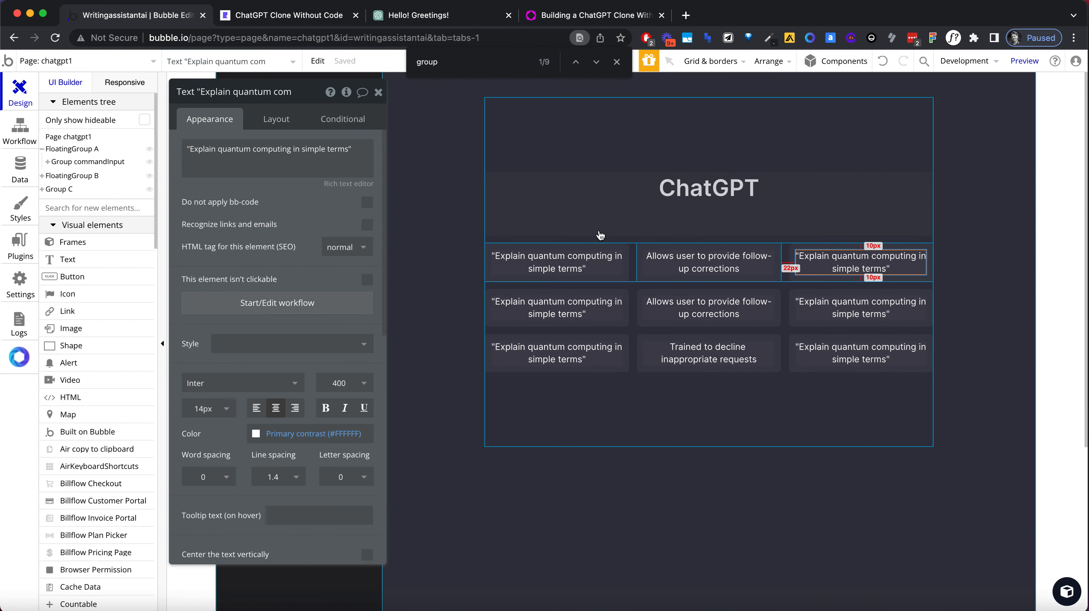
pyautogui.tripleClick(264, 164)
pyautogui.hotkey('ctrl', 'v')
# Copy "May occasionally produce harmful instructions or biased content" from the ChatGPT page and put it in the second row's third card in Bubble
pyautogui.click(383, 16)
pyautogui.click(802, 329)
pyautogui.tripleClick(802, 339)
pyautogui.press('super+c')
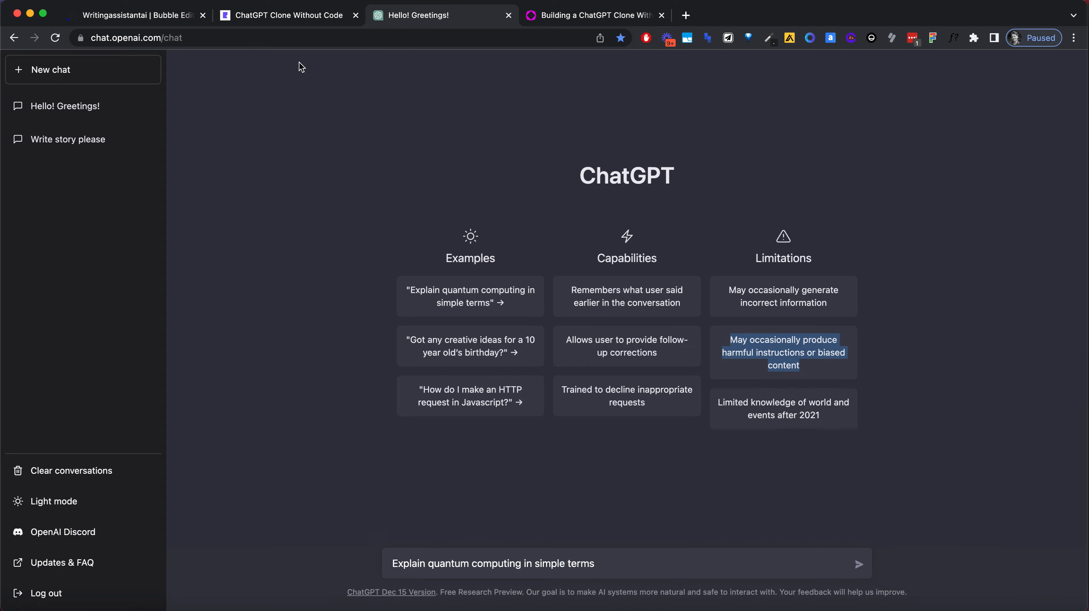
pyautogui.click(169, 16)
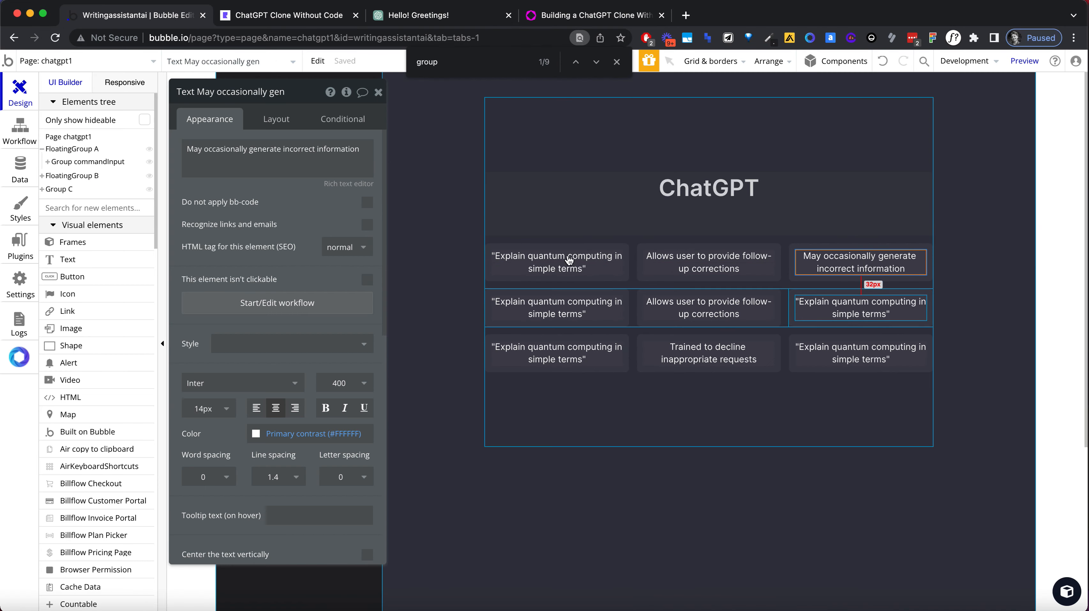
pyautogui.tripleClick(223, 166)
pyautogui.click(861, 307)
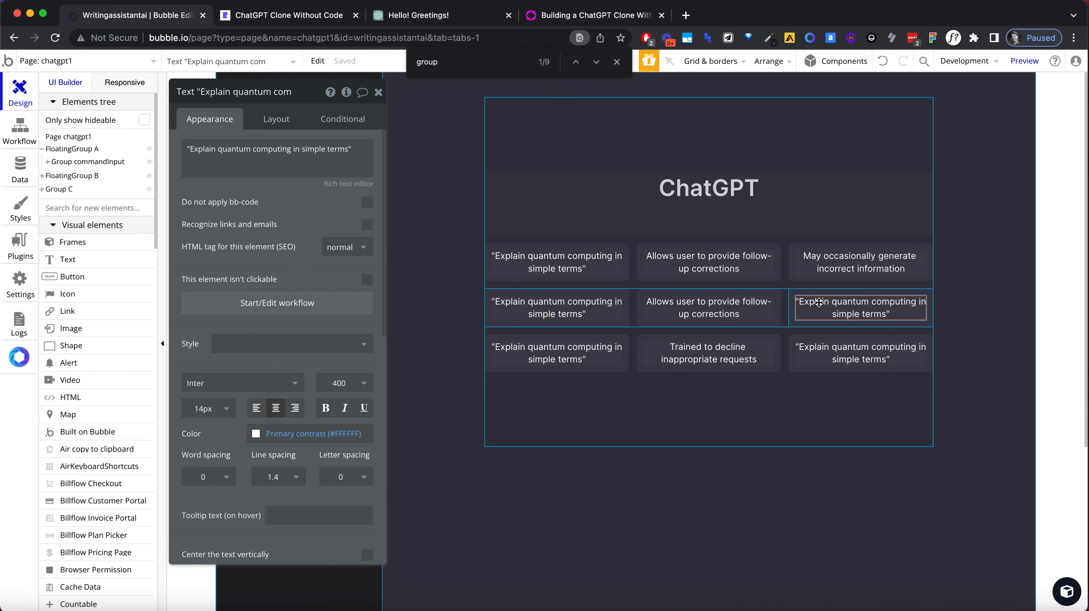
pyautogui.tripleClick(320, 166)
pyautogui.press('super+v')
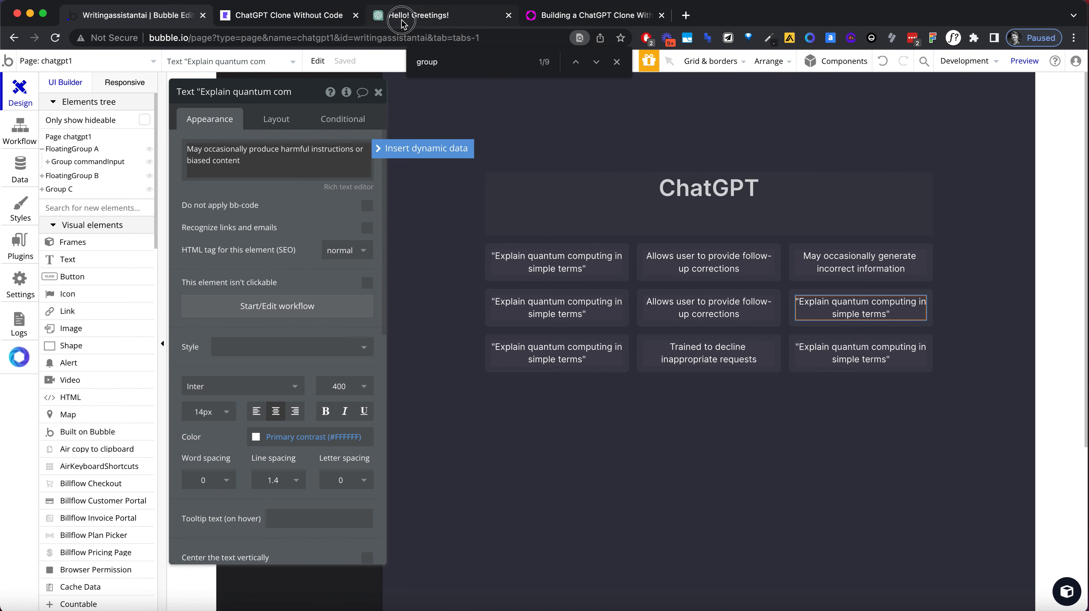
# Copy "Limited knowledge of world and events after 2021" from the ChatGPT page and put it in the third row's third card in Bubble
pyautogui.click(402, 23)
pyautogui.tripleClick(797, 406)
pyautogui.hotkey('ctrl', 'c')
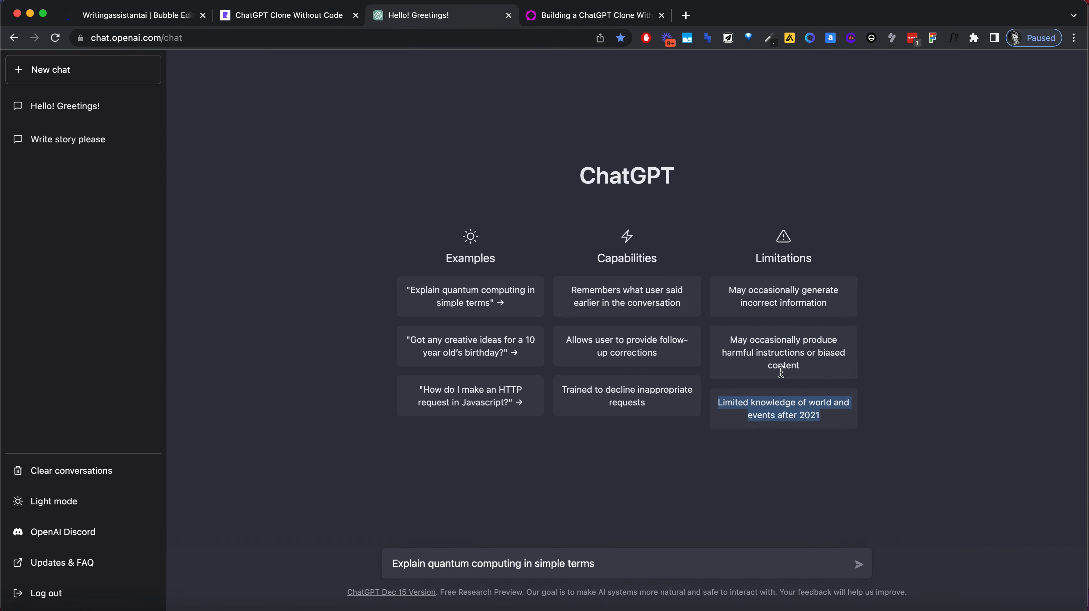
pyautogui.click(314, 13)
pyautogui.click(179, 19)
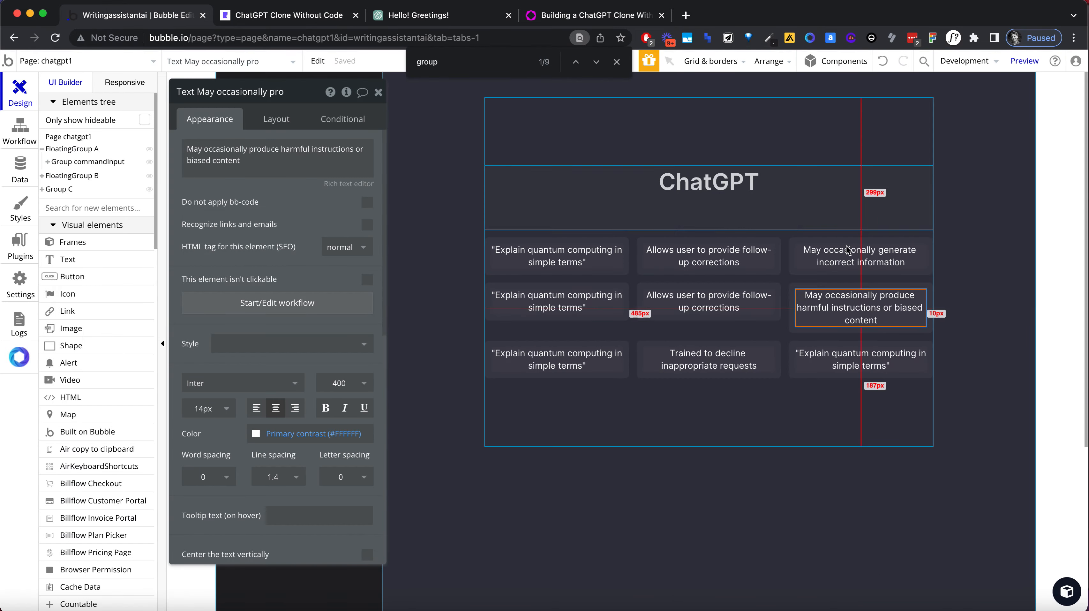
pyautogui.click(853, 361)
pyautogui.tripleClick(274, 149)
pyautogui.hotkey('ctrl', 'v')
pyautogui.click(774, 463)
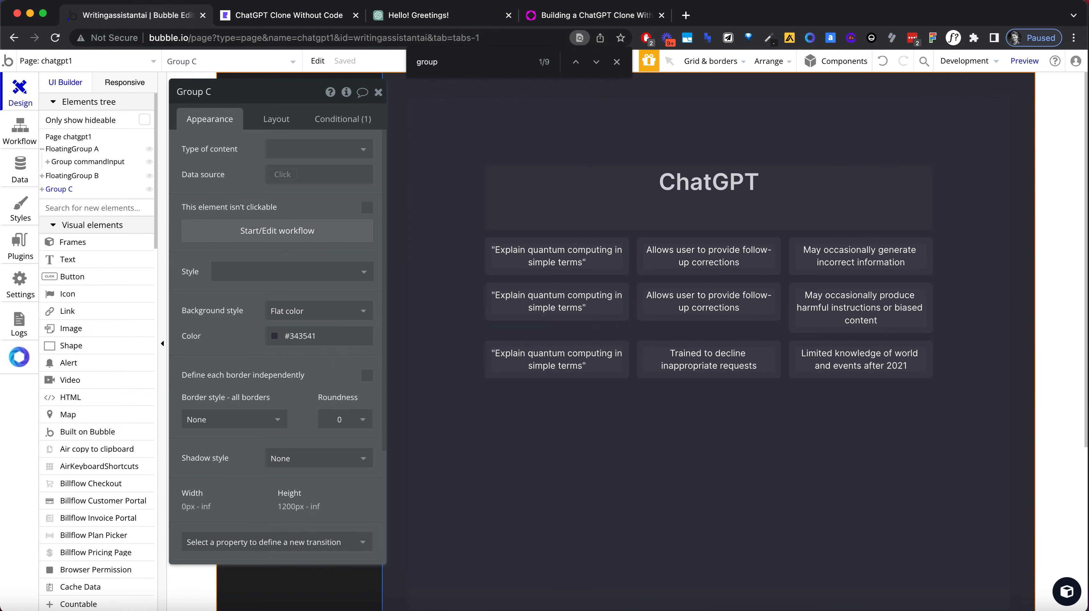
# Load the HTTP request example into ChatGPT's prompt field, copy "How do I make an HTTP request in Javascript?" and return to Bubble
pyautogui.click(433, 16)
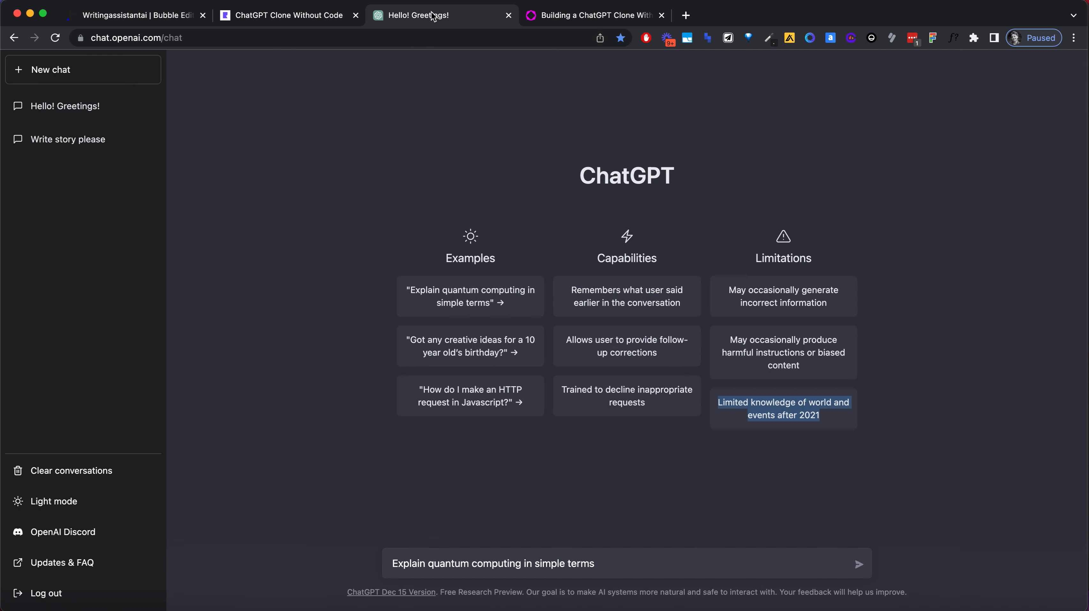
pyautogui.click(452, 403)
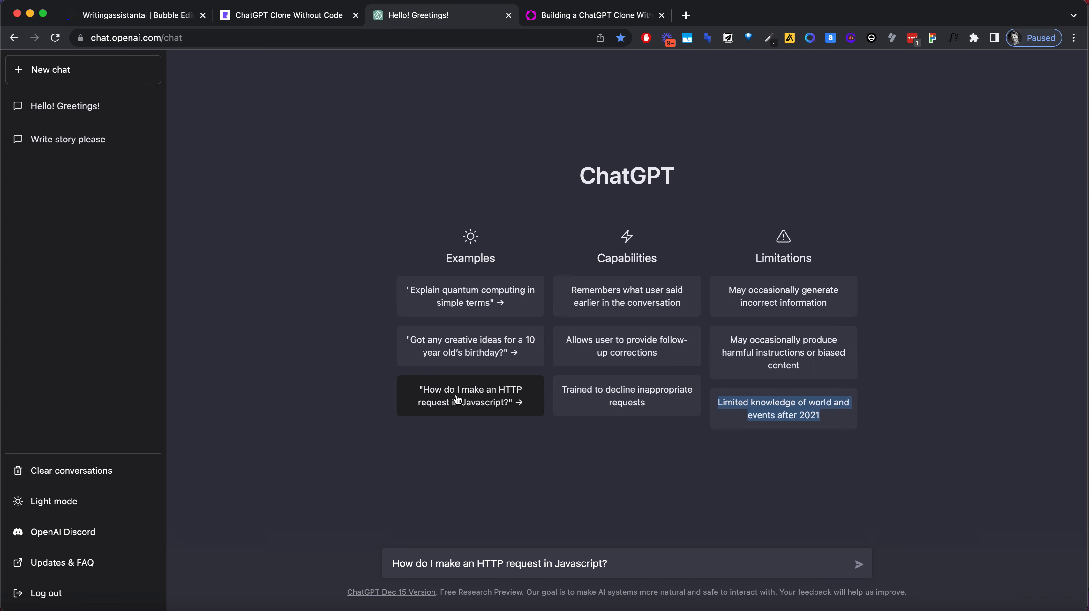
pyautogui.click(500, 550)
pyautogui.press('super+a')
pyautogui.press('super+c')
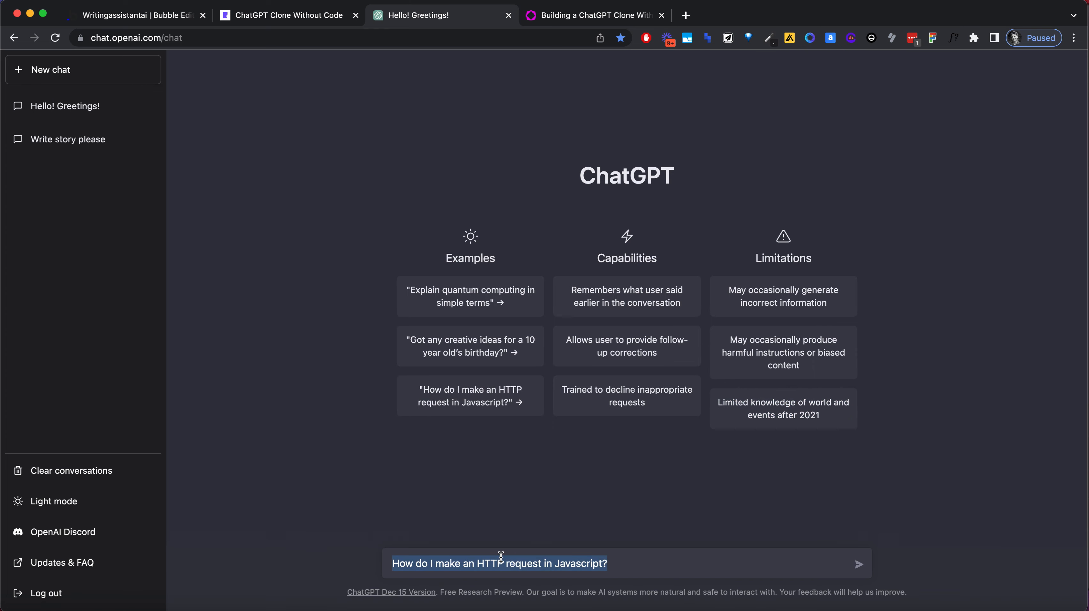
pyautogui.click(274, 16)
pyautogui.click(186, 16)
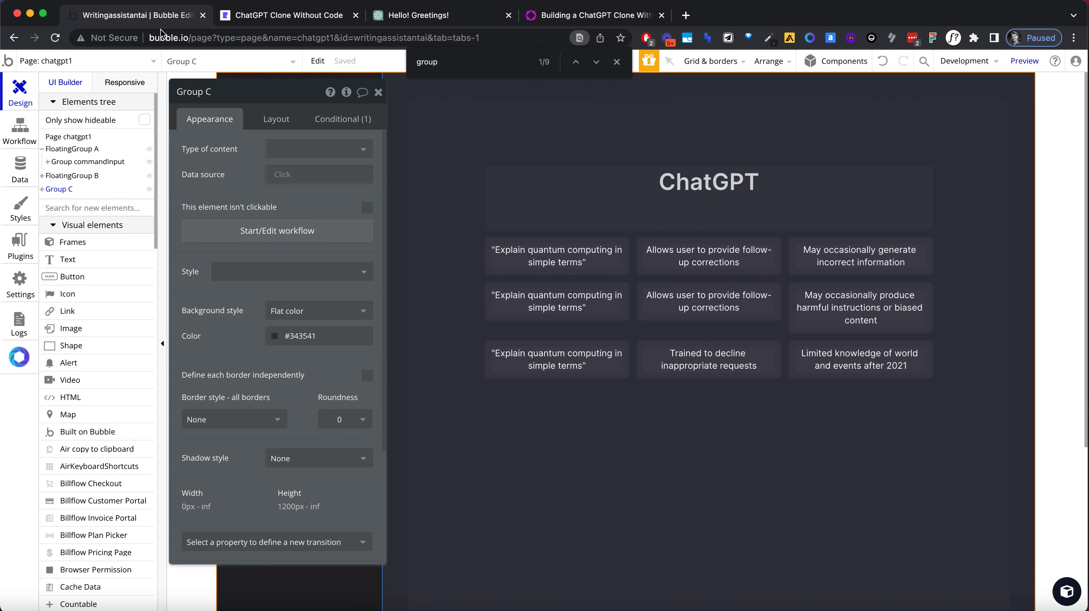
# Replace the third row's first card text with the copied "How do I make an HTTP request in Javascript?"
pyautogui.click(526, 357)
pyautogui.click(290, 168)
pyautogui.press('super+a')
pyautogui.press('super+v')
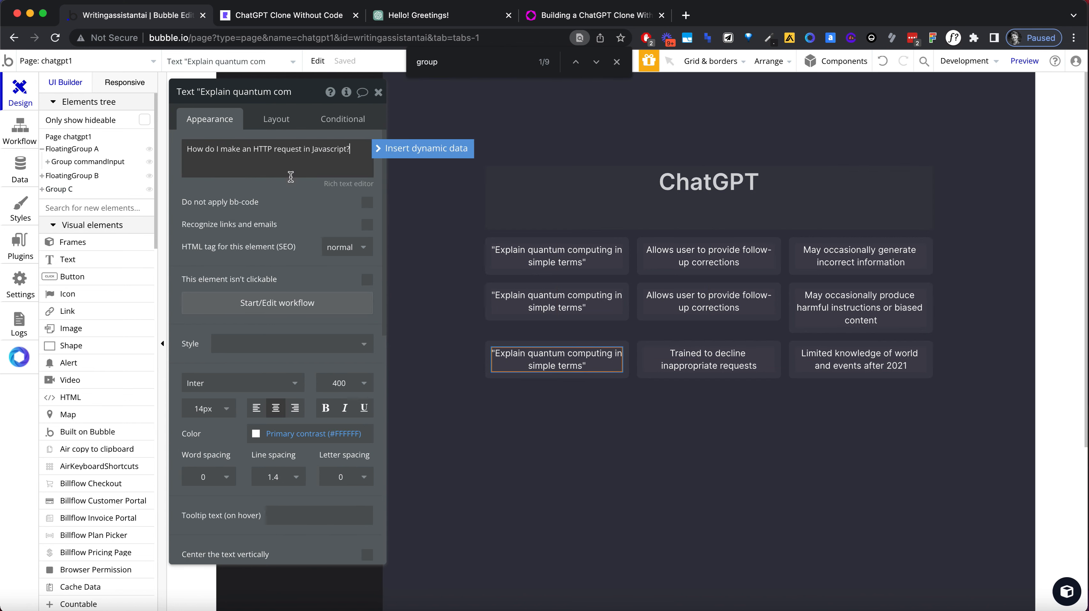
pyautogui.click(648, 388)
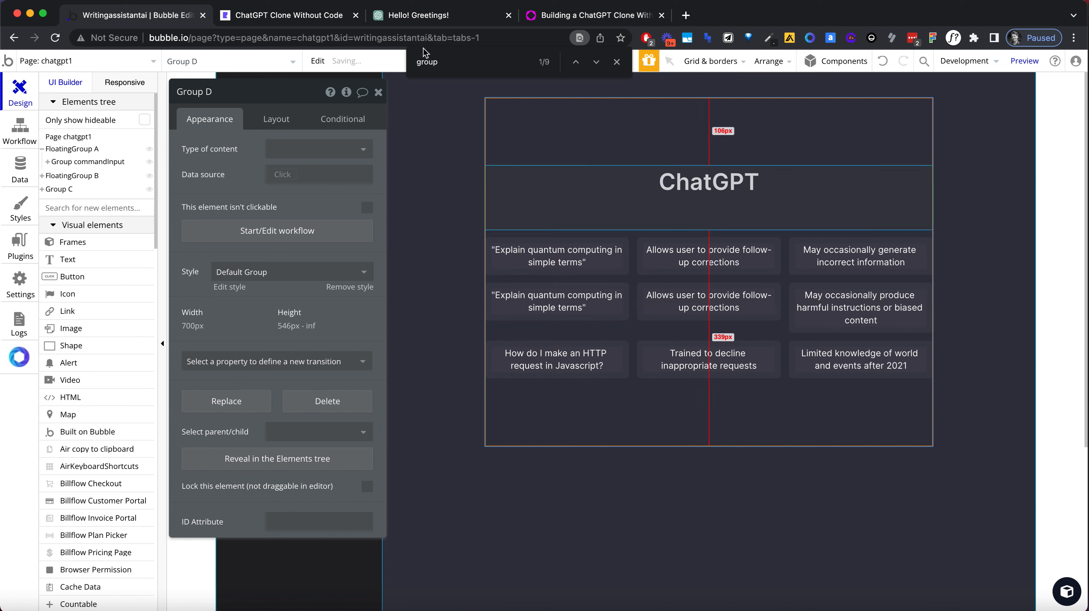
pyautogui.click(417, 24)
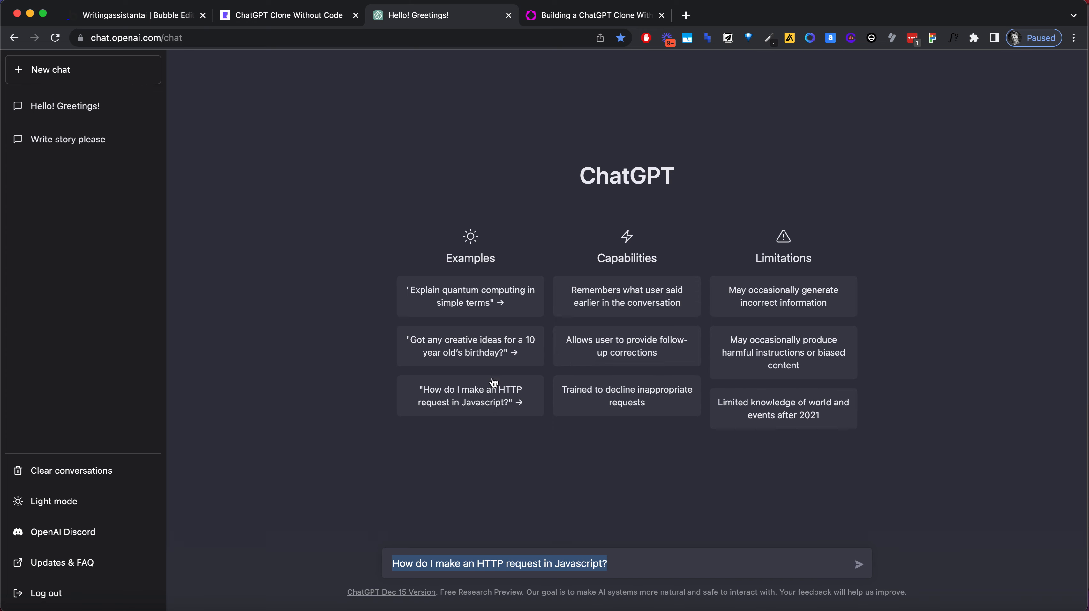
pyautogui.click(508, 560)
pyautogui.tripleClick(508, 565)
pyautogui.click(182, 17)
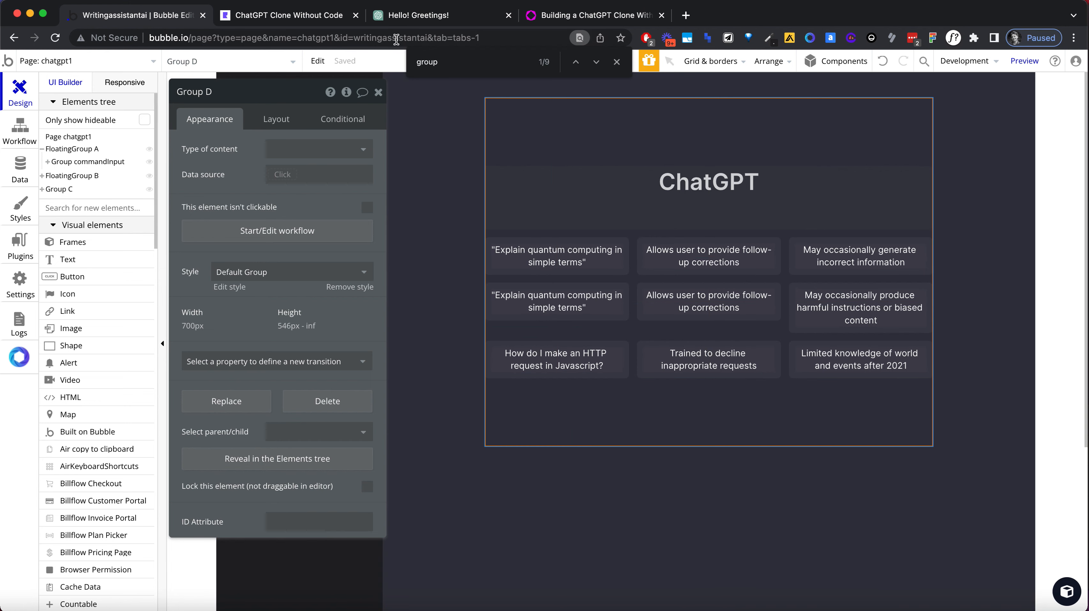
# Copy the example prompt "Got any creative ideas for a 10 year old's birthday?" from ChatGPT and put it in the second row's first card in Bubble
pyautogui.click(408, 15)
pyautogui.click(466, 343)
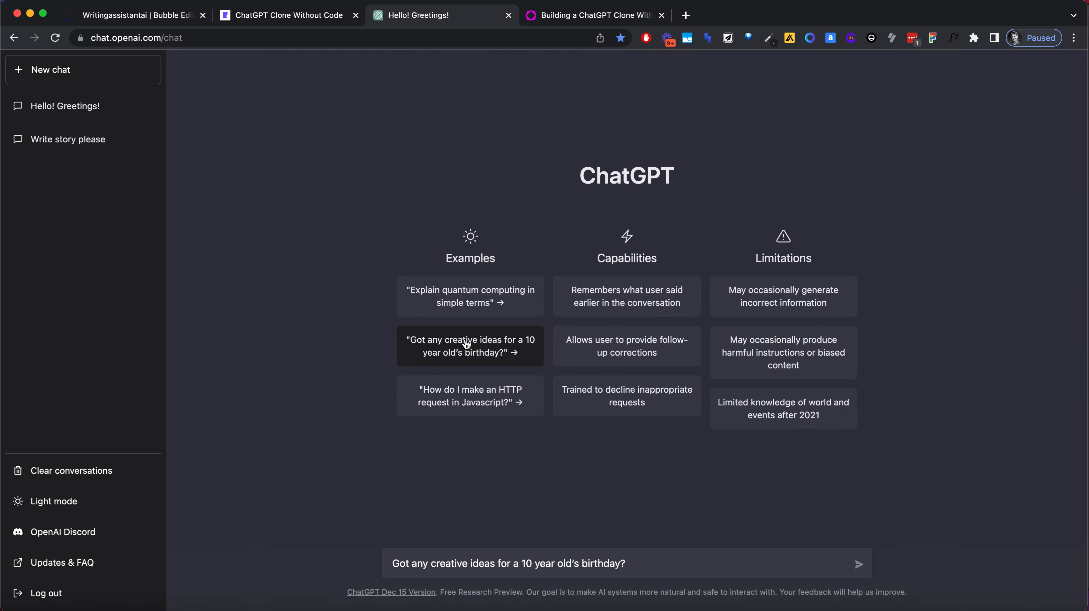
pyautogui.tripleClick(506, 558)
pyautogui.hotkey('ctrl', 'c')
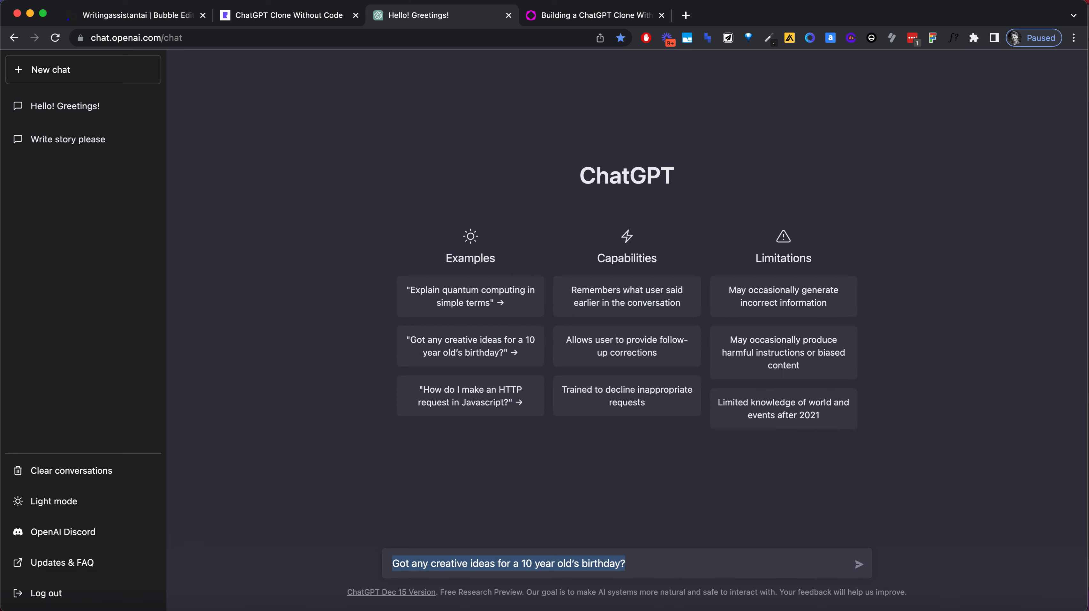
pyautogui.click(171, 18)
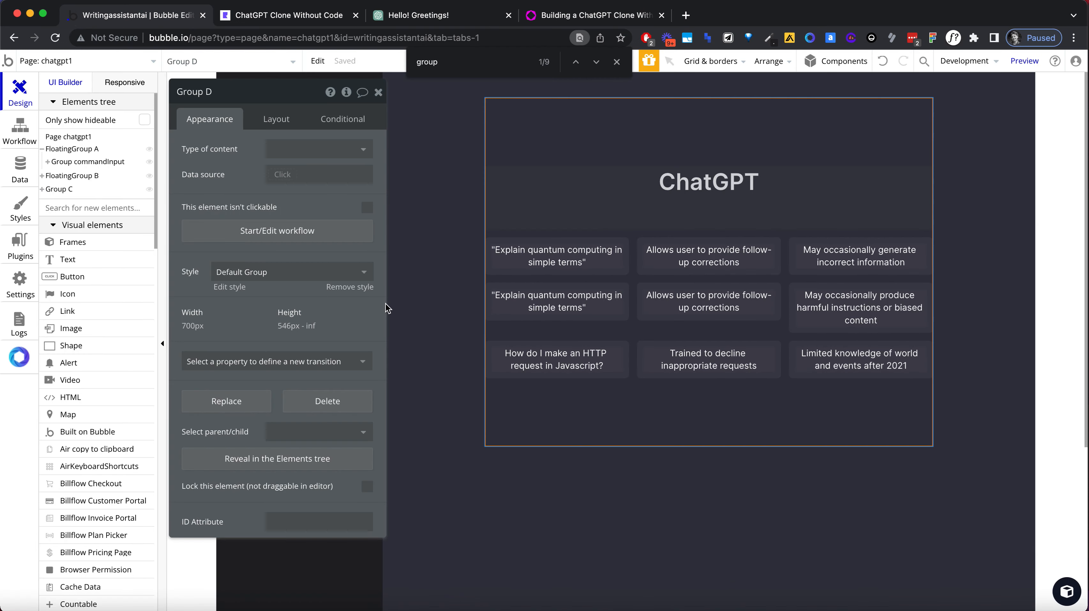
pyautogui.click(506, 296)
pyautogui.tripleClick(235, 161)
pyautogui.hotkey('ctrl', 'v')
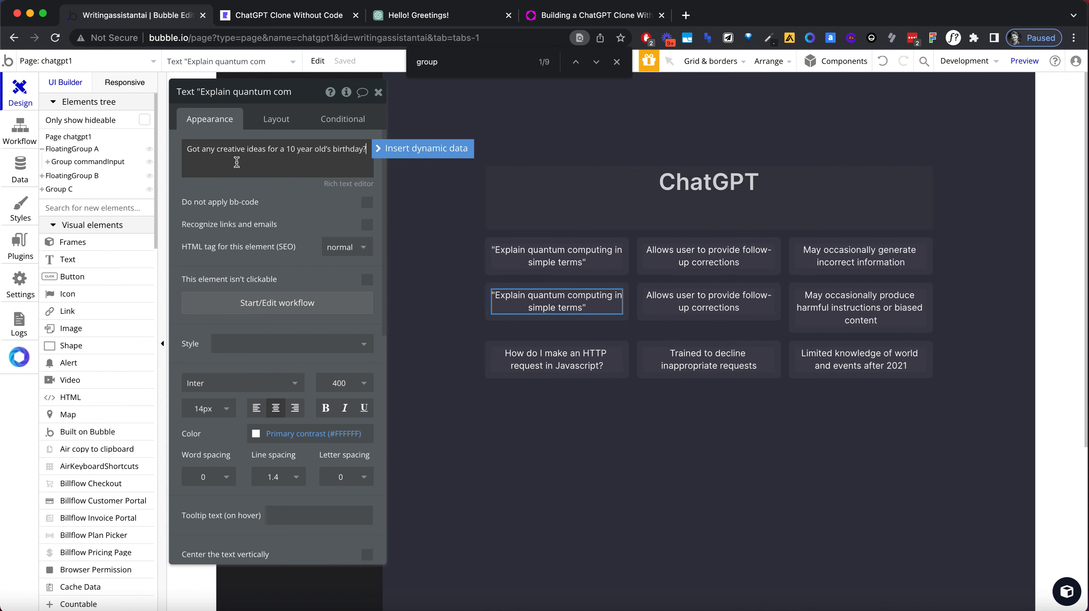
pyautogui.click(378, 92)
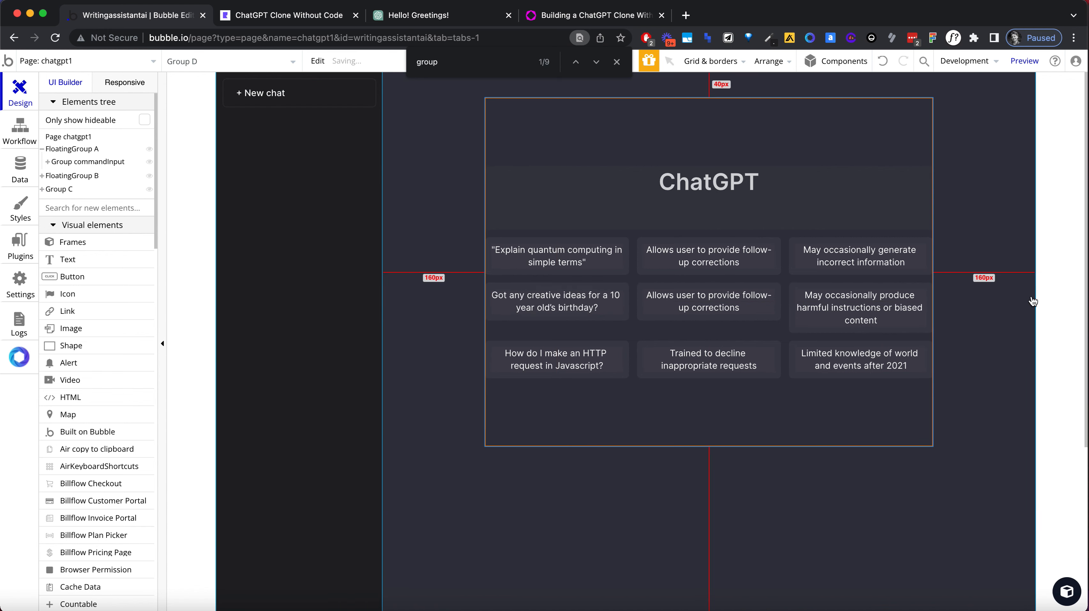
# Duplicate the group that holds the first row of three cards
pyautogui.click(570, 278)
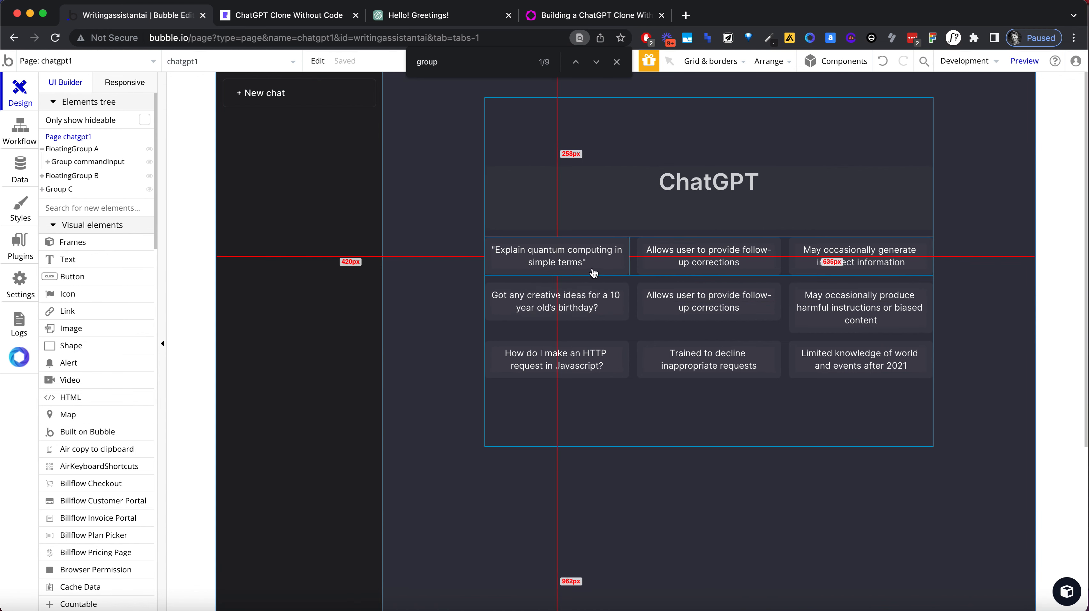
pyautogui.doubleClick(634, 263)
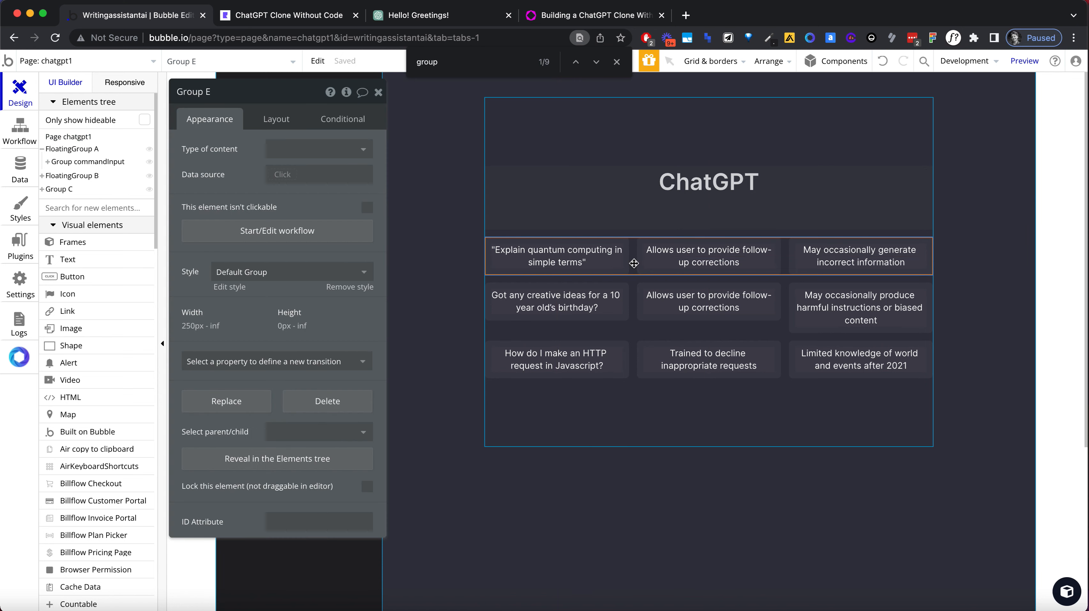
pyautogui.press('super+d')
pyautogui.click(620, 58)
pyautogui.press('super+d')
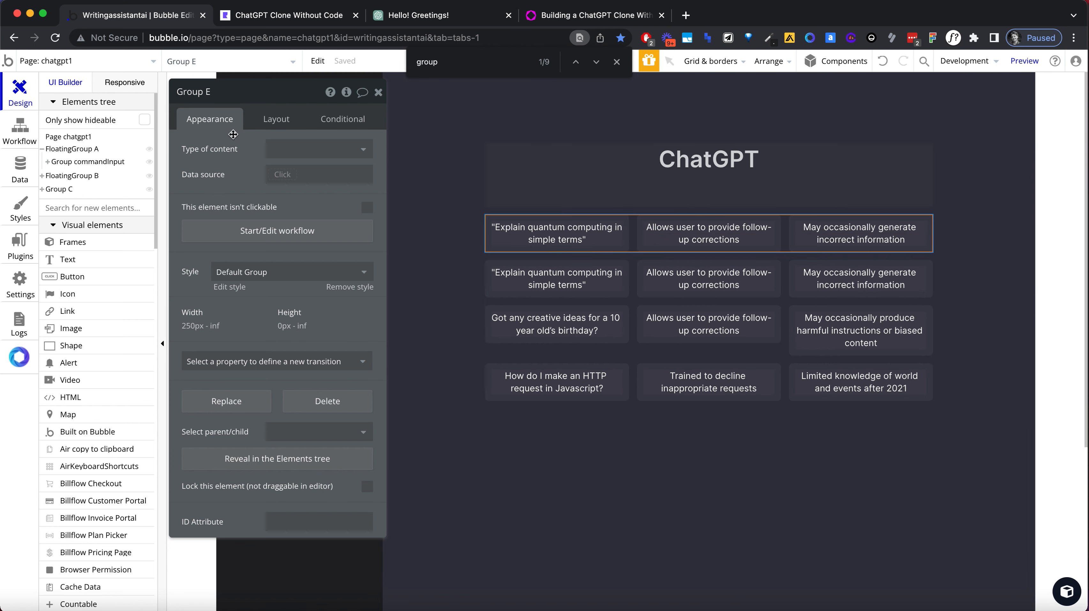
# Change the topmost card row's container layout to Column and apply a row gap of 8 px
pyautogui.click(270, 122)
pyautogui.click(277, 149)
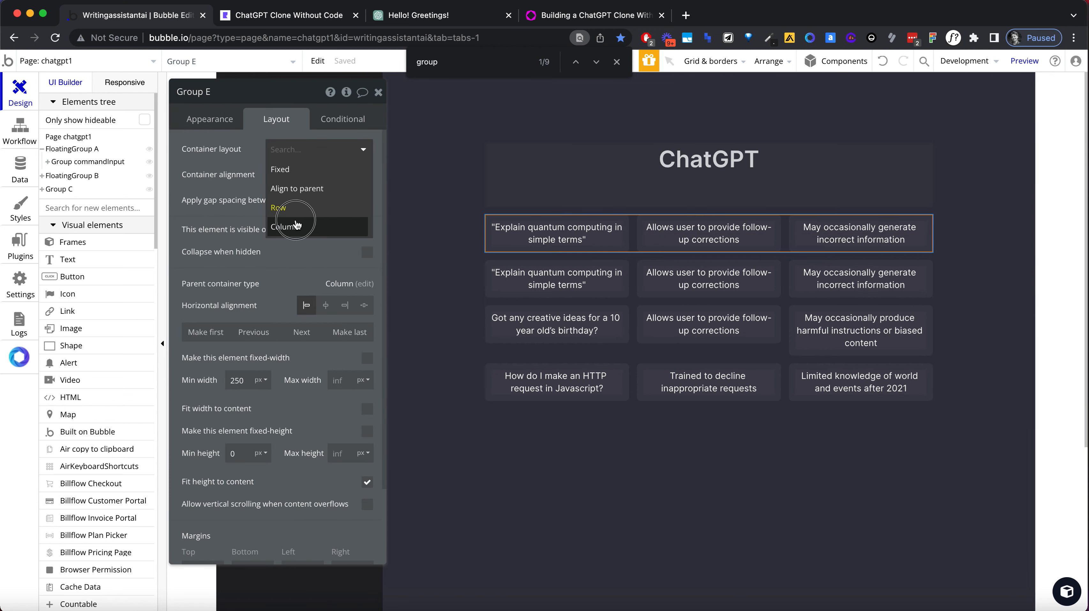
pyautogui.click(296, 220)
pyautogui.click(367, 200)
pyautogui.click(359, 222)
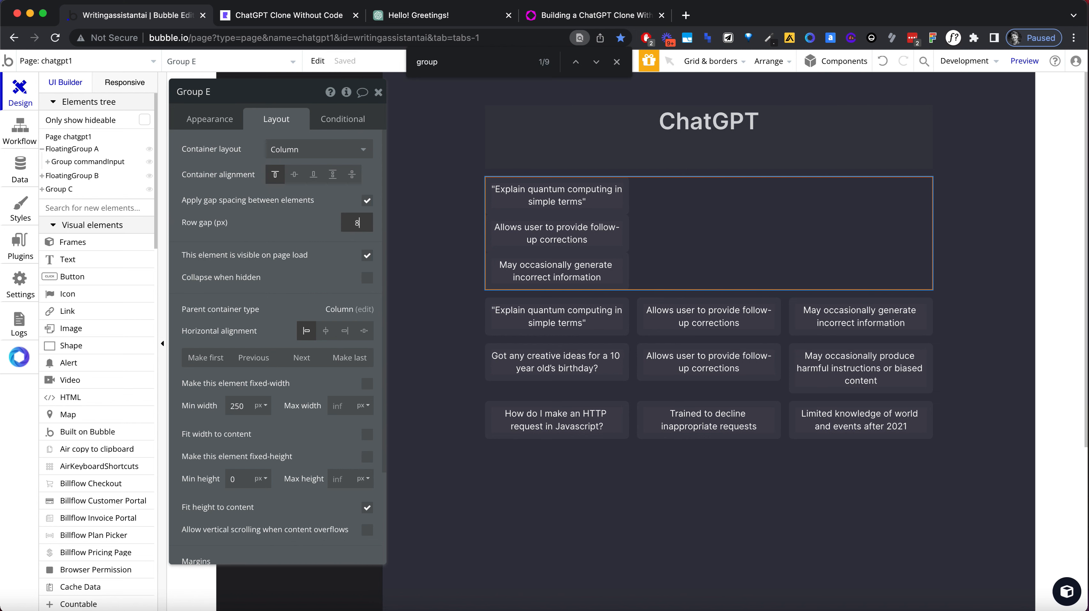
pyautogui.write('8')
pyautogui.press('Tab')
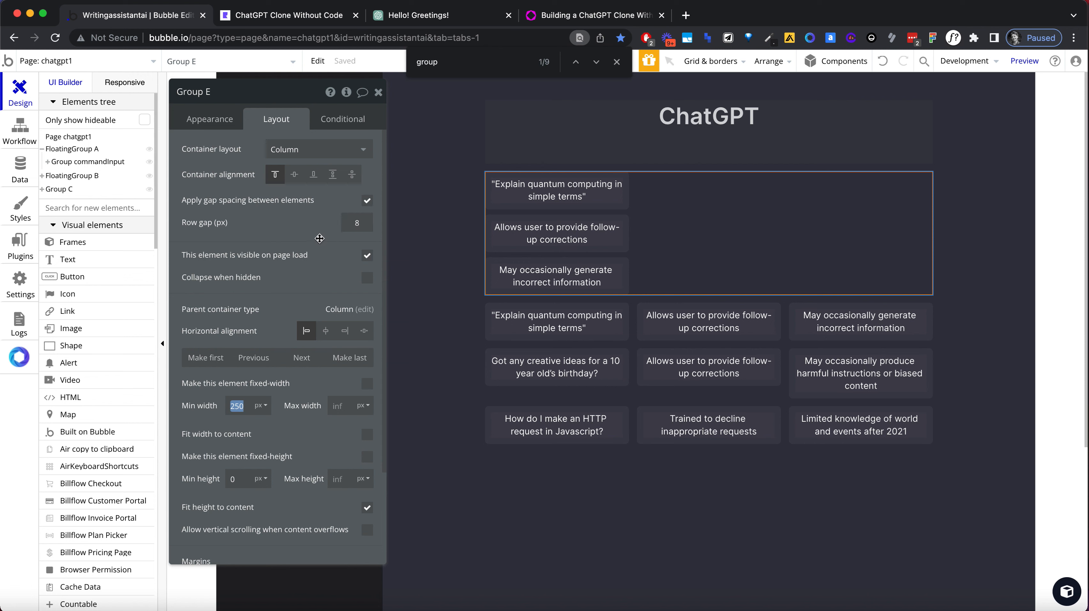
# Set the minimum width of the column group holding the three stacked cards to 50 px
pyautogui.click(228, 407)
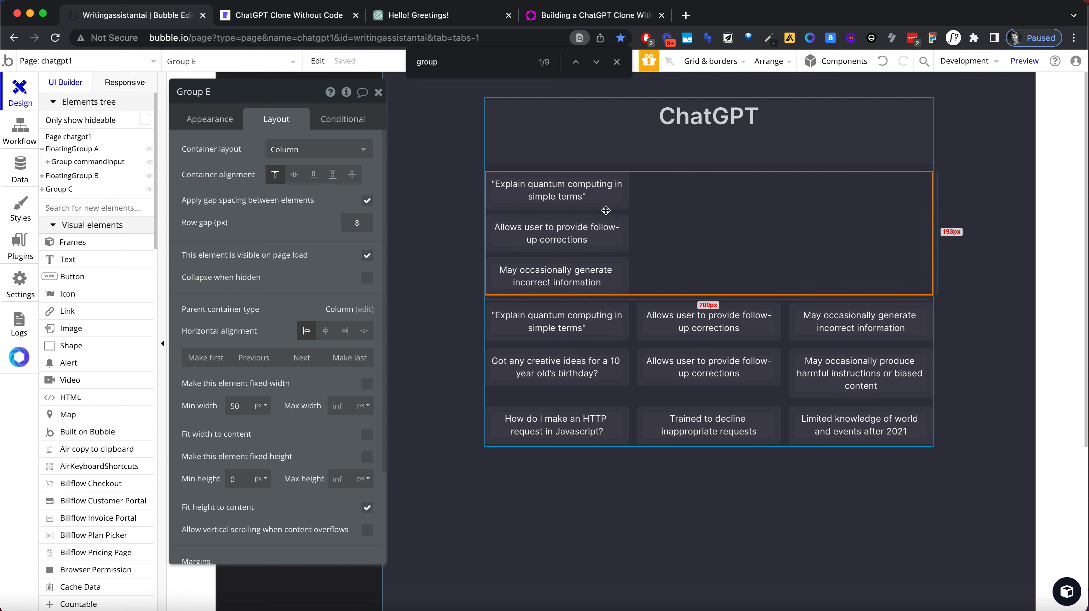
pyautogui.scroll(-3, 279, 325)
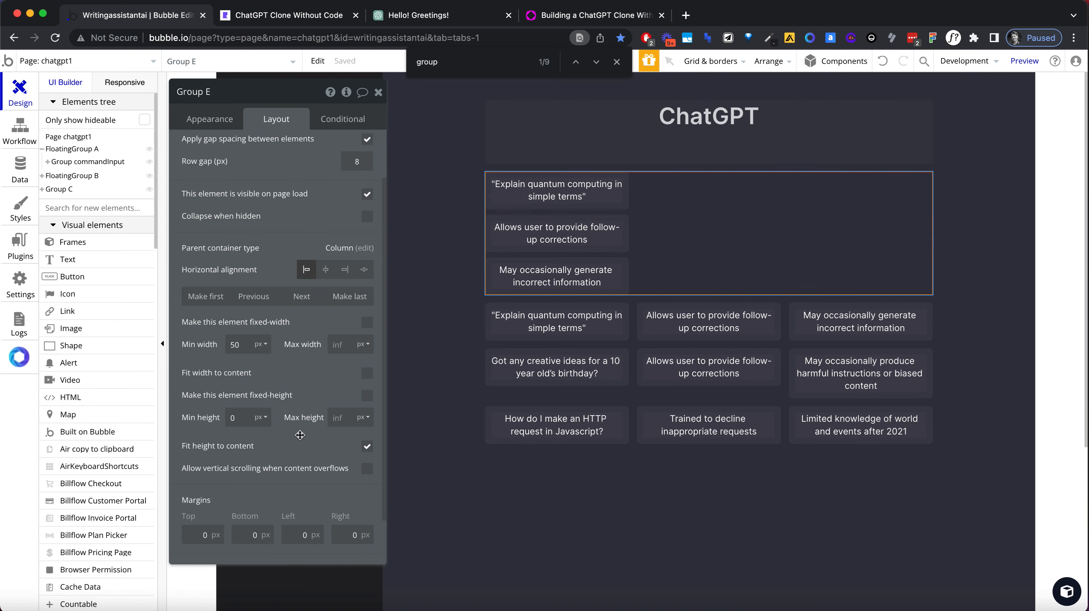
pyautogui.scroll(3, 299, 382)
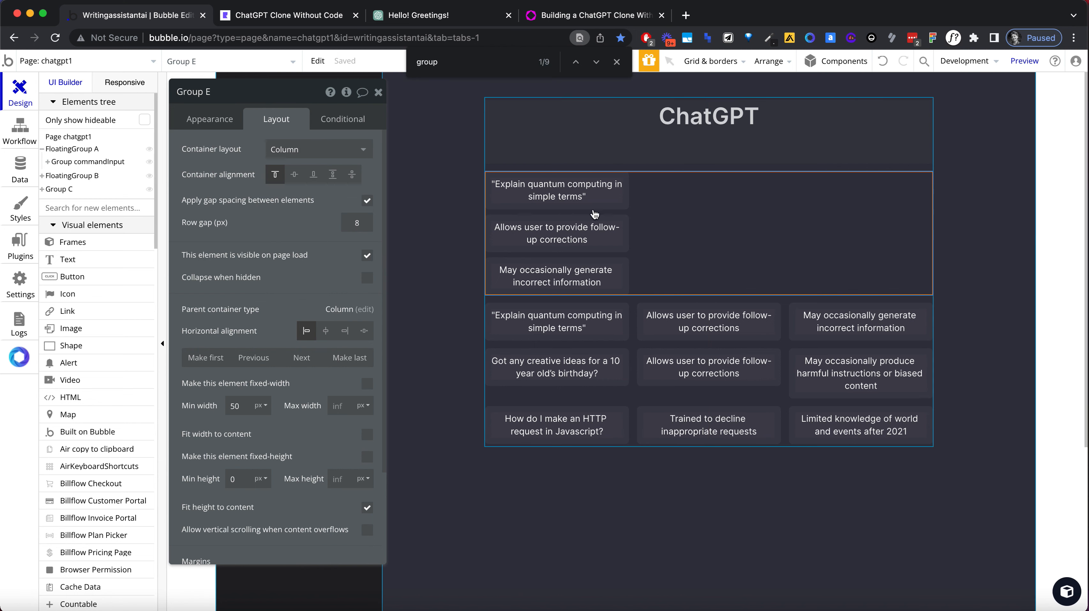
# Set the stacked-card group's container alignment to bottom, try centre and right horizontal alignment, and settle on left
pyautogui.click(587, 207)
pyautogui.keyDown('shift'); pyautogui.click(592, 236); pyautogui.keyUp('shift')
pyautogui.keyDown('shift'); pyautogui.click(590, 276); pyautogui.keyUp('shift')
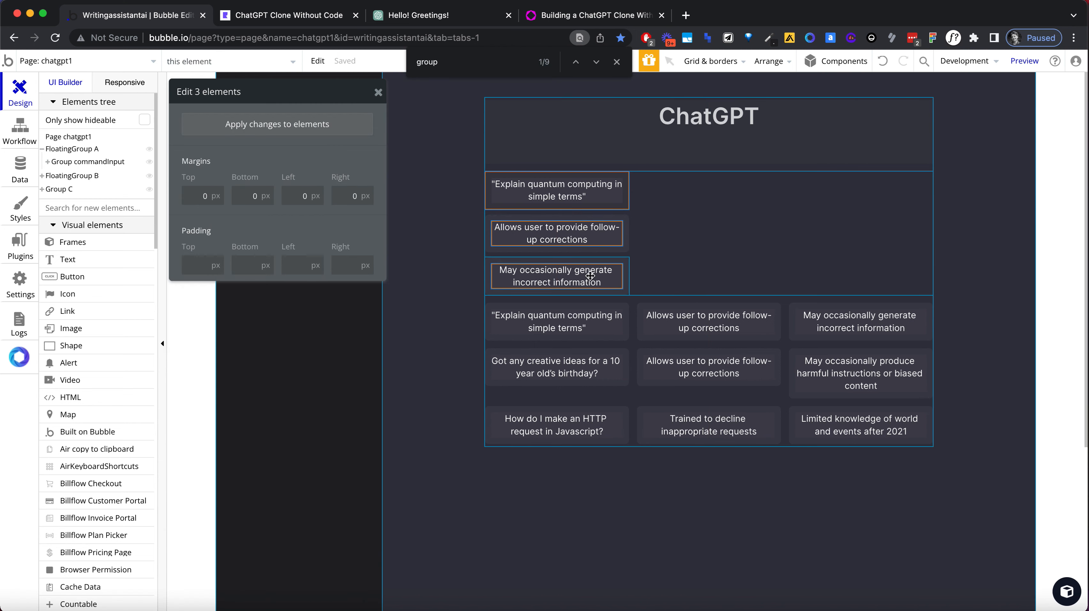
pyautogui.click(626, 219)
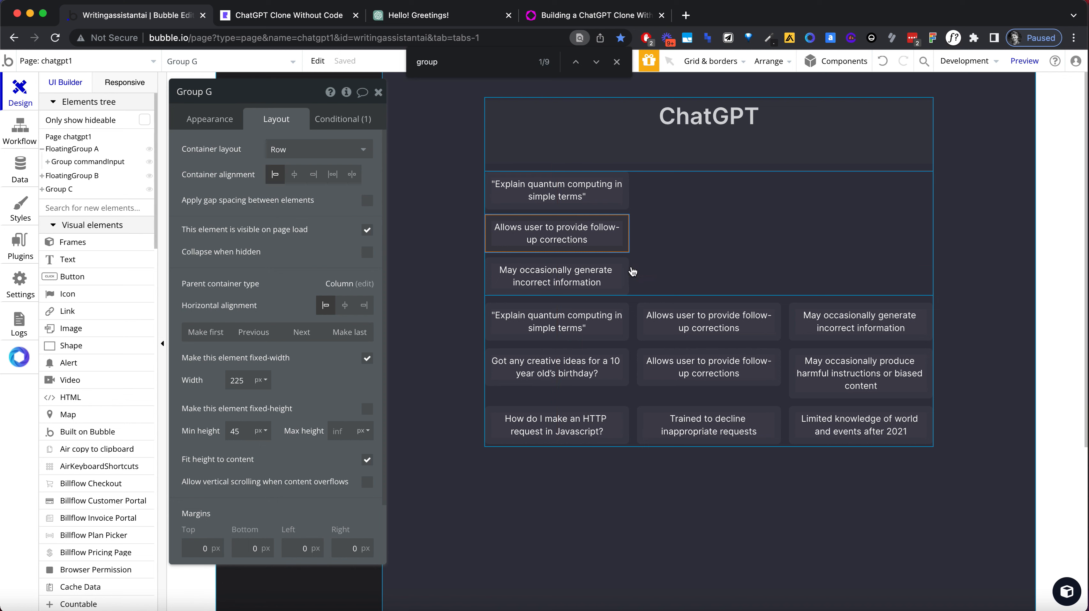
pyautogui.click(633, 272)
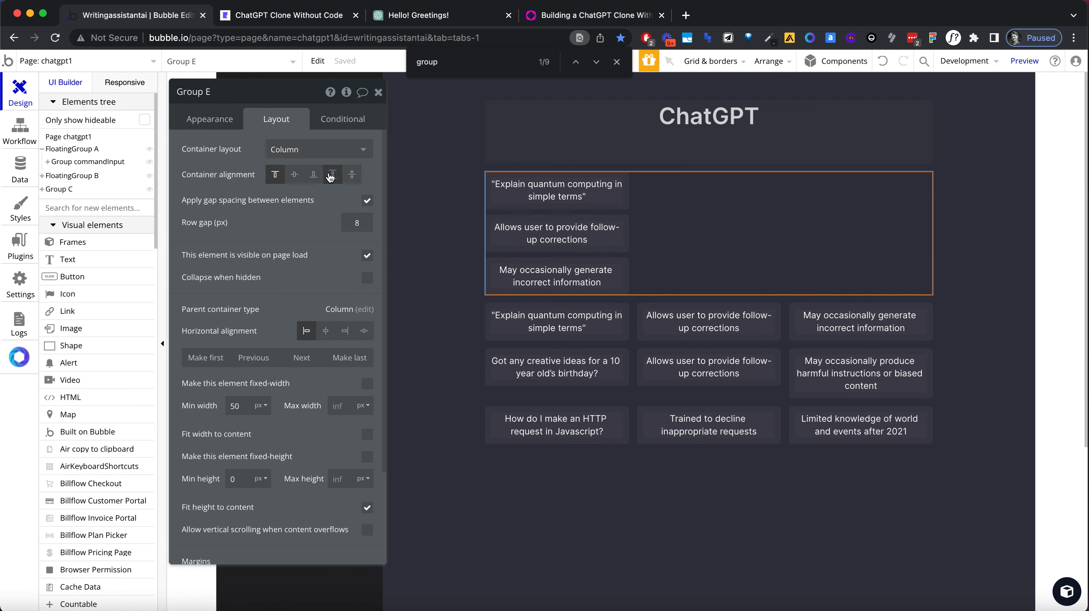
pyautogui.click(324, 332)
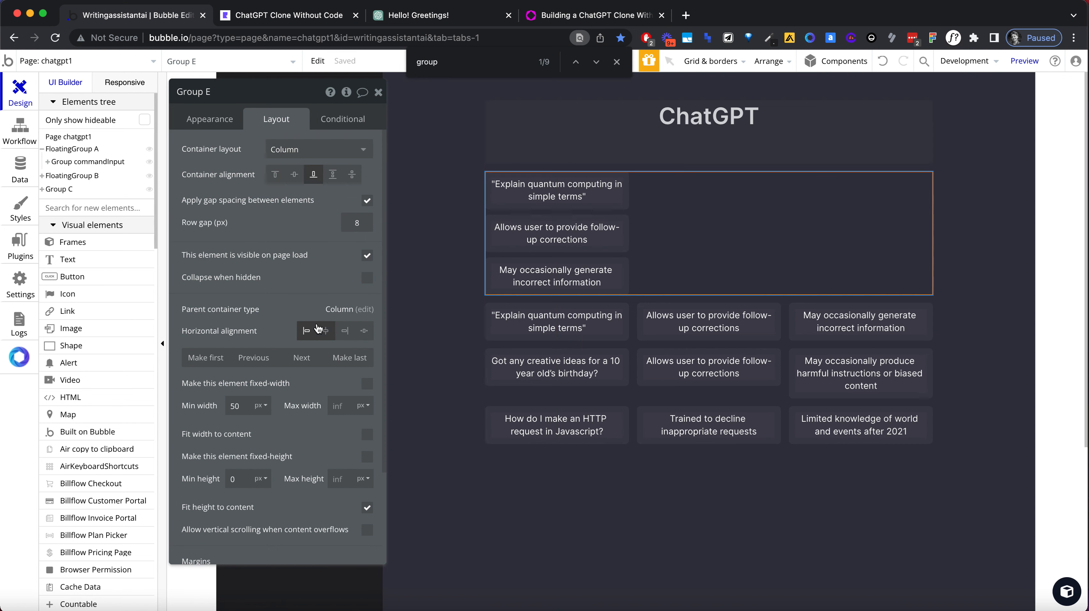
pyautogui.click(345, 335)
pyautogui.click(307, 335)
pyautogui.scroll(-3, 315, 305)
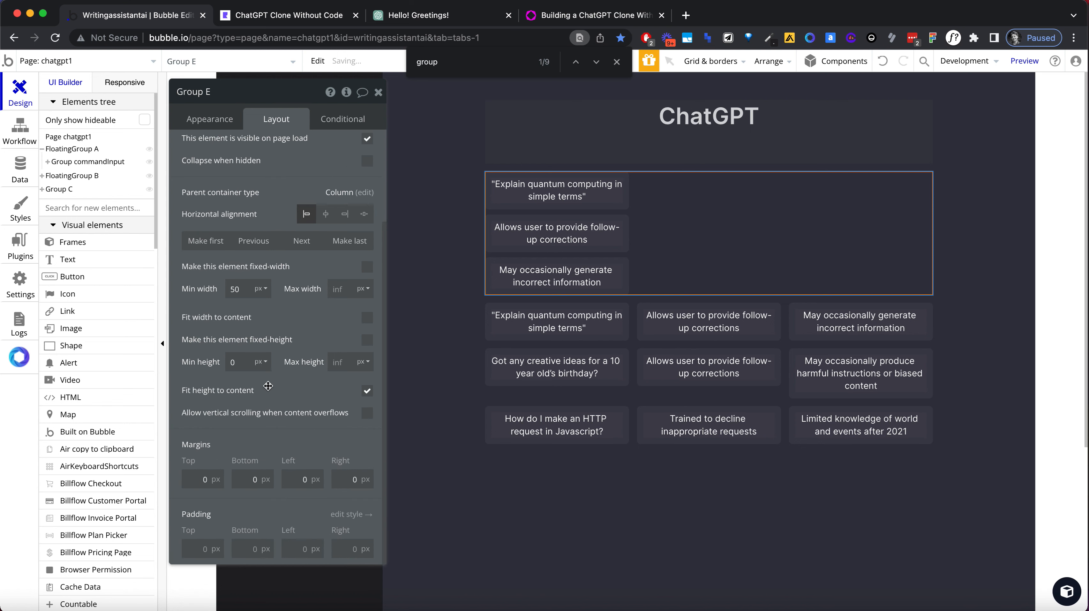
# Try making the stacked-card group fixed-width and turn the option back off
pyautogui.click(368, 268)
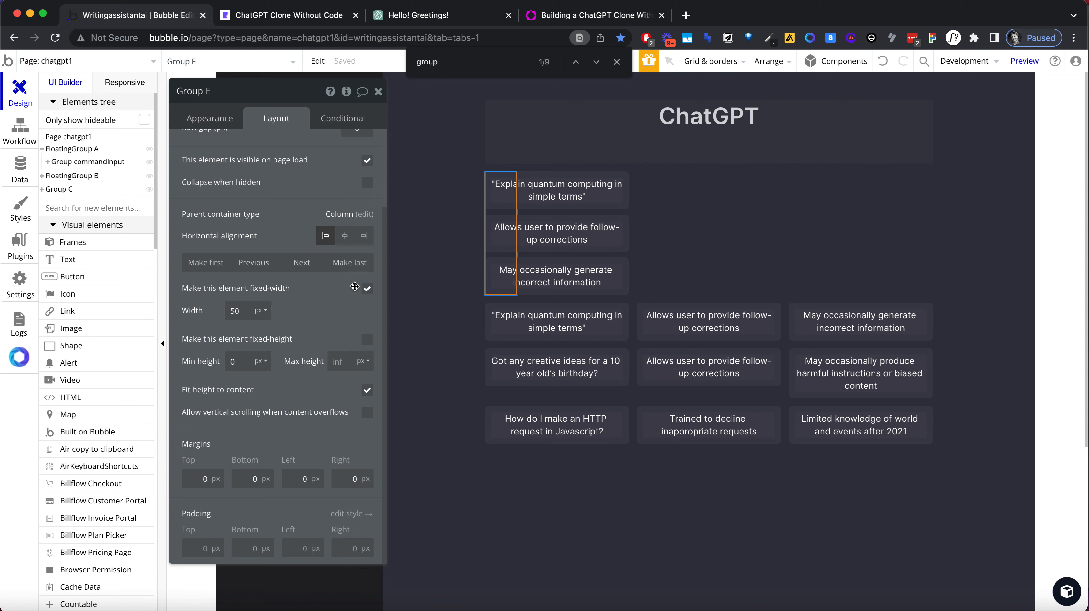
pyautogui.click(369, 289)
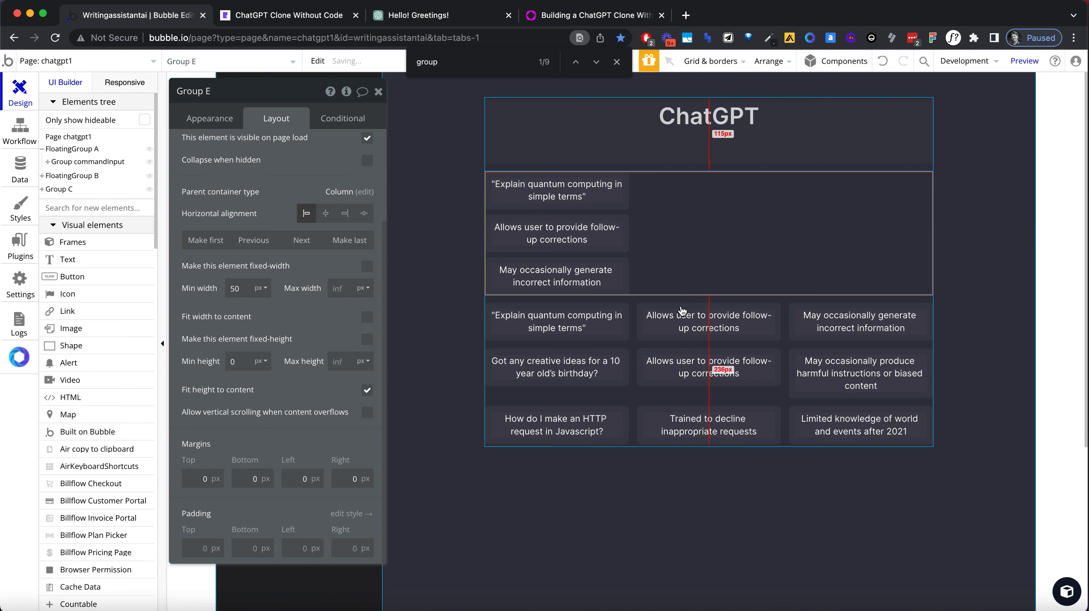
pyautogui.click(647, 349)
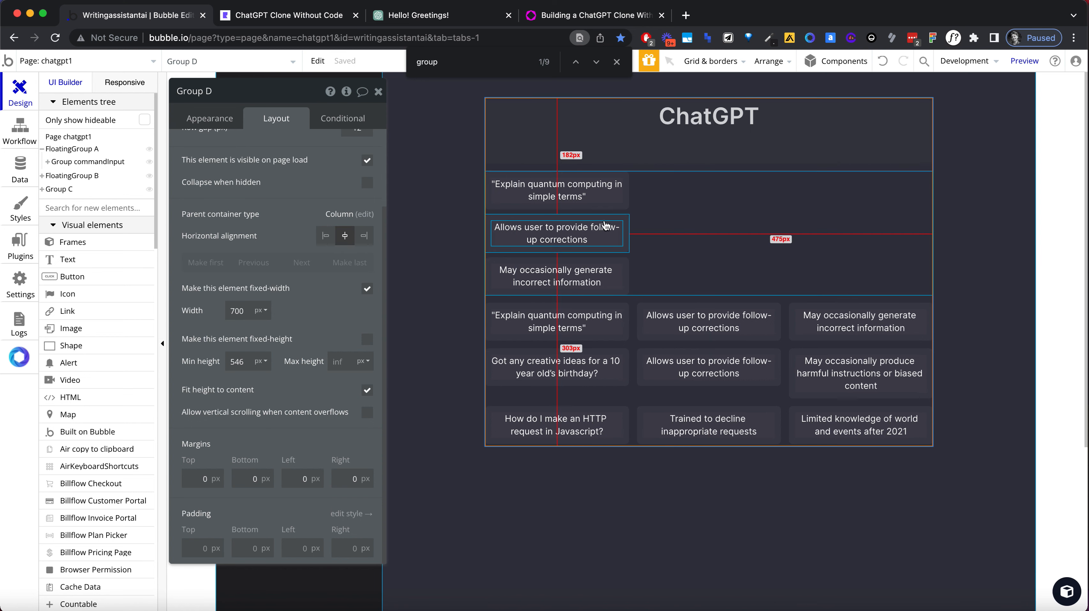
# Duplicate the column group of three stacked cards and select both copies
pyautogui.click(679, 217)
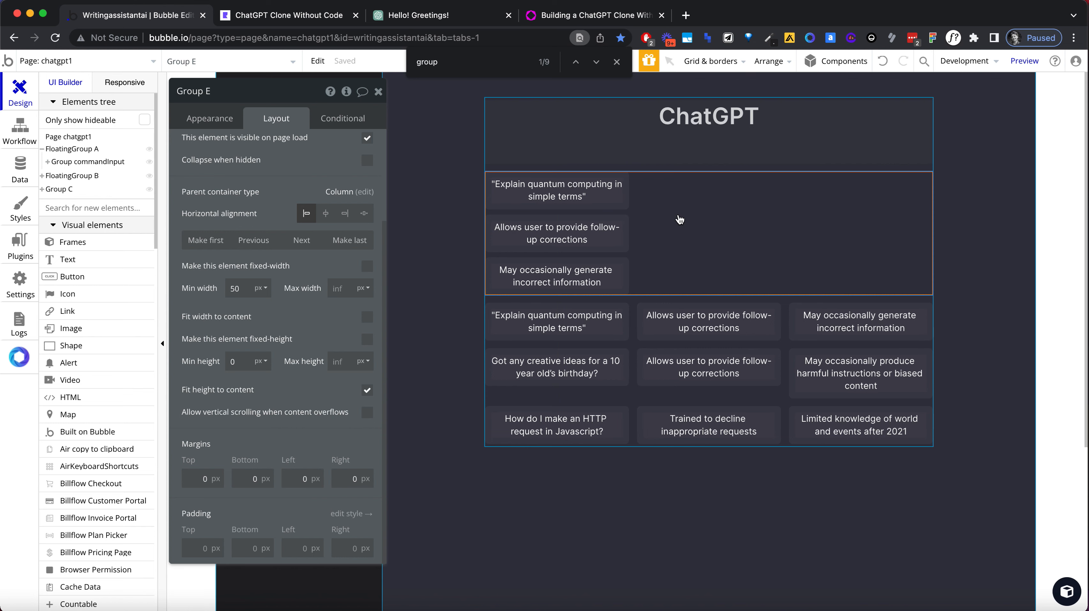
pyautogui.press('super+d')
pyautogui.keyDown('shift'); pyautogui.click(681, 250); pyautogui.keyUp('shift')
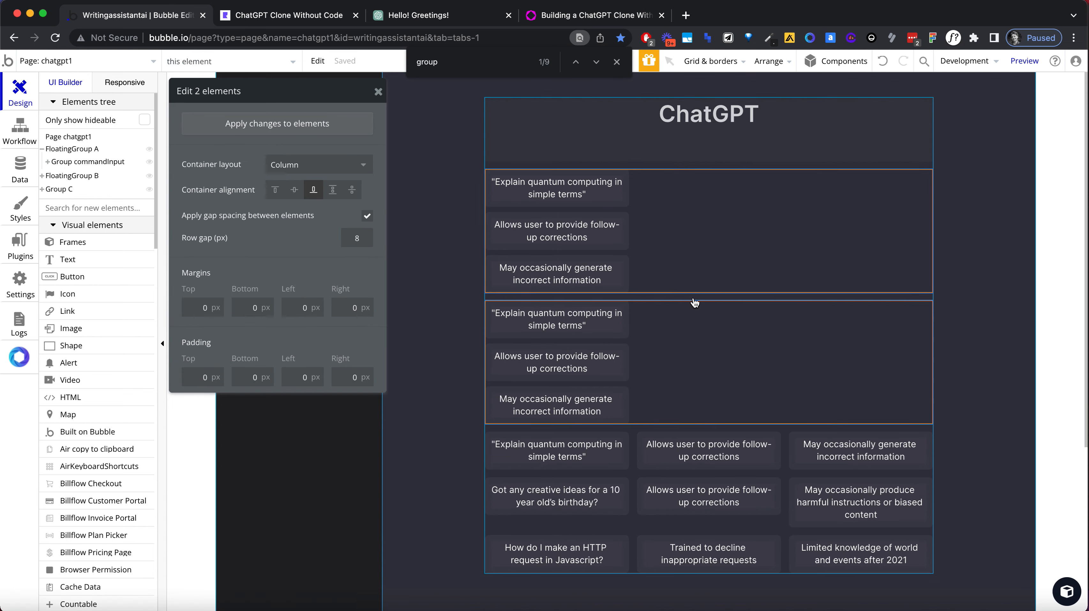
# Try a Row container layout on the parent group around the title and cards, and undo it
pyautogui.click(719, 170)
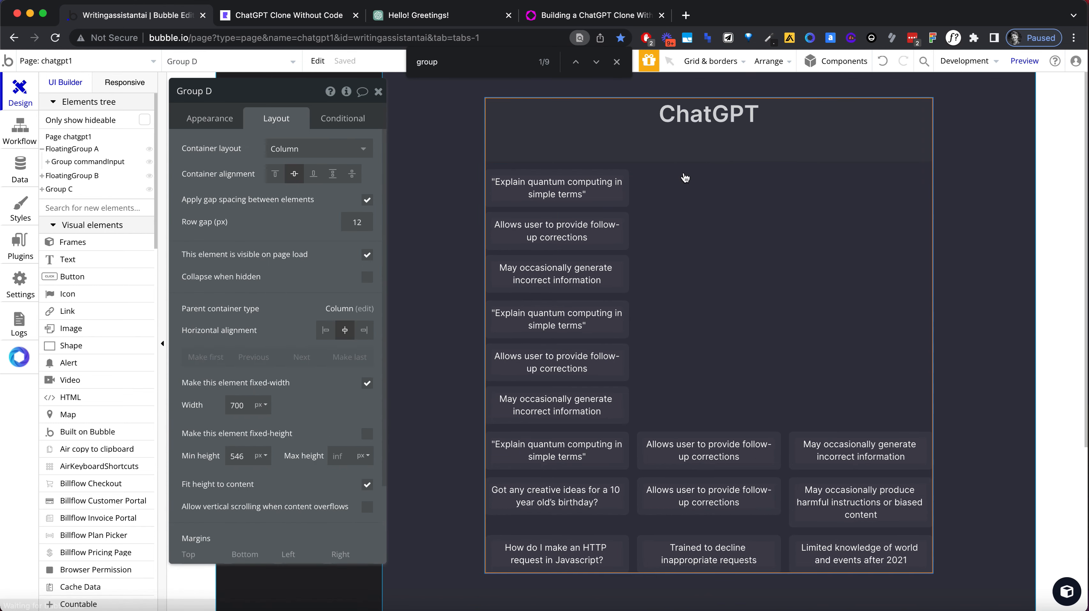
pyautogui.click(314, 149)
pyautogui.click(286, 207)
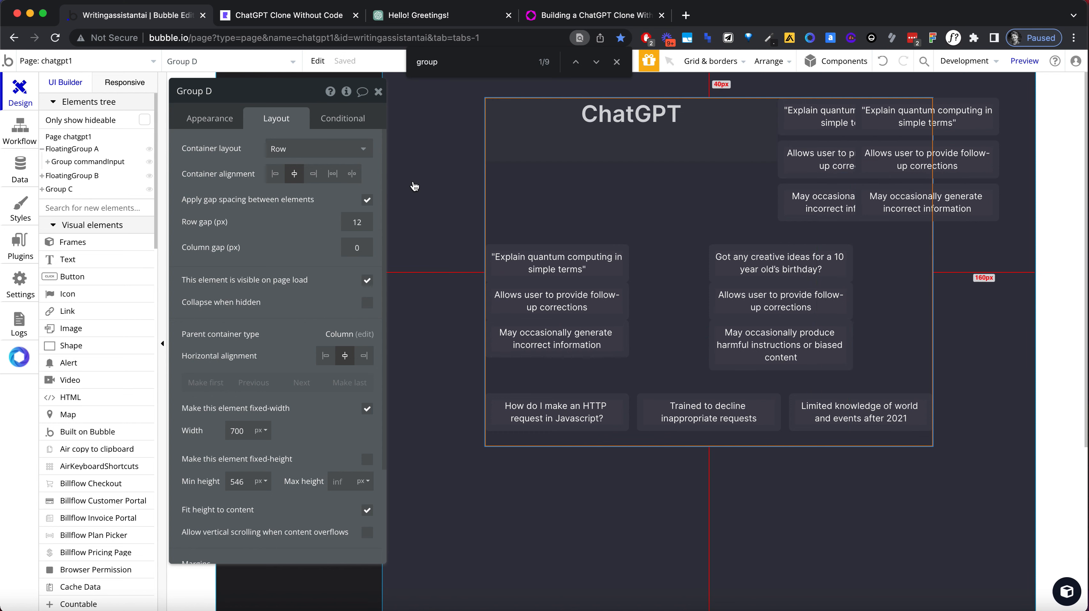
pyautogui.hotkey('ctrl', 'z')
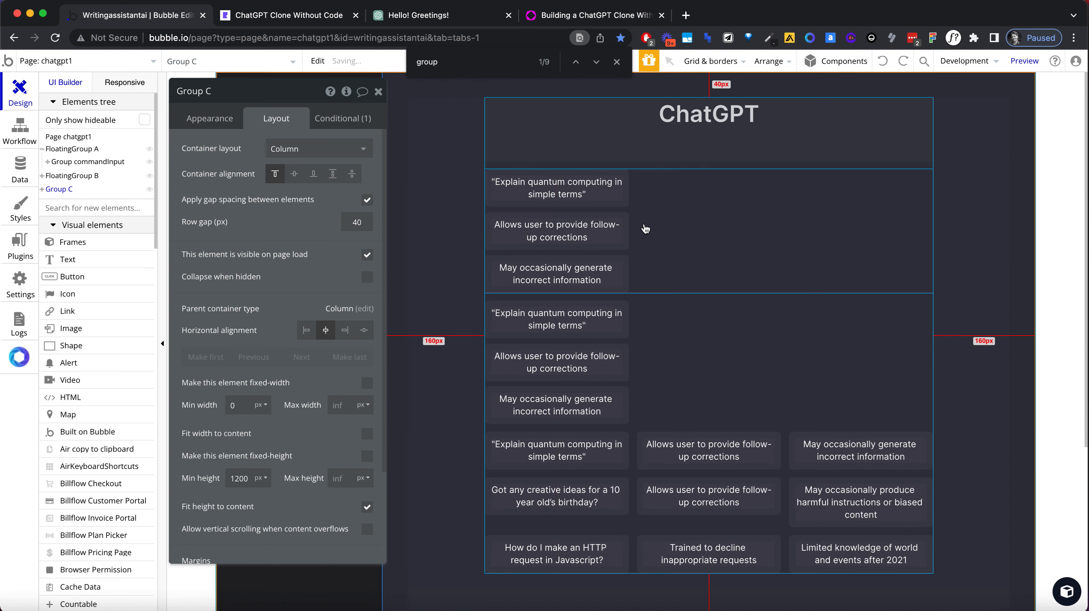
# Group the two stacked-card columns in a Row container and duplicate the second column to make a third
pyautogui.click(646, 229)
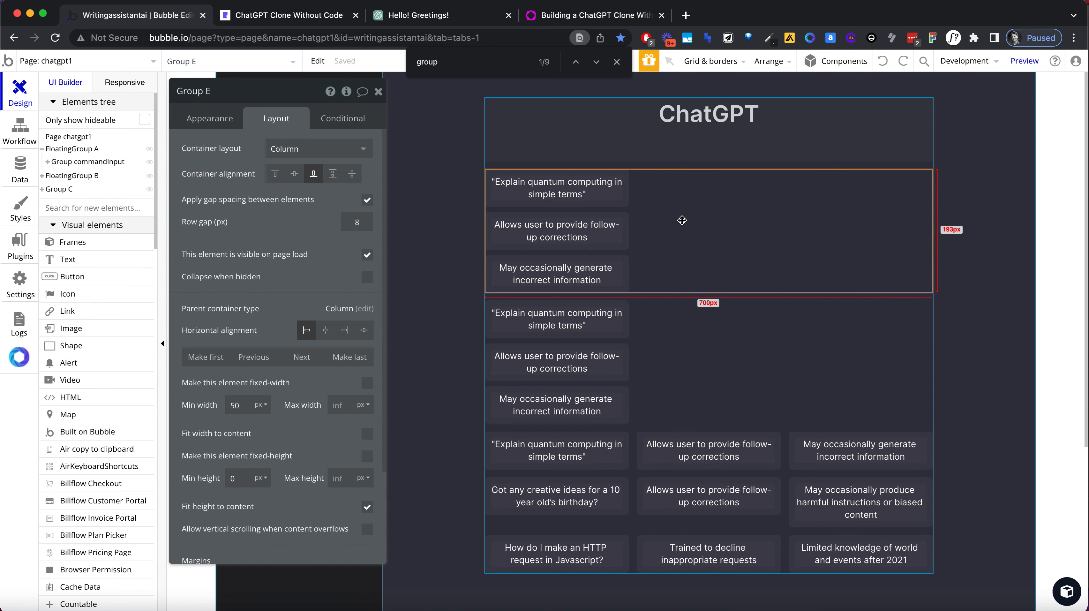
pyautogui.keyDown('shift'); pyautogui.click(688, 364); pyautogui.keyUp('shift')
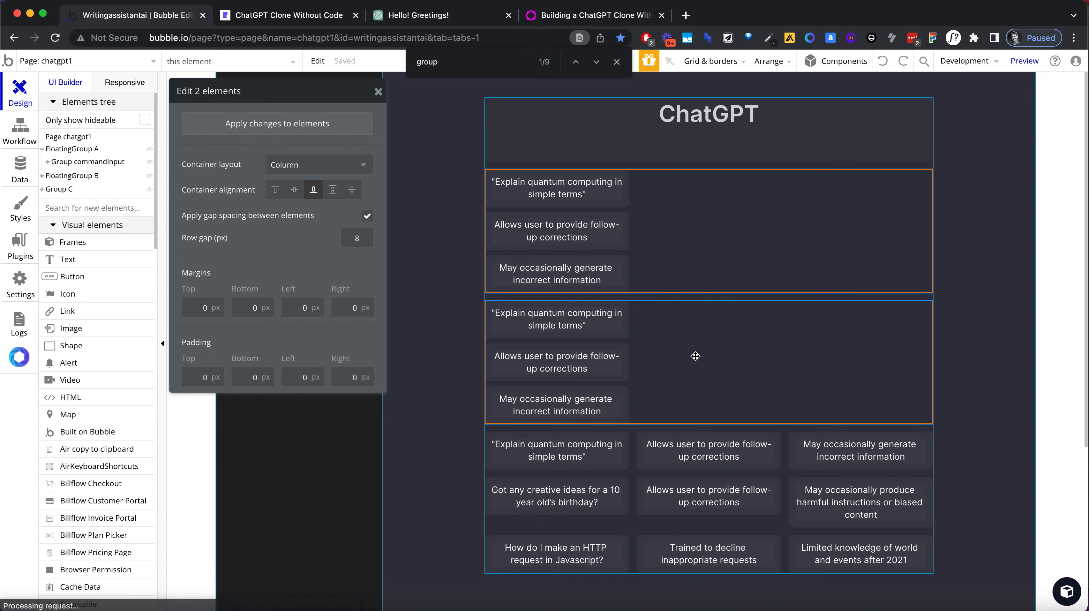
pyautogui.rightClick(709, 300)
pyautogui.click(671, 346)
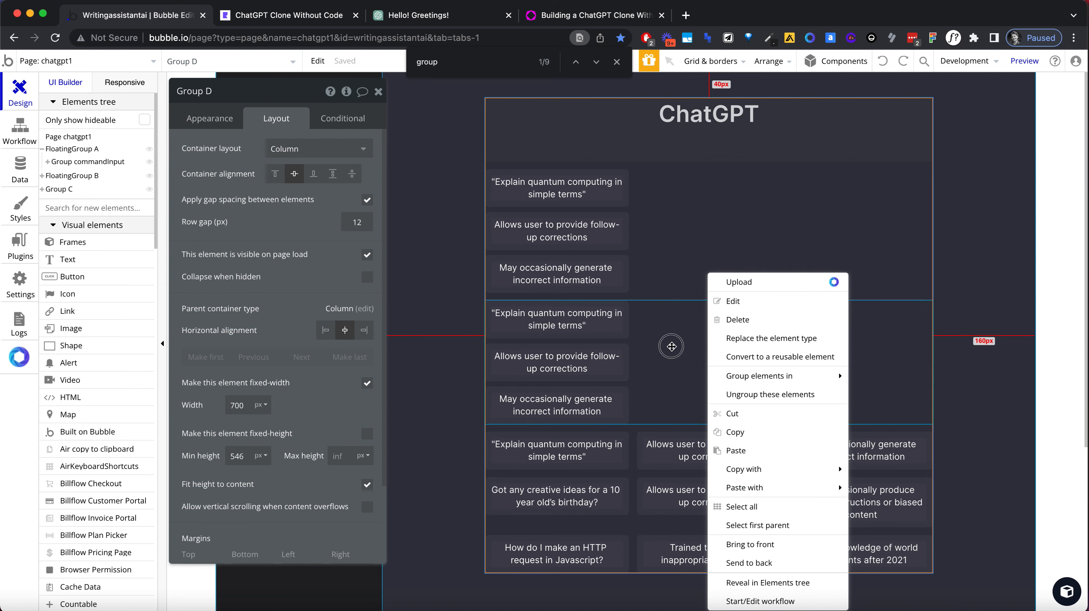
pyautogui.keyDown('shift'); pyautogui.click(661, 241); pyautogui.keyUp('shift')
pyautogui.rightClick(662, 241)
pyautogui.moveTo(720, 331)
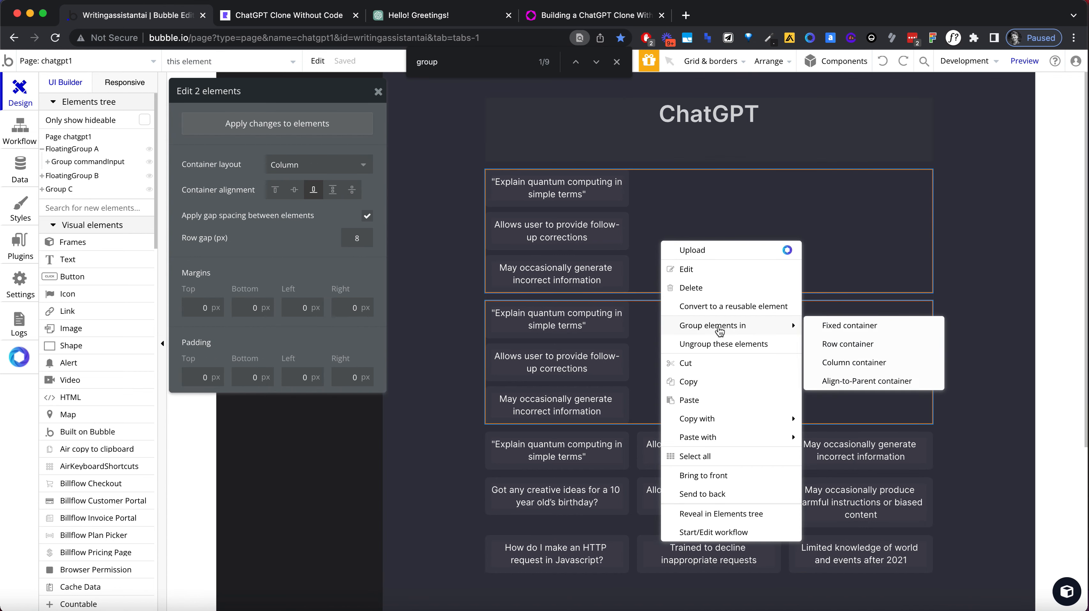
pyautogui.click(846, 345)
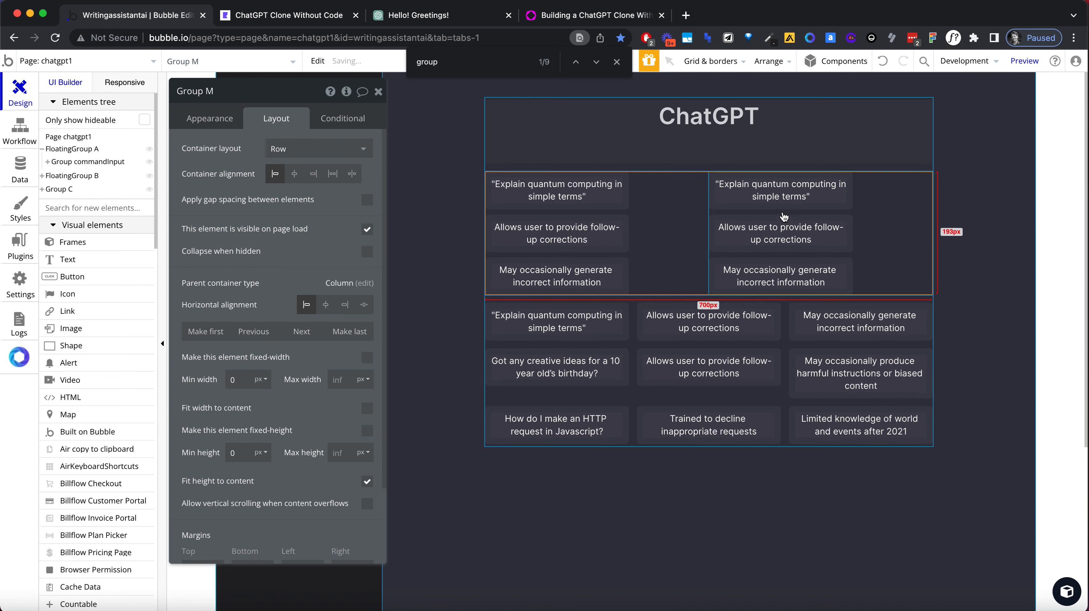
pyautogui.click(784, 212)
pyautogui.press('super+d')
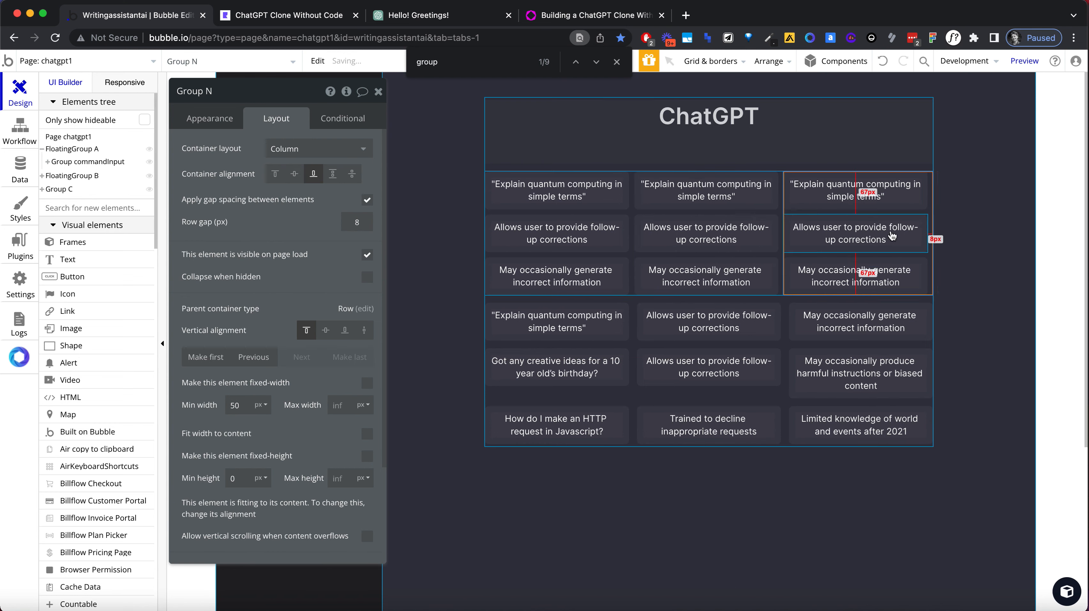
# Cut the "Got any creative ideas for a 10 year old's birthday?" card from the old rows and paste it into the first column
pyautogui.click(553, 320)
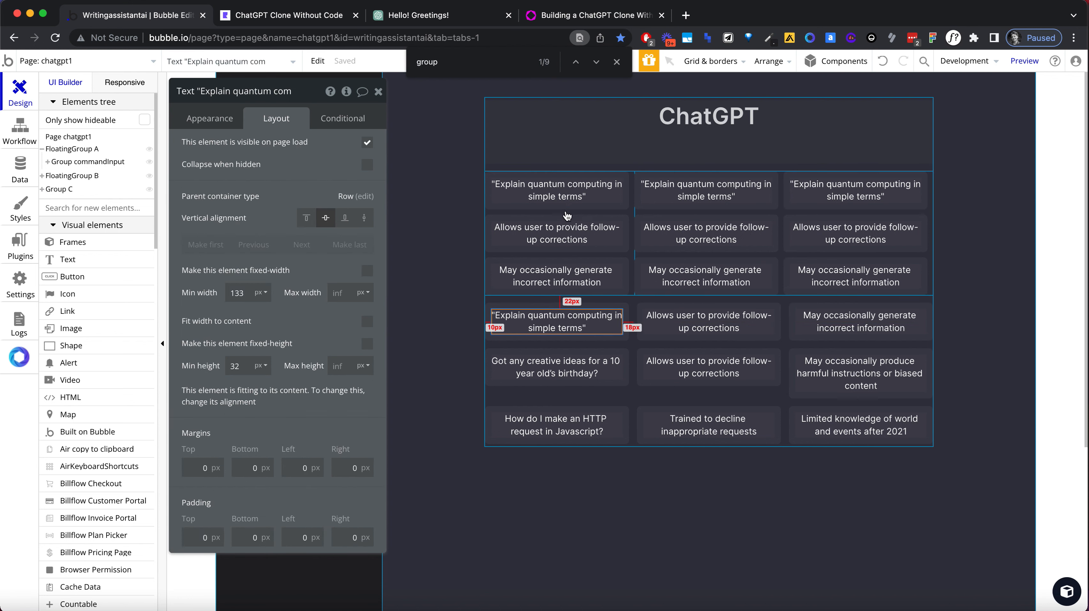
pyautogui.click(574, 361)
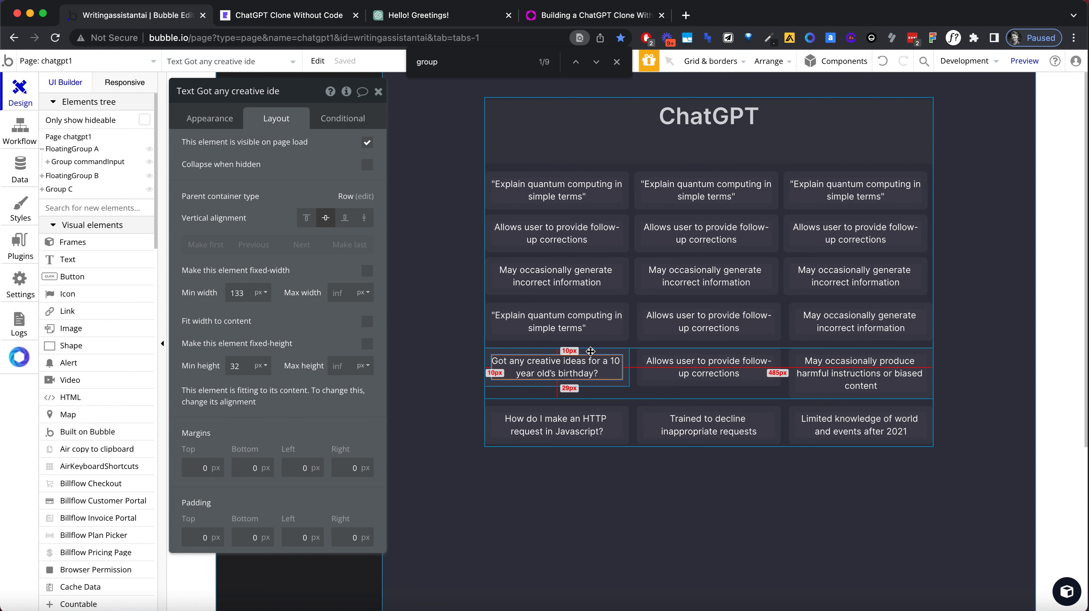
pyautogui.click(590, 351)
pyautogui.press('super+x')
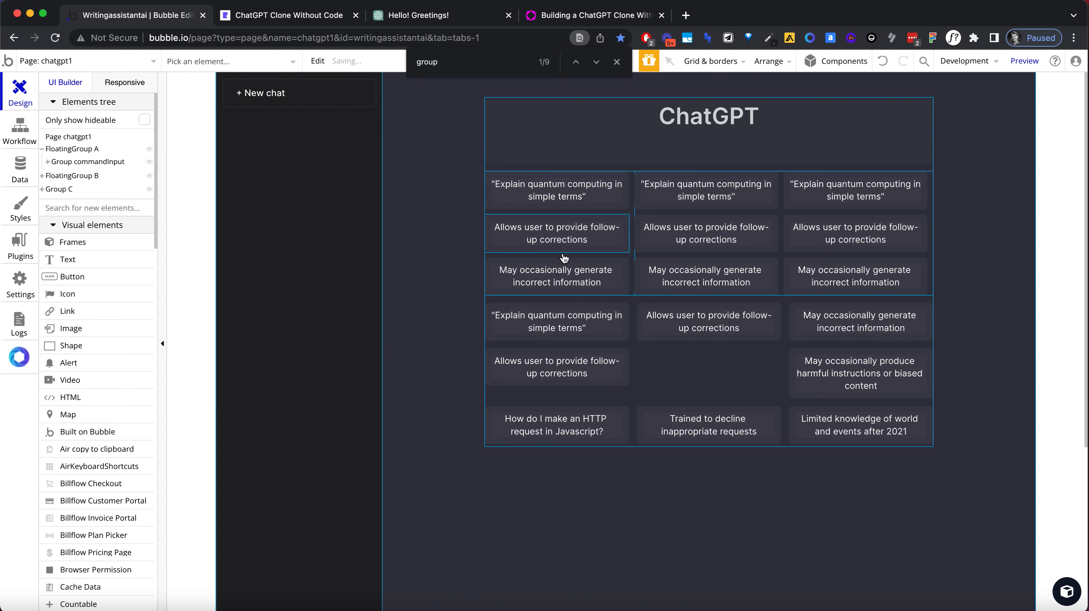
pyautogui.click(564, 255)
pyautogui.press('super+v')
# Move the "How do I make an HTTP request in Javascript?" card into the first column, directly below the birthday ideas card
pyautogui.click(562, 448)
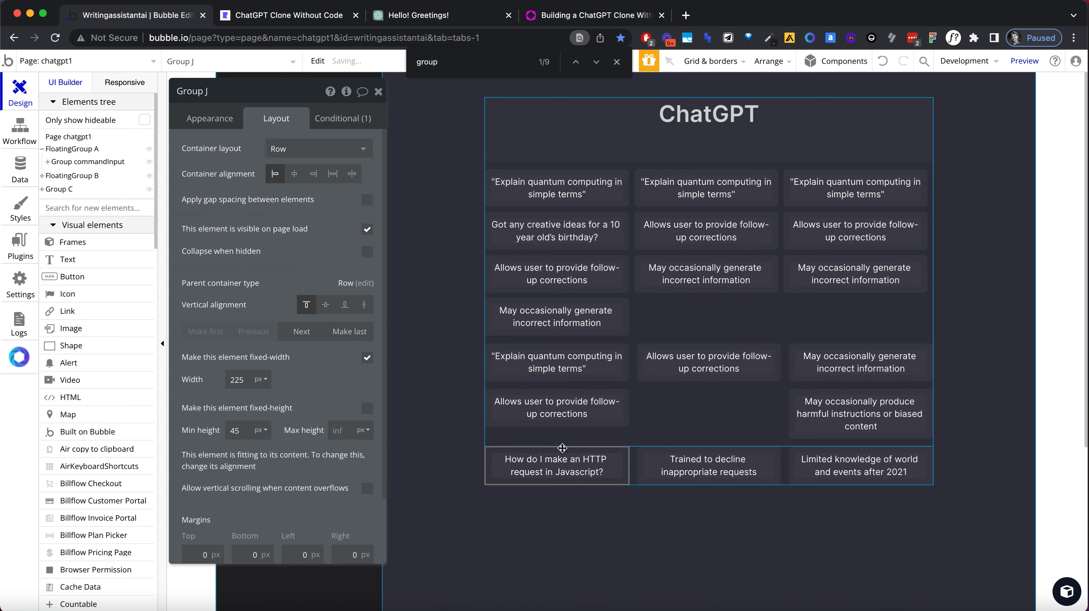
pyautogui.press('super+x')
pyautogui.click(573, 256)
pyautogui.press('super+v')
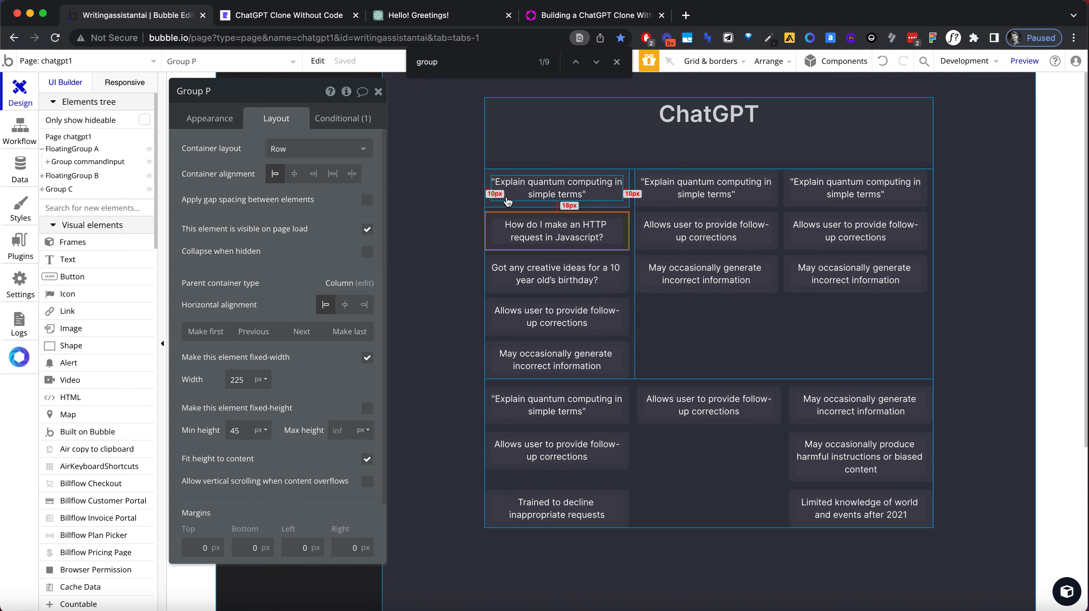
pyautogui.click(302, 331)
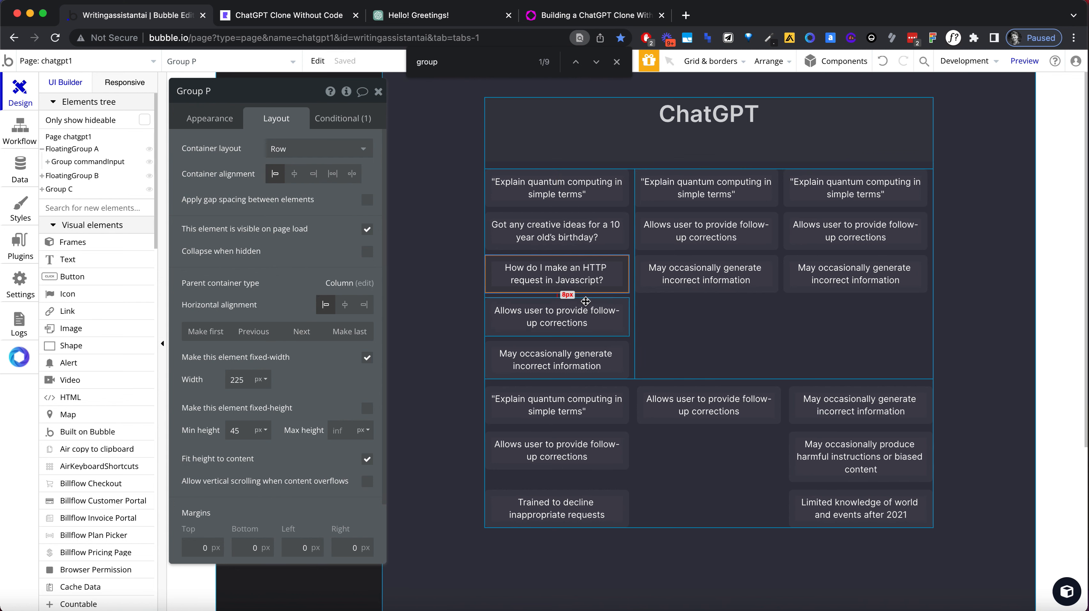
# Delete the "Allows user to provide follow-up corrections" and "May occasionally generate incorrect information" cards from the first column
pyautogui.press('Delete')
pyautogui.click(585, 306)
pyautogui.press('Delete')
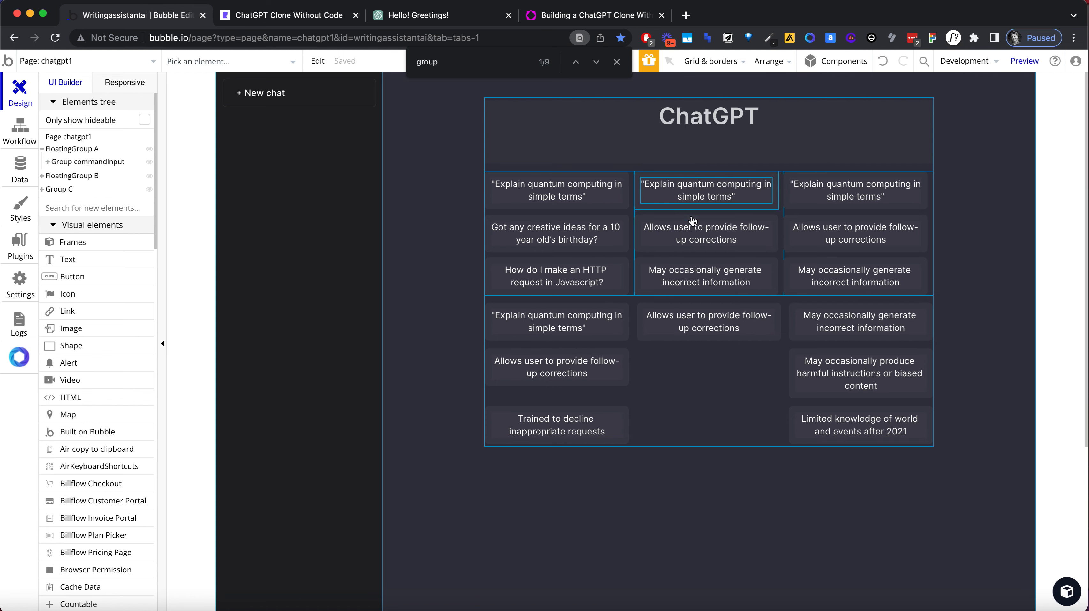
# Move the old row's "Allows user to provide follow-up corrections" card to the start of the second column, replacing its "Explain quantum computing" card
pyautogui.click(755, 311)
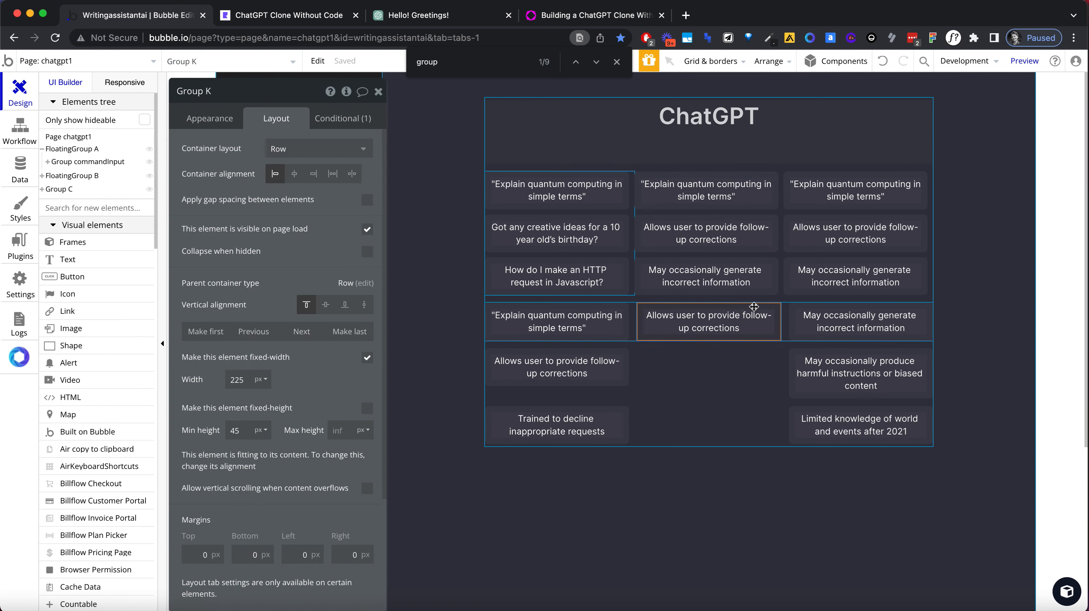
pyautogui.press('Delete')
pyautogui.click(730, 215)
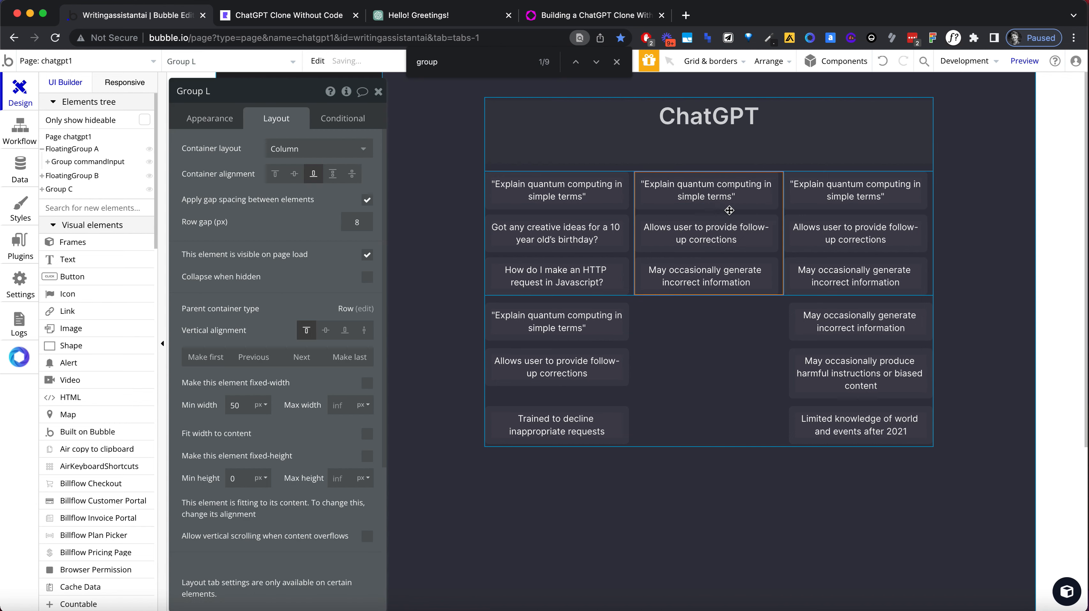
pyautogui.hotkey('ctrl', 'v')
pyautogui.click(206, 331)
pyautogui.click(768, 248)
pyautogui.press('Delete')
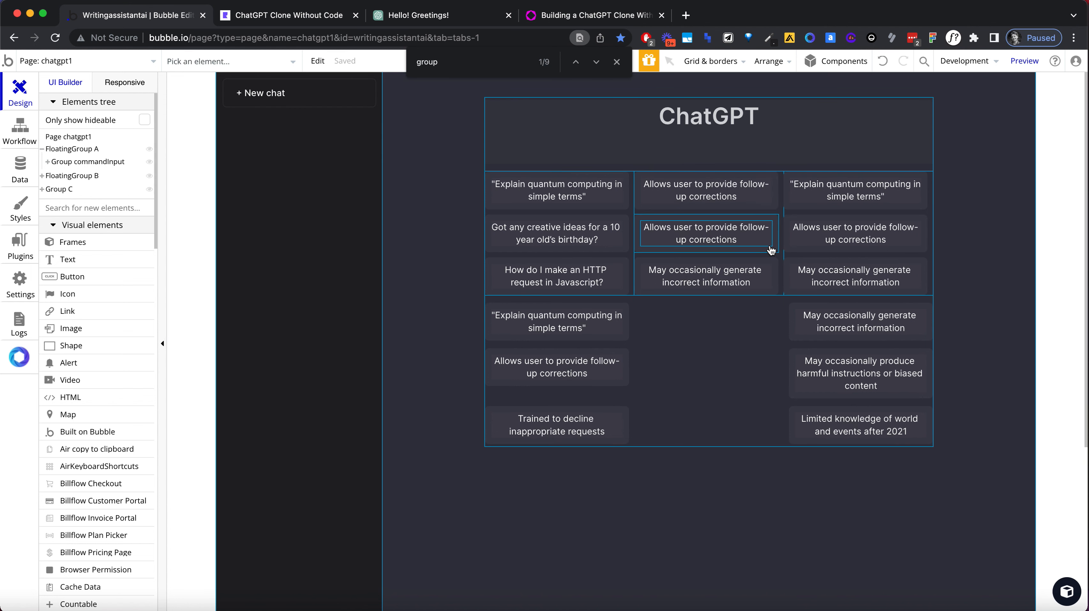
# Move the old row's "May occasionally generate incorrect information" card to the end of the third column
pyautogui.click(855, 306)
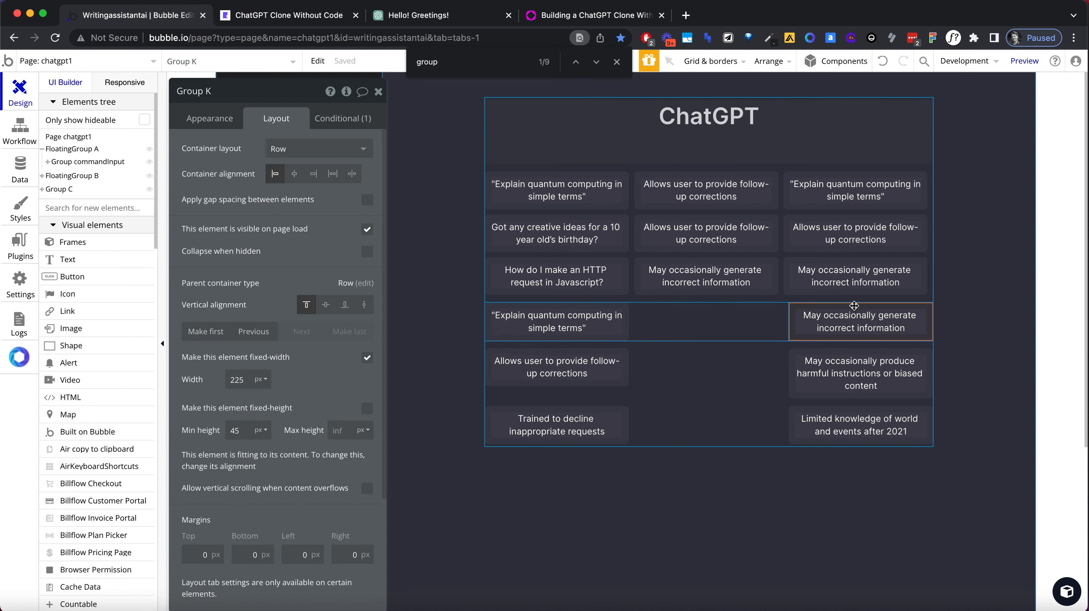
pyautogui.press('super+x')
pyautogui.click(859, 212)
pyautogui.press('super+v')
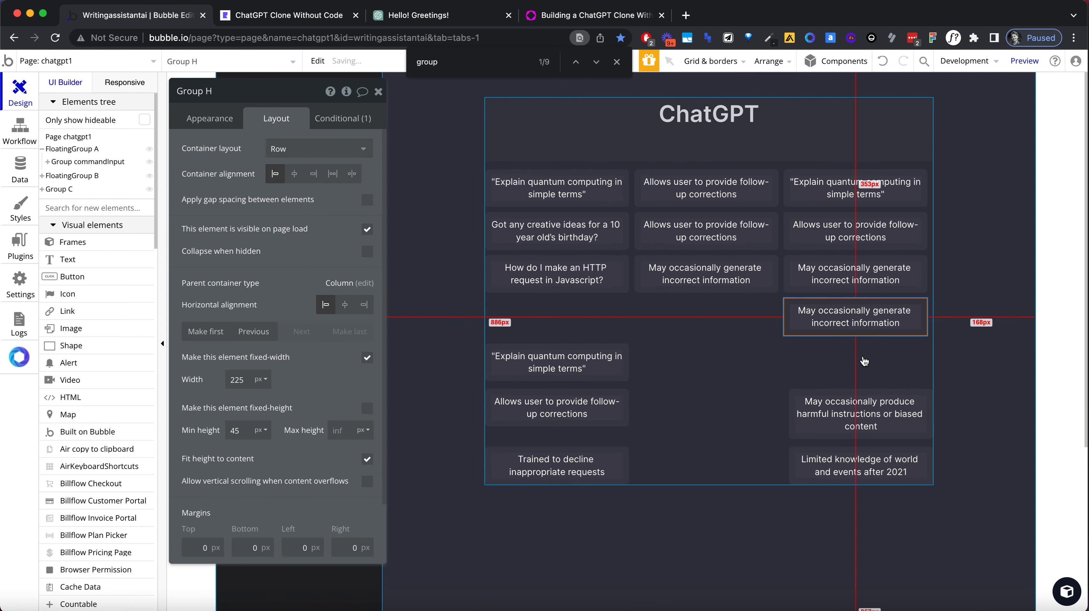
# Move the "May occasionally produce harmful instructions or biased content" card from the old rows into the third column
pyautogui.click(860, 413)
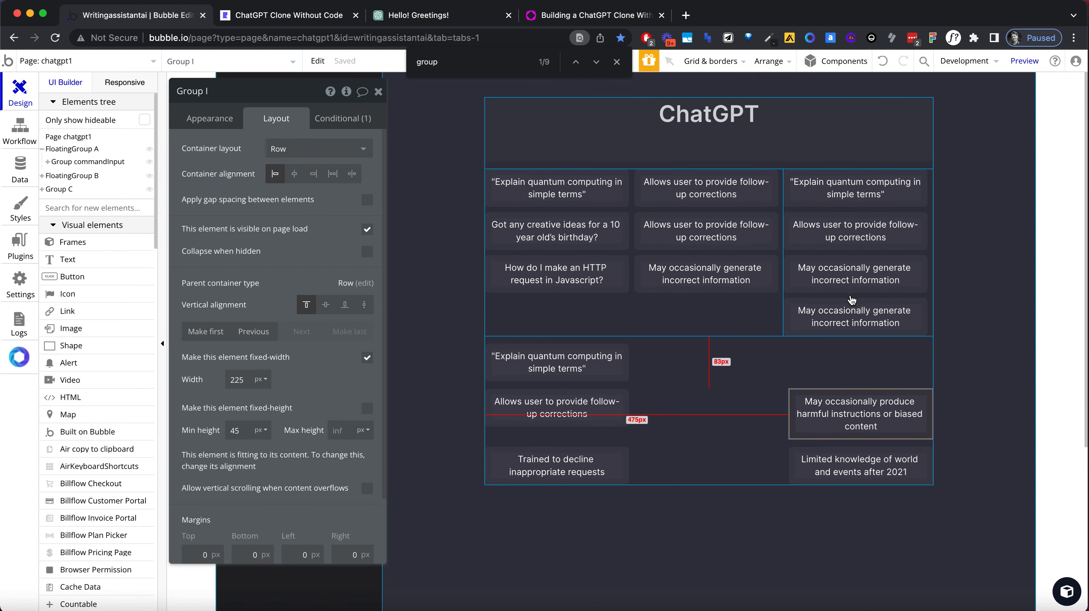
pyautogui.click(851, 297)
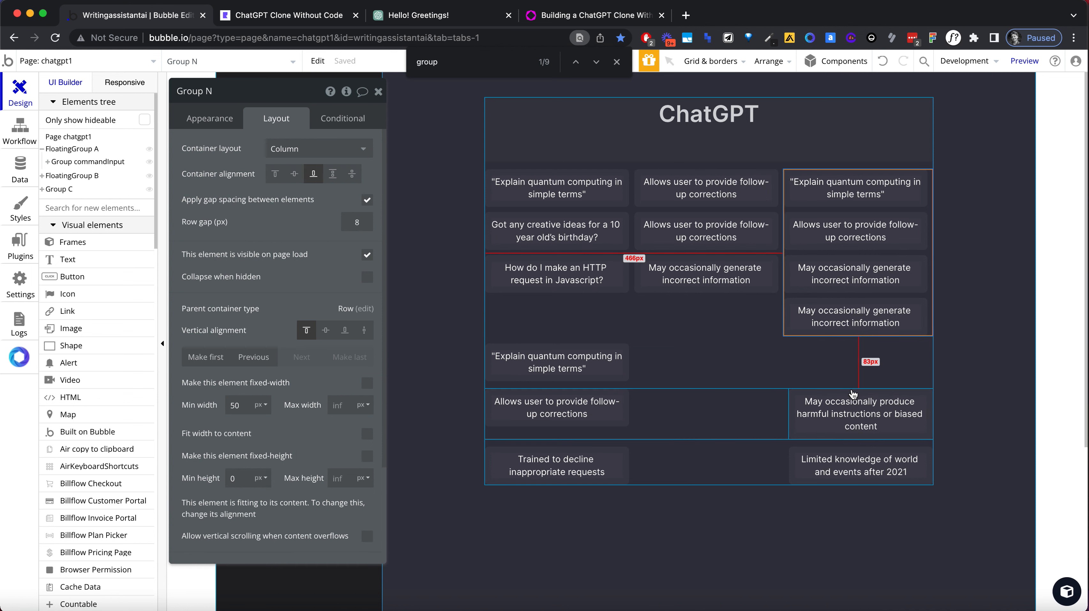
pyautogui.click(852, 409)
pyautogui.press('super+x')
pyautogui.click(842, 335)
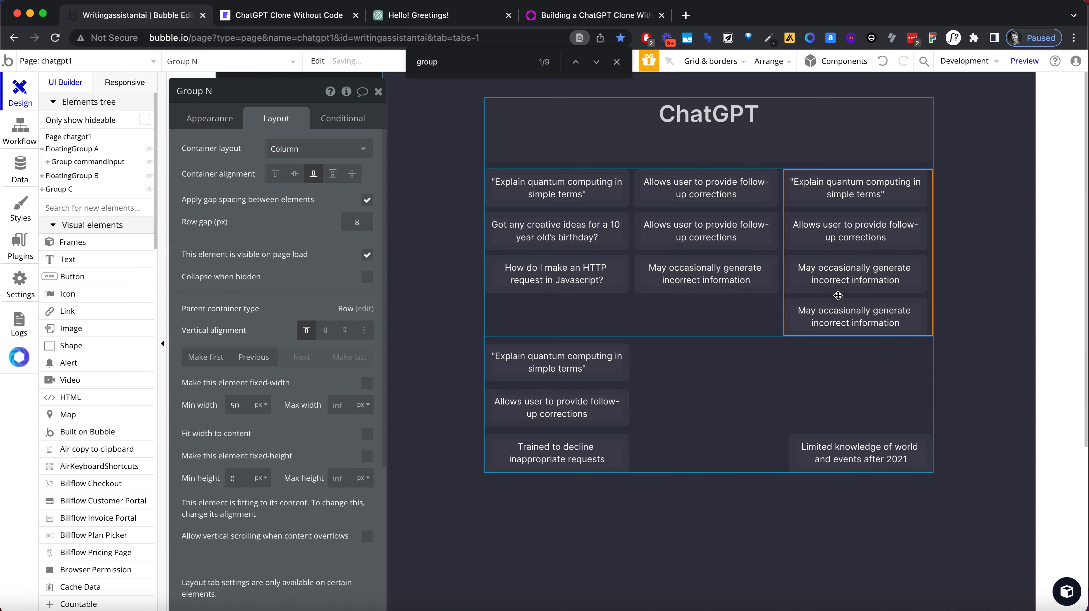
pyautogui.press('super+v')
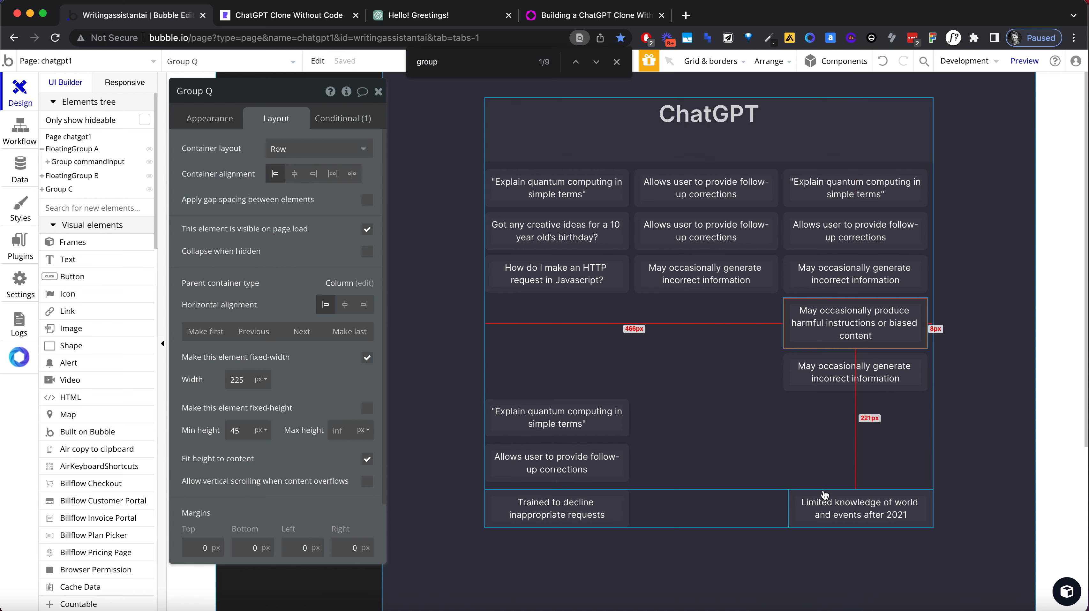
# Cut the "Limited knowledge of world and events after 2021" card from the old rows and paste it into the third column
pyautogui.click(824, 492)
pyautogui.press('super+x')
pyautogui.click(834, 348)
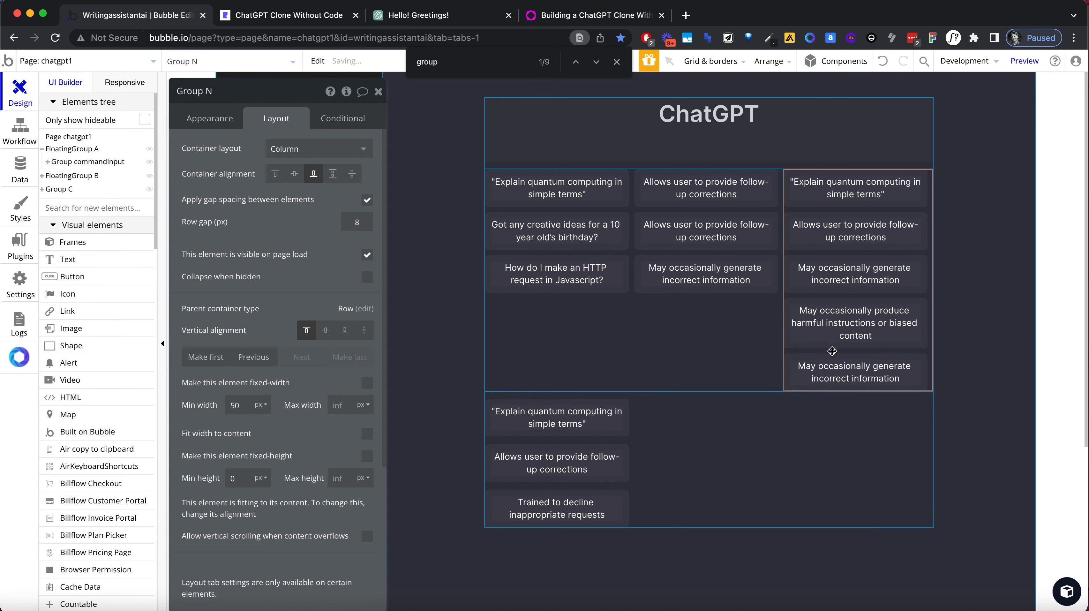
pyautogui.press('super+v')
# Delete the three leftover row groups below the three card columns, together with their remaining cards
pyautogui.click(675, 457)
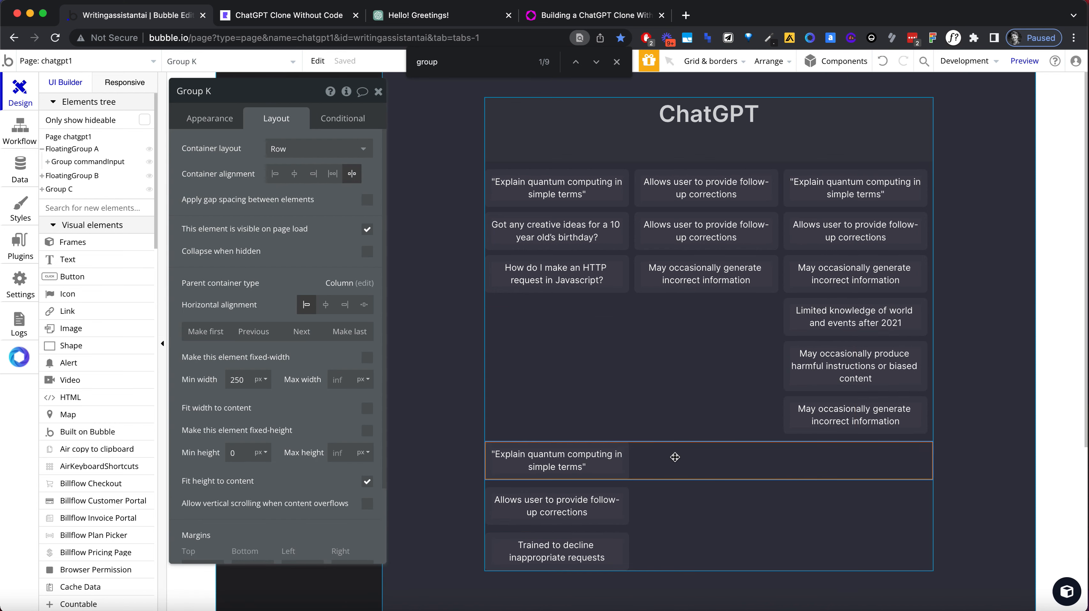
pyautogui.press('Delete')
pyautogui.click(681, 467)
pyautogui.press('Delete')
pyautogui.click(683, 466)
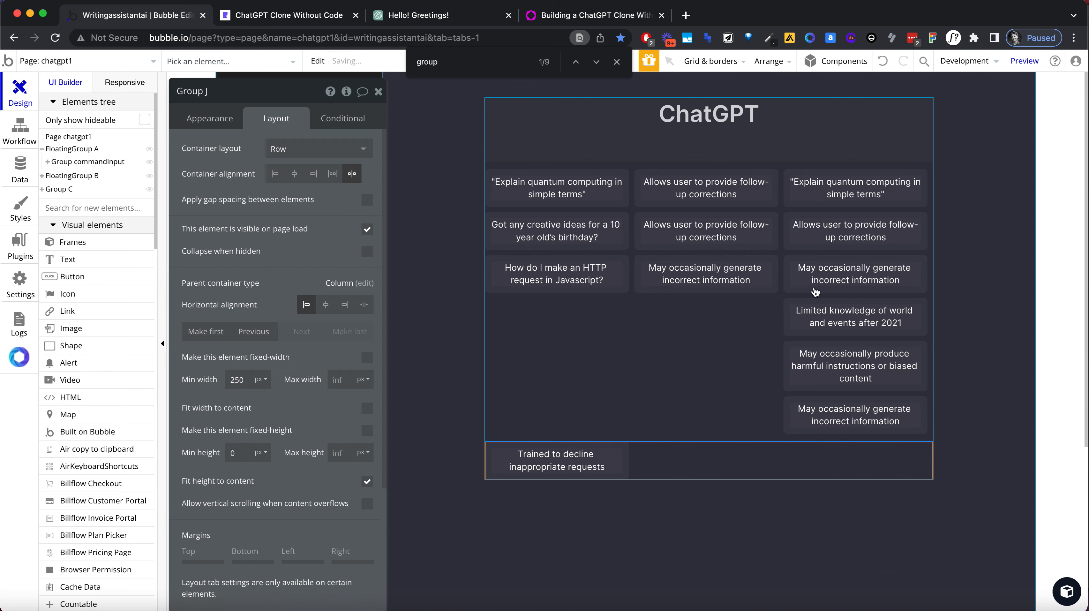
pyautogui.press('Delete')
# Delete the "Explain quantum computing in simple terms" and "Allows user to provide follow-up corrections" cards from the third column
pyautogui.click(897, 183)
pyautogui.press('Delete')
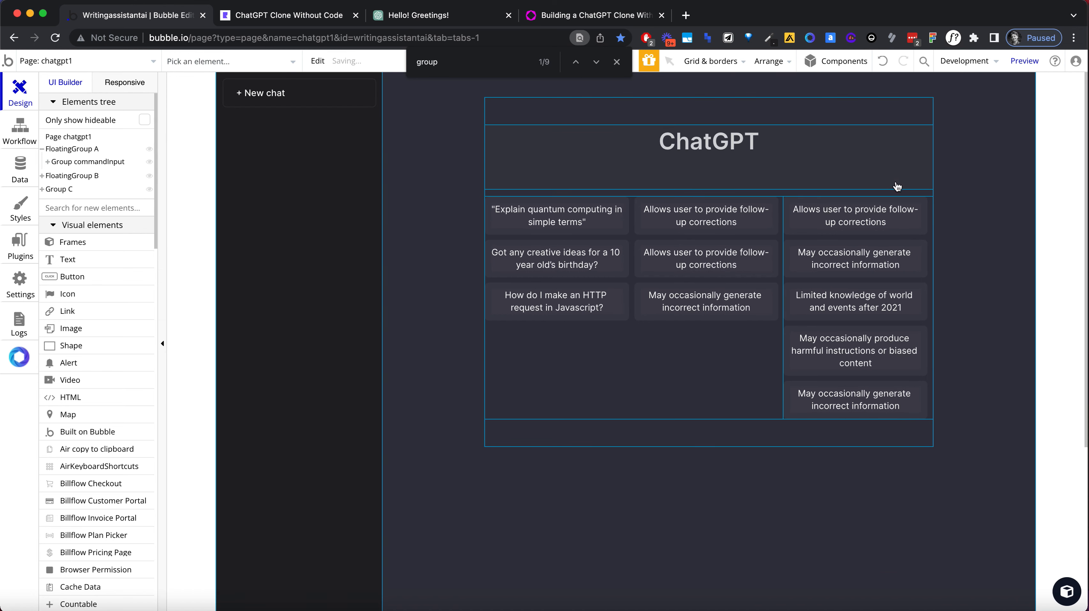
pyautogui.click(897, 212)
pyautogui.press('Delete')
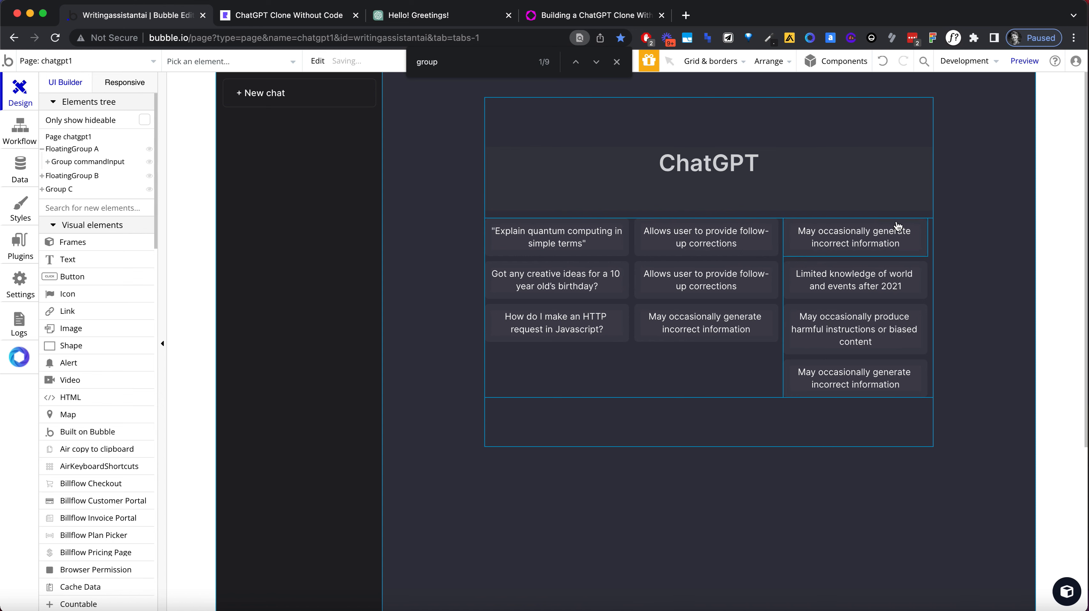
pyautogui.click(897, 222)
pyautogui.click(436, 18)
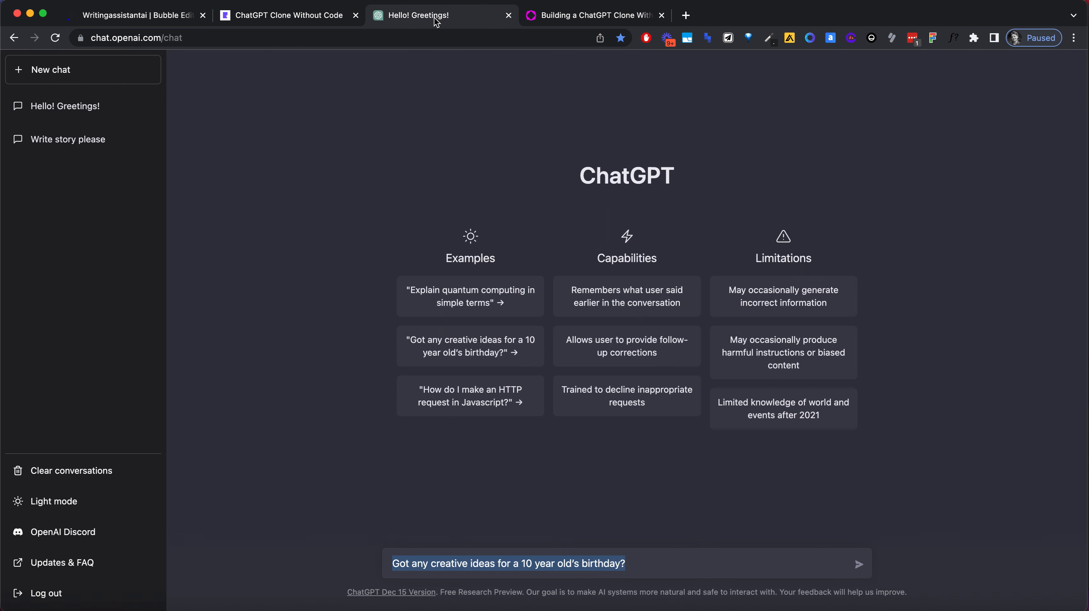
pyautogui.click(161, 16)
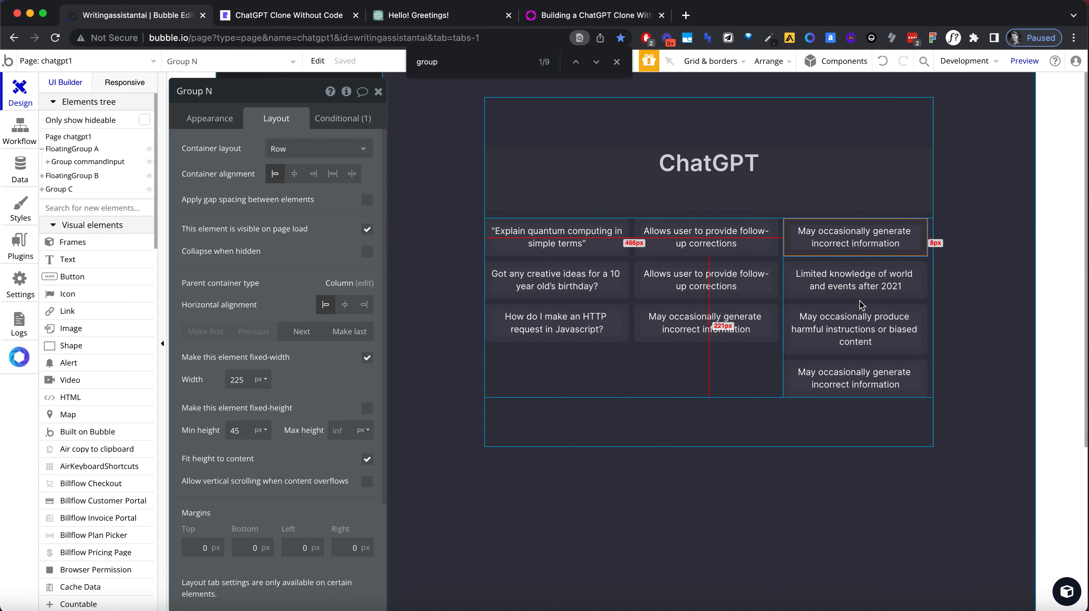
pyautogui.press('Delete')
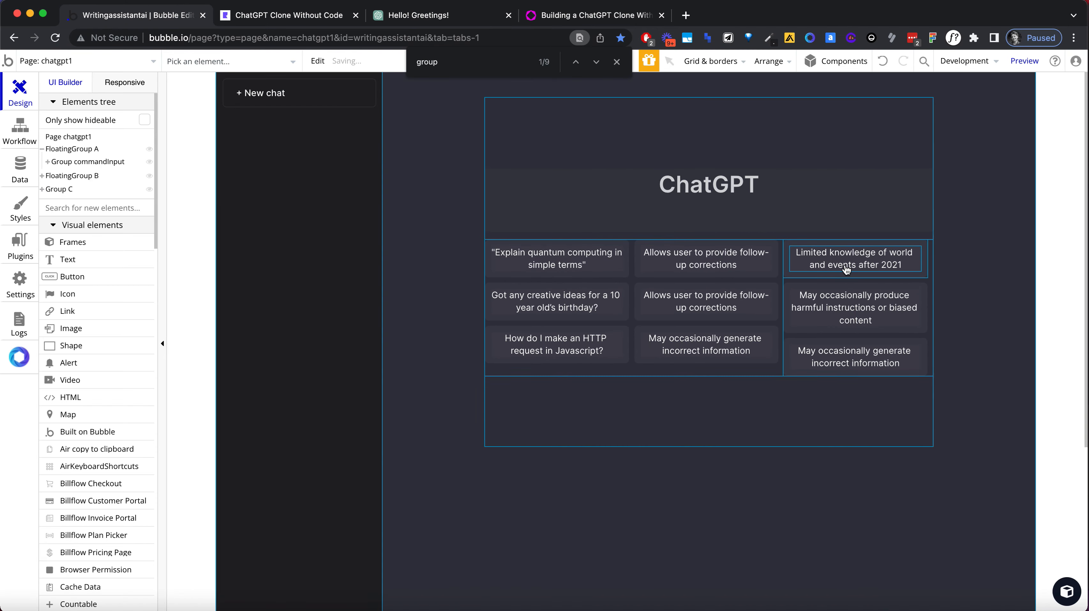
pyautogui.hotkey('ctrl', 'z')
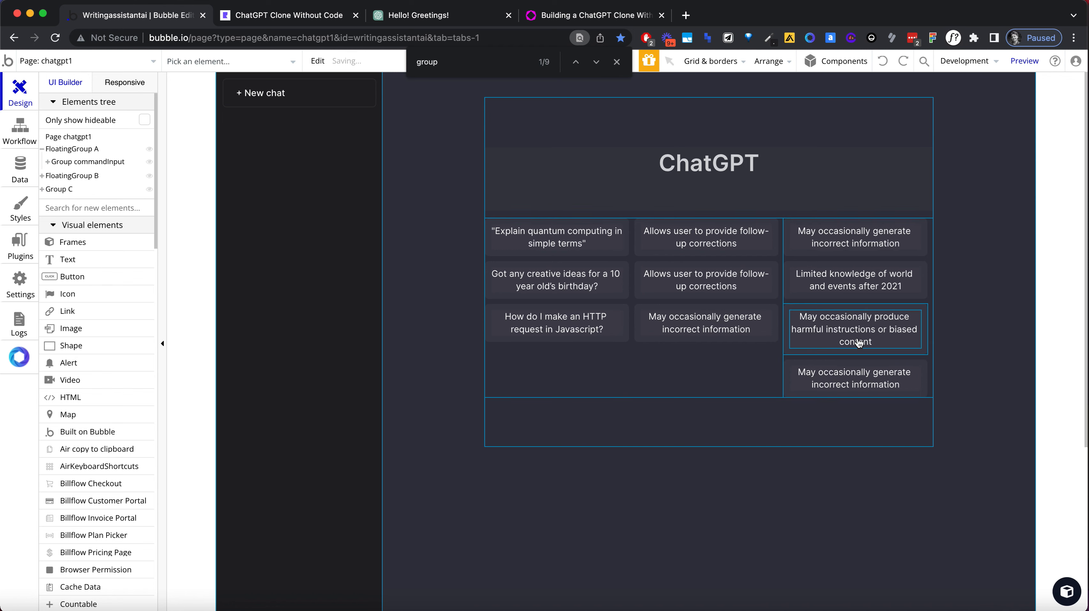
# Make the "Limited knowledge" card last in the third column and delete the duplicate "May occasionally generate incorrect information" card above it
pyautogui.click(804, 264)
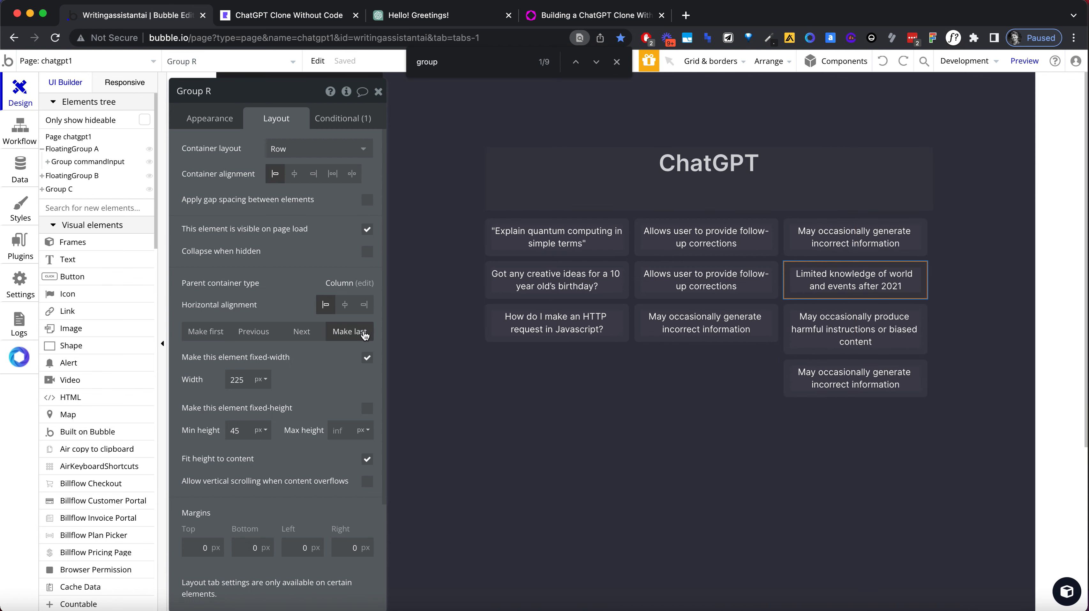
pyautogui.click(347, 335)
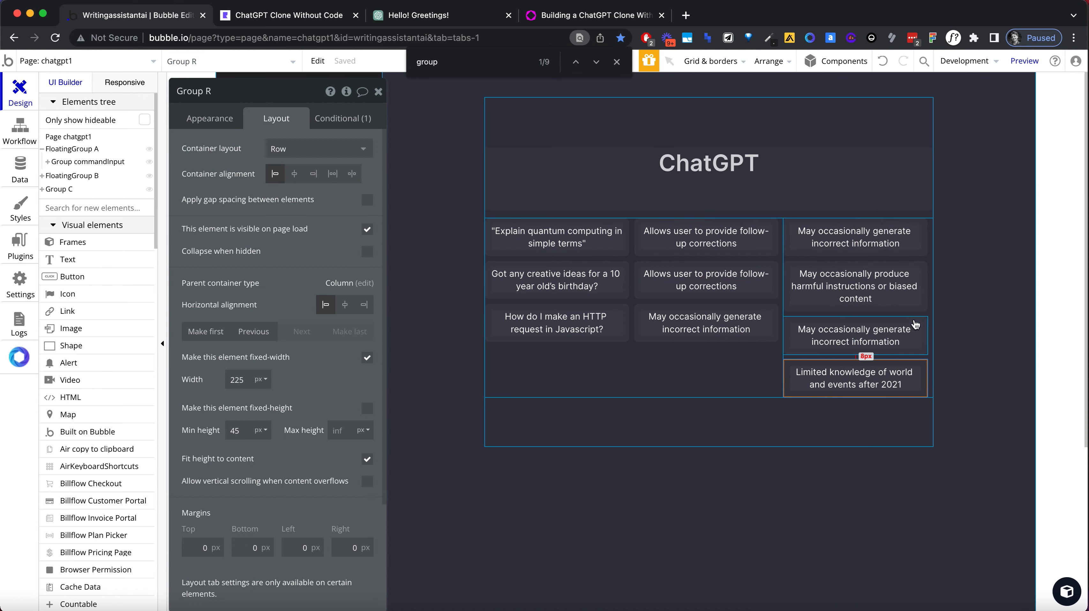
pyautogui.click(915, 321)
pyautogui.press('Delete')
pyautogui.click(985, 314)
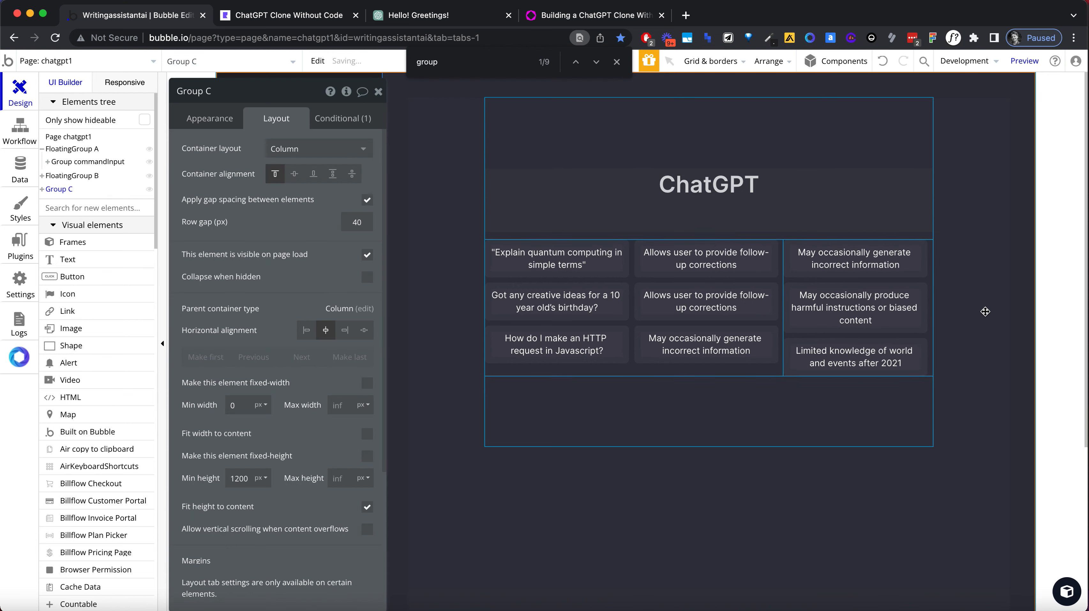
pyautogui.click(378, 91)
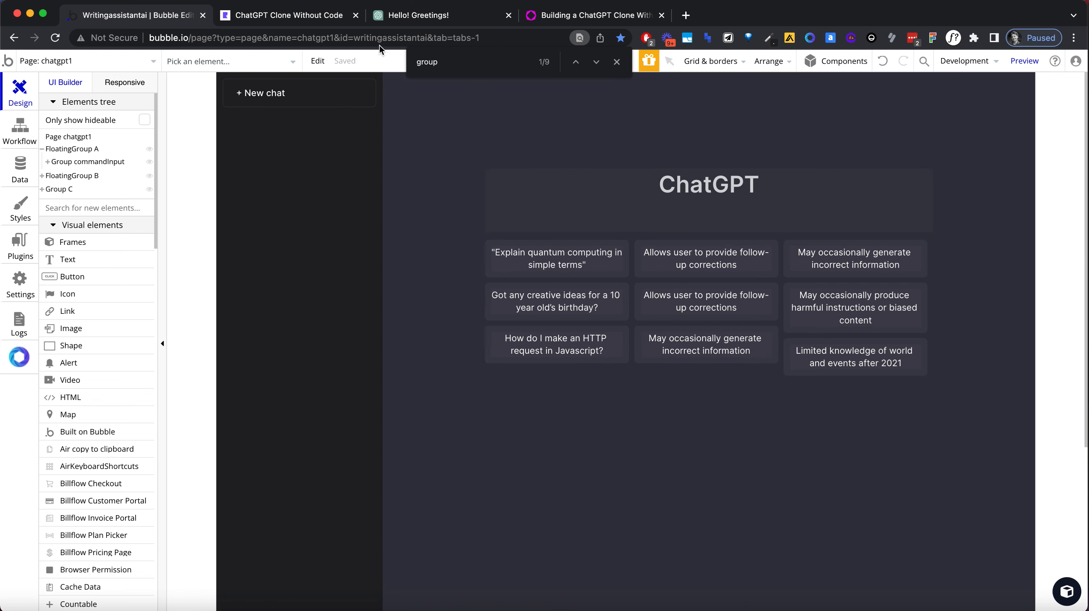
# Replace the second column's first card text with "Remembers what user said earlier in the conversation", copied from the ChatGPT page
pyautogui.click(395, 19)
pyautogui.tripleClick(640, 292)
pyautogui.press('super+c')
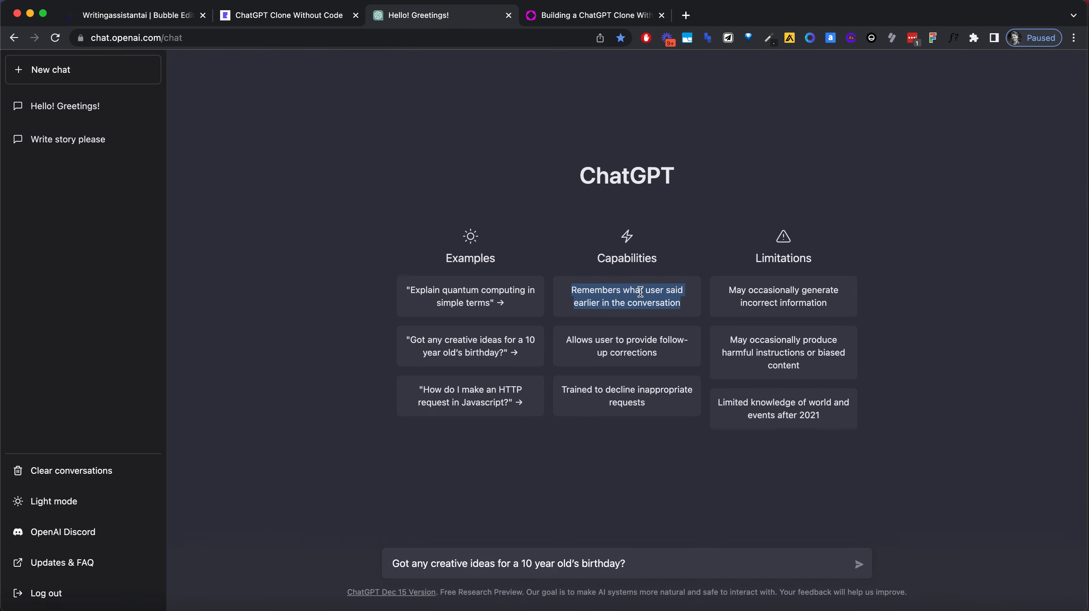
pyautogui.click(186, 22)
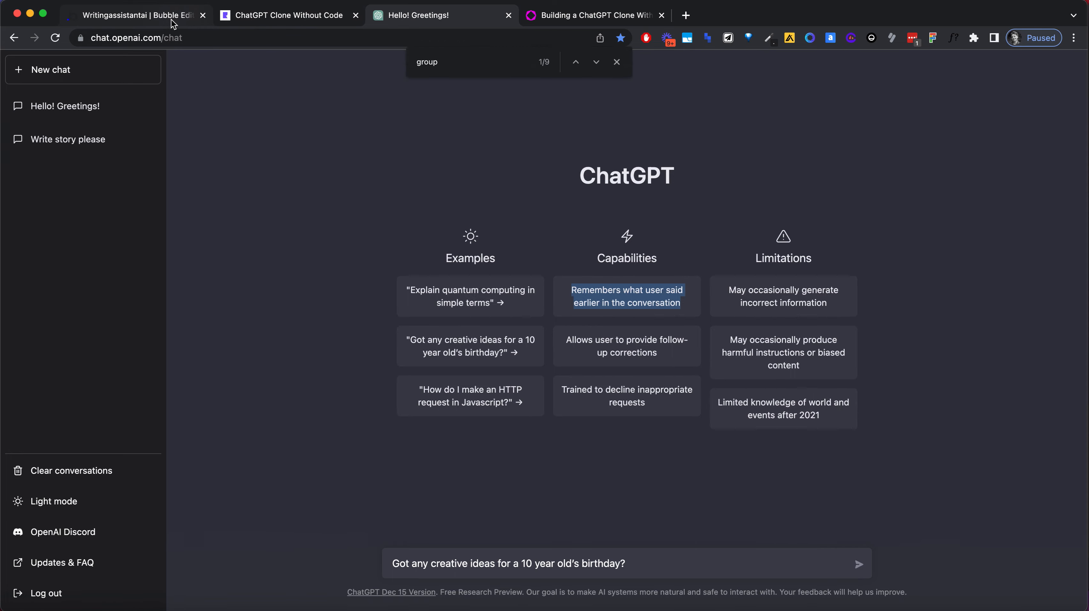
pyautogui.doubleClick(701, 261)
pyautogui.press('super+v')
# Replace the second column's last card text with "Trained to decline inappropriate requests", copied from the ChatGPT page
pyautogui.click(414, 17)
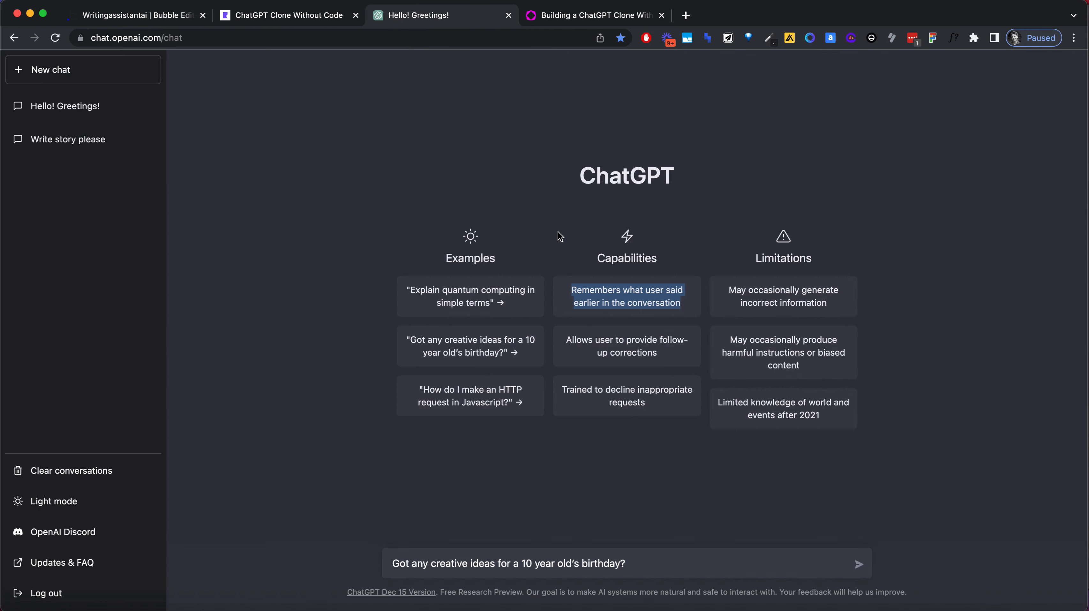
pyautogui.tripleClick(631, 346)
pyautogui.click(184, 15)
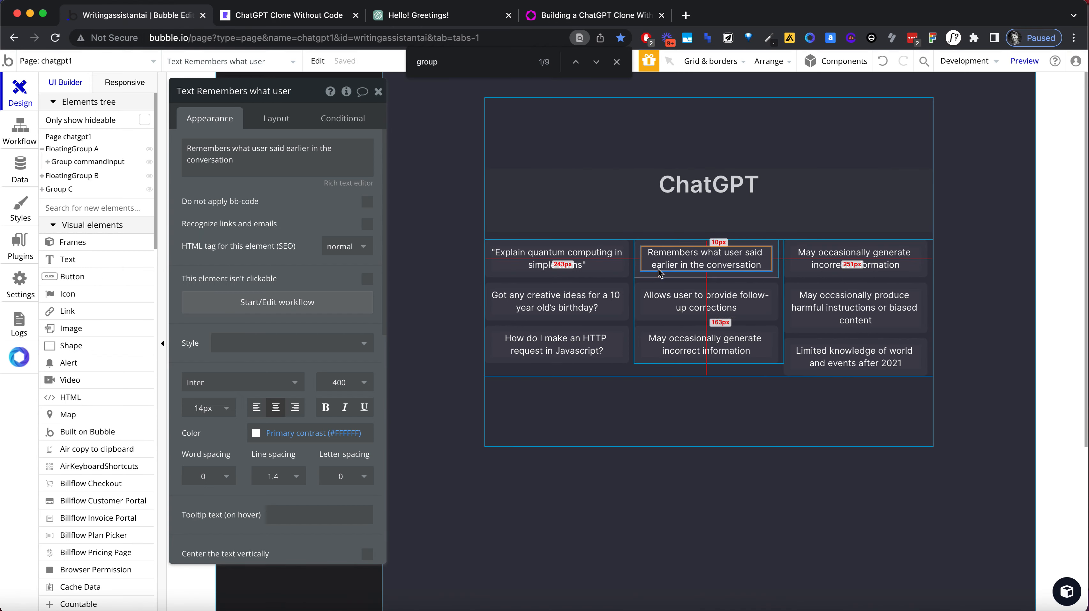
pyautogui.click(425, 15)
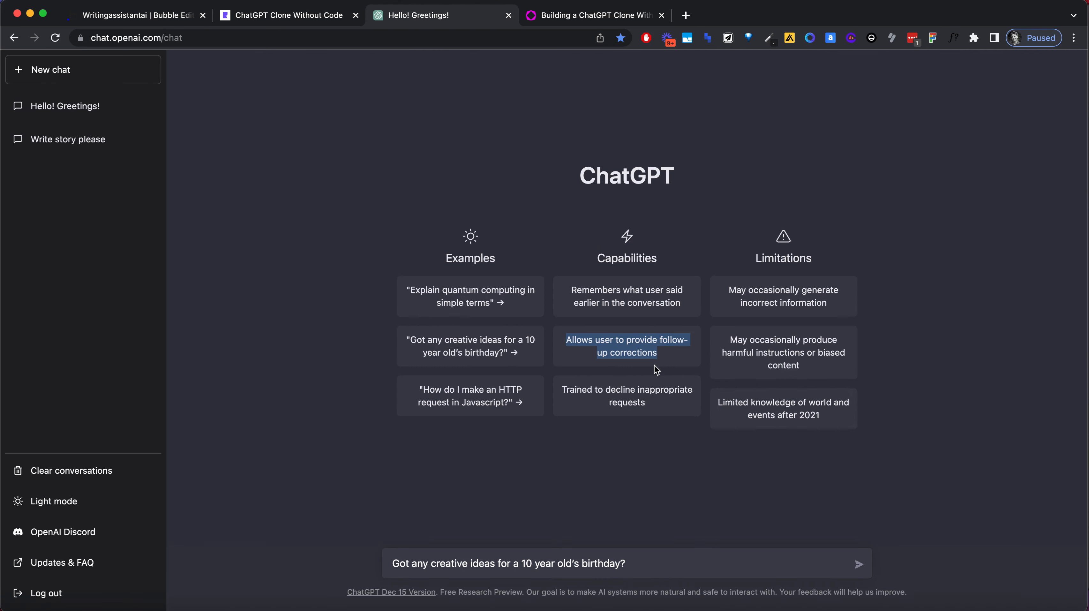
pyautogui.tripleClick(627, 396)
pyautogui.press('super+c')
pyautogui.click(140, 15)
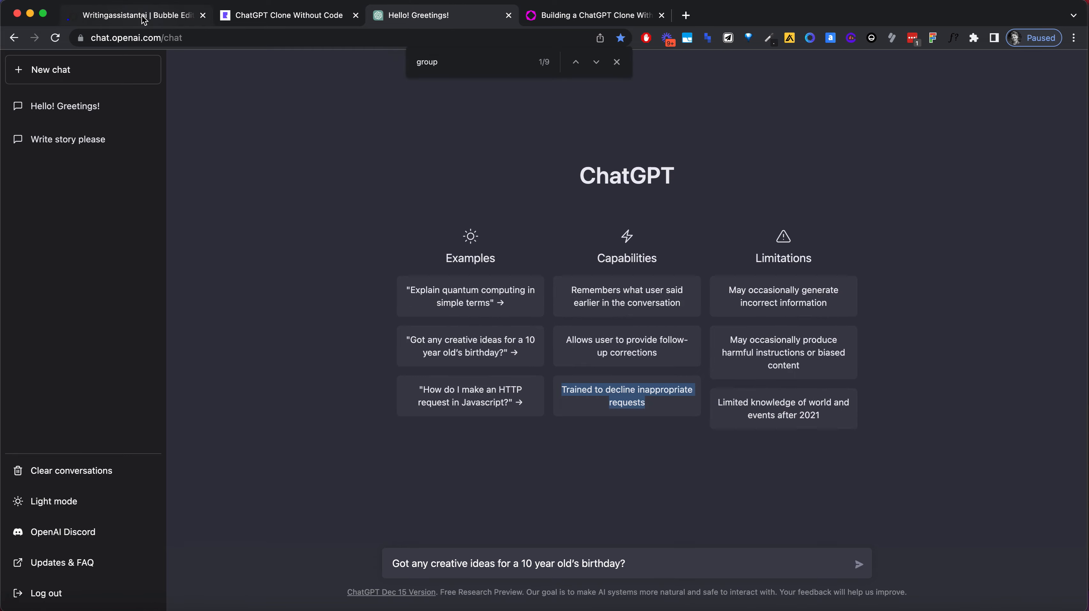
pyautogui.click(686, 339)
pyautogui.press('super+v')
pyautogui.click(380, 91)
pyautogui.click(549, 137)
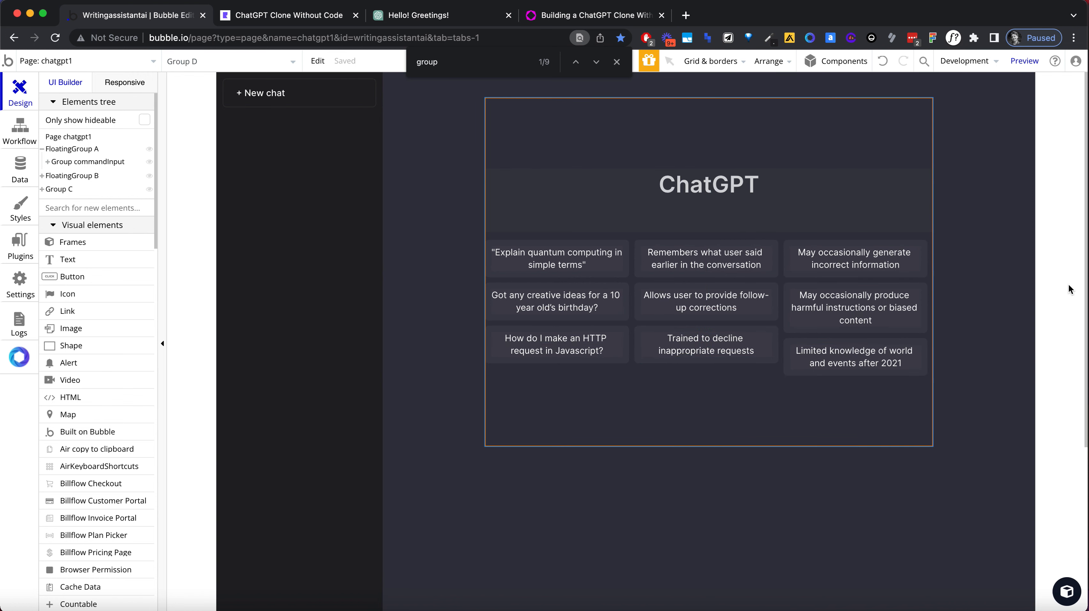
# Inspect the font, weight, size and colour of the "Examples" heading on the ChatGPT page with WhatFont
pyautogui.click(475, 19)
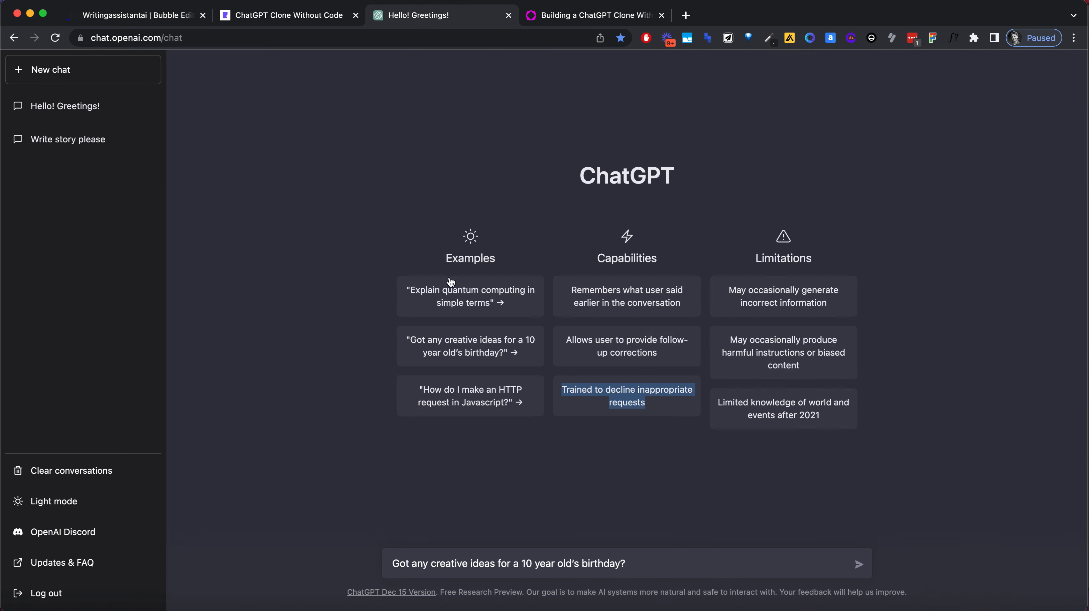
pyautogui.doubleClick(459, 253)
pyautogui.click(472, 241)
pyautogui.doubleClick(475, 253)
pyautogui.click(469, 231)
pyautogui.click(690, 228)
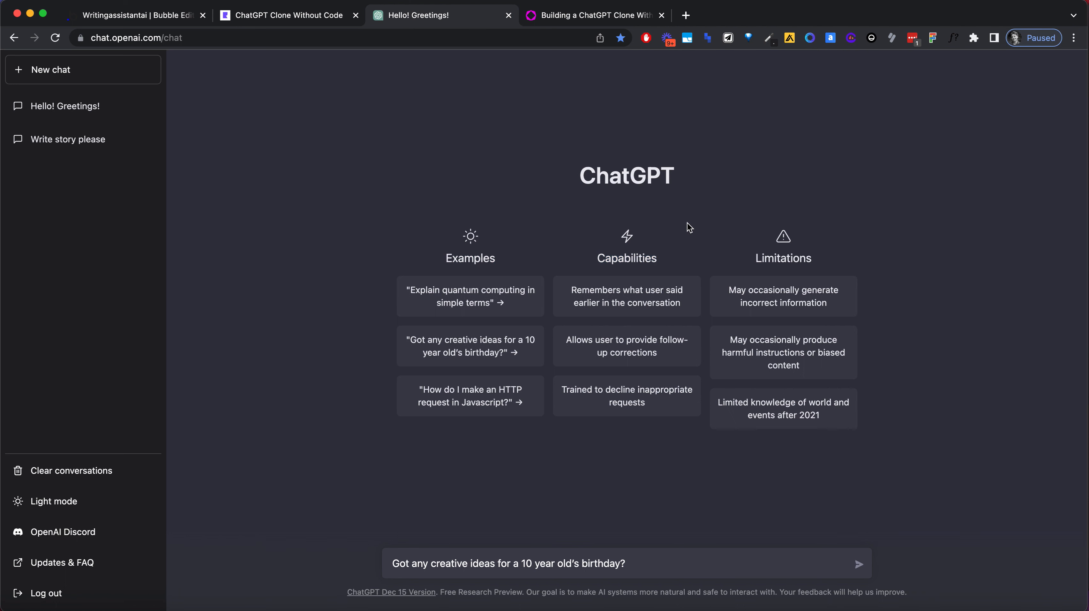
pyautogui.doubleClick(643, 259)
pyautogui.click(712, 134)
pyautogui.click(954, 39)
pyautogui.click(477, 261)
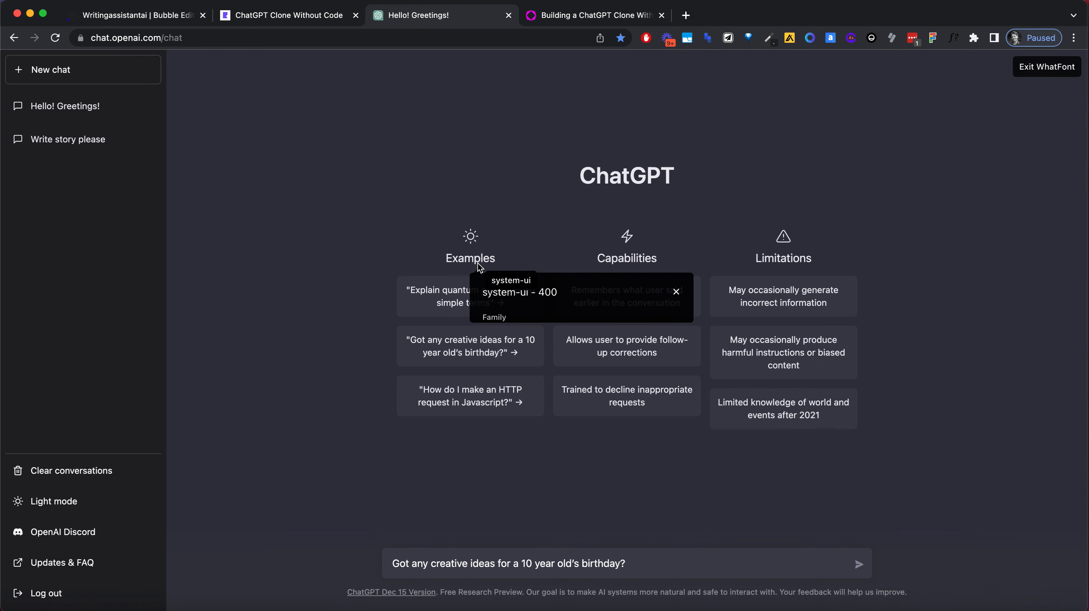
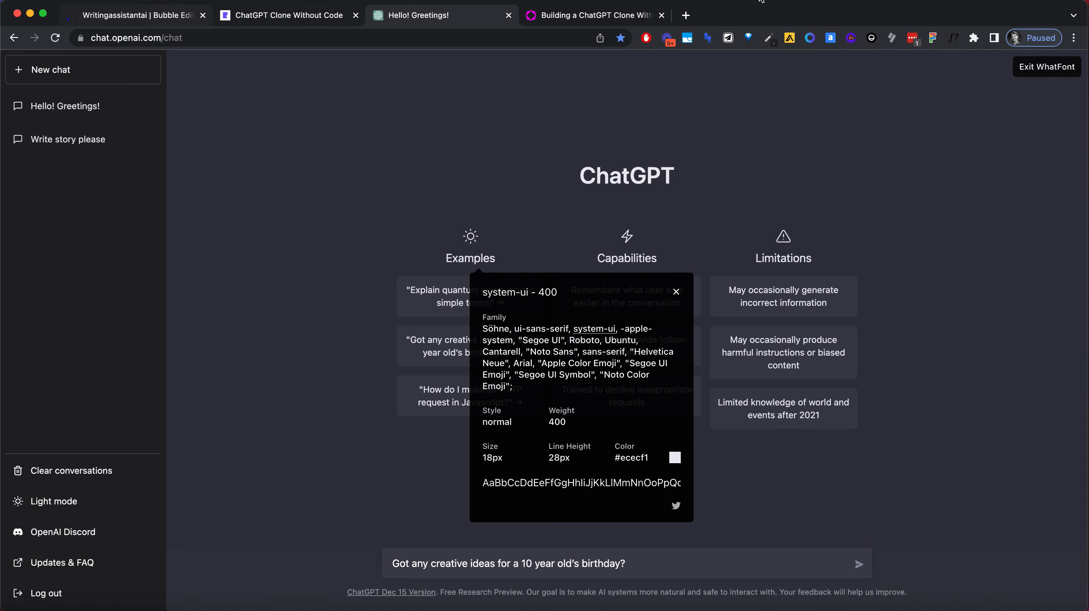
pyautogui.click(1047, 67)
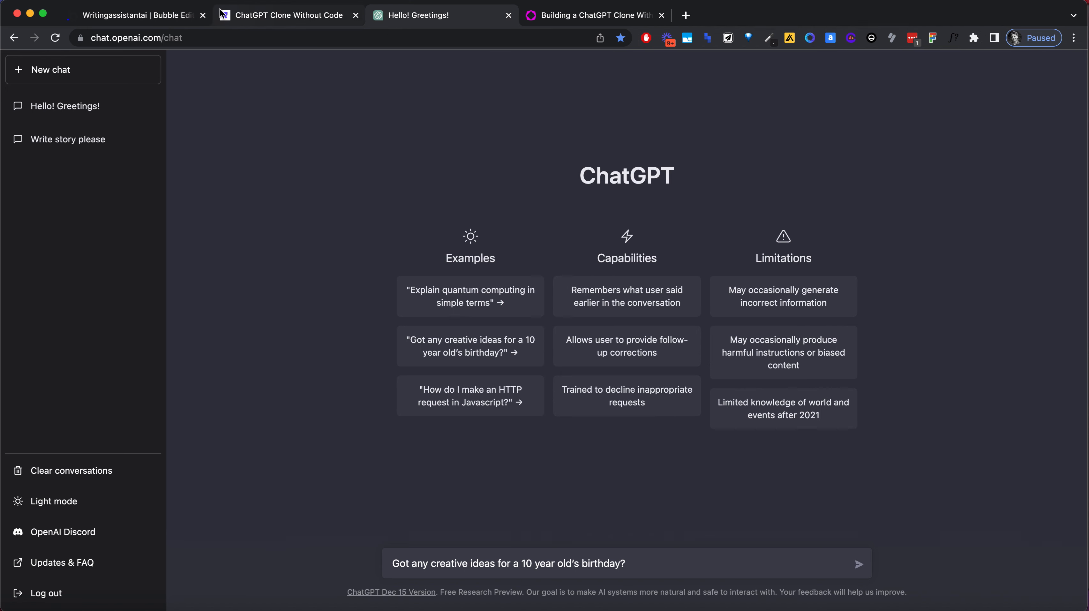
# Switch back to the Bubble editor and duplicate the "Explain quantum computing in simple terms" card within the first column
pyautogui.click(169, 17)
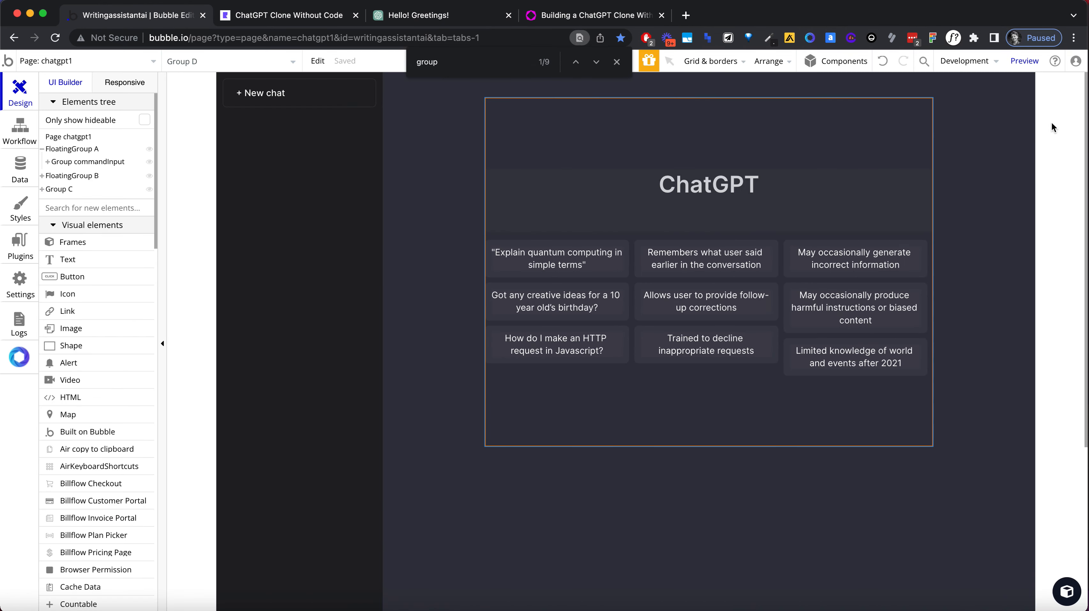
pyautogui.scroll(-5, 759, 255)
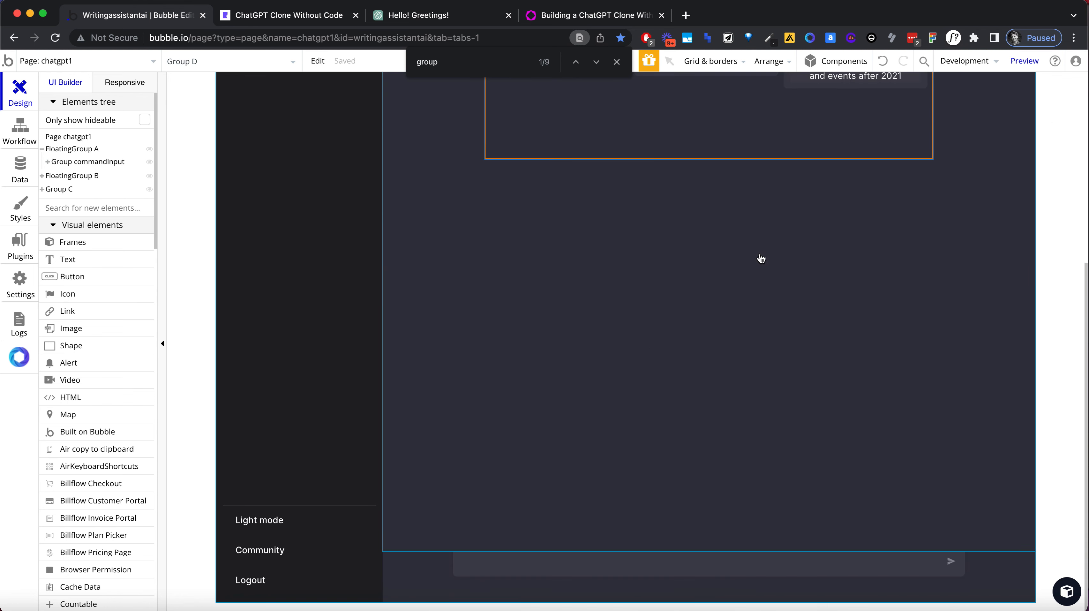
pyautogui.scroll(5, 770, 214)
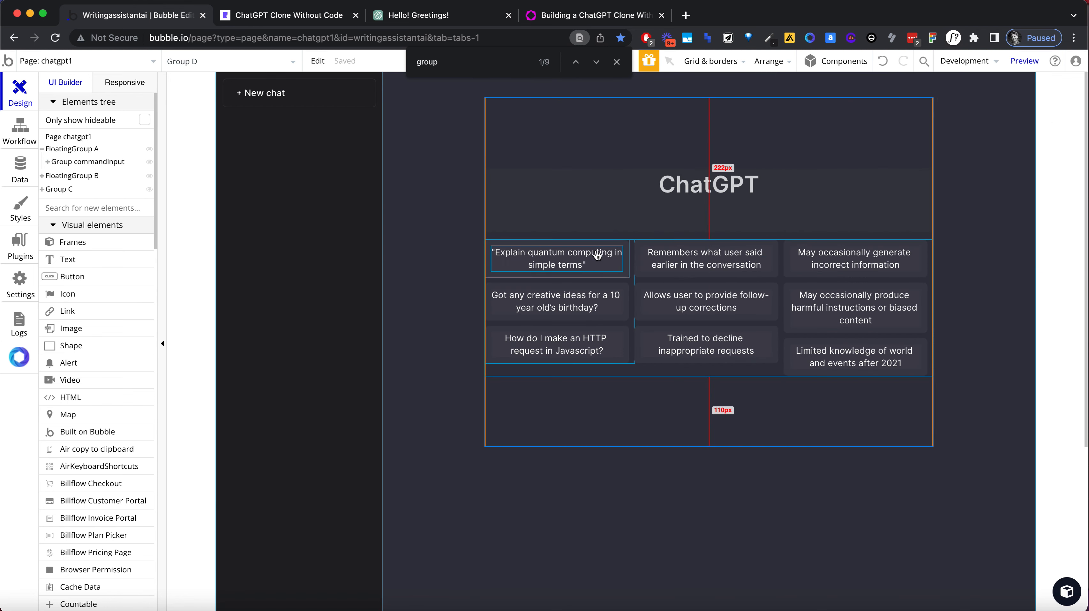
pyautogui.click(600, 243)
pyautogui.press('super+v')
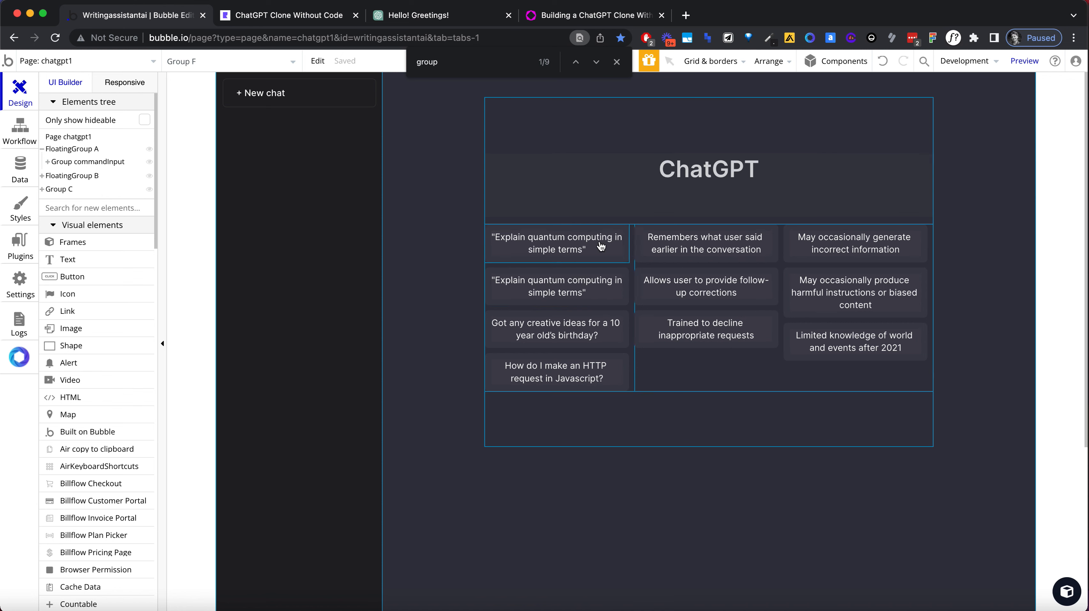
# Change the first column's top card text to "Examples" and set its font size to 18
pyautogui.click(597, 242)
pyautogui.doubleClick(598, 247)
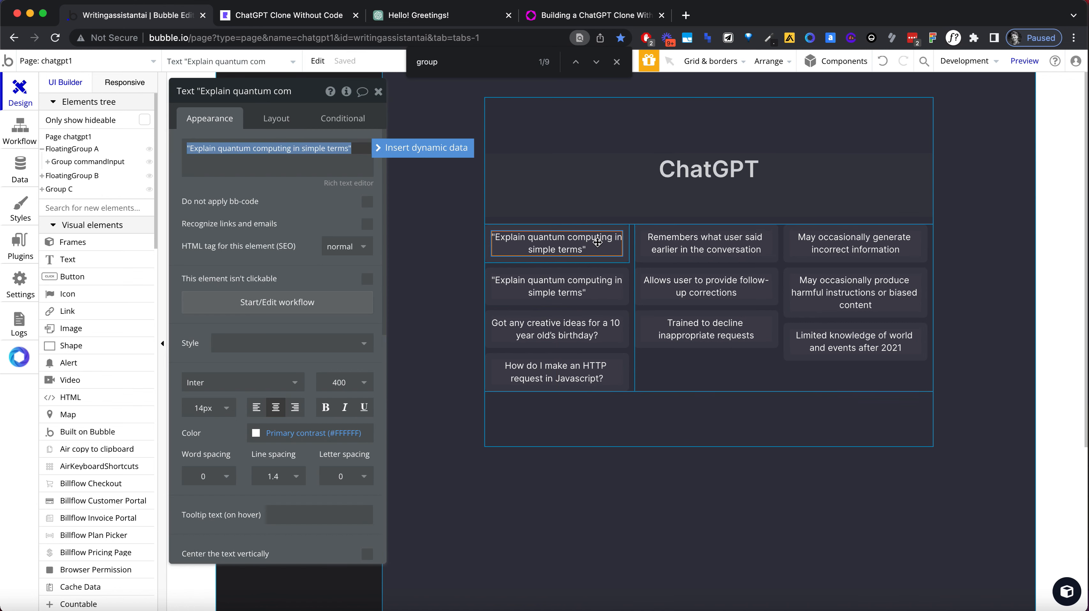
pyautogui.click(218, 413)
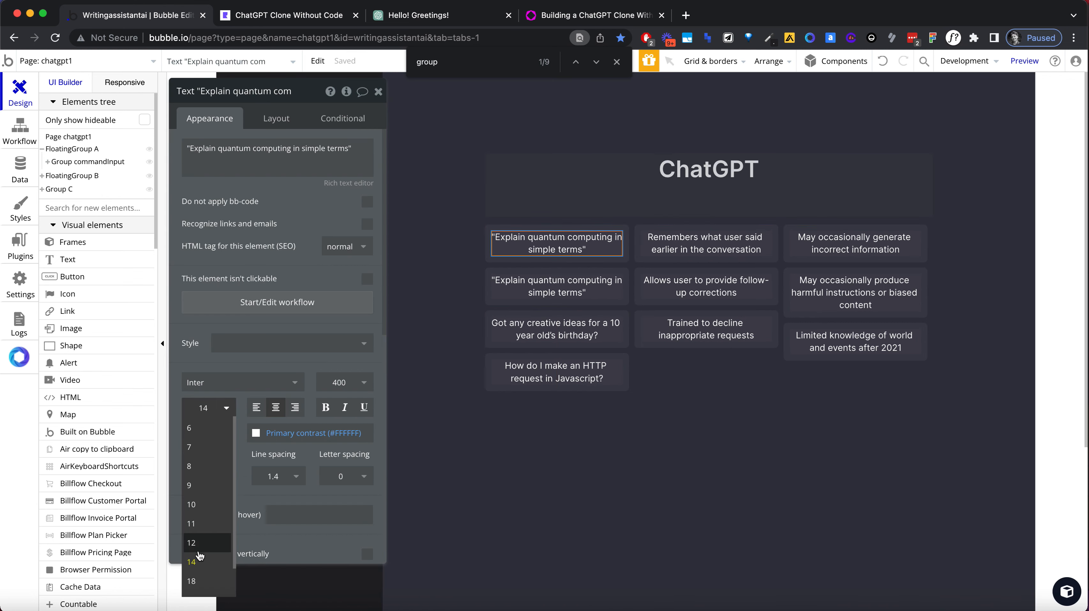
pyautogui.click(193, 579)
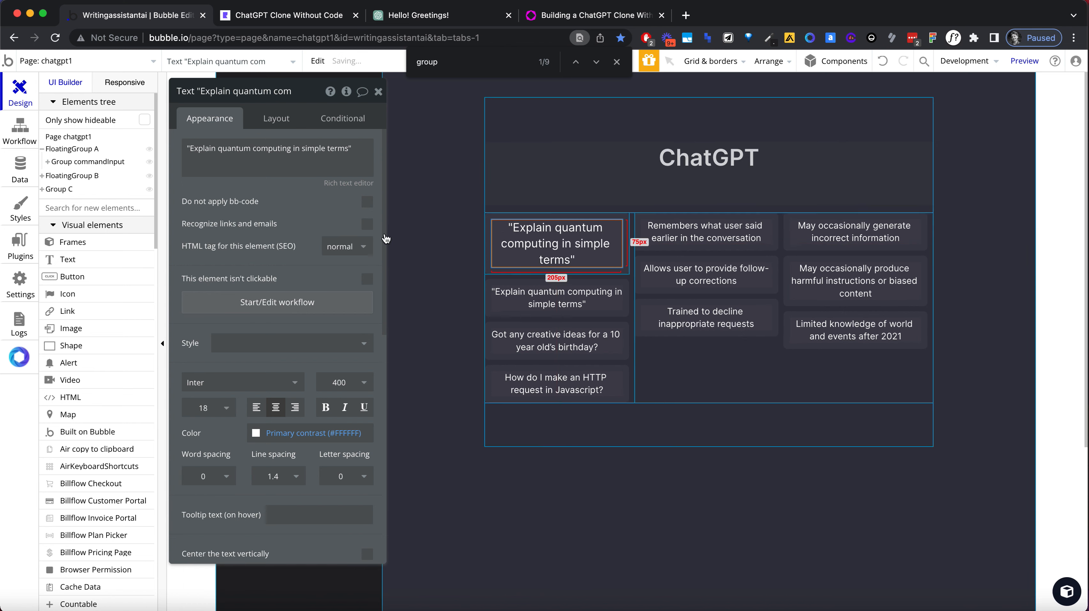
pyautogui.click(278, 157)
pyautogui.hotkey('ctrl', 'a')
pyautogui.write('E')
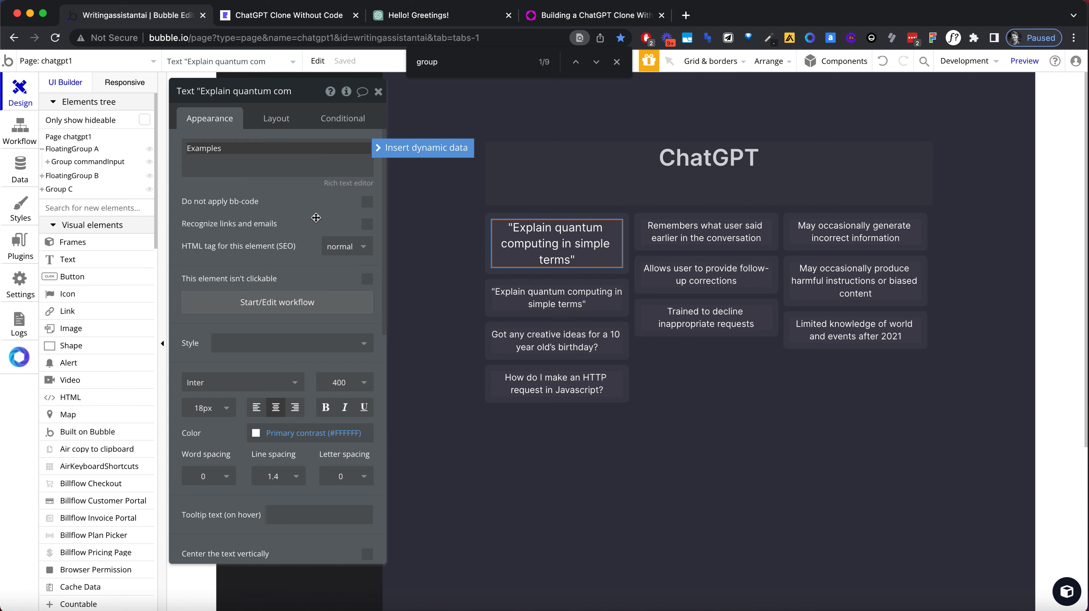
pyautogui.click(318, 102)
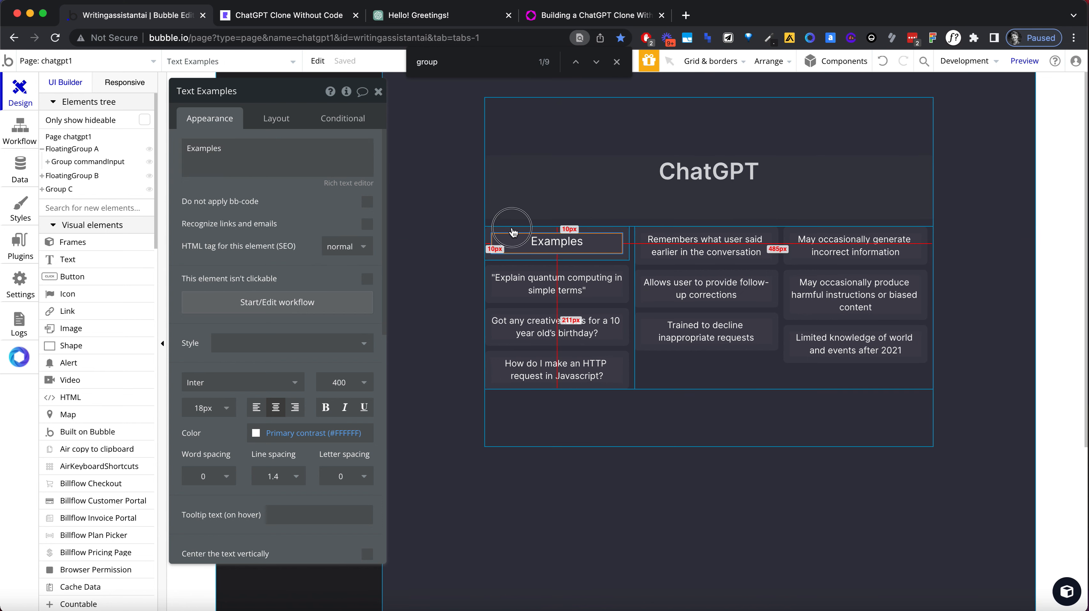
# Set the background style of the group around the "Examples" heading to None and compare it with the ChatGPT page
pyautogui.click(488, 240)
pyautogui.click(343, 118)
pyautogui.click(342, 138)
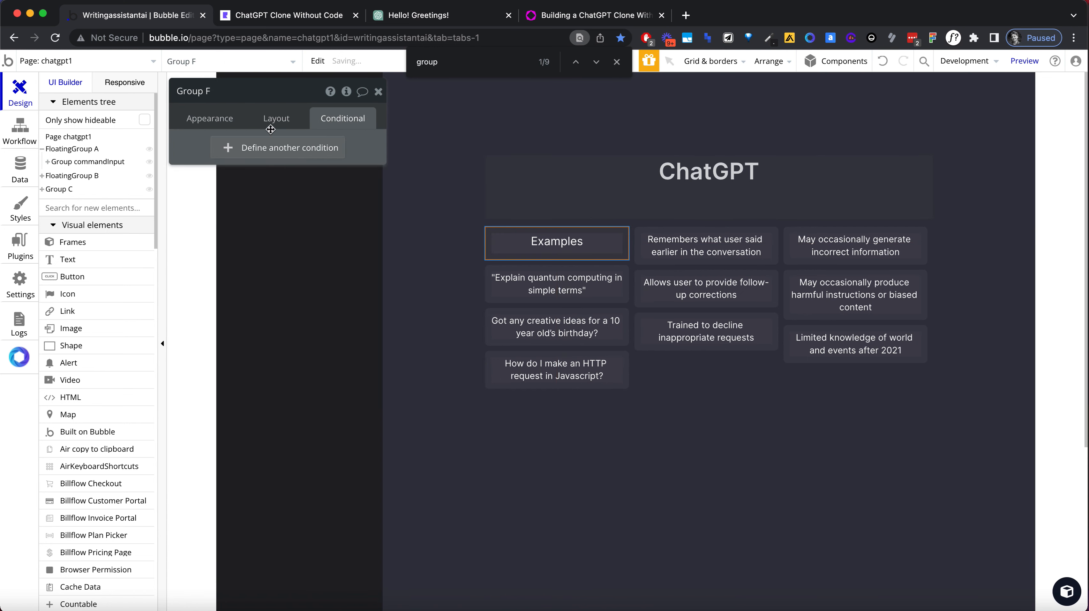
pyautogui.click(210, 118)
pyautogui.click(284, 309)
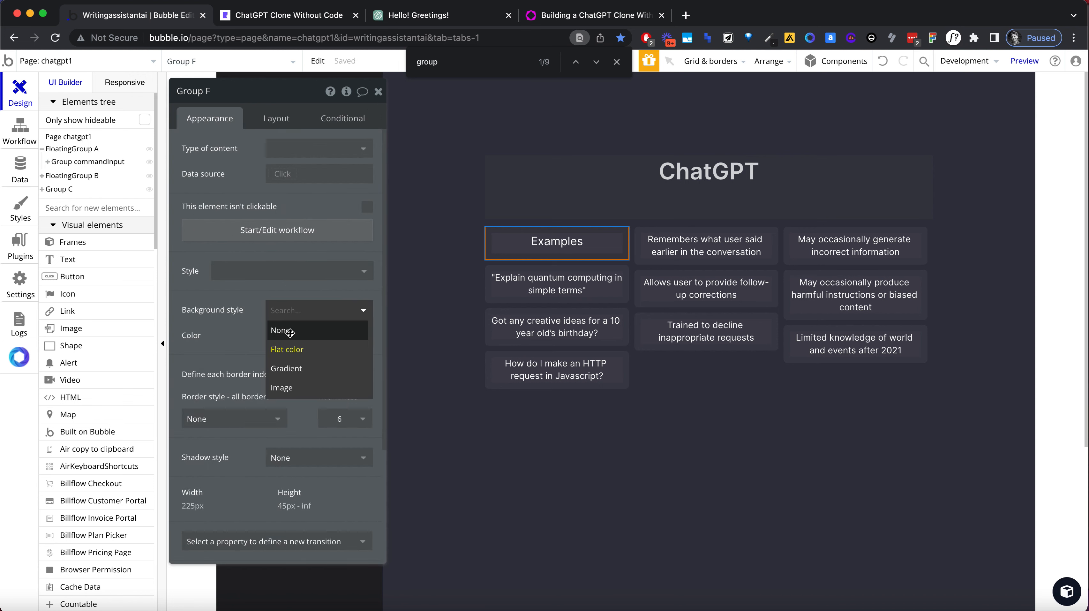
pyautogui.click(291, 331)
pyautogui.click(396, 18)
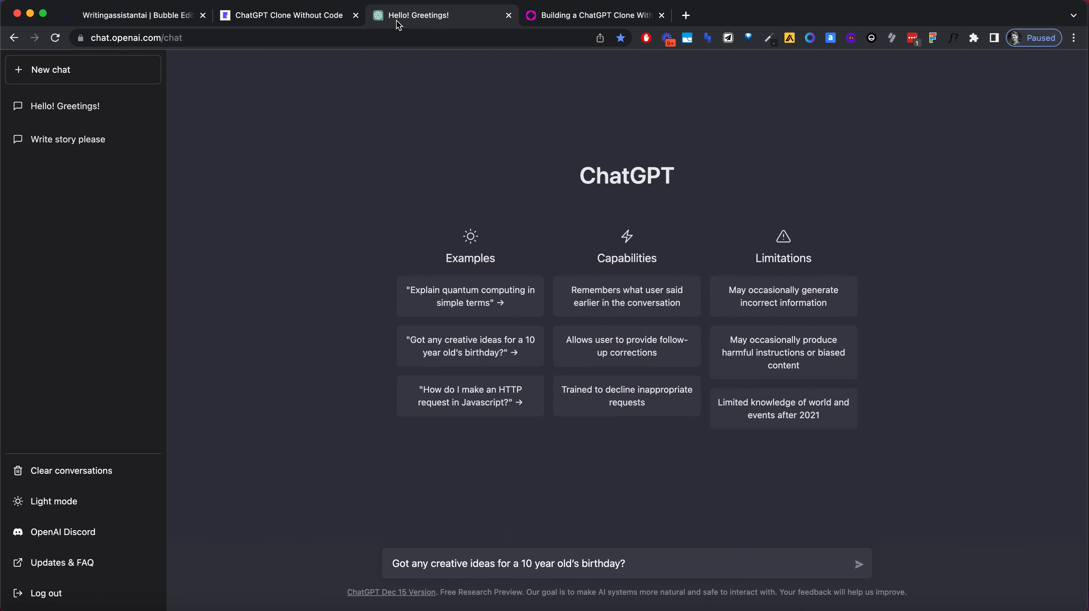
pyautogui.click(164, 19)
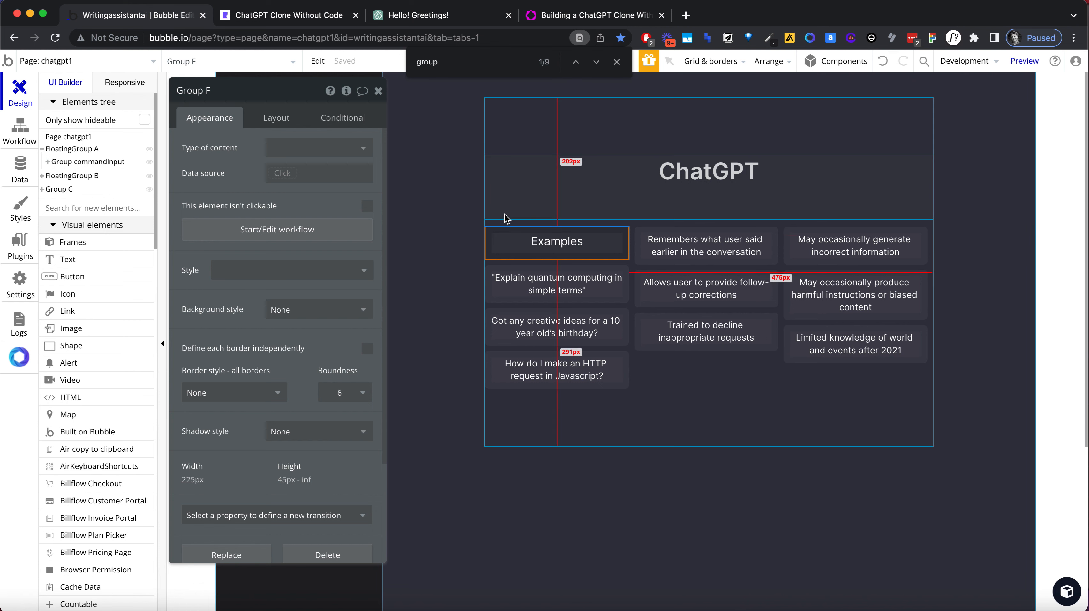
# Copy the send icon from the message input bar and paste it into the "Examples" heading group
pyautogui.scroll(-7, 883, 457)
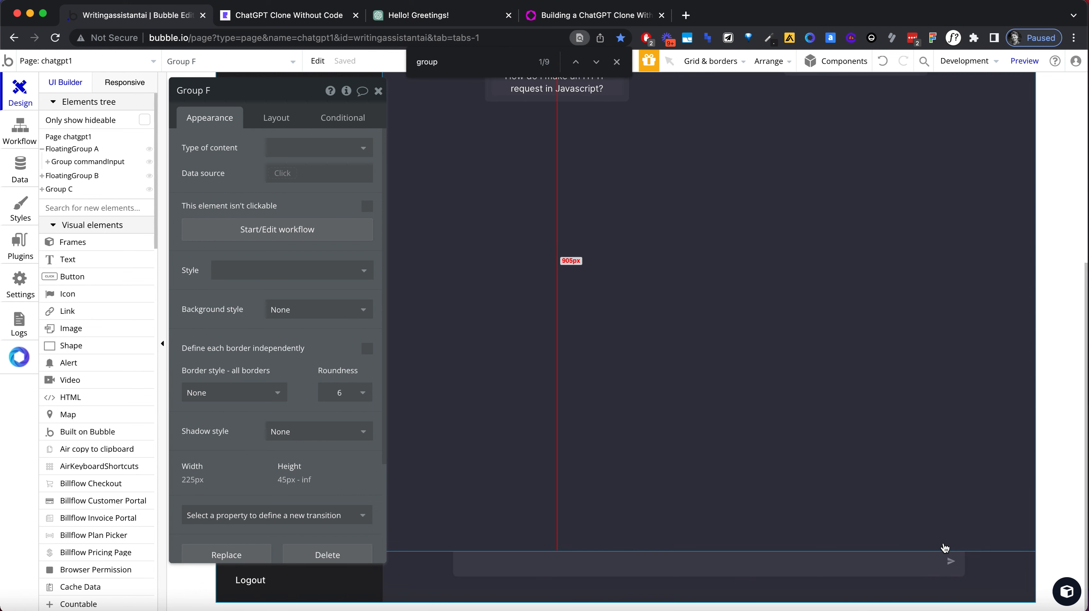
pyautogui.click(951, 565)
pyautogui.scroll(6, 936, 539)
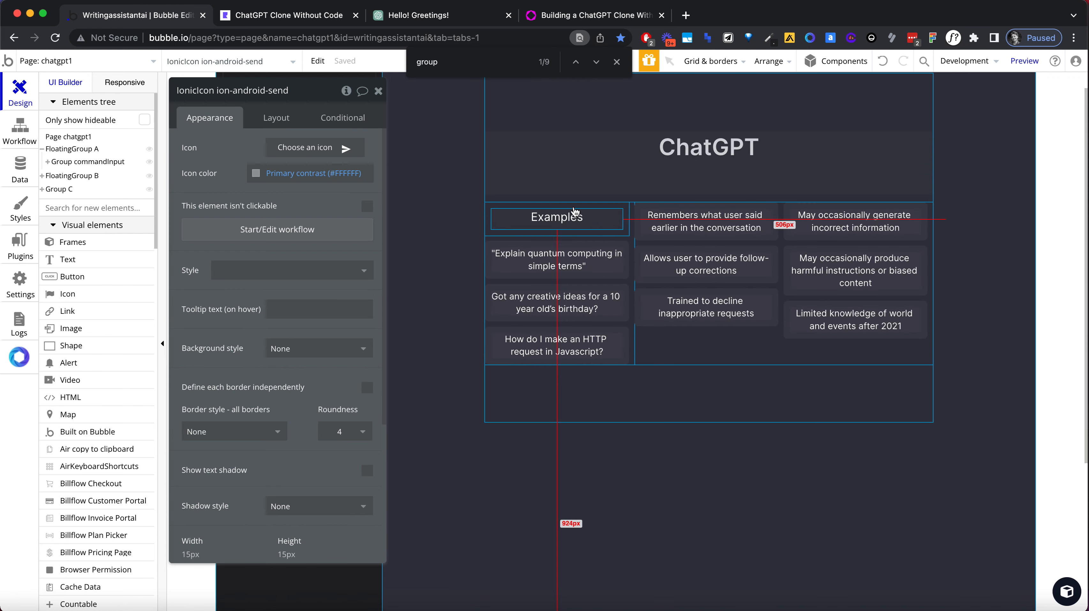
pyautogui.click(617, 219)
pyautogui.hotkey('ctrl', 'v')
# Change the container layout of the "Examples" heading group to Column
pyautogui.click(275, 118)
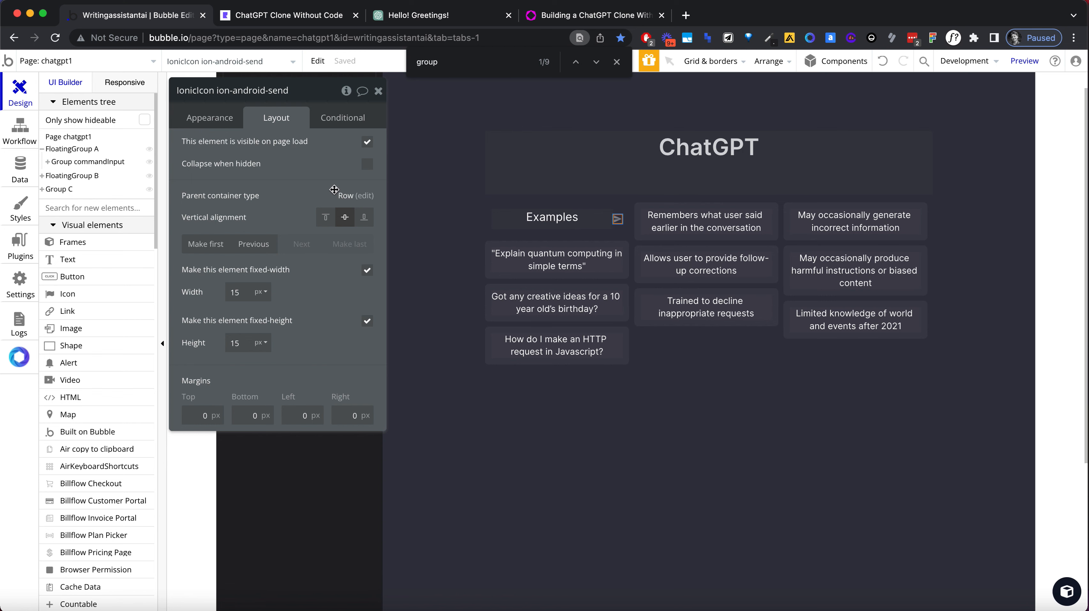
pyautogui.click(363, 196)
pyautogui.click(285, 151)
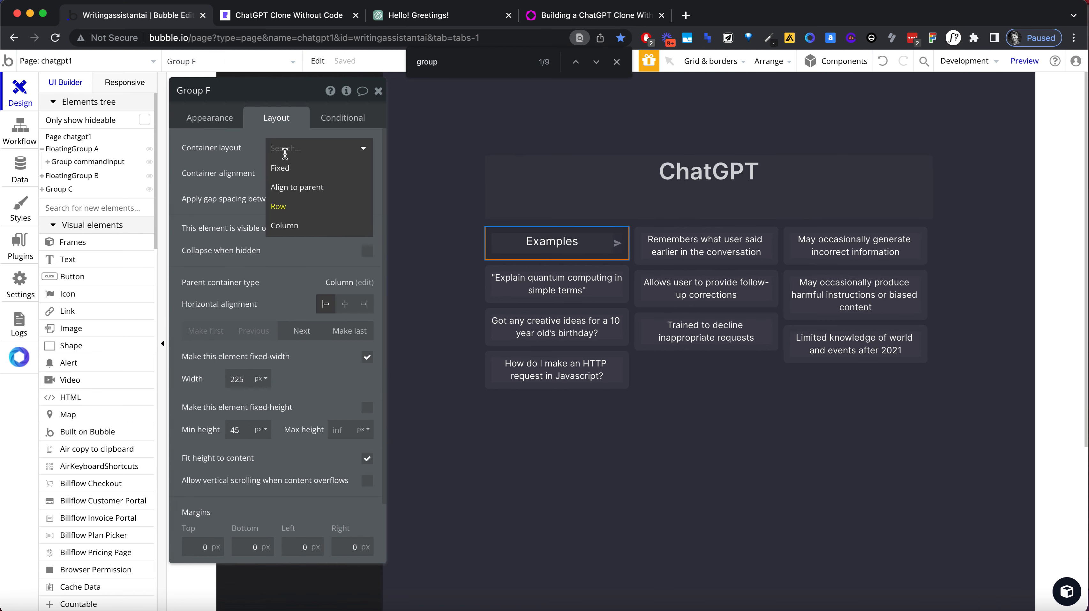
pyautogui.click(291, 225)
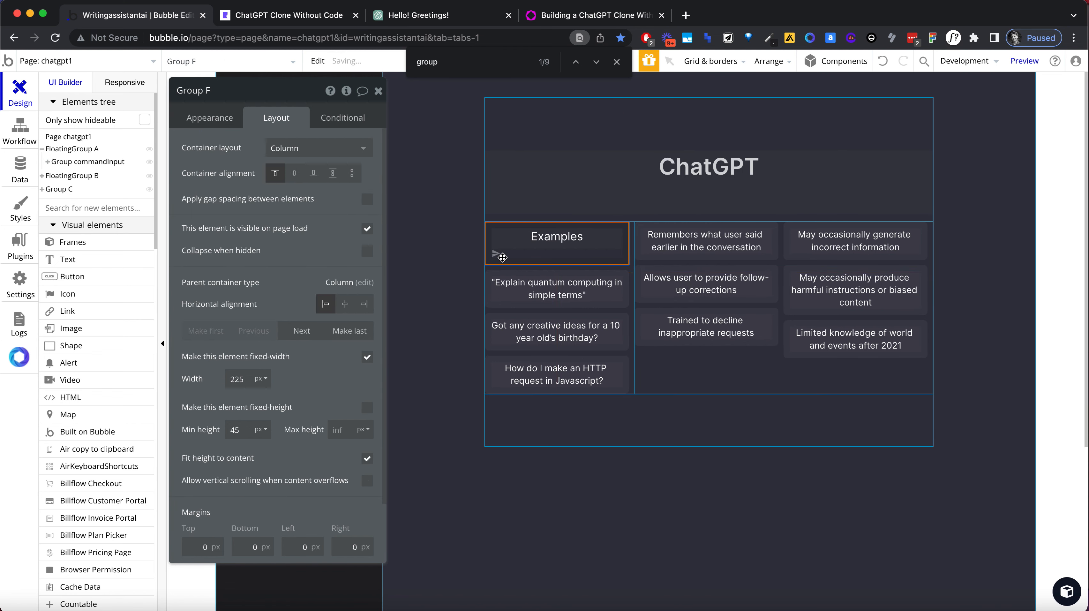
# Move the send icon above the "Examples" text and centre it horizontally in its group
pyautogui.click(502, 257)
pyautogui.click(216, 245)
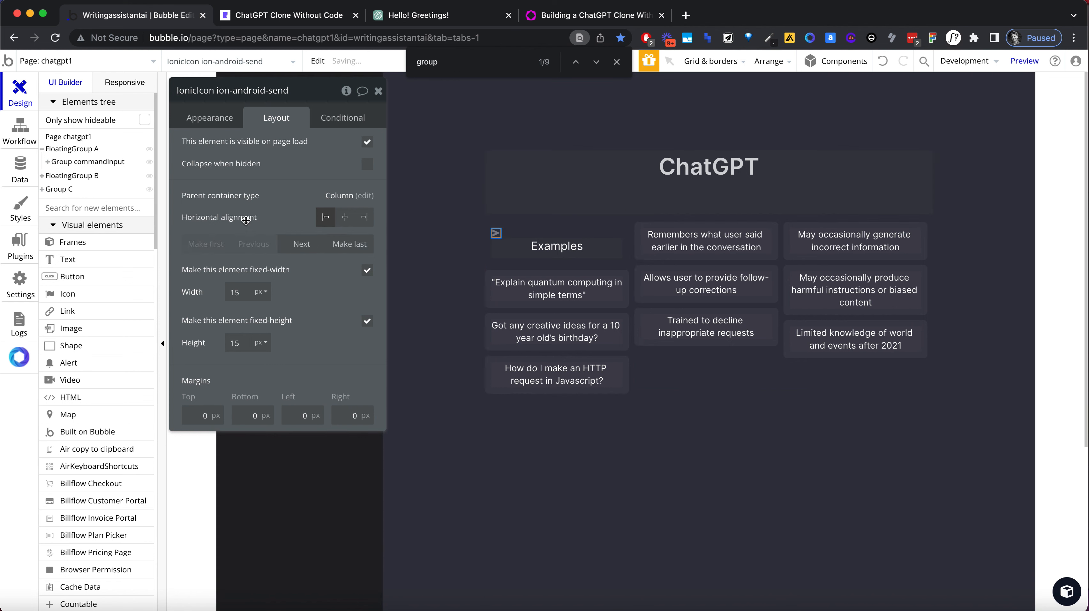
pyautogui.click(346, 219)
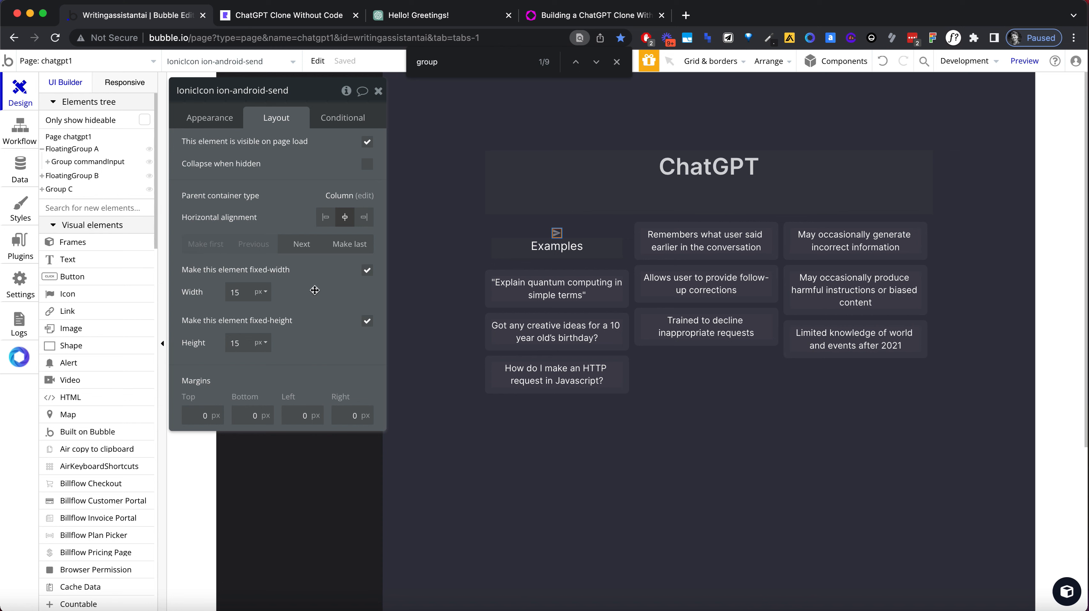
pyautogui.click(210, 118)
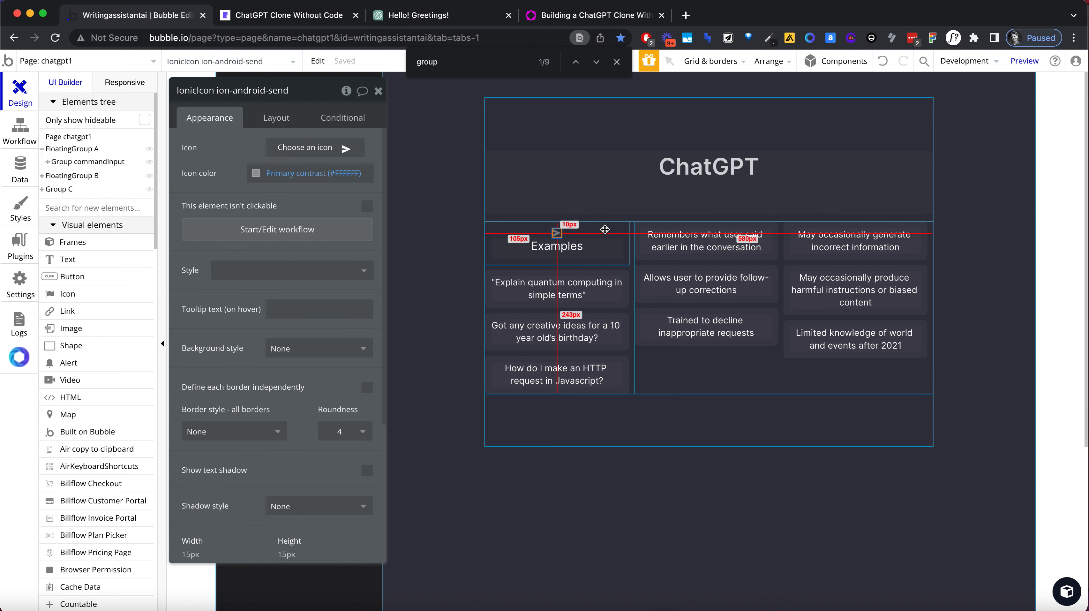
# Apply gap spacing to the "Examples" heading group with an 8 px row gap and compare it with the ChatGPT page
pyautogui.click(597, 236)
pyautogui.click(278, 119)
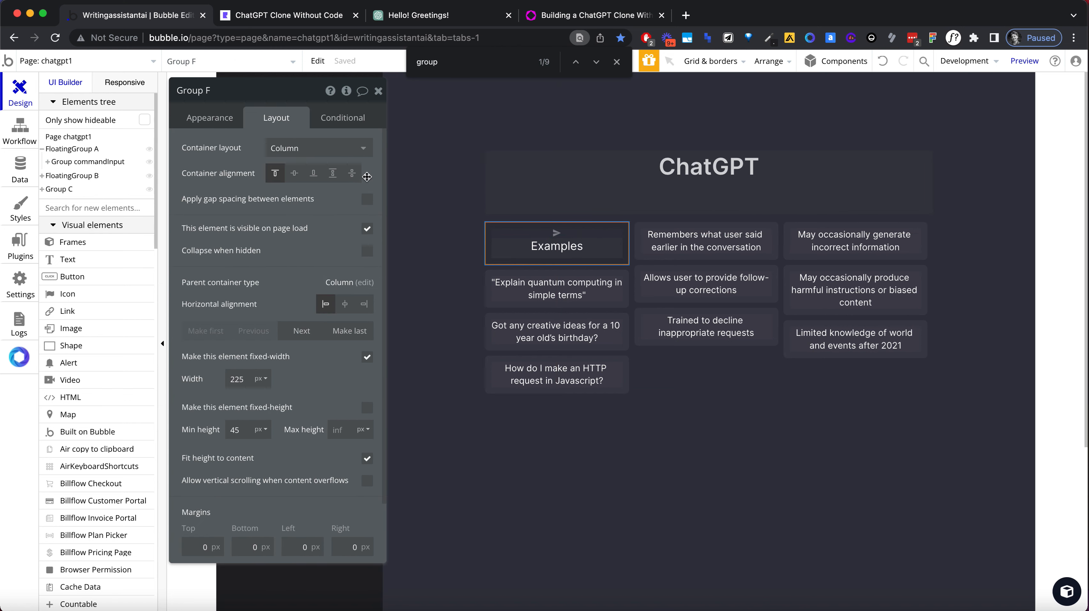
pyautogui.click(367, 200)
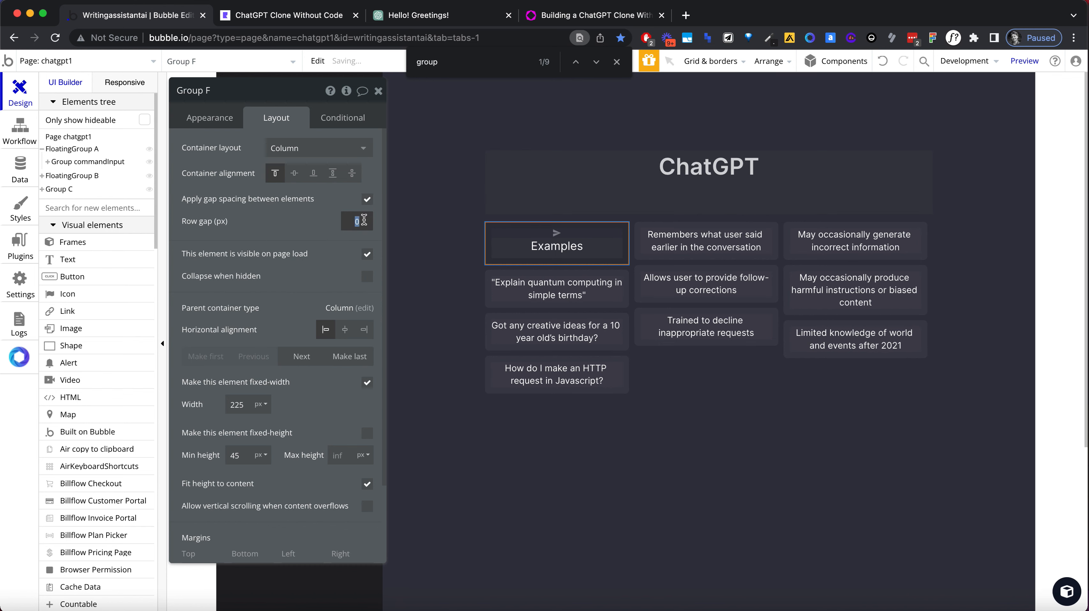
pyautogui.write('8')
pyautogui.press('Tab')
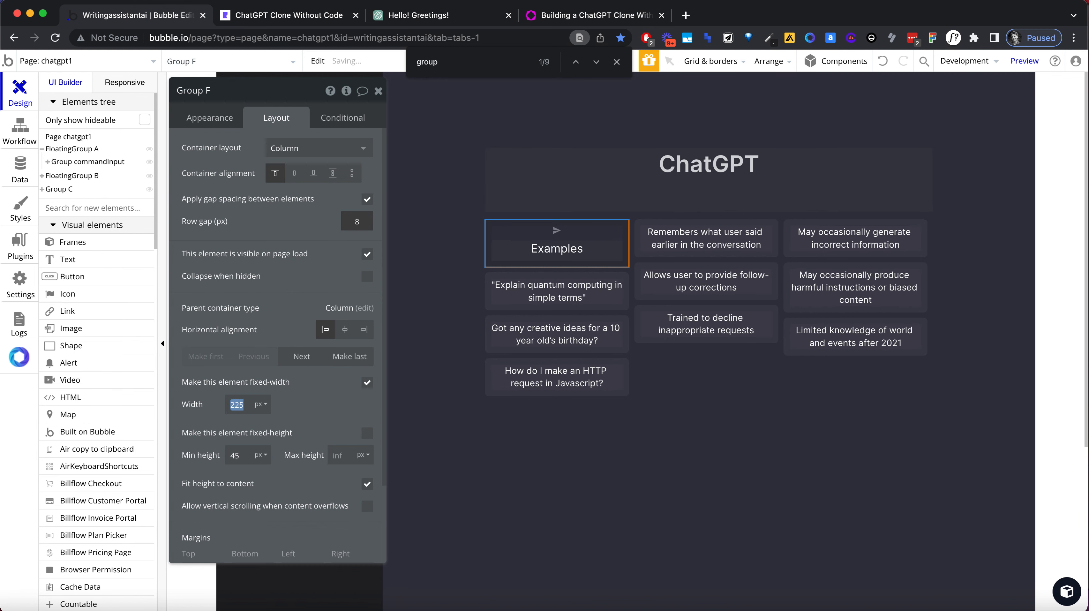
pyautogui.click(433, 16)
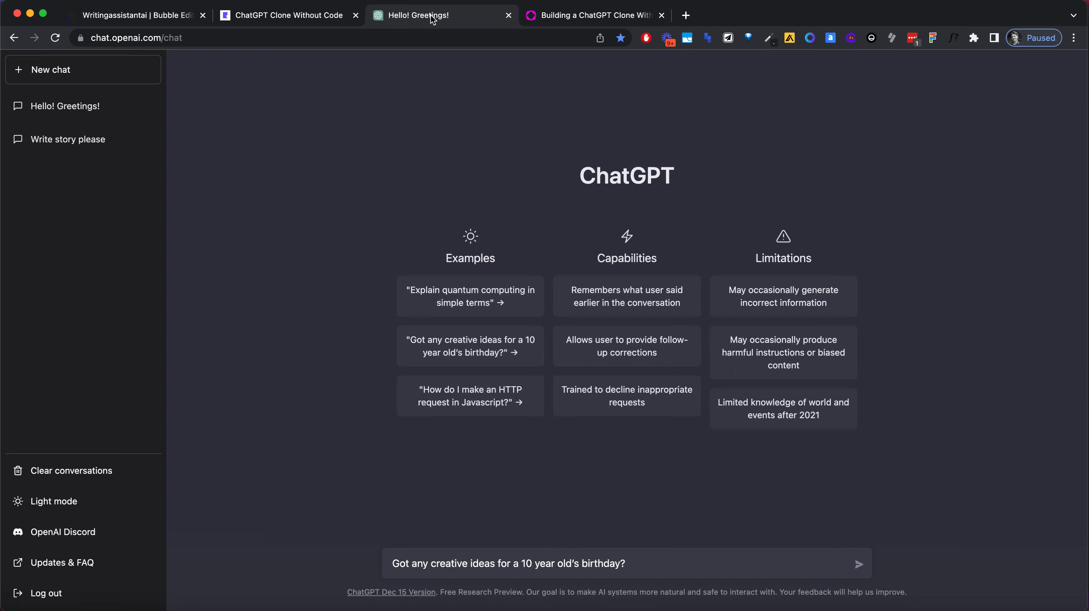
pyautogui.click(163, 20)
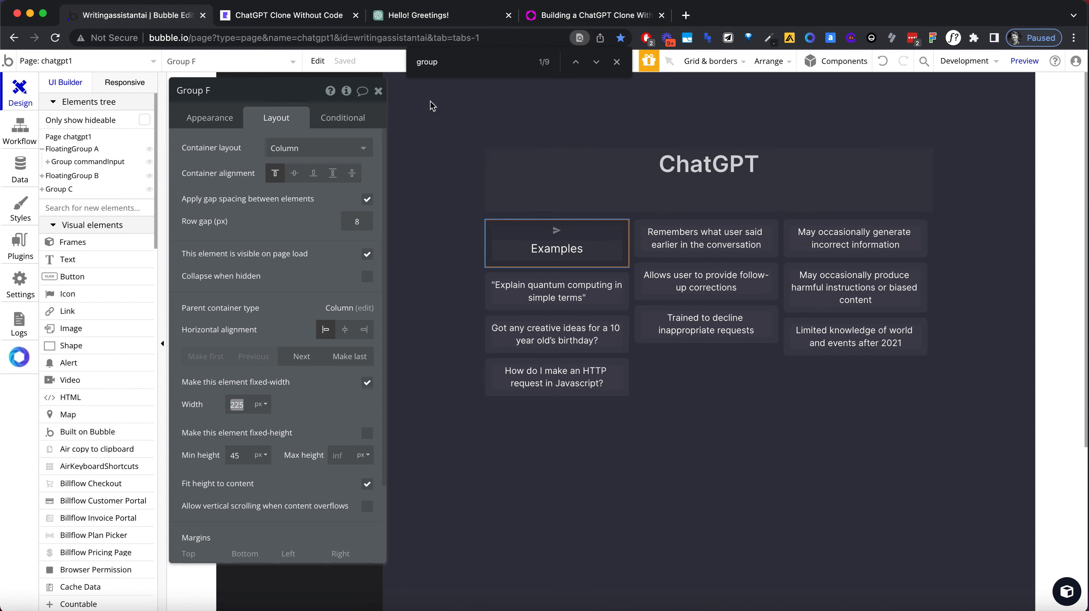
# Set the send icon above "Examples" to a fixed width and height of 25 px
pyautogui.click(561, 231)
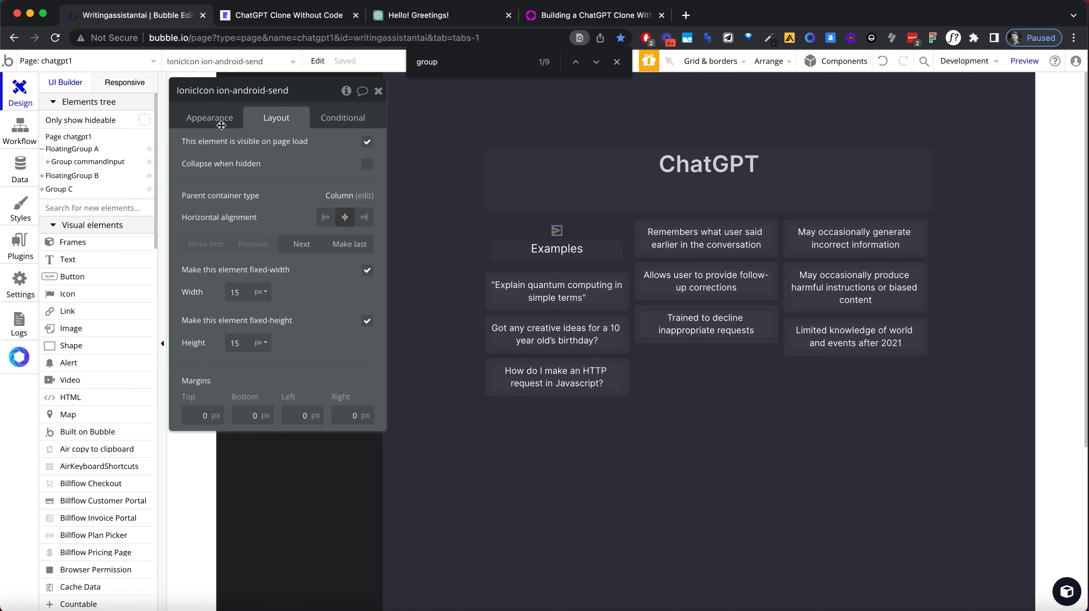
pyautogui.write('25')
pyautogui.press('Tab')
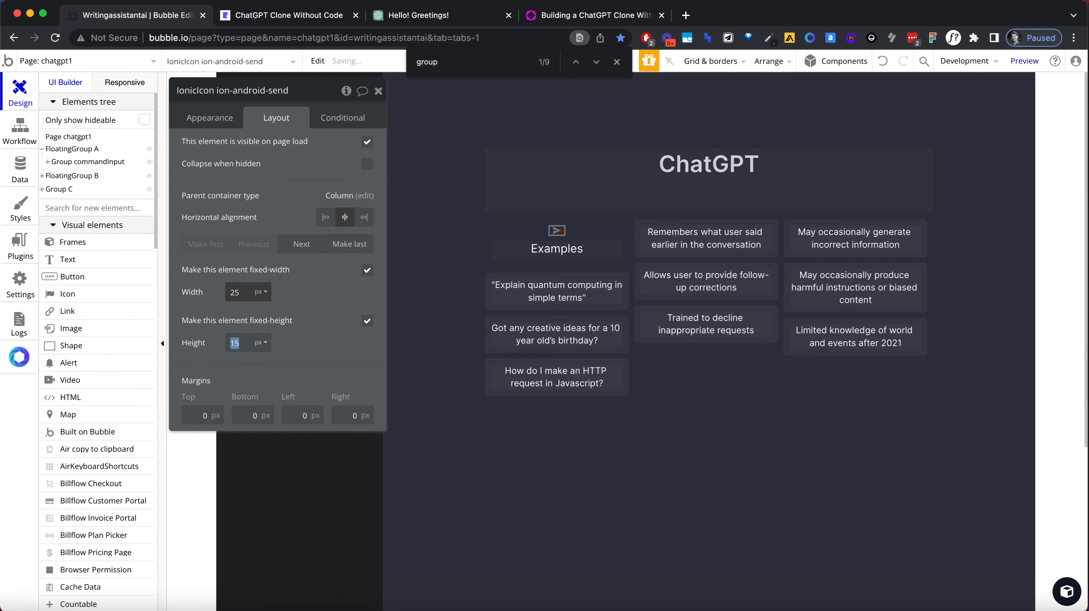
pyautogui.write('25')
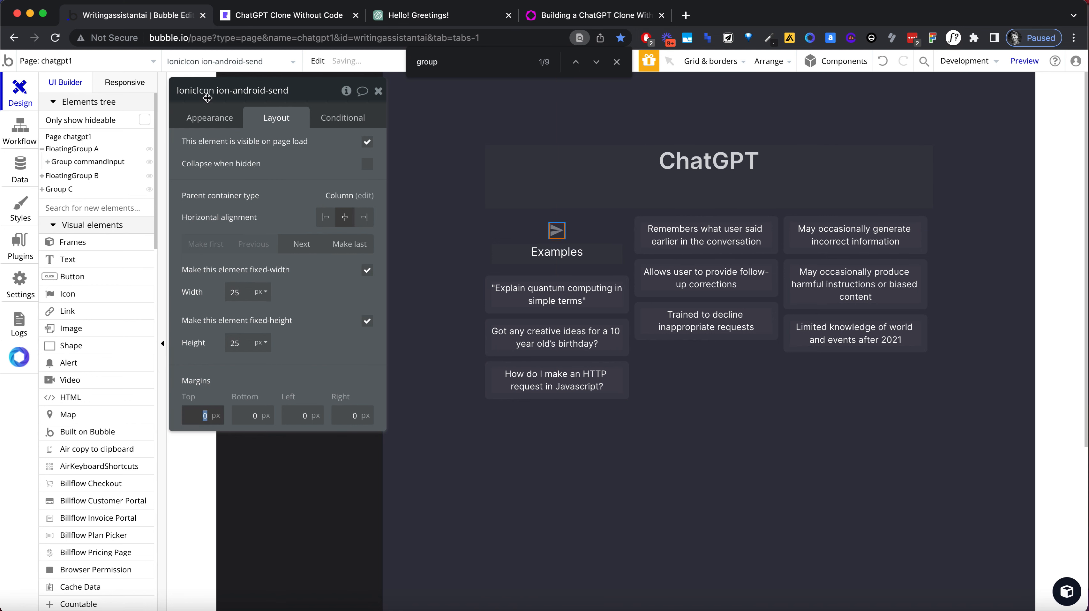
# Raise the opacity of the heading icon's Primary contrast colour to 80%
pyautogui.click(214, 118)
pyautogui.click(278, 173)
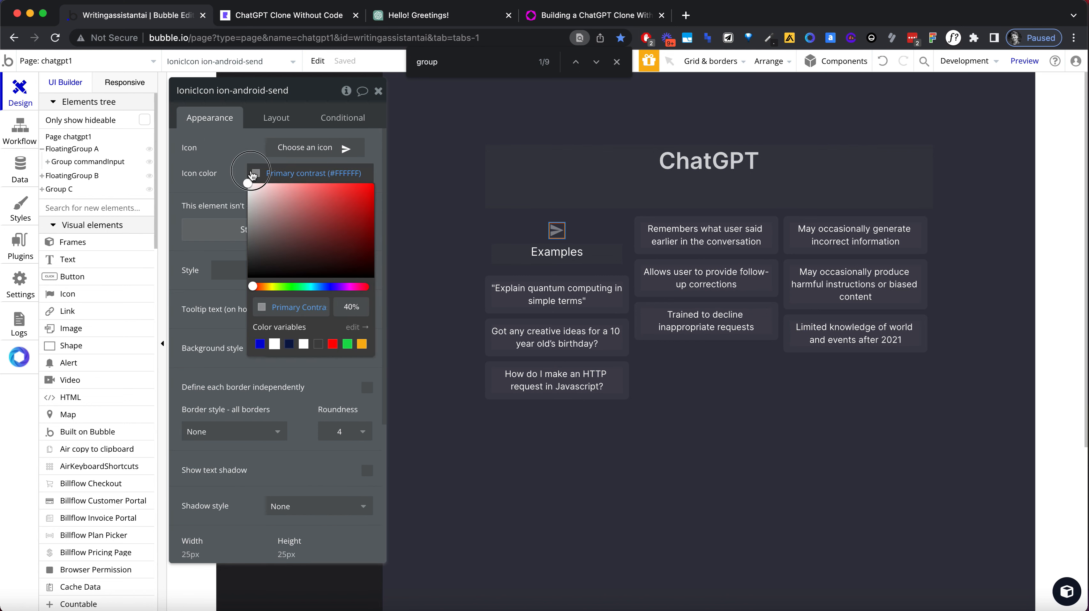
pyautogui.write('70')
pyautogui.press('Return')
pyautogui.write('80')
pyautogui.press('Return')
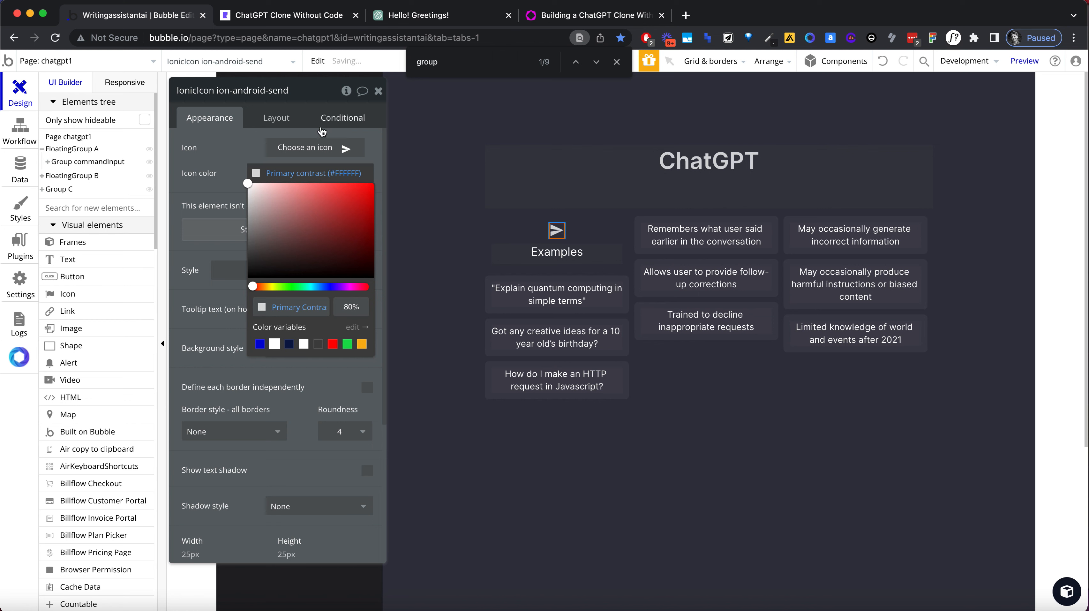
# Replace the send icon above "Examples" with the outlined sunny icon and compare it with the ChatGPT page
pyautogui.click(306, 147)
pyautogui.write('sun')
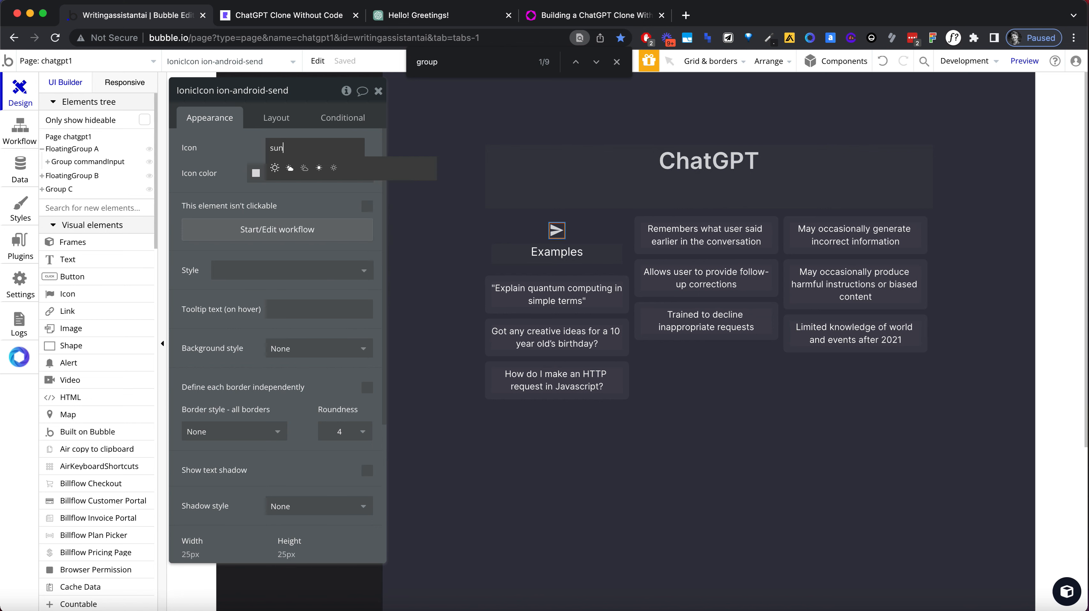
pyautogui.click(274, 168)
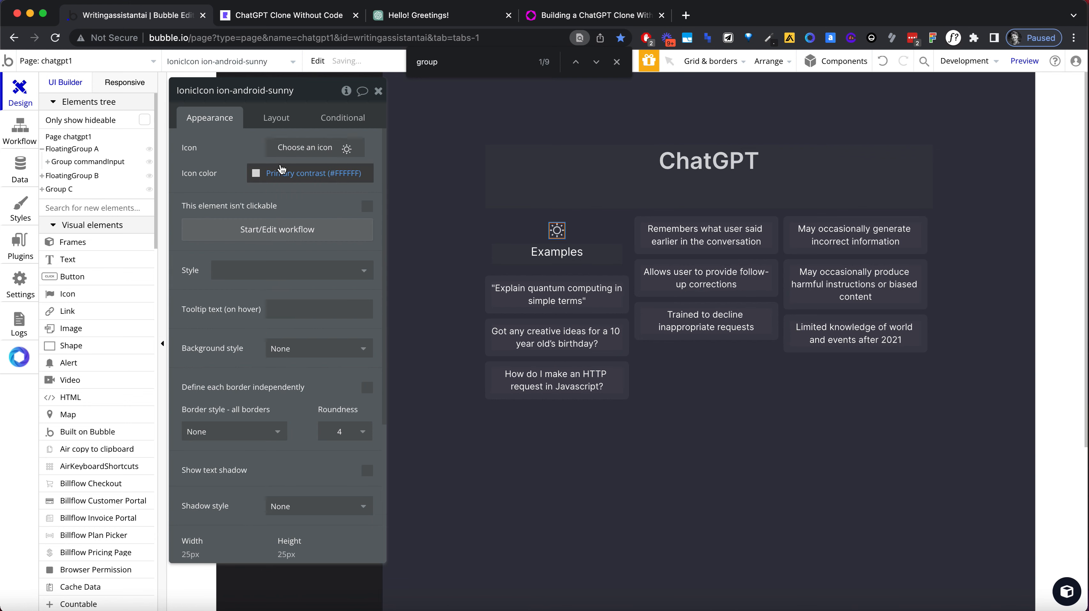
pyautogui.click(416, 17)
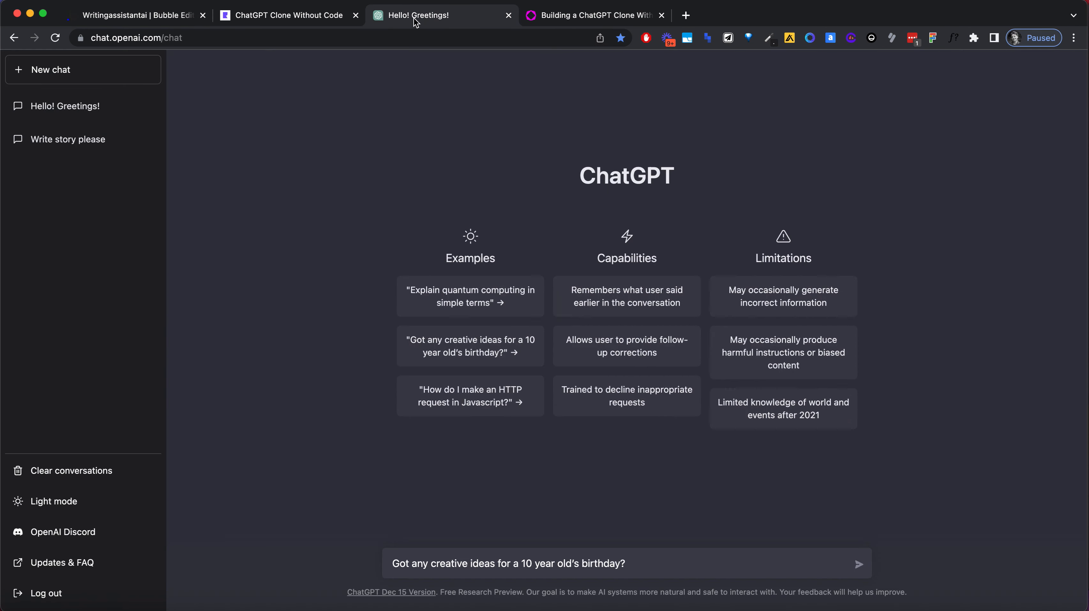
pyautogui.click(141, 15)
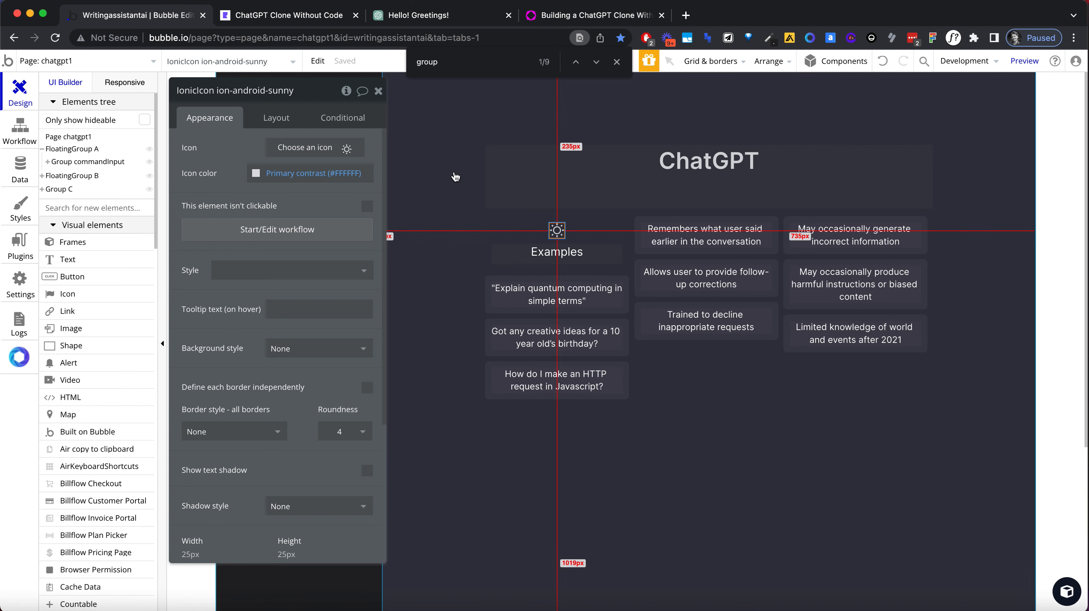
# Close the card container's properties and check the column headings on the ChatGPT page against the Bubble layout
pyautogui.click(789, 396)
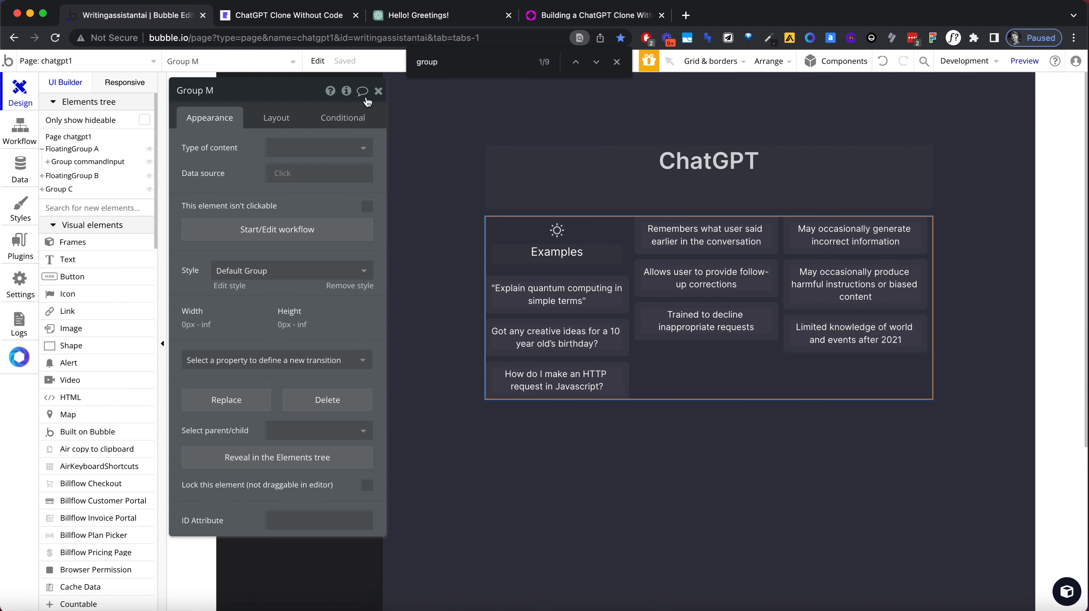
pyautogui.click(379, 91)
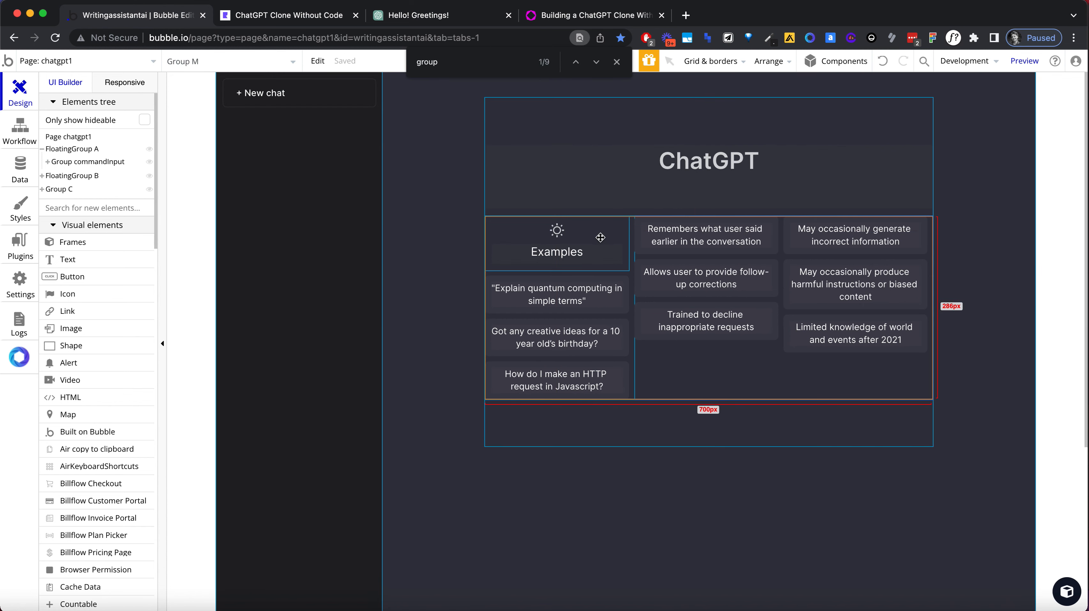
pyautogui.click(421, 18)
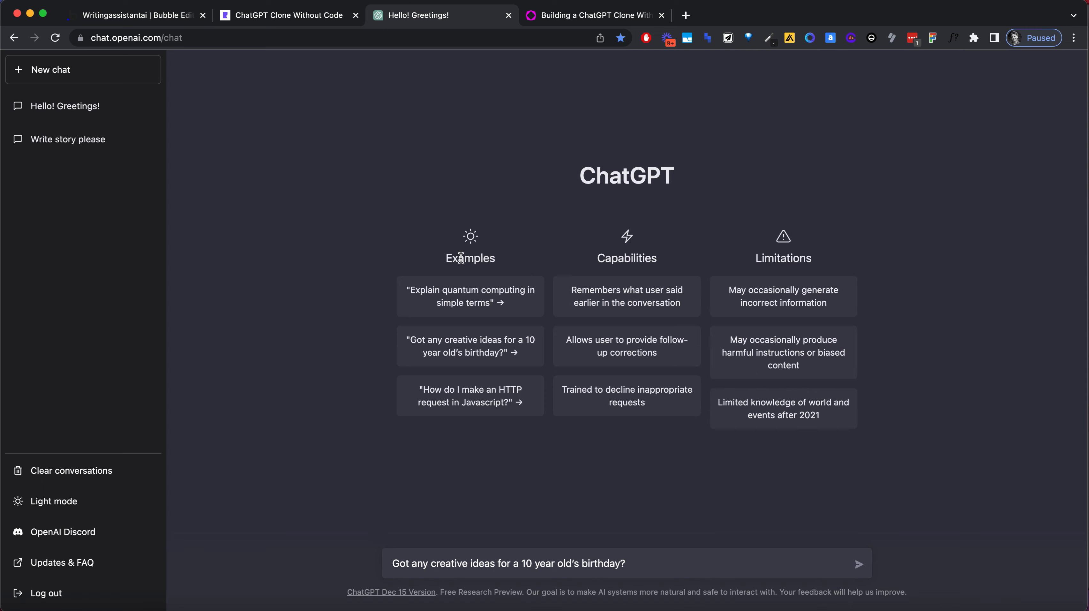
pyautogui.click(158, 18)
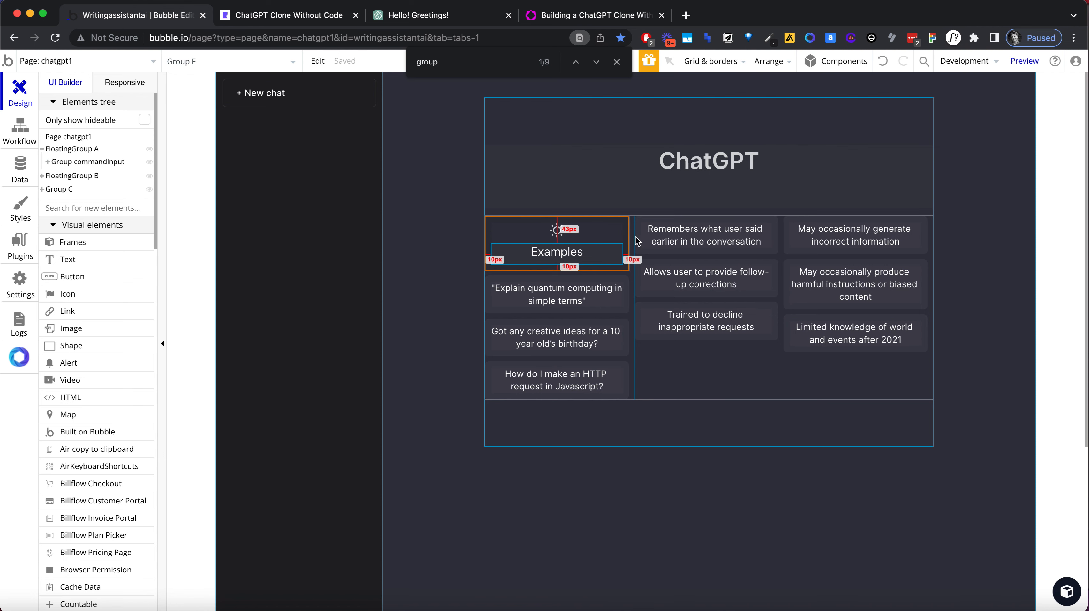
# Set the minimum height of the "Examples" heading text to 20 px and compare the spacing with the ChatGPT page
pyautogui.doubleClick(582, 253)
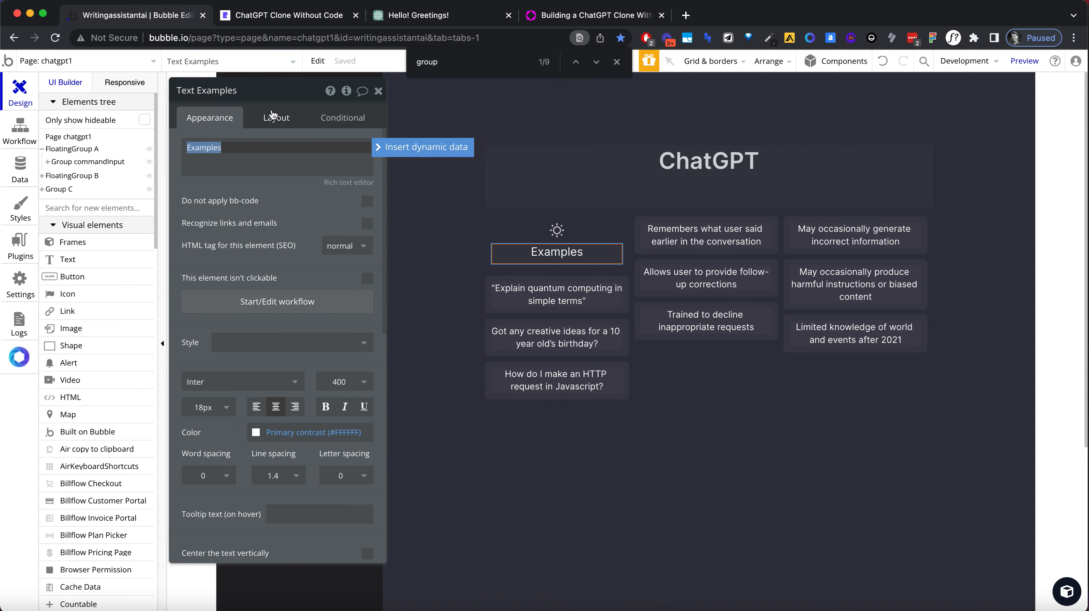
pyautogui.click(291, 120)
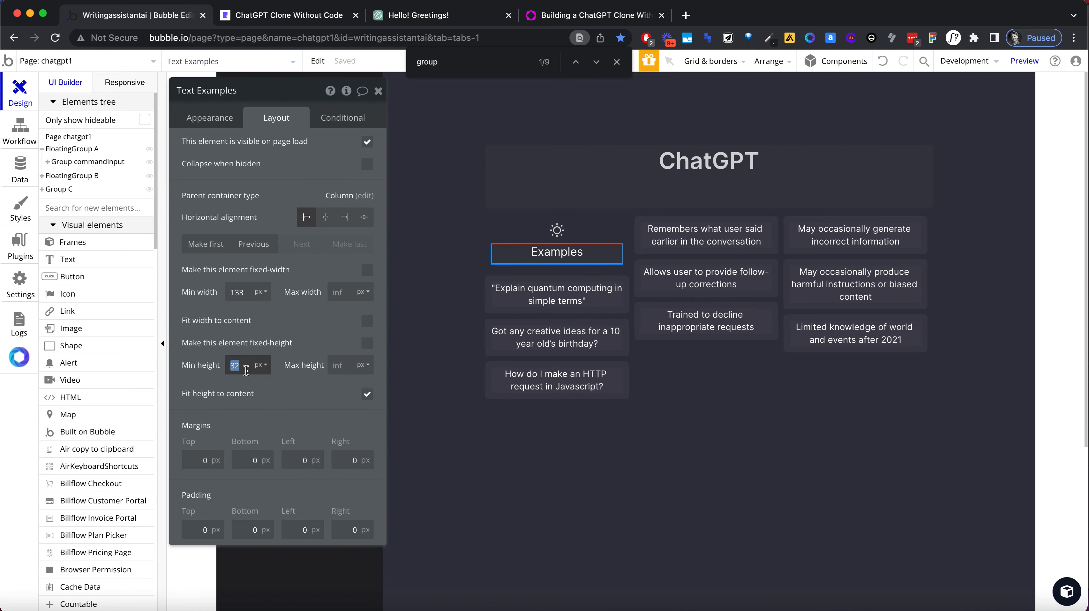
pyautogui.write('2')
pyautogui.press('Tab')
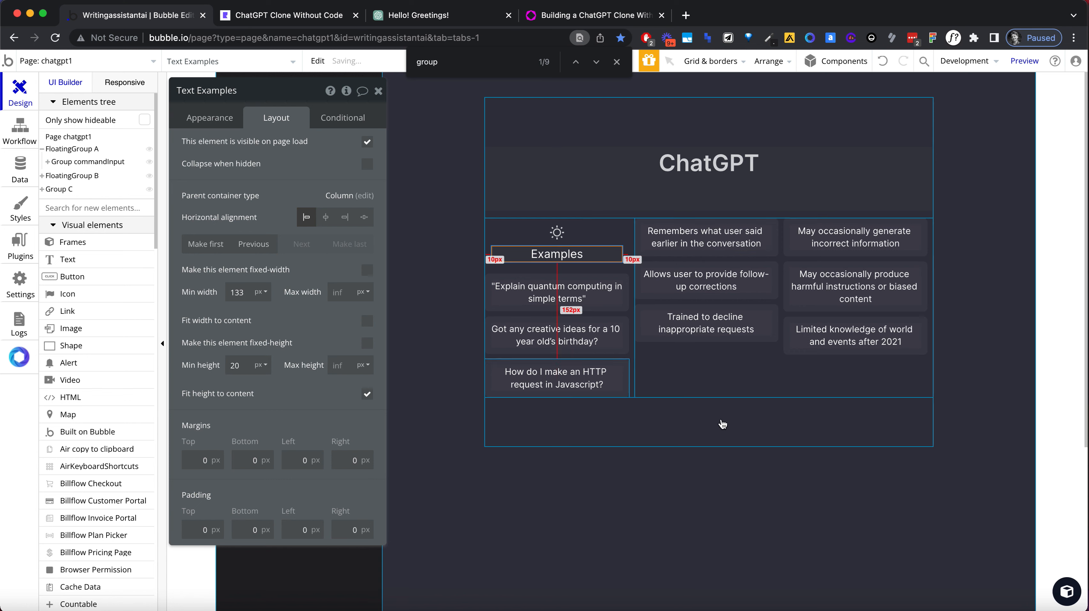
pyautogui.click(730, 390)
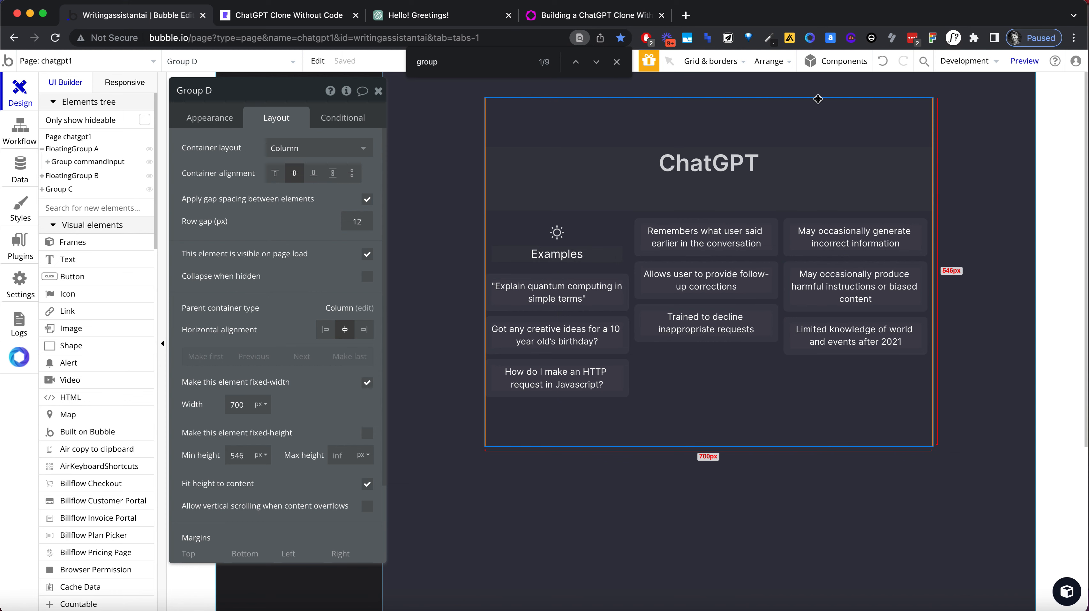
pyautogui.click(397, 18)
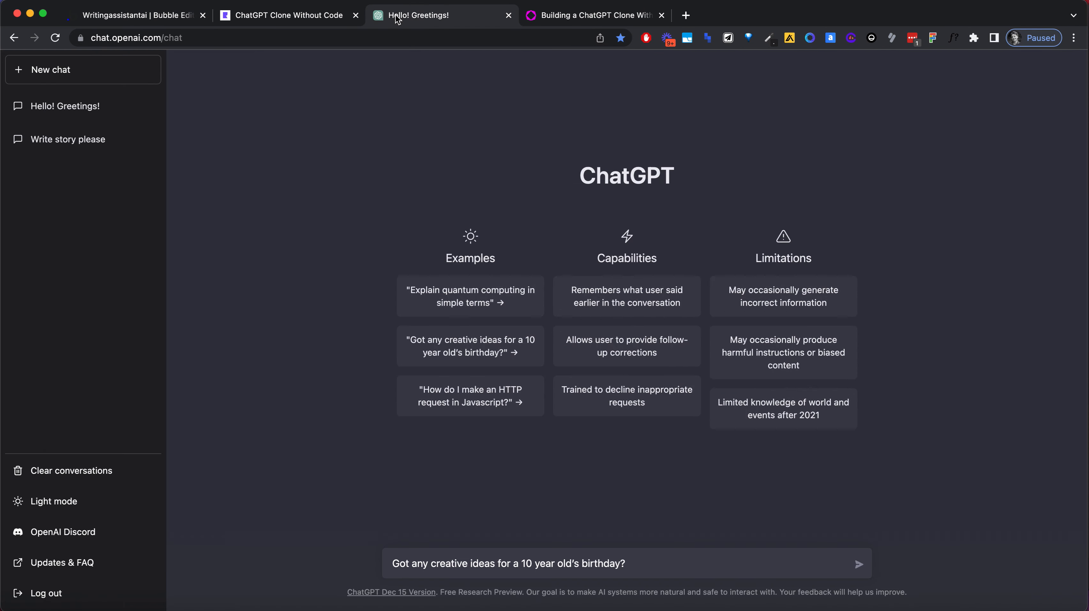
pyautogui.click(156, 17)
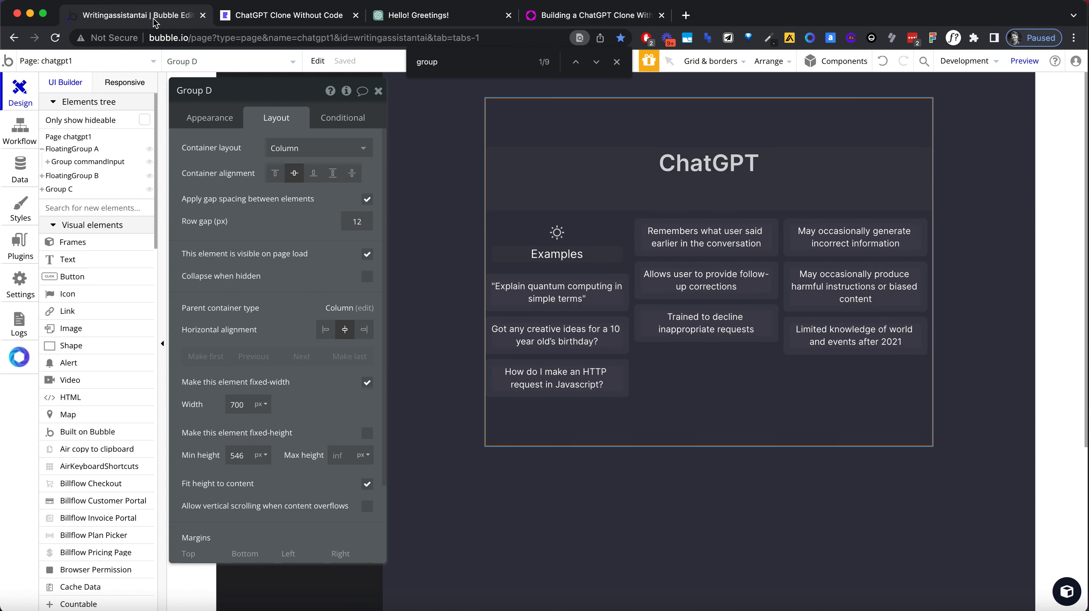
# Set the row gap of the group holding the "Examples" icon and heading to 6 px
pyautogui.click(570, 245)
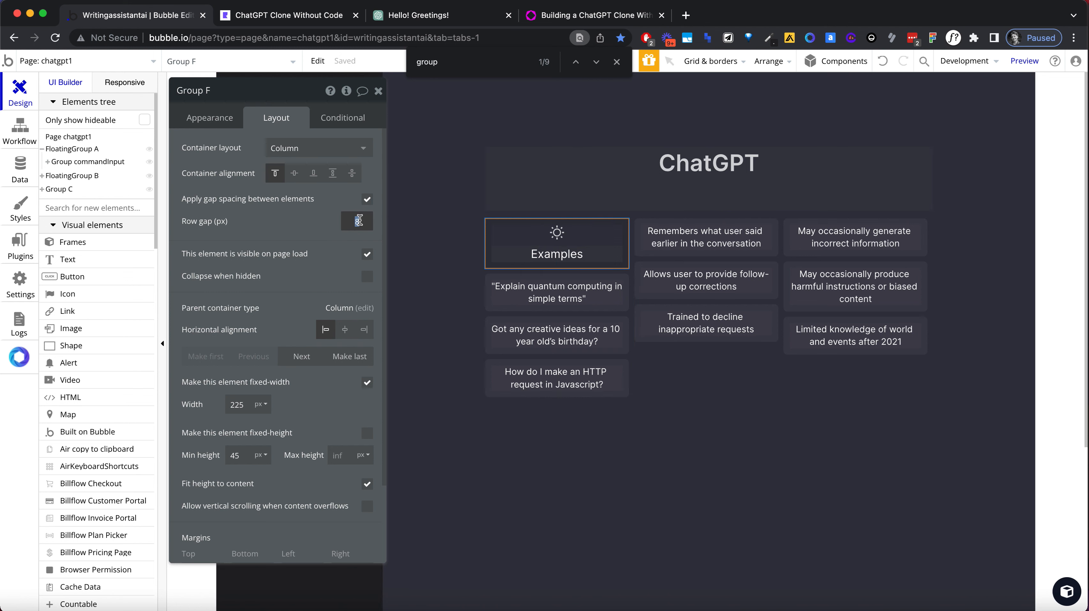
pyautogui.write('6')
pyautogui.press('Tab')
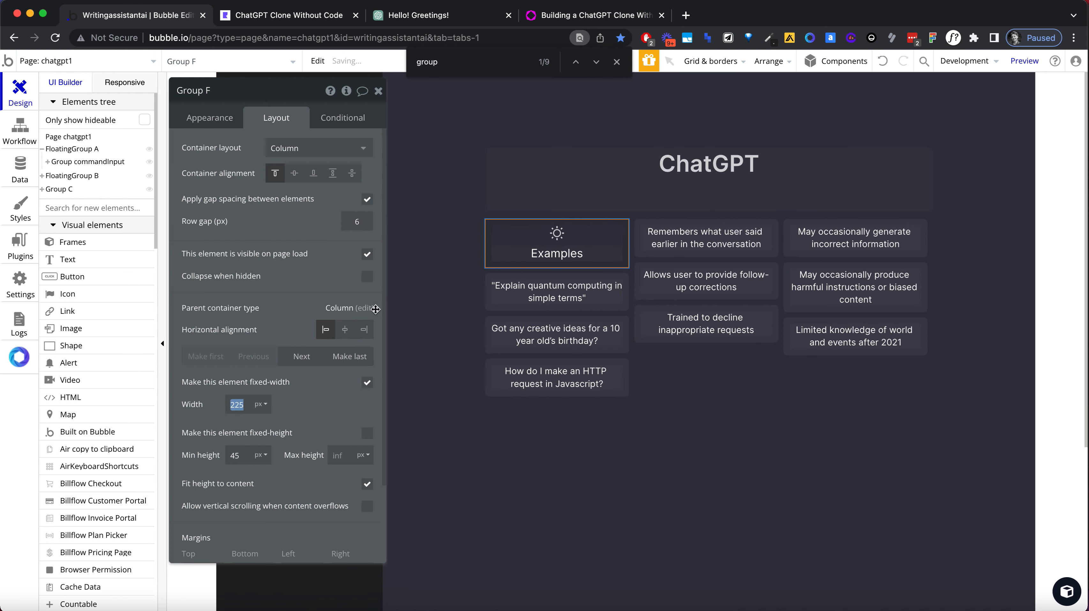
# Copy the "Examples" heading group into the second and third card columns, making it the first element of the second column
pyautogui.click(601, 246)
pyautogui.click(605, 235)
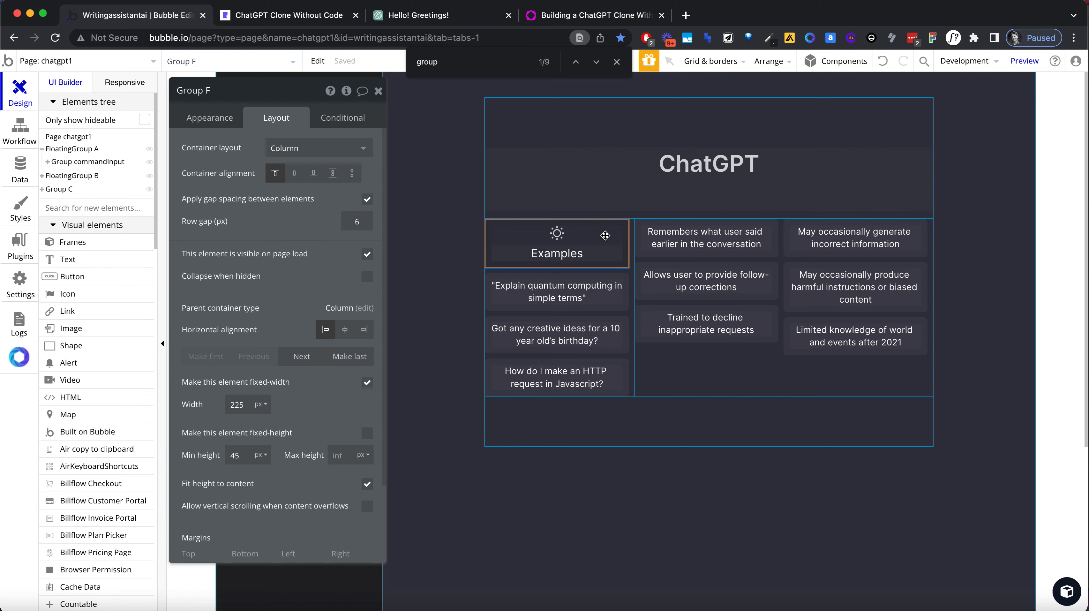
pyautogui.moveTo(654, 241); pyautogui.dragTo(705, 283)
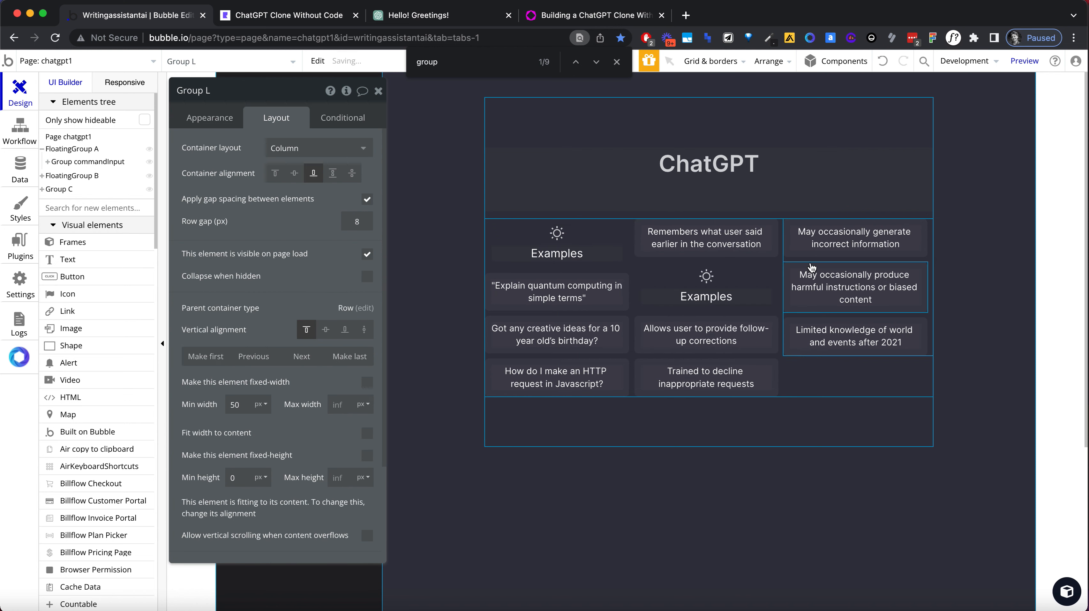
pyautogui.click(798, 260)
pyautogui.press('super+v')
pyautogui.click(772, 262)
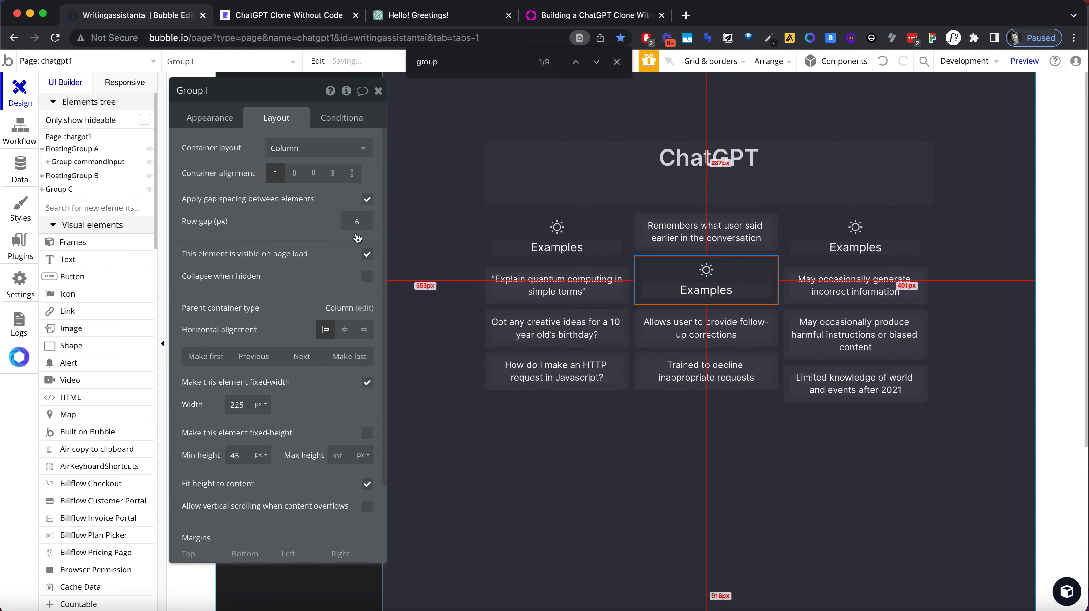
pyautogui.click(206, 356)
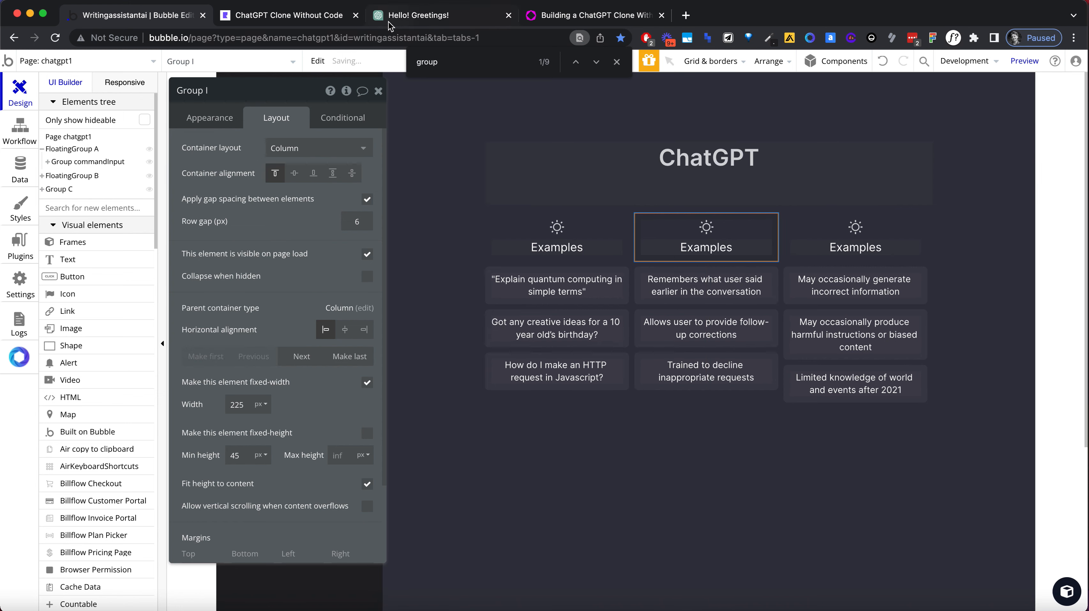
# Replace the second column's heading text with "Capabilities", copied from the ChatGPT page
pyautogui.click(407, 18)
pyautogui.doubleClick(632, 258)
pyautogui.hotkey('ctrl', 'c')
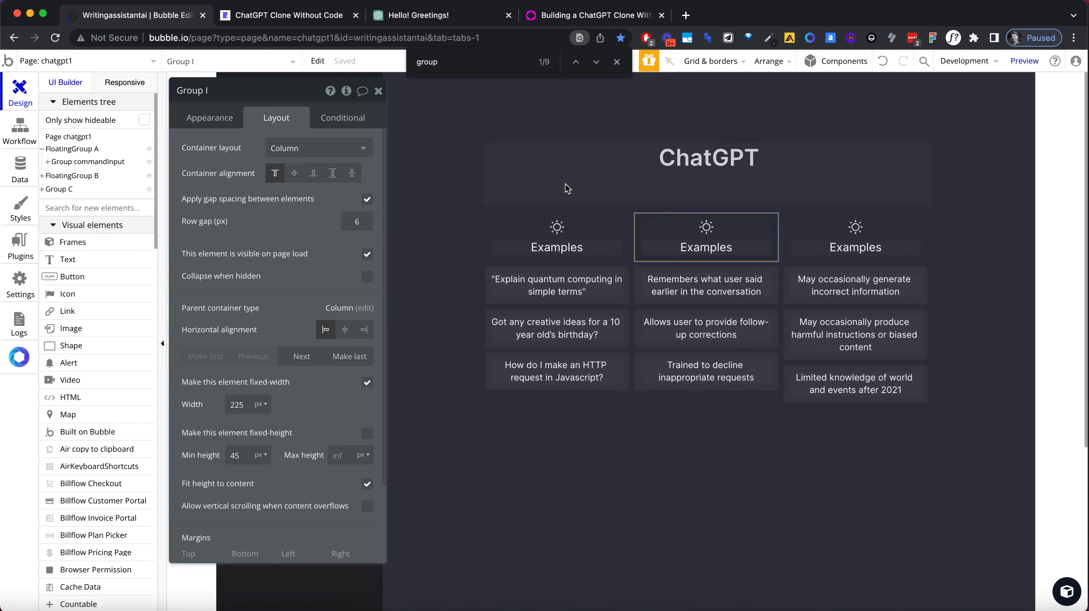
pyautogui.click(188, 15)
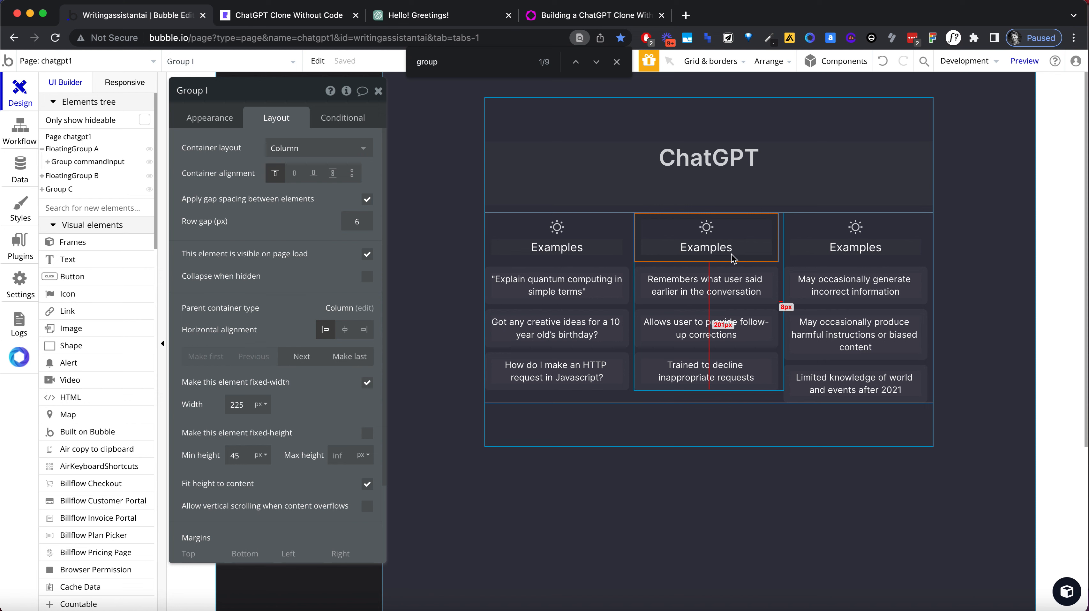
pyautogui.click(223, 124)
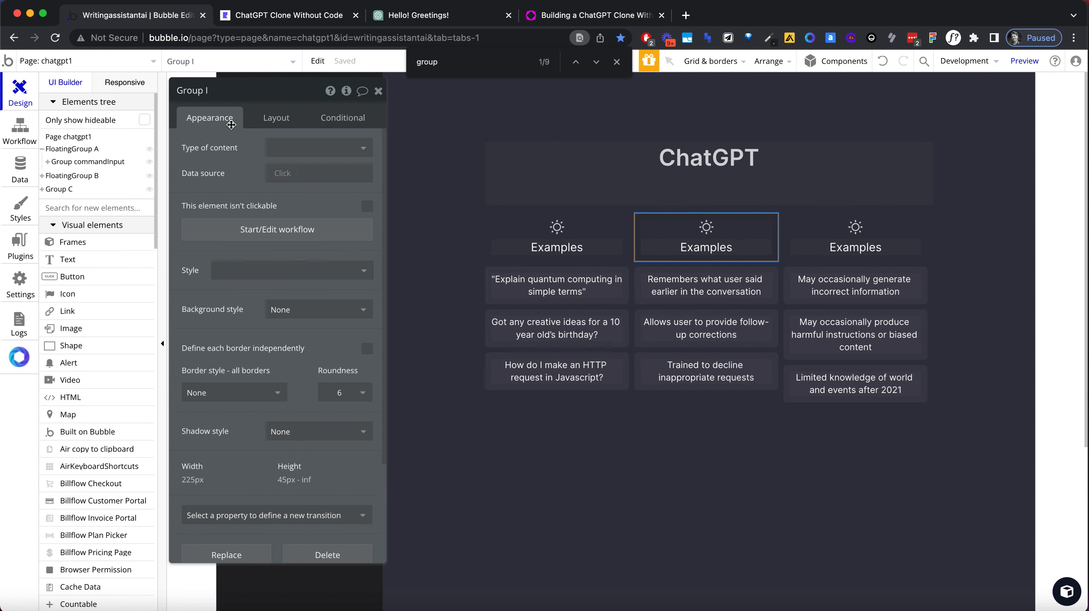
pyautogui.click(684, 248)
pyautogui.tripleClick(274, 153)
pyautogui.hotkey('ctrl', 'v')
# Change the third column's heading text to "Limitations"
pyautogui.click(855, 247)
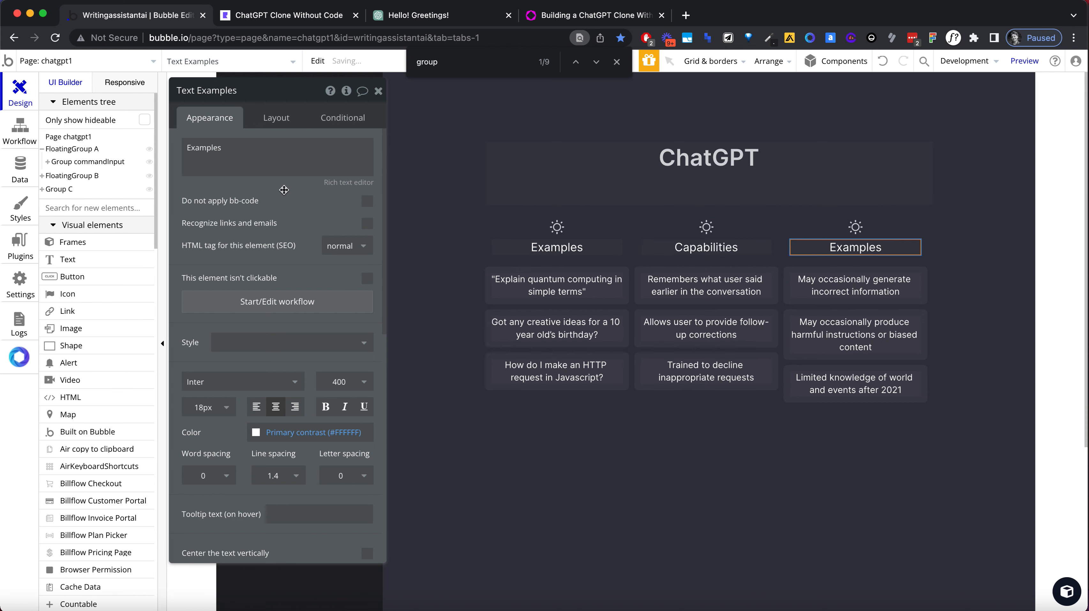
pyautogui.tripleClick(267, 153)
pyautogui.write('Limitations')
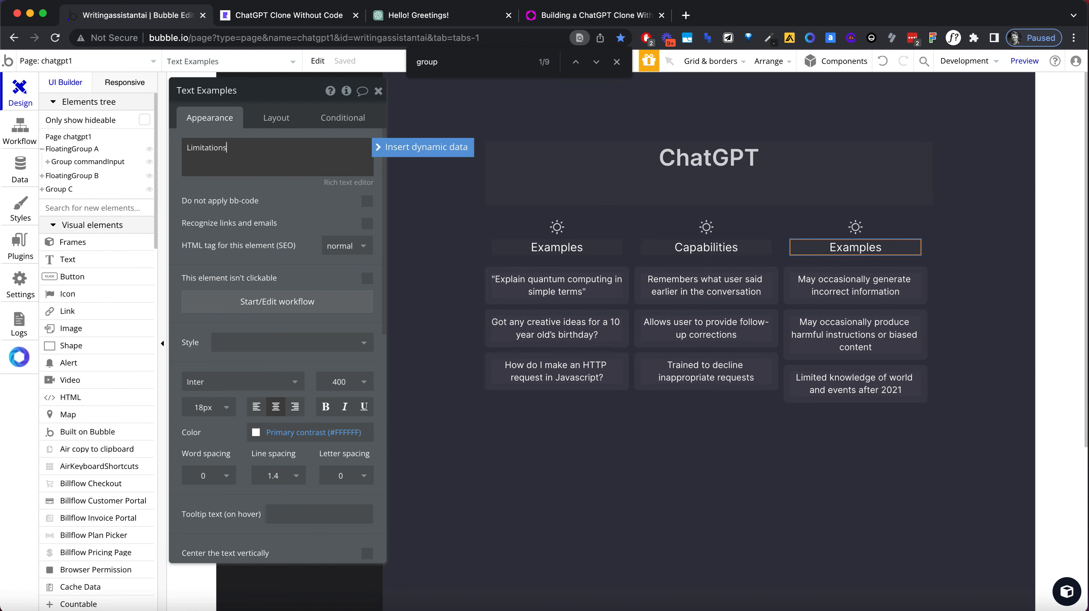
# Search the icon library for a lightning icon for the "Capabilities" heading, trying "ligh", "strik" and "fas"
pyautogui.click(706, 227)
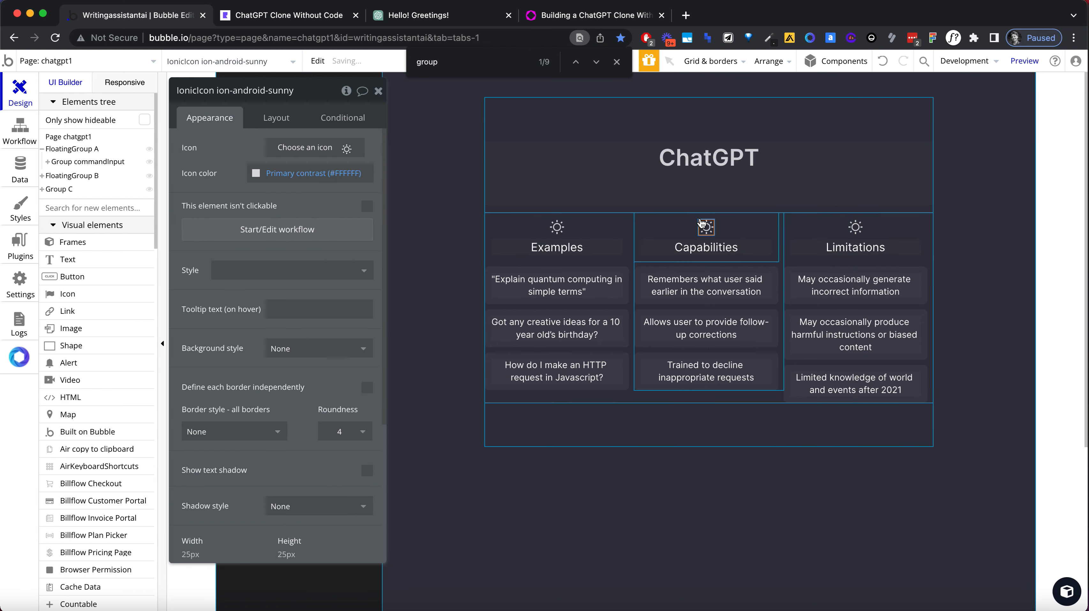
pyautogui.click(302, 148)
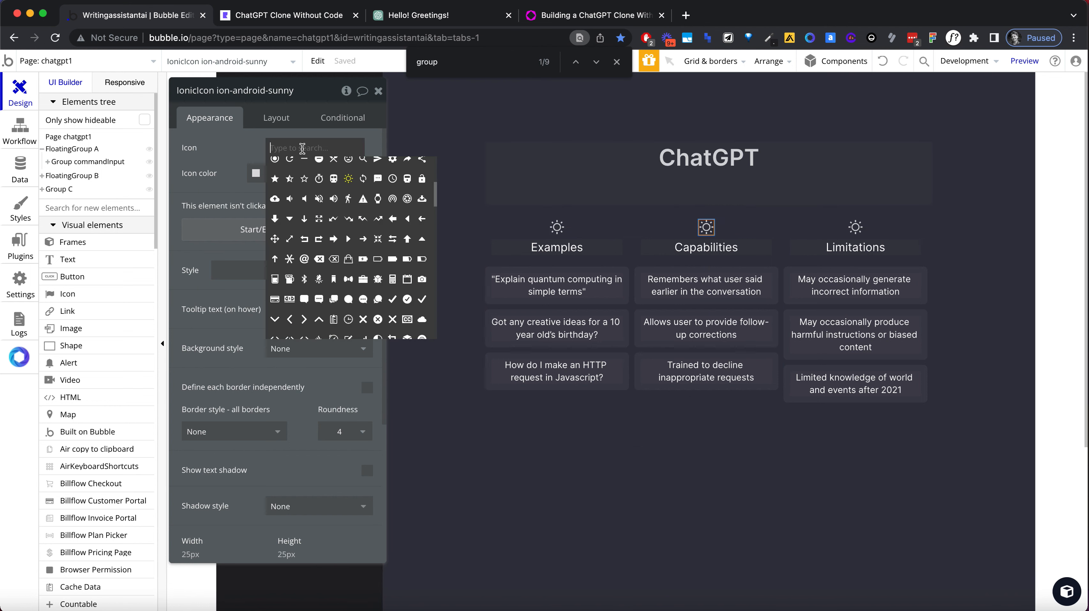
pyautogui.write('ligh')
pyautogui.press('BackSpace')
pyautogui.press('BackSpace')
pyautogui.press('BackSpace')
pyautogui.press('BackSpace')
pyautogui.write('strik')
pyautogui.press('BackSpace')
pyautogui.write('fas')
pyautogui.press('BackSpace')
pyautogui.press('BackSpace')
pyautogui.press('BackSpace')
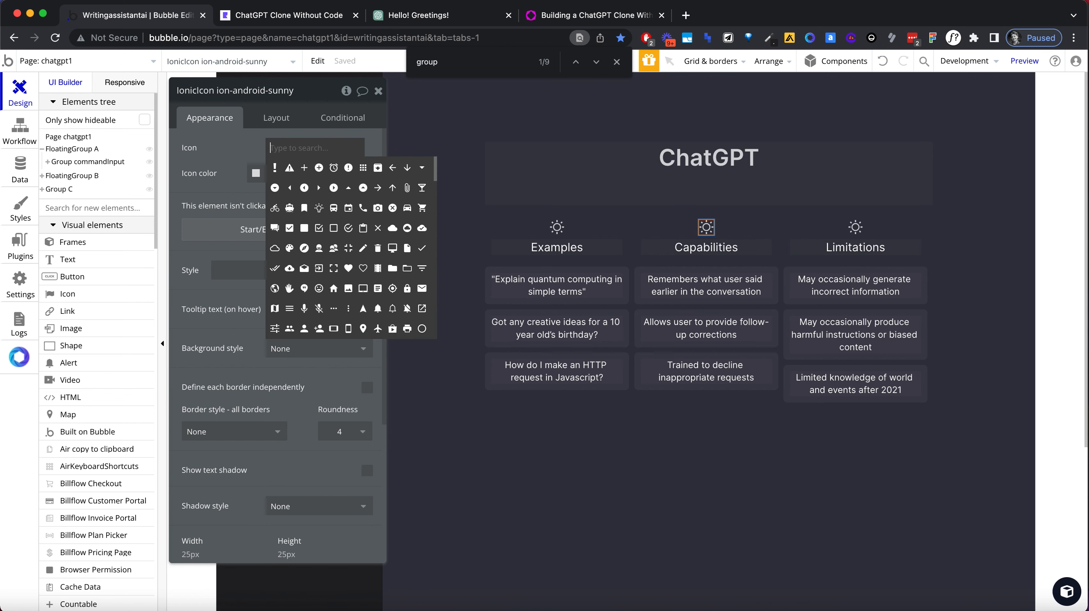
# Replace the sunny icon above "Capabilities" with the filled bolt icon, found by searching for "bol"
pyautogui.scroll(-3, 340, 272)
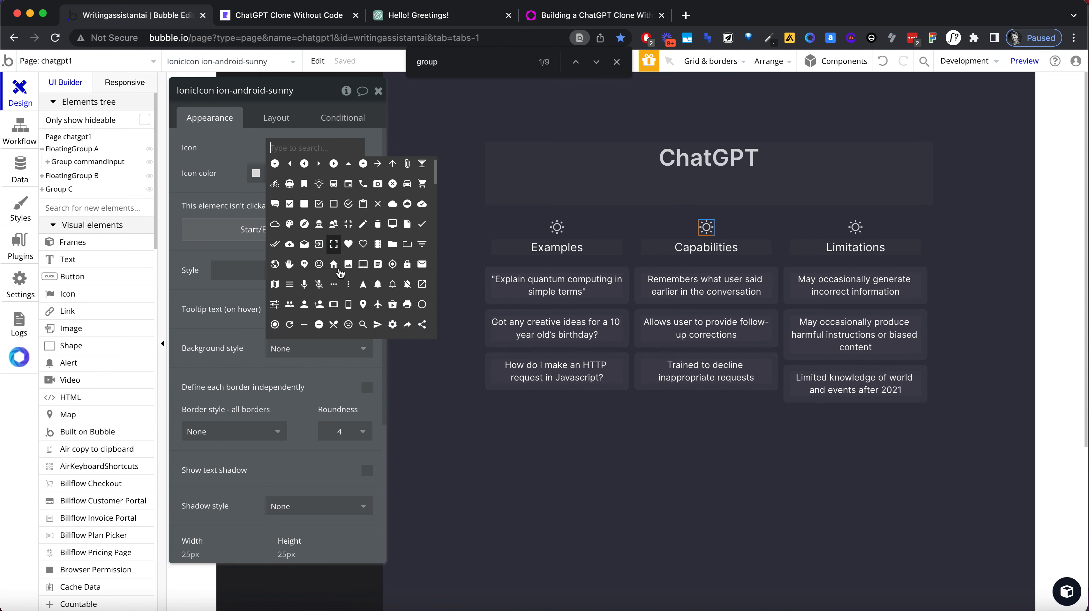
pyautogui.scroll(-4, 340, 272)
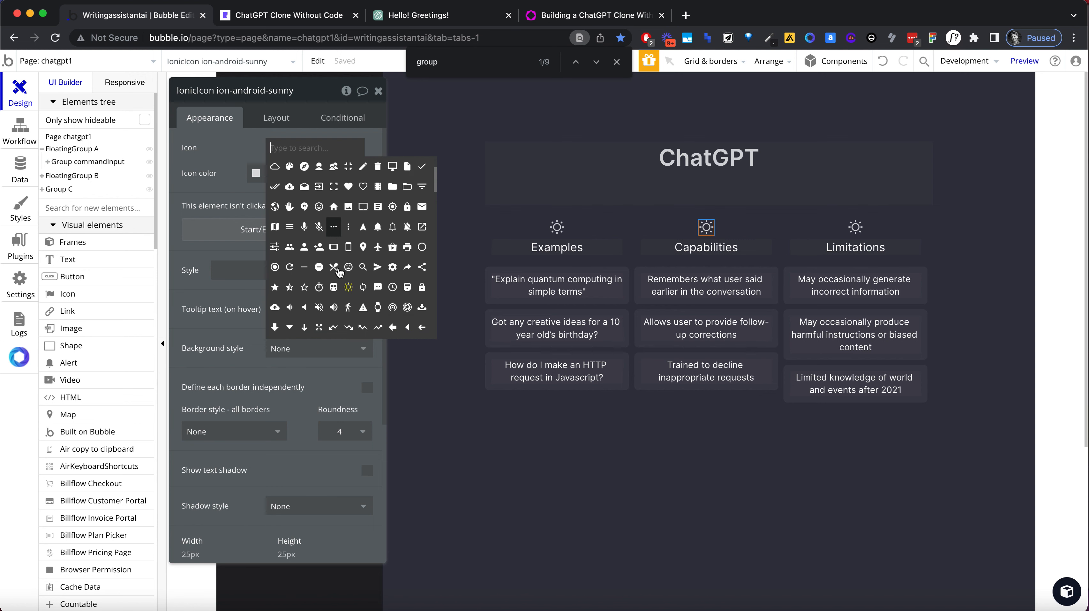
pyautogui.scroll(-4, 339, 273)
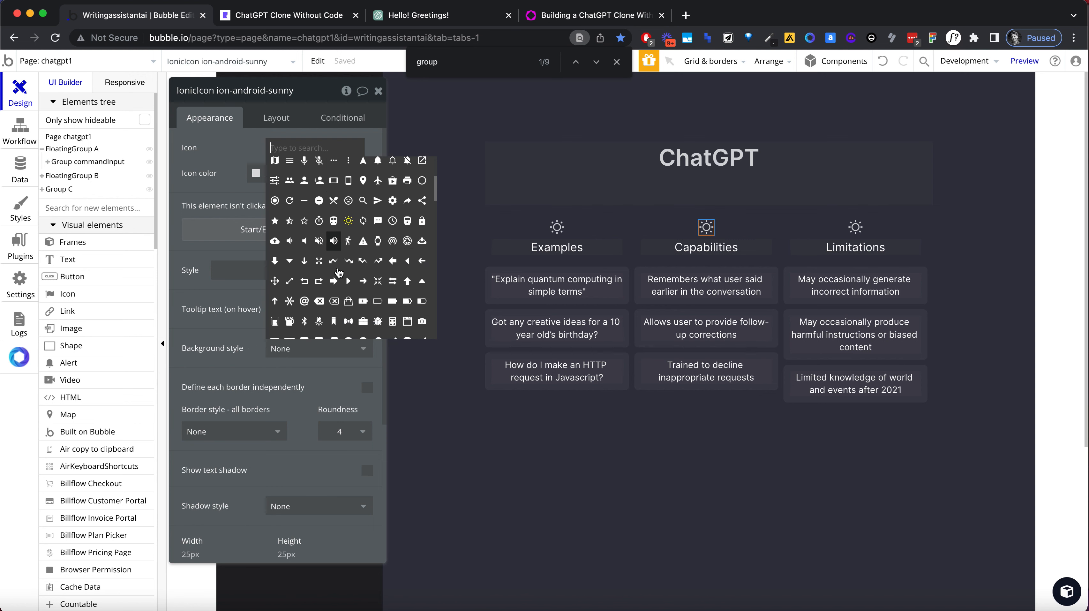
pyautogui.scroll(-5, 339, 272)
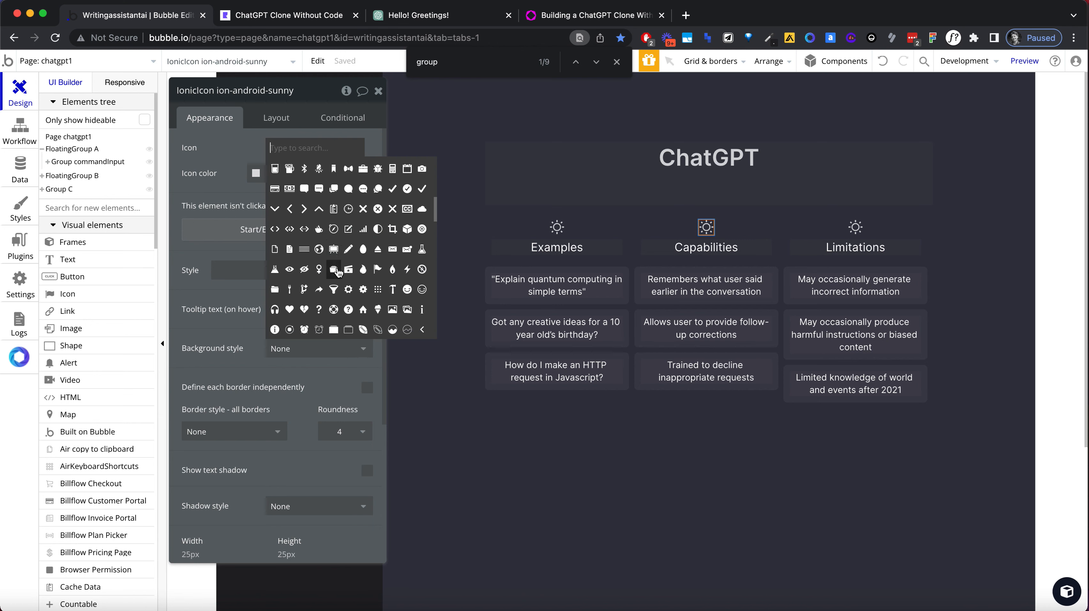
pyautogui.write('bol')
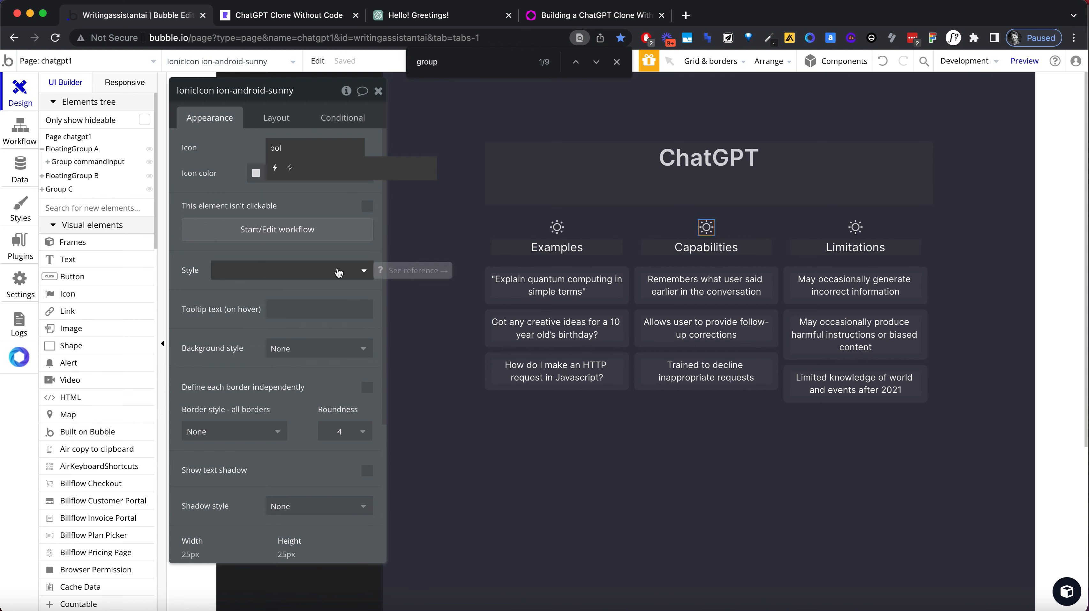
pyautogui.click(279, 173)
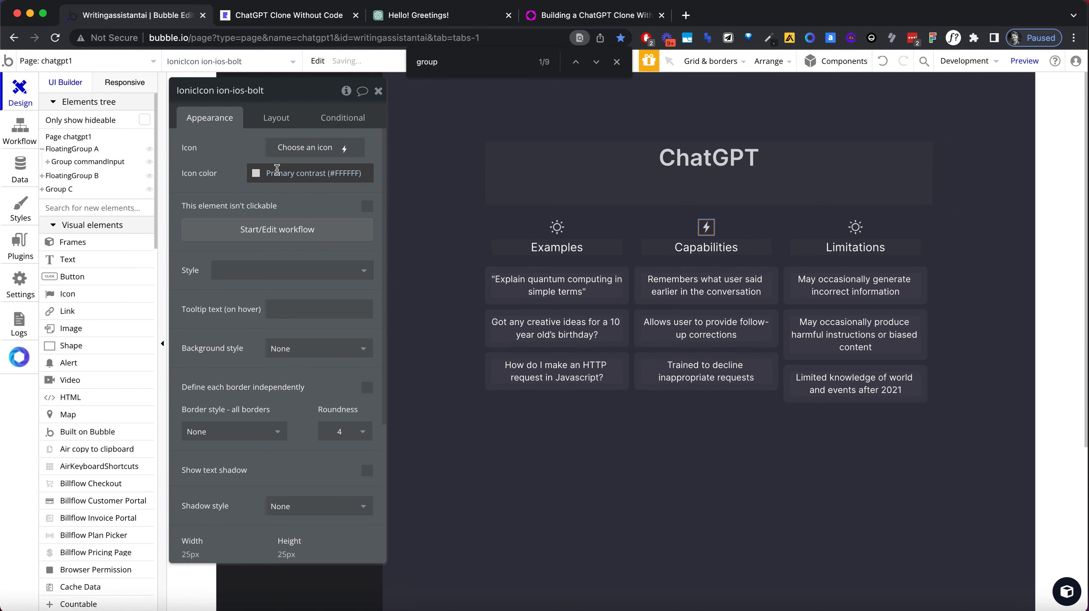
# Check the lightning icon on the ChatGPT page and switch the "Capabilities" icon to the outlined bolt
pyautogui.click(435, 22)
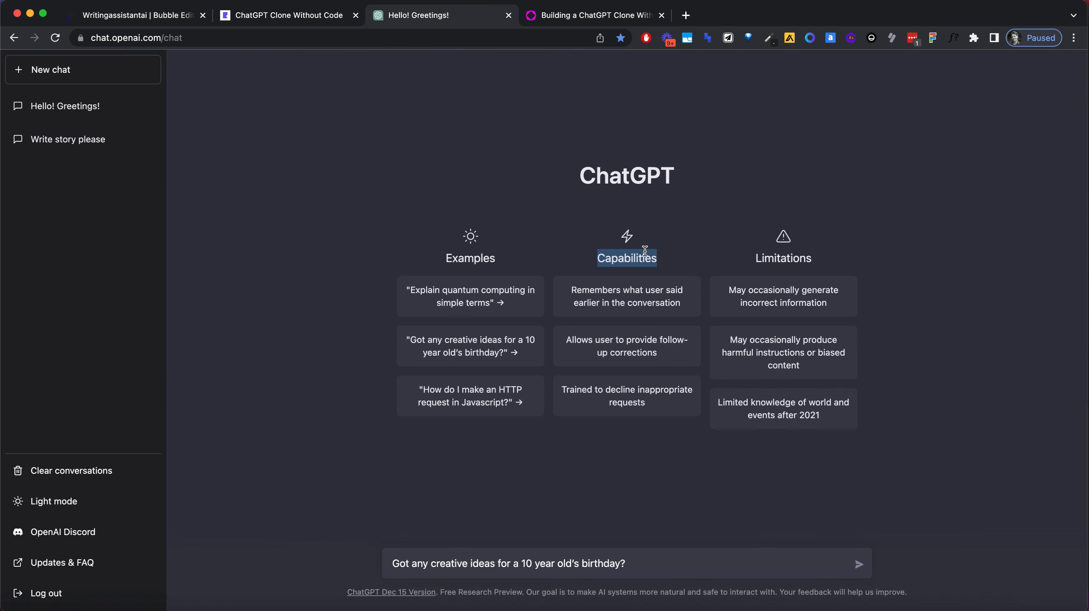
pyautogui.doubleClick(628, 239)
pyautogui.click(628, 236)
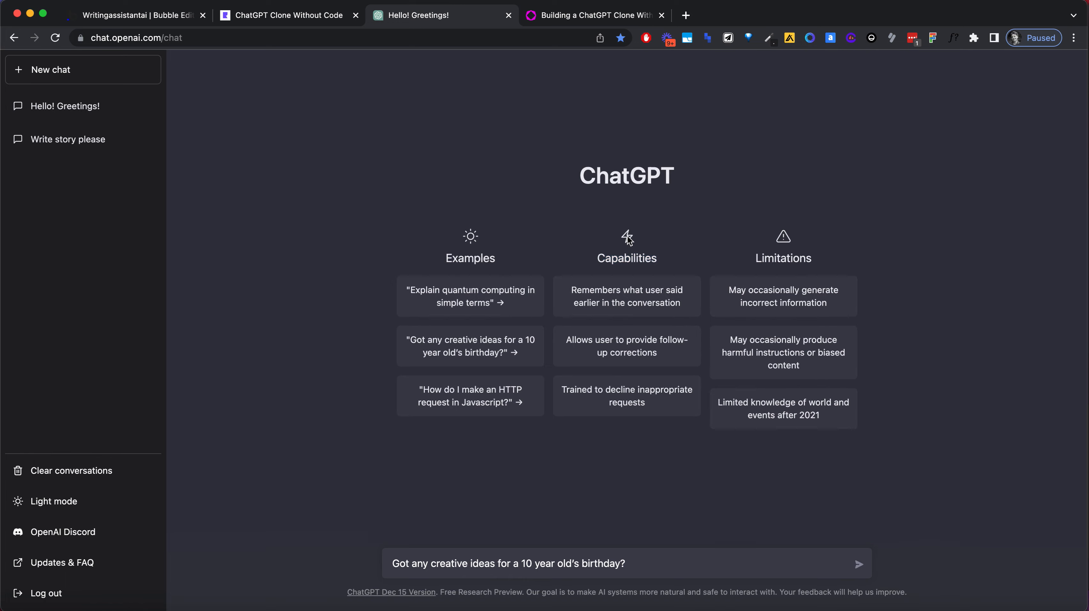
pyautogui.click(193, 19)
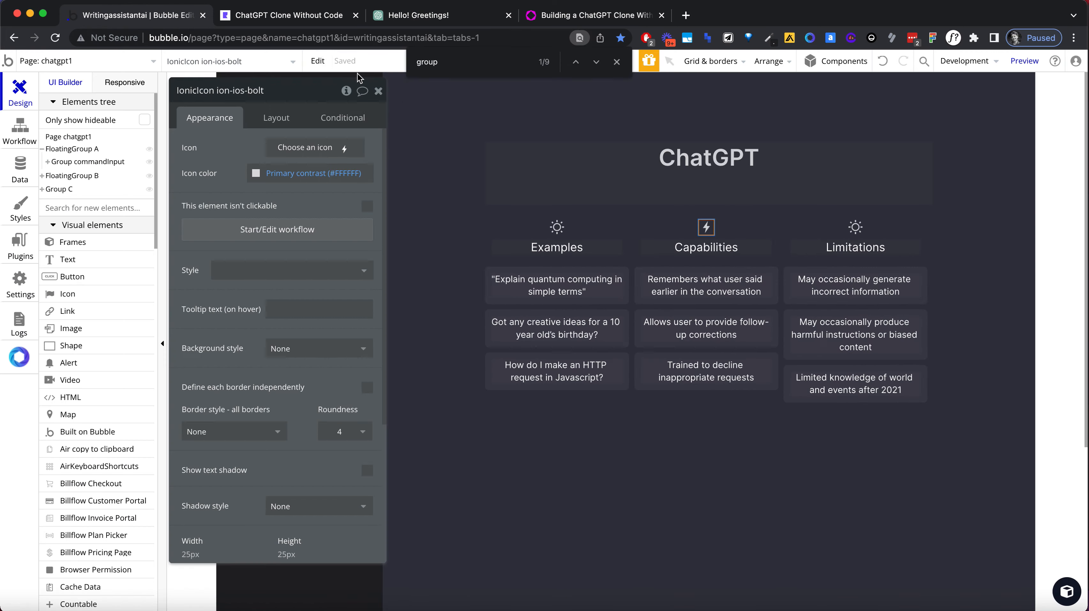
pyautogui.click(296, 147)
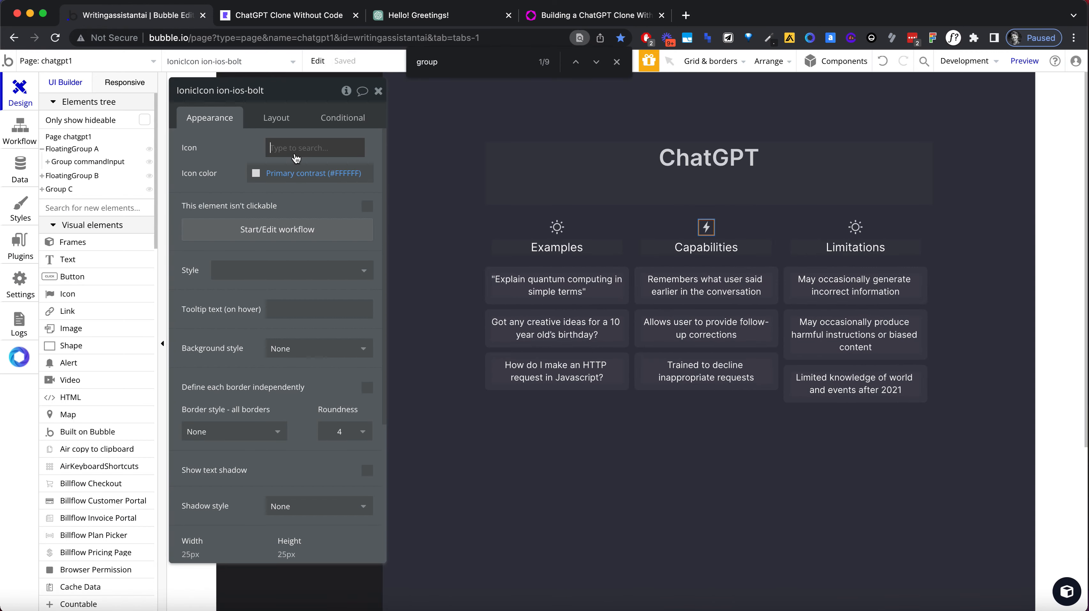
pyautogui.write('bolt')
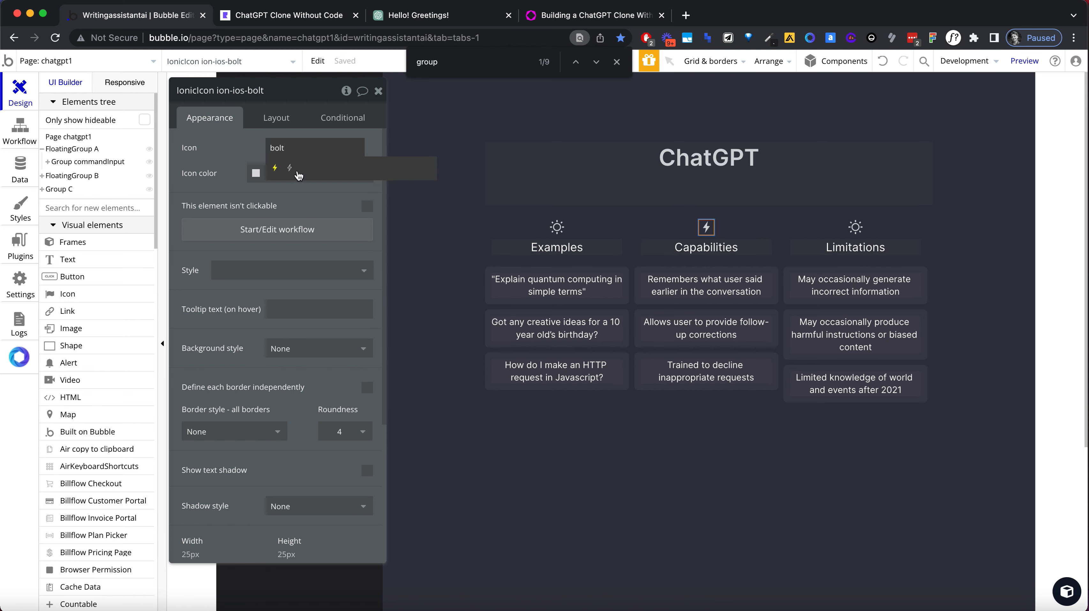
pyautogui.click(290, 168)
# Replace the sunny icon above "Limitations" with the warning triangle icon, found by searching for "war"
pyautogui.click(860, 228)
pyautogui.click(304, 148)
pyautogui.write('war')
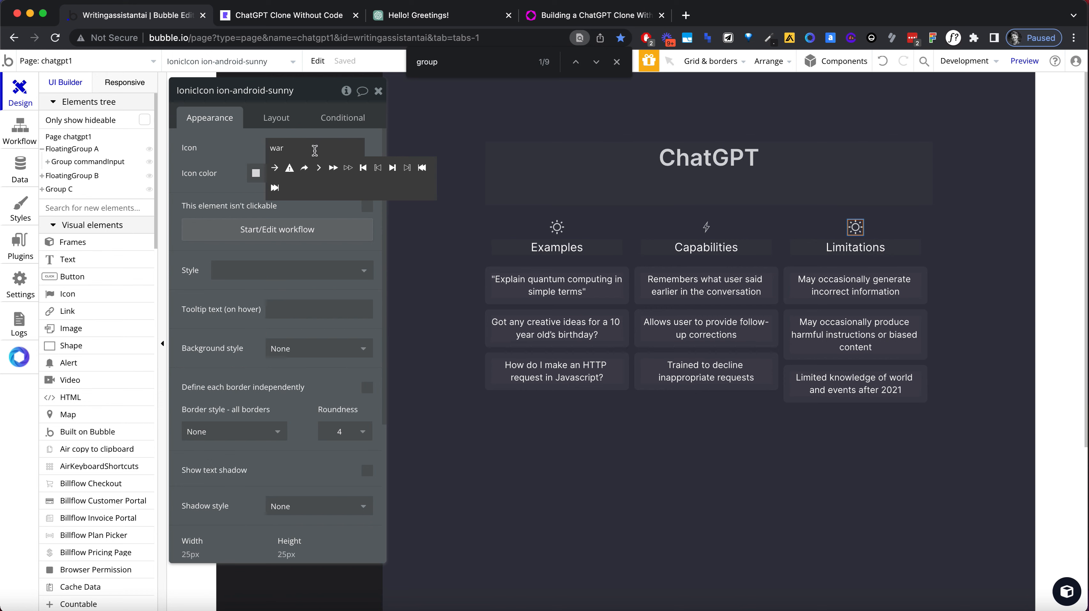
pyautogui.click(290, 167)
# Check the "Limitations" icon on the ChatGPT page and search Bubble's icon library for a closer warning icon, trying "wa"
pyautogui.click(546, 17)
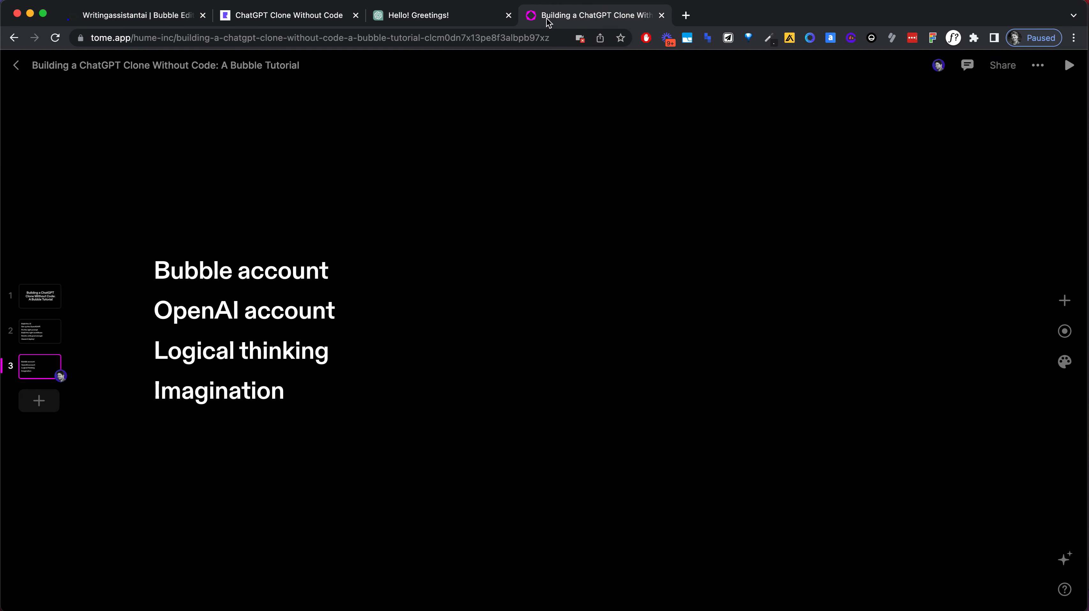
pyautogui.click(456, 17)
pyautogui.click(183, 15)
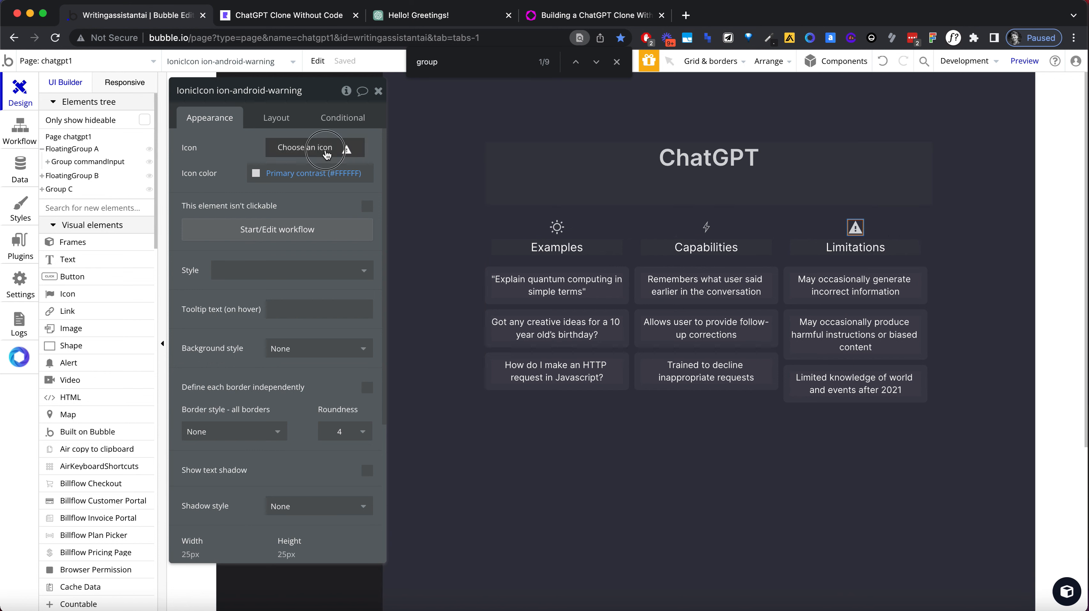
pyautogui.click(327, 155)
pyautogui.write('wa')
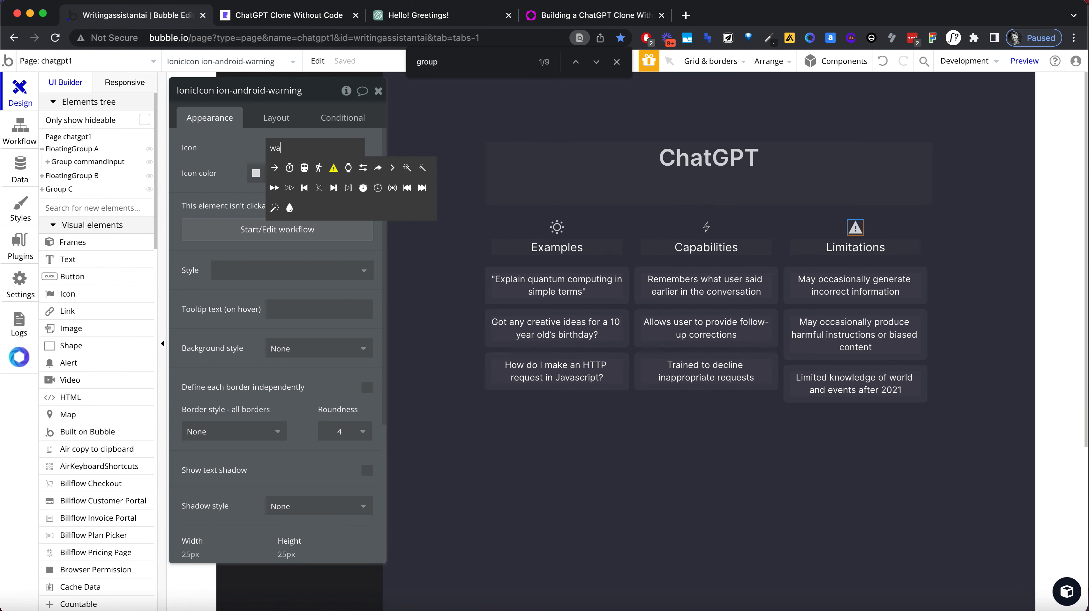
pyautogui.write('er')
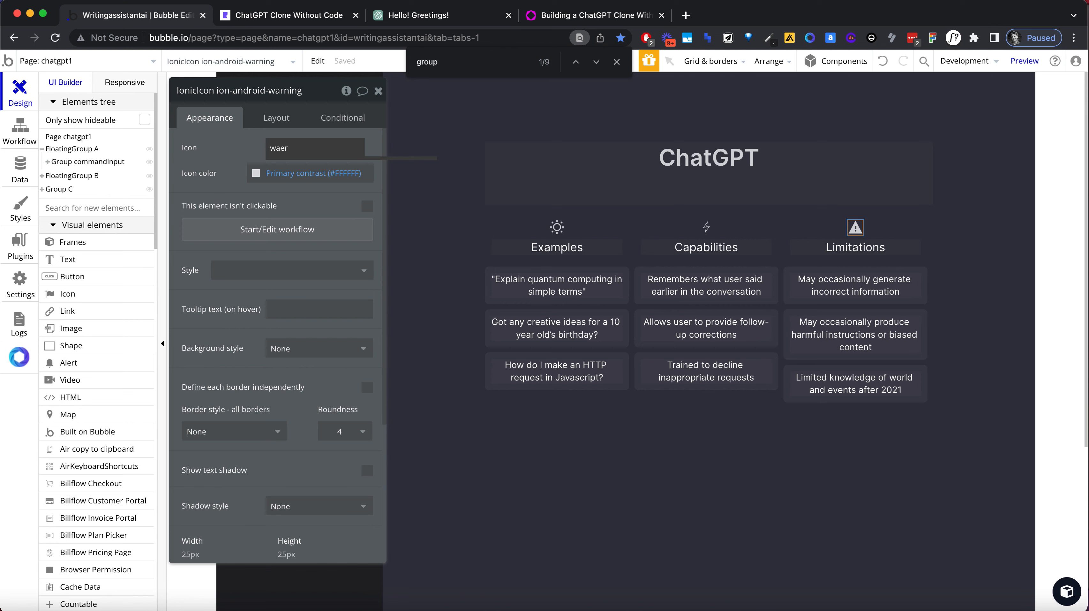
pyautogui.press('BackSpace')
pyautogui.press('BackSpace')
pyautogui.write('r')
pyautogui.press('BackSpace')
pyautogui.press('BackSpace')
pyautogui.press('BackSpace')
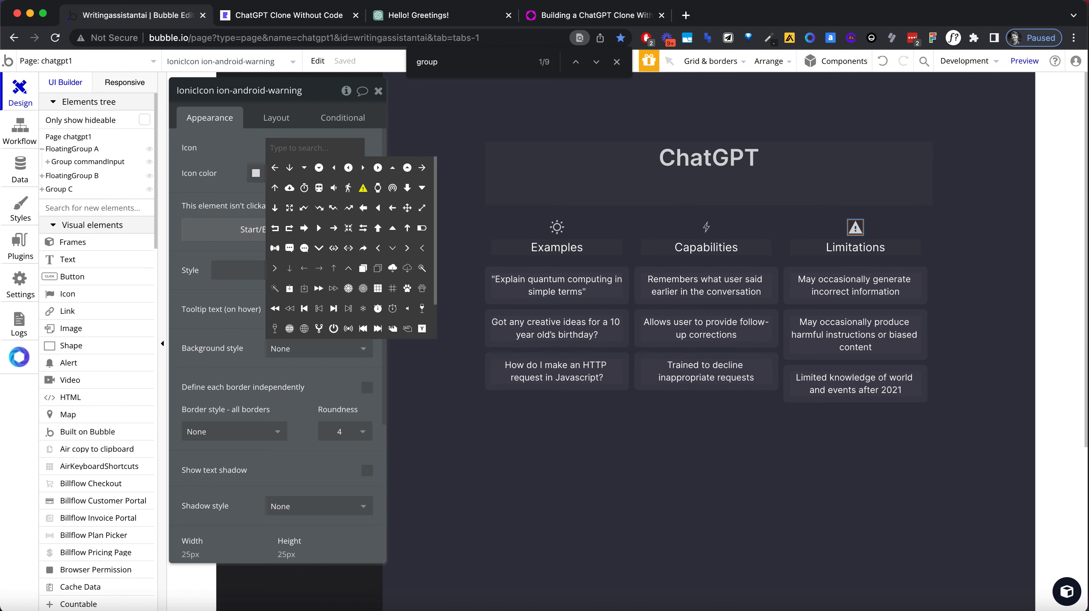
# Search the icon library for an alternative "Limitations" icon, trying "bew", "sign" and "danger", and leave the current icon in place
pyautogui.write('tria')
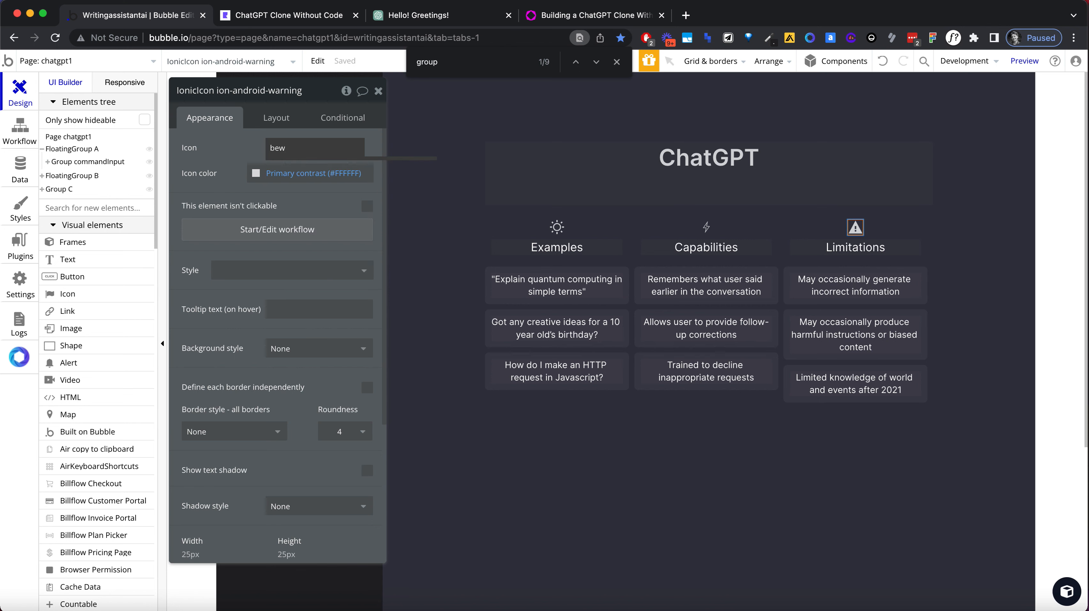
pyautogui.press('BackSpace')
pyautogui.press('BackSpace')
pyautogui.press('BackSpace')
pyautogui.press('BackSpace')
pyautogui.write('sign')
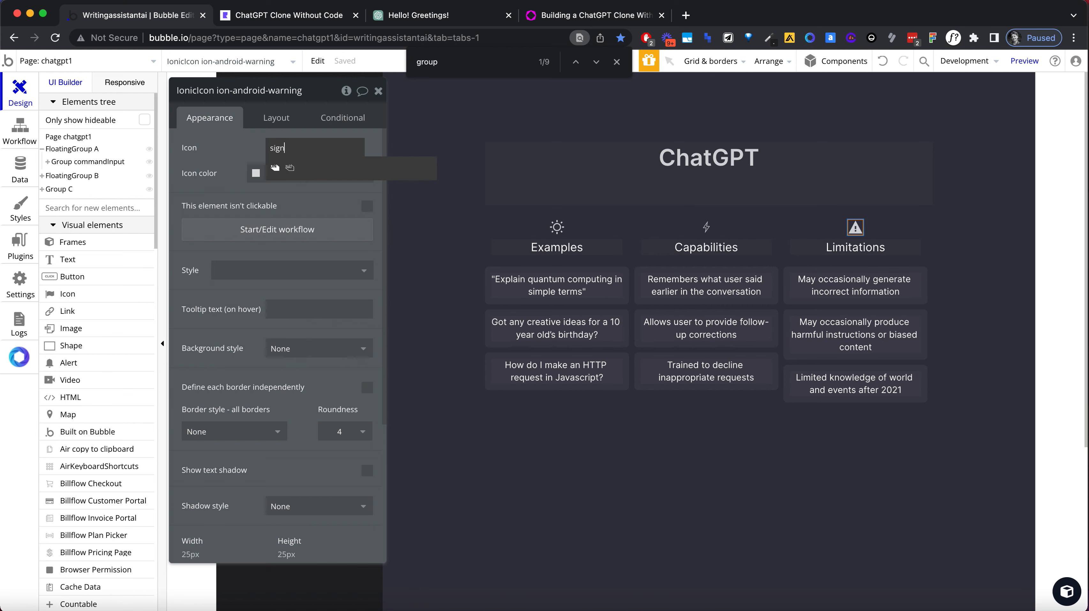
pyautogui.press('BackSpace')
pyautogui.write('danger')
pyautogui.press('super+a')
pyautogui.press('BackSpace')
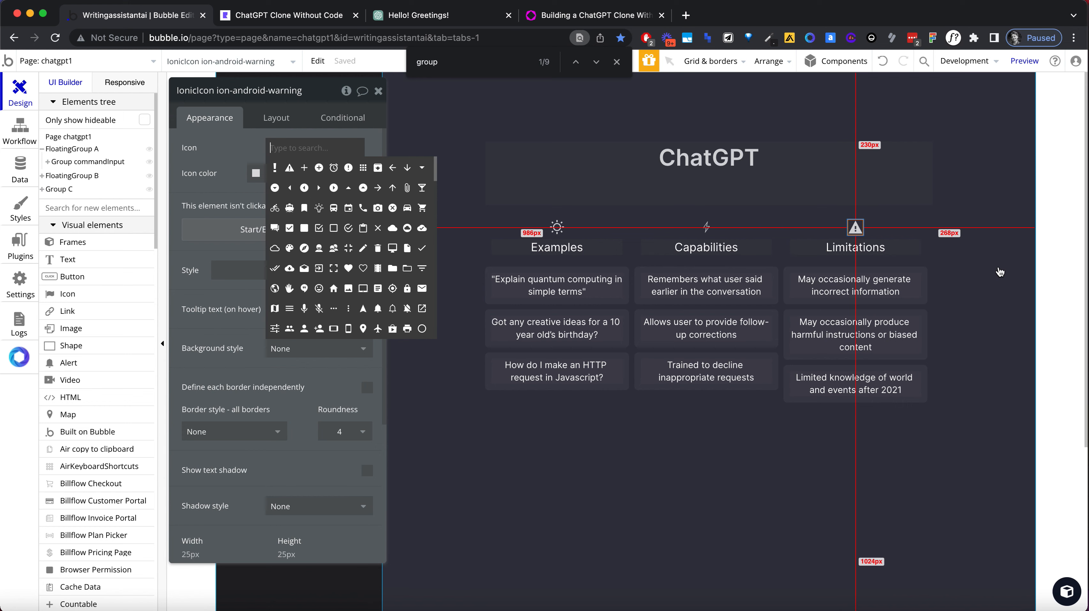
pyautogui.click(999, 268)
# Check the icons on the ChatGPT page and switch the "Capabilities" icon to the filled bolt, found by searching for "bolt"
pyautogui.click(429, 17)
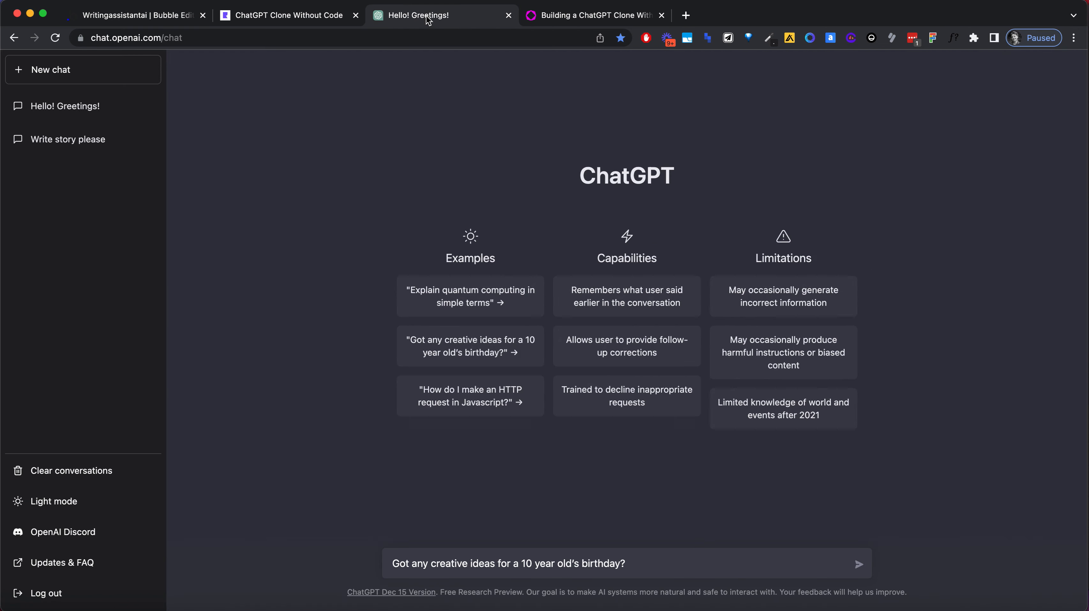
pyautogui.click(190, 15)
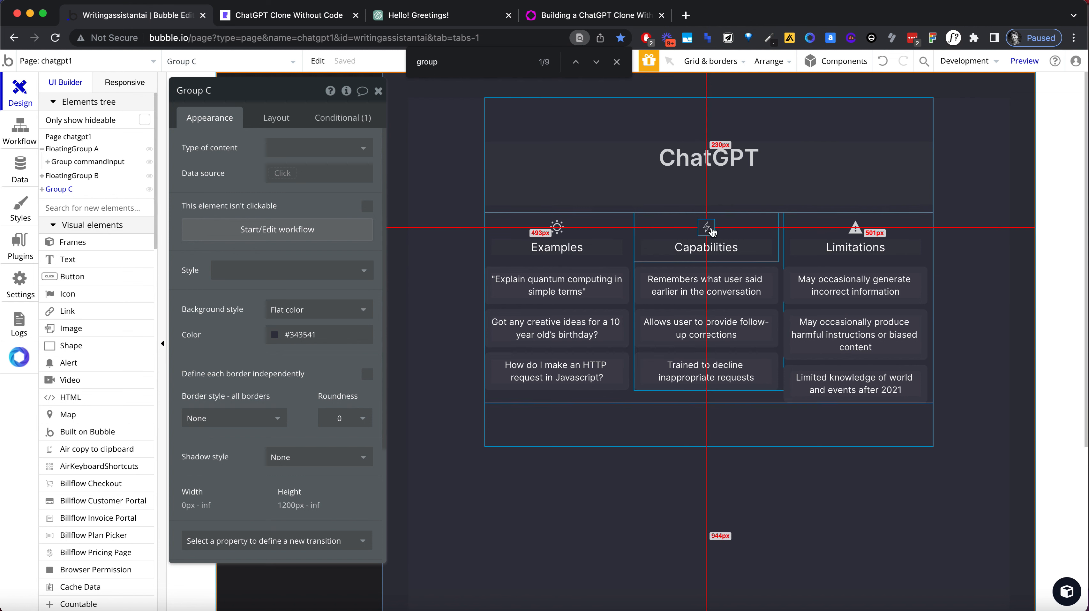
pyautogui.click(706, 227)
pyautogui.click(319, 148)
pyautogui.click(339, 147)
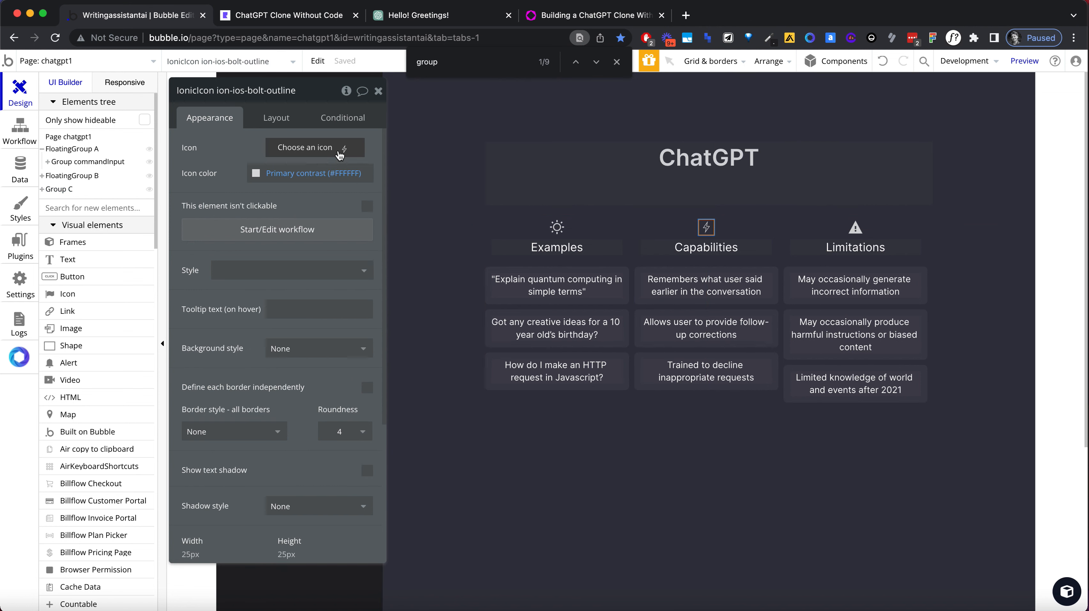
pyautogui.click(337, 148)
pyautogui.write('bolt')
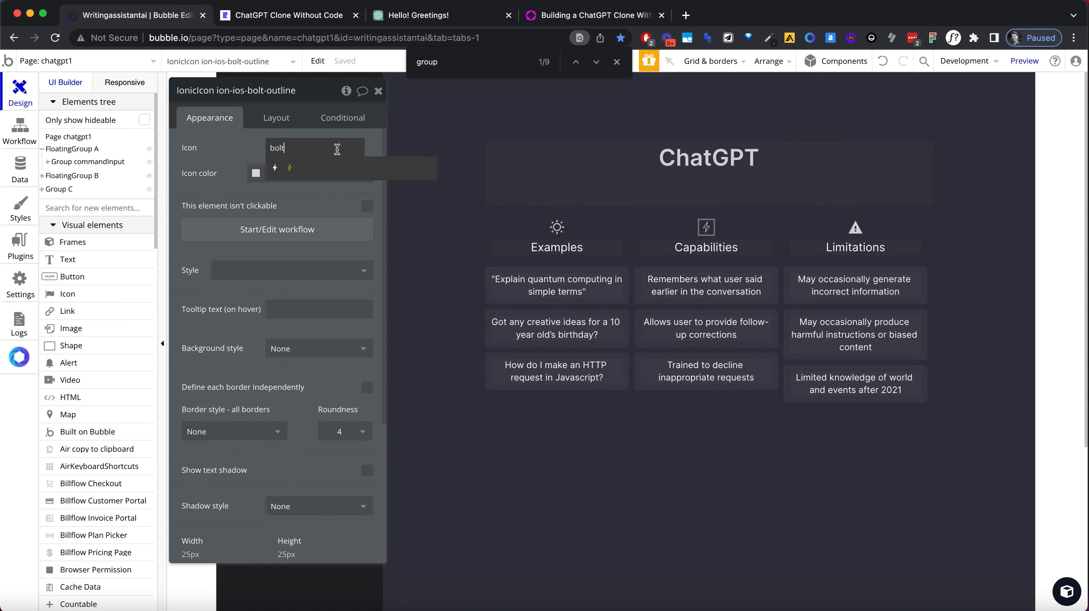
pyautogui.click(274, 167)
pyautogui.click(515, 126)
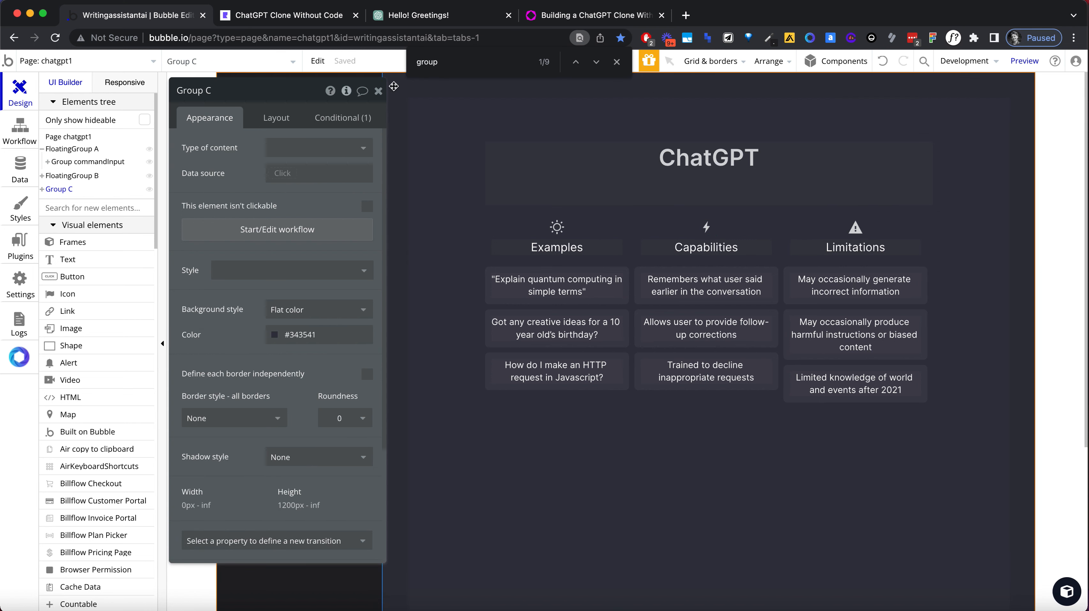
# Reload the clone's preview page and compare its title, icons and card columns with the original ChatGPT start screen
pyautogui.click(318, 16)
pyautogui.click(333, 38)
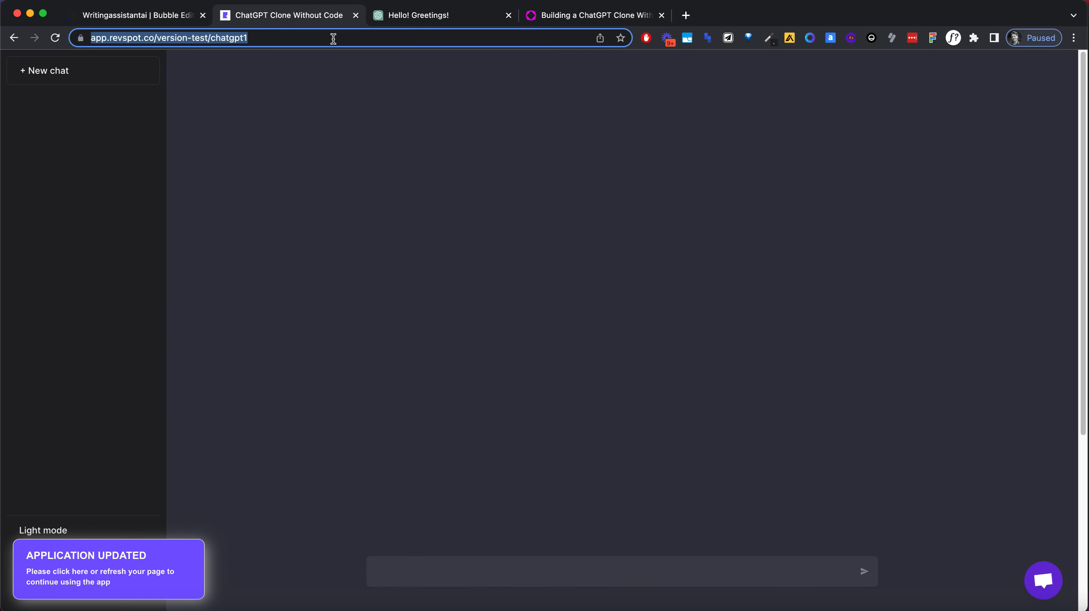
pyautogui.press('Return')
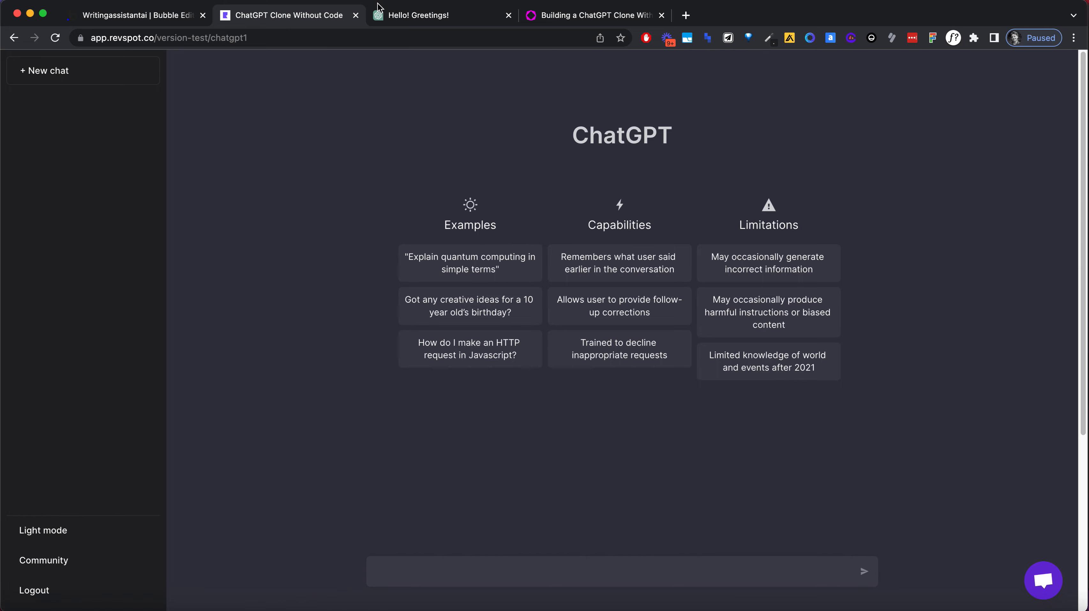
pyautogui.click(380, 17)
pyautogui.click(314, 18)
pyautogui.click(407, 16)
pyautogui.click(278, 18)
pyautogui.click(396, 18)
pyautogui.click(268, 16)
pyautogui.click(391, 15)
pyautogui.click(268, 15)
pyautogui.click(396, 17)
pyautogui.click(265, 17)
pyautogui.click(446, 23)
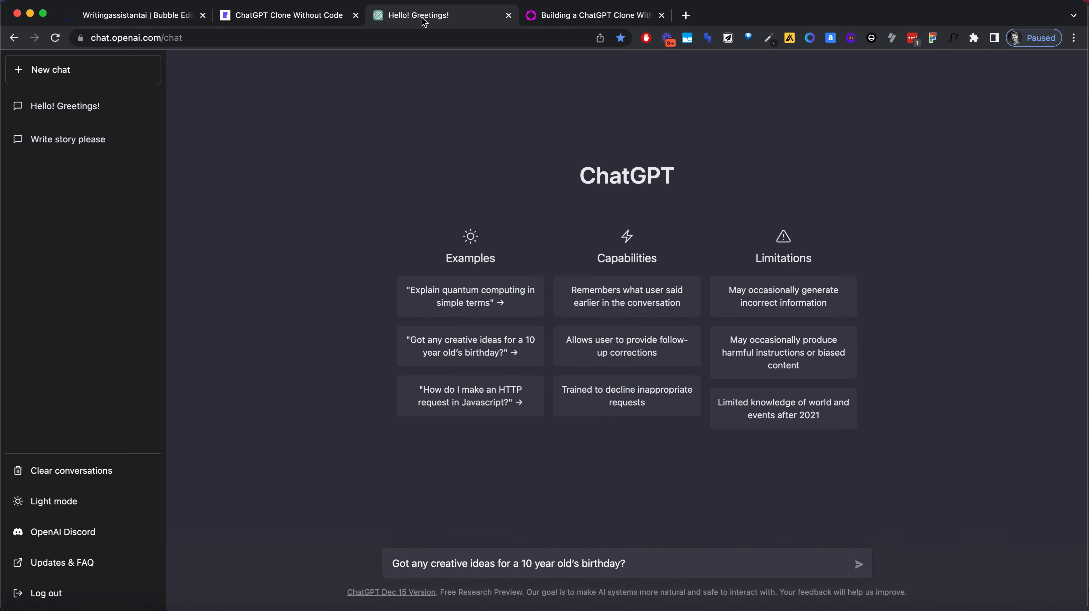
pyautogui.click(294, 17)
pyautogui.click(450, 19)
pyautogui.click(281, 19)
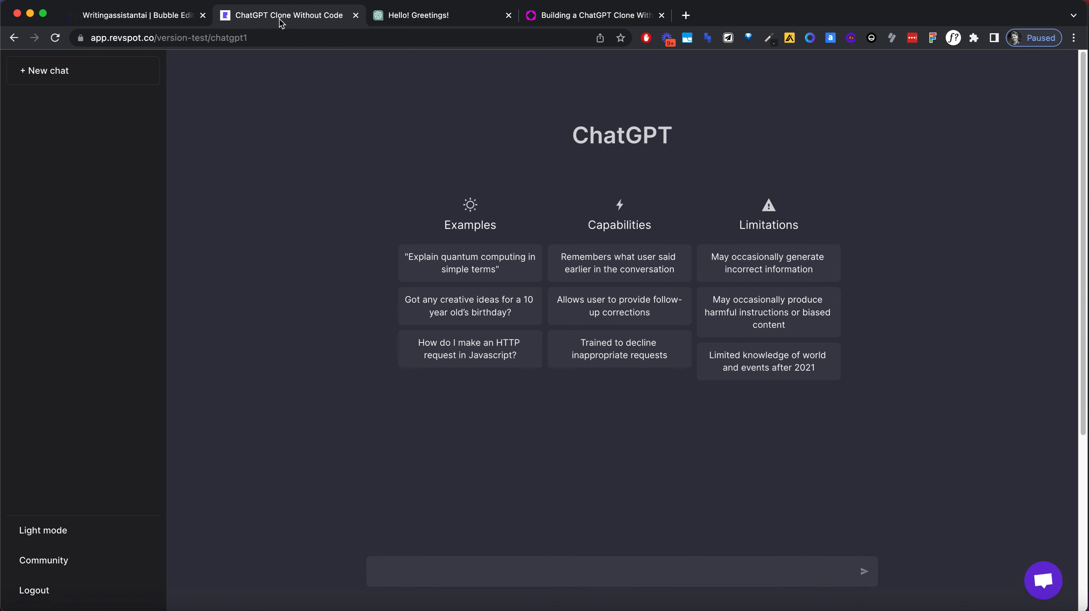
# Compare the sidebar and its "New chat" entry between the original ChatGPT page and the clone preview
pyautogui.click(471, 18)
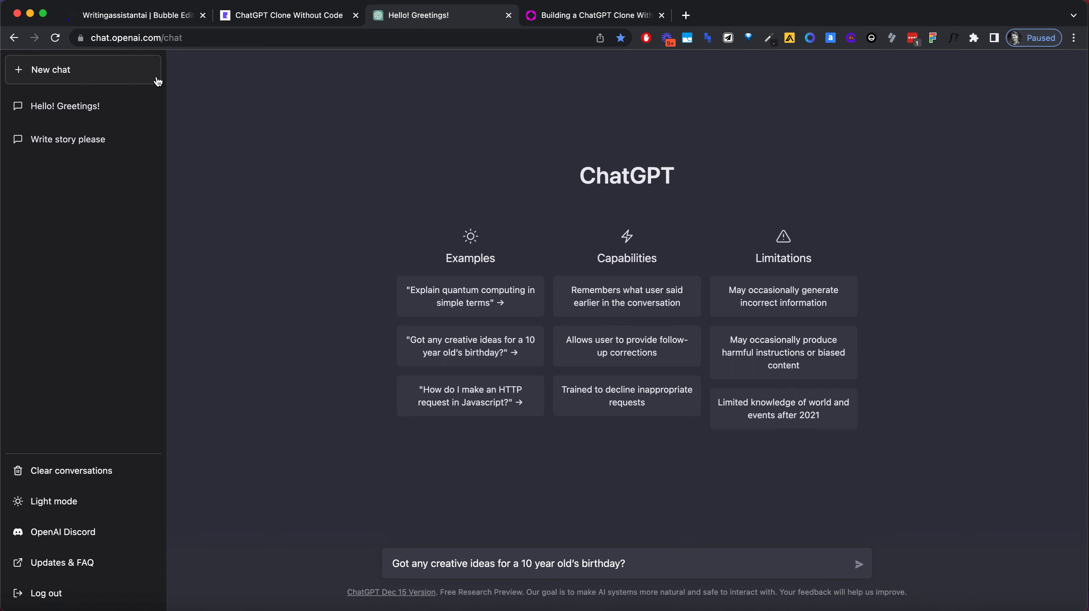
pyautogui.click(328, 24)
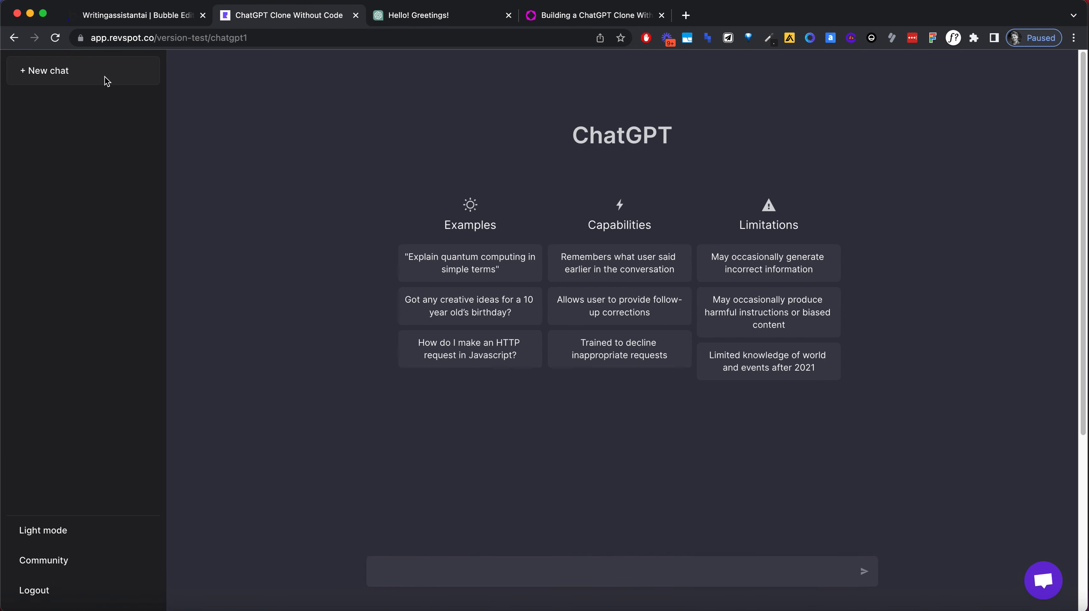
pyautogui.click(402, 19)
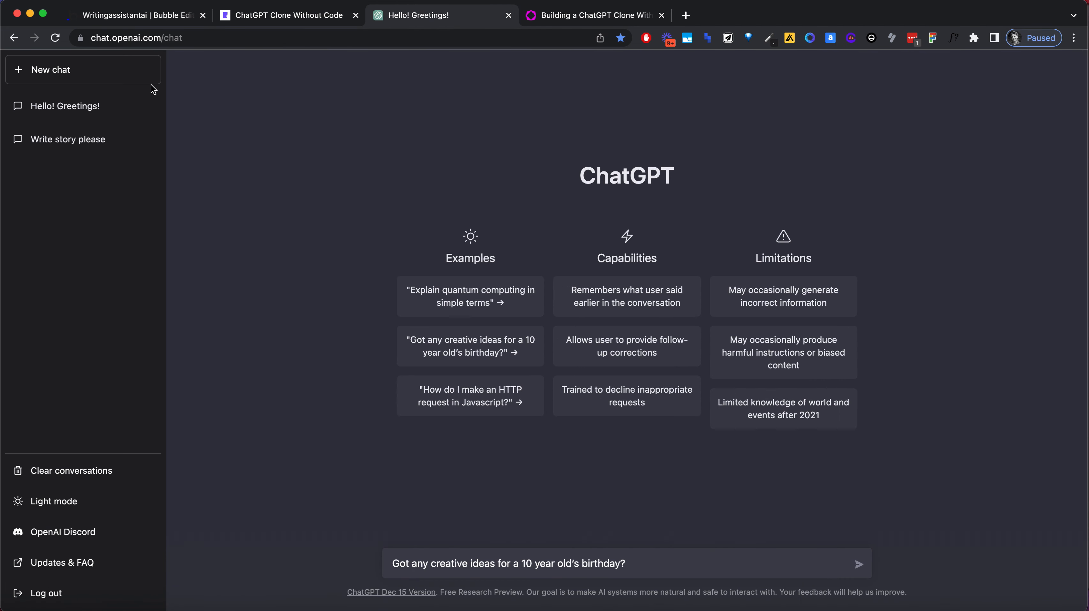
pyautogui.click(303, 25)
pyautogui.click(453, 17)
pyautogui.click(268, 15)
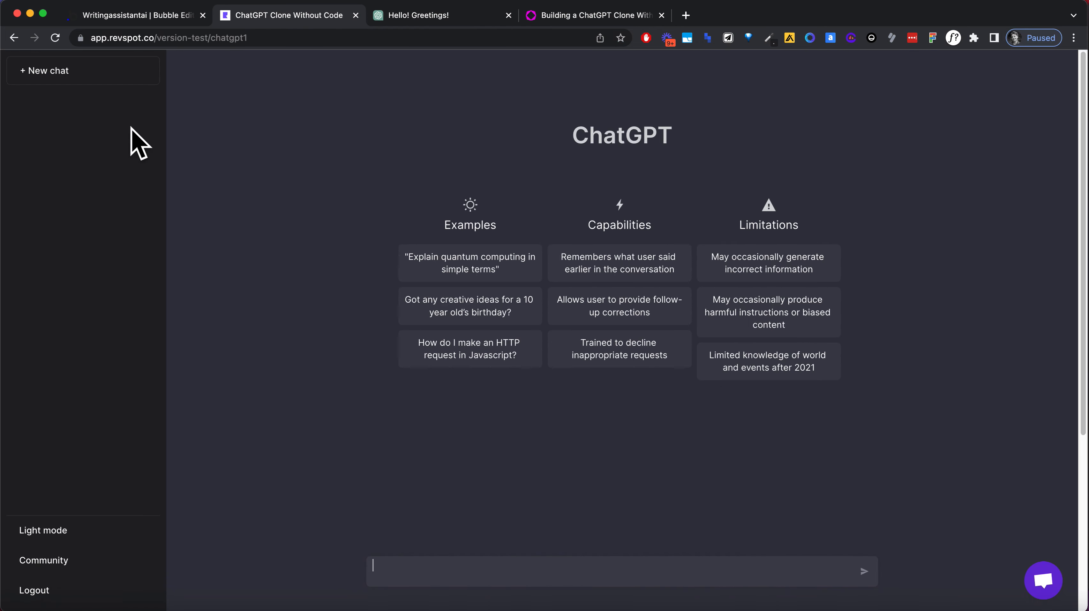
pyautogui.click(447, 26)
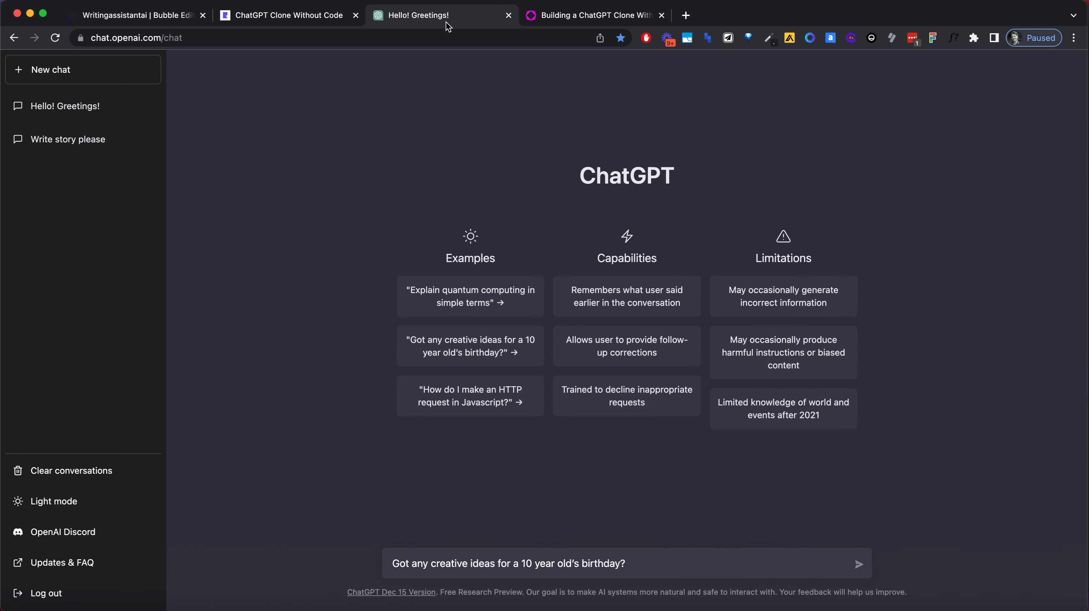
pyautogui.click(287, 15)
pyautogui.click(395, 19)
pyautogui.click(251, 16)
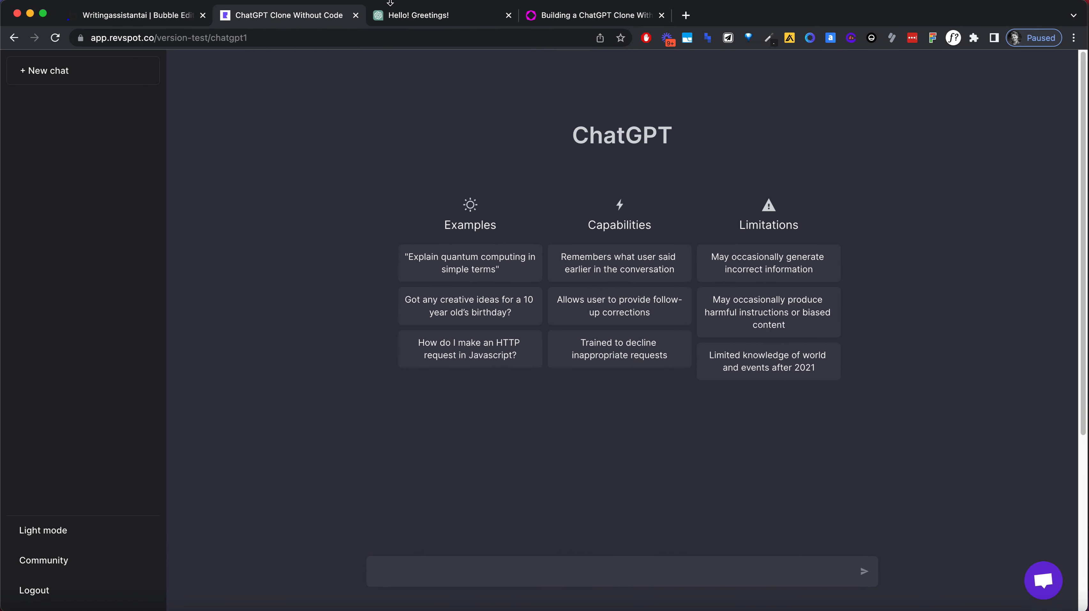
# Select the disclaimer line under ChatGPT's message box and examine the same area around the clone preview's input
pyautogui.click(410, 16)
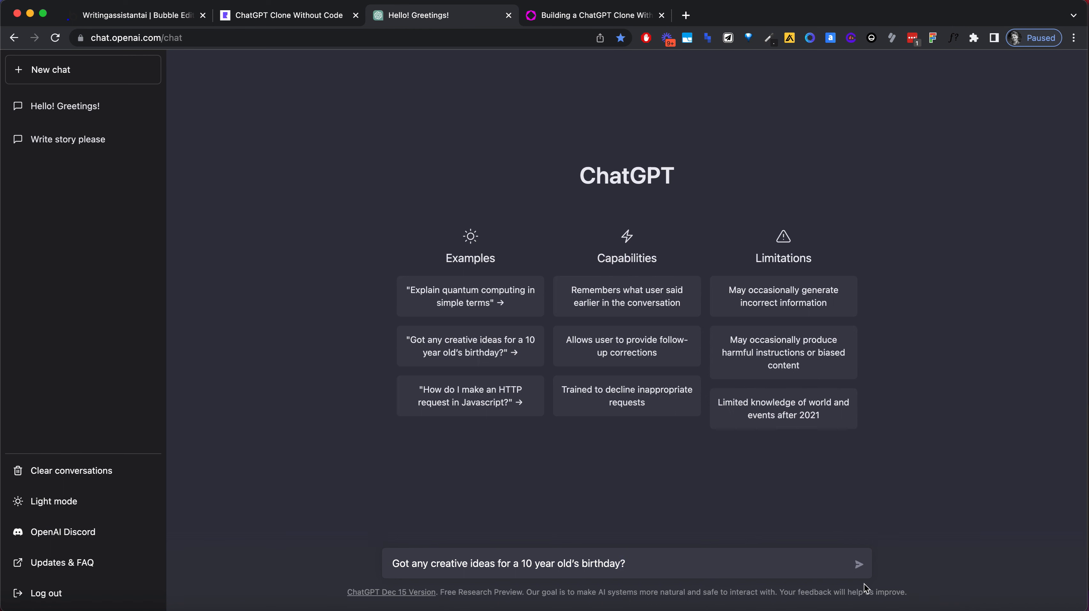
pyautogui.tripleClick(865, 592)
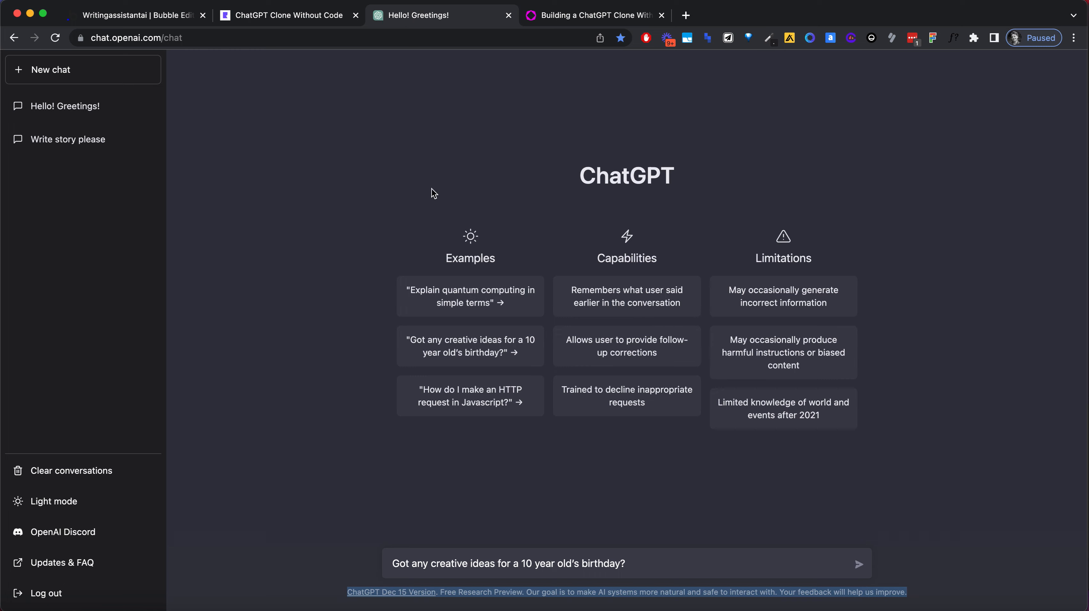
pyautogui.click(297, 18)
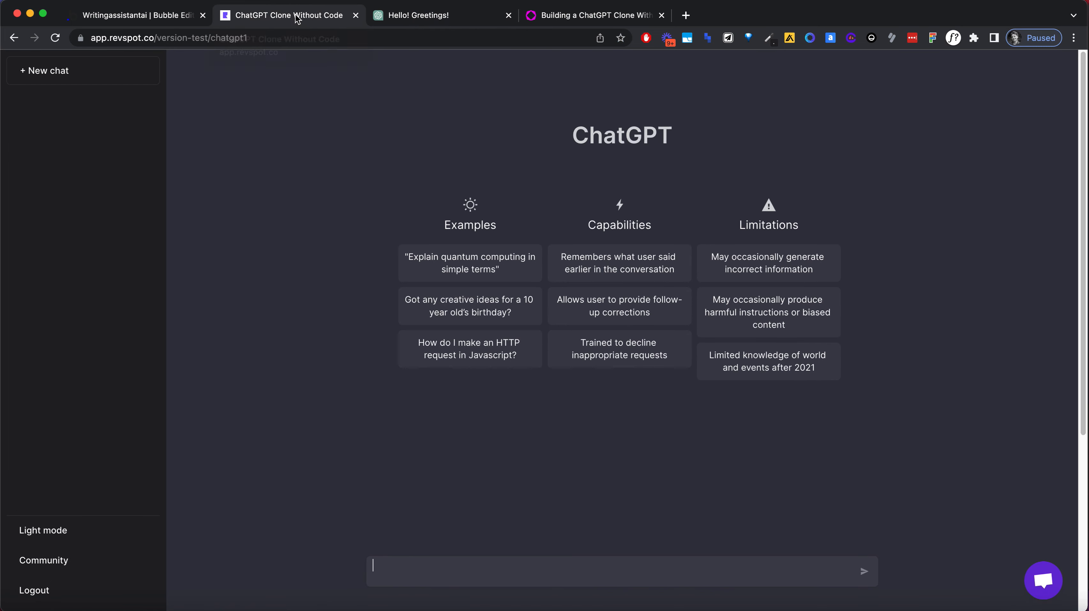
pyautogui.click(421, 572)
# In the Bubble editor, copy the "How do I make an HTTP request in Javascript?" text into Group commandInput
pyautogui.click(156, 19)
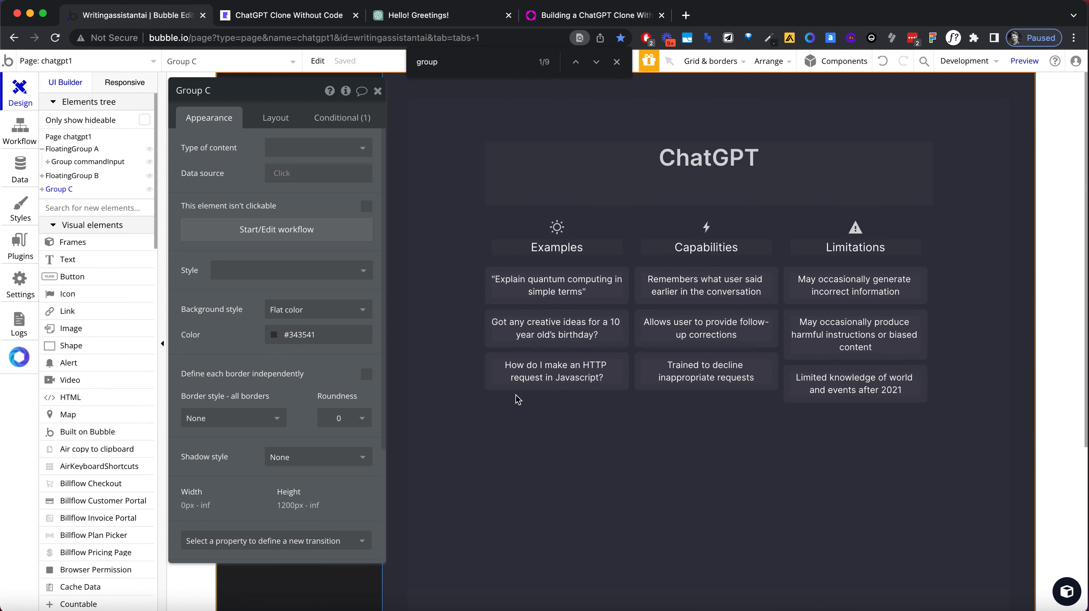
pyautogui.scroll(-5, 490, 386)
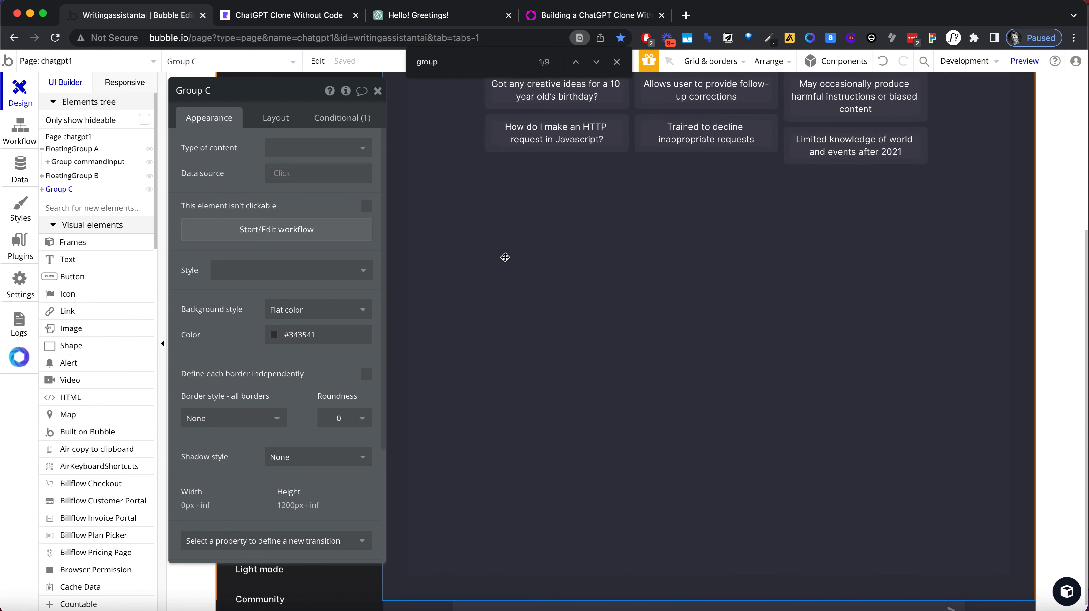
pyautogui.click(578, 146)
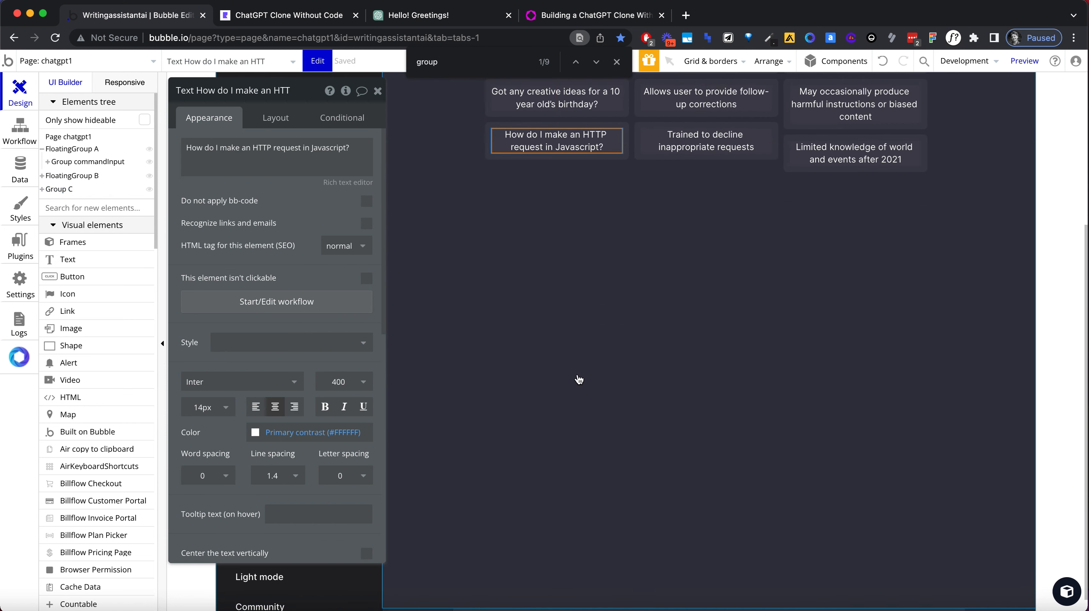
pyautogui.scroll(-1, 642, 560)
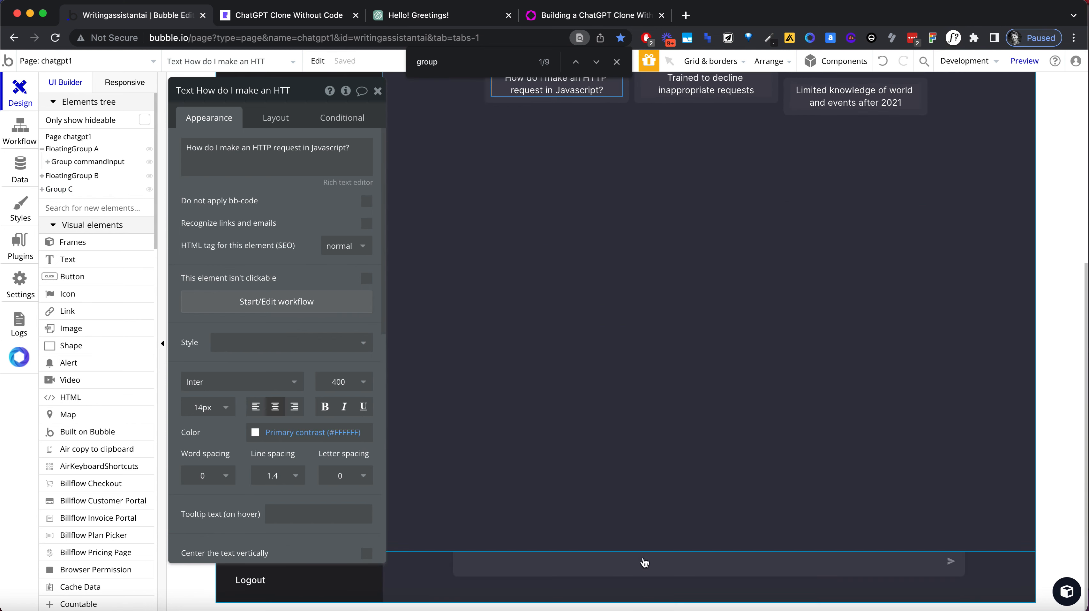
pyautogui.click(633, 578)
pyautogui.click(629, 583)
pyautogui.hotkey('ctrl', 'v')
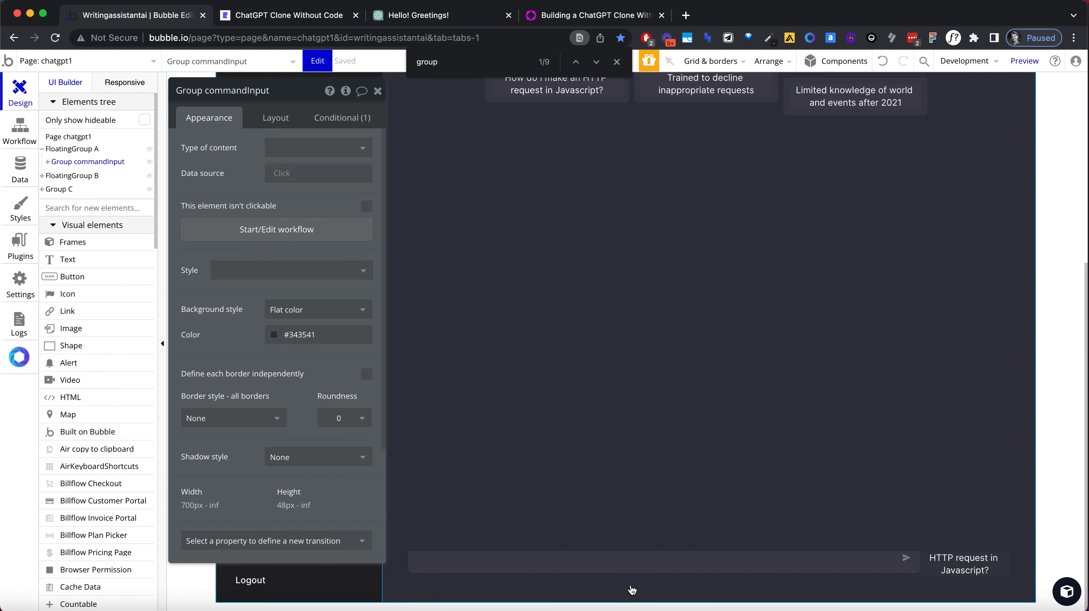
# Set Group commandInput's container layout to Column
pyautogui.click(782, 594)
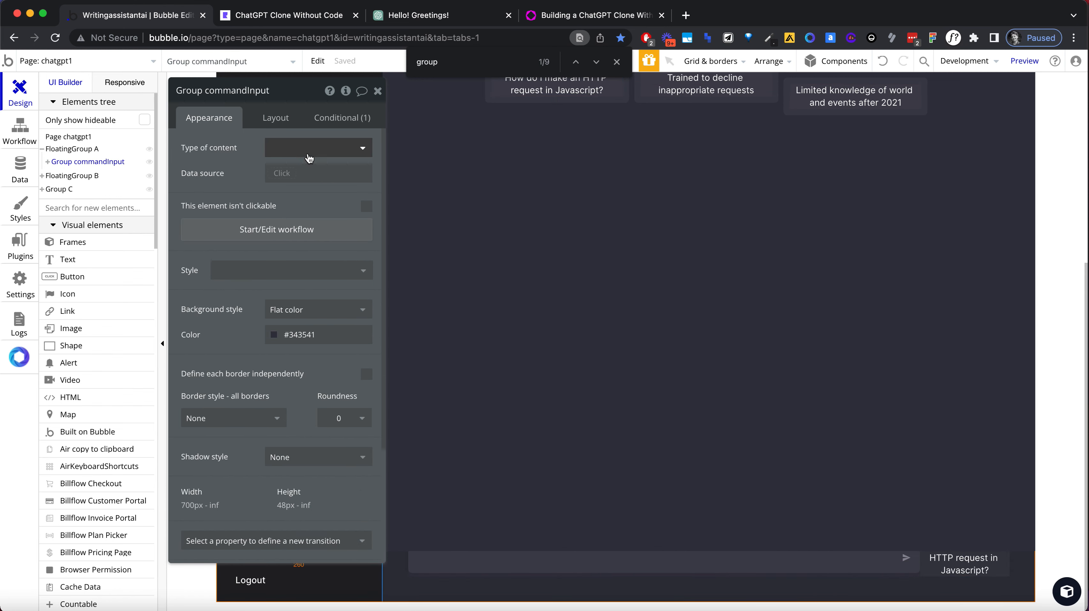
pyautogui.click(276, 118)
pyautogui.click(299, 148)
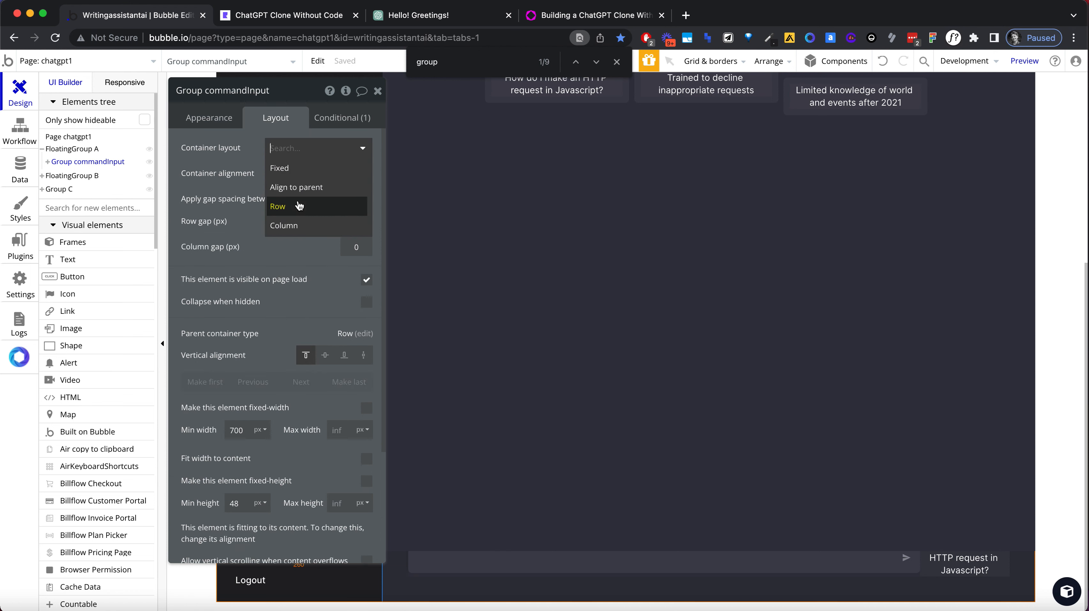
pyautogui.click(302, 227)
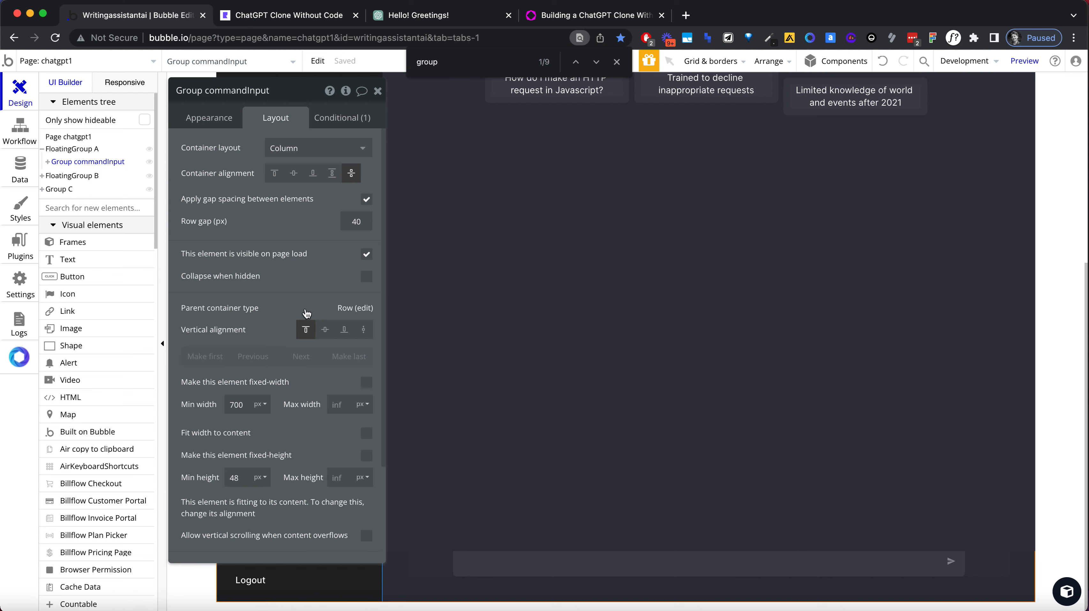
pyautogui.click(484, 507)
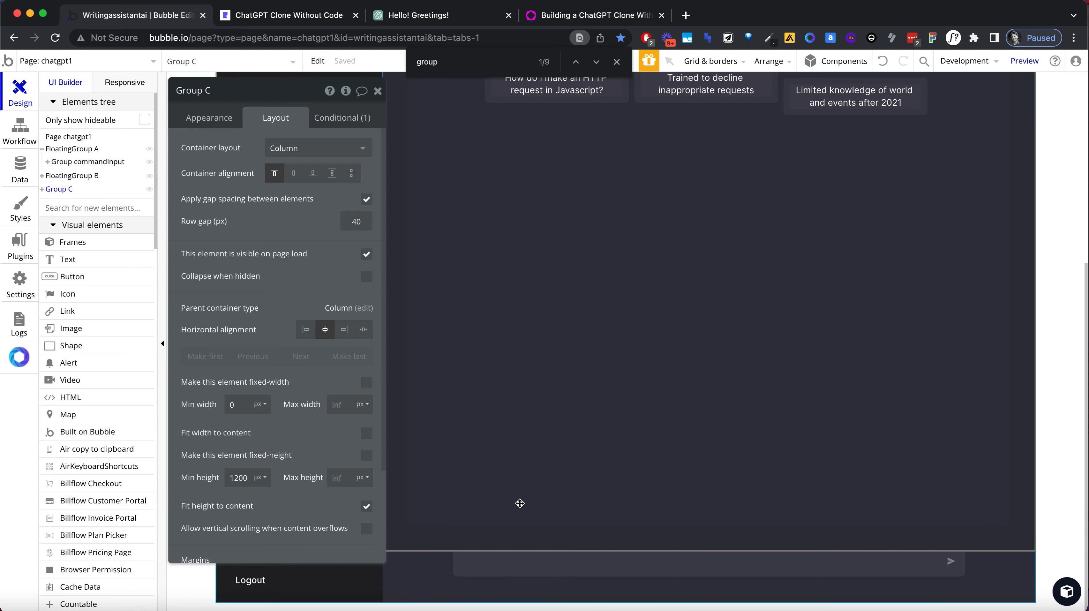
# Hide Group C in the editor and make the "How do I make an HTTP request in Javascript?" text the last element in Group commandInput
pyautogui.click(80, 152)
pyautogui.click(81, 154)
pyautogui.click(81, 154)
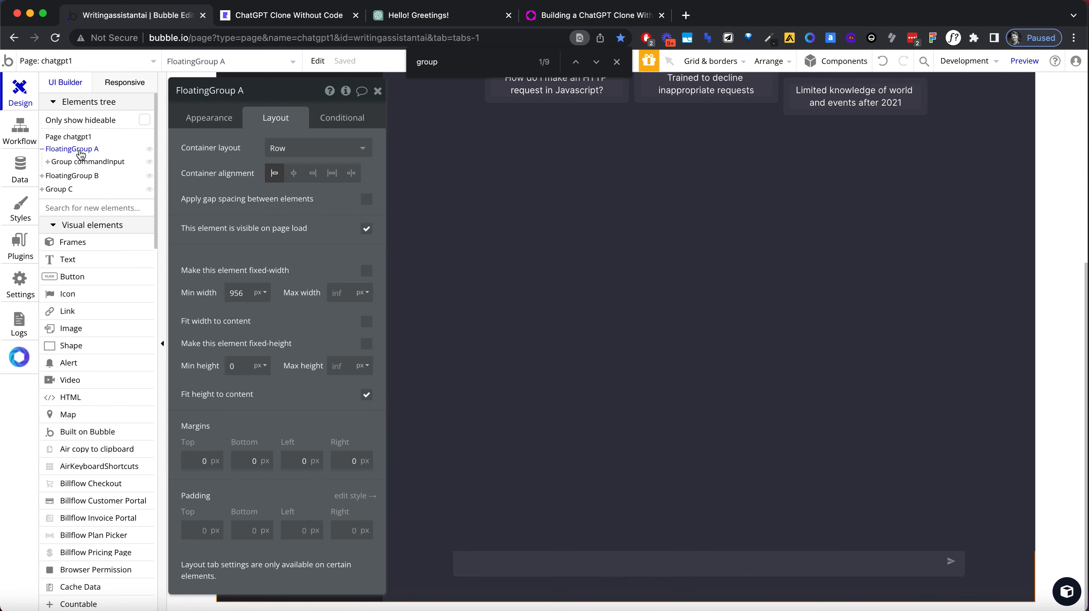
pyautogui.click(422, 589)
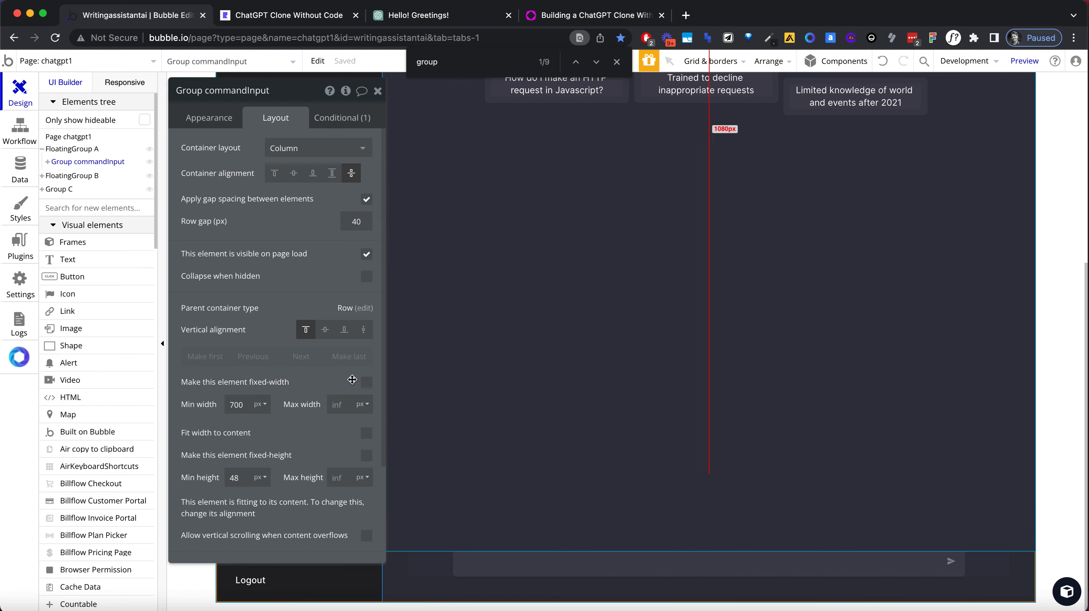
pyautogui.click(49, 162)
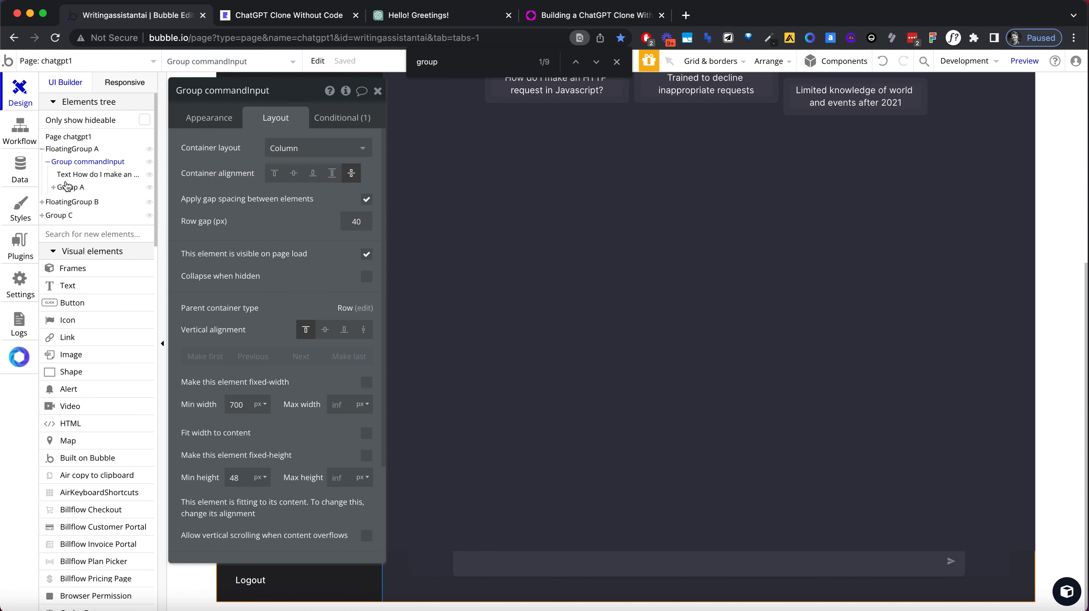
pyautogui.click(68, 188)
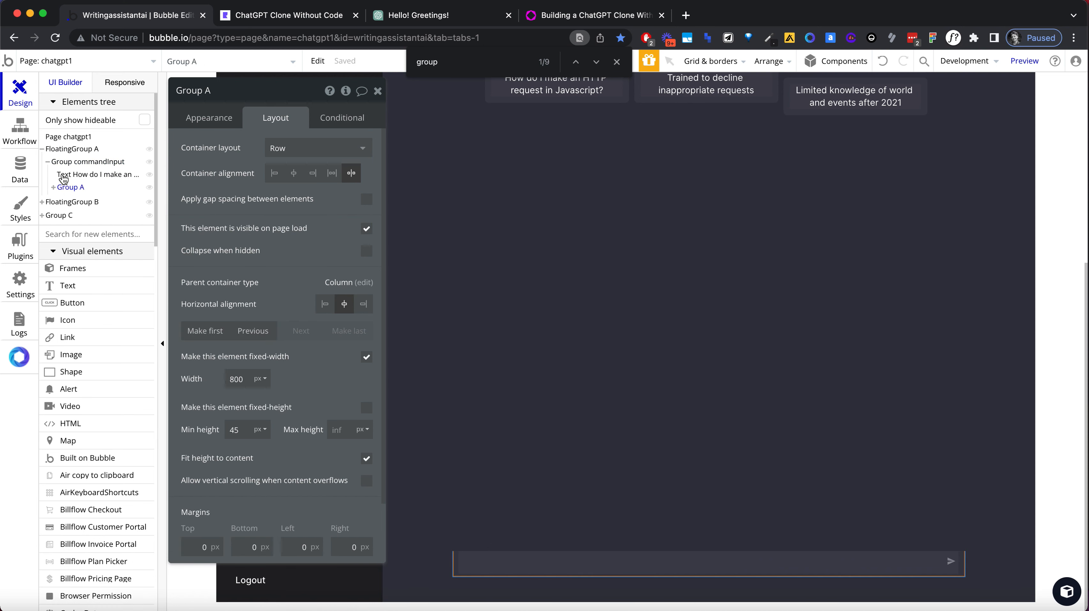
pyautogui.click(64, 175)
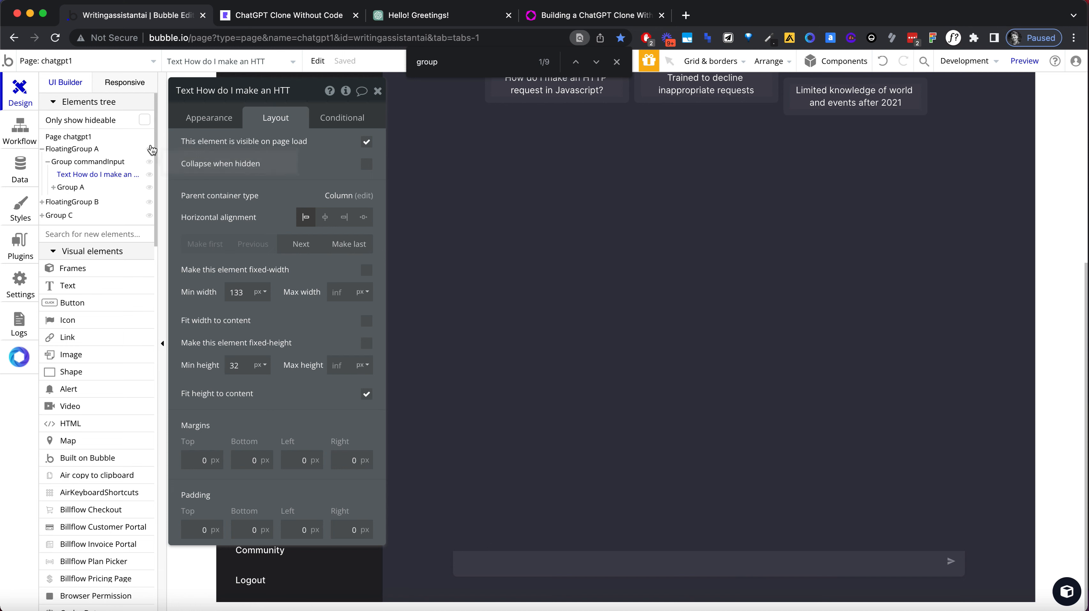
pyautogui.click(150, 216)
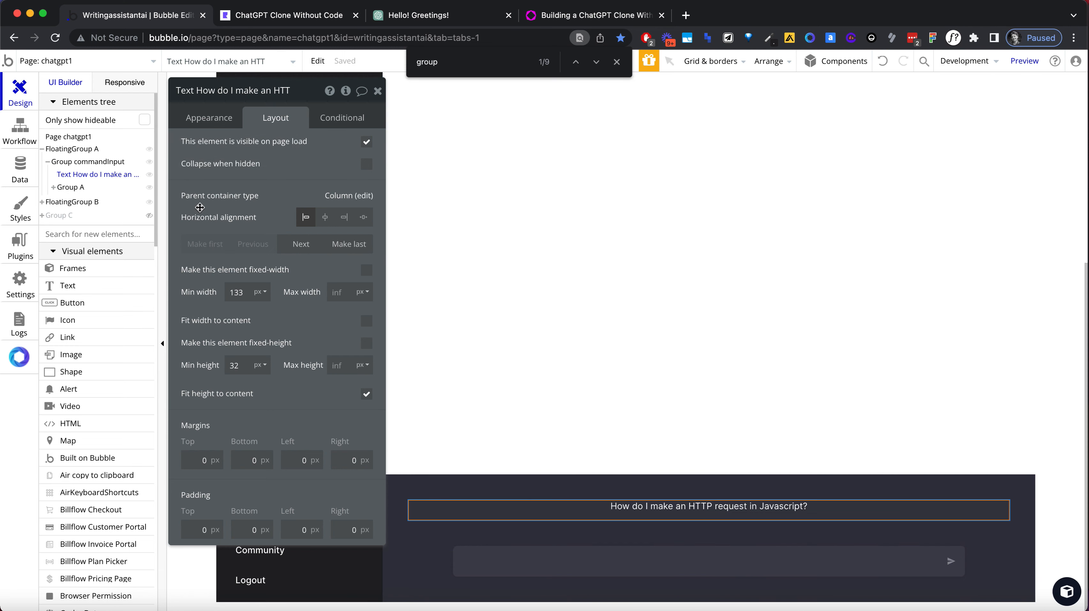
pyautogui.click(355, 244)
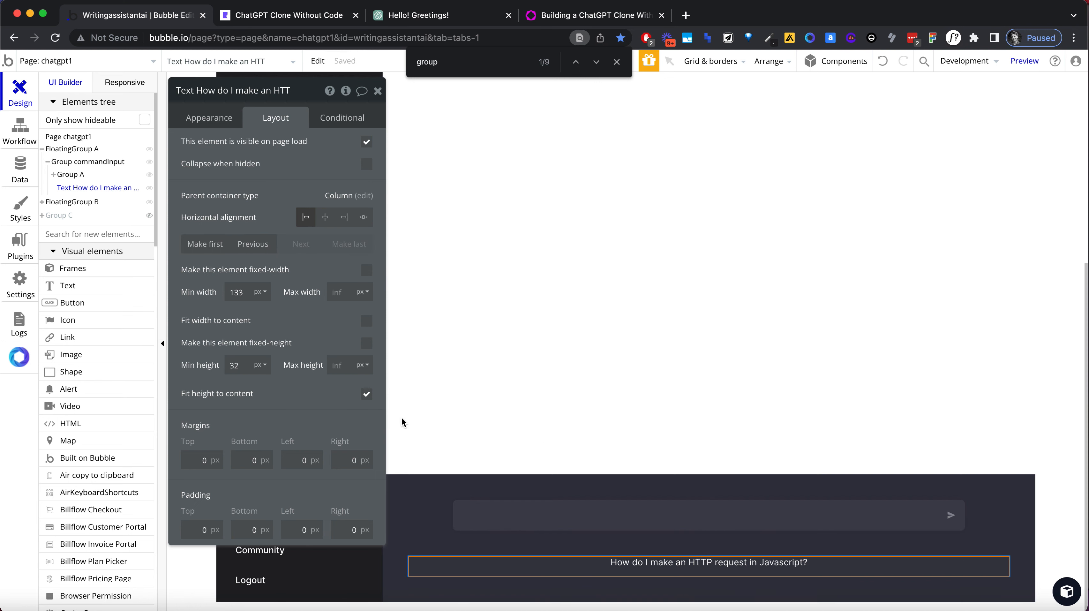
# Cut the text below the message input and paste it back into the bottom input area
pyautogui.click(540, 543)
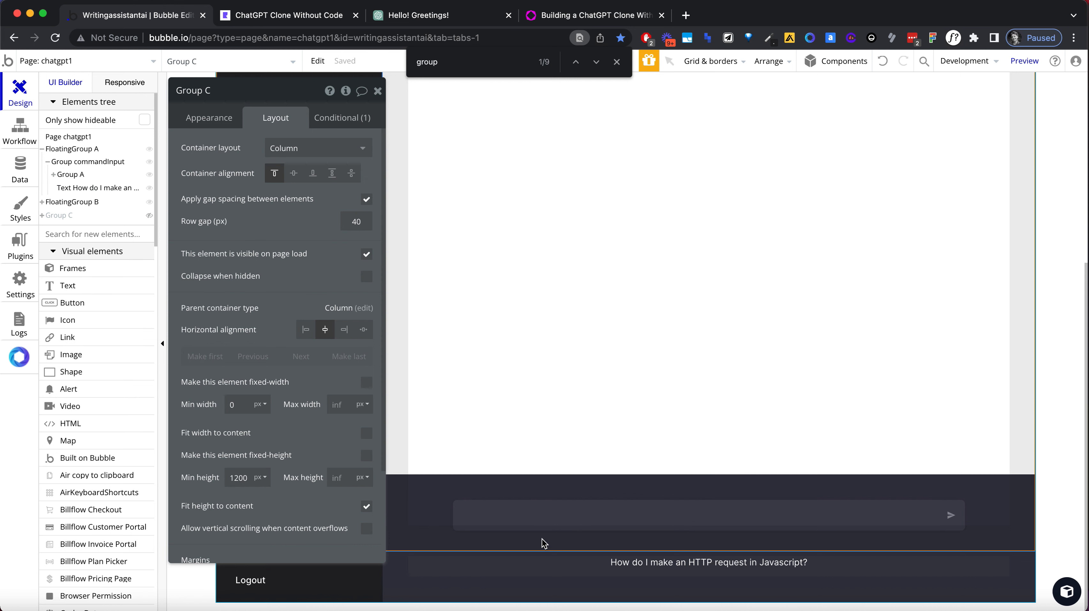
pyautogui.click(550, 569)
pyautogui.press('super+x')
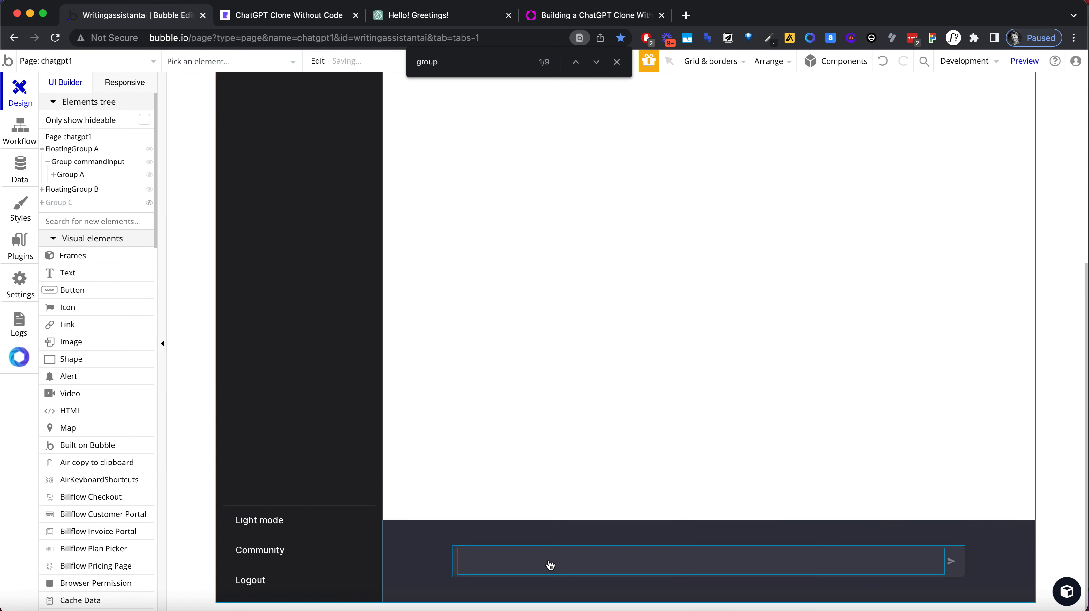
pyautogui.click(543, 584)
pyautogui.press('super+v')
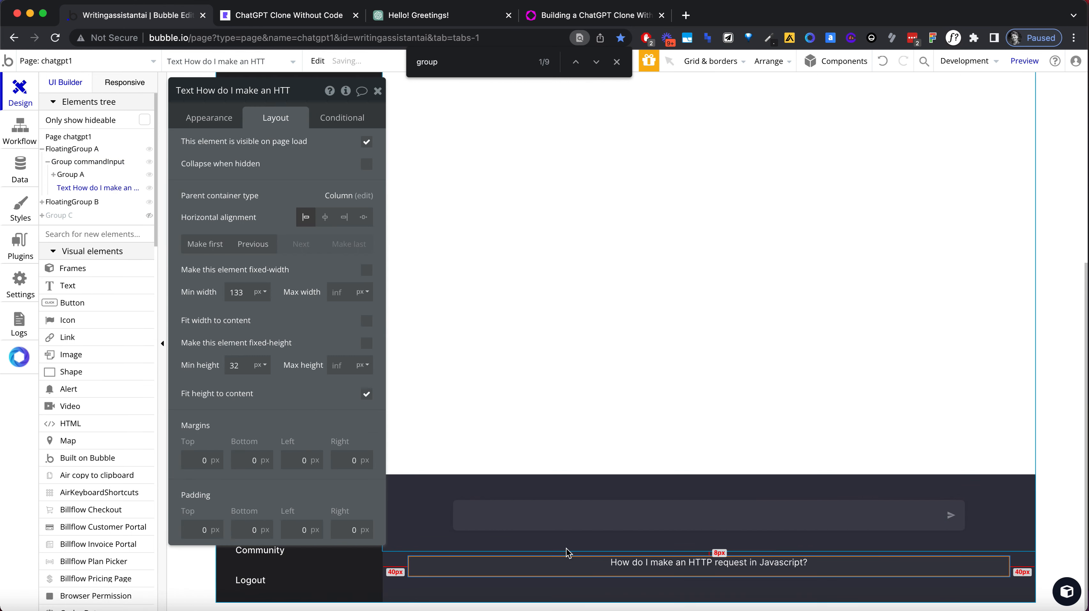
pyautogui.click(568, 551)
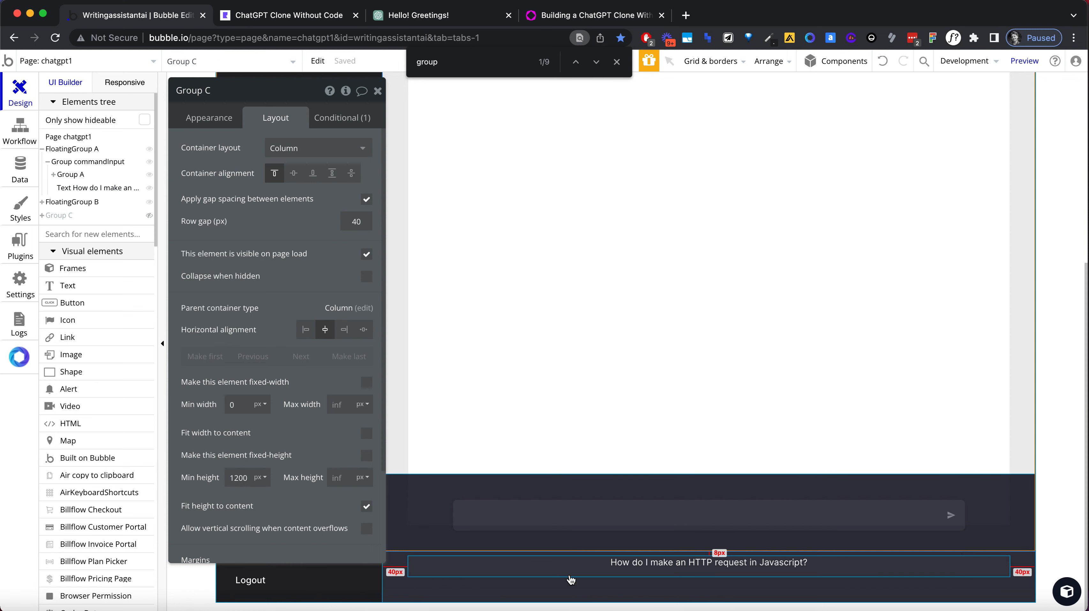
pyautogui.click(572, 575)
pyautogui.press('super+x')
pyautogui.click(531, 534)
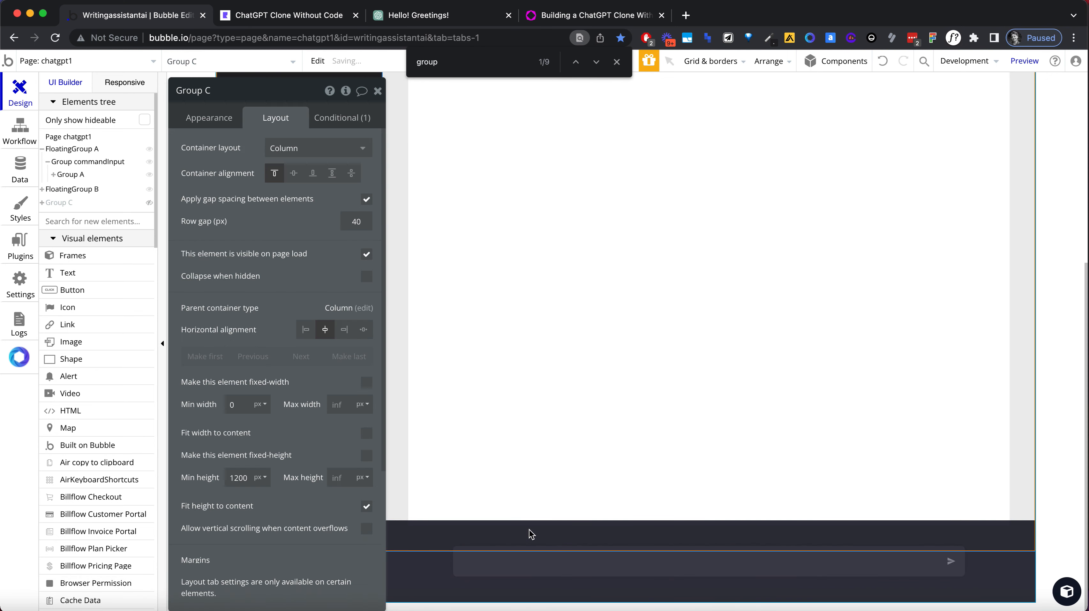
pyautogui.click(434, 574)
pyautogui.press('super+v')
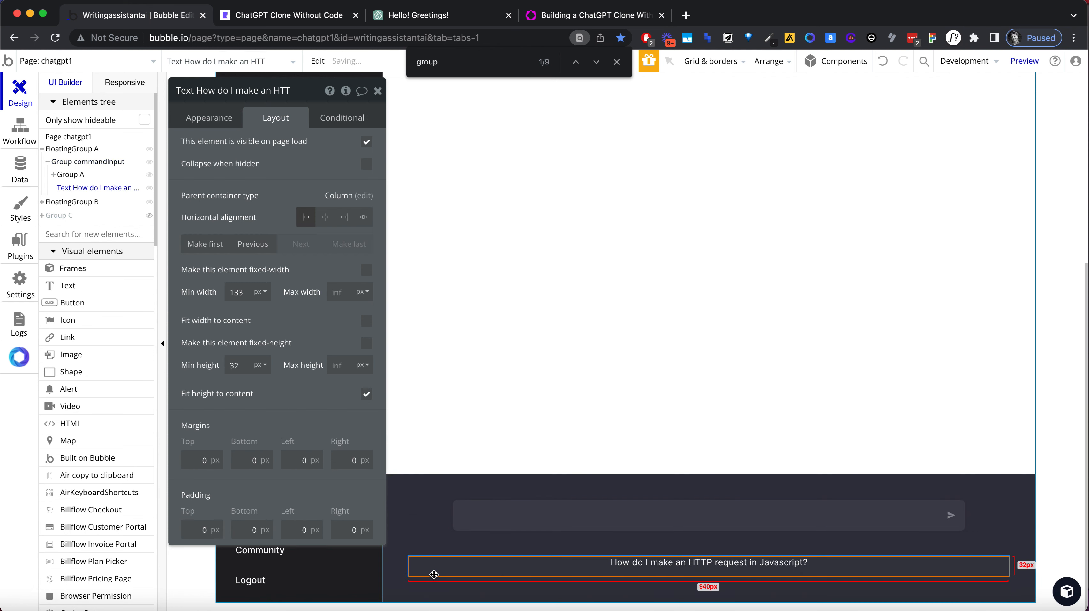
# Examine the layout settings of Group commandInput and its nested groups, comparing the canvas with Group C shown and hidden
pyautogui.click(54, 176)
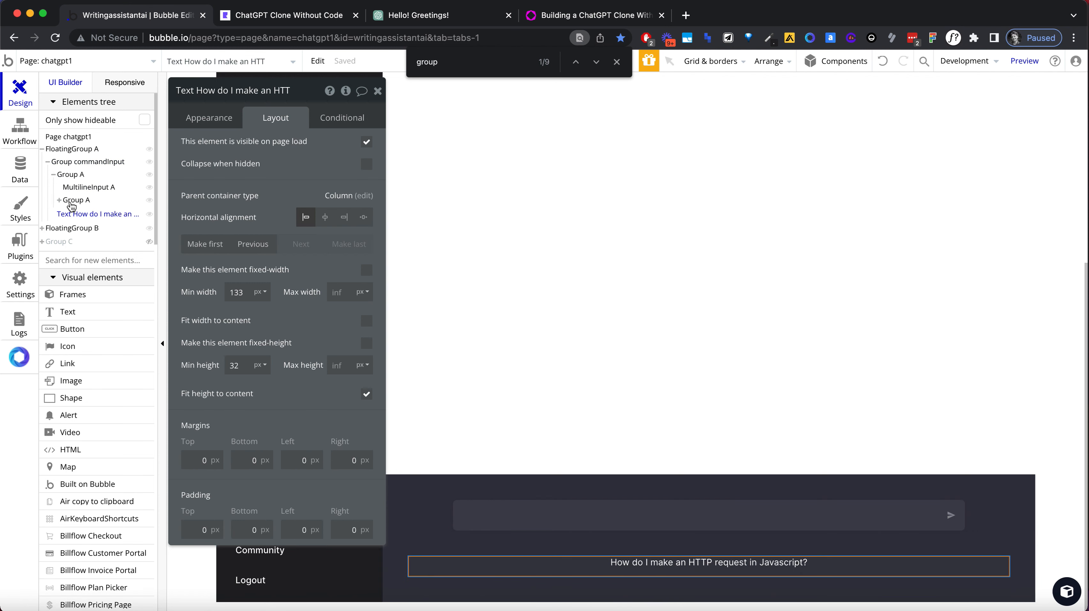
pyautogui.click(60, 201)
pyautogui.click(75, 200)
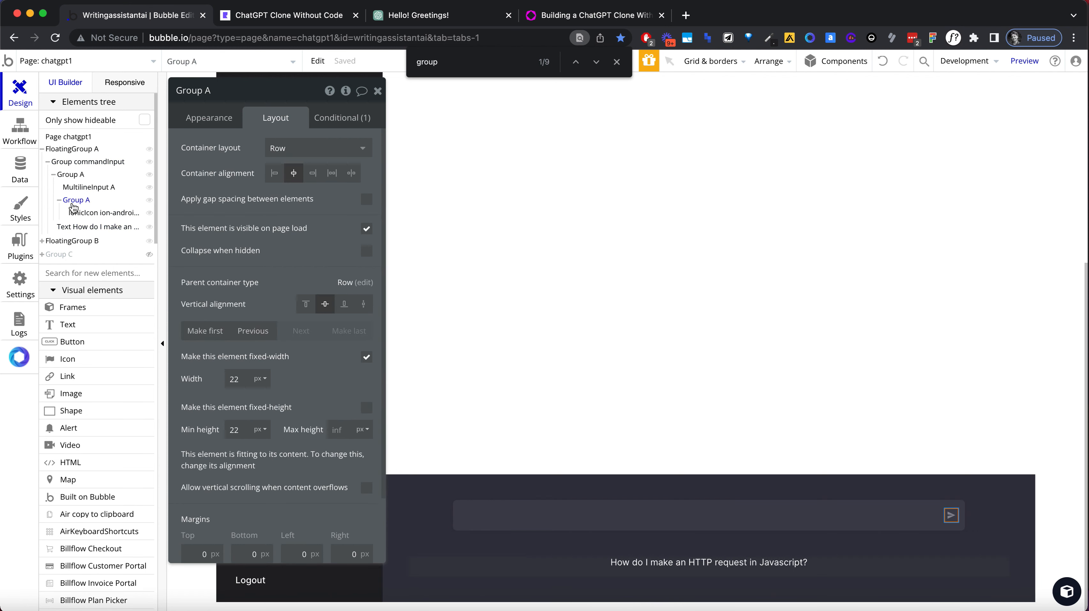
pyautogui.click(76, 177)
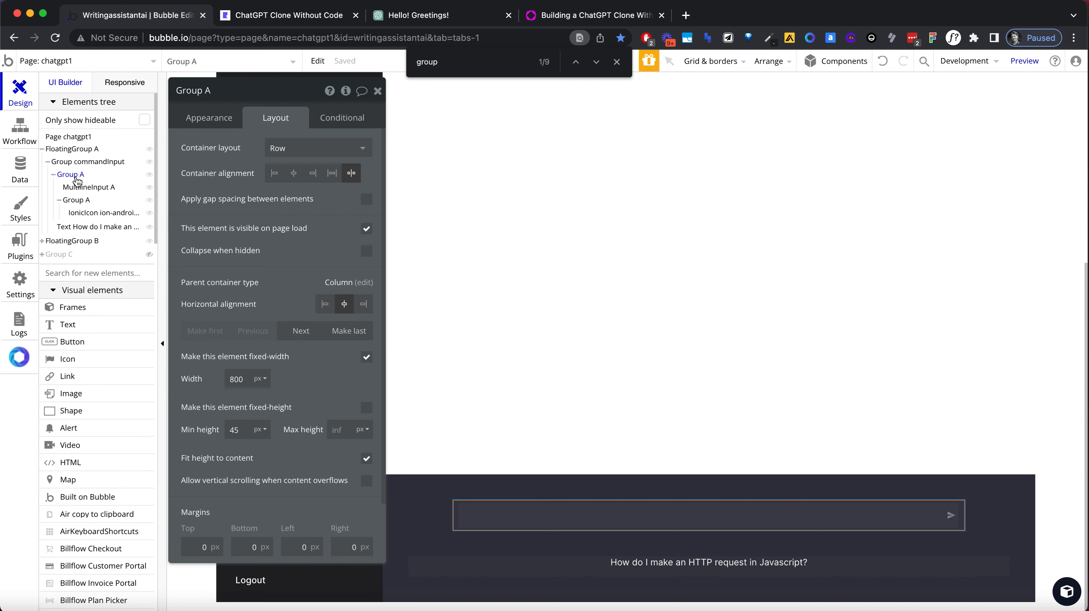
pyautogui.click(79, 166)
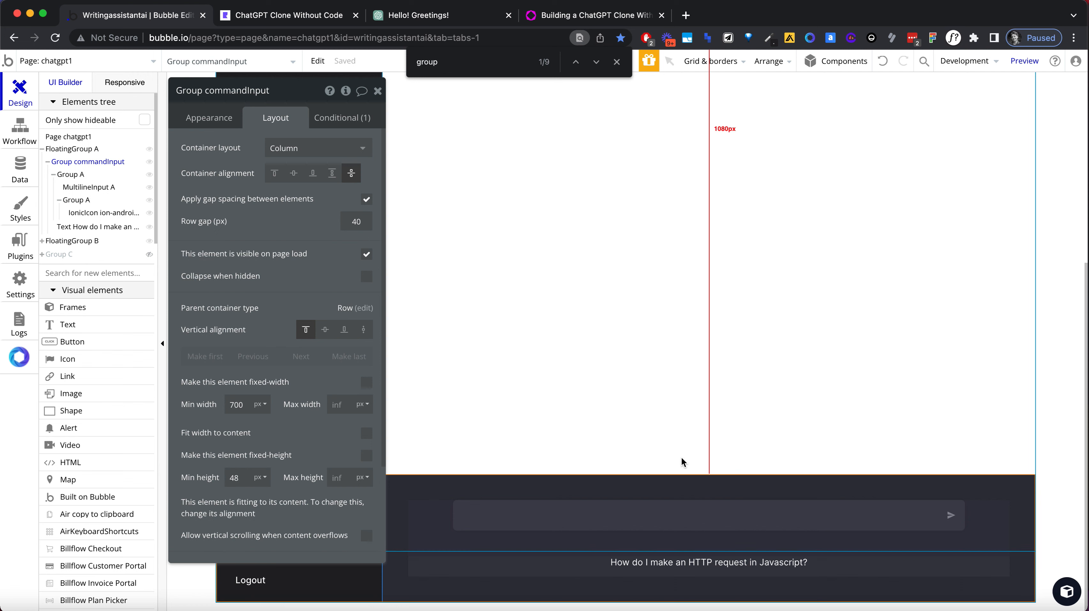
pyautogui.click(141, 259)
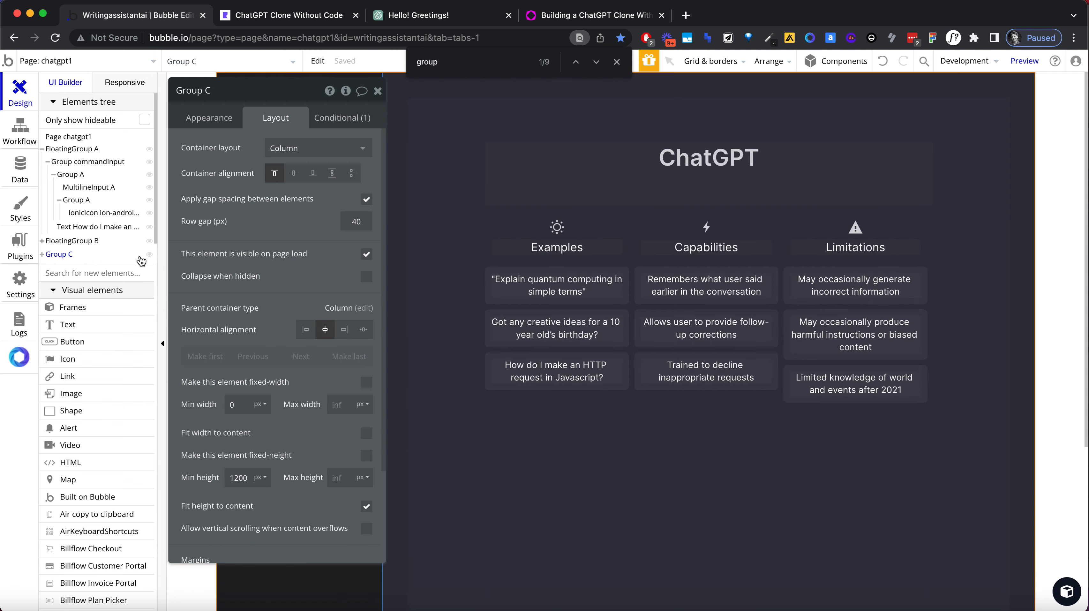
pyautogui.click(149, 254)
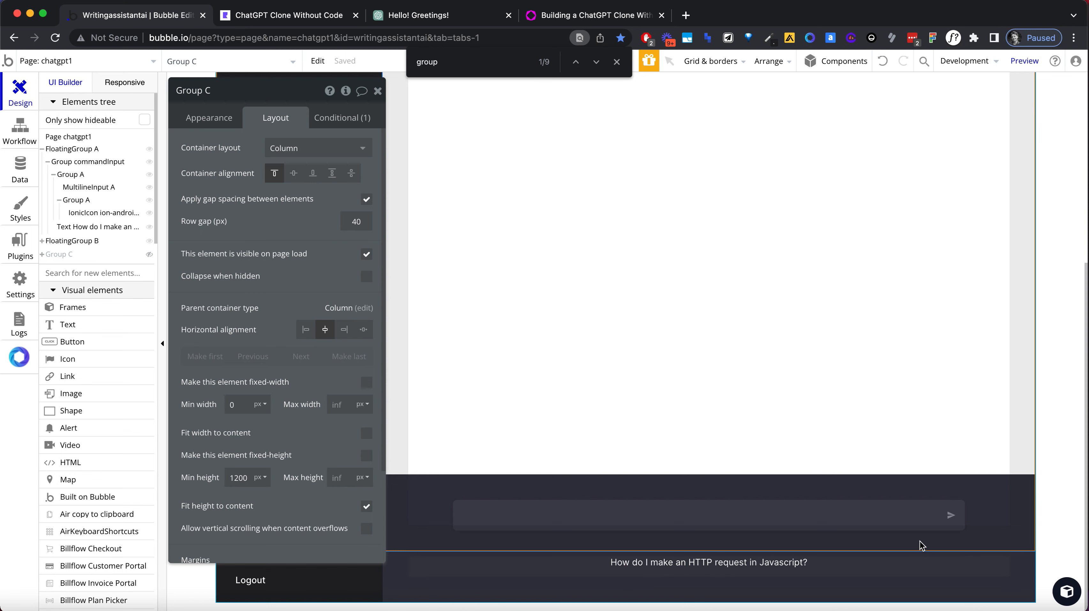
pyautogui.click(1028, 544)
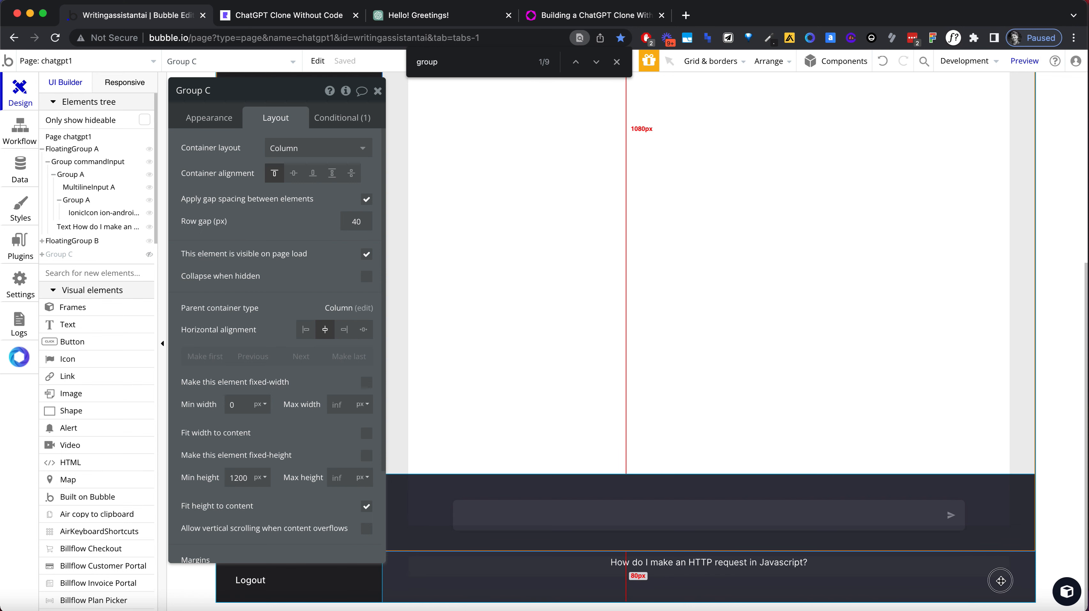
# Set Group commandInput's row gap to 8 px
pyautogui.click(959, 526)
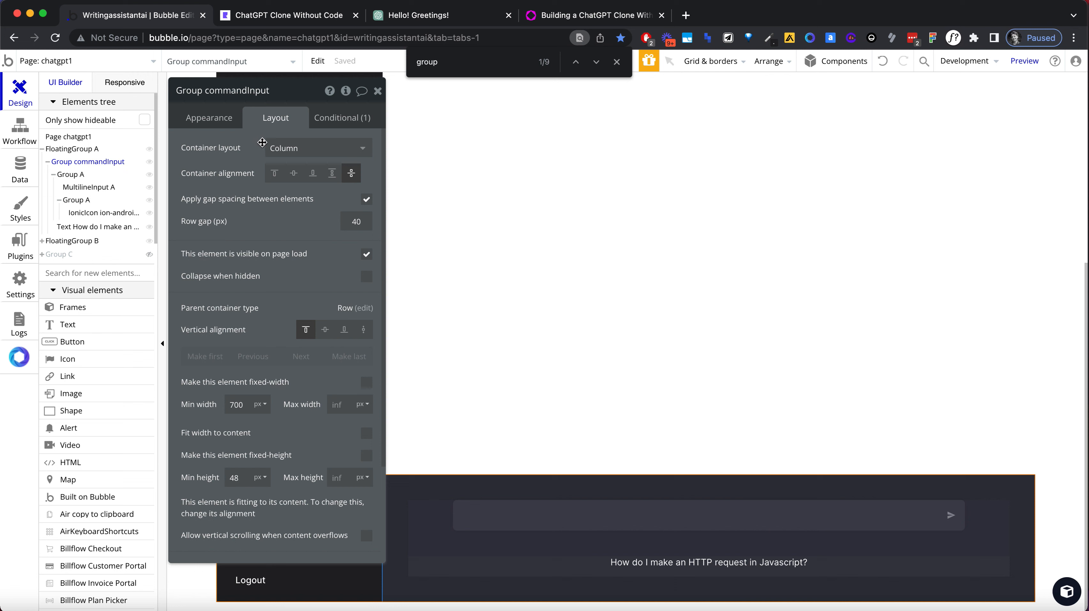
pyautogui.click(346, 226)
pyautogui.write('8')
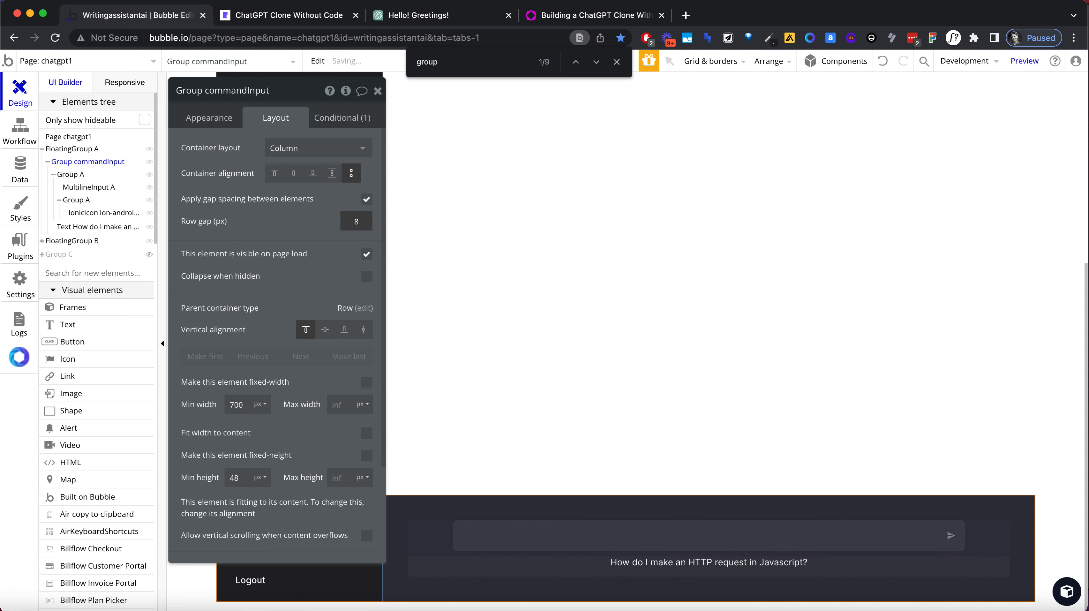
# On the original ChatGPT page, inspect the font size, weight and color of the disclaimer line with WhatFont
pyautogui.click(421, 21)
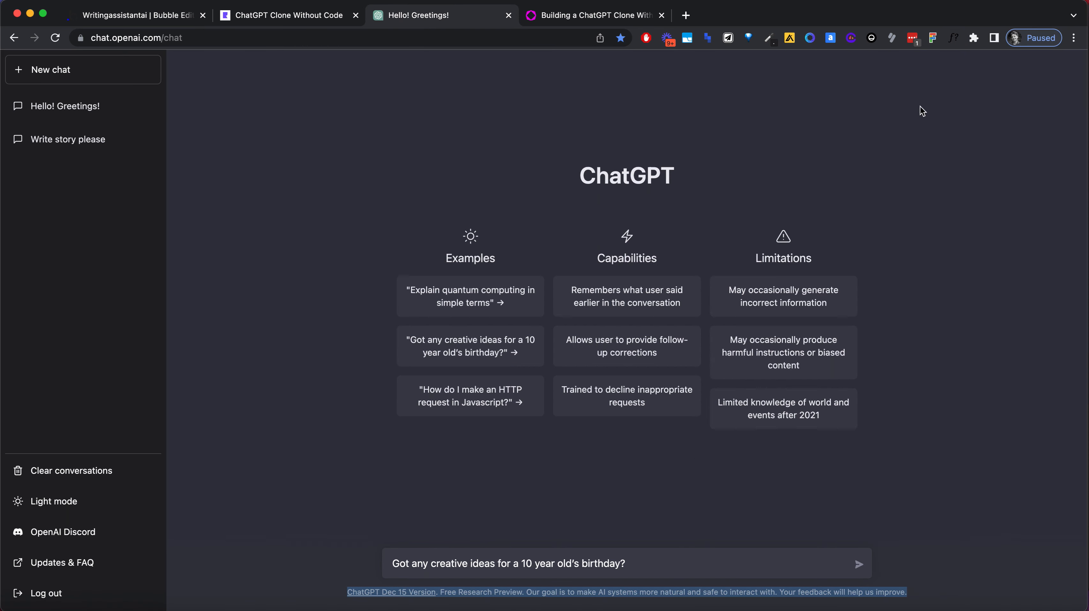
pyautogui.click(953, 38)
pyautogui.click(454, 602)
pyautogui.scroll(-5, 487, 535)
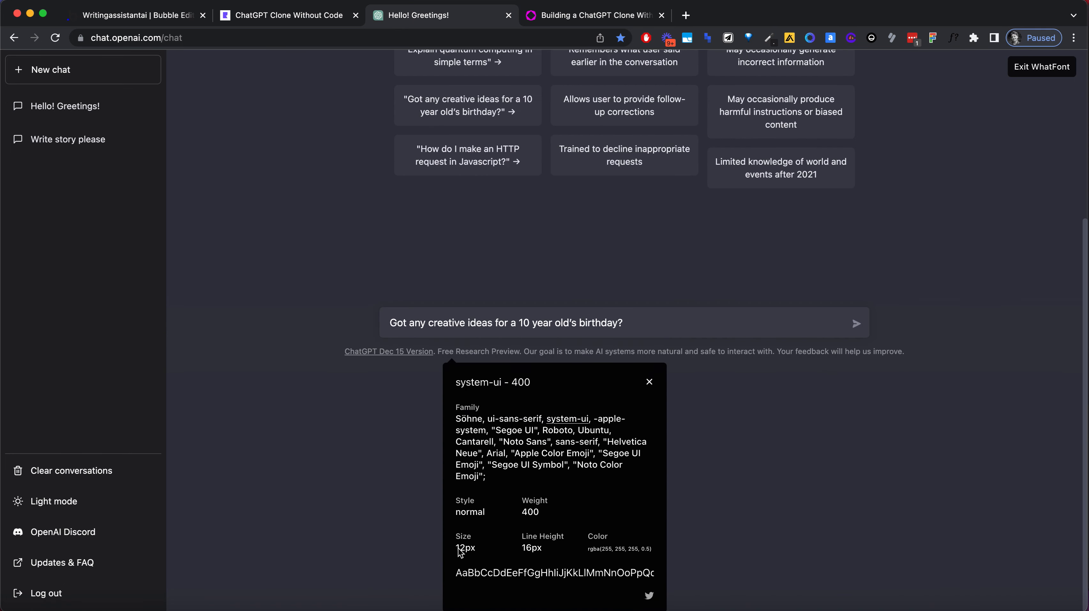
pyautogui.click(472, 352)
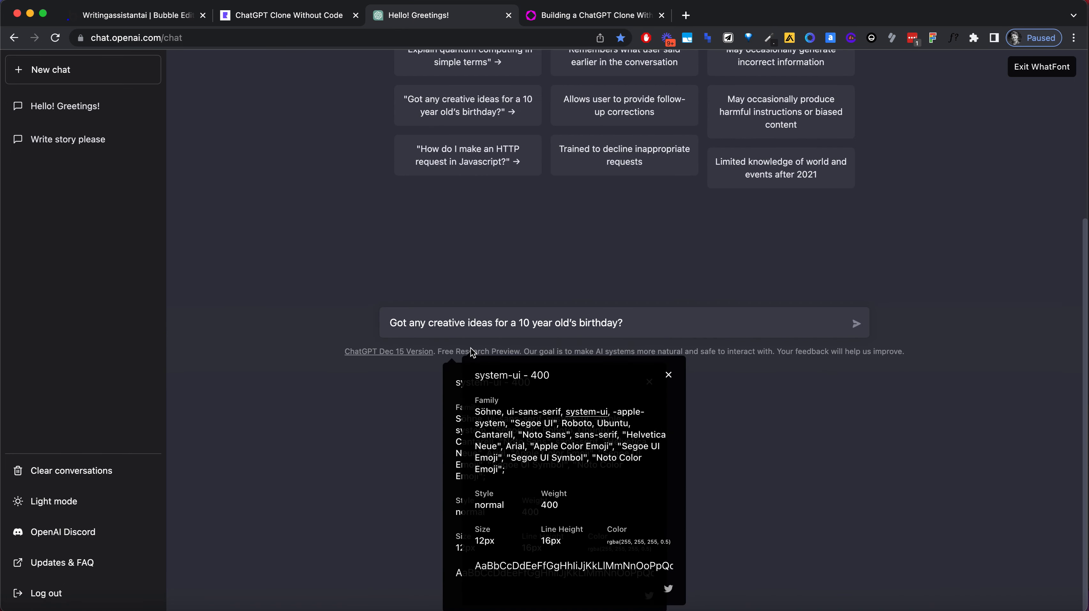
# Back in the Bubble editor, replace the text under the message input with the full "ChatGPT Dec 15 Version. Free Research Preview." disclaimer from ChatGPT
pyautogui.click(138, 16)
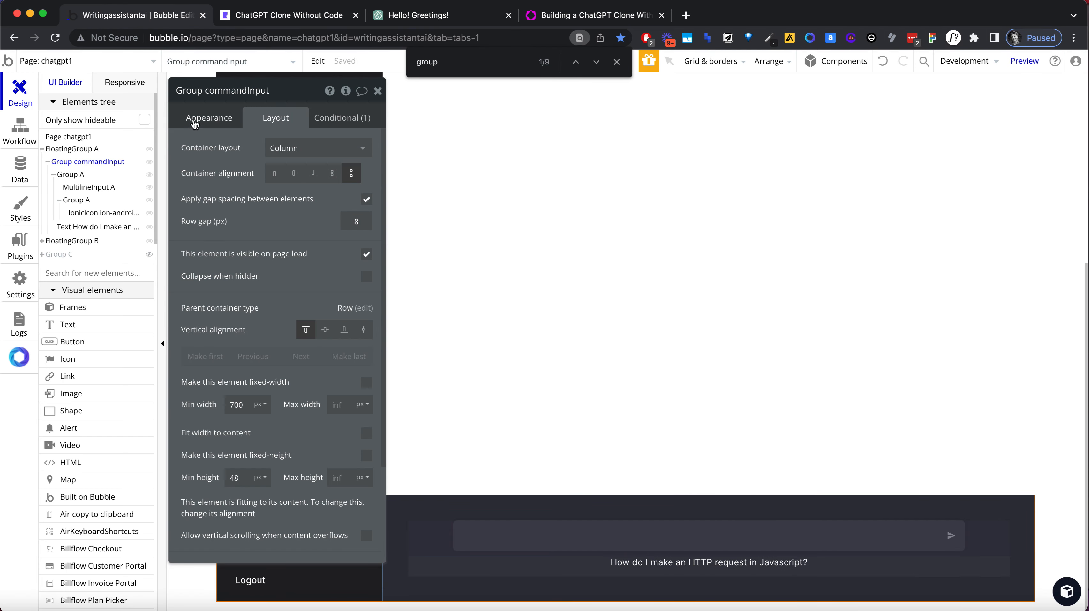
pyautogui.click(195, 121)
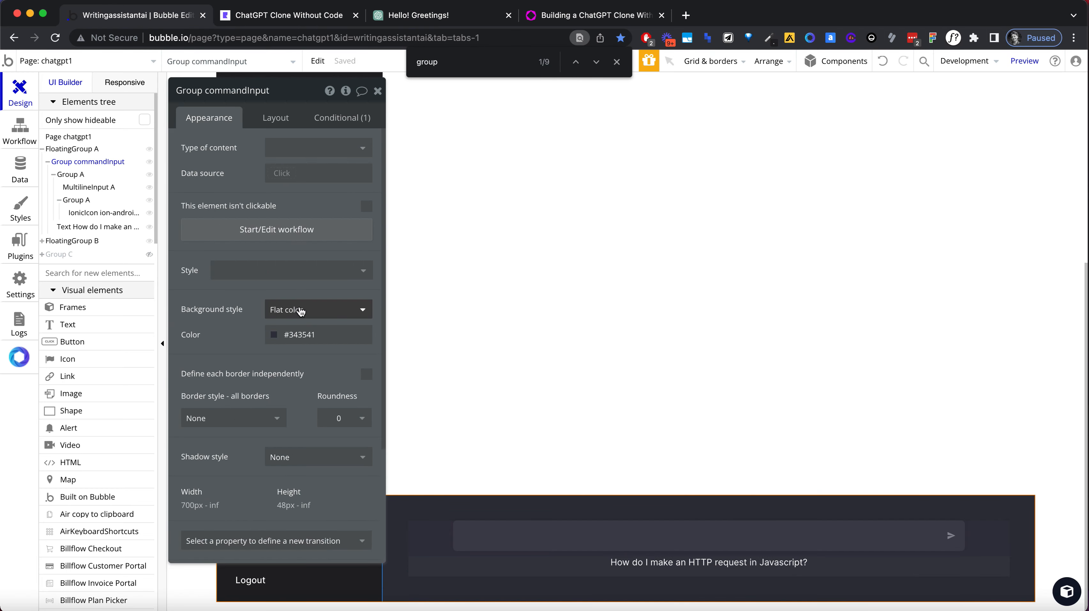
pyautogui.click(702, 564)
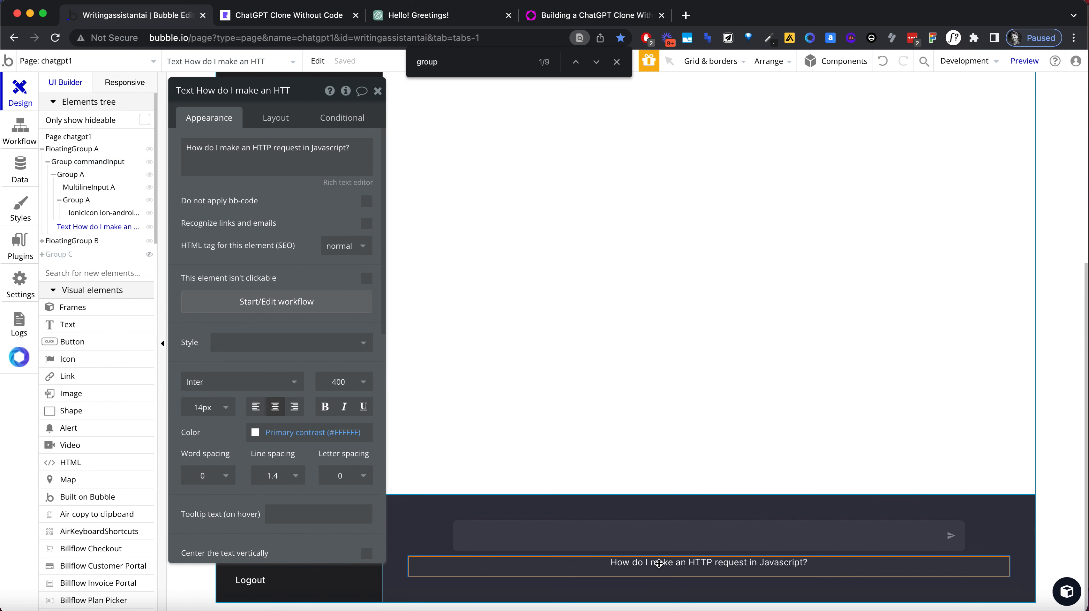
pyautogui.tripleClick(284, 168)
pyautogui.write('ChatGPT Dec 15 Version. Free Research Preview. Our goal is to make AI systems more natural and safe to interact with. Your feedback will help us improve.')
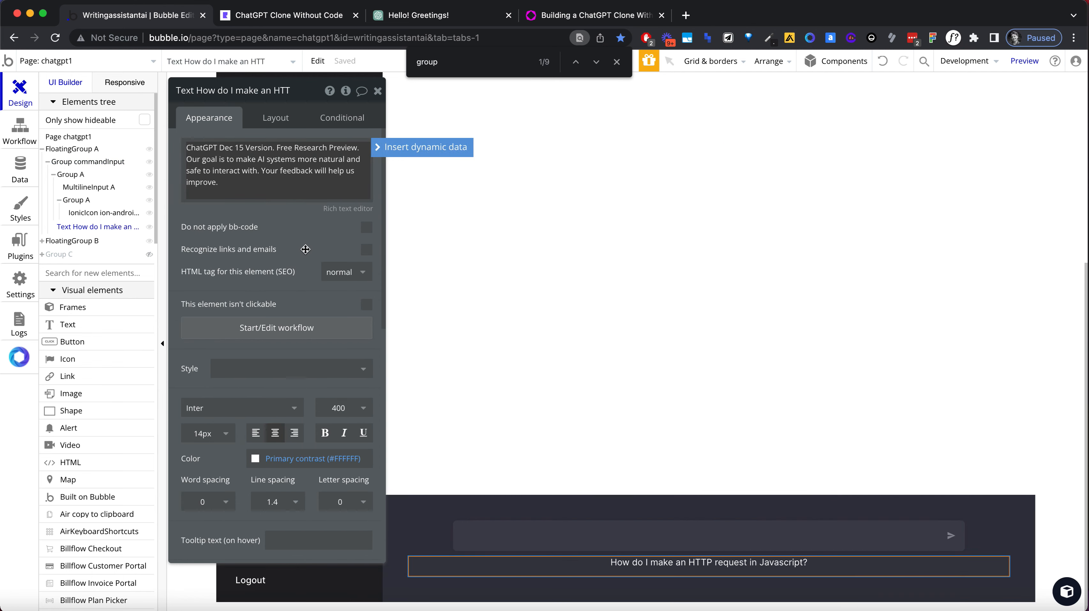
pyautogui.click(304, 231)
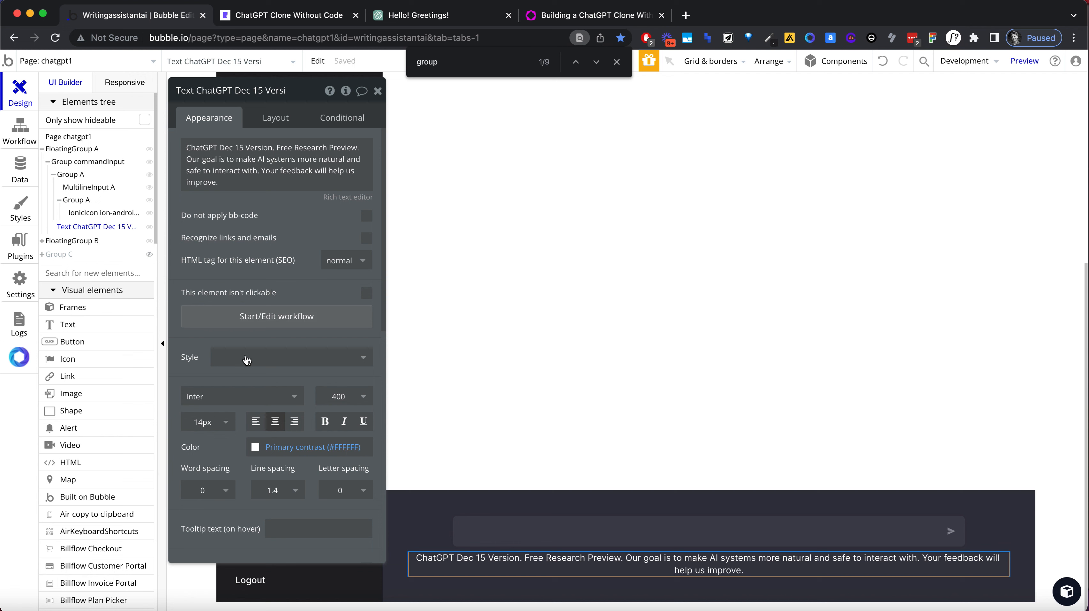
# Set the disclaimer text's font size to 12 px and its minimum height to 20 px
pyautogui.click(201, 422)
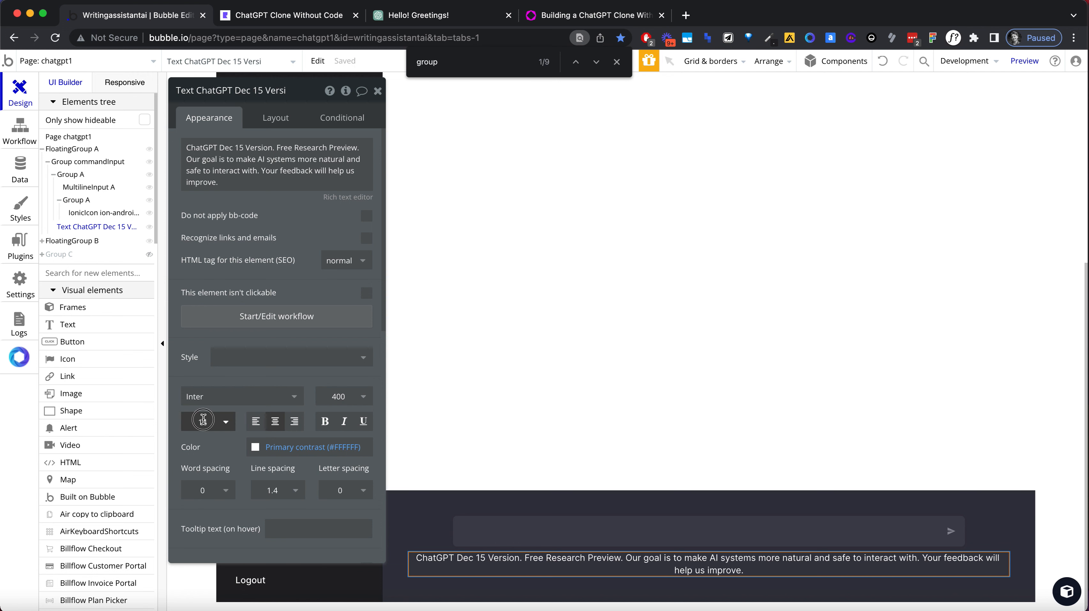
pyautogui.write('12')
pyautogui.press('Tab')
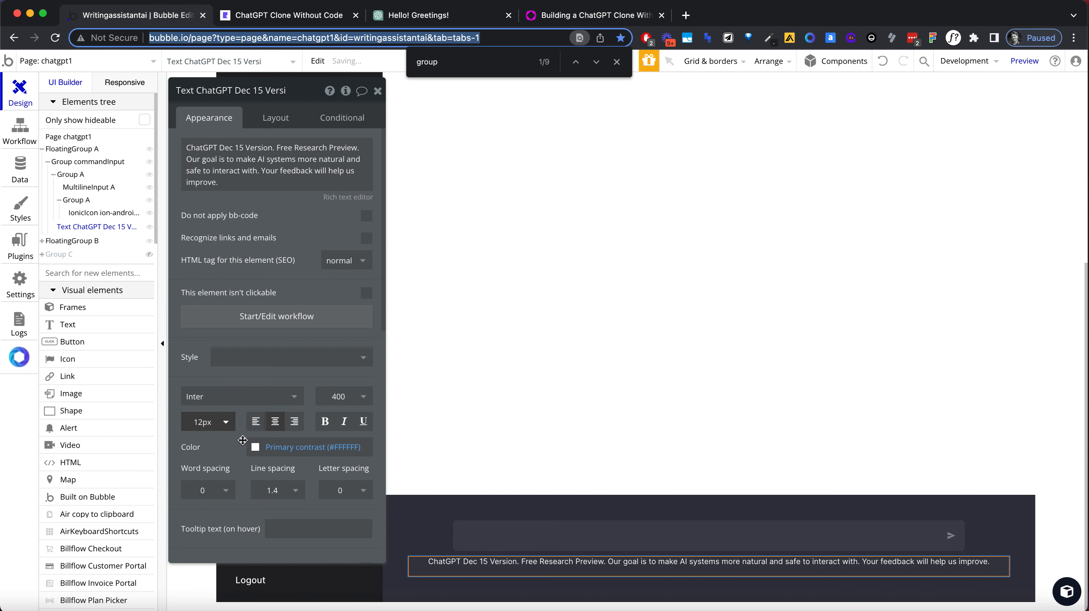
pyautogui.click(284, 118)
pyautogui.click(242, 368)
pyautogui.write('20')
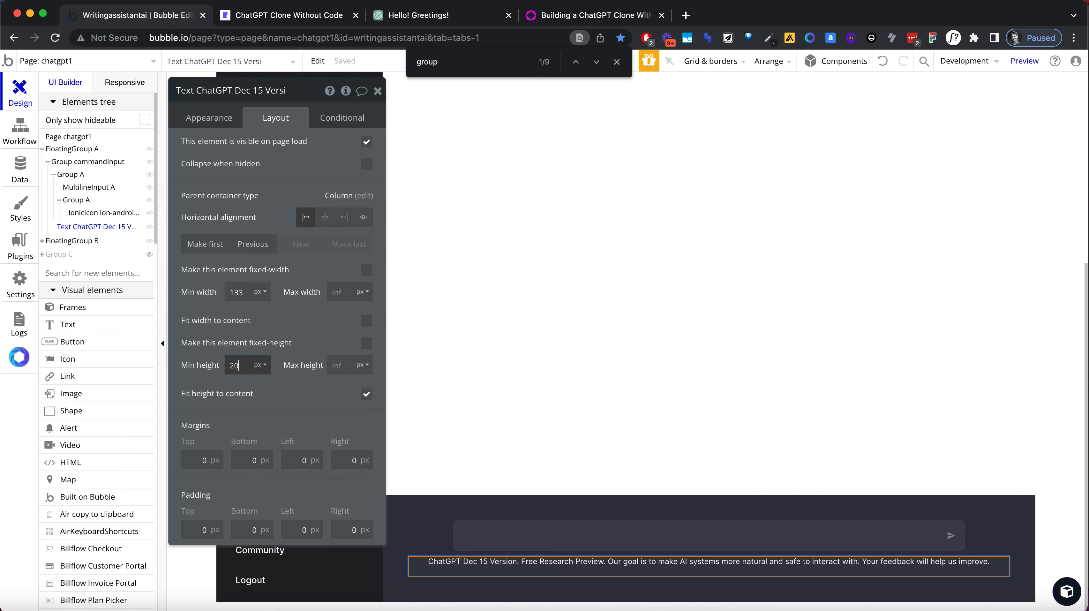
pyautogui.press('Tab')
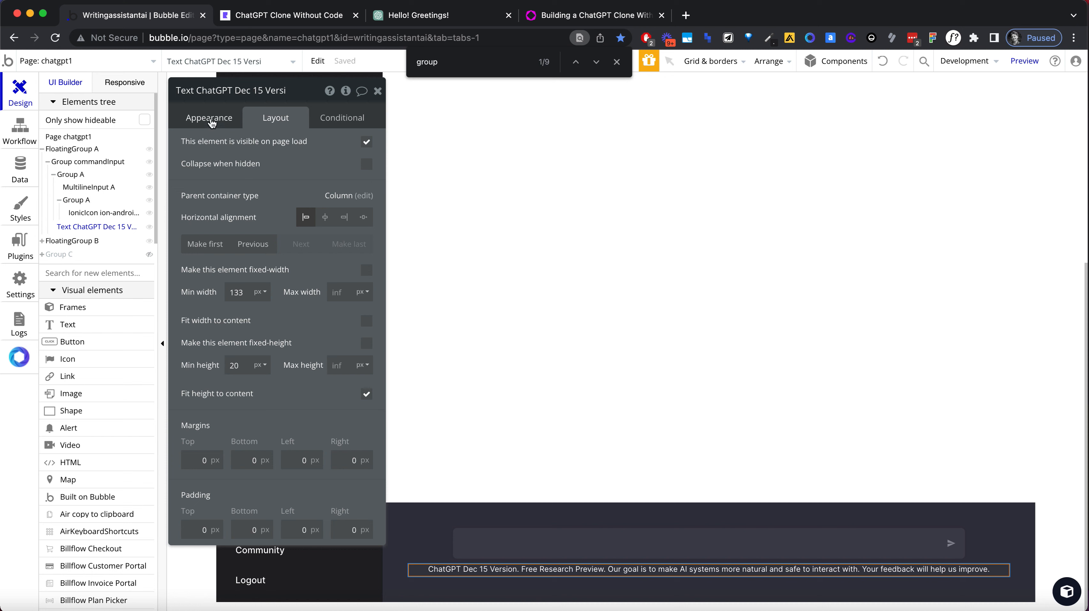
# Set the disclaimer text's Primary contrast color to 60% opacity
pyautogui.click(209, 119)
pyautogui.click(256, 447)
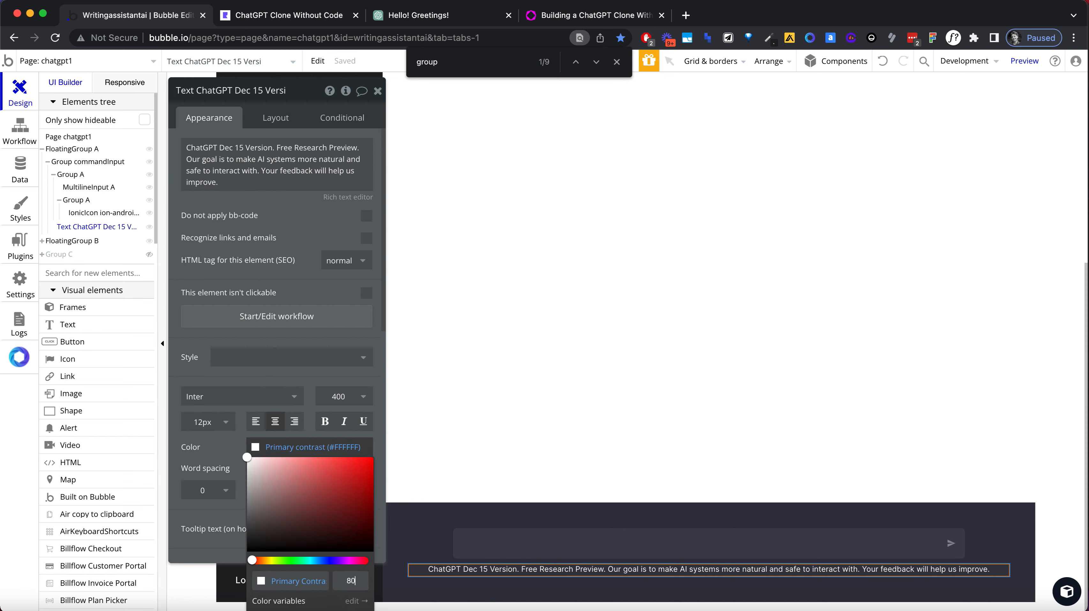
pyautogui.write('80')
pyautogui.press('Tab')
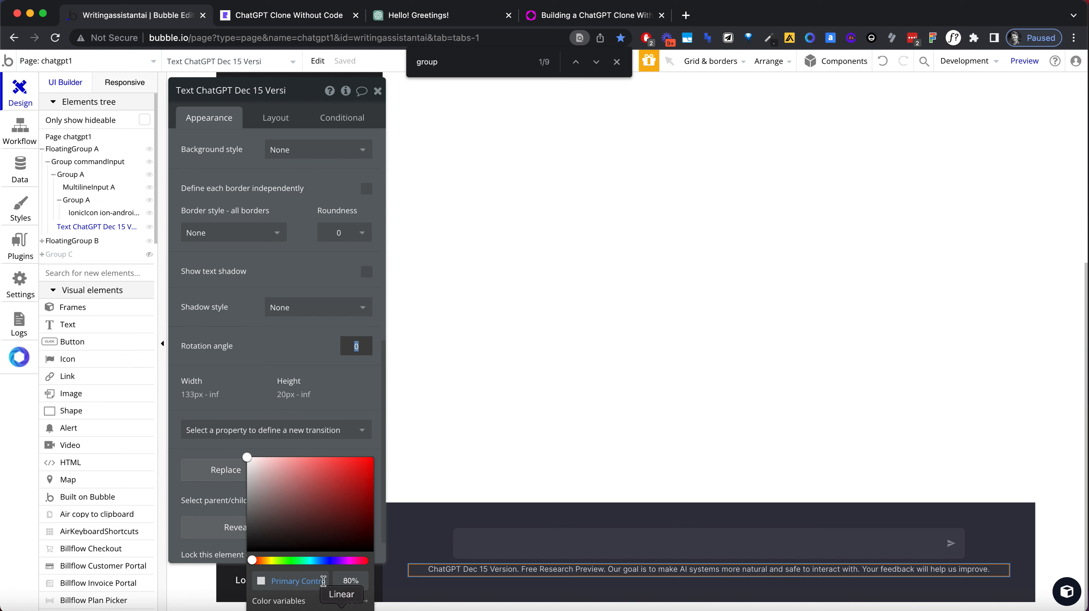
pyautogui.click(337, 583)
pyautogui.write('60')
pyautogui.press('Tab')
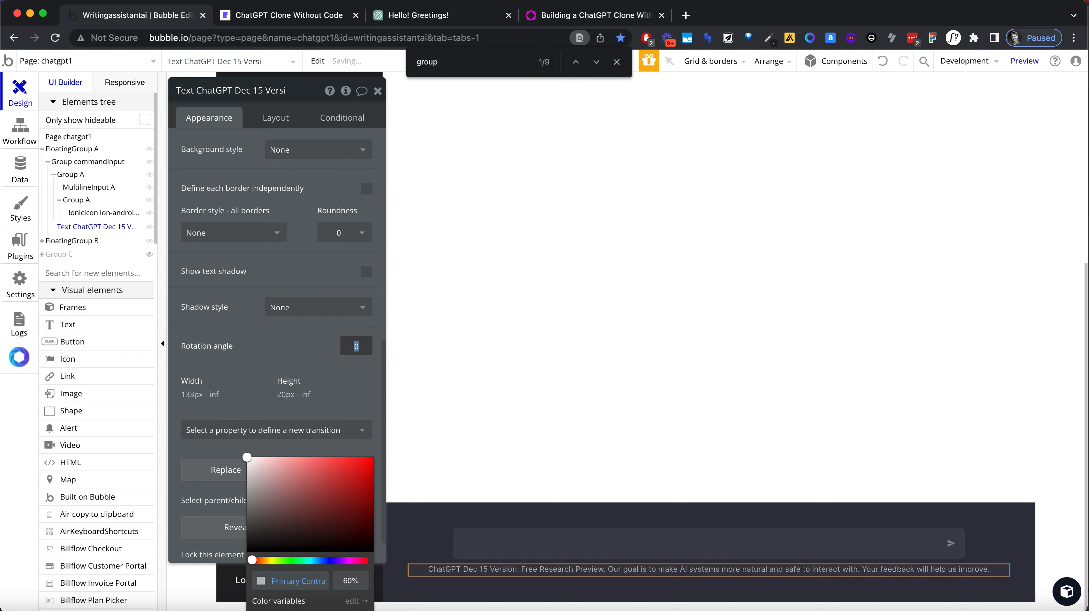
# Check the disclaimer on the original ChatGPT page and set the Bubble disclaimer text's font weight to 500 (Medium)
pyautogui.click(414, 13)
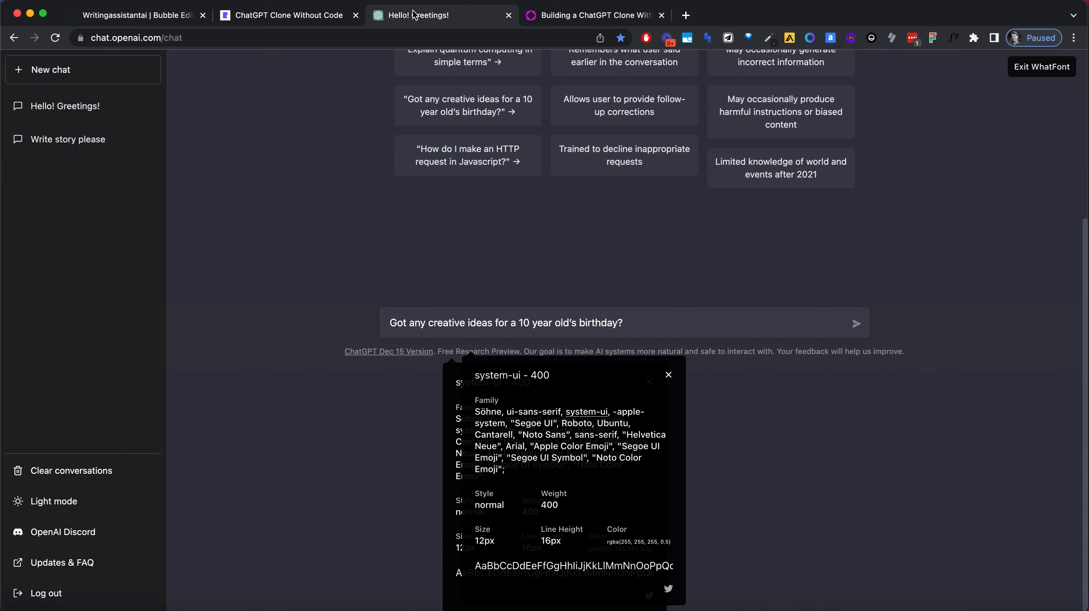
pyautogui.click(189, 15)
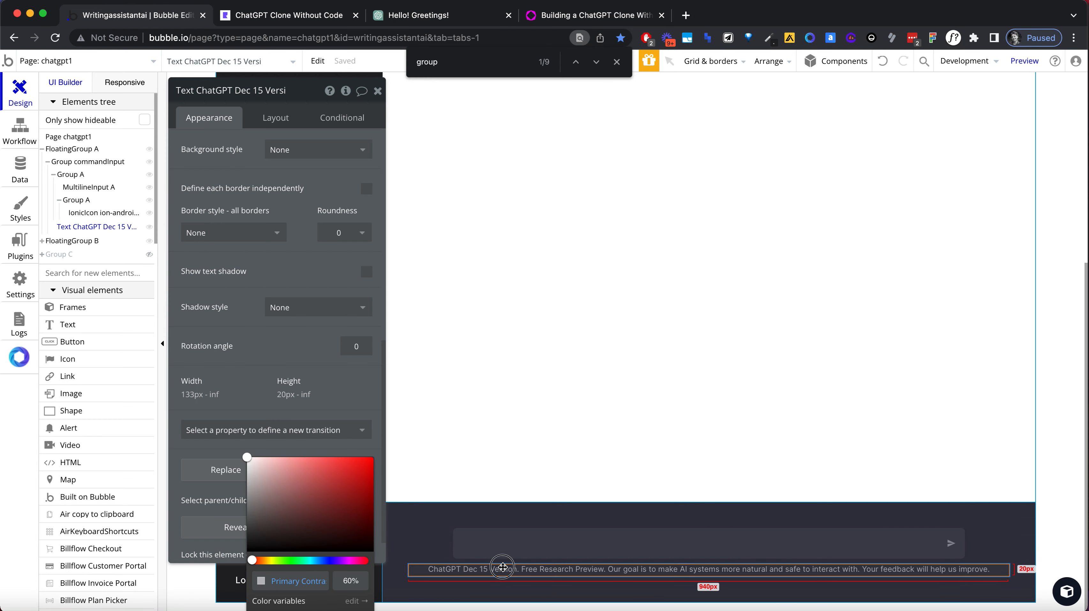
pyautogui.scroll(10, 256, 171)
pyautogui.click(342, 369)
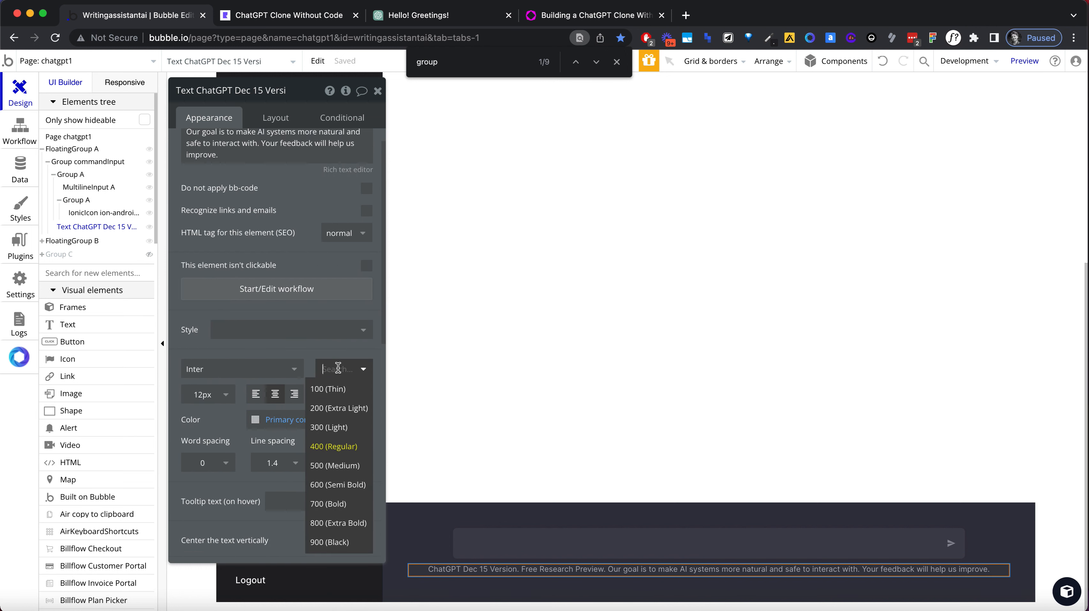
pyautogui.click(336, 465)
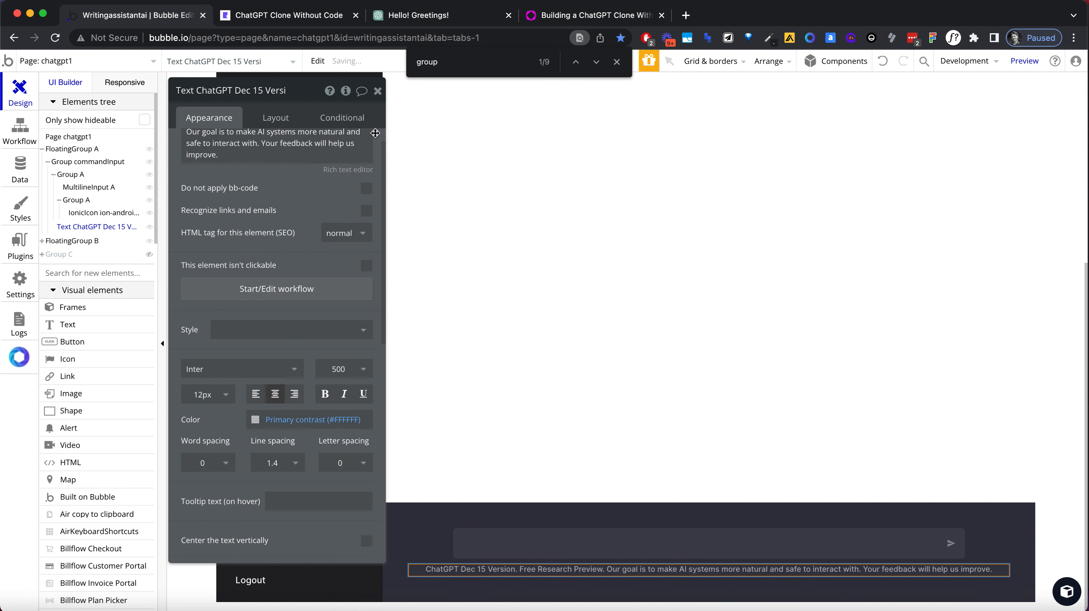
pyautogui.click(377, 96)
pyautogui.click(1037, 535)
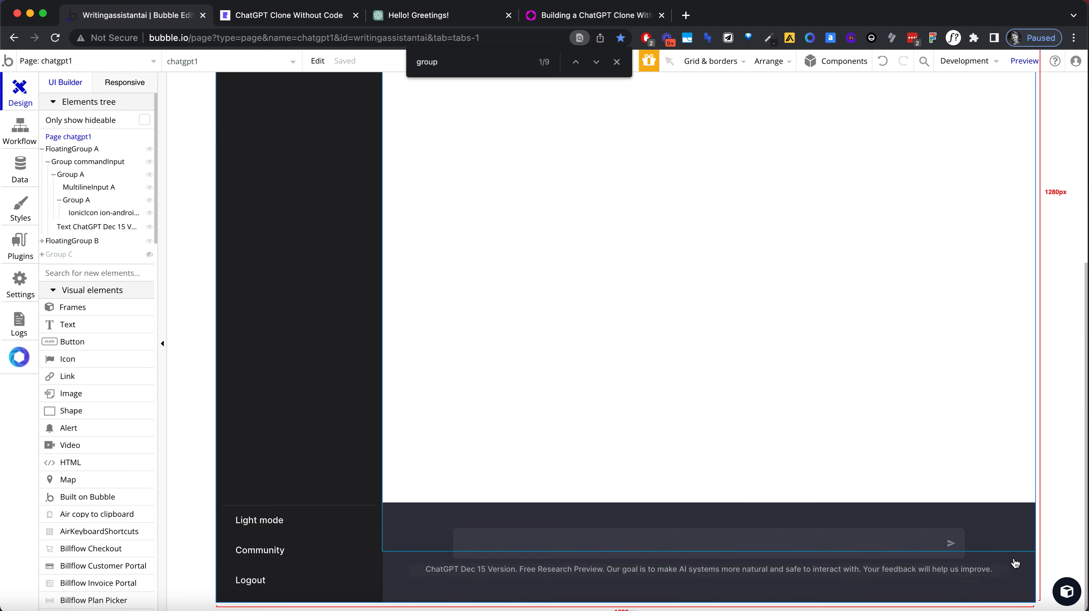
# Switch to the original ChatGPT page and exit WhatFont
pyautogui.click(996, 584)
pyautogui.click(440, 5)
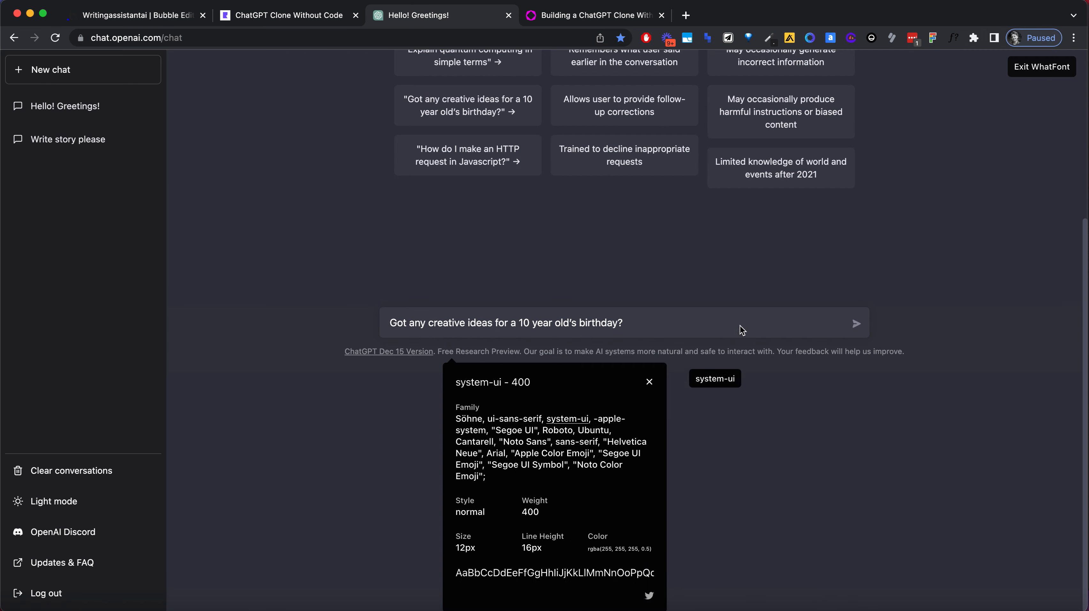
pyautogui.click(1024, 69)
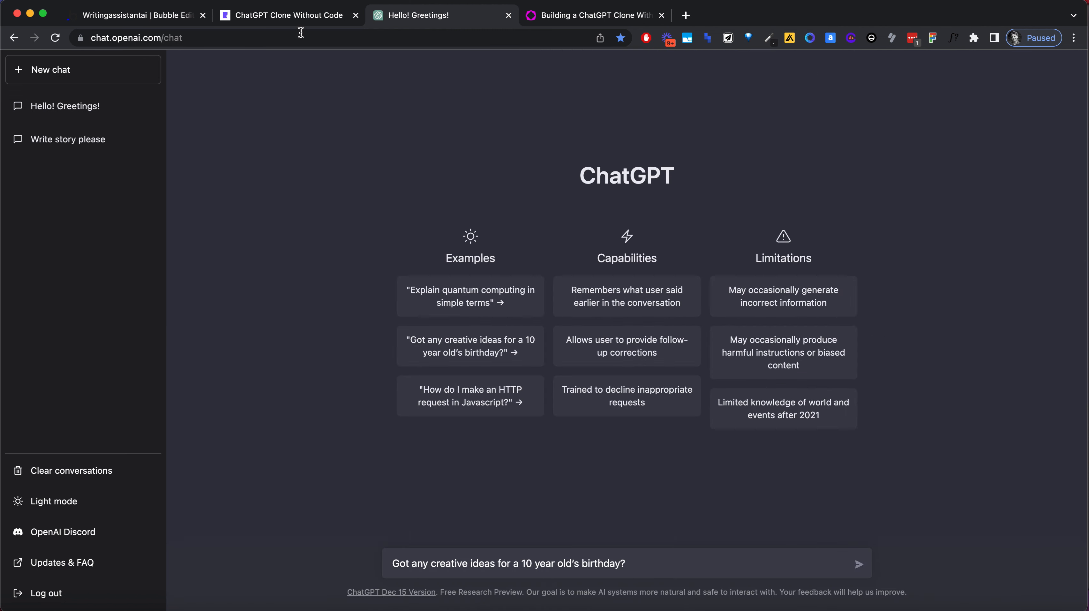
# Reload the clone's chatgpt1 preview and compare its message input and disclaimer line with the original ChatGPT page
pyautogui.click(249, 9)
pyautogui.click(254, 39)
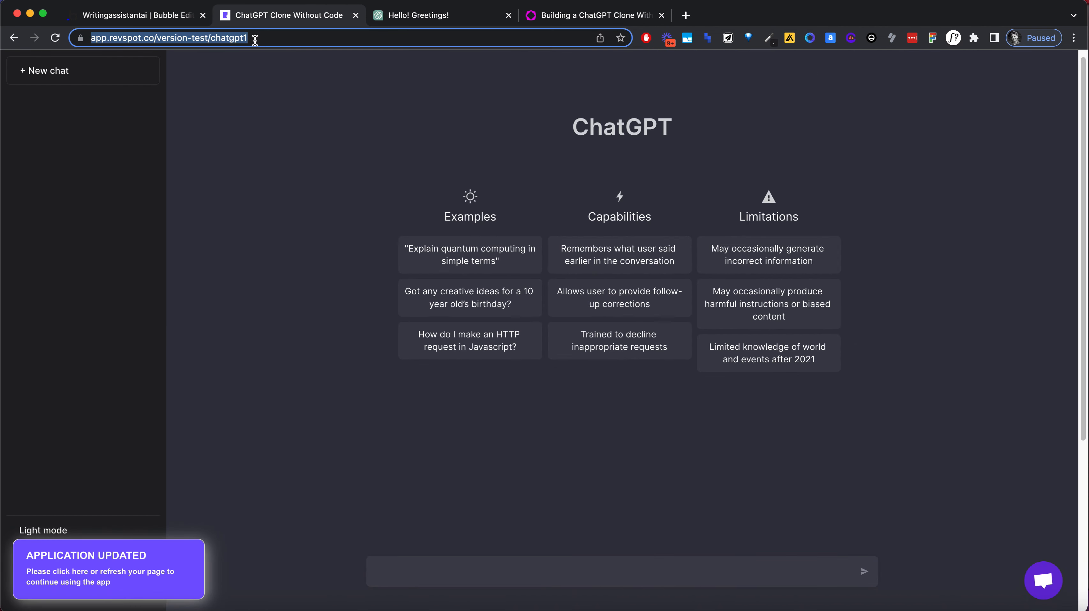
pyautogui.press('Return')
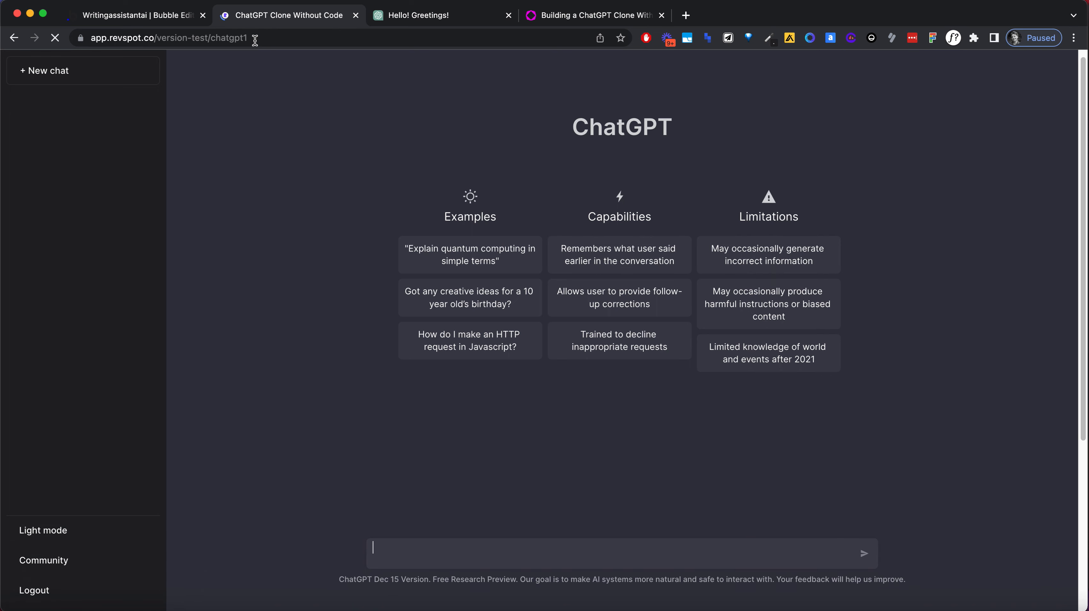
pyautogui.click(445, 25)
pyautogui.click(311, 17)
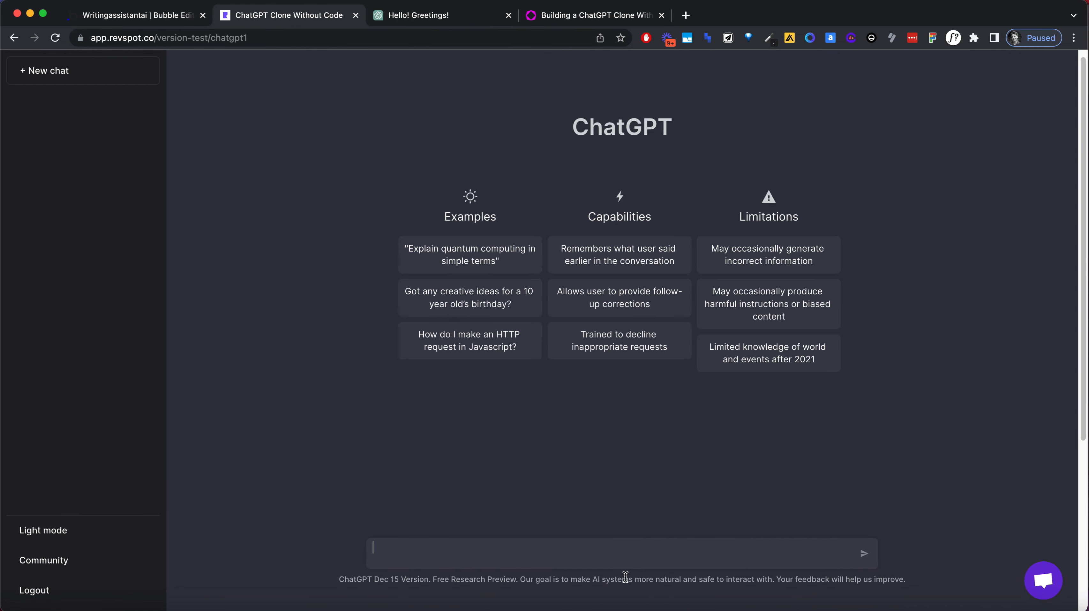
pyautogui.click(429, 18)
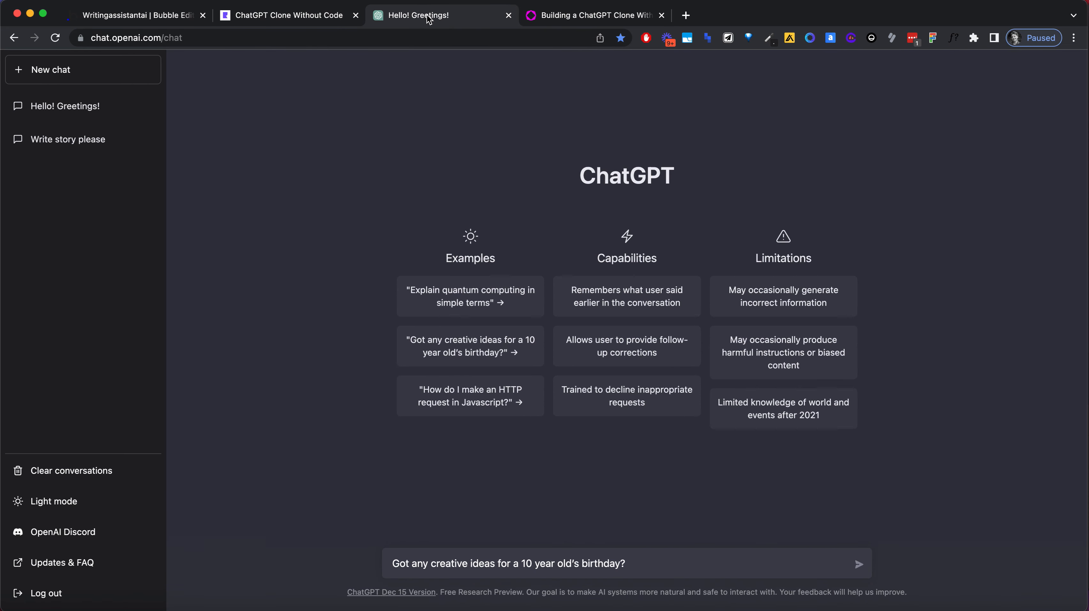
pyautogui.click(291, 21)
# Back in the Bubble editor, set Group commandInput's row gap to 12 px and its vertical alignment to bottom
pyautogui.click(111, 18)
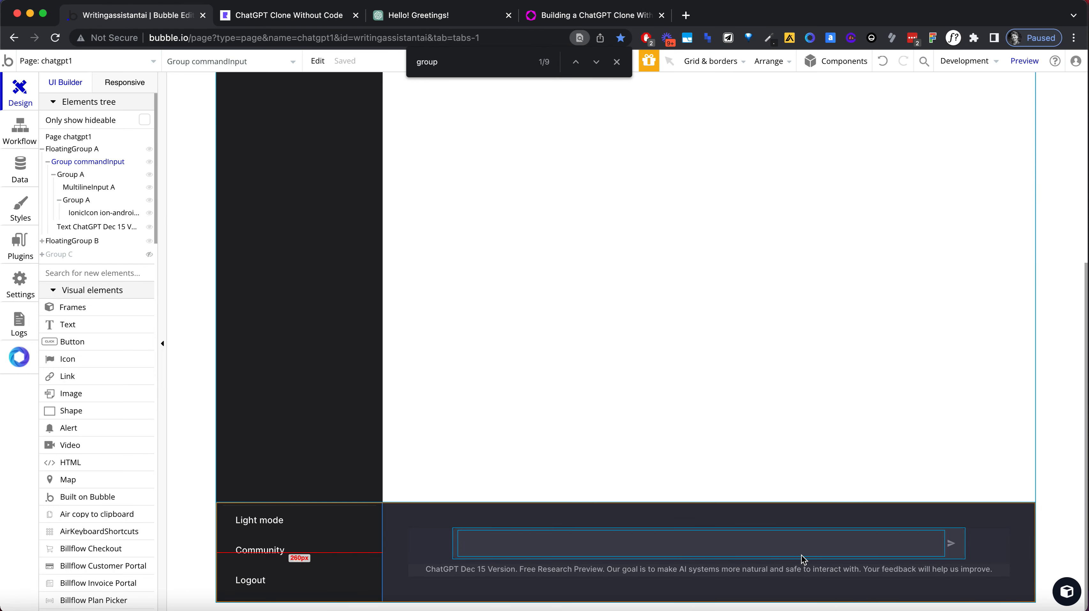
pyautogui.doubleClick(989, 543)
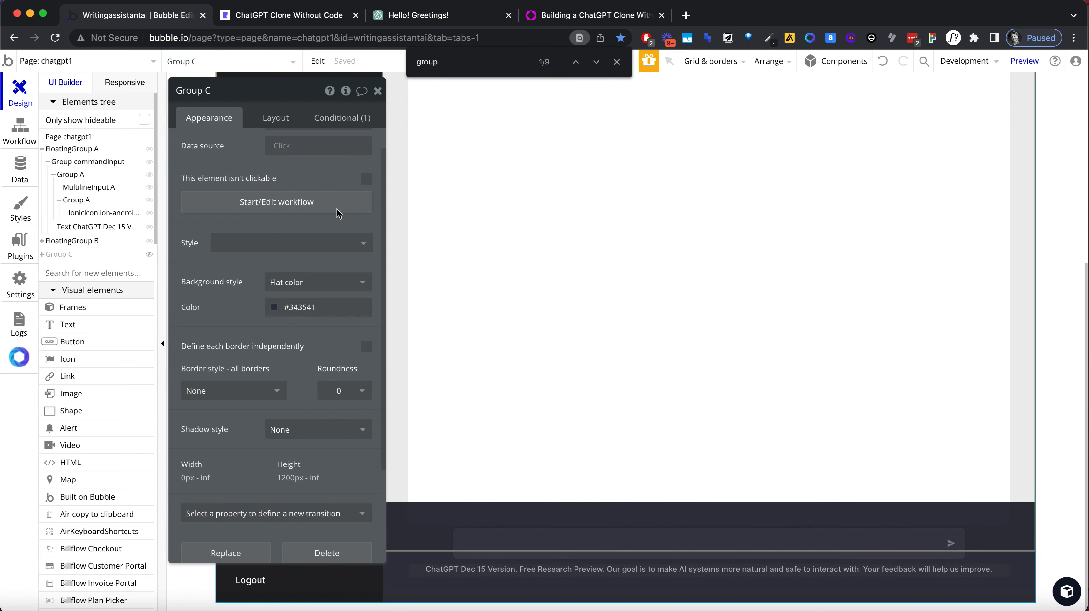
pyautogui.click(269, 117)
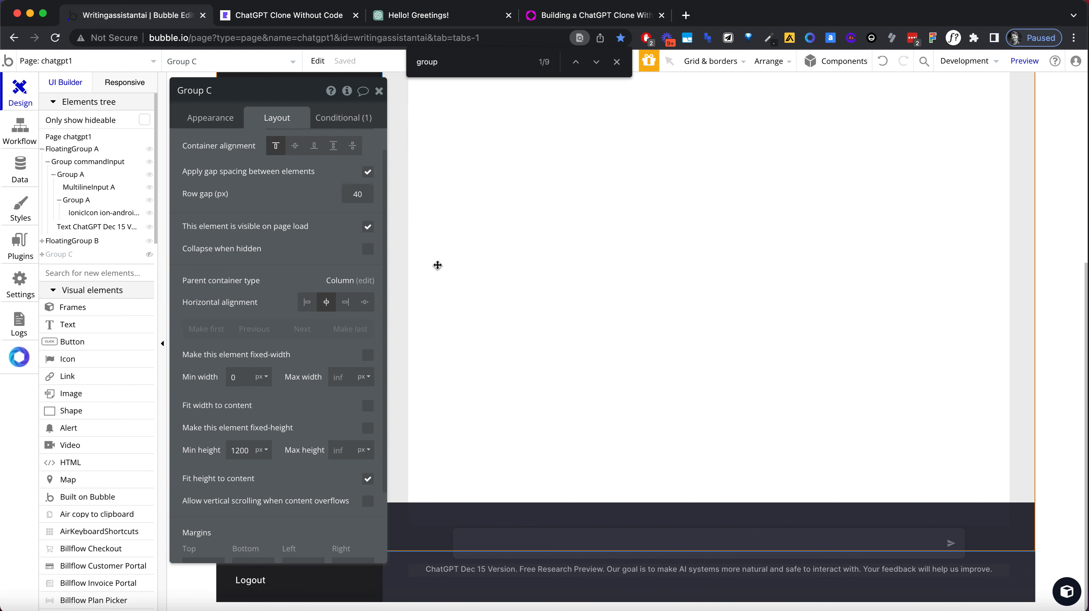
pyautogui.click(401, 574)
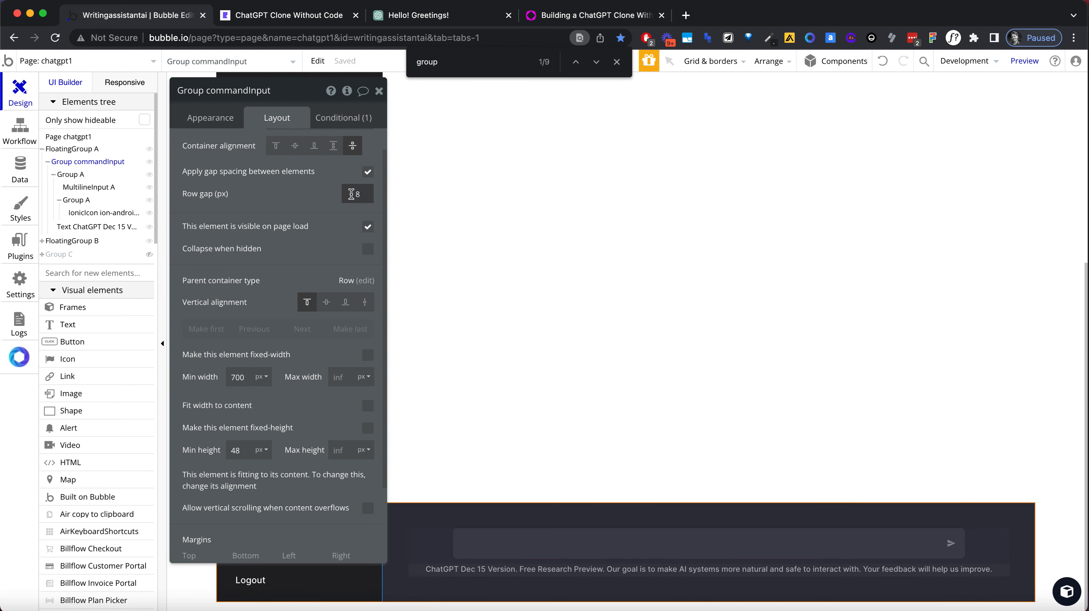
pyautogui.write('12')
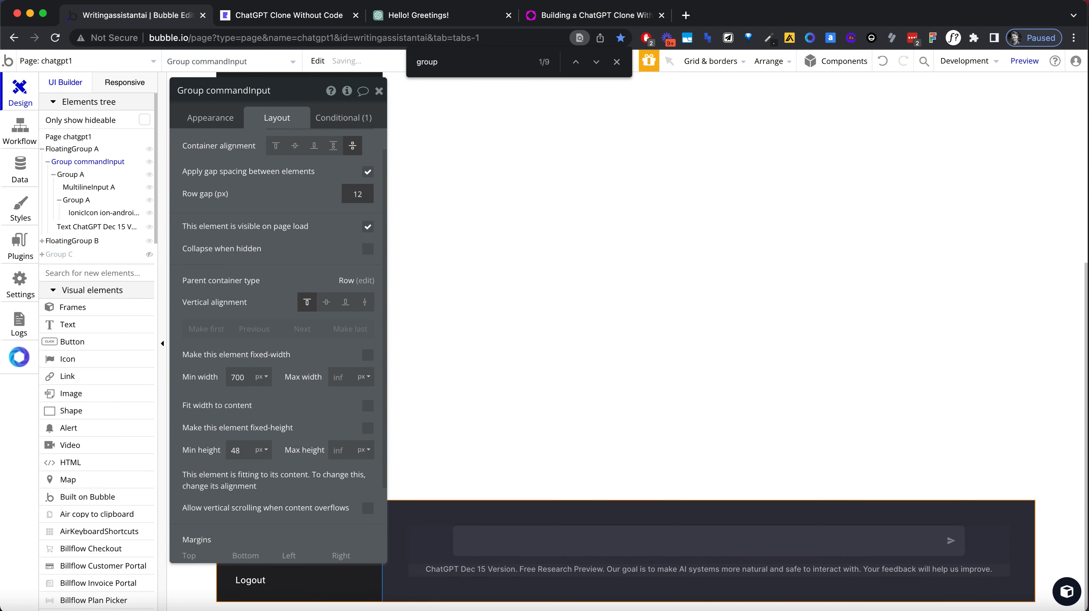
pyautogui.click(499, 569)
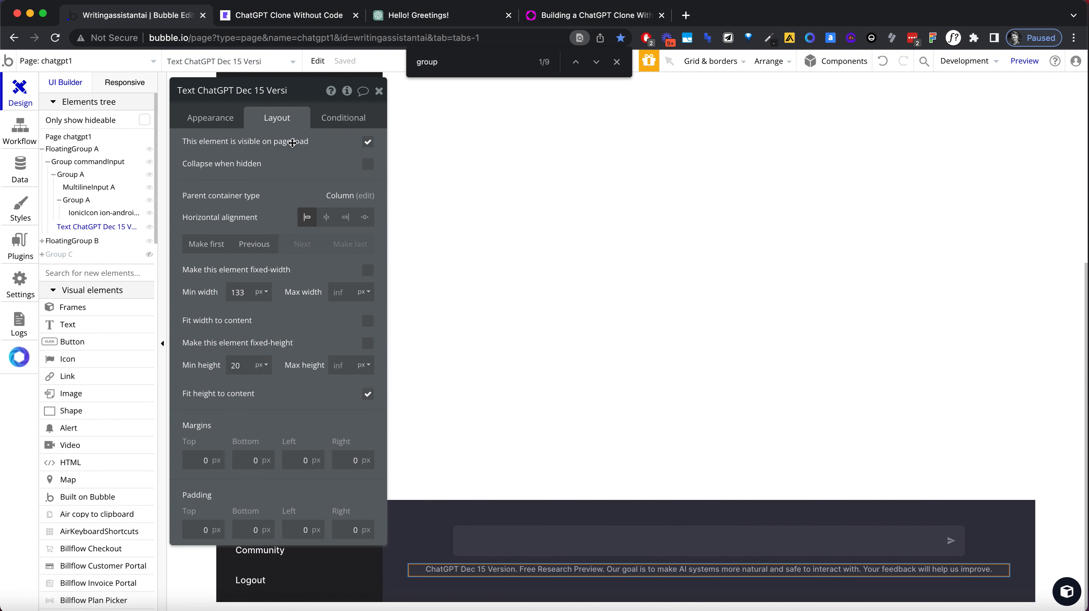
pyautogui.click(430, 555)
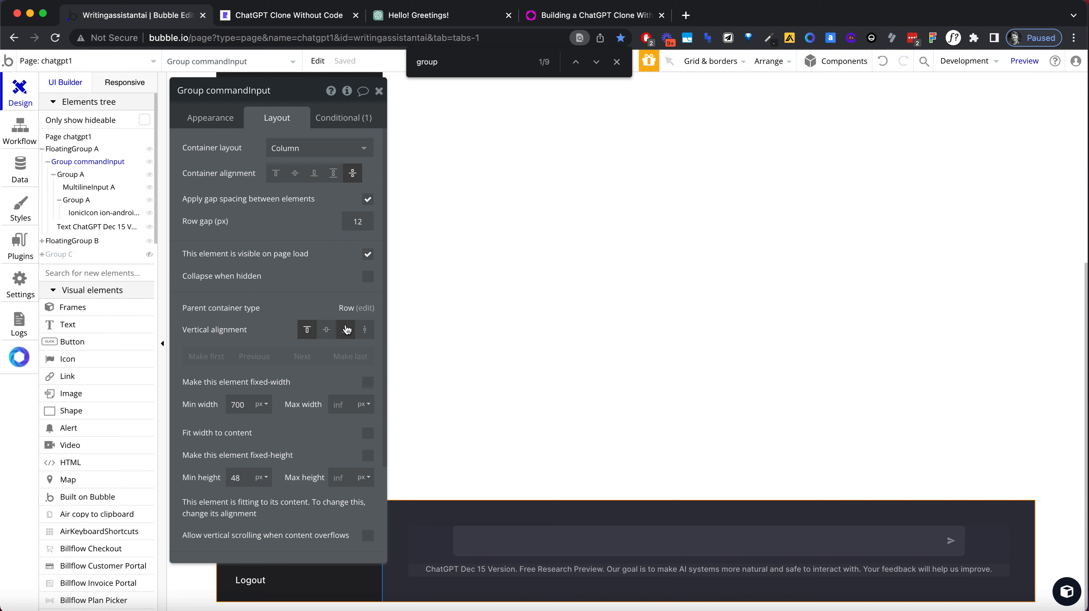
pyautogui.click(346, 330)
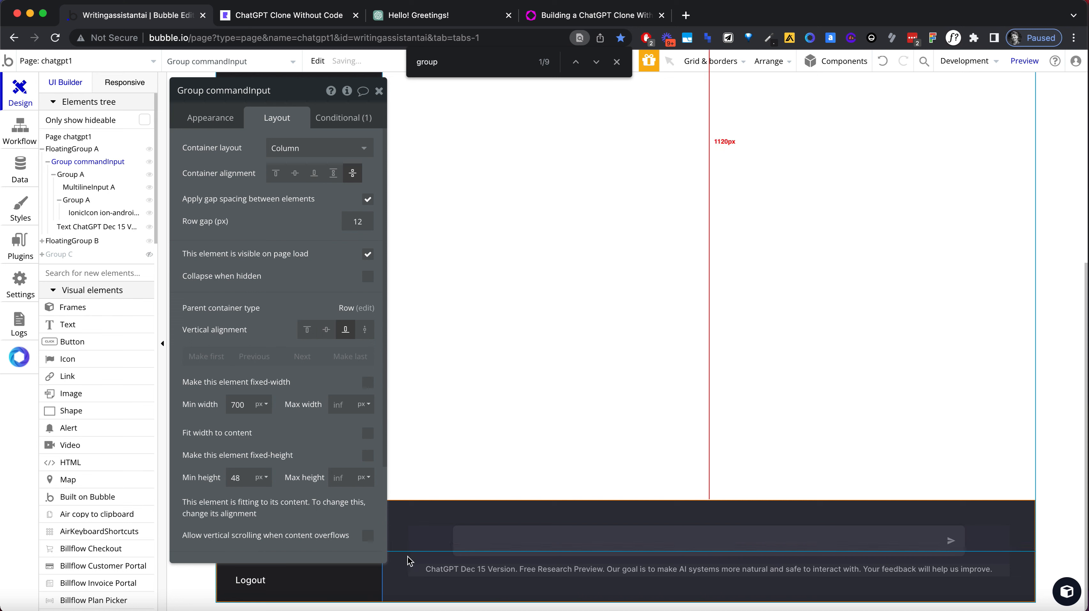
# Set Group commandInput's bottom padding to 6 px
pyautogui.scroll(-3, 261, 475)
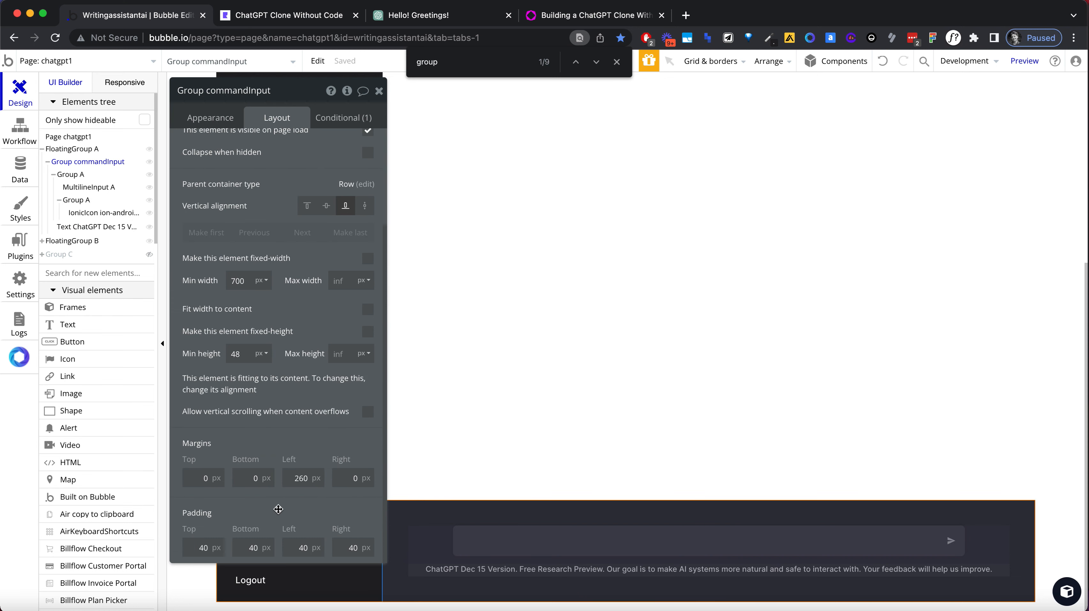
pyautogui.click(247, 544)
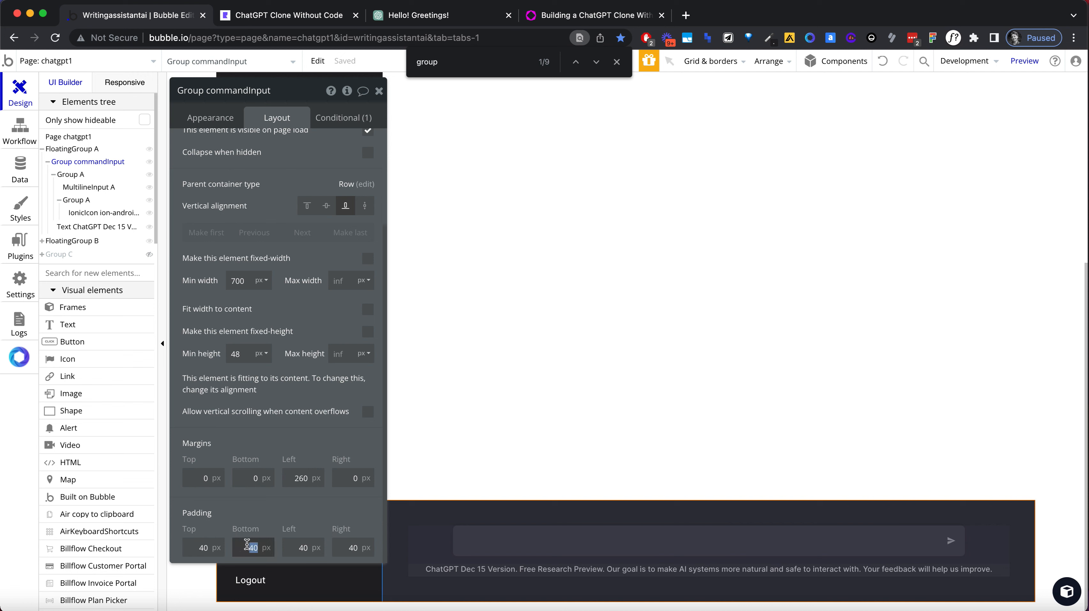
pyautogui.write('0')
pyautogui.doubleClick(247, 544)
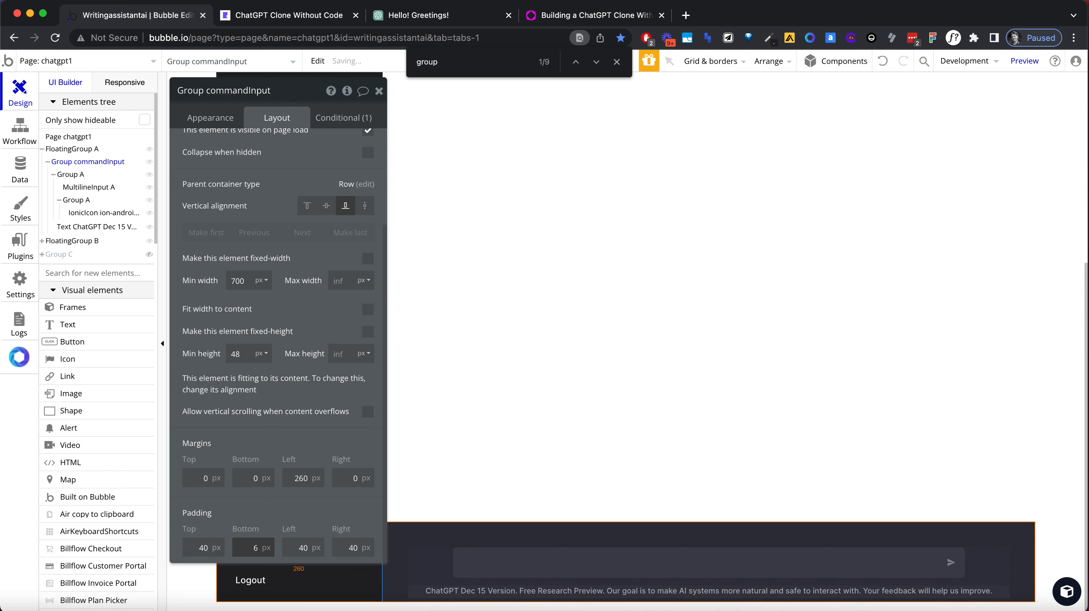
# Reload the clone preview and compare the disclaimer's distance from the page's lower edge with the original ChatGPT page
pyautogui.click(413, 20)
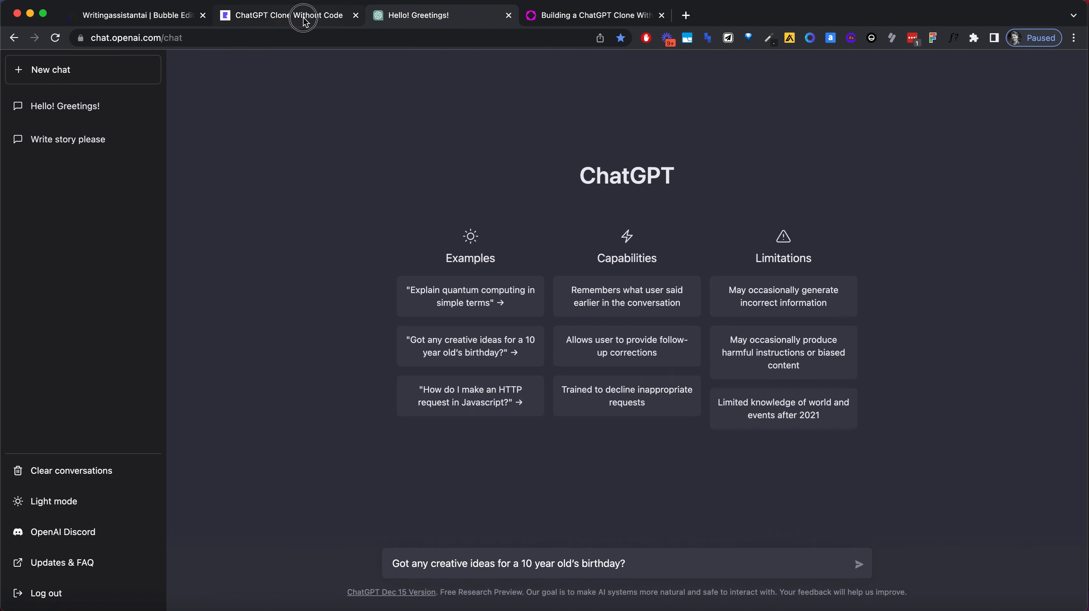
pyautogui.click(301, 16)
pyautogui.click(306, 34)
pyautogui.press('Return')
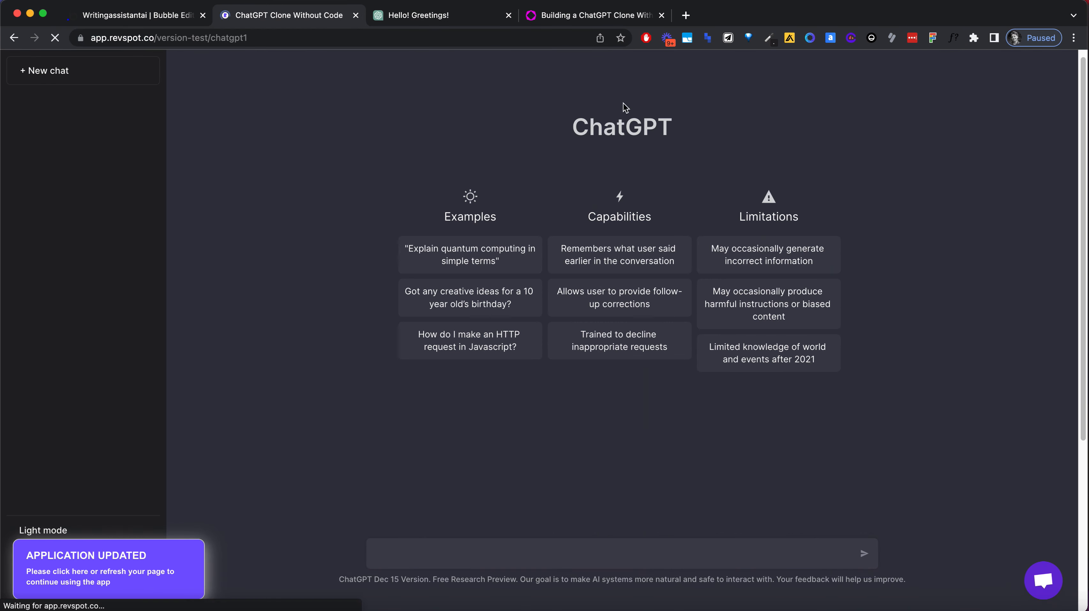
pyautogui.scroll(-1, 878, 218)
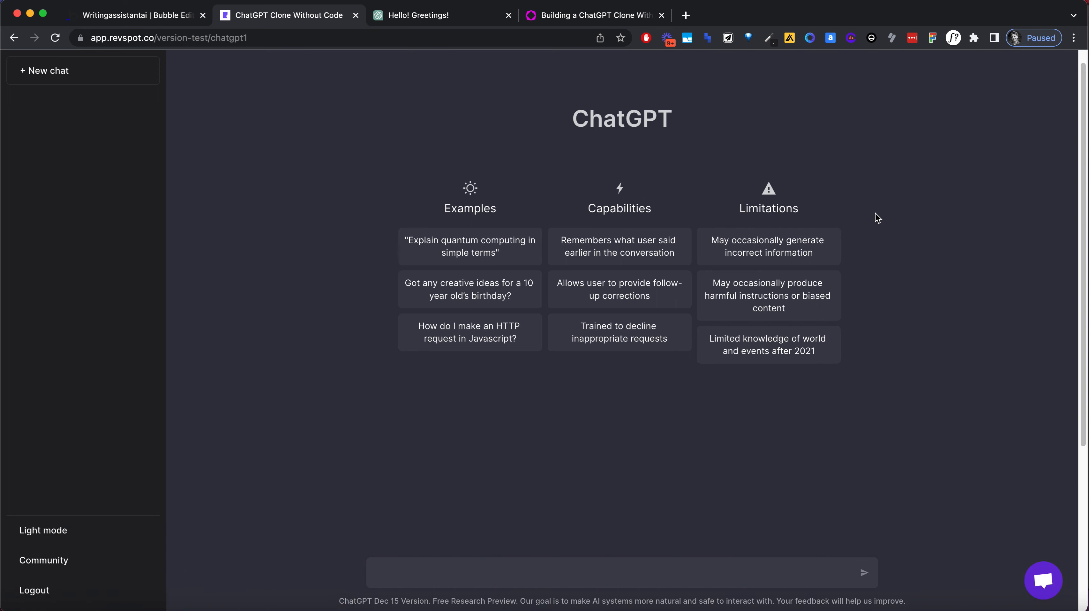
pyautogui.click(414, 15)
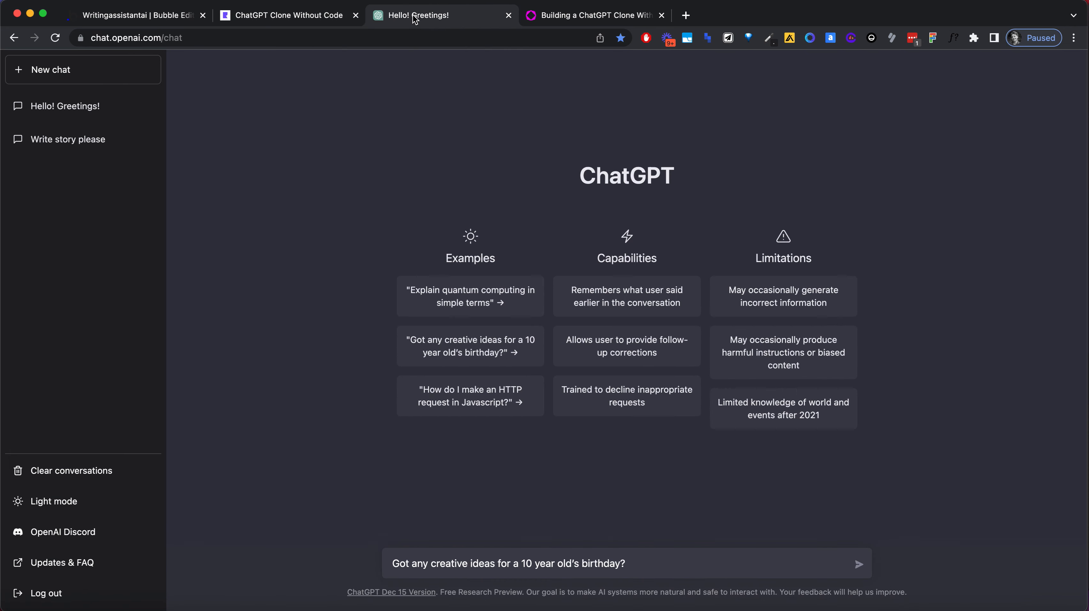
pyautogui.click(241, 16)
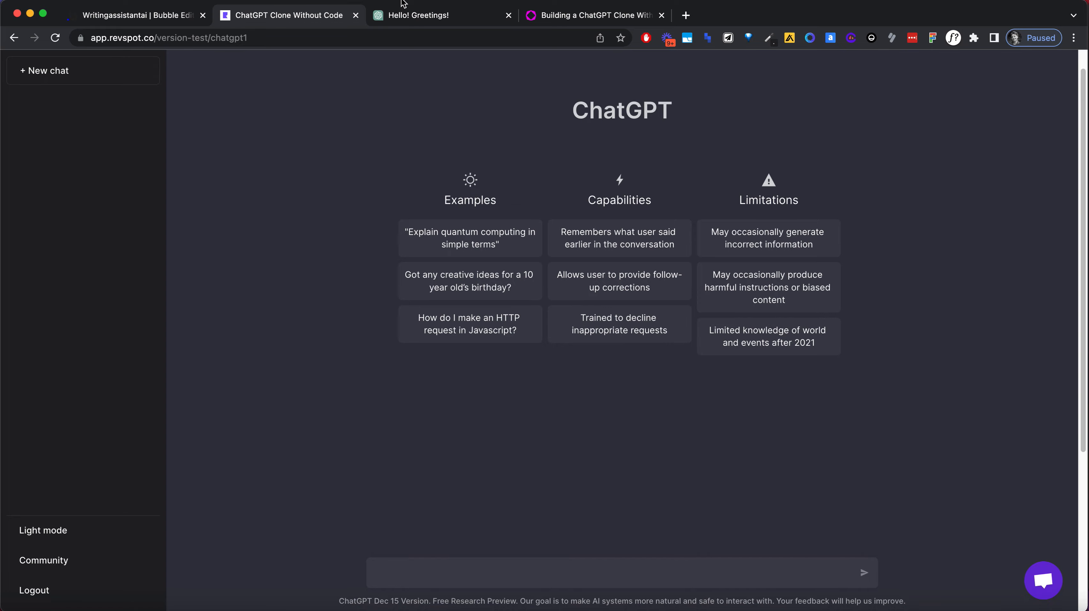
pyautogui.click(417, 16)
pyautogui.click(281, 17)
# Back in the Bubble editor, raise Group commandInput's bottom padding to 12 px and slightly beyond
pyautogui.click(137, 18)
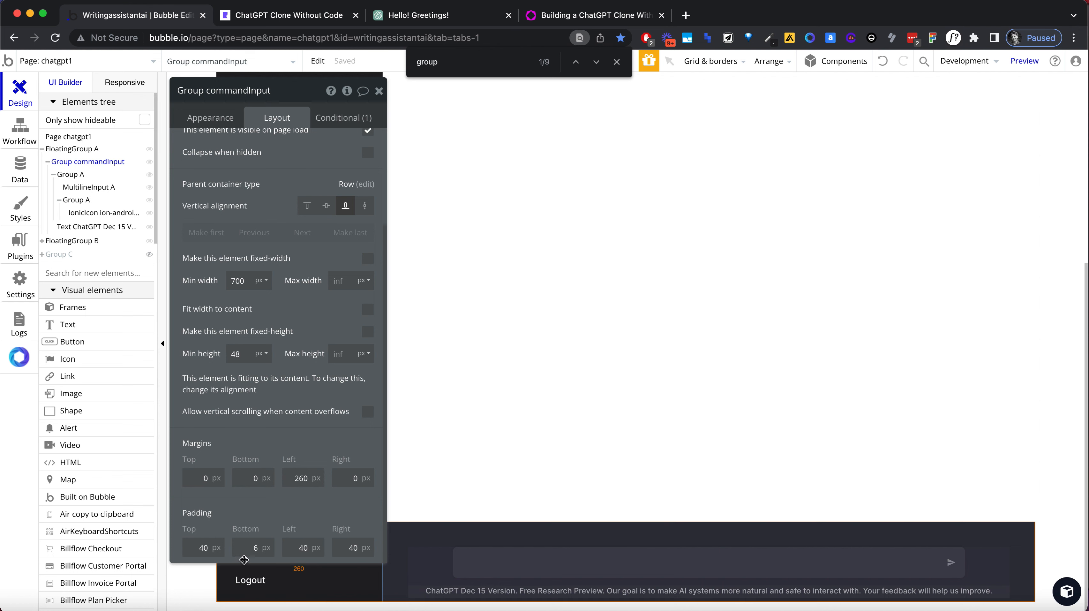
pyautogui.doubleClick(249, 554)
pyautogui.write('12')
pyautogui.press('Tab')
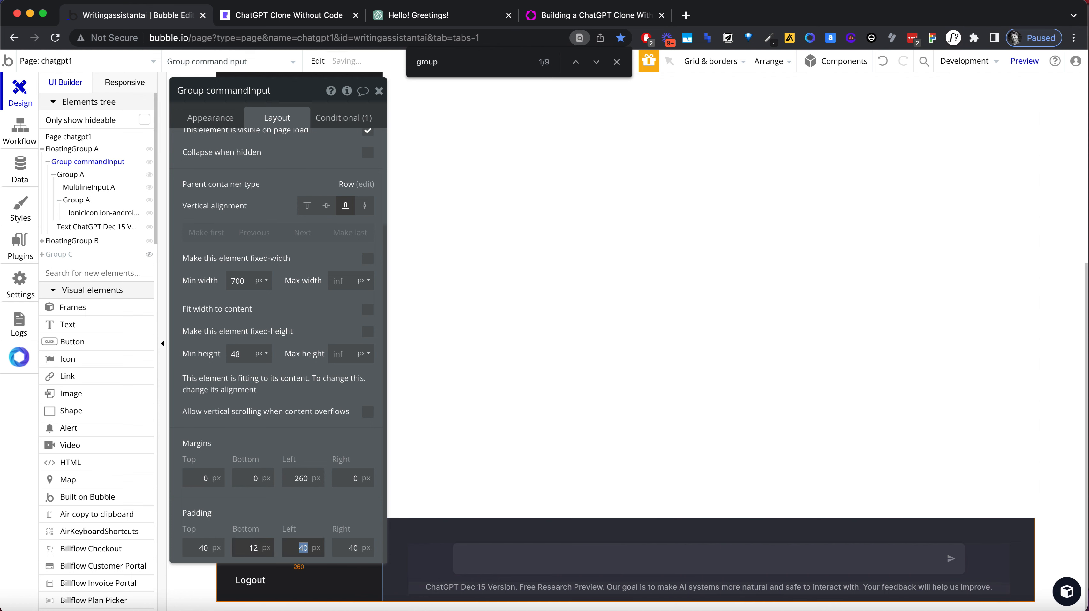
pyautogui.doubleClick(249, 553)
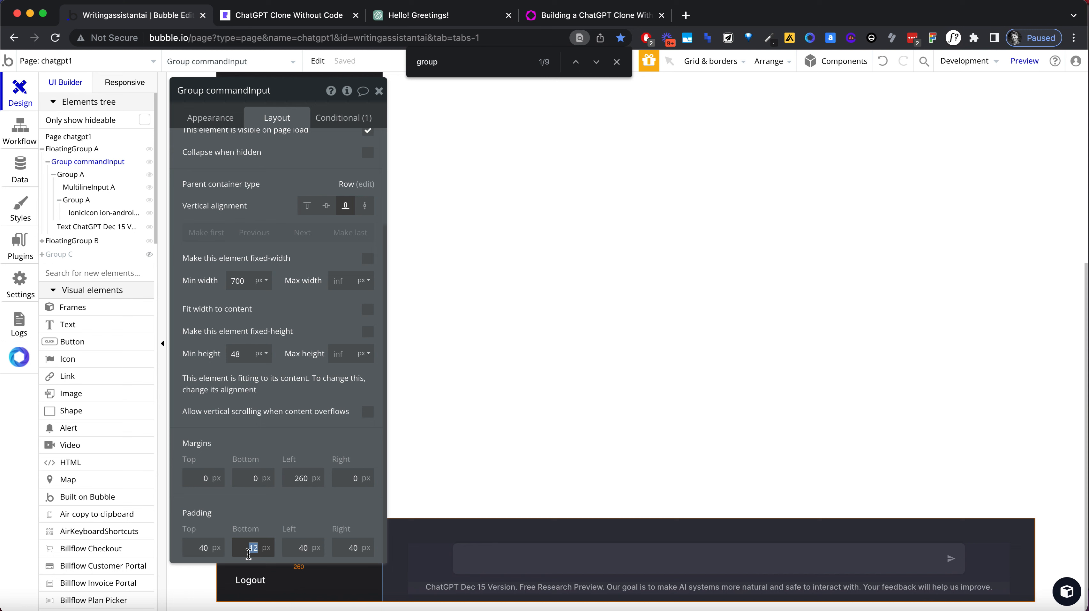
pyautogui.click(531, 551)
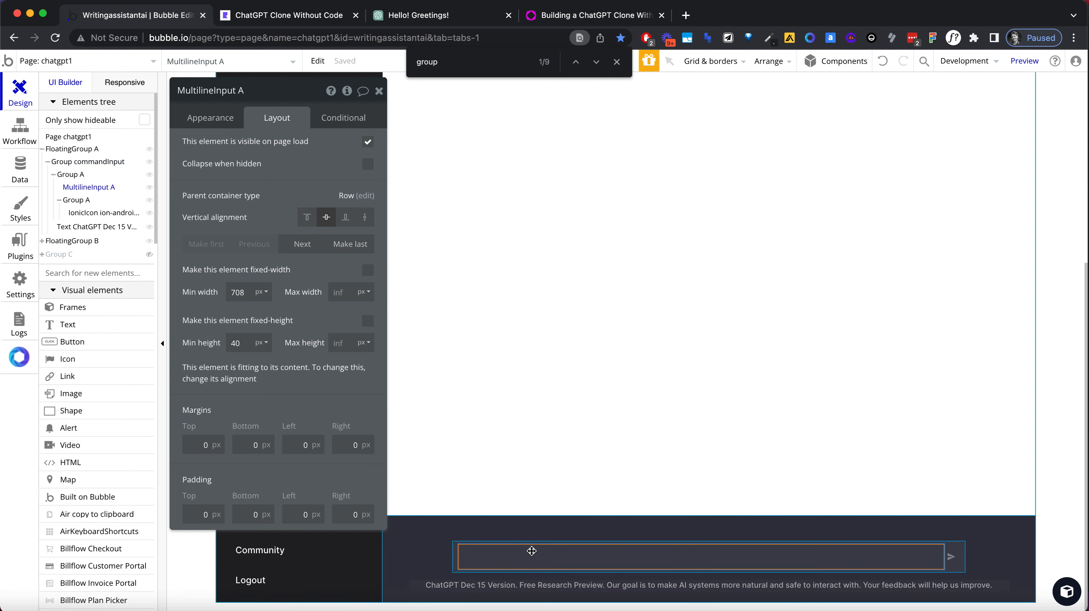
pyautogui.click(536, 547)
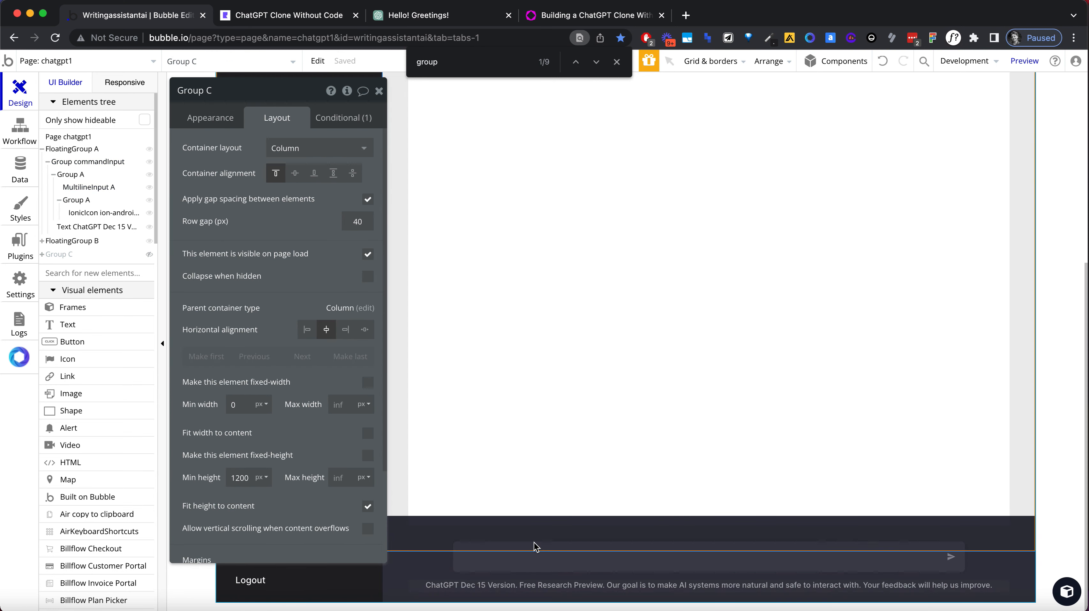
# Set the width of Group A around the message input to 750 px and its minimum height to 42 px
pyautogui.click(453, 551)
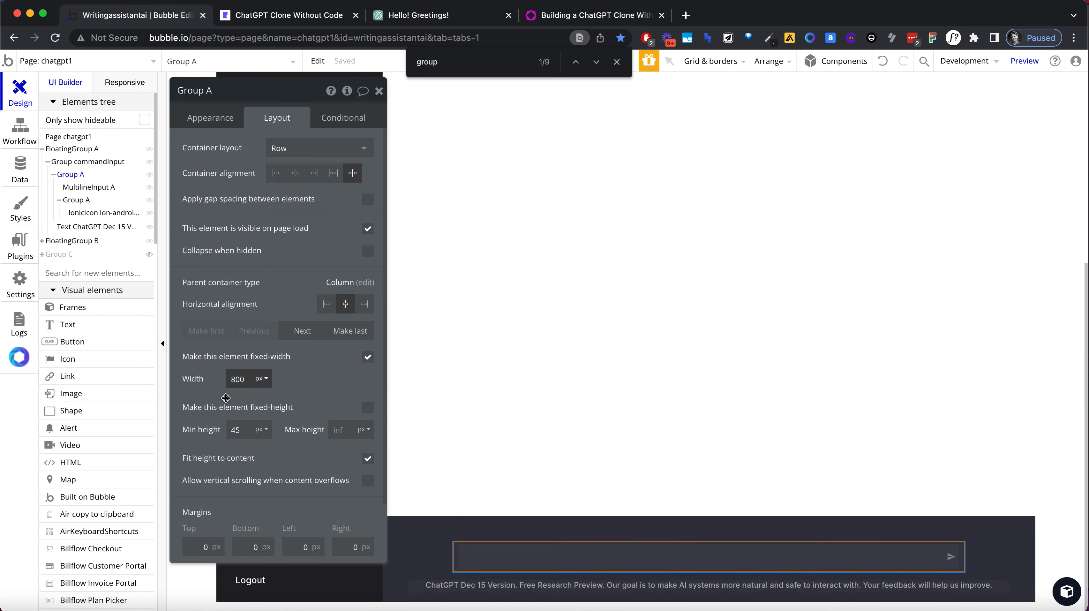
pyautogui.click(239, 381)
pyautogui.write('750')
pyautogui.press('Tab')
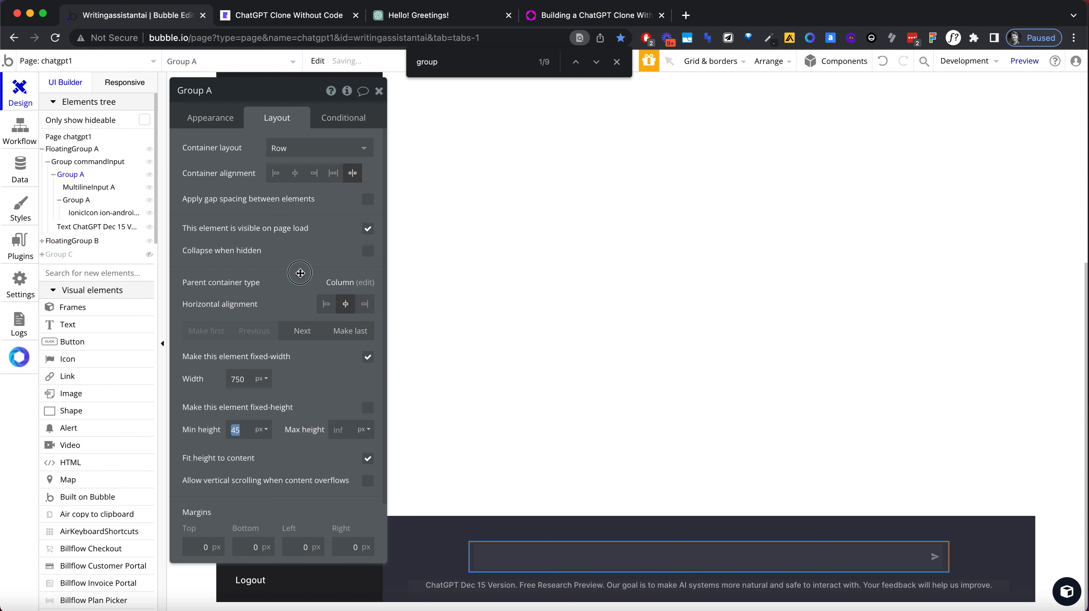
pyautogui.write('4')
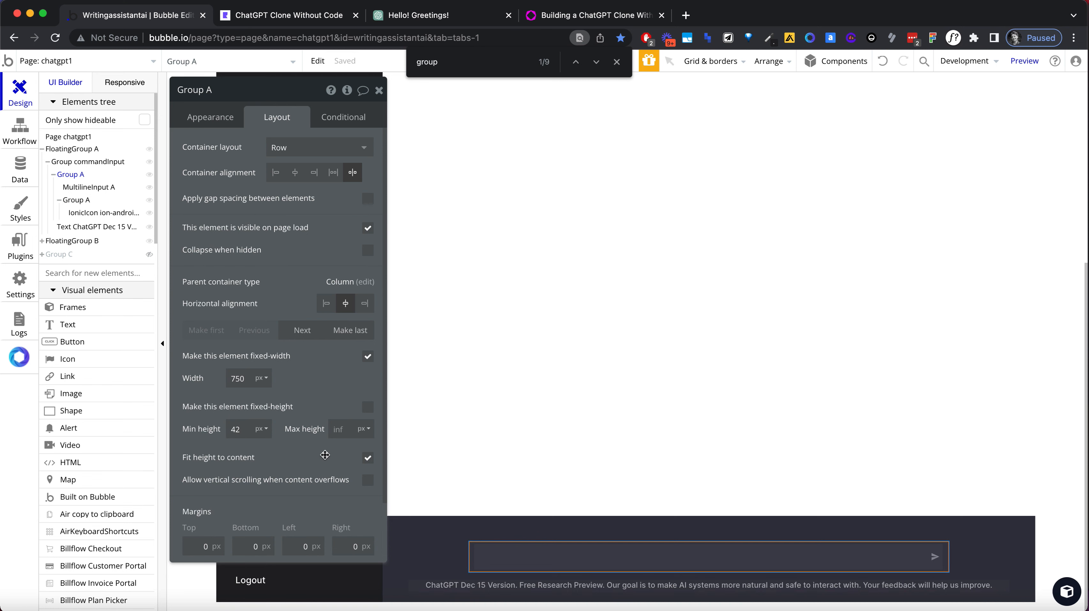
# Try a minimum height of 42 px on MultilineInput A, and return it to 40 px
pyautogui.click(490, 562)
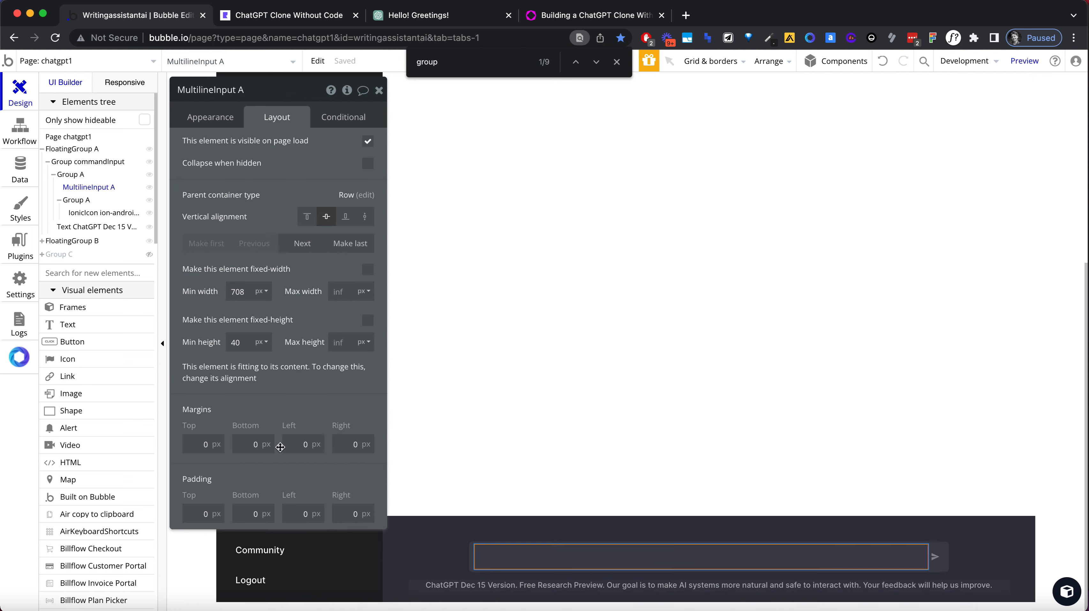
pyautogui.click(241, 344)
pyautogui.doubleClick(241, 344)
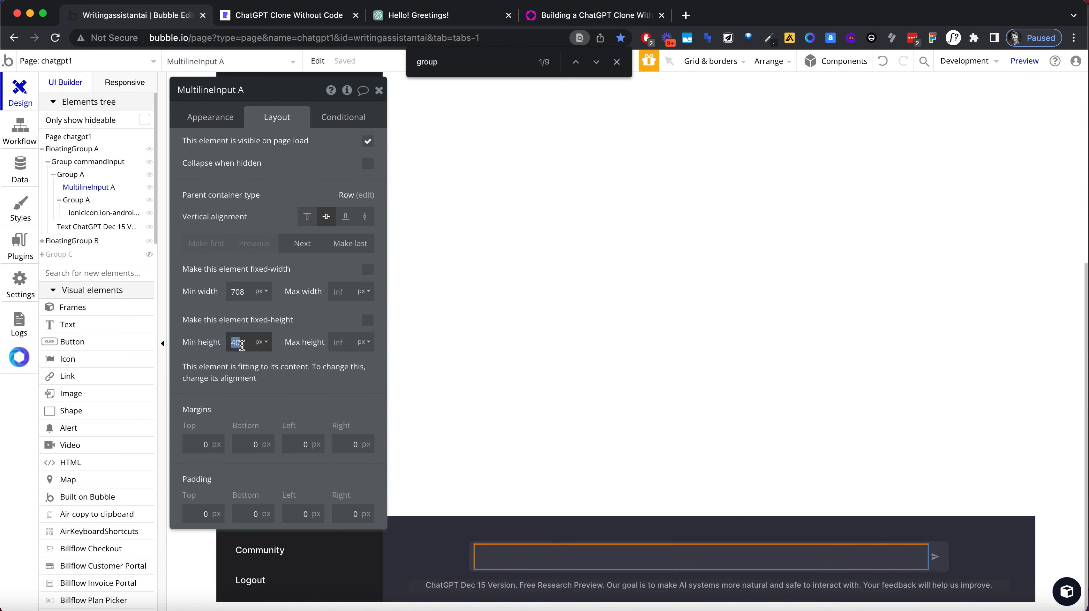
pyautogui.write('42')
pyautogui.press('Tab')
pyautogui.hotkey('shift', 'Tab')
pyautogui.write('40')
pyautogui.press('Tab')
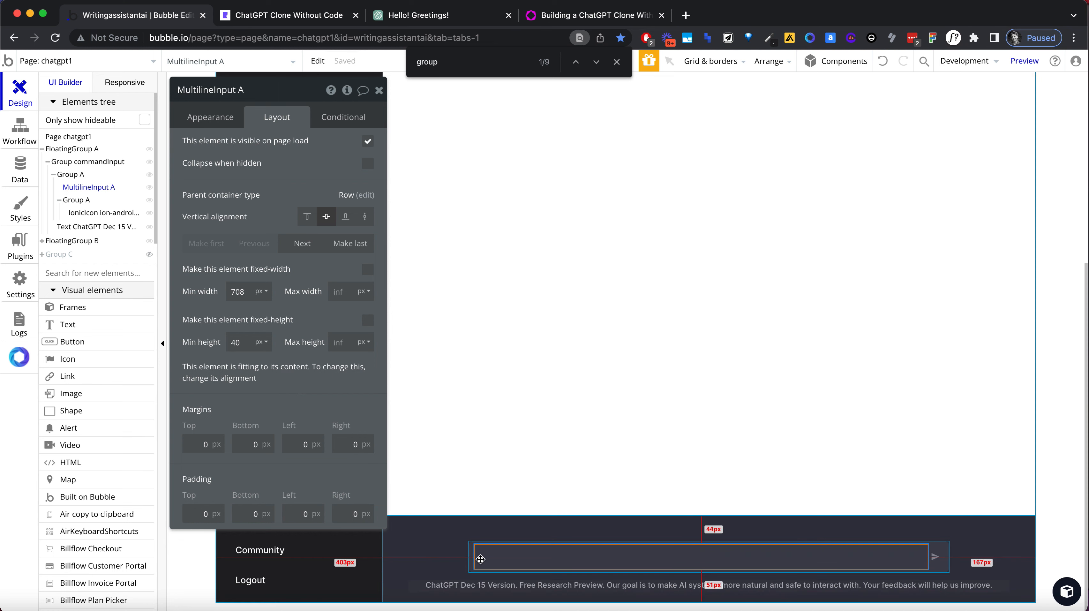
# Set the minimum height of both Group A and MultilineInput A to 35 px
pyautogui.click(472, 553)
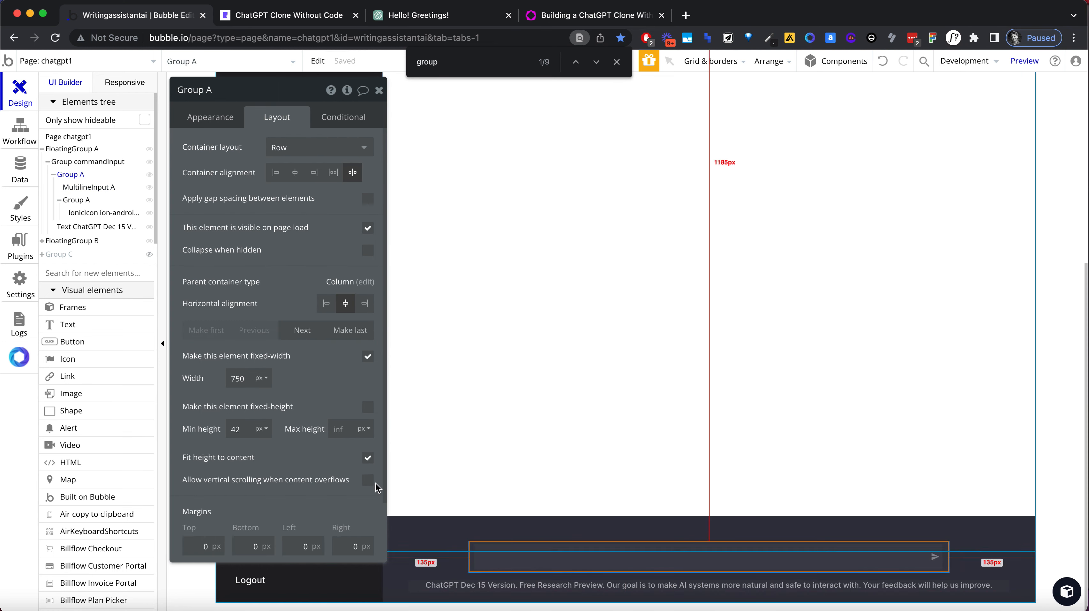
pyautogui.write('35')
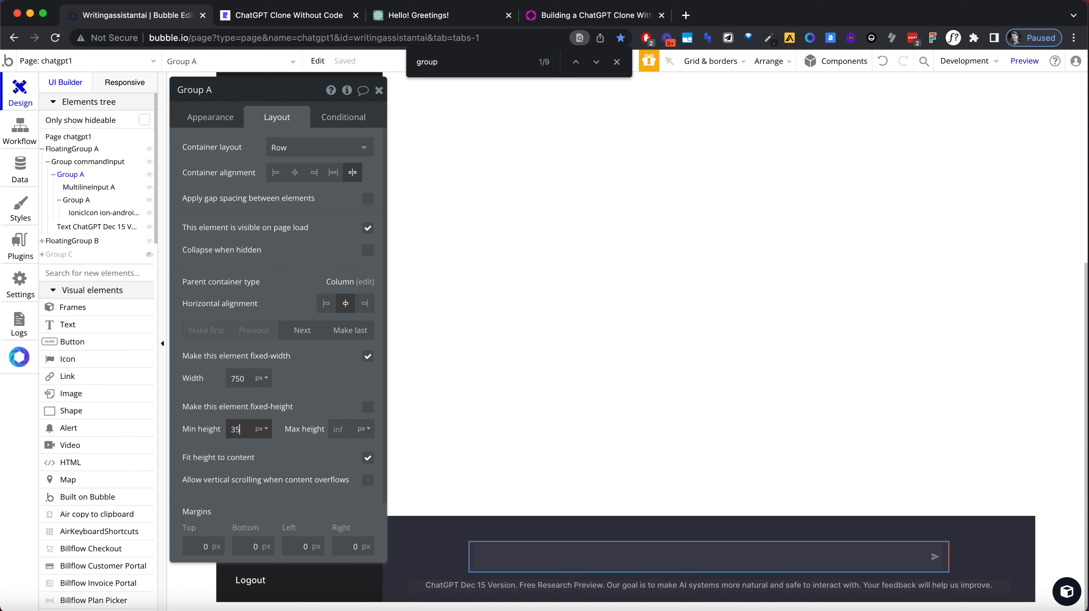
pyautogui.click(531, 556)
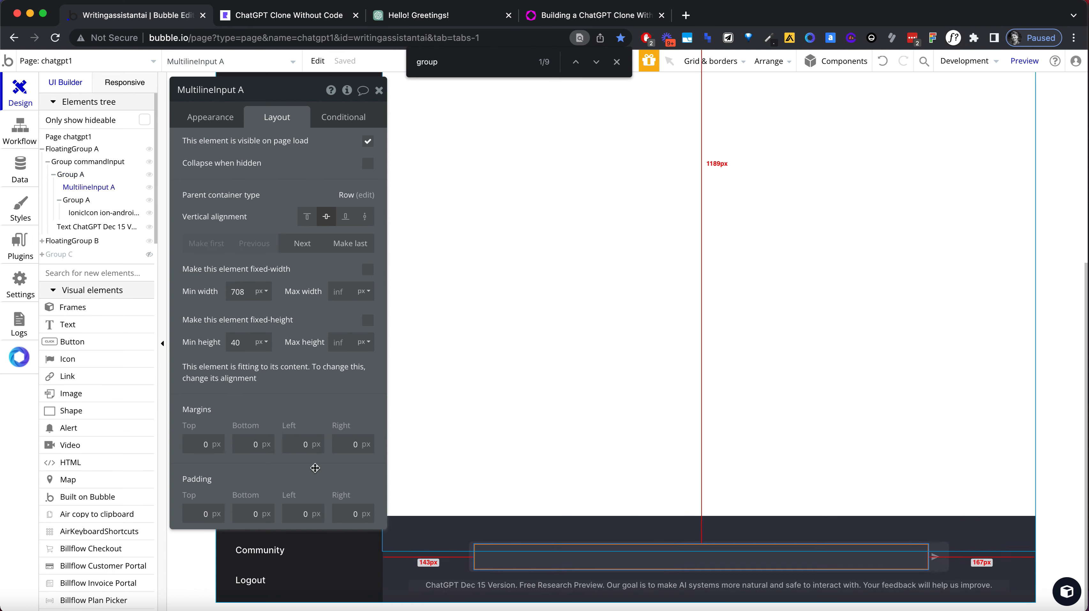
pyautogui.click(246, 337)
pyautogui.write('35')
pyautogui.press('Tab')
pyautogui.click(767, 408)
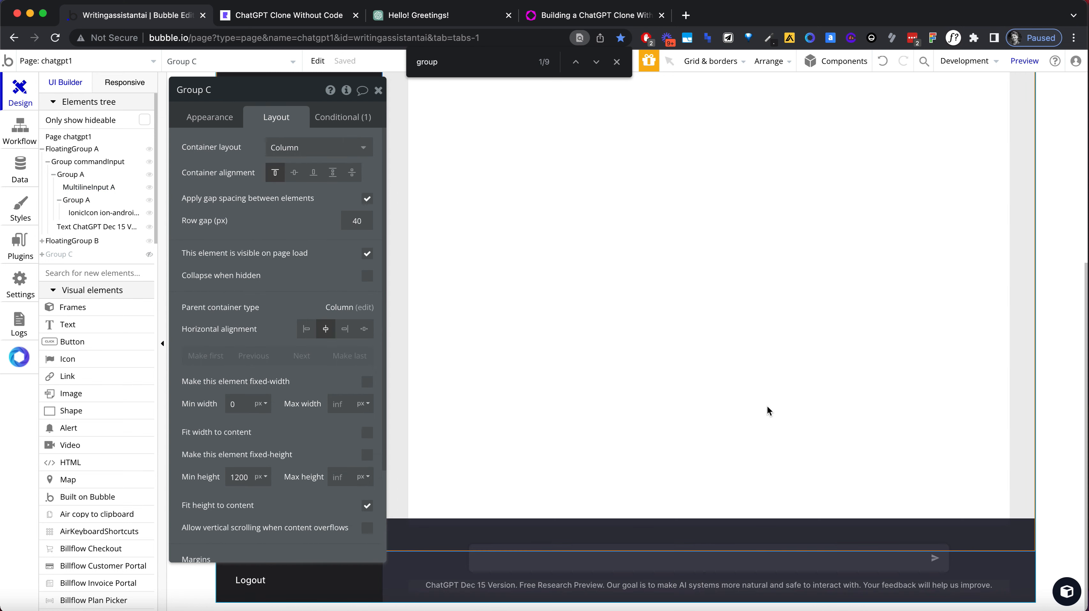
pyautogui.click(379, 90)
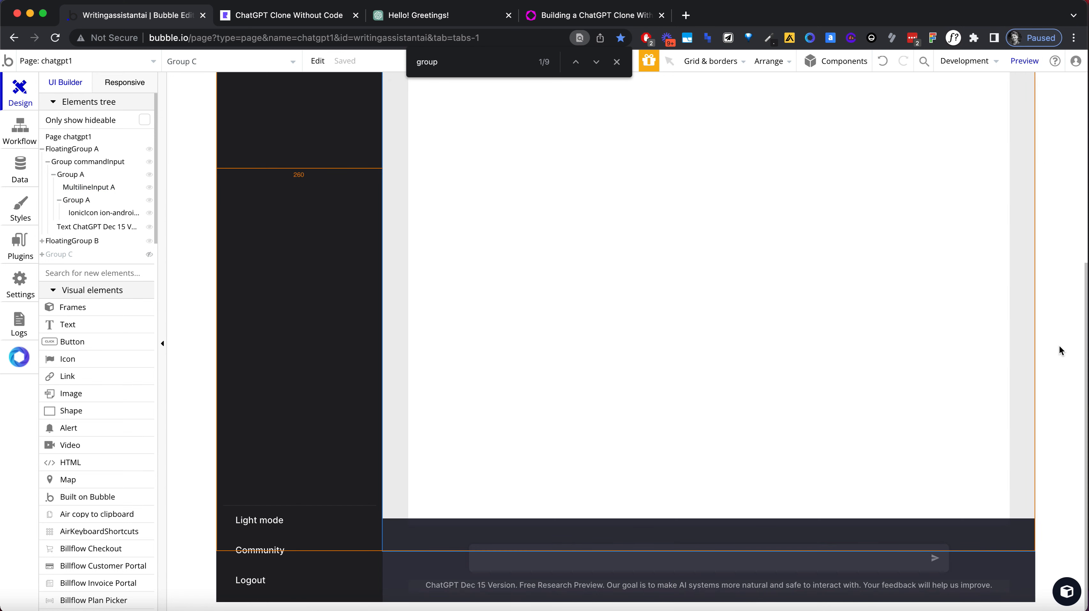
# Show Group C in the editor and set Group D's container alignment to bottom
pyautogui.click(150, 254)
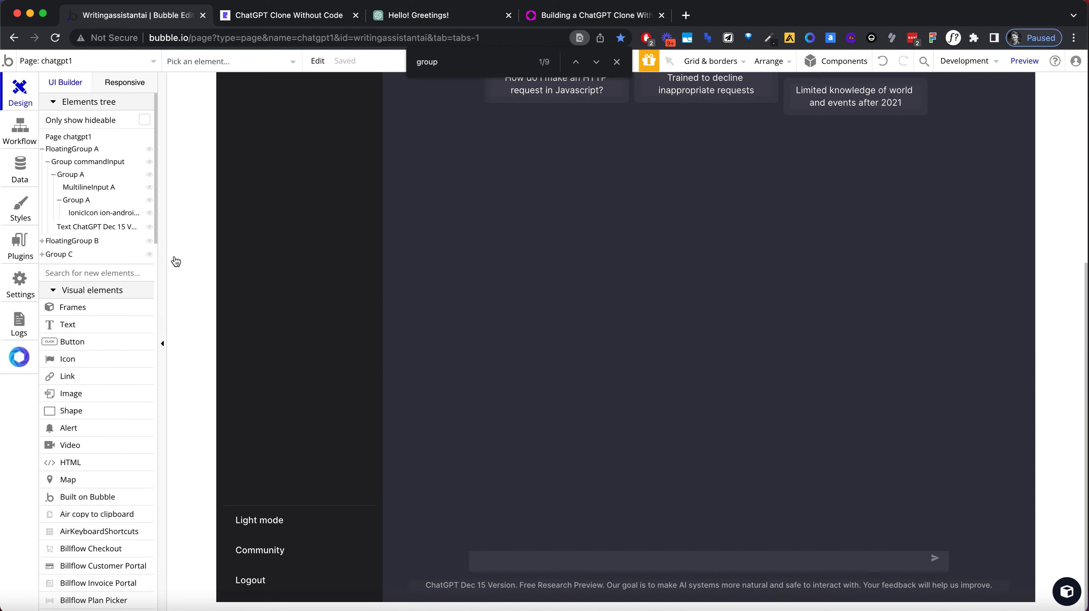
pyautogui.doubleClick(669, 112)
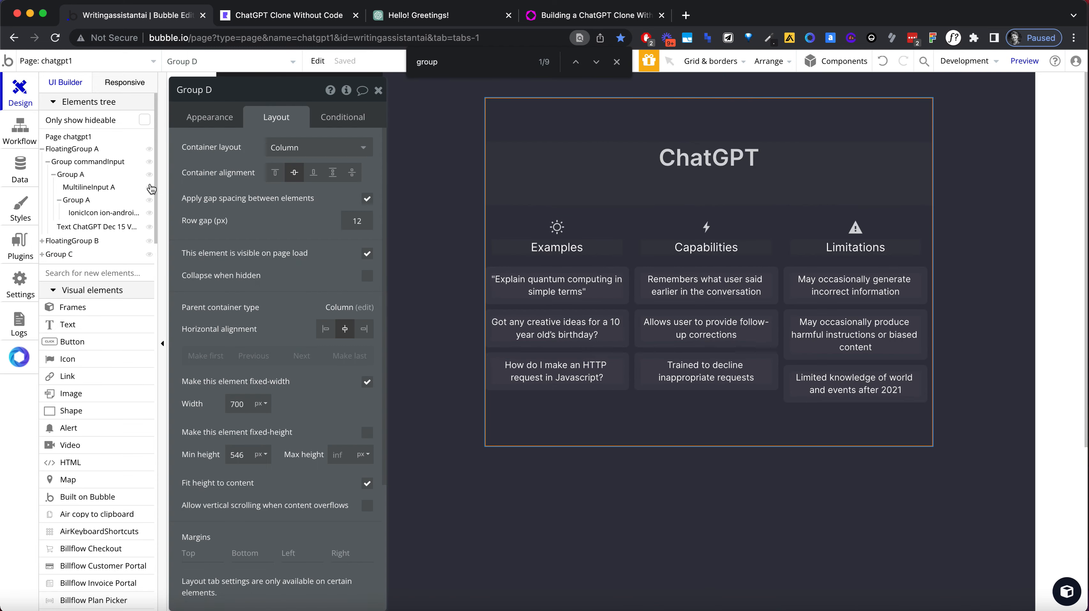
pyautogui.click(313, 172)
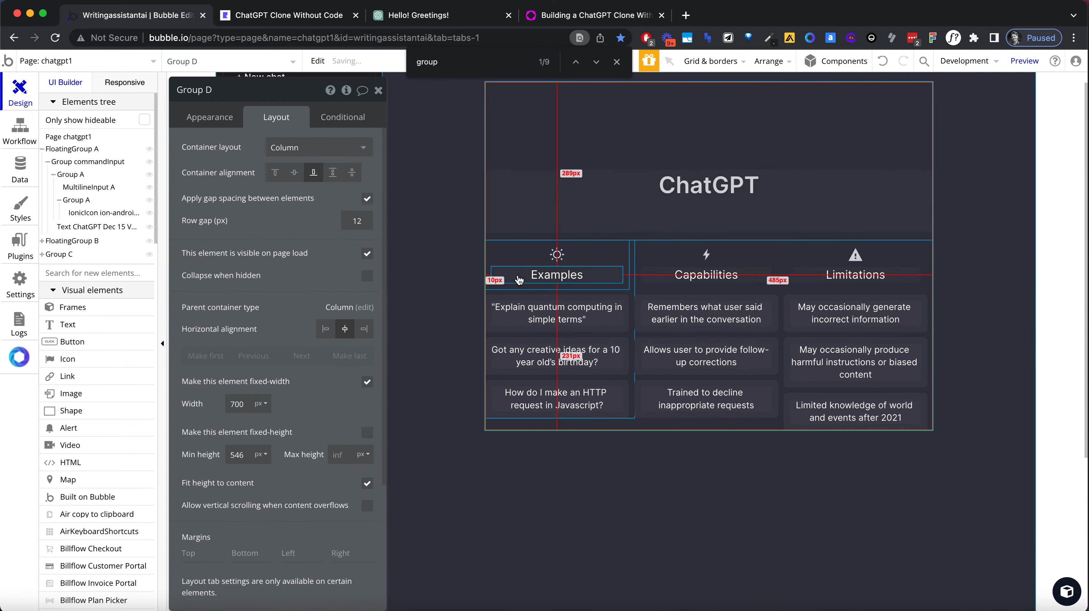
# Set Group C's container alignment to center and reload the clone preview to check the start screen's vertical position
pyautogui.click(1031, 258)
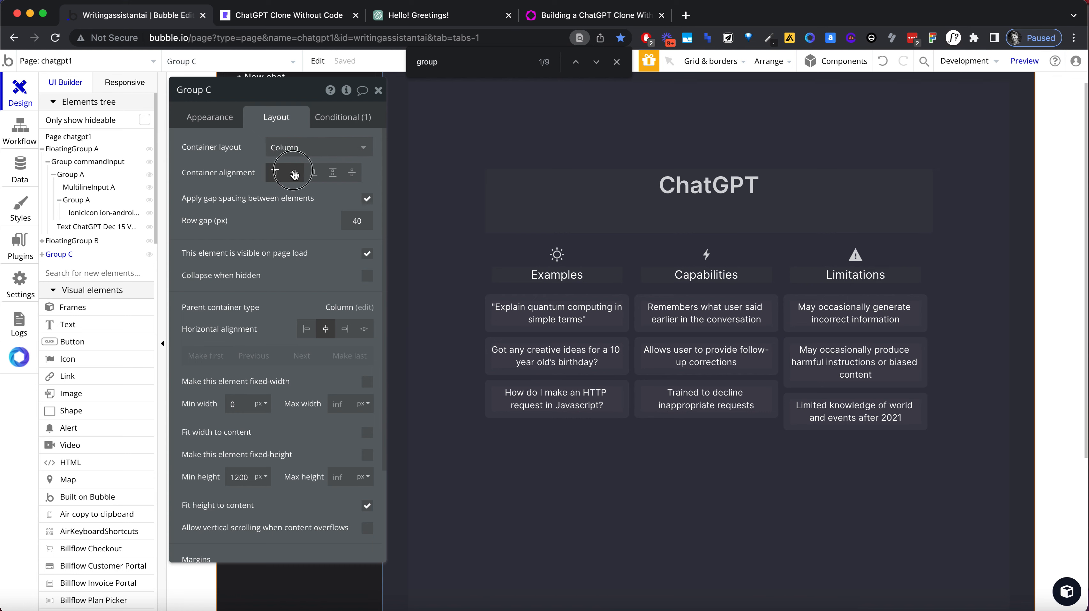
pyautogui.click(295, 172)
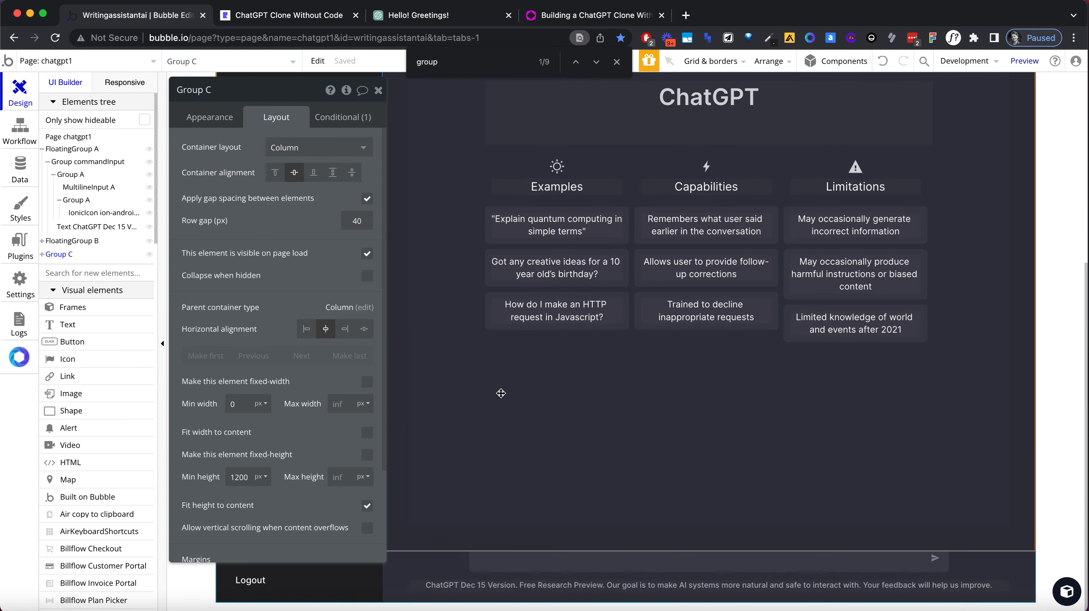
pyautogui.click(284, 15)
pyautogui.click(283, 34)
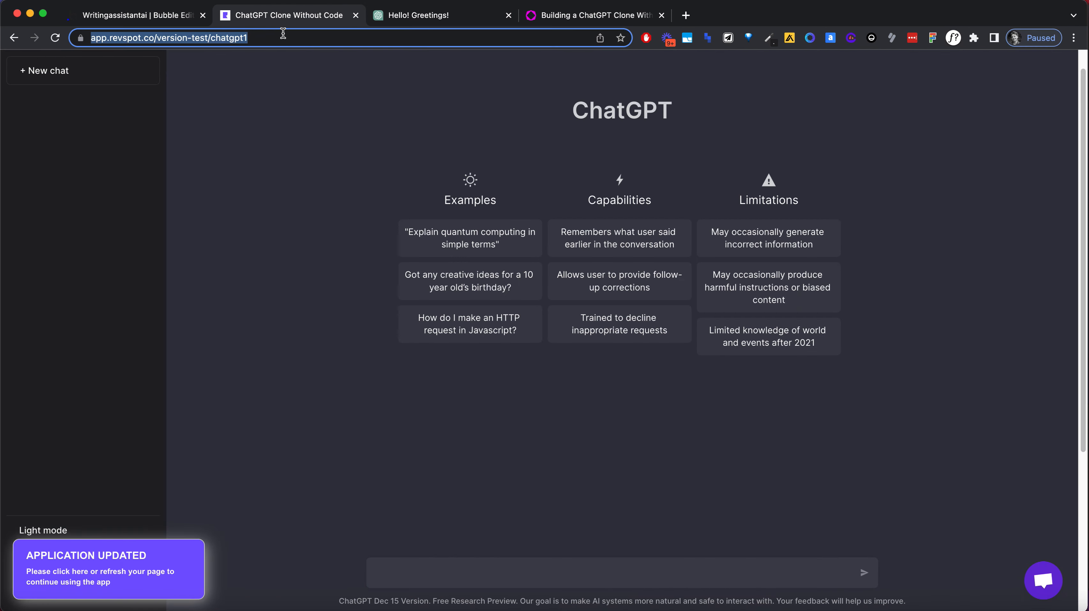
pyautogui.press('Return')
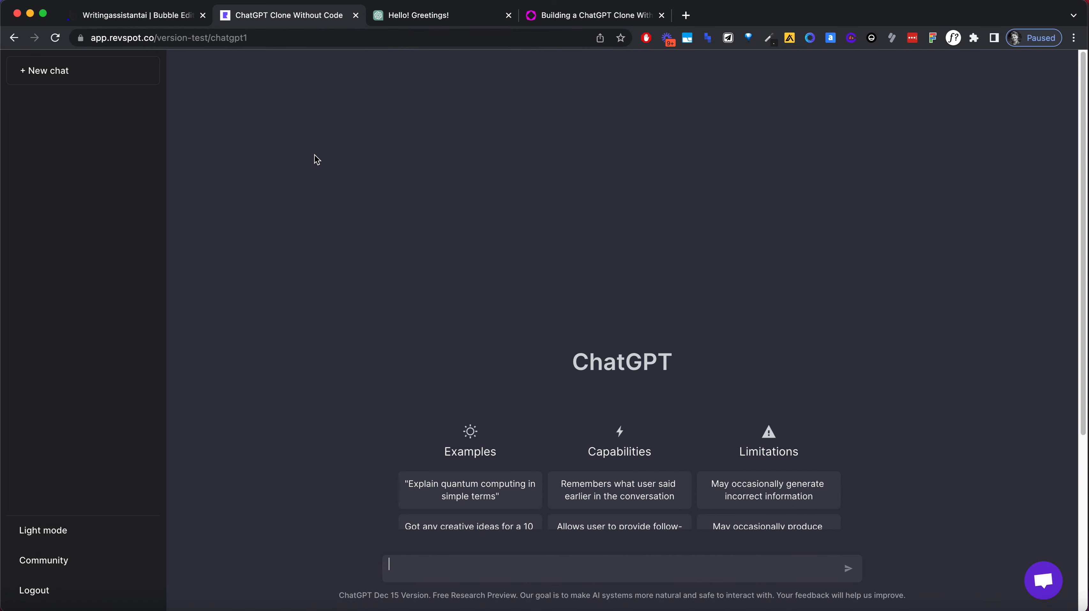
pyautogui.scroll(-6, 315, 154)
pyautogui.scroll(6, 302, 320)
# Back in the Bubble editor, set Group C's container alignment to space around
pyautogui.click(134, 16)
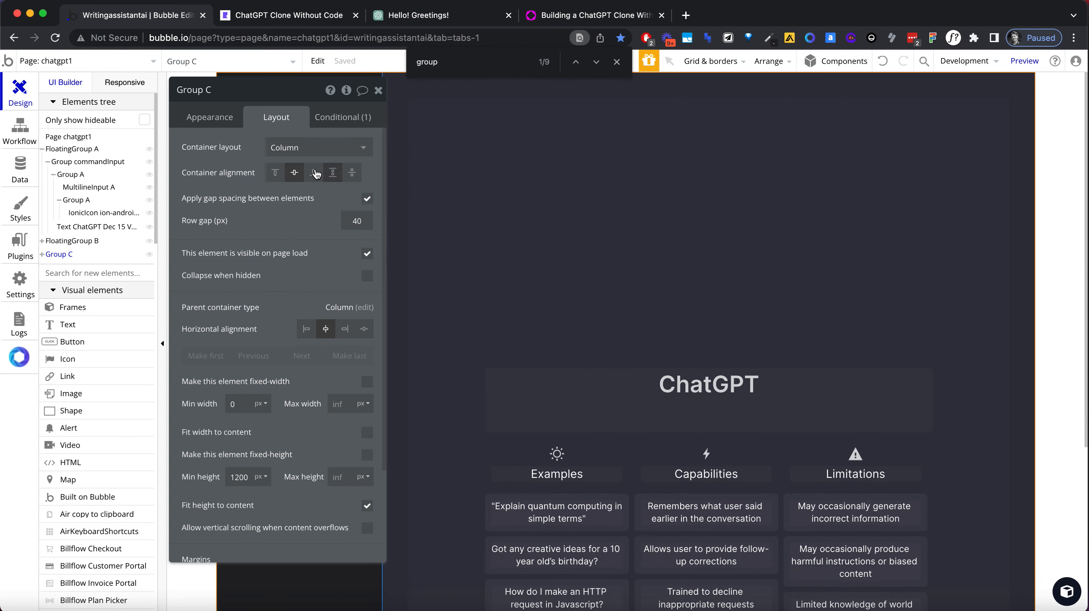
pyautogui.click(332, 172)
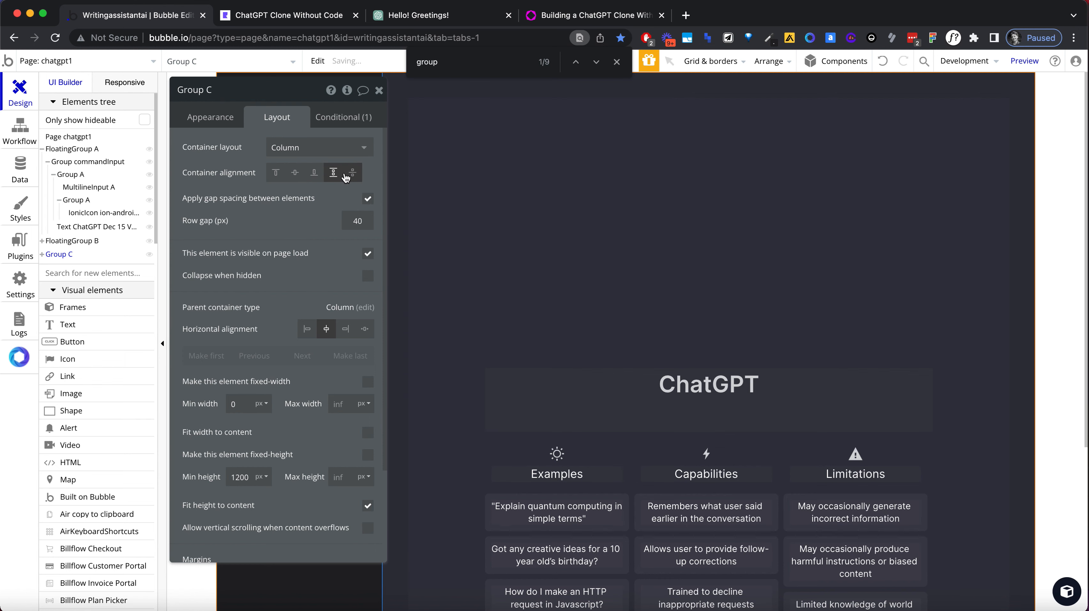
pyautogui.click(352, 172)
# Reload the clone preview and compare its start screen layout and message input with the original ChatGPT page
pyautogui.click(314, 22)
pyautogui.click(300, 37)
pyautogui.press('Return')
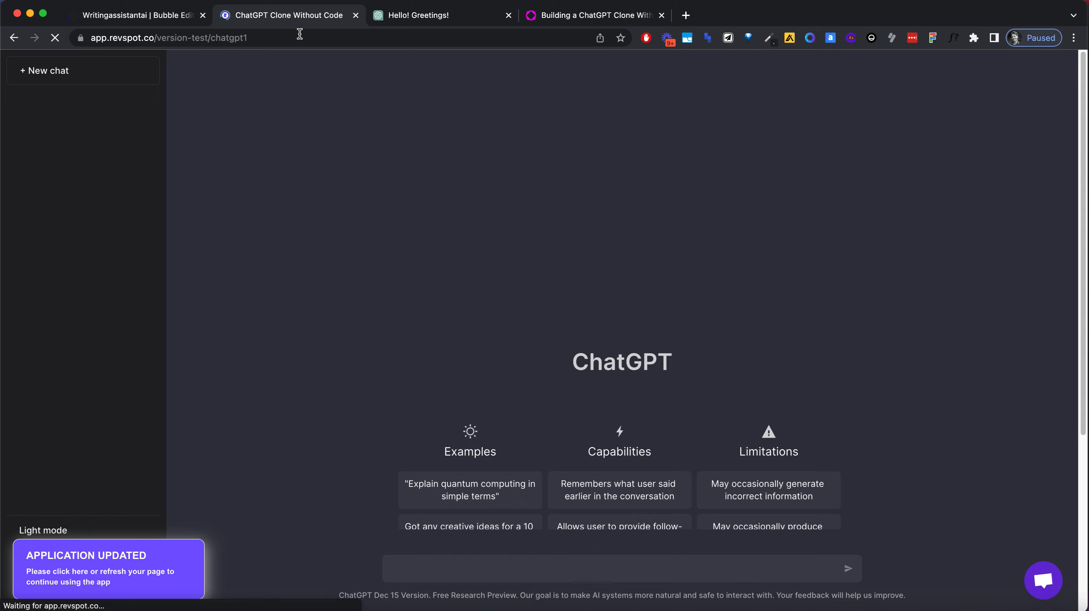
pyautogui.click(468, 18)
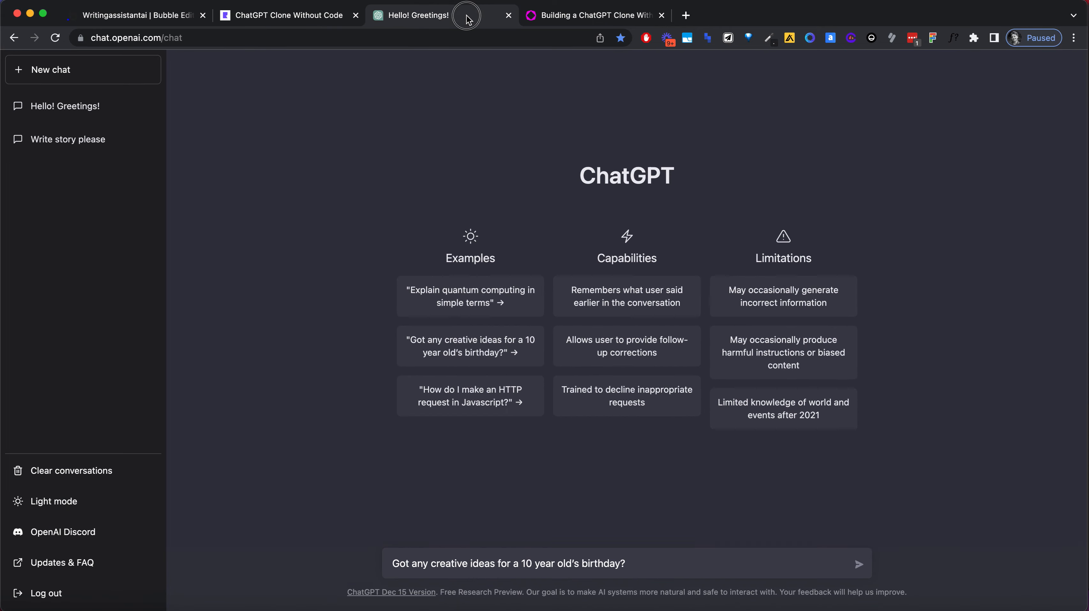
pyautogui.click(325, 17)
pyautogui.click(439, 19)
pyautogui.click(317, 17)
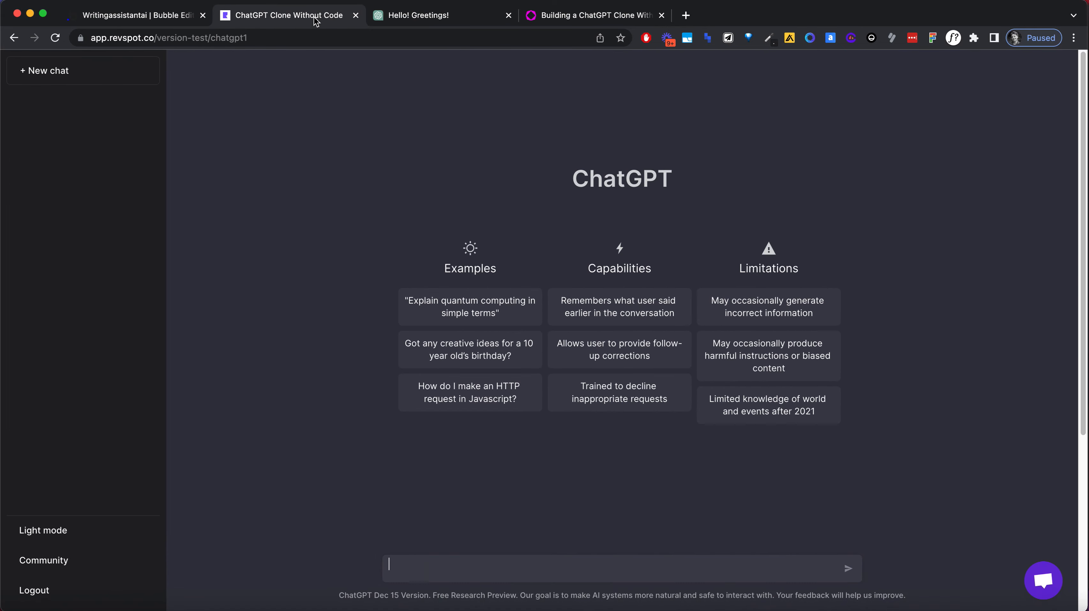
pyautogui.click(411, 15)
pyautogui.click(290, 16)
pyautogui.click(439, 16)
pyautogui.click(315, 22)
pyautogui.click(447, 24)
pyautogui.click(308, 28)
# Back in the Bubble editor, set the Examples heading's font weight to 500 (Medium)
pyautogui.click(147, 25)
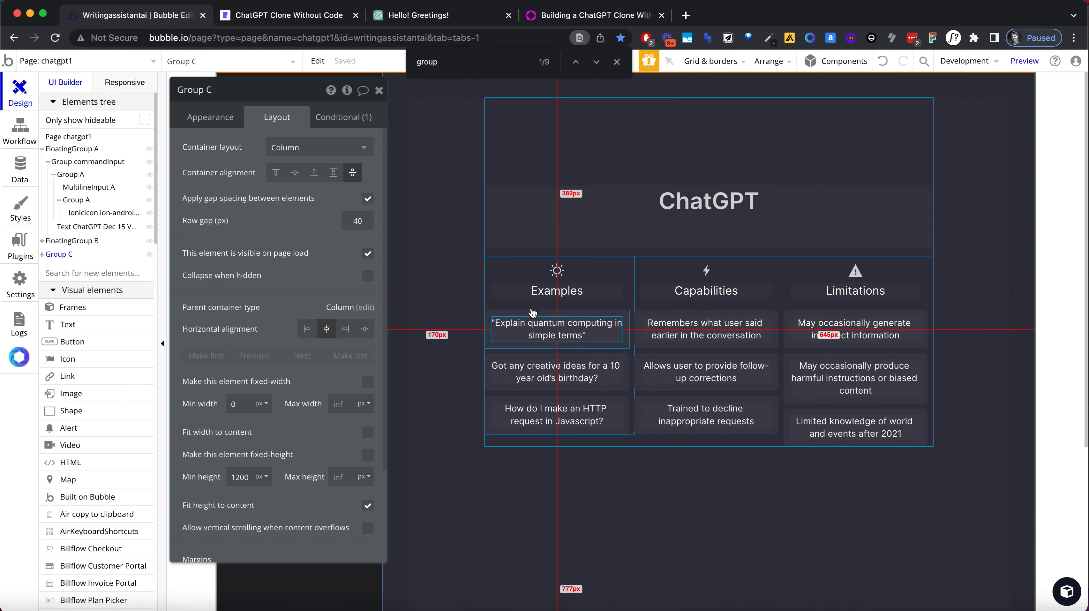
pyautogui.click(560, 291)
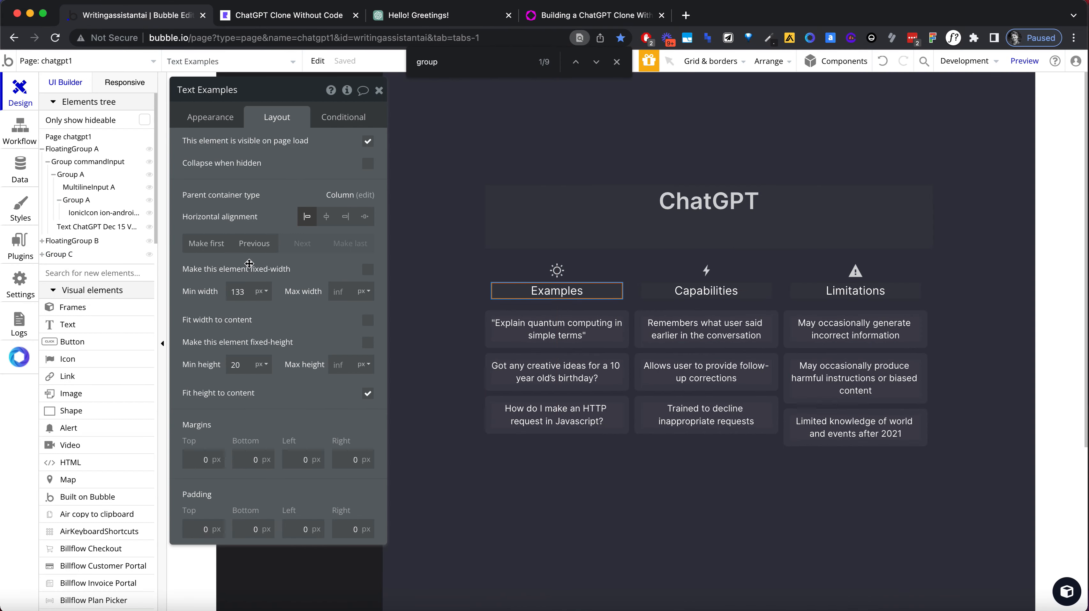
pyautogui.click(229, 120)
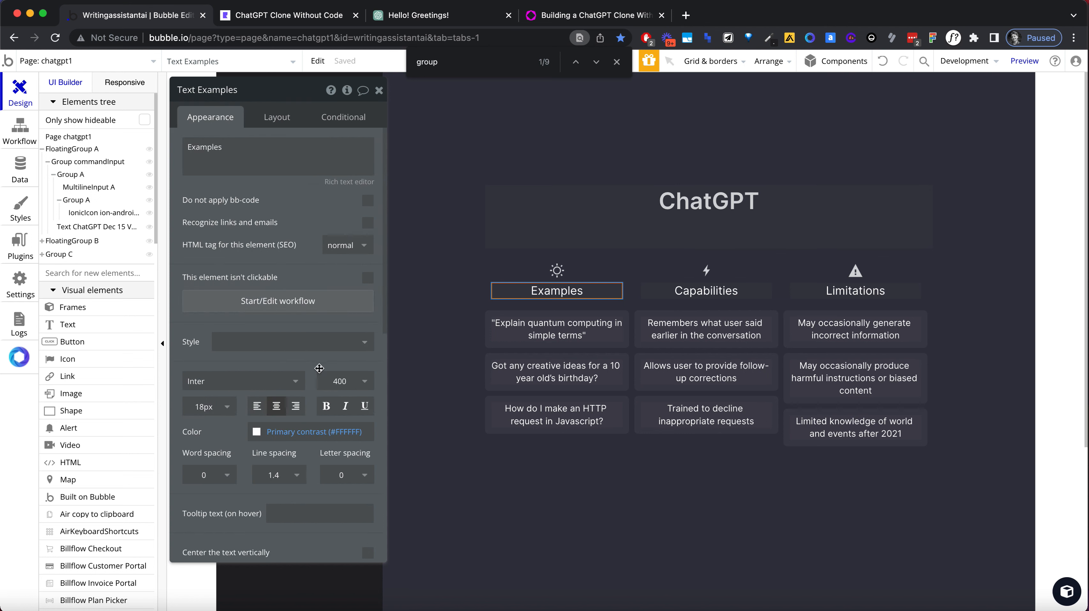
pyautogui.click(342, 381)
pyautogui.click(341, 478)
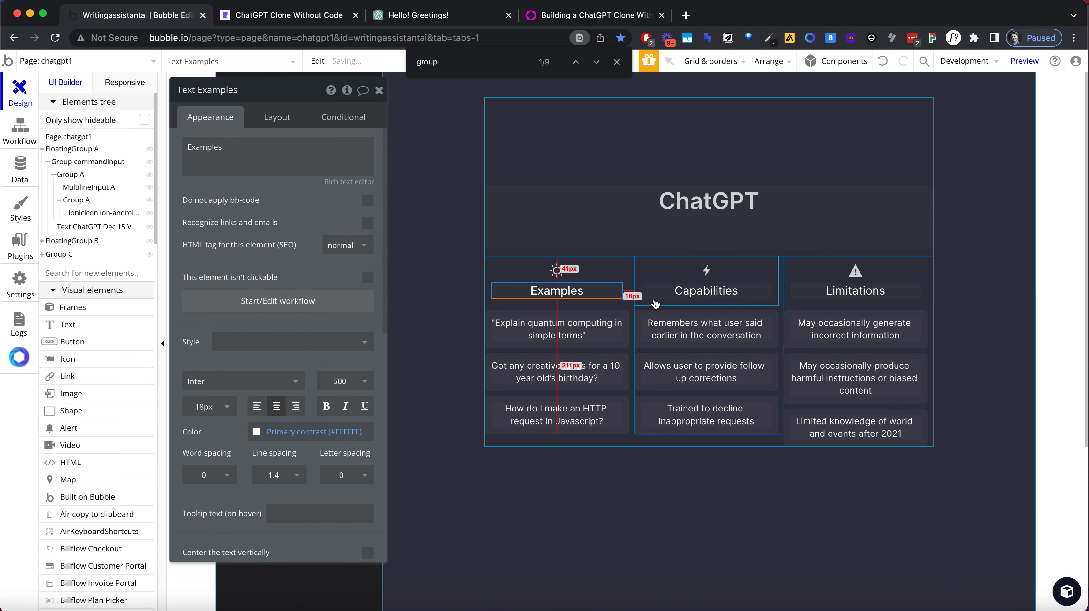
# Set the font weight of the Capabilities and Limitations headings to 500 (Medium)
pyautogui.click(698, 291)
pyautogui.click(337, 382)
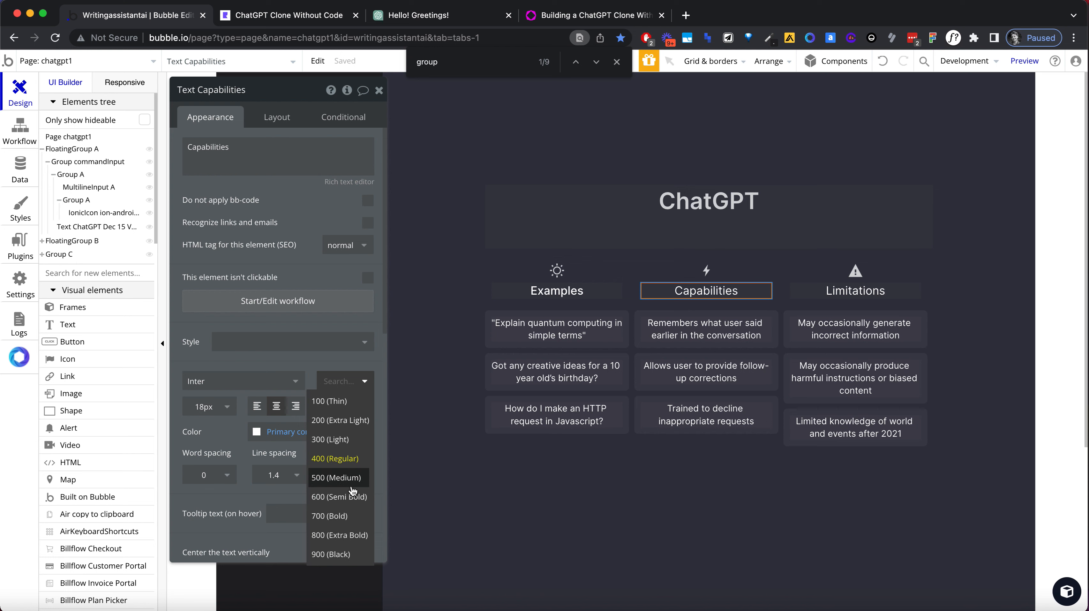
pyautogui.click(336, 478)
pyautogui.click(851, 291)
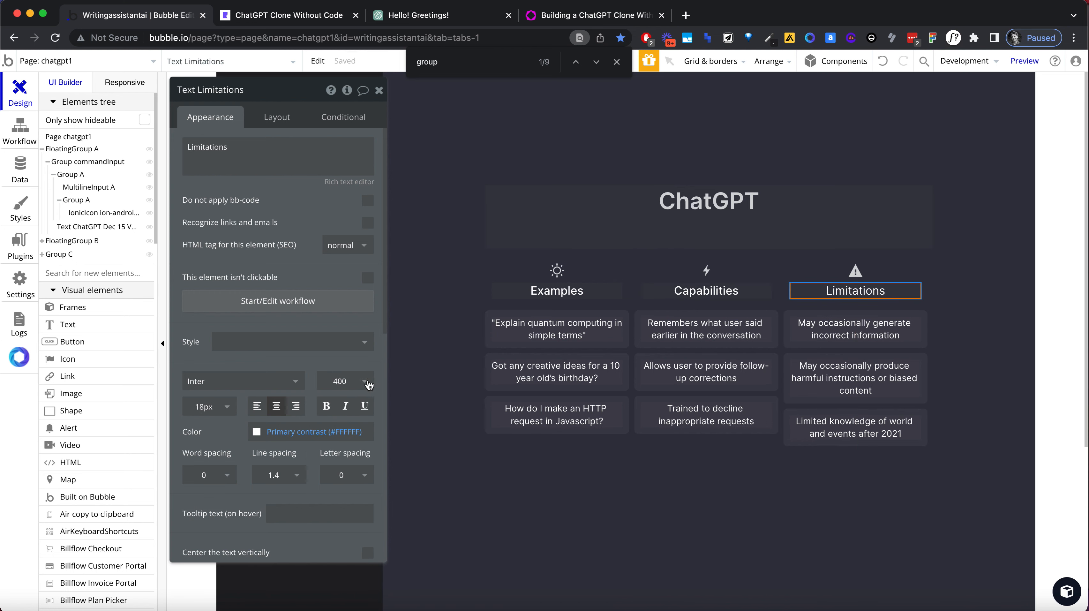
pyautogui.click(343, 381)
pyautogui.click(341, 478)
pyautogui.click(378, 91)
# Reload the clone preview to check the three column headings
pyautogui.click(299, 17)
pyautogui.click(301, 31)
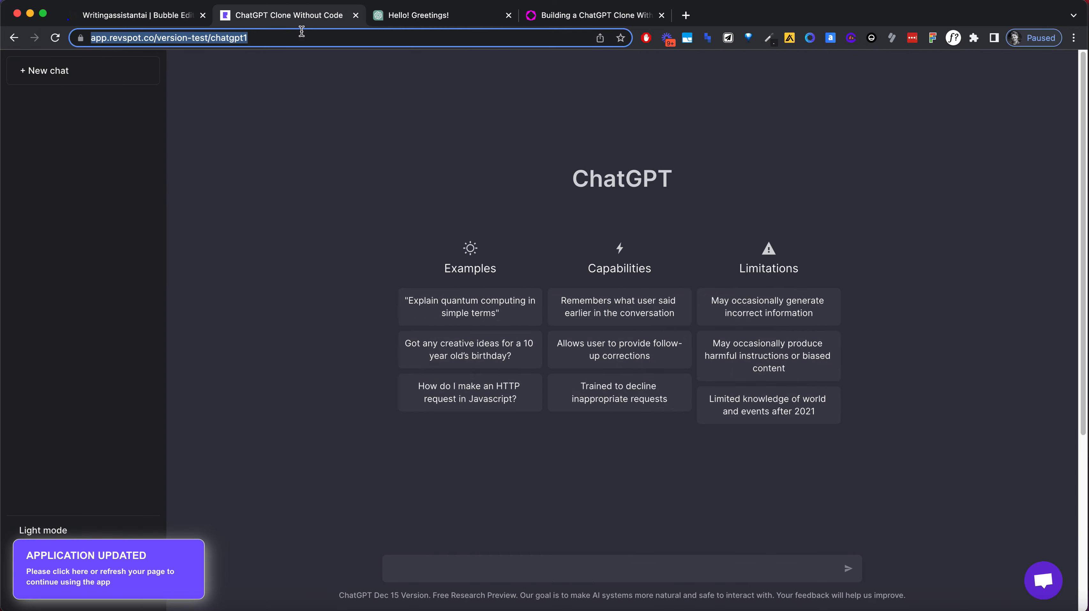
pyautogui.press('Return')
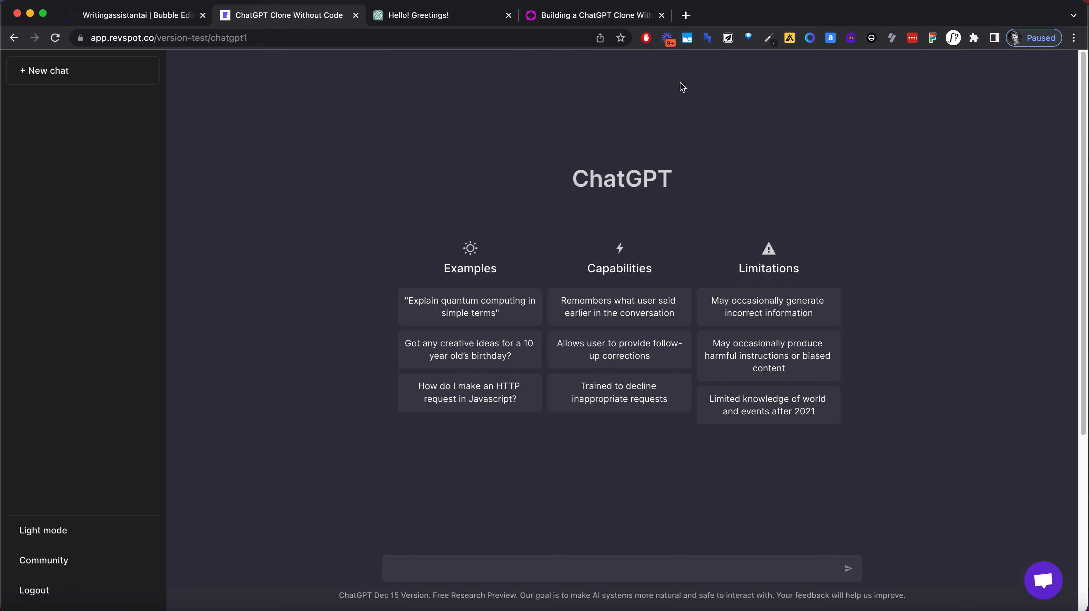
# On the original ChatGPT page, send the prompt "Got any creative ideas for a 10 year old's birthday?"
pyautogui.click(440, 25)
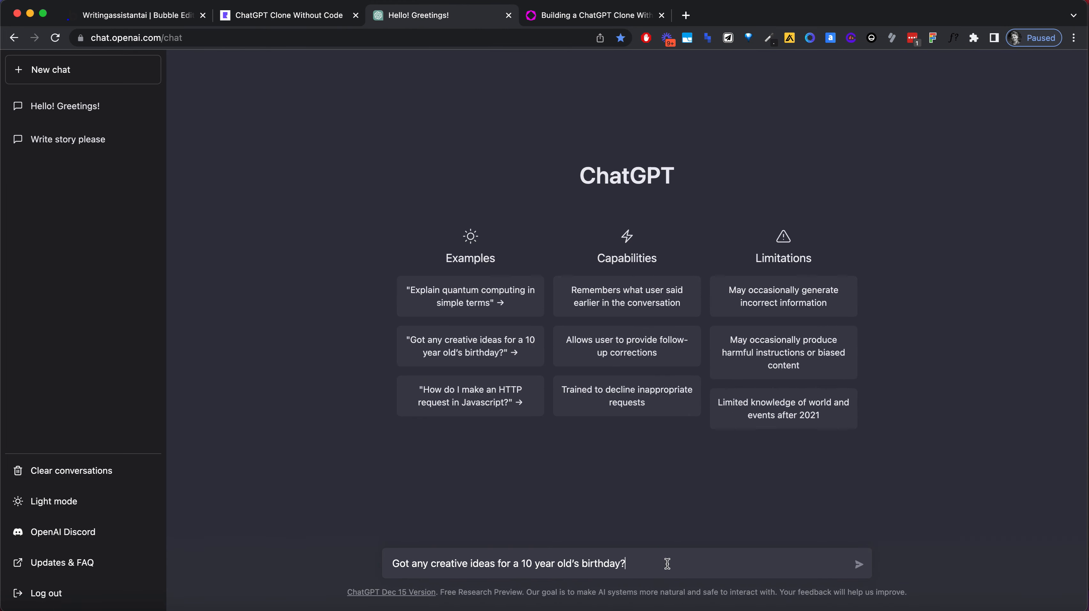
pyautogui.press('Return')
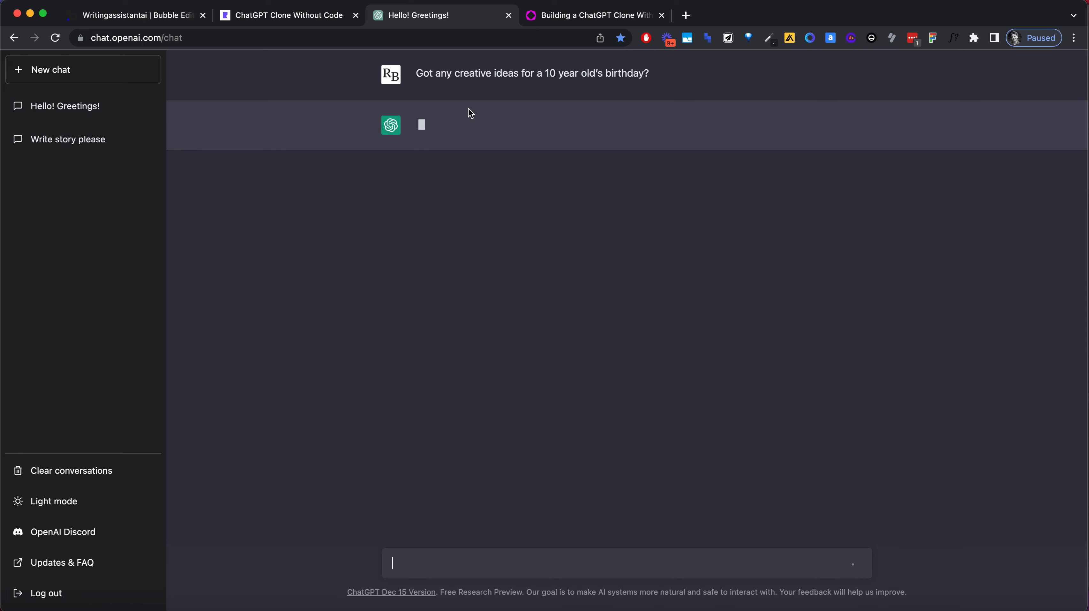